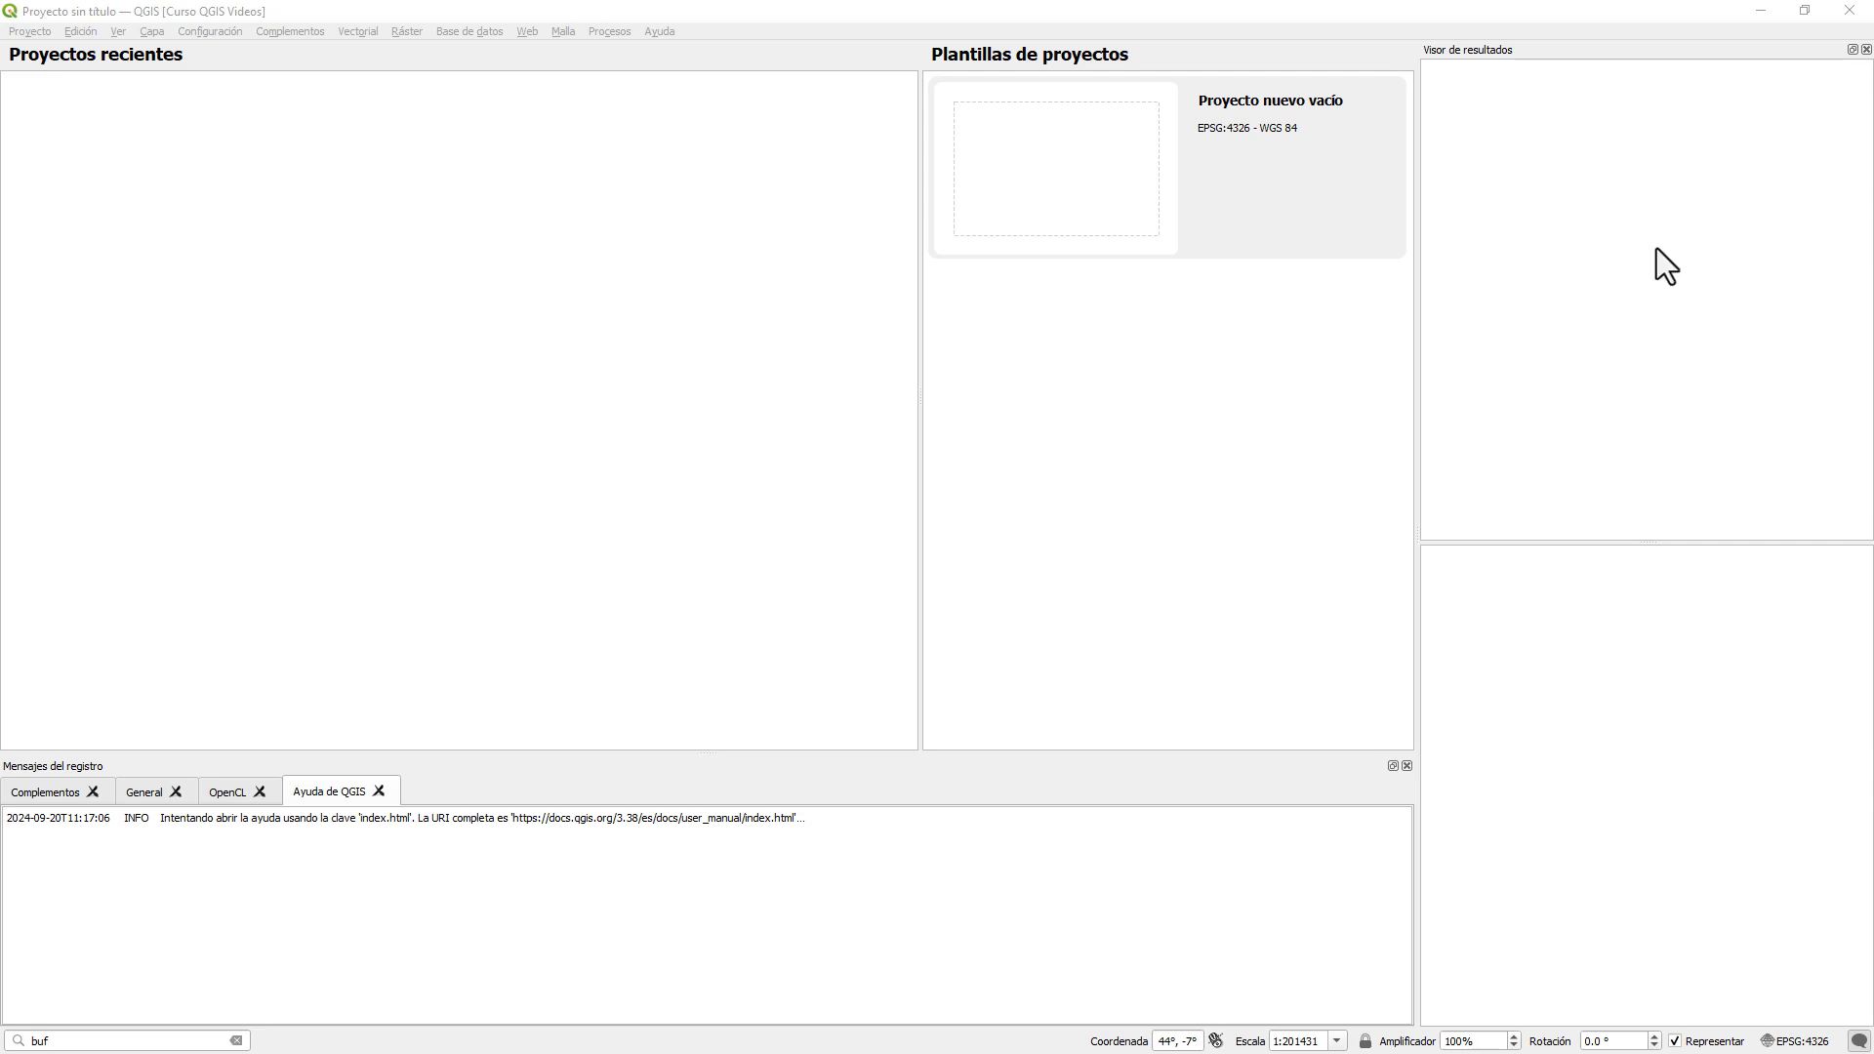
- Close the Visor de resultados and Mensajes del registro panels
click(1866, 50)
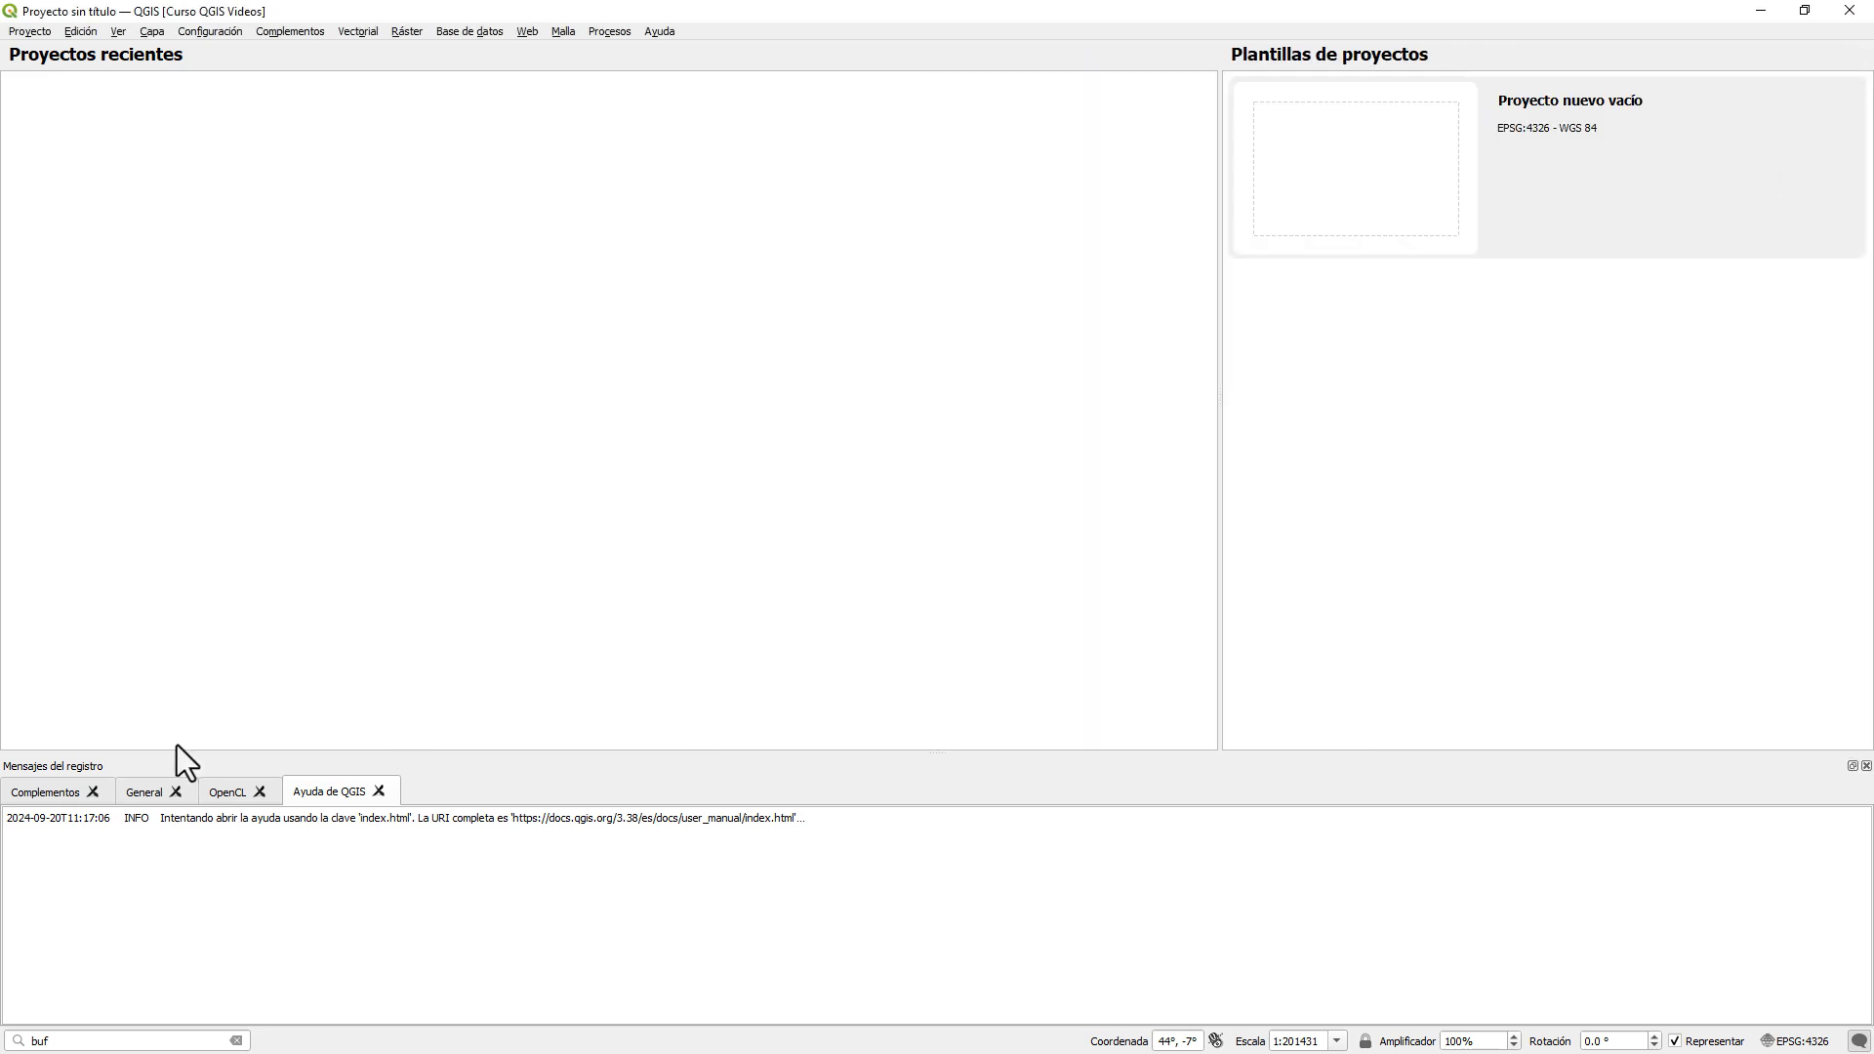
click(1867, 767)
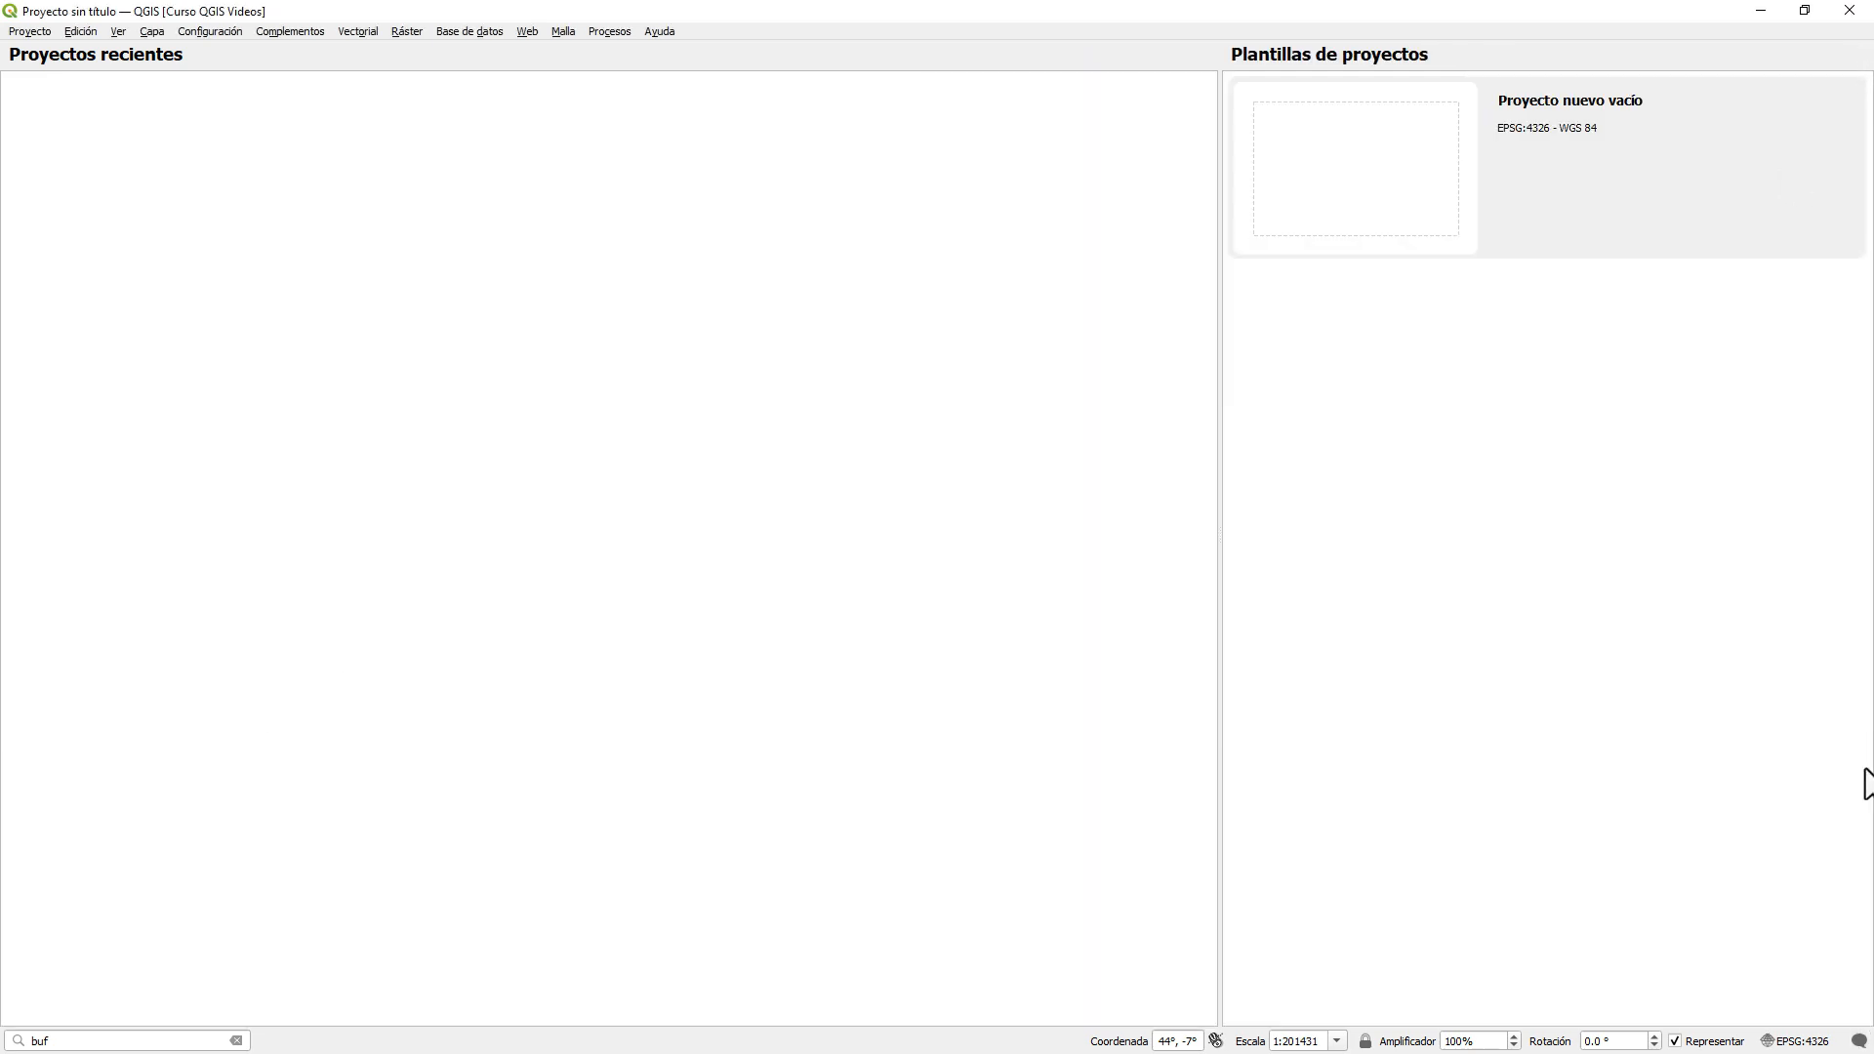
- Display the Capas panel and widen it to reveal all of its tools
click(150, 35)
mouse_move(119, 37)
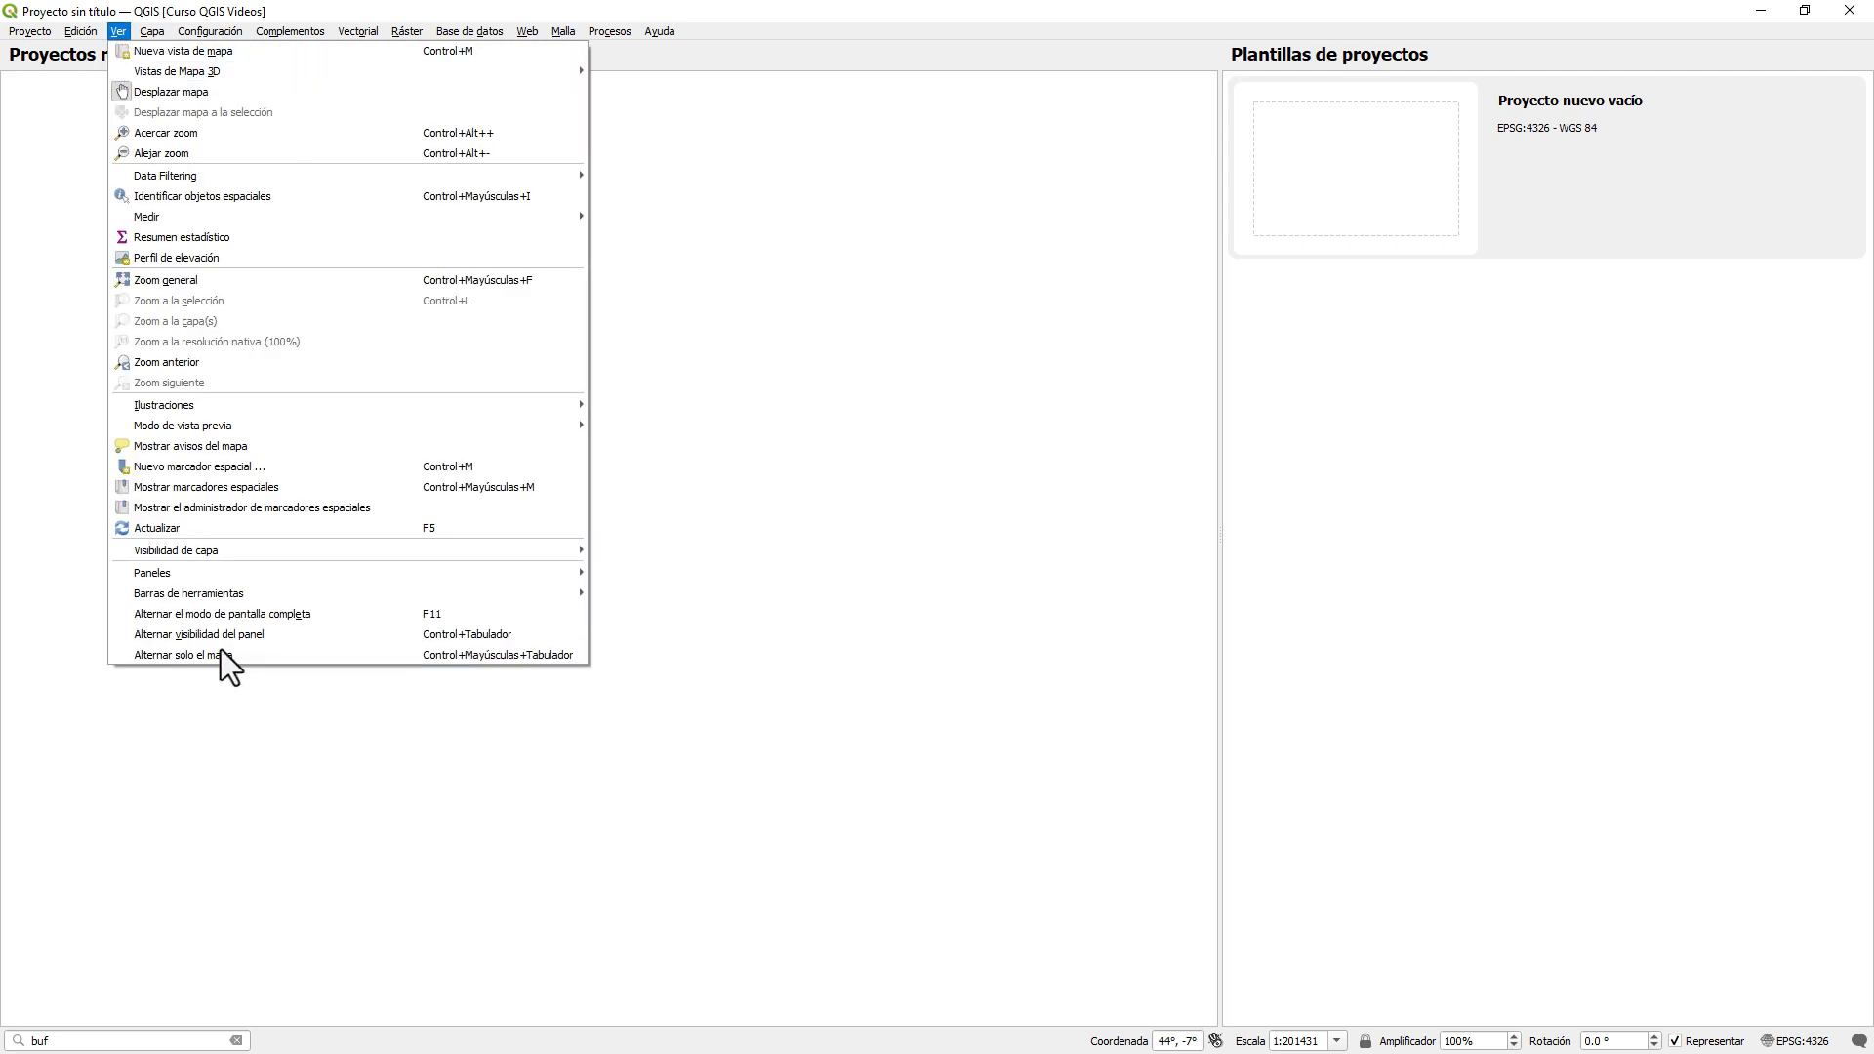
mouse_move(220, 577)
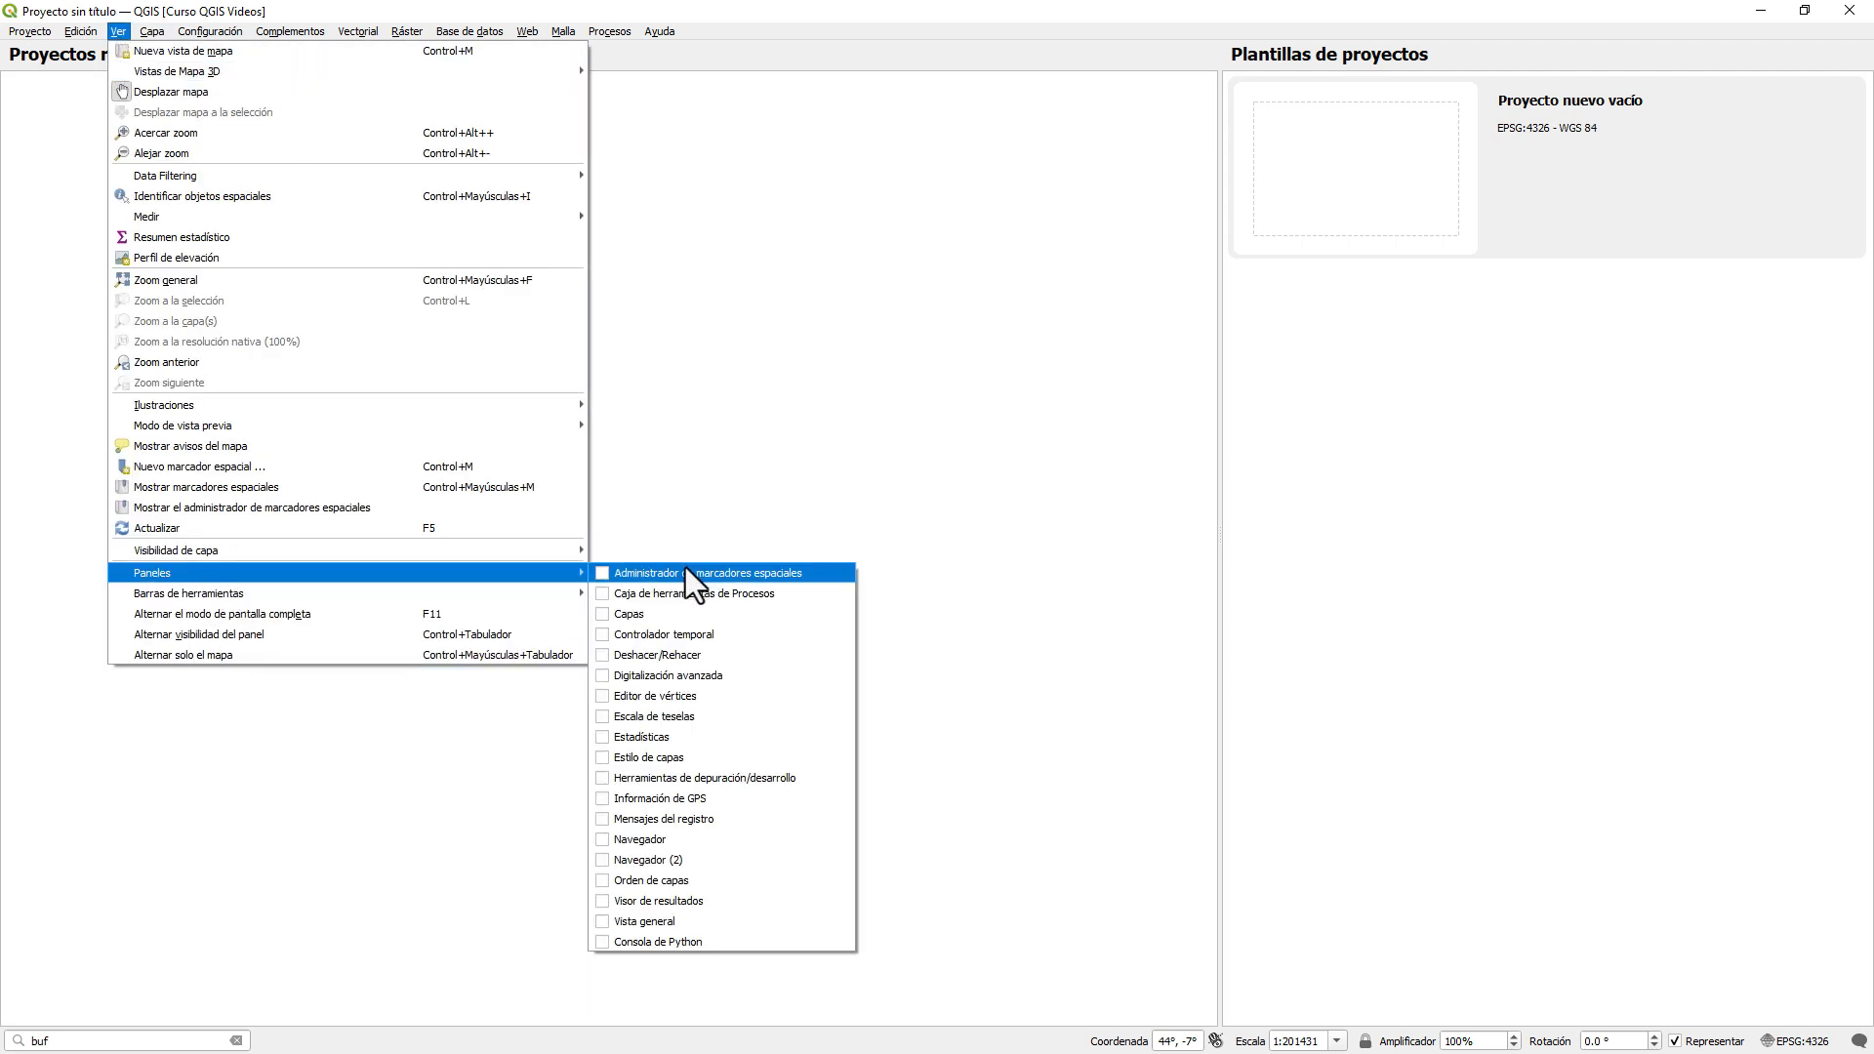
click(623, 615)
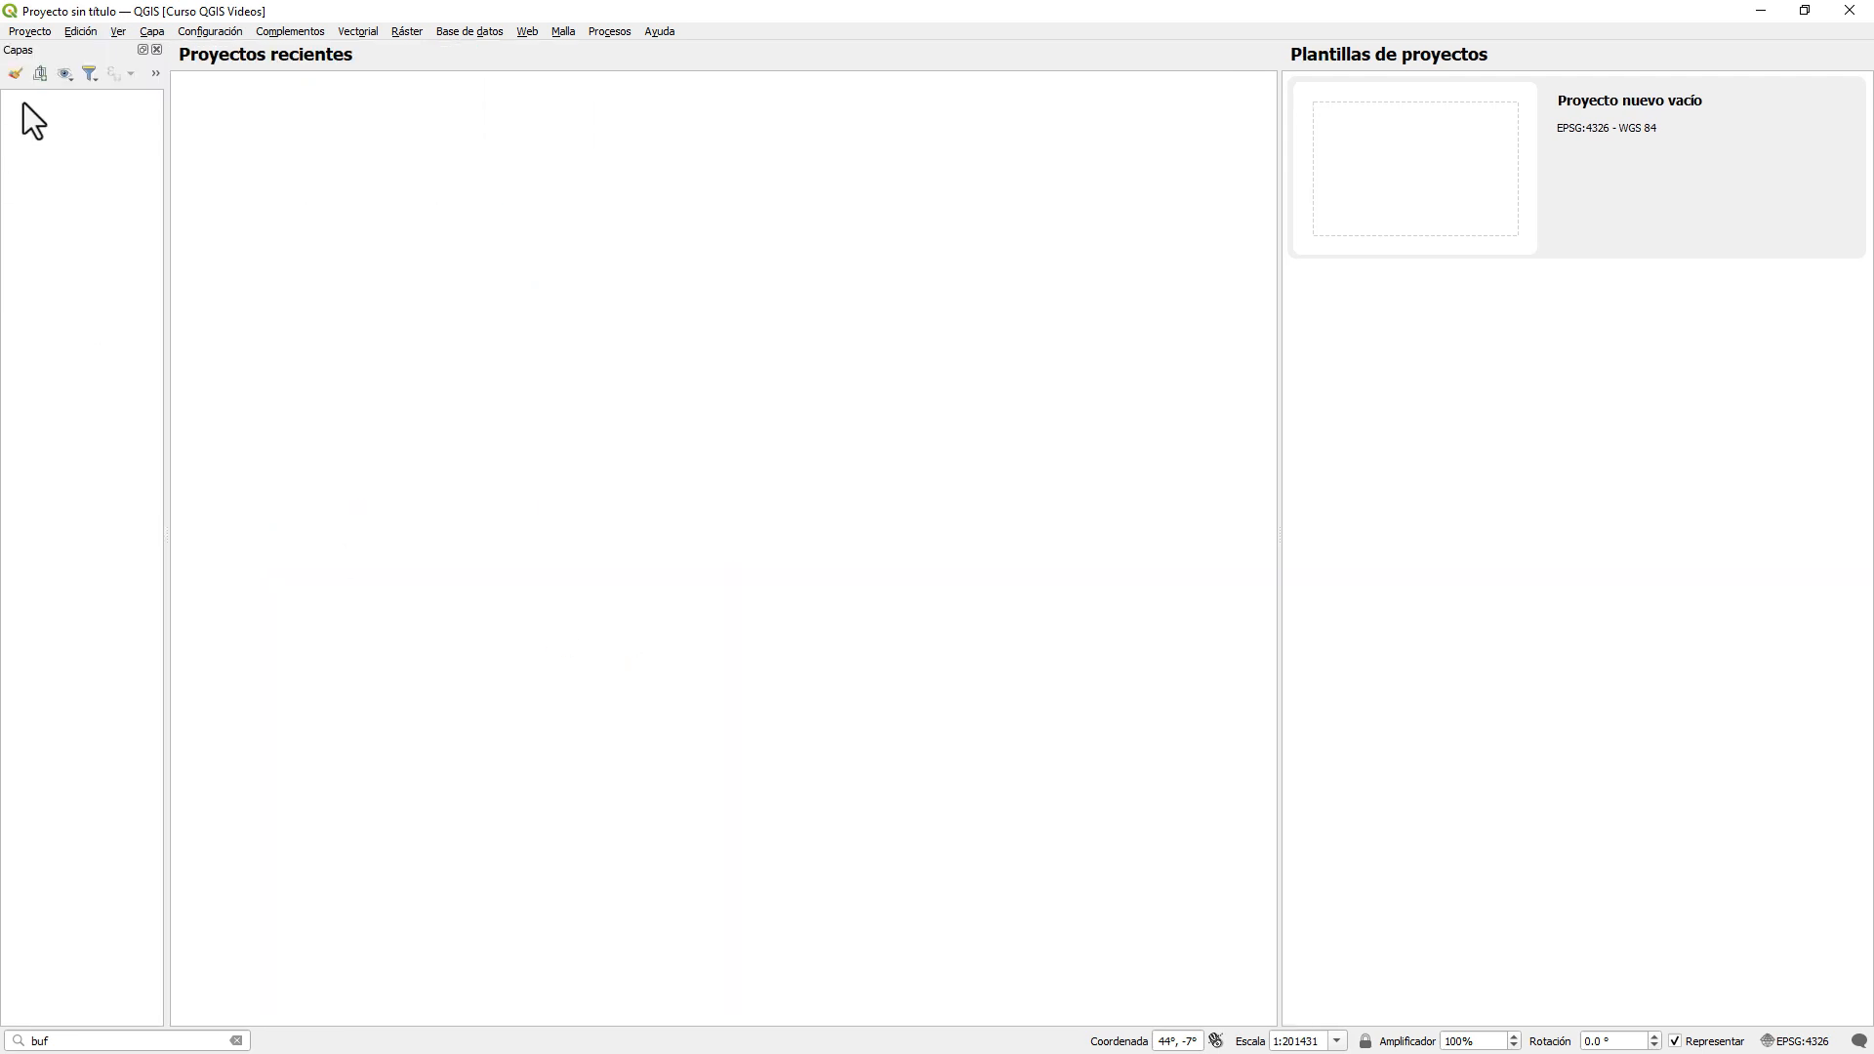
drag(167, 113, 386, 121)
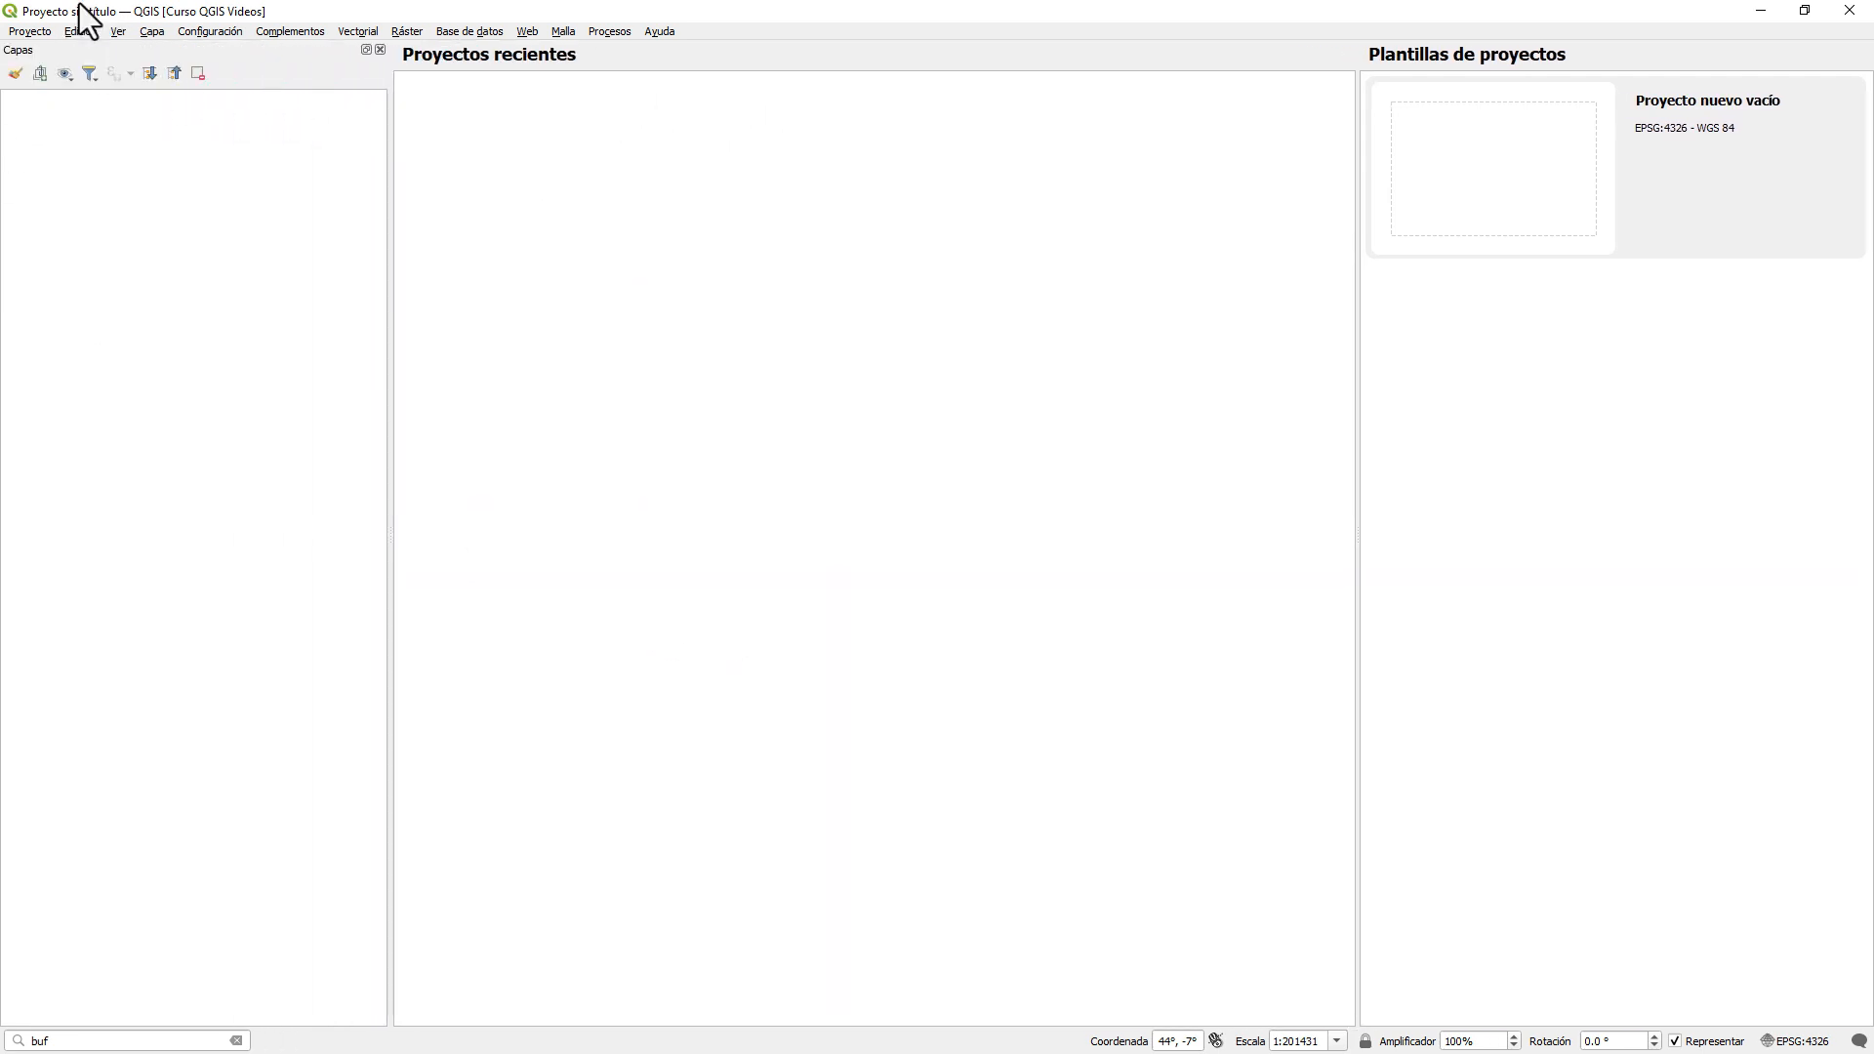
- Check the list of available panels, then try repositioning the Capas panel and make it slightly narrower
click(122, 34)
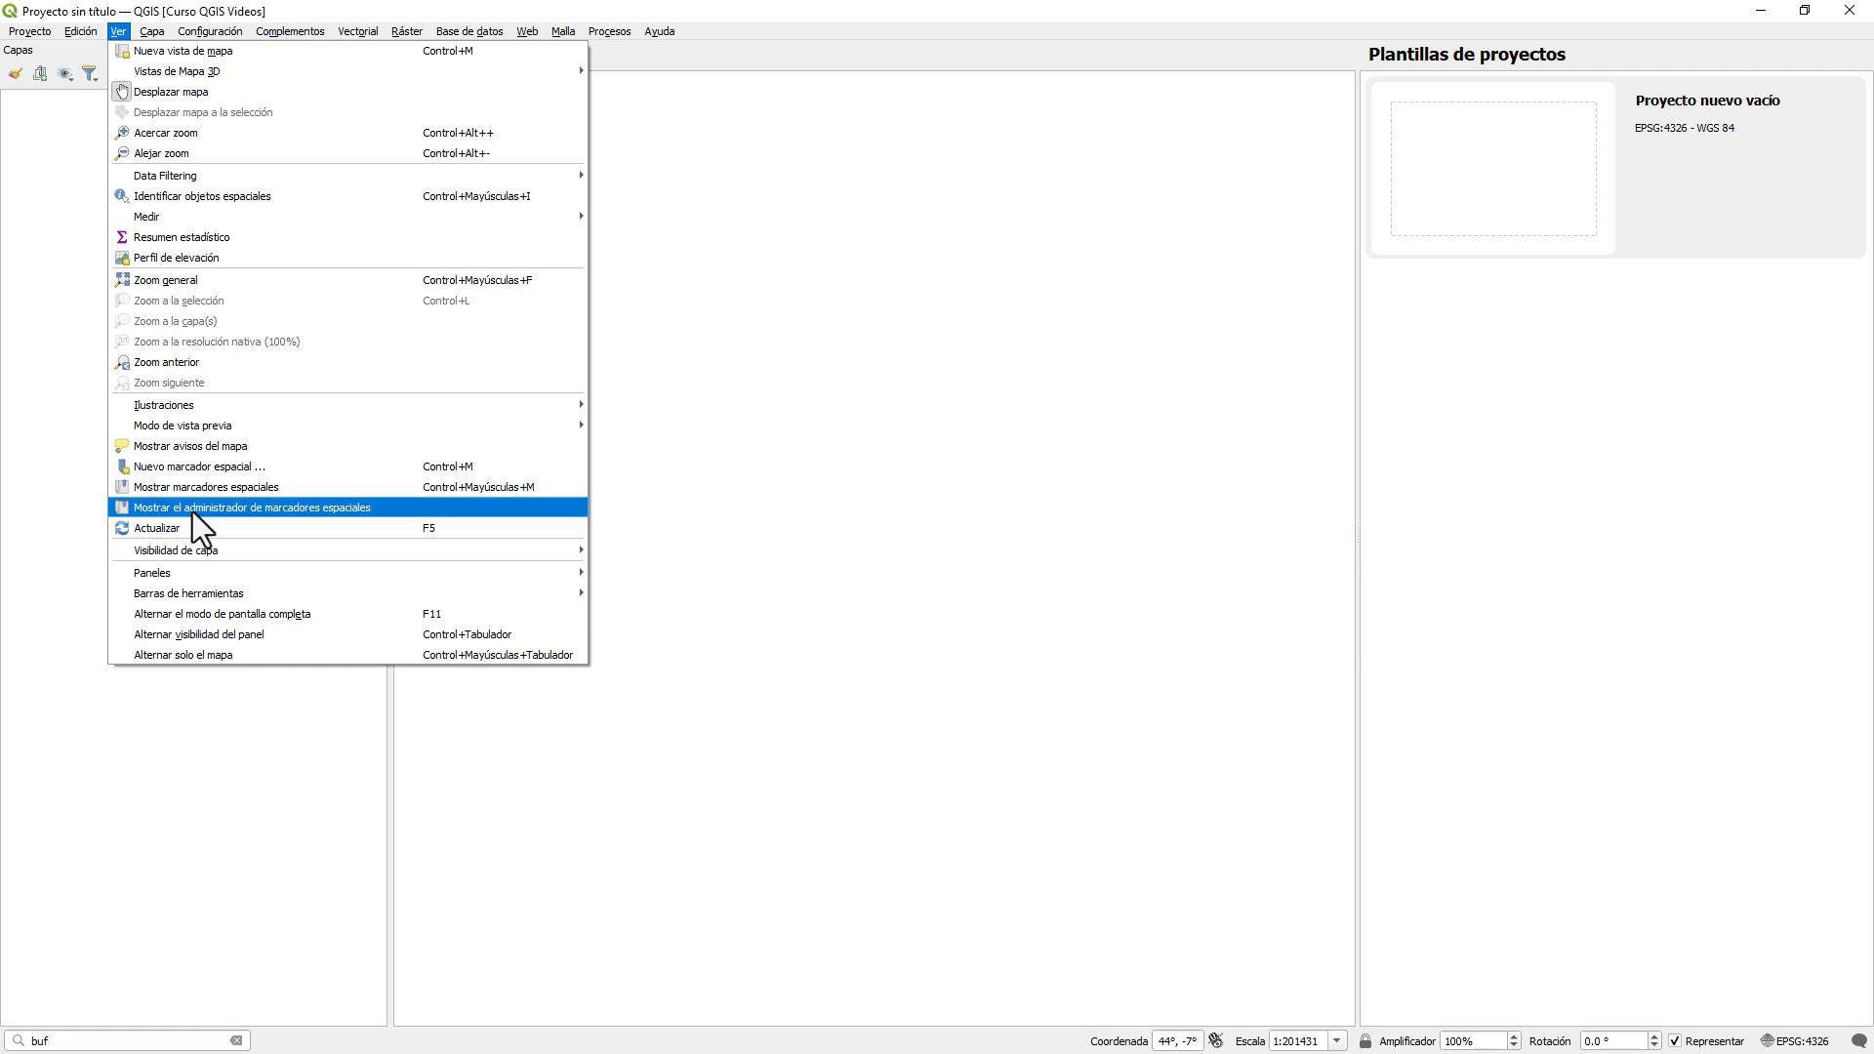
mouse_move(199, 572)
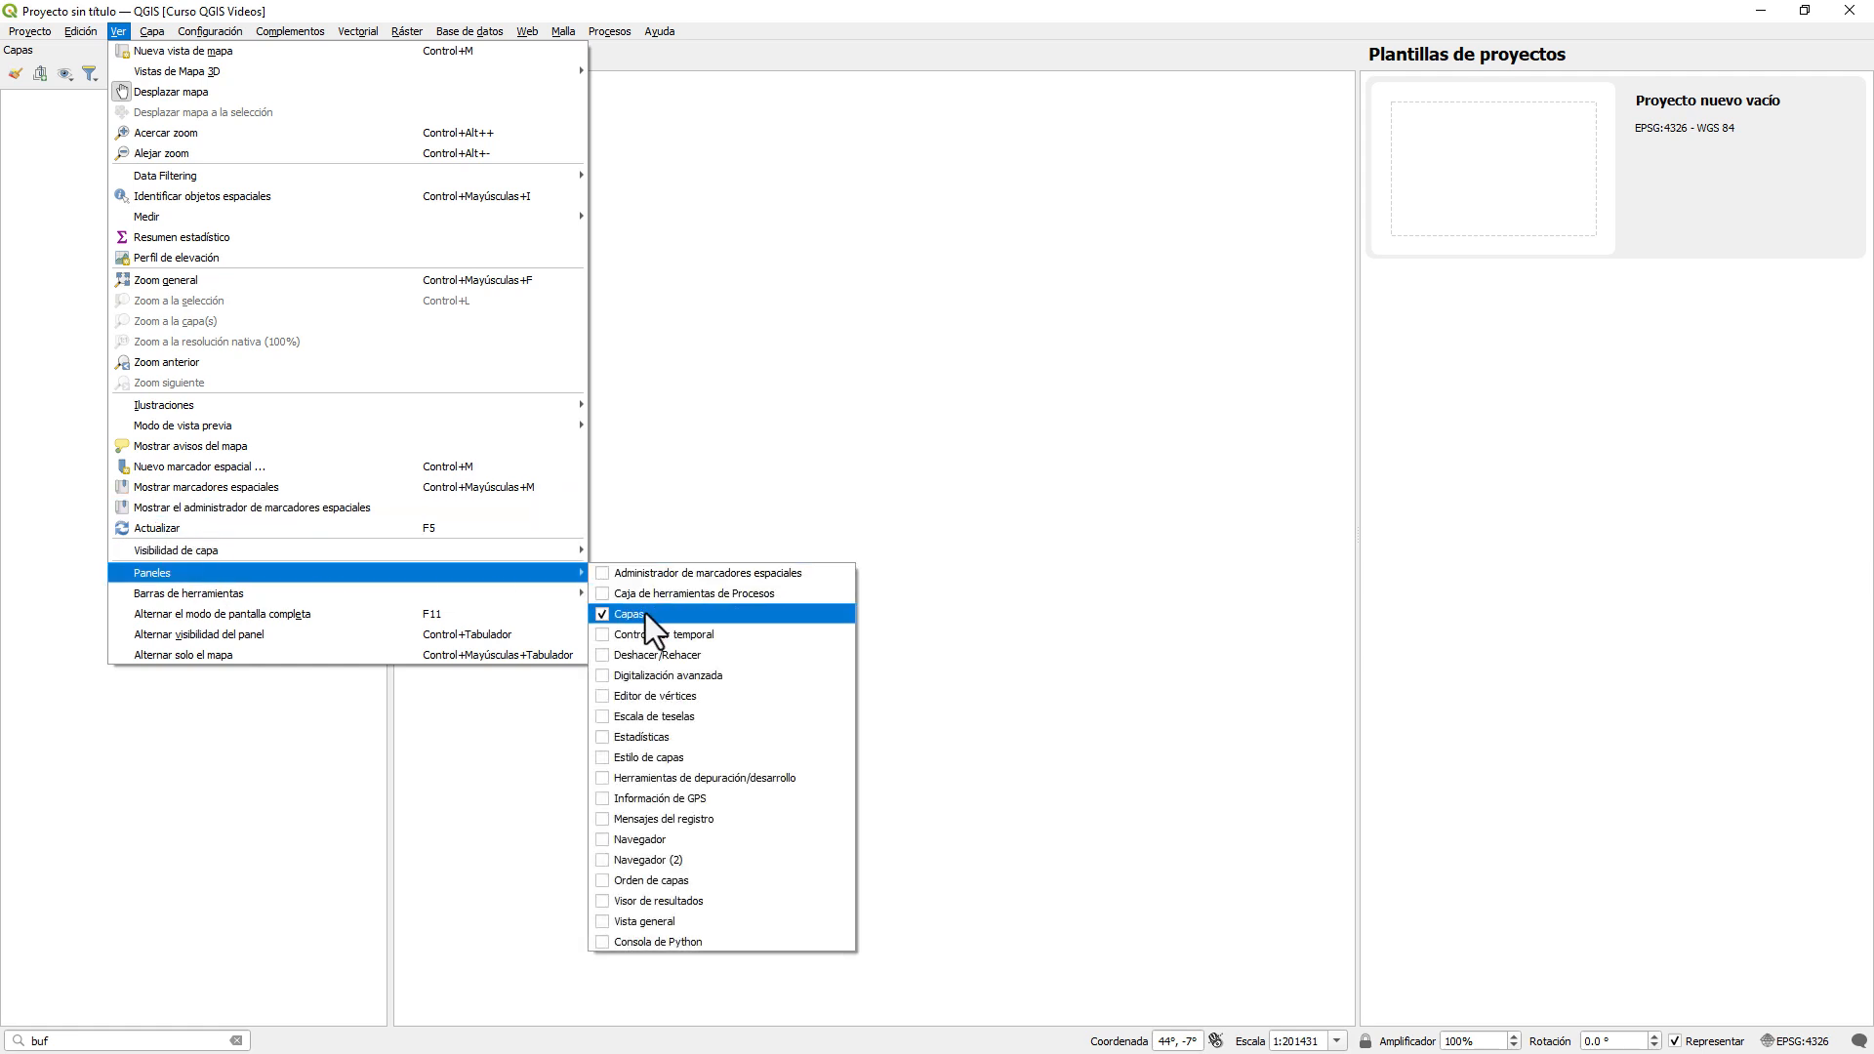
click(50, 49)
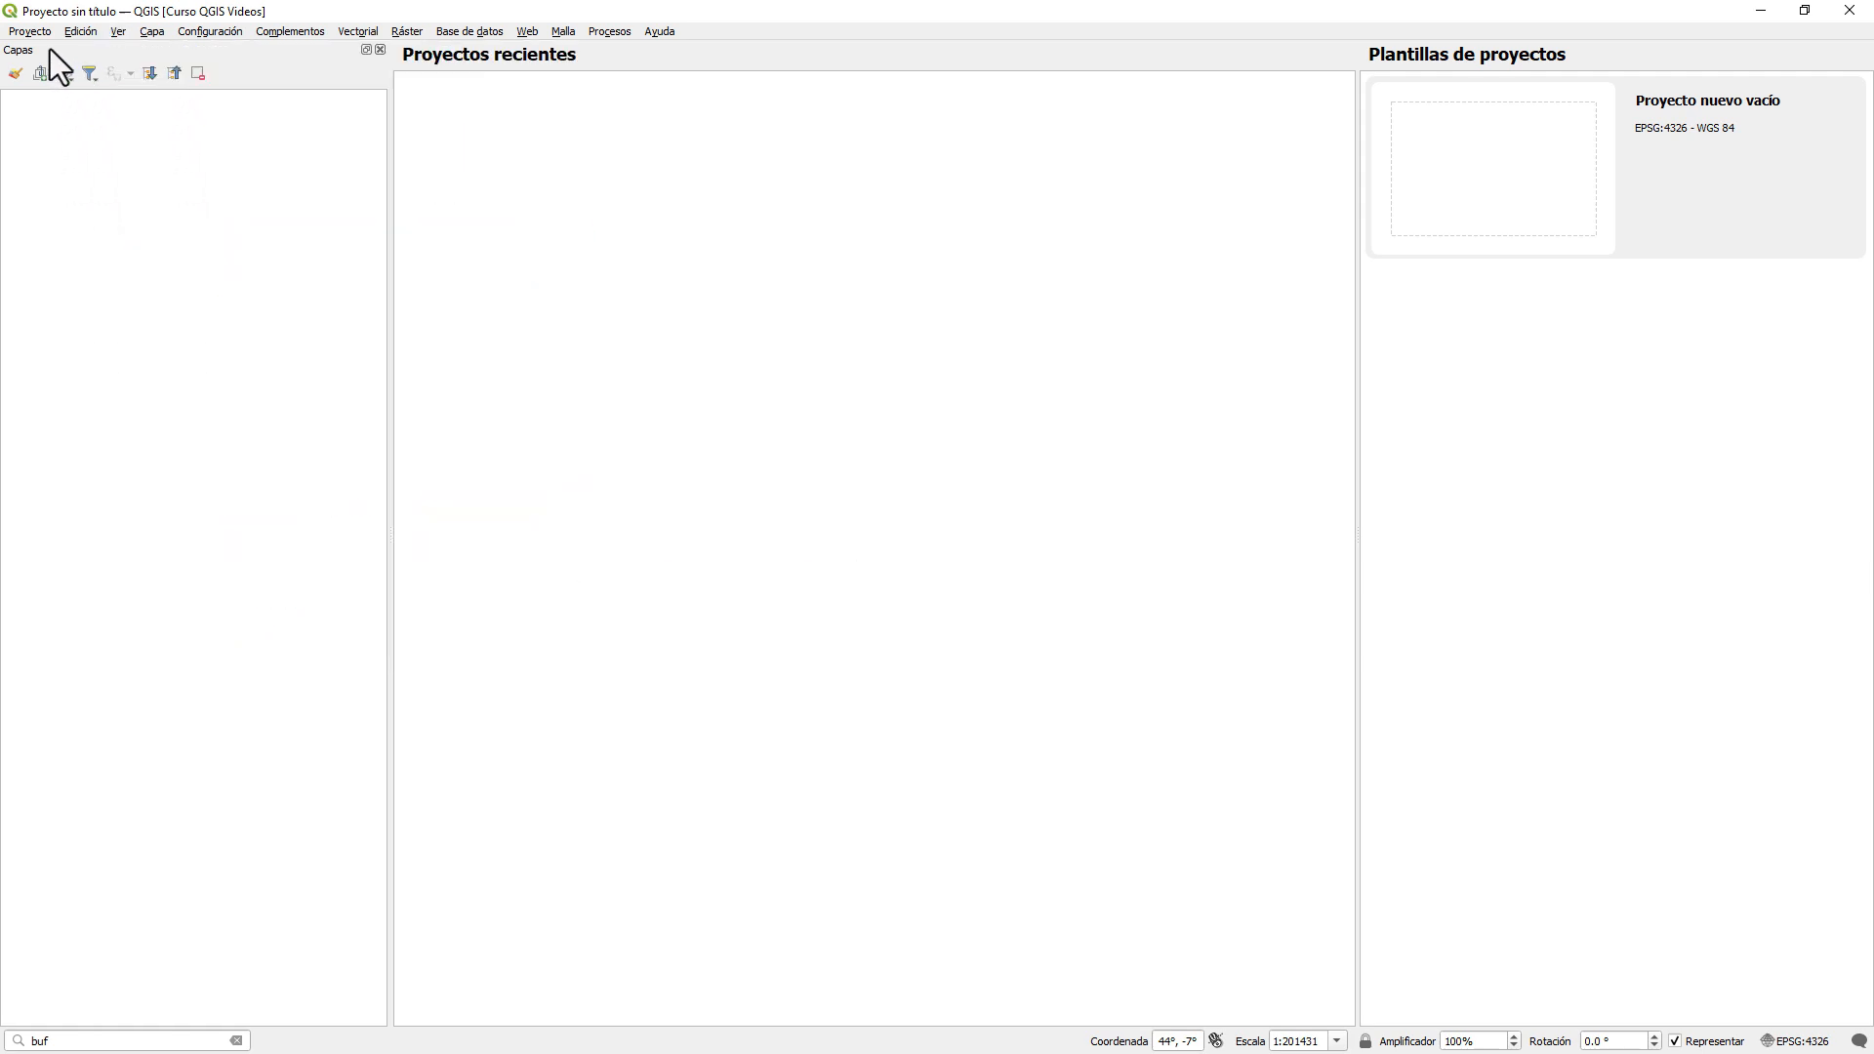
drag(50, 49, 5, 307)
drag(387, 134, 370, 142)
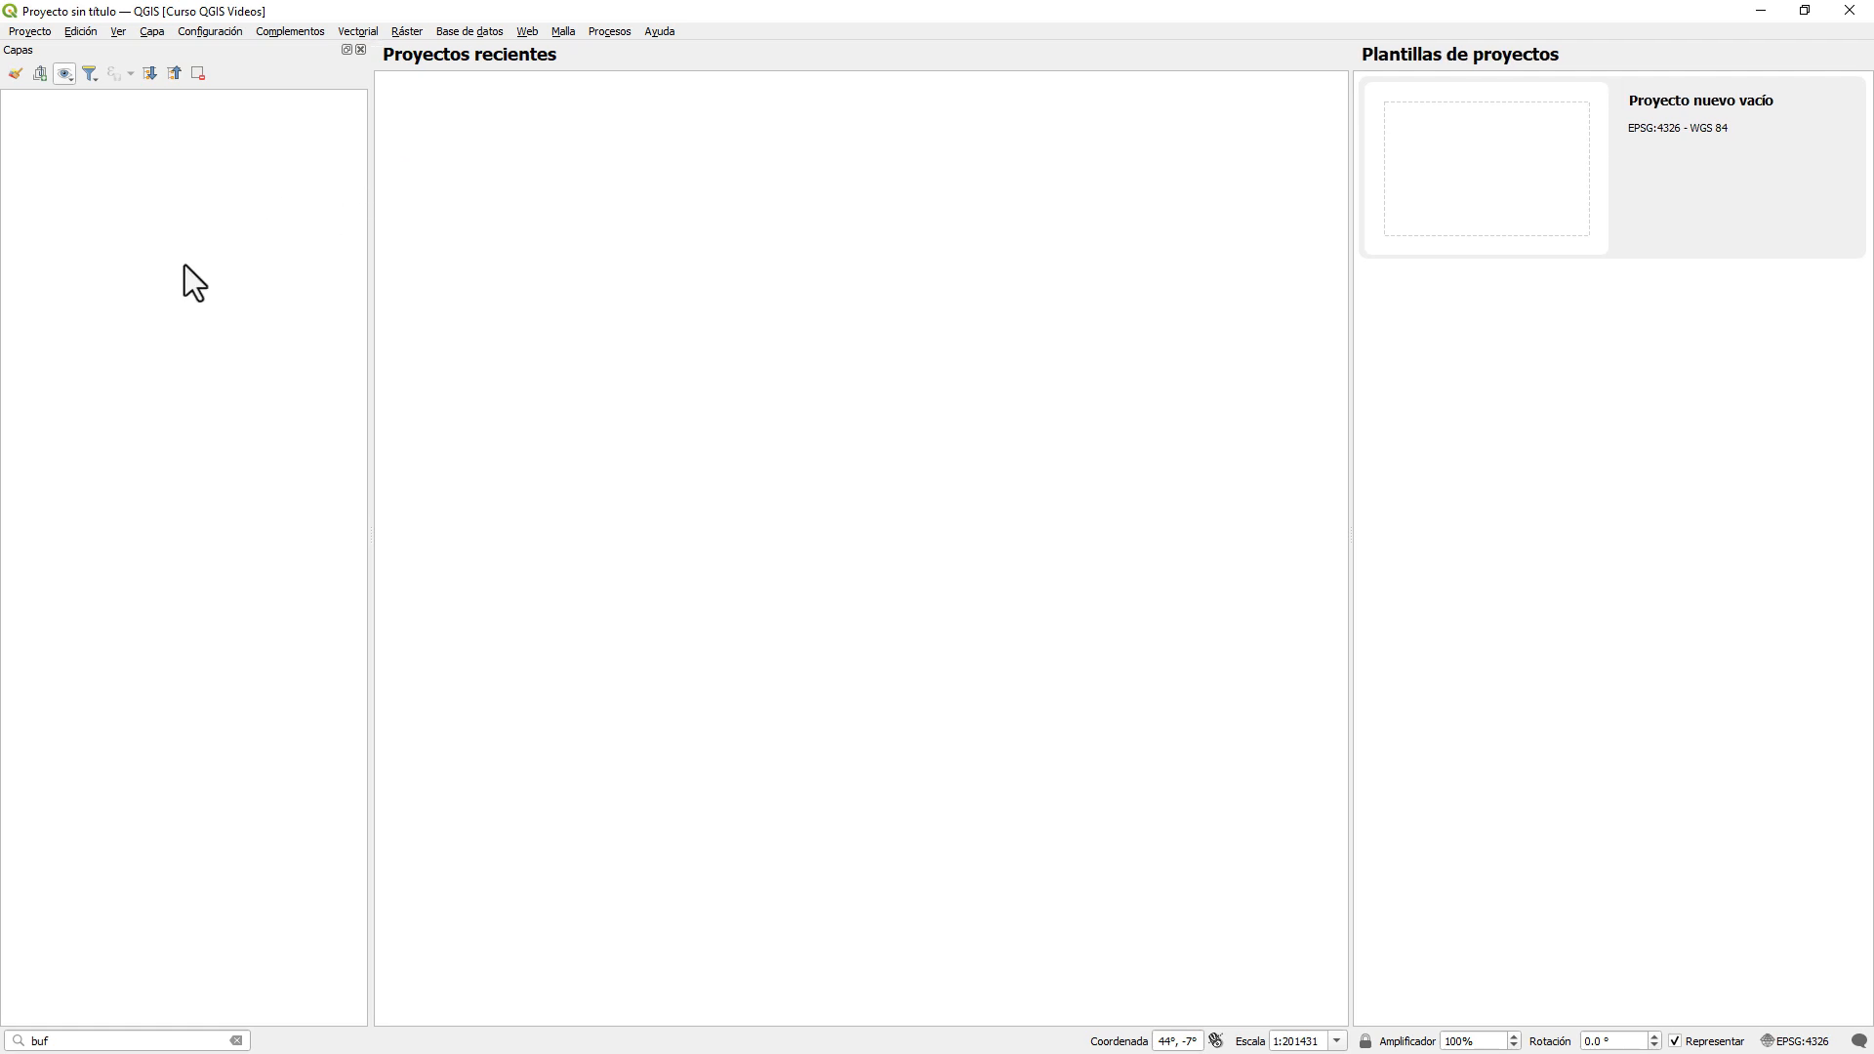
- Display the Atributos toolbar
click(120, 32)
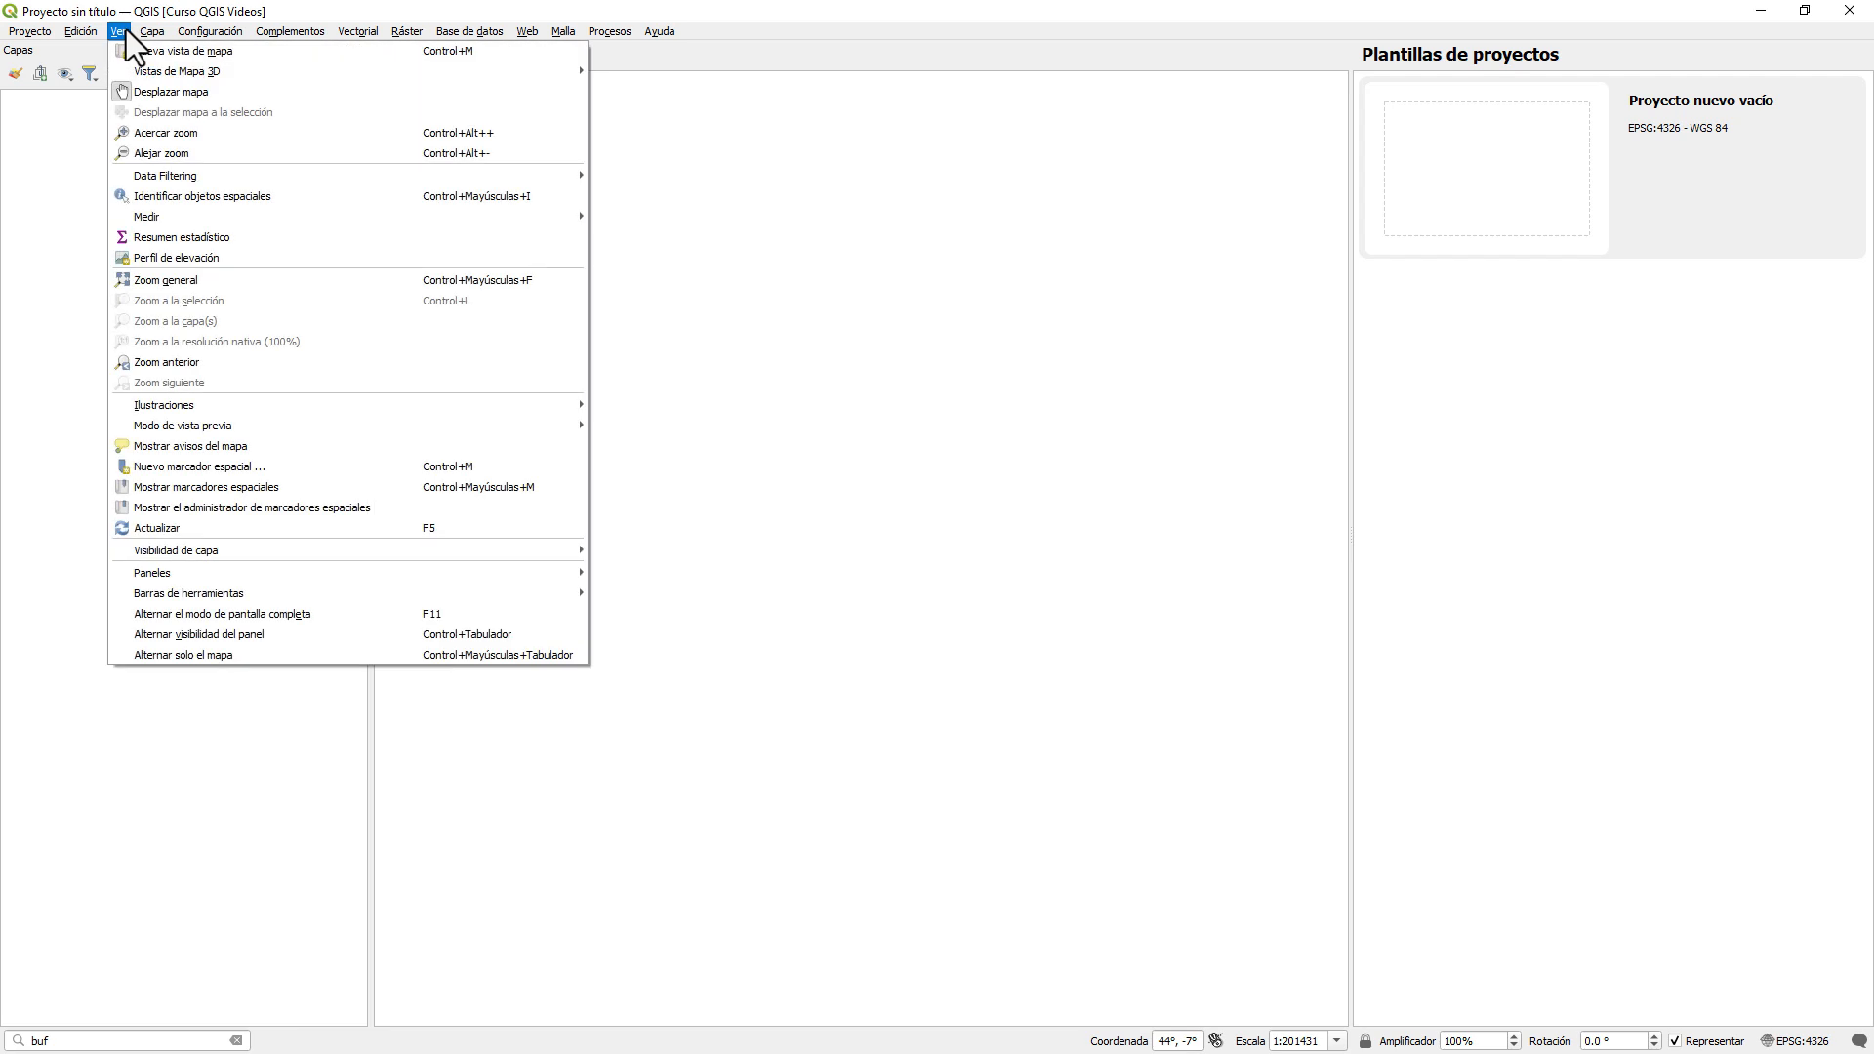
mouse_move(242, 574)
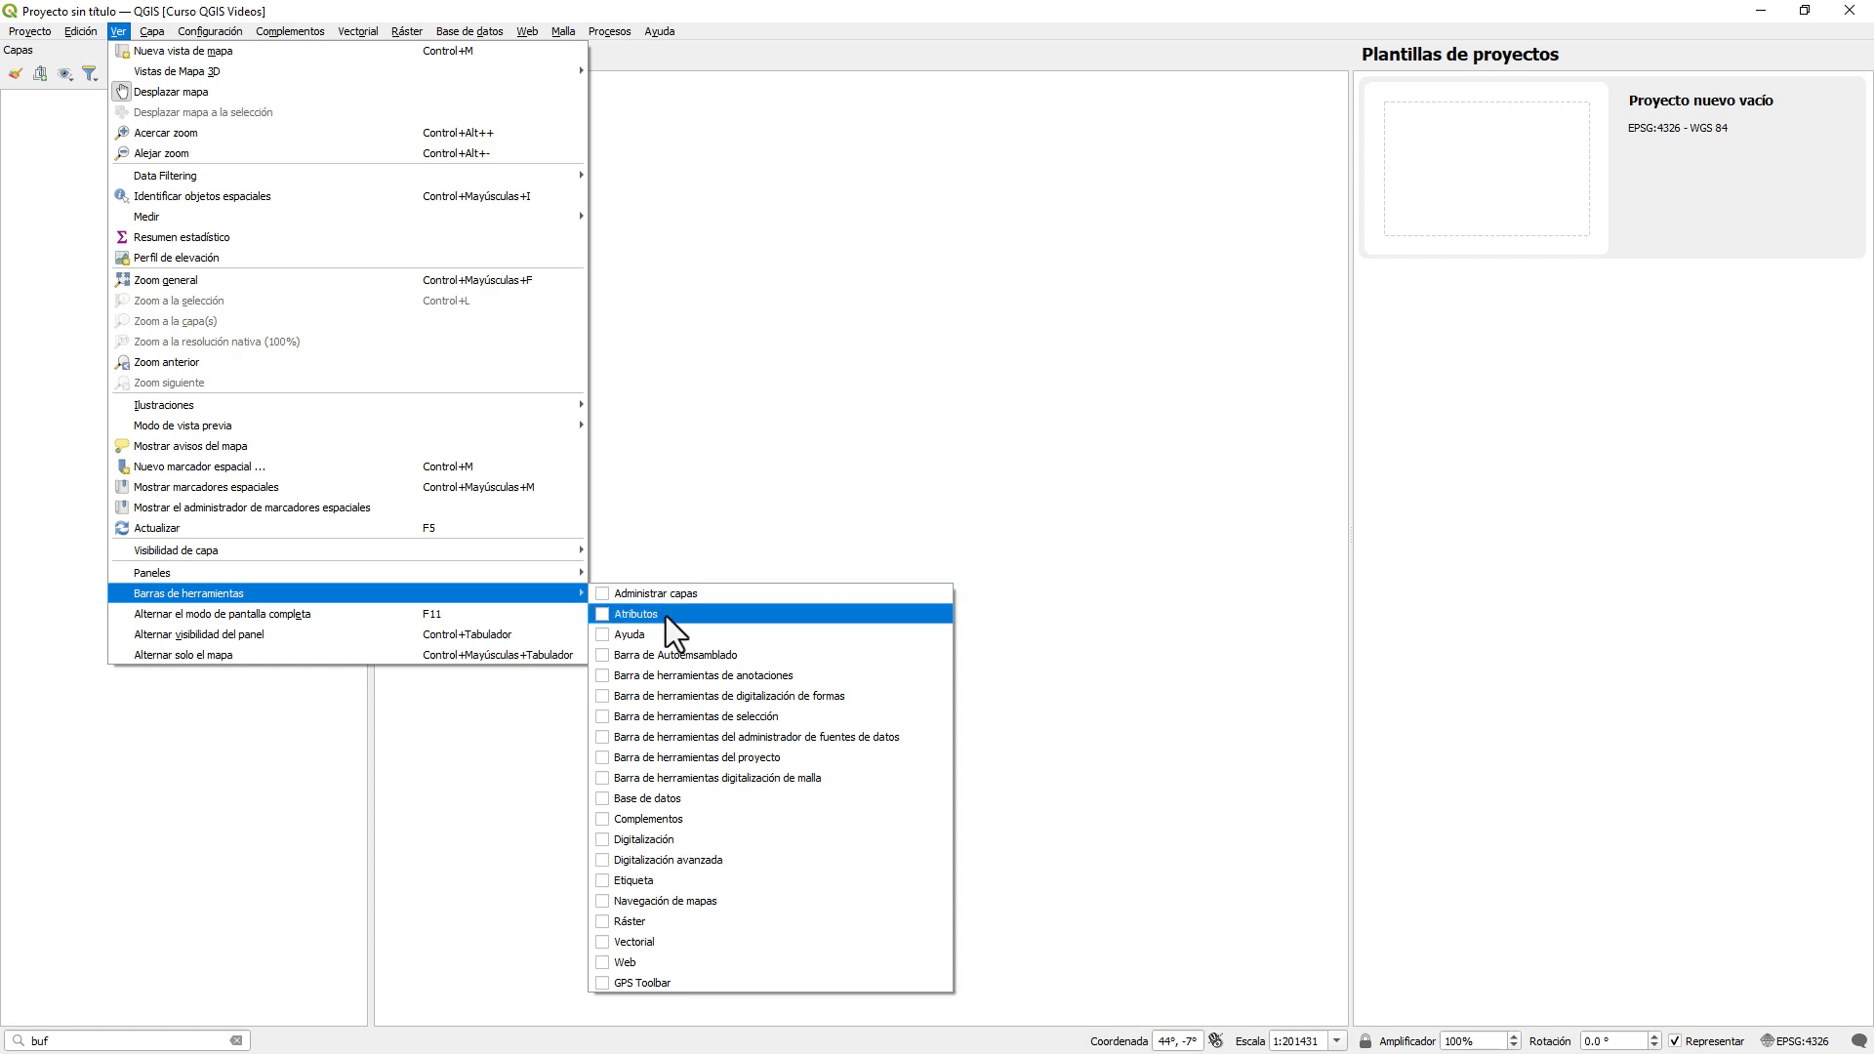
click(609, 613)
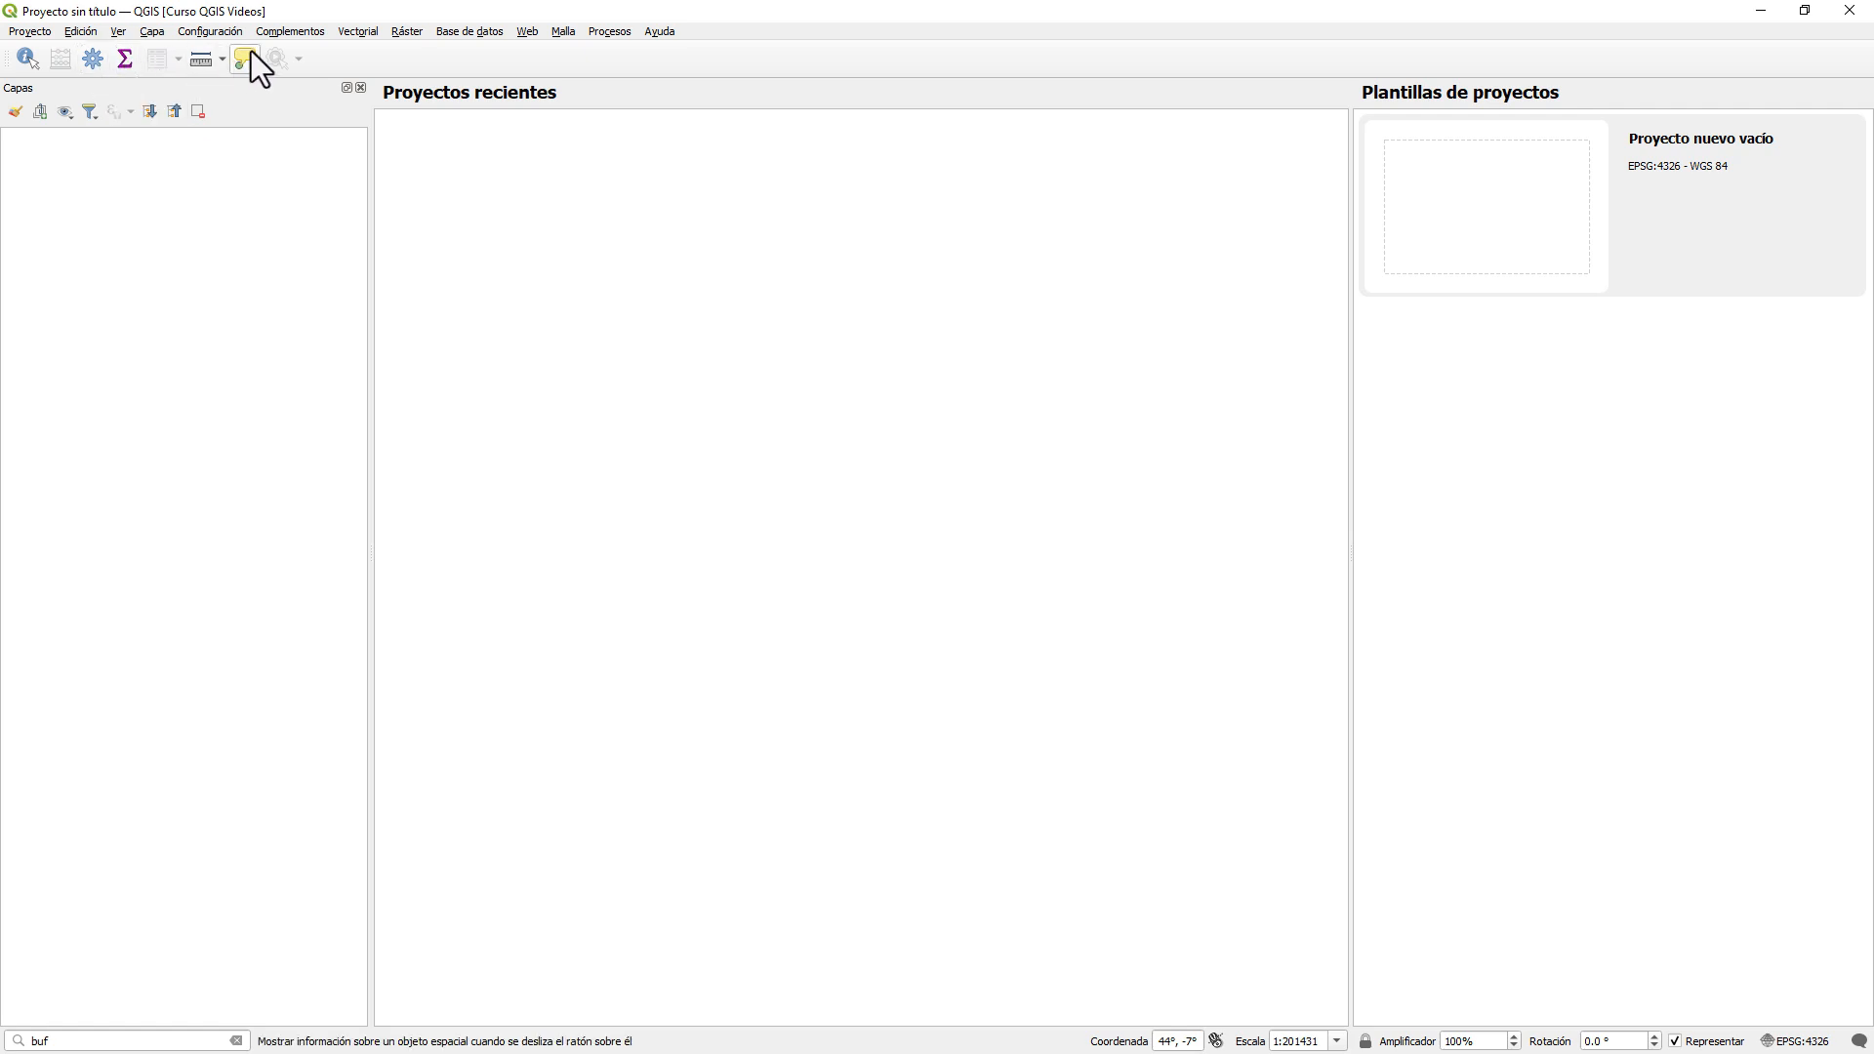
- Display the Digitalización and Digitalización avanzada toolbars and undock both as floating bars over the recent projects area
click(119, 32)
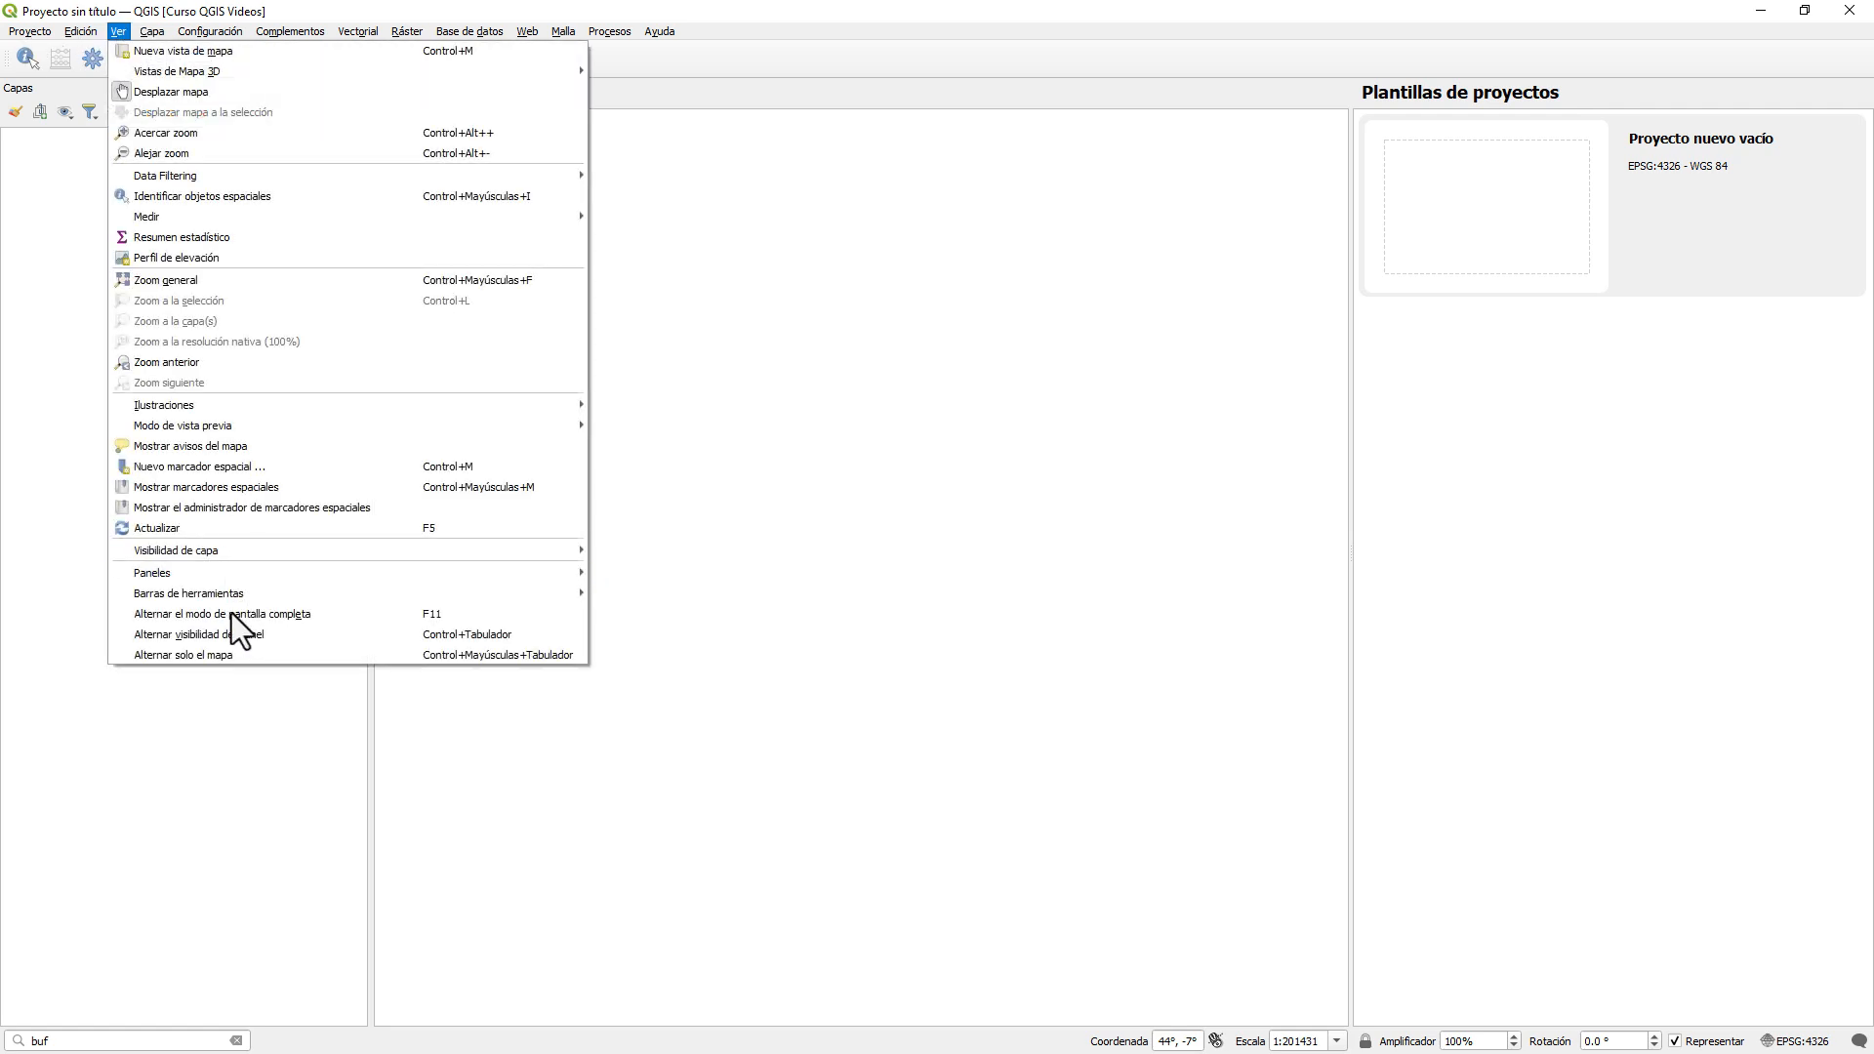
mouse_move(244, 574)
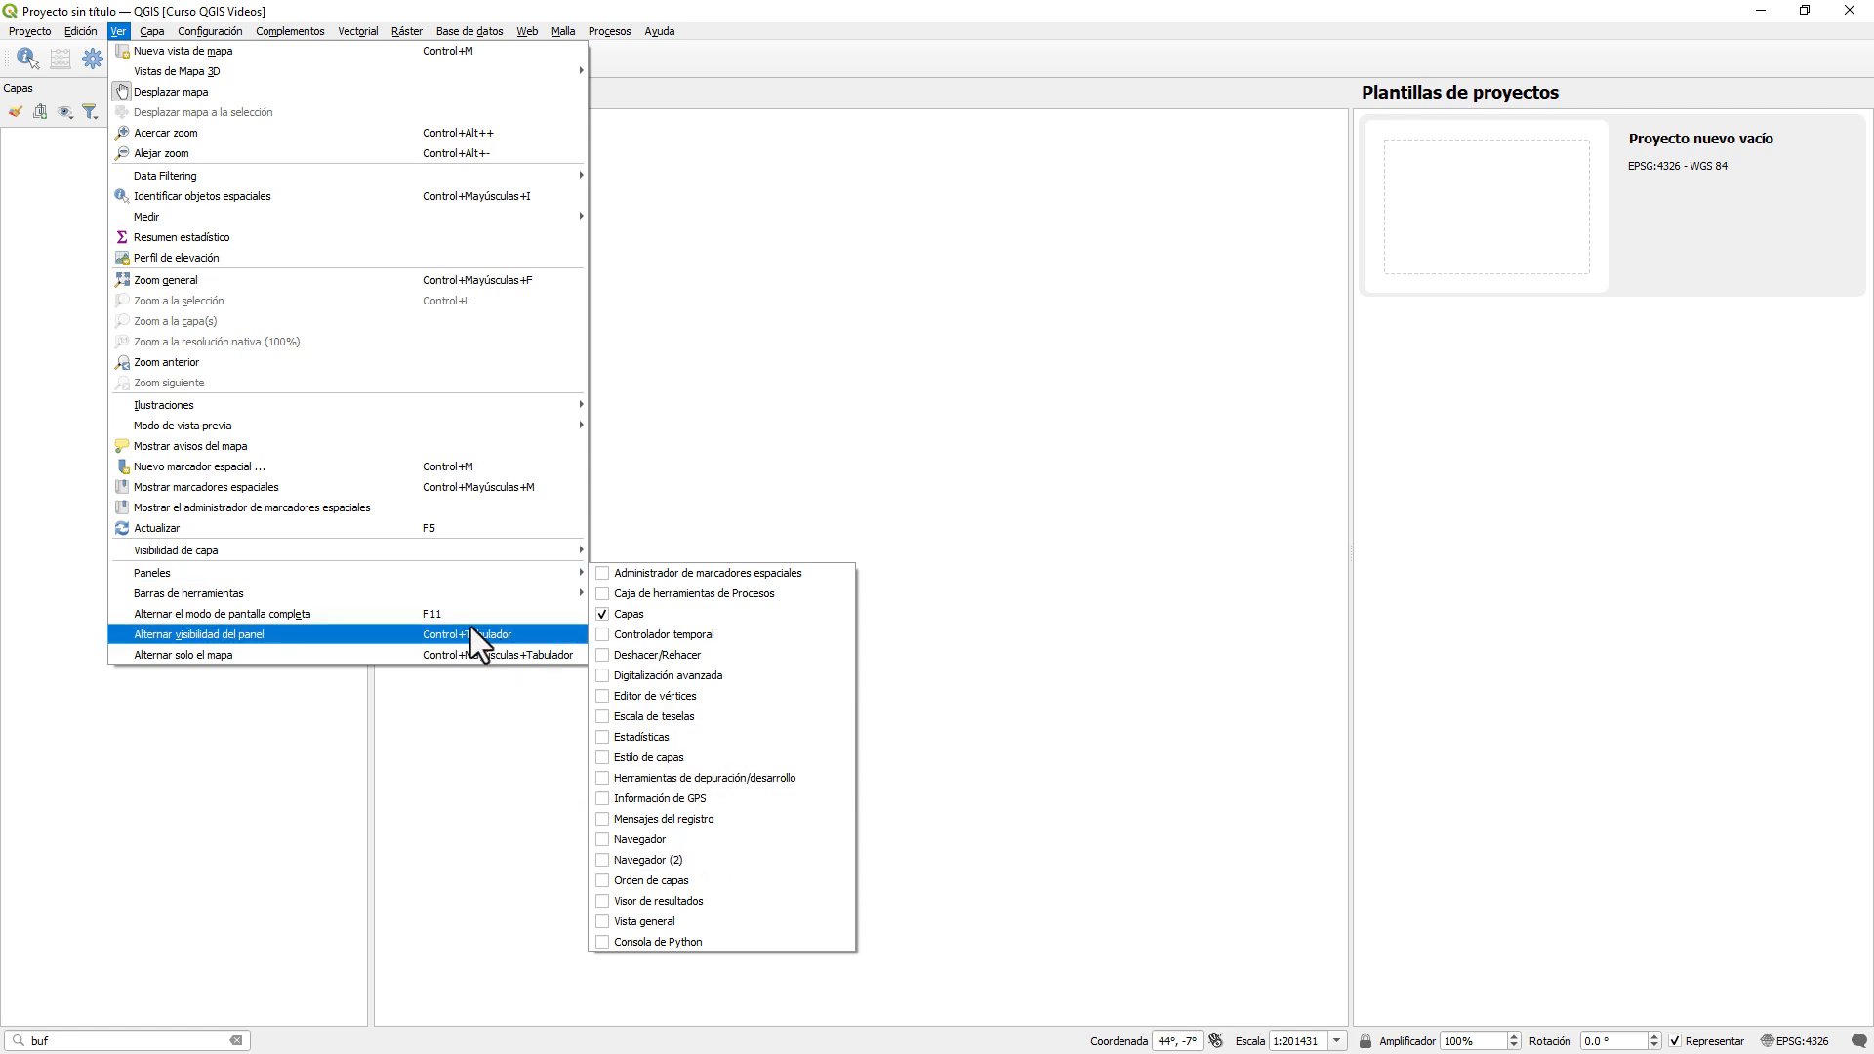
mouse_move(465, 588)
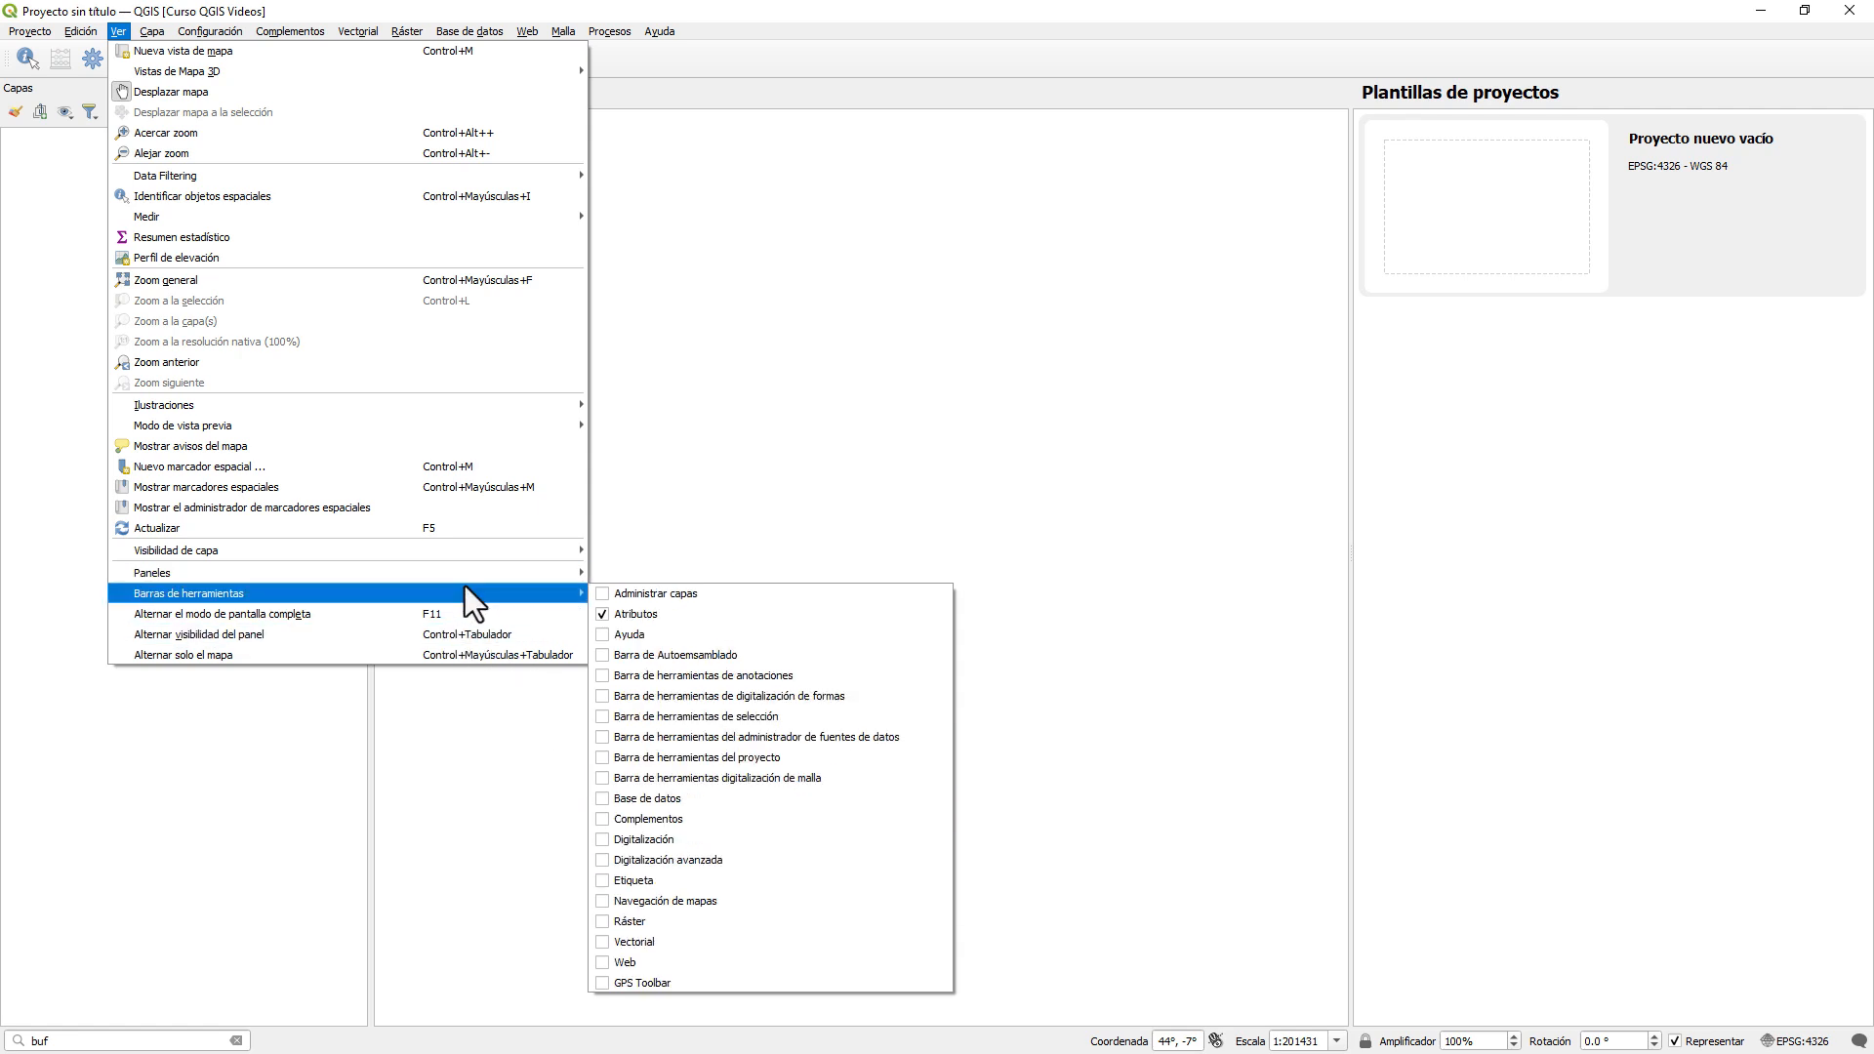
click(670, 846)
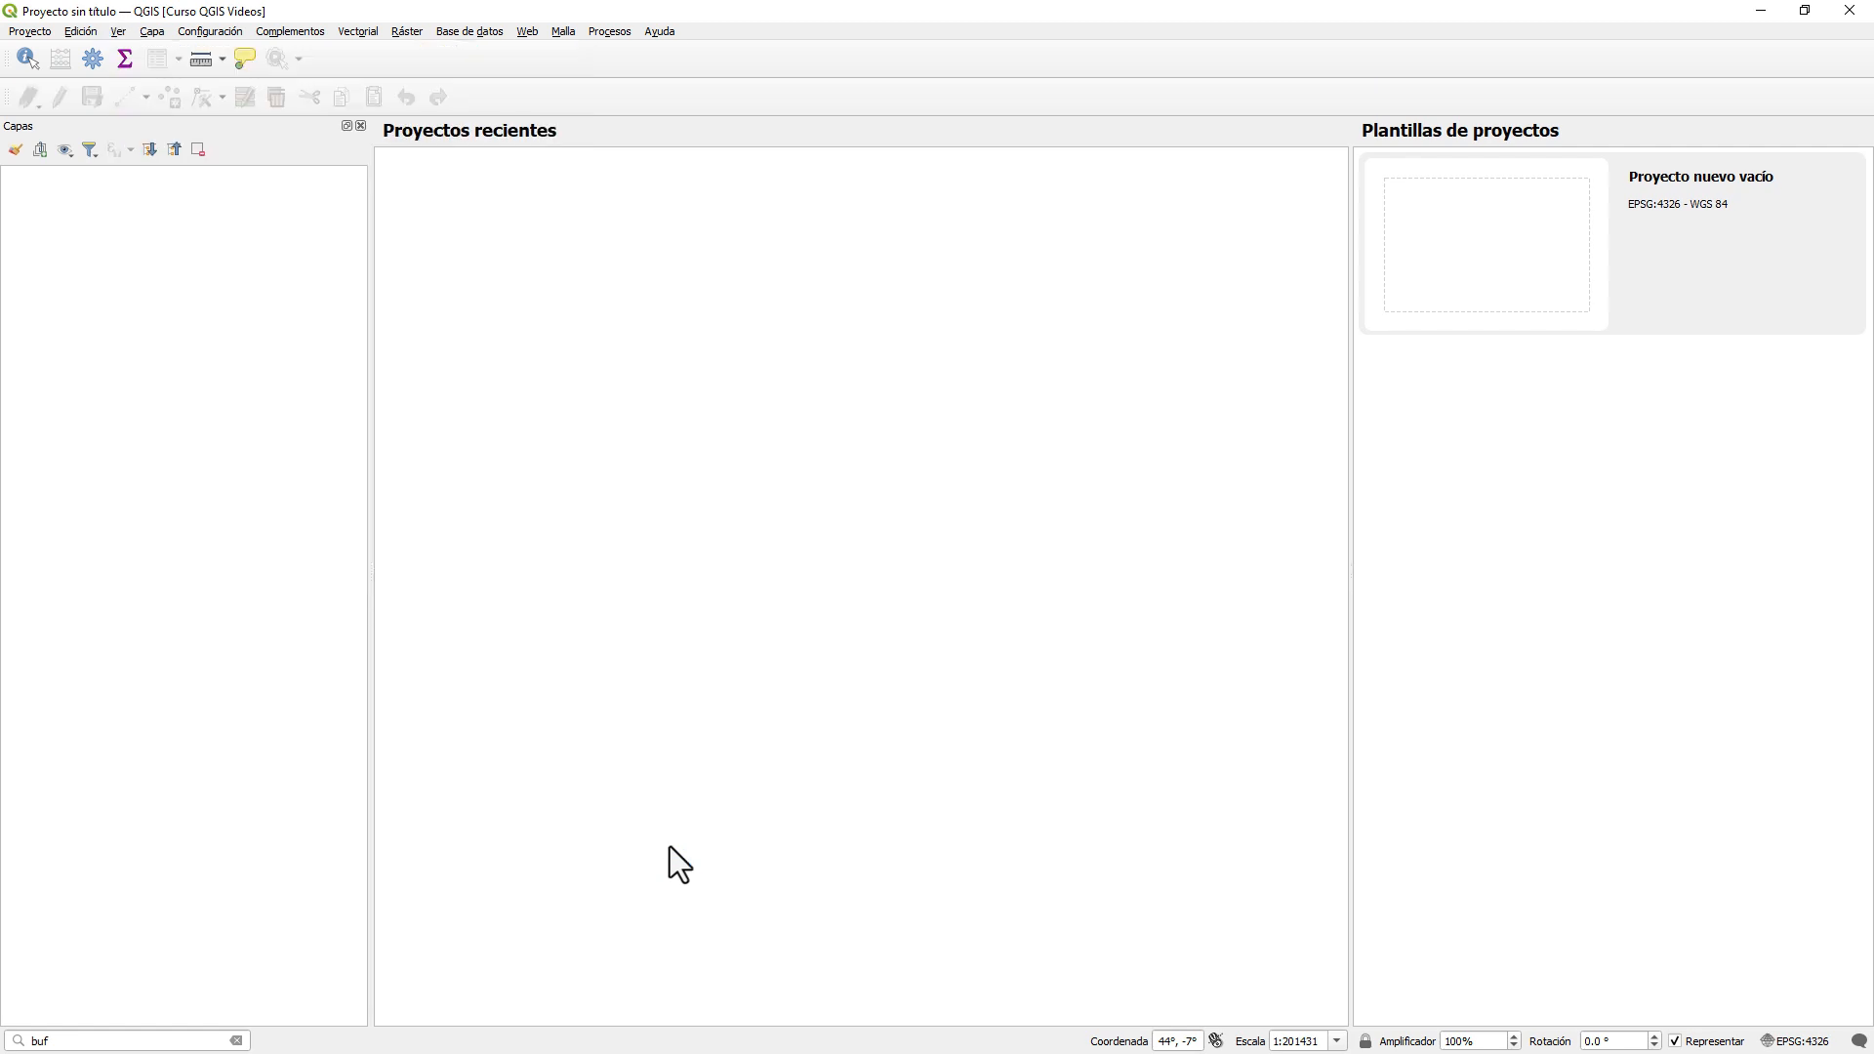
click(118, 34)
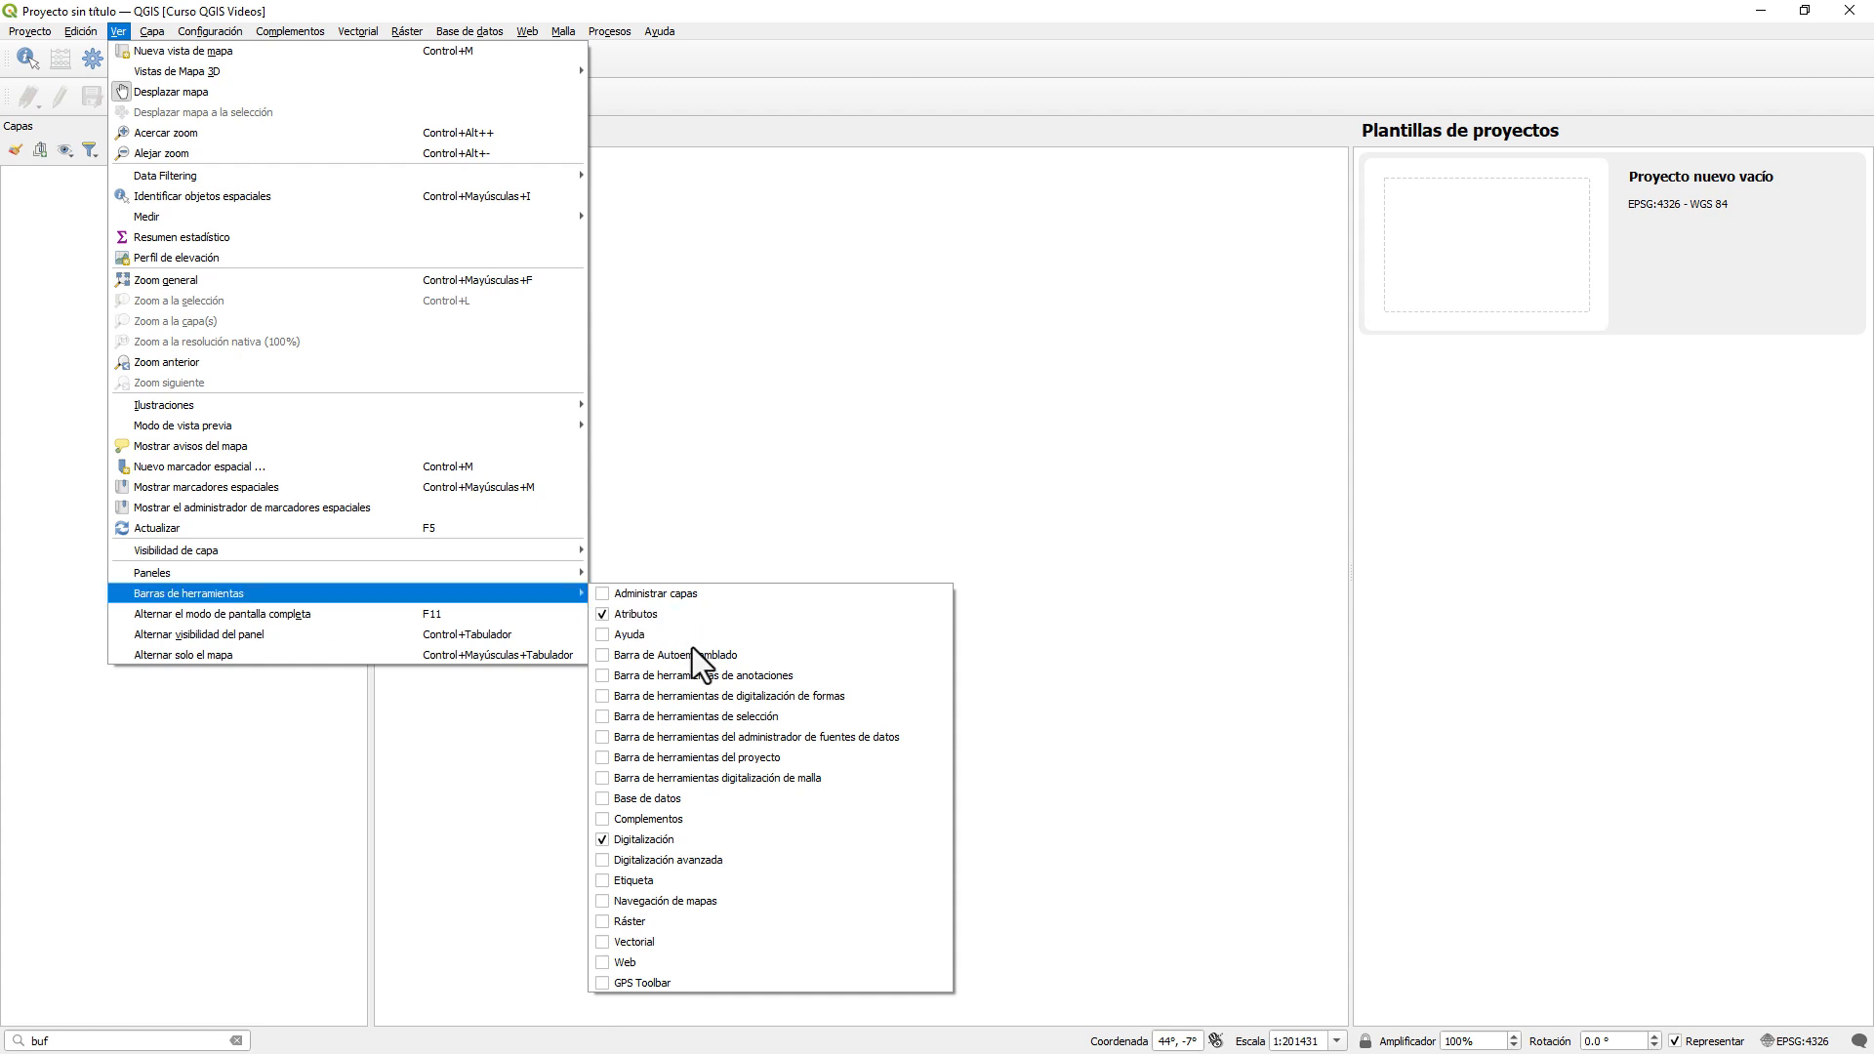
click(702, 861)
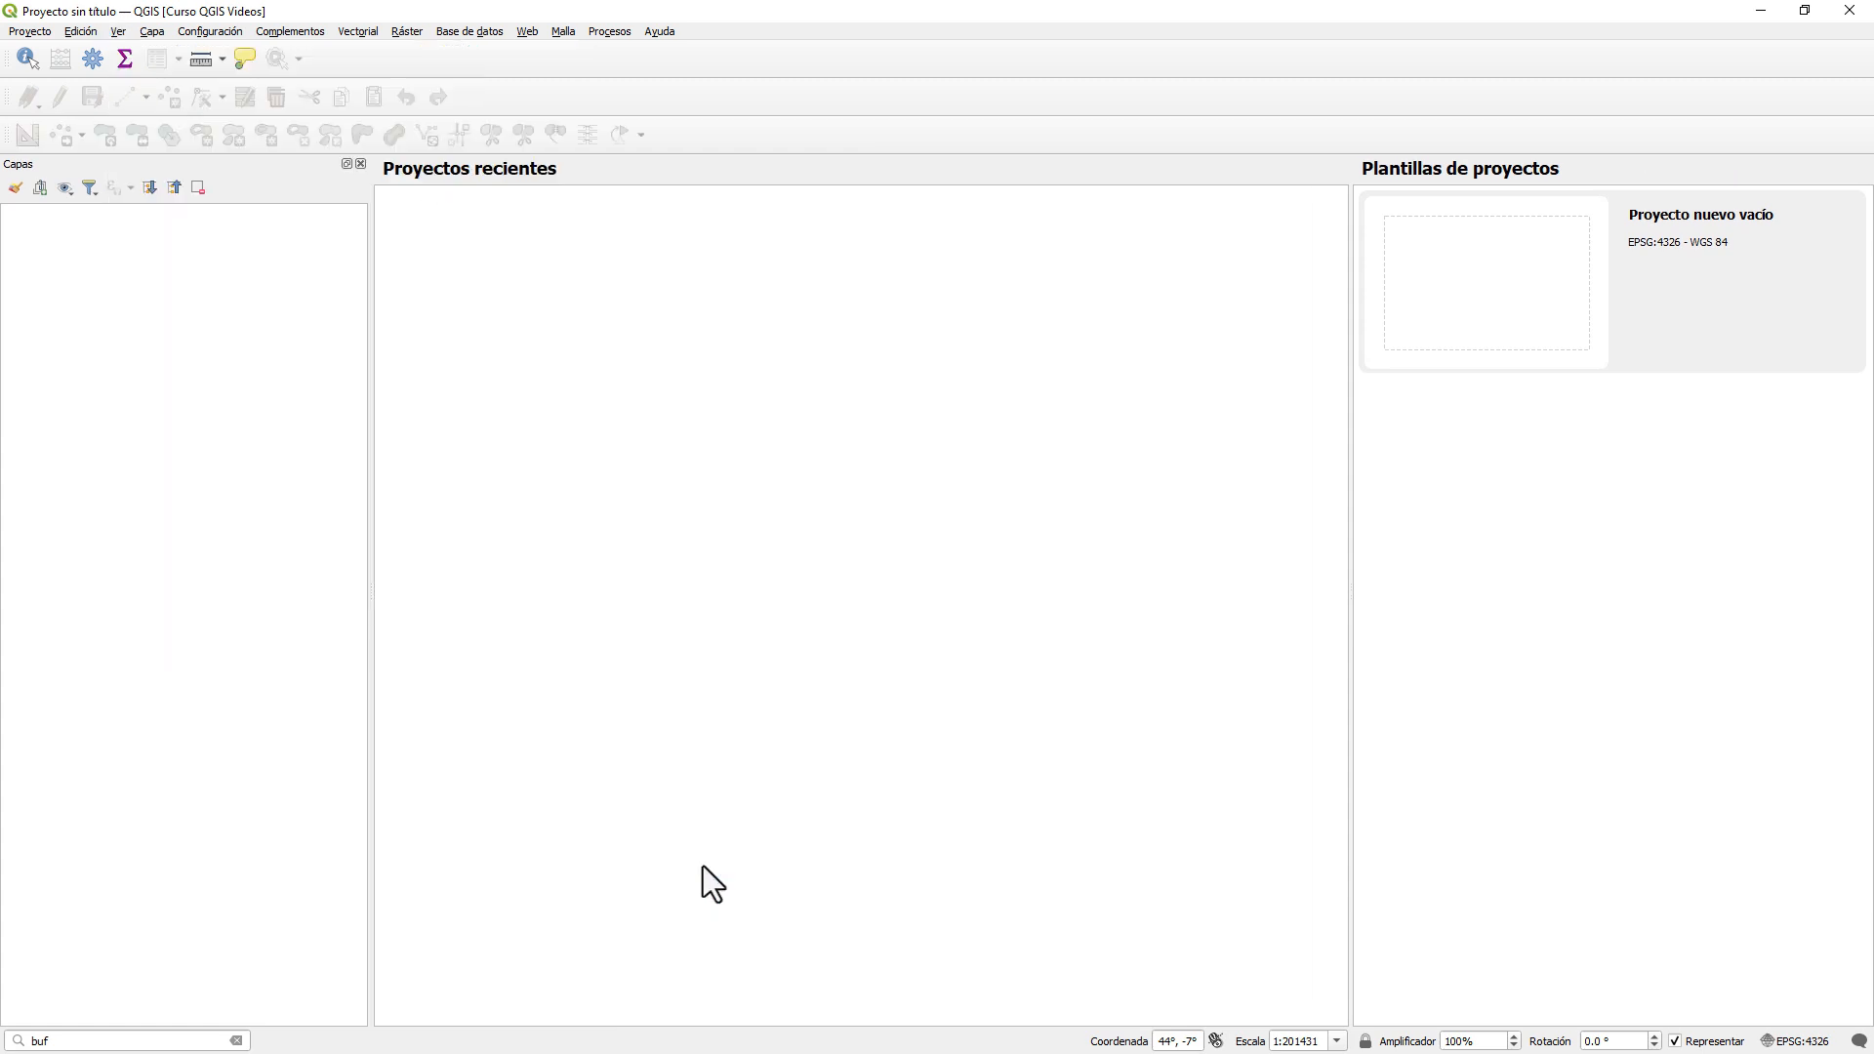
drag(16, 143, 674, 411)
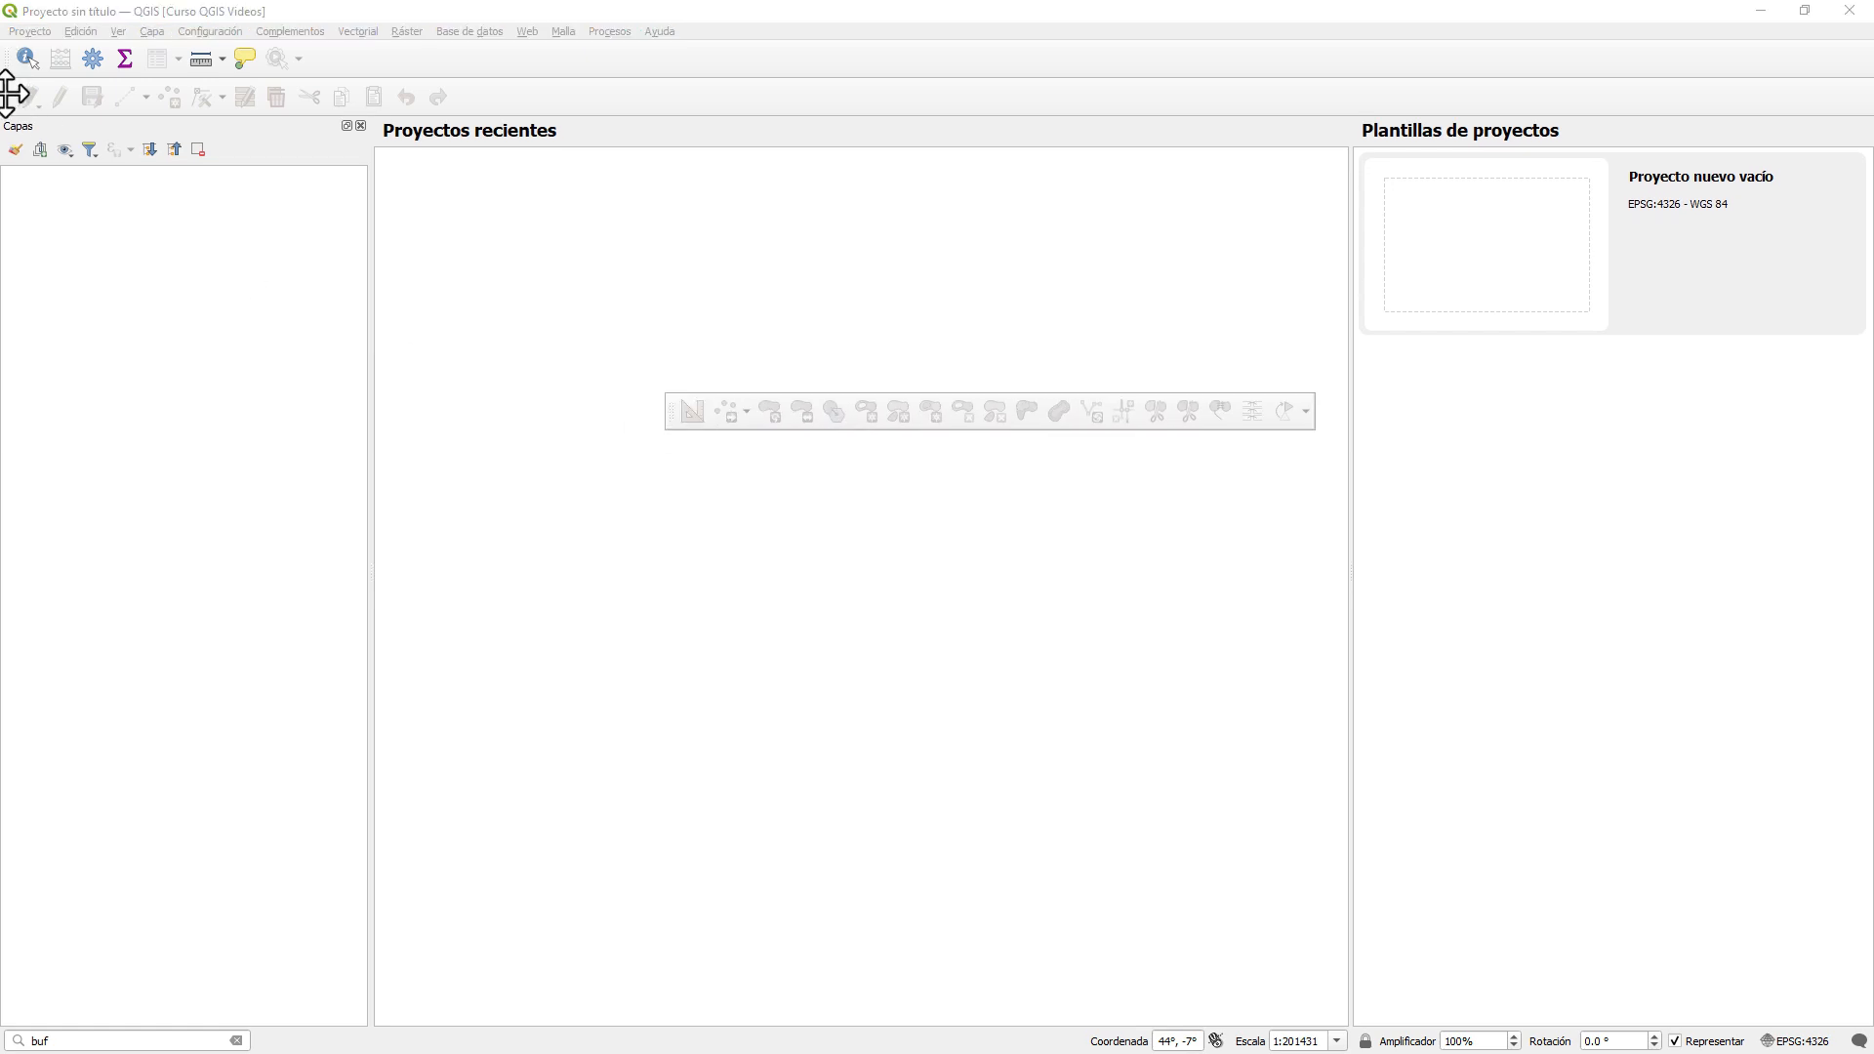
drag(6, 97, 672, 351)
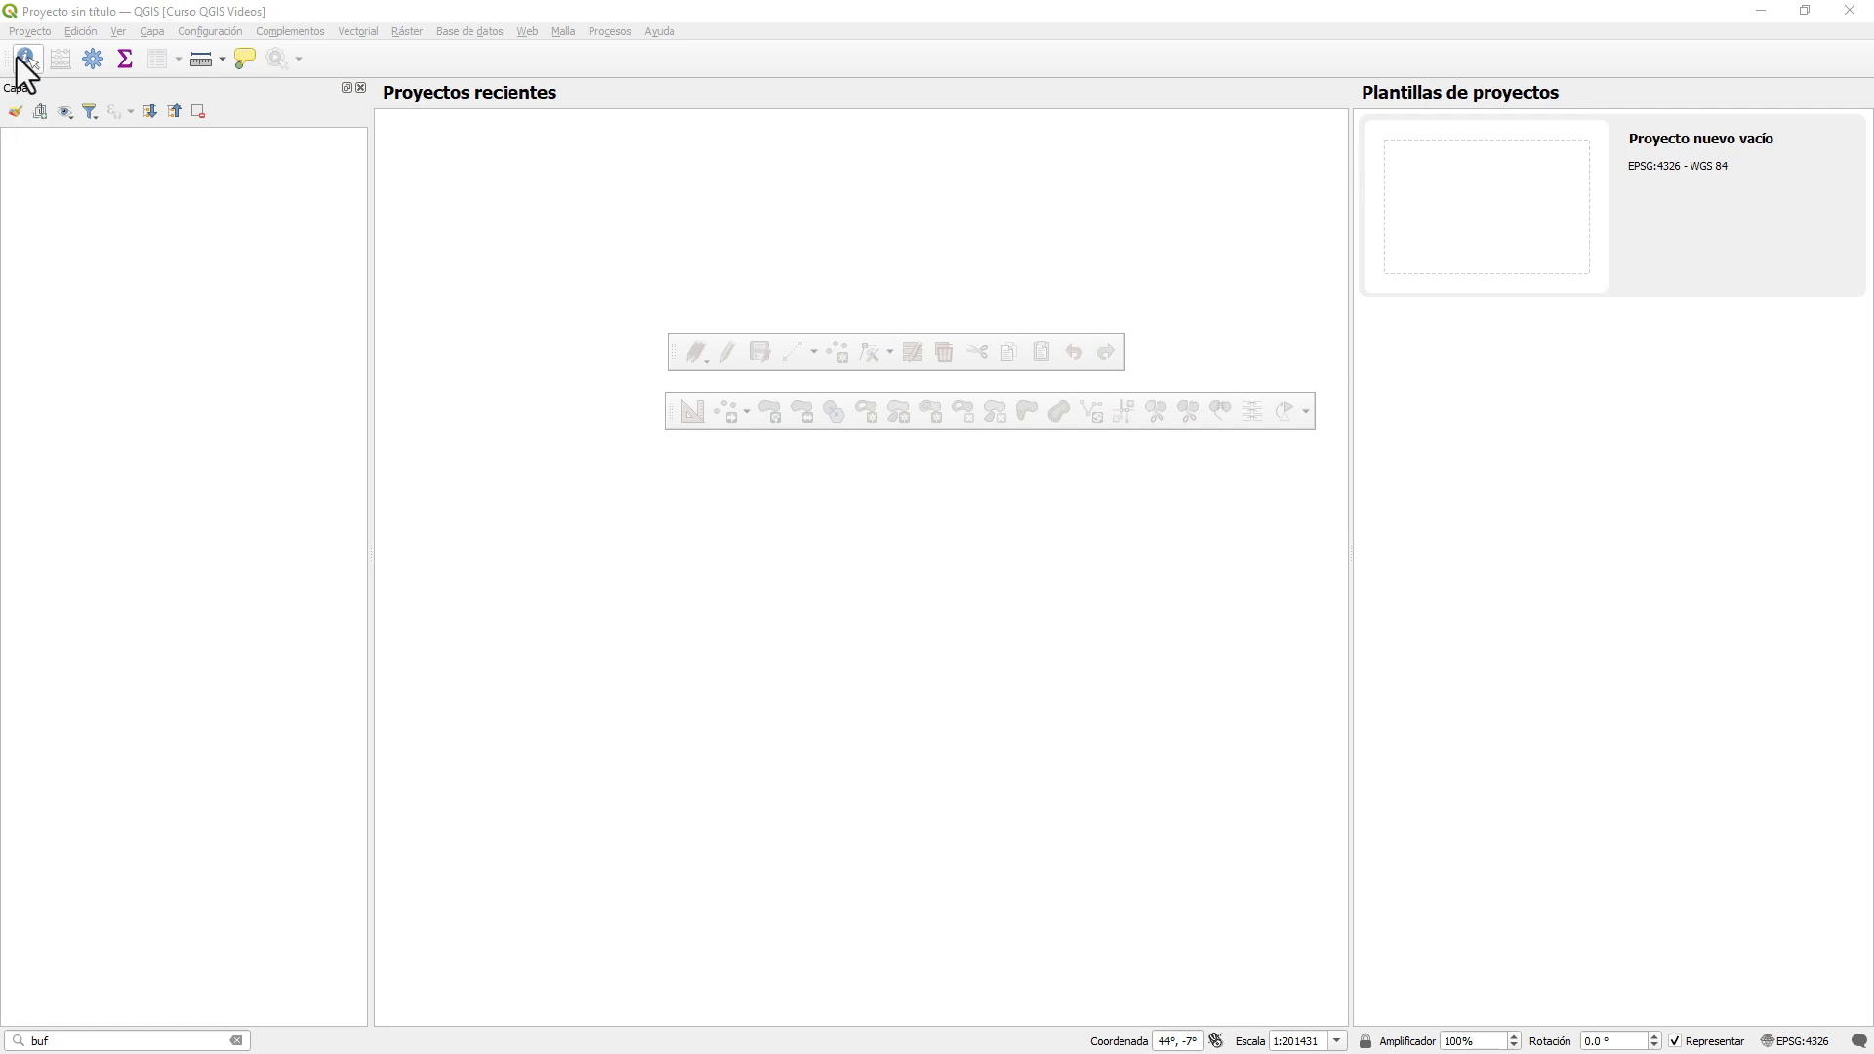
- Display the Etiqueta toolbar and float it together with the Atributos toolbar, stacked above the floating digitizing toolbars
click(118, 31)
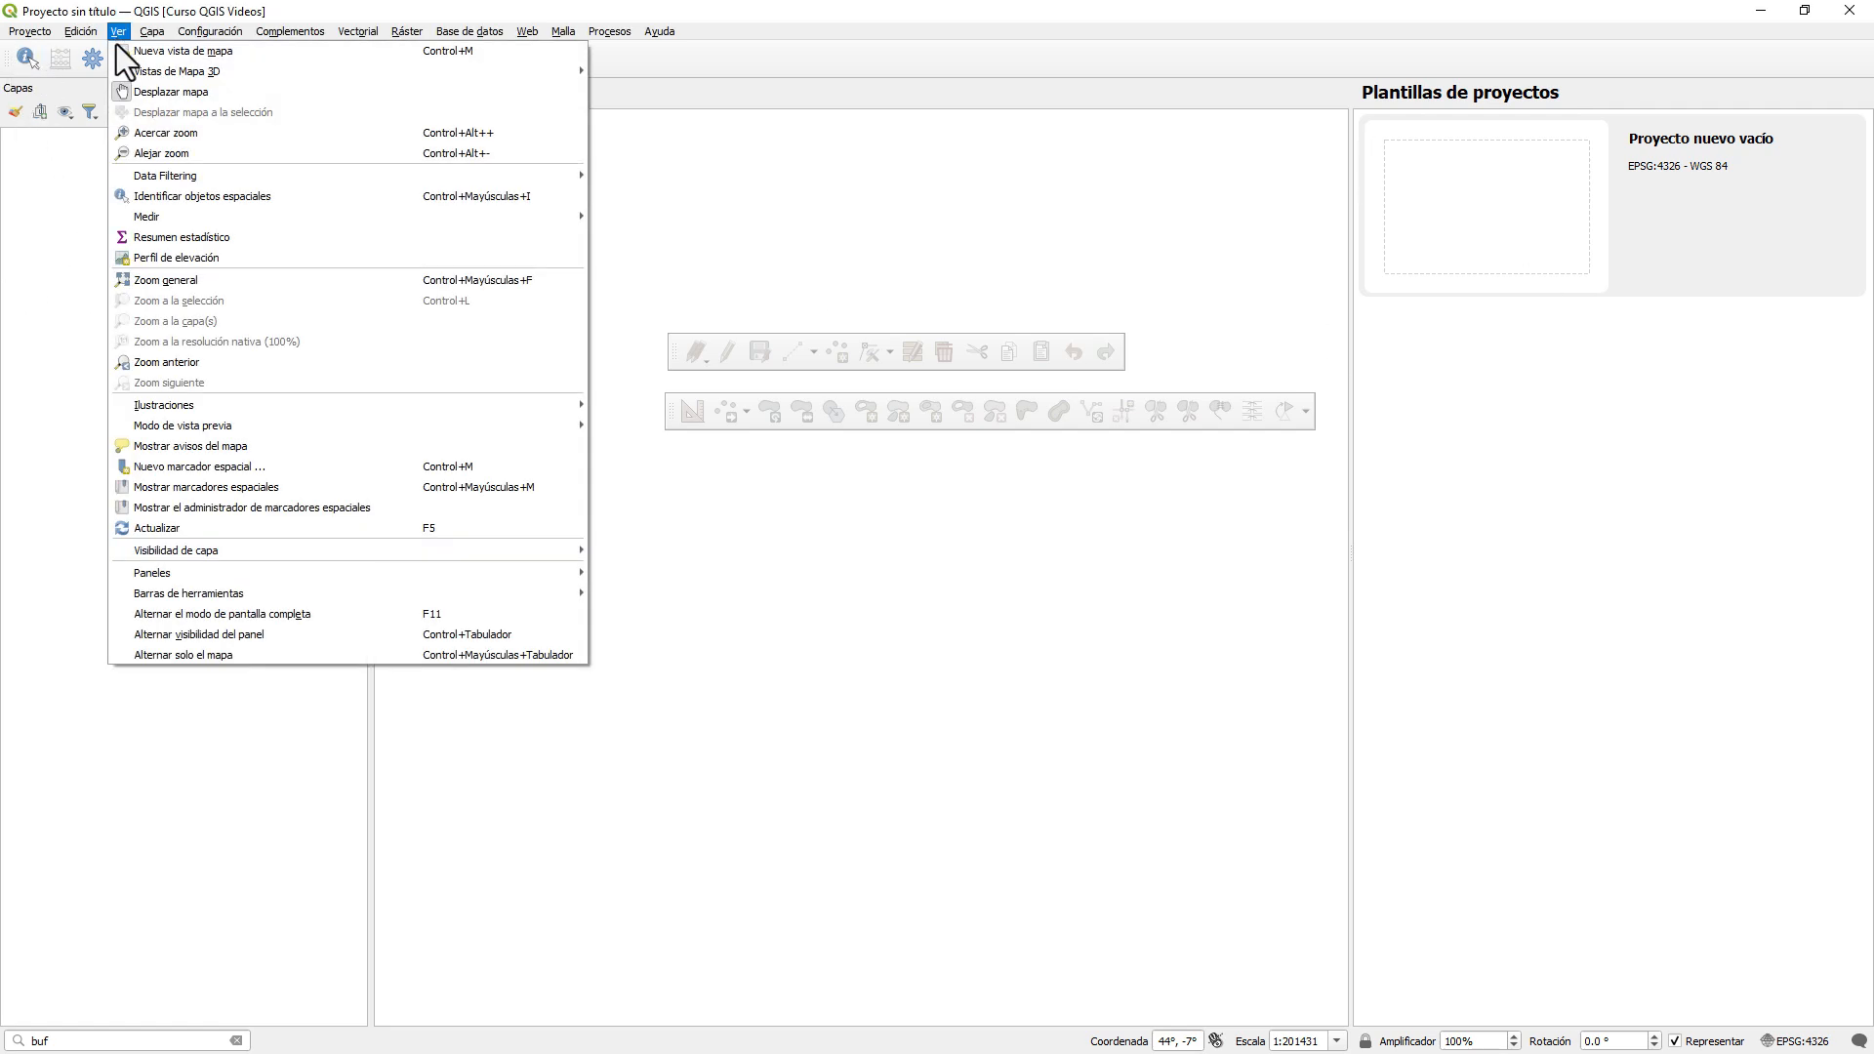
mouse_move(254, 568)
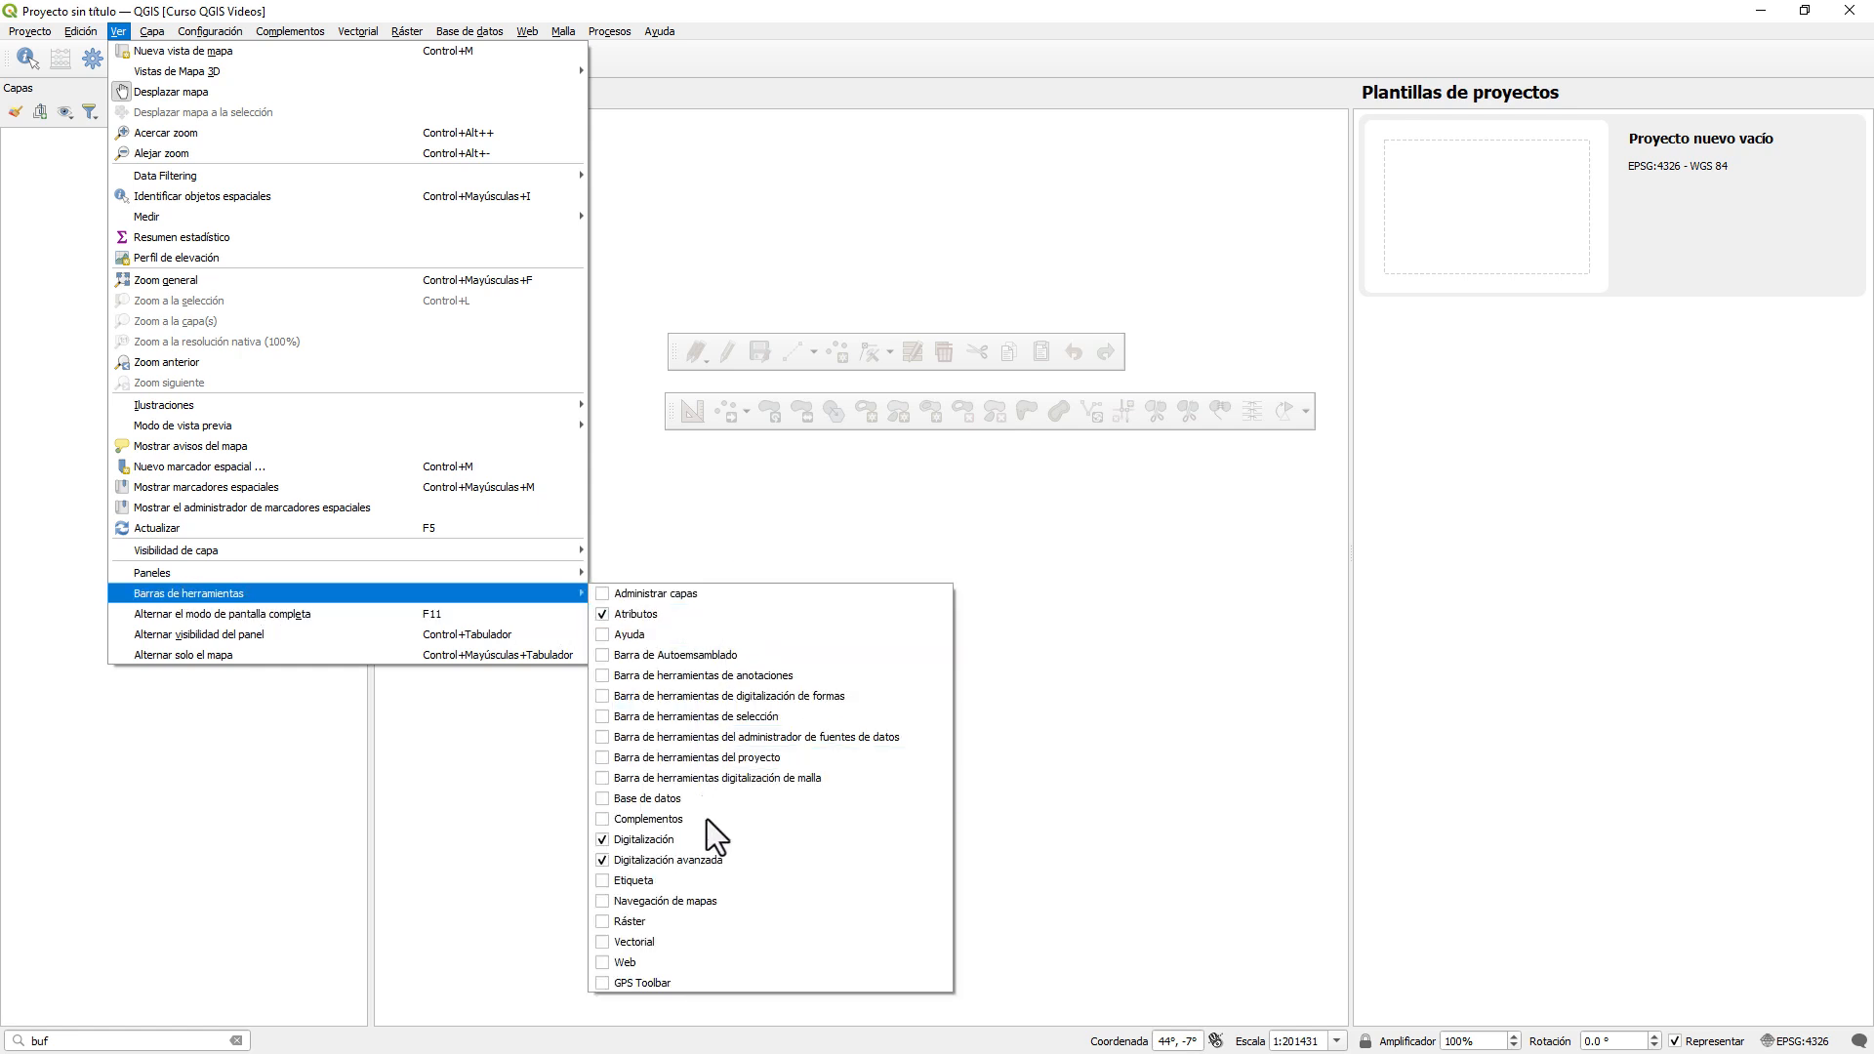
click(607, 881)
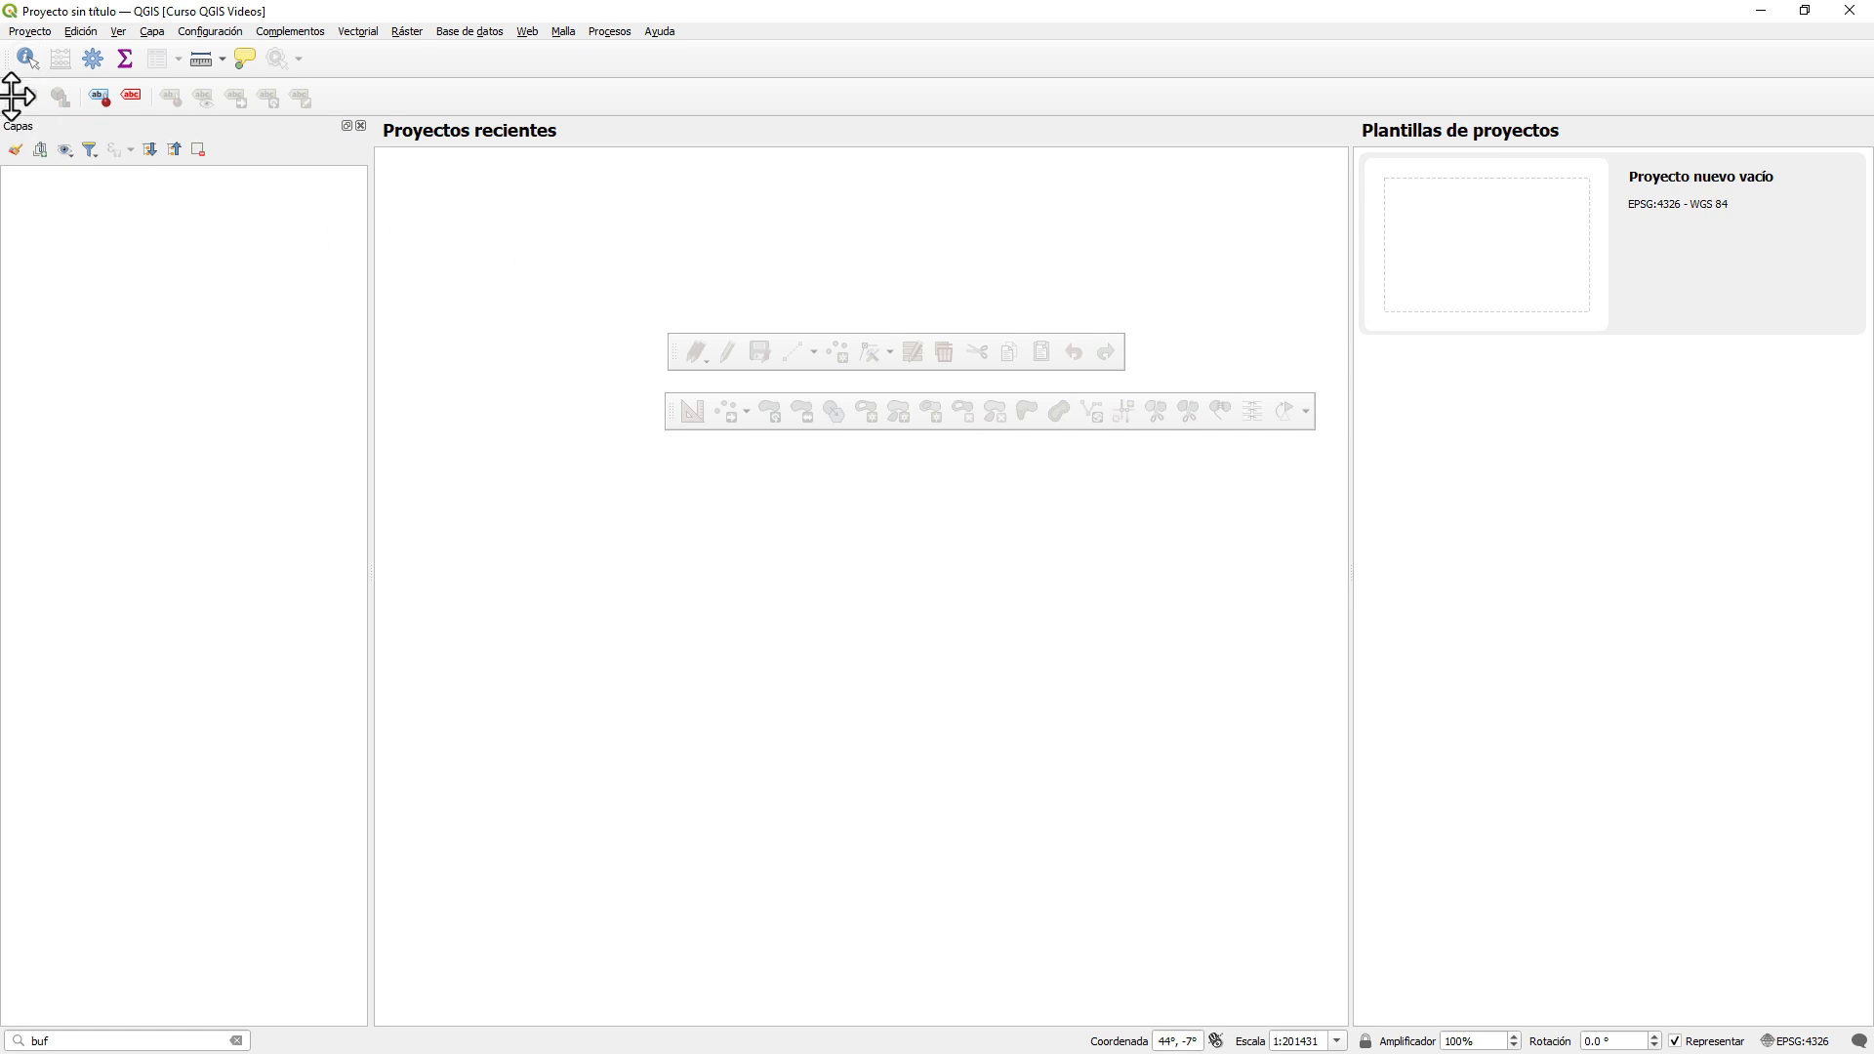
drag(10, 96, 683, 295)
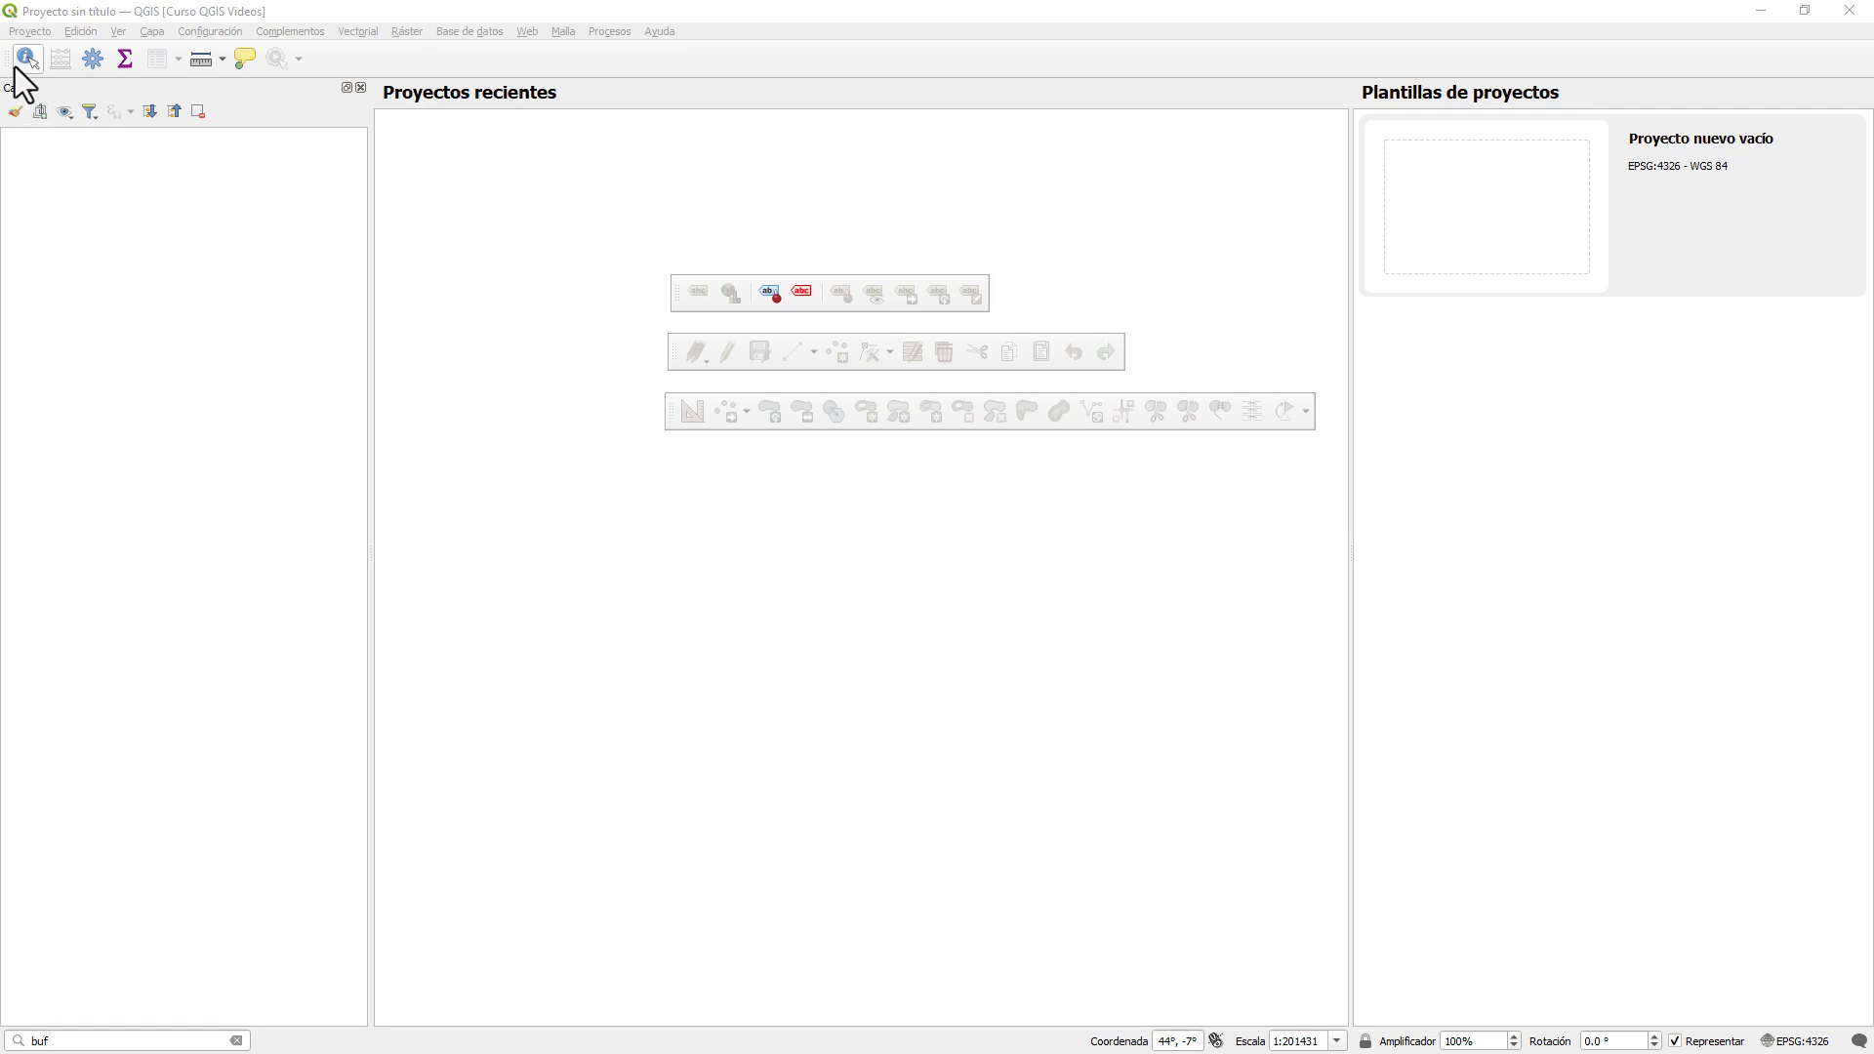
drag(15, 66, 676, 235)
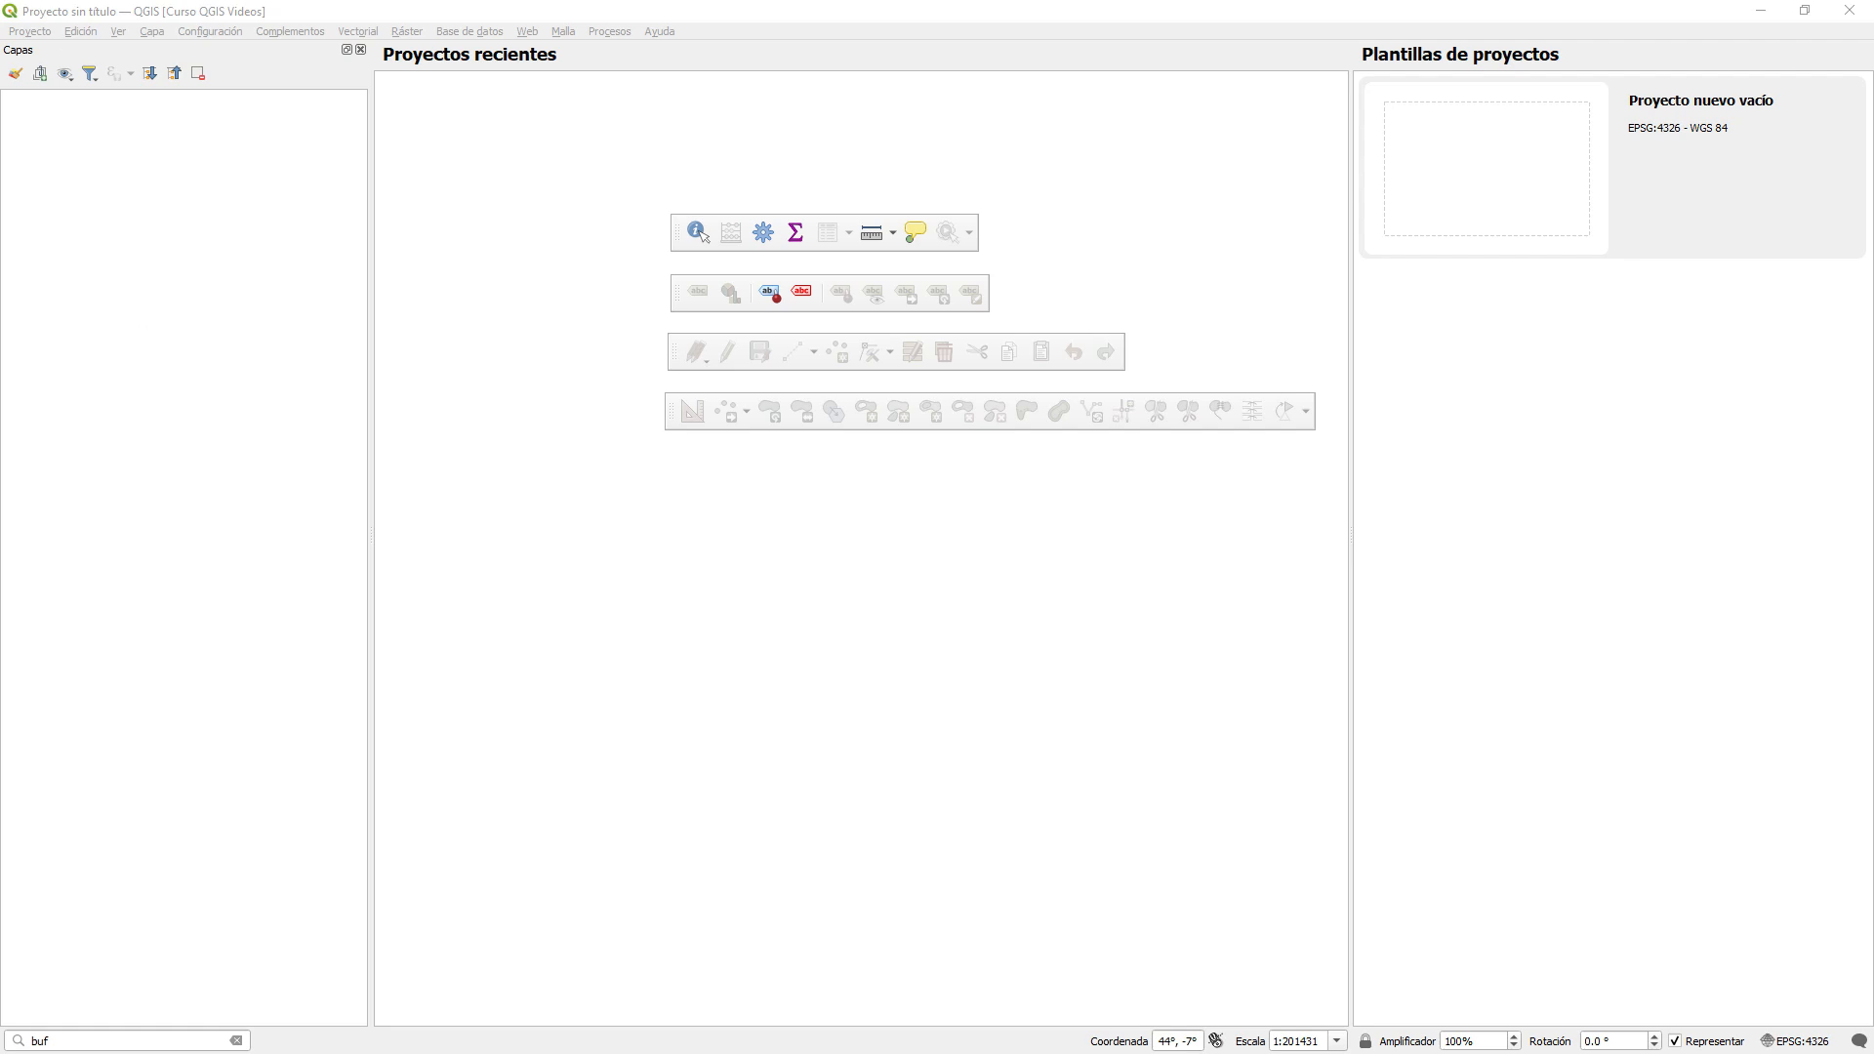
- Start saving the project under a new name and browse to D:\TRI_SYNCRO\FORMACION_IMPARTIDA\2024.CURSO_QGIS_BASICO_AYTO_CASTRILLON\Datos
click(43, 32)
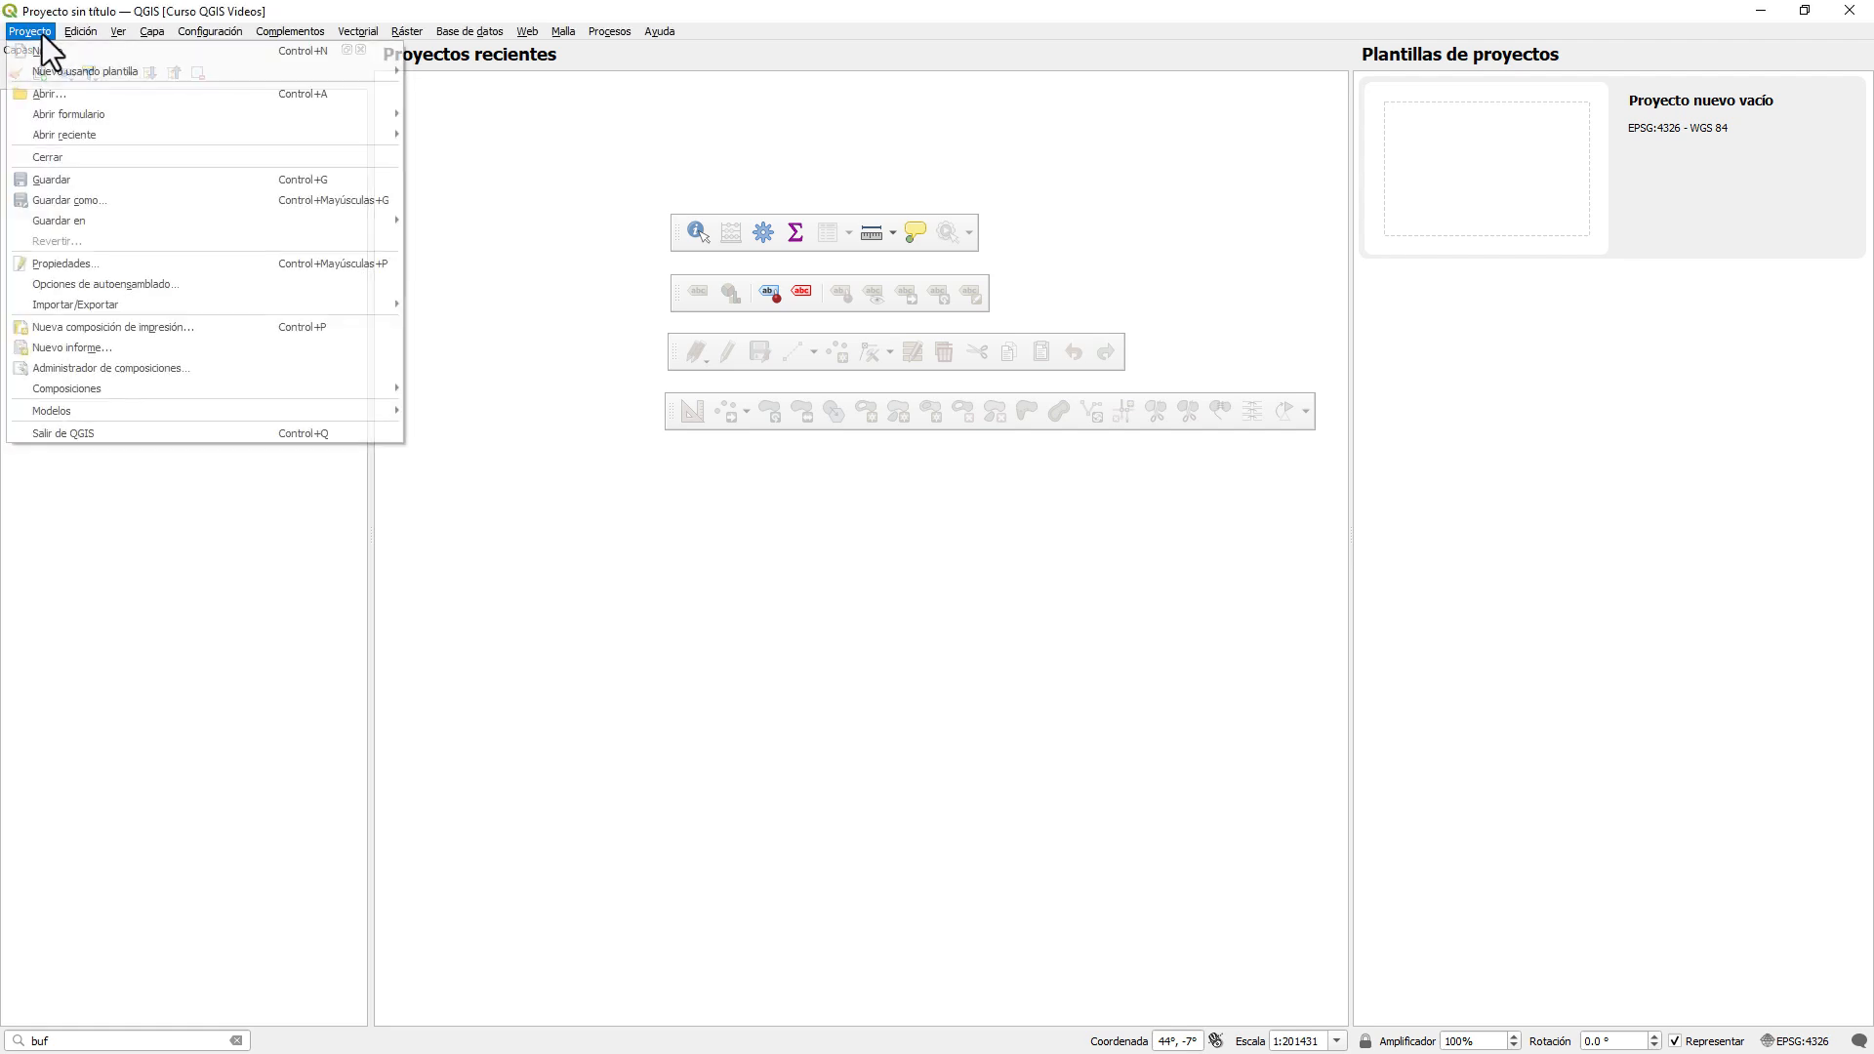
click(69, 201)
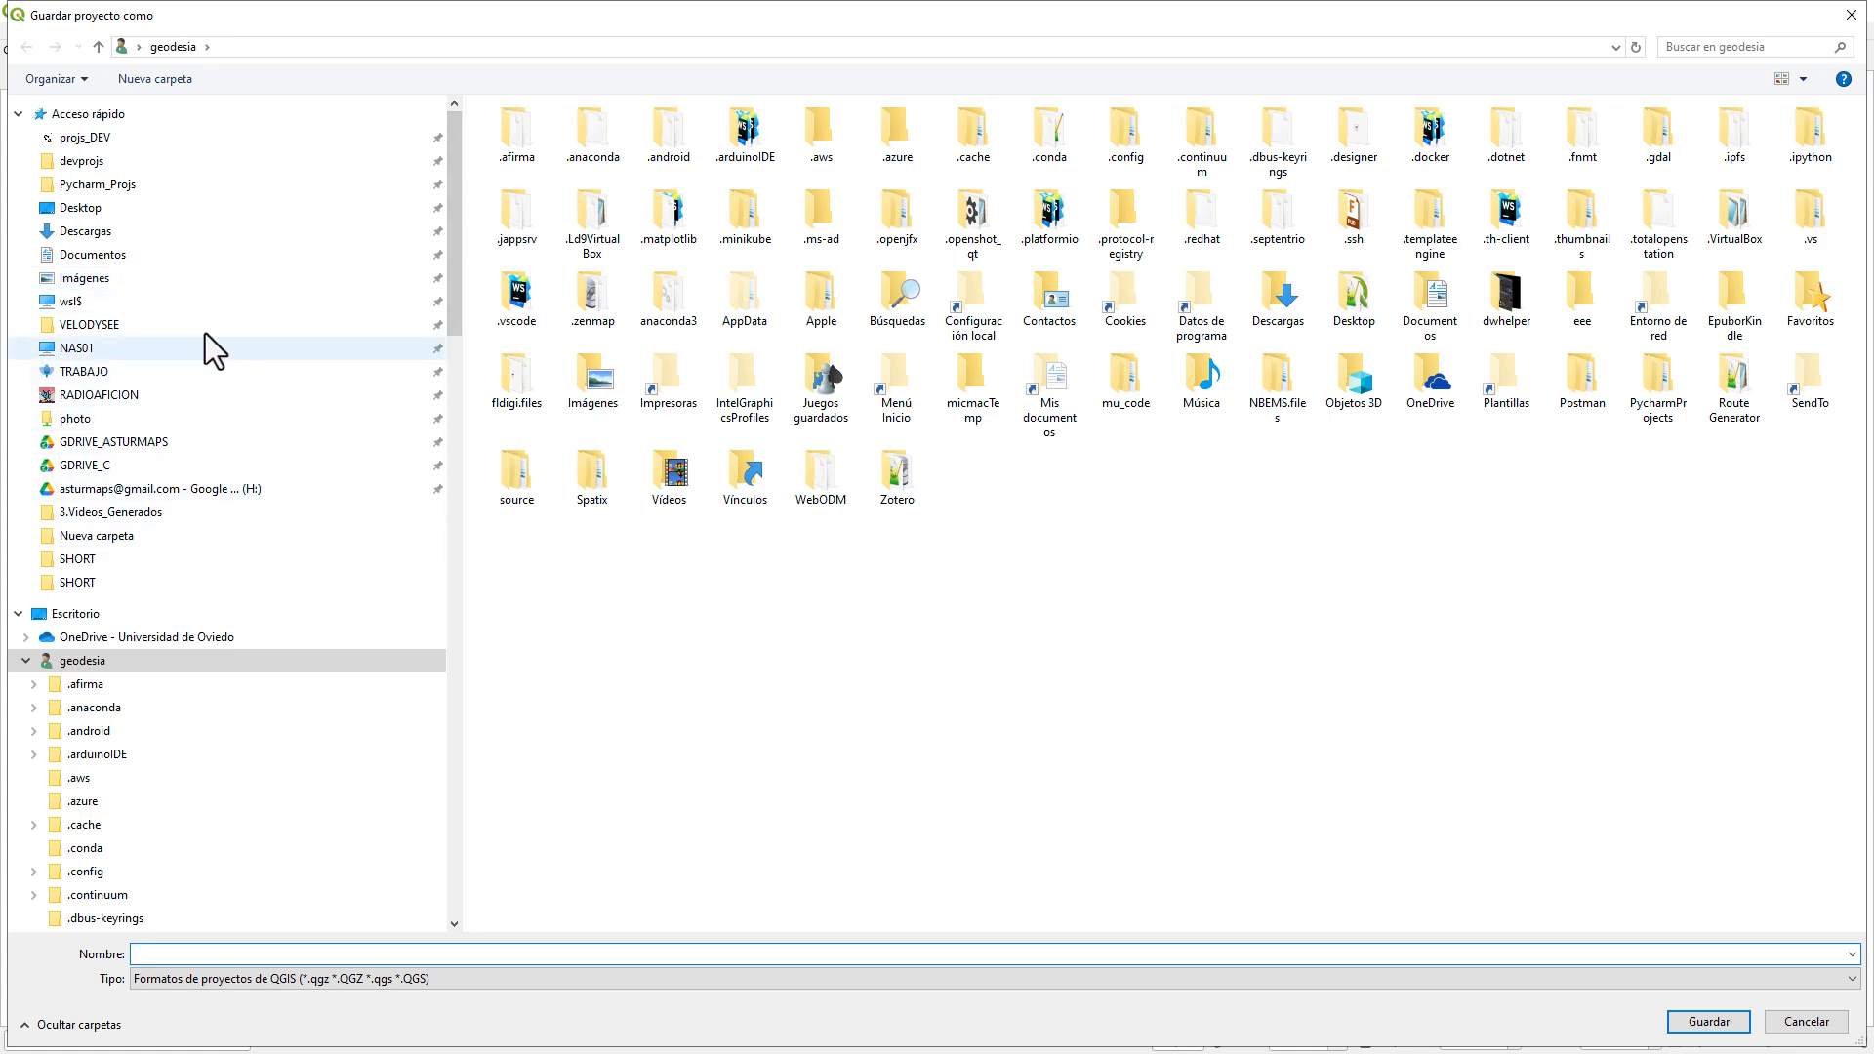
click(25, 661)
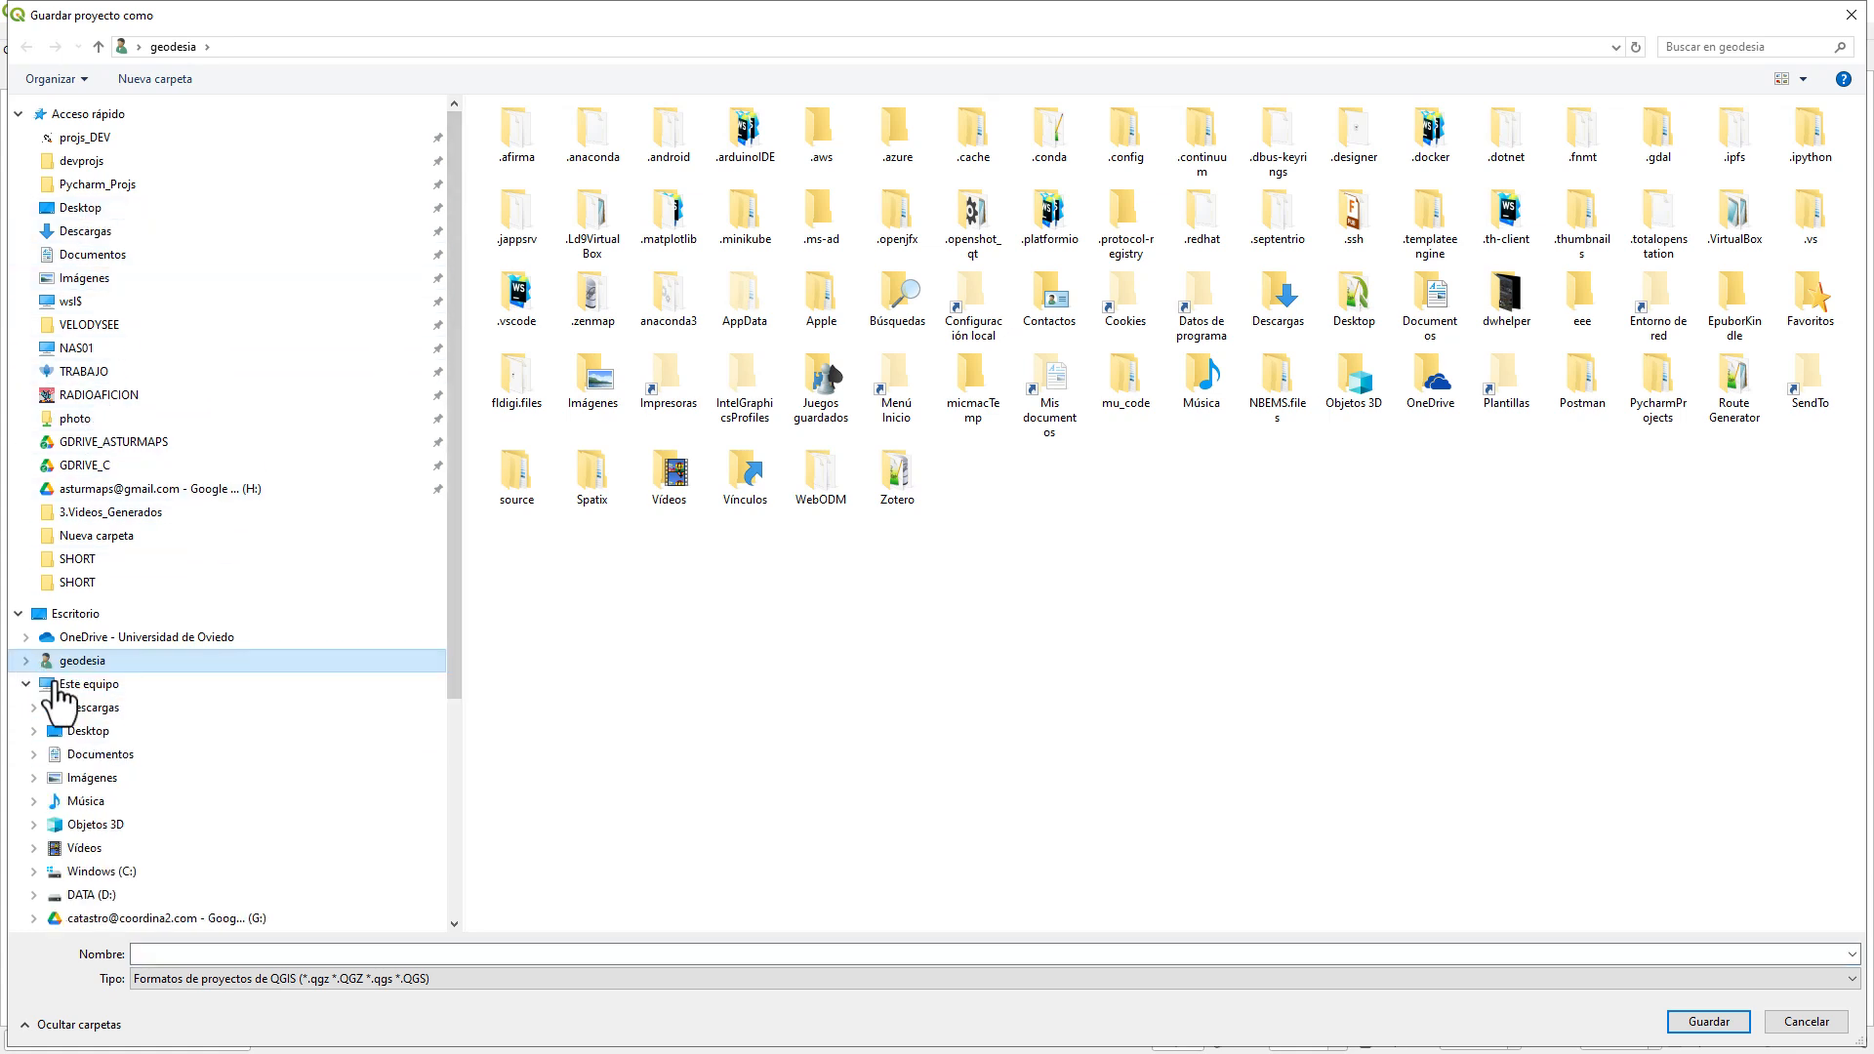
scroll(148, 720, down, 1)
click(105, 817)
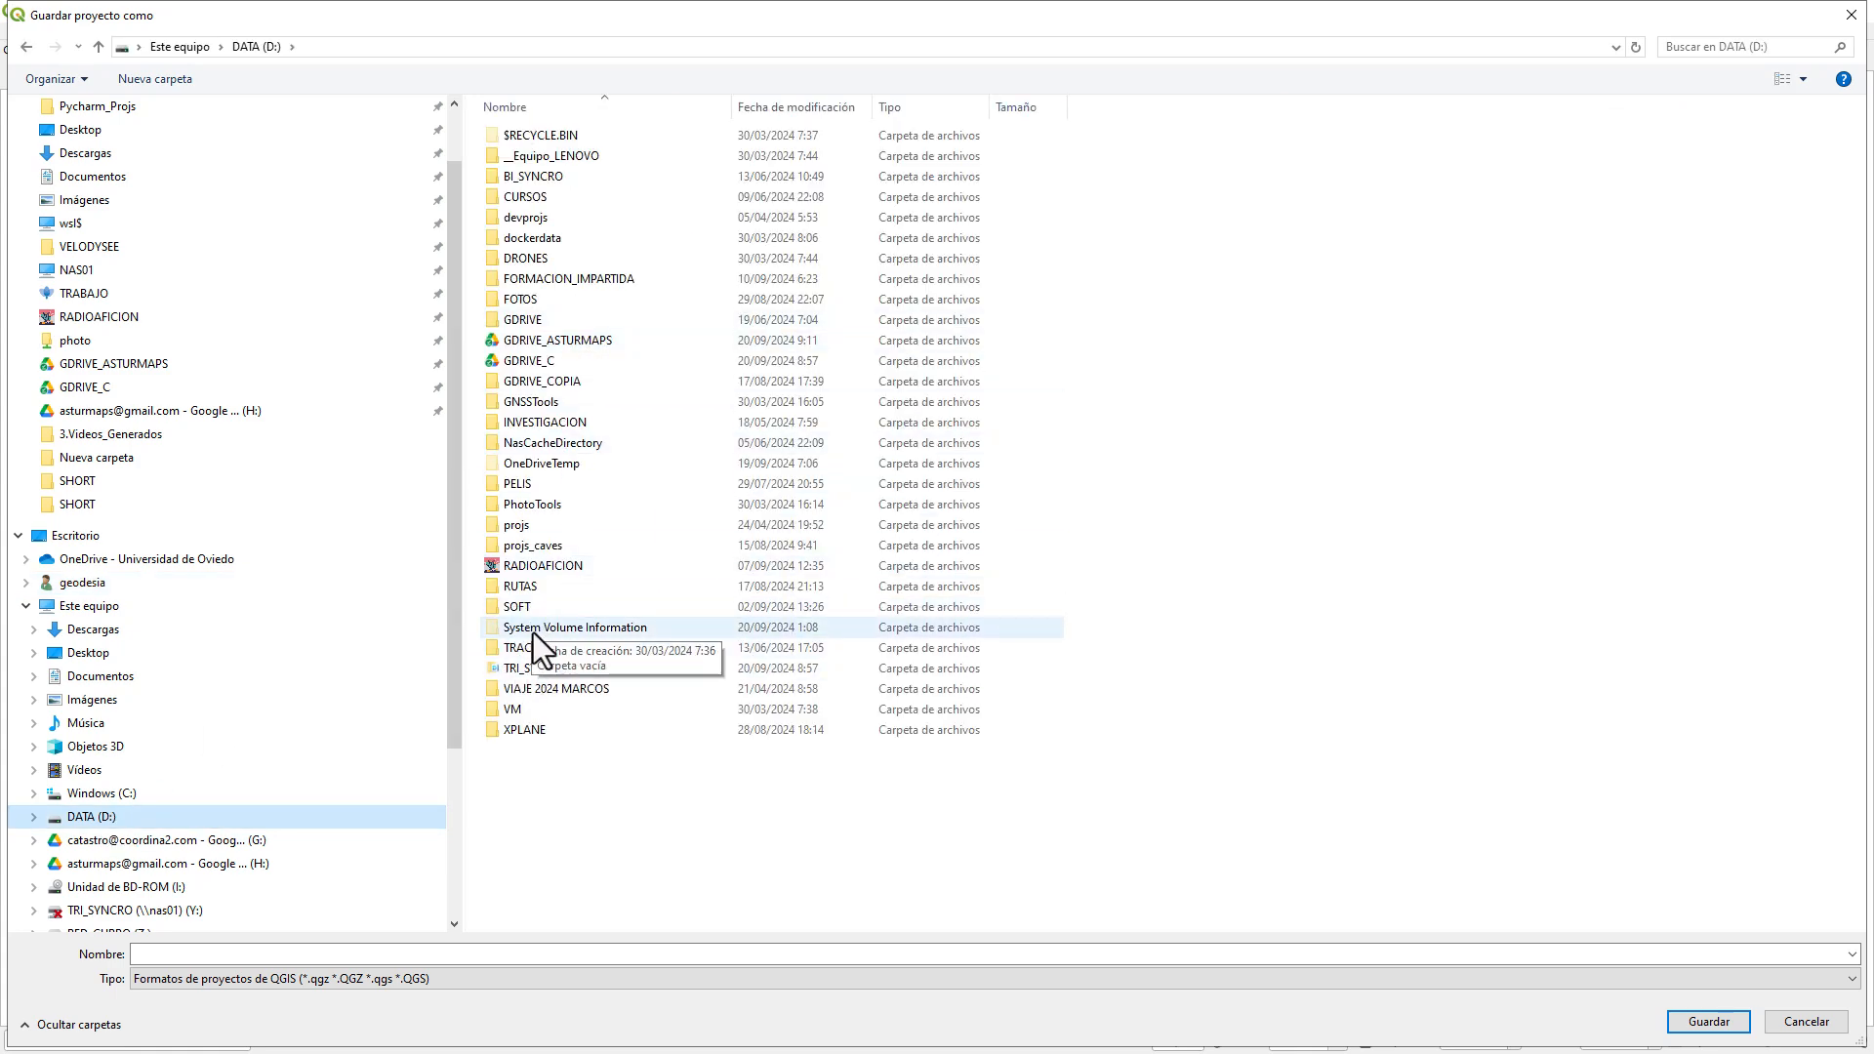
double_click(536, 670)
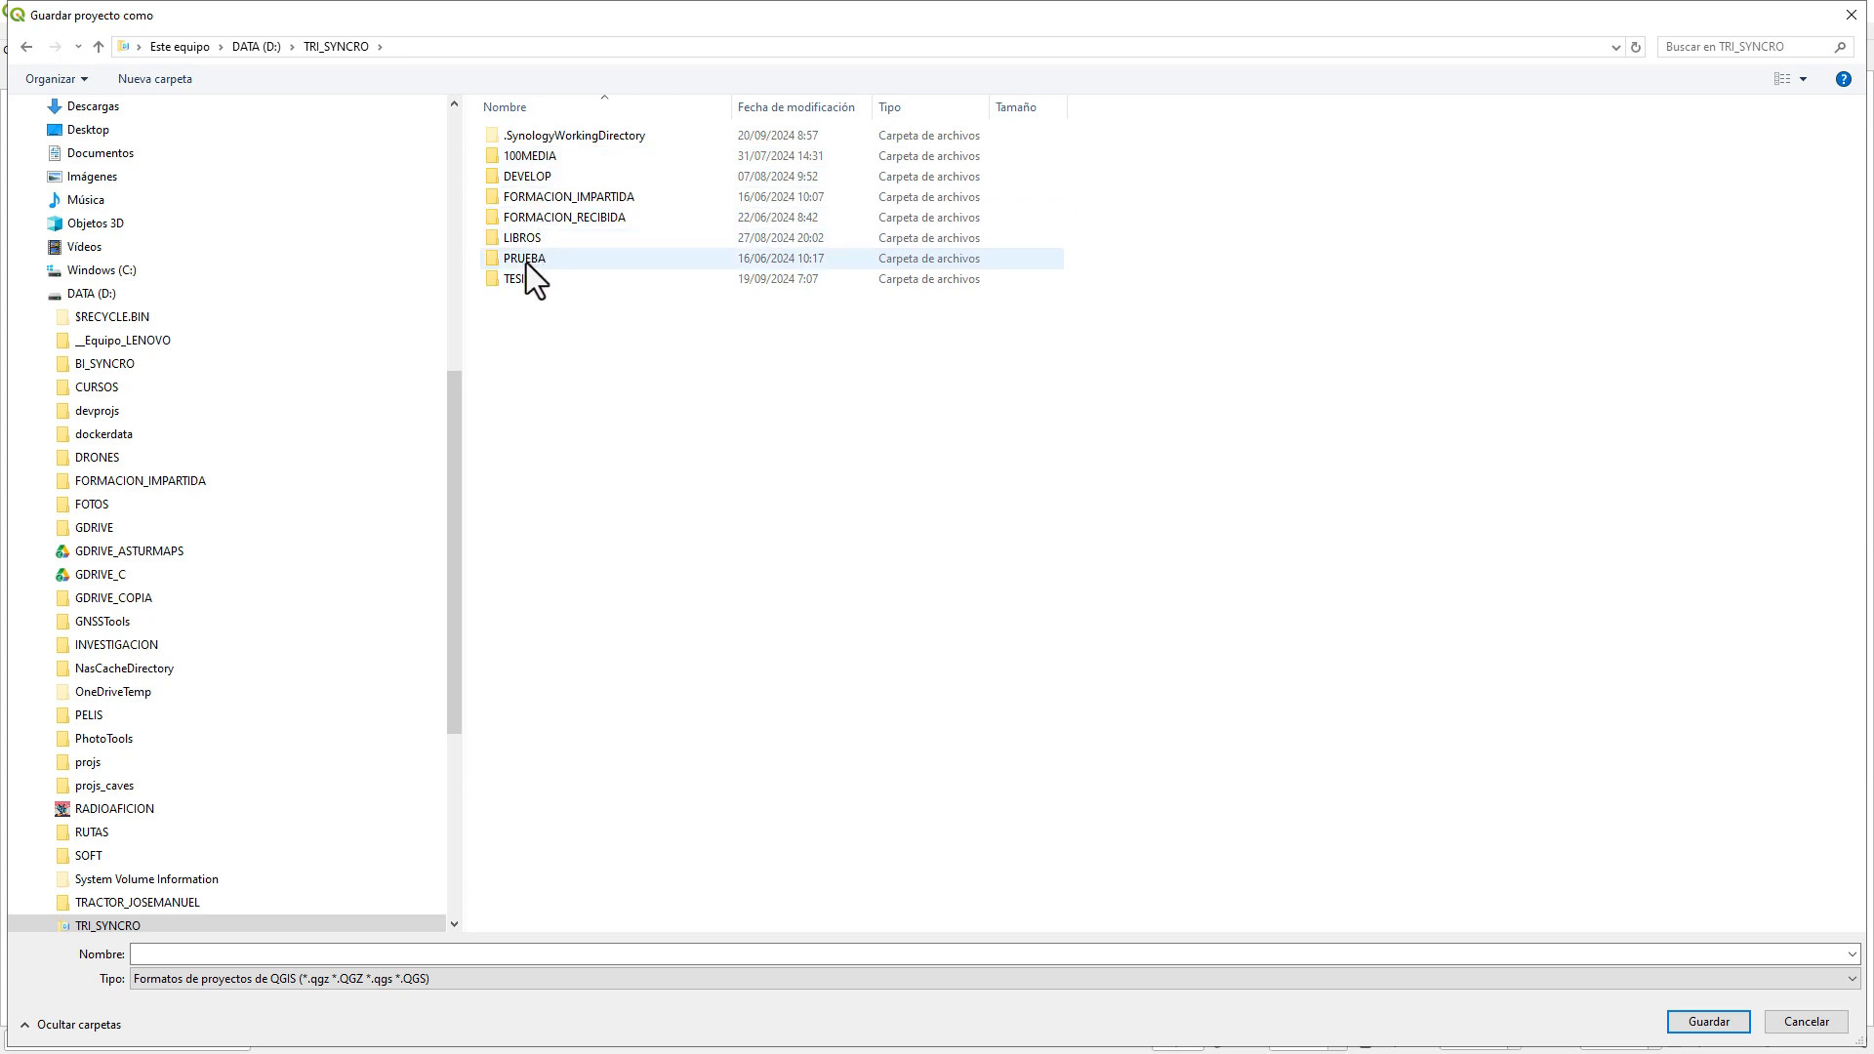
double_click(528, 200)
double_click(541, 135)
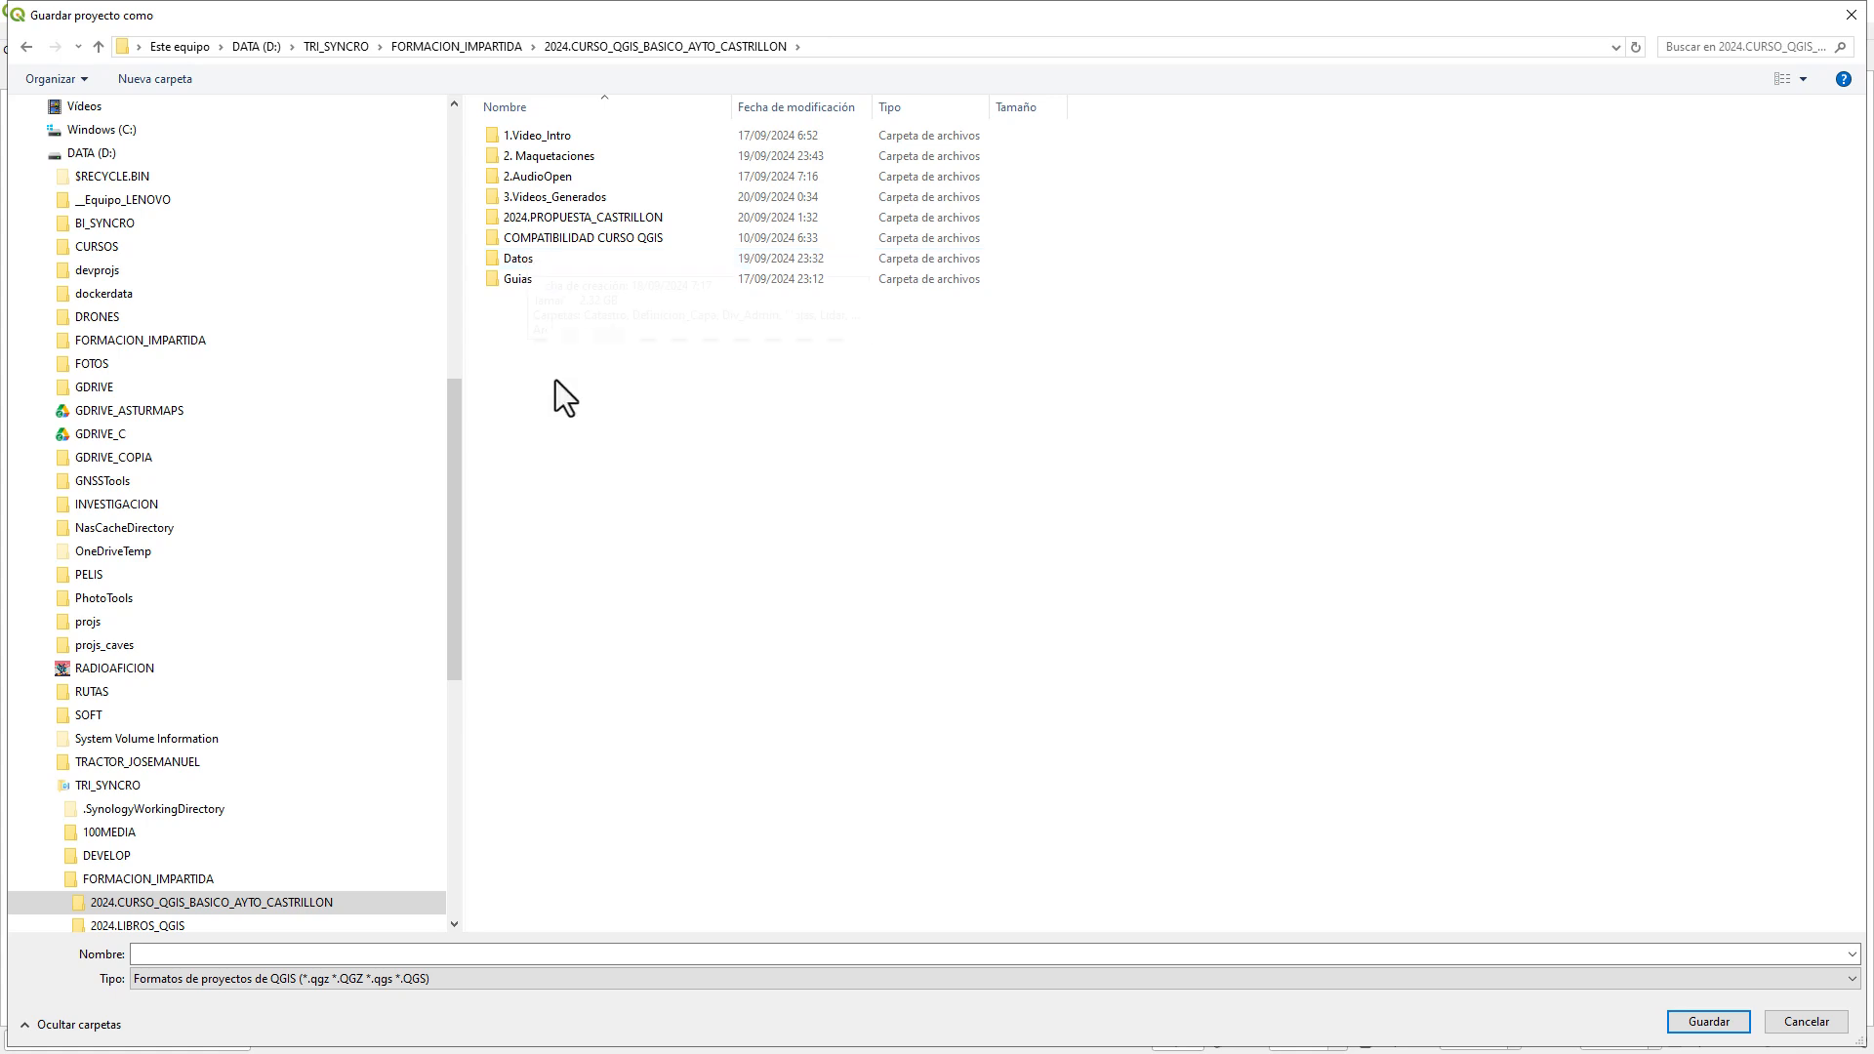
double_click(525, 260)
- Create a folder named Proyectos inside the Datos folder and open it as the save location
right_click(559, 431)
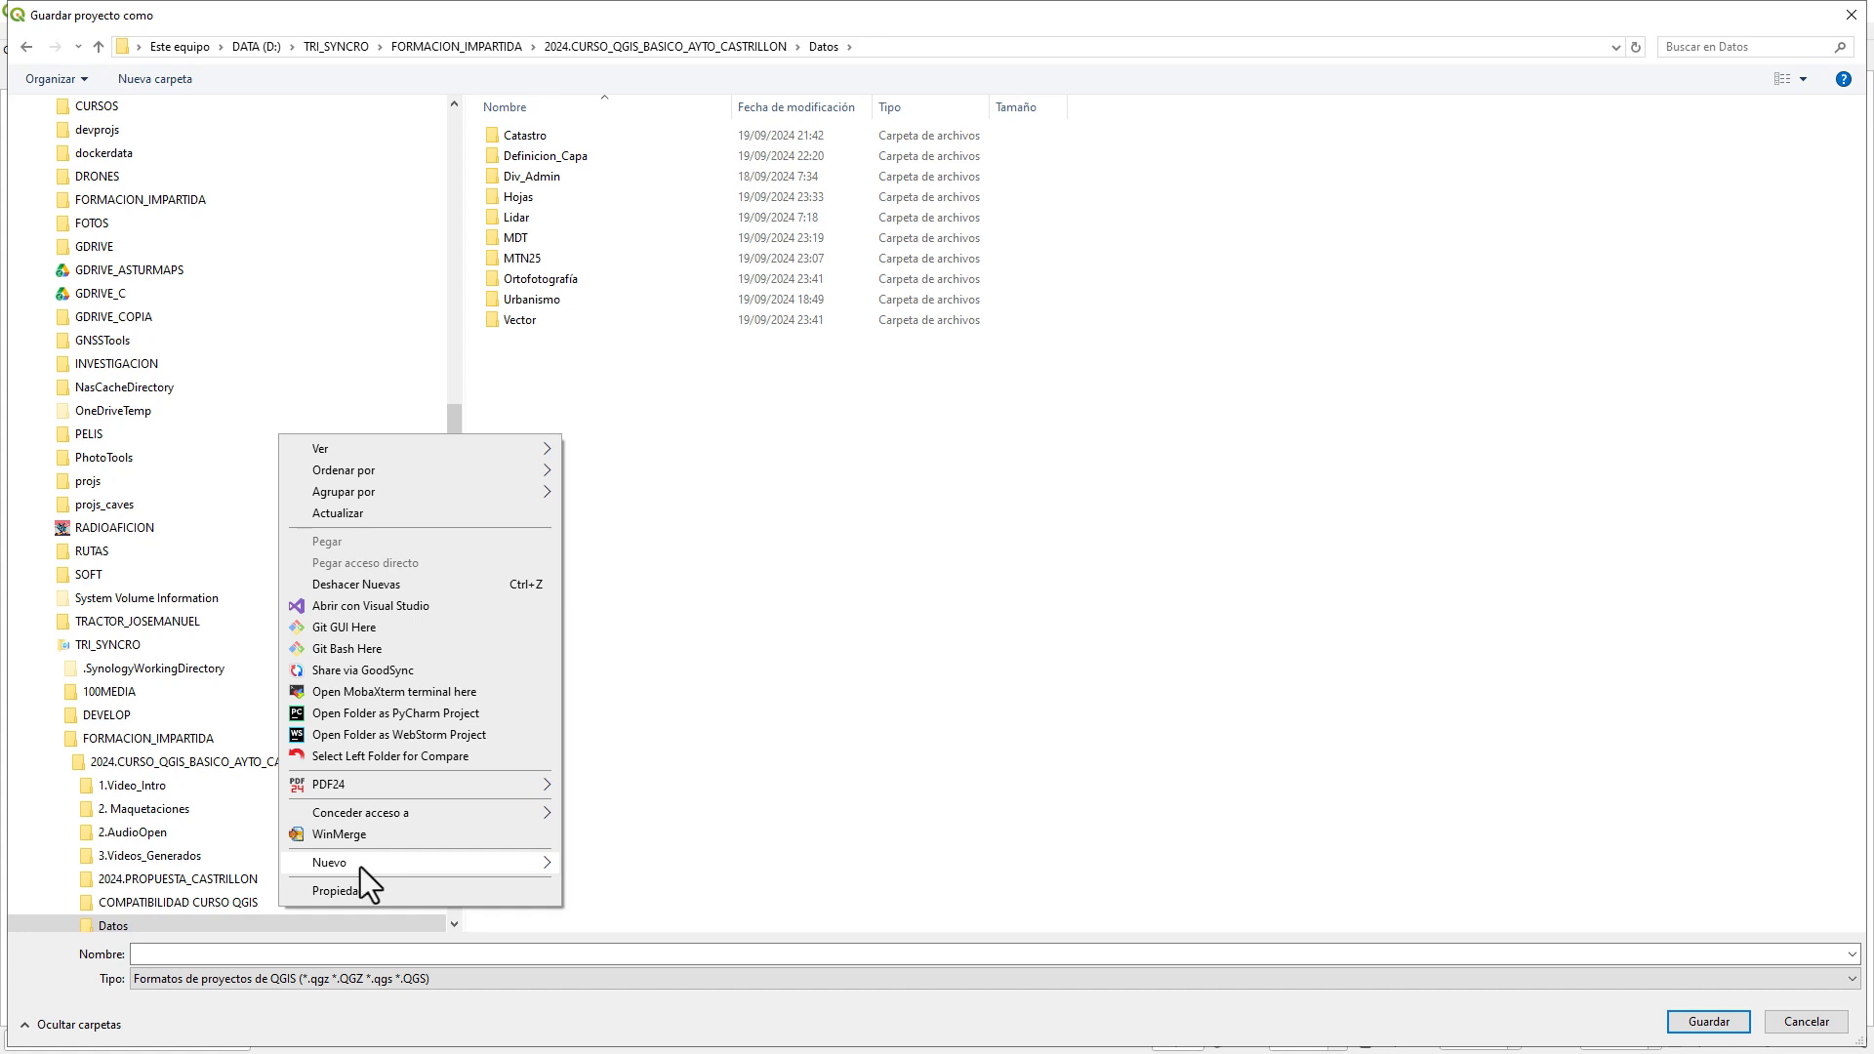
mouse_move(337, 865)
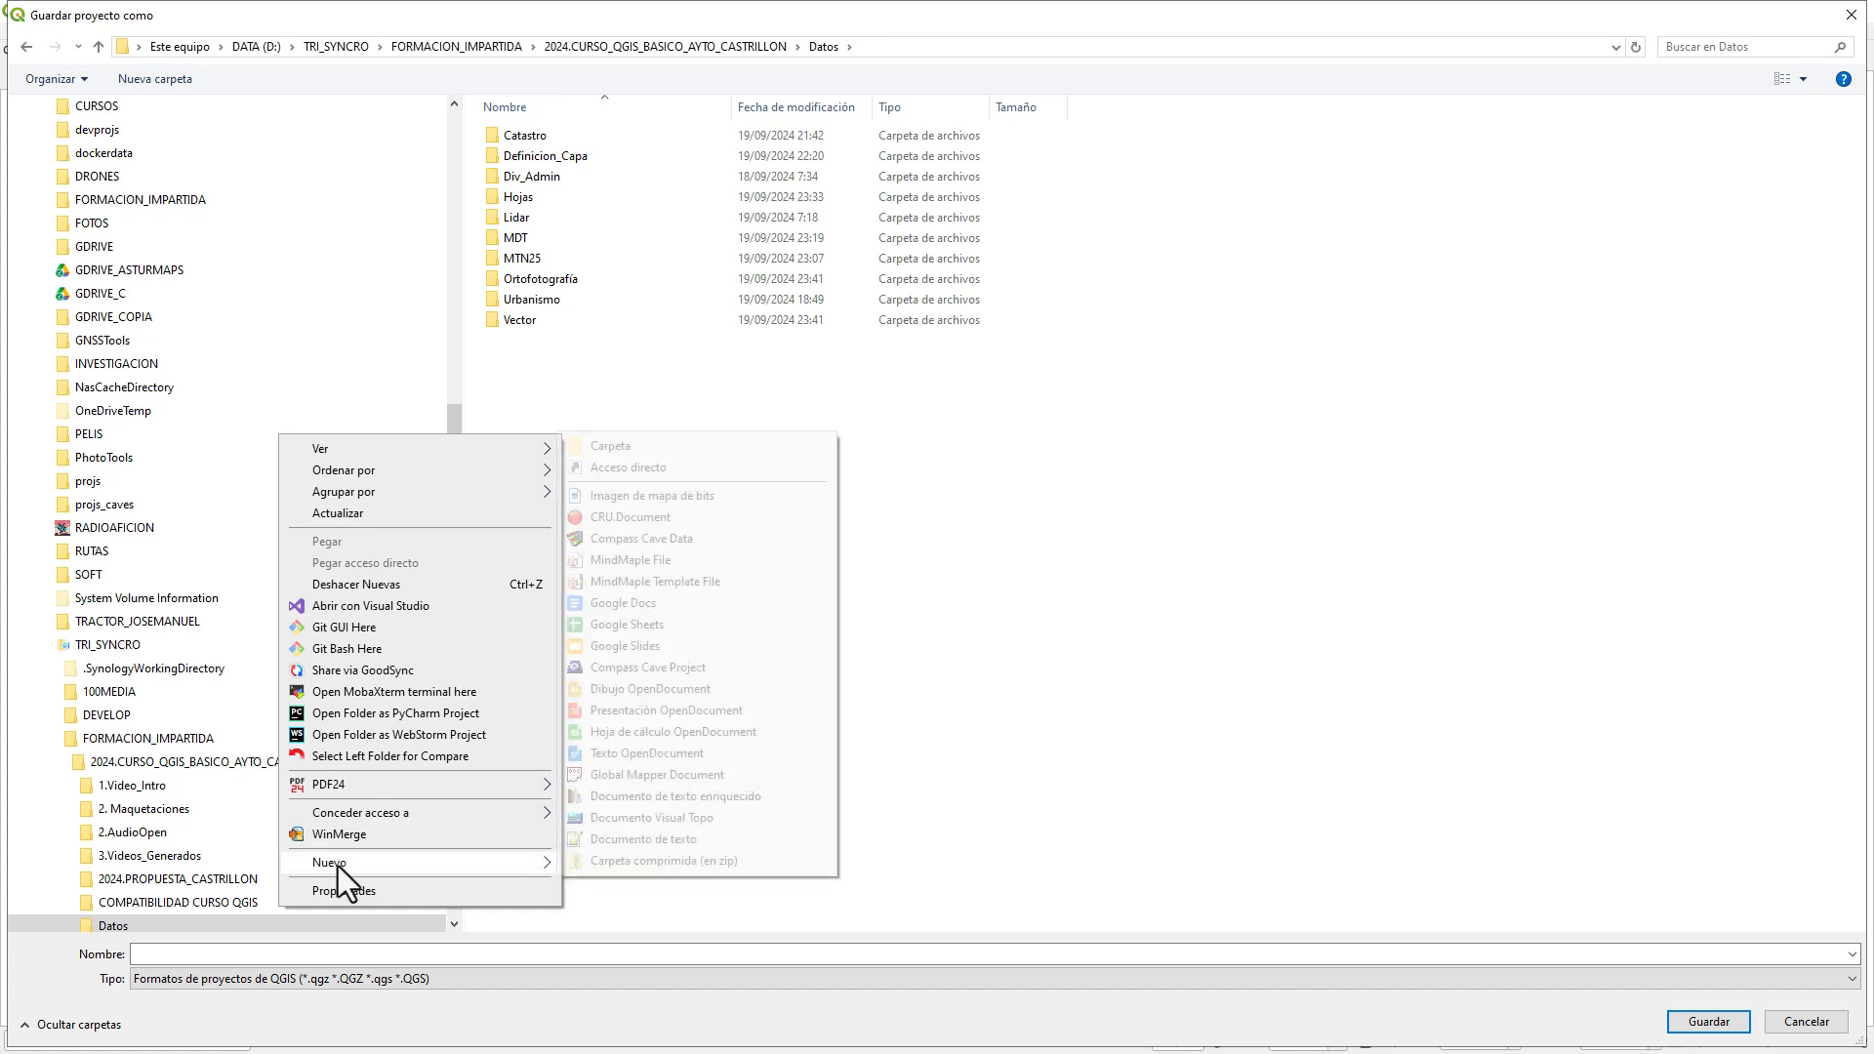
click(637, 442)
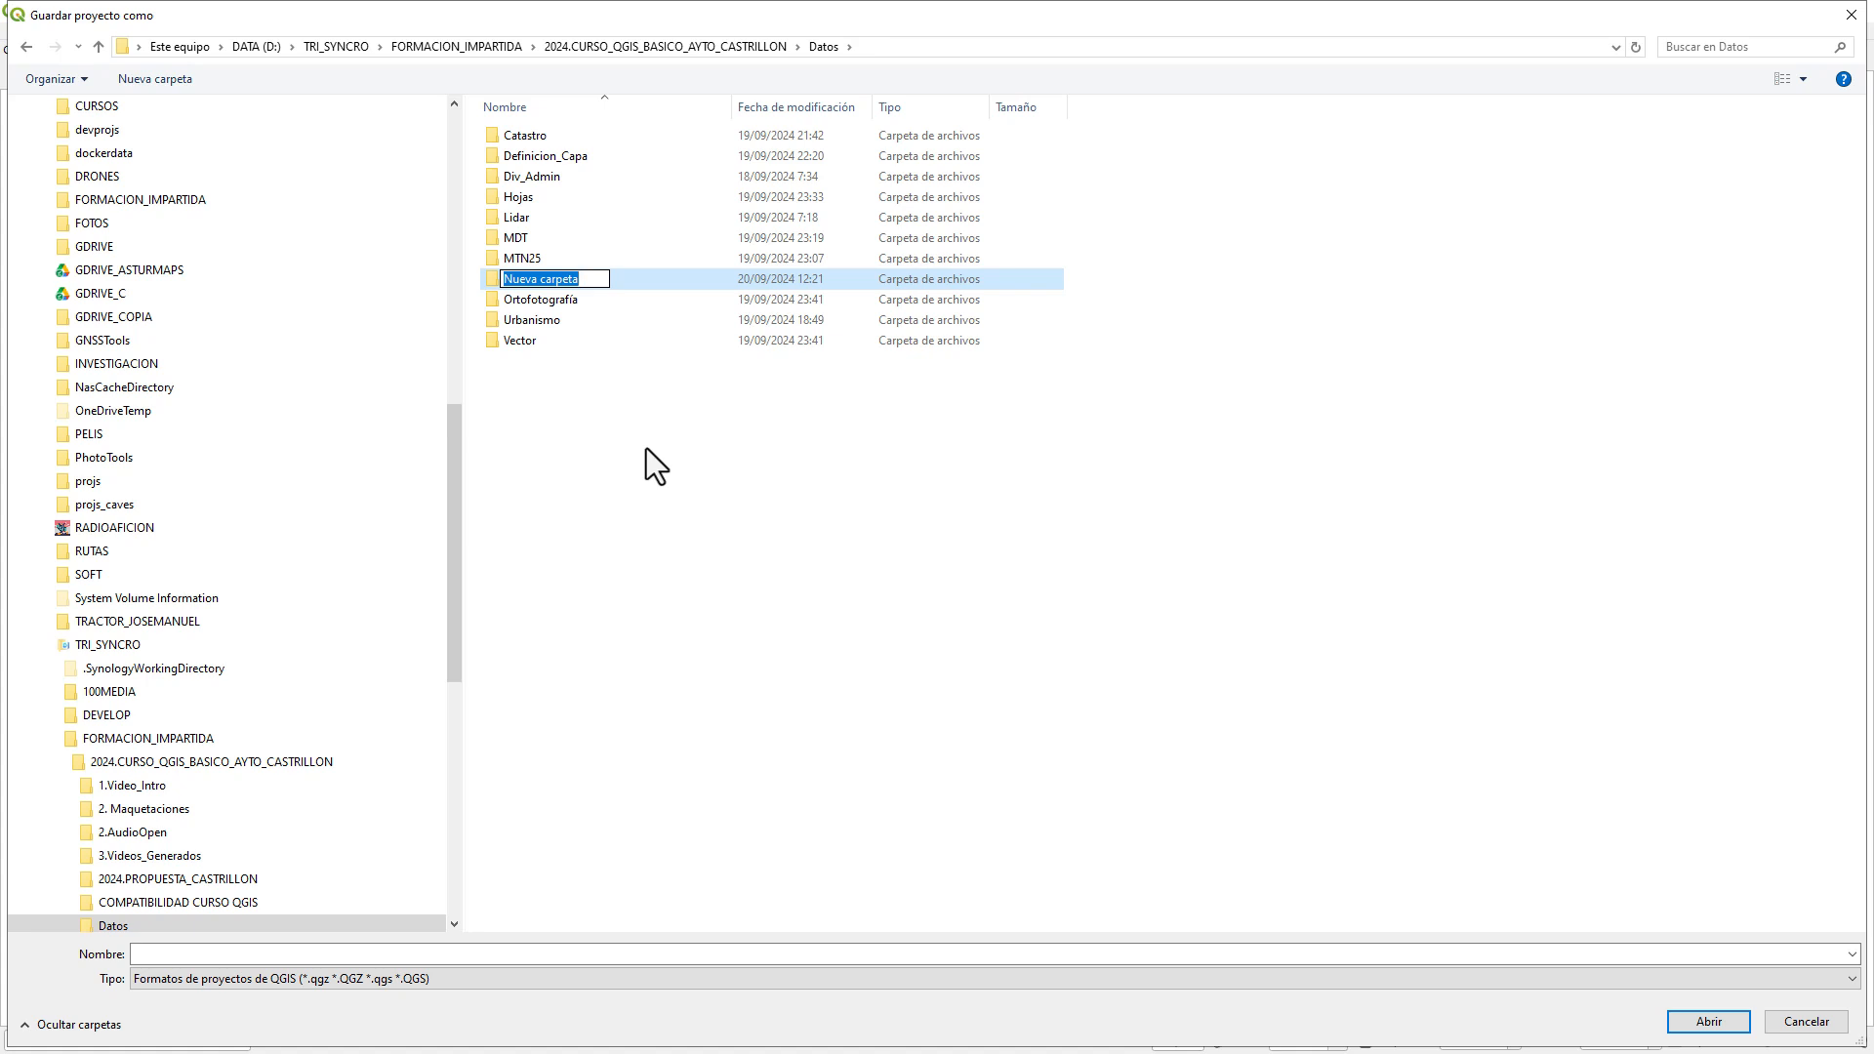
text(Pro)
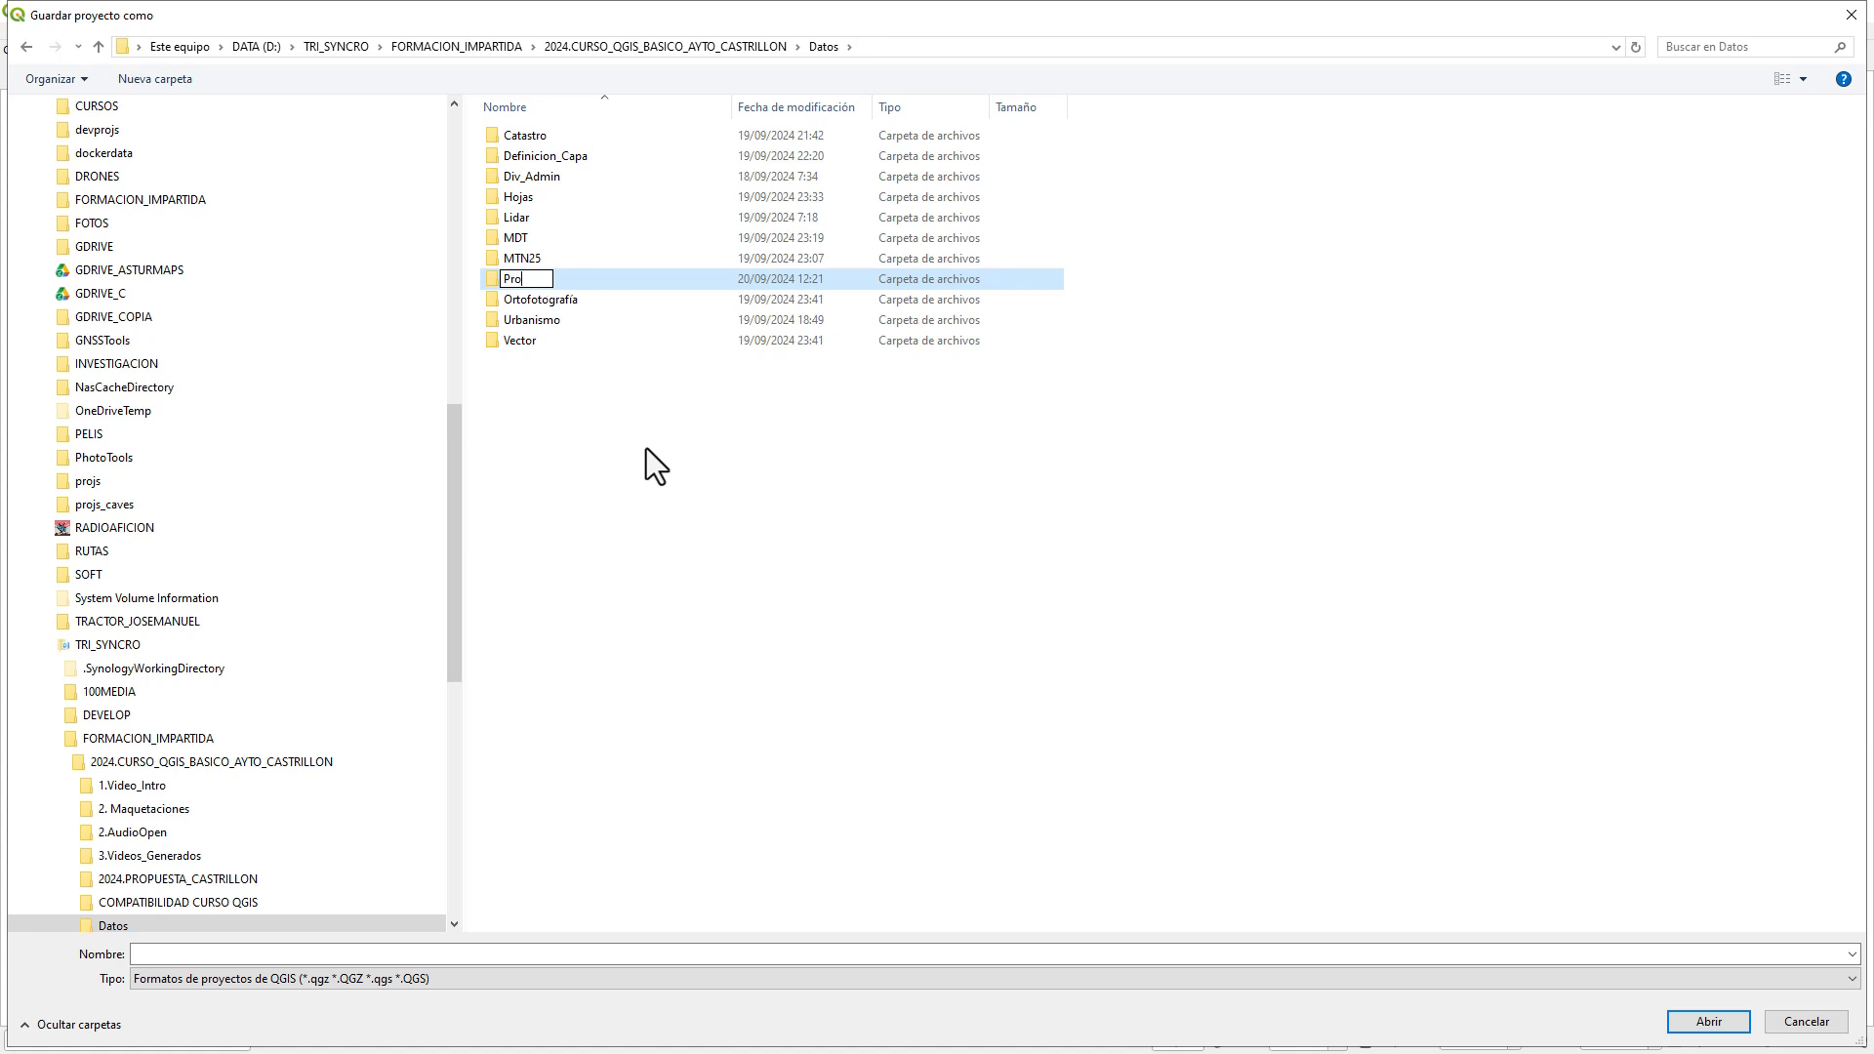
text(yectos)
key(Return)
double_click(508, 280)
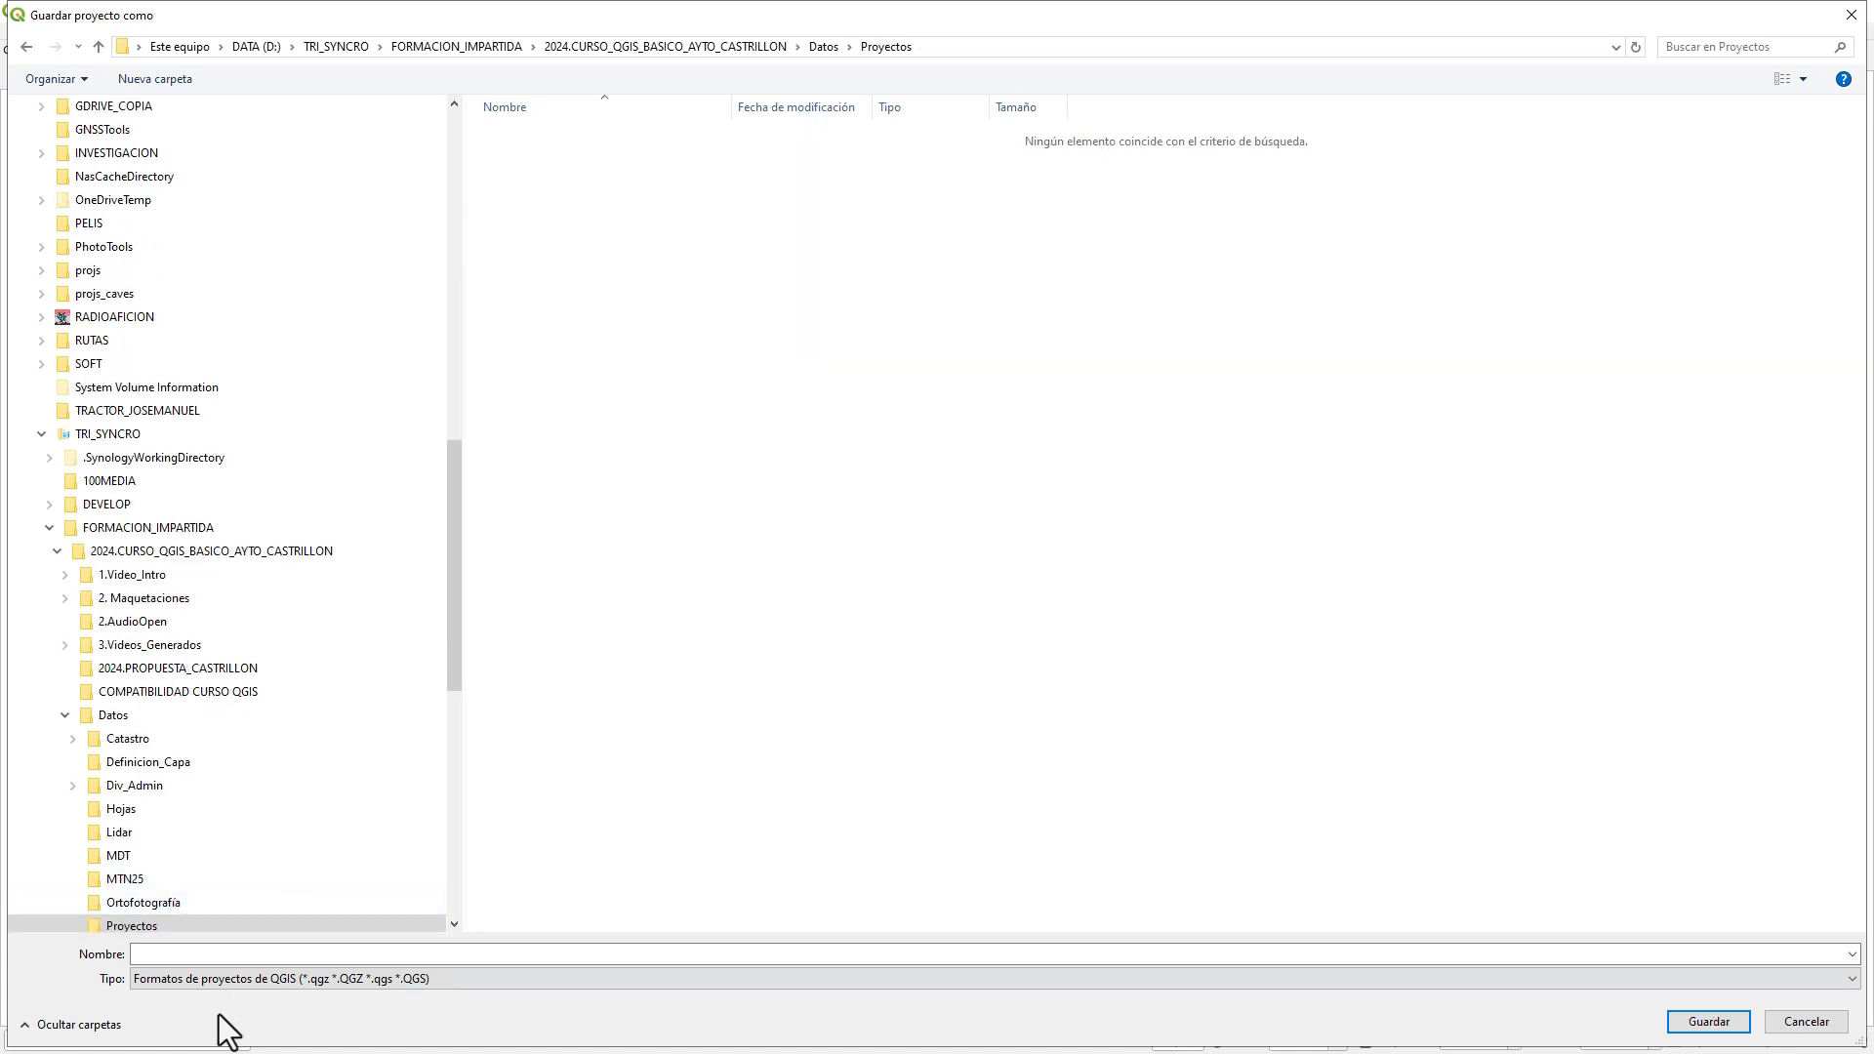
- Save the project as Ejemplo_01 in the Proyectos folder
click(209, 955)
text(E)
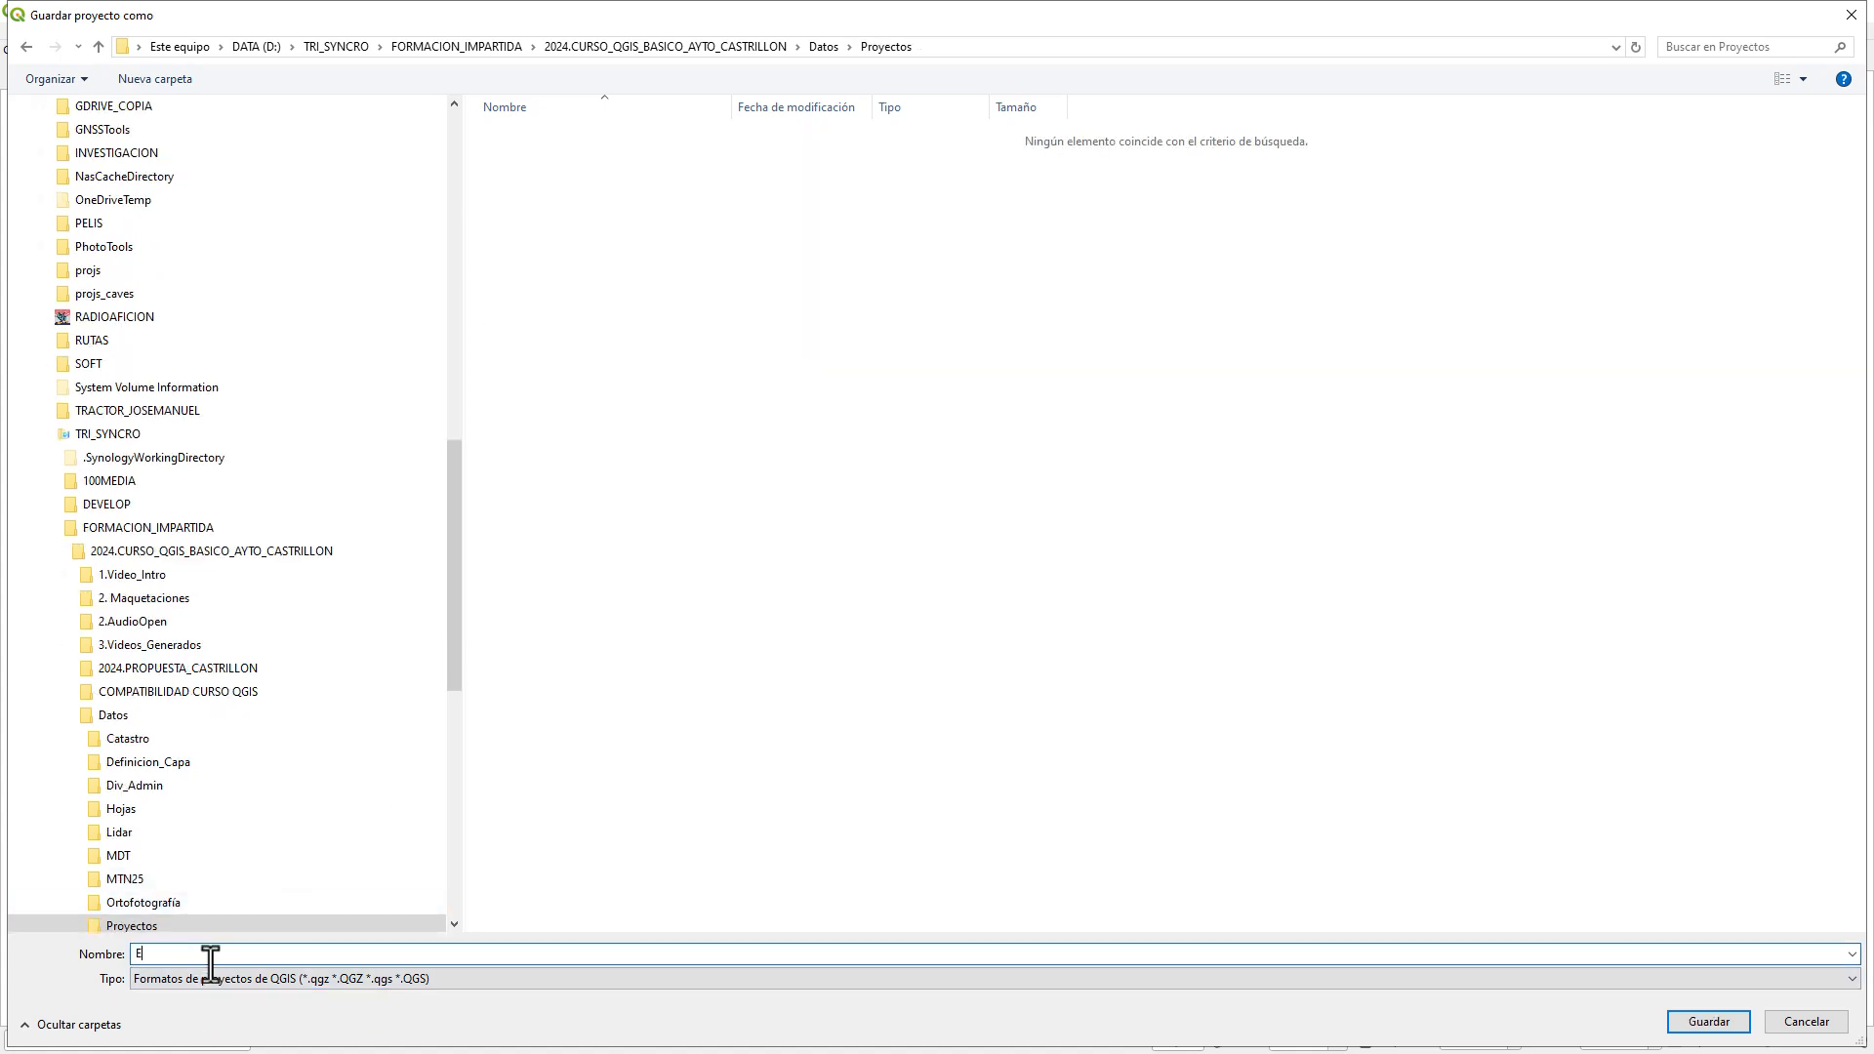
text(jemplo_01)
key(Return)
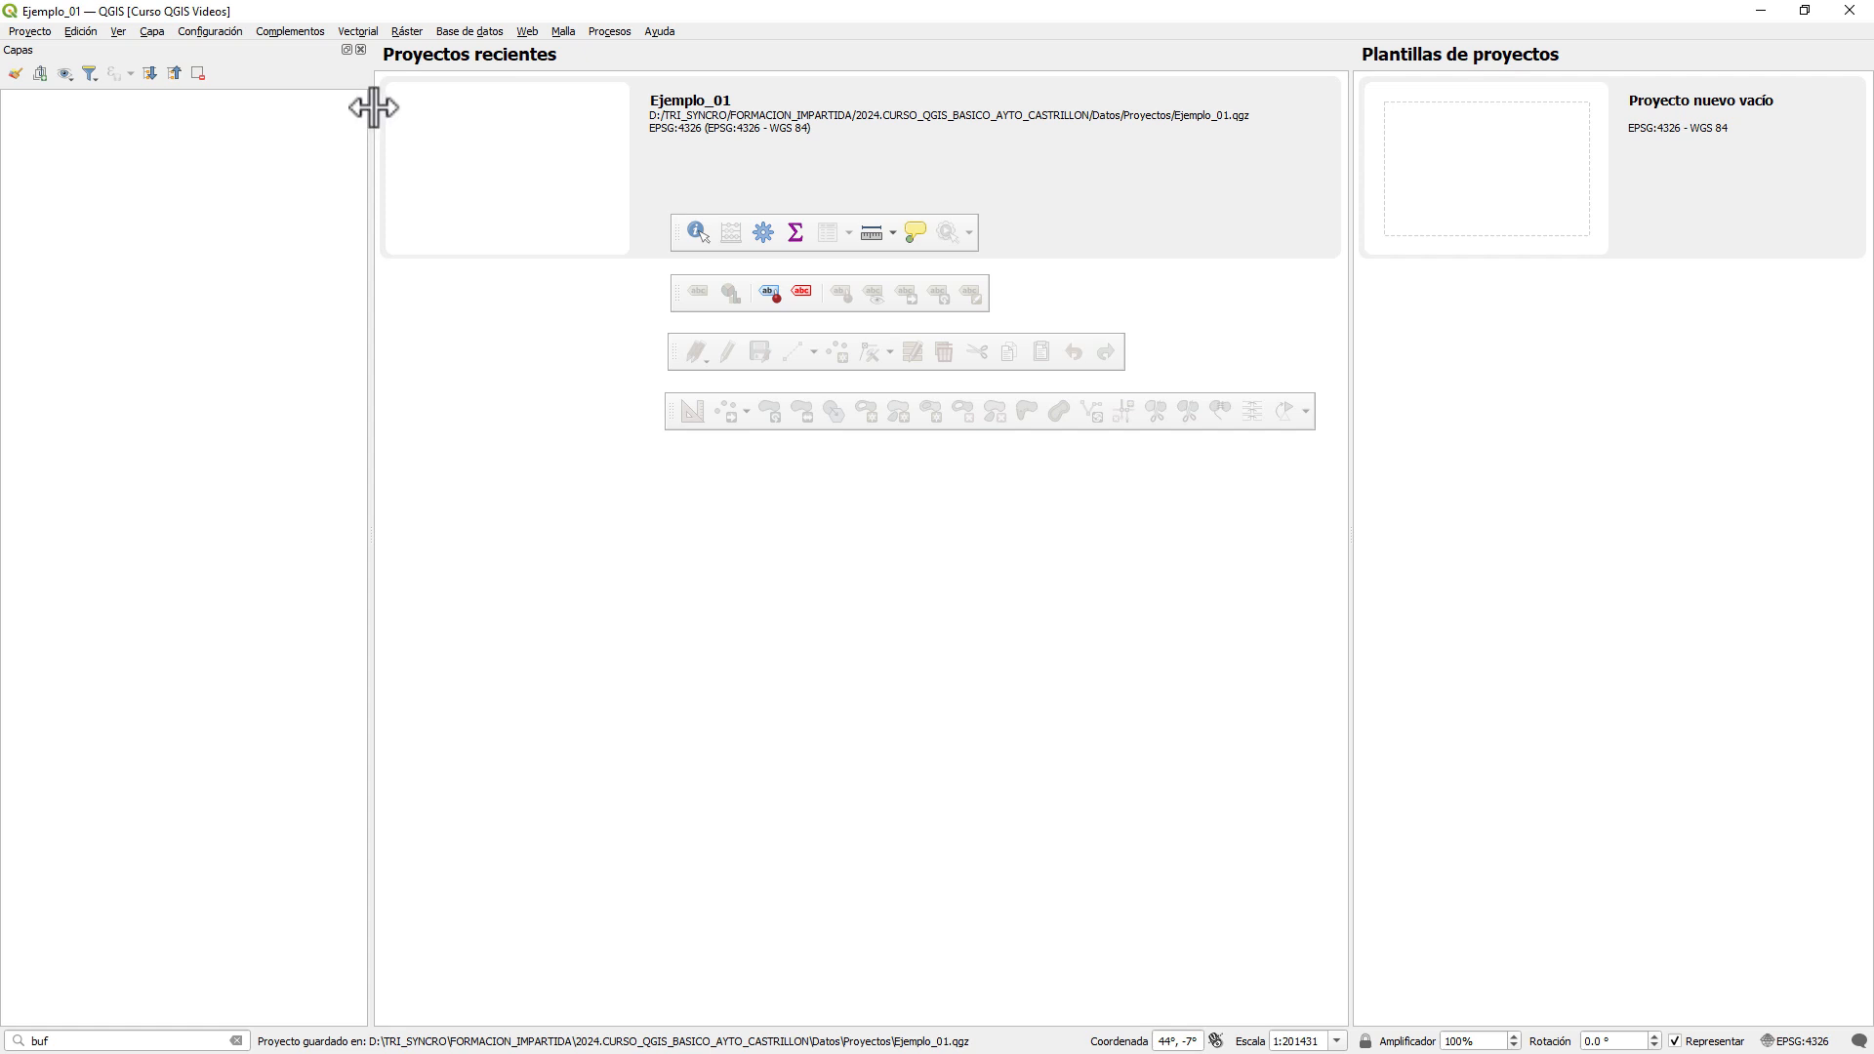
- Resize the Capas panel so it takes up a little under a third of the window width
drag(369, 105, 684, 136)
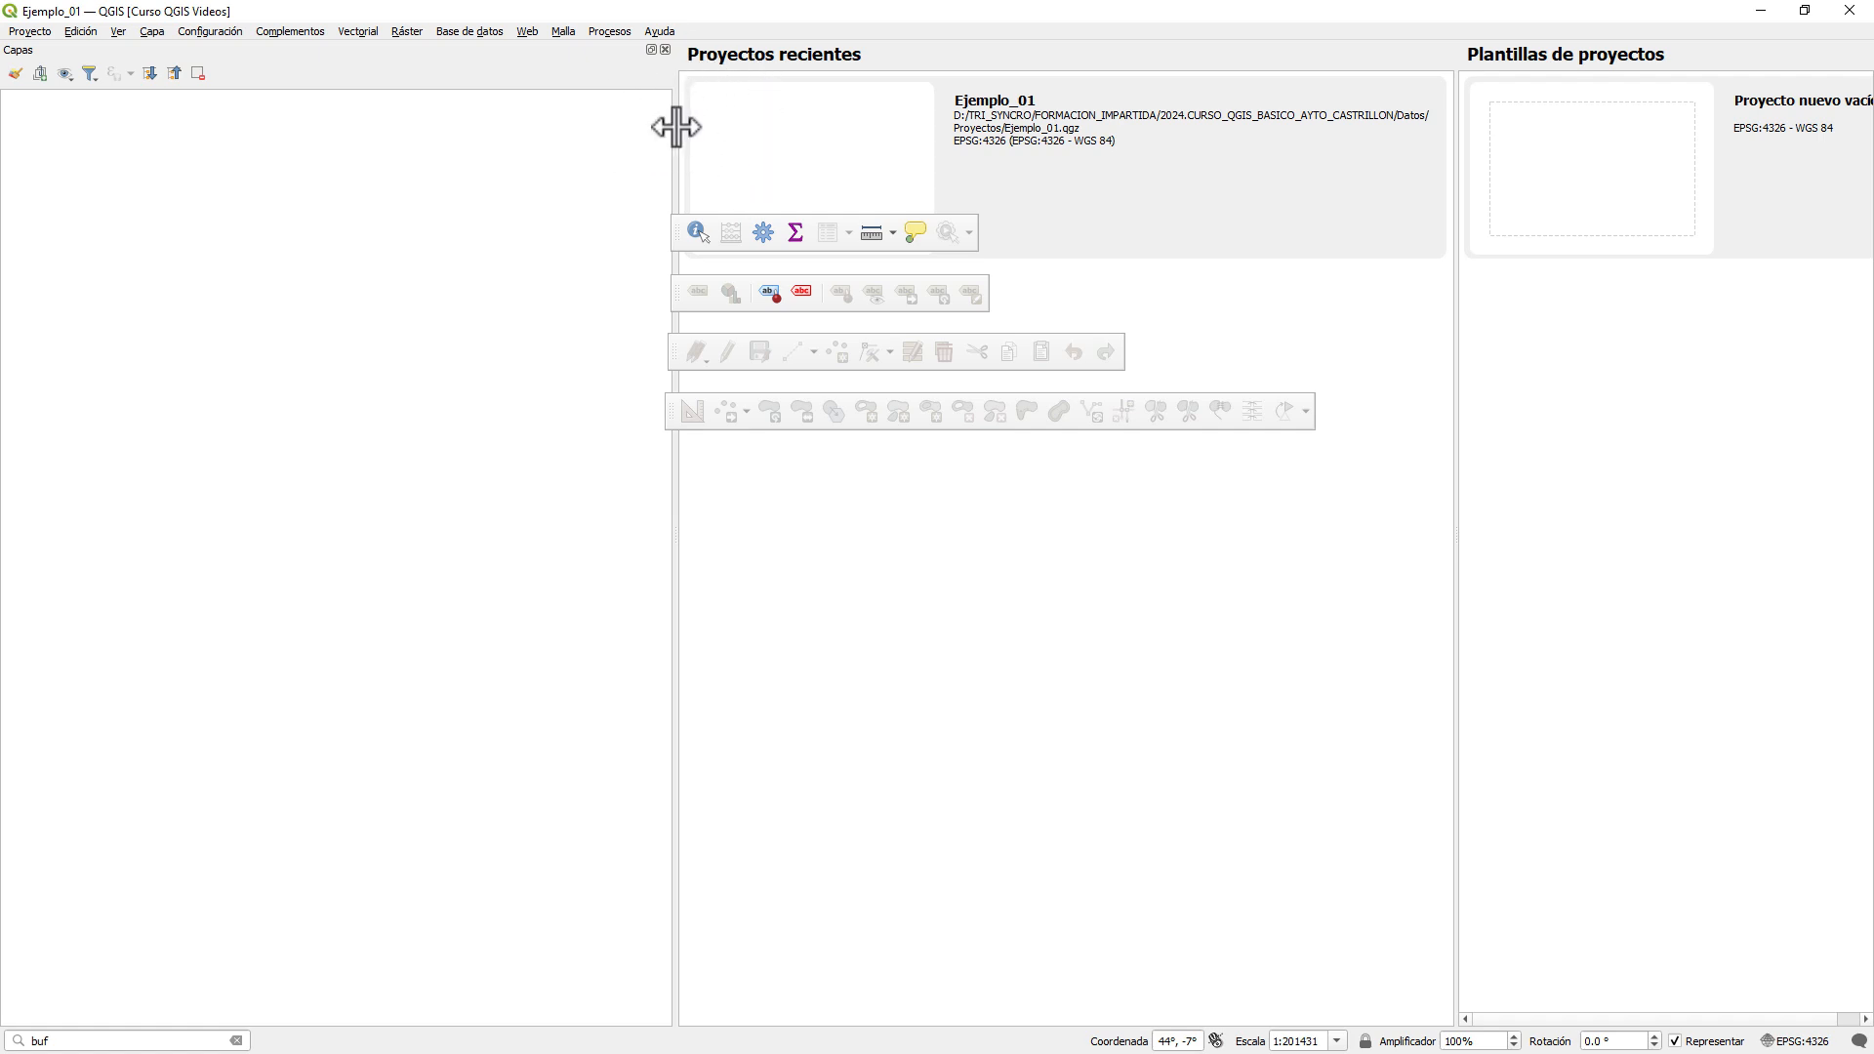
drag(675, 127, 258, 181)
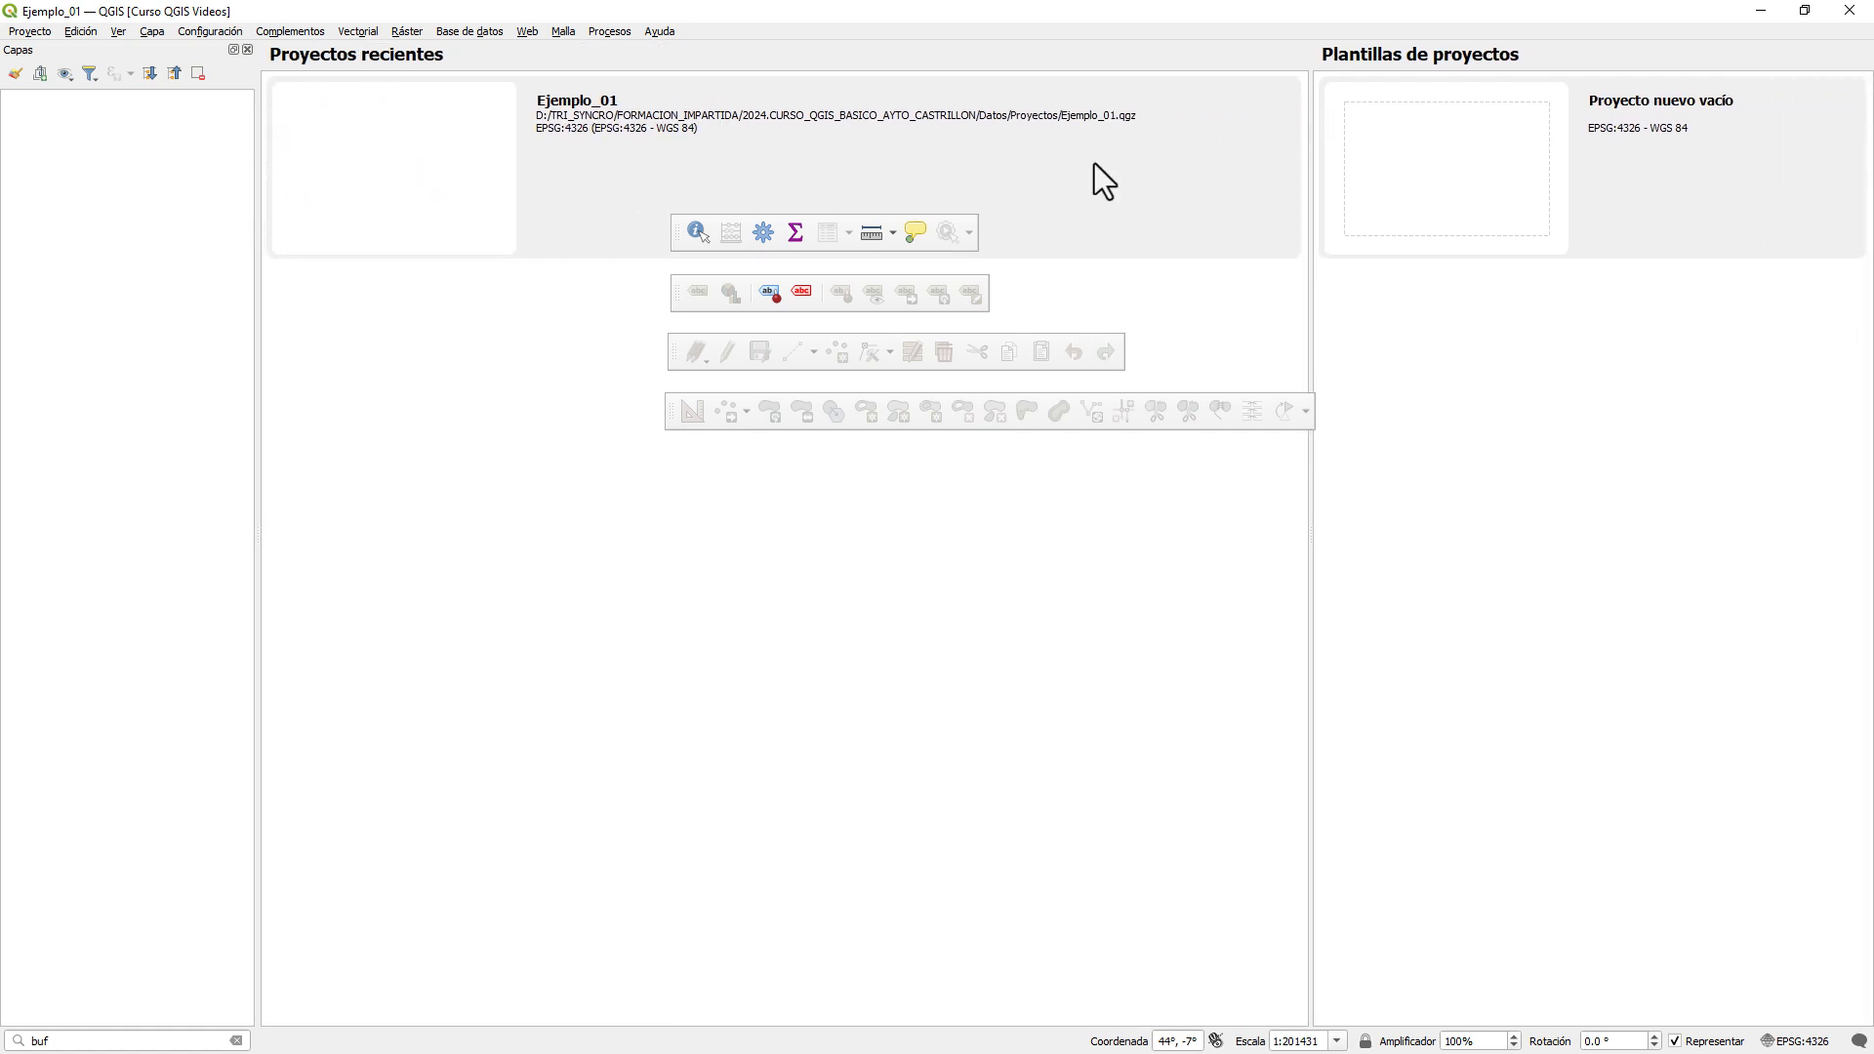
drag(257, 115, 547, 146)
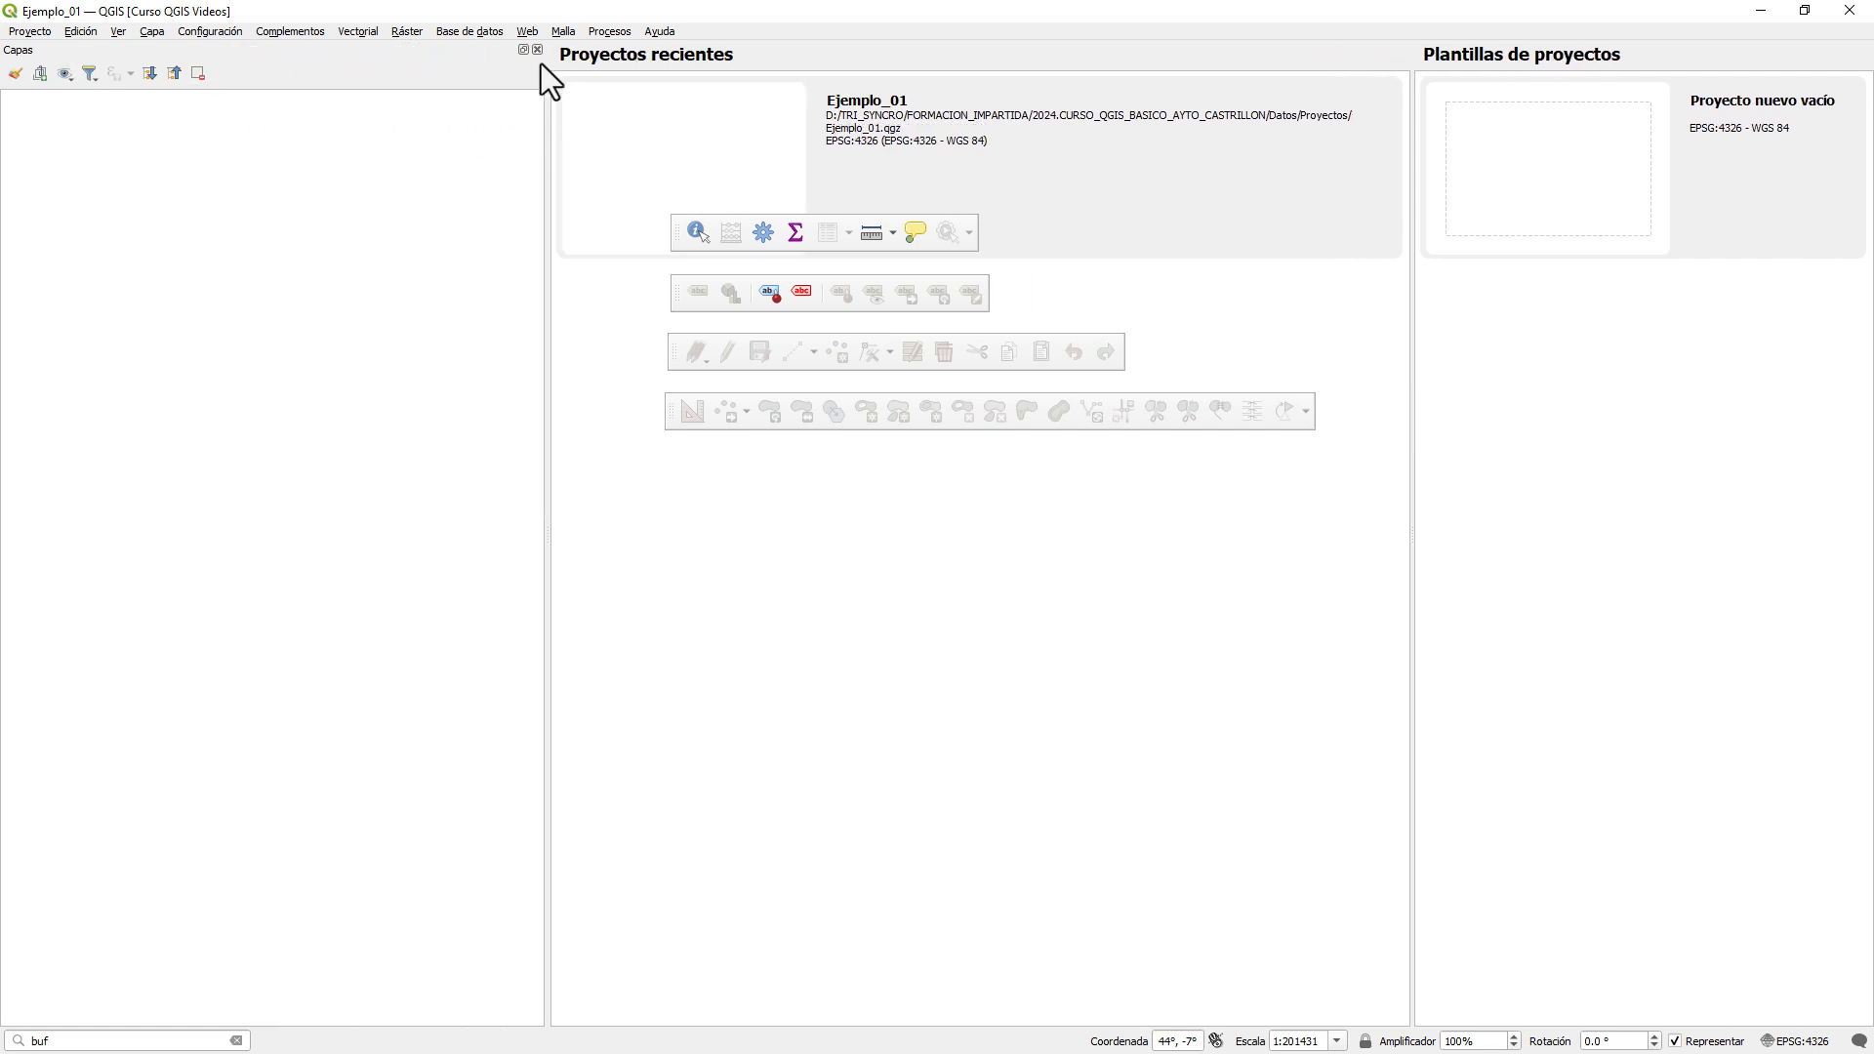
- Restart QGIS Desktop 3.38.3 and reopen the recent project Ejemplo_01
click(33, 29)
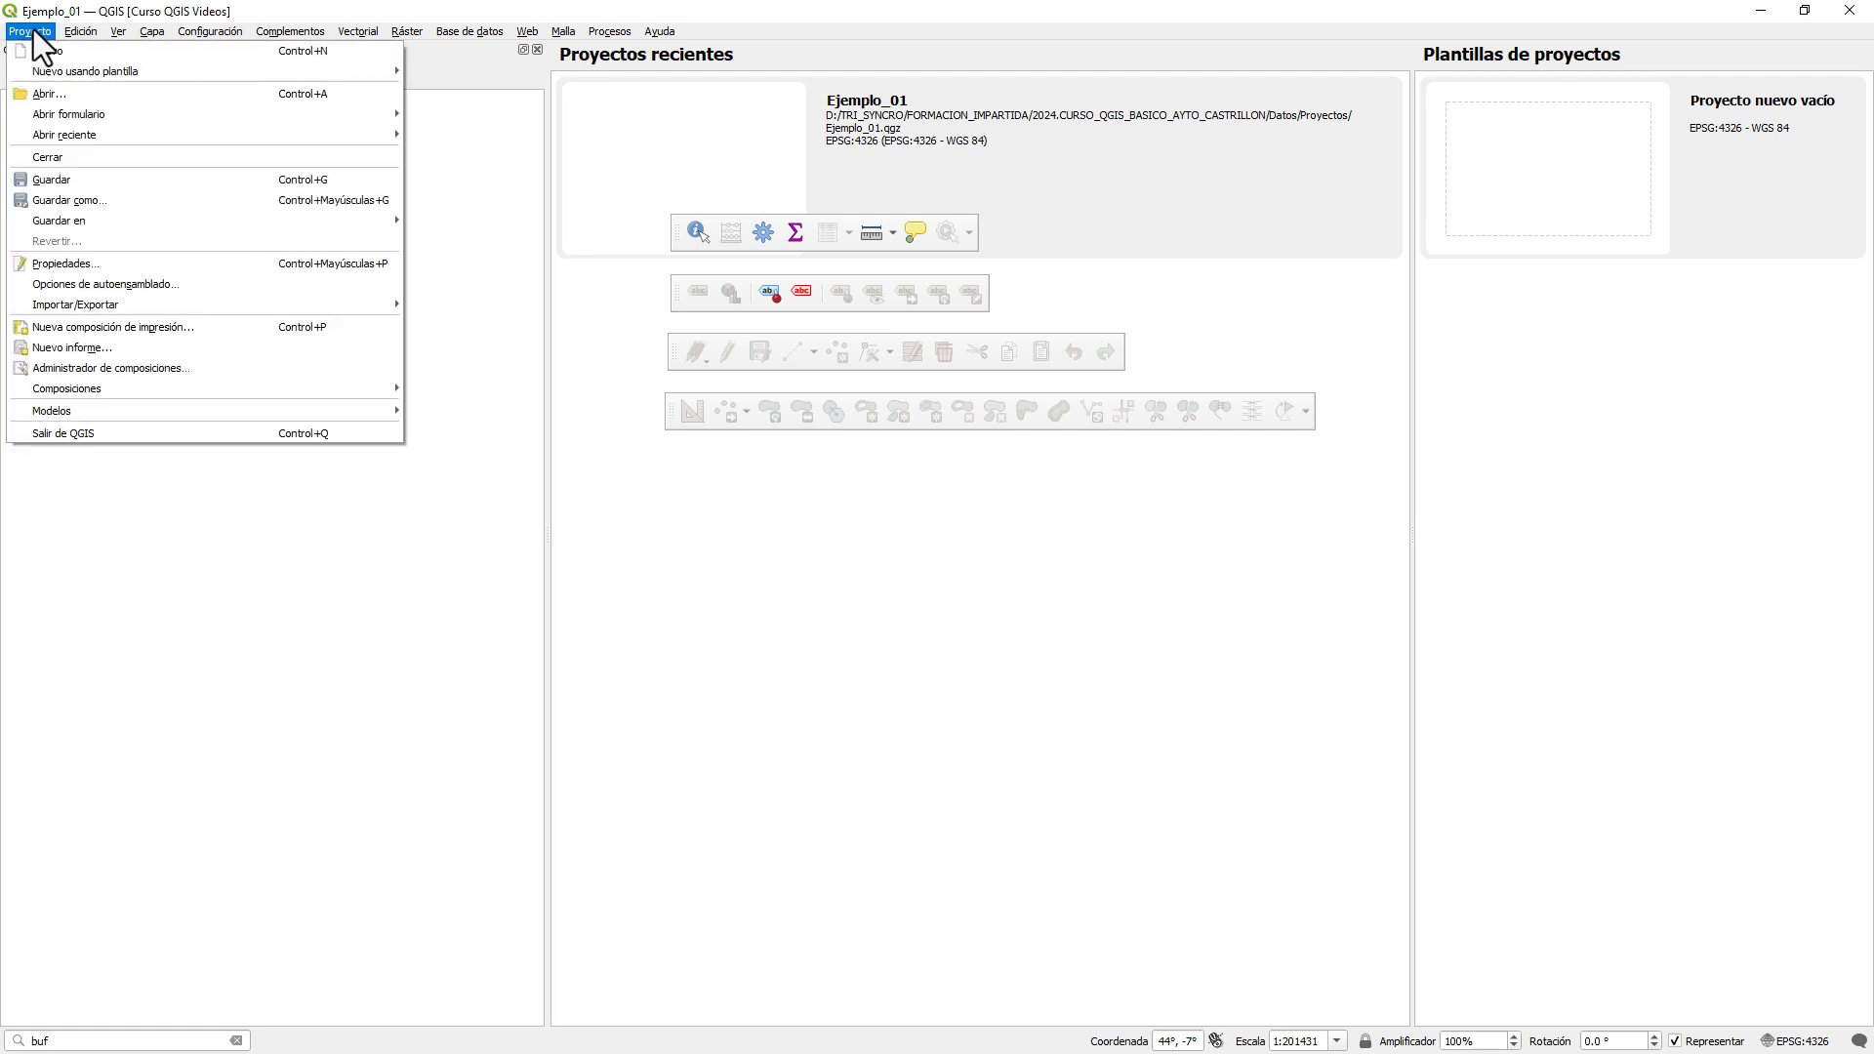
click(98, 432)
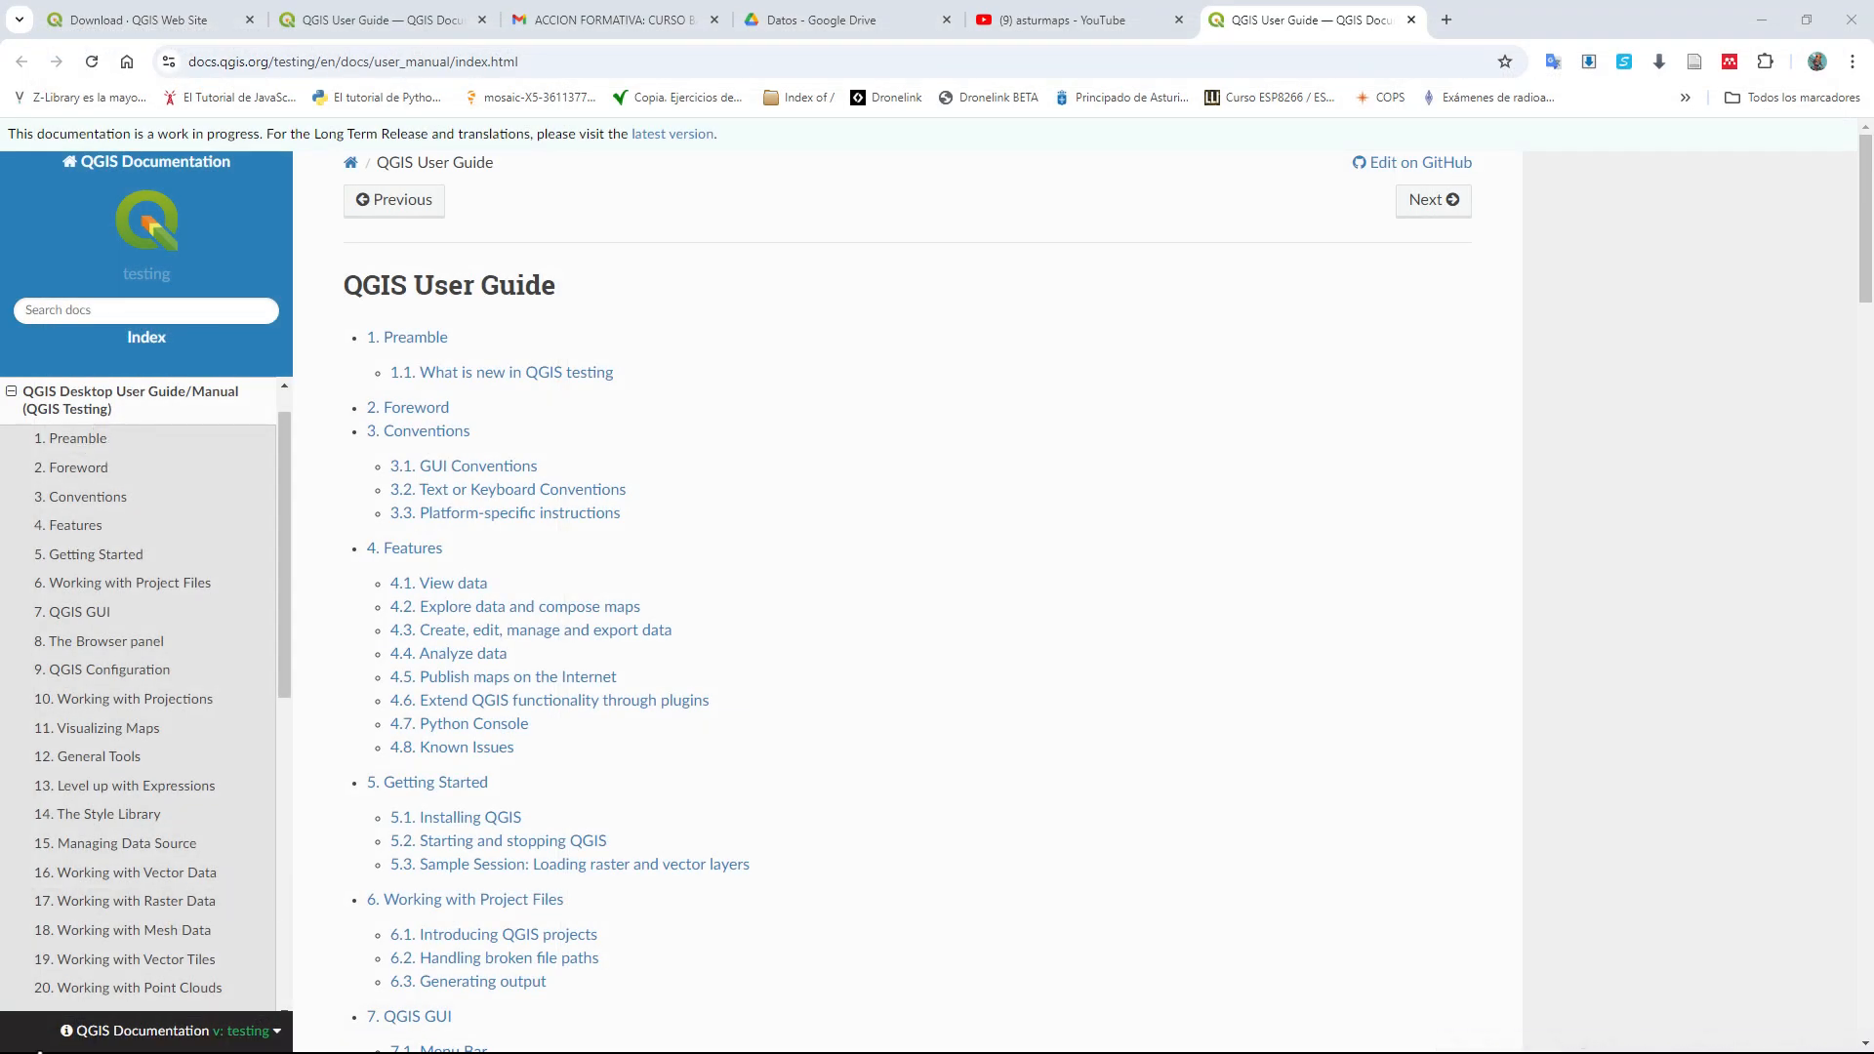
click(18, 1039)
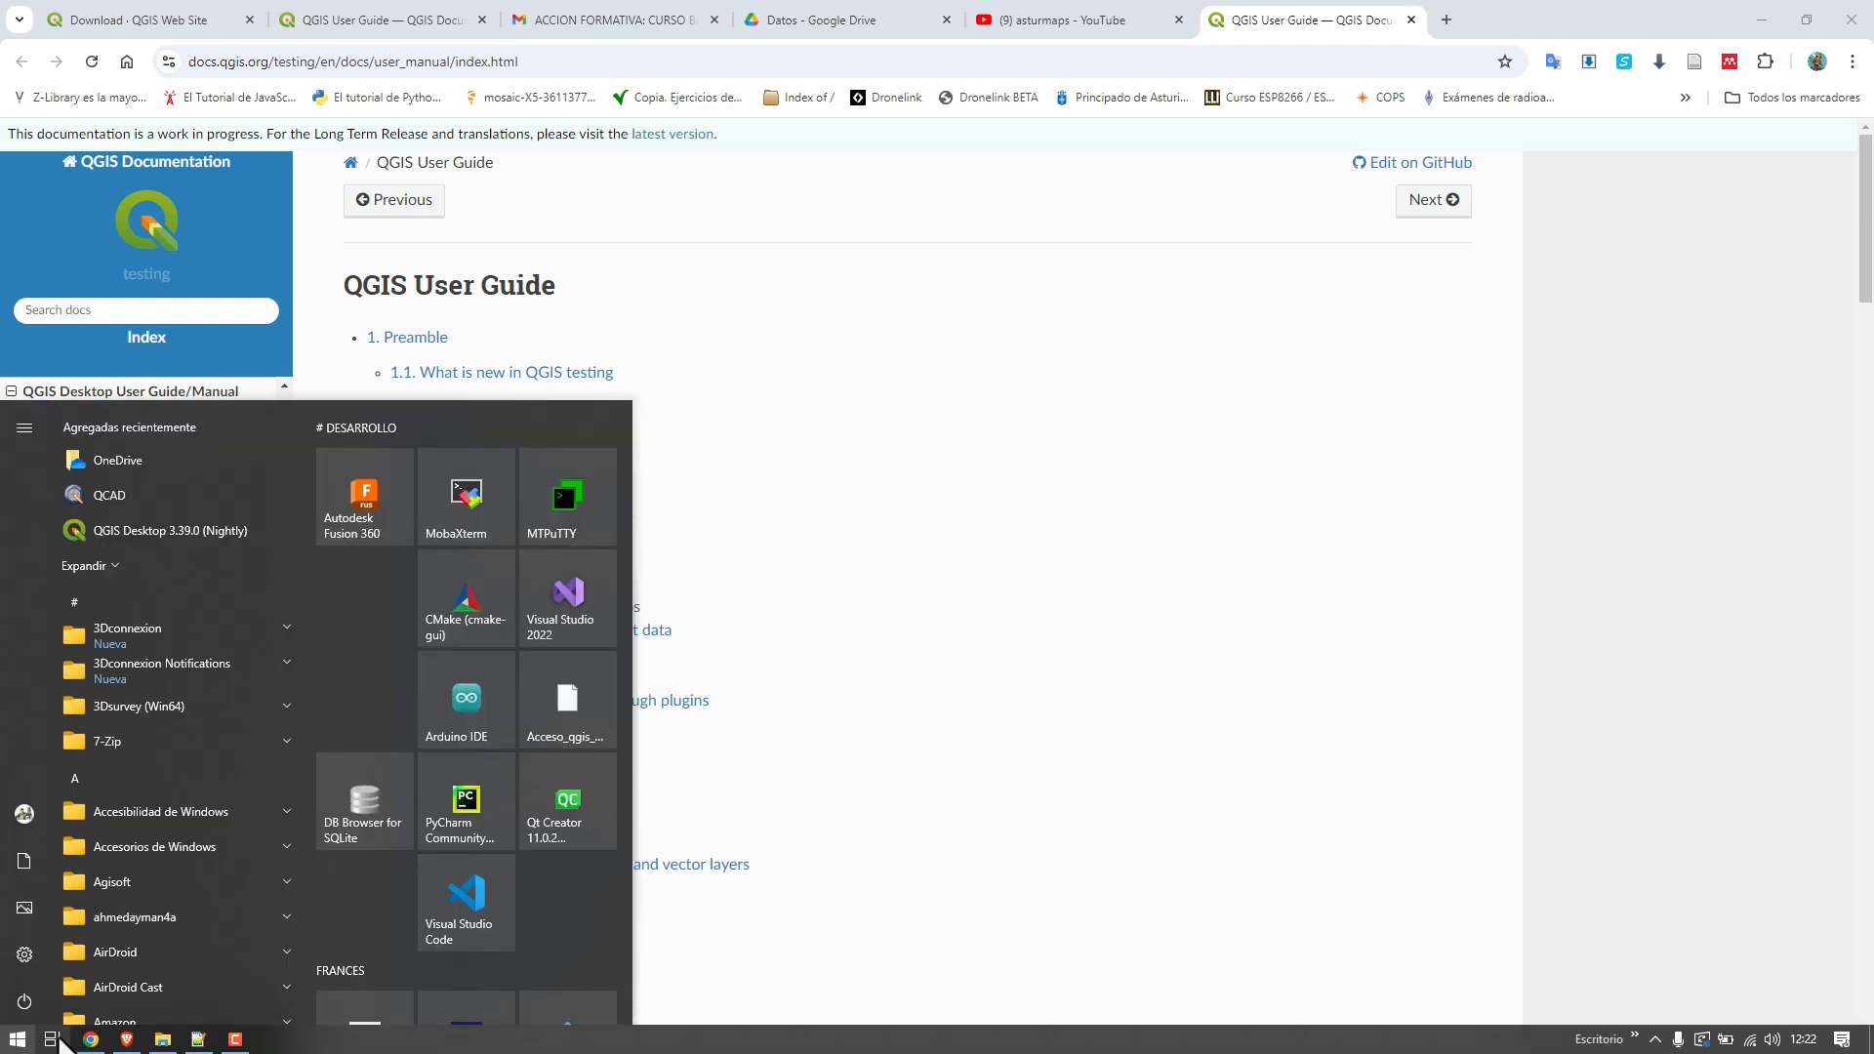
text(qgis)
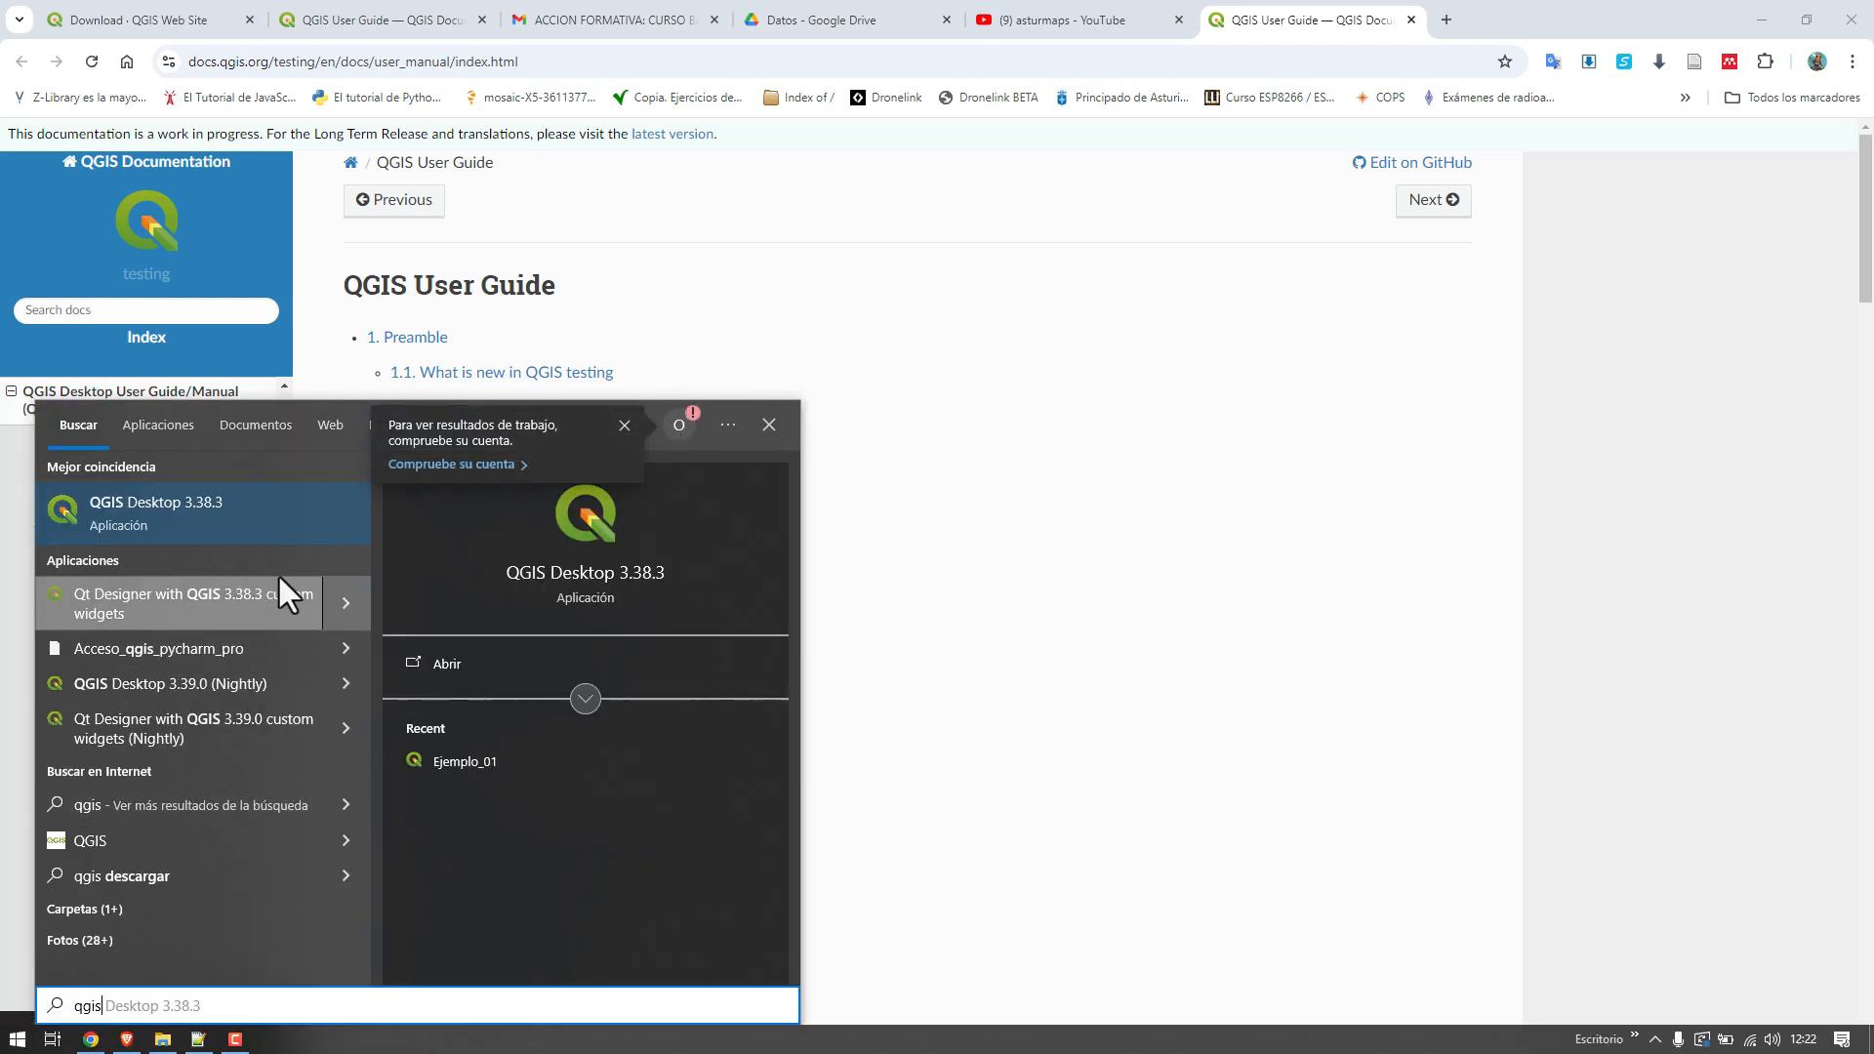
click(262, 512)
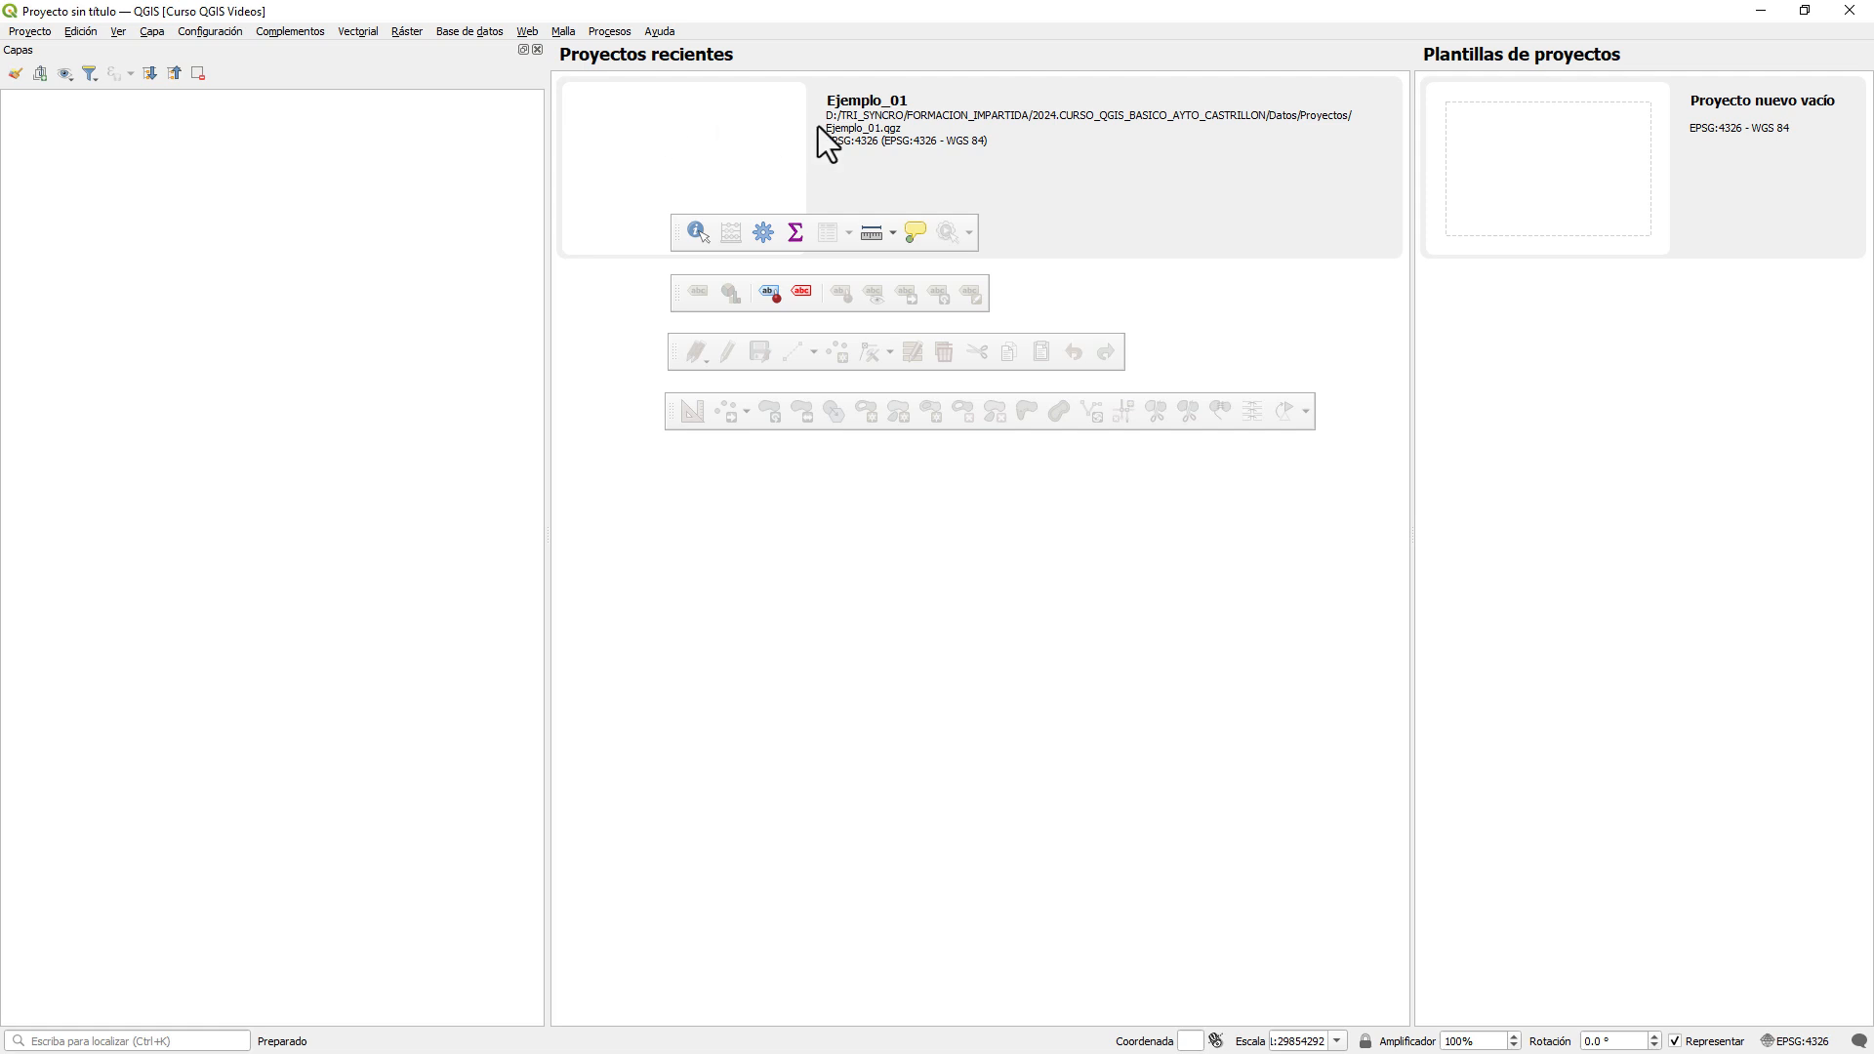
click(740, 121)
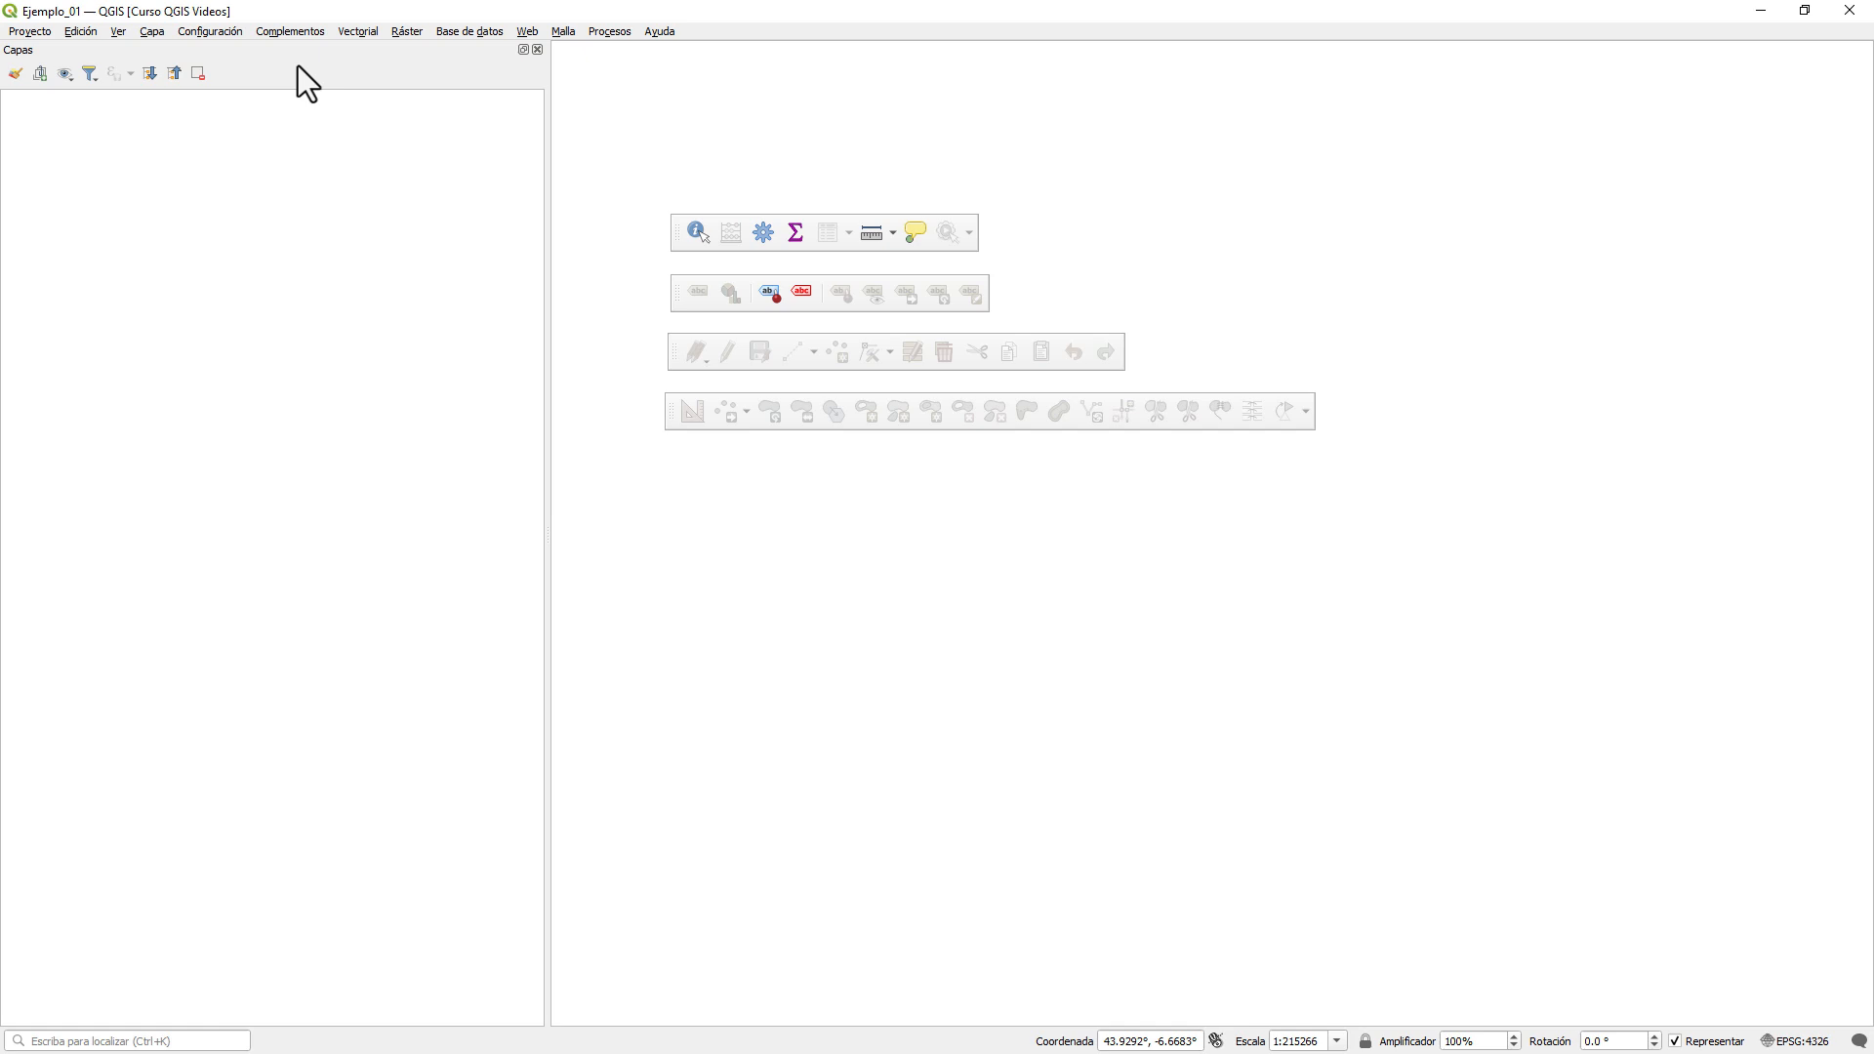
- Start adding a vector layer from file and browse to Datos\Div_Admin\Concejos_Asturias_OFICIAL_SHP
click(153, 31)
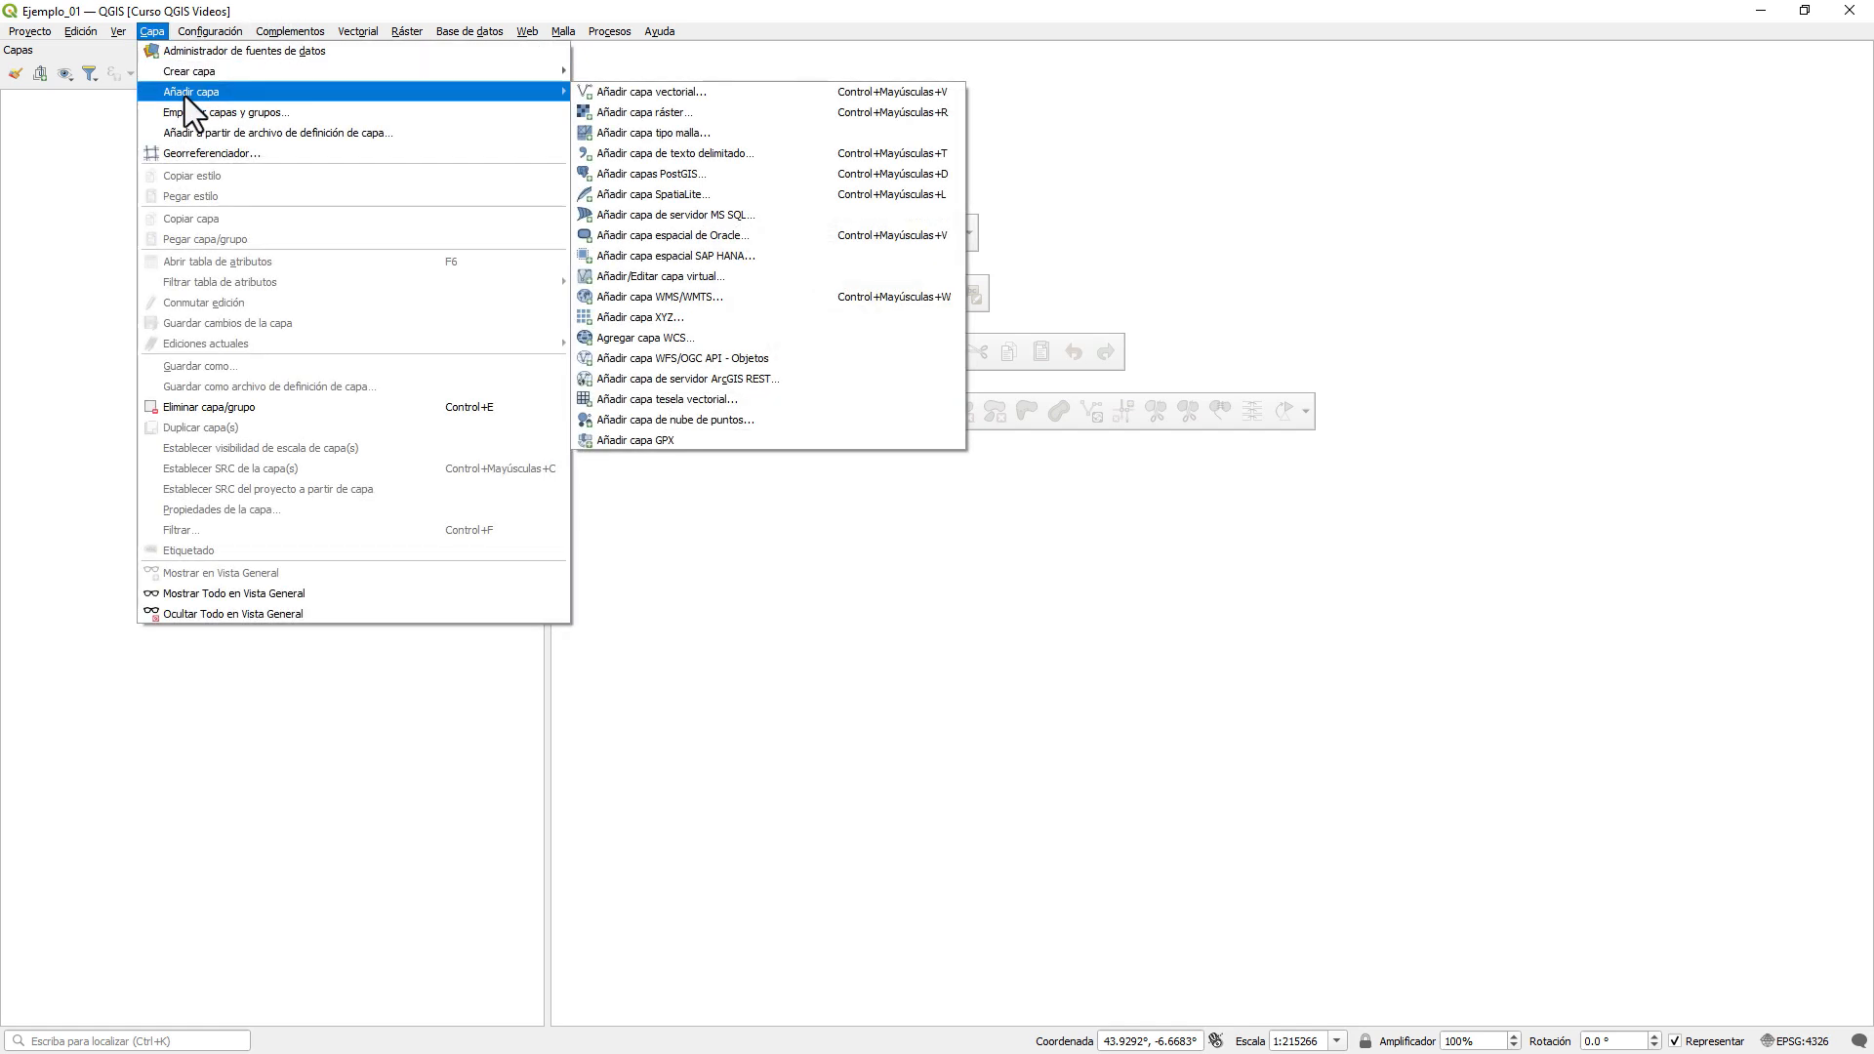
click(629, 92)
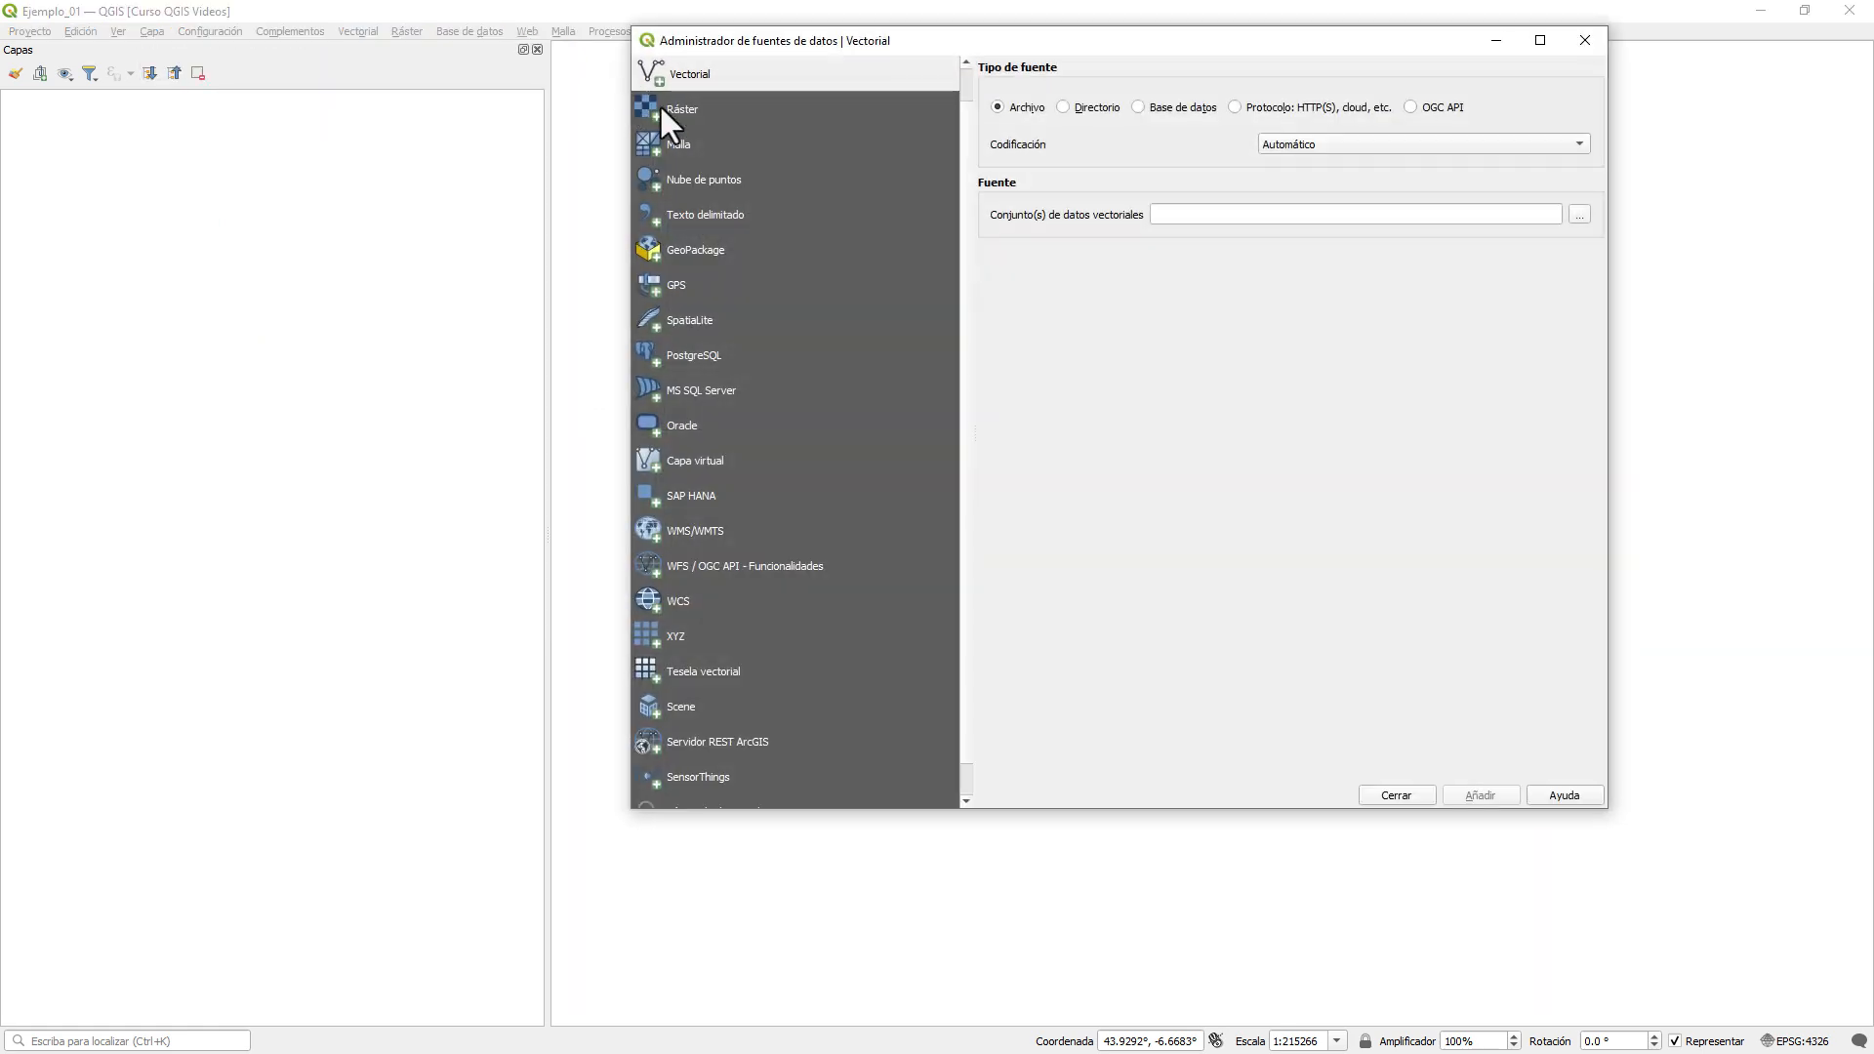
drag(1109, 41, 958, 66)
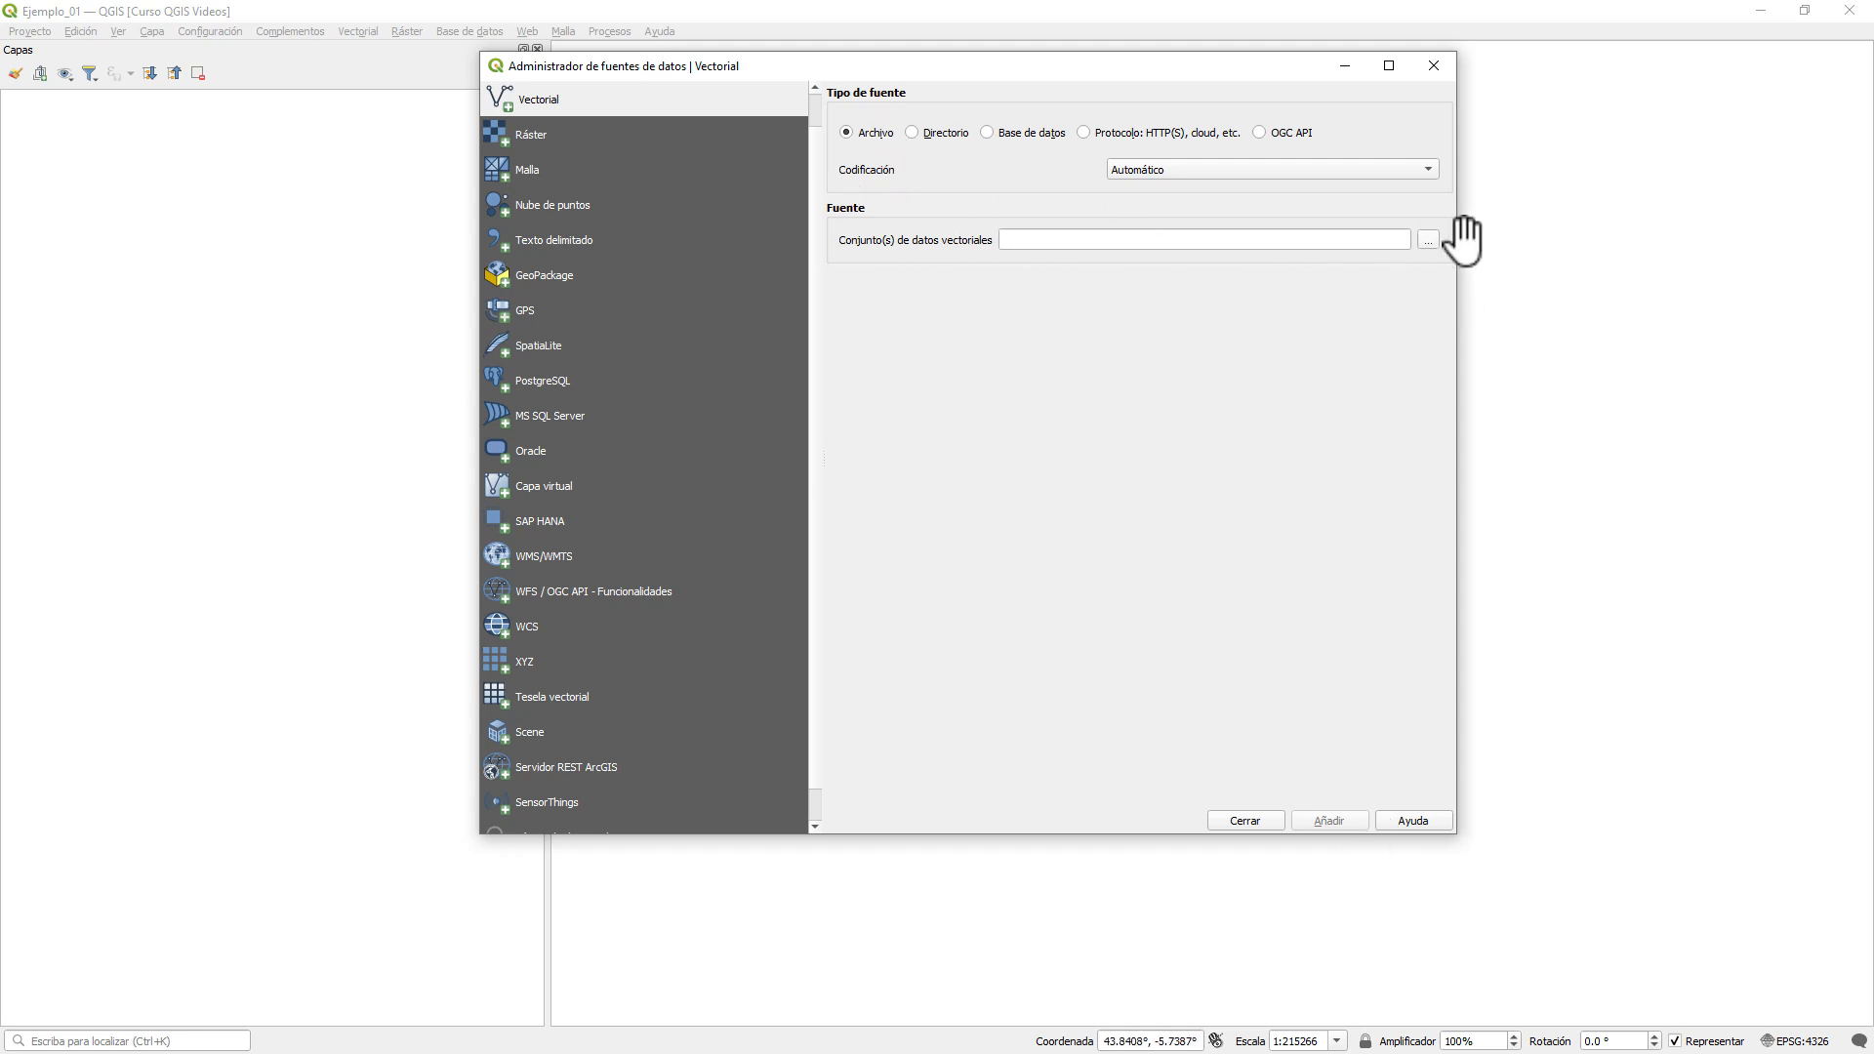
click(1428, 240)
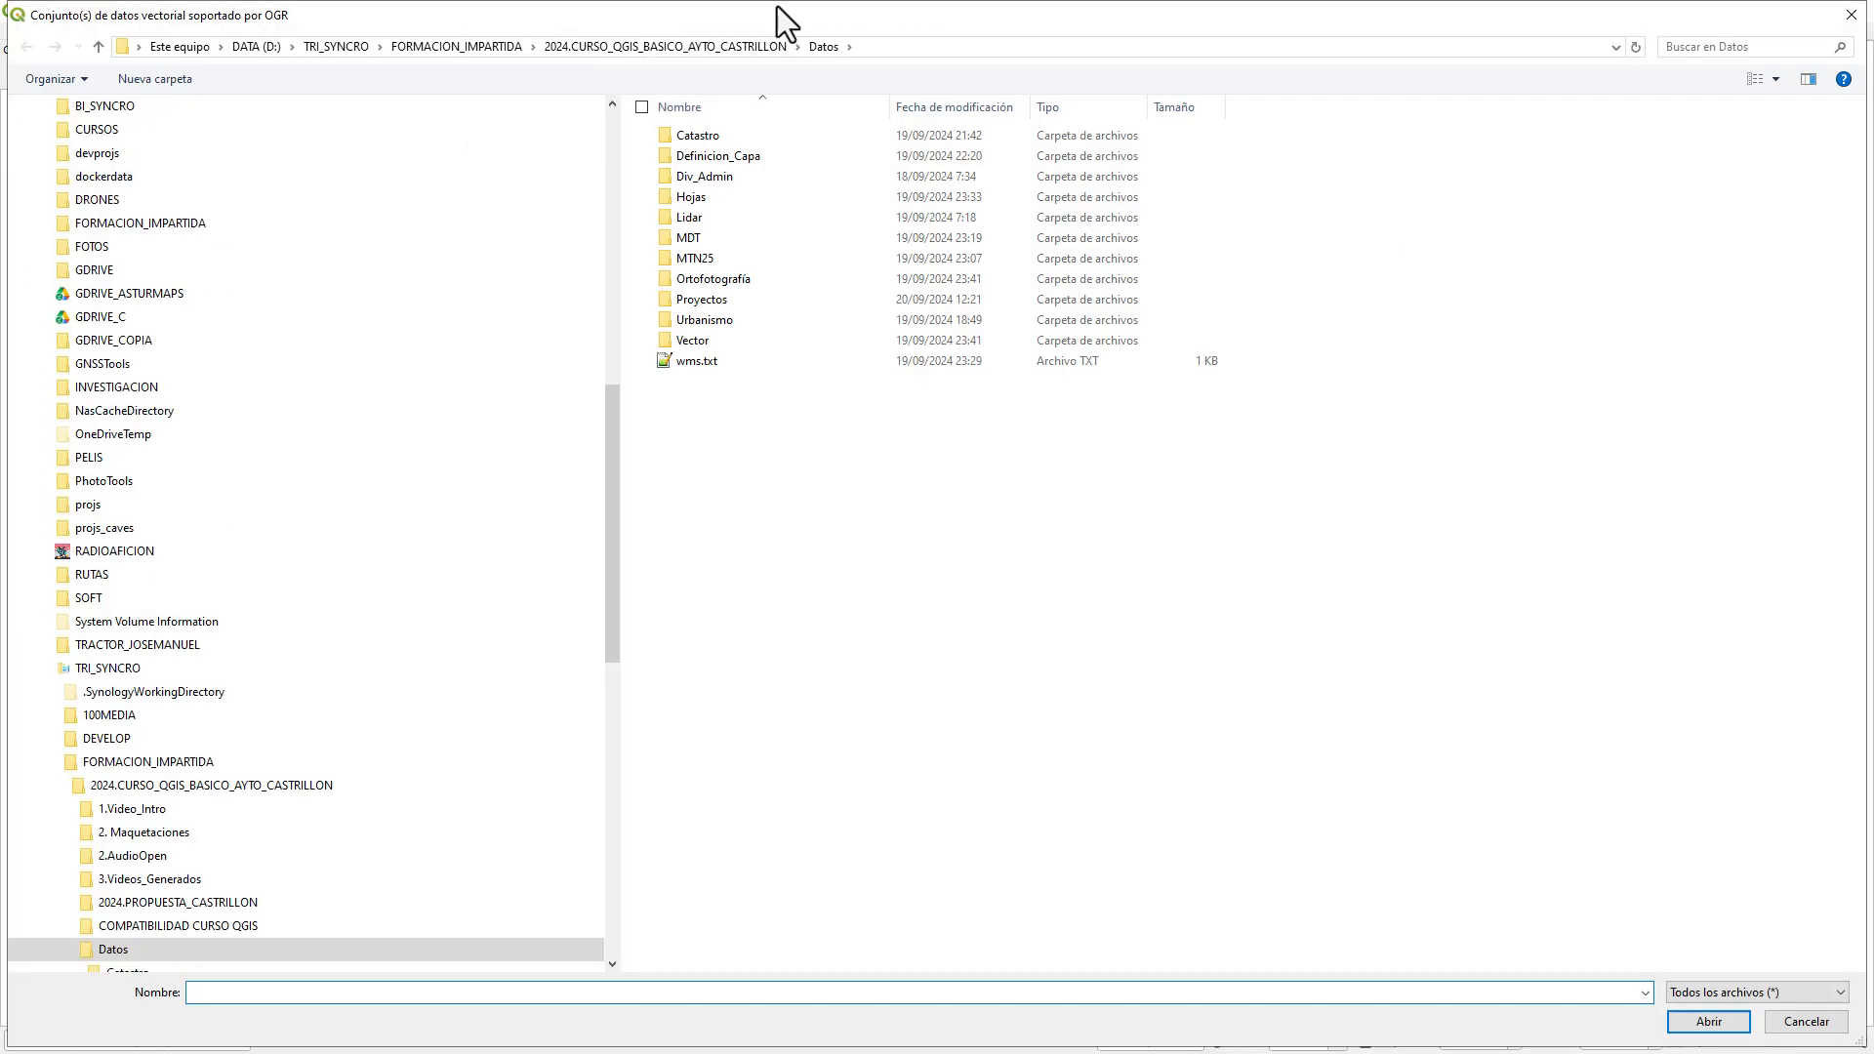
double_click(723, 174)
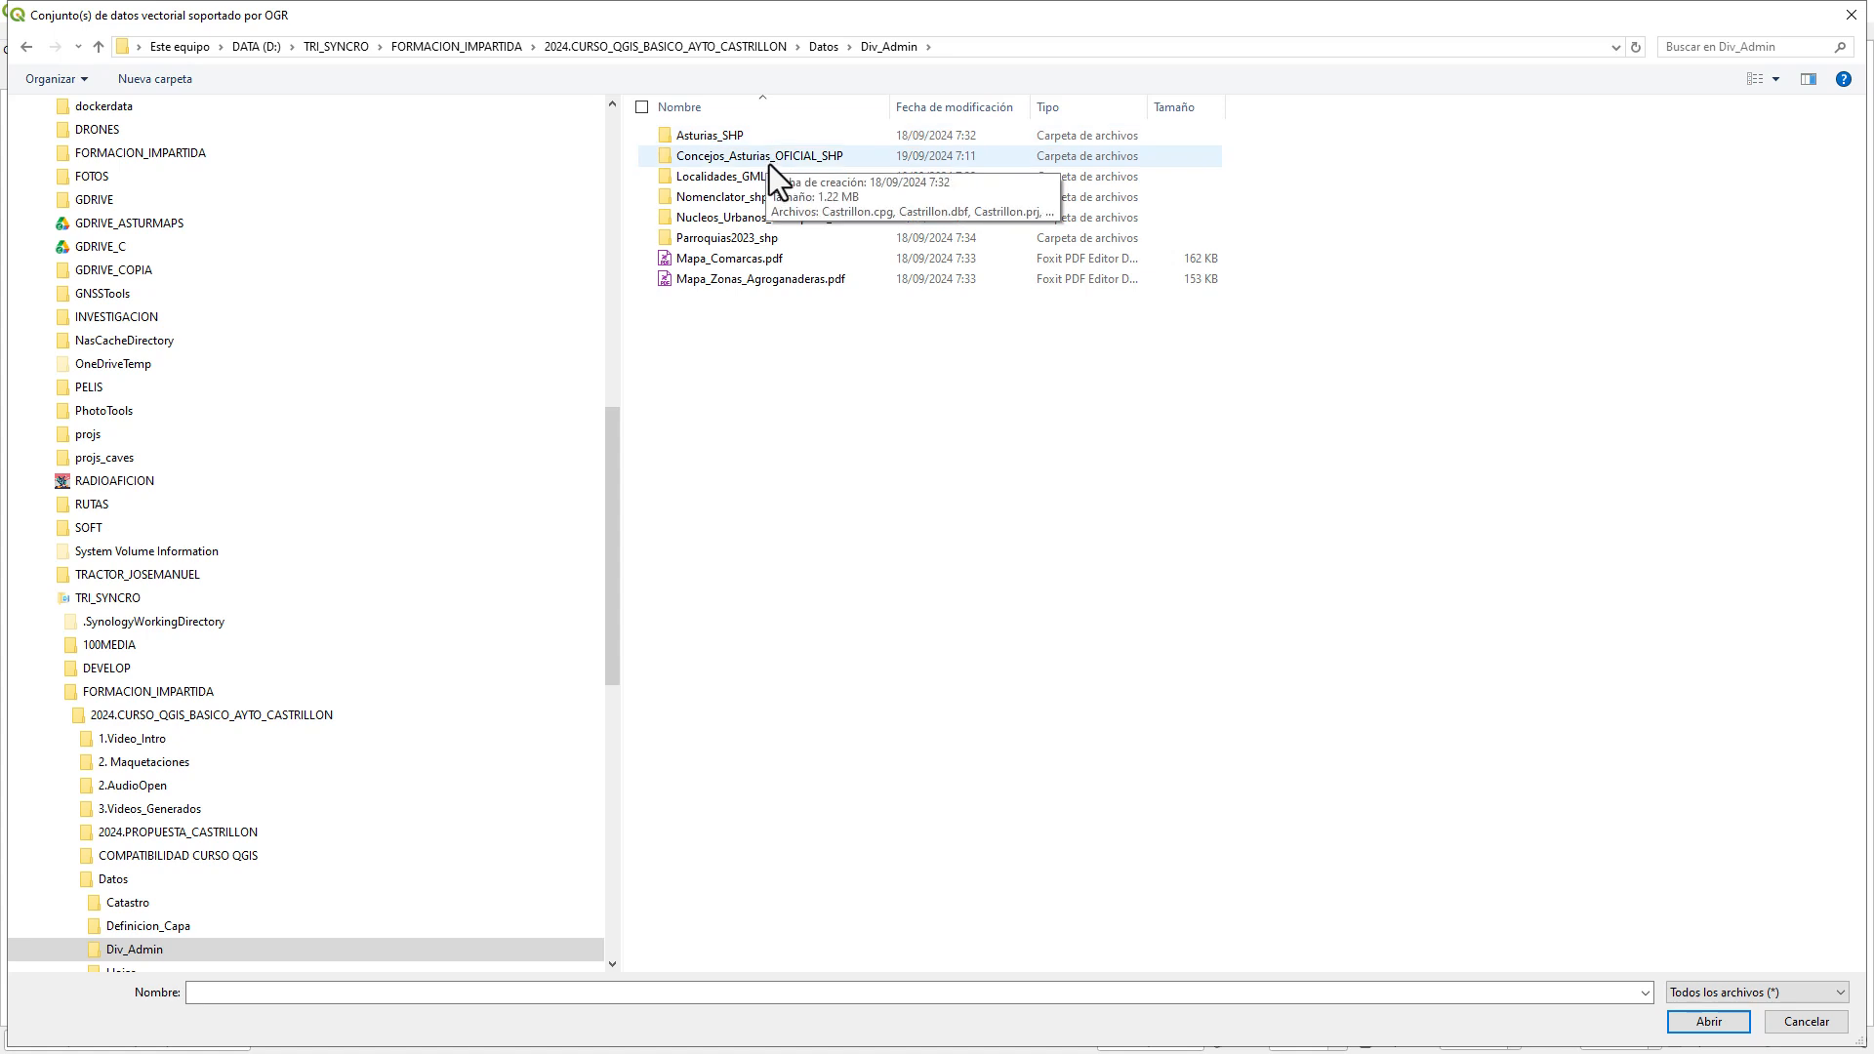
double_click(769, 160)
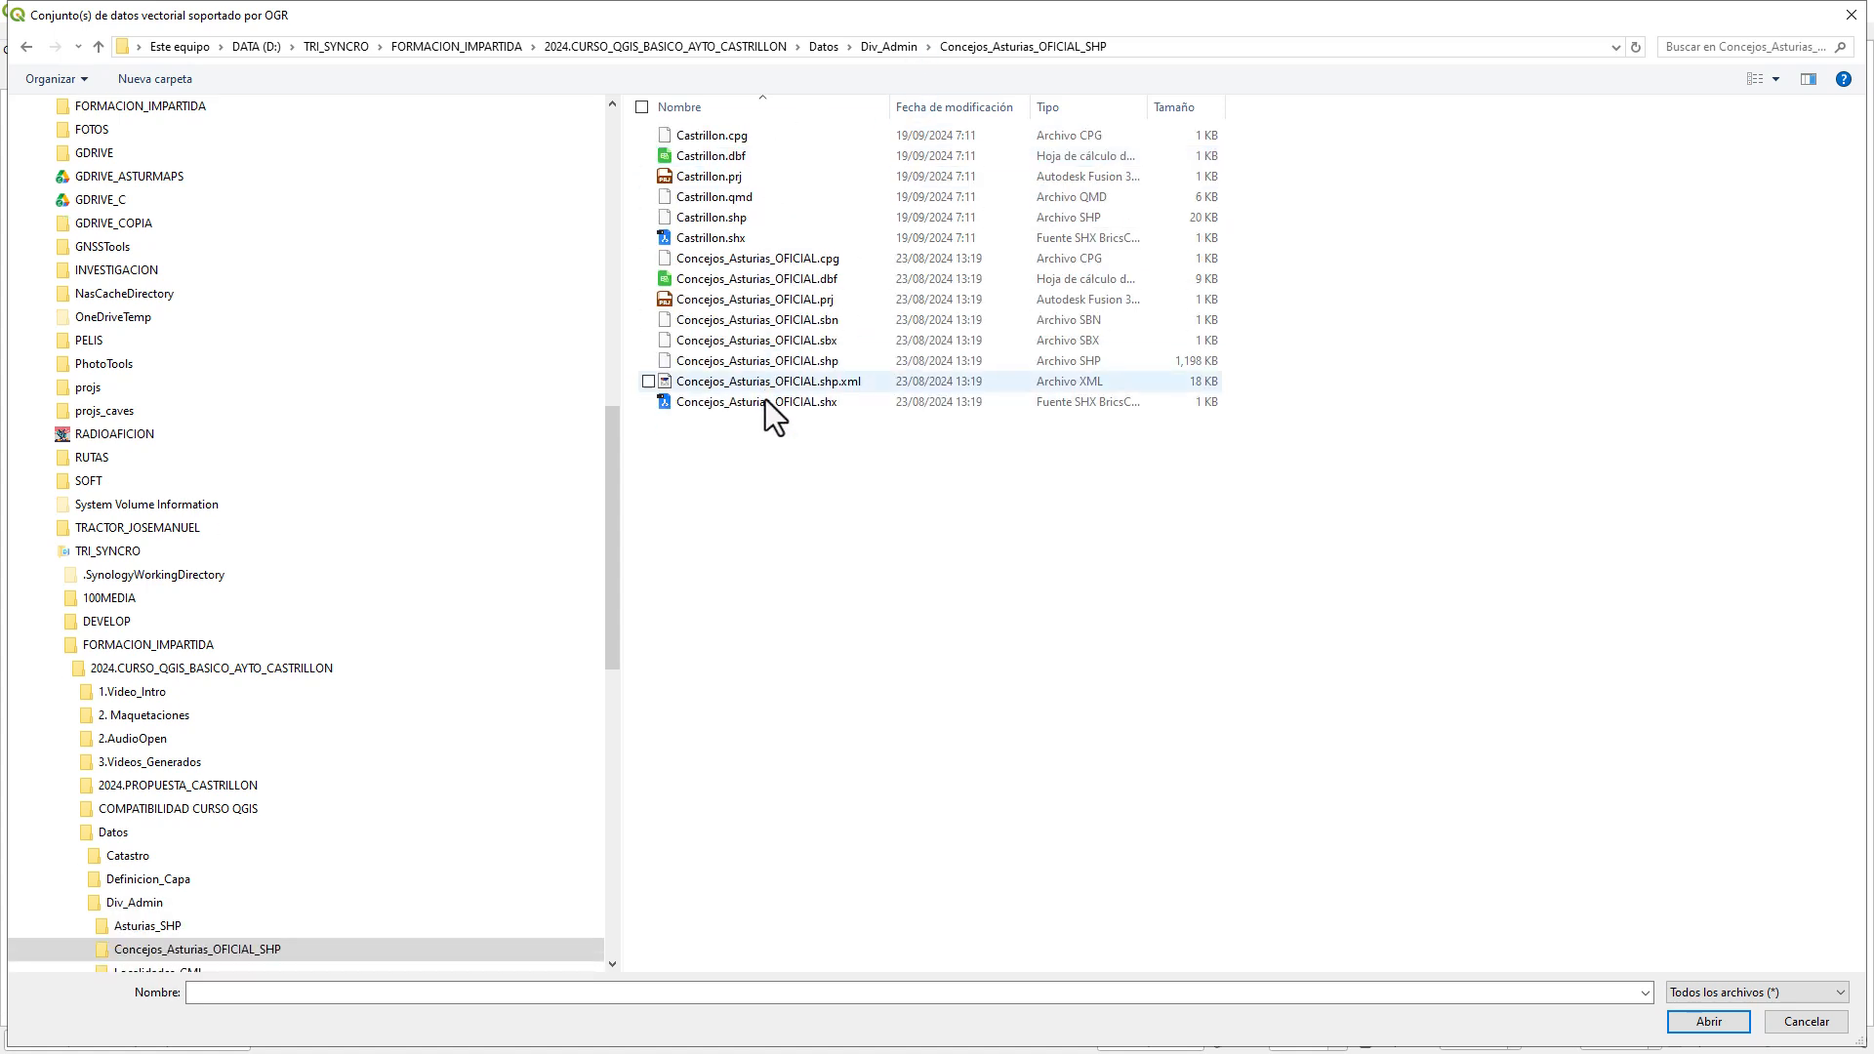
- Restrict the file list to the ESRI shapefile format (Archivos shape de ESRI)
click(812, 365)
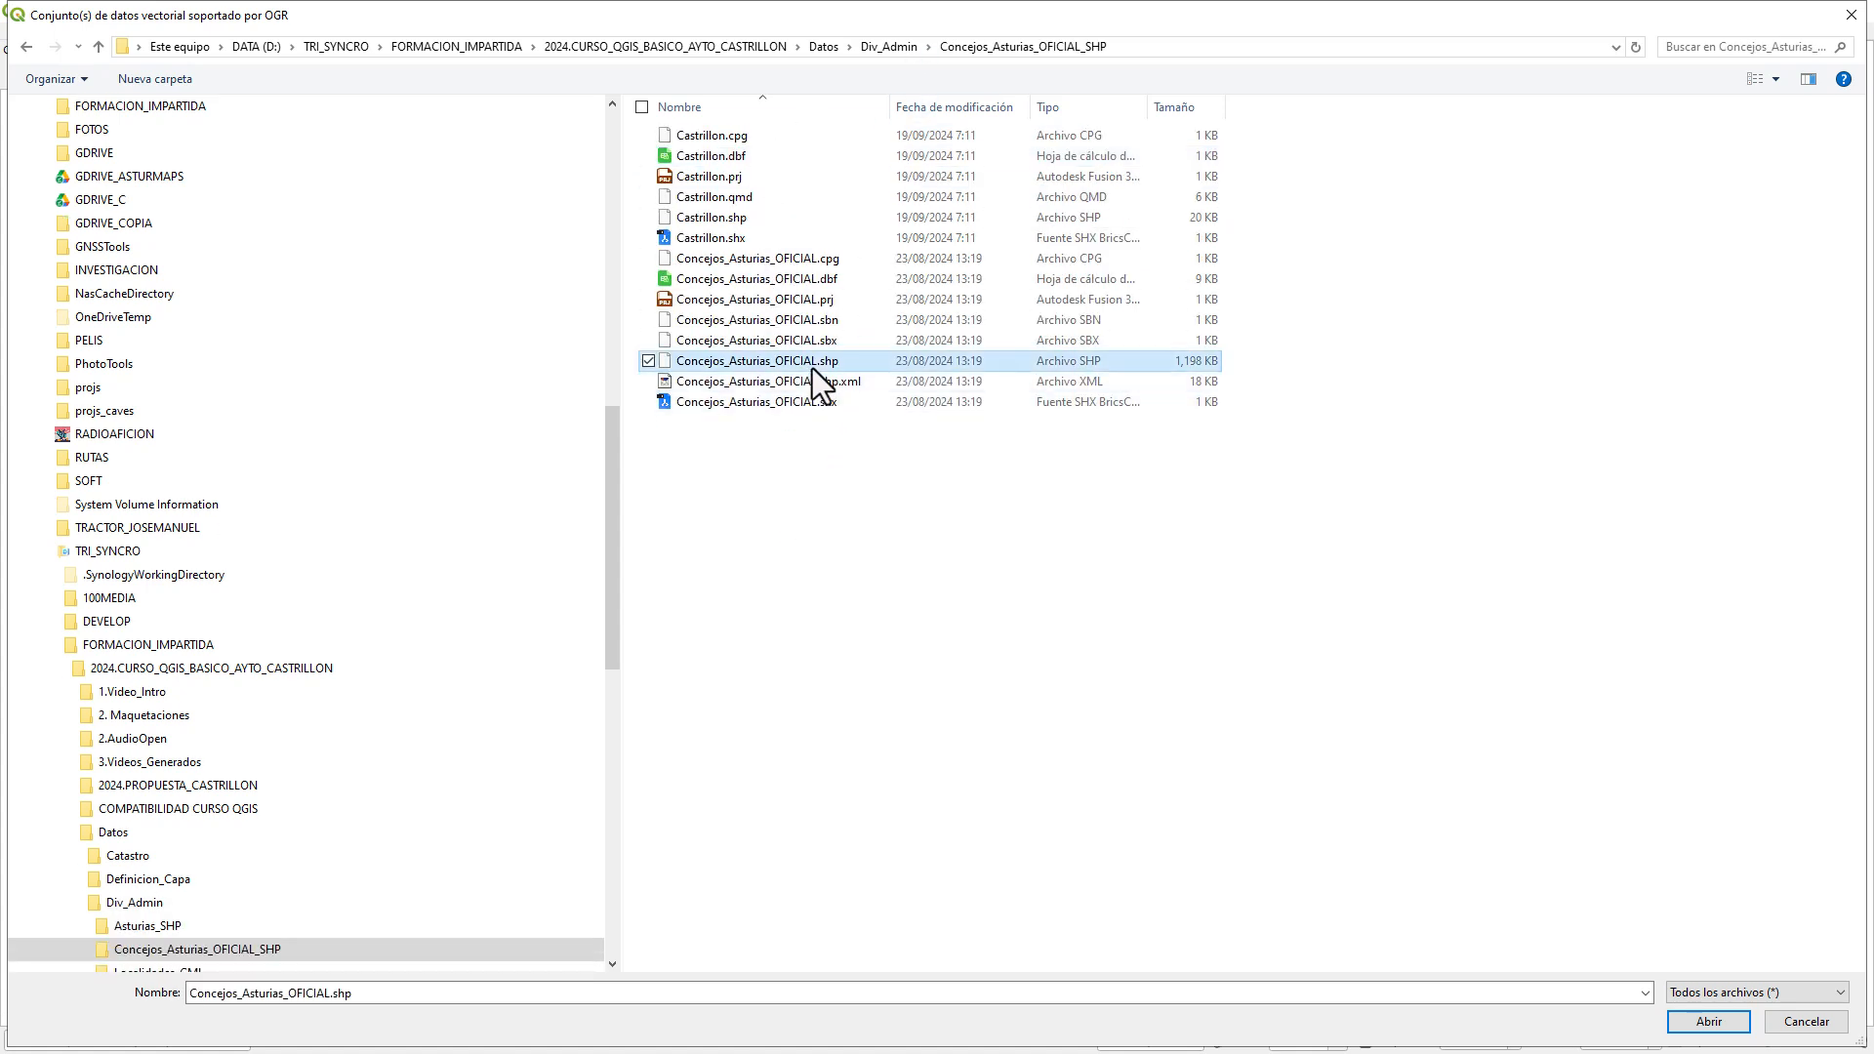
click(1723, 991)
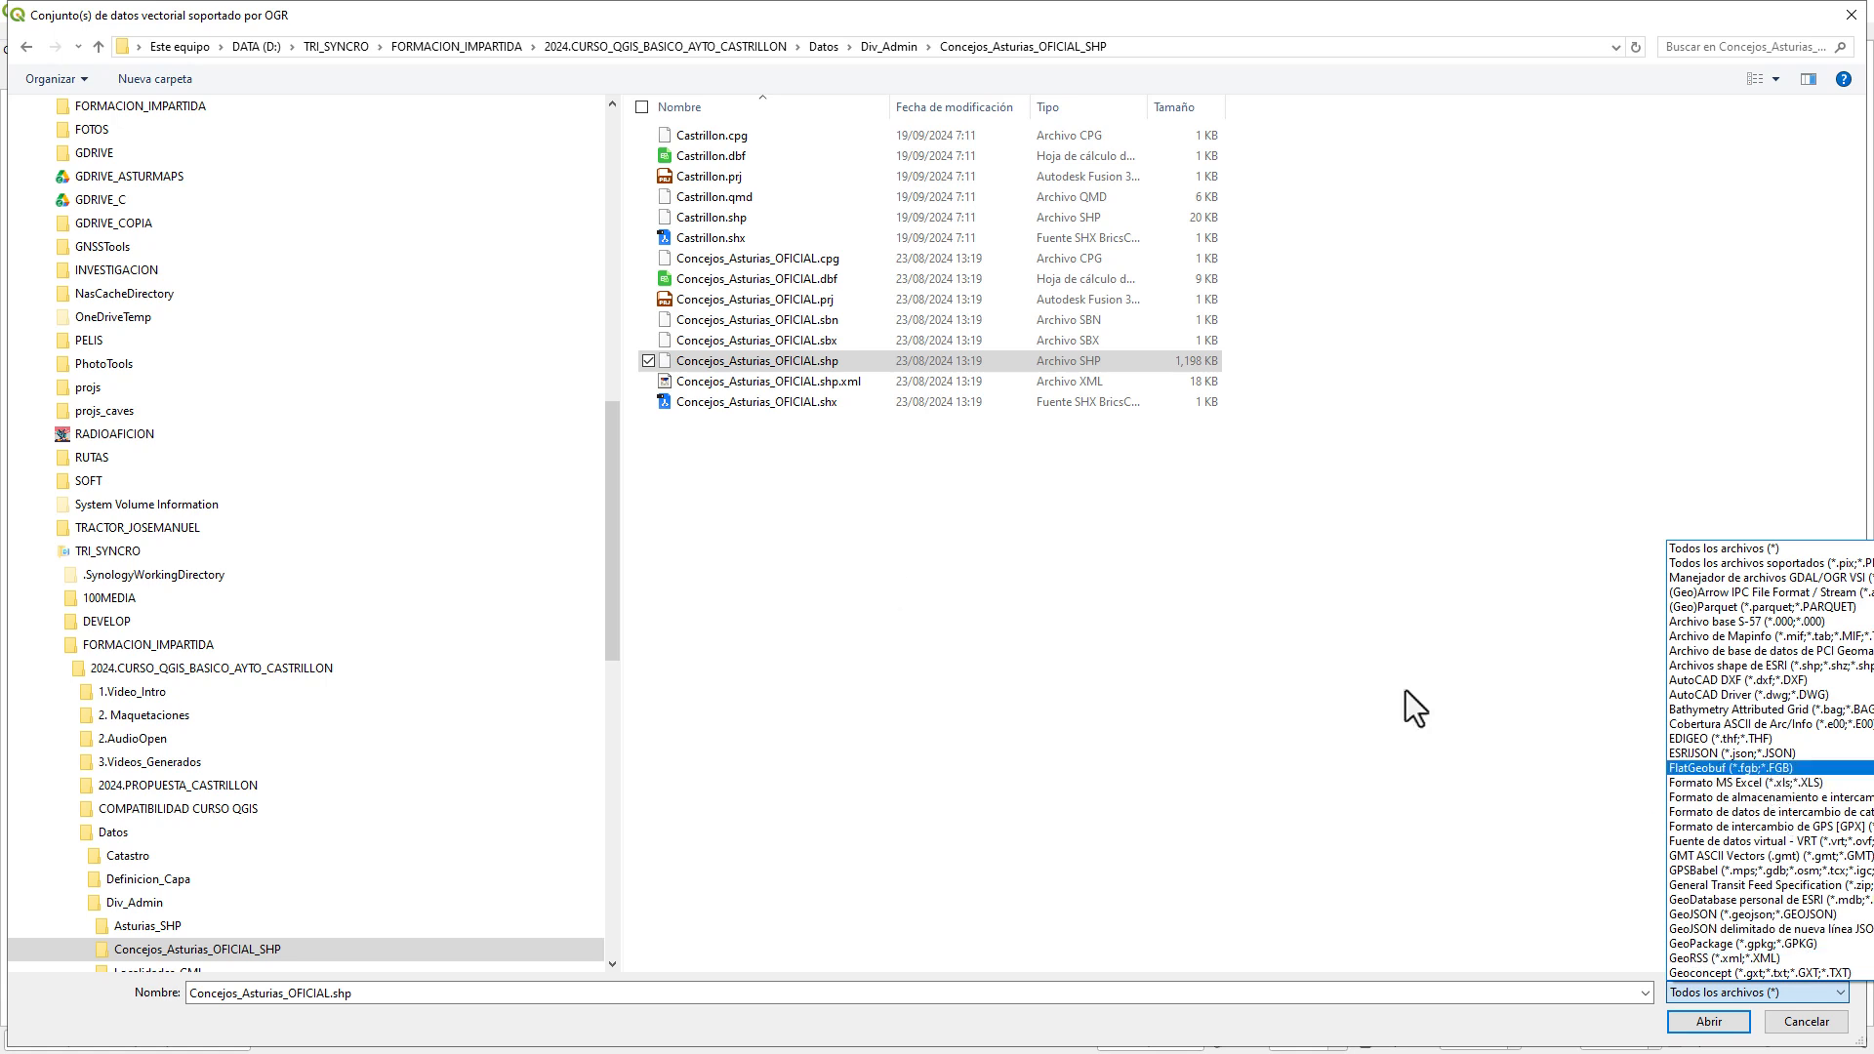
click(1639, 1029)
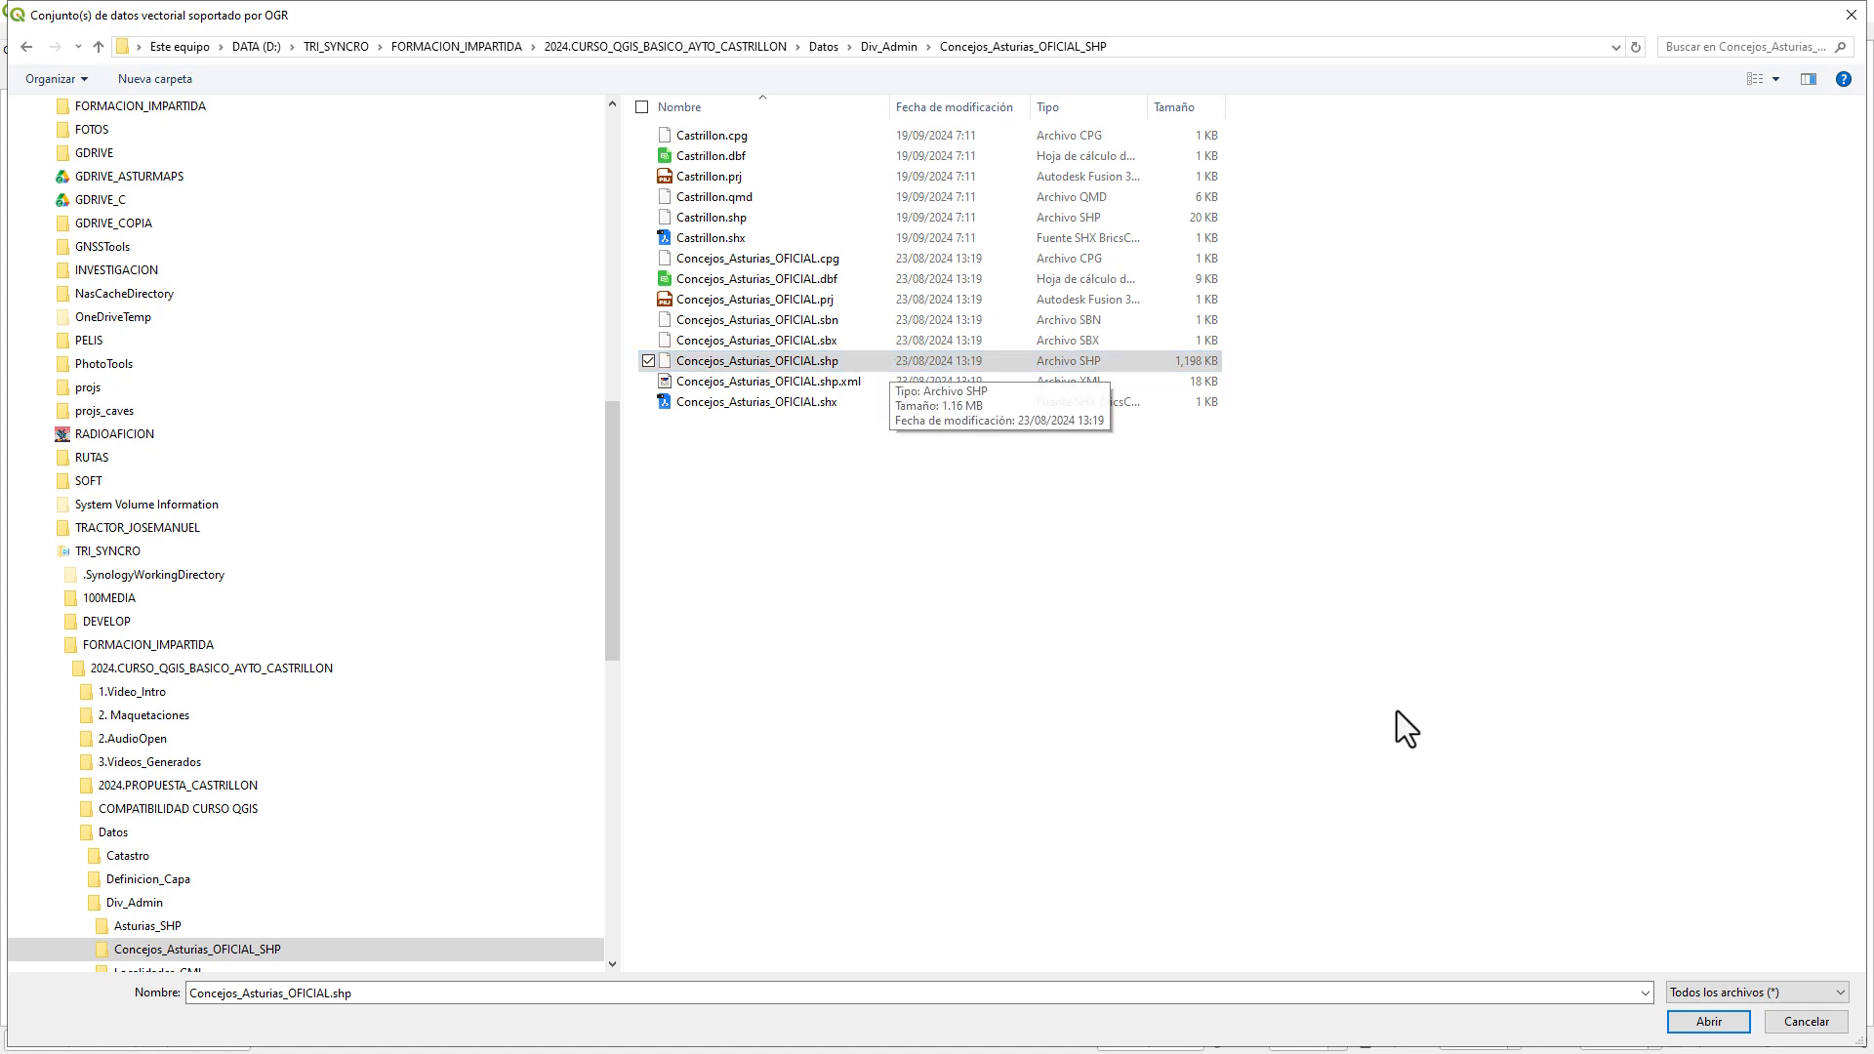
click(1769, 988)
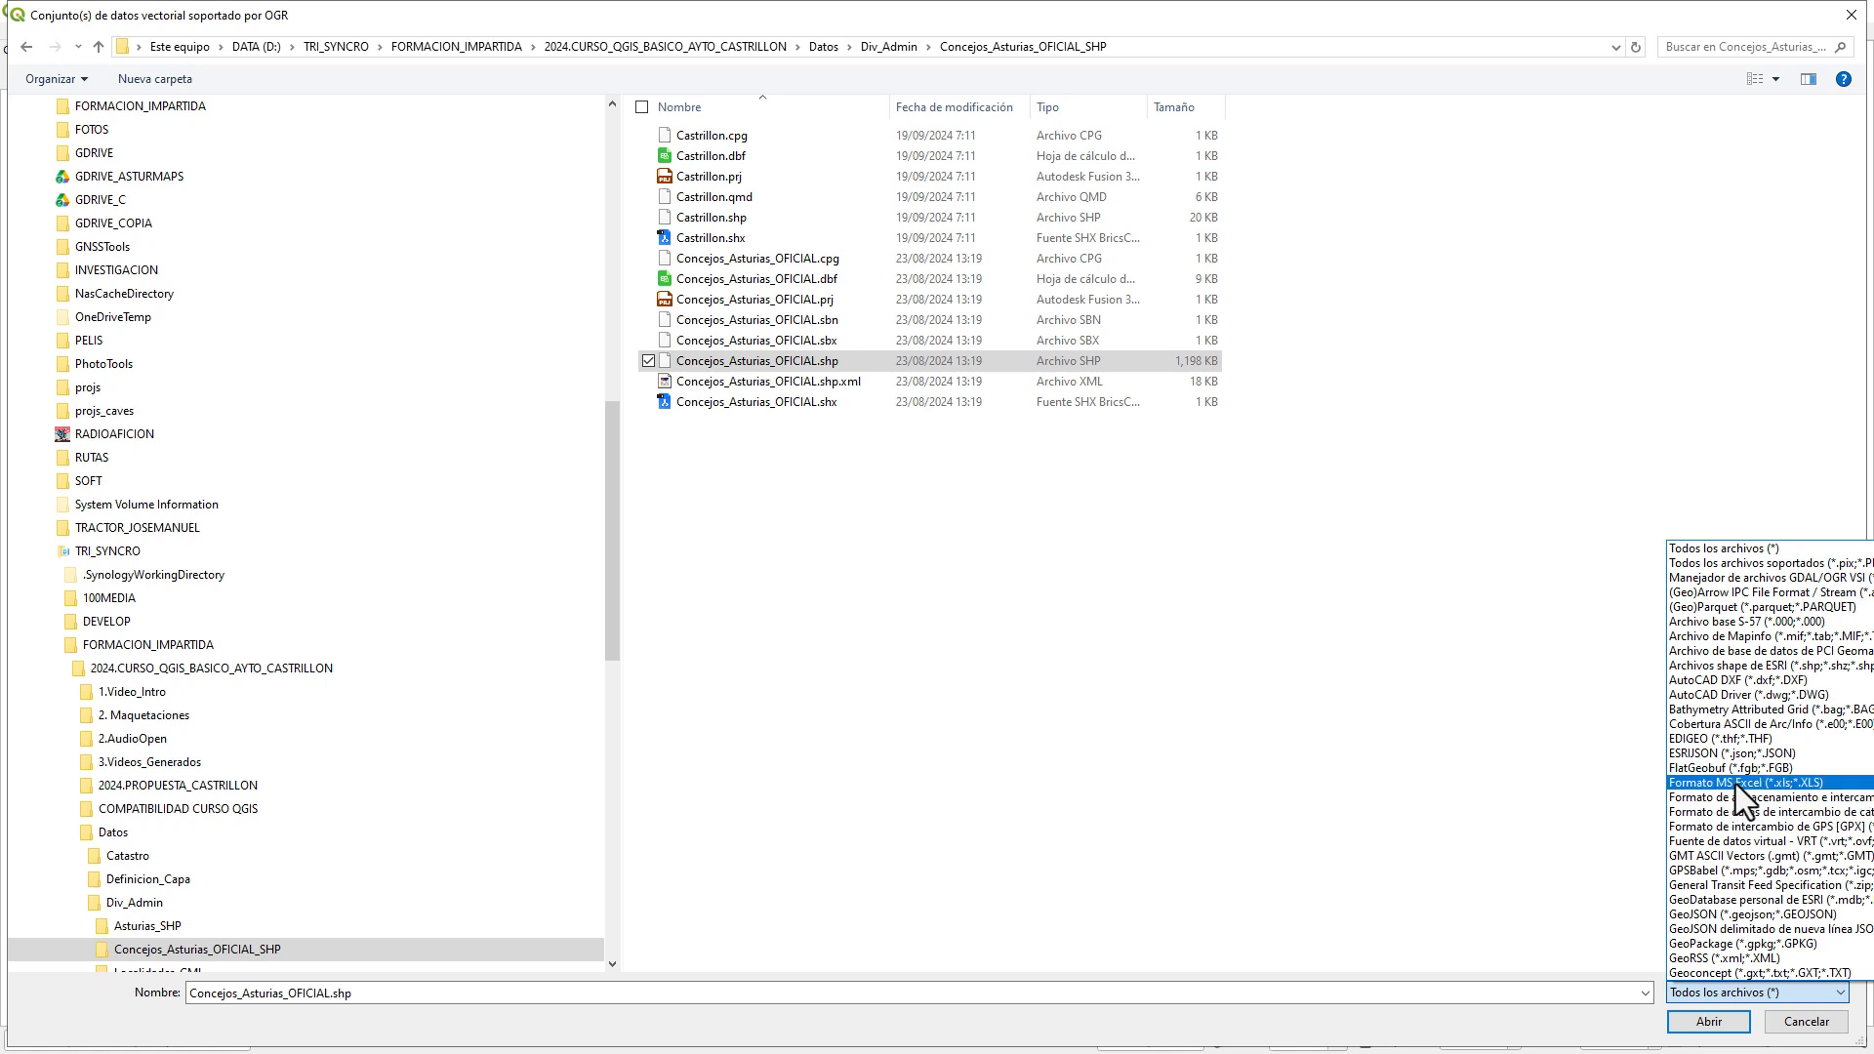
click(1771, 667)
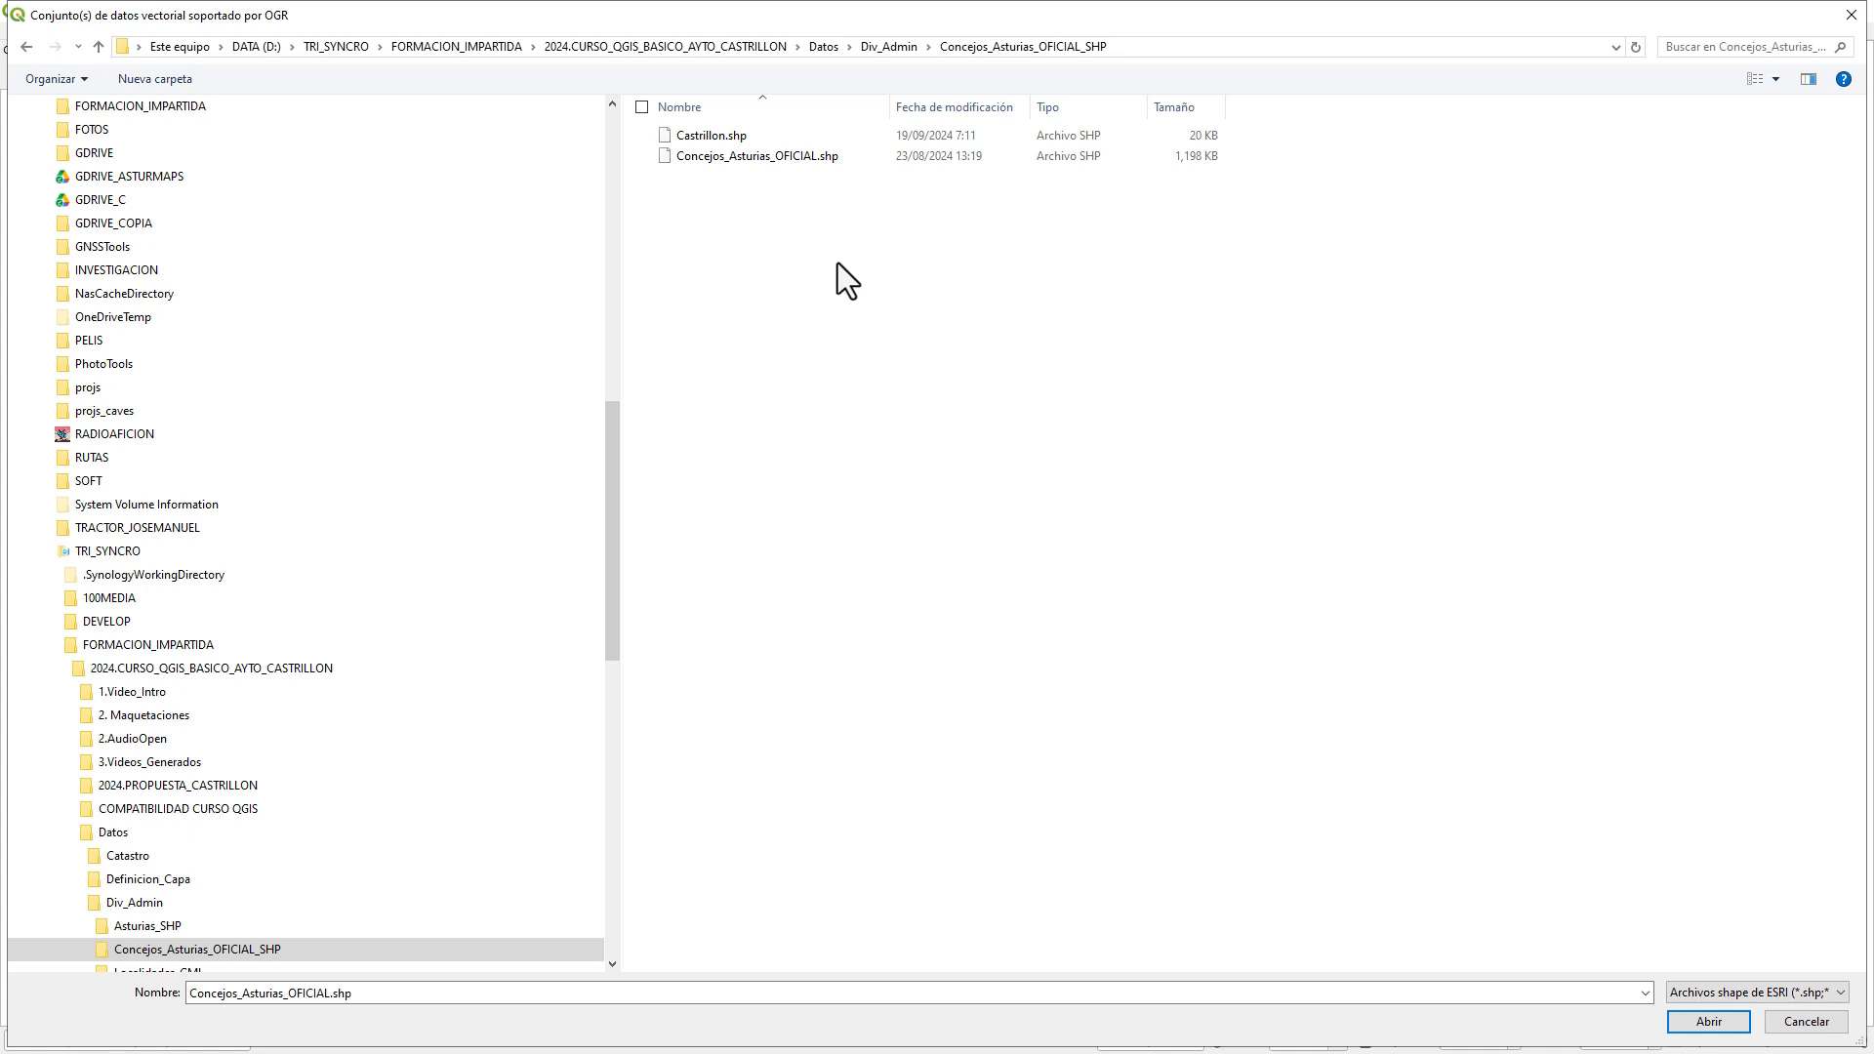
- Add only Concejos_Asturias_OFICIAL.shp to the project as a vector layer and close the data source manager
click(714, 162)
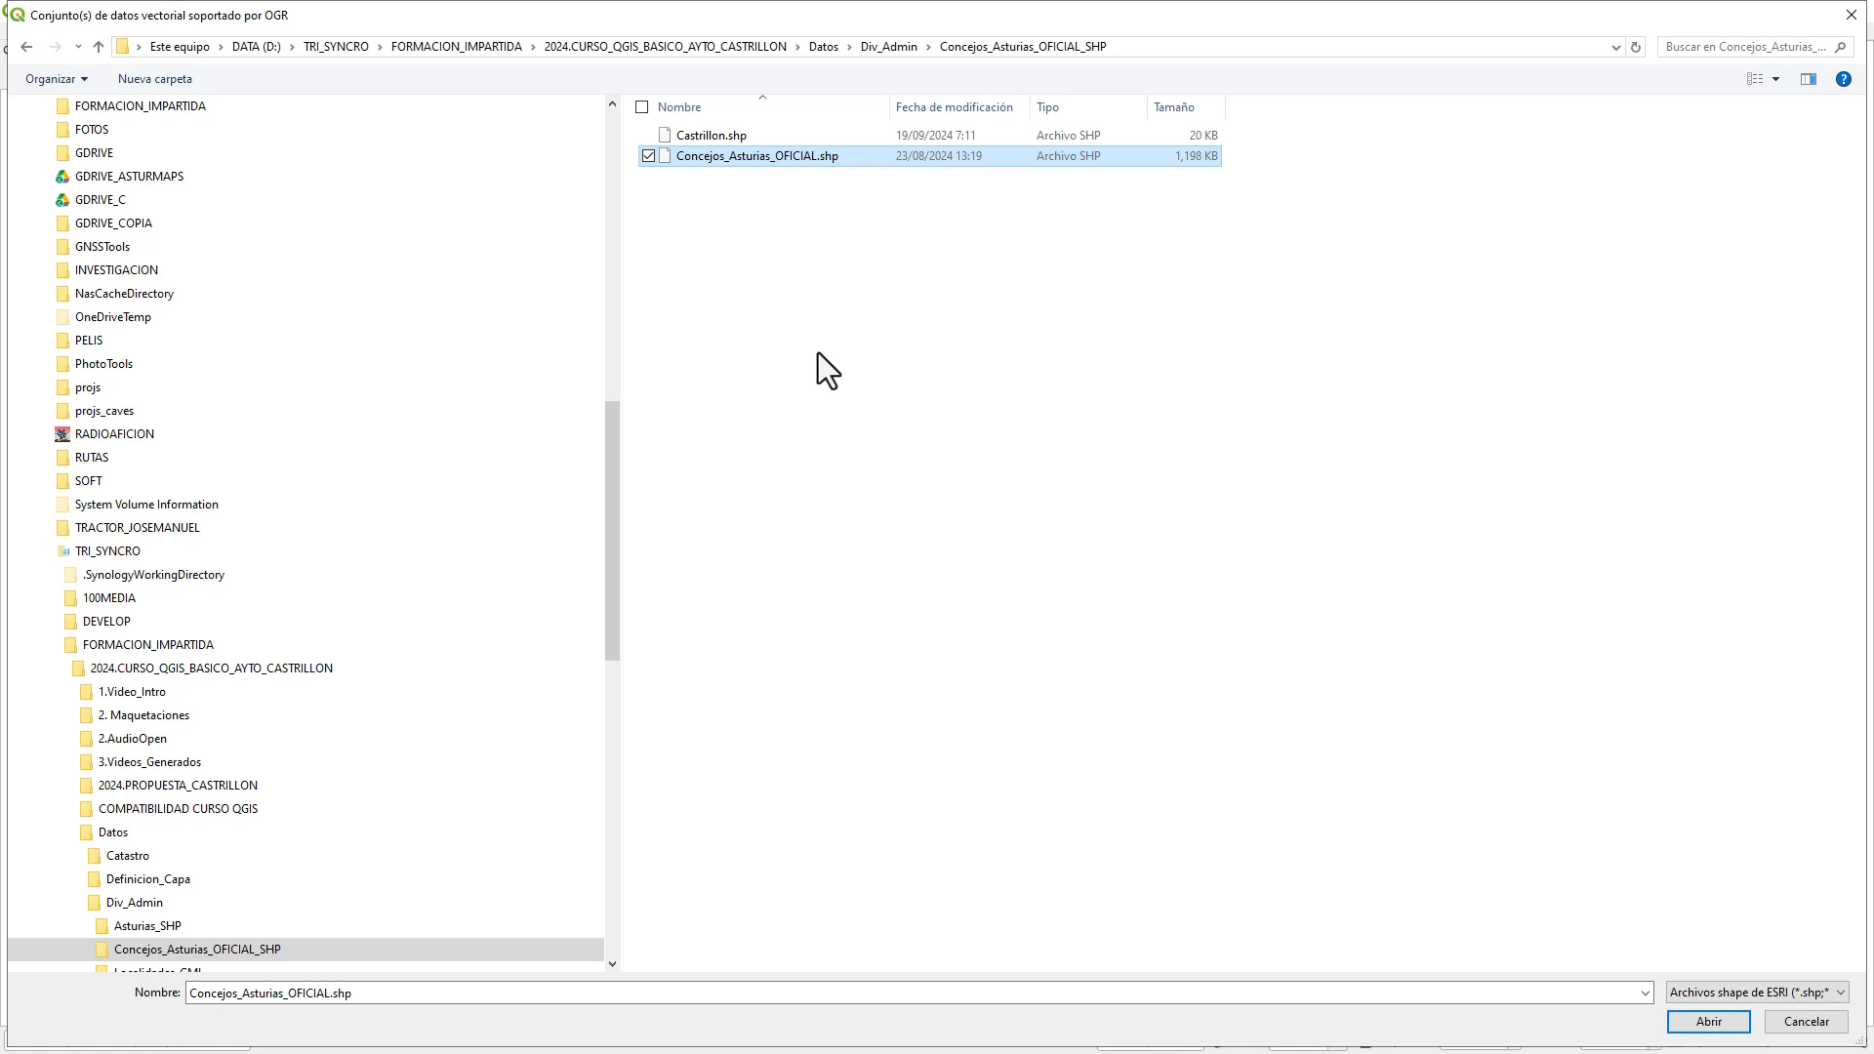
ctrl+click(736, 142)
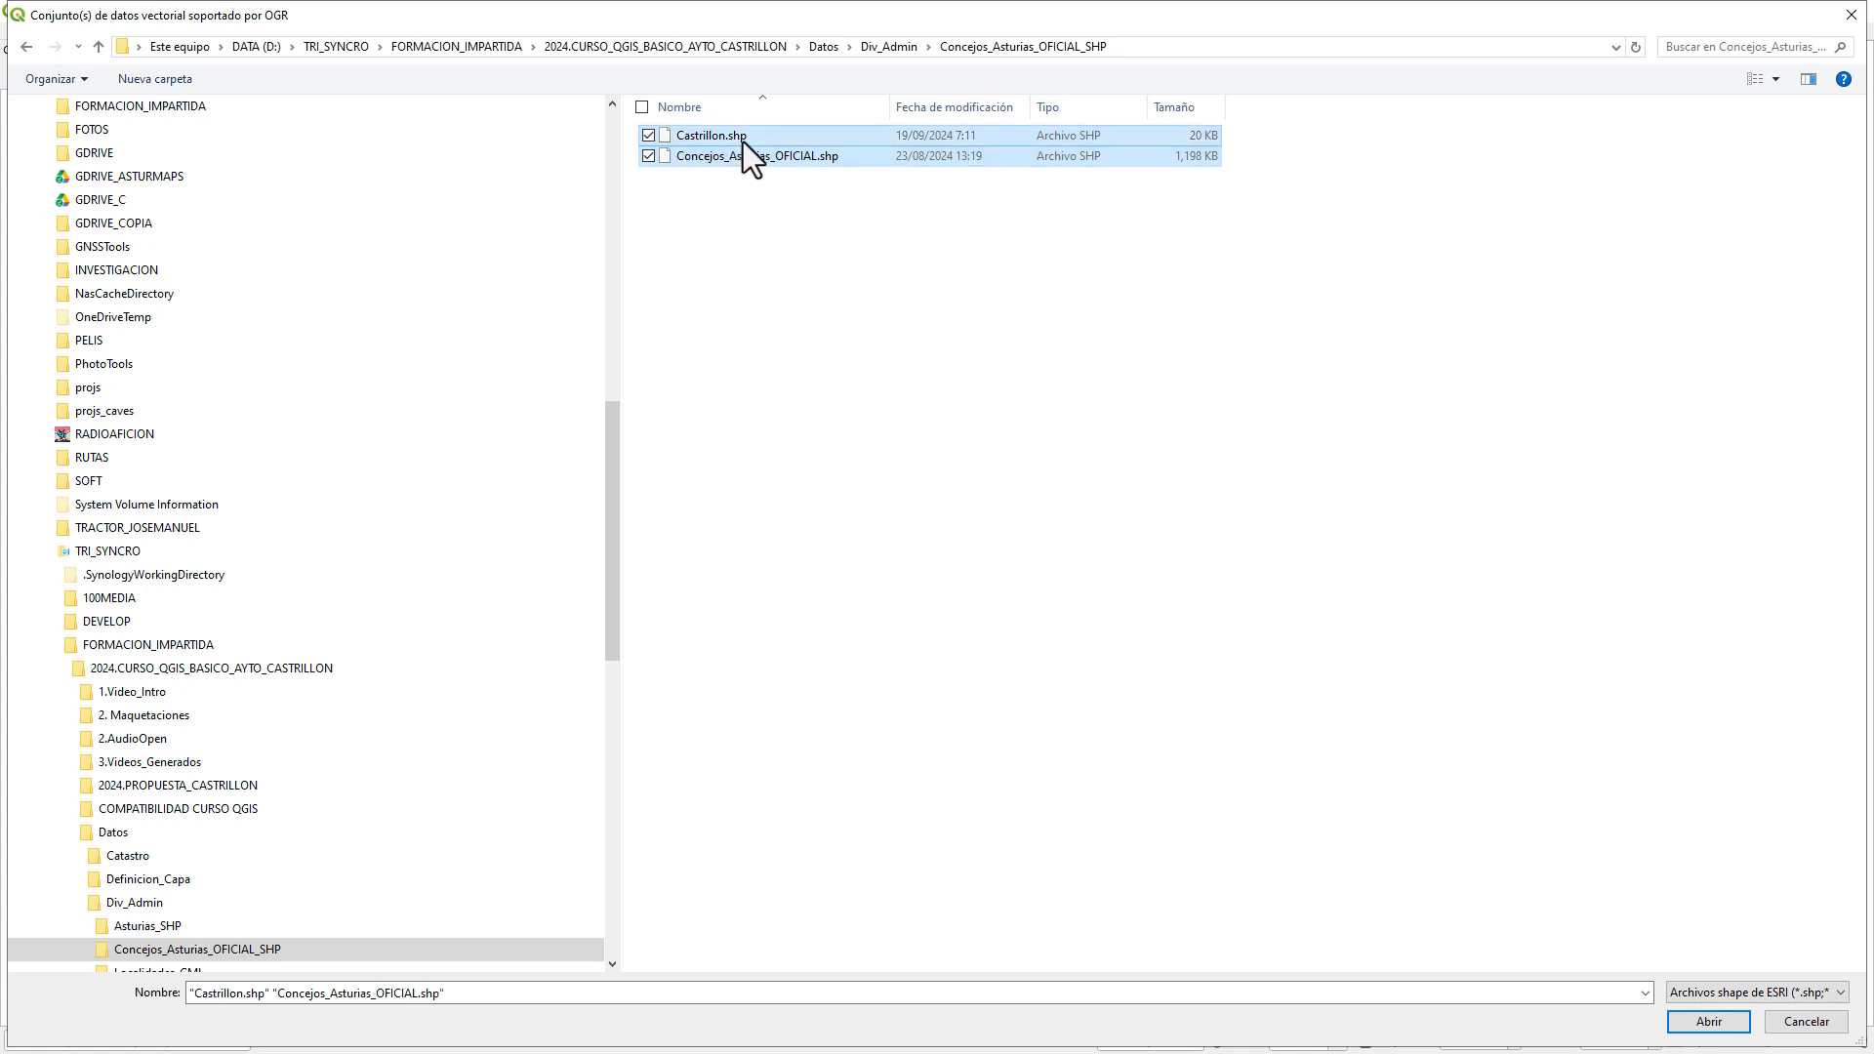
ctrl+click(742, 142)
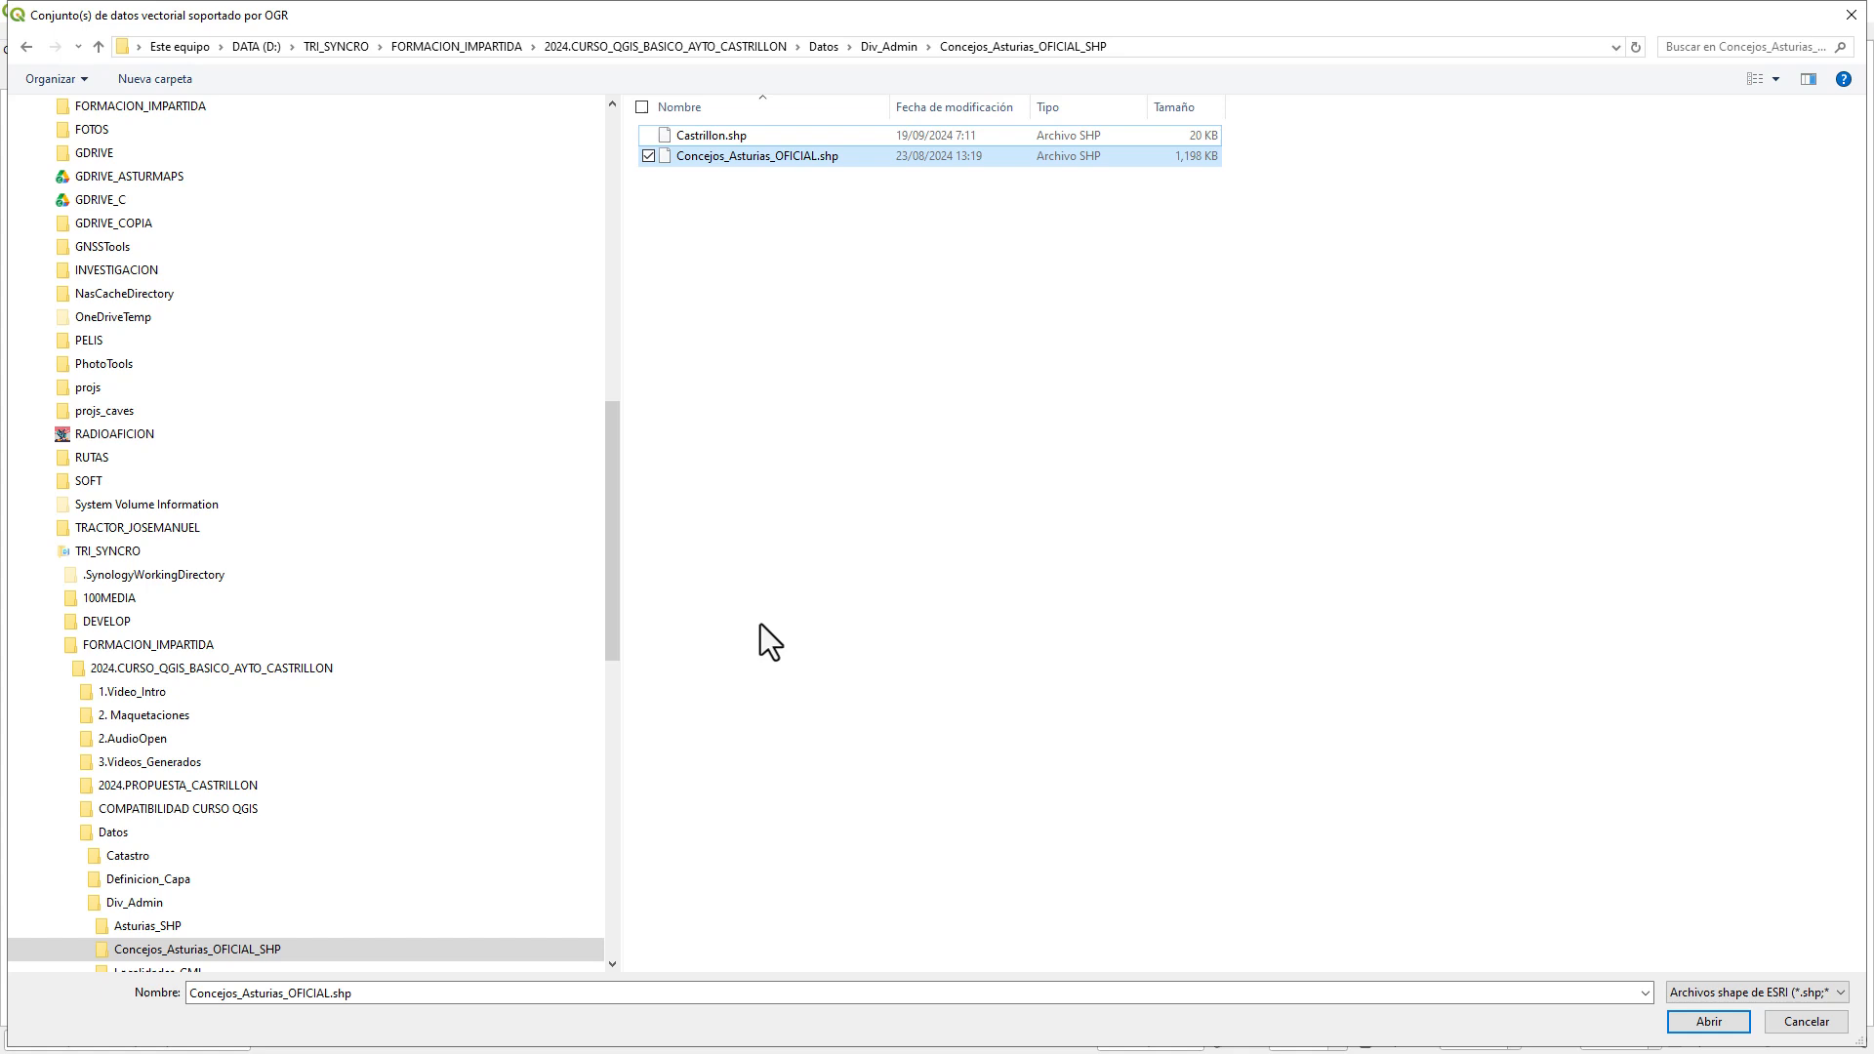
click(1730, 1020)
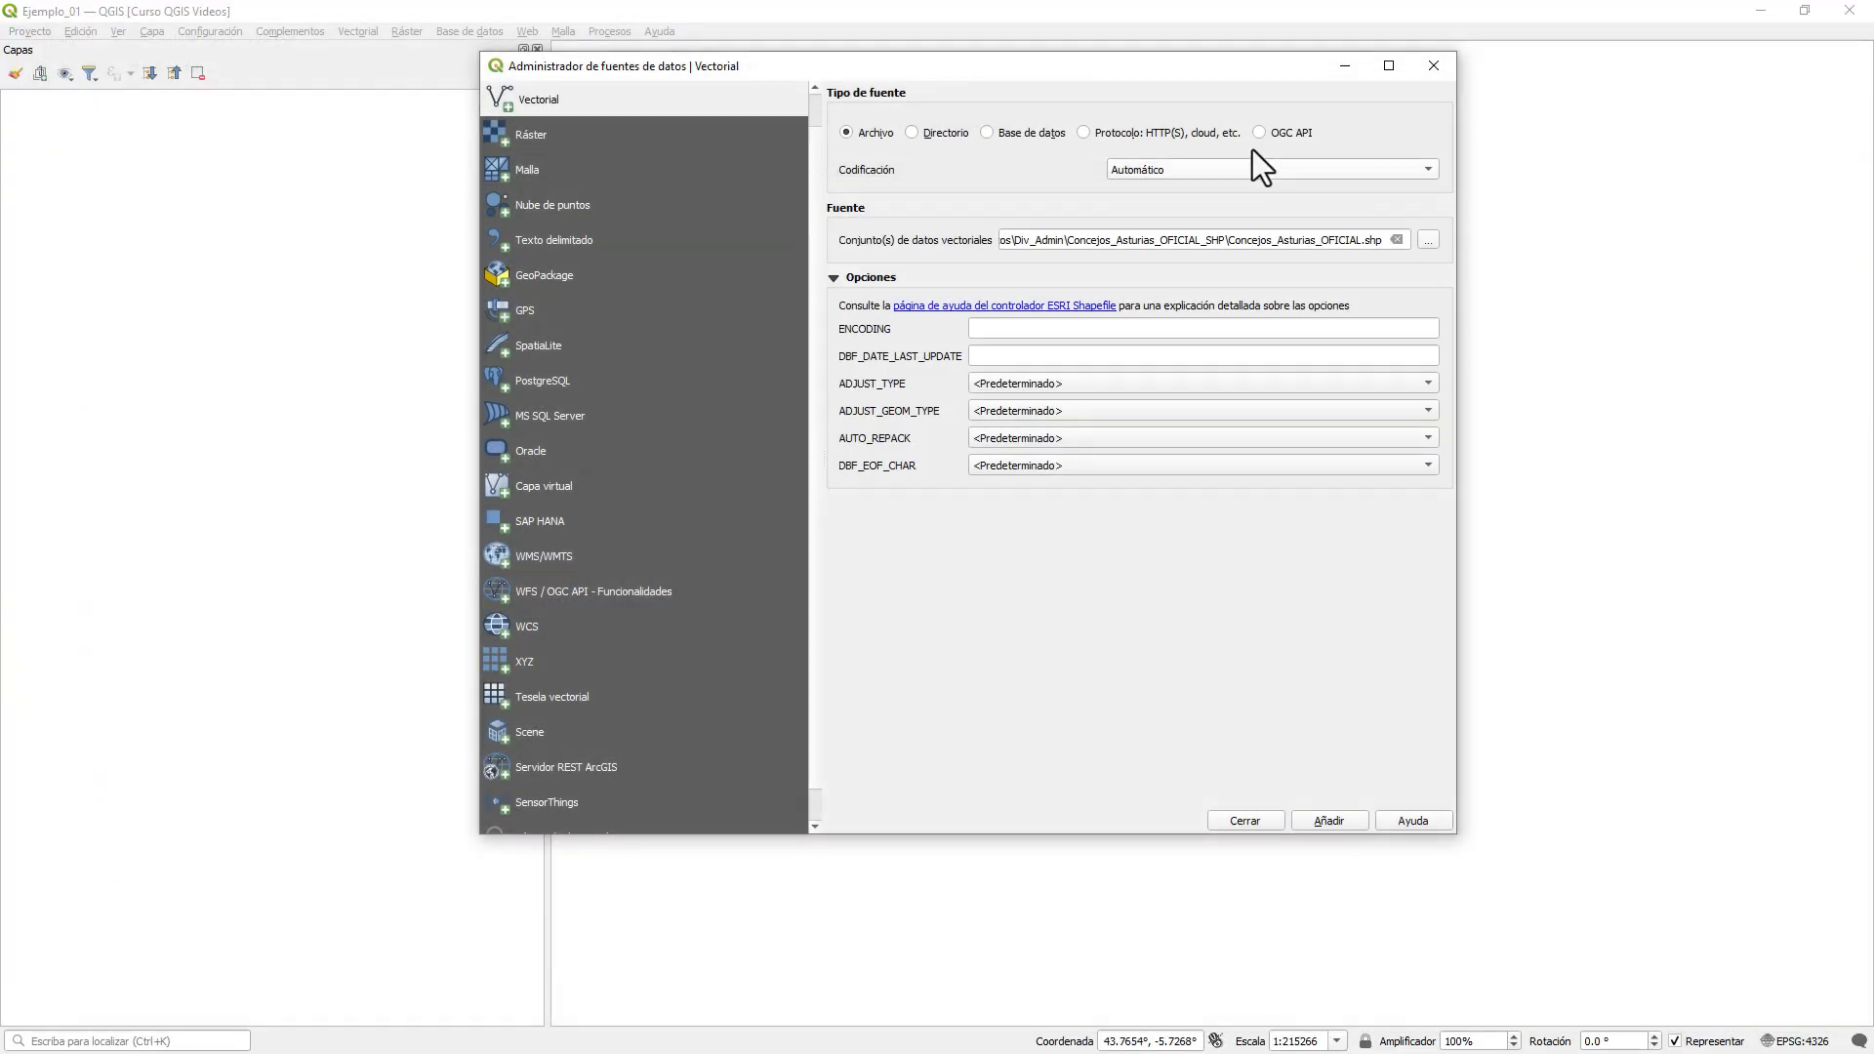
click(1328, 820)
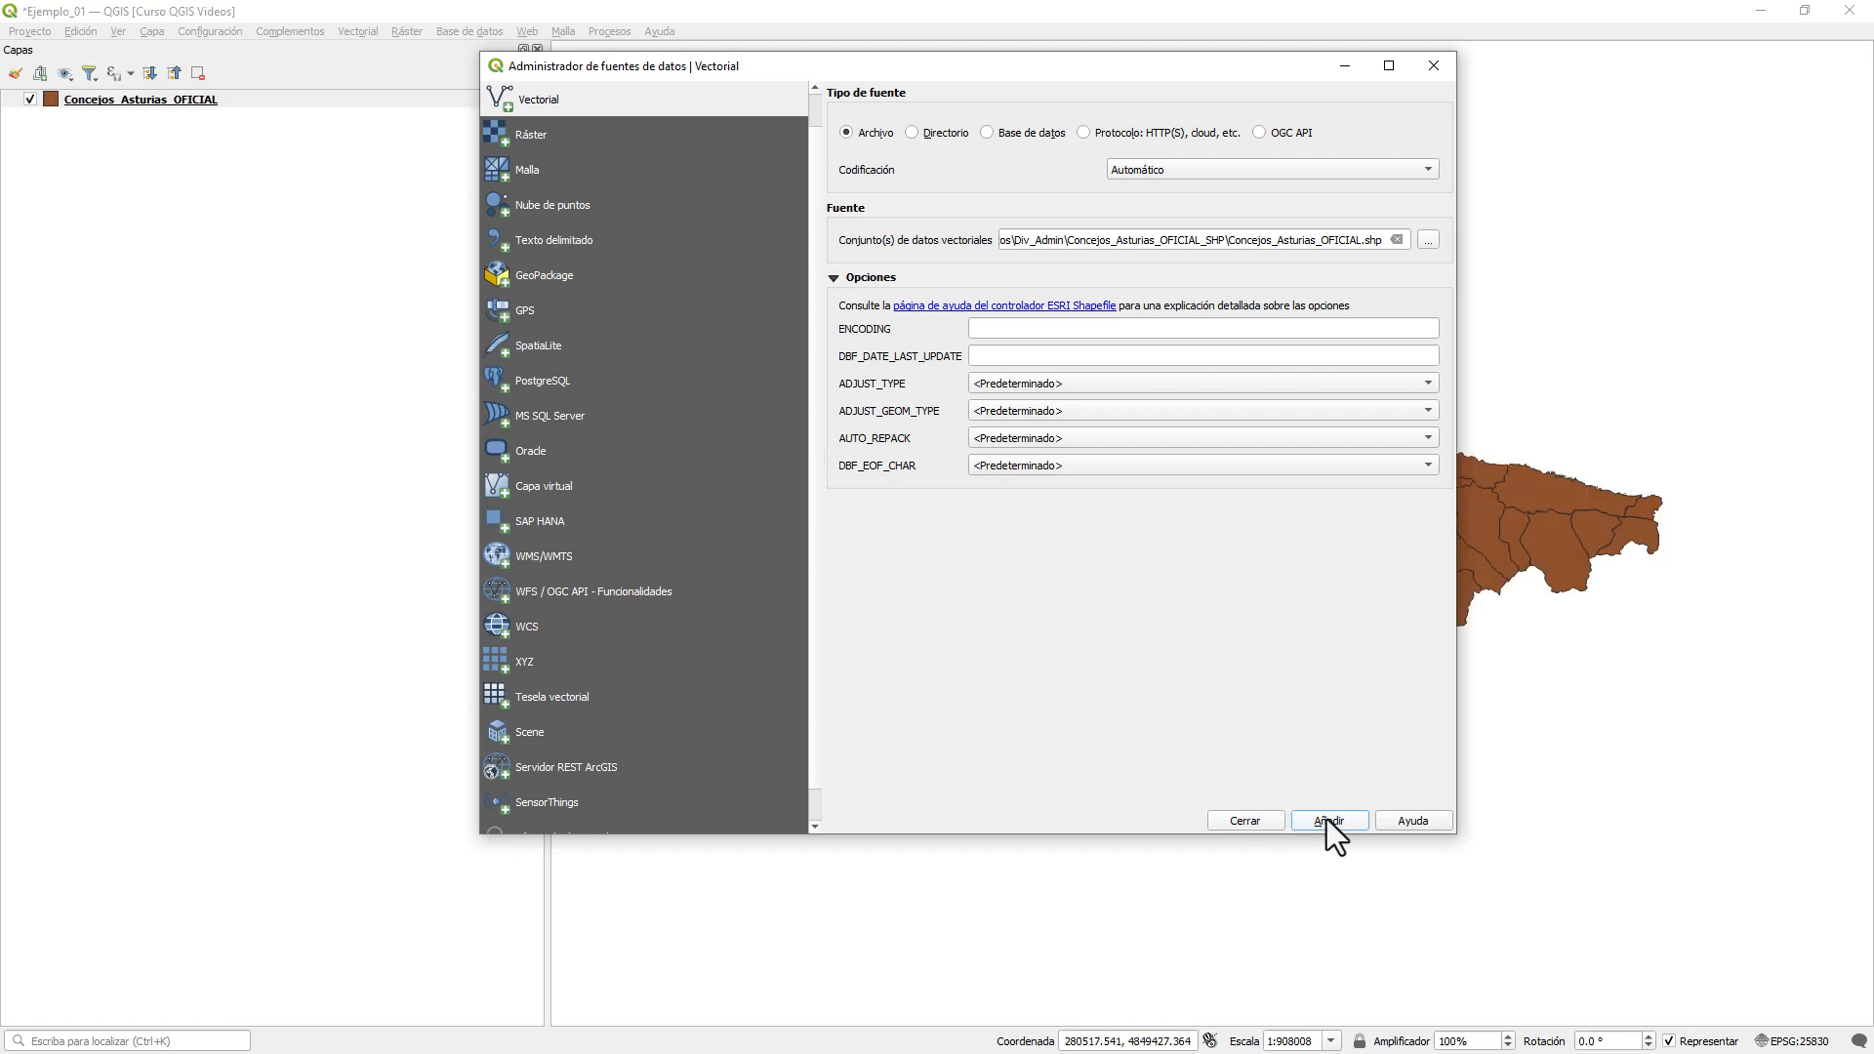
click(1433, 66)
drag(891, 770, 827, 881)
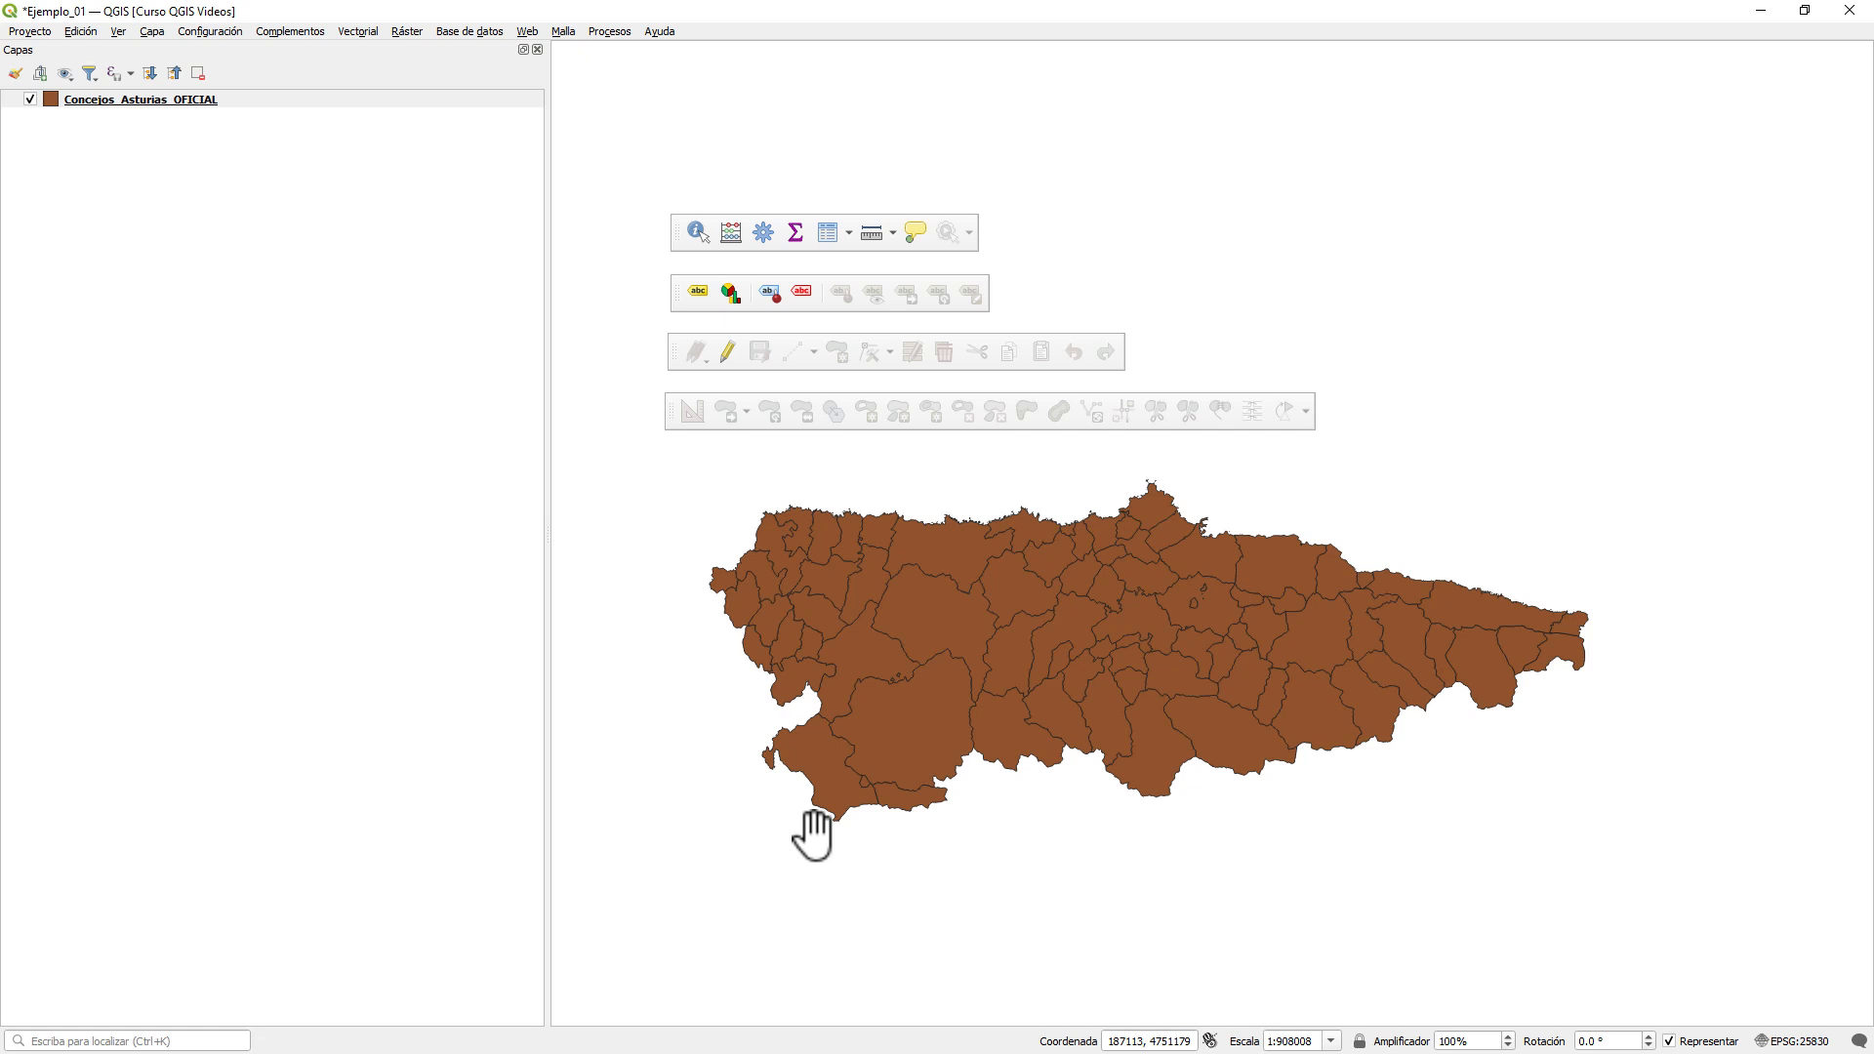
- Switch to File Explorer and open the folder Datos\Div_Admin\Concejos_Asturias_OFICIAL_SHP
key(alt+Tab)
key(alt+Tab)
key(alt+Tab)
key(alt+Tab)
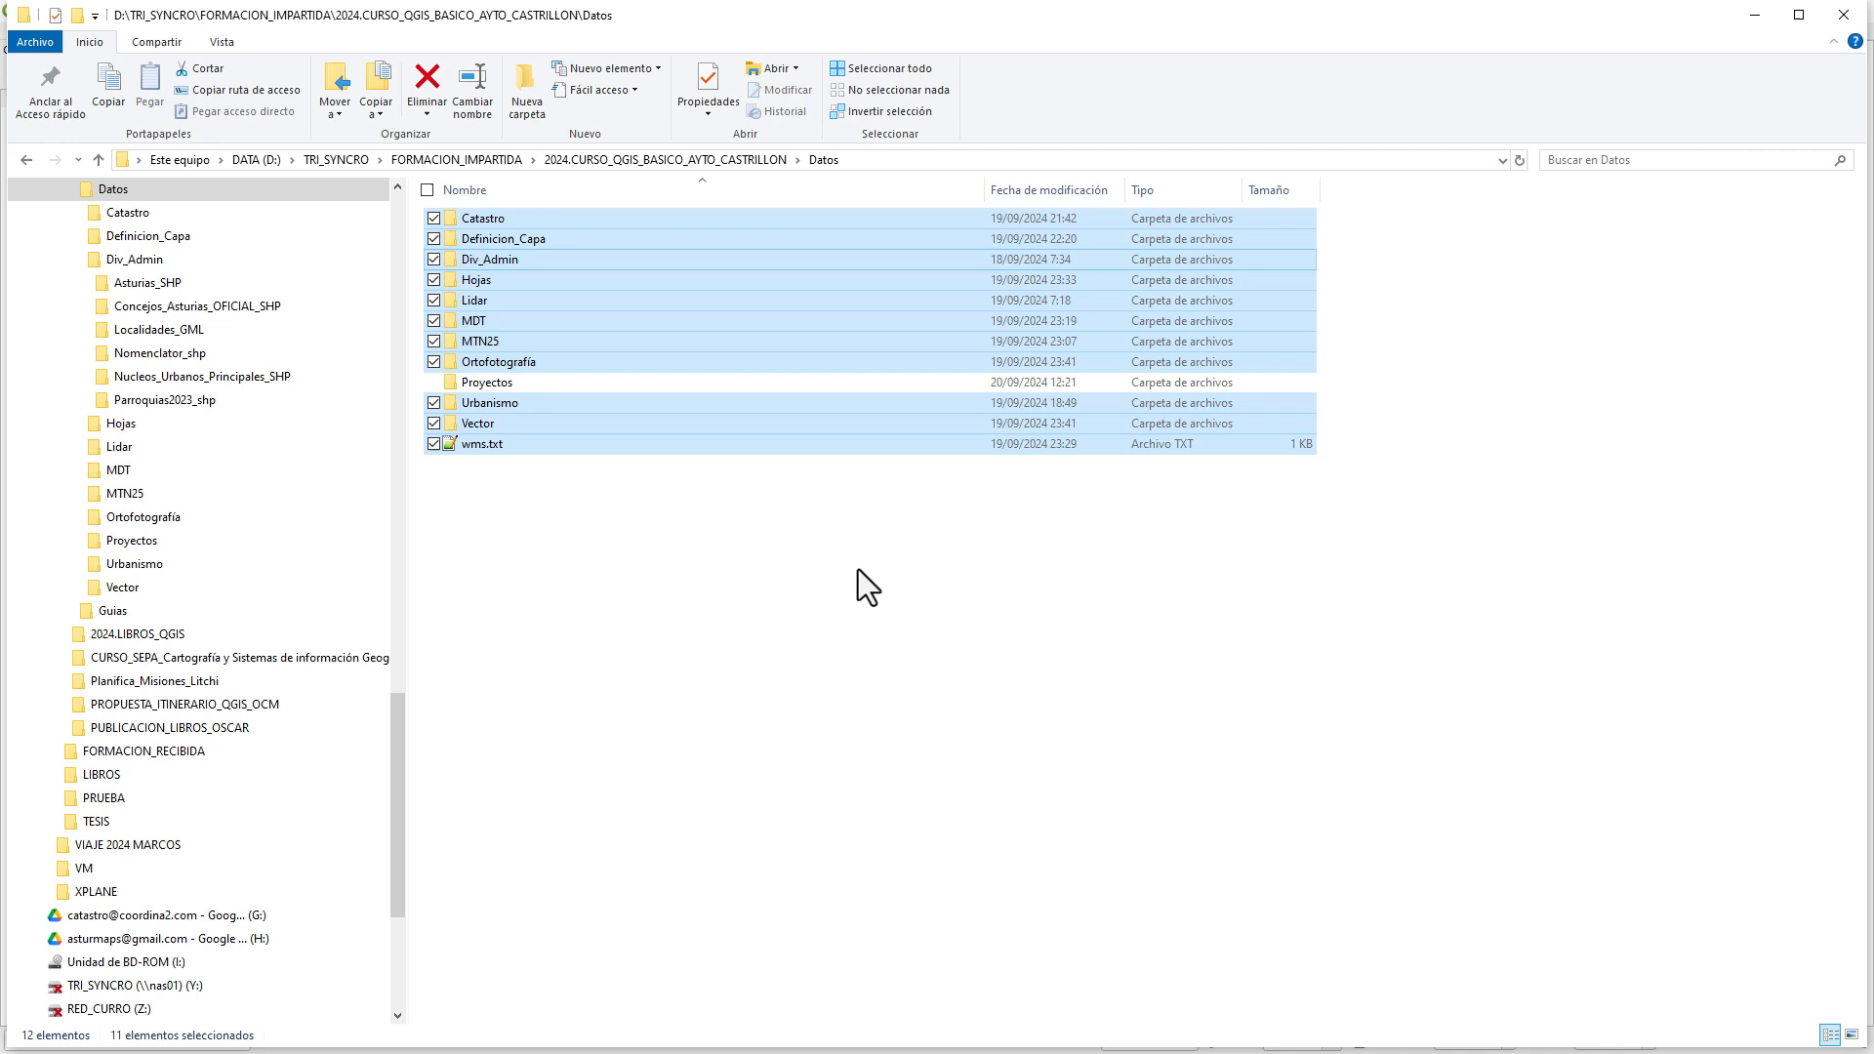
click(859, 572)
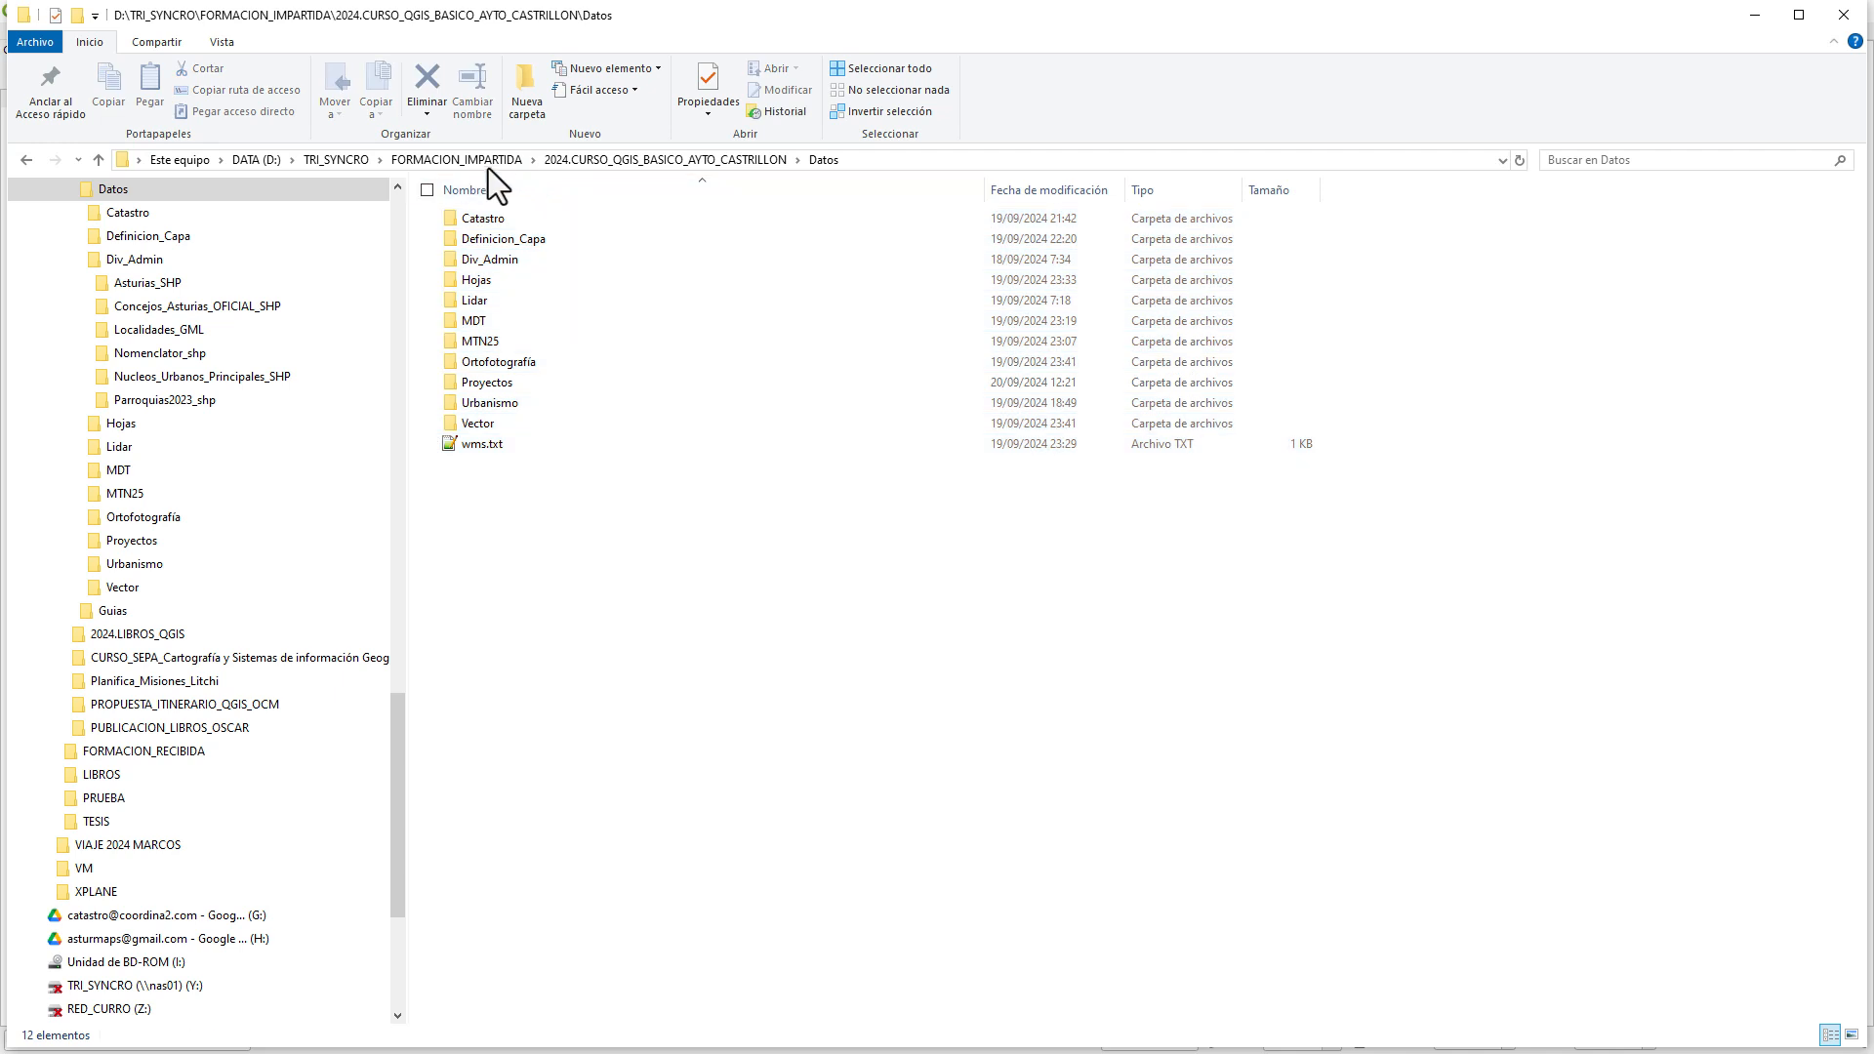
double_click(506, 261)
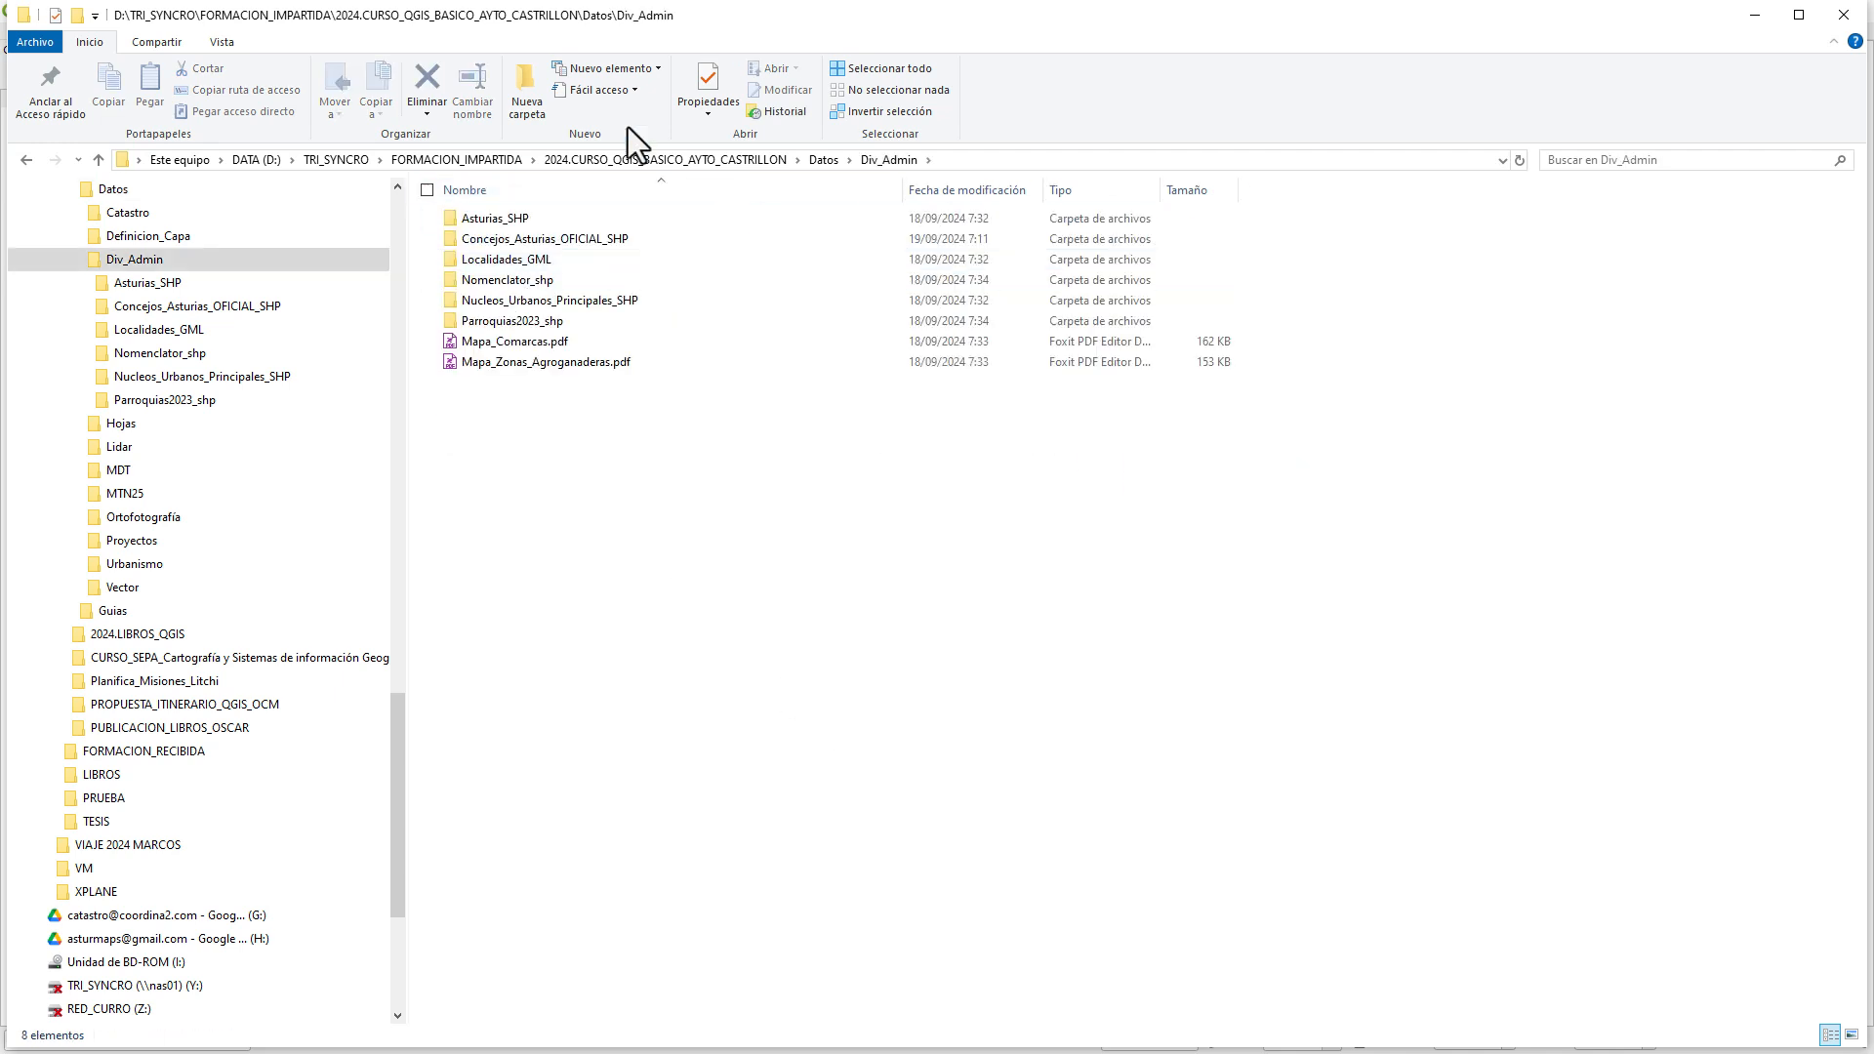
double_click(543, 242)
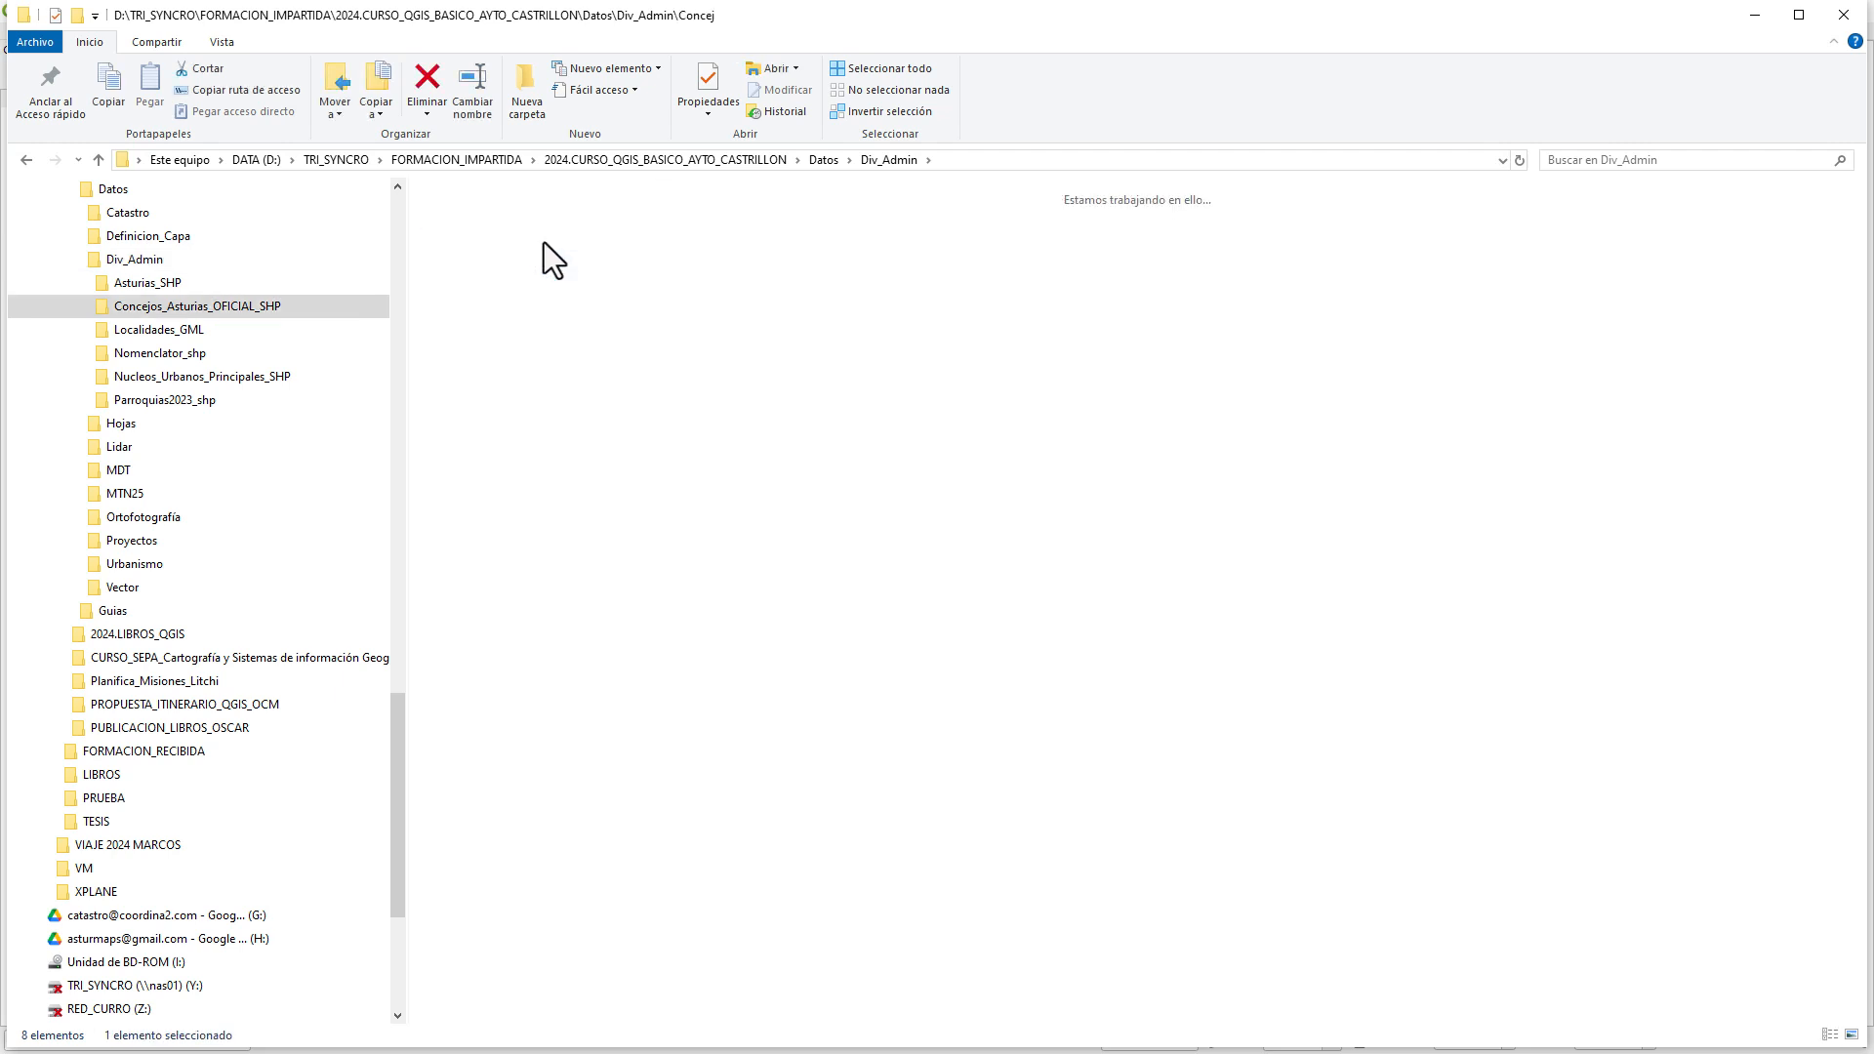
- Show the shapefile folder's contents in the Detalles view and widen the Nombre column
click(219, 42)
click(517, 90)
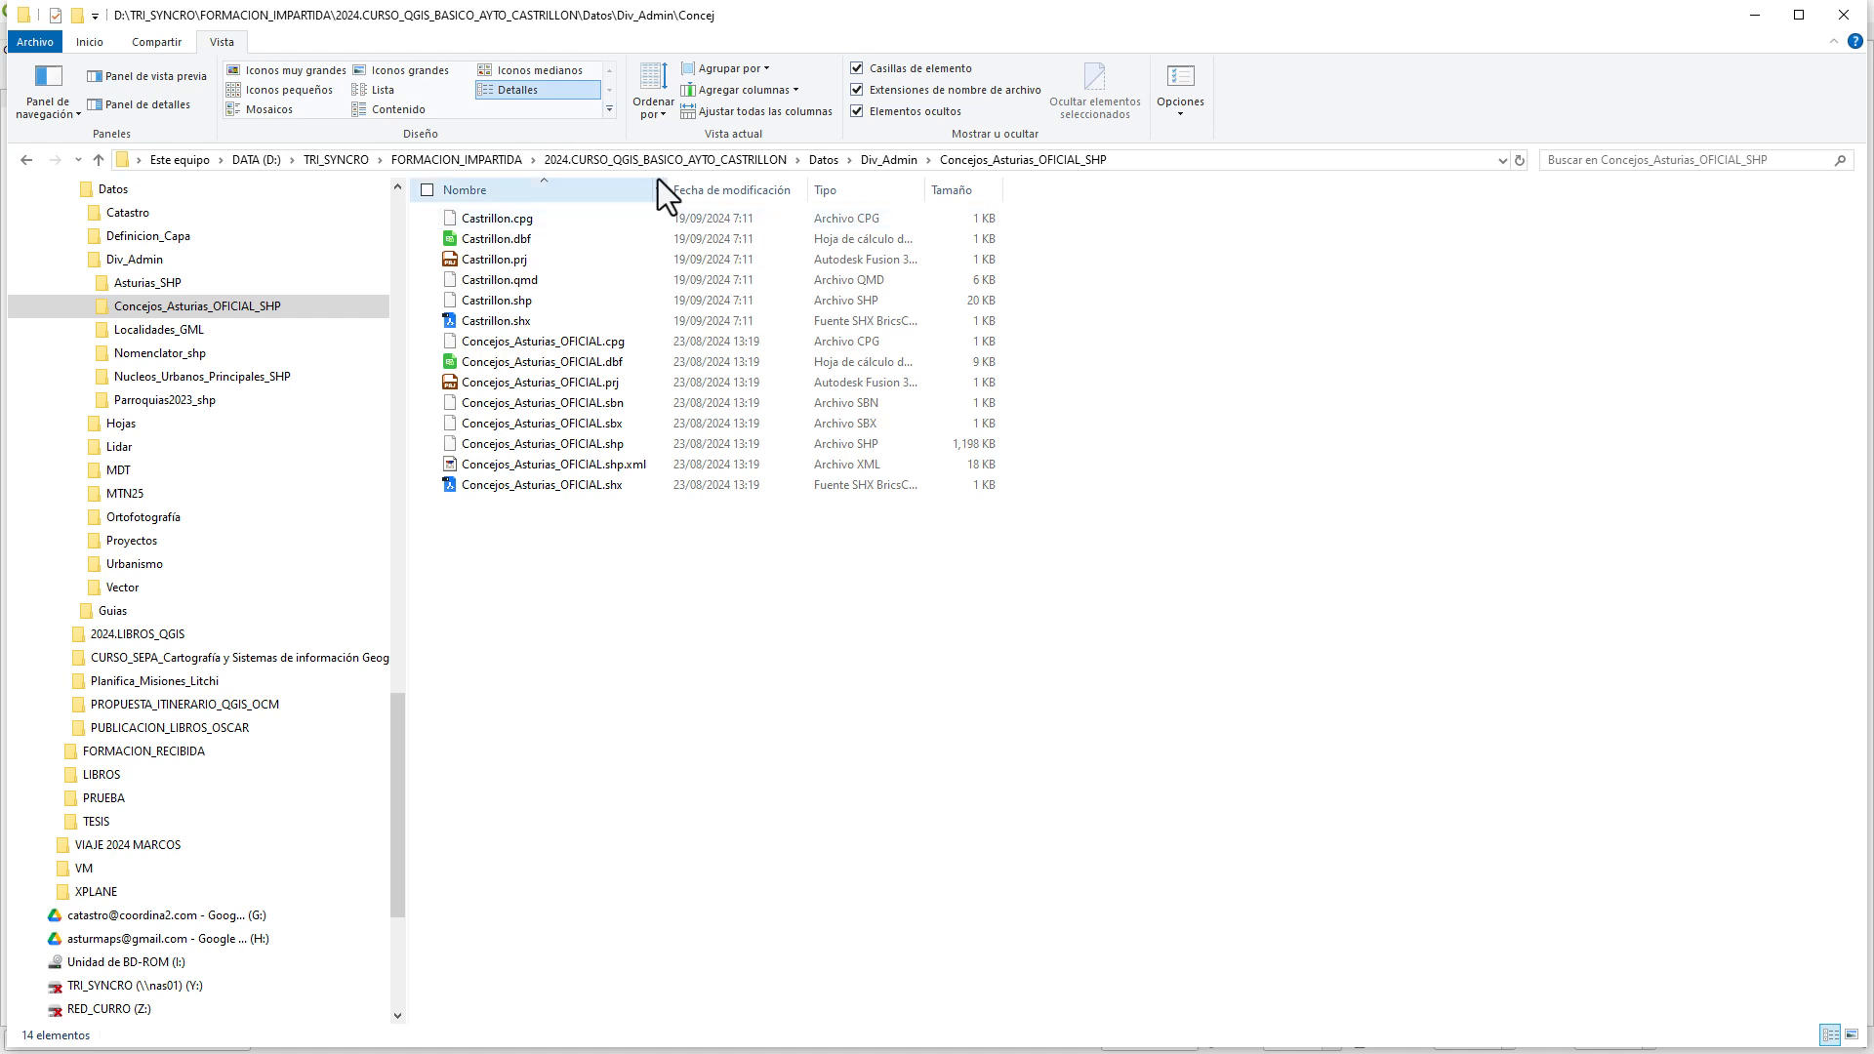
drag(661, 186, 843, 185)
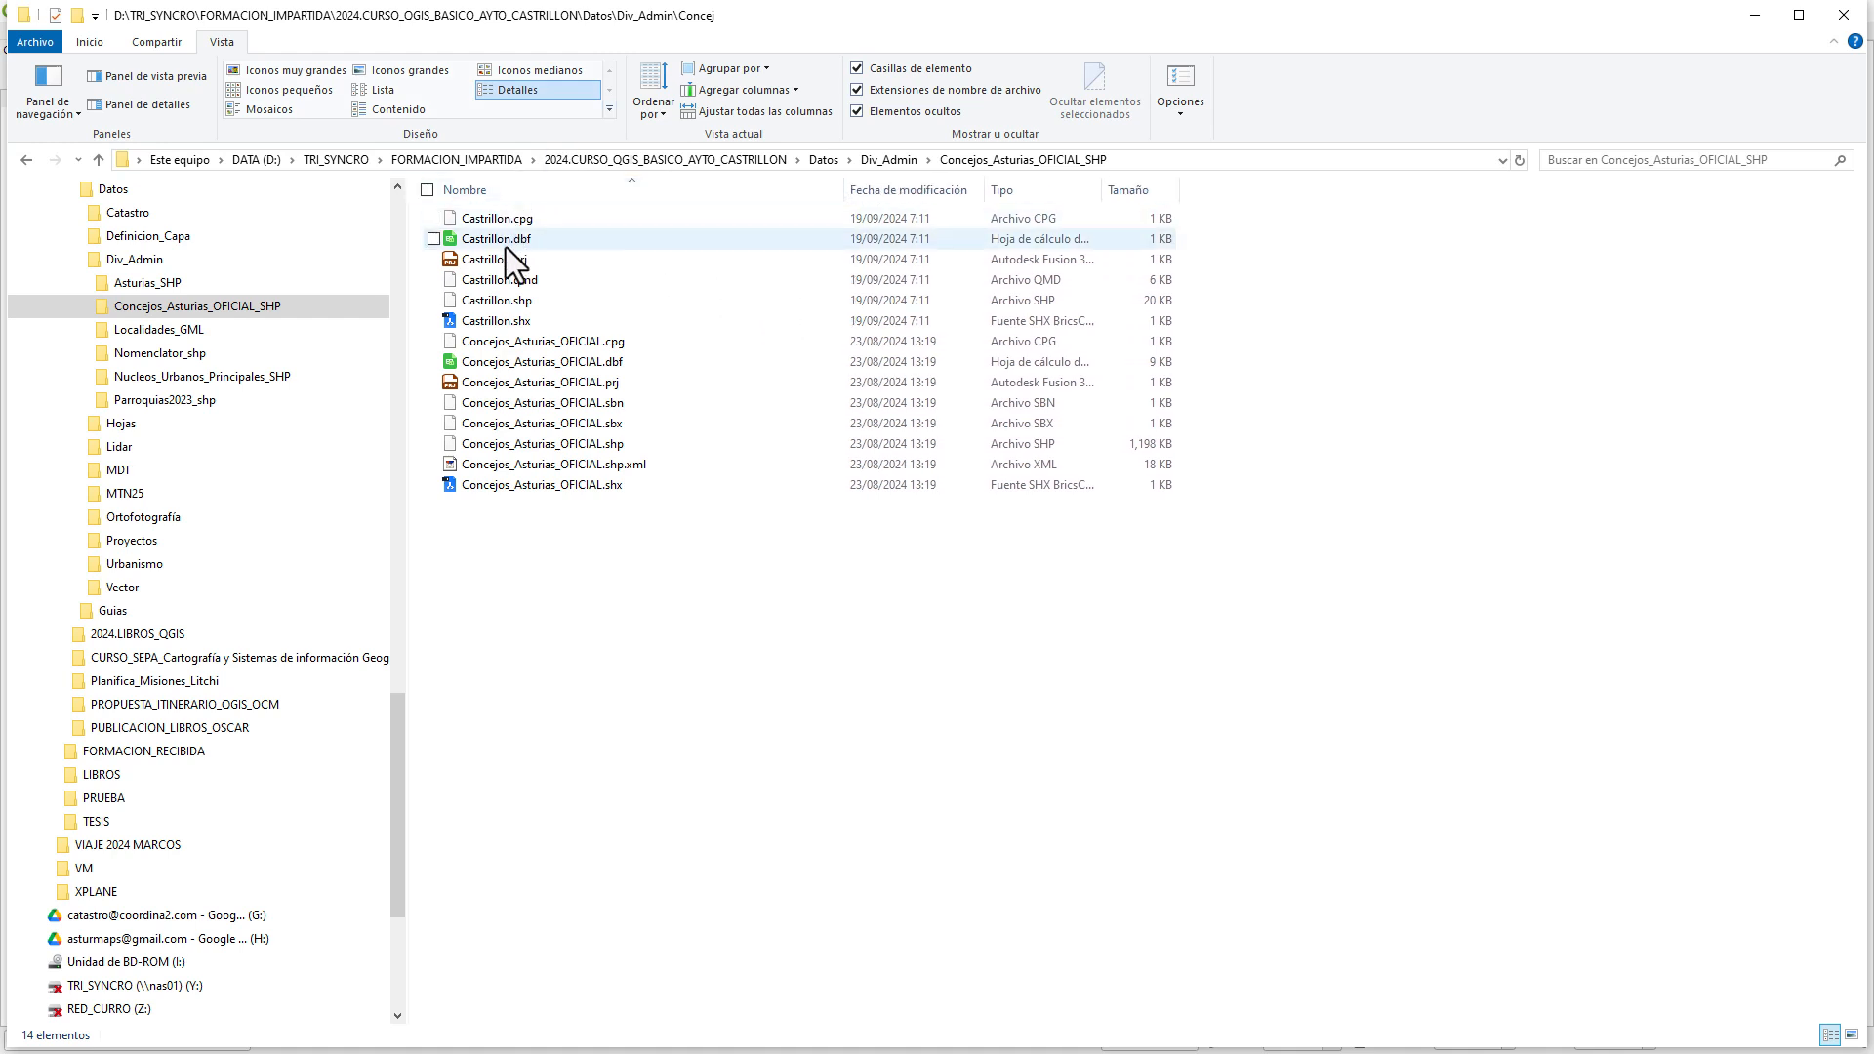
- Load Castrillon.shp into the QGIS project directly from the File Explorer window
click(516, 304)
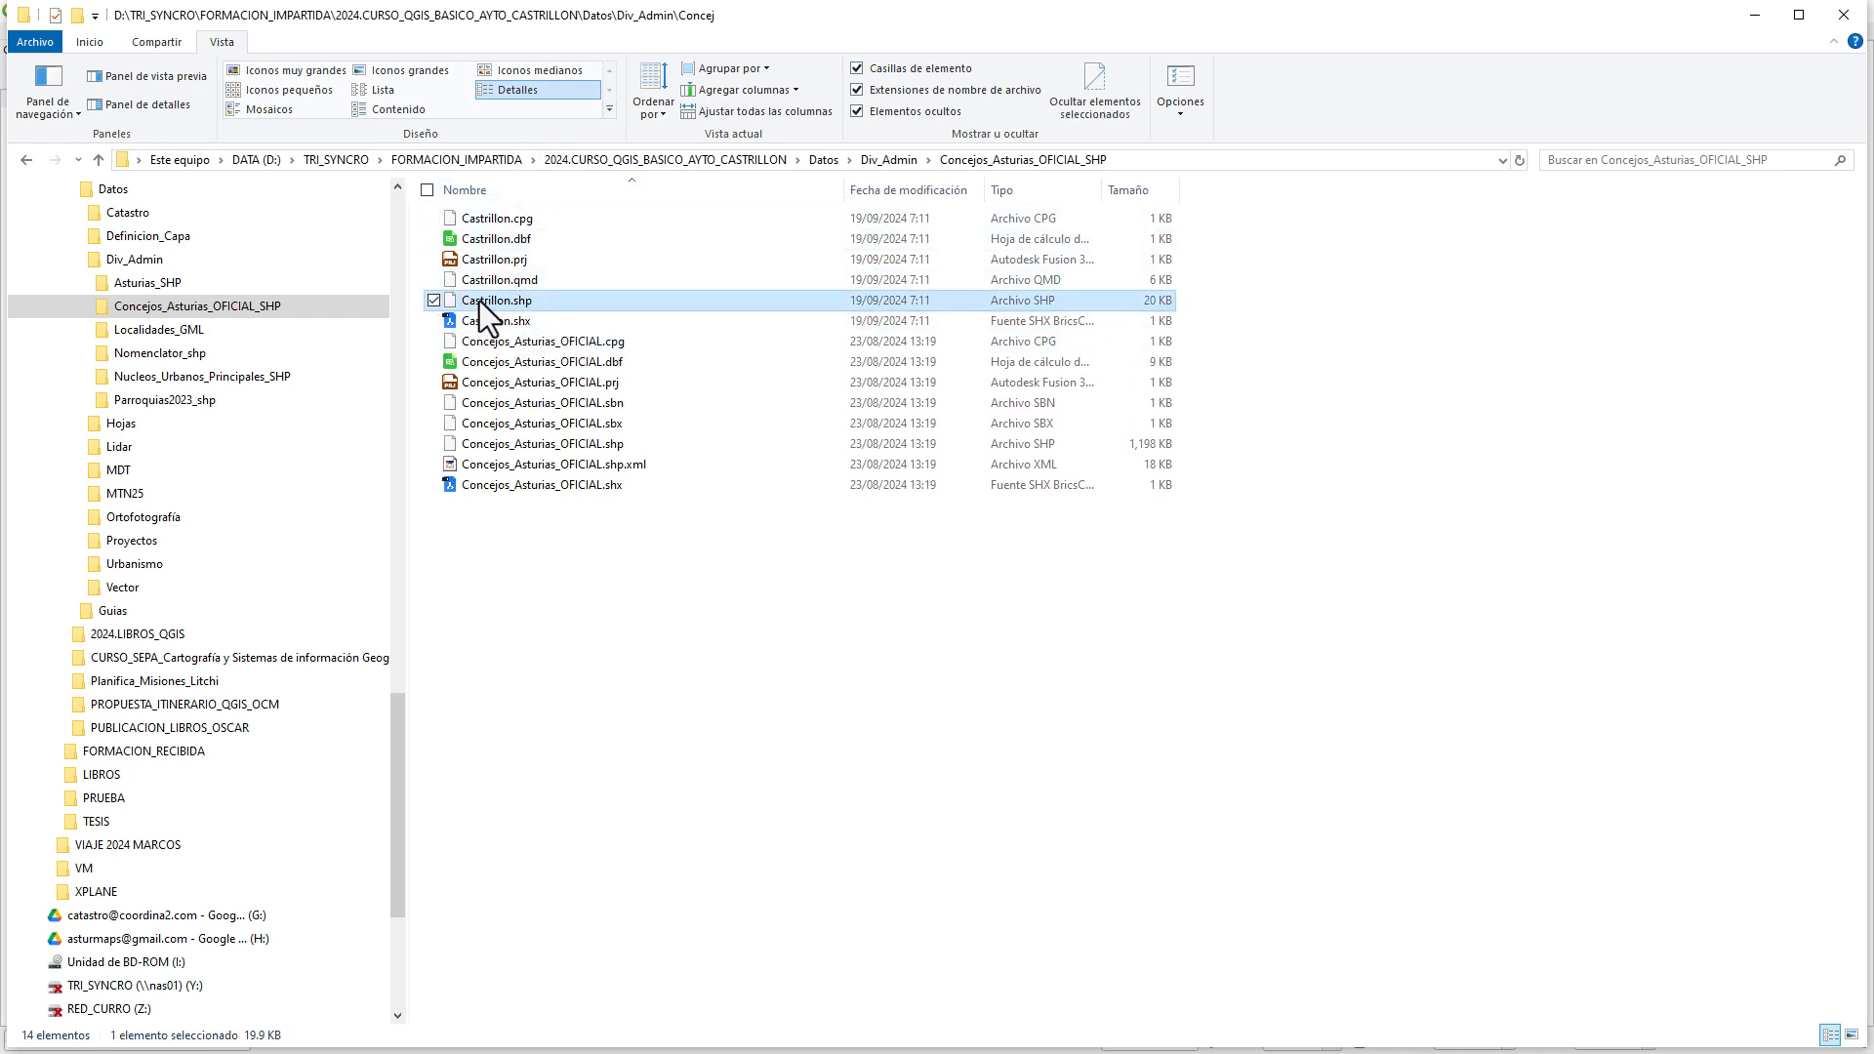
drag(478, 300, 306, 418)
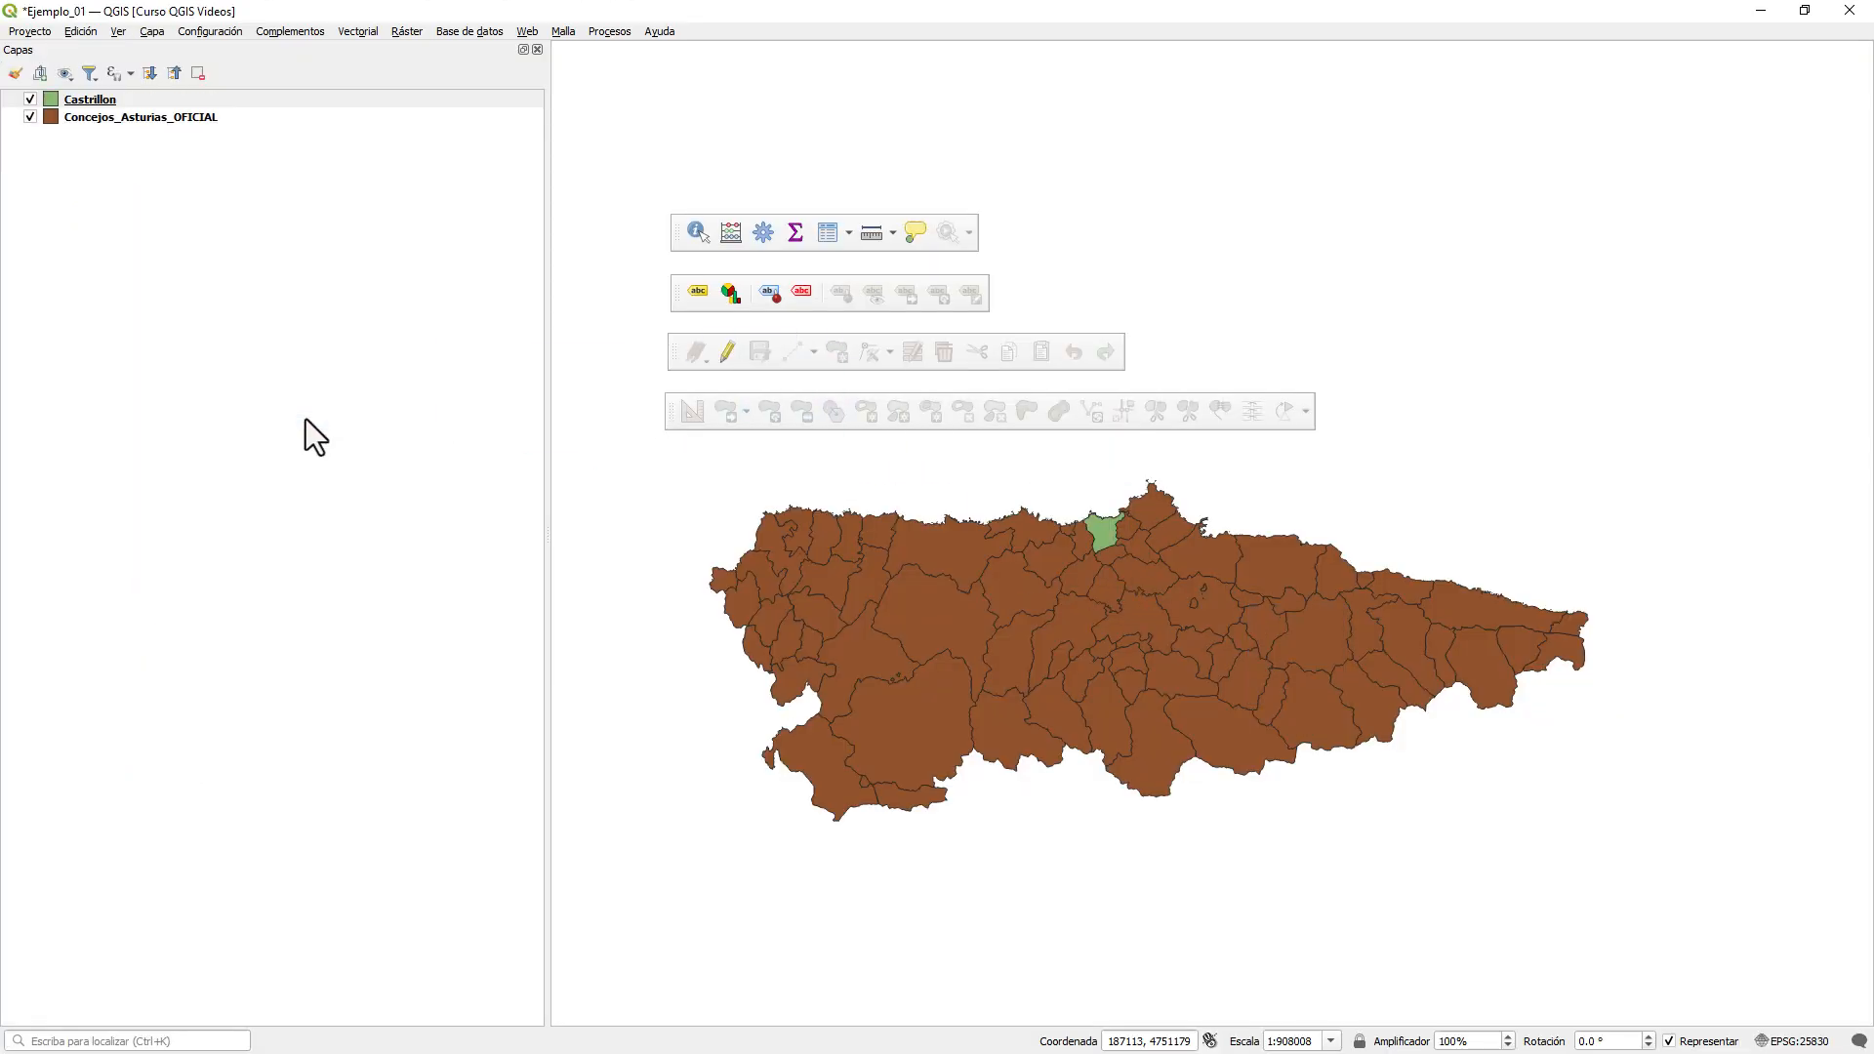
scroll(1079, 498, up, 2)
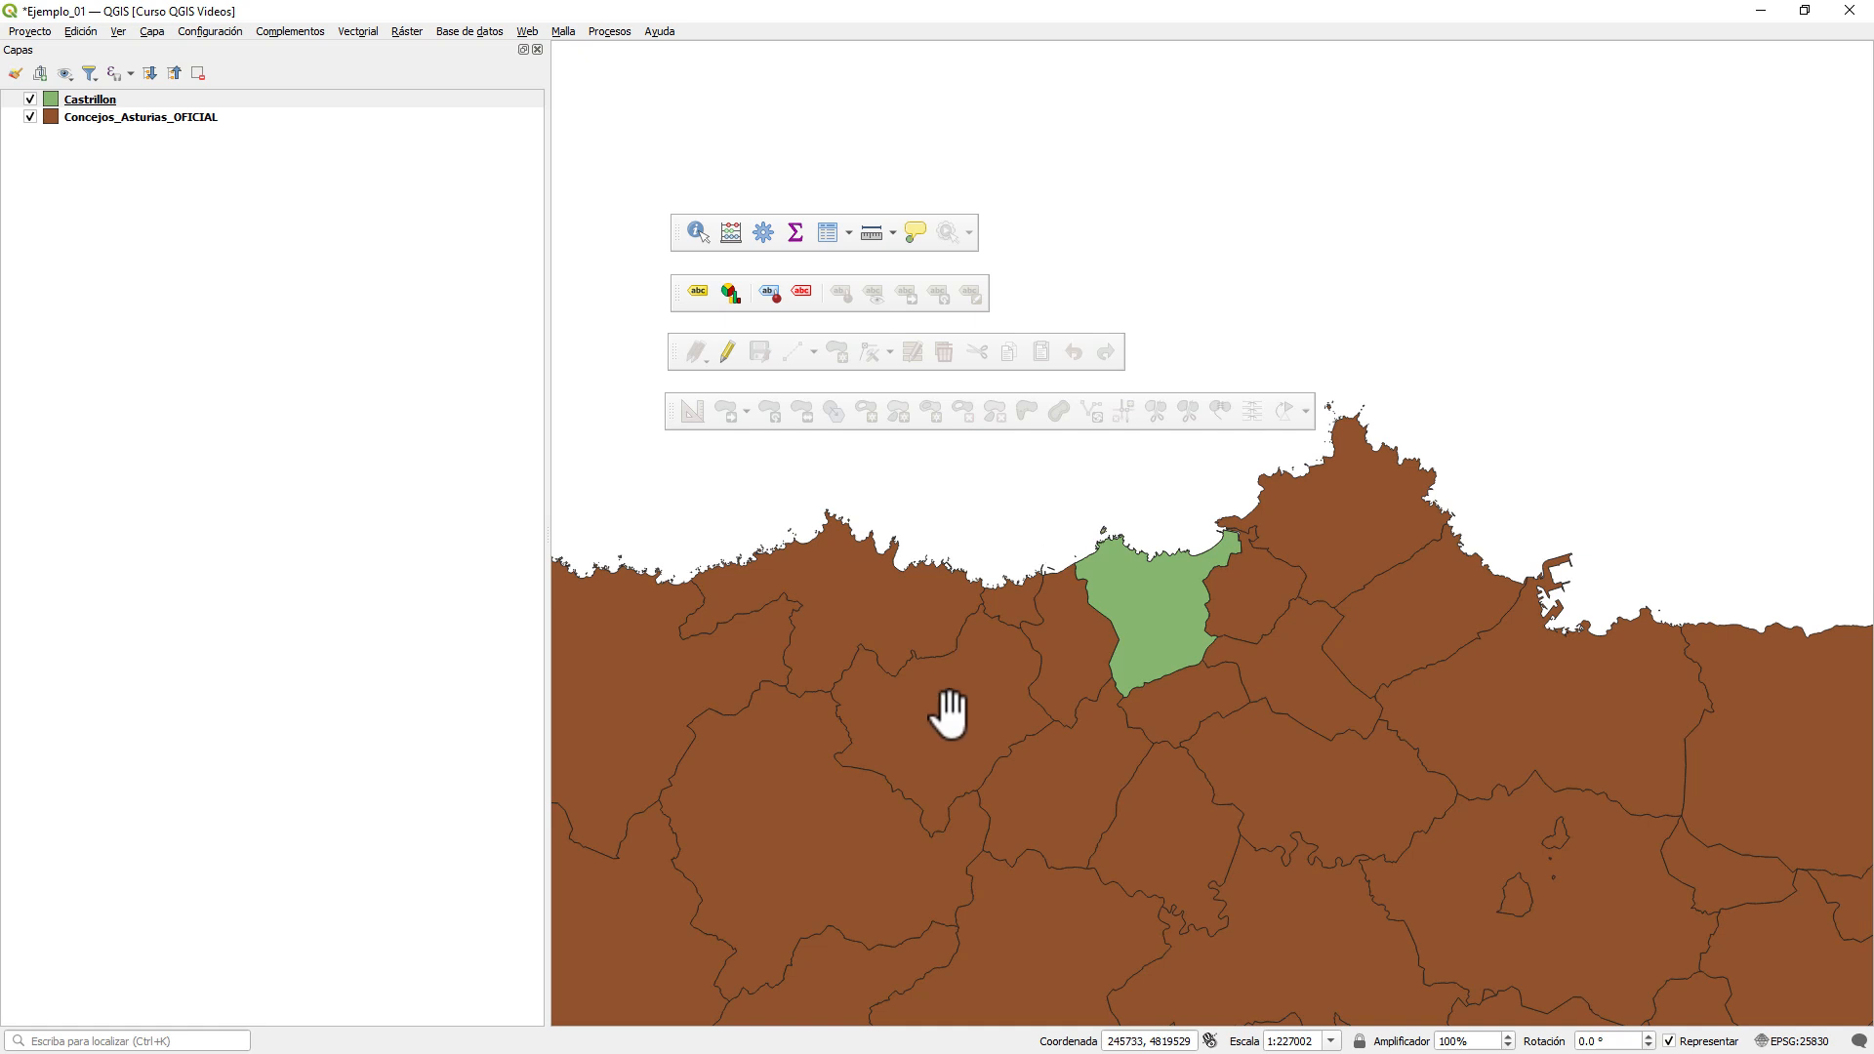
scroll(948, 714, down, 2)
drag(1531, 736, 1548, 636)
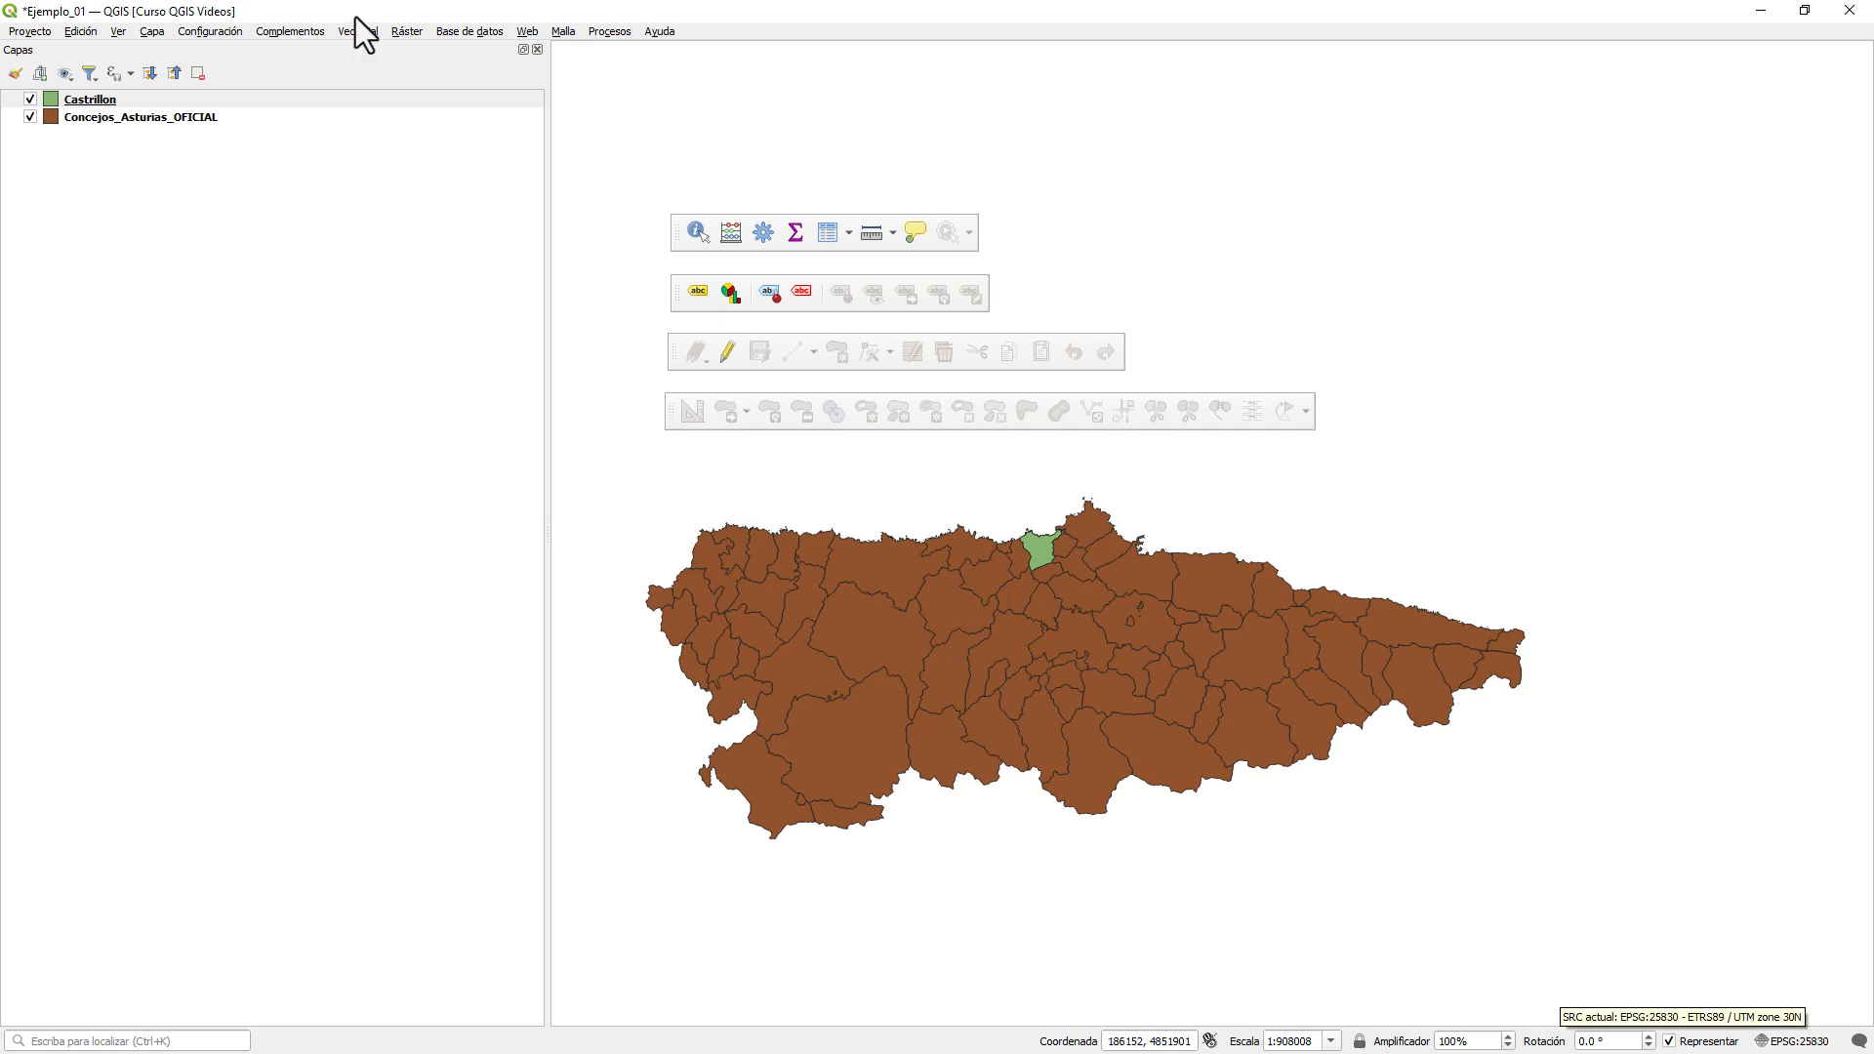
- Save the project Ejemplo_01 with its two vector layers
click(230, 35)
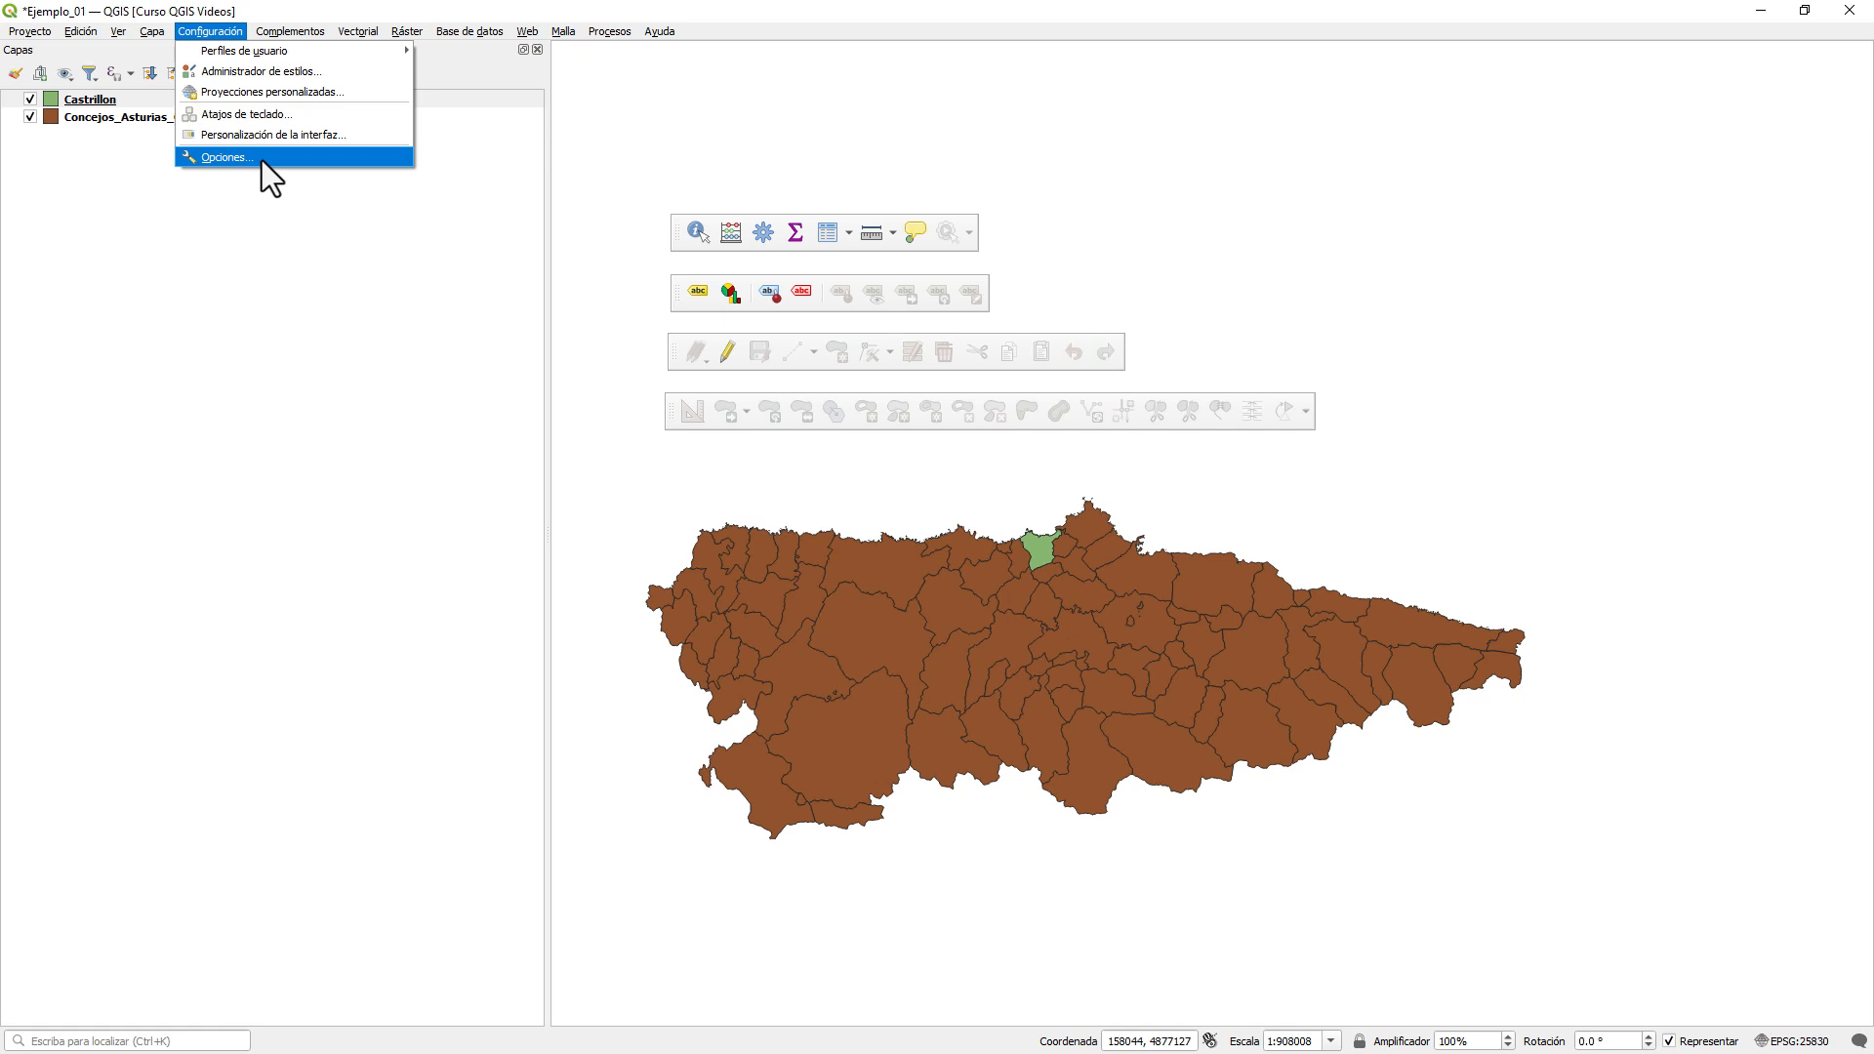
mouse_move(93, 29)
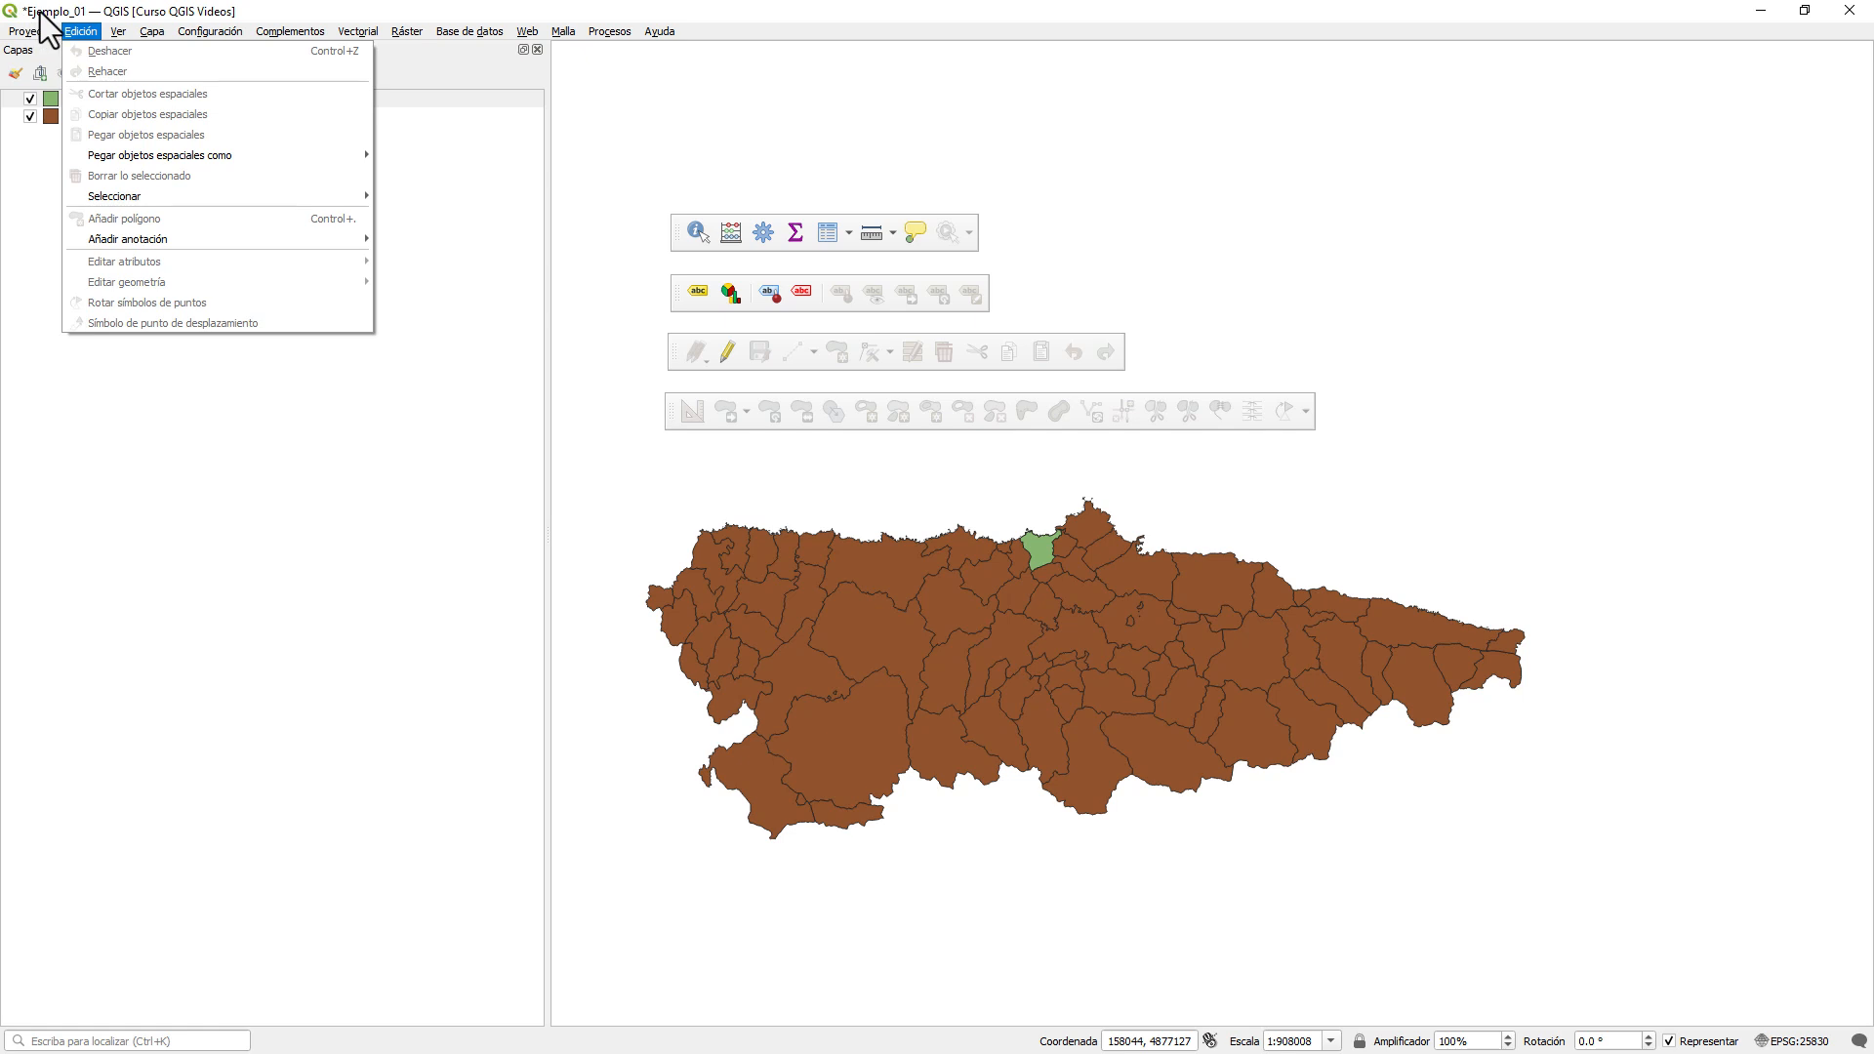
mouse_move(34, 30)
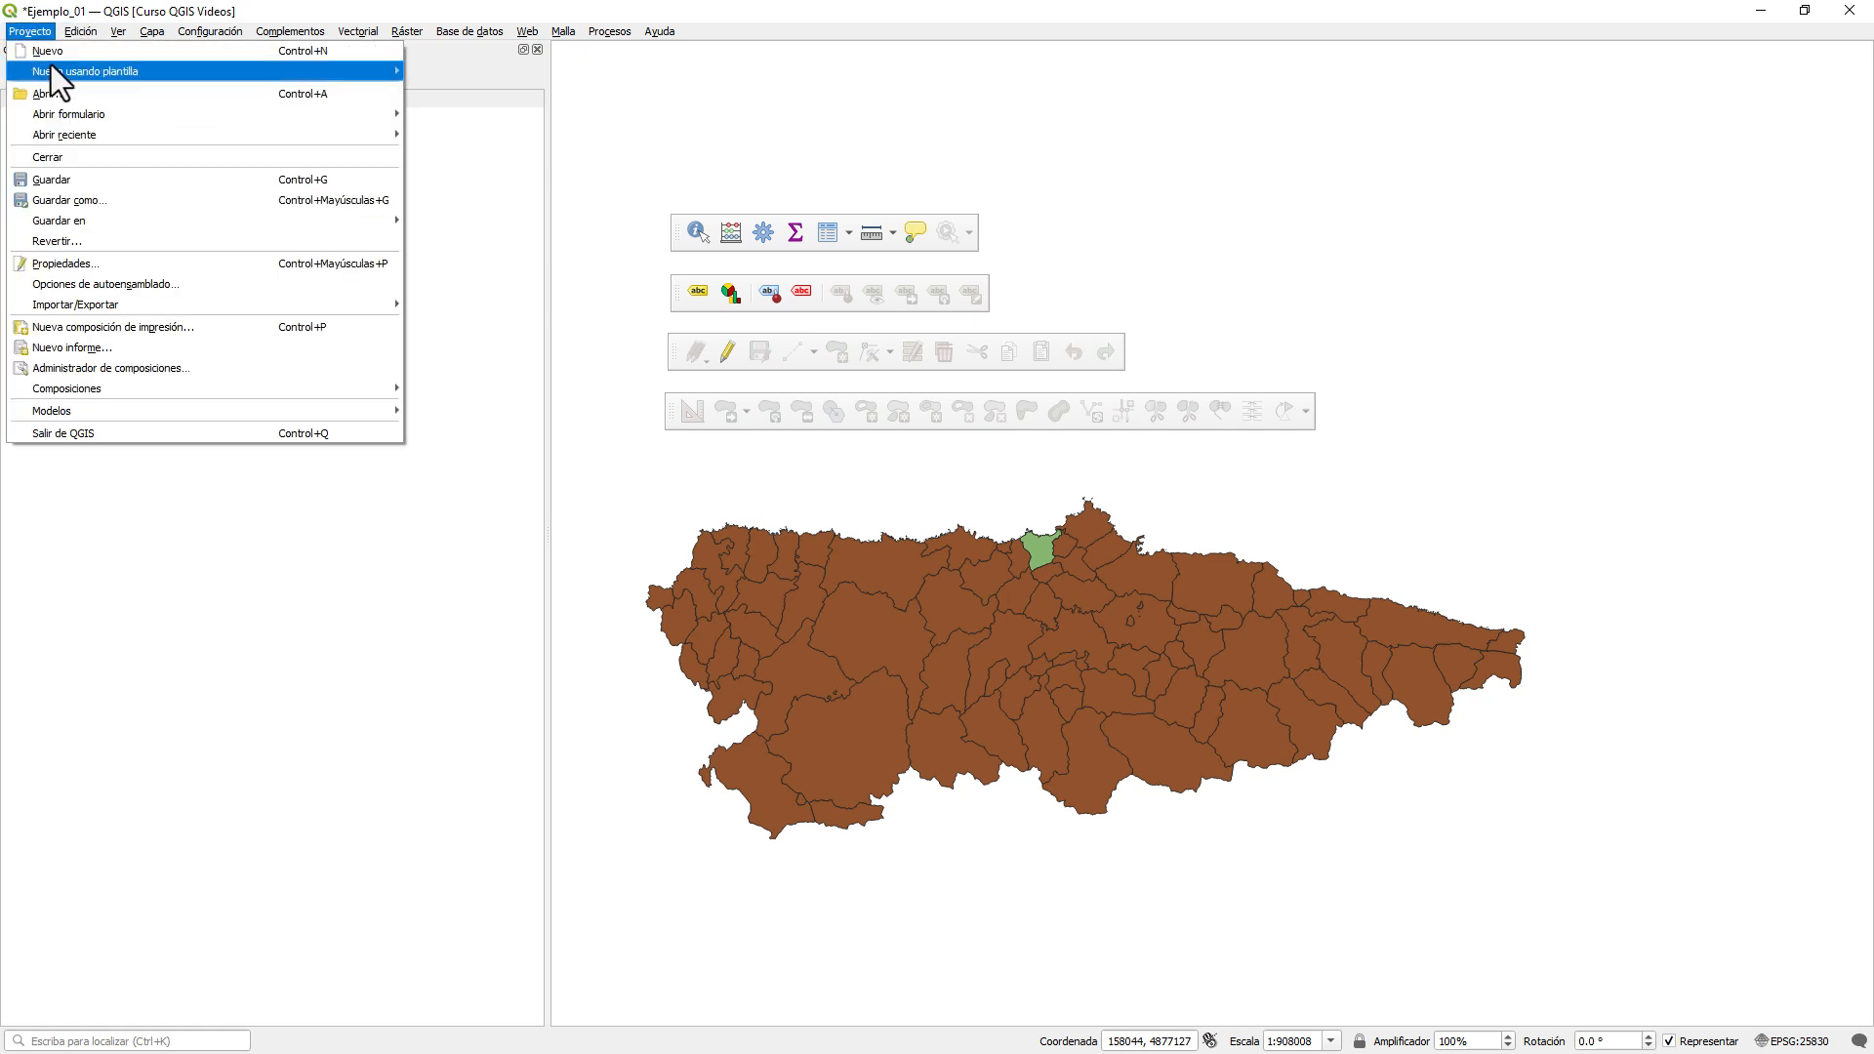
click(86, 180)
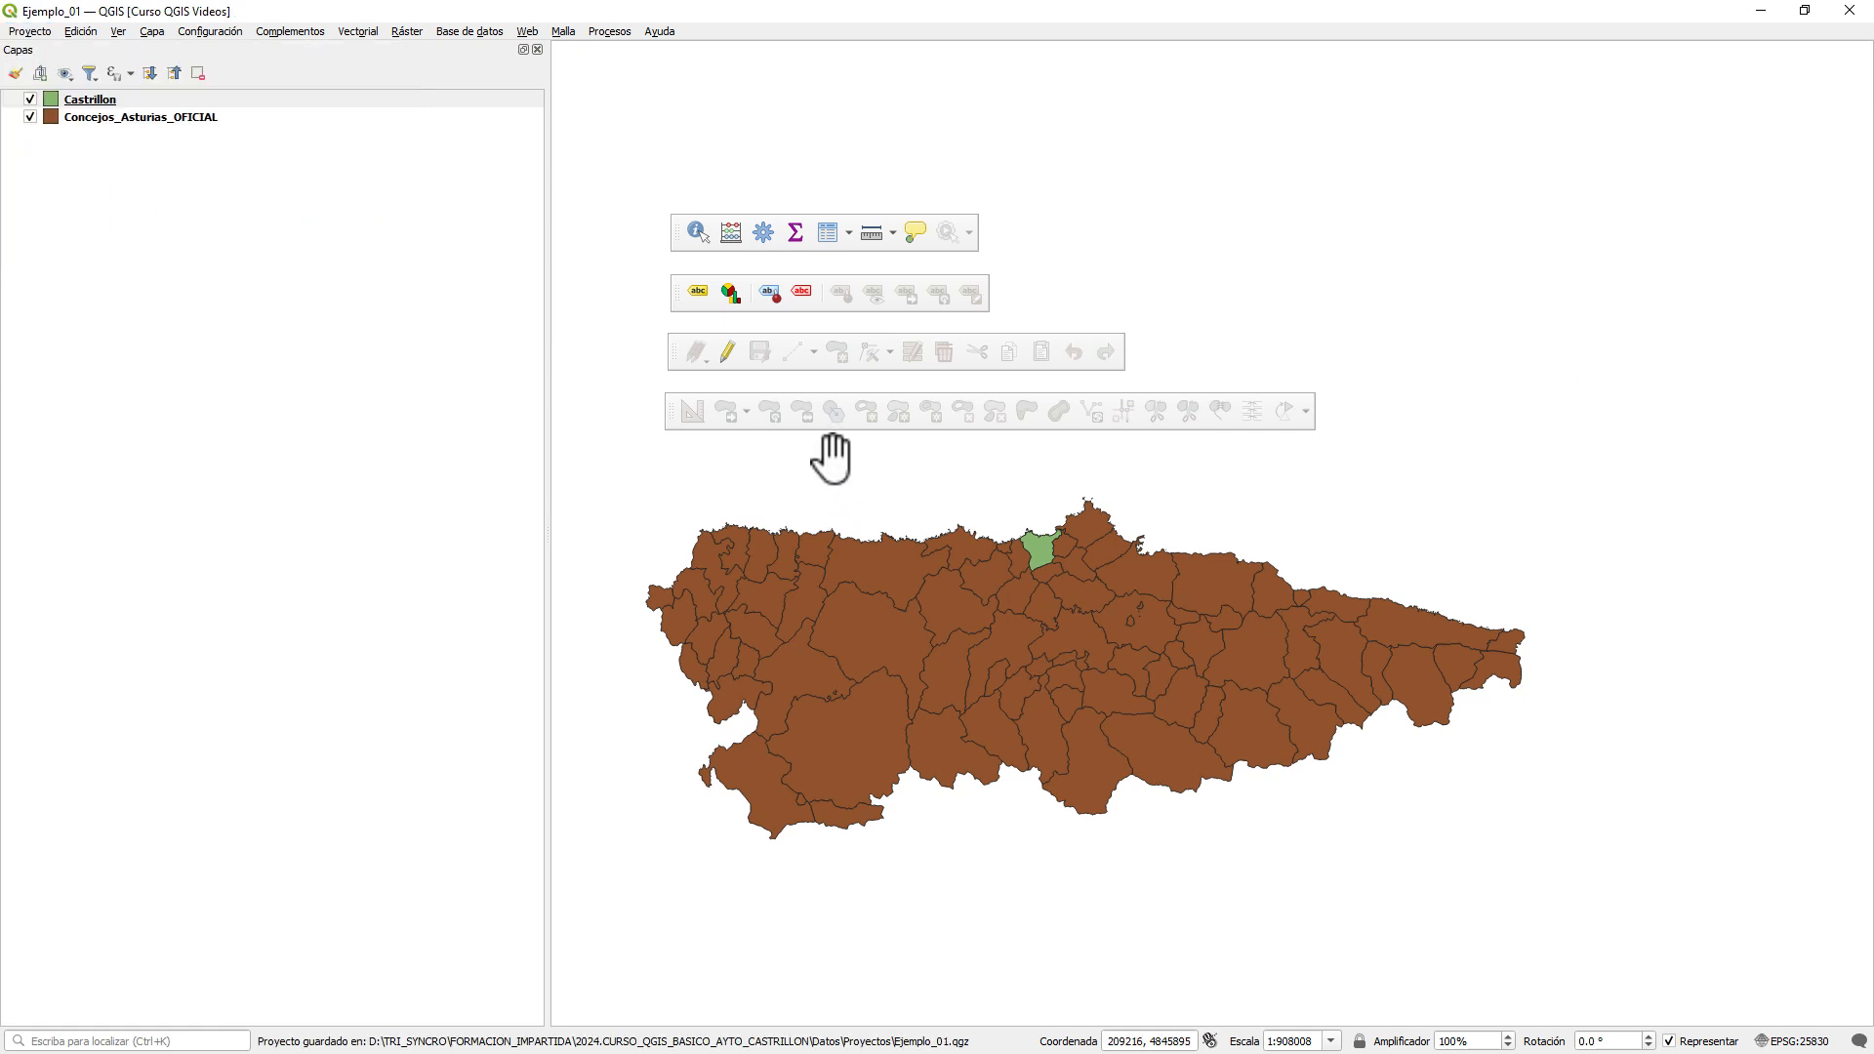
- Dock the four floating toolbars (attributes, labels, digitizing, advanced digitizing) in two rows above the layers panel and map
drag(682, 233, 678, 54)
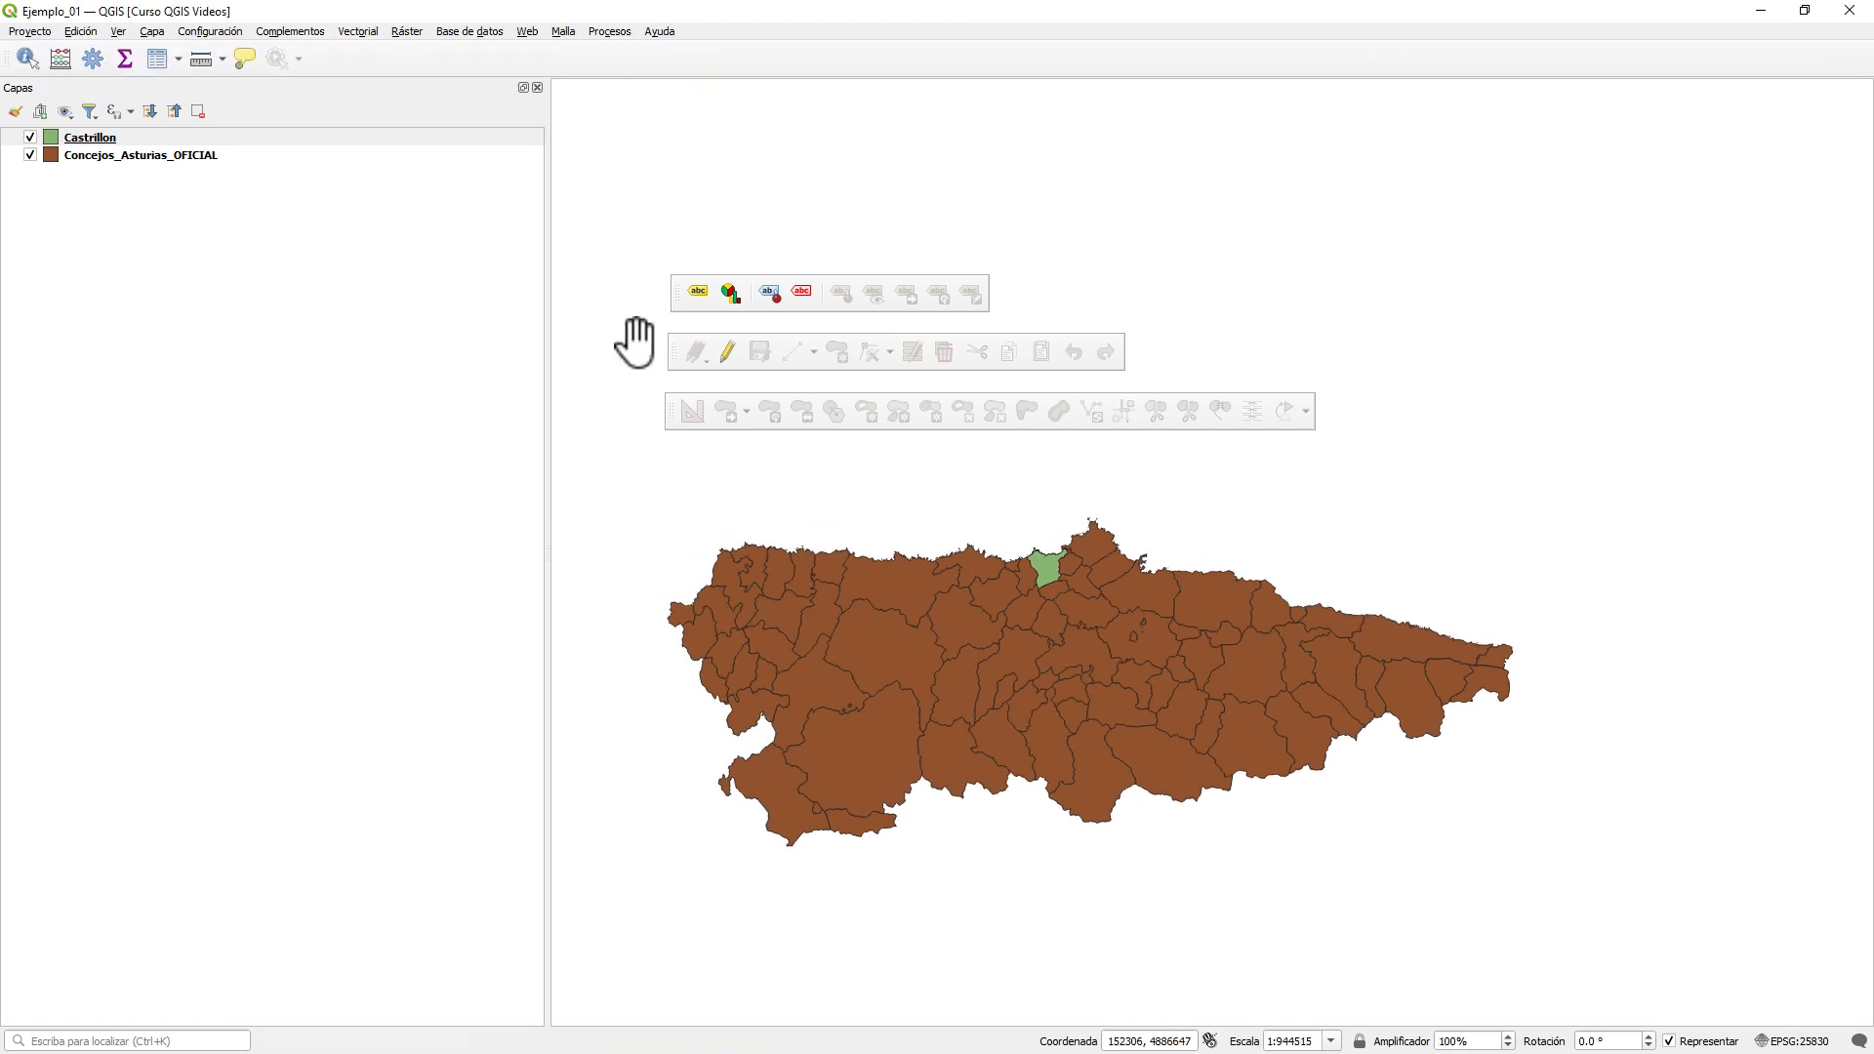
drag(675, 295, 519, 59)
drag(671, 363, 156, 93)
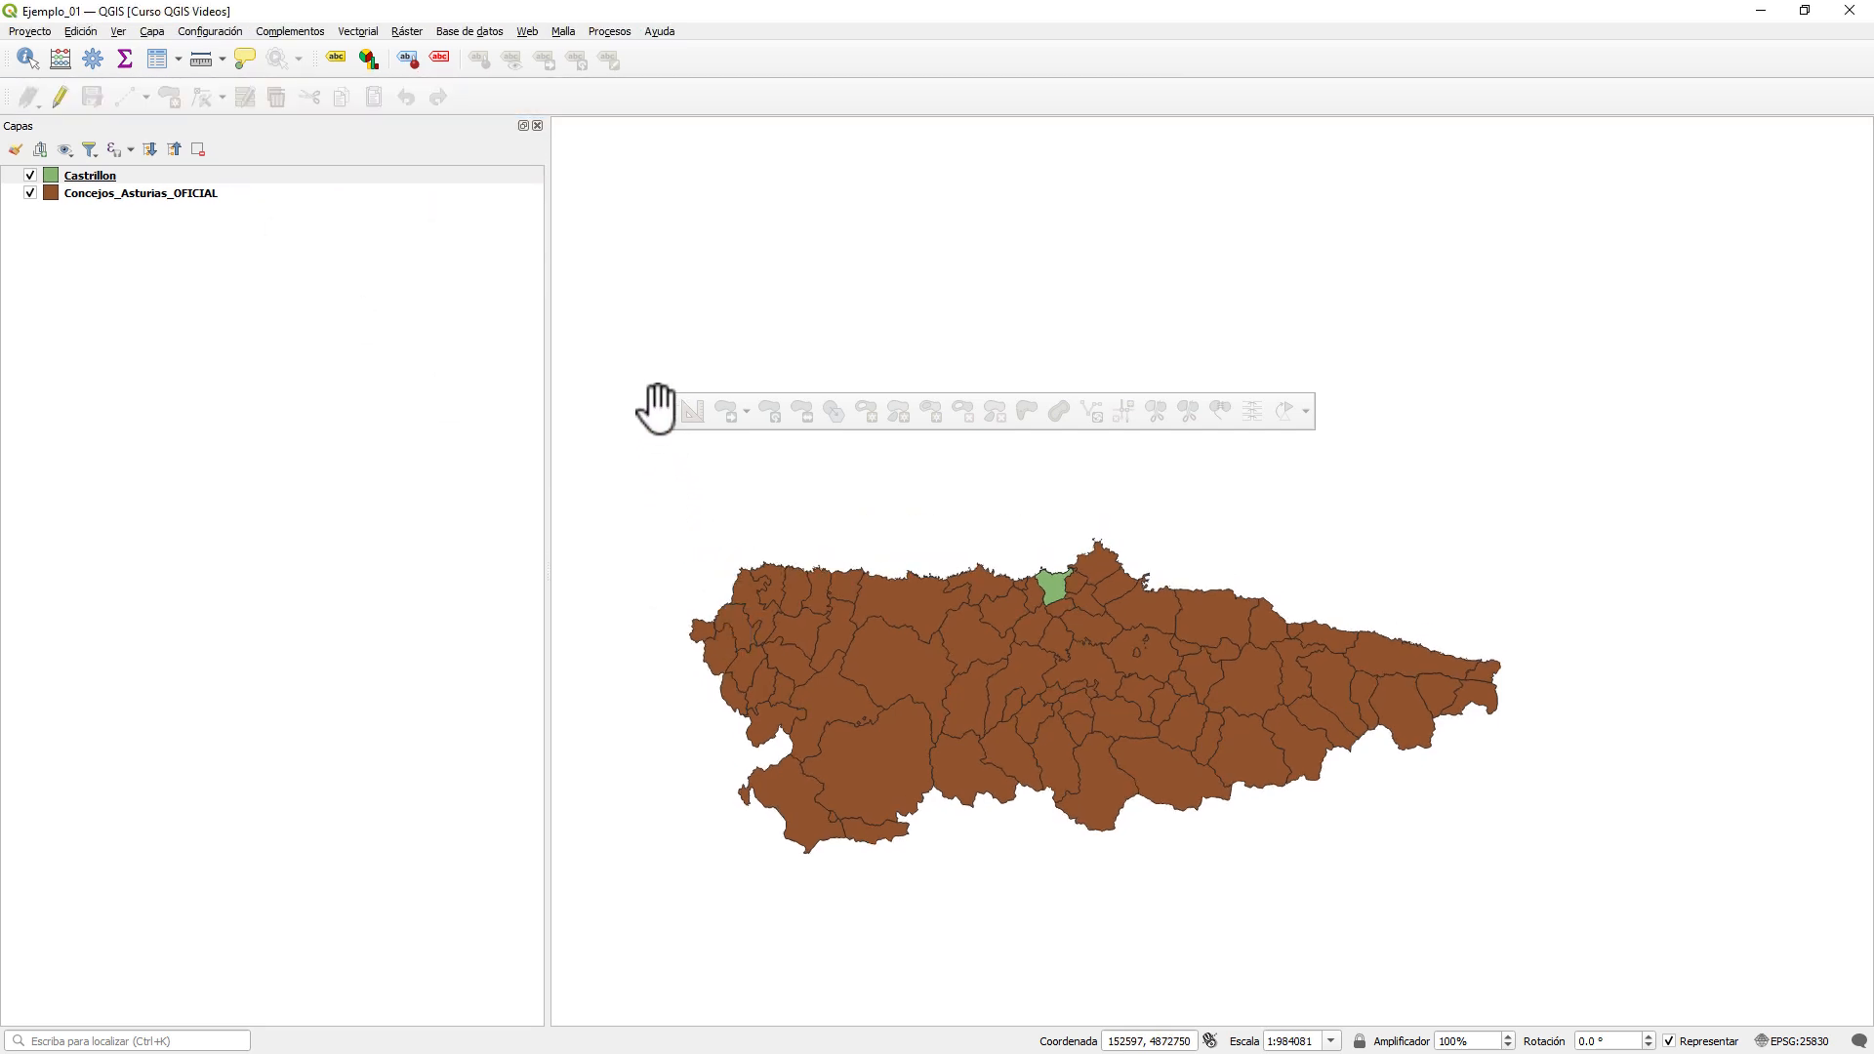
drag(669, 410, 704, 97)
drag(1052, 471, 1038, 384)
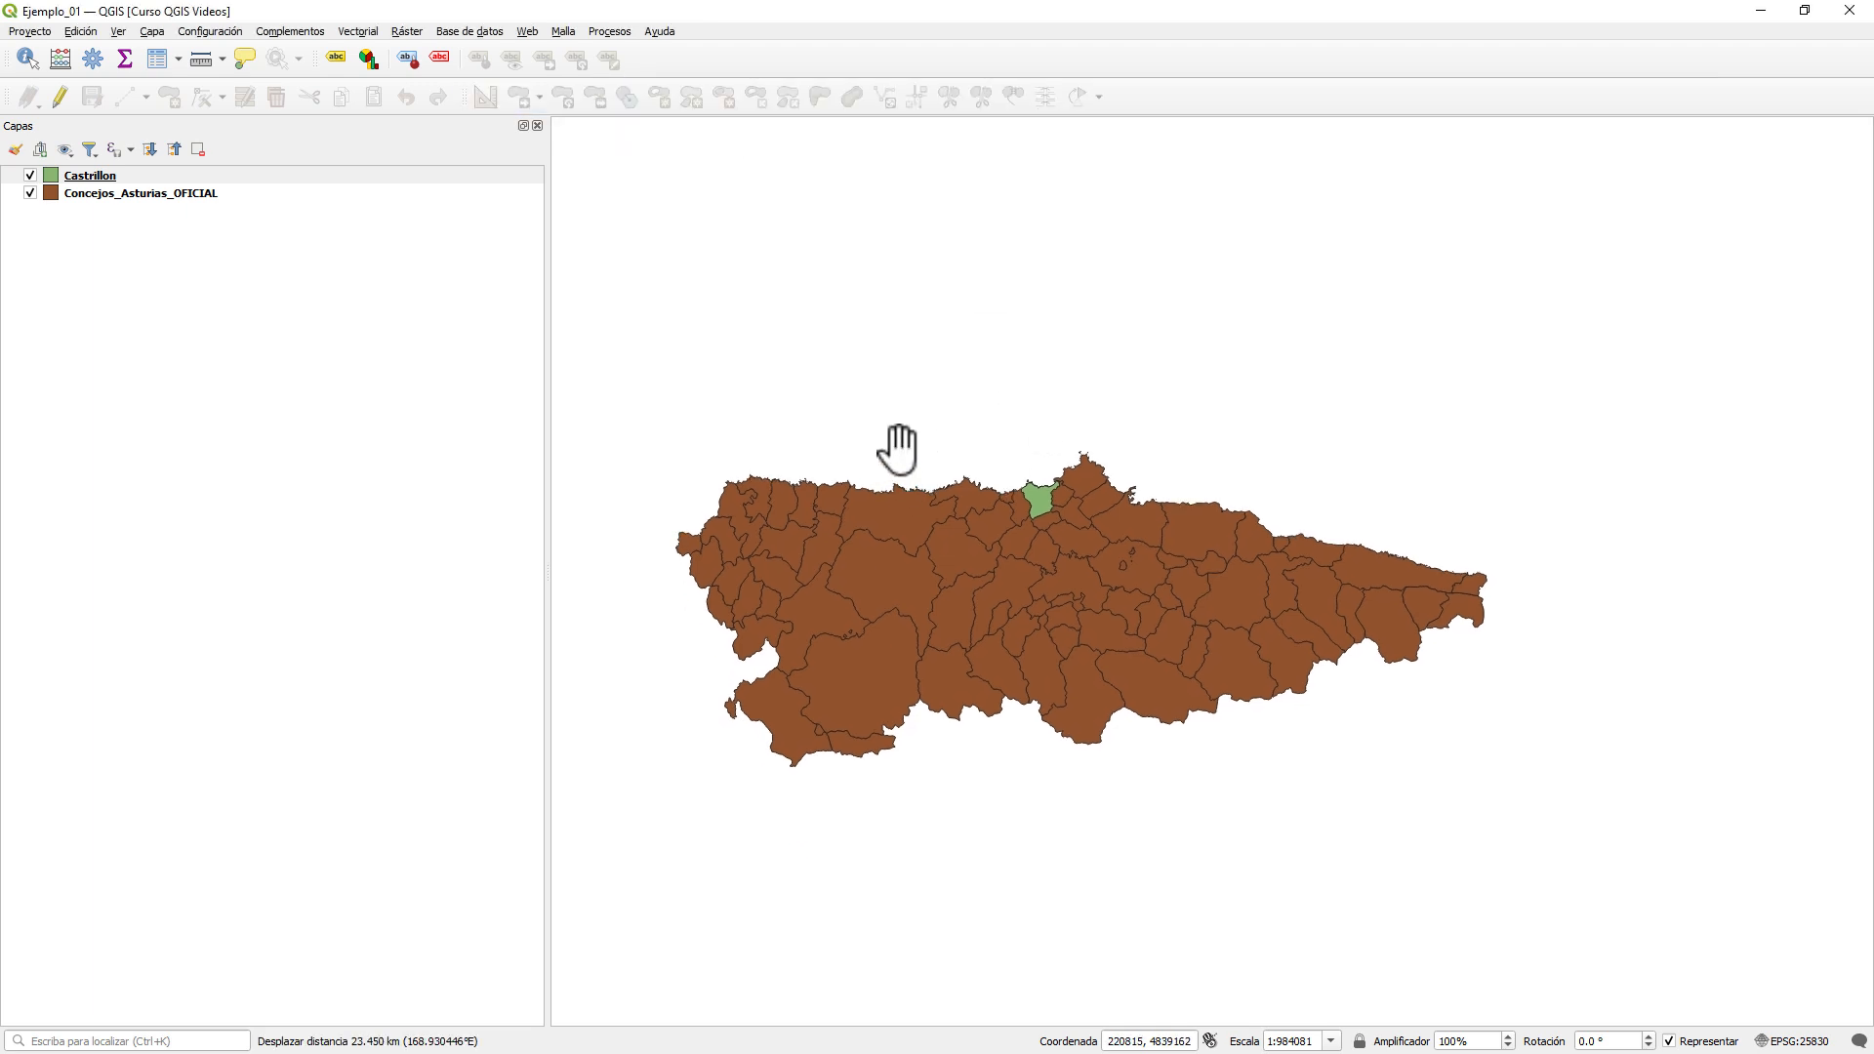
- Start adding another vector layer from file and browse for its dataset in Concejos_Asturias_OFICIAL_SHP
click(152, 31)
mouse_move(174, 86)
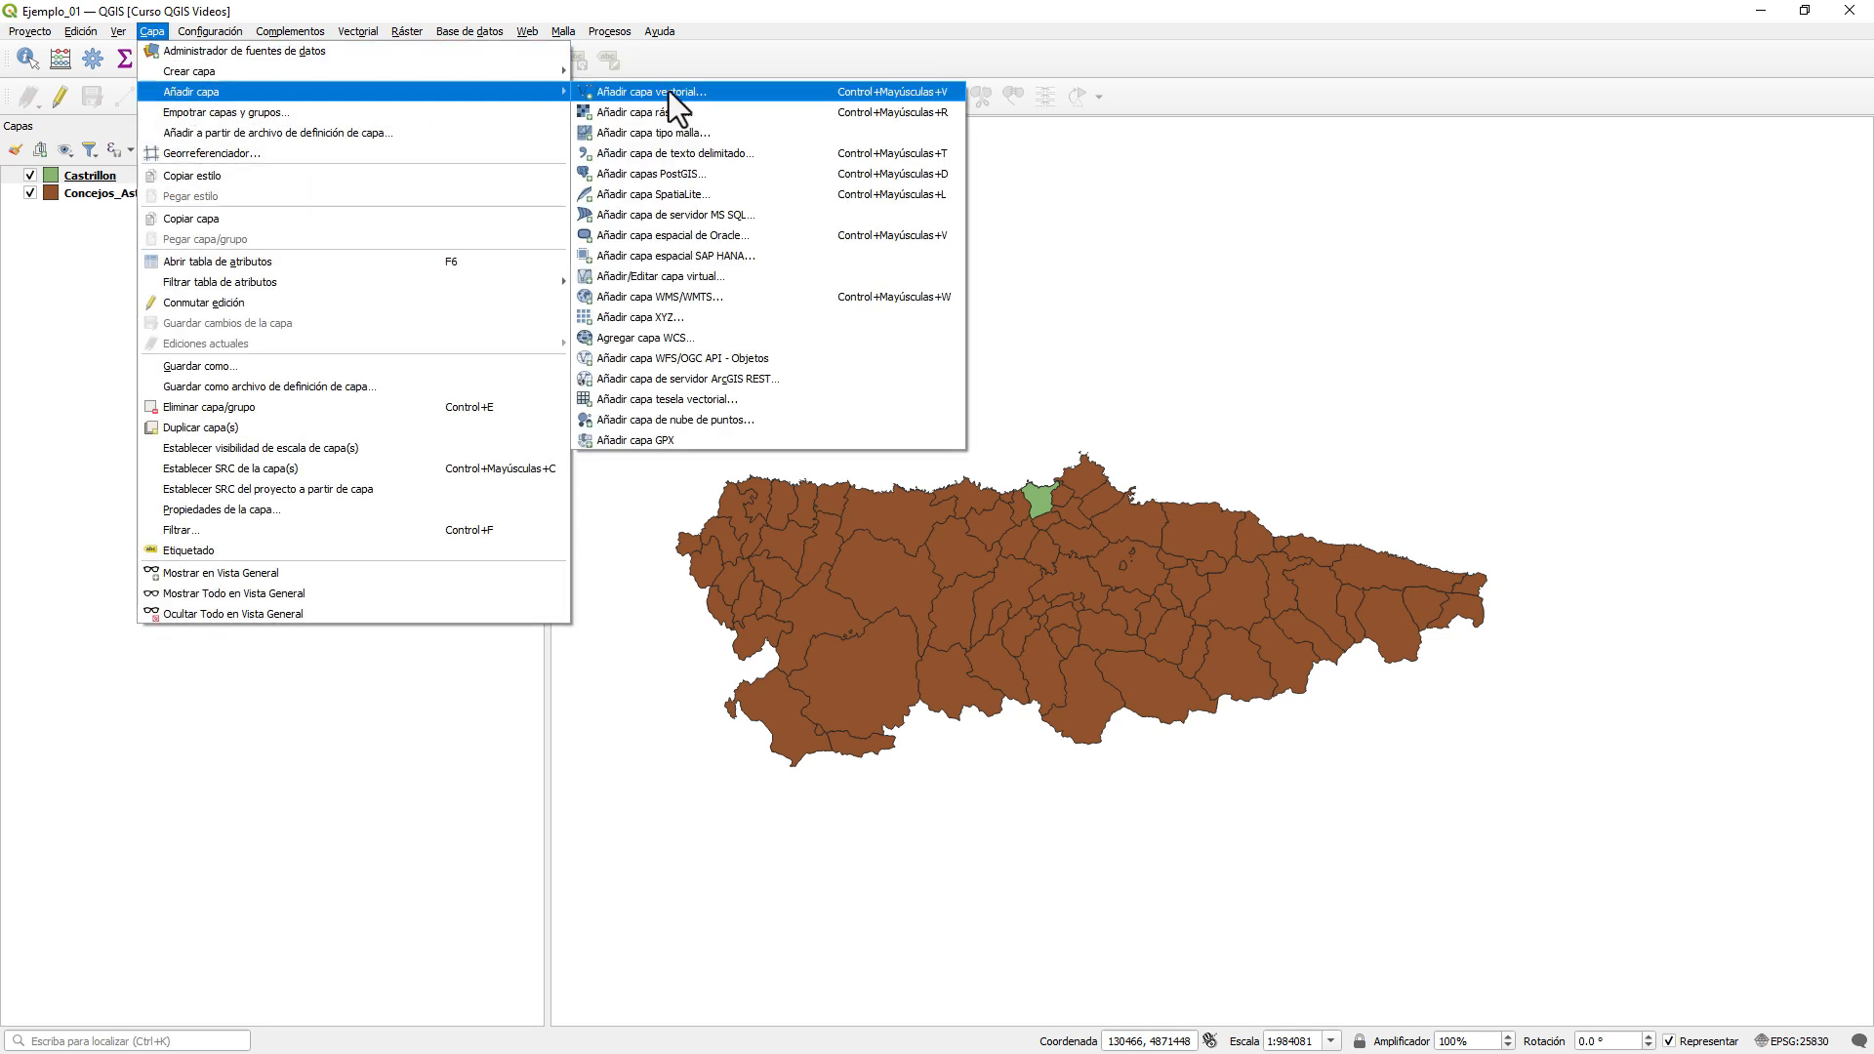
click(669, 91)
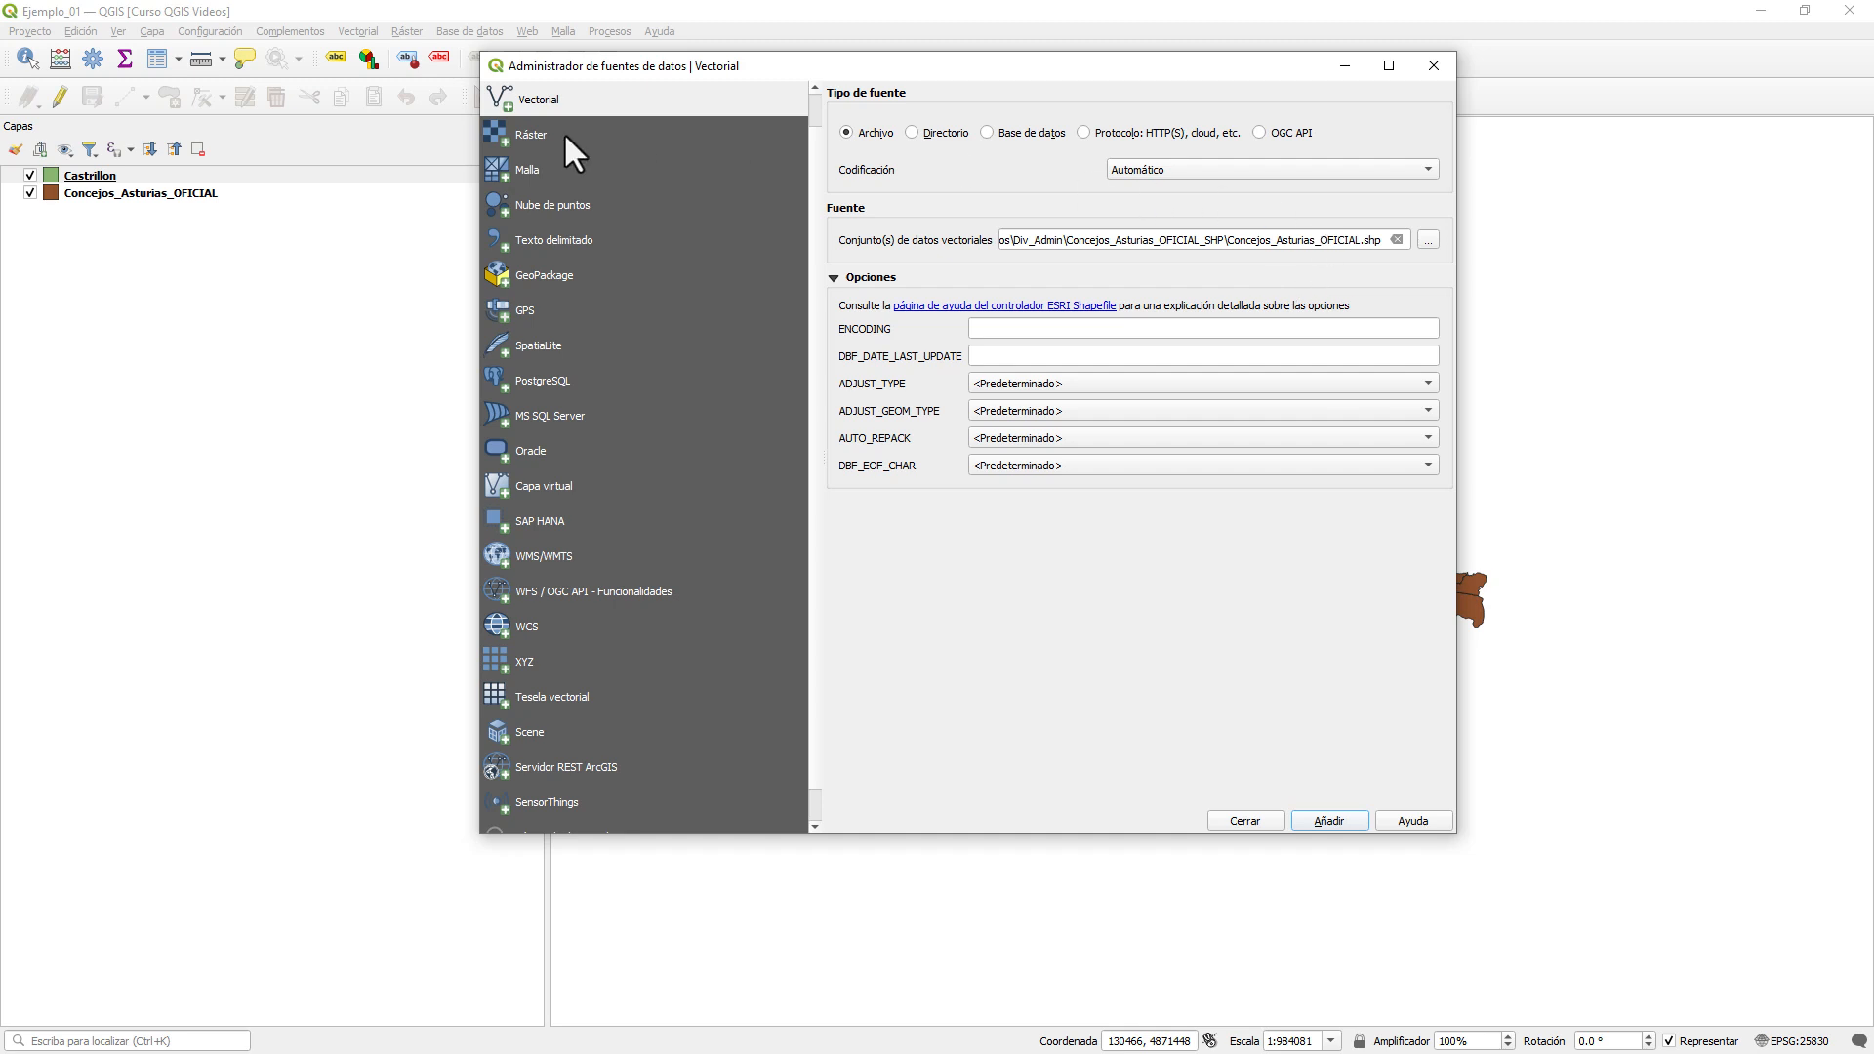
drag(575, 73, 651, 77)
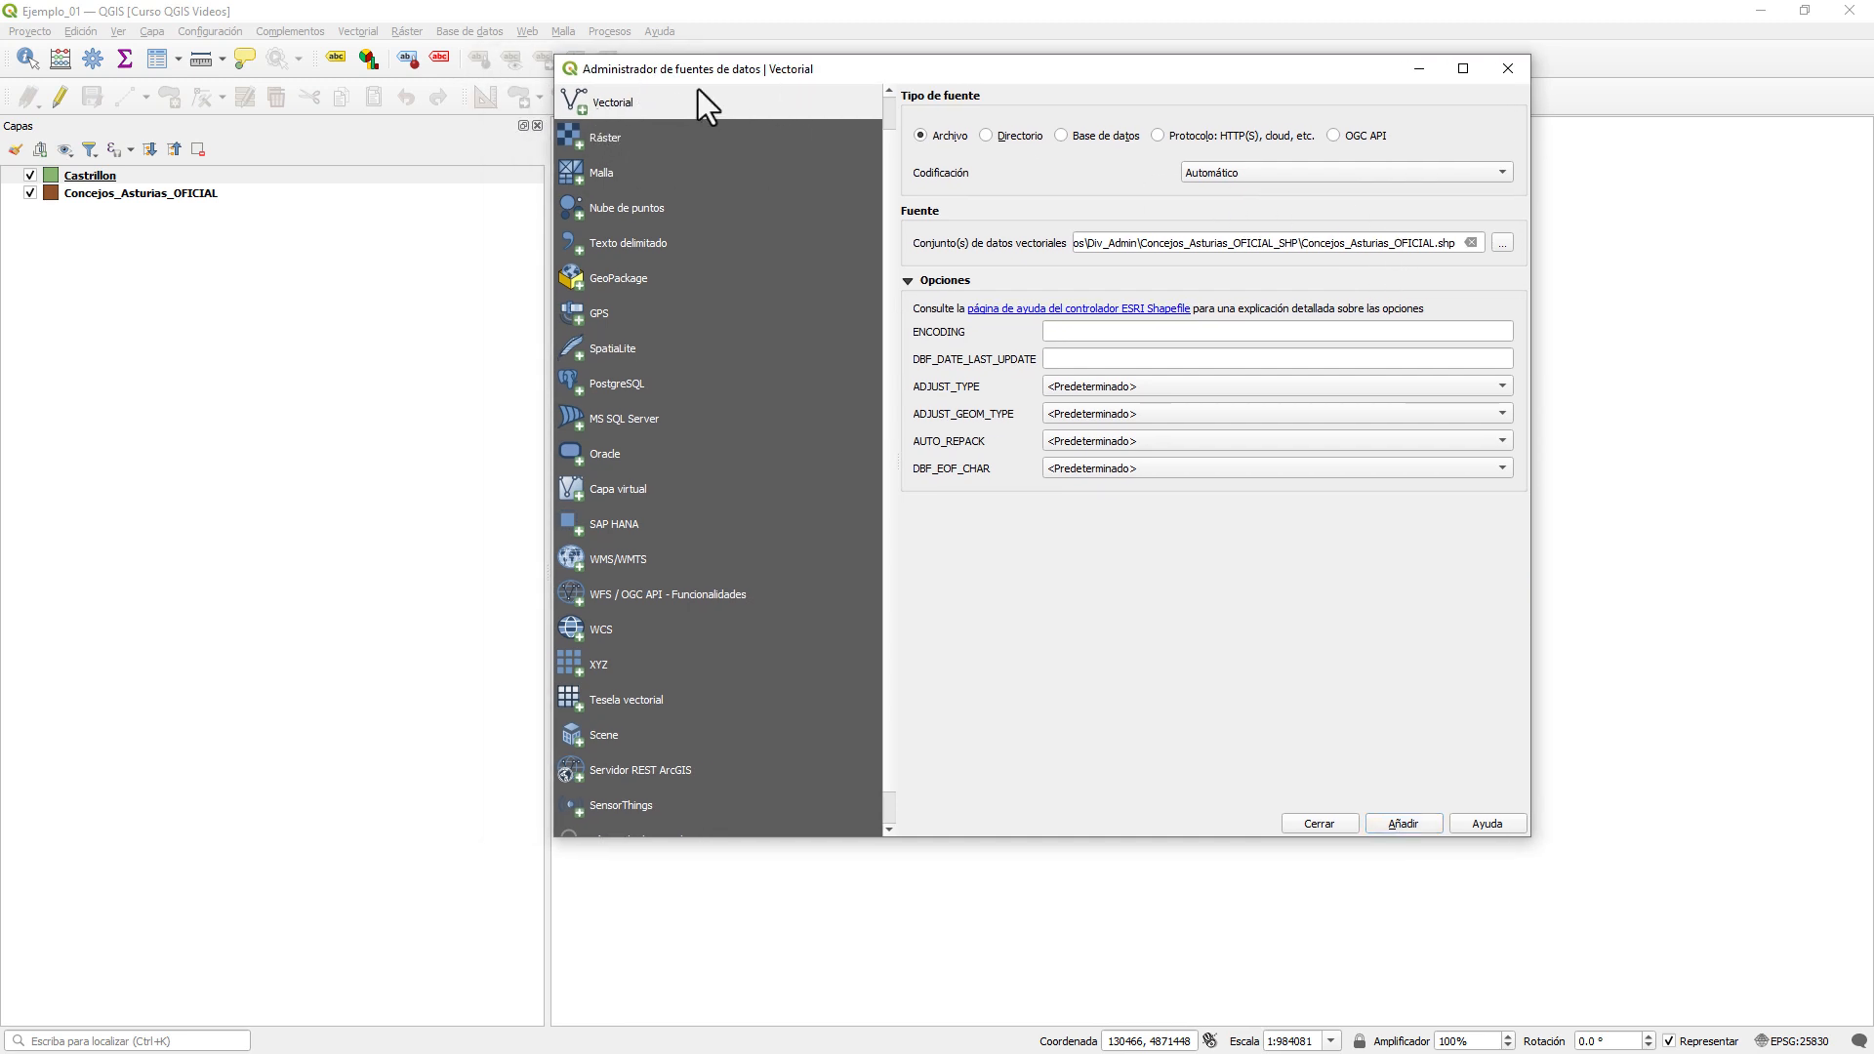
drag(654, 76, 673, 79)
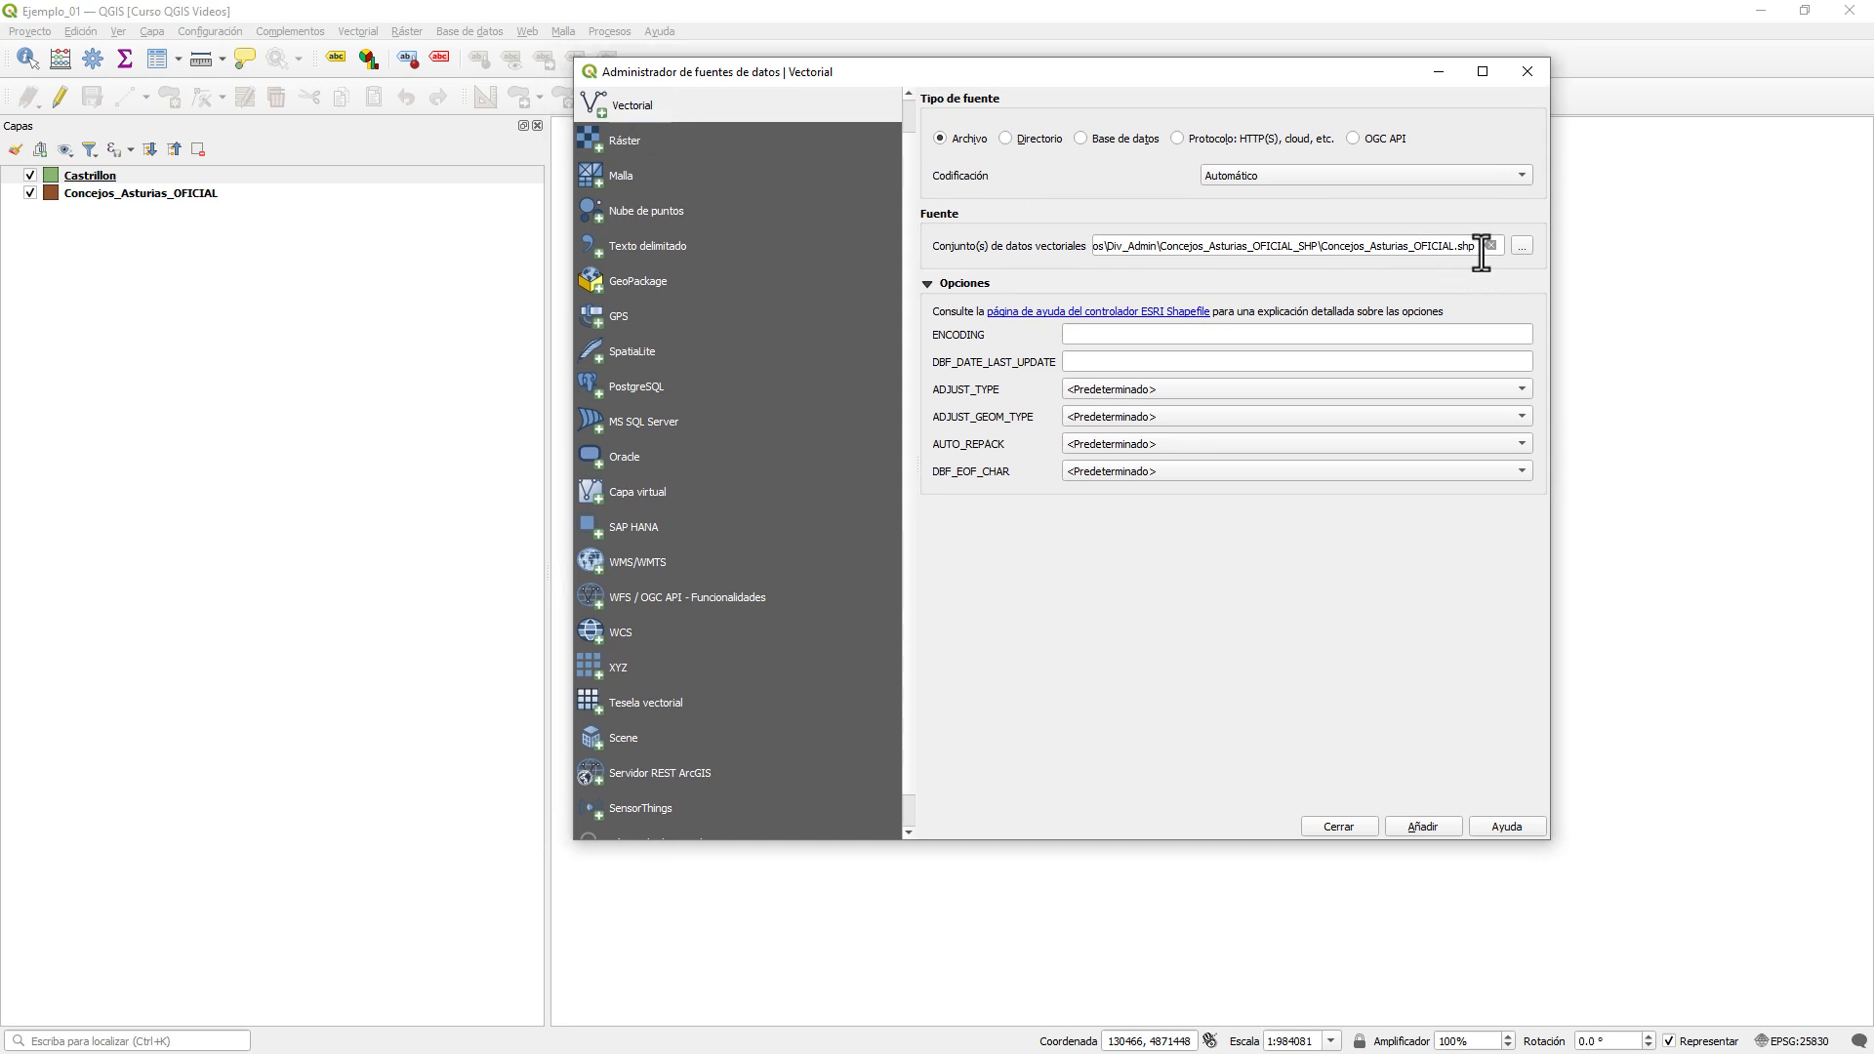
click(1529, 248)
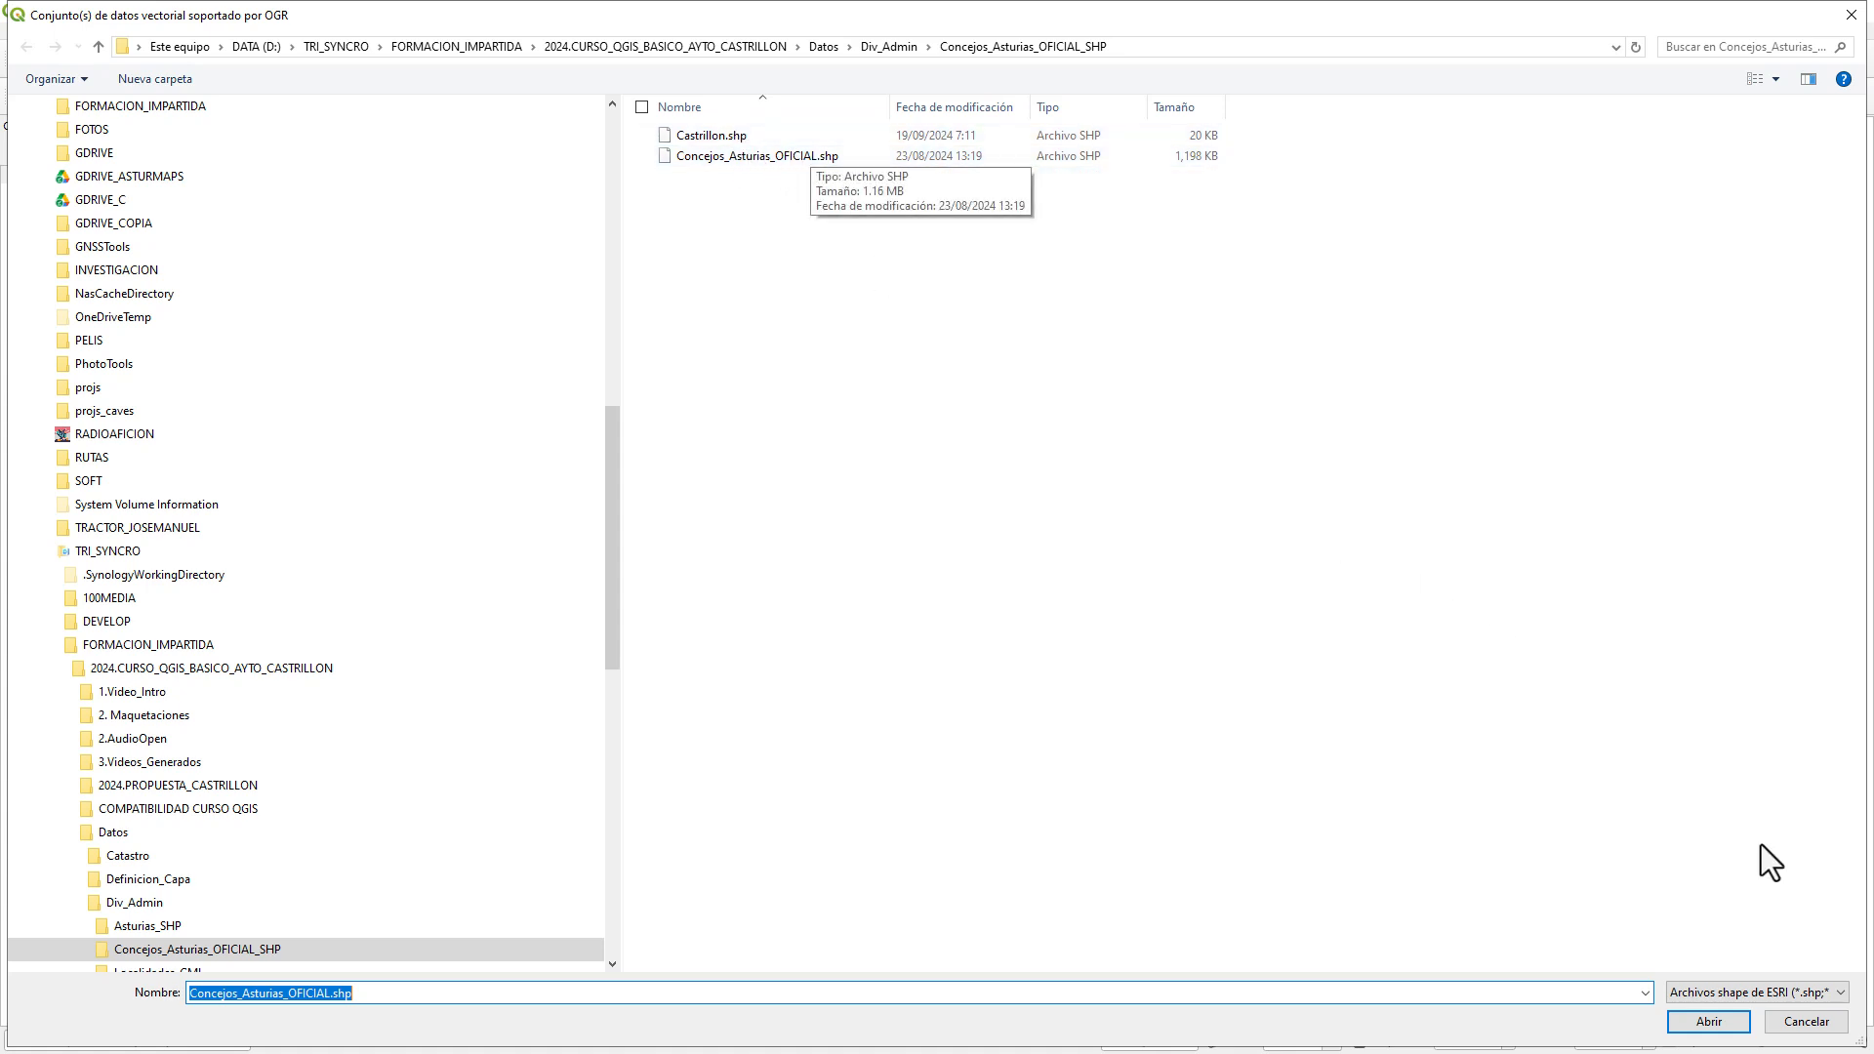
- Display the vector file formats offered as file filters and capture a screenshot of that list
click(1808, 990)
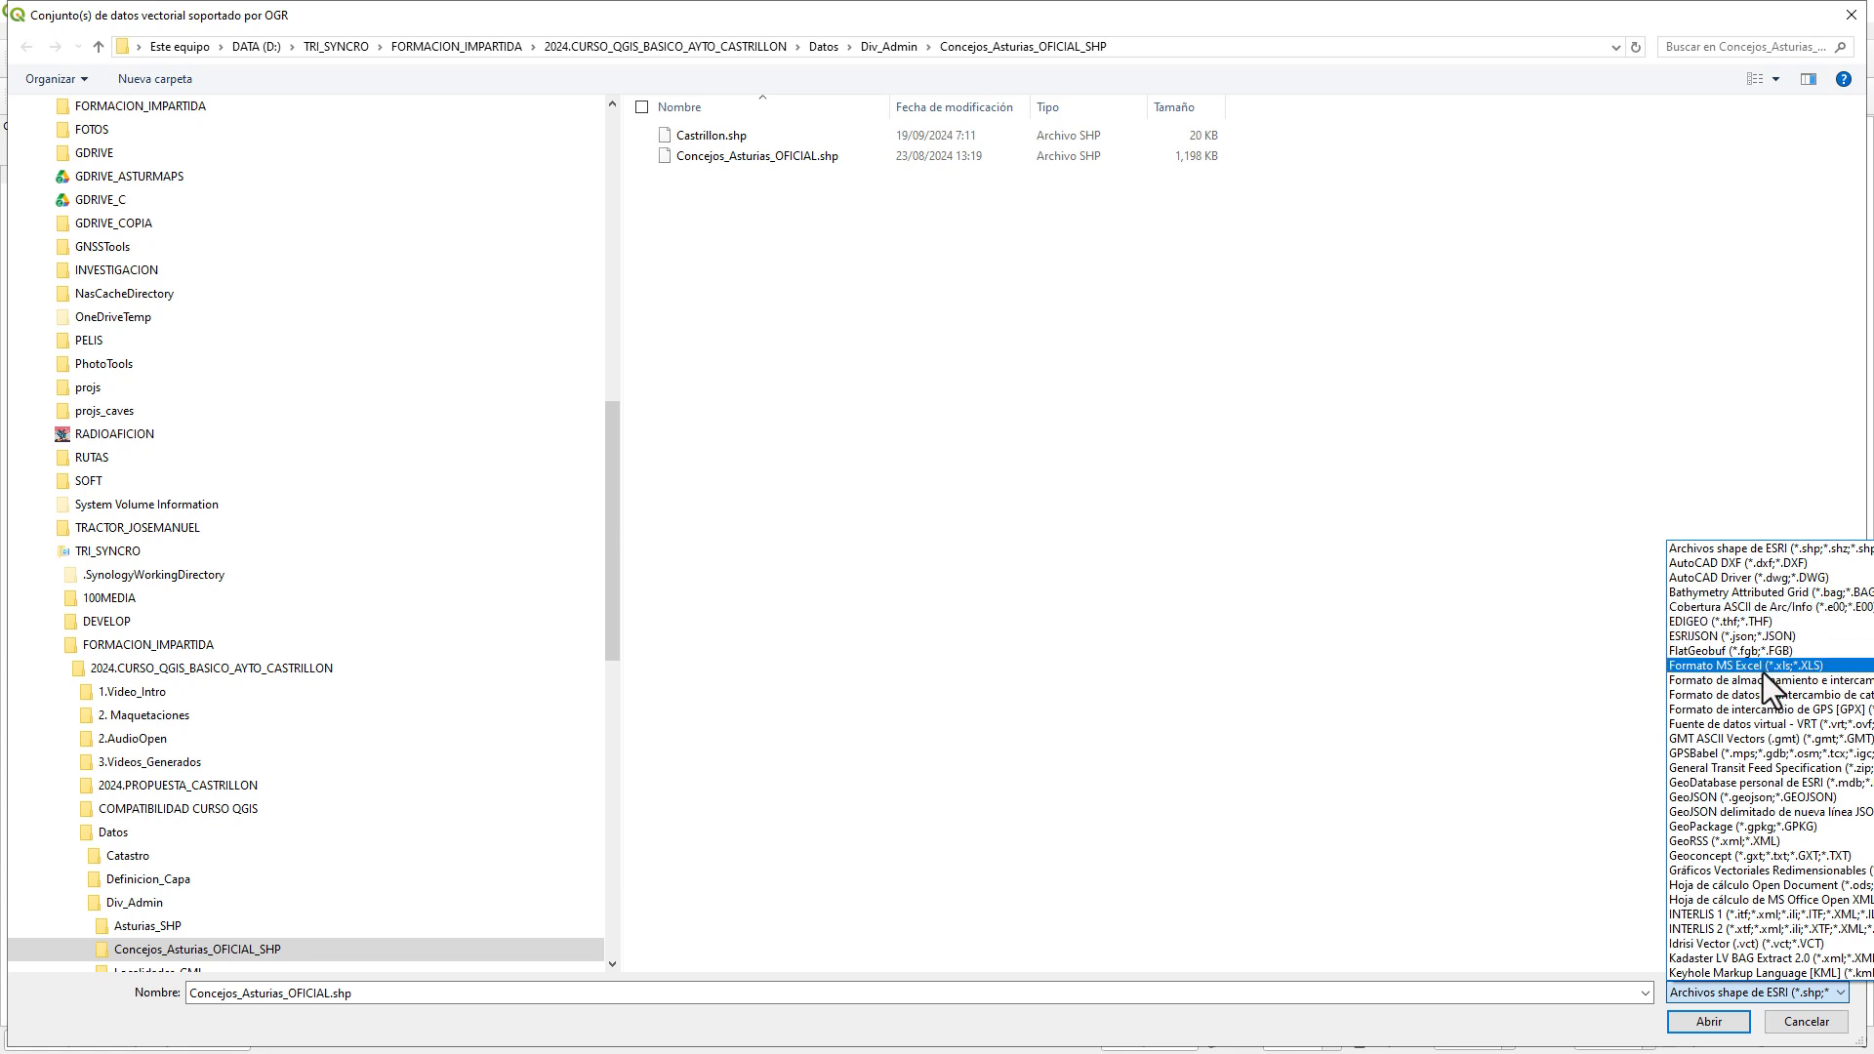
scroll(1767, 585, up, 2)
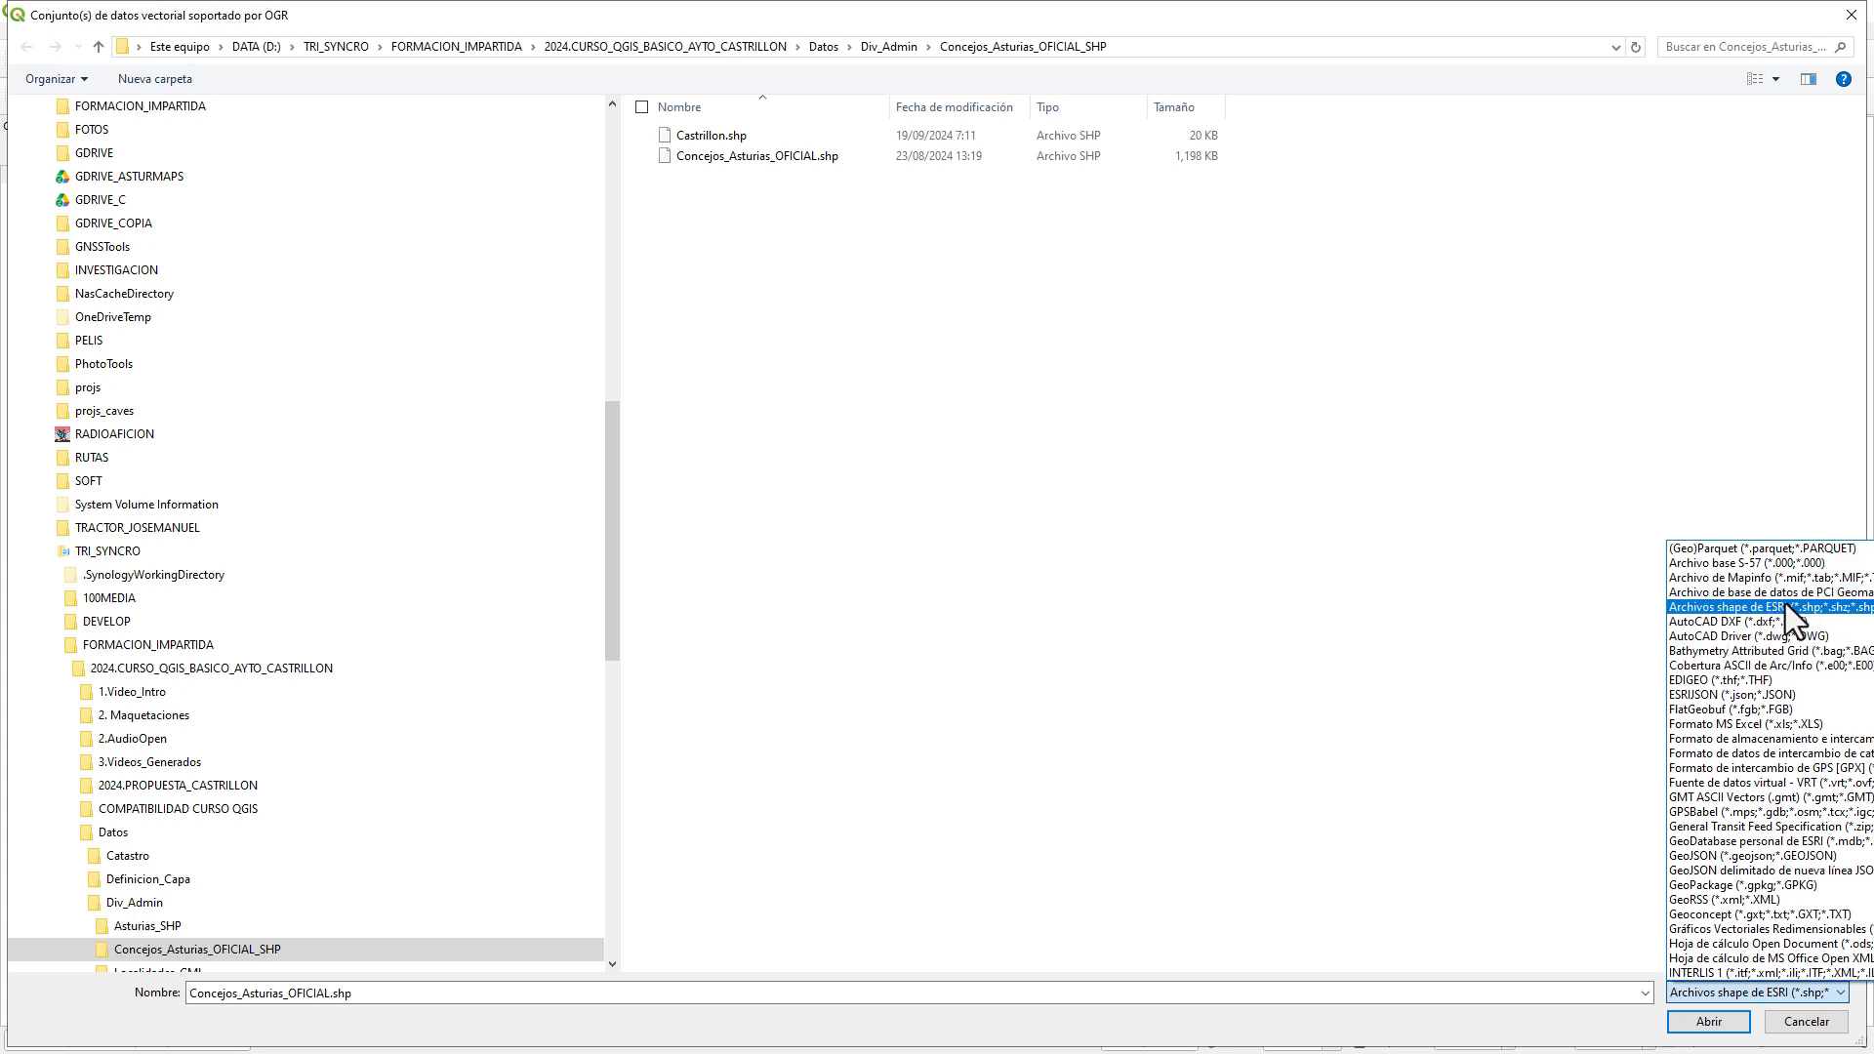
key(ctrl+Print)
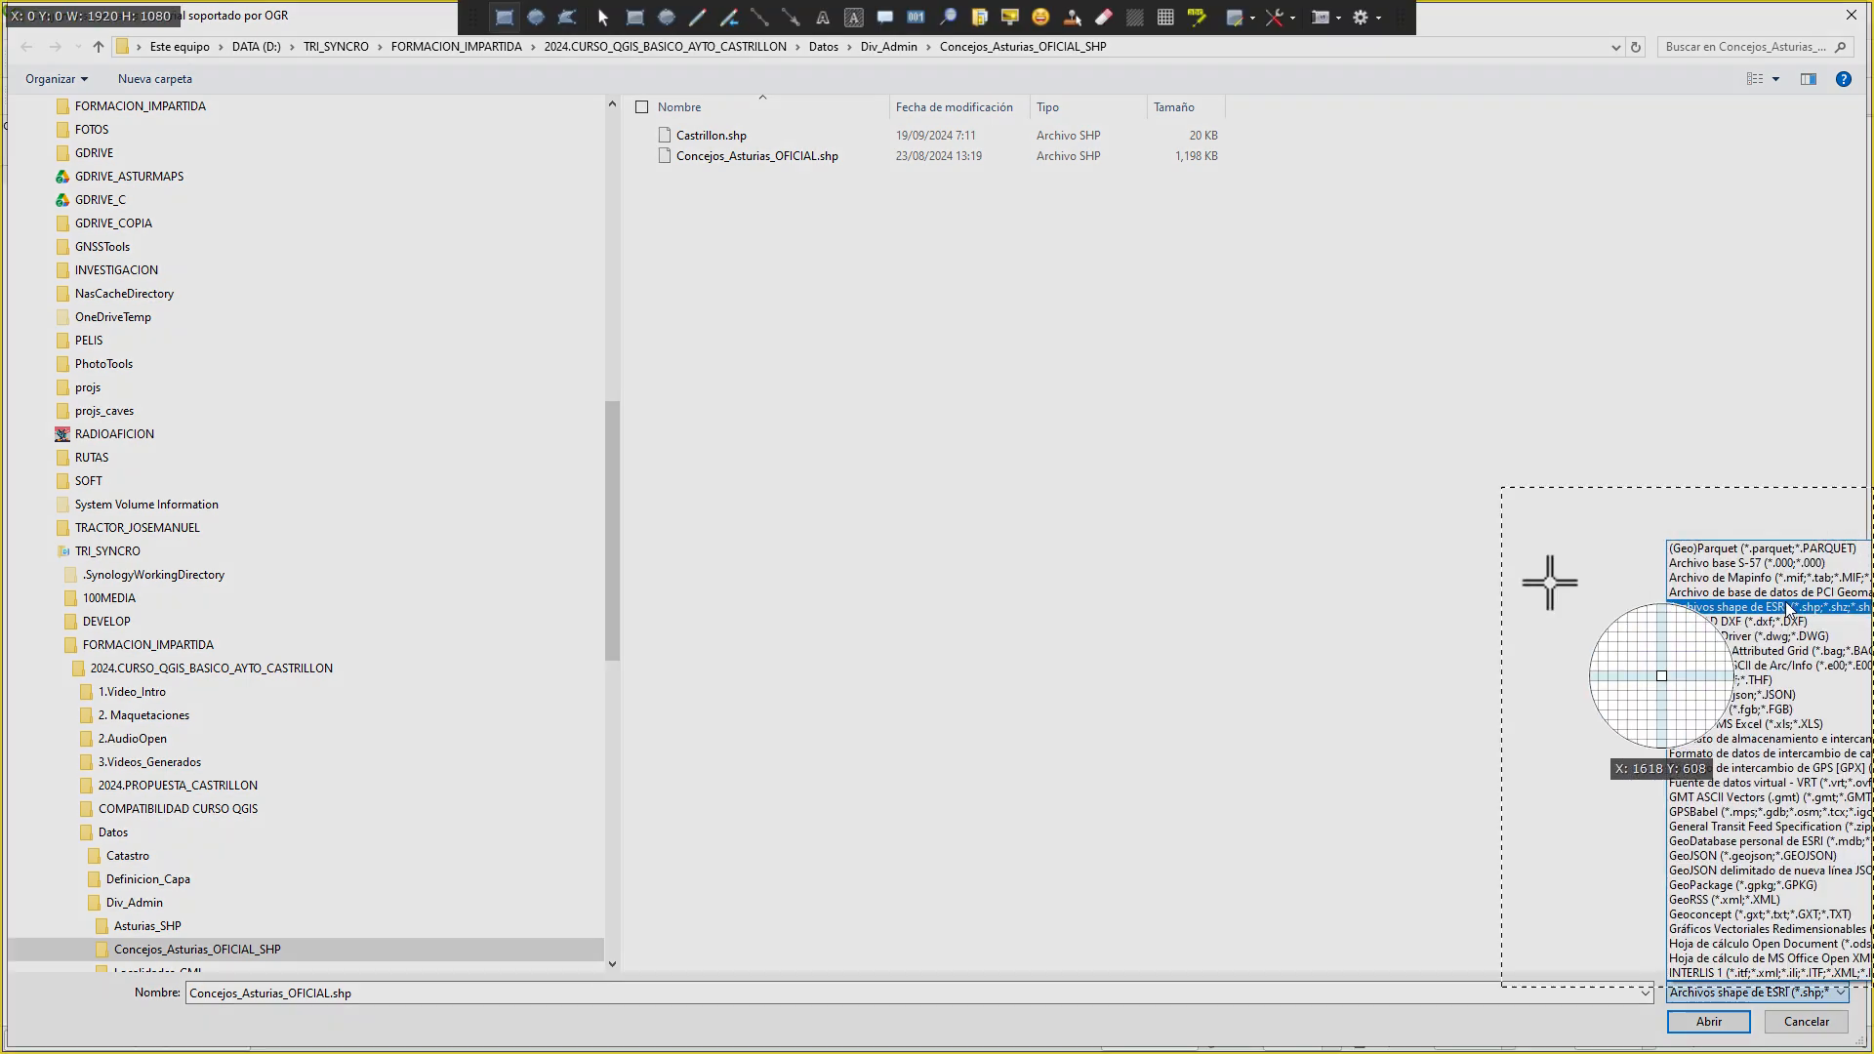
drag(1505, 514, 1873, 699)
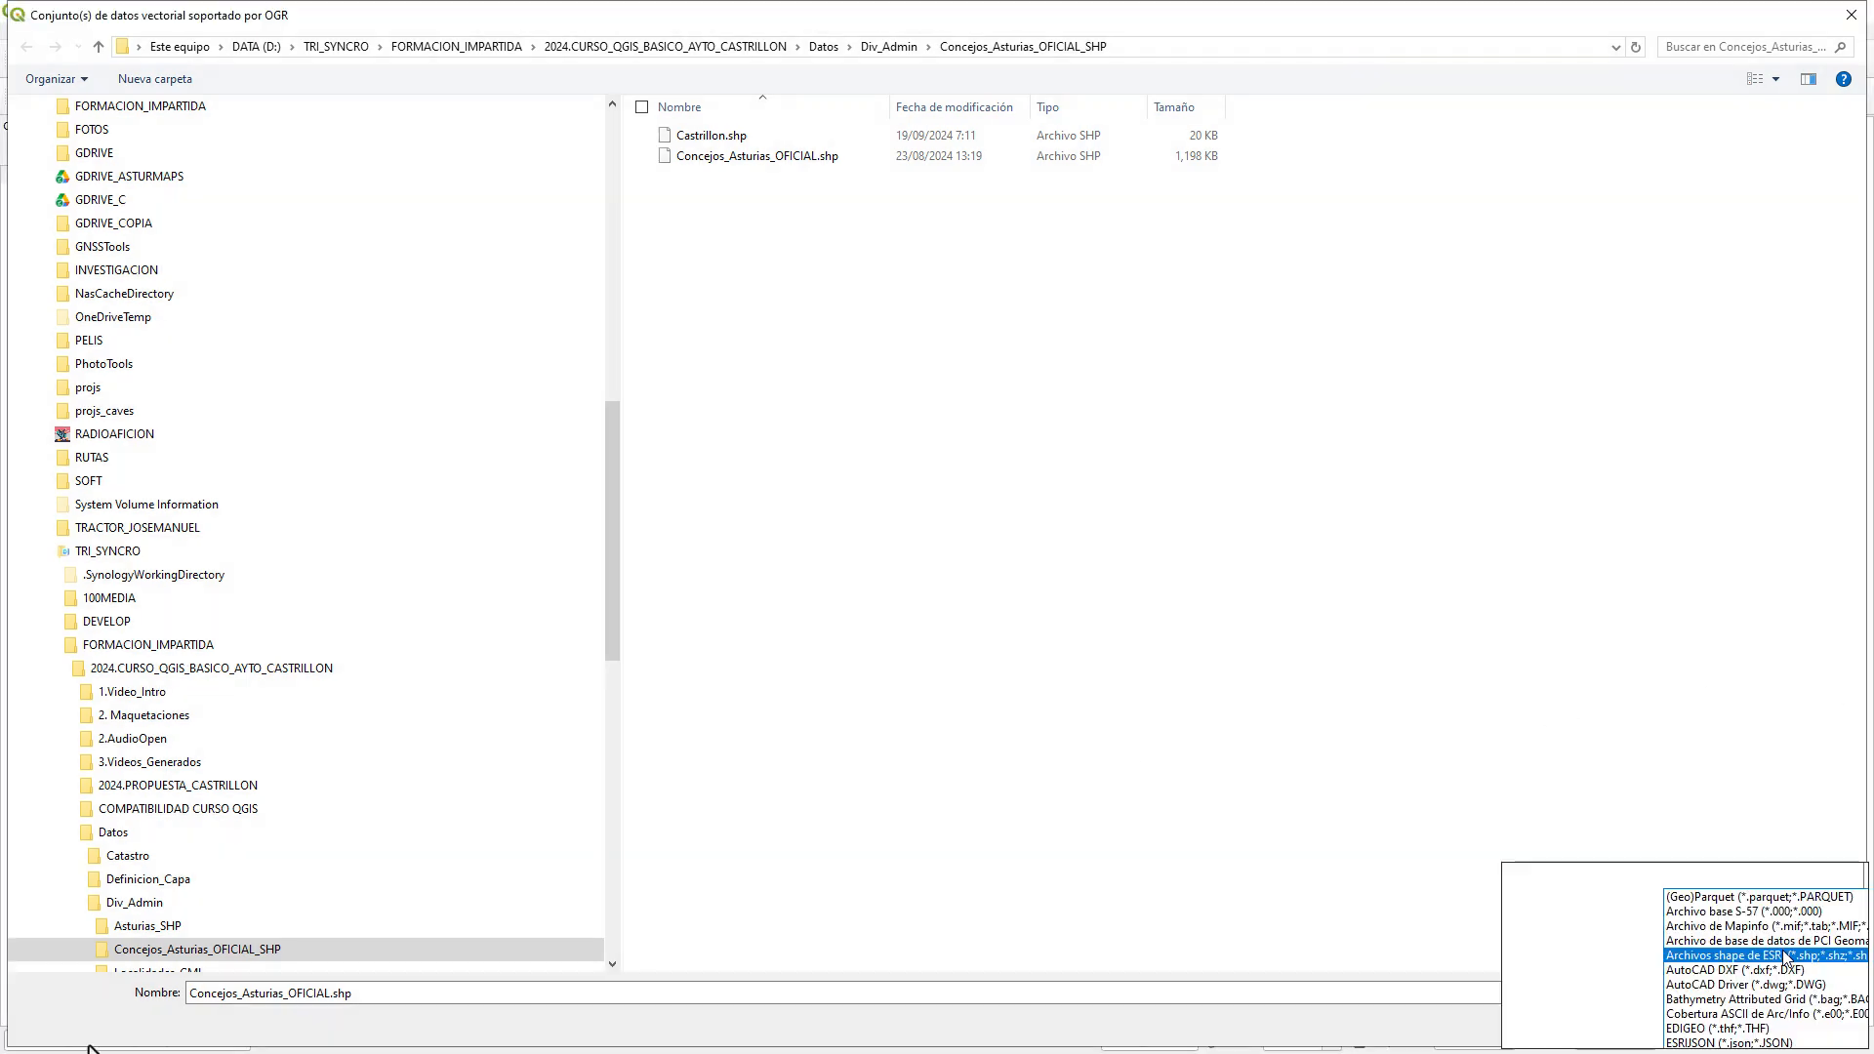
click(22, 1042)
click(22, 1043)
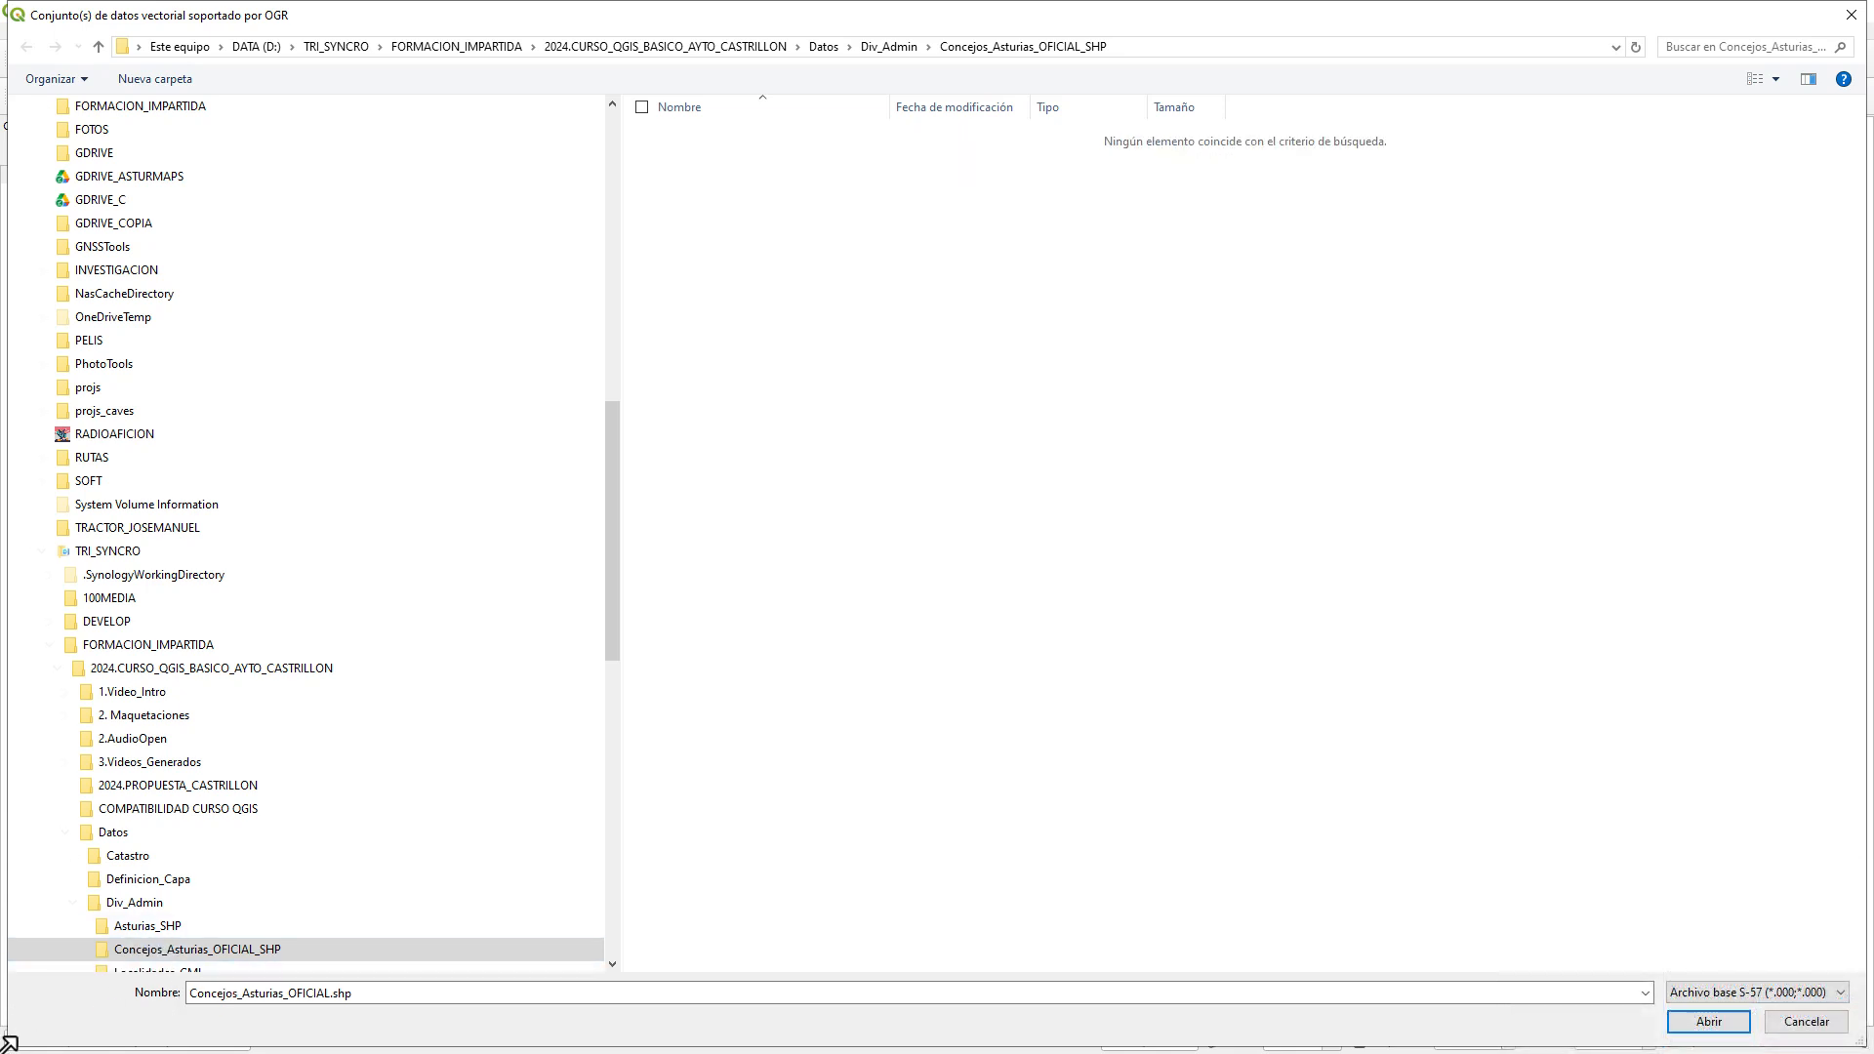
click(10, 1049)
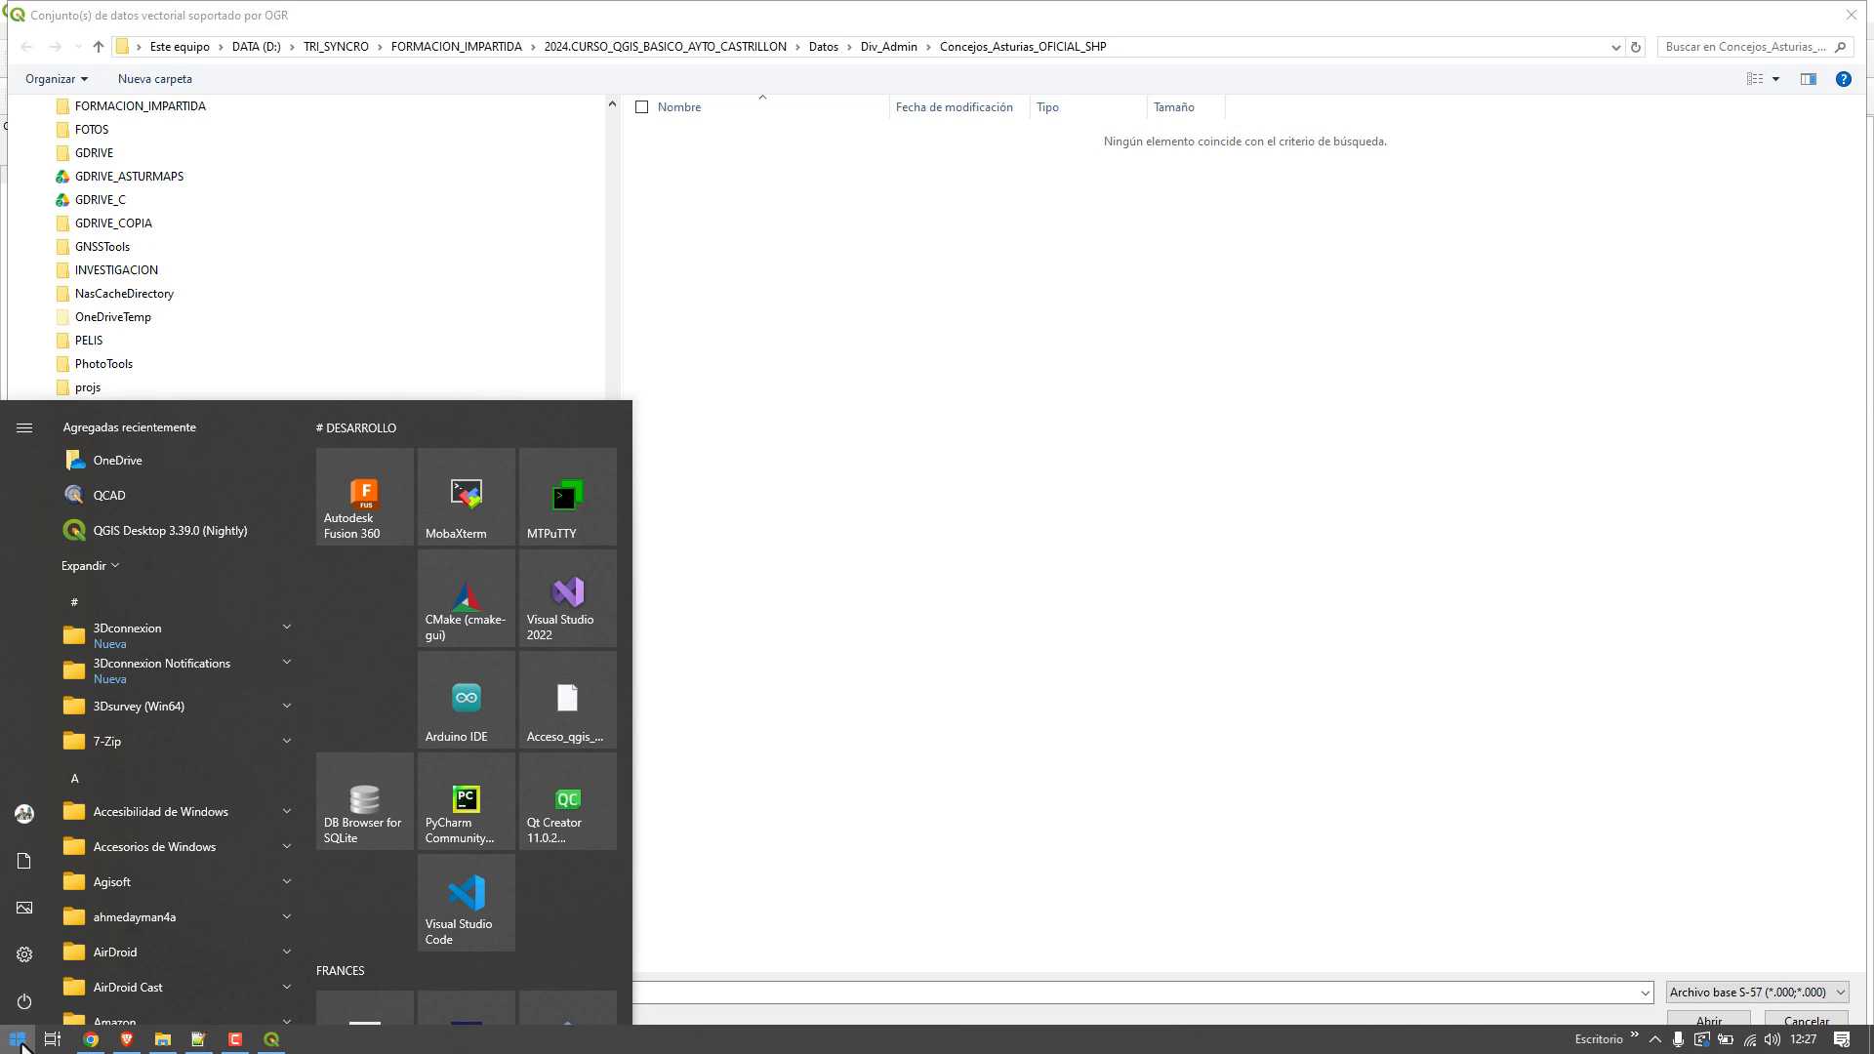
click(19, 1043)
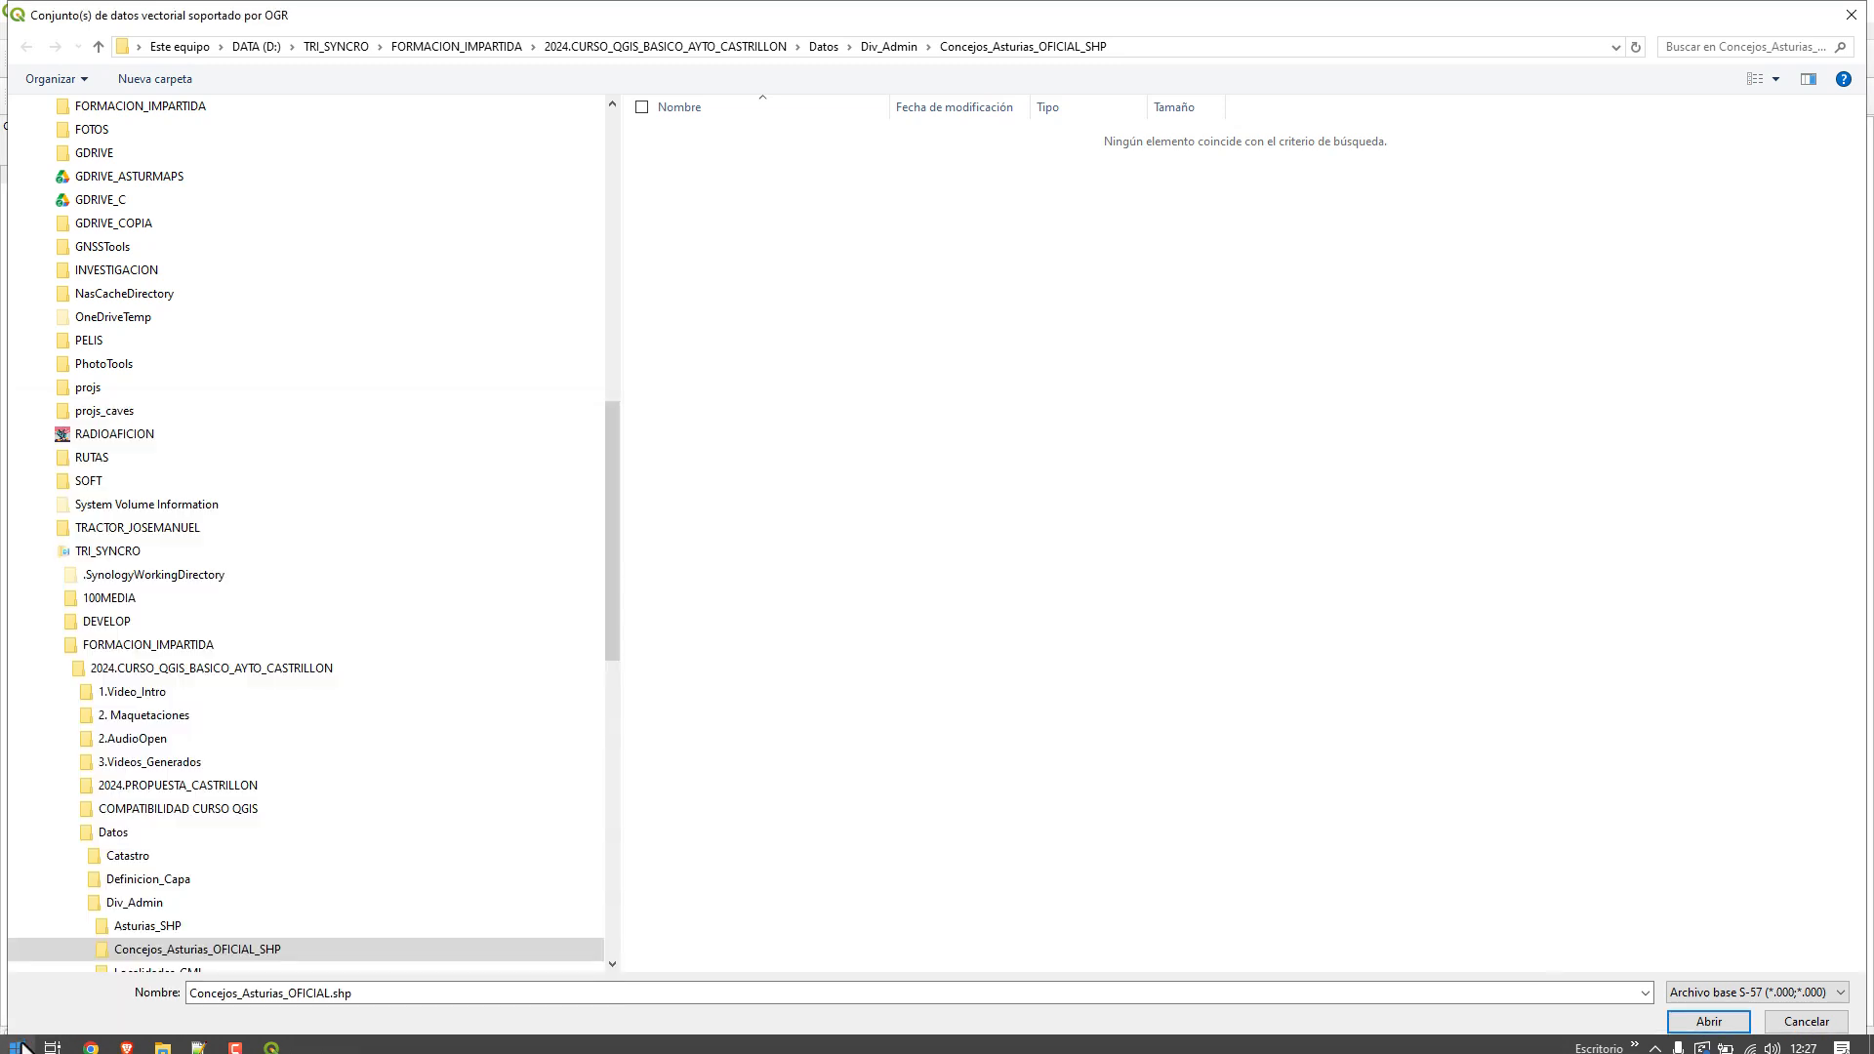
- Restrict the files to Archivos shape de ESRI, add Castrillon.shp as a vector layer again, and close the data source manager
click(1720, 993)
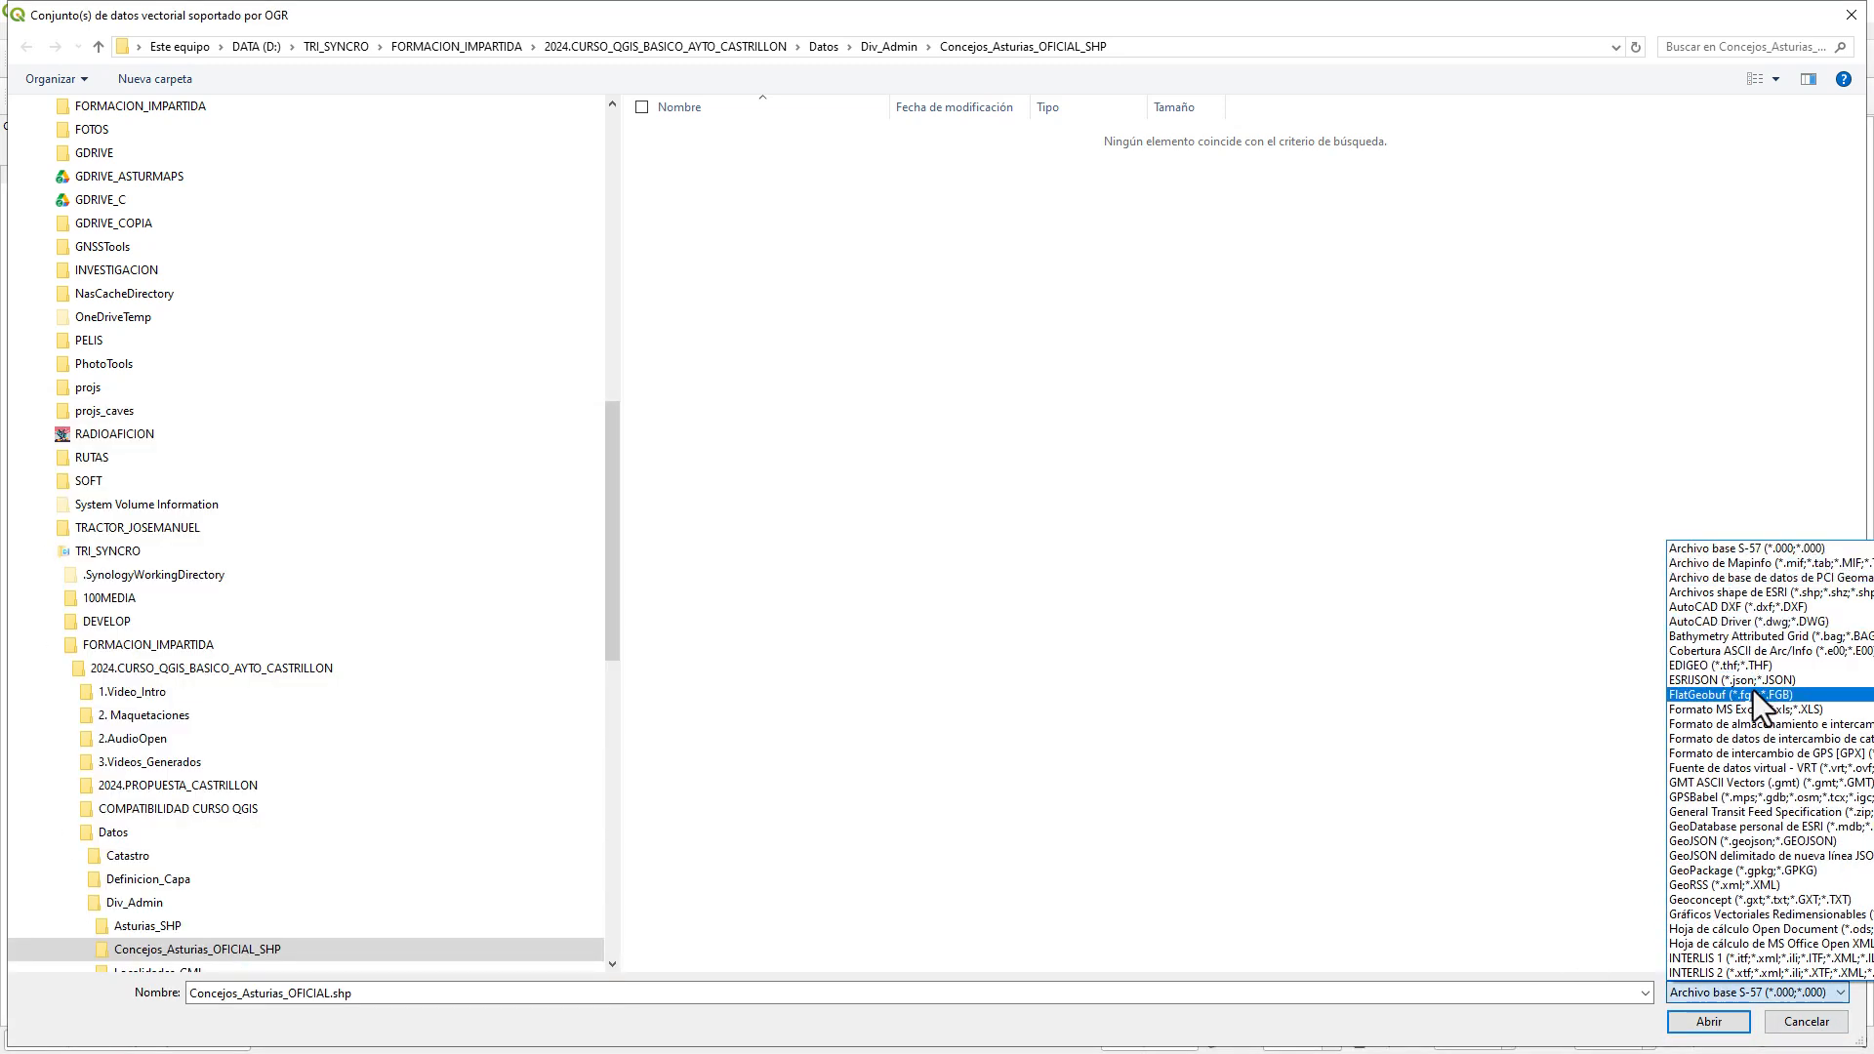
click(1757, 593)
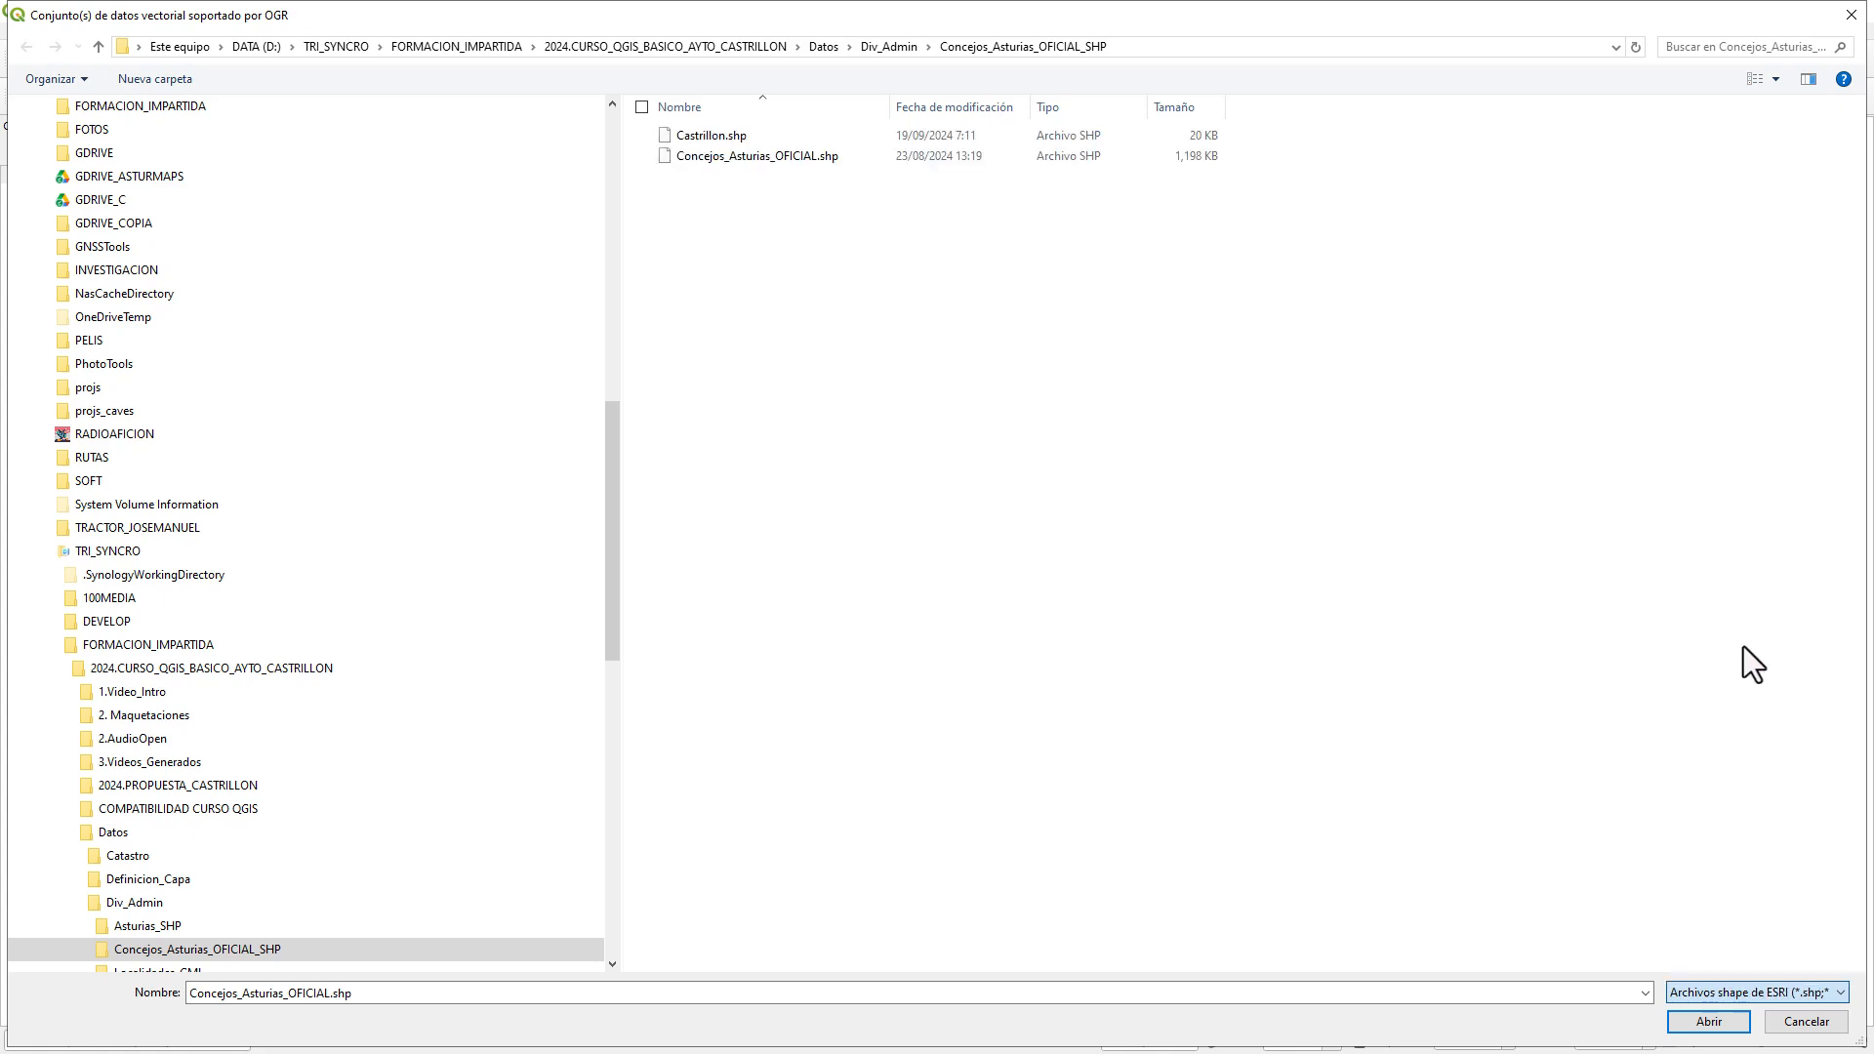
click(697, 137)
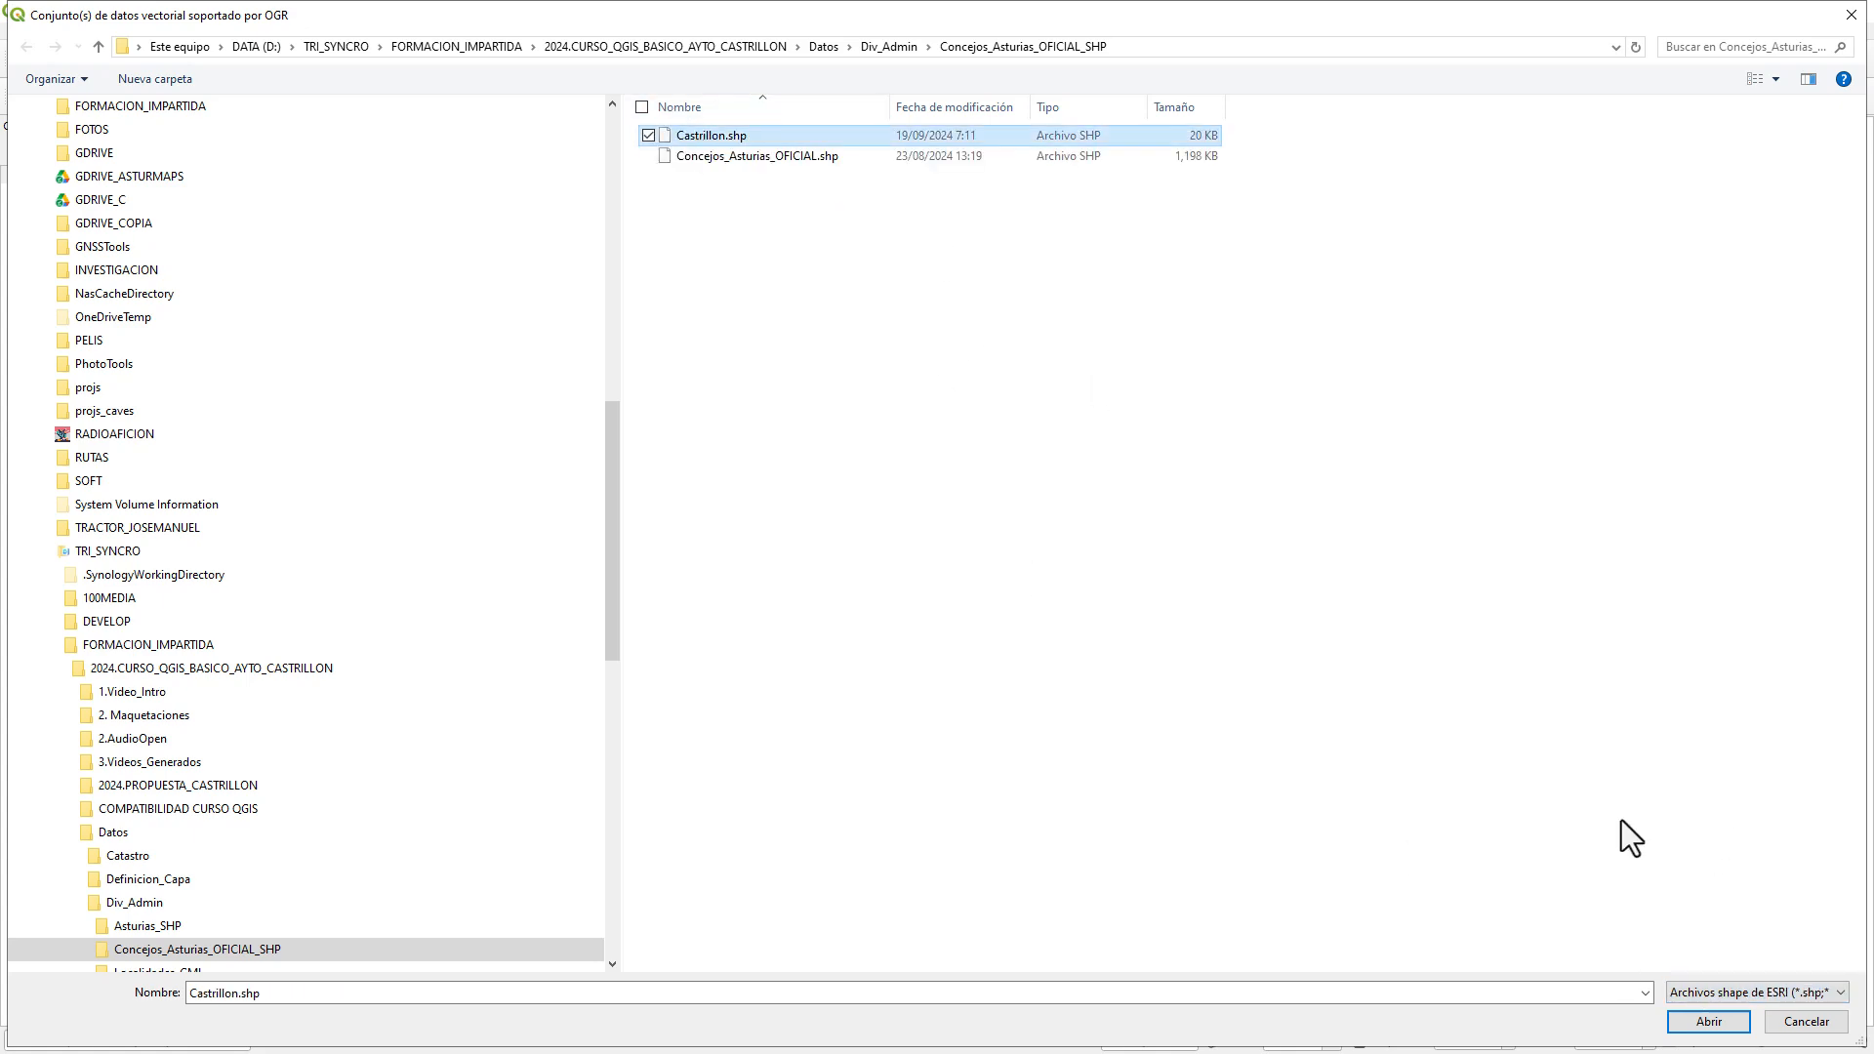
click(1710, 1025)
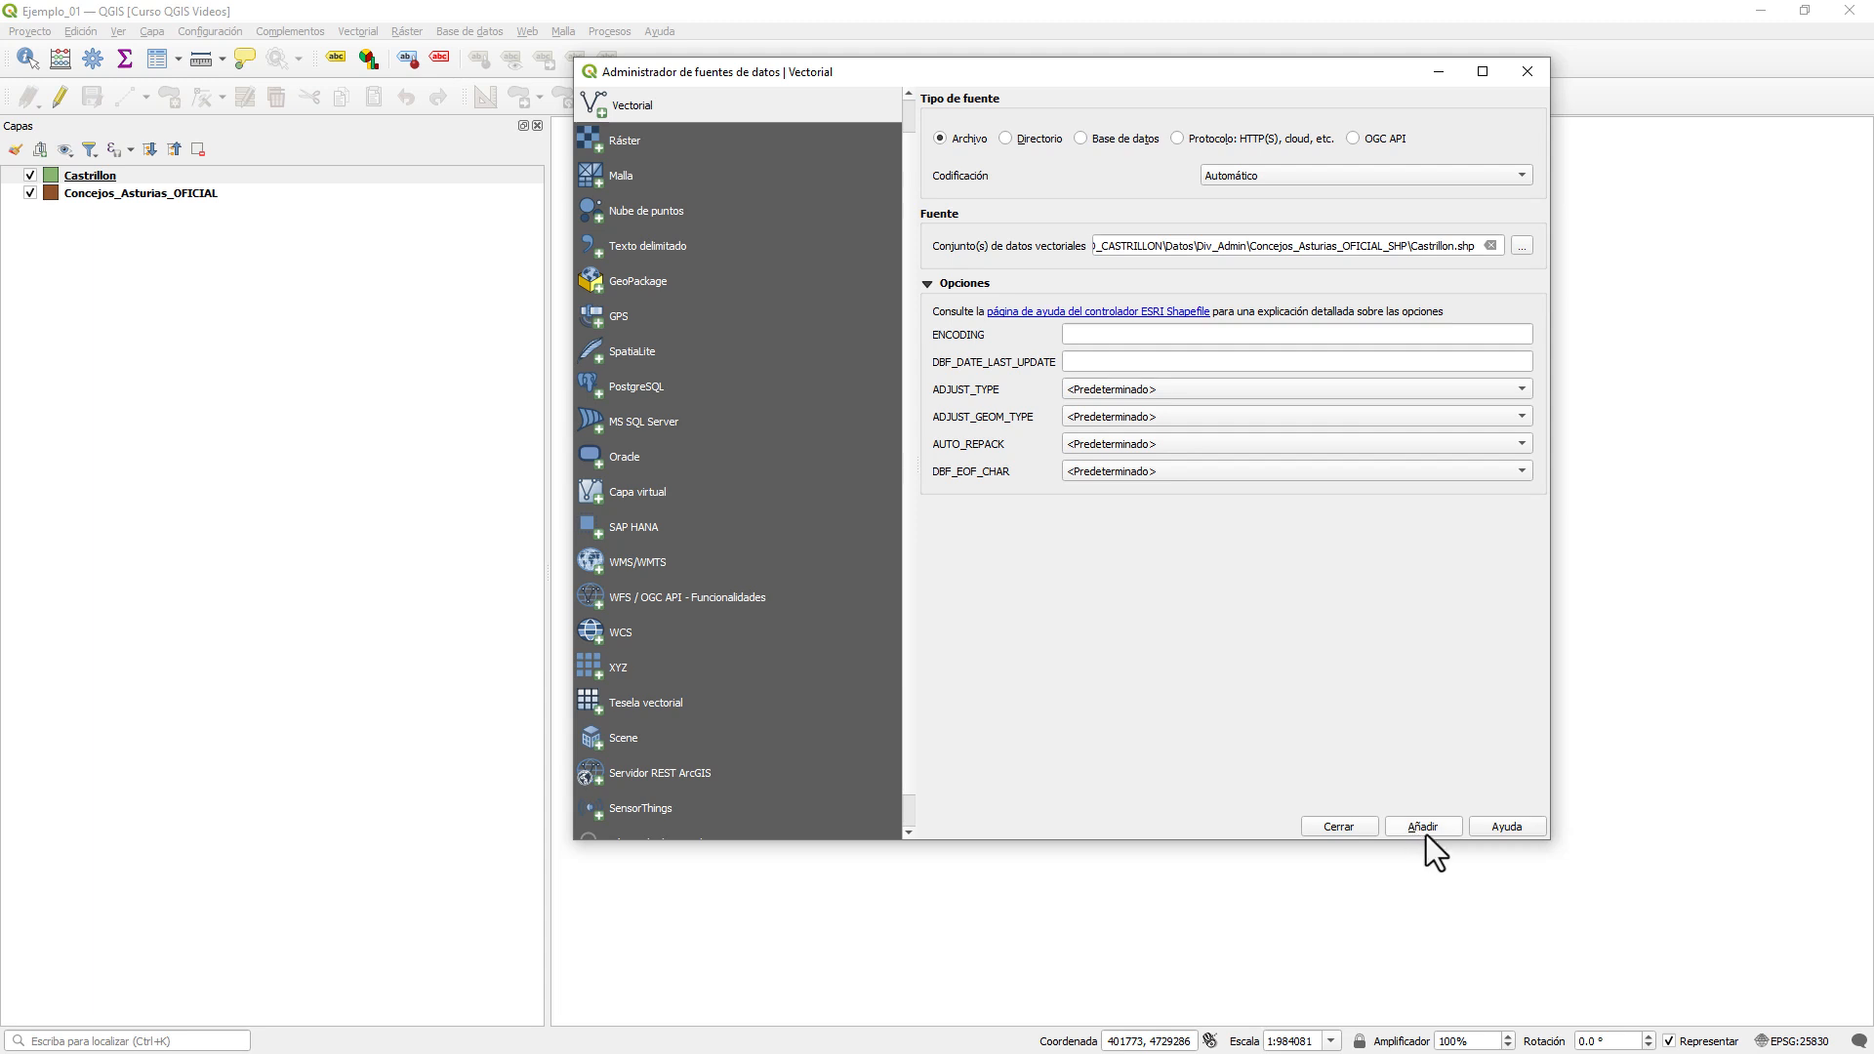
click(1424, 829)
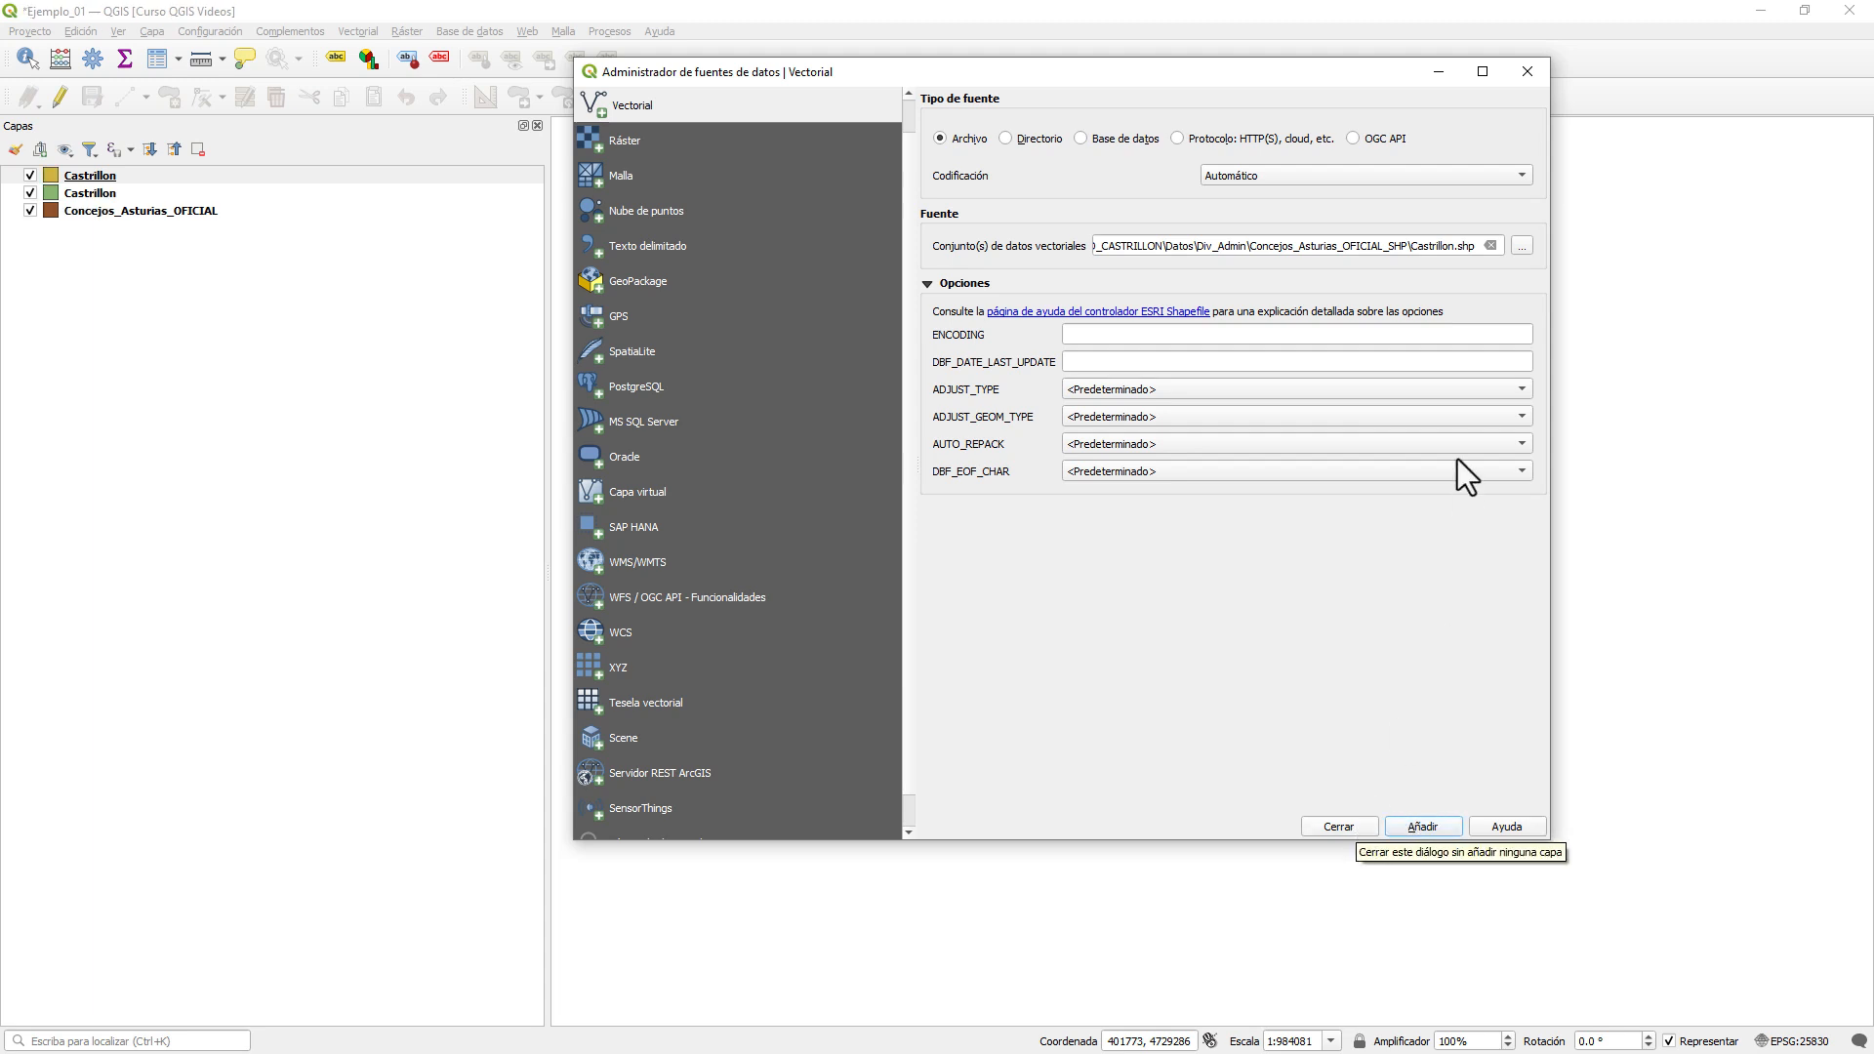
click(1339, 829)
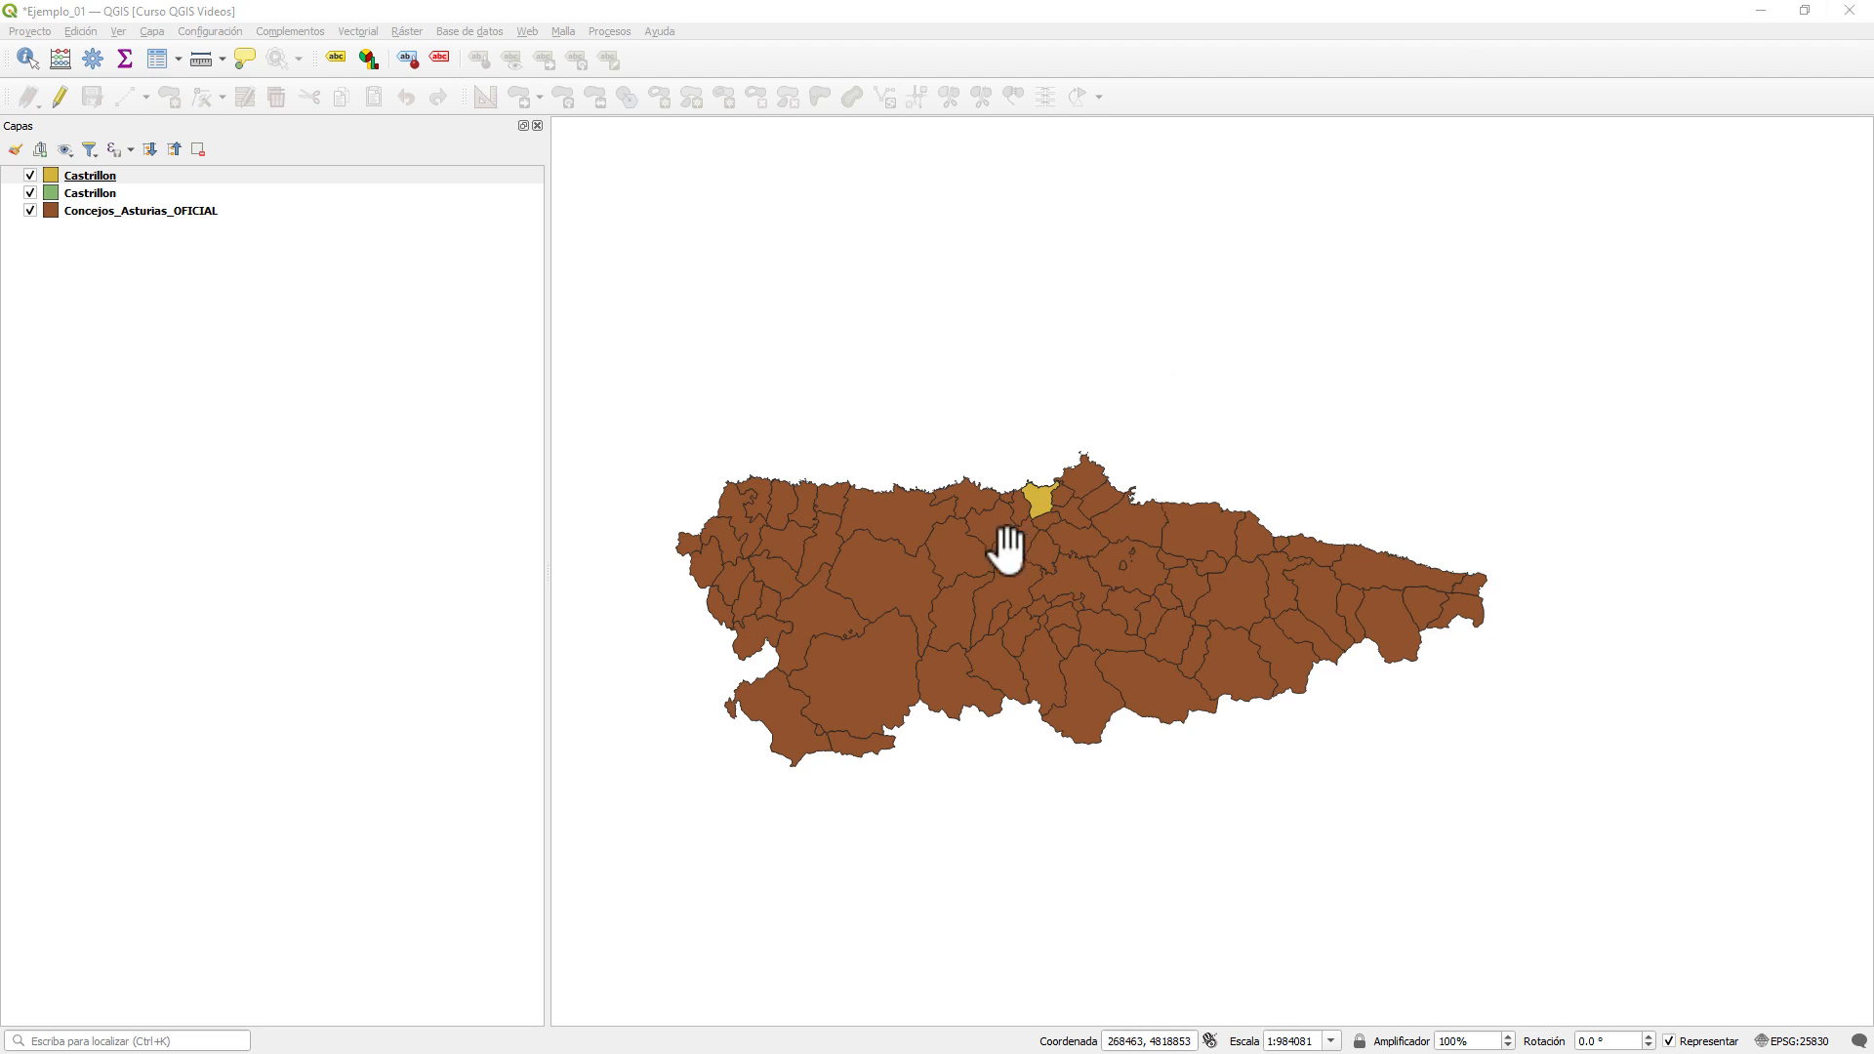
- Hide the lower Castrillon layer and Concejos_Asturias_OFICIAL so that only the upper Castrillon polygon is drawn, enlarged in the map
scroll(1010, 483, up, 1)
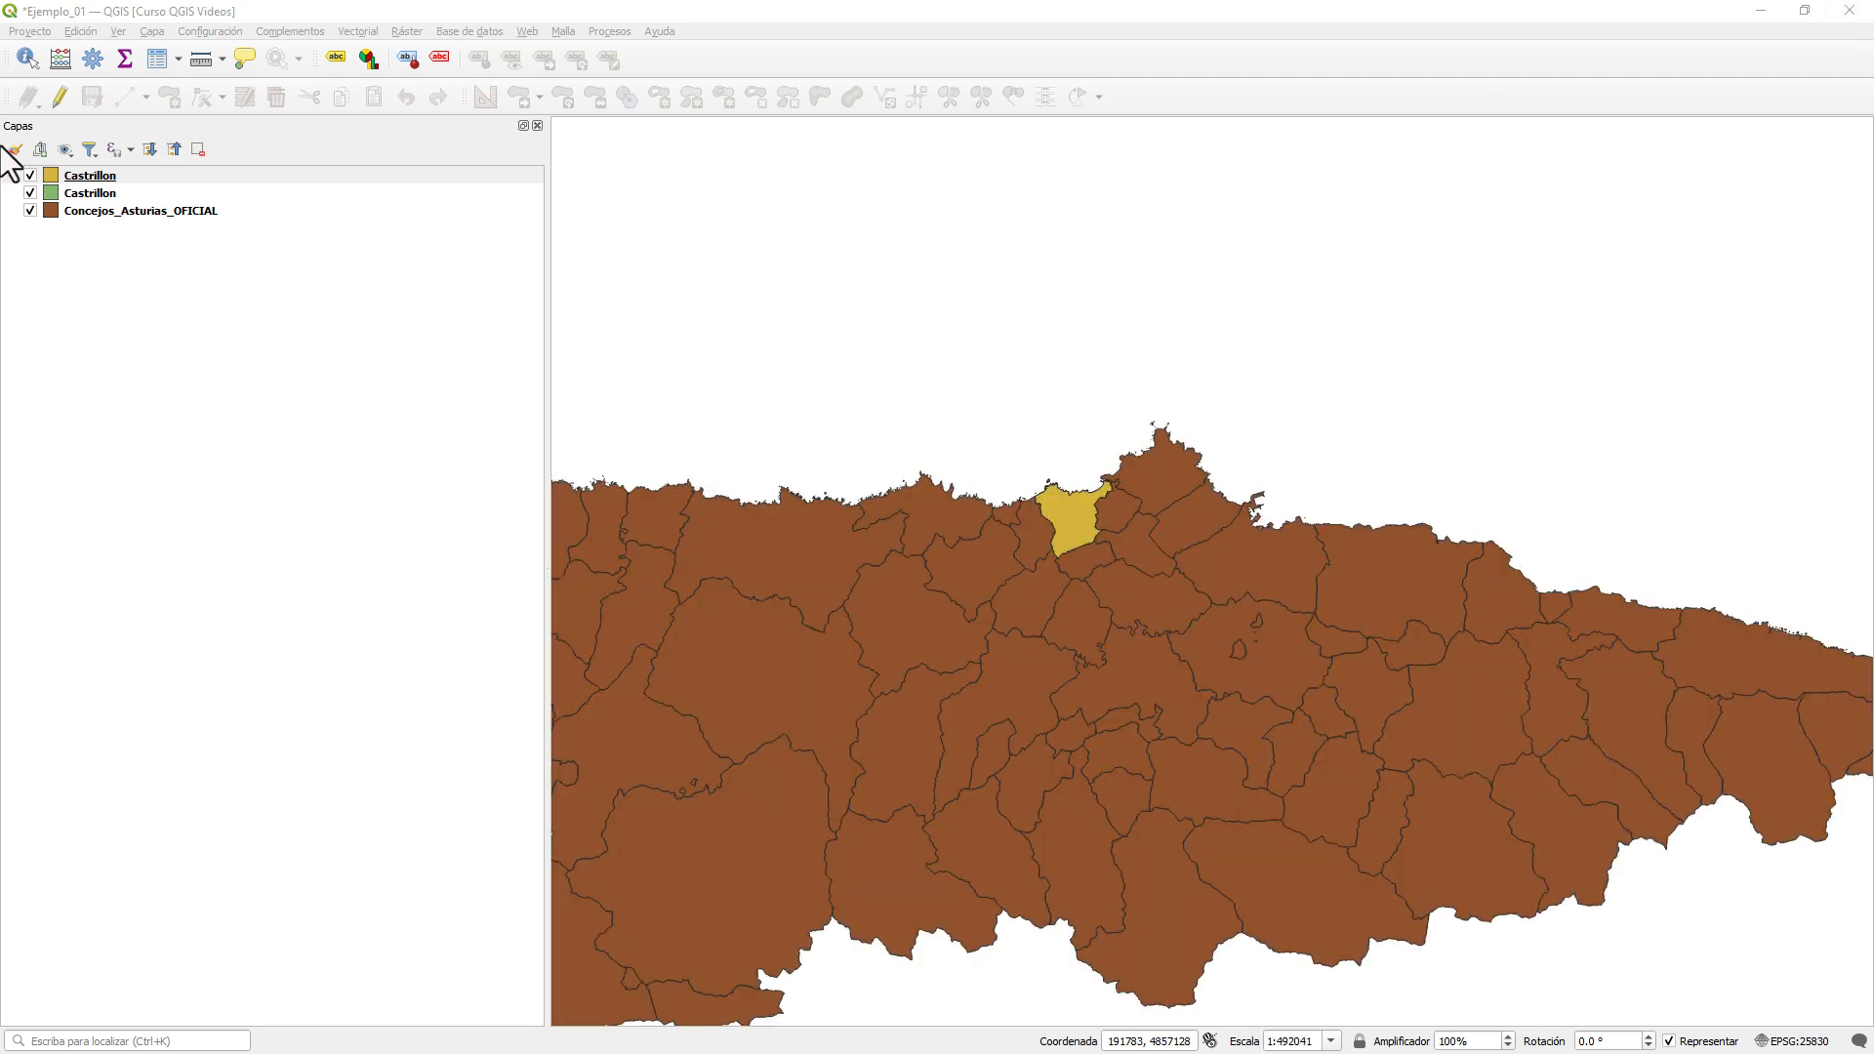
click(30, 193)
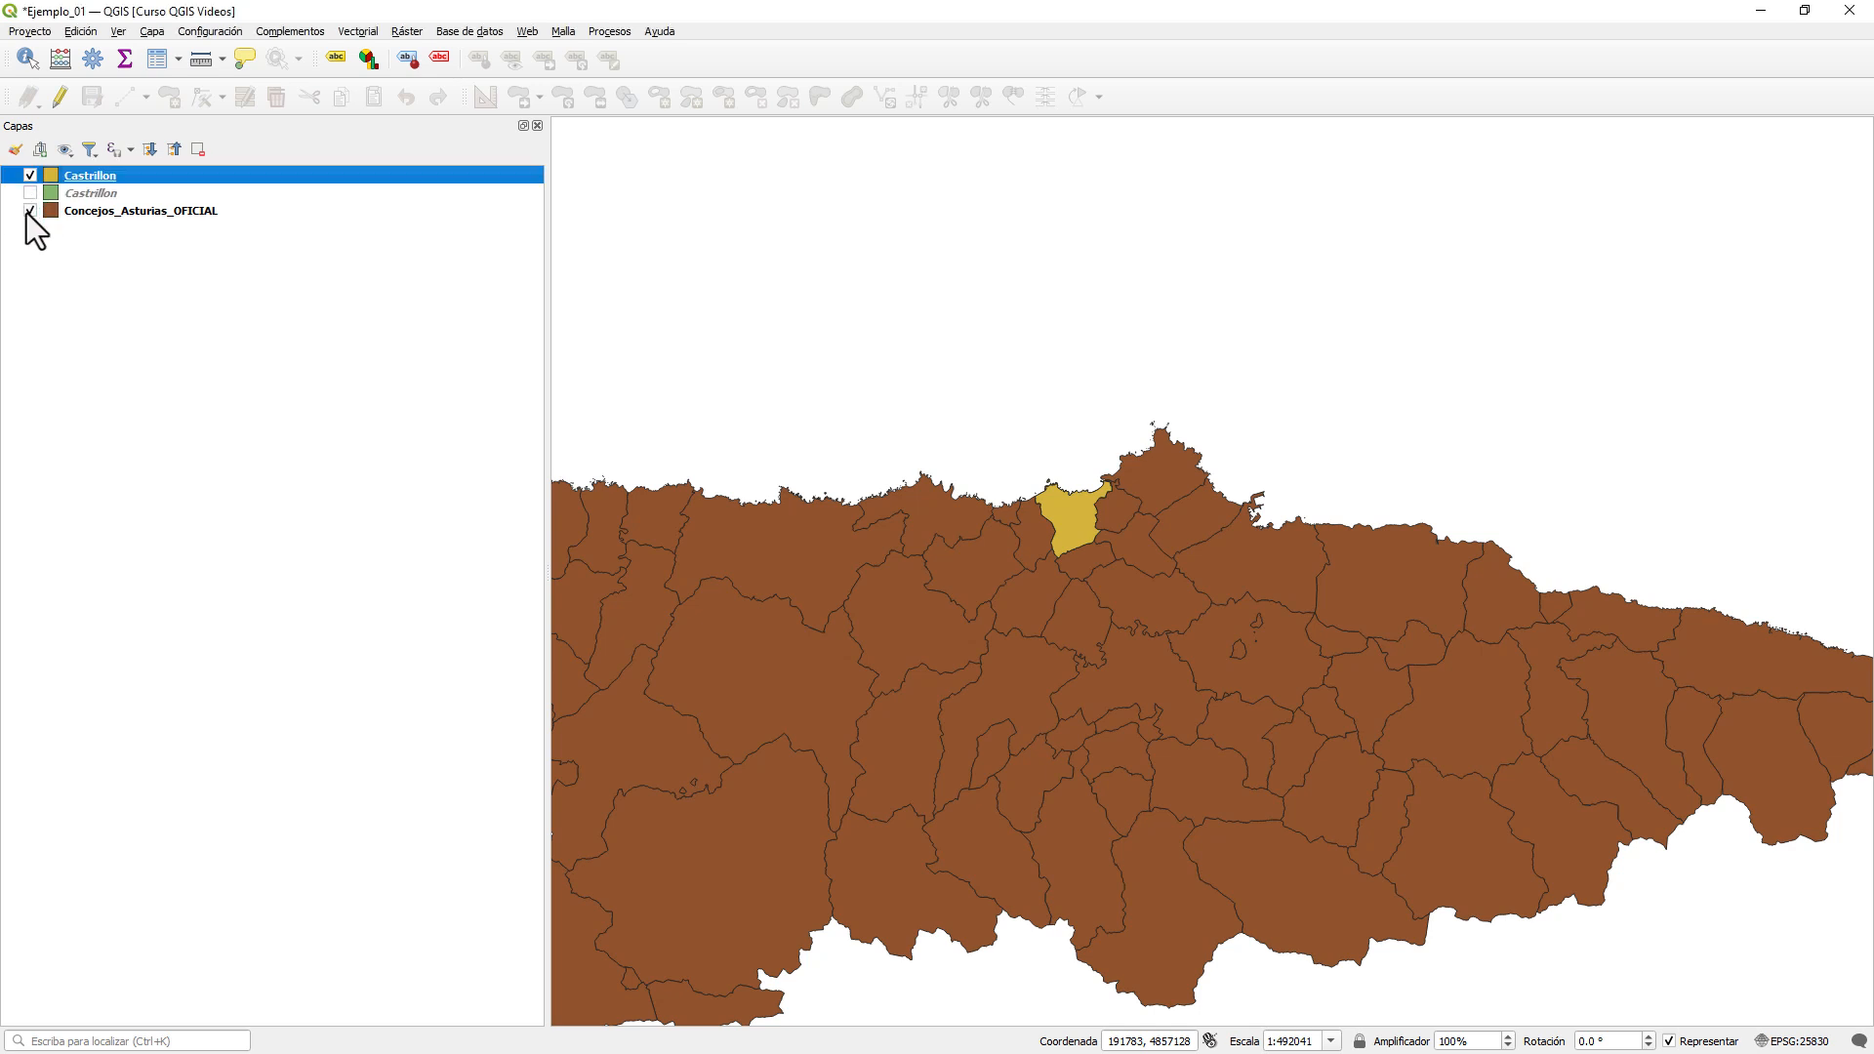
click(30, 211)
scroll(1114, 537, up, 2)
drag(879, 423, 1071, 411)
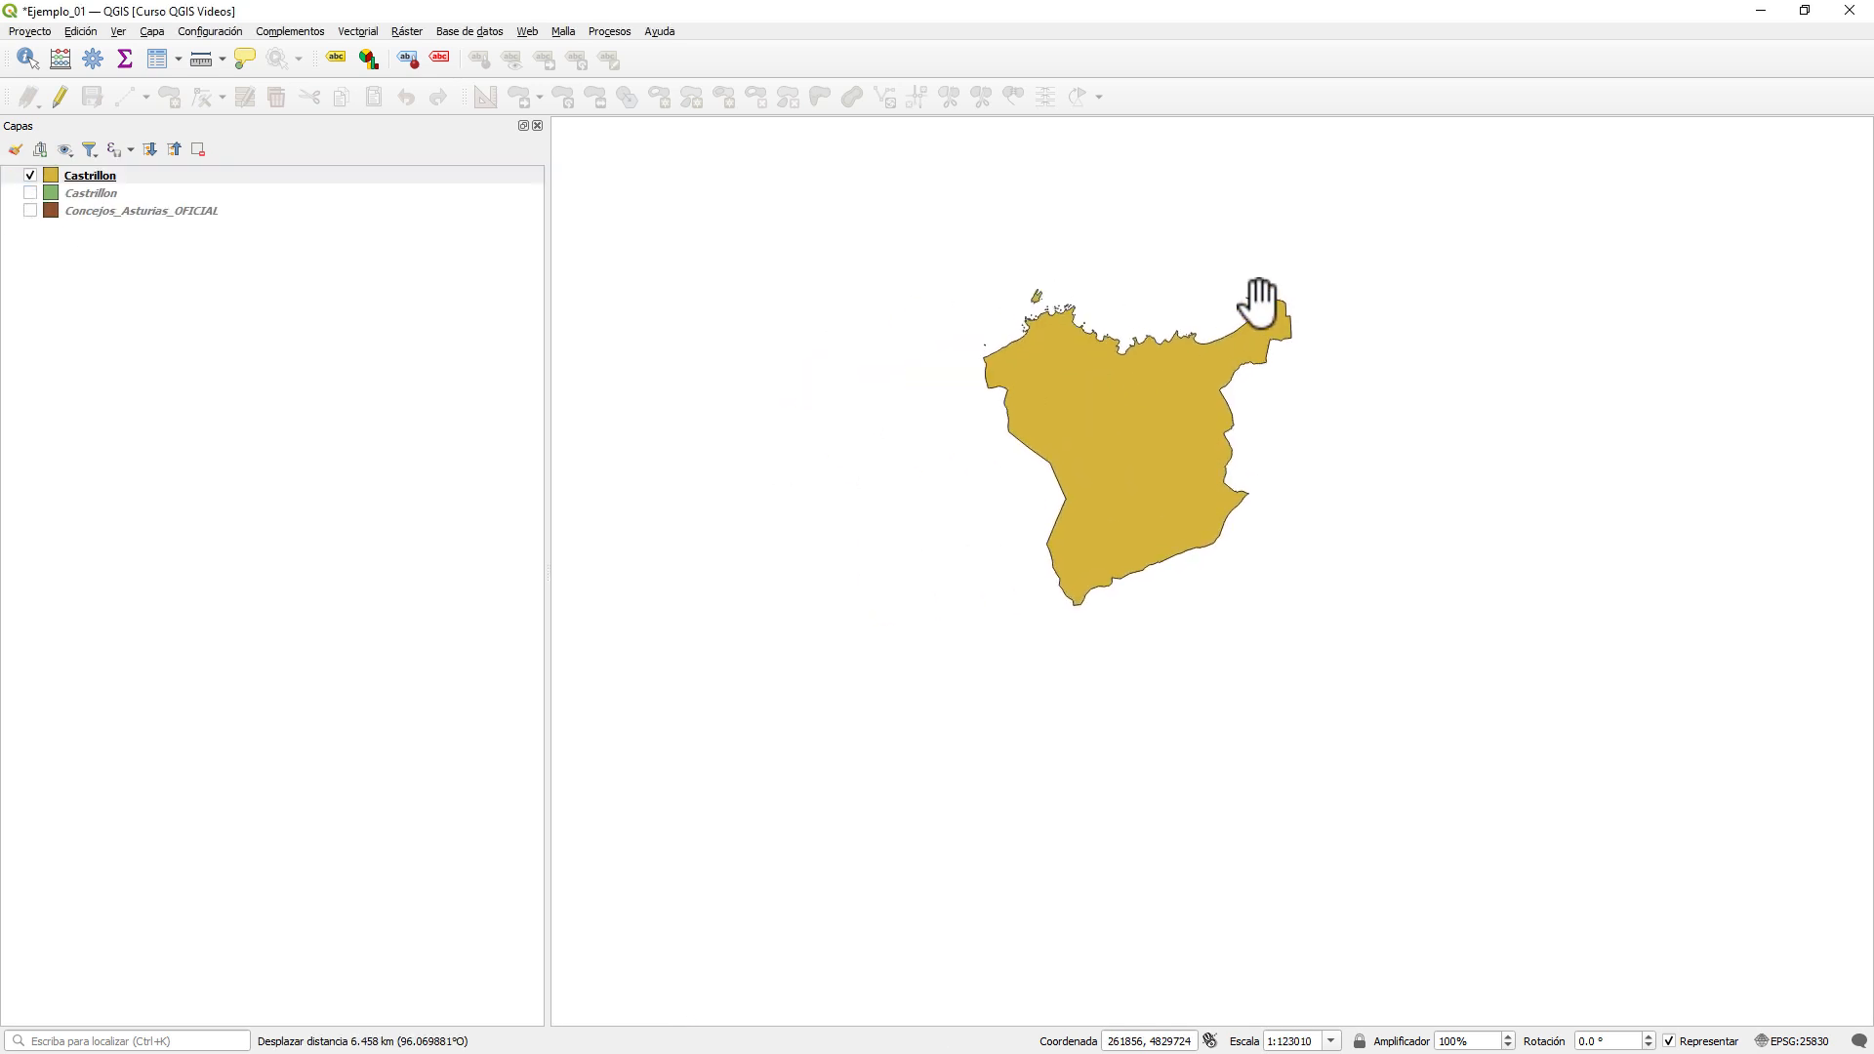
scroll(1073, 294, up, 1)
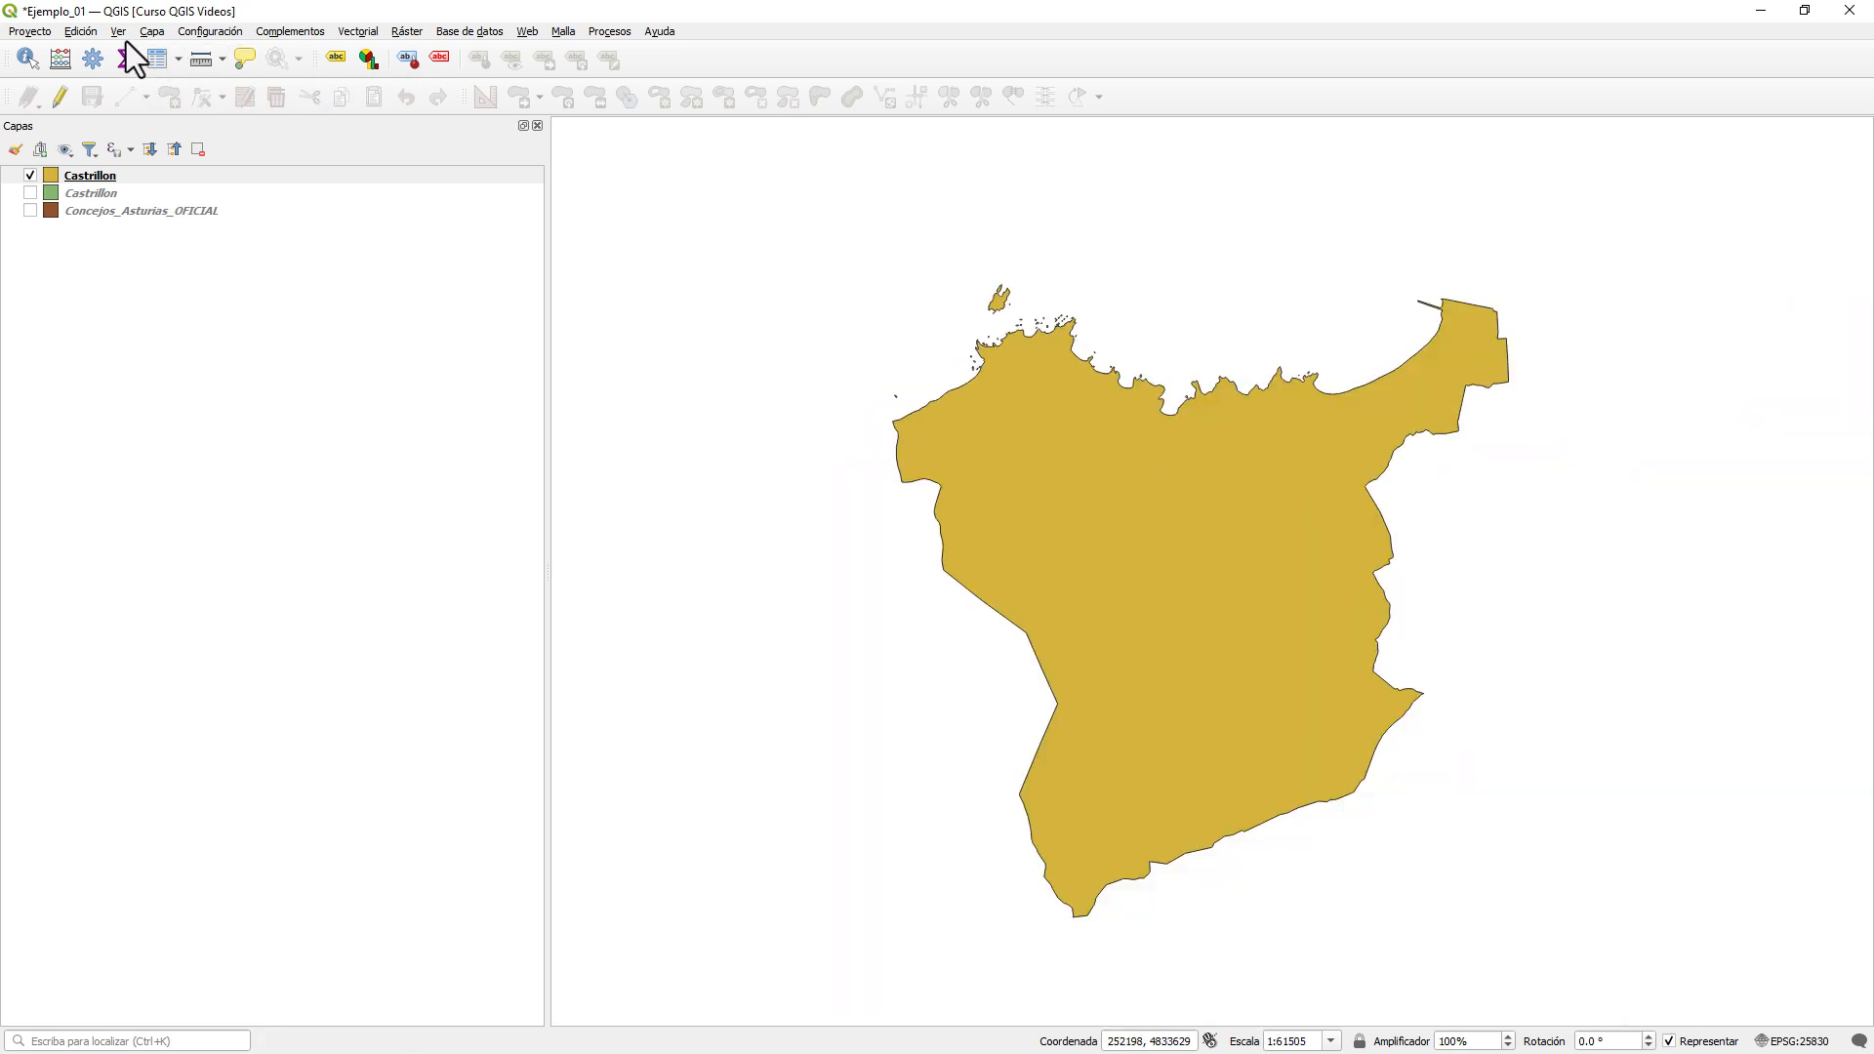
- Show the selection toolbar (Barra de herramientas de selección) and dock it in the upper toolbar row, ahead of the attributes toolbar
click(118, 31)
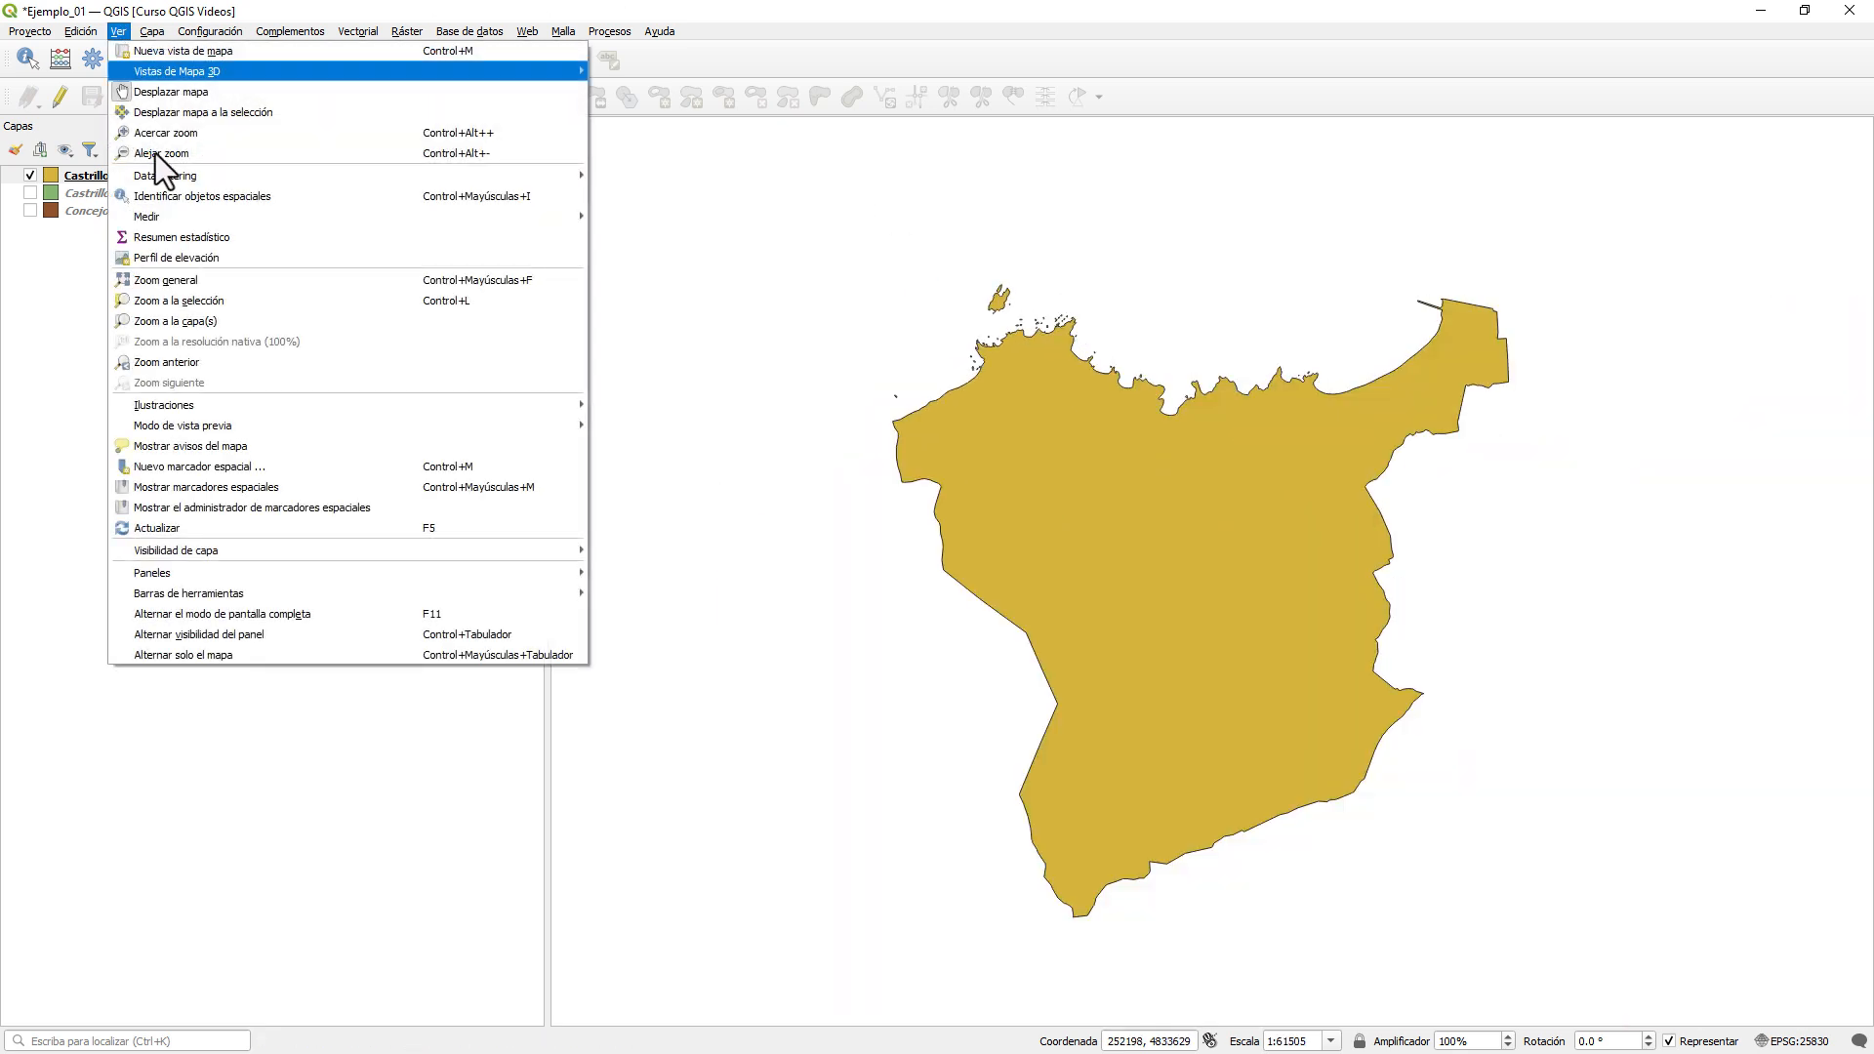
mouse_move(303, 597)
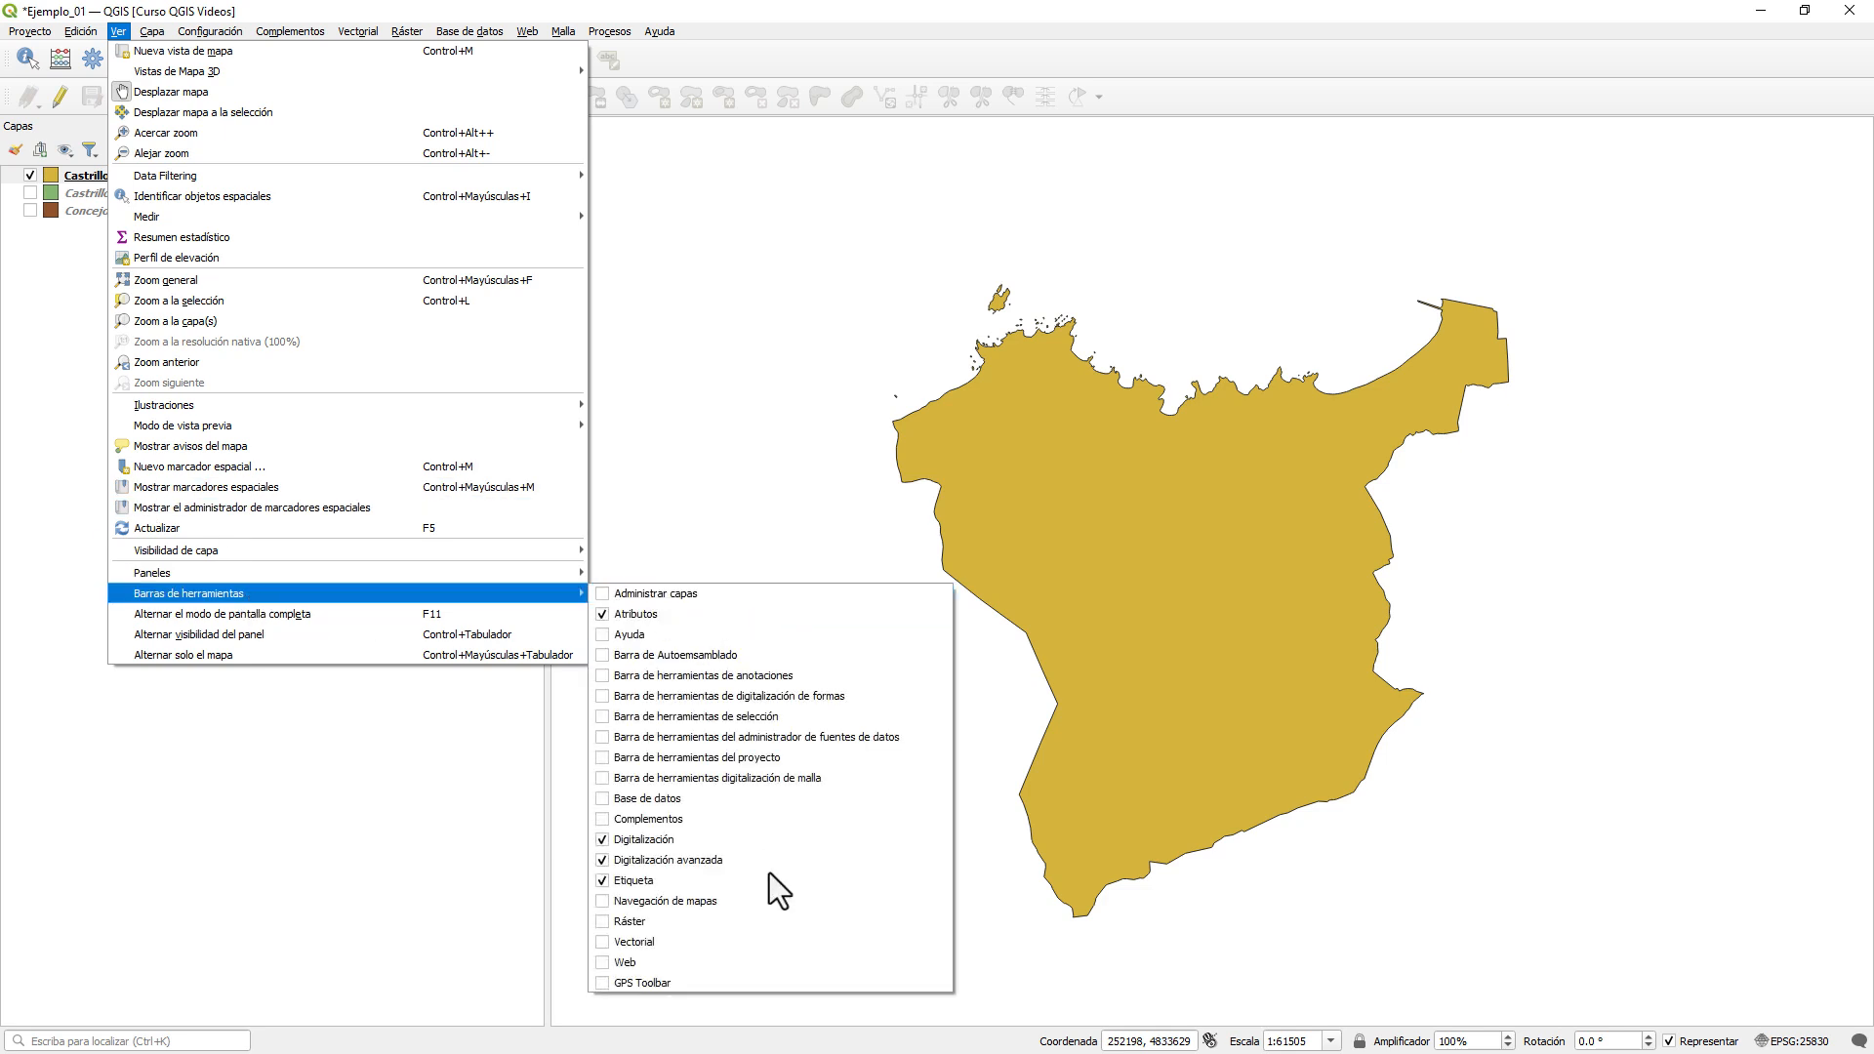
click(765, 723)
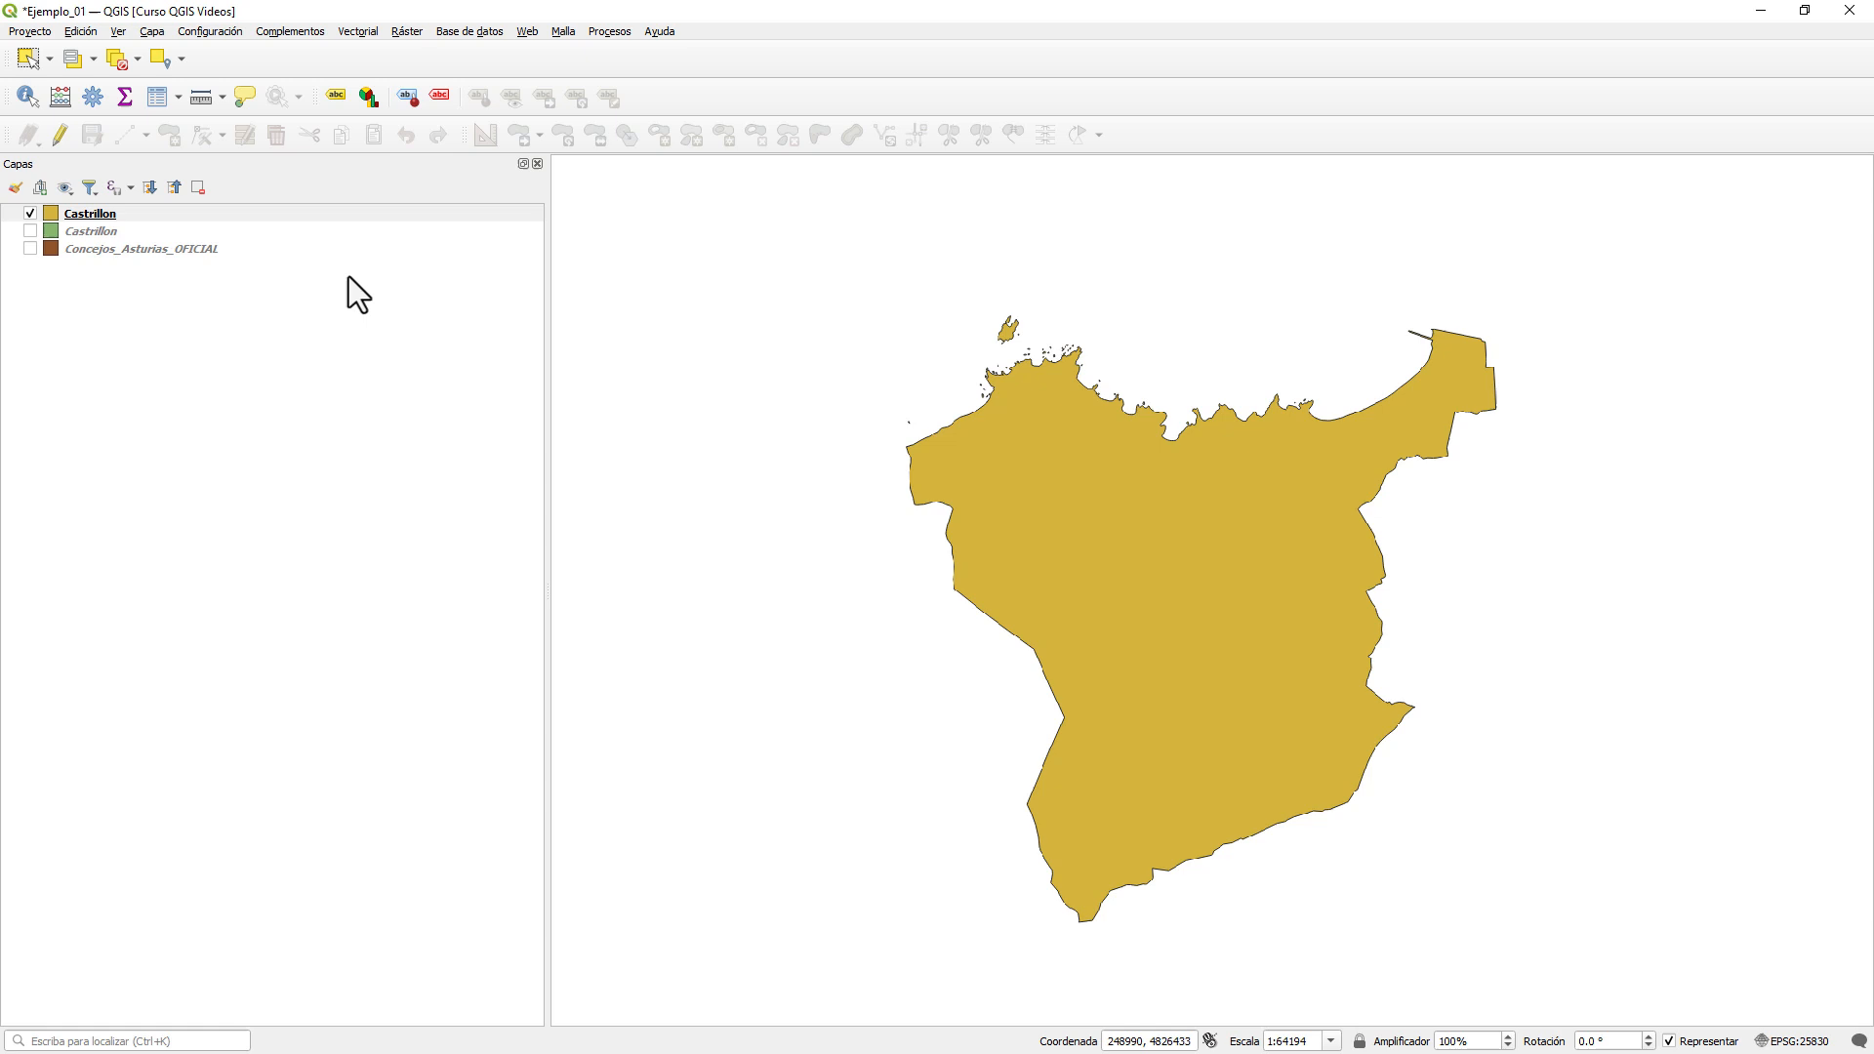
click(26, 59)
drag(14, 57, 771, 204)
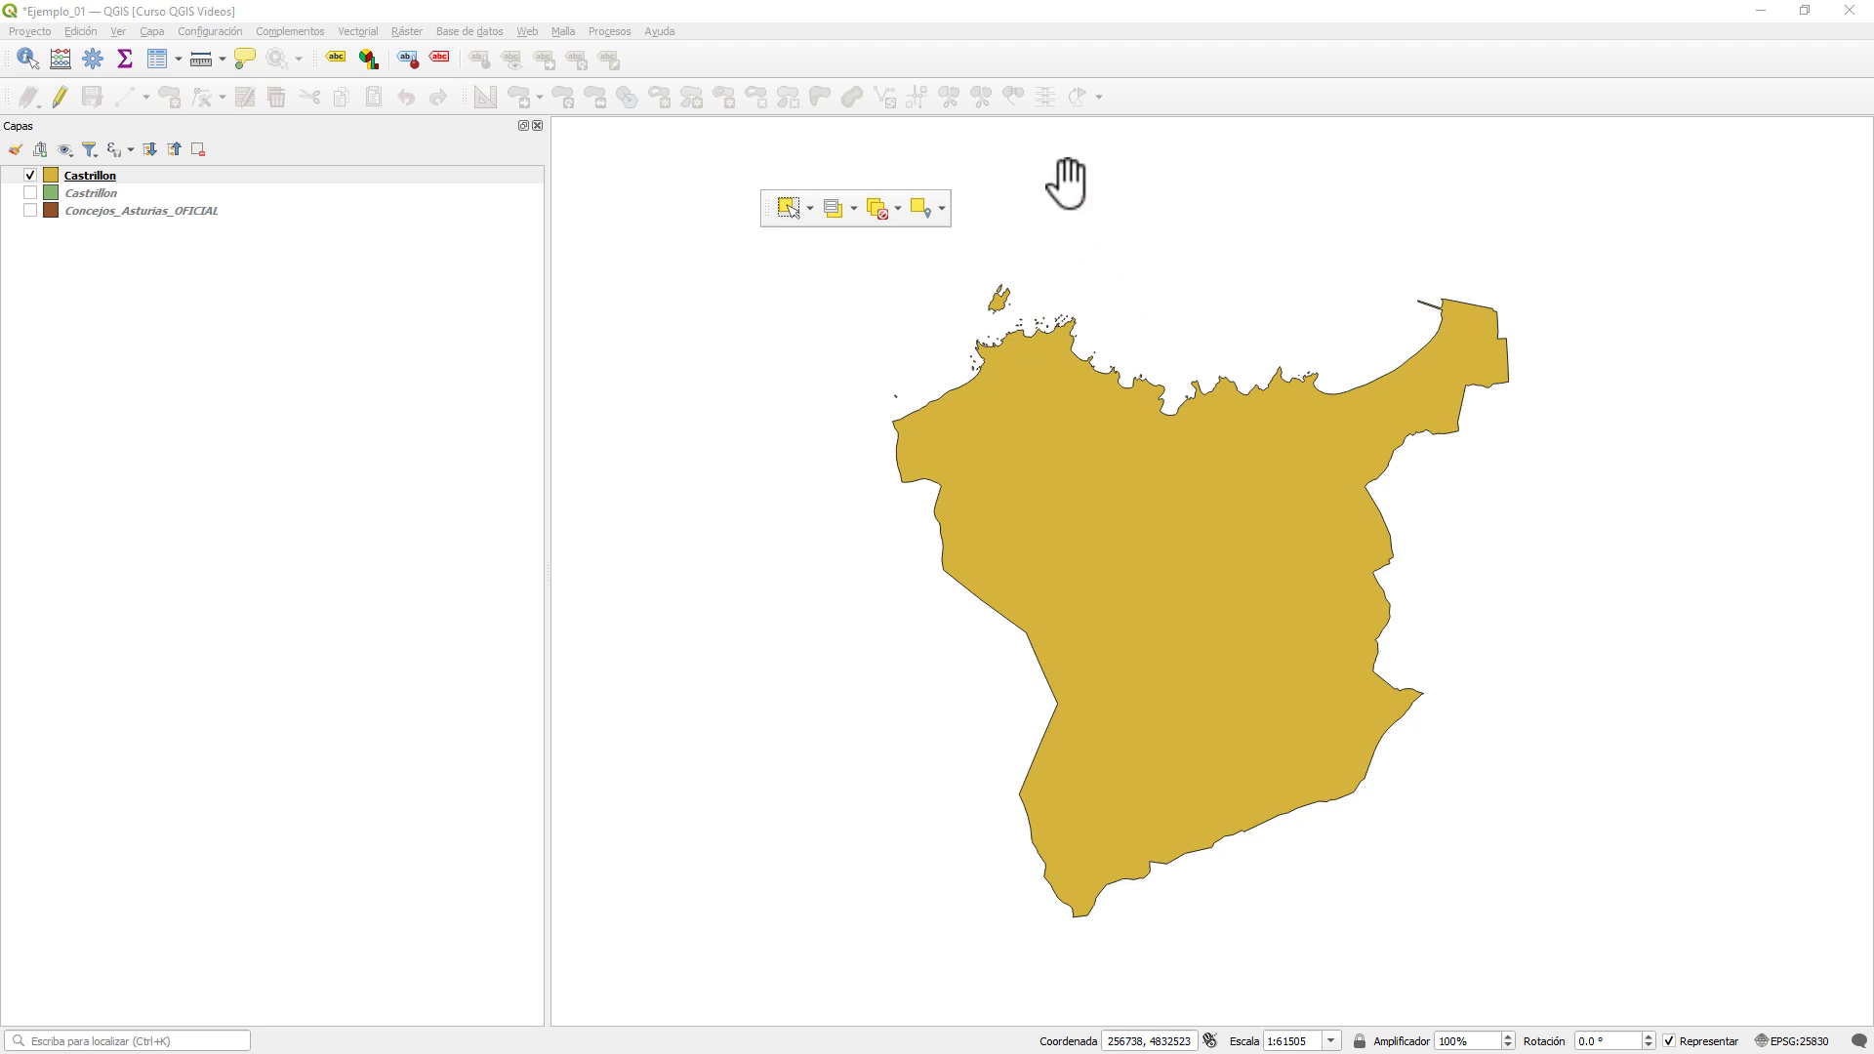
drag(767, 207, 23, 59)
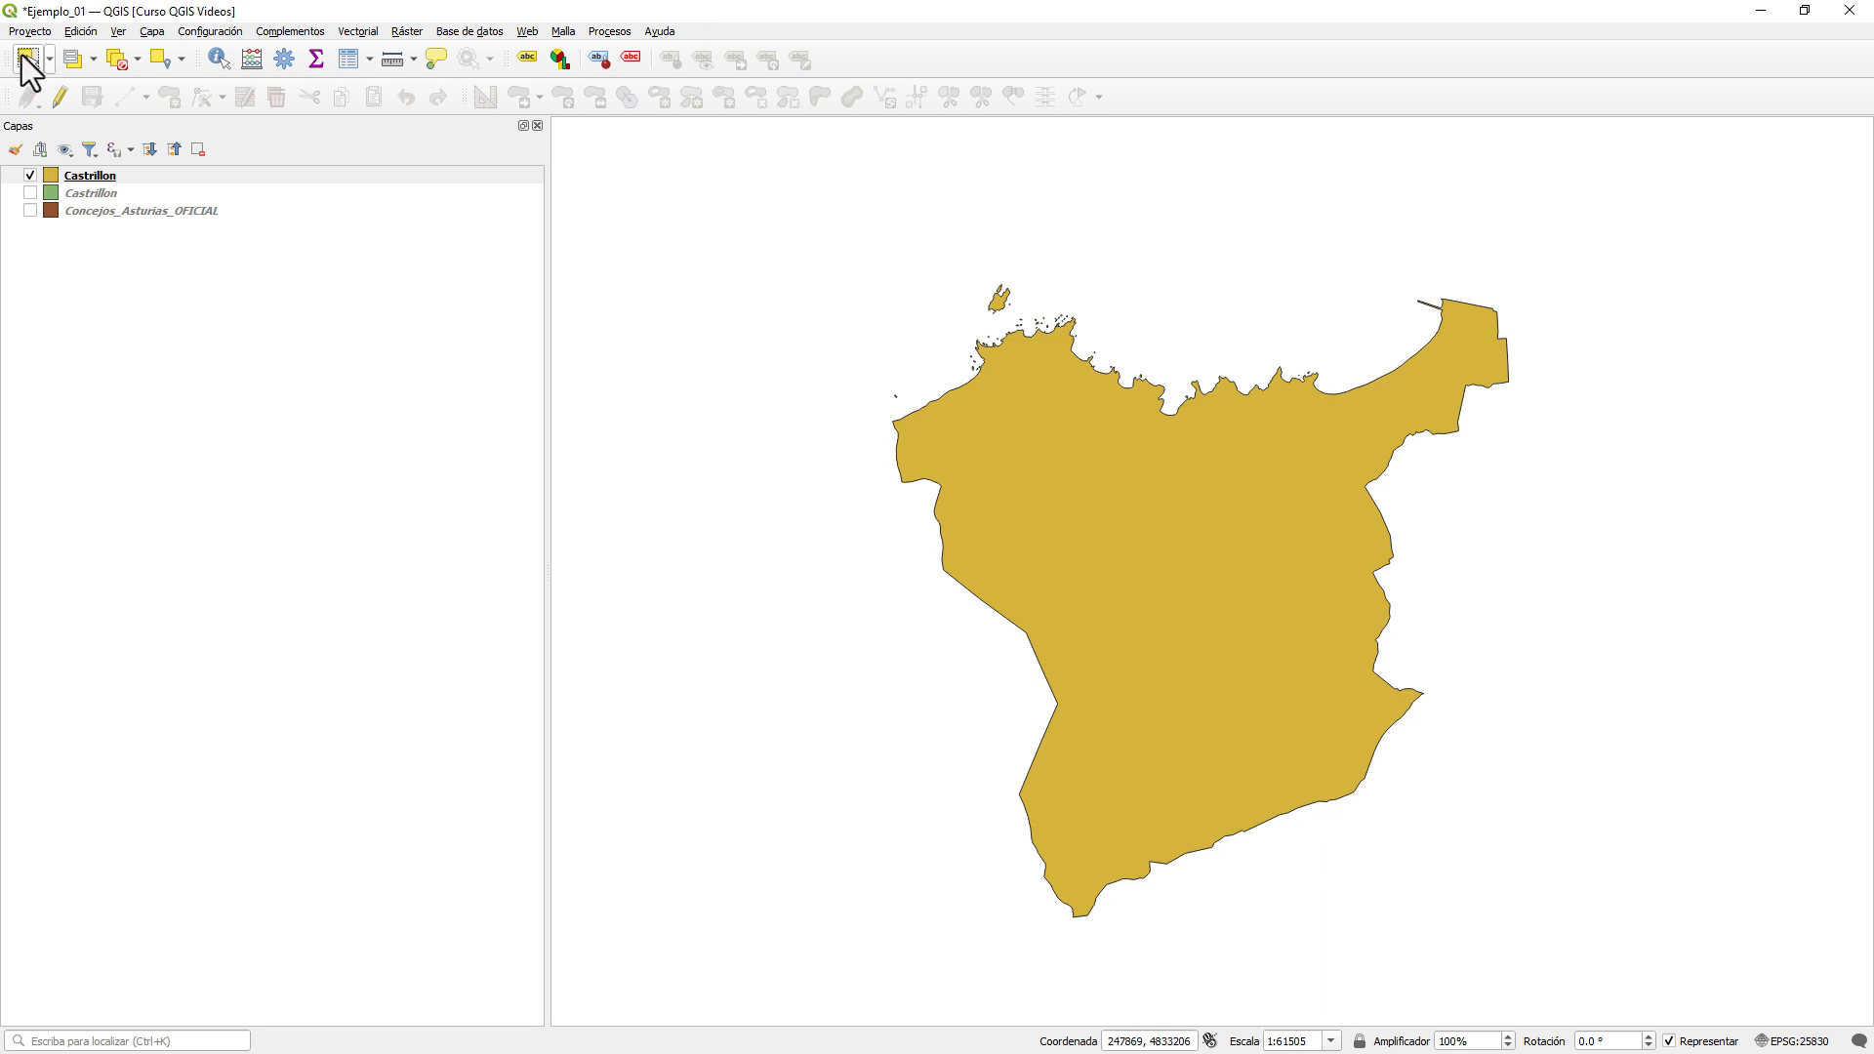
- Show Concejos_Asturias_OFICIAL again, make it the active layer, and select single municipalities on the map, finishing with Mieres
click(30, 211)
scroll(878, 385, down, 4)
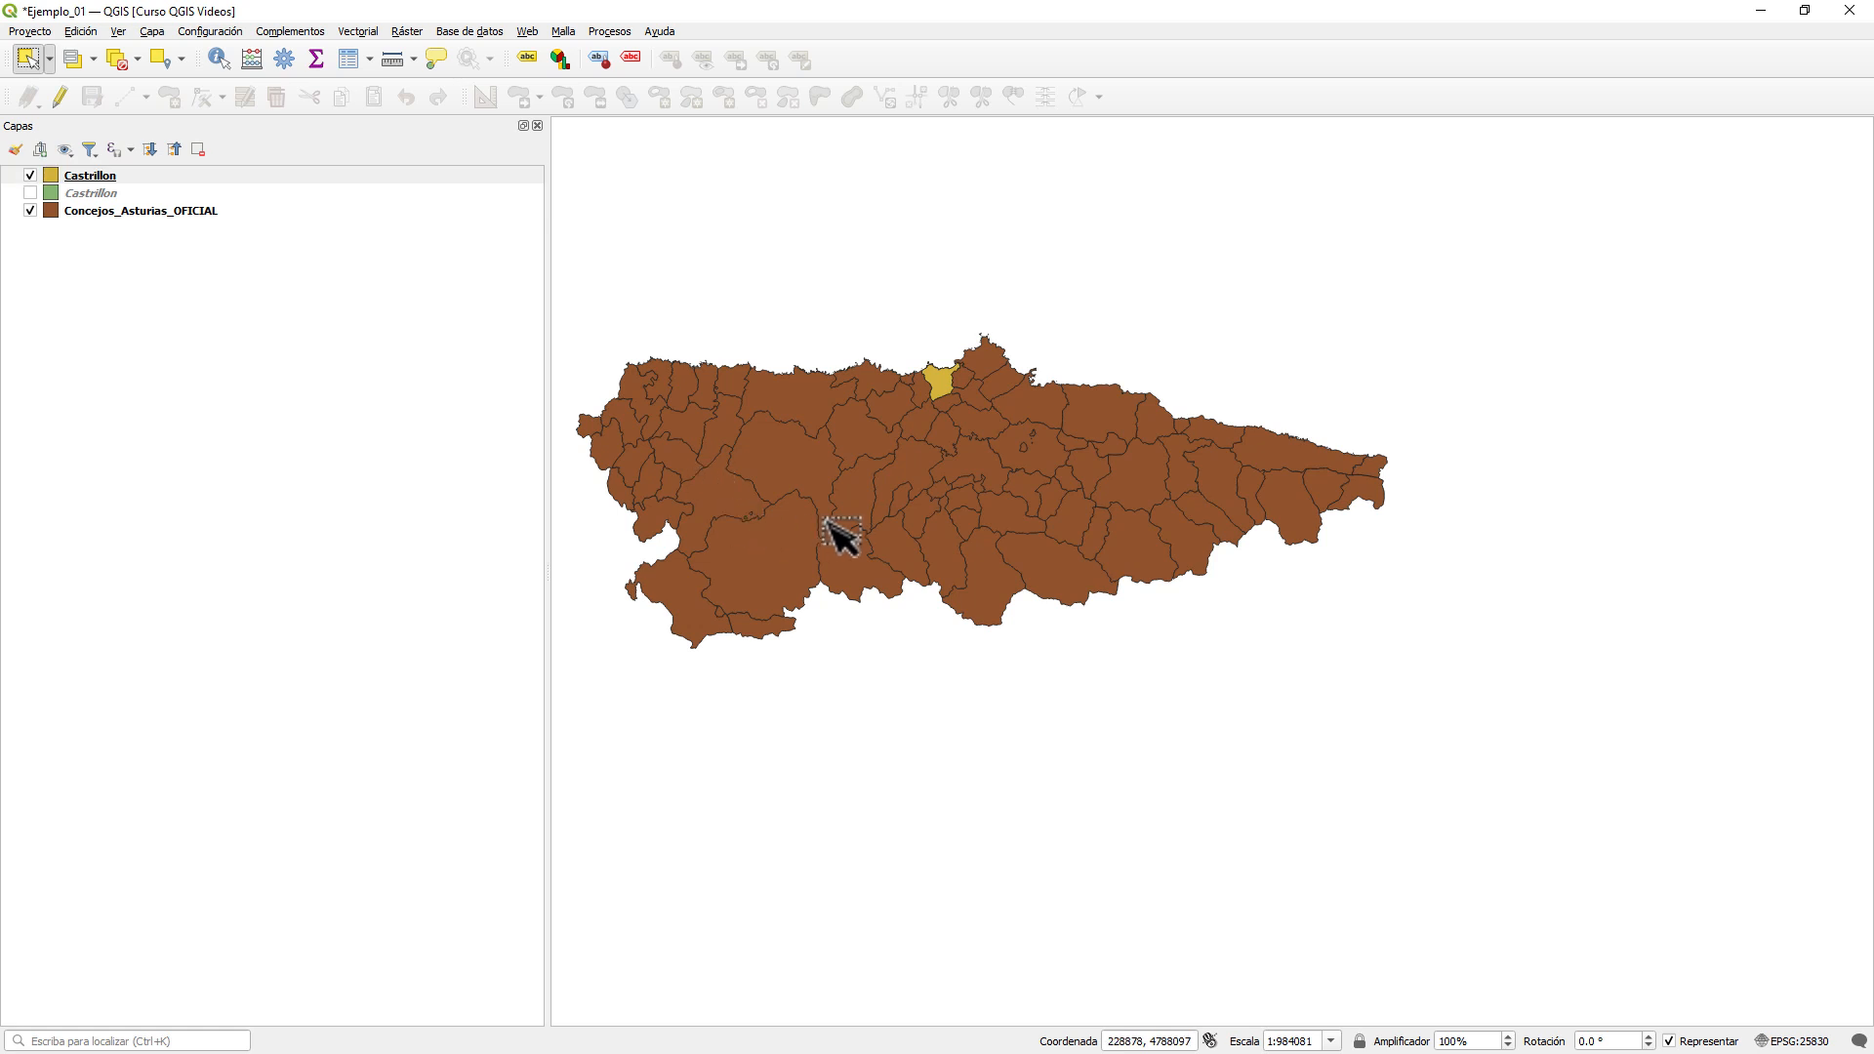
click(72, 213)
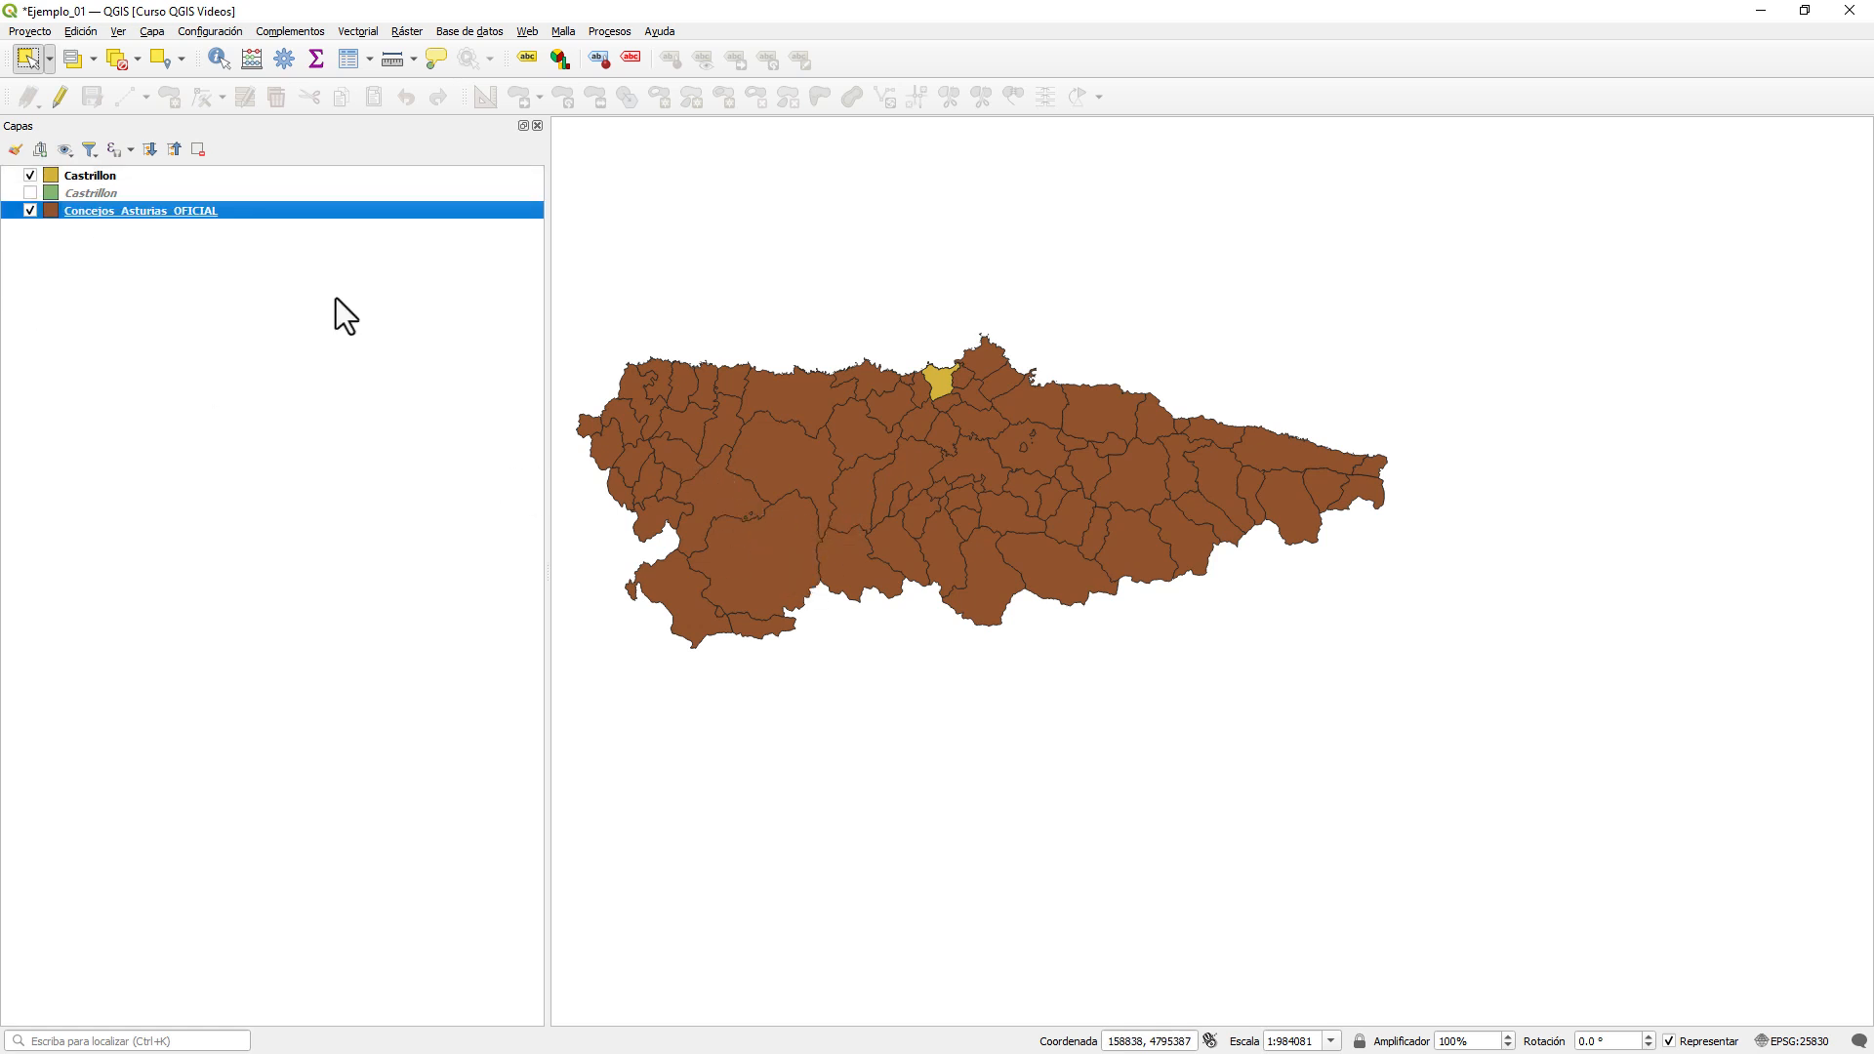
click(718, 535)
click(898, 532)
click(1020, 517)
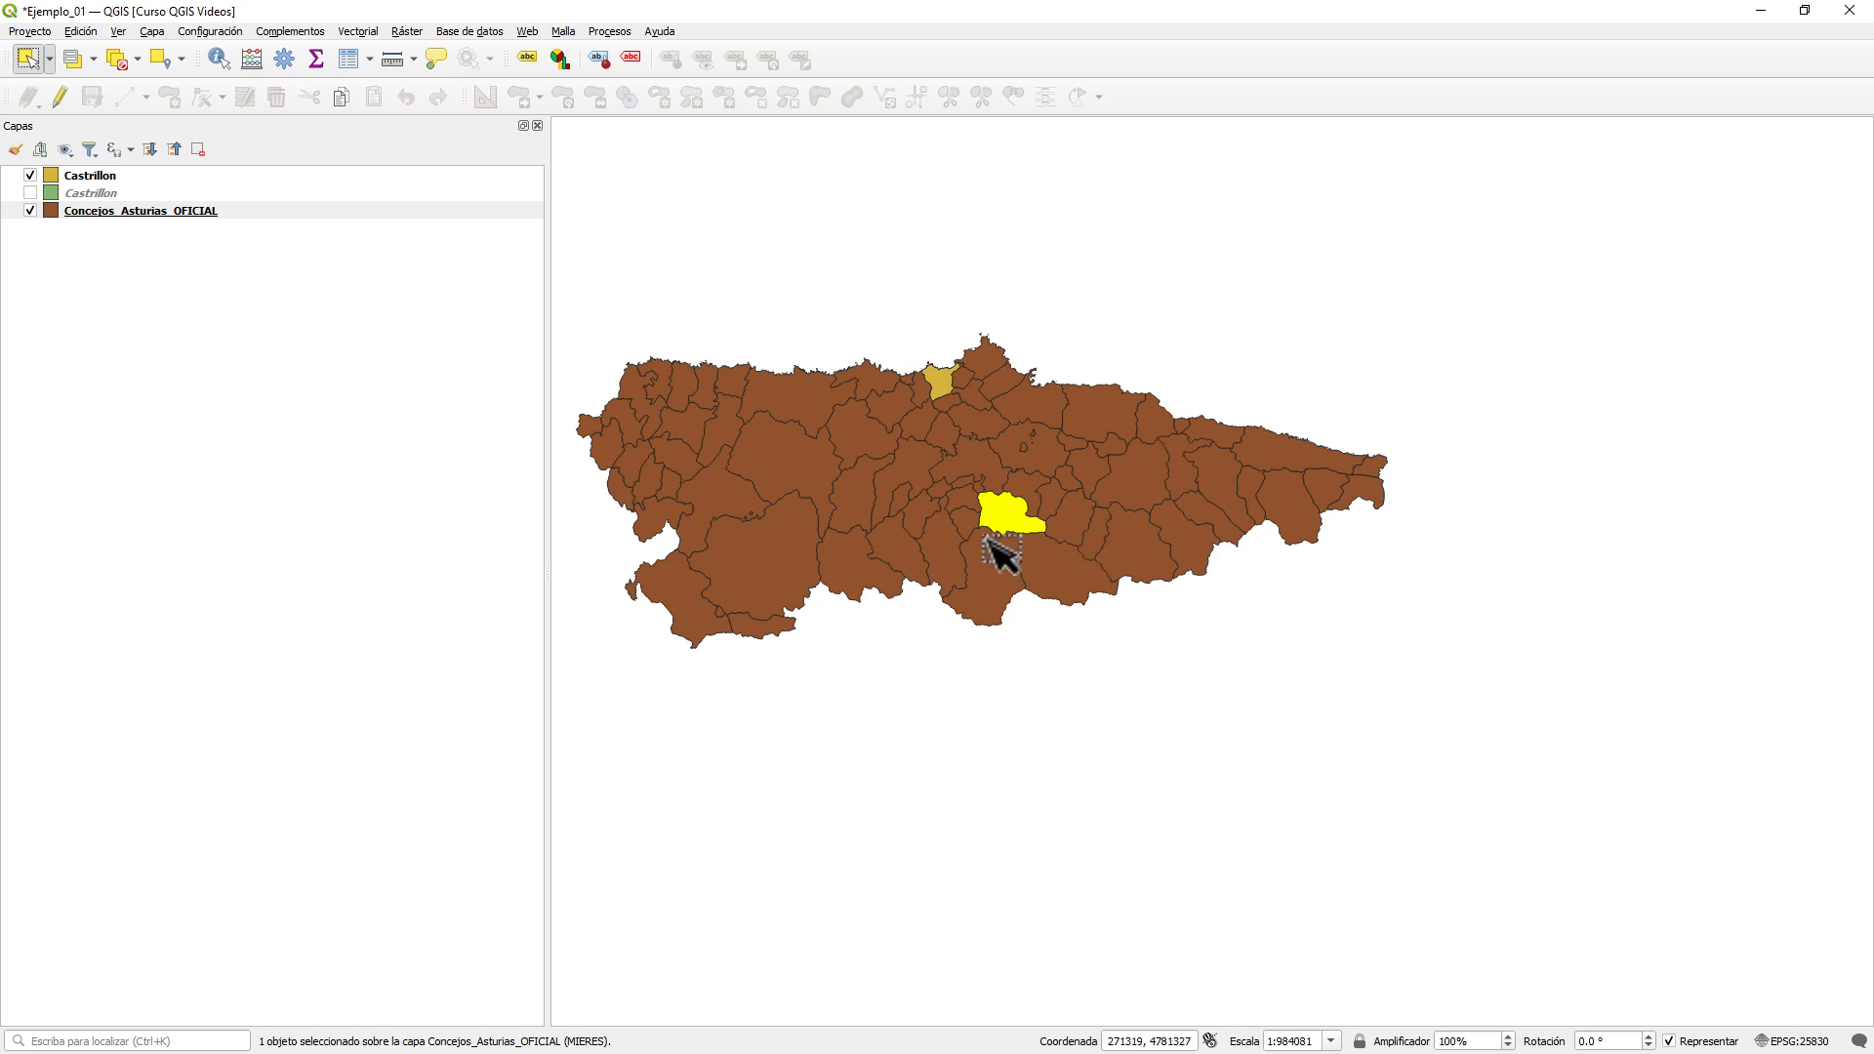
- Select various Concejos_Asturias_OFICIAL municipalities one at a time across the map, including Salas, Tineo and Laviana, finishing with Teverga
click(143, 209)
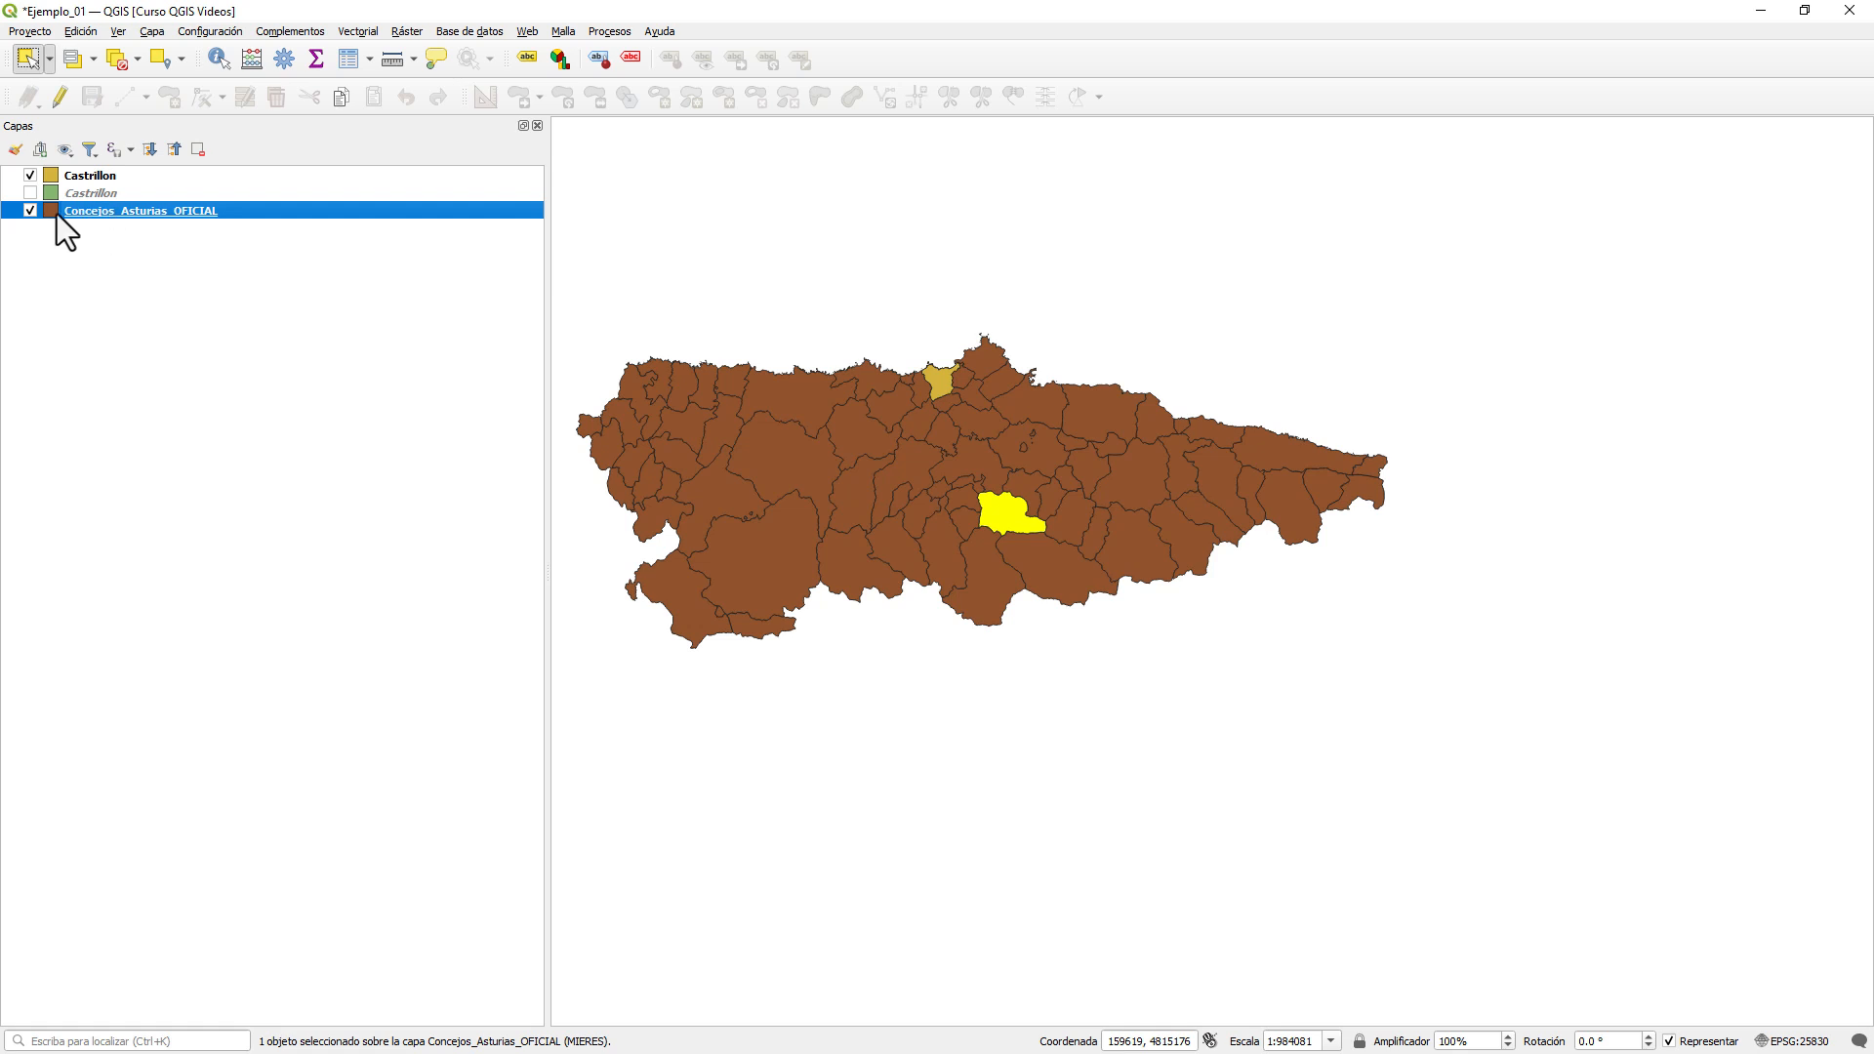
click(858, 460)
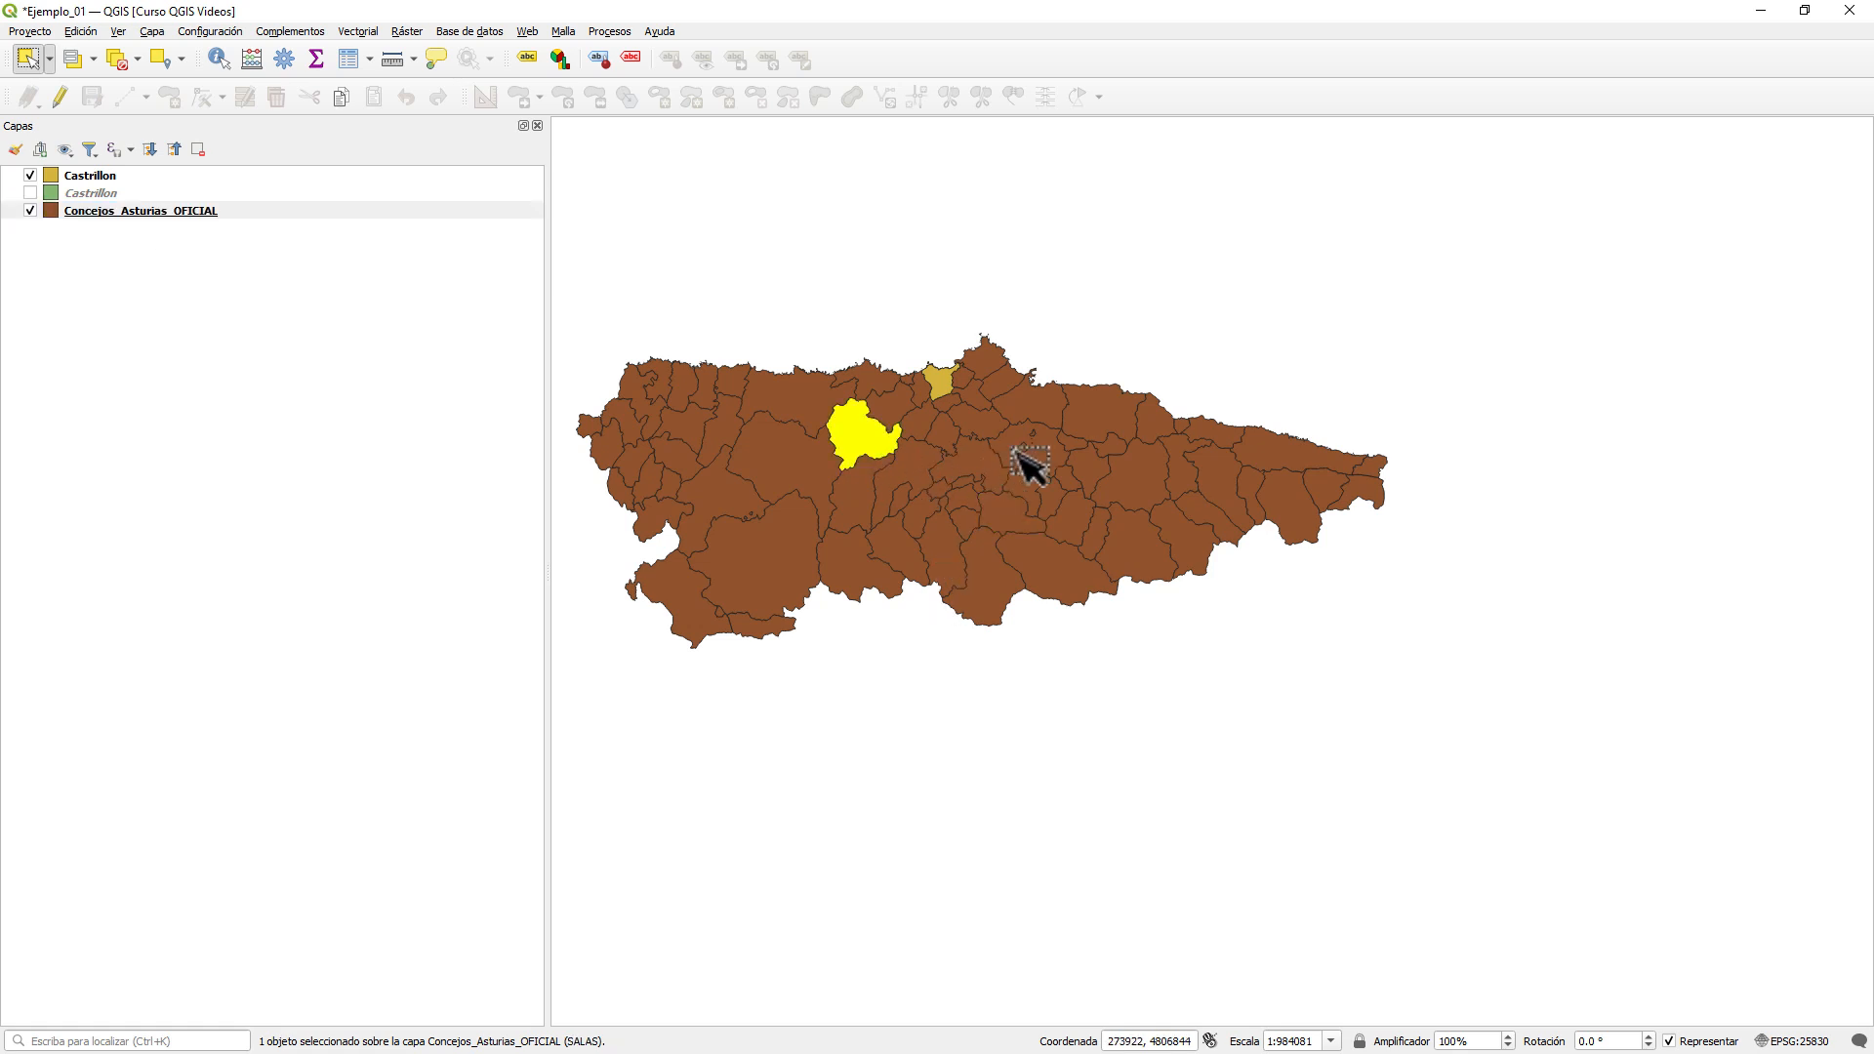
click(1027, 462)
click(1174, 545)
click(974, 570)
click(803, 502)
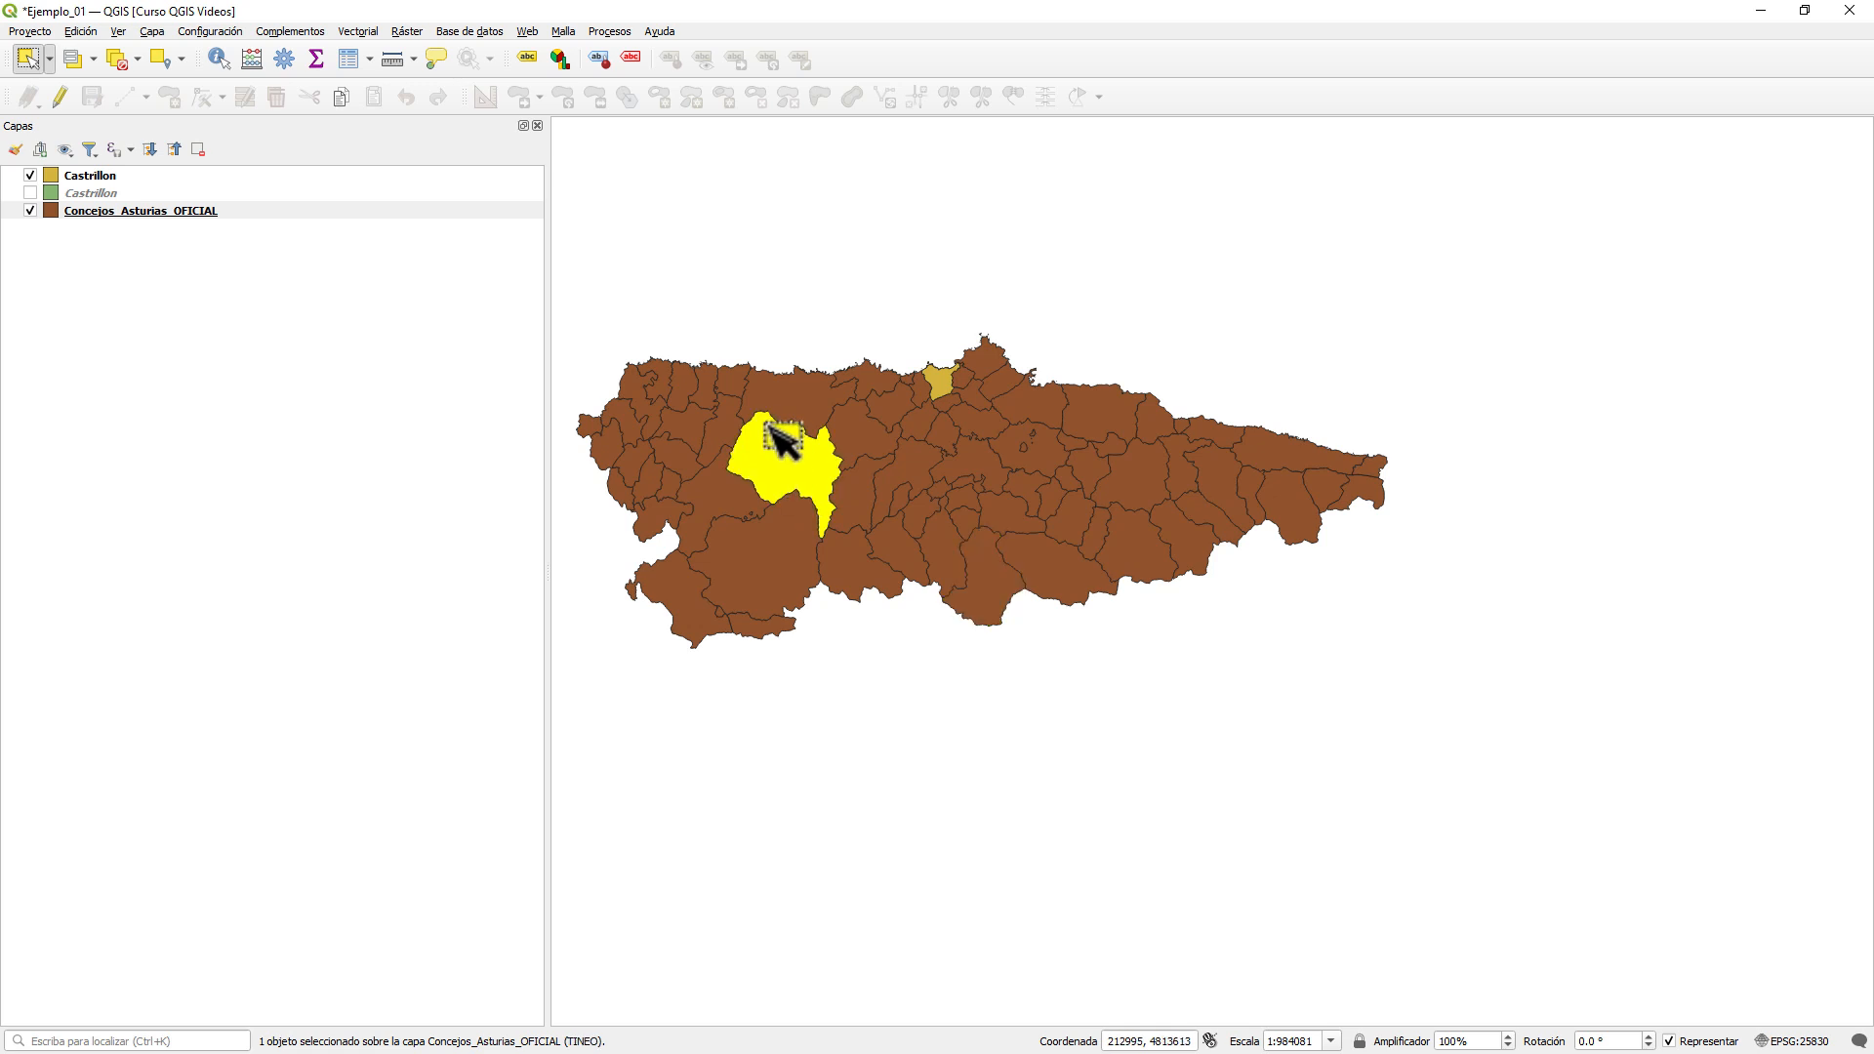
click(967, 443)
click(1108, 430)
click(1361, 470)
click(1083, 517)
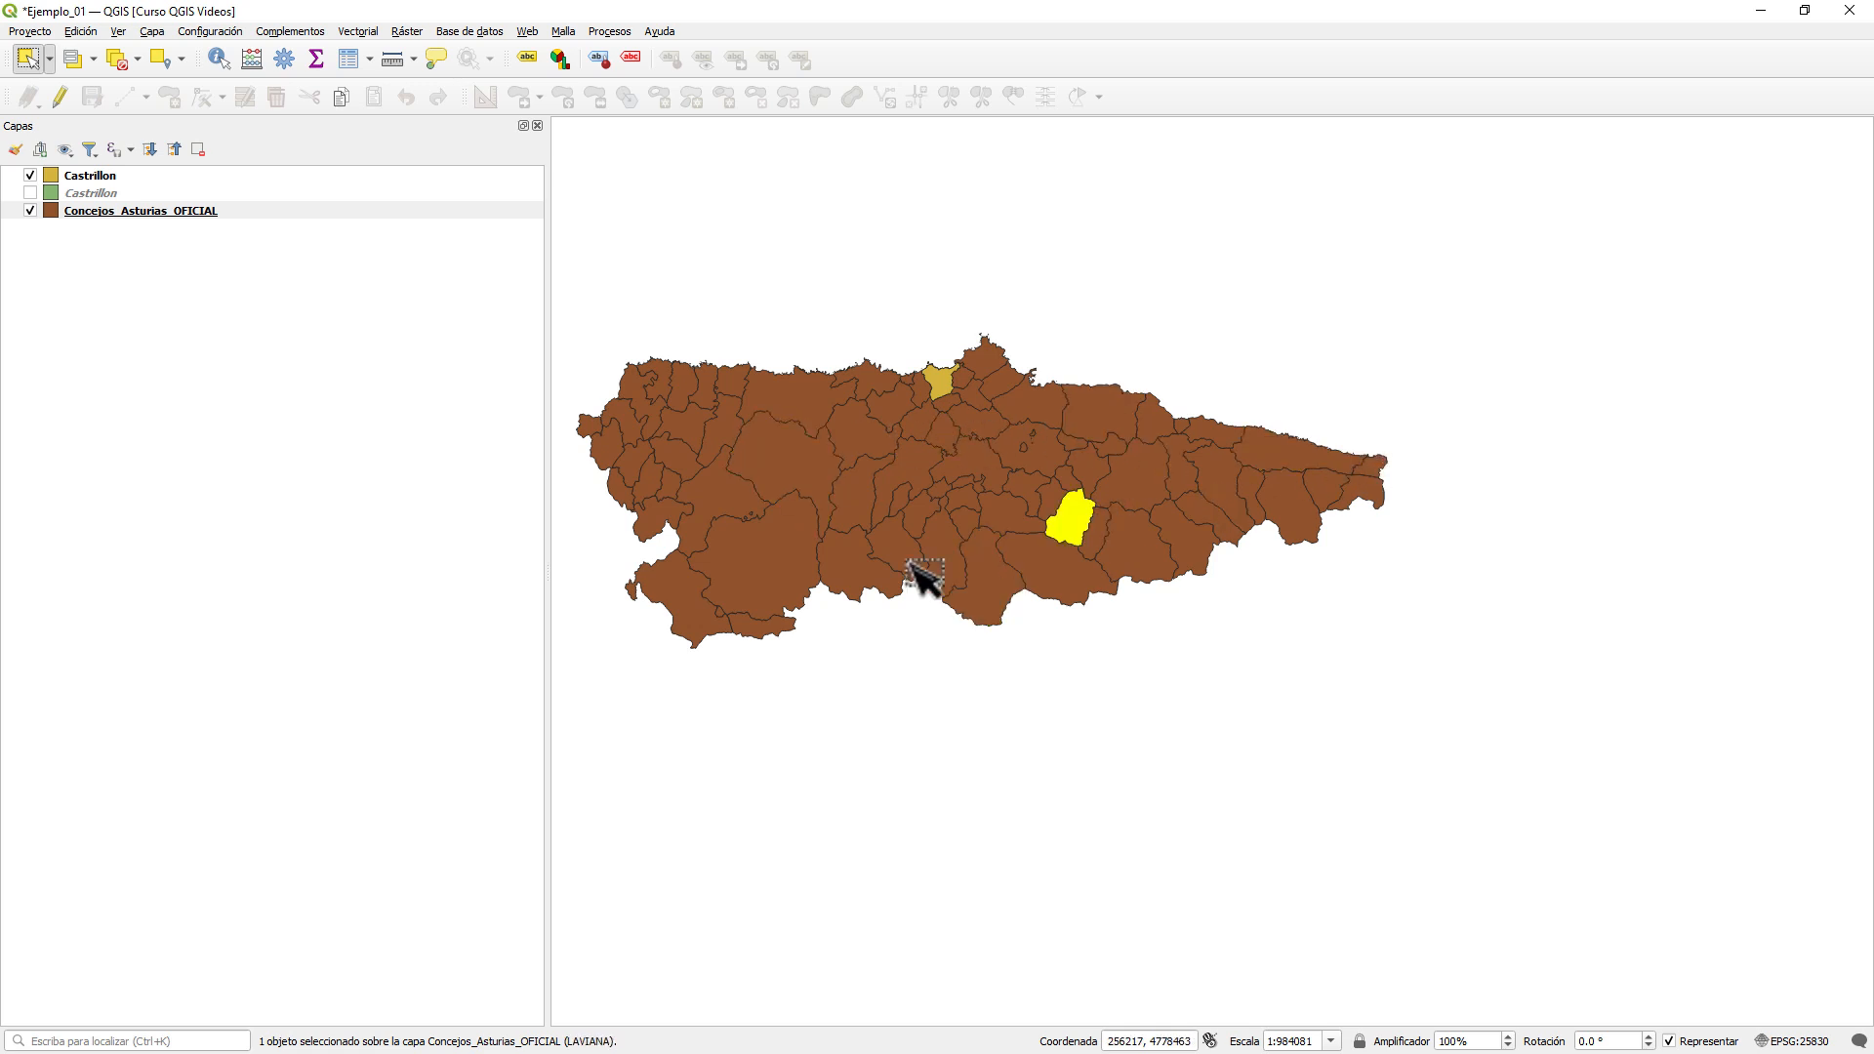
click(903, 551)
- Make the upper Castrillon layer active and try to select municipalities outside it, individually and with a selection rectangle
click(80, 178)
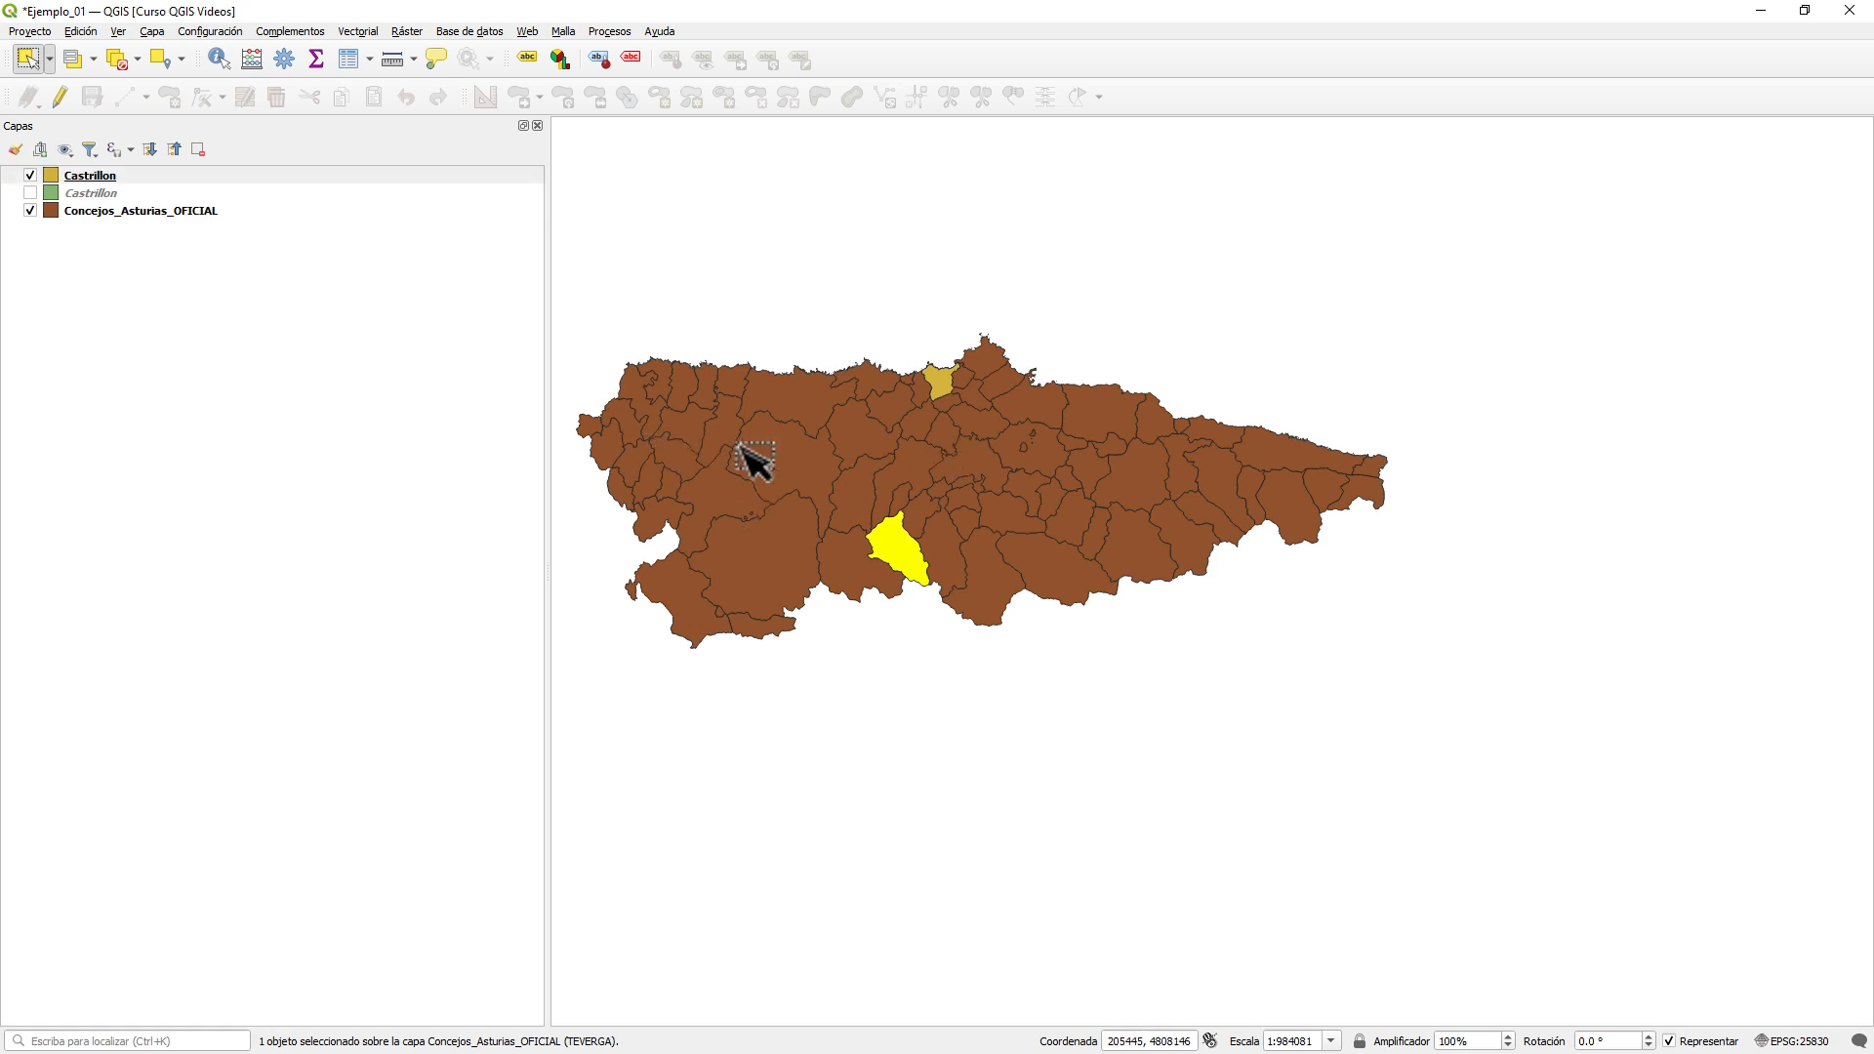
click(1249, 496)
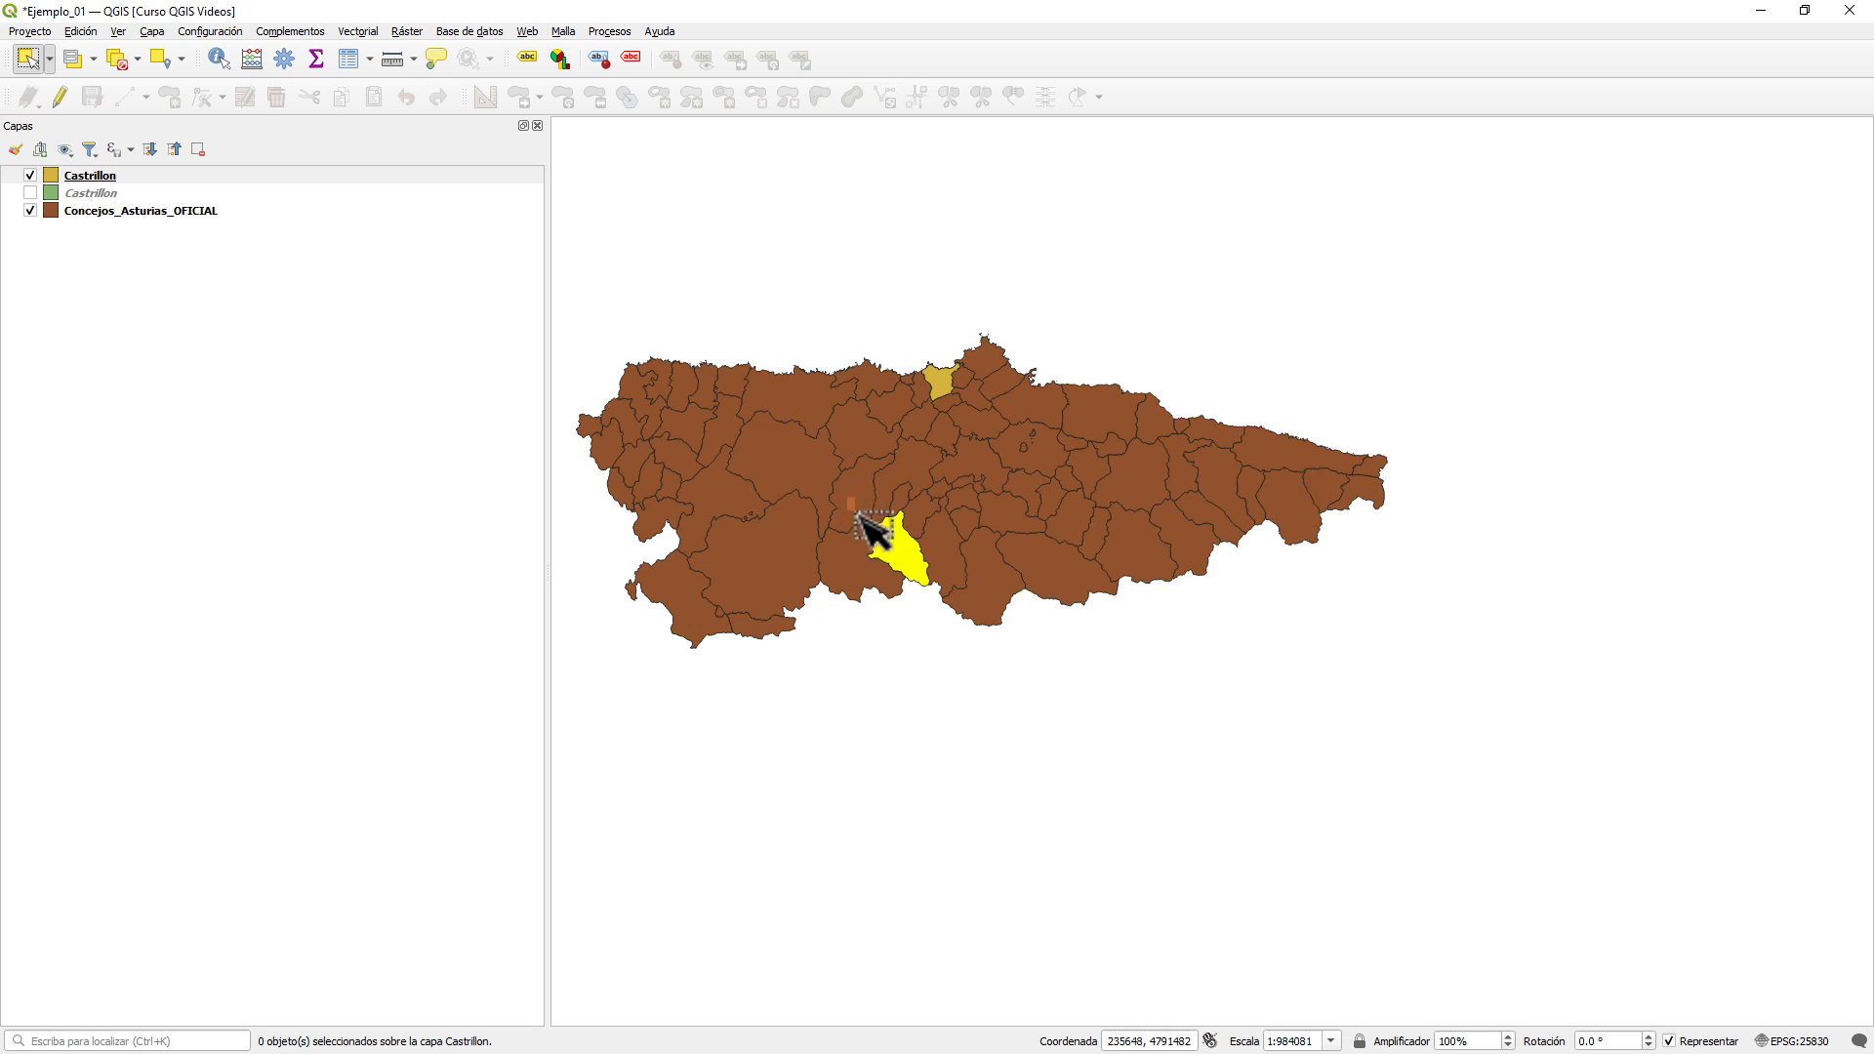
drag(847, 497, 856, 513)
drag(699, 462, 1088, 606)
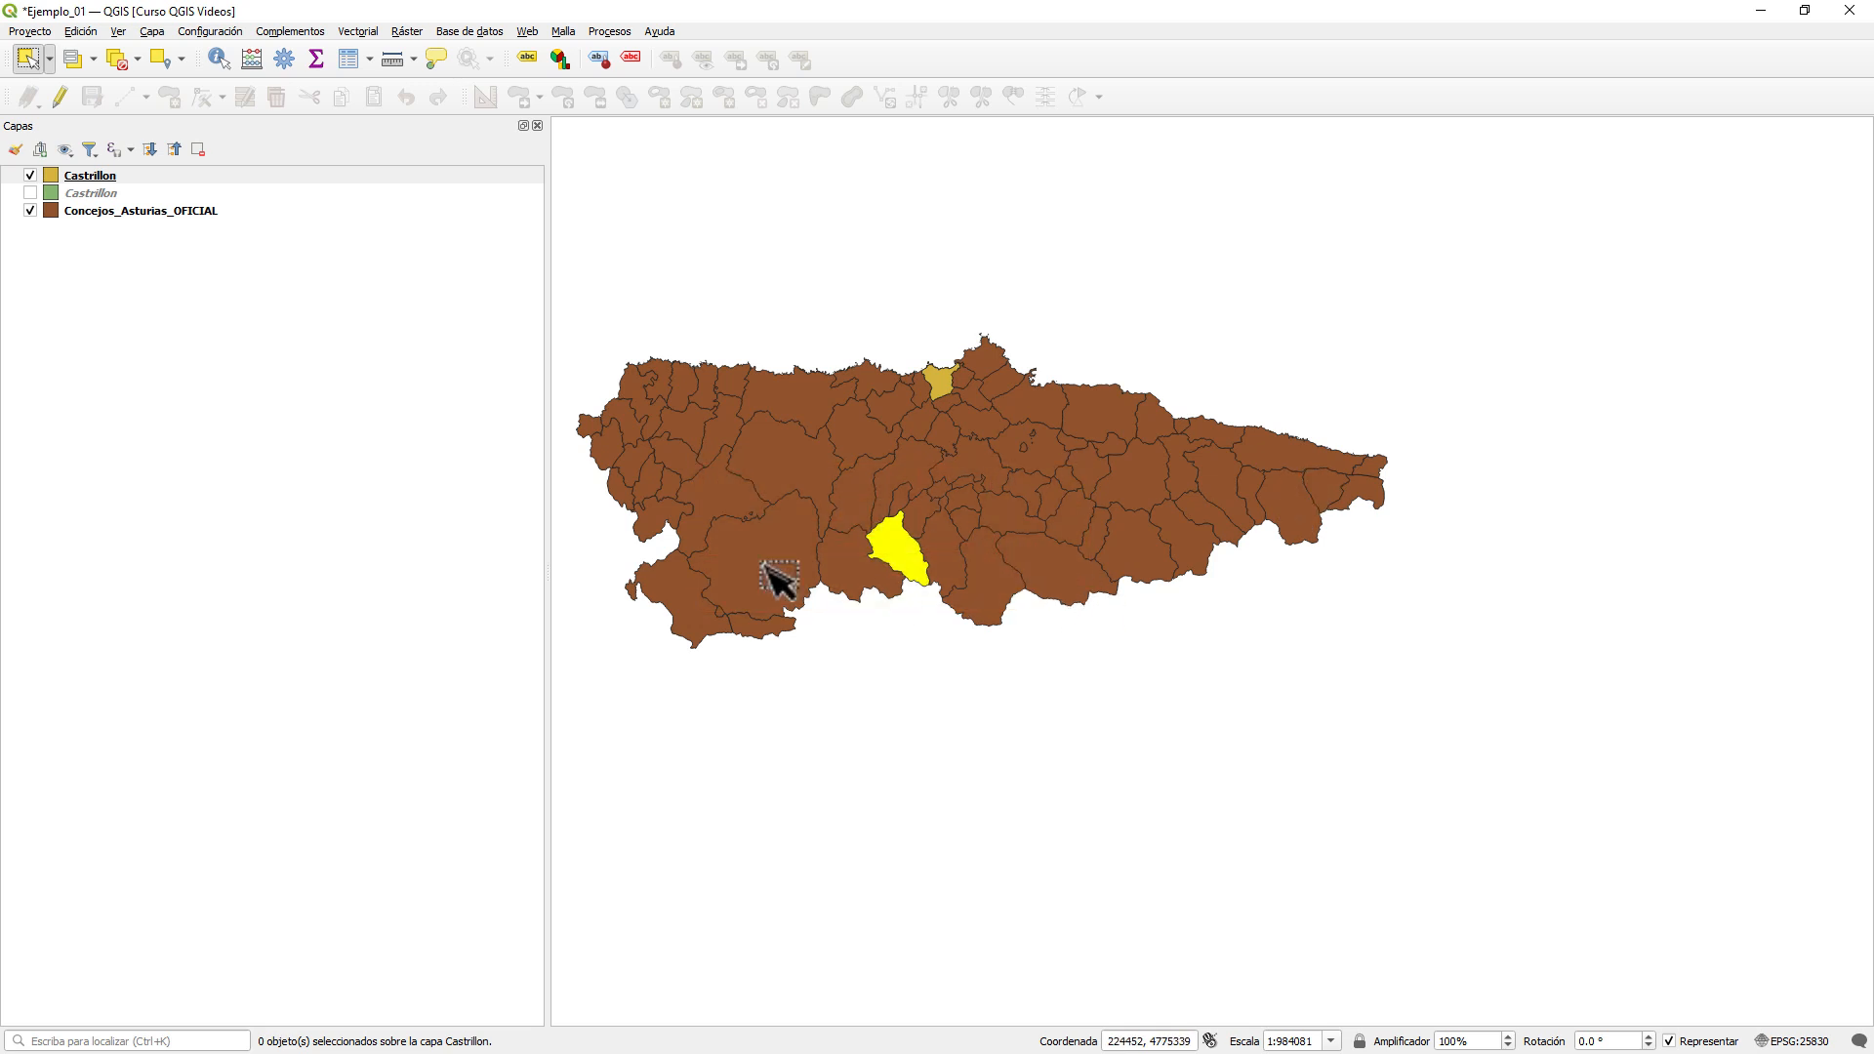
- Hide the upper Castrillon layer, make Concejos_Asturias_OFICIAL active, and select individual municipalities, finishing with Salas
click(30, 176)
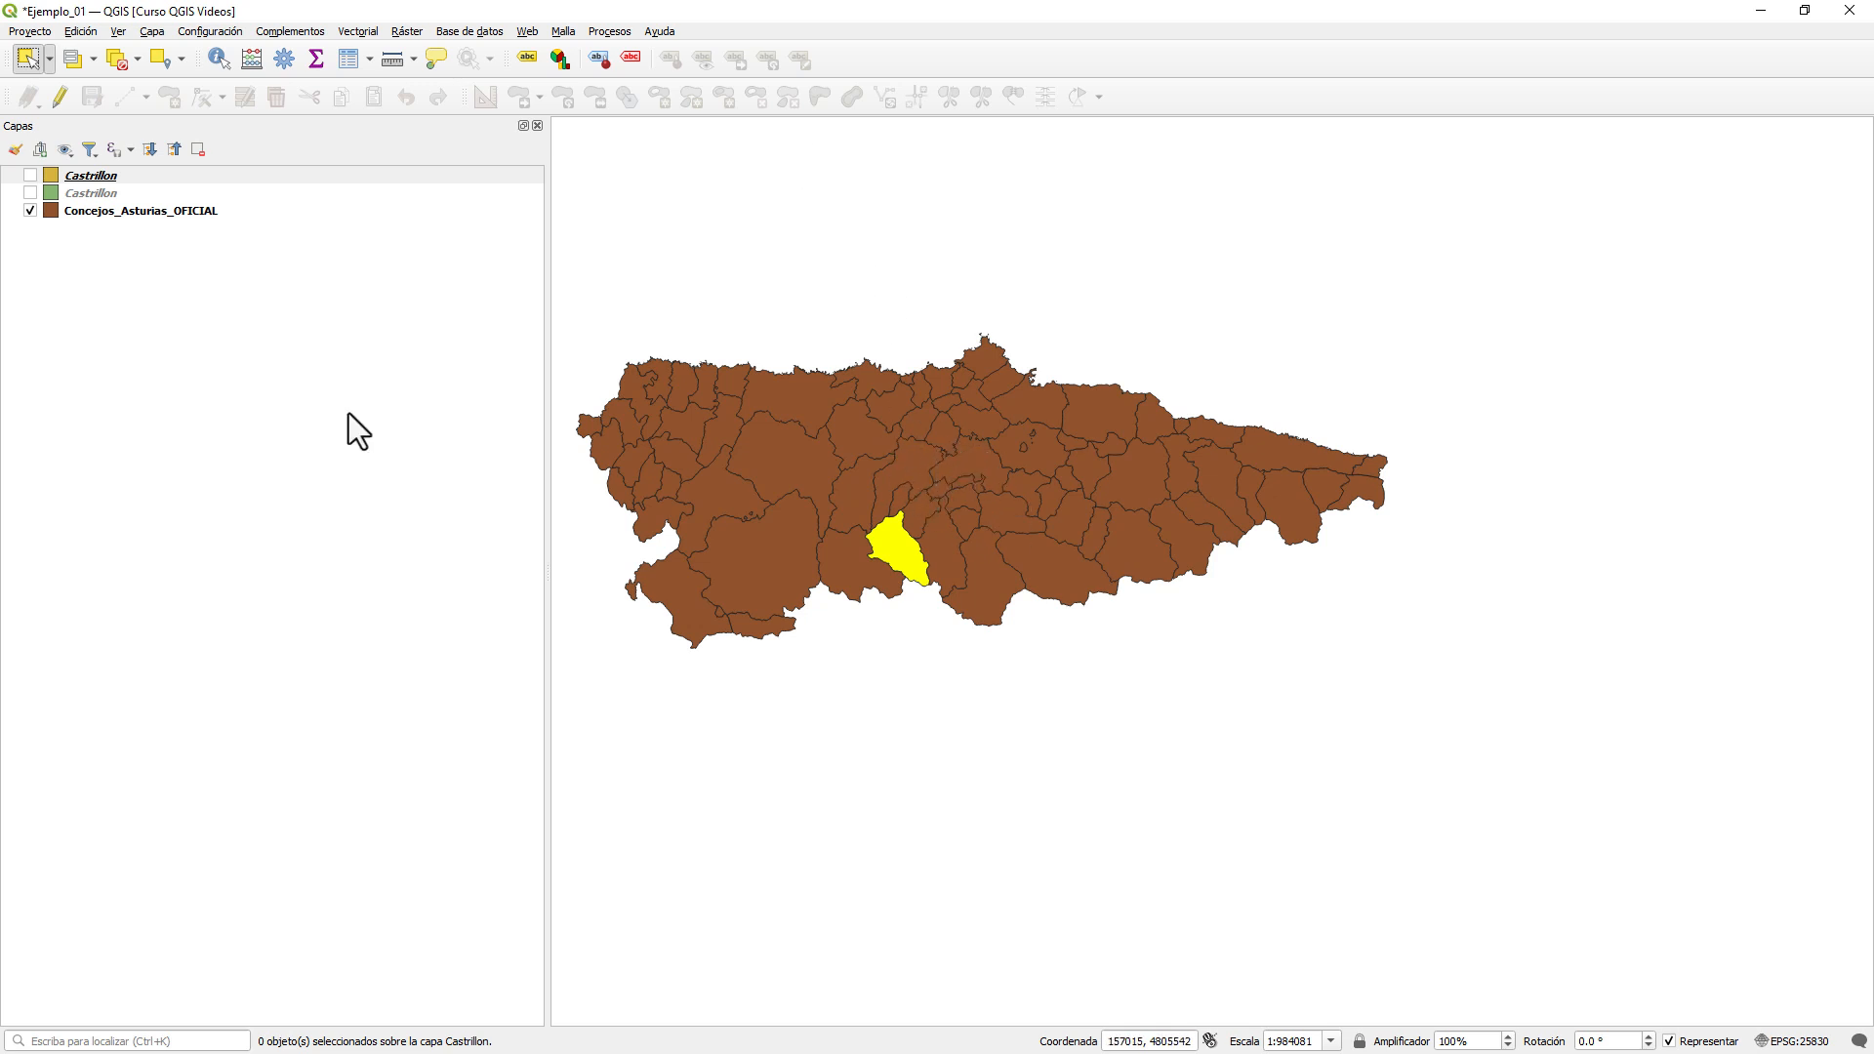
click(149, 215)
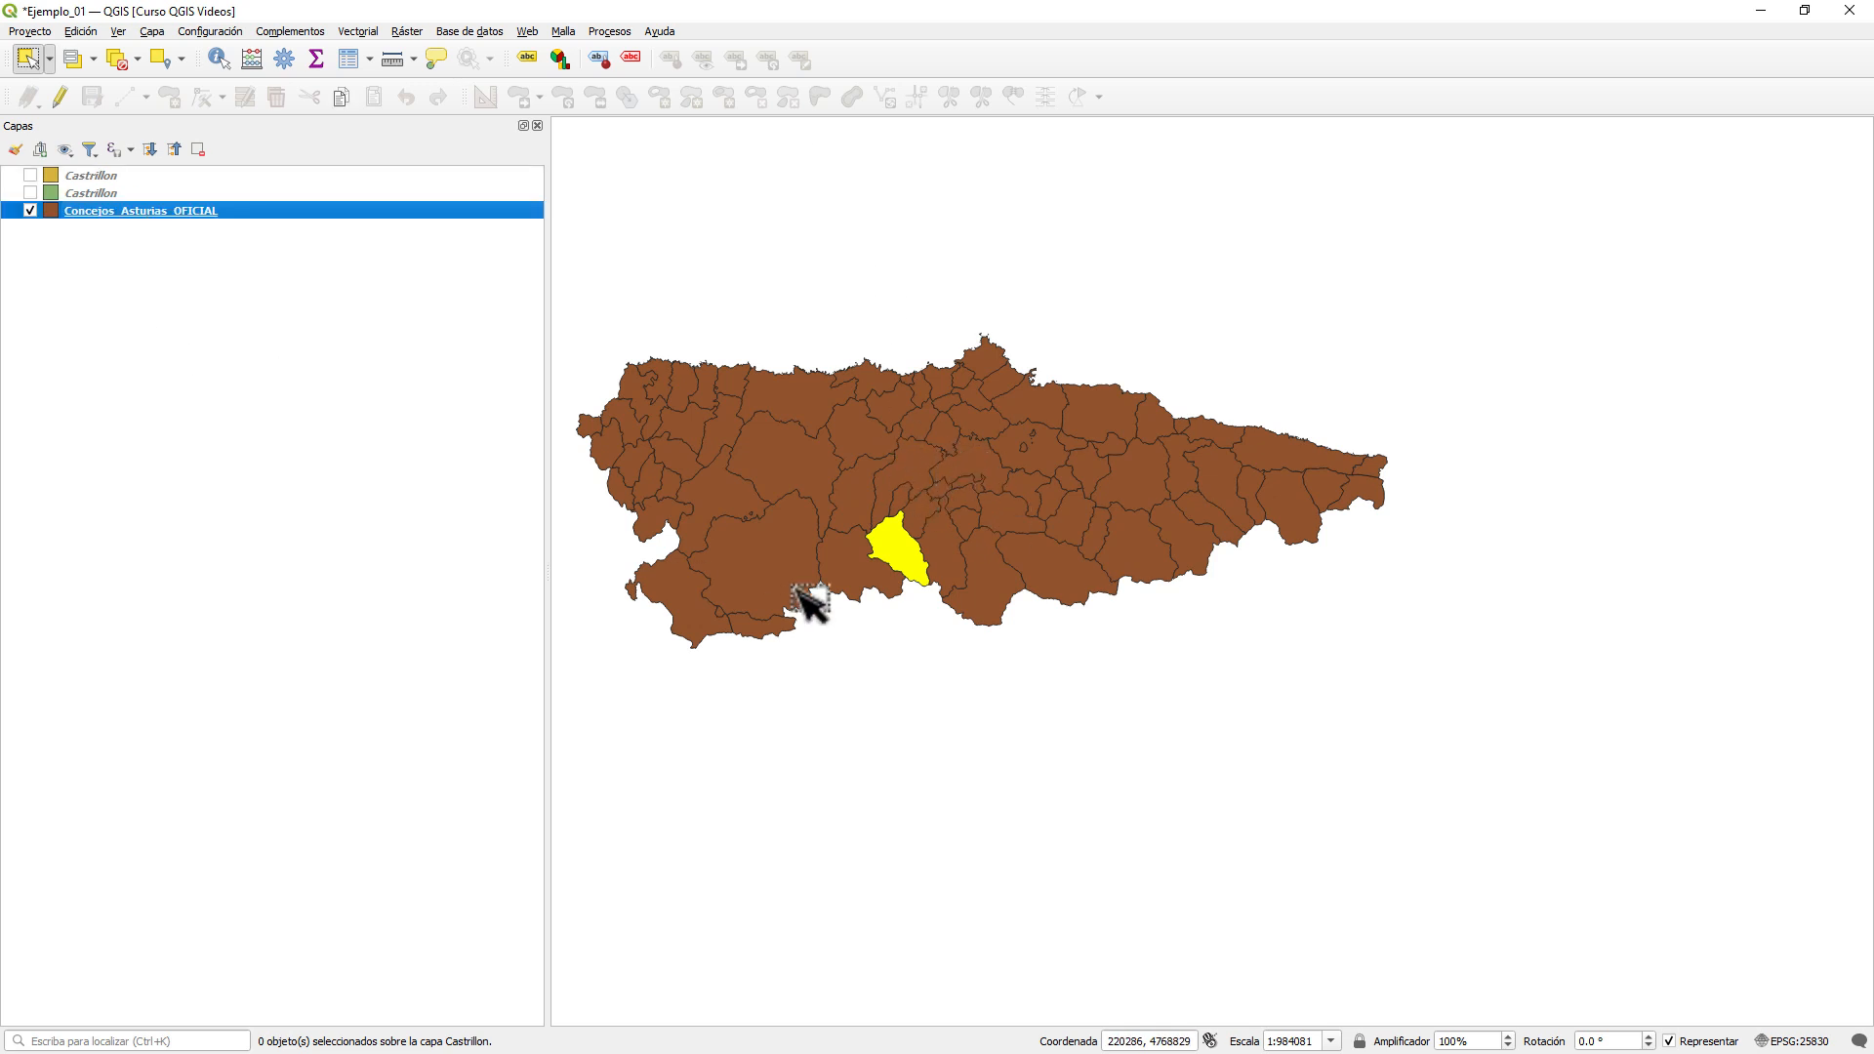
click(793, 444)
click(831, 425)
click(853, 448)
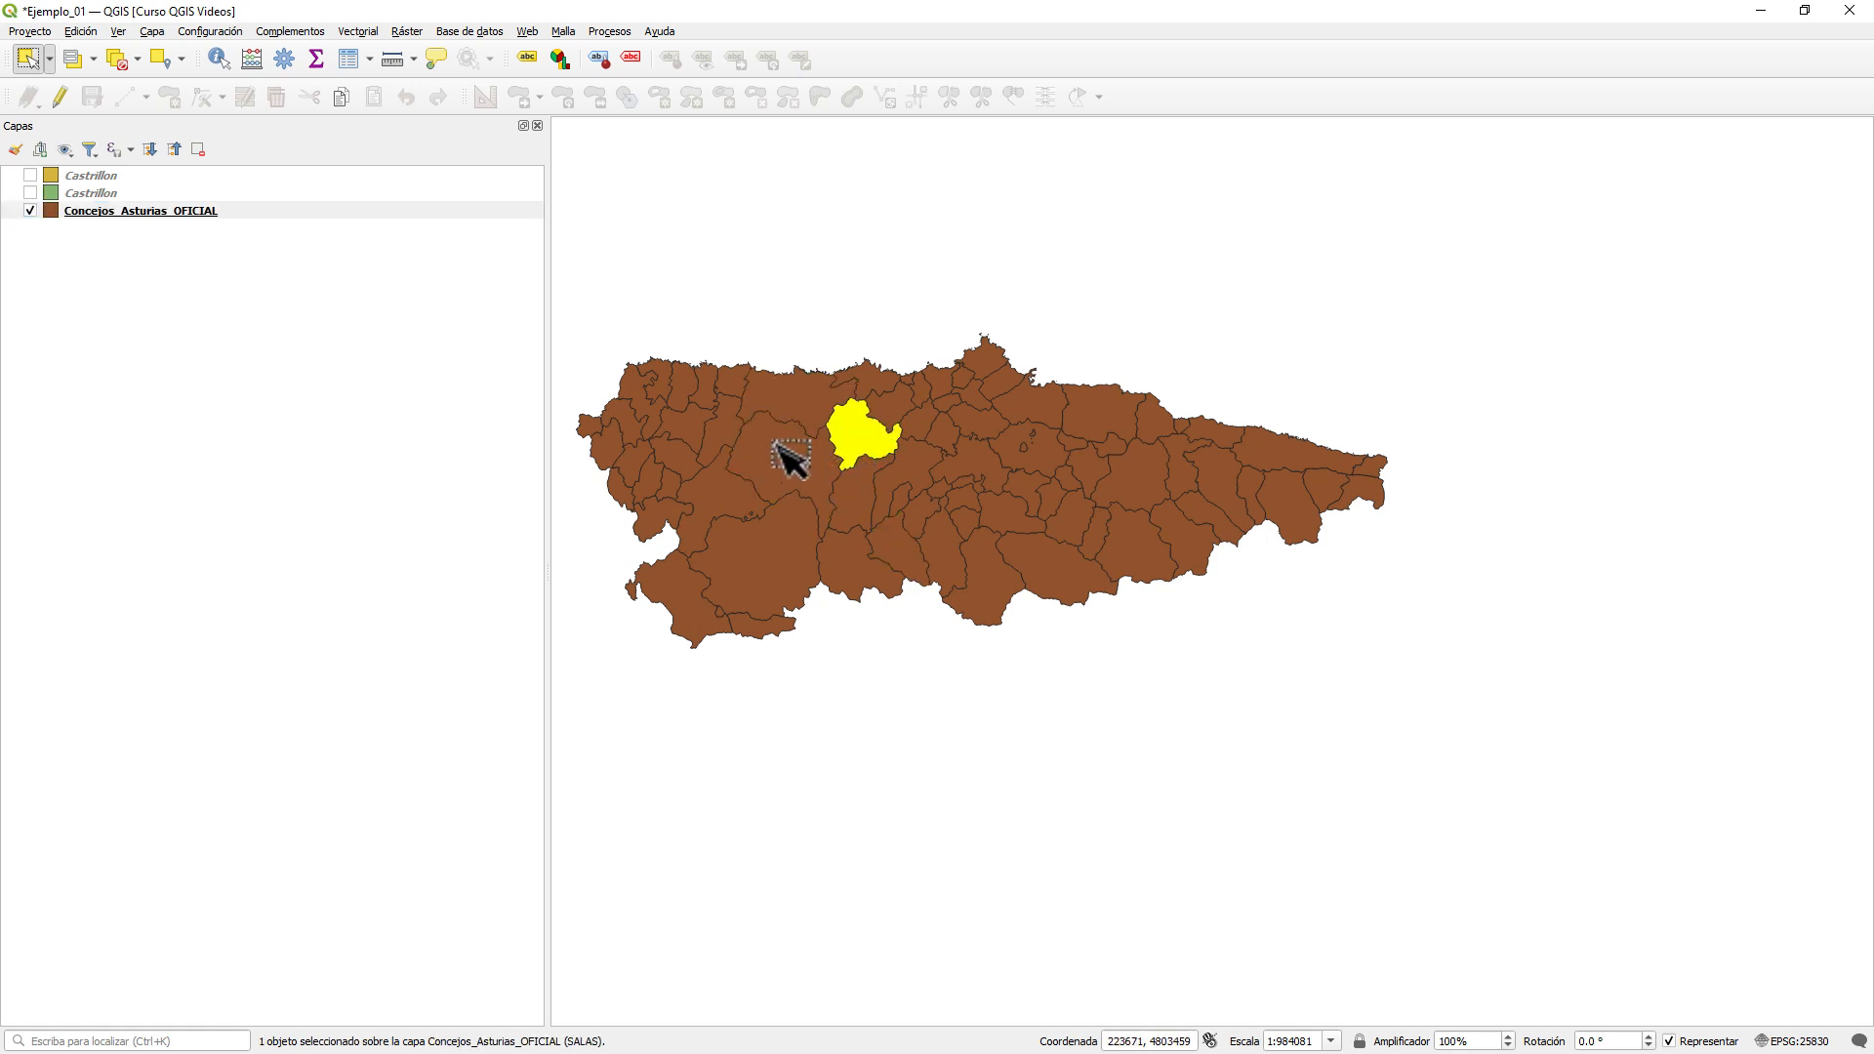
- Select the central municipalities with progressively larger rectangles, and clear the selection by picking an empty part of the map
drag(773, 401, 1095, 540)
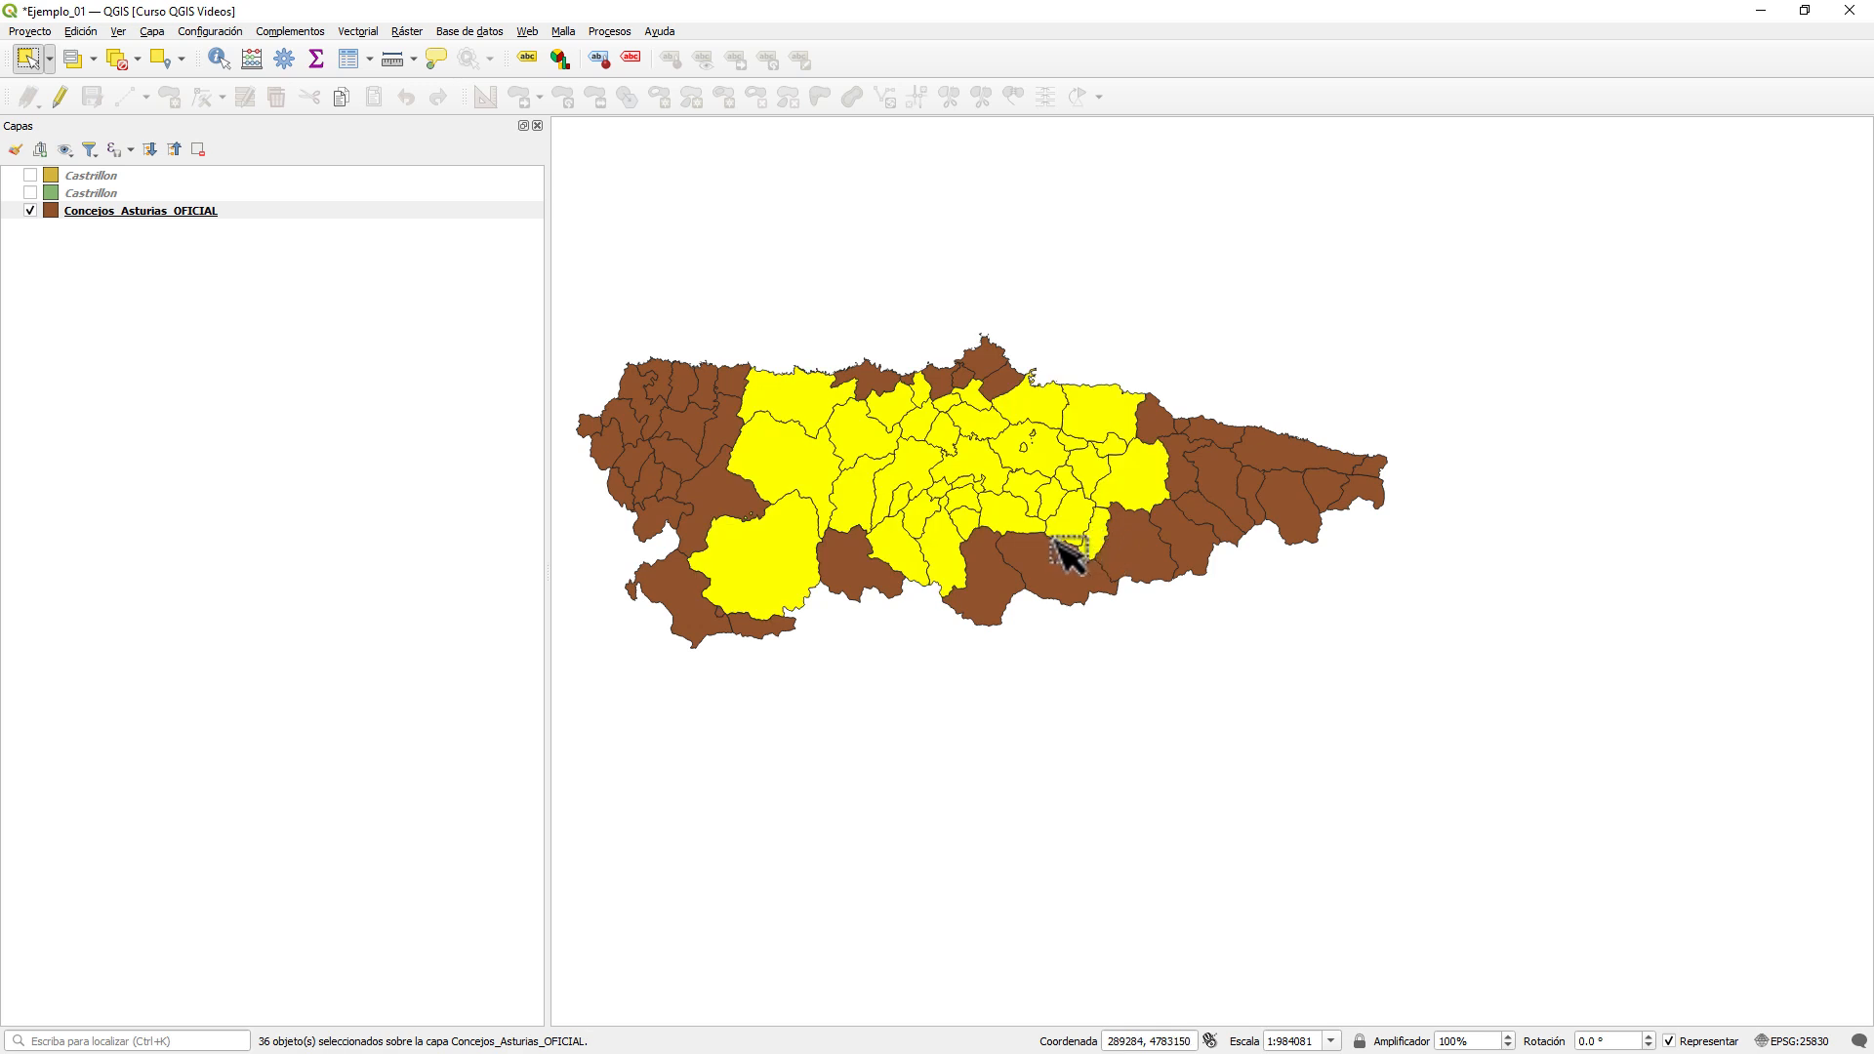
drag(785, 330, 1192, 694)
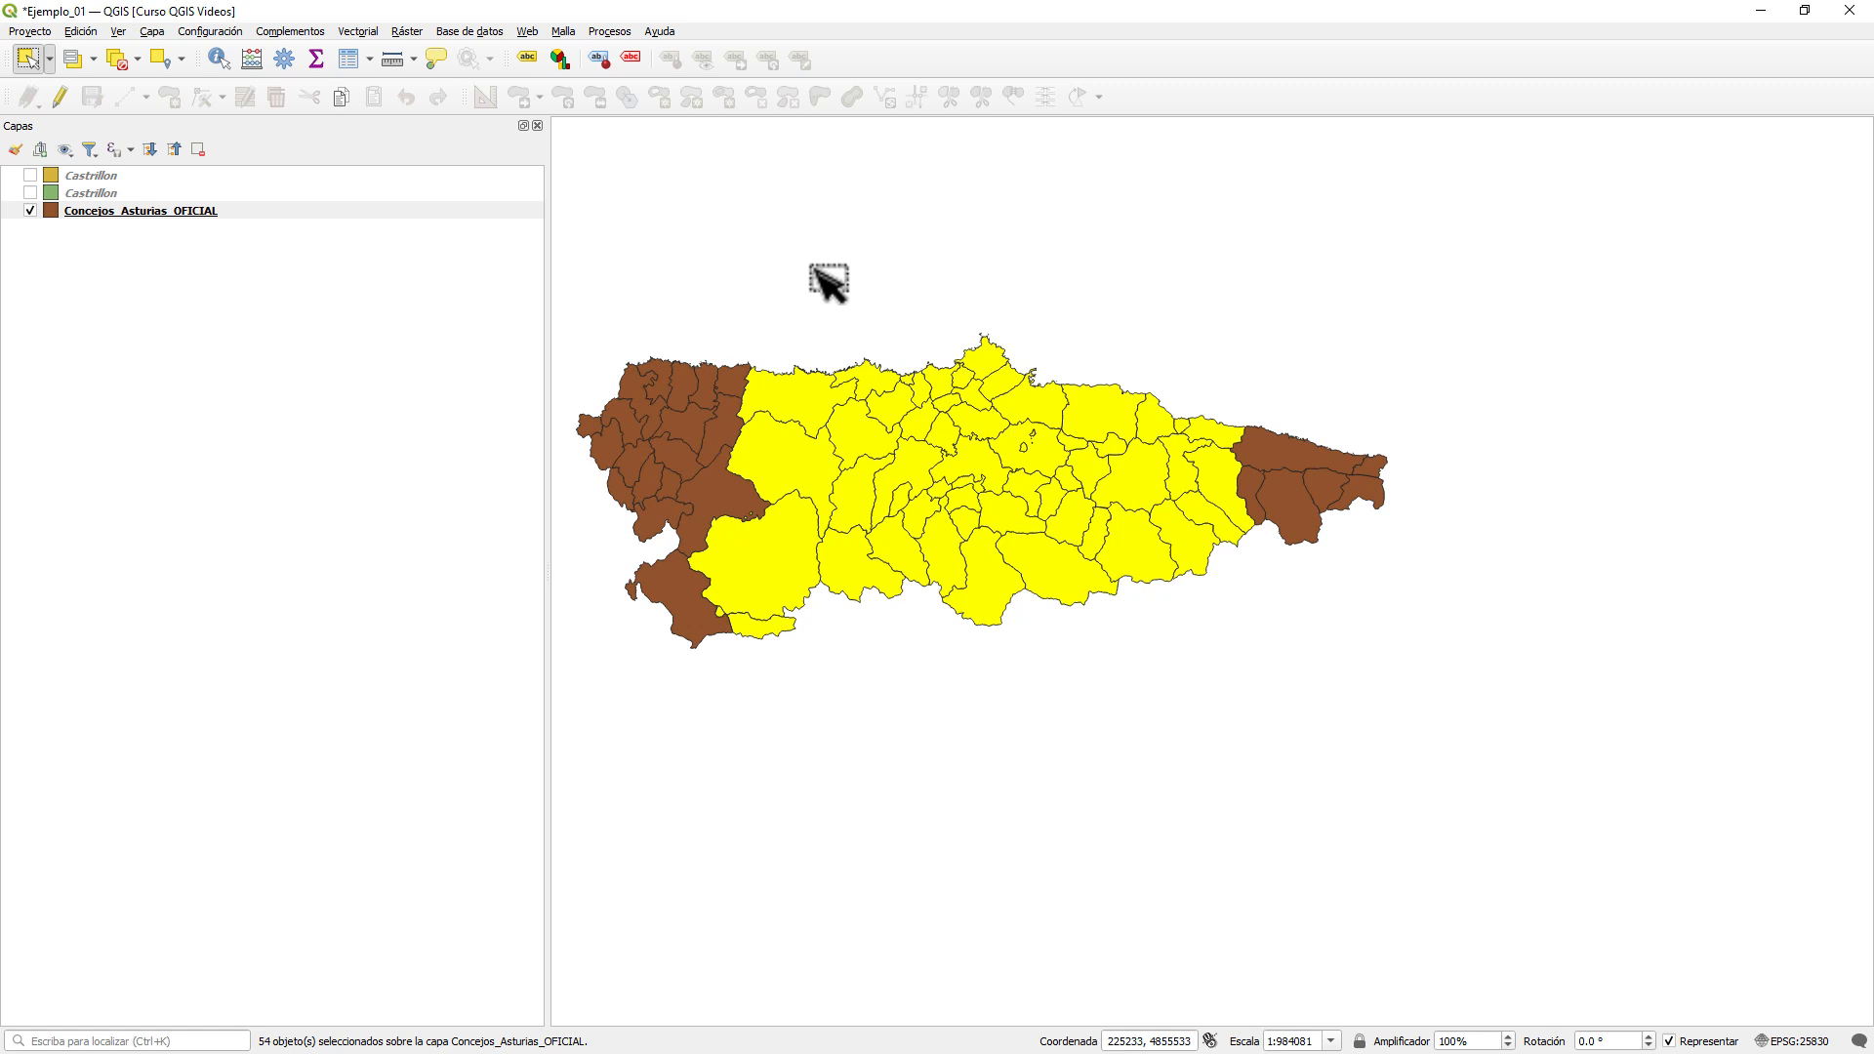
drag(753, 263, 1192, 694)
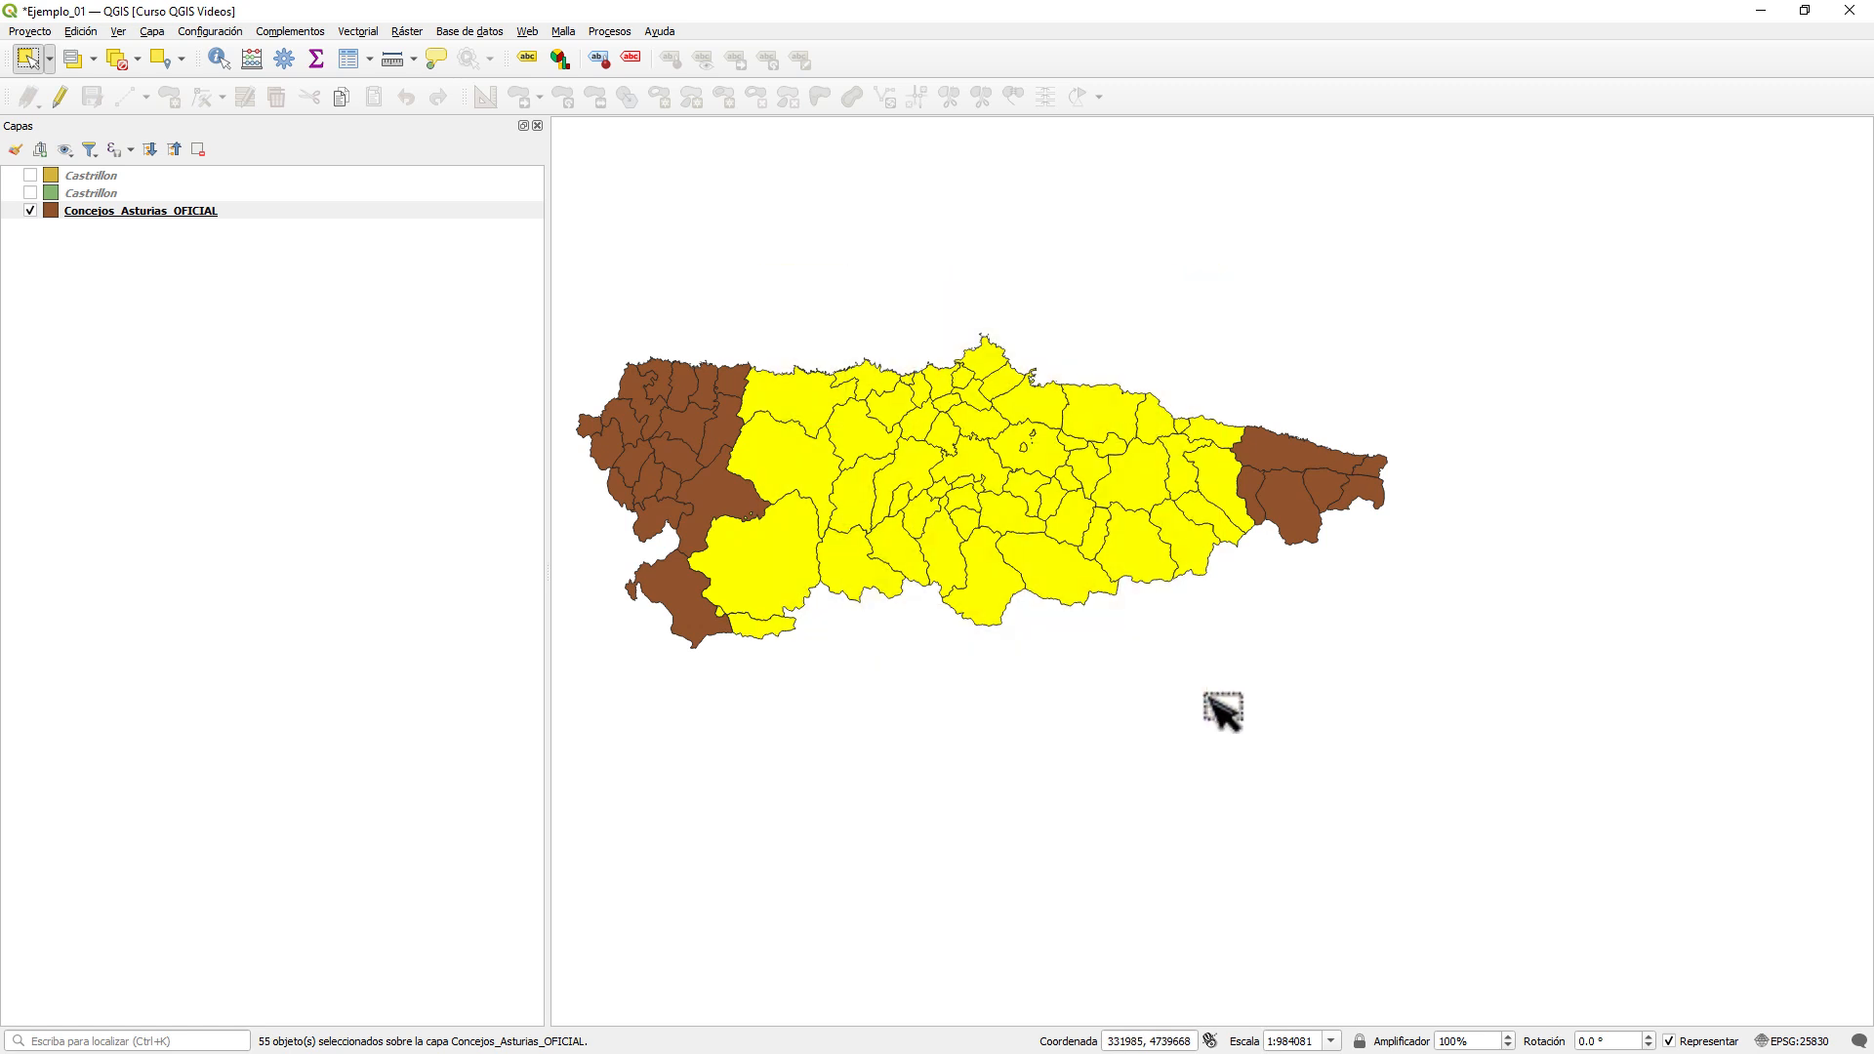
click(1368, 208)
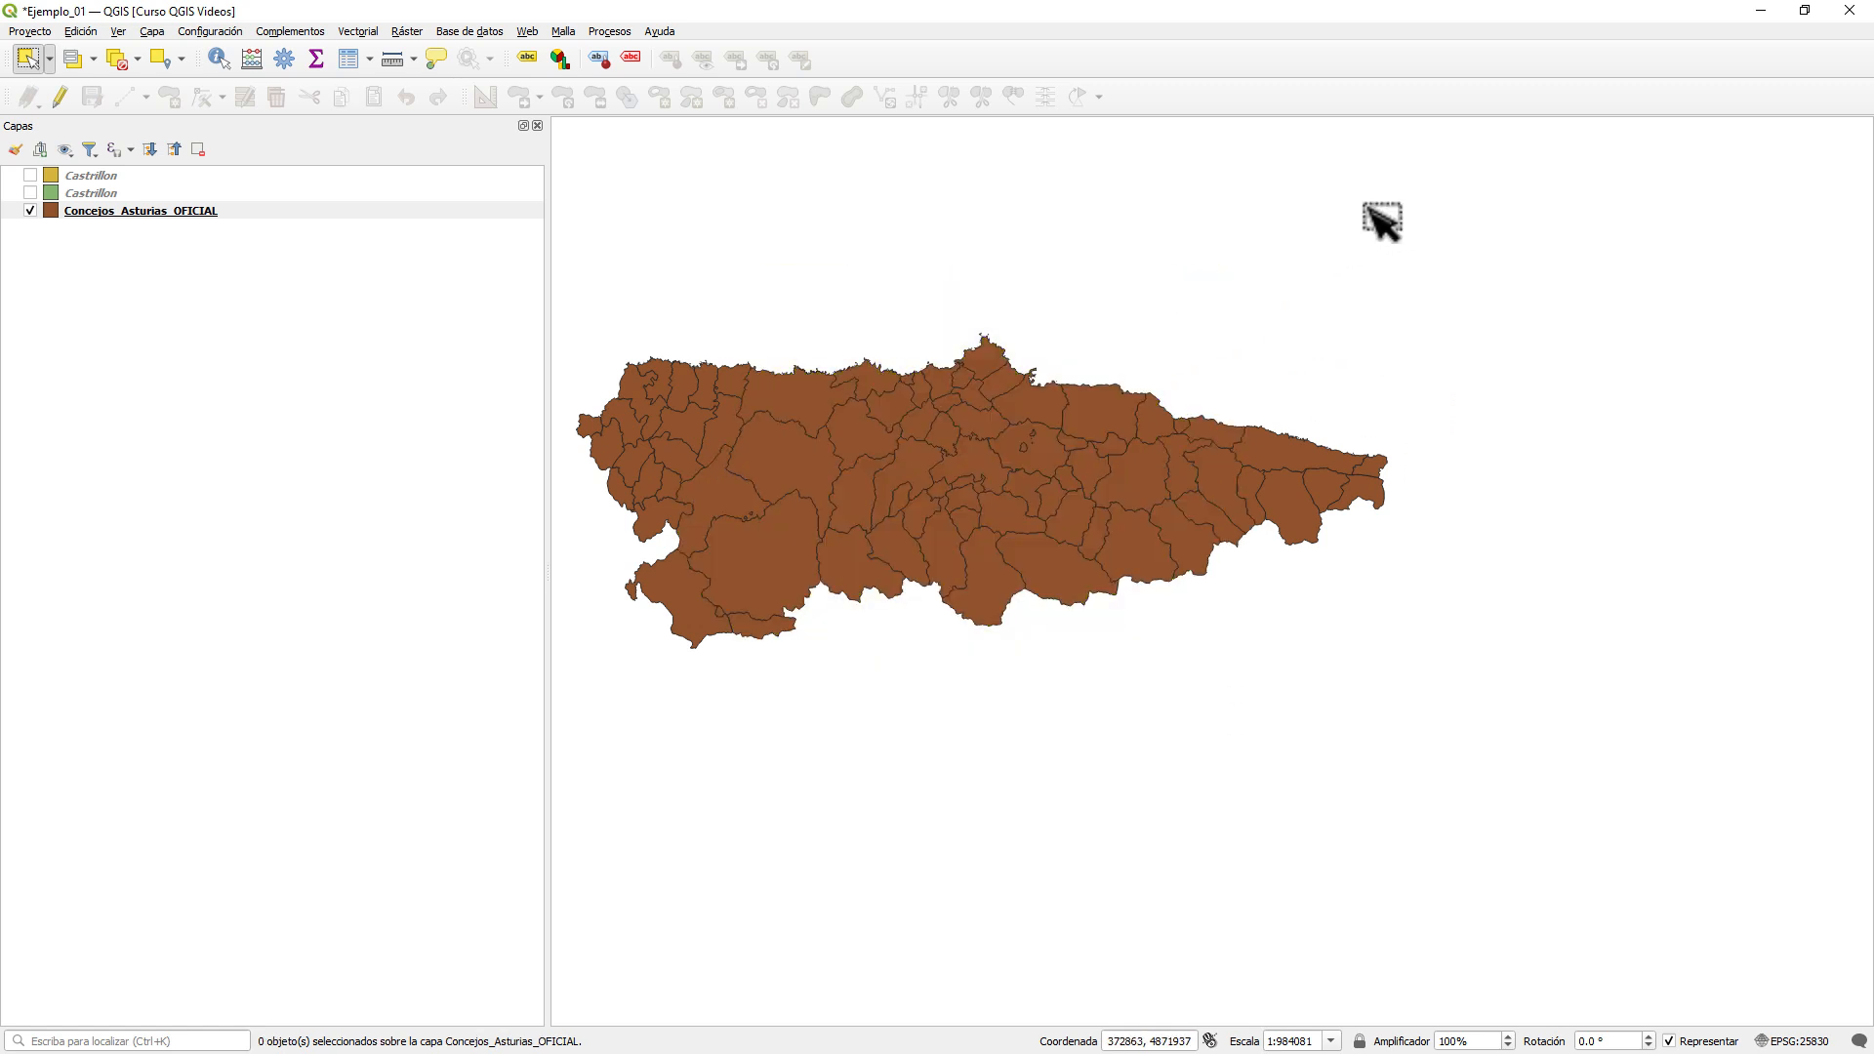
- Select Tineo individually, select several different groups of central municipalities with rectangles, and clear the selection
click(791, 461)
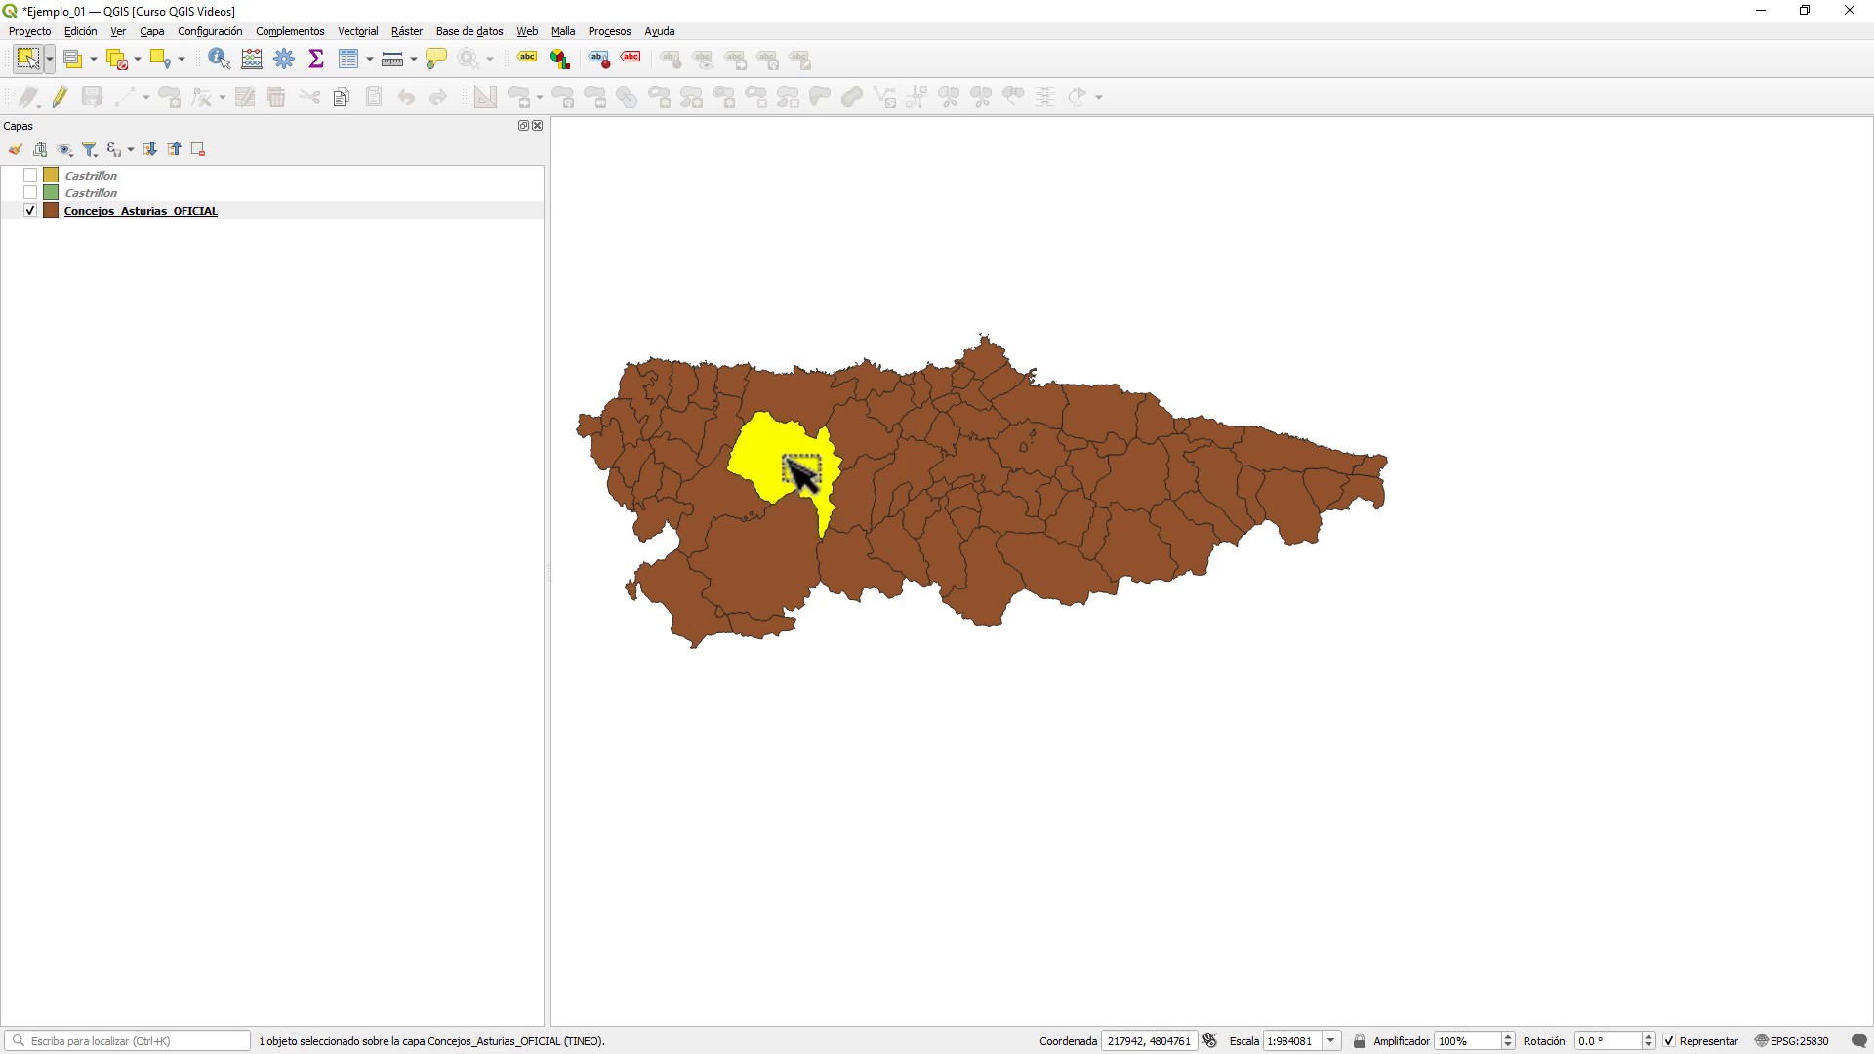
drag(795, 447, 1091, 584)
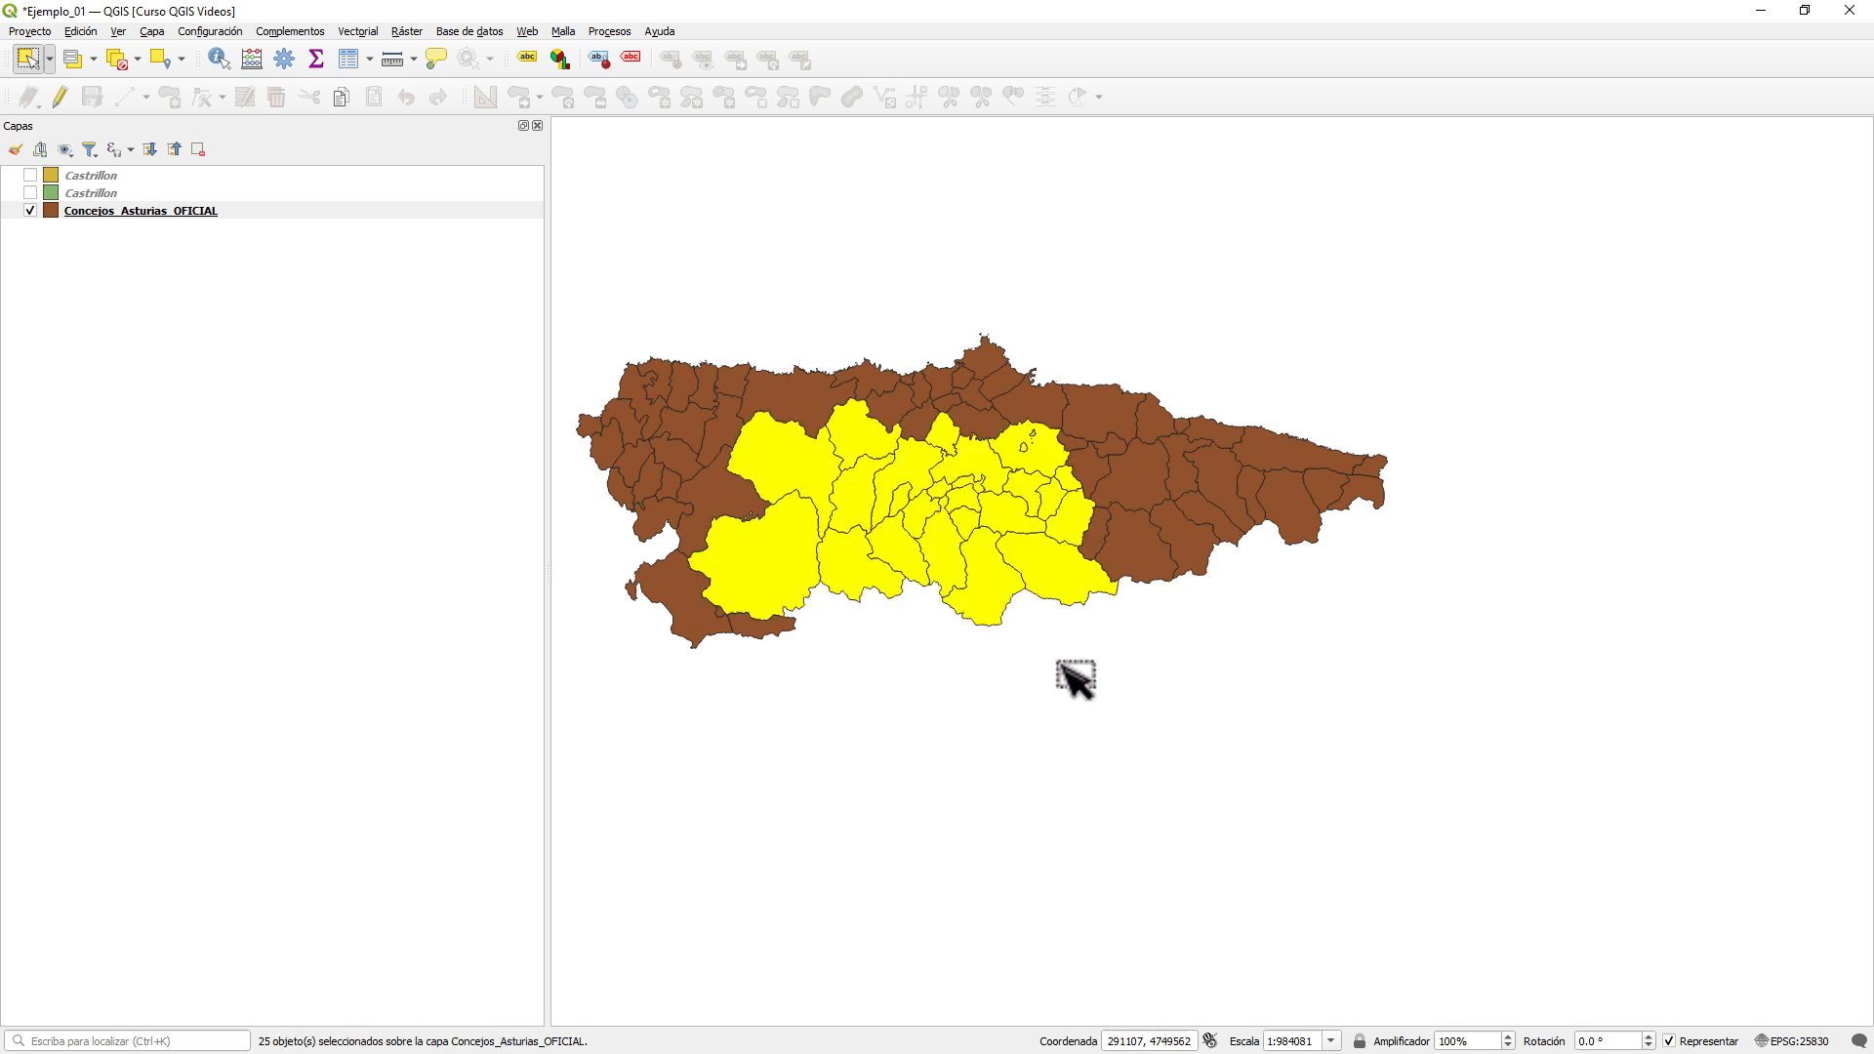
drag(1138, 467, 1005, 511)
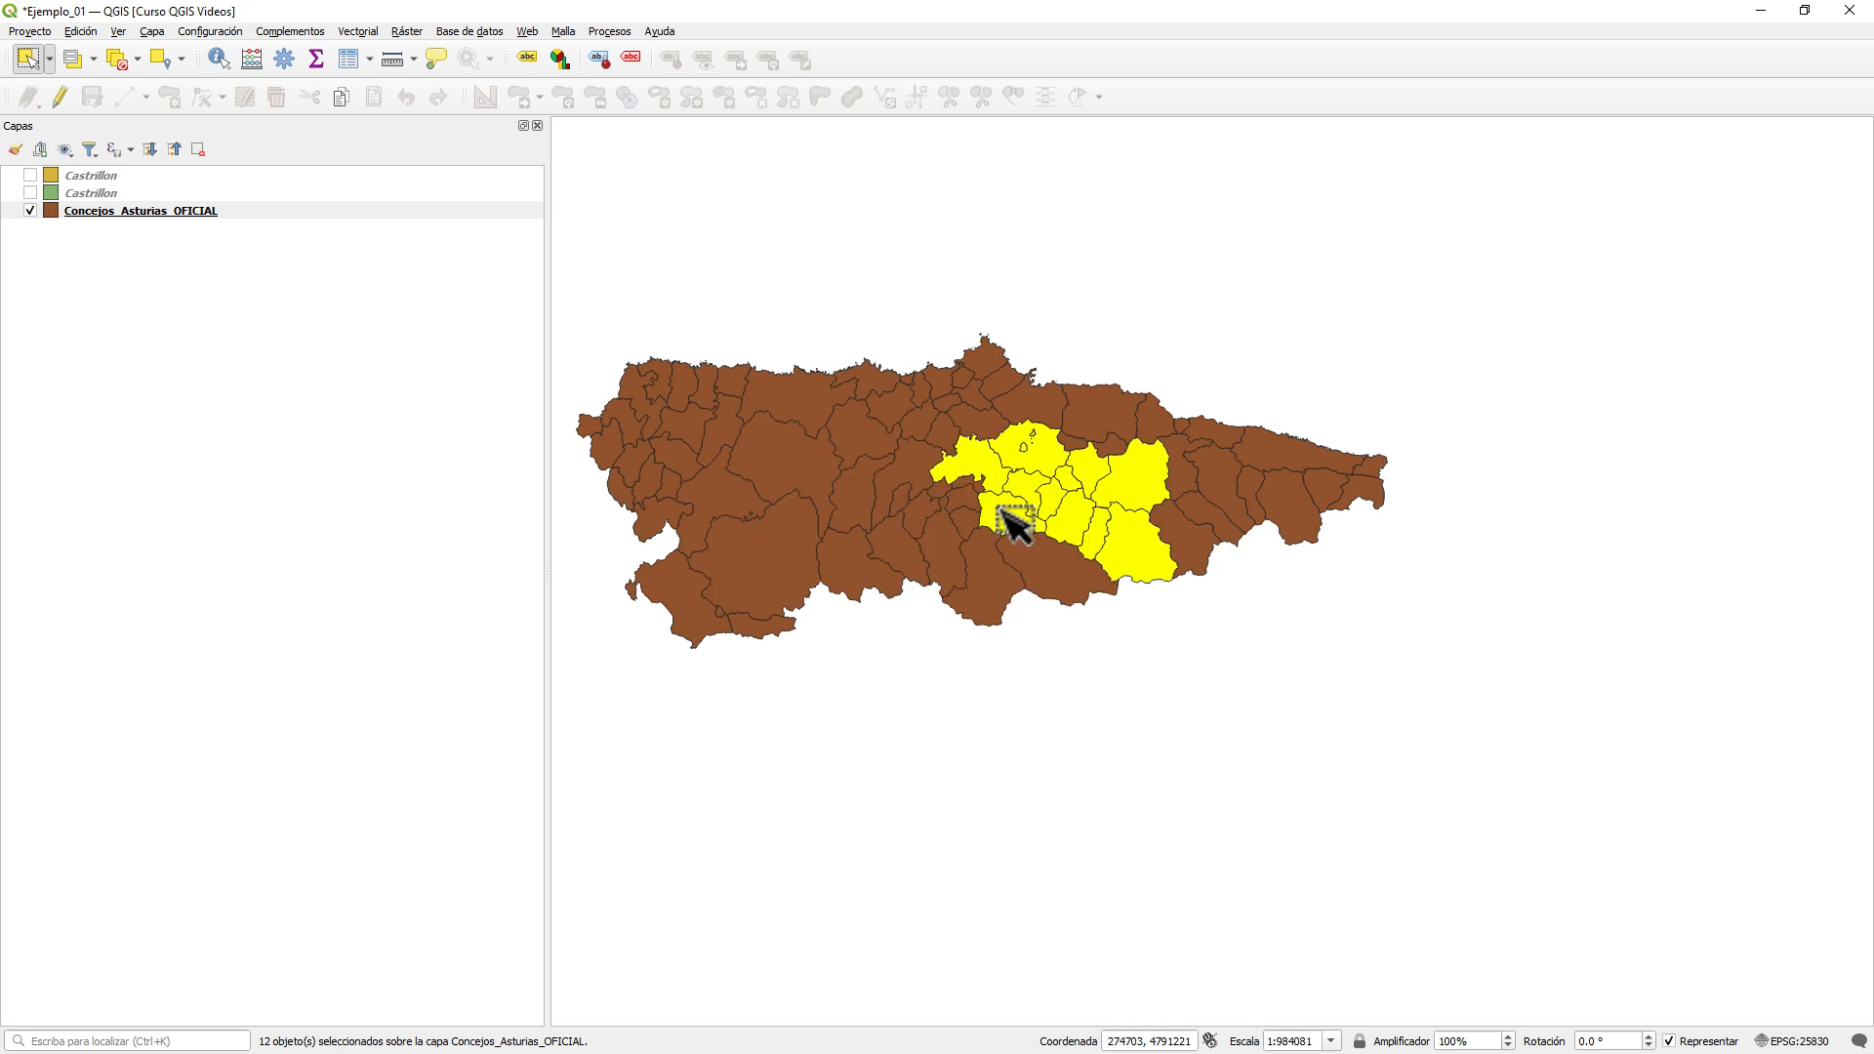
drag(808, 475, 1017, 522)
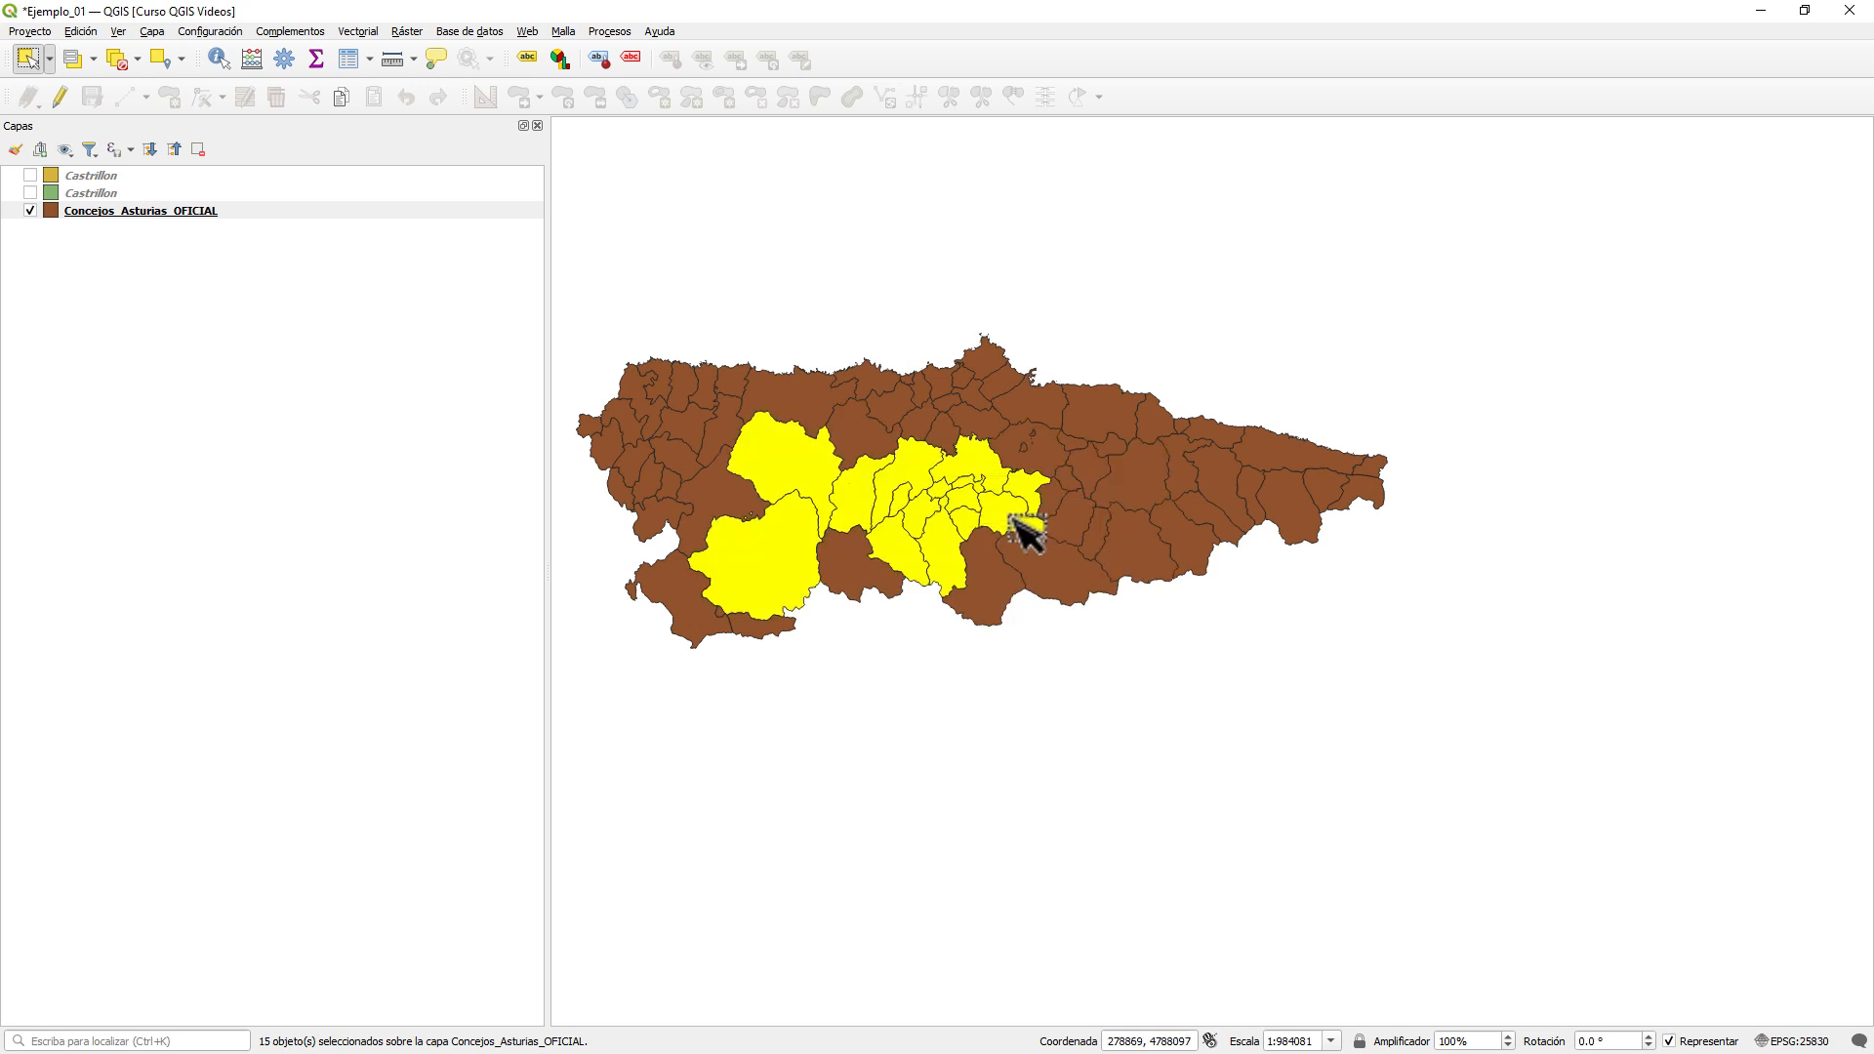
drag(801, 371, 903, 498)
drag(1046, 451, 1184, 566)
drag(835, 444, 937, 503)
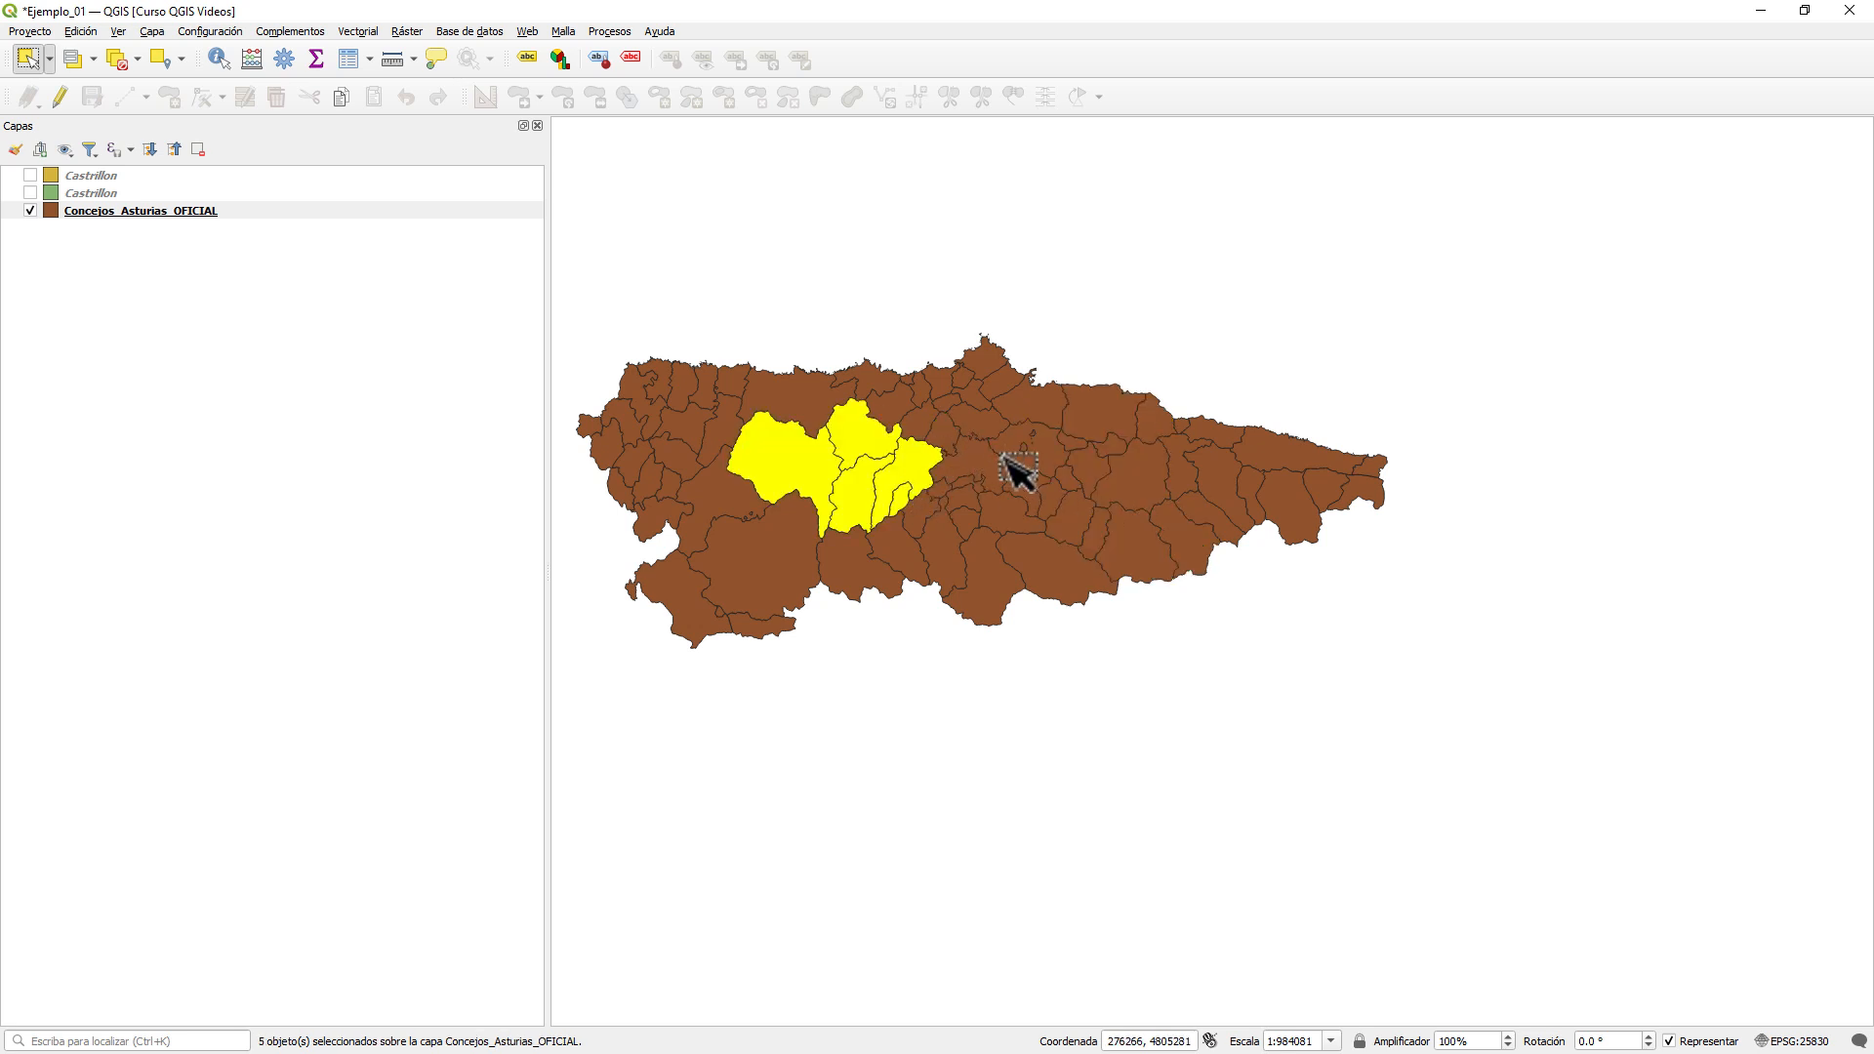
drag(893, 405, 1037, 514)
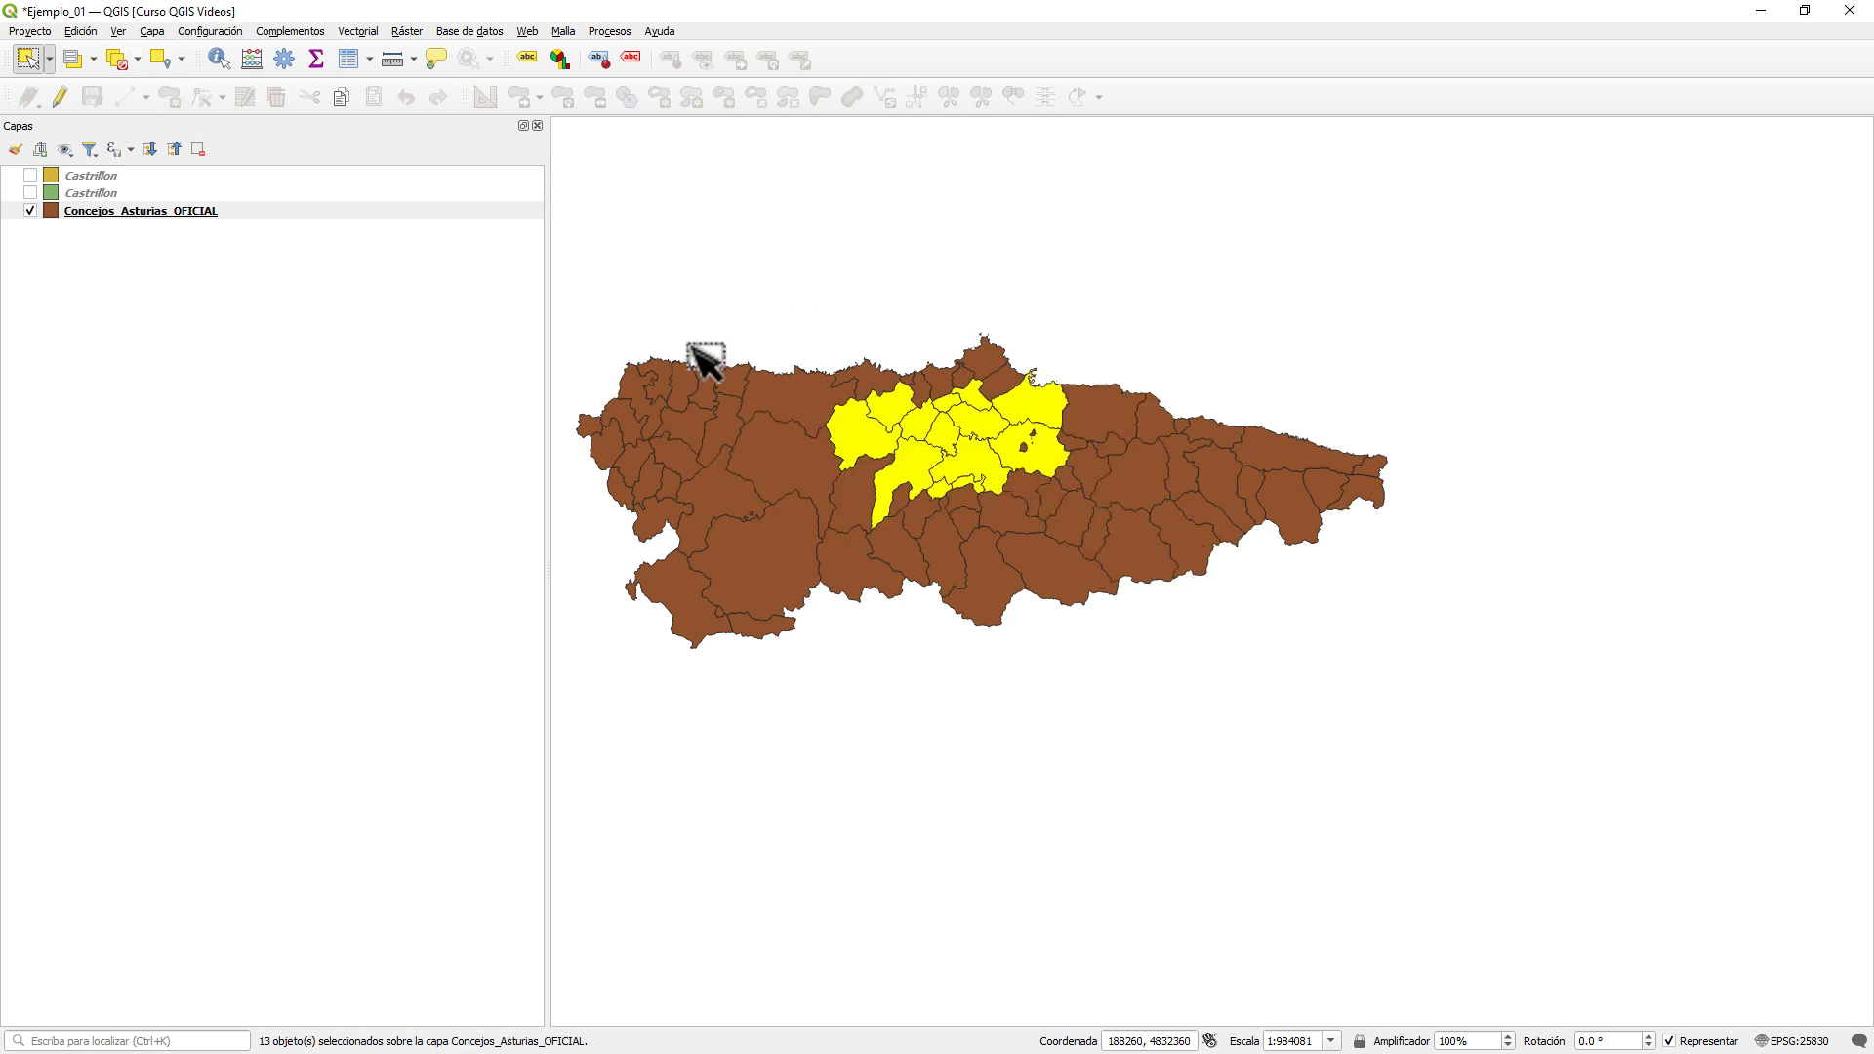
drag(725, 367, 691, 348)
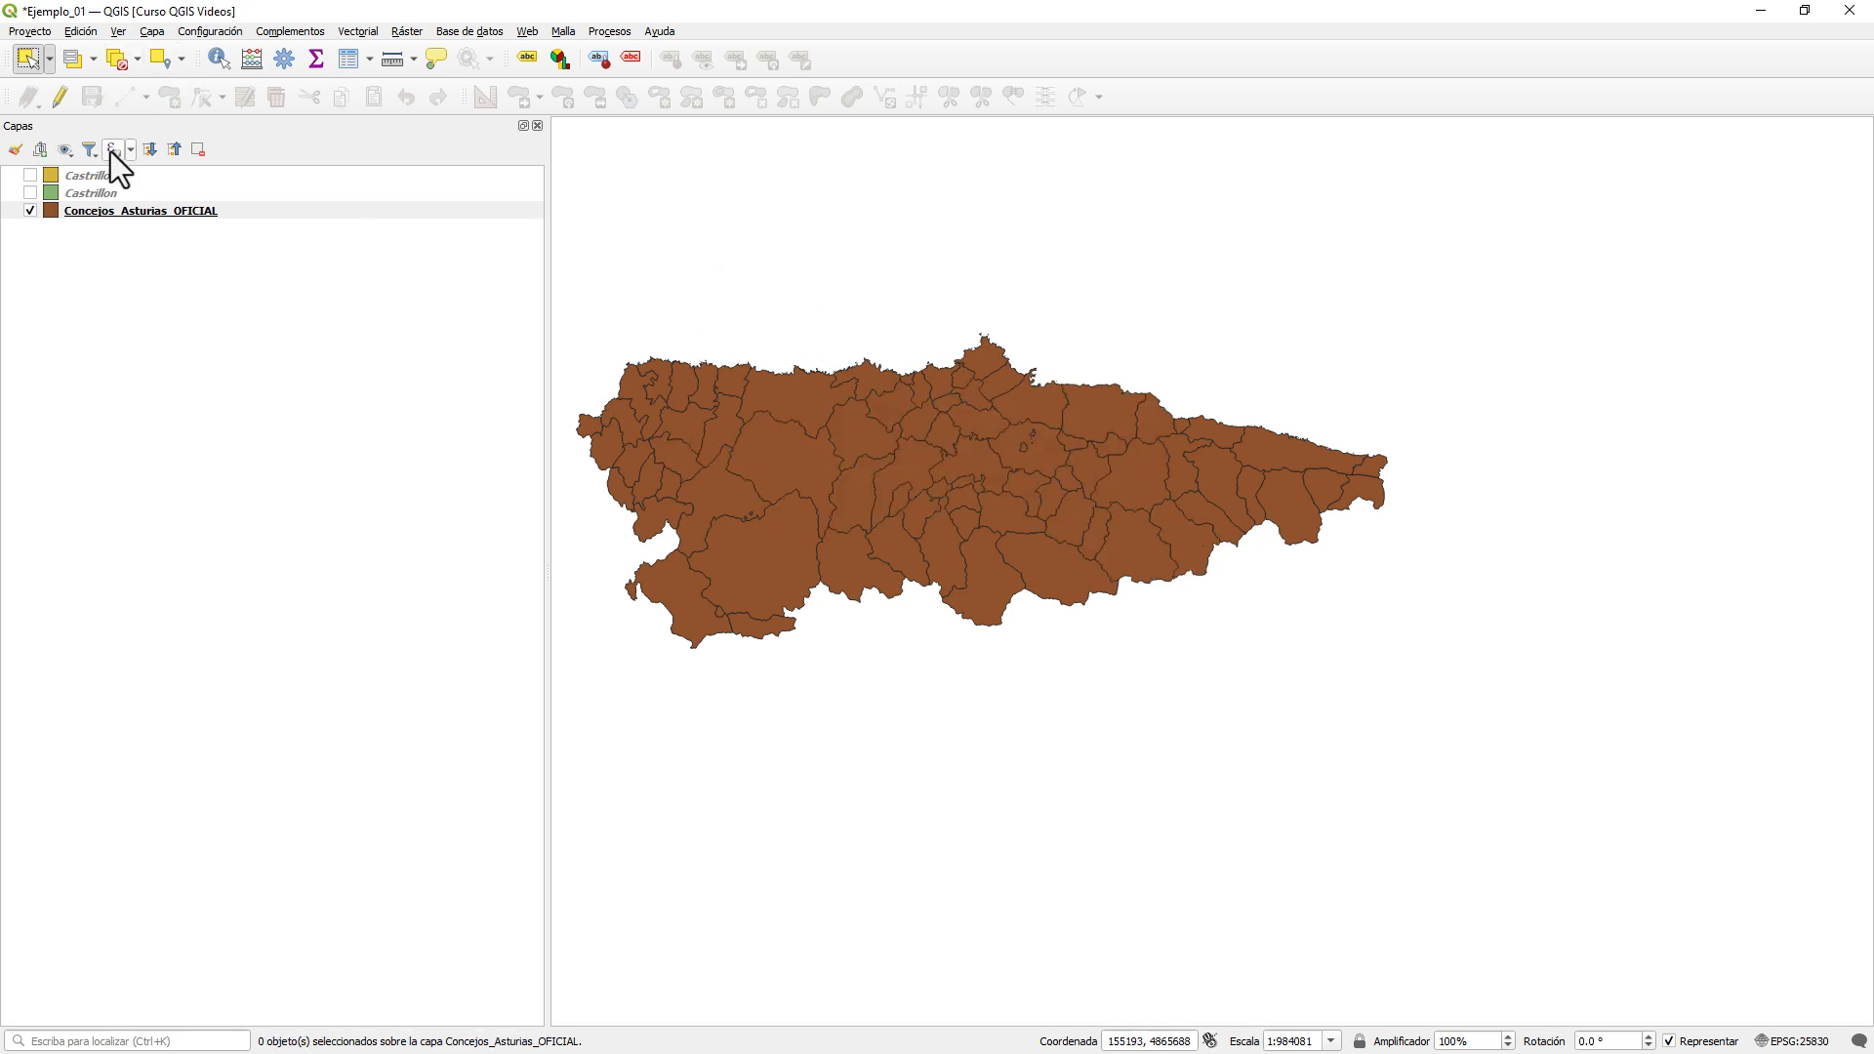
- Select the west-central municipalities by drawing a closed polygon around them with the polygon selection tool
click(51, 56)
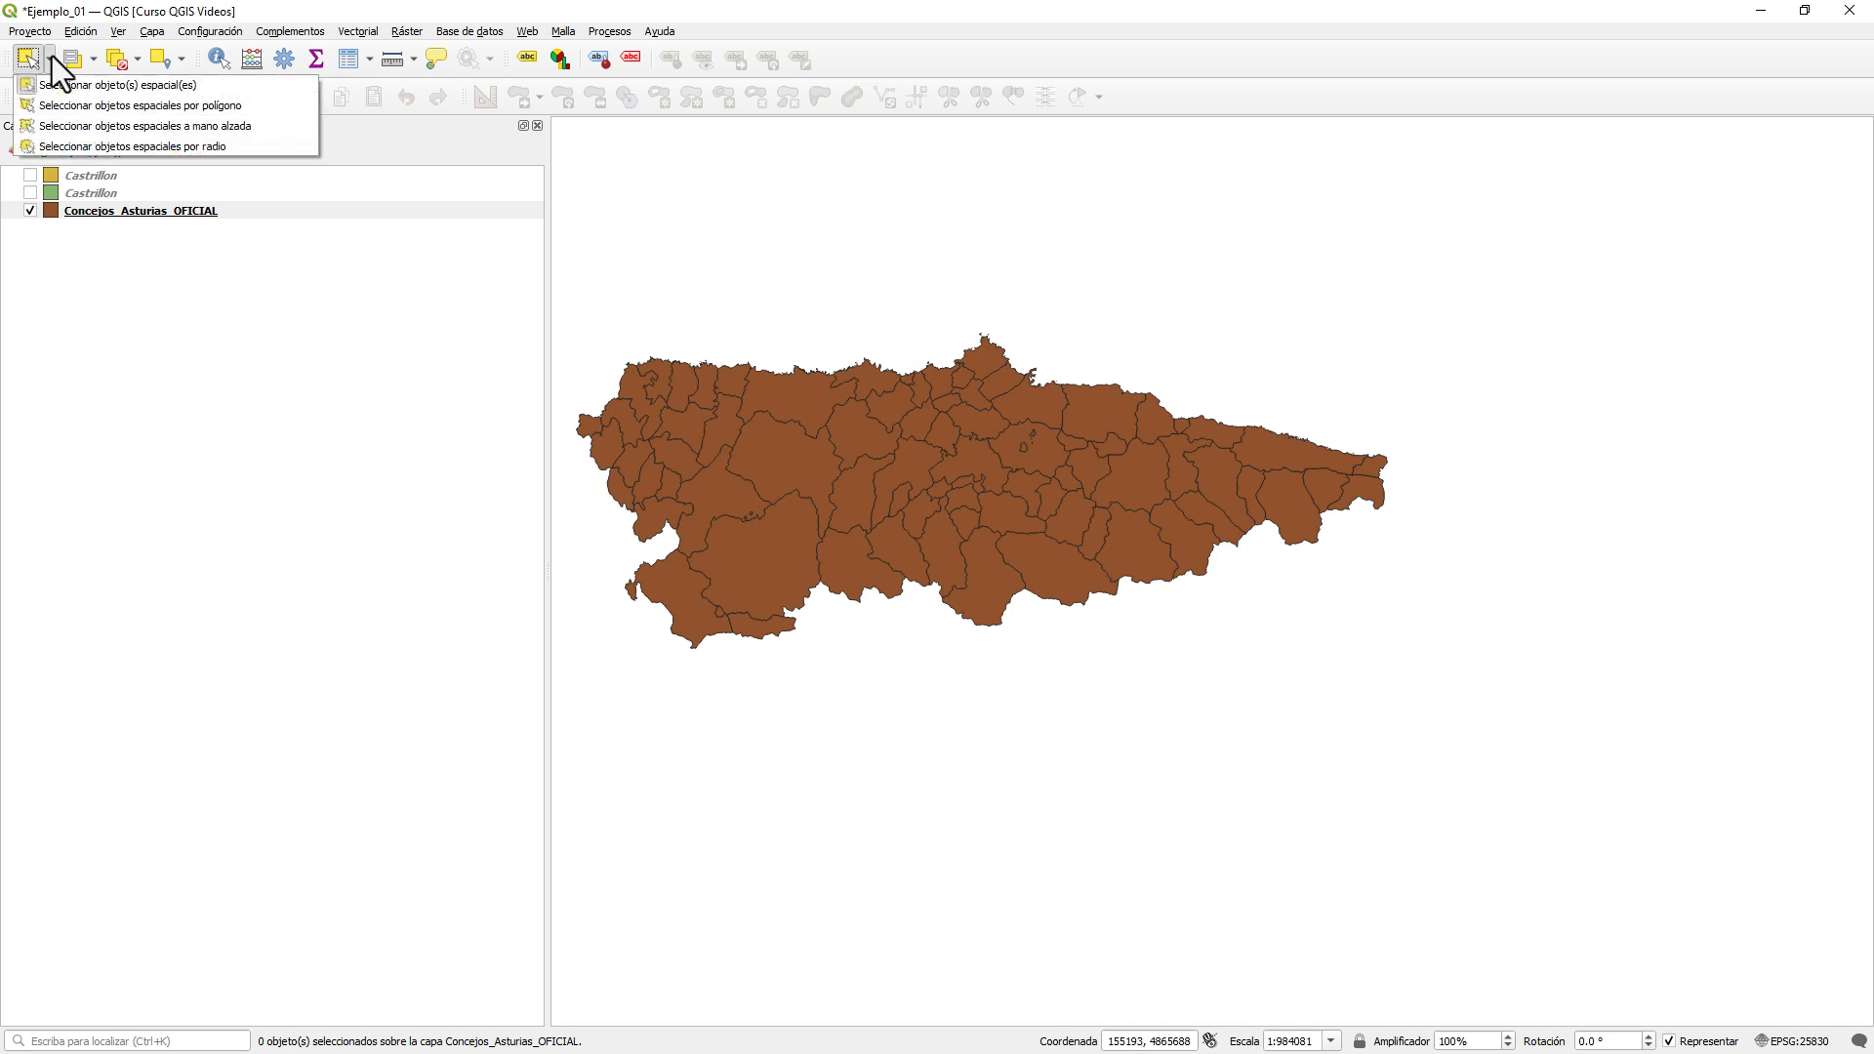
click(71, 105)
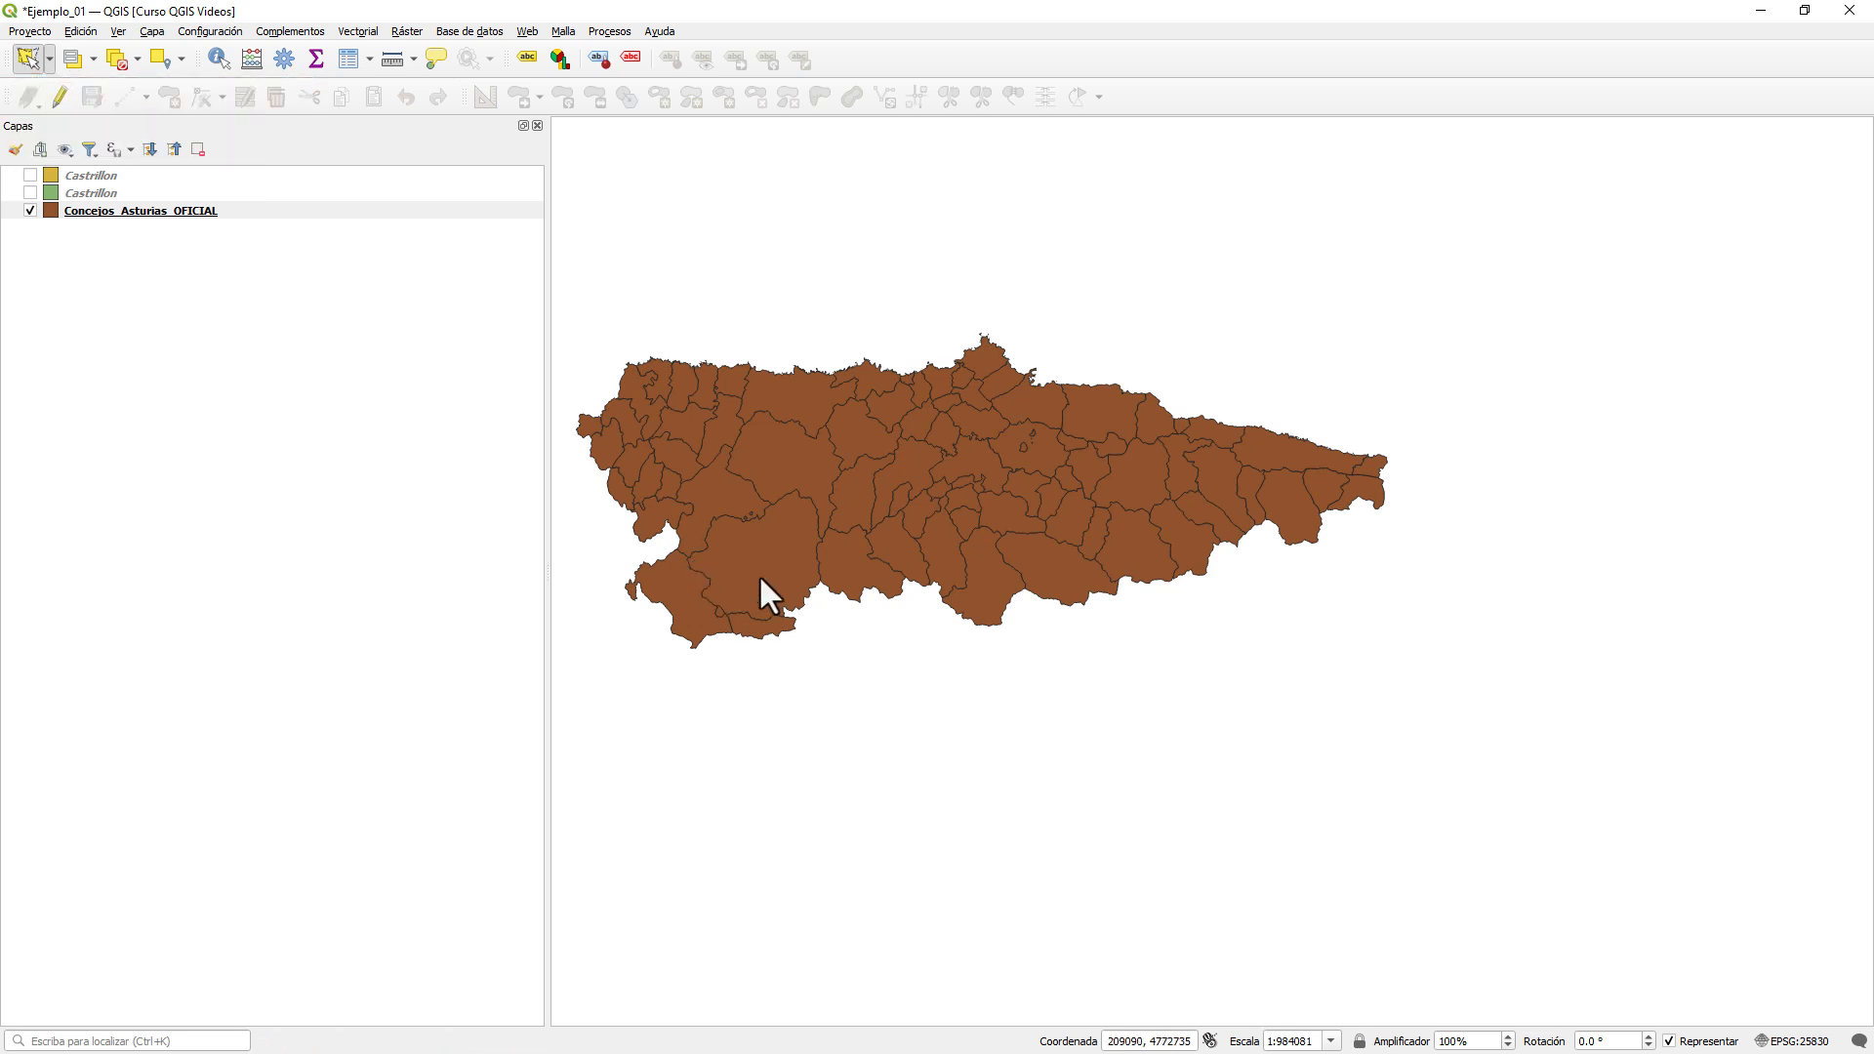
click(753, 414)
click(869, 401)
click(955, 432)
click(991, 492)
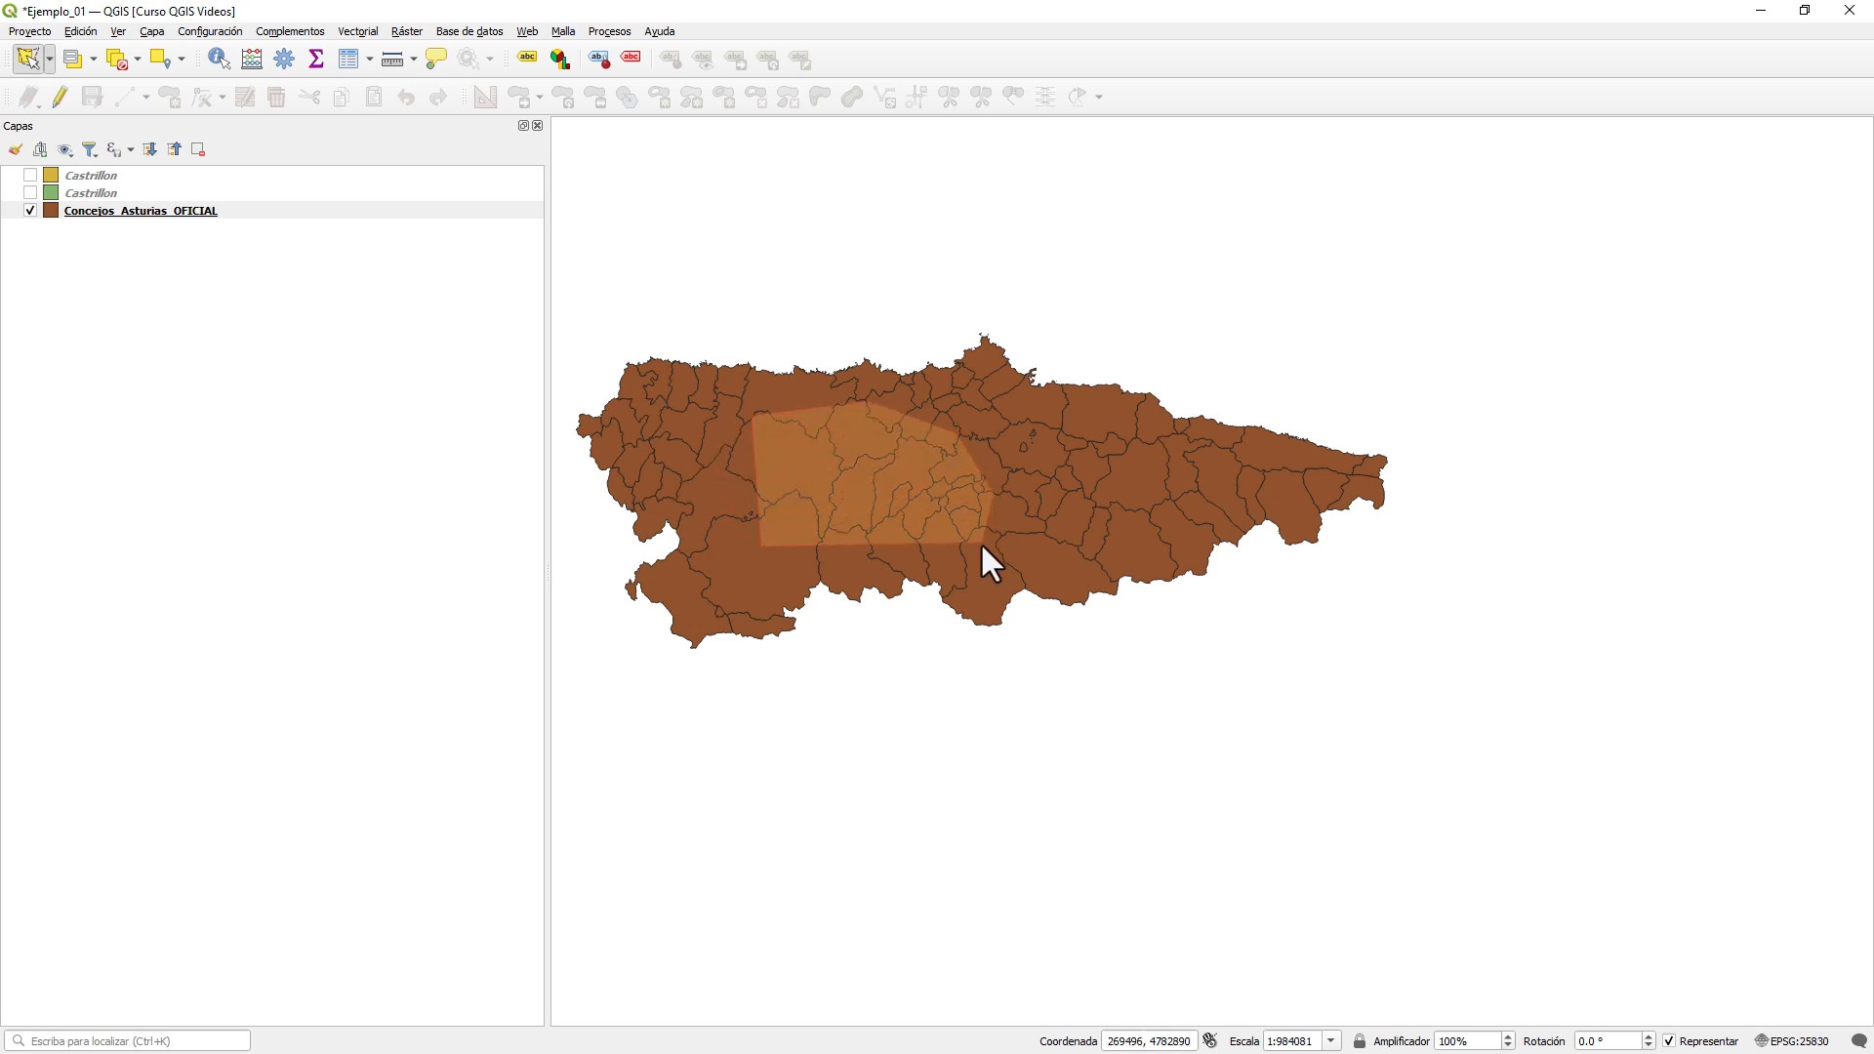
click(980, 542)
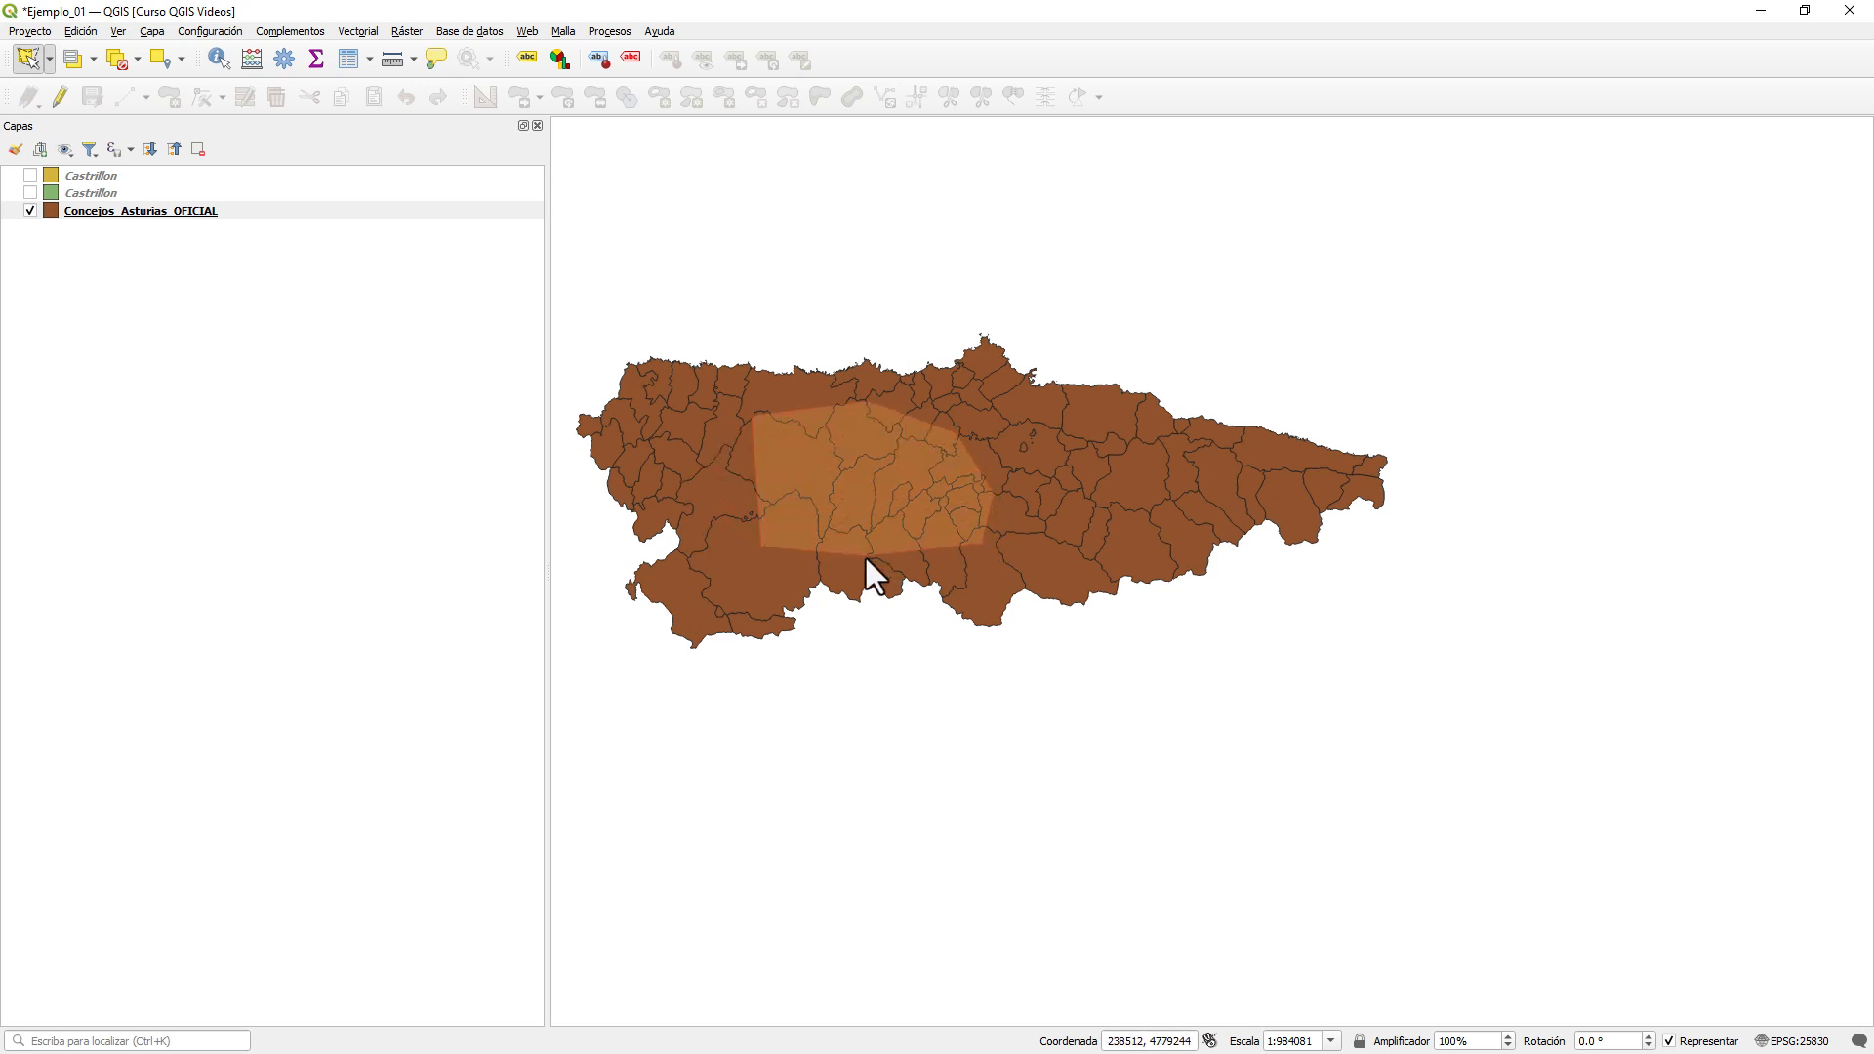
right_click(798, 570)
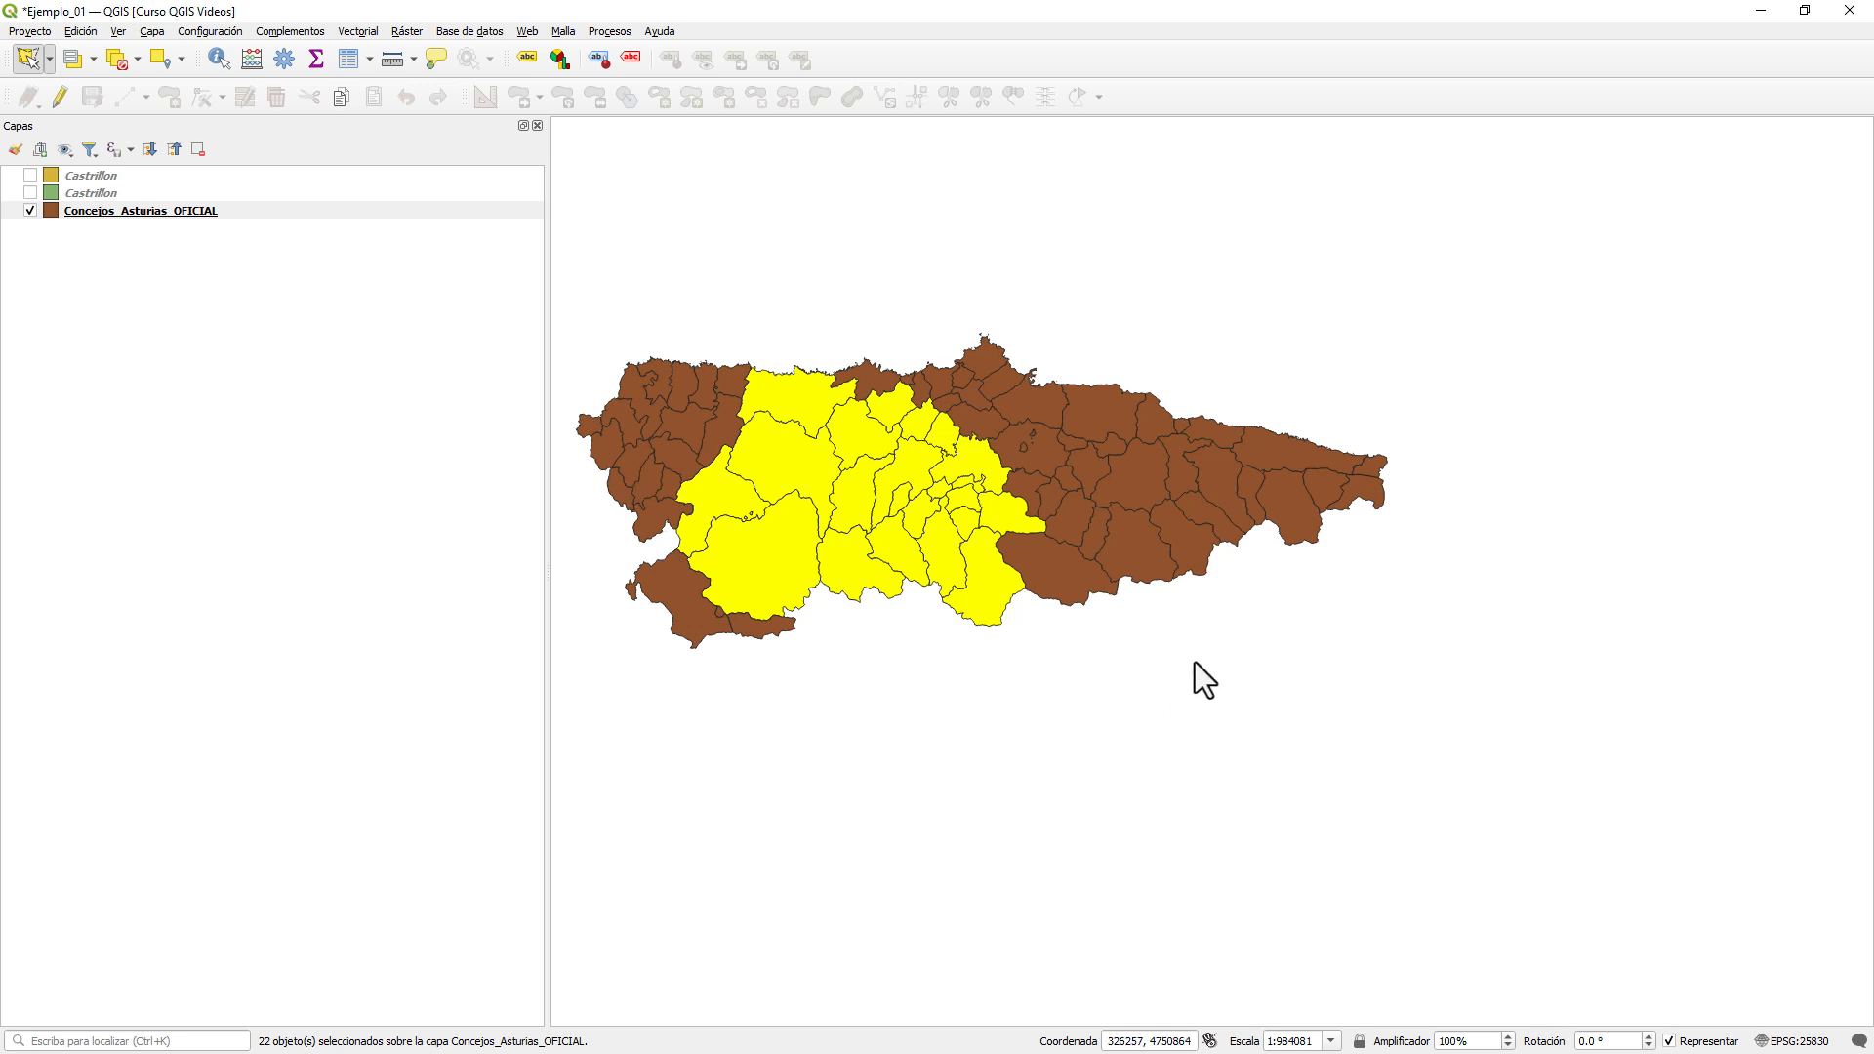
- Replace the selection by drawing a rounded polygon over a group of east-central municipalities
scroll(1148, 488, up, 2)
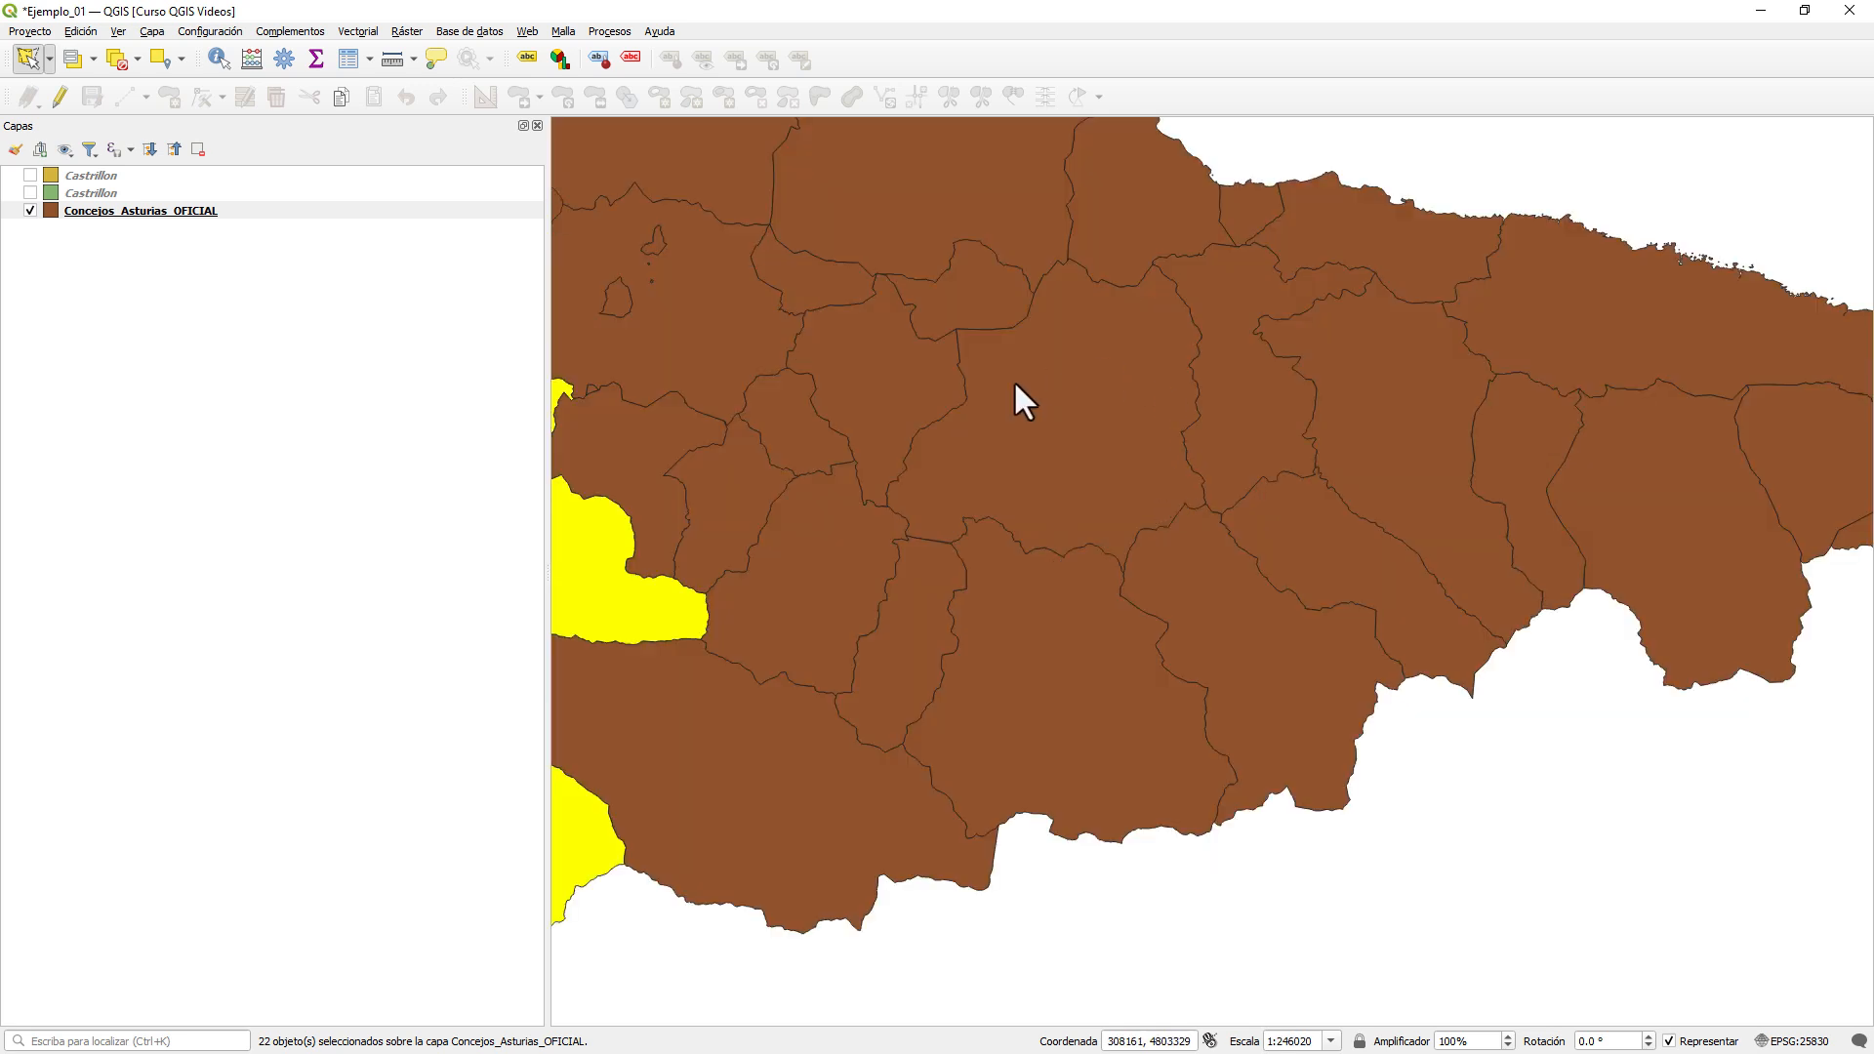
mouse_move(963, 290)
mouse_down()
mouse_move(1040, 203)
mouse_move(1144, 186)
mouse_move(1199, 241)
mouse_move(1263, 460)
mouse_move(1192, 619)
mouse_move(1087, 673)
mouse_move(925, 657)
mouse_move(854, 628)
mouse_move(843, 524)
mouse_up()
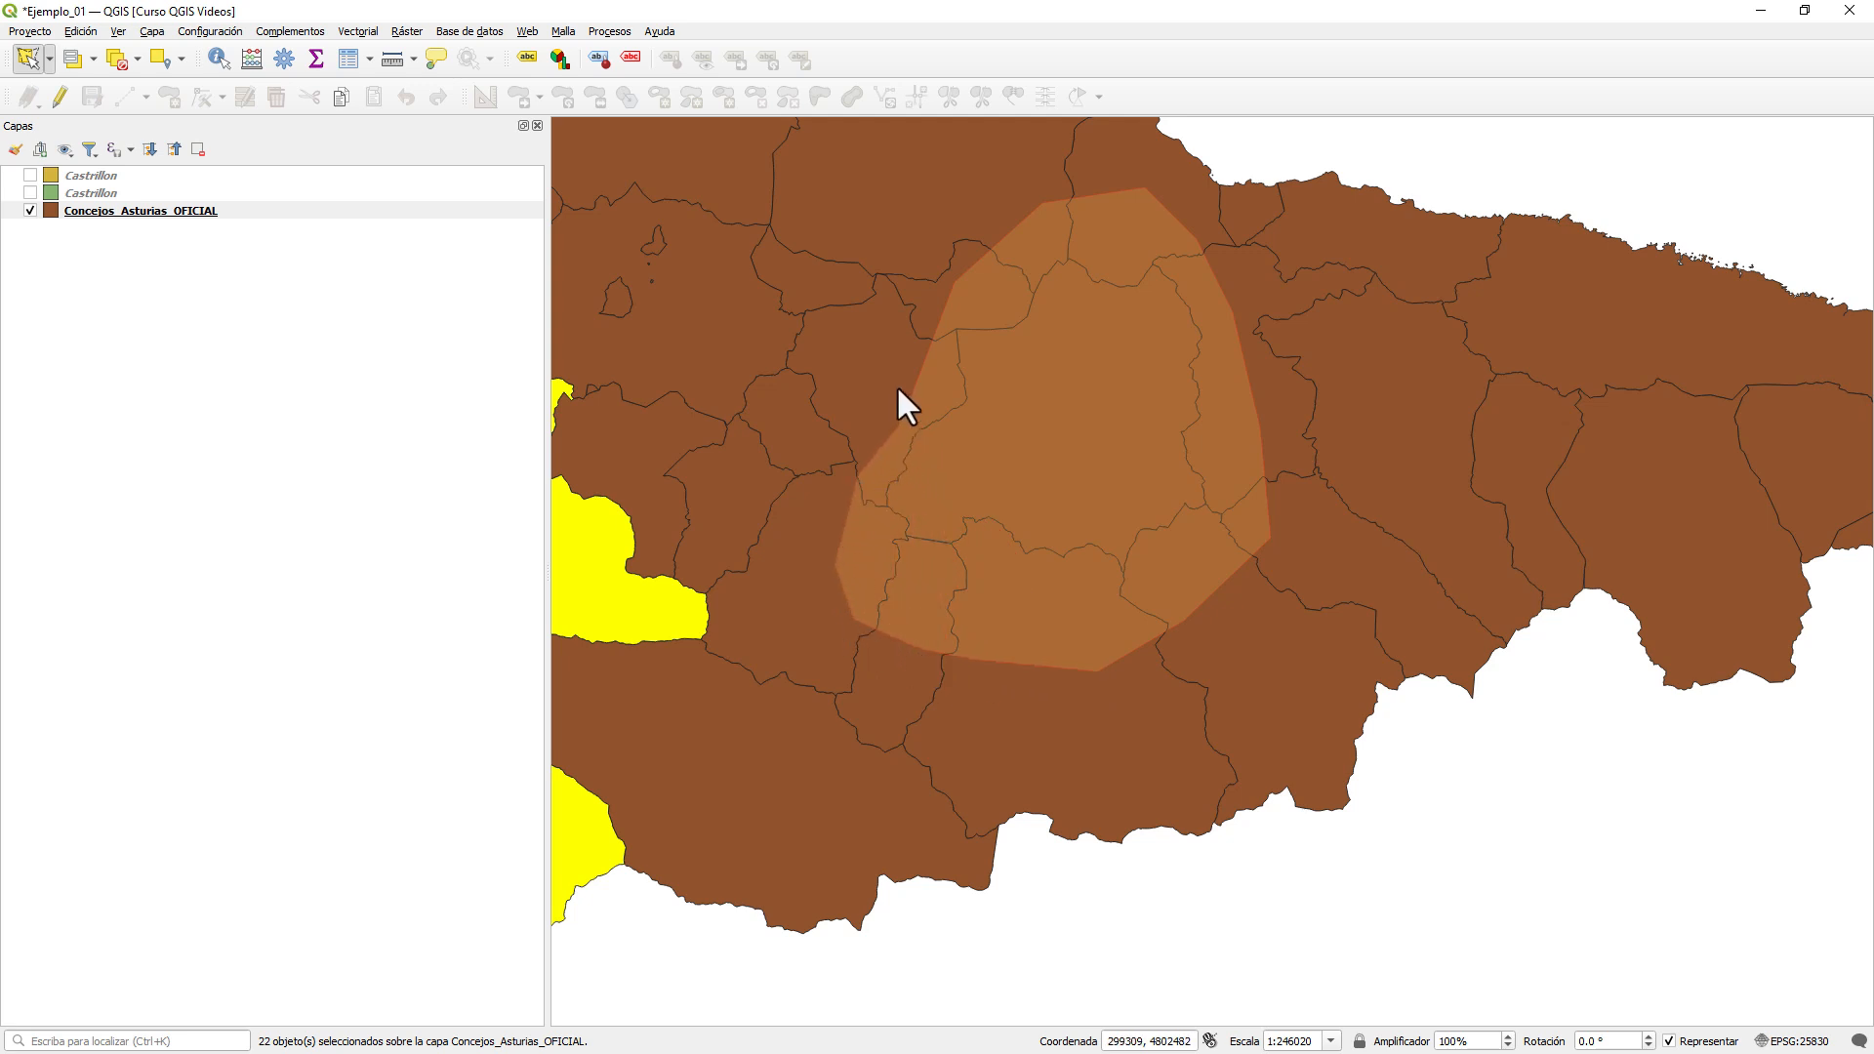
drag(904, 369, 902, 369)
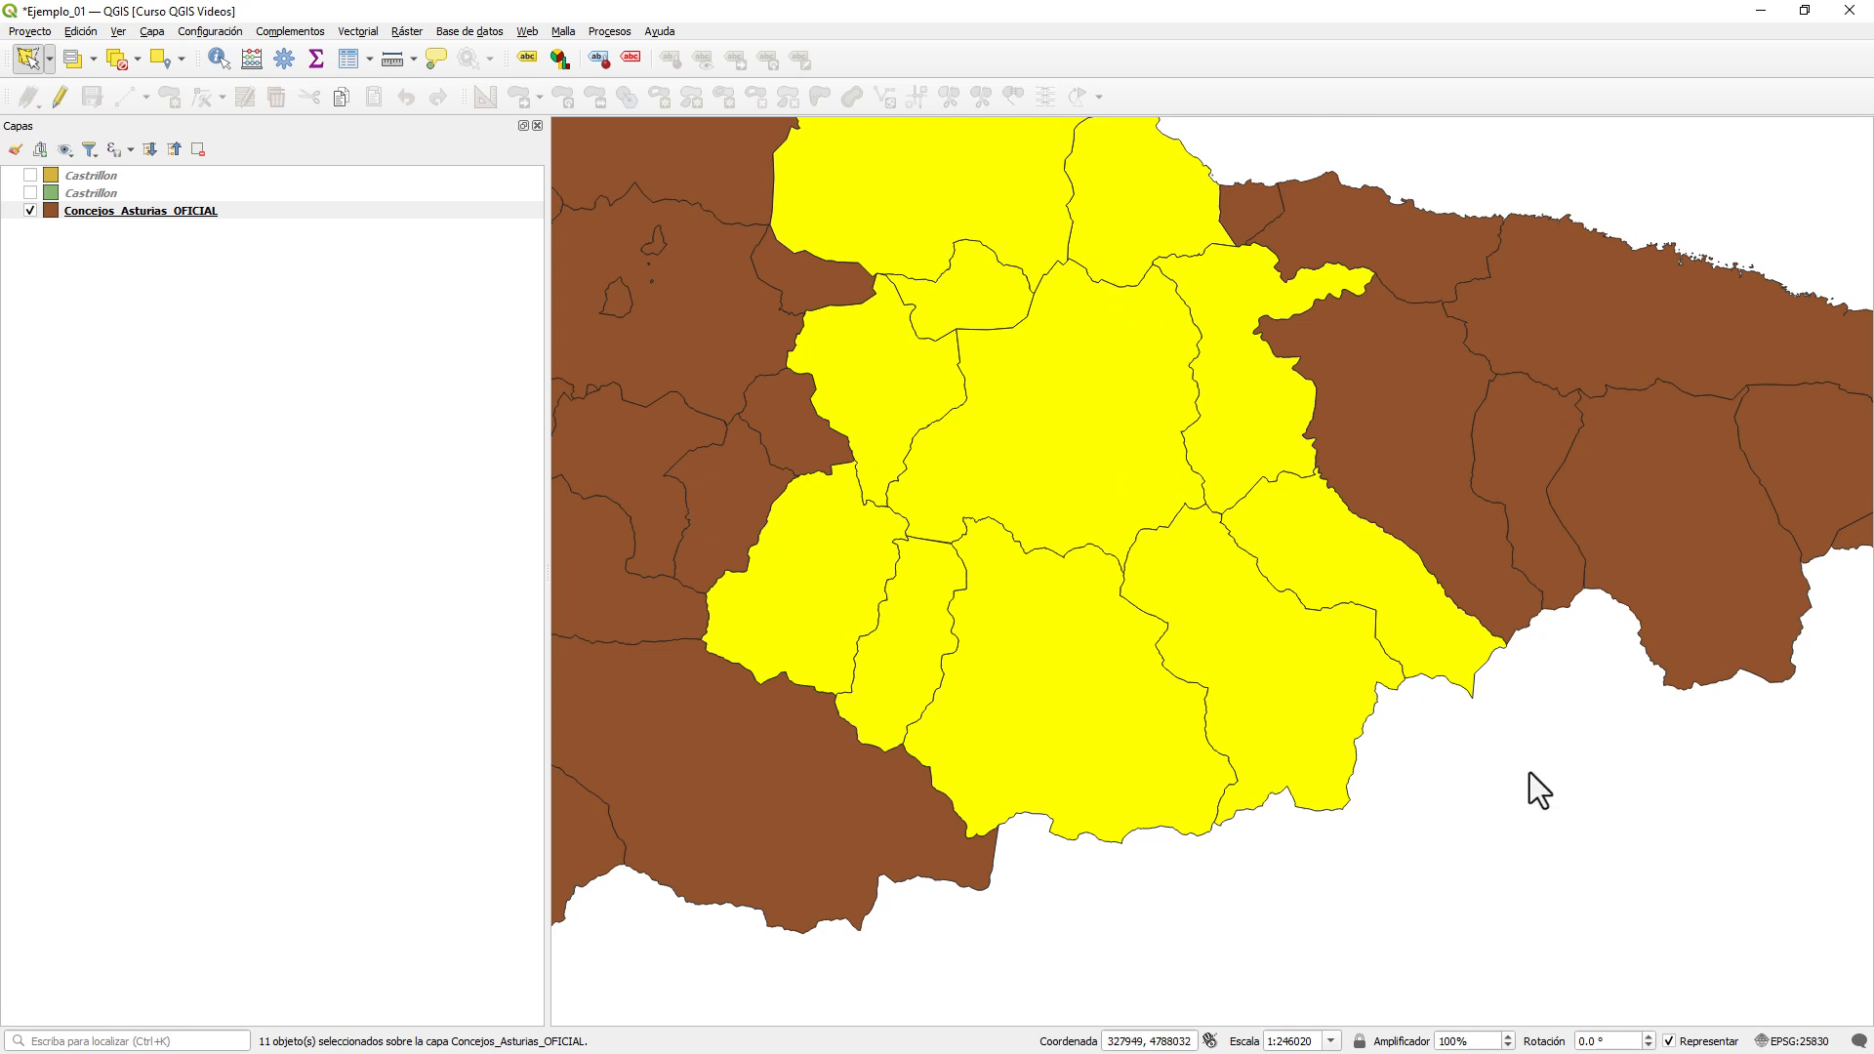
- Select most of the Asturias municipalities by drawing a large irregular outline with the freehand selection tool
click(50, 57)
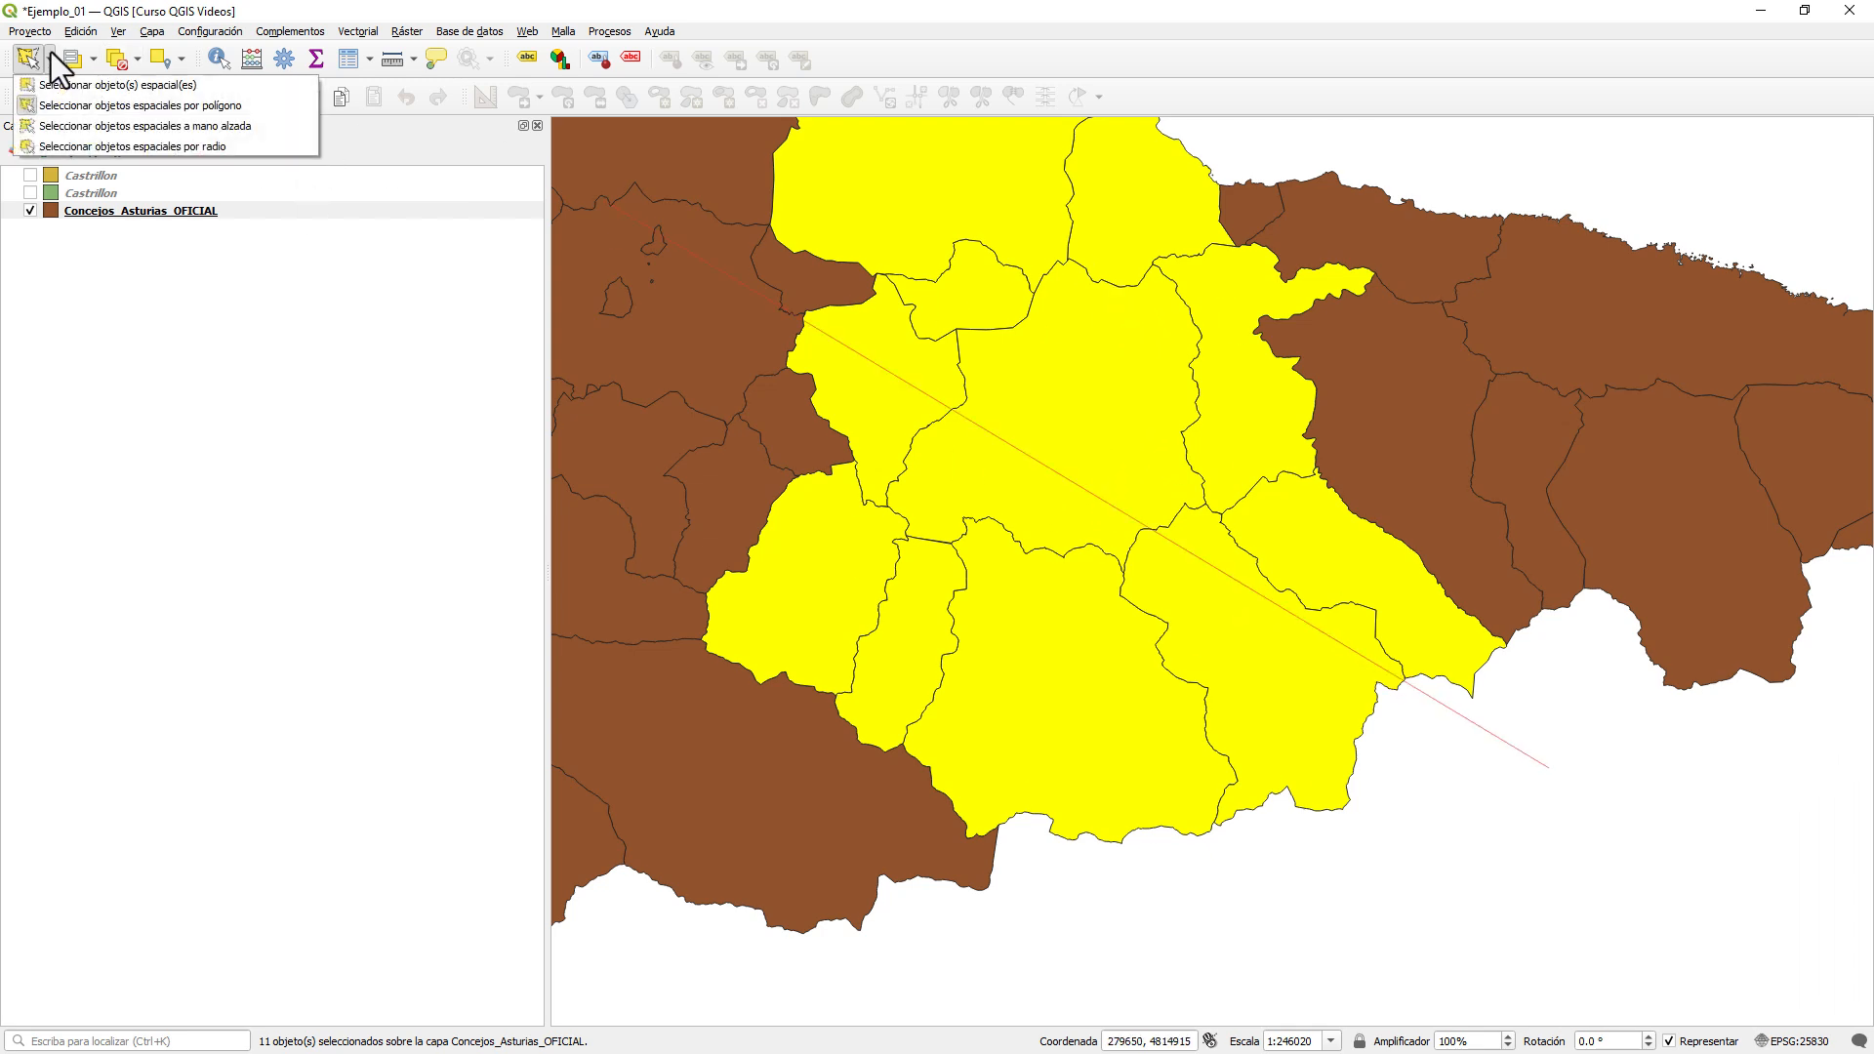
click(130, 126)
click(1601, 733)
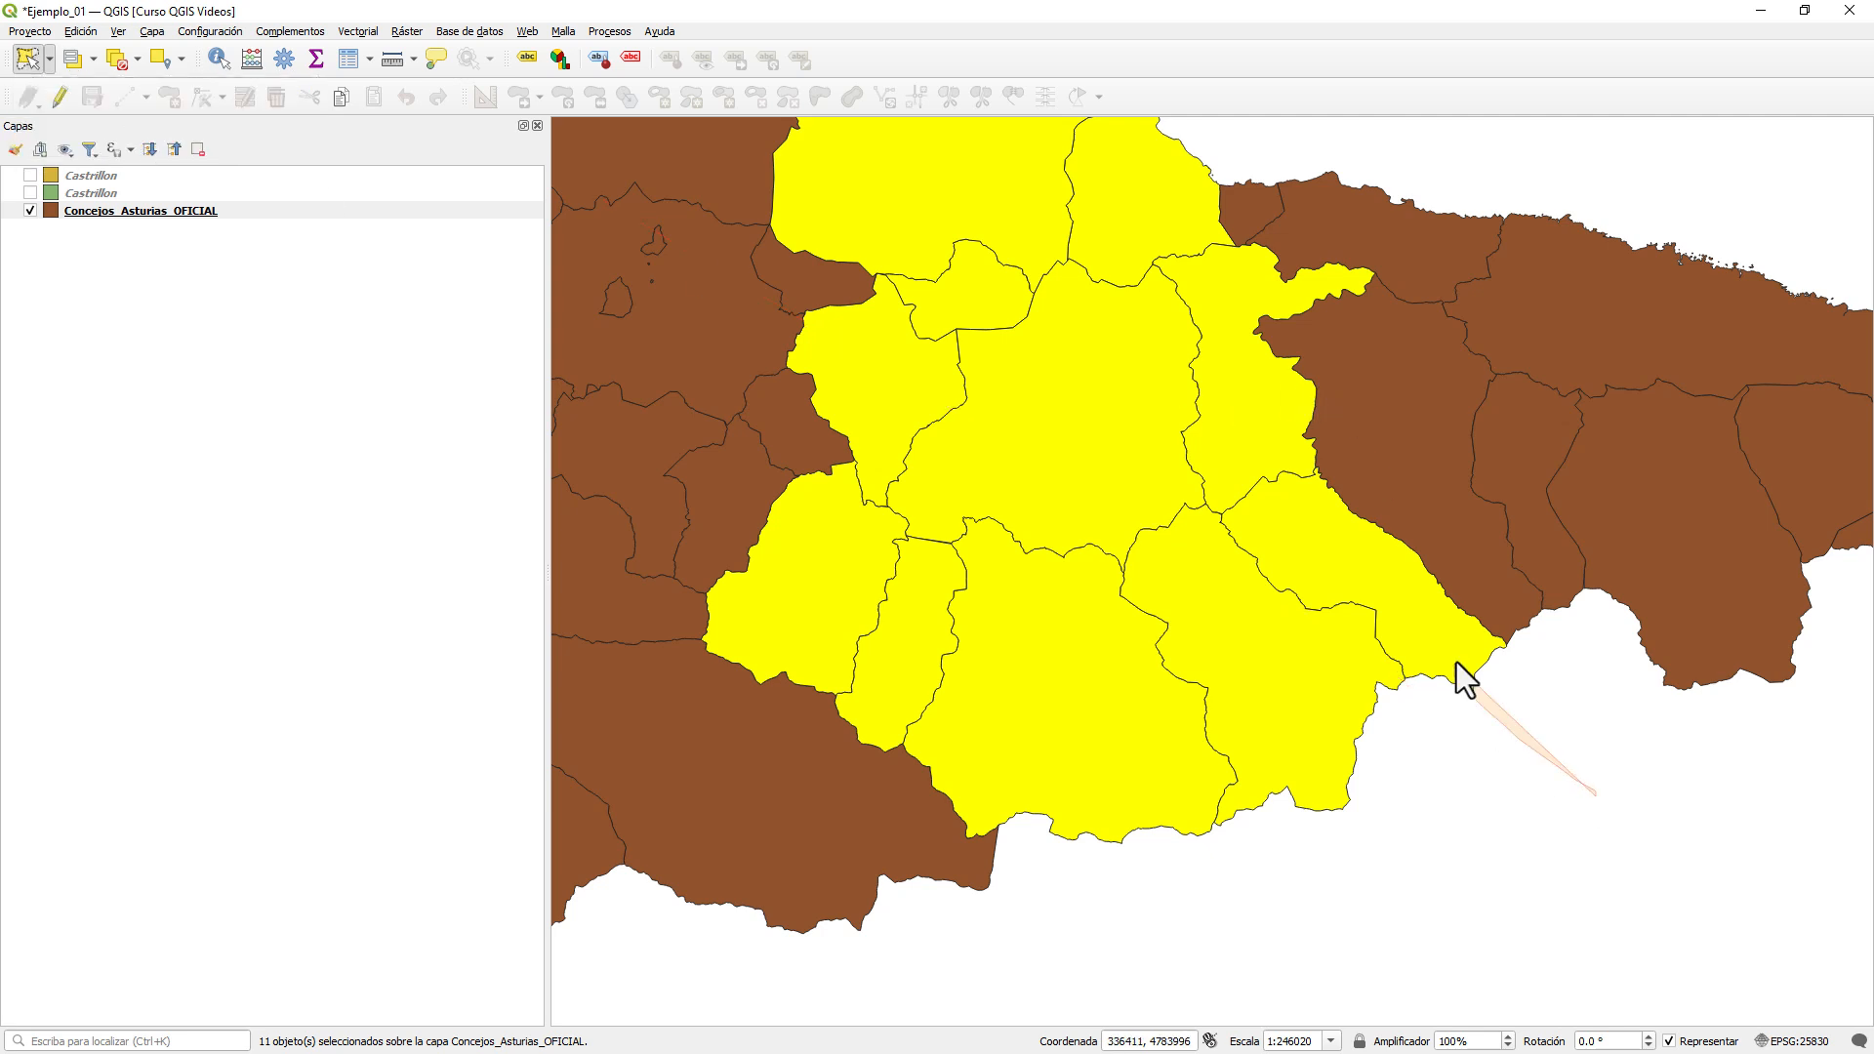
scroll(1464, 667, down, 3)
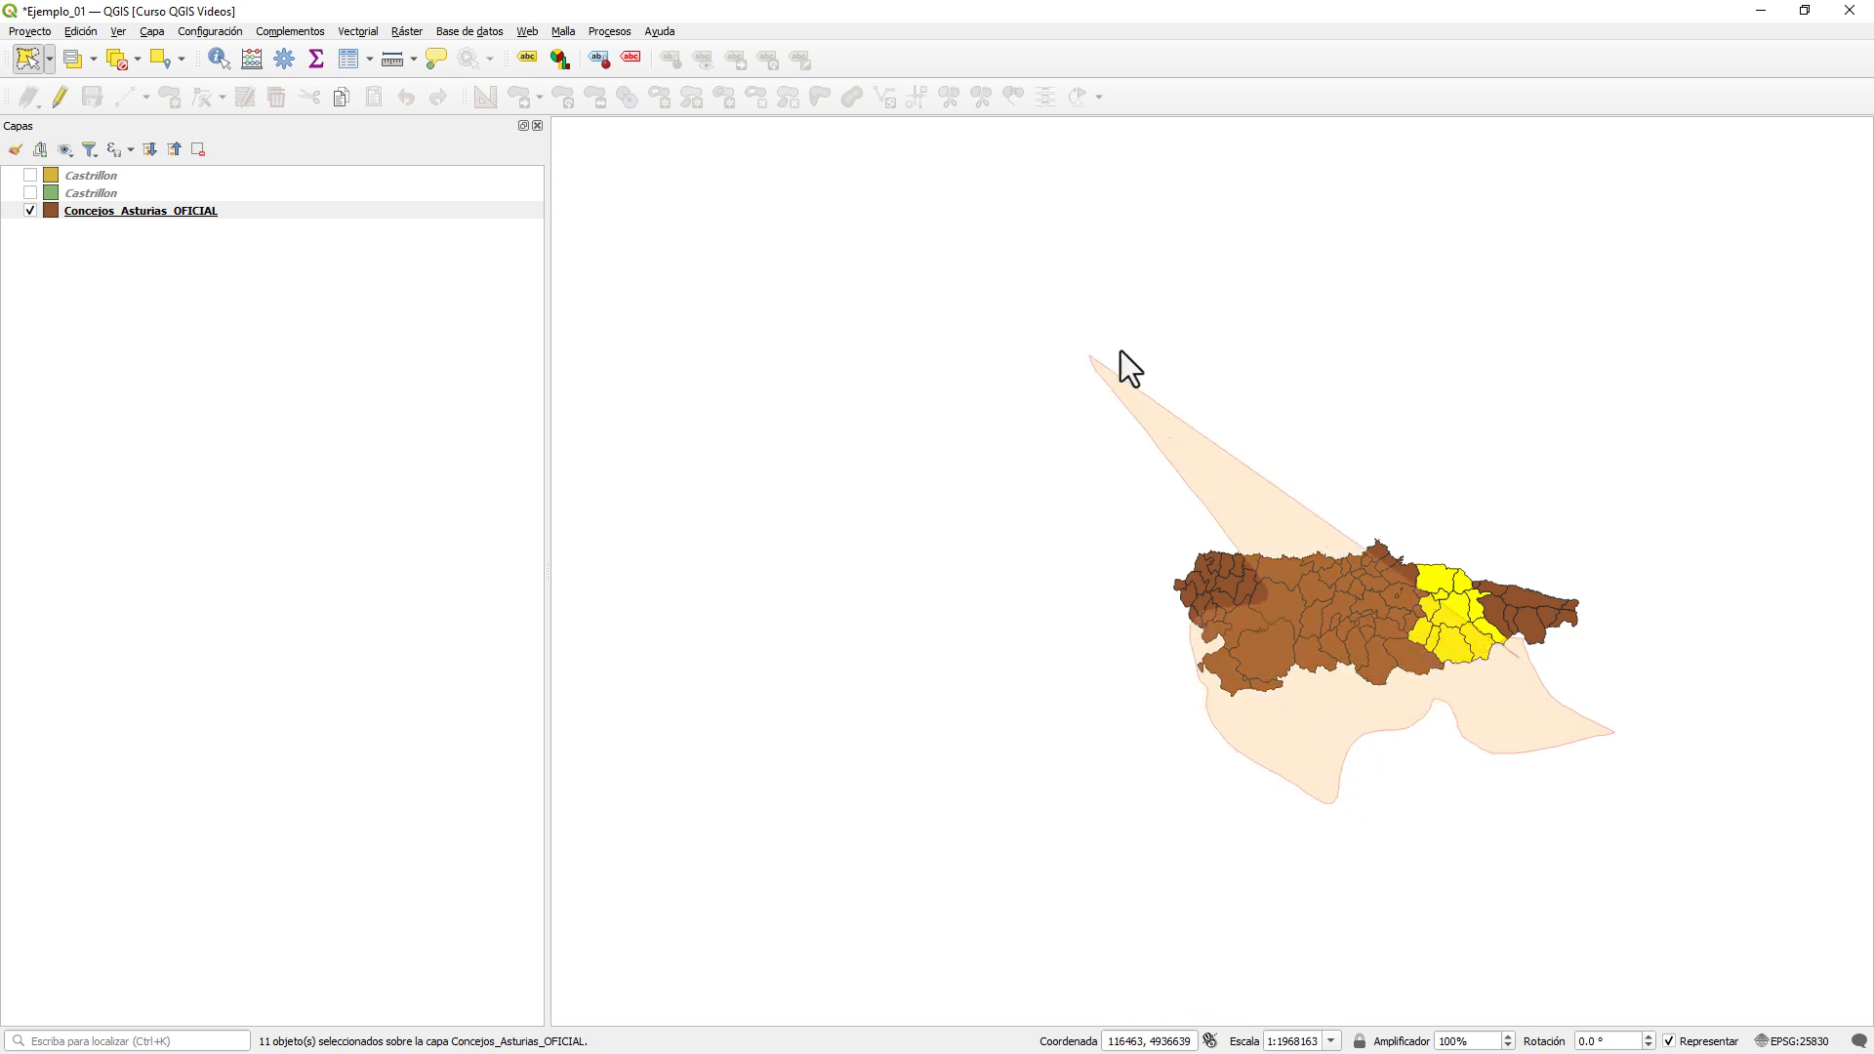
click(1401, 441)
- Clear the selection by drawing a freehand shape over the empty sea area north of the coast
scroll(1408, 584, up, 2)
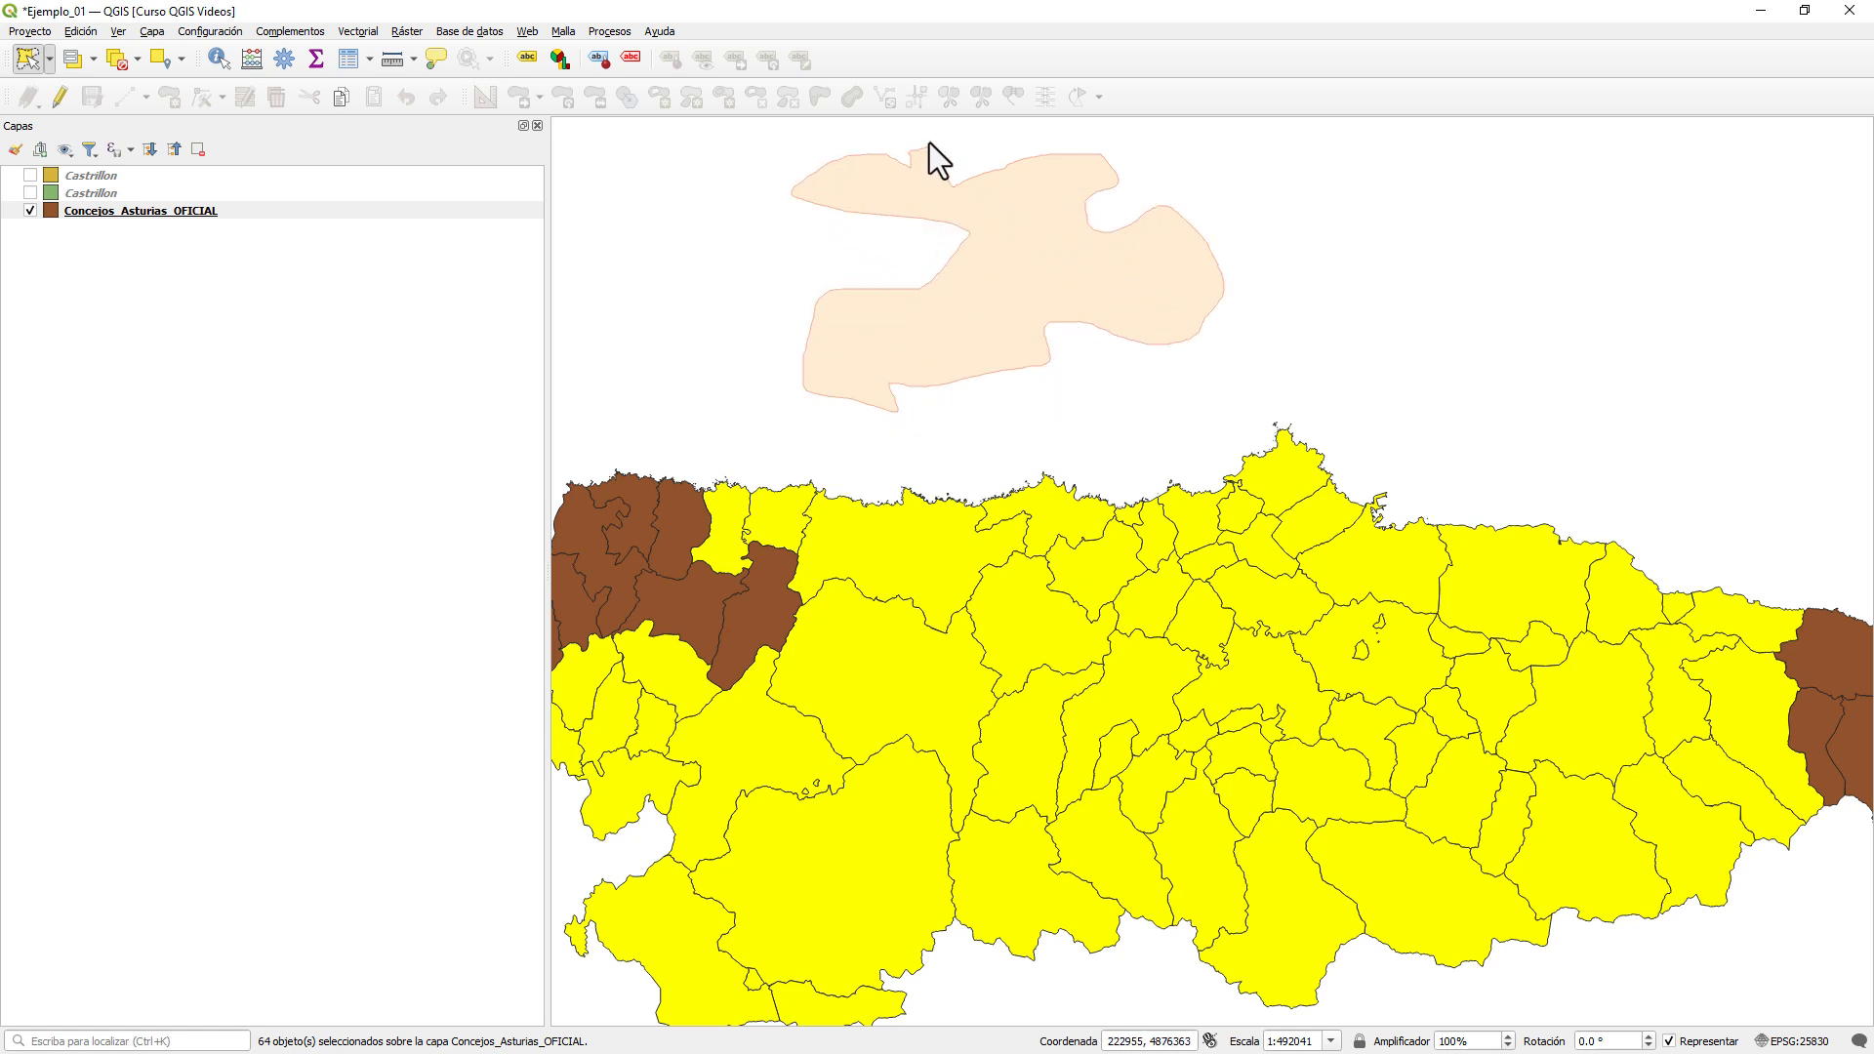
right_click(930, 143)
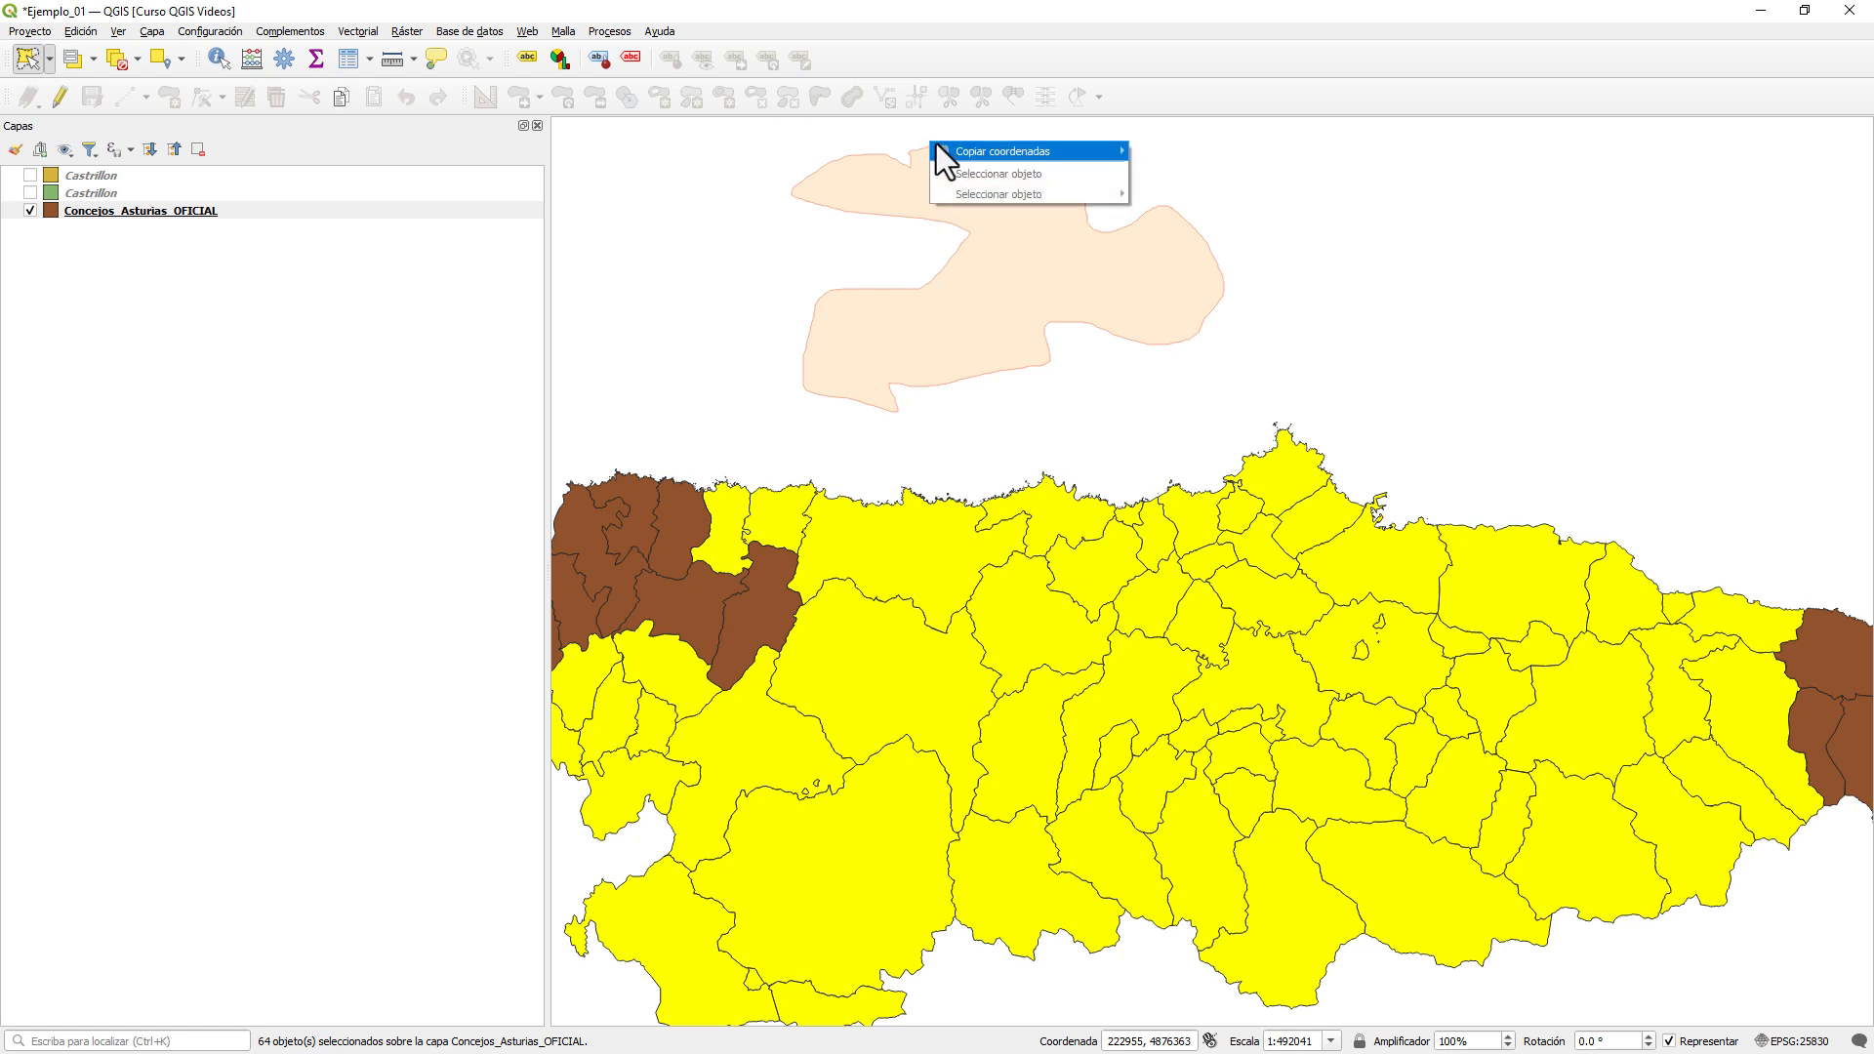
click(845, 138)
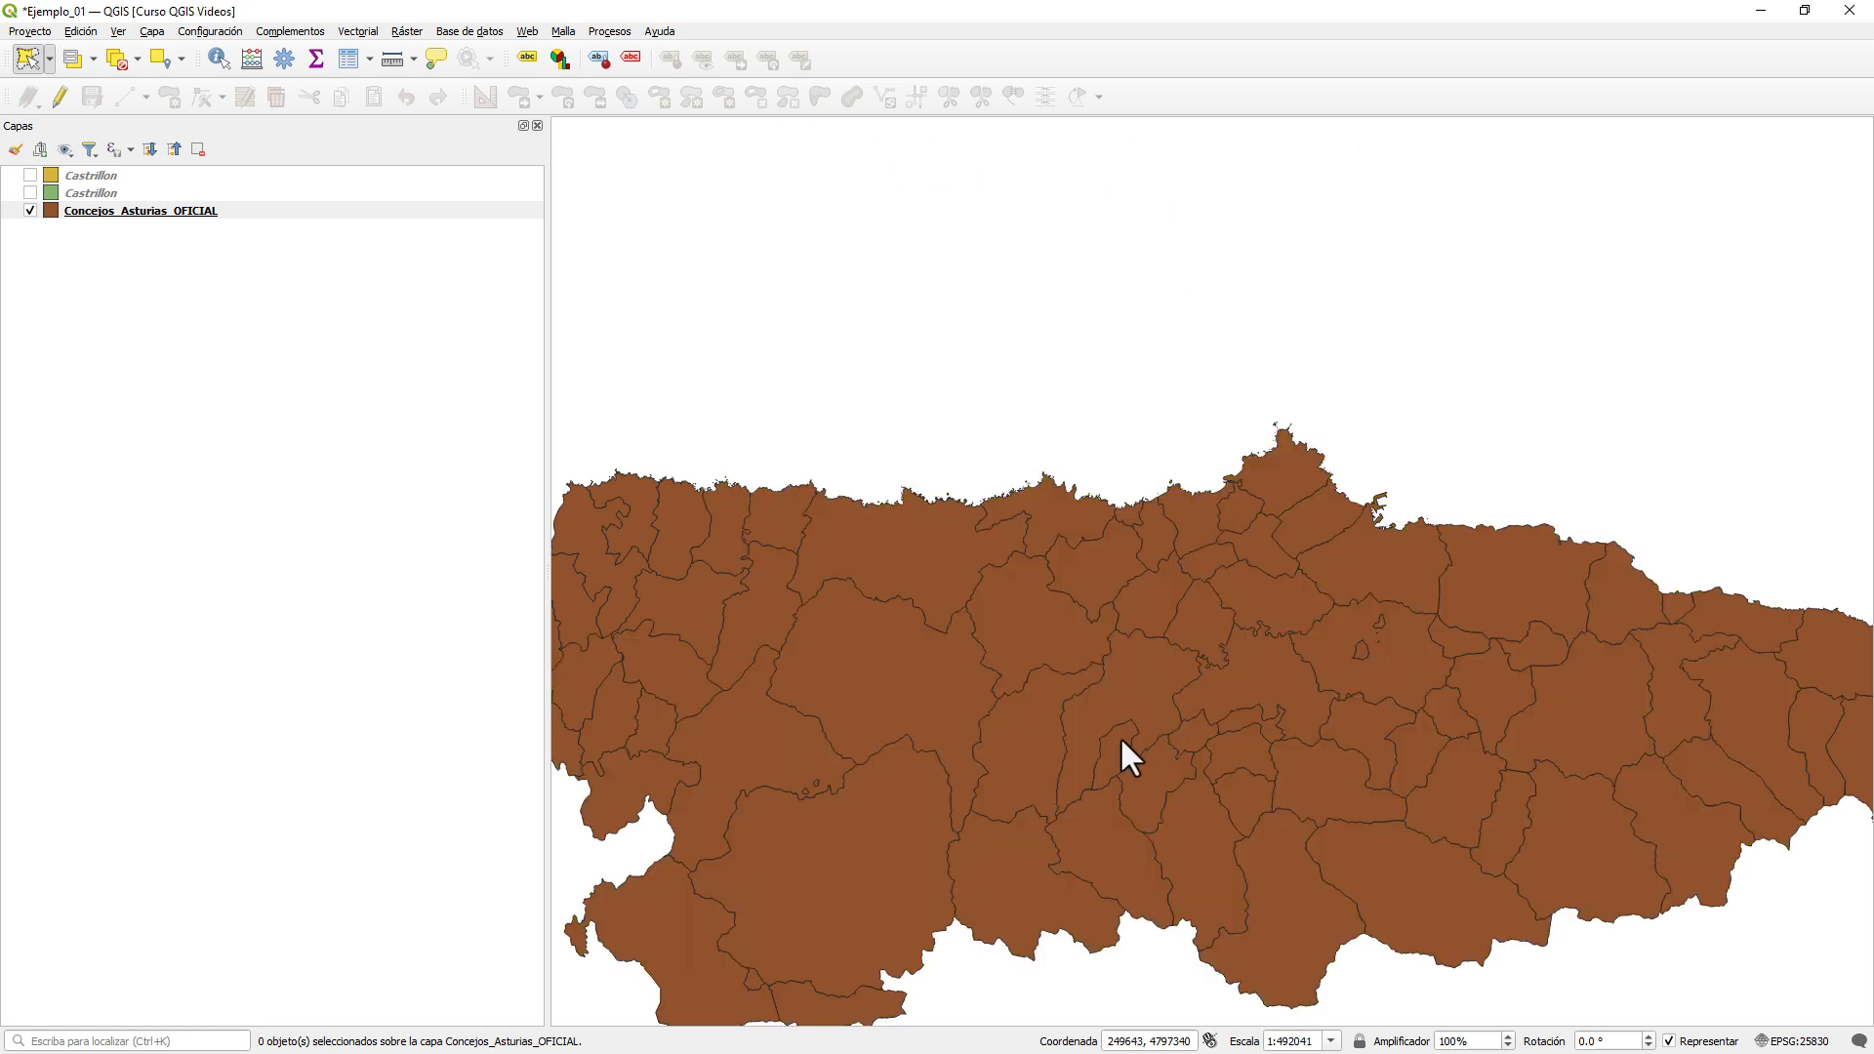
- Select successive groups of western, east-central and west-central municipalities with freehand outlines
click(1013, 737)
mouse_move(1079, 532)
mouse_down()
mouse_move(1080, 448)
mouse_move(840, 623)
mouse_move(899, 599)
mouse_up()
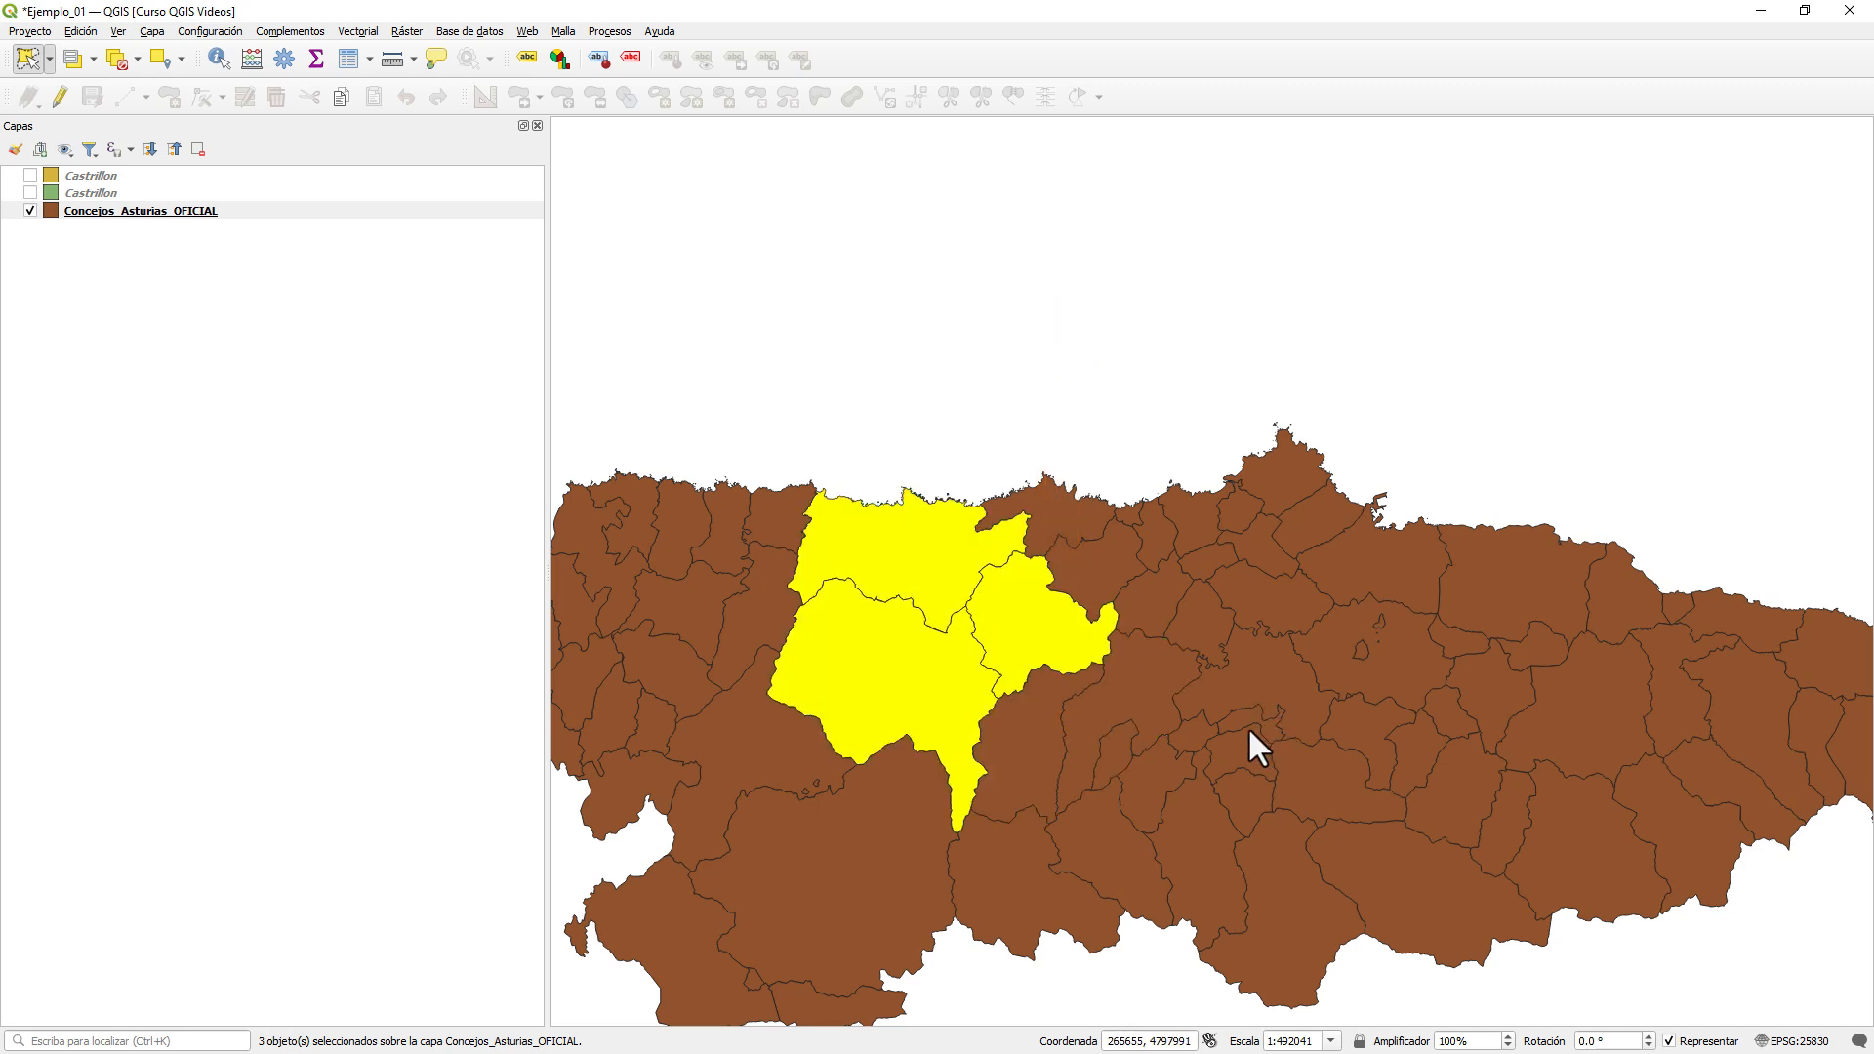
mouse_move(1184, 720)
mouse_down()
mouse_move(1239, 619)
mouse_move(1393, 619)
mouse_move(1552, 674)
mouse_move(1523, 820)
mouse_move(1333, 864)
mouse_move(1245, 790)
mouse_up()
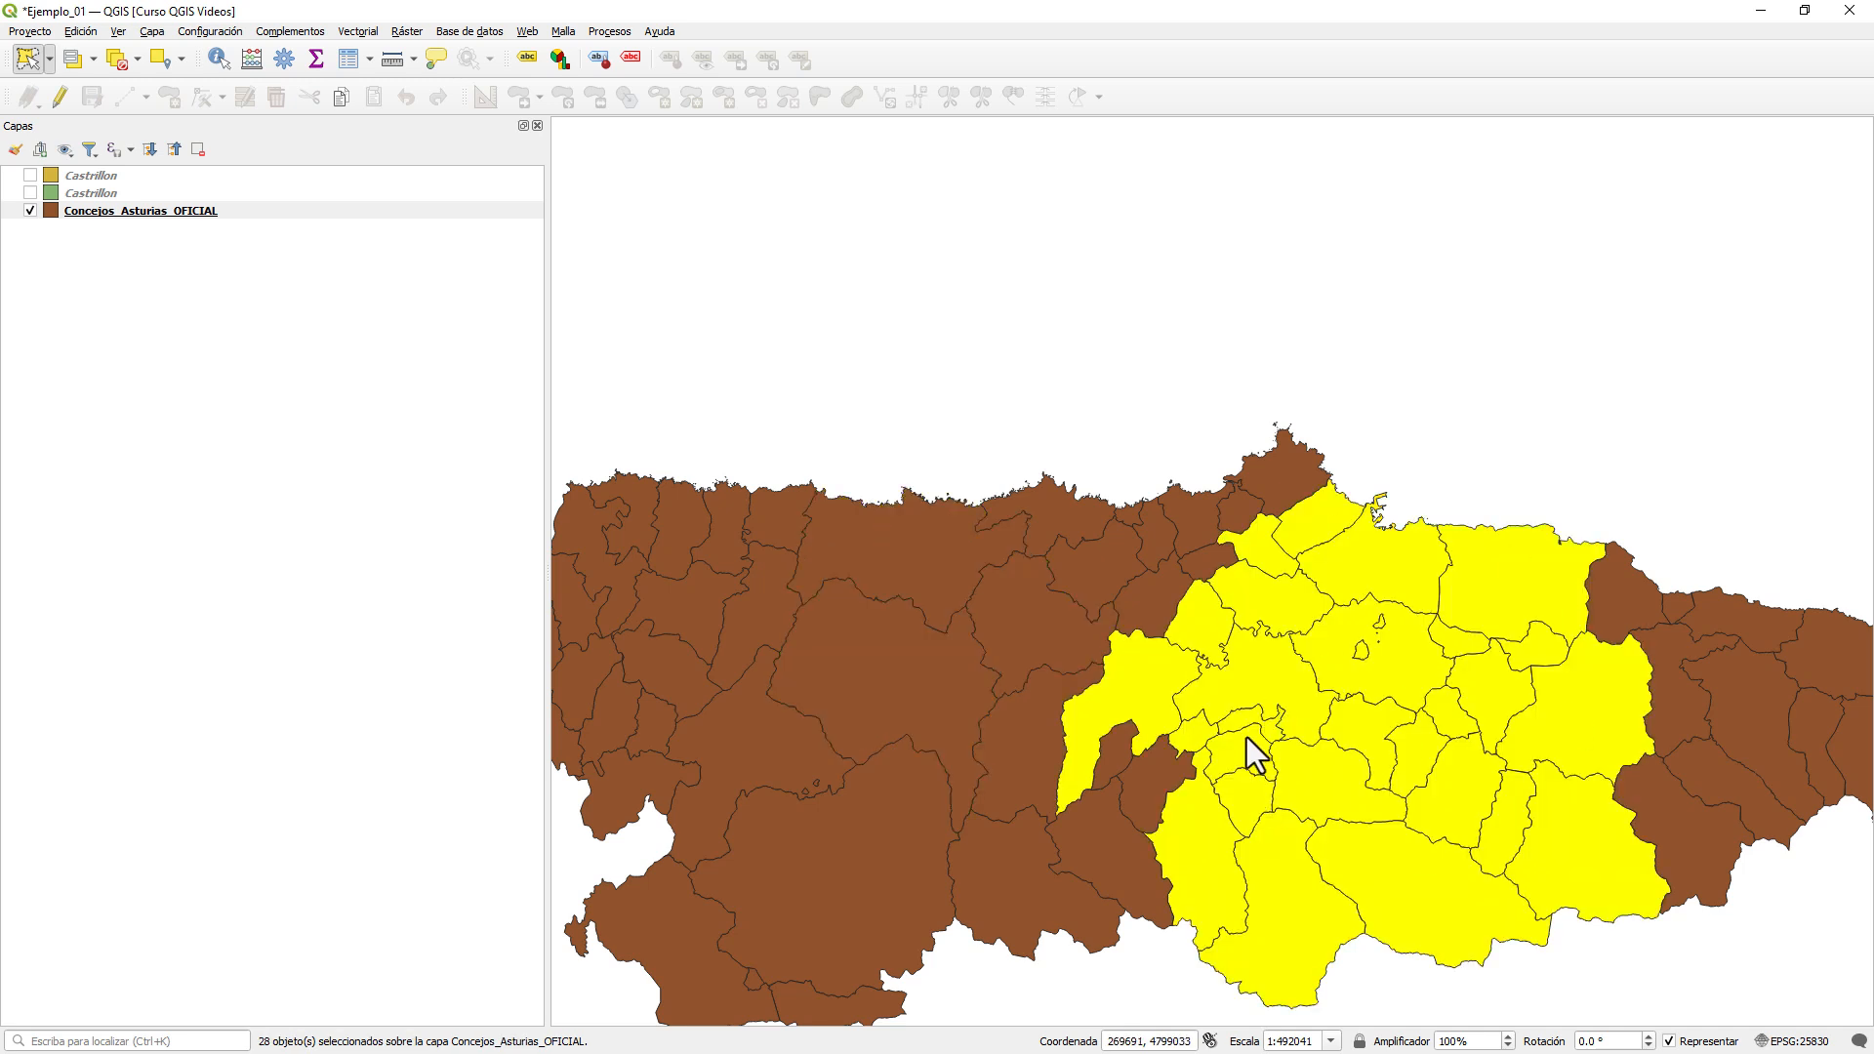
mouse_move(886, 758)
mouse_down()
mouse_move(847, 695)
mouse_move(977, 595)
mouse_move(1197, 790)
mouse_move(893, 828)
mouse_move(886, 806)
mouse_up()
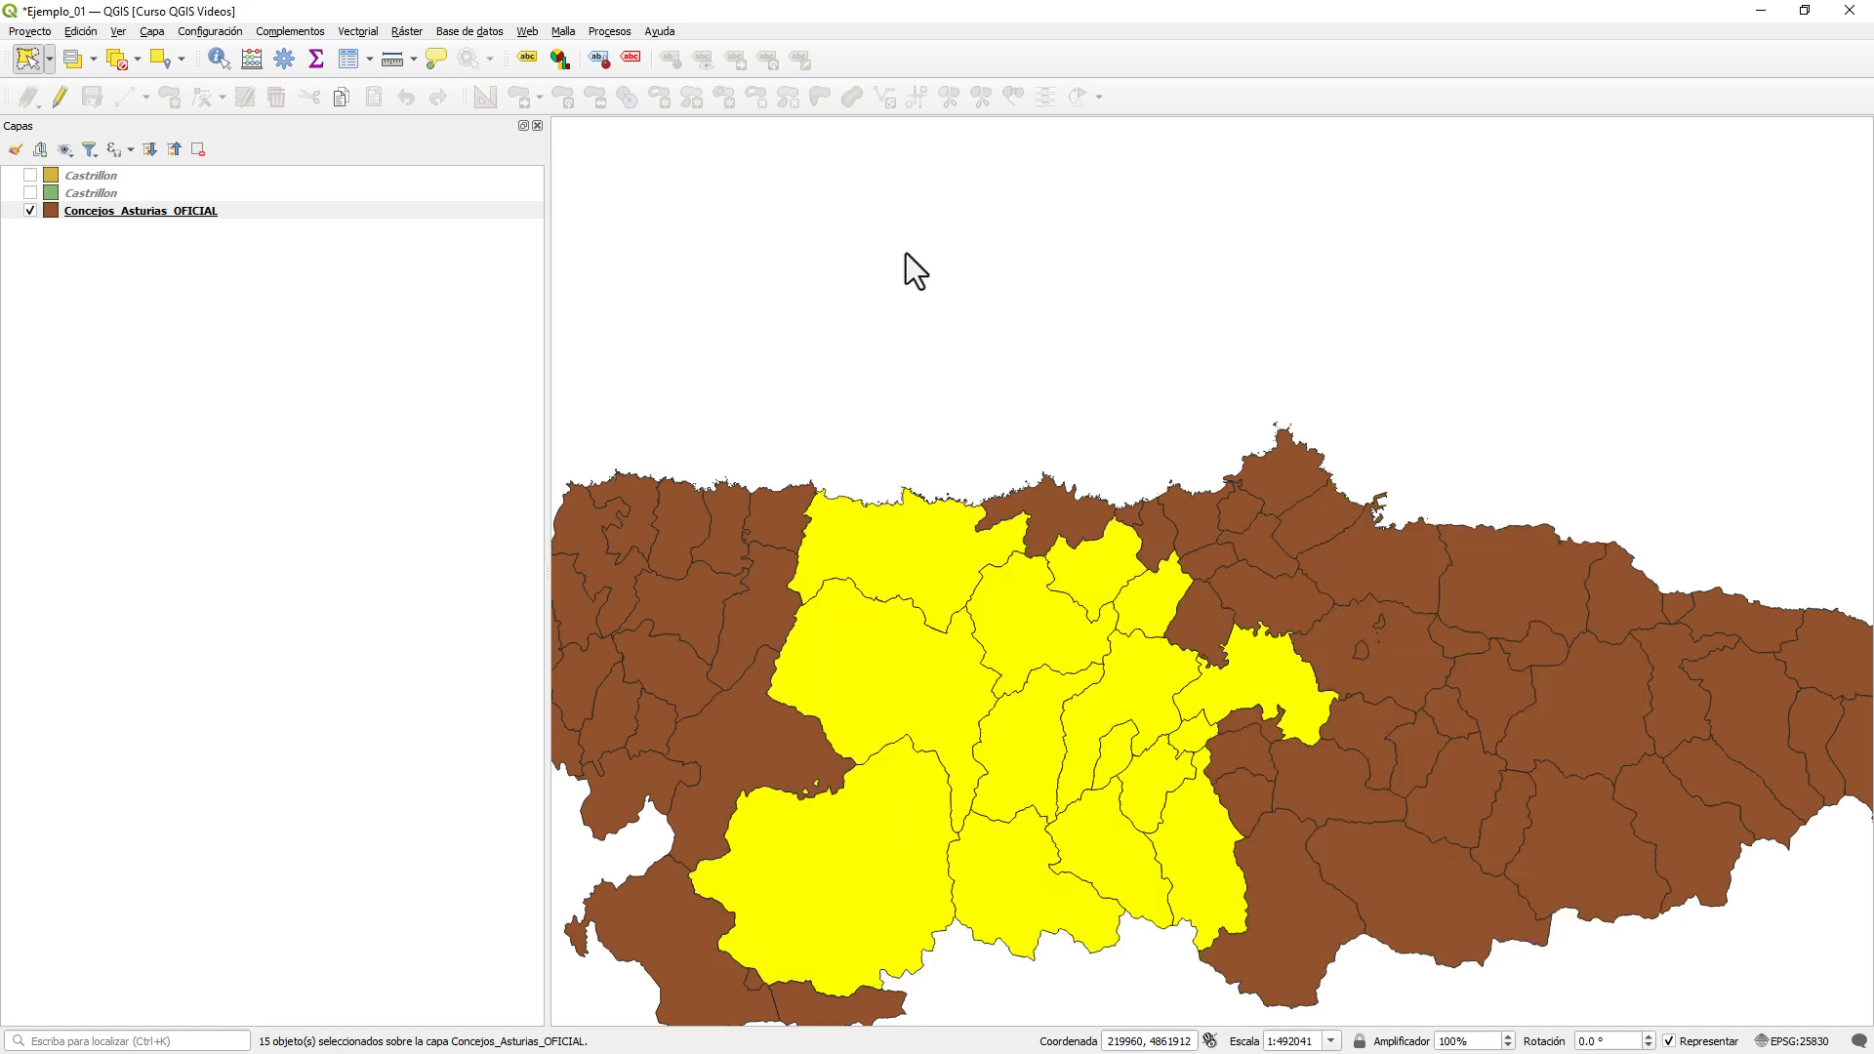
- Select the municipalities within a radius of 10000 around a point in north-central Asturias
click(50, 56)
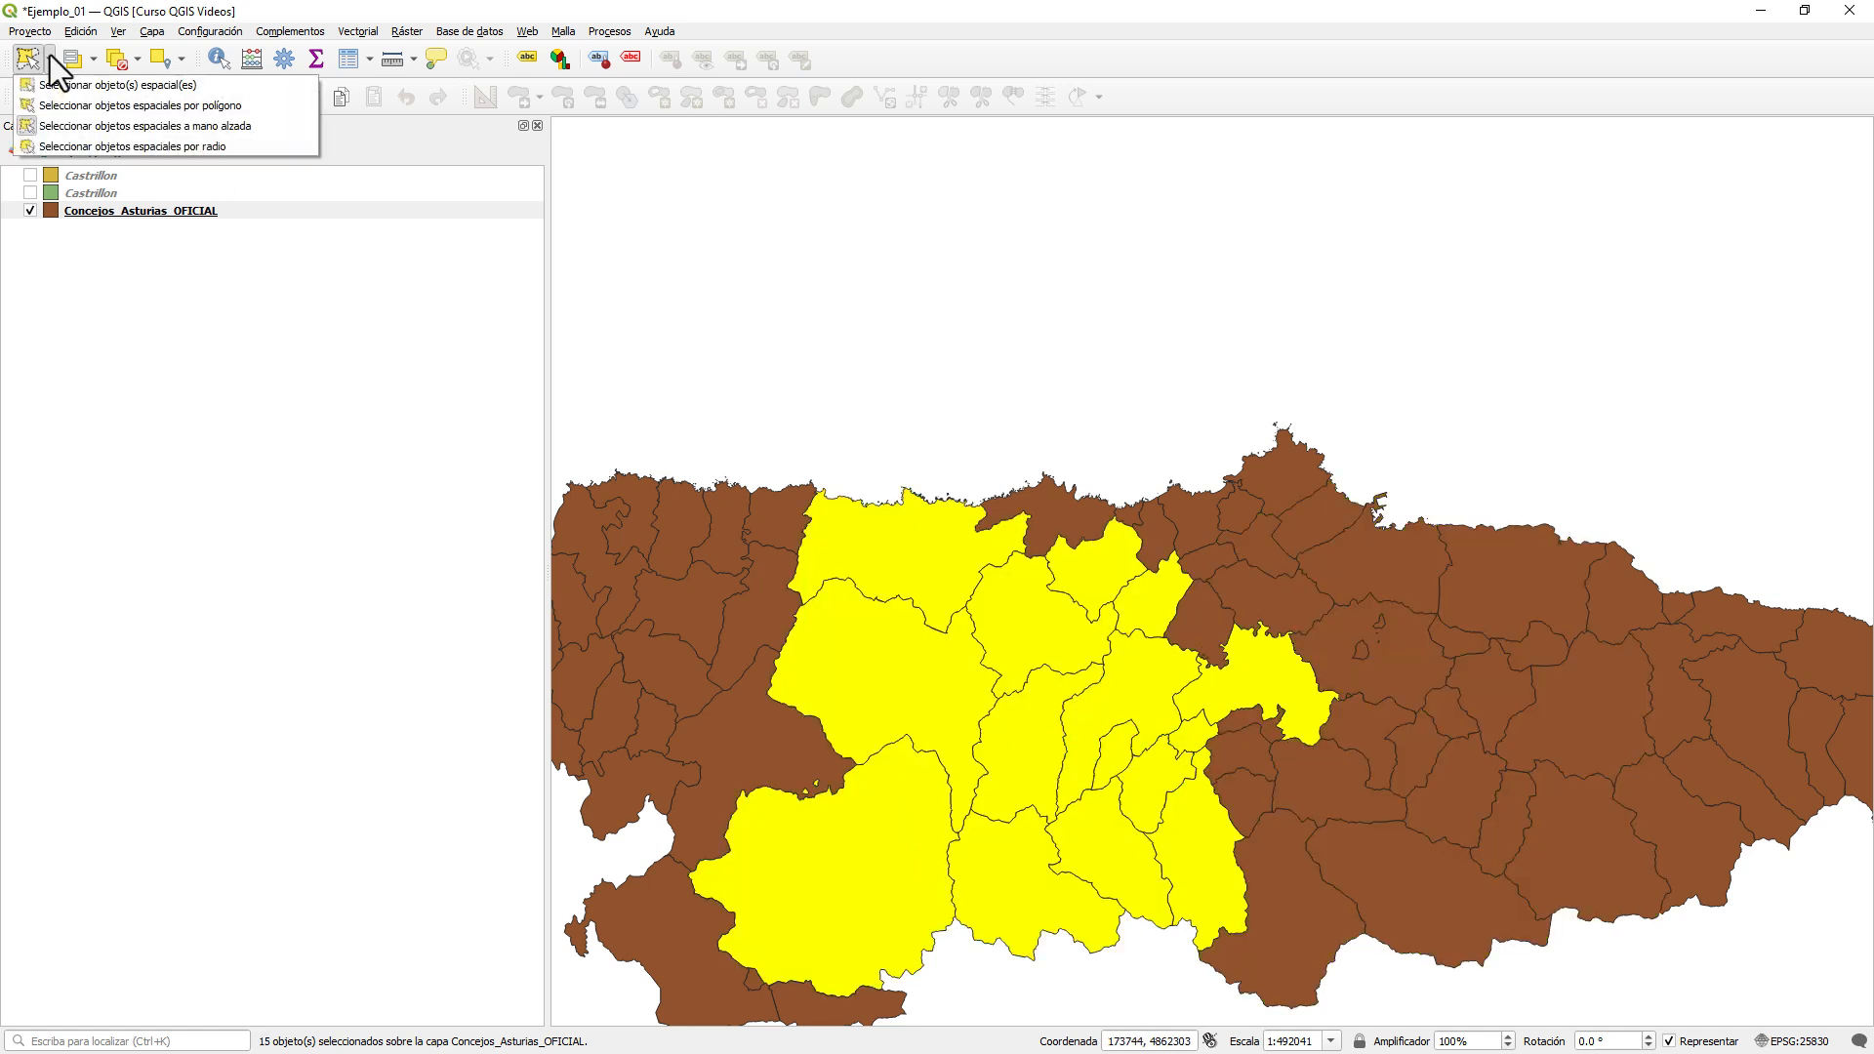
click(126, 146)
click(1358, 656)
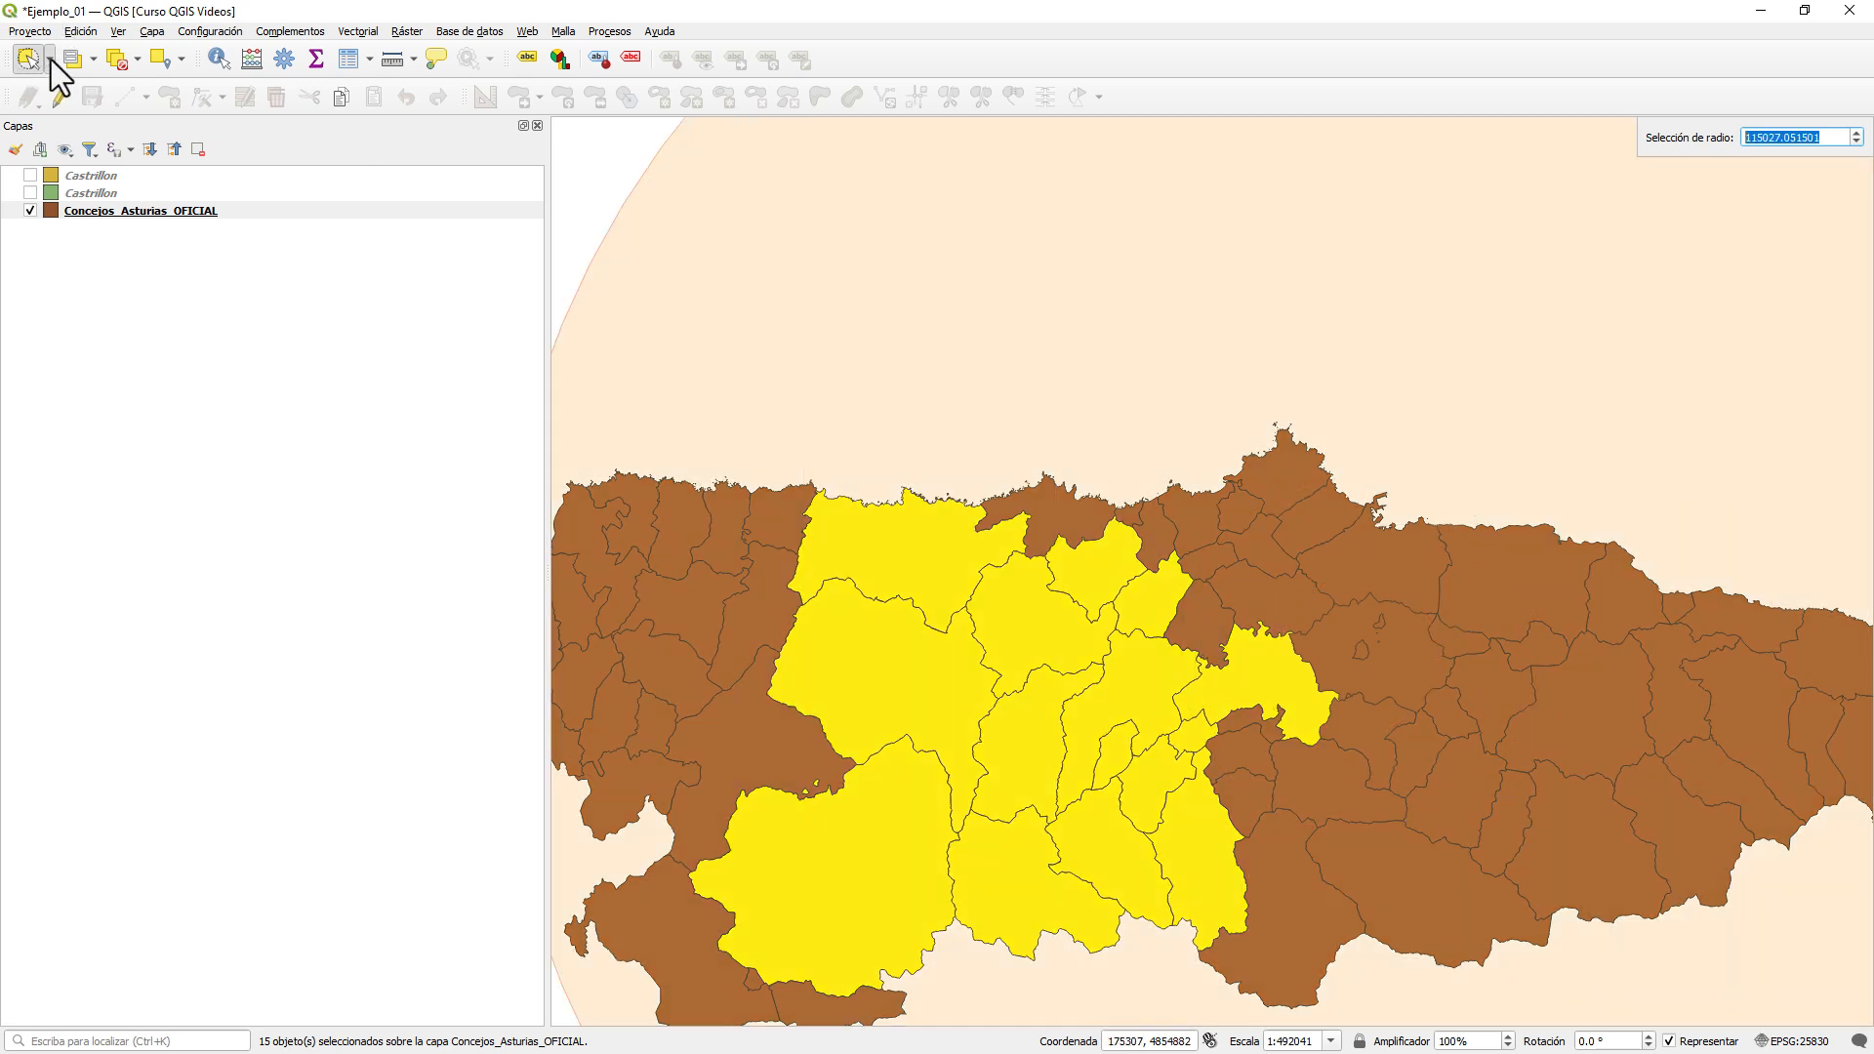
click(50, 60)
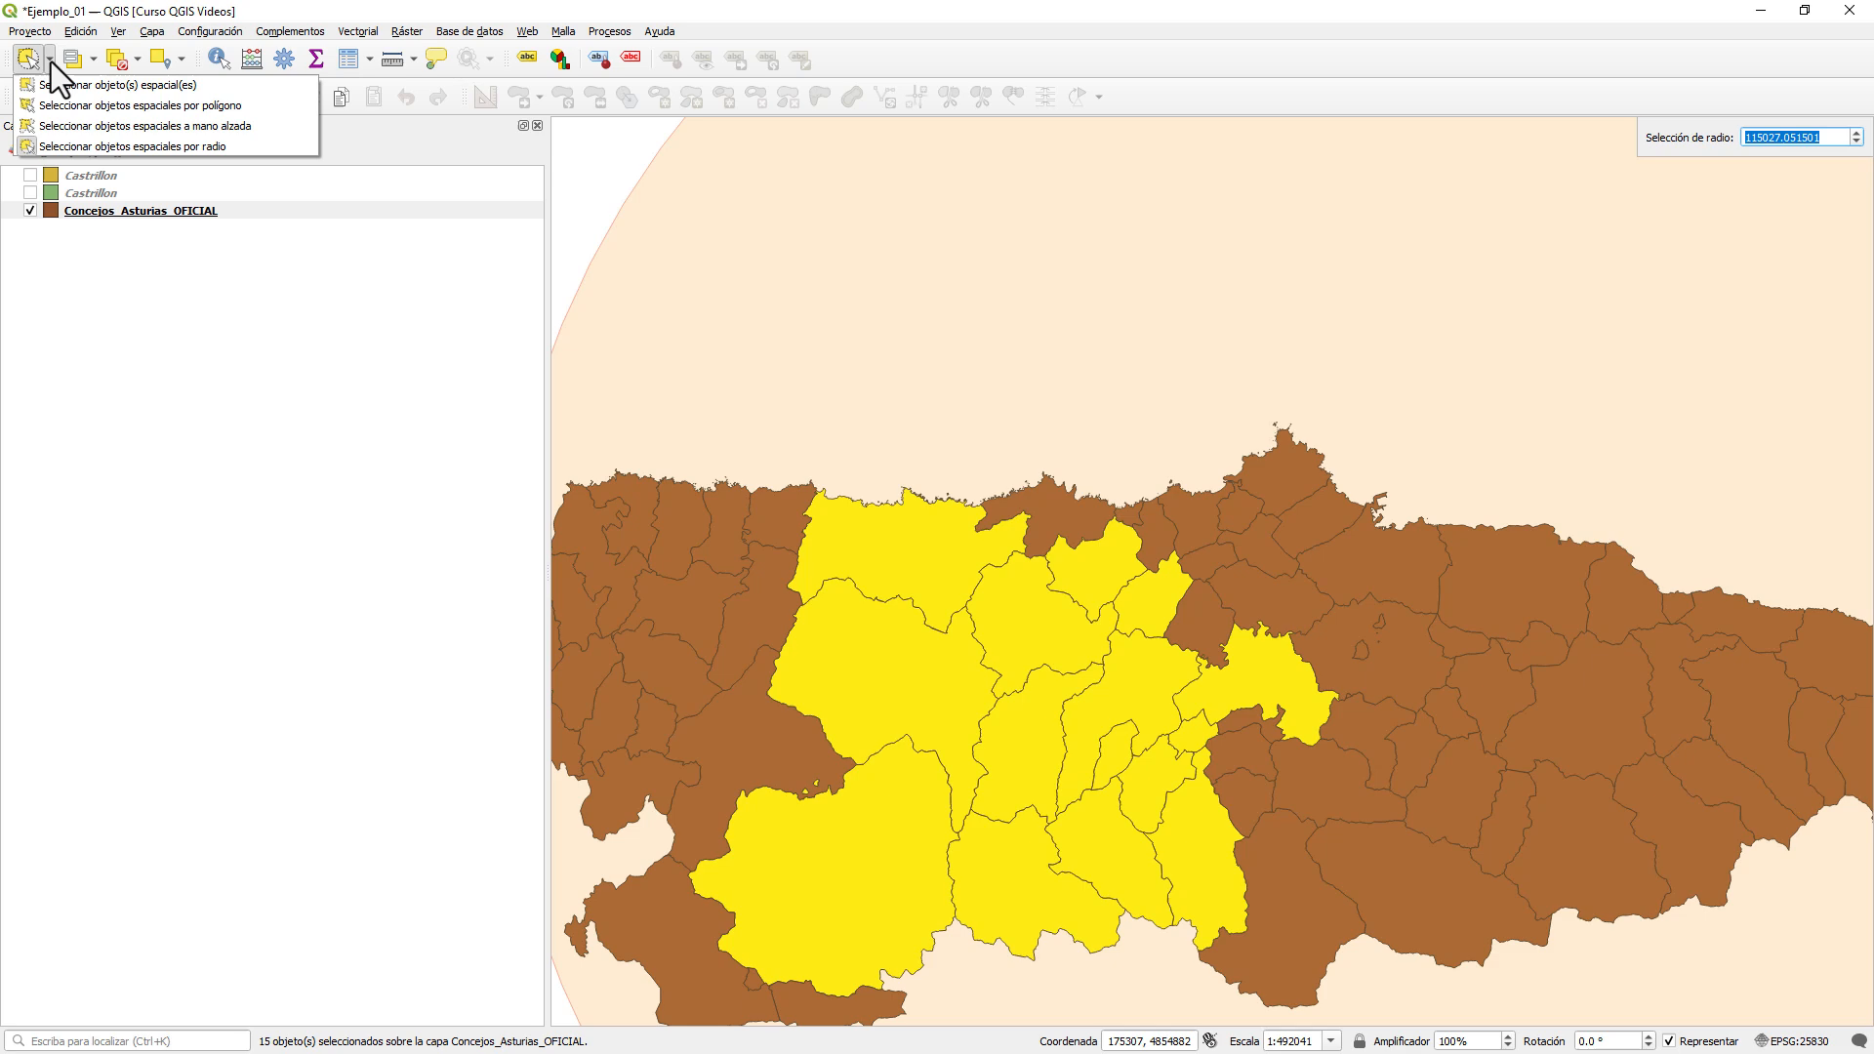
click(108, 150)
scroll(1493, 527, up, 1)
scroll(1468, 523, up, 2)
scroll(1273, 623, down, 2)
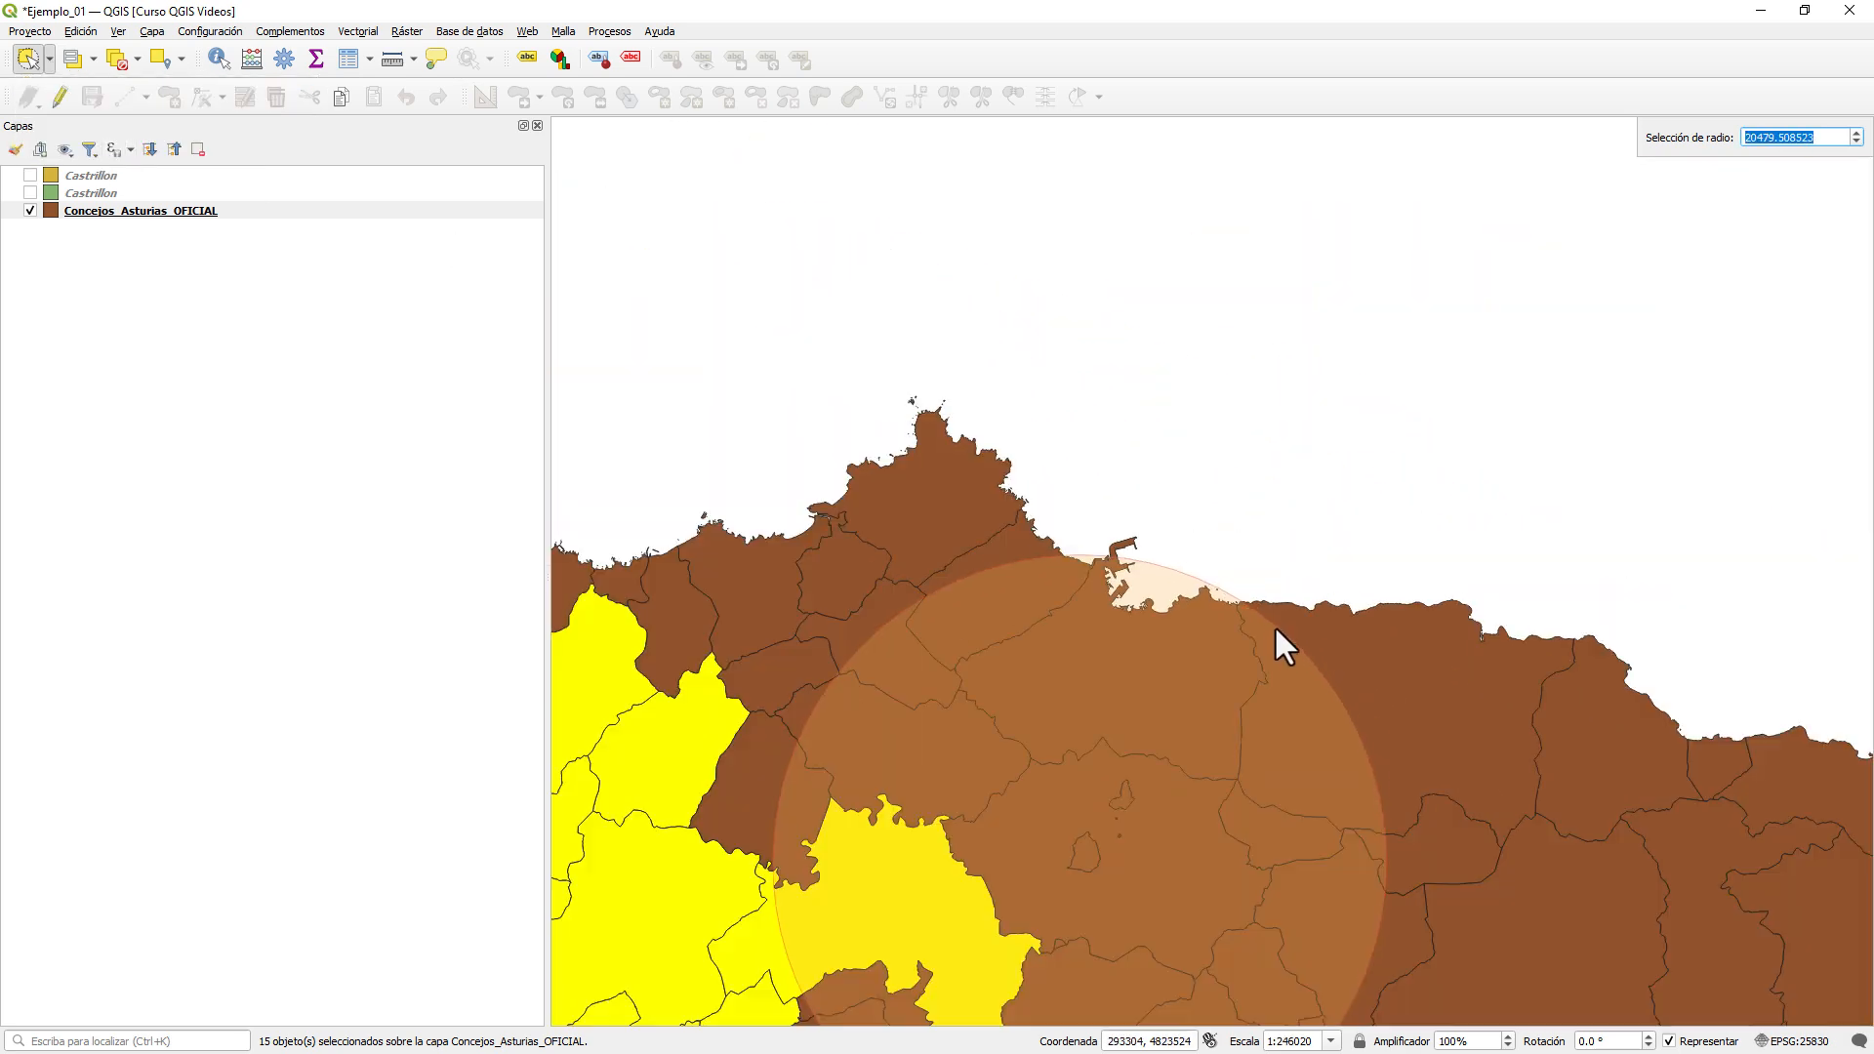
scroll(1128, 829, up, 1)
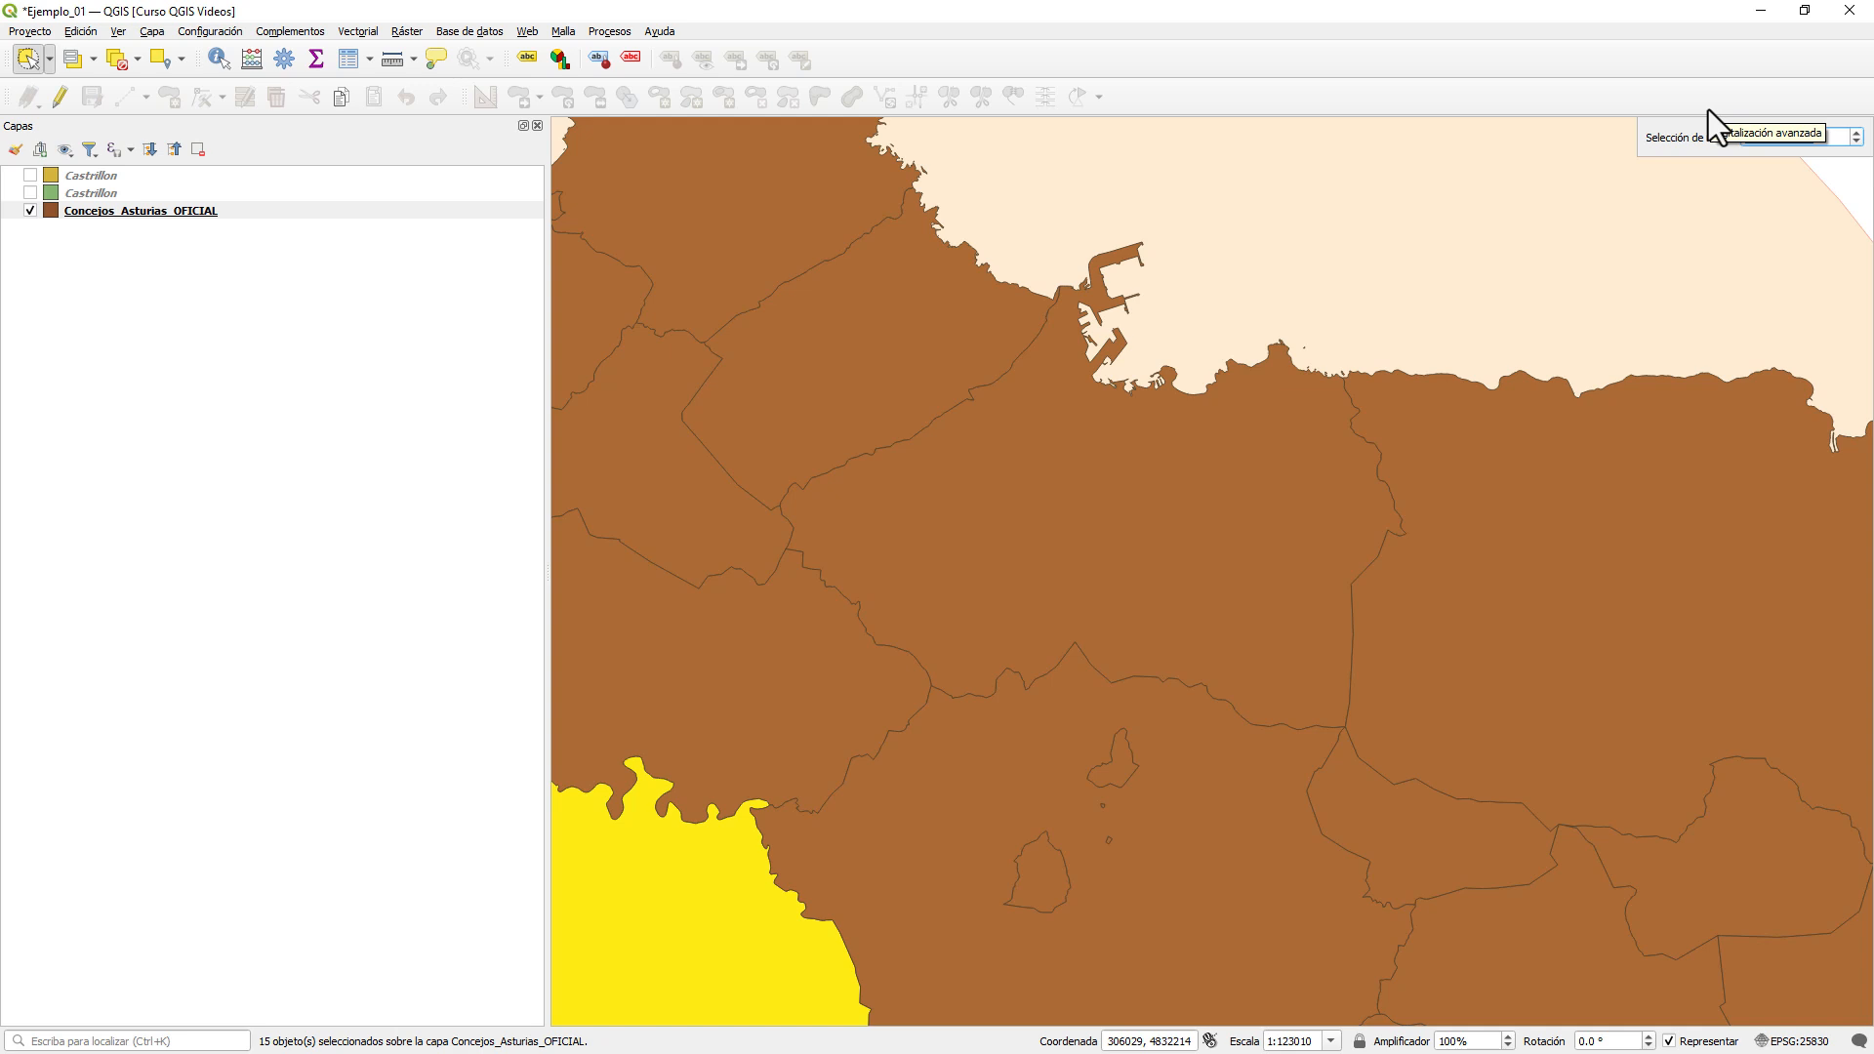
double_click(1784, 137)
text(100)
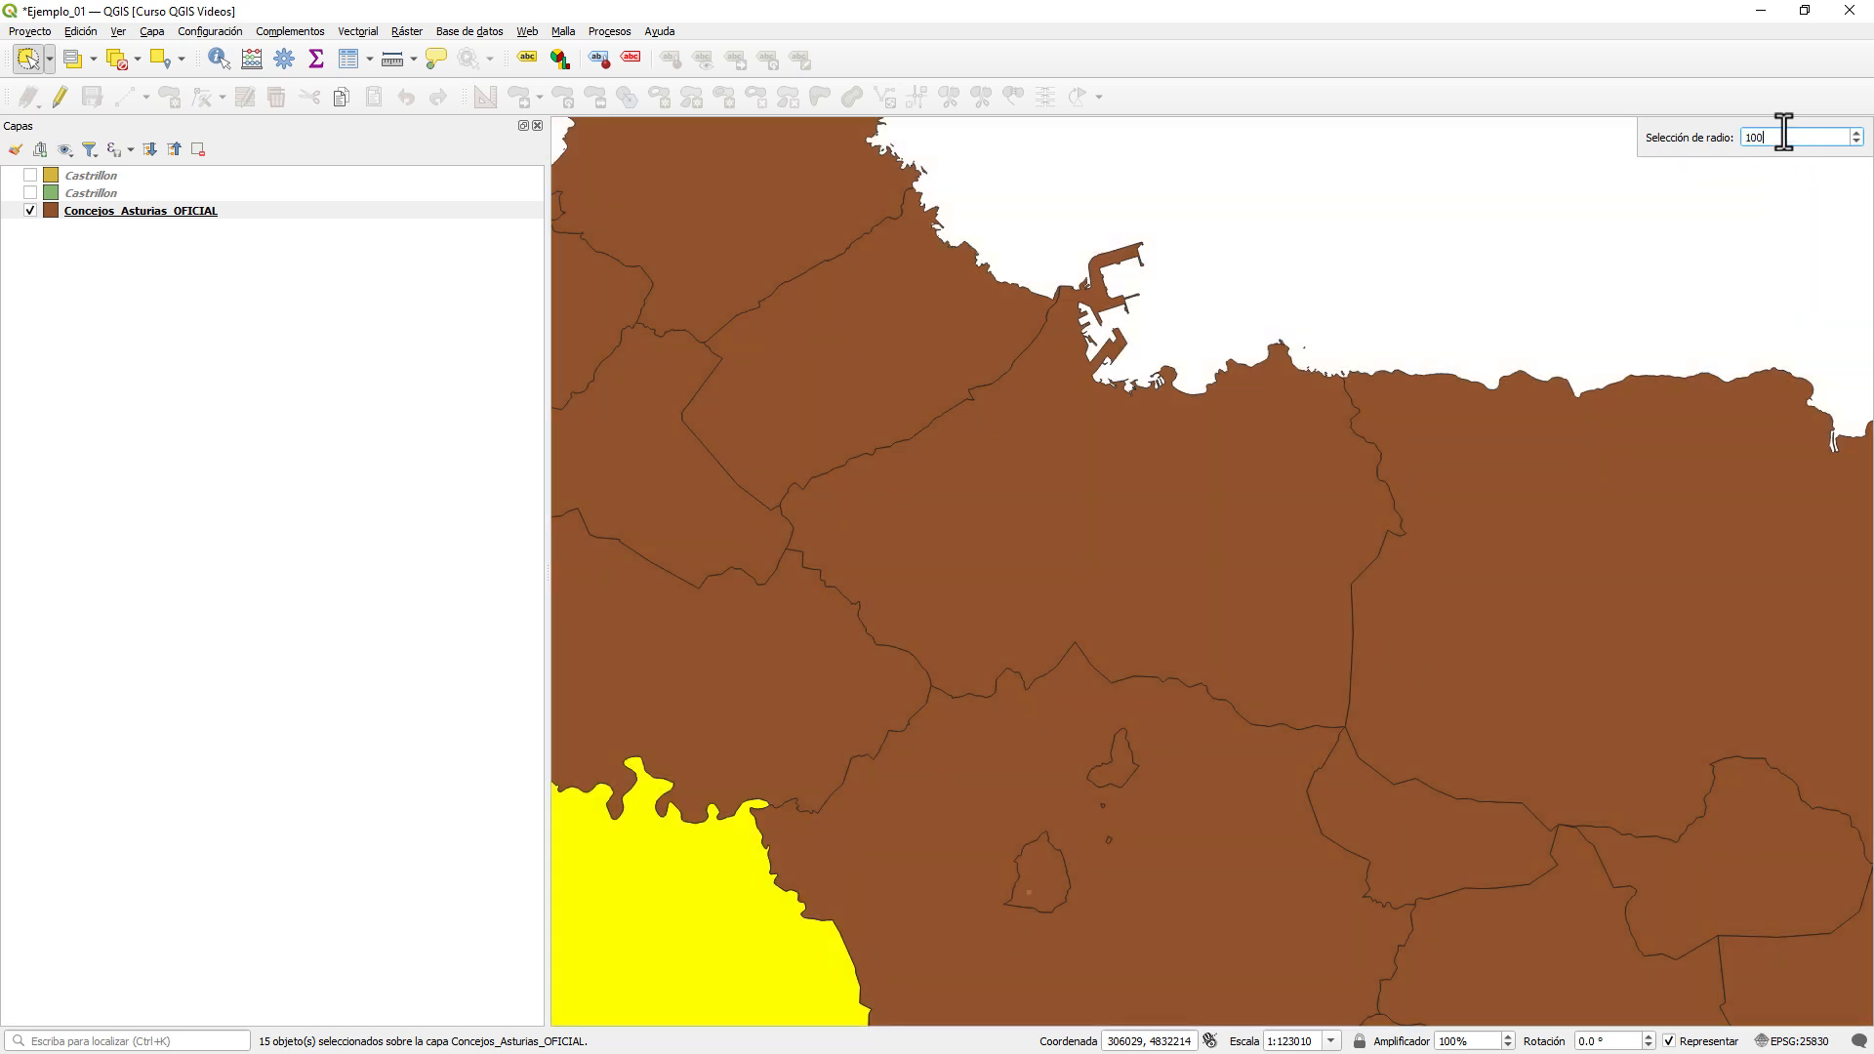
text(00)
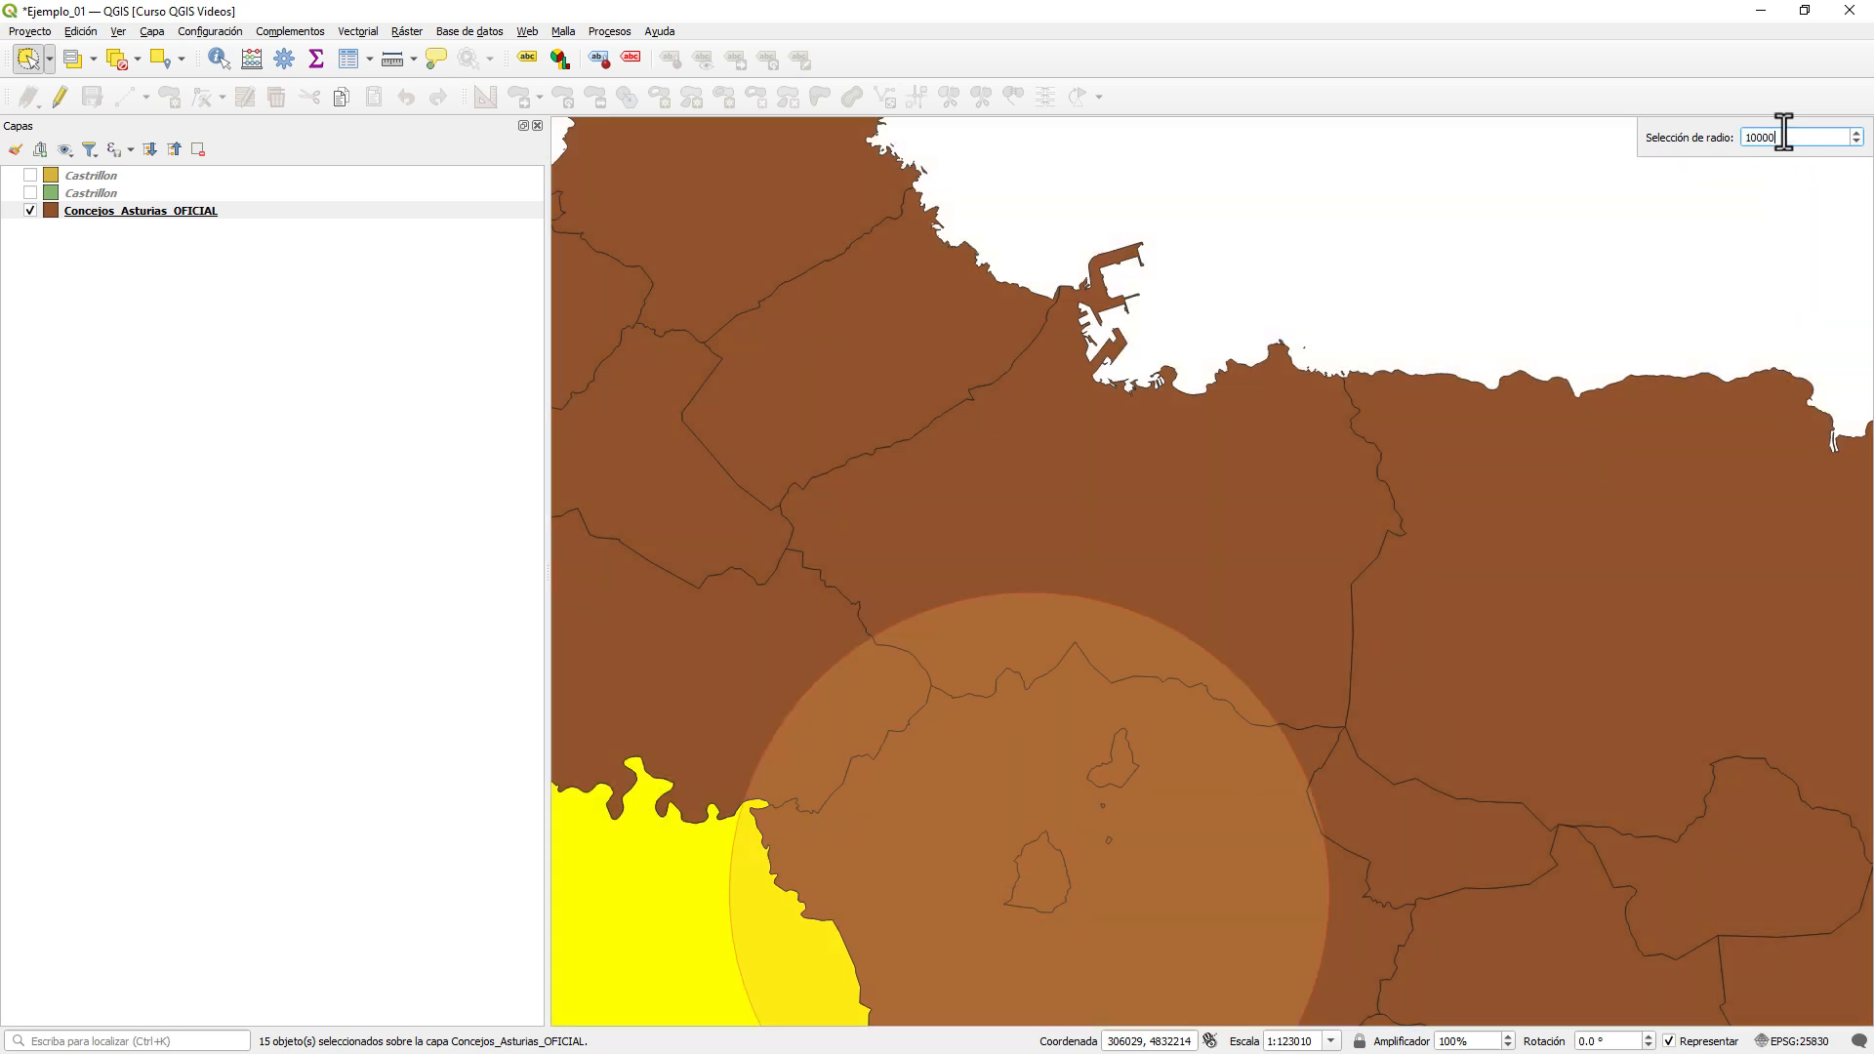
key(Return)
- Select the municipalities within a radius of 20000 around a point in the western part of the layer
scroll(1343, 468, down, 5)
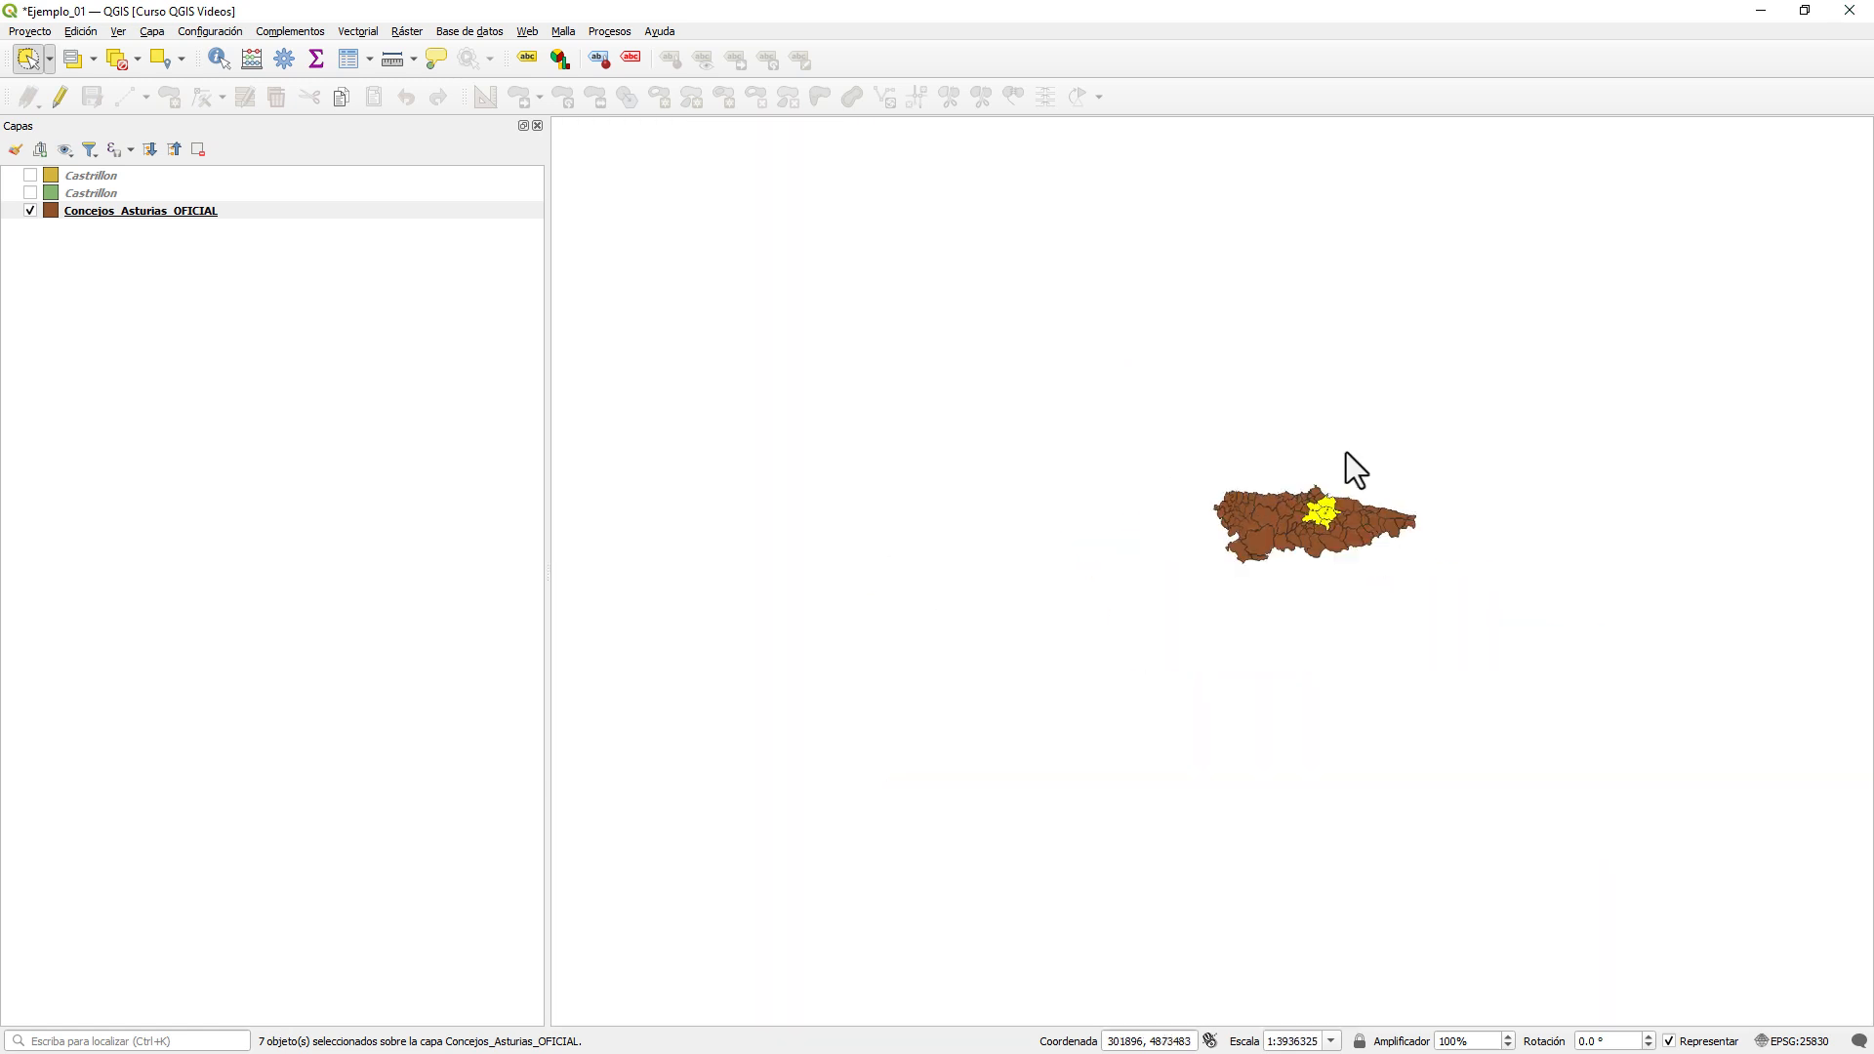
scroll(1363, 543, up, 3)
click(730, 400)
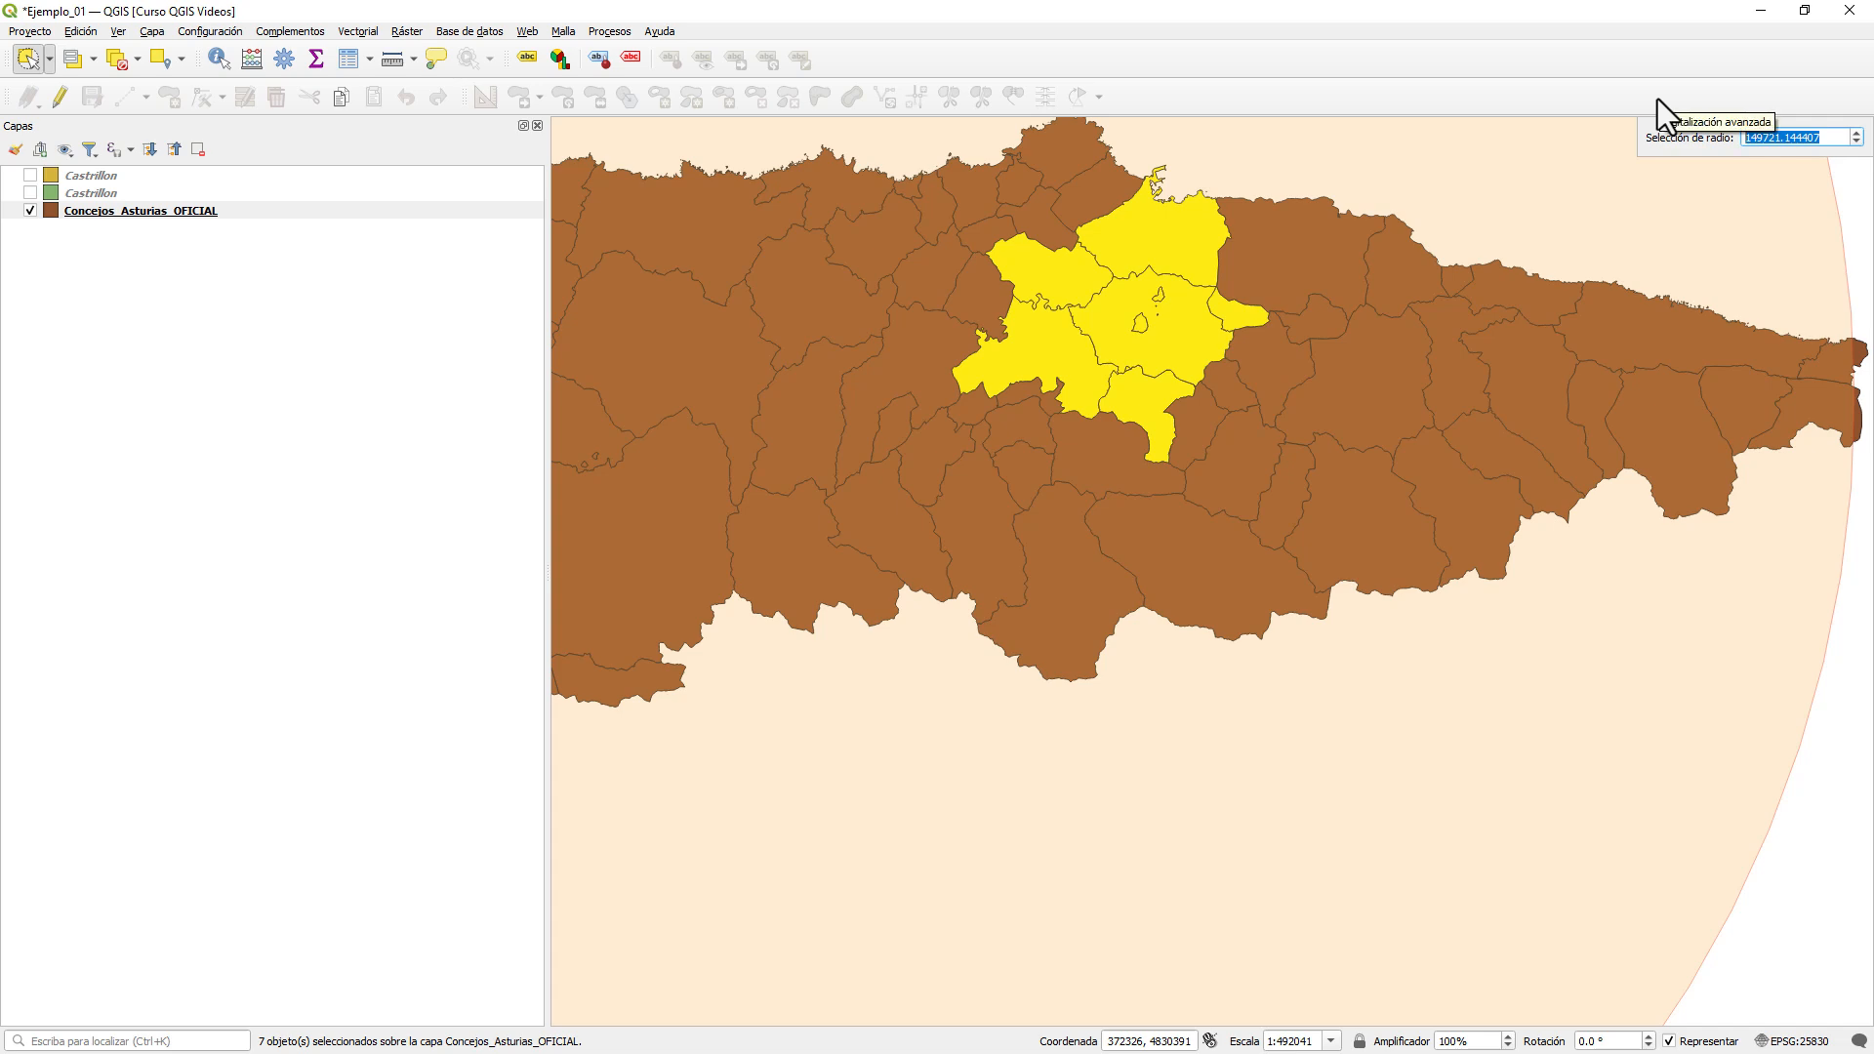
text(20000)
key(Return)
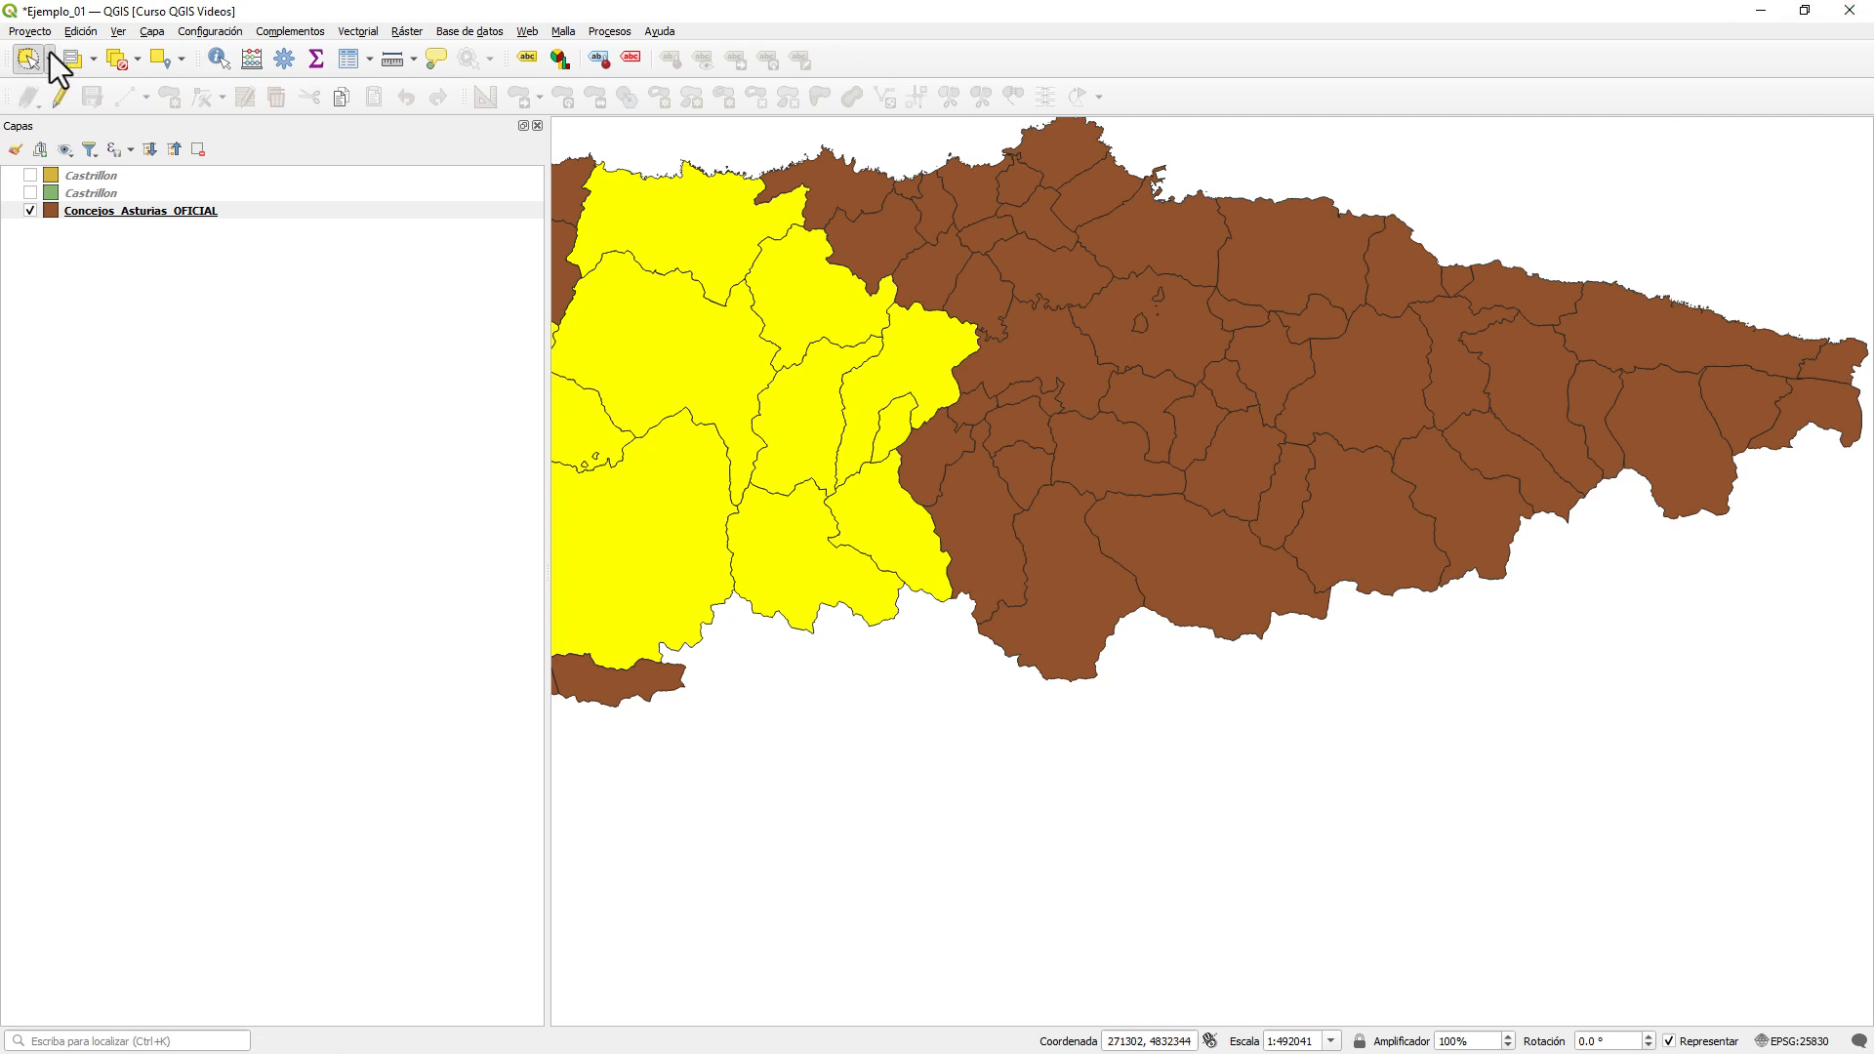
- Deselect all features, and select a group of central municipalities with a radius circle sized freely on the map
click(118, 58)
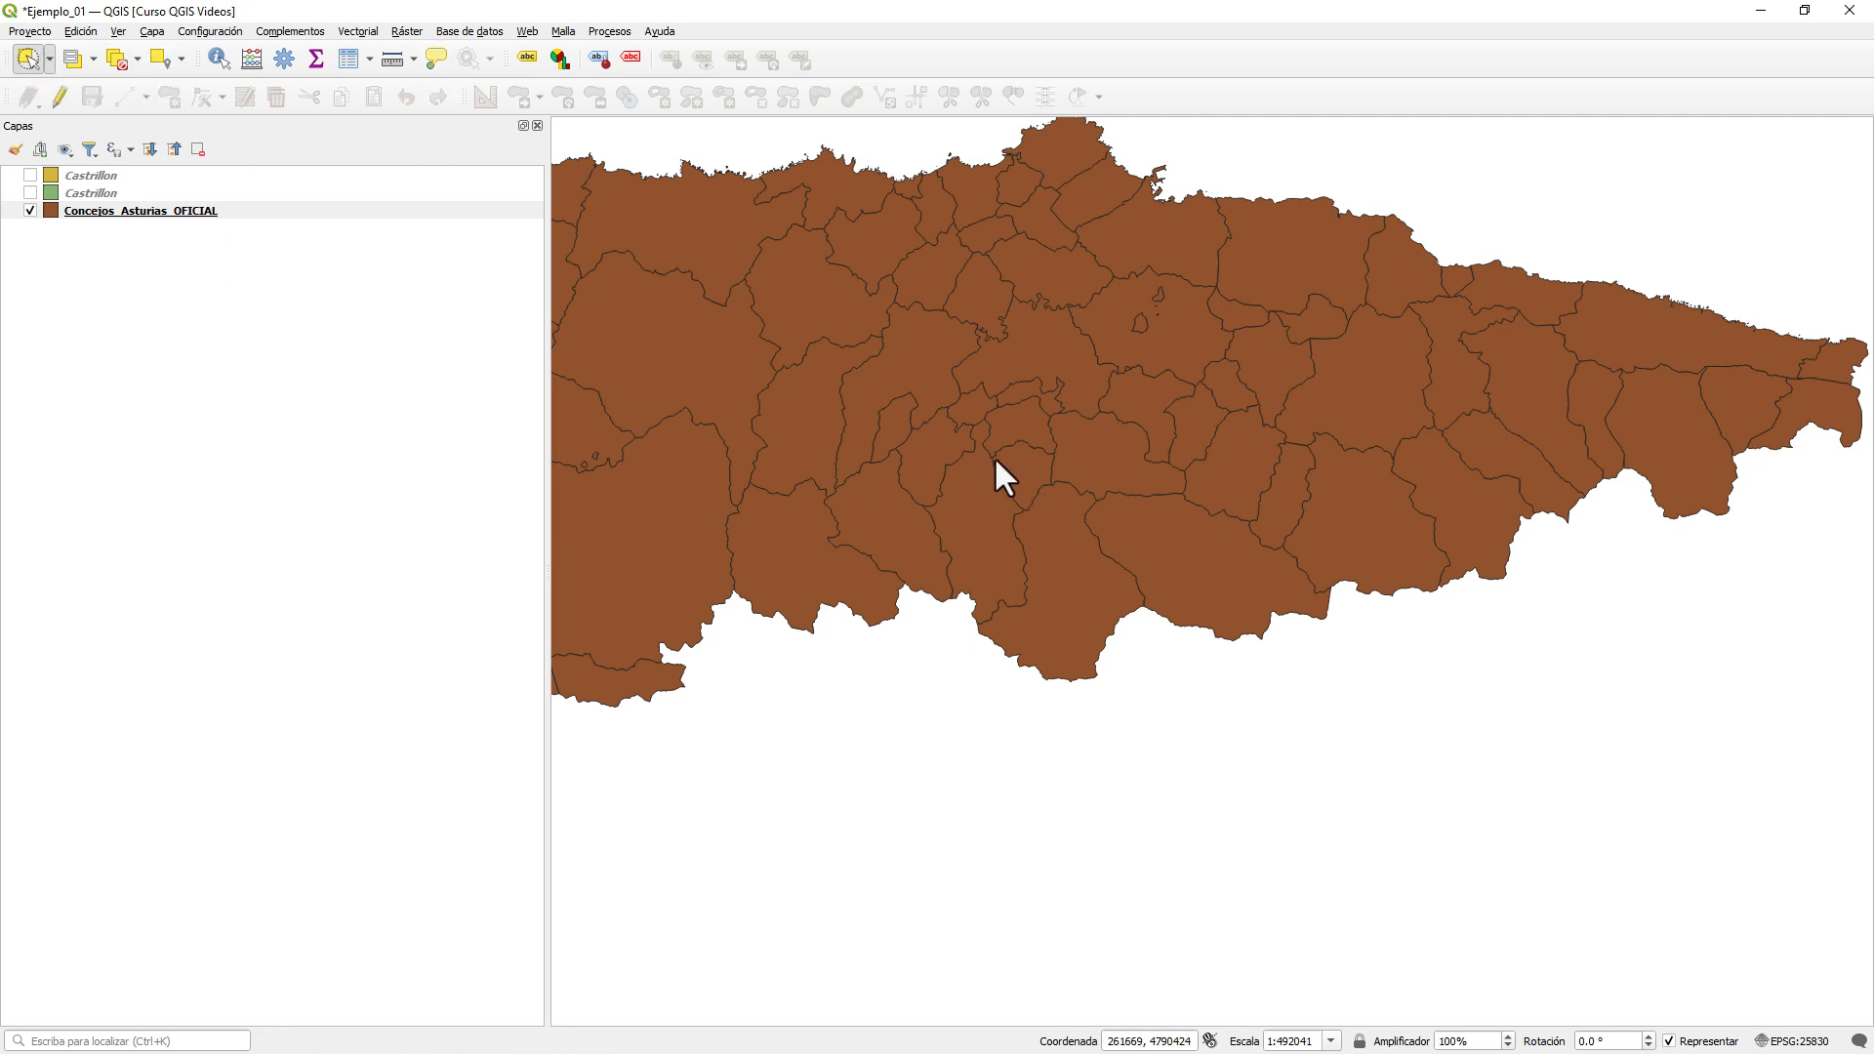
click(945, 429)
click(1025, 364)
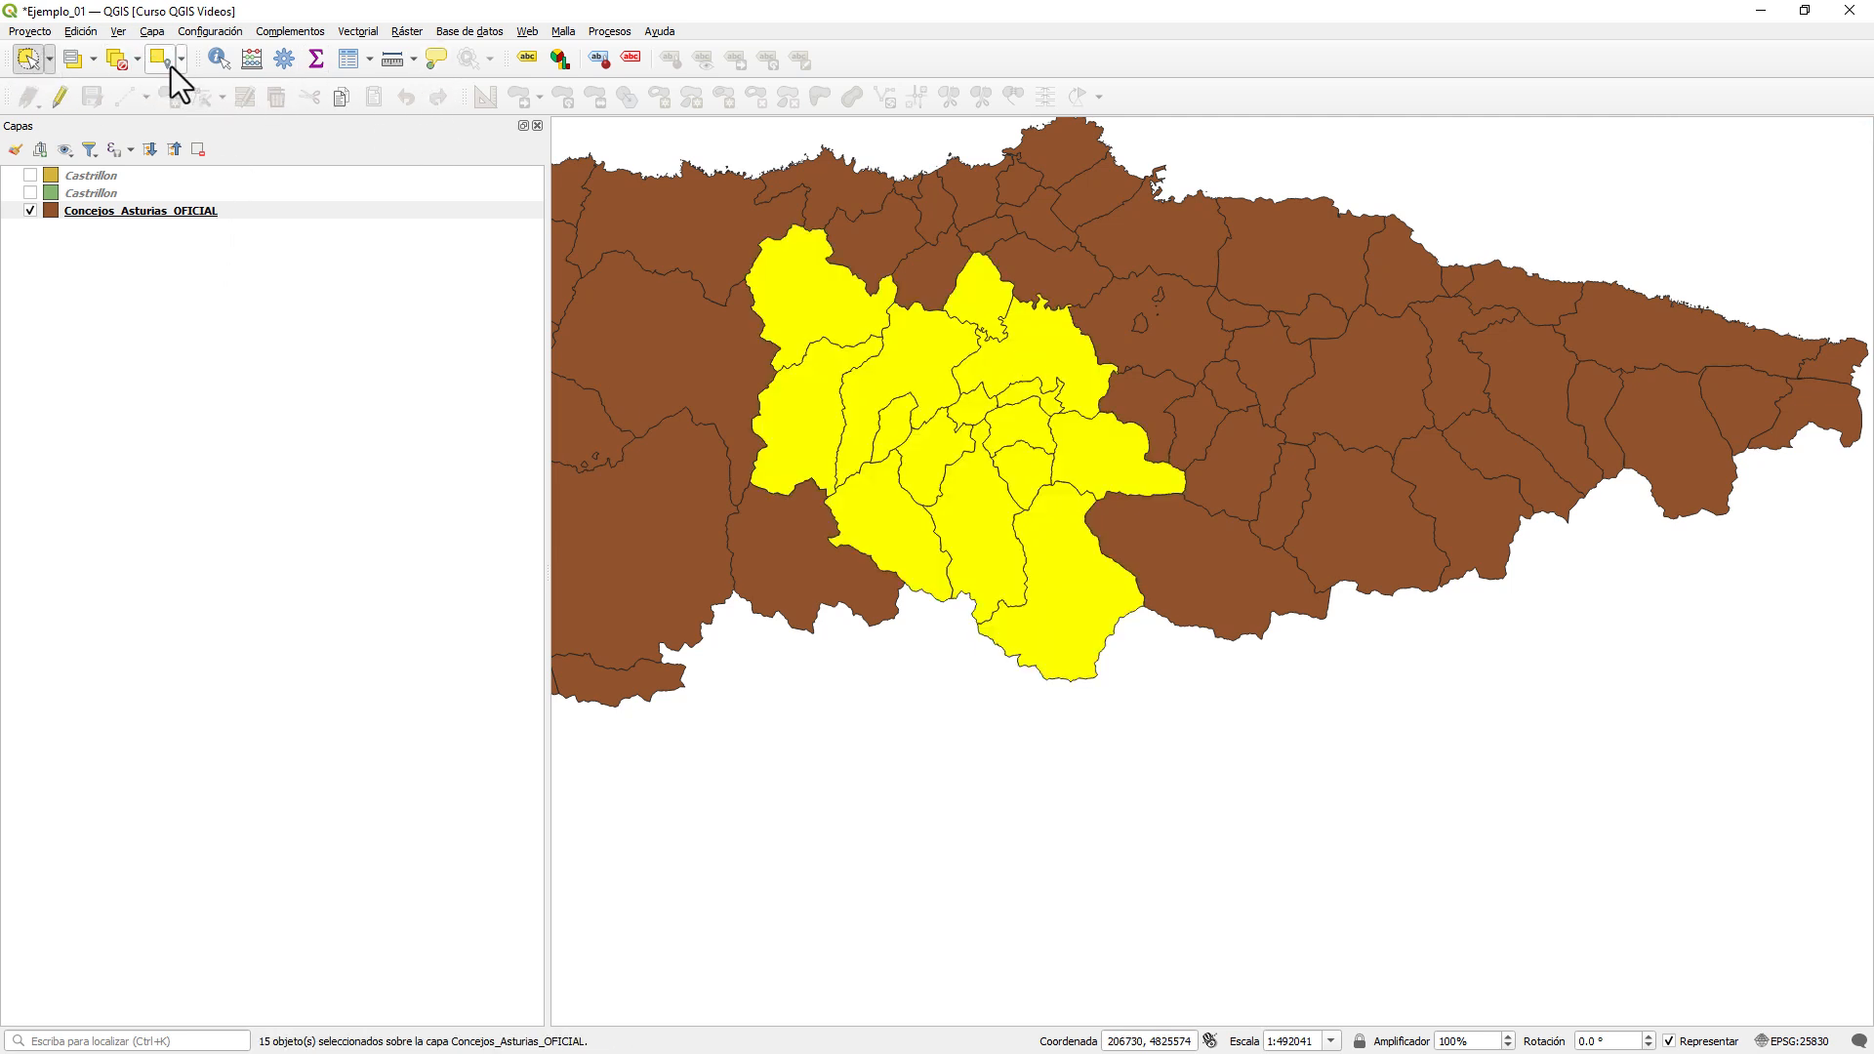
- Review the deselection and attribute selection options, and clear the current selection in all layers
click(137, 53)
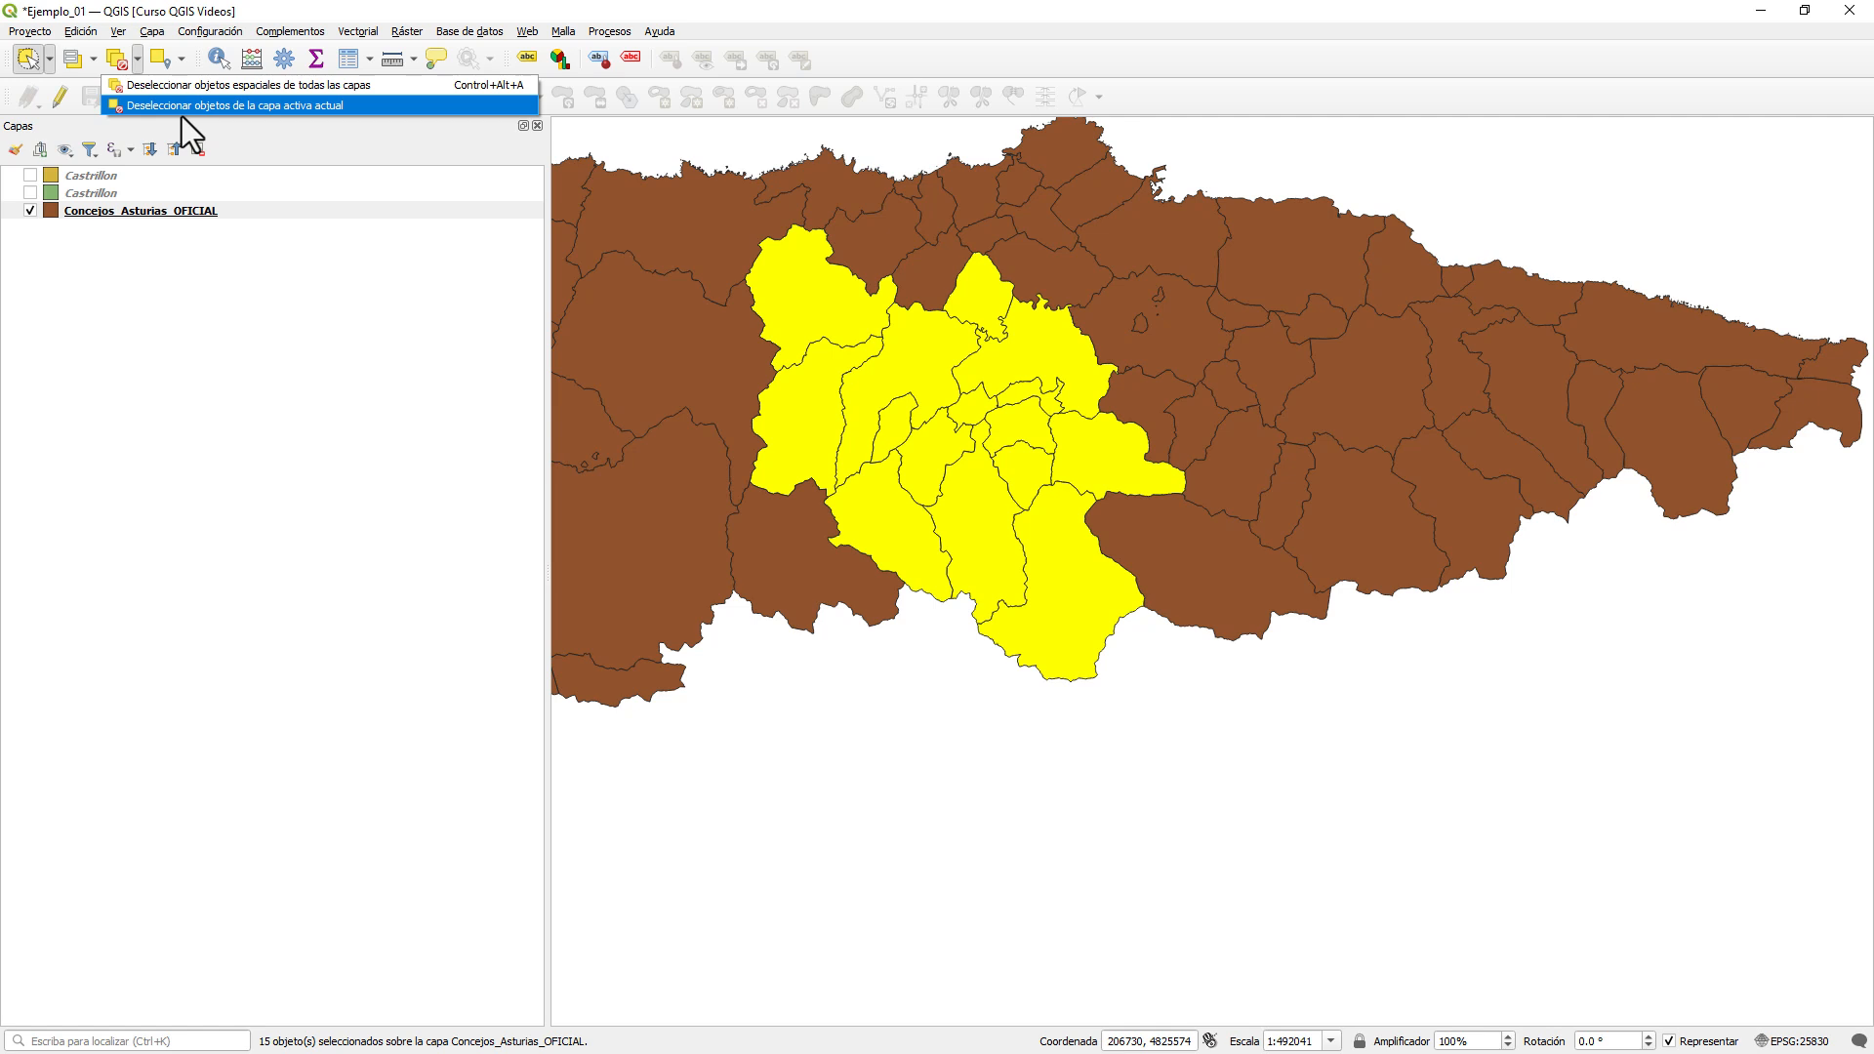
click(184, 57)
click(90, 54)
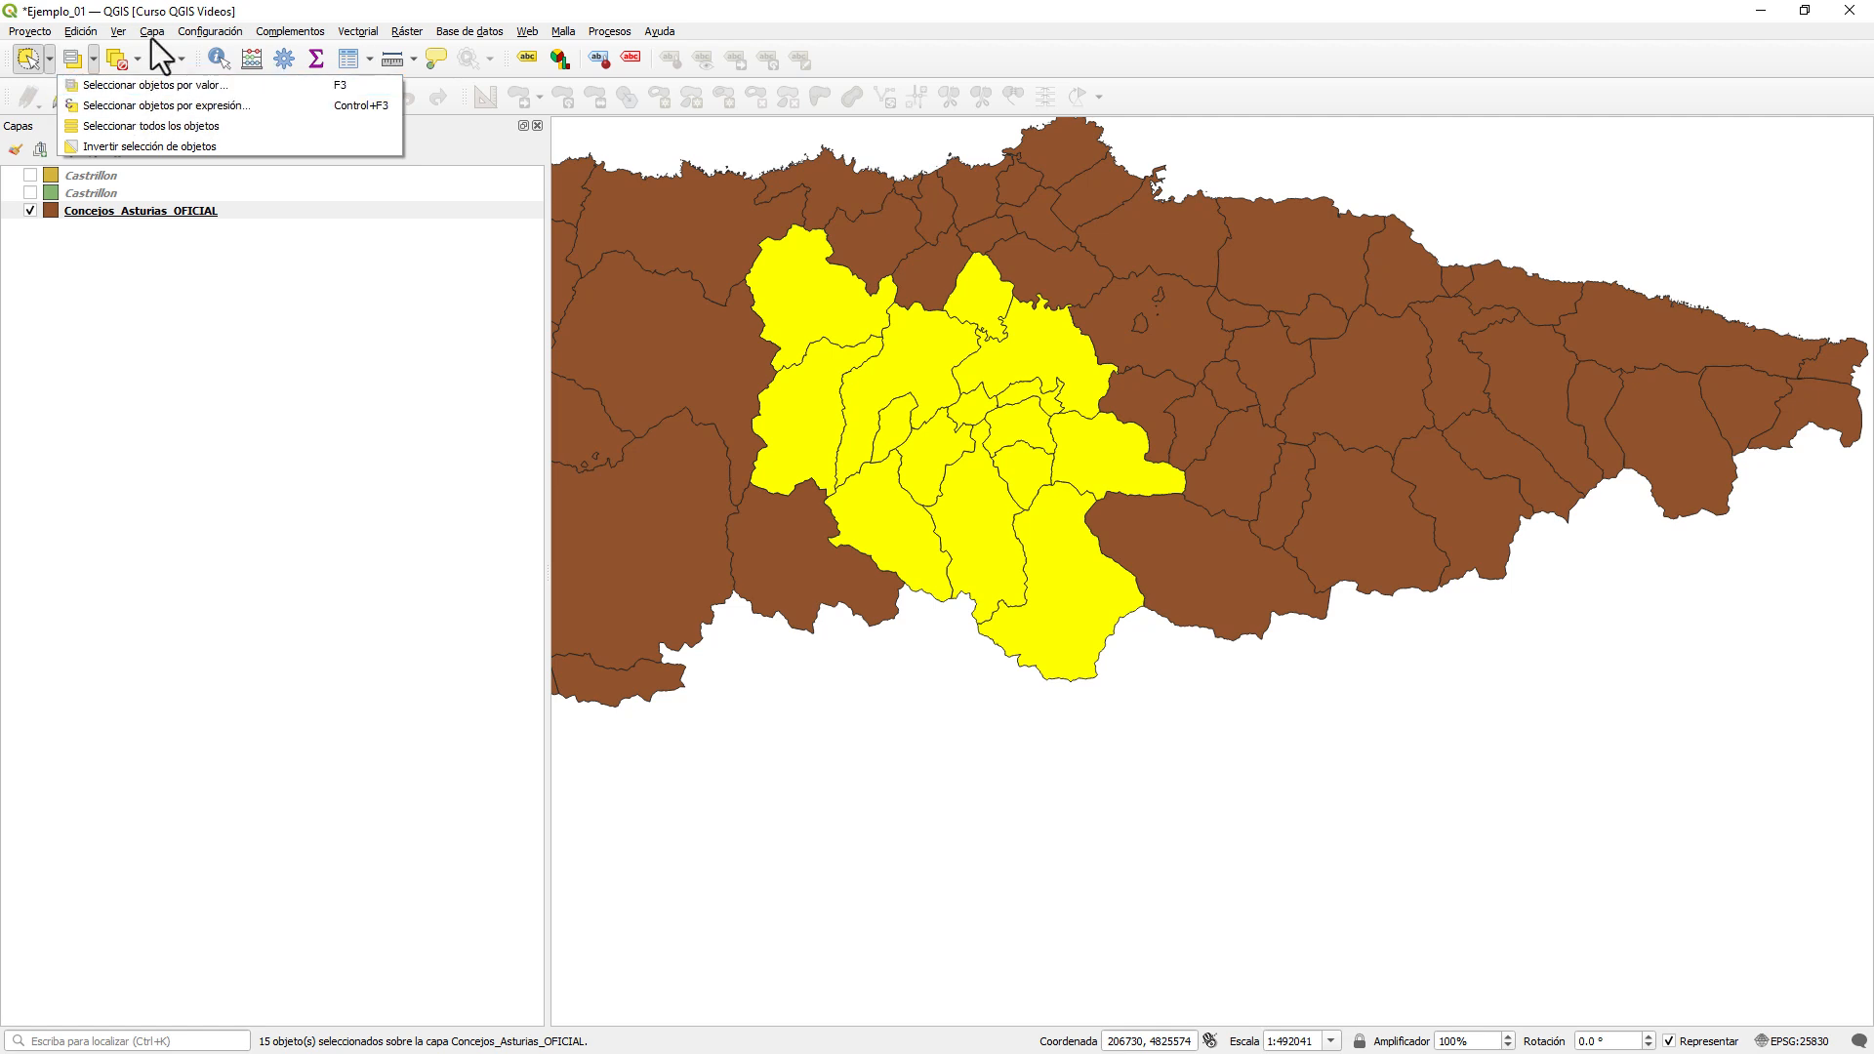
click(126, 66)
click(126, 66)
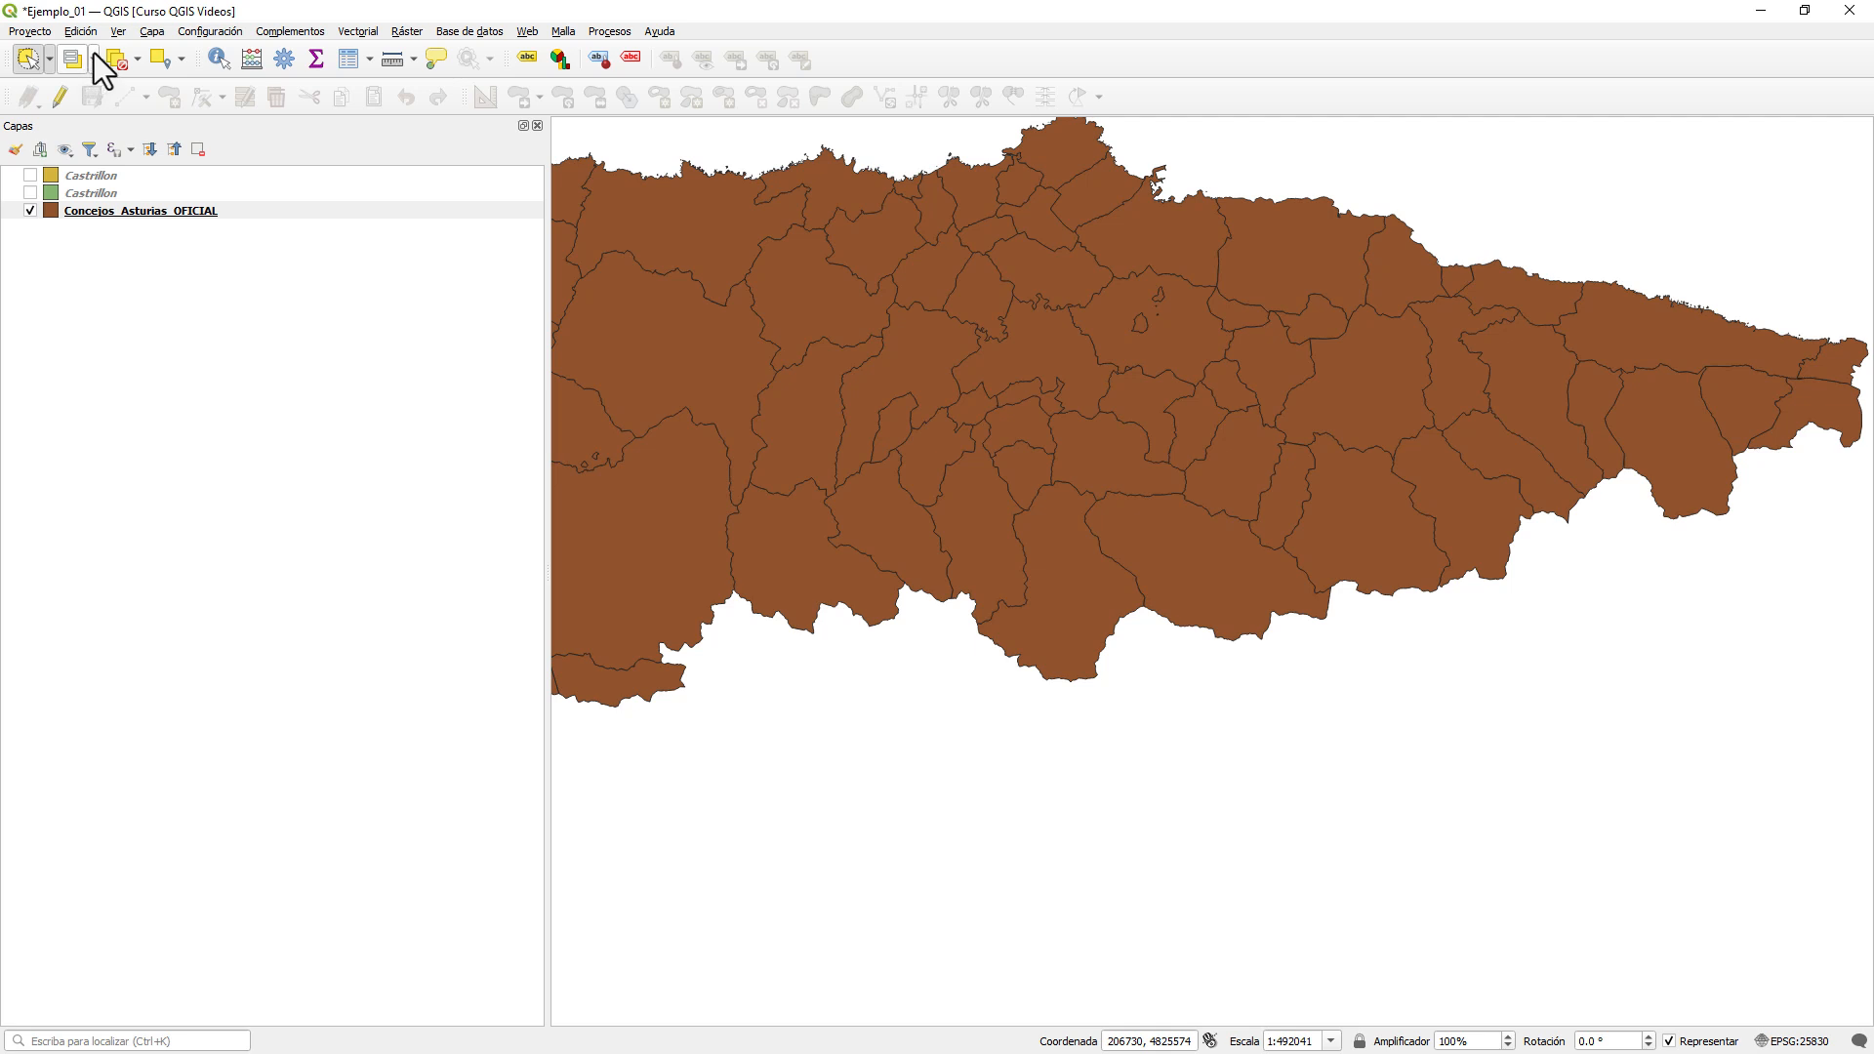
- Open the select-by-value form for Concejos_Asturias_OFICIAL to examine its fields, and close it without selecting anything
click(94, 55)
click(129, 89)
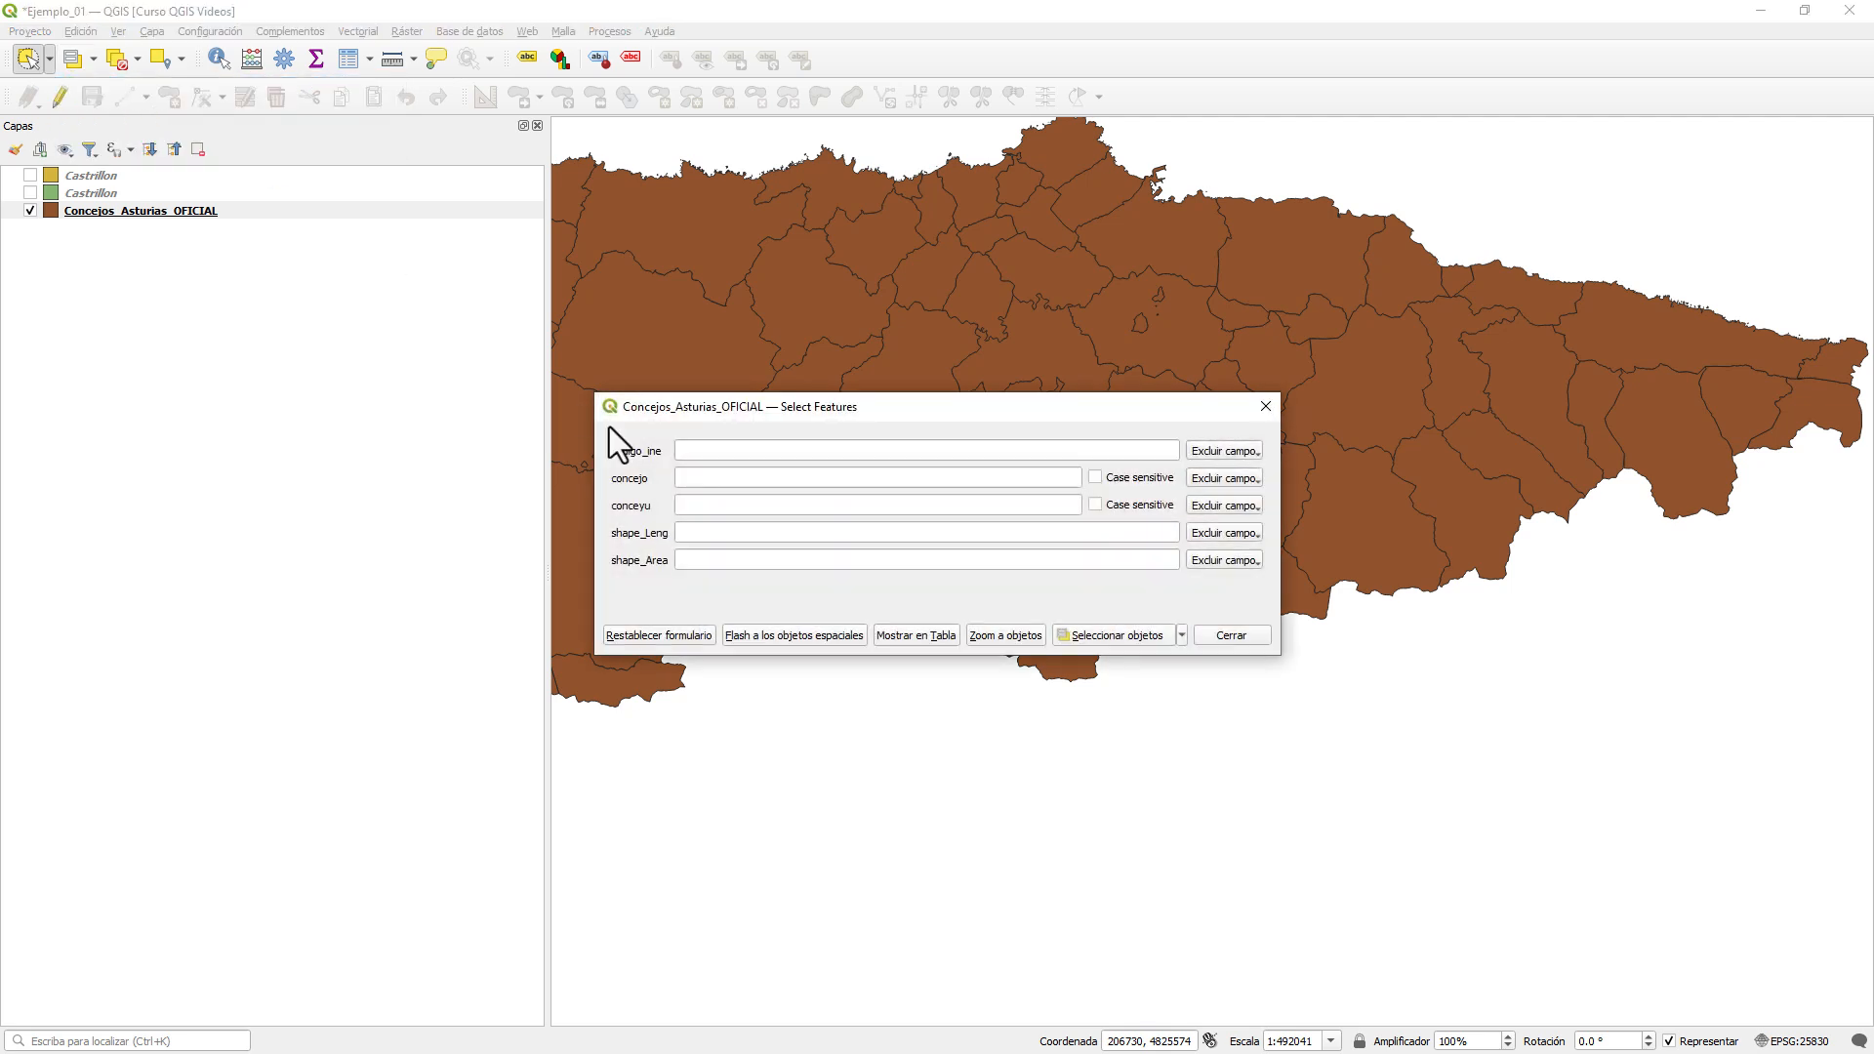
drag(947, 406, 1019, 374)
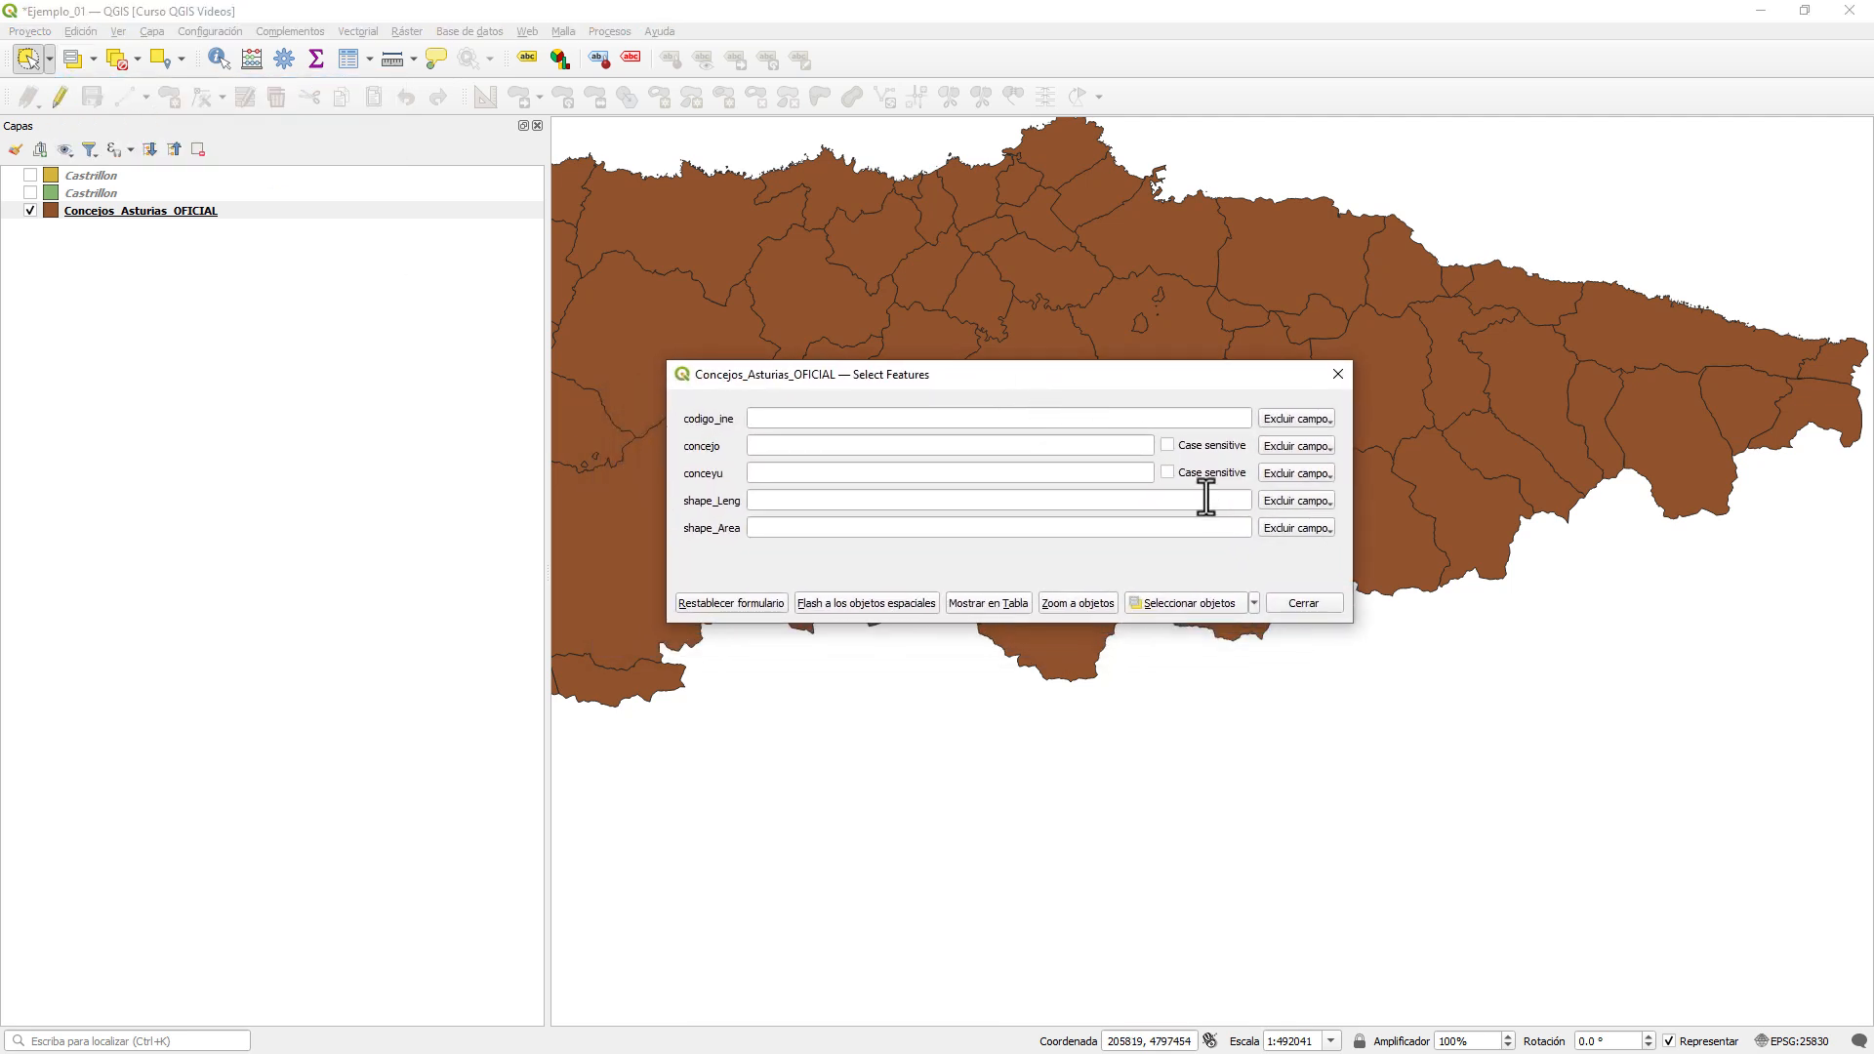
click(1304, 603)
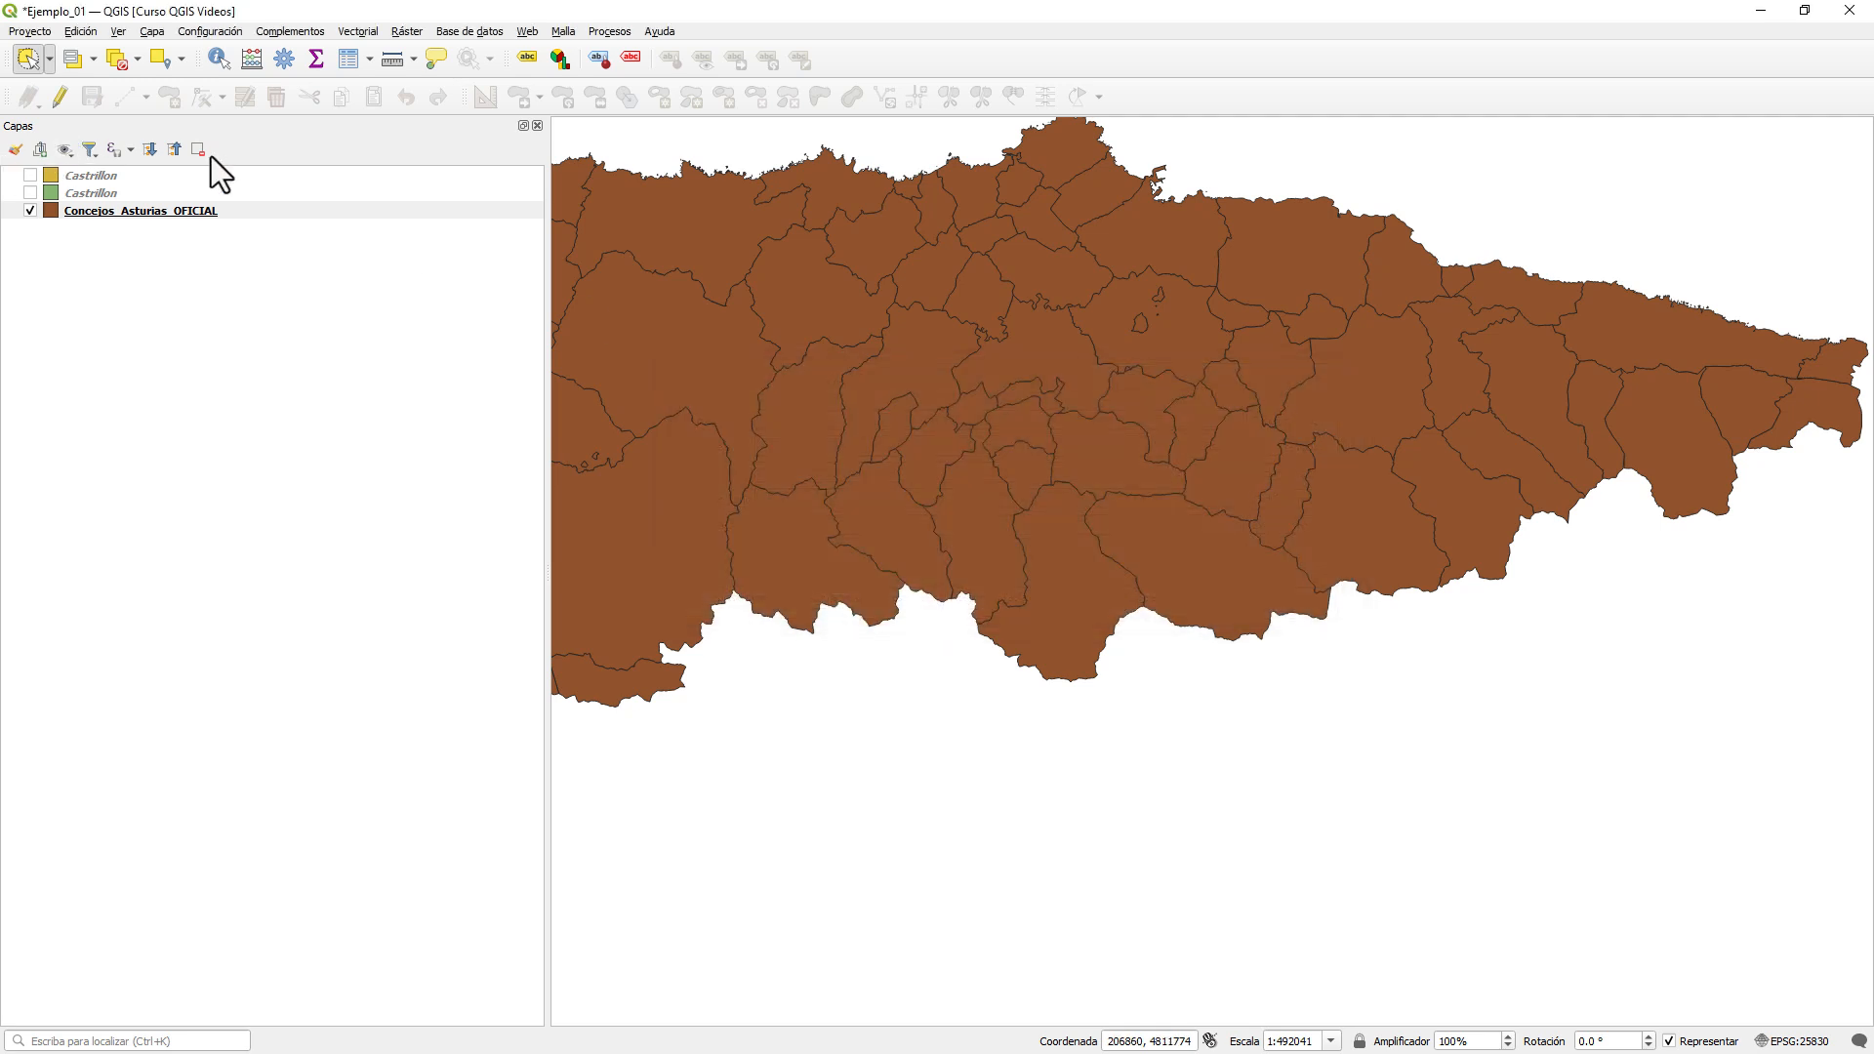
- Open the attribute table of the Concejos_Asturias_OFICIAL layer, and enlarge and reposition its window
mouse_move(201, 213)
right_click(154, 208)
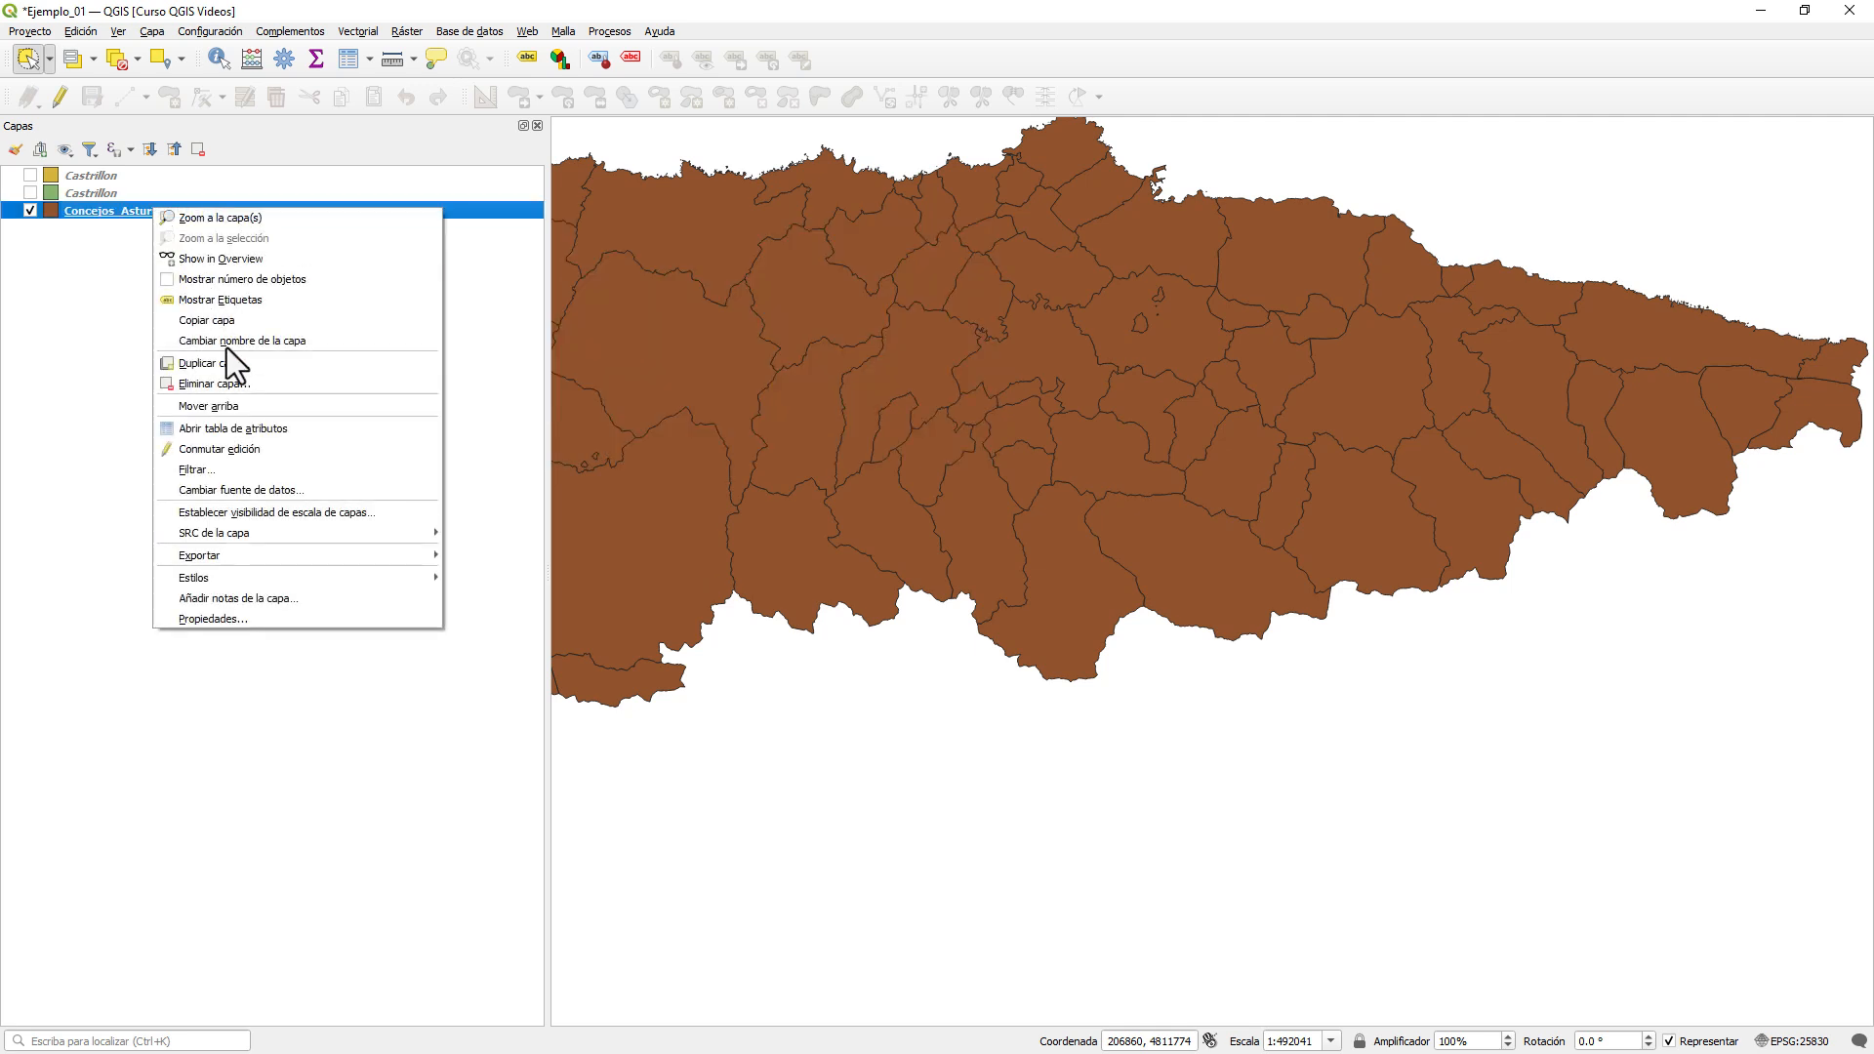
click(284, 431)
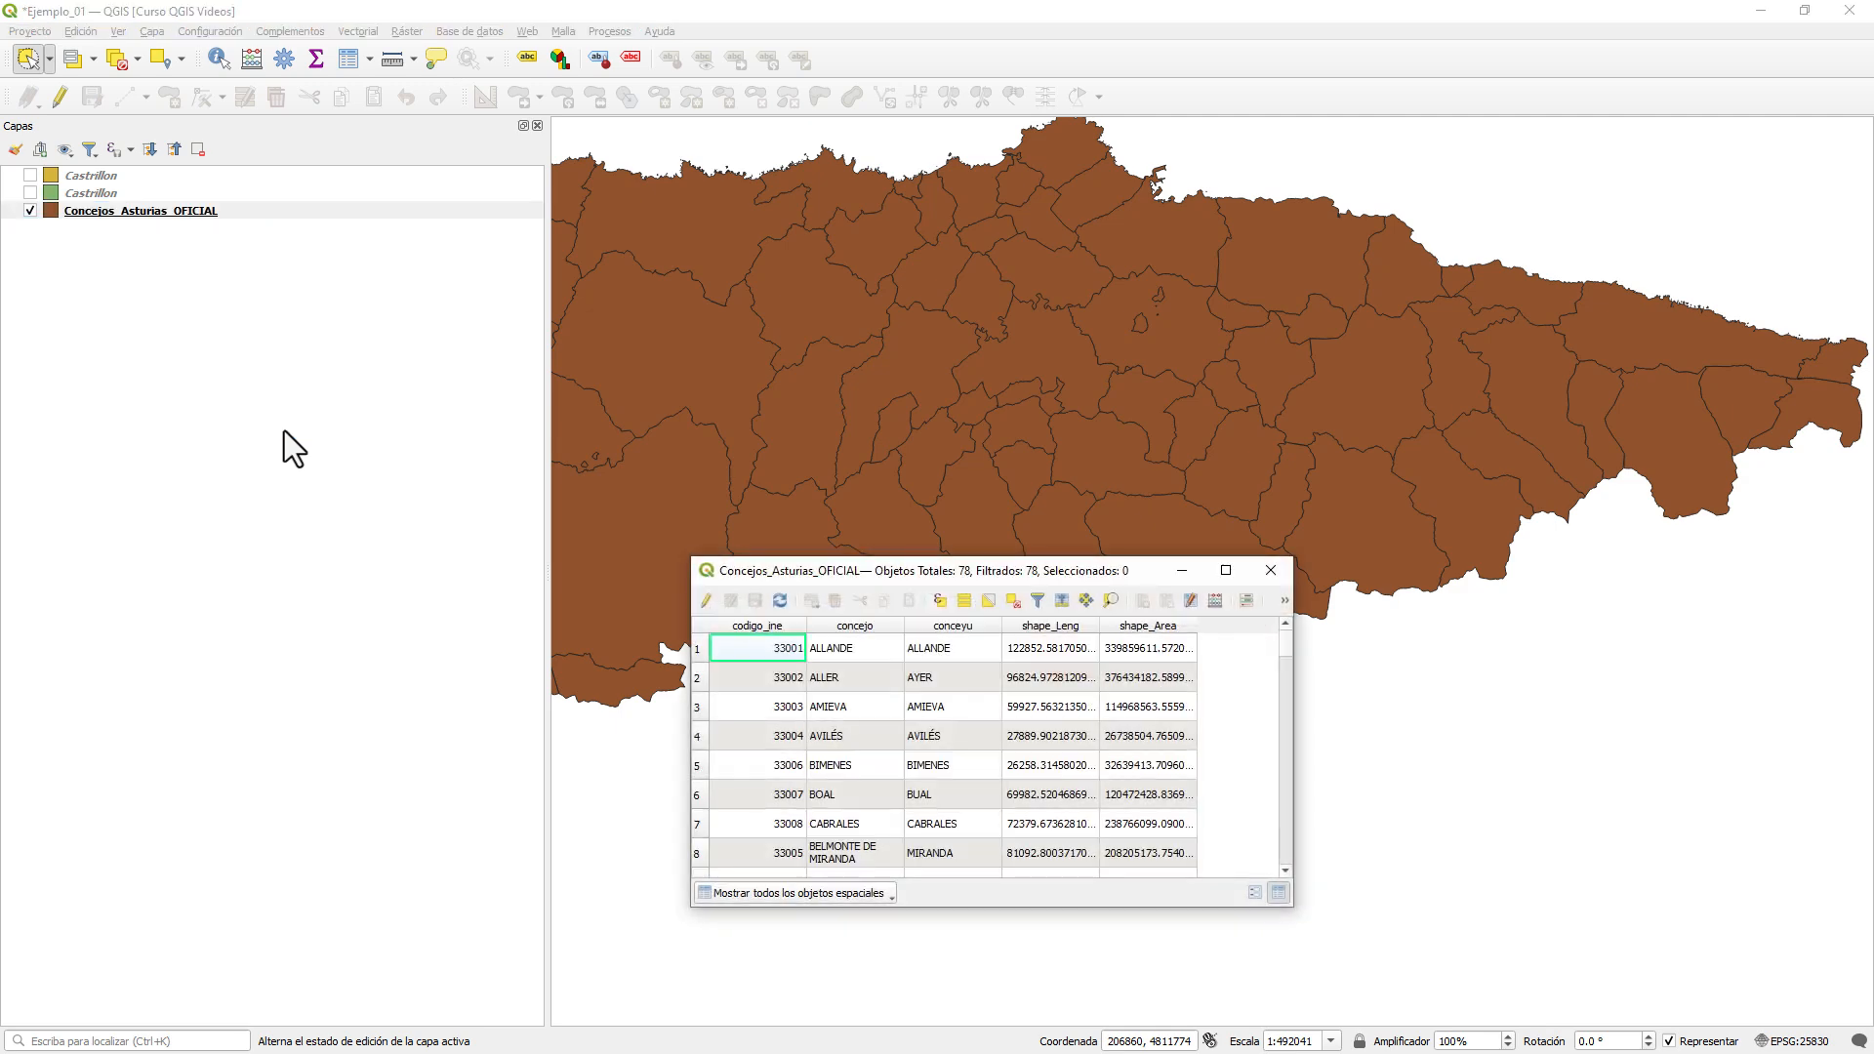
drag(1011, 570, 744, 132)
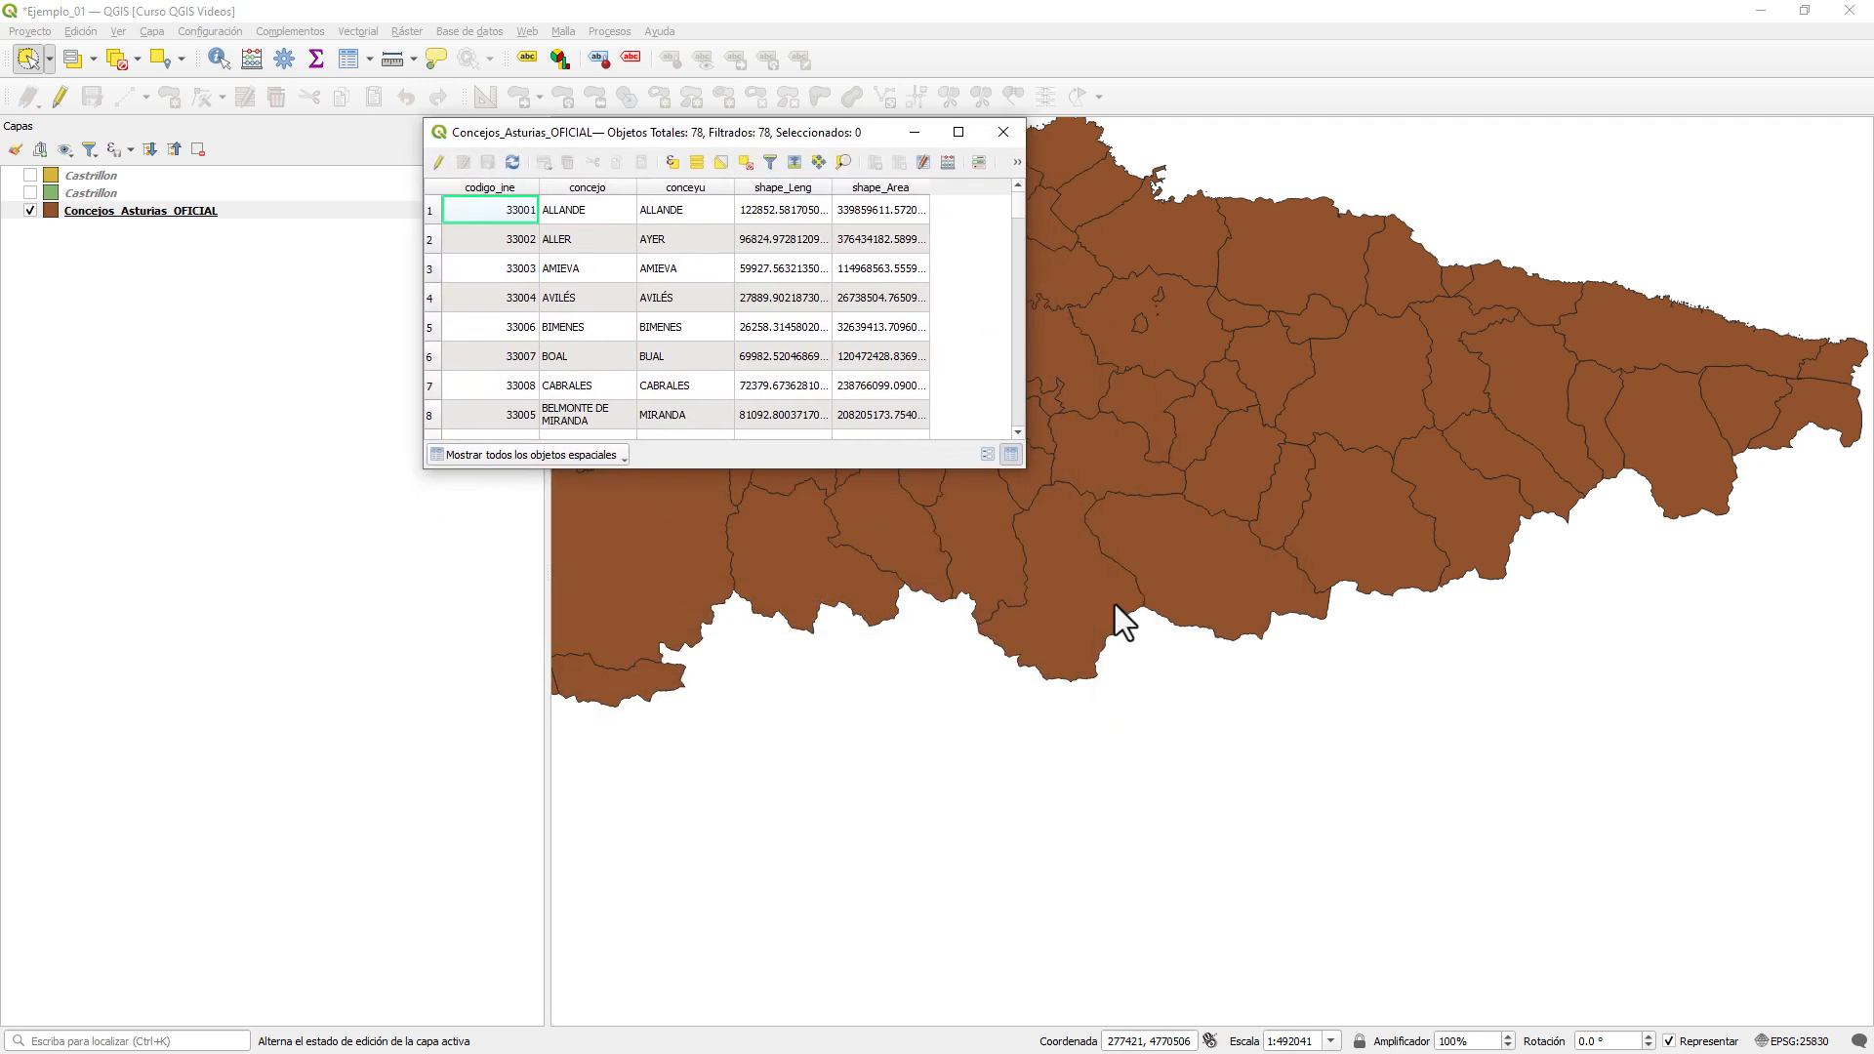
drag(1023, 473, 1150, 1007)
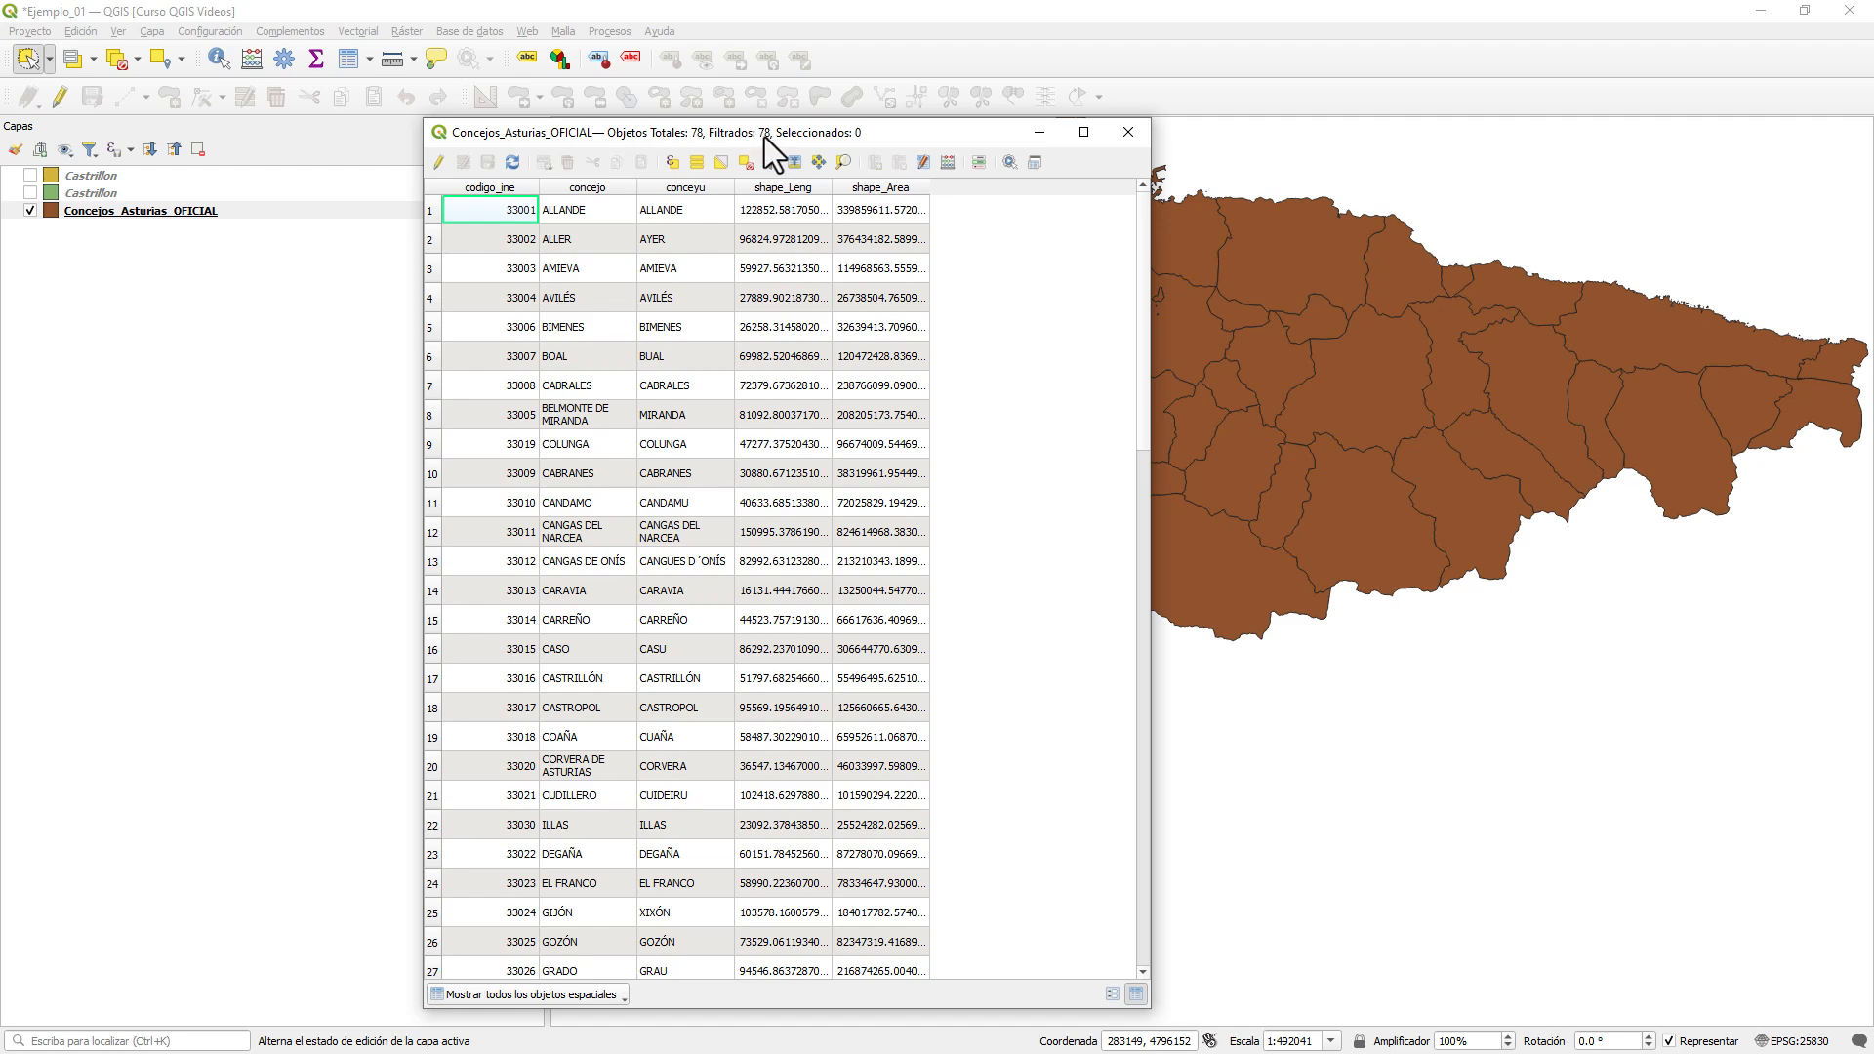
drag(764, 136, 883, 120)
- Open the Concejos_Asturias_OFICIAL attribute table again, select the AMIEVA record, and move the table clear of the map
right_click(120, 211)
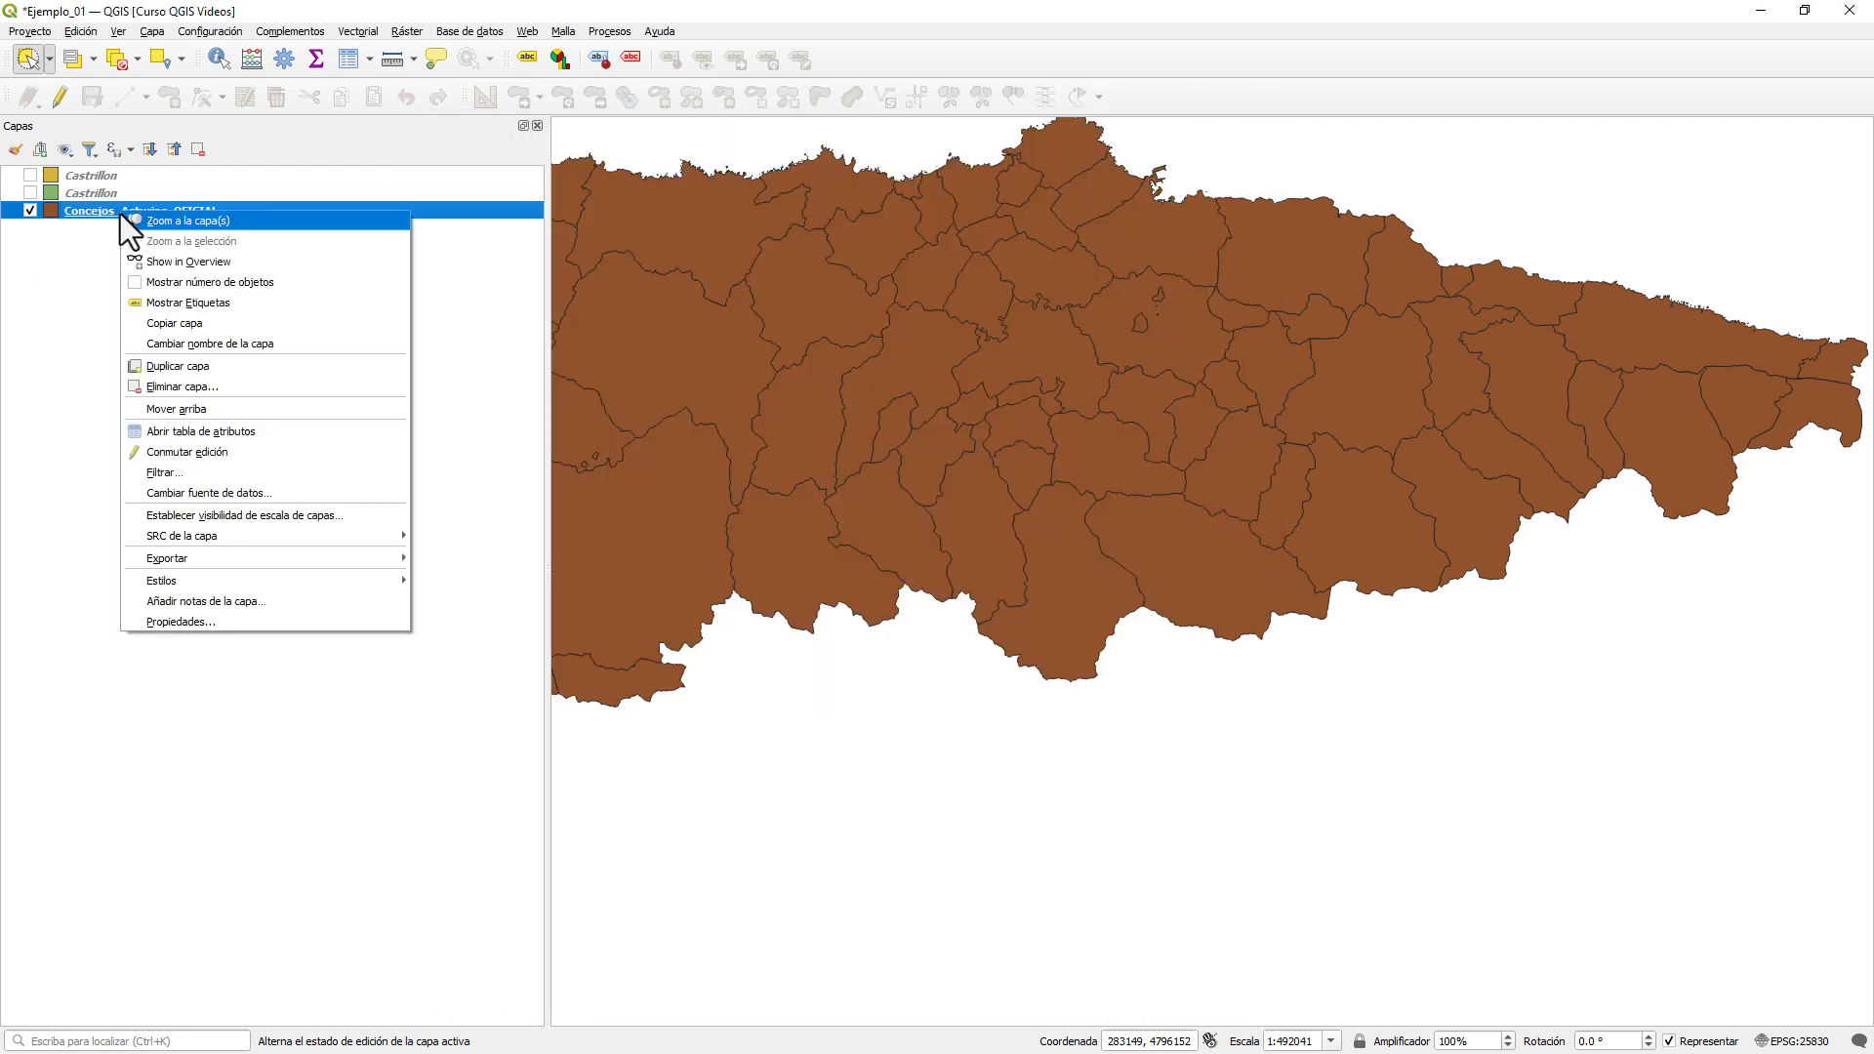
click(202, 431)
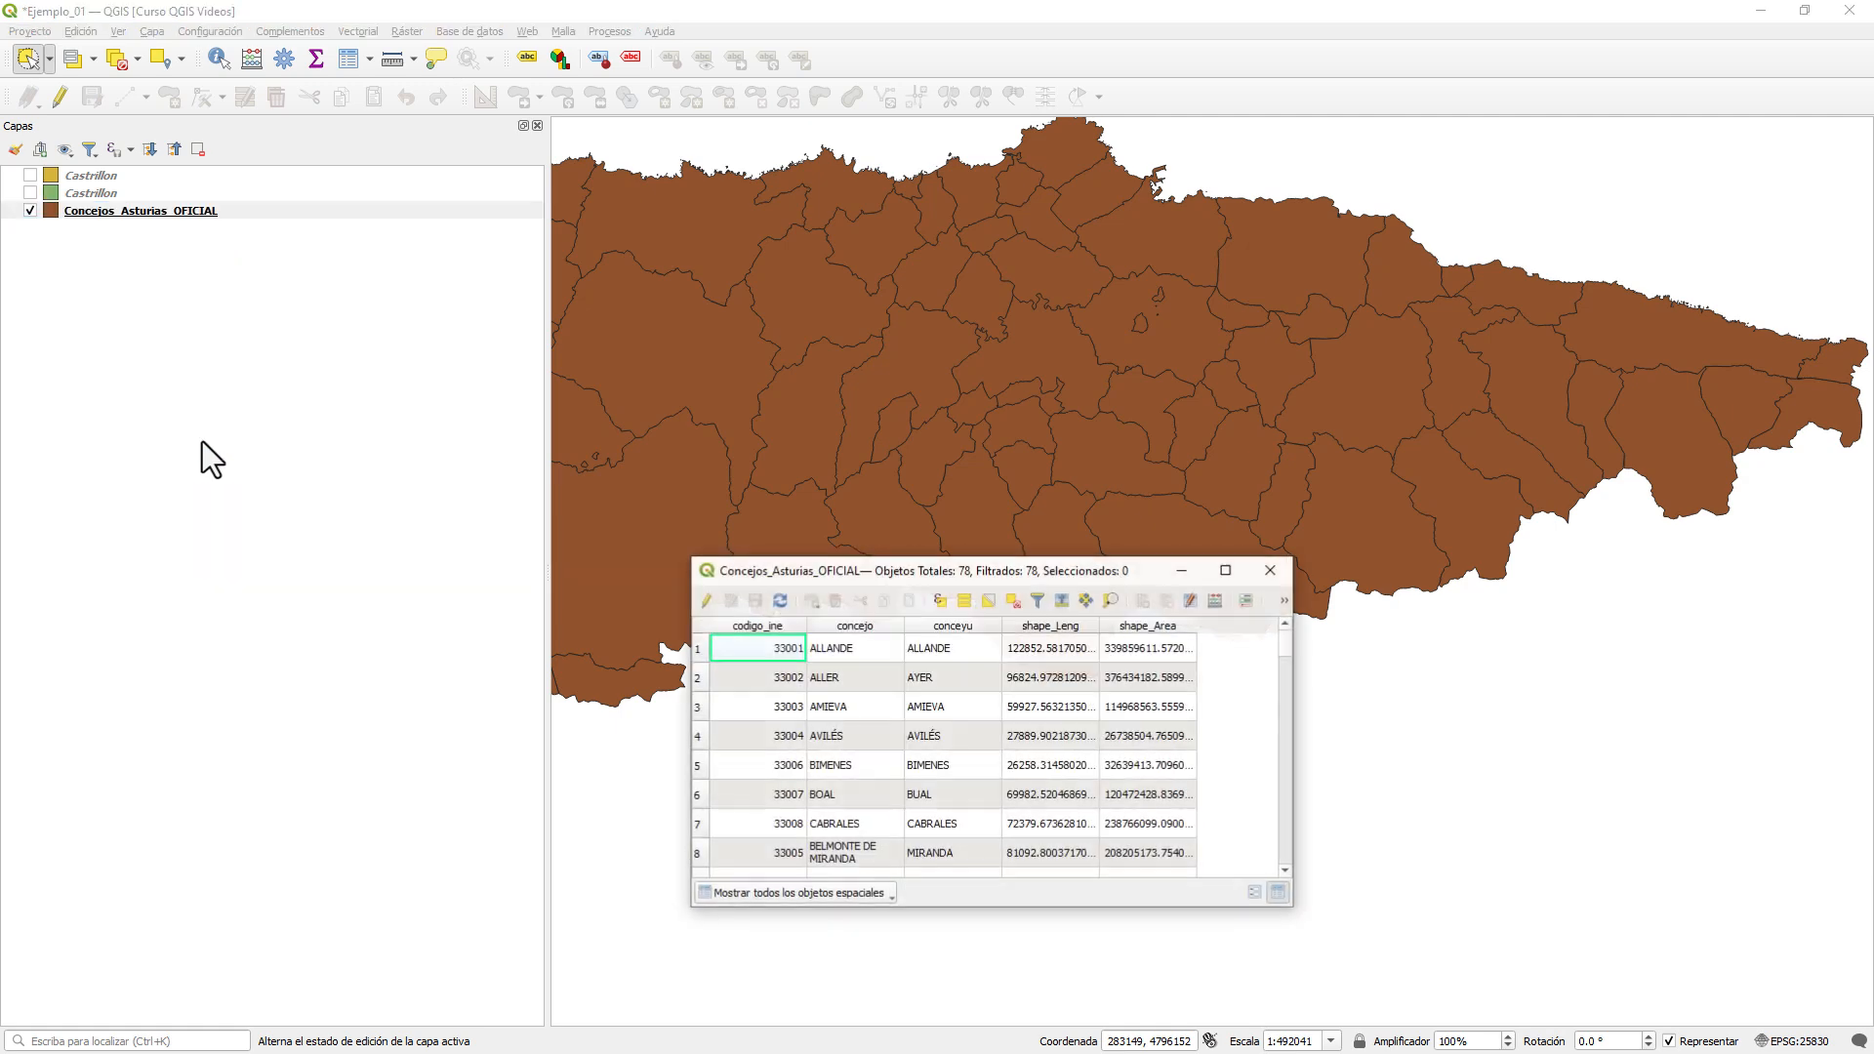
drag(928, 565, 515, 23)
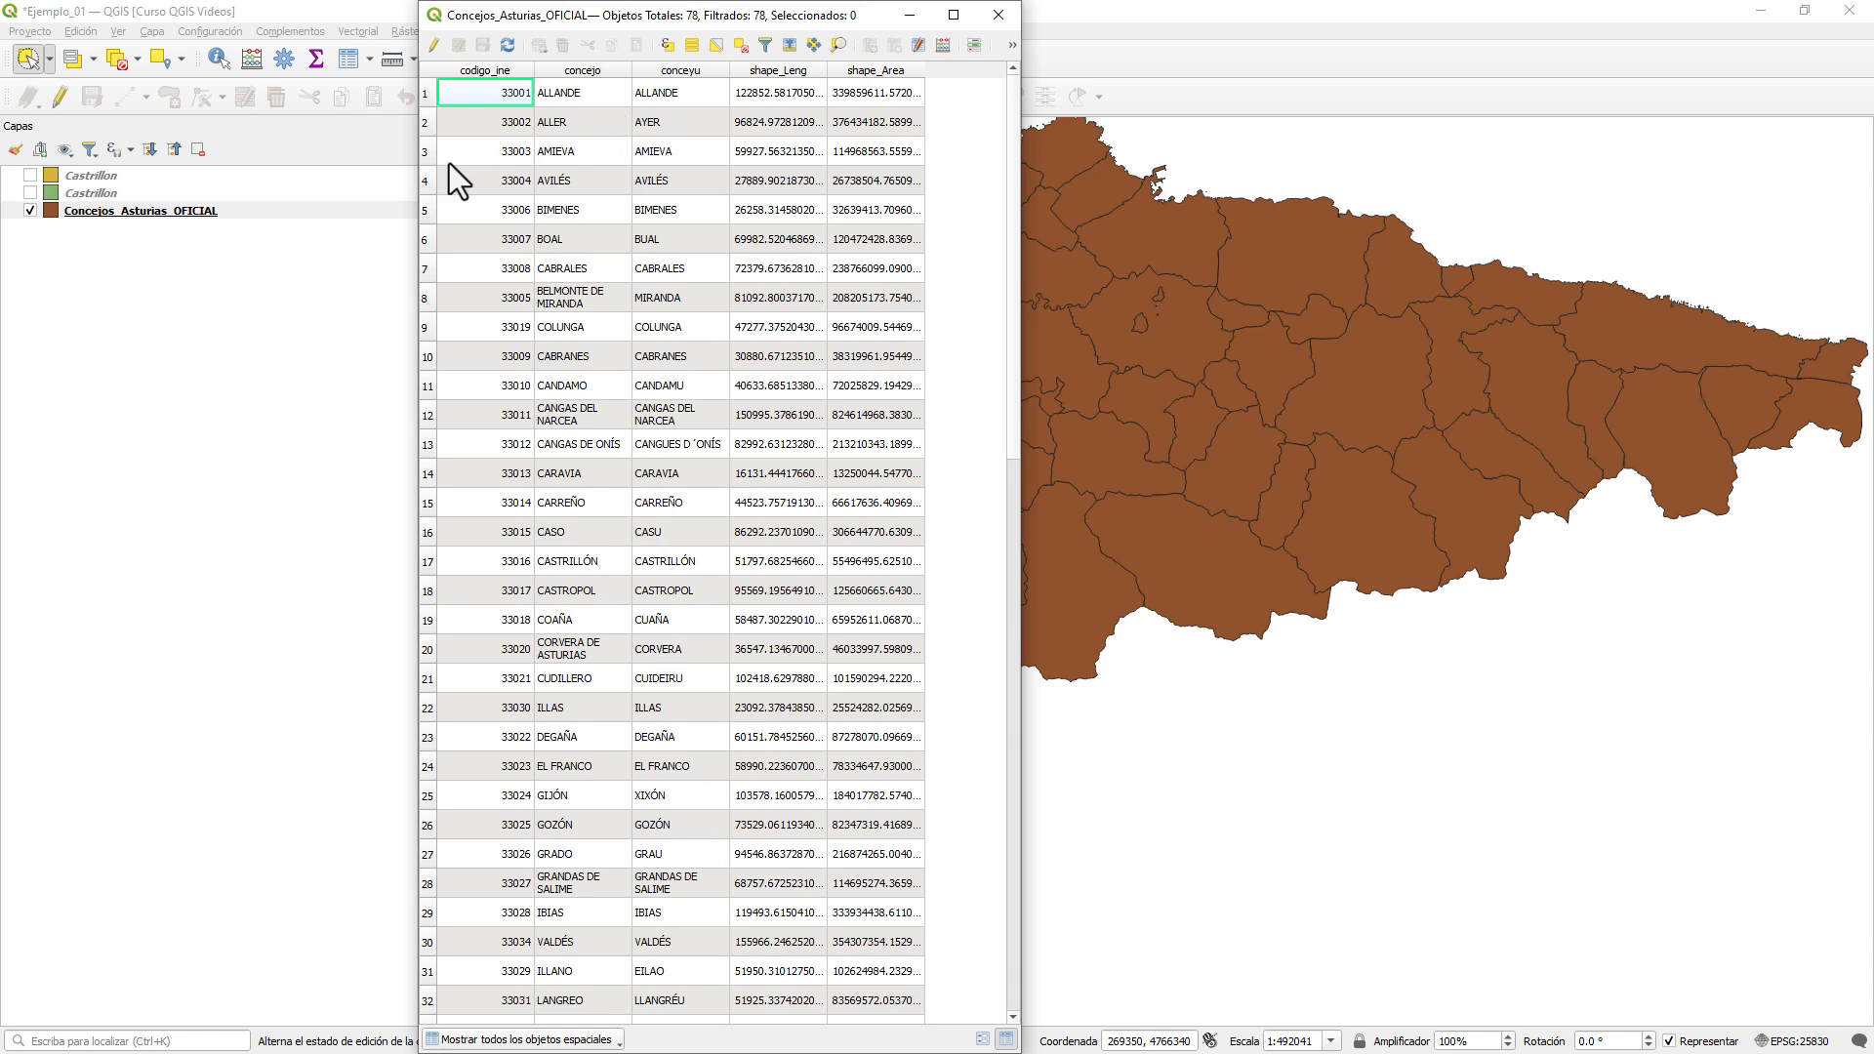
click(428, 151)
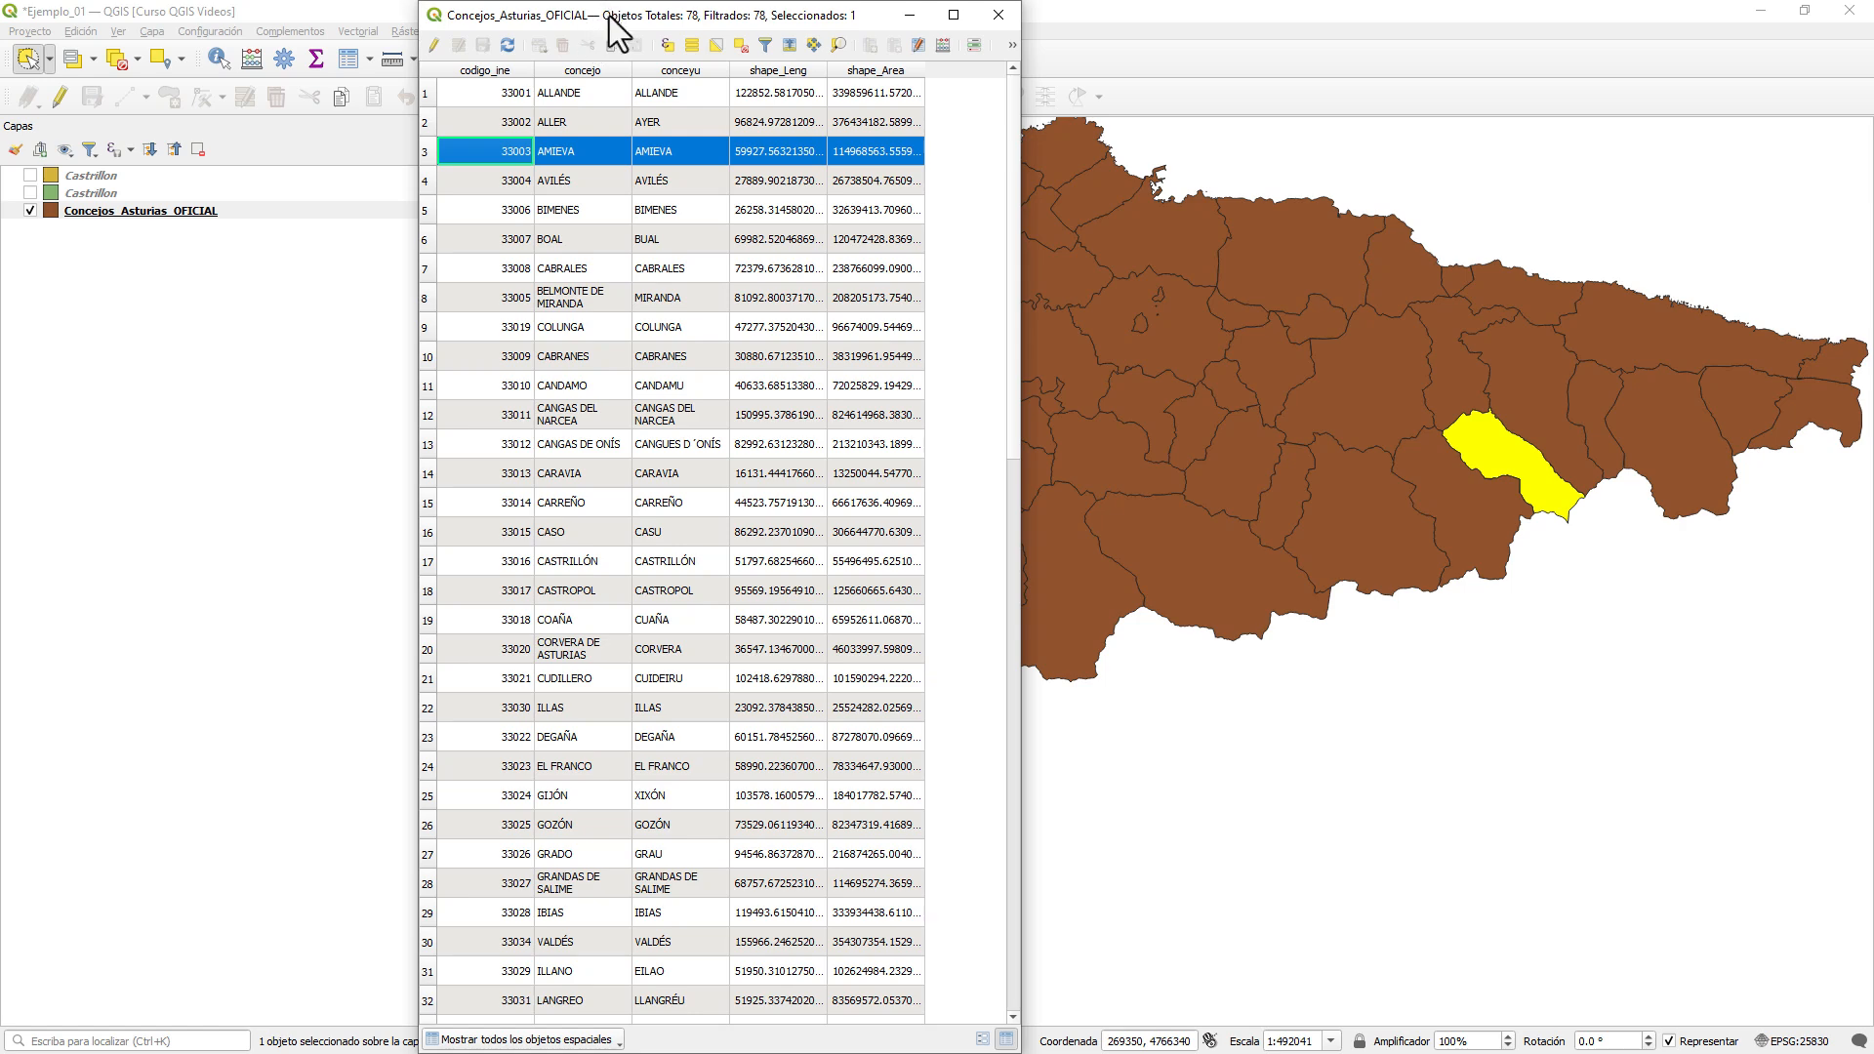
drag(615, 16, 309, 48)
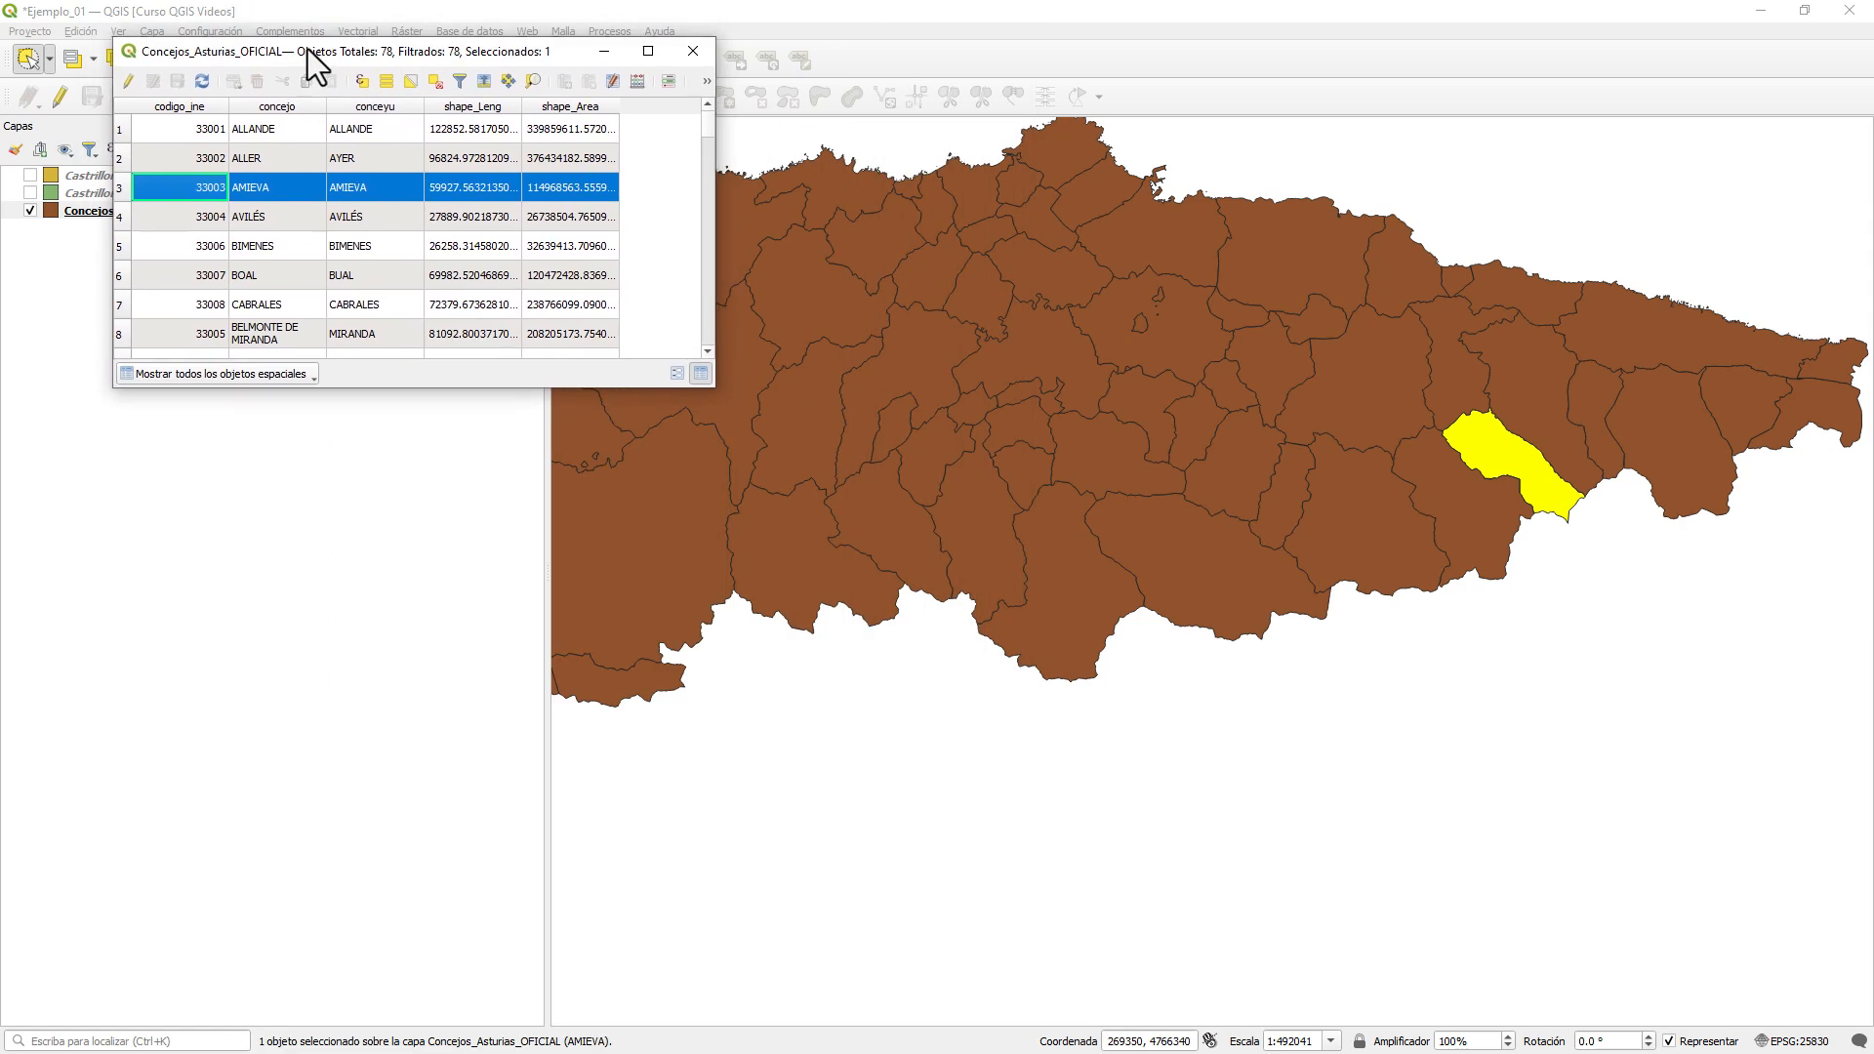
- Select the records of BOAL, CANGAS DE ONÍS and CASTRILLÓN one after another in the attribute table
click(129, 283)
scroll(138, 334, down, 3)
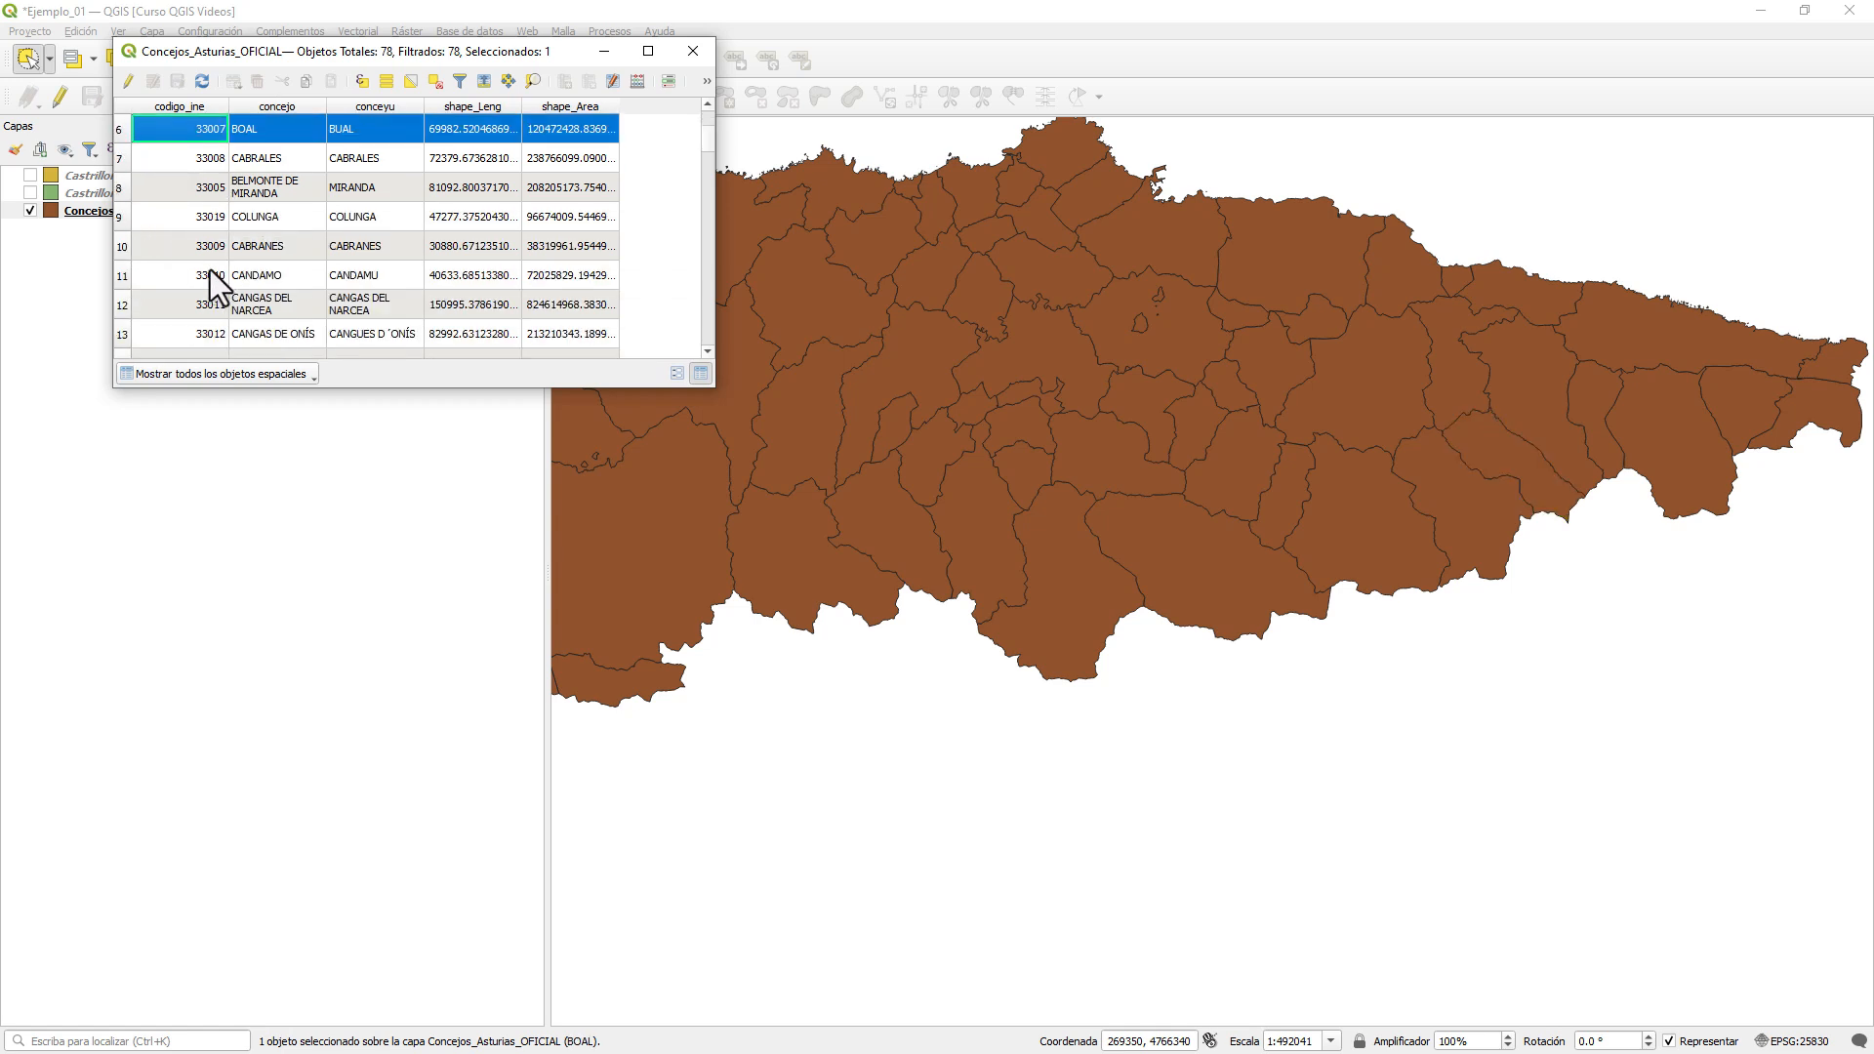
click(125, 279)
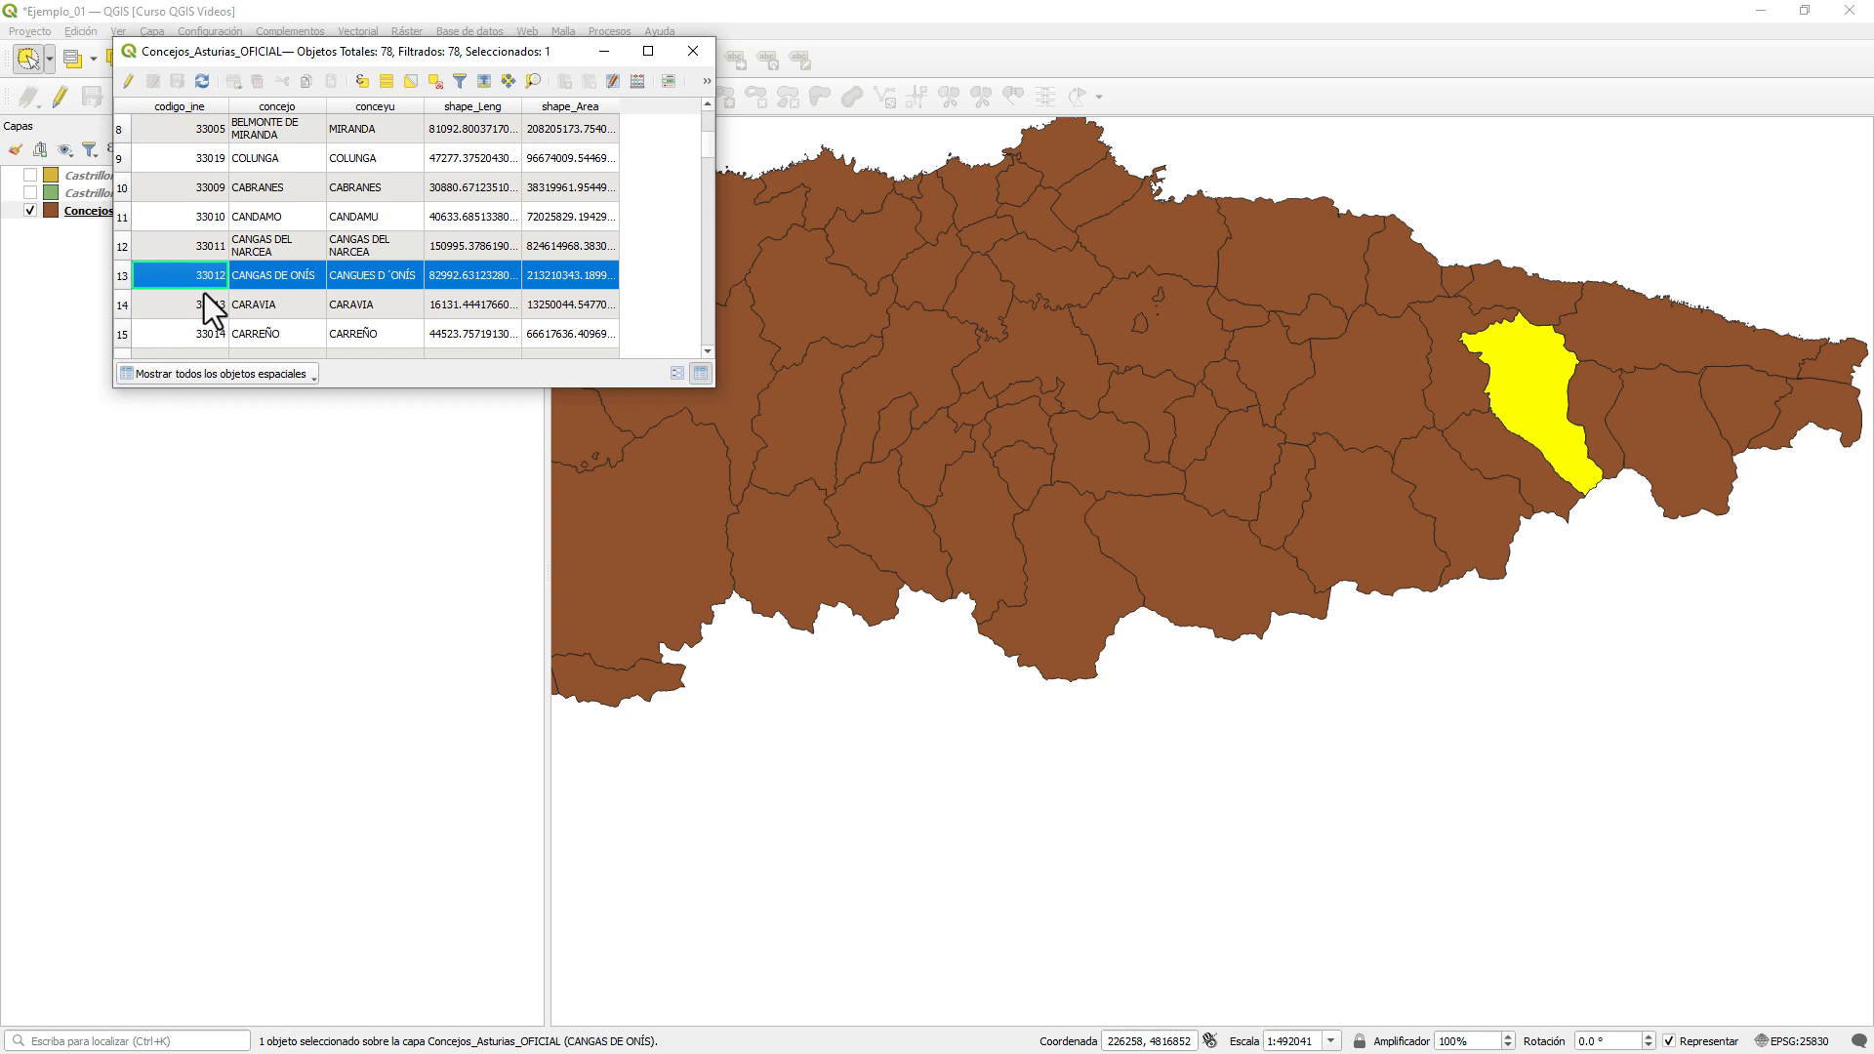
scroll(203, 293, down, 2)
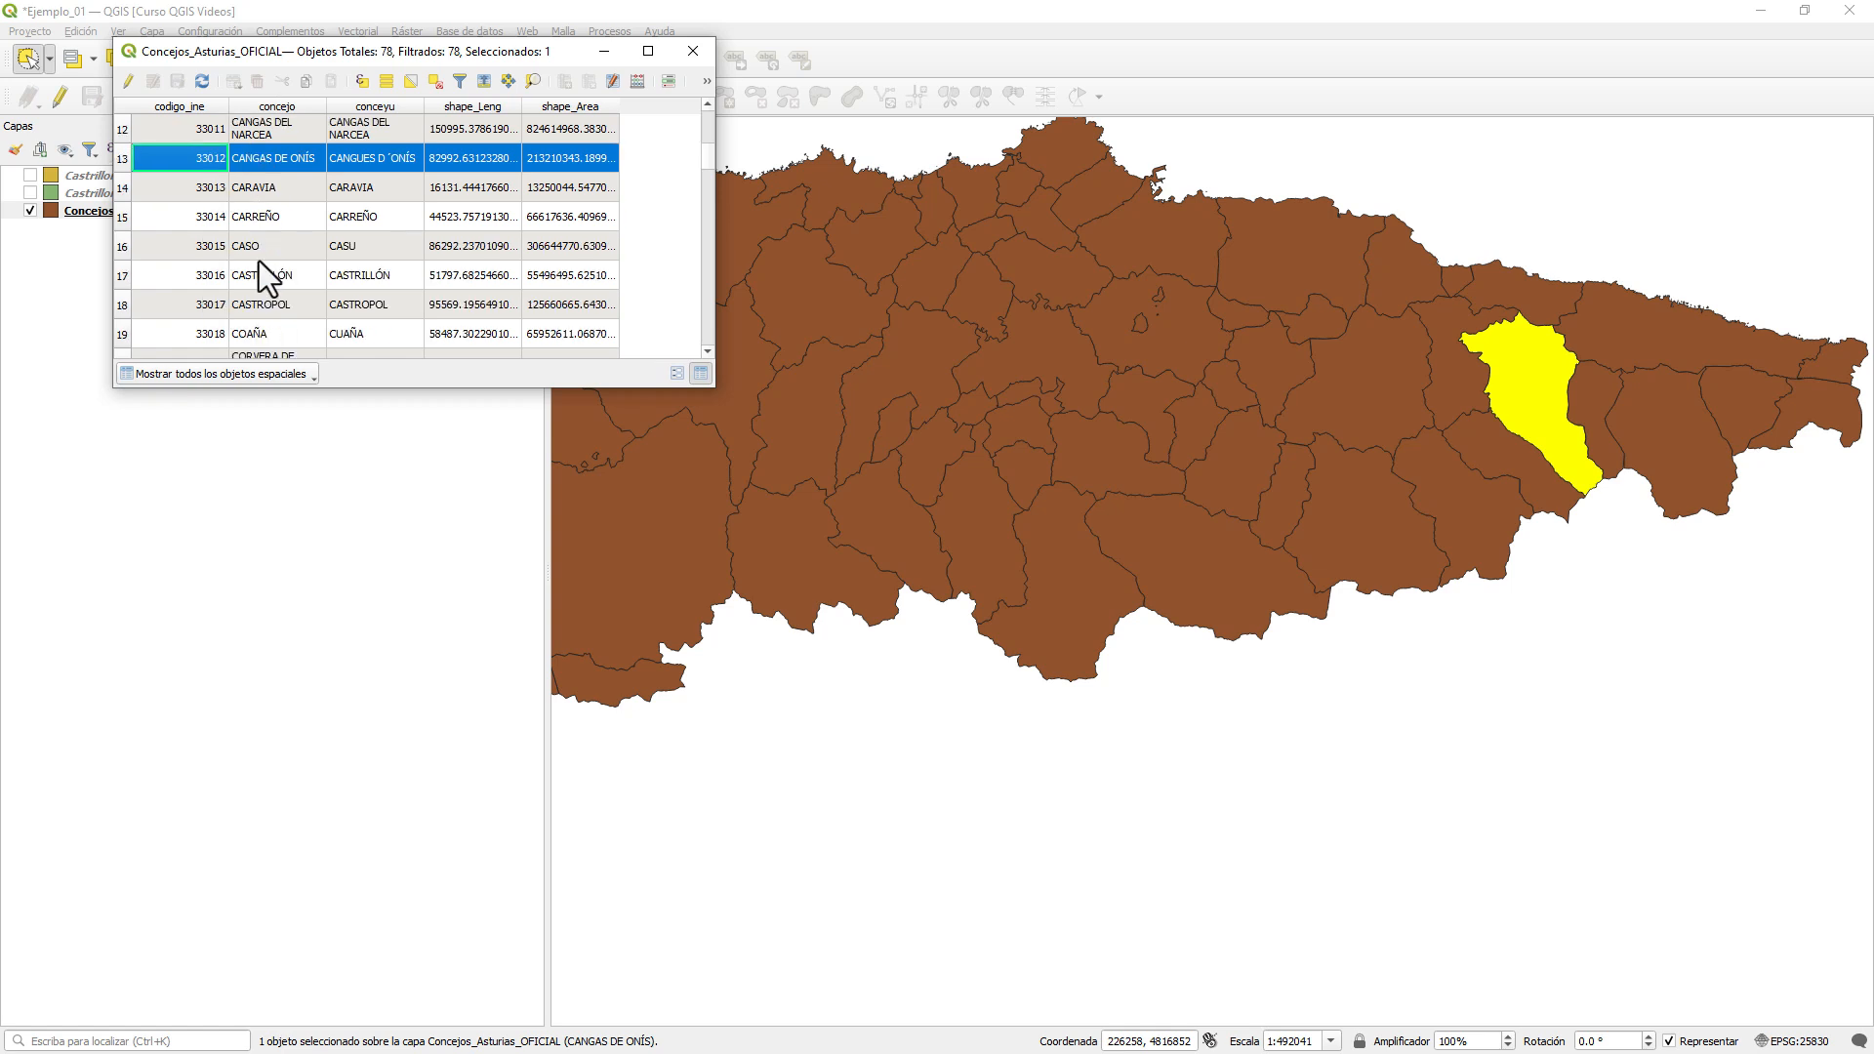
click(123, 279)
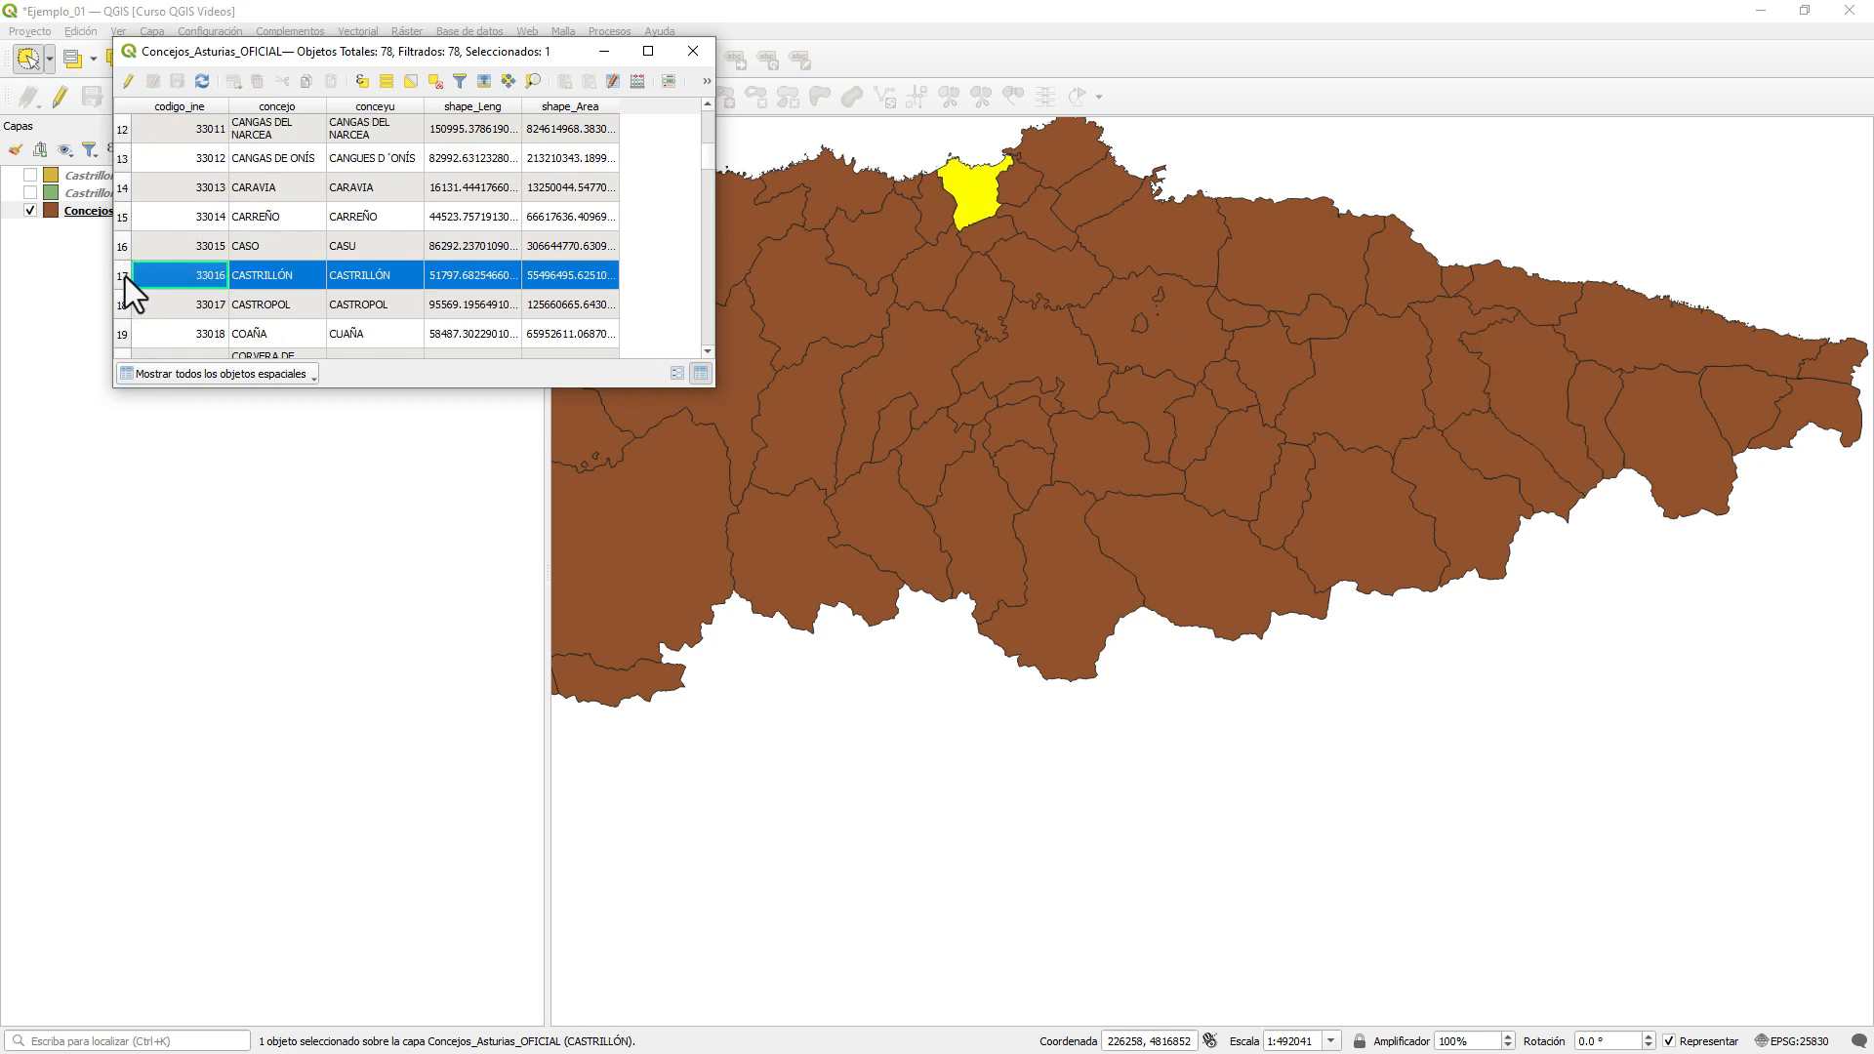
- Select the CASO record and return to CASTRILLÓN, copying the content of its conceyu cell
click(129, 250)
click(129, 277)
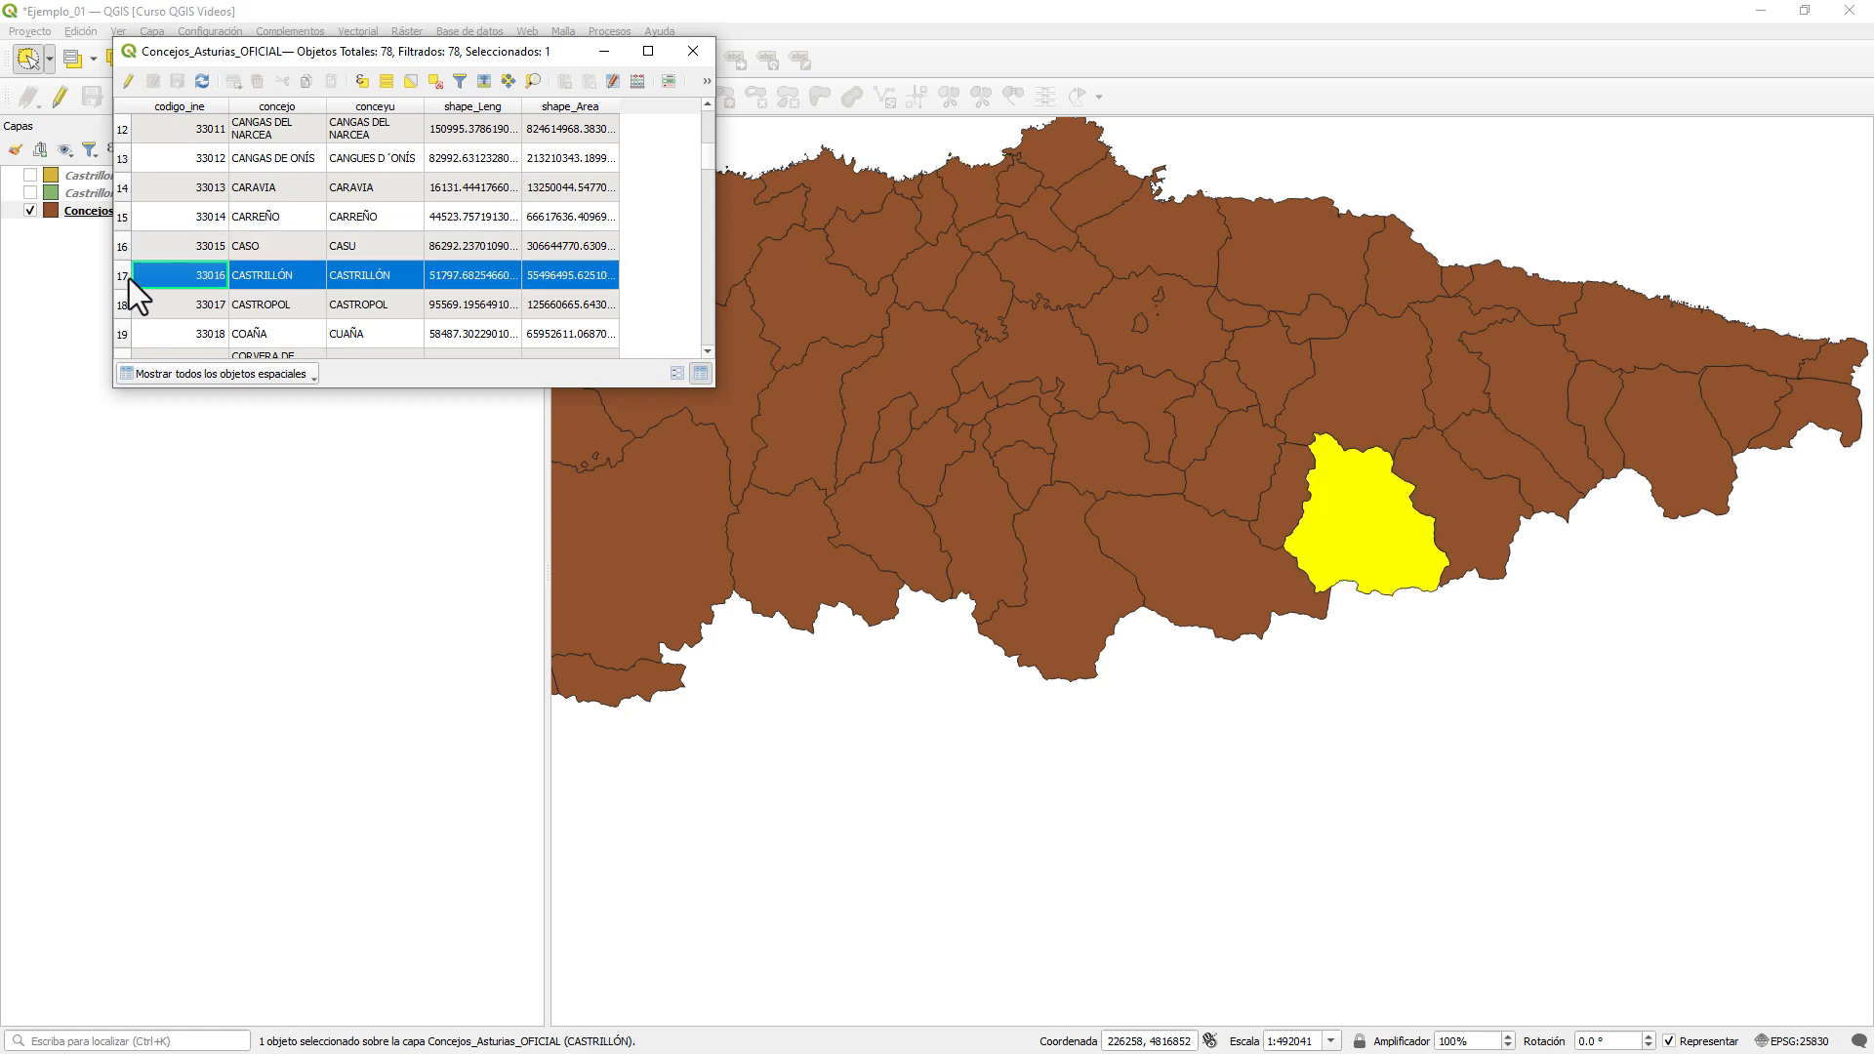
click(383, 280)
right_click(384, 279)
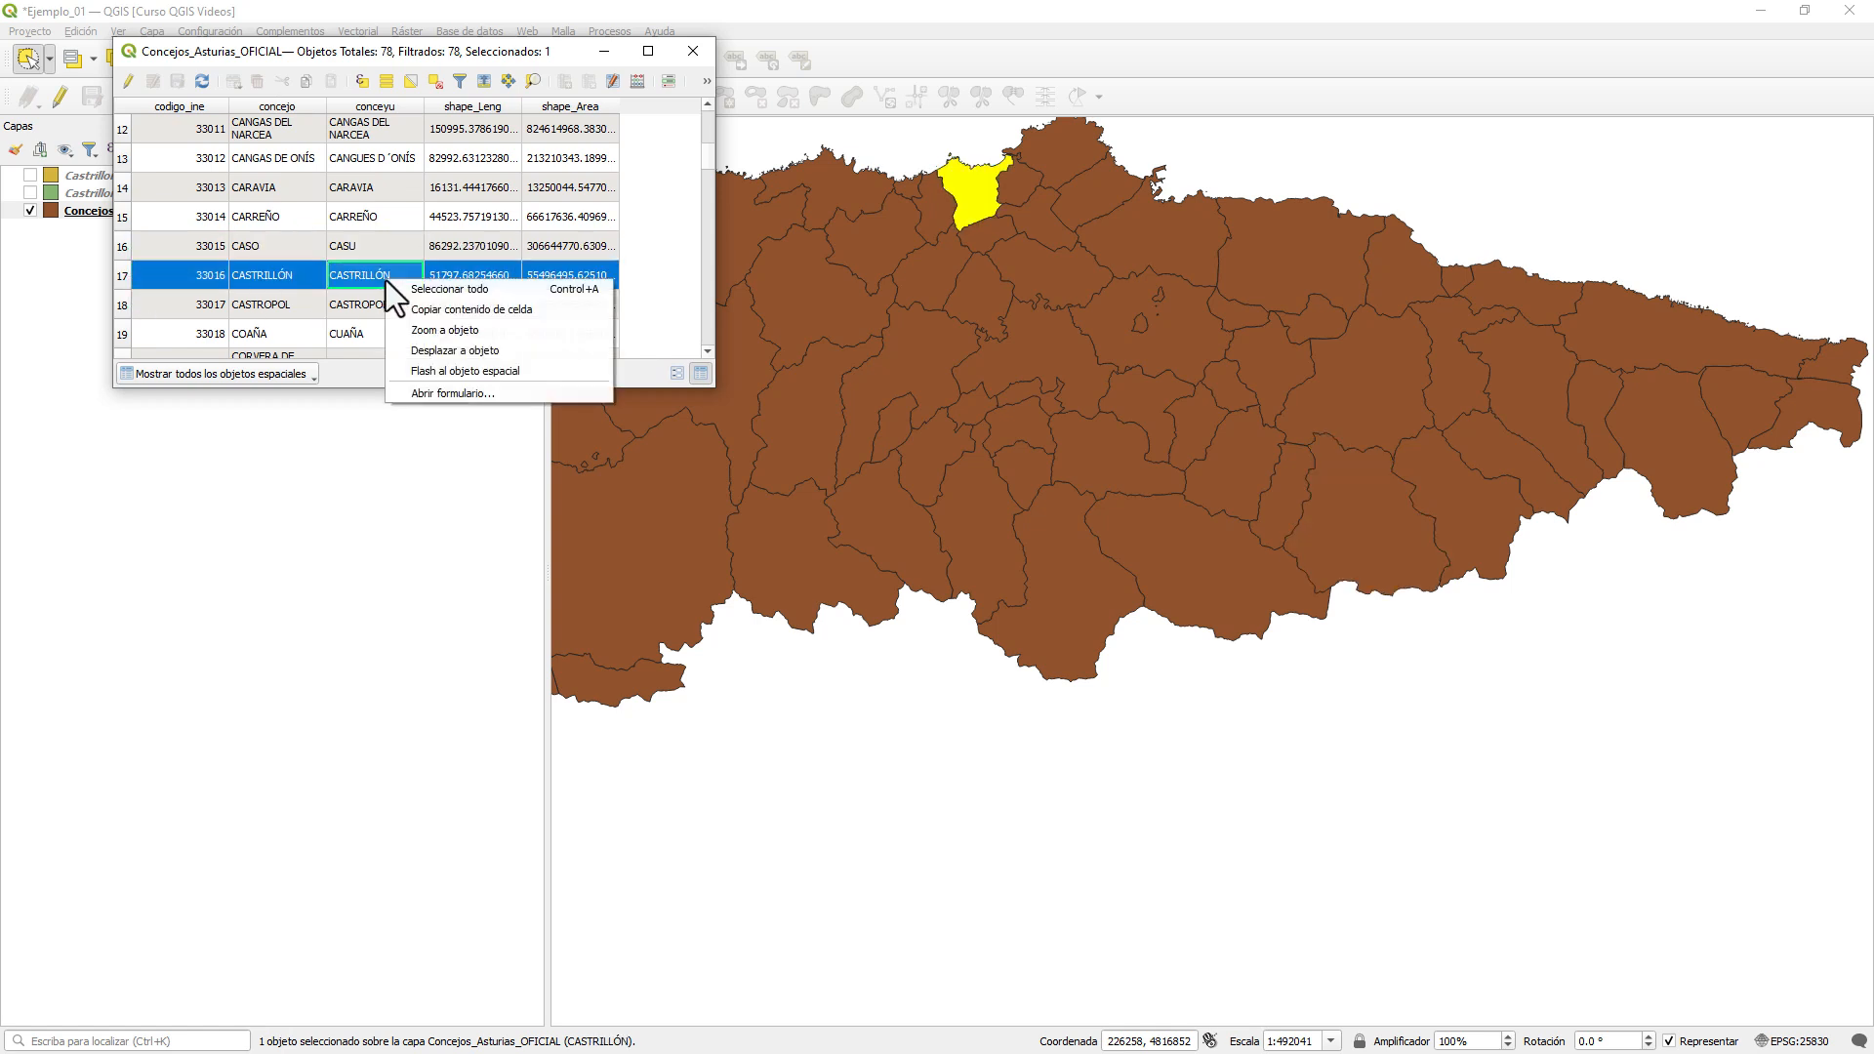
click(449, 311)
- Select the CARREÑO, CASTRILLÓN and COAÑA records in turn, and make the attribute table taller
click(131, 225)
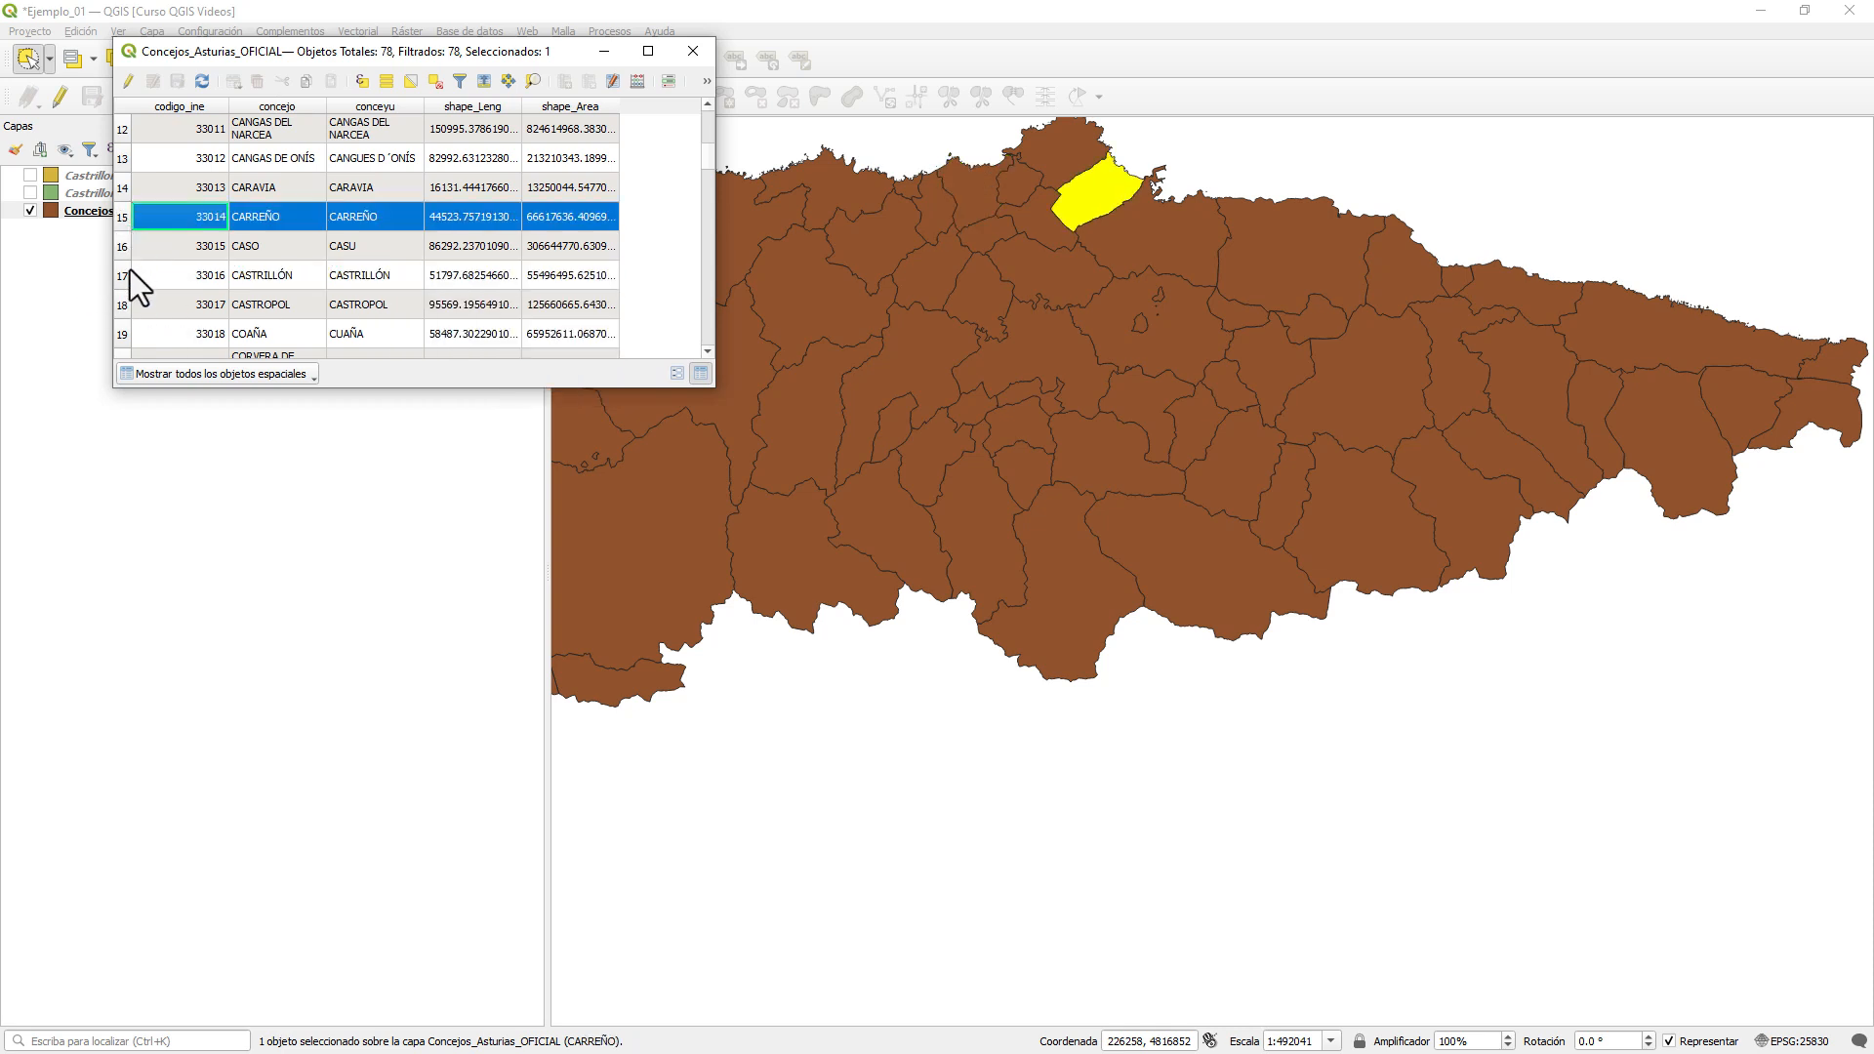
click(131, 269)
click(127, 332)
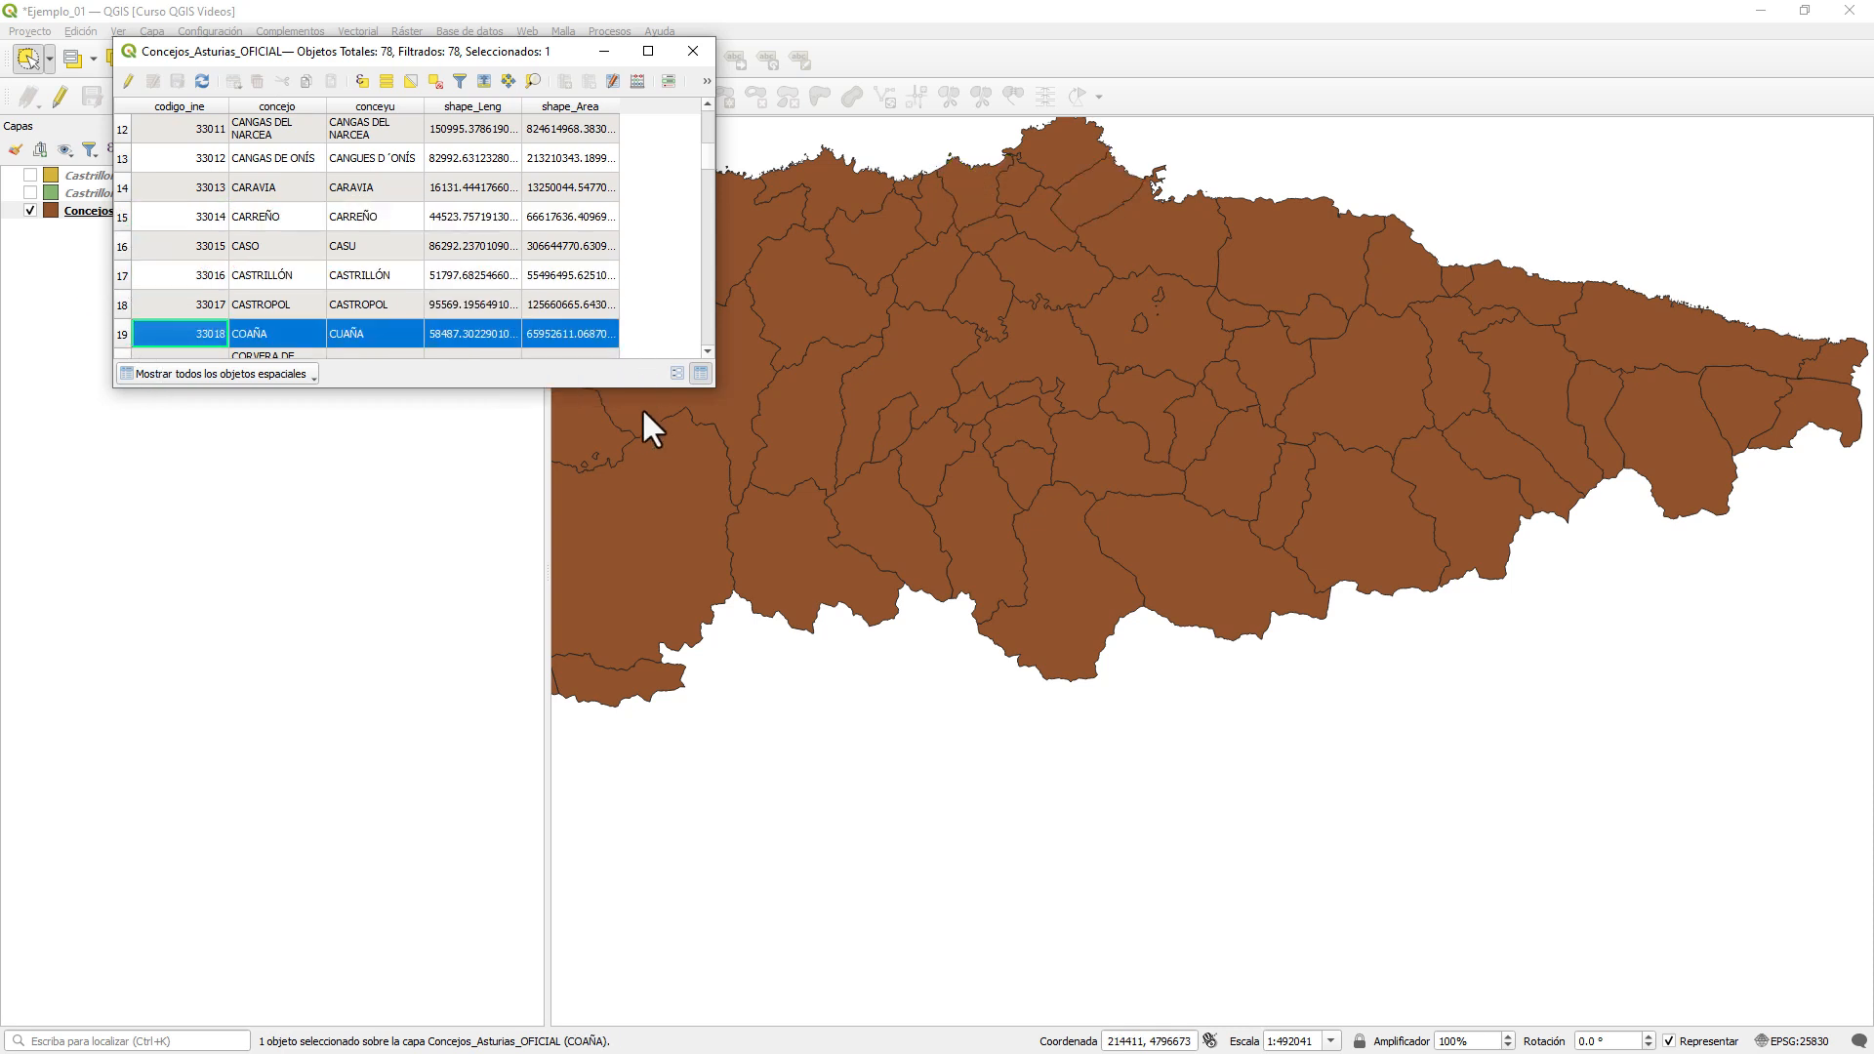
drag(640, 387, 646, 852)
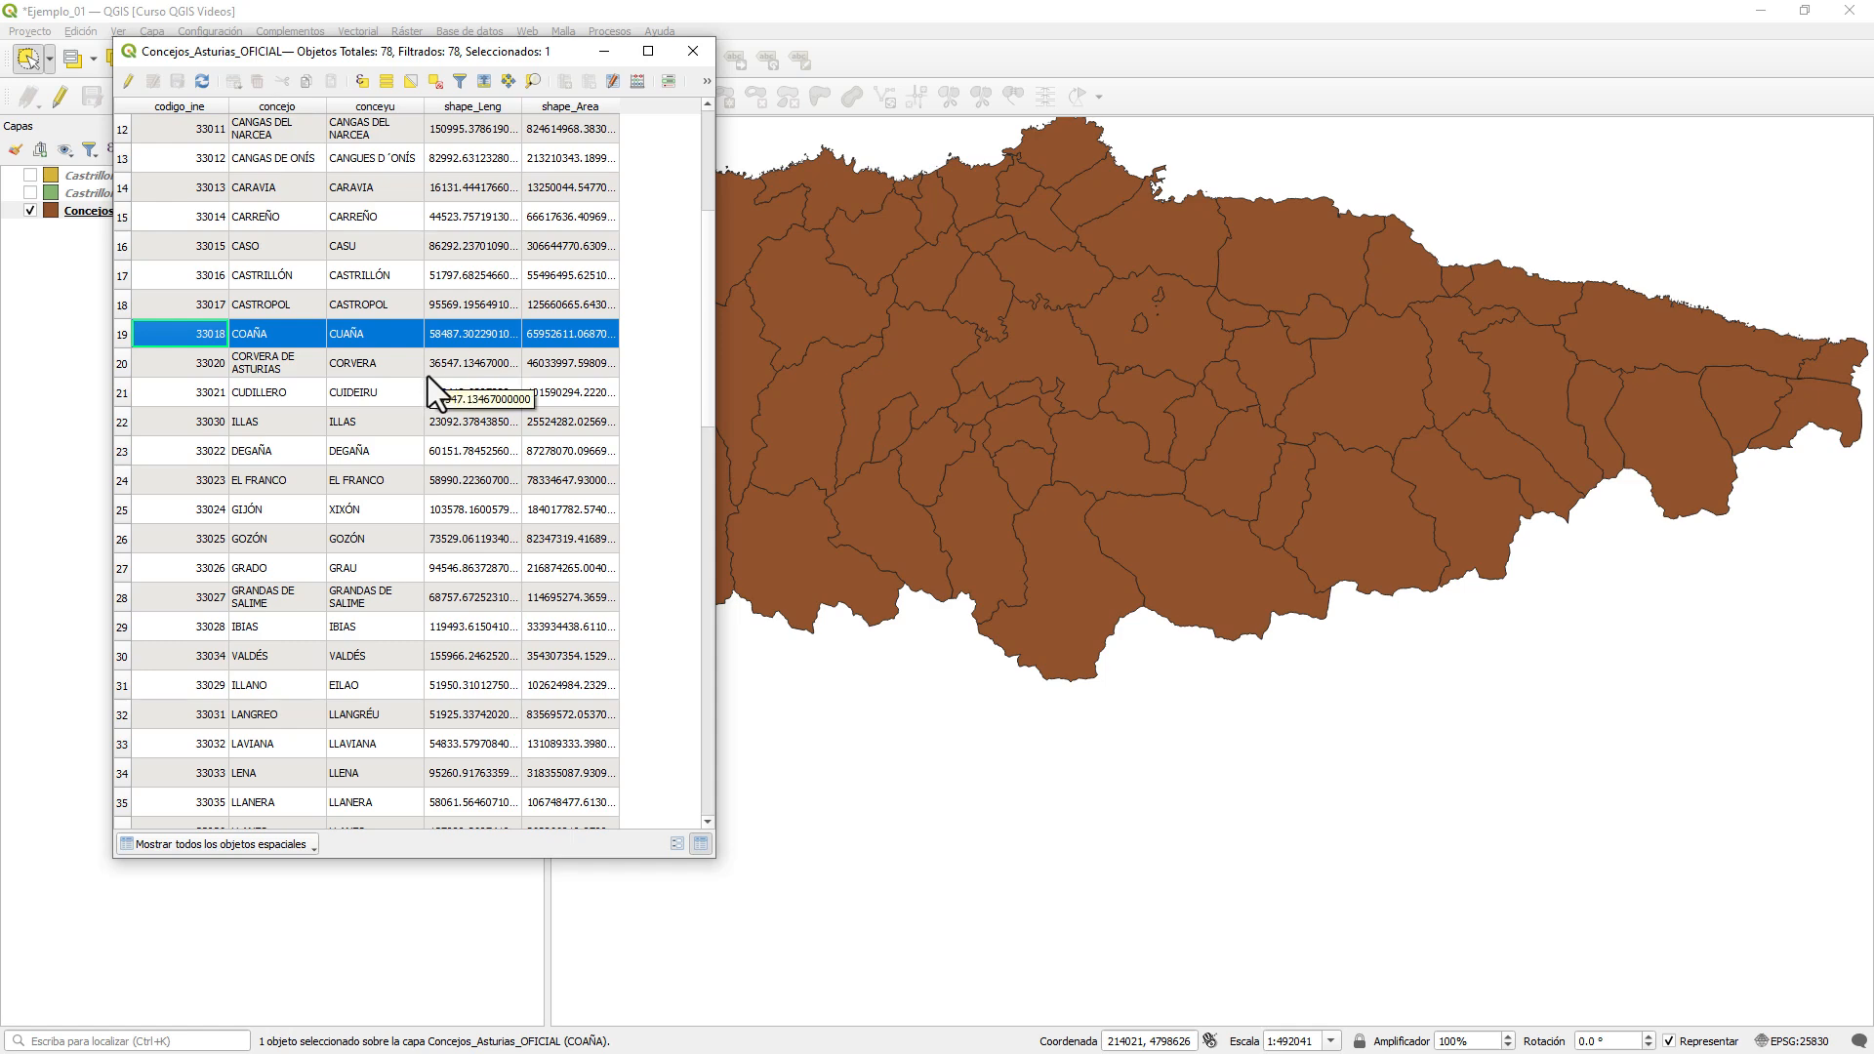
- Close the attribute table, reopen it for Concejos_Asturias_OFICIAL, and reposition its window
click(691, 49)
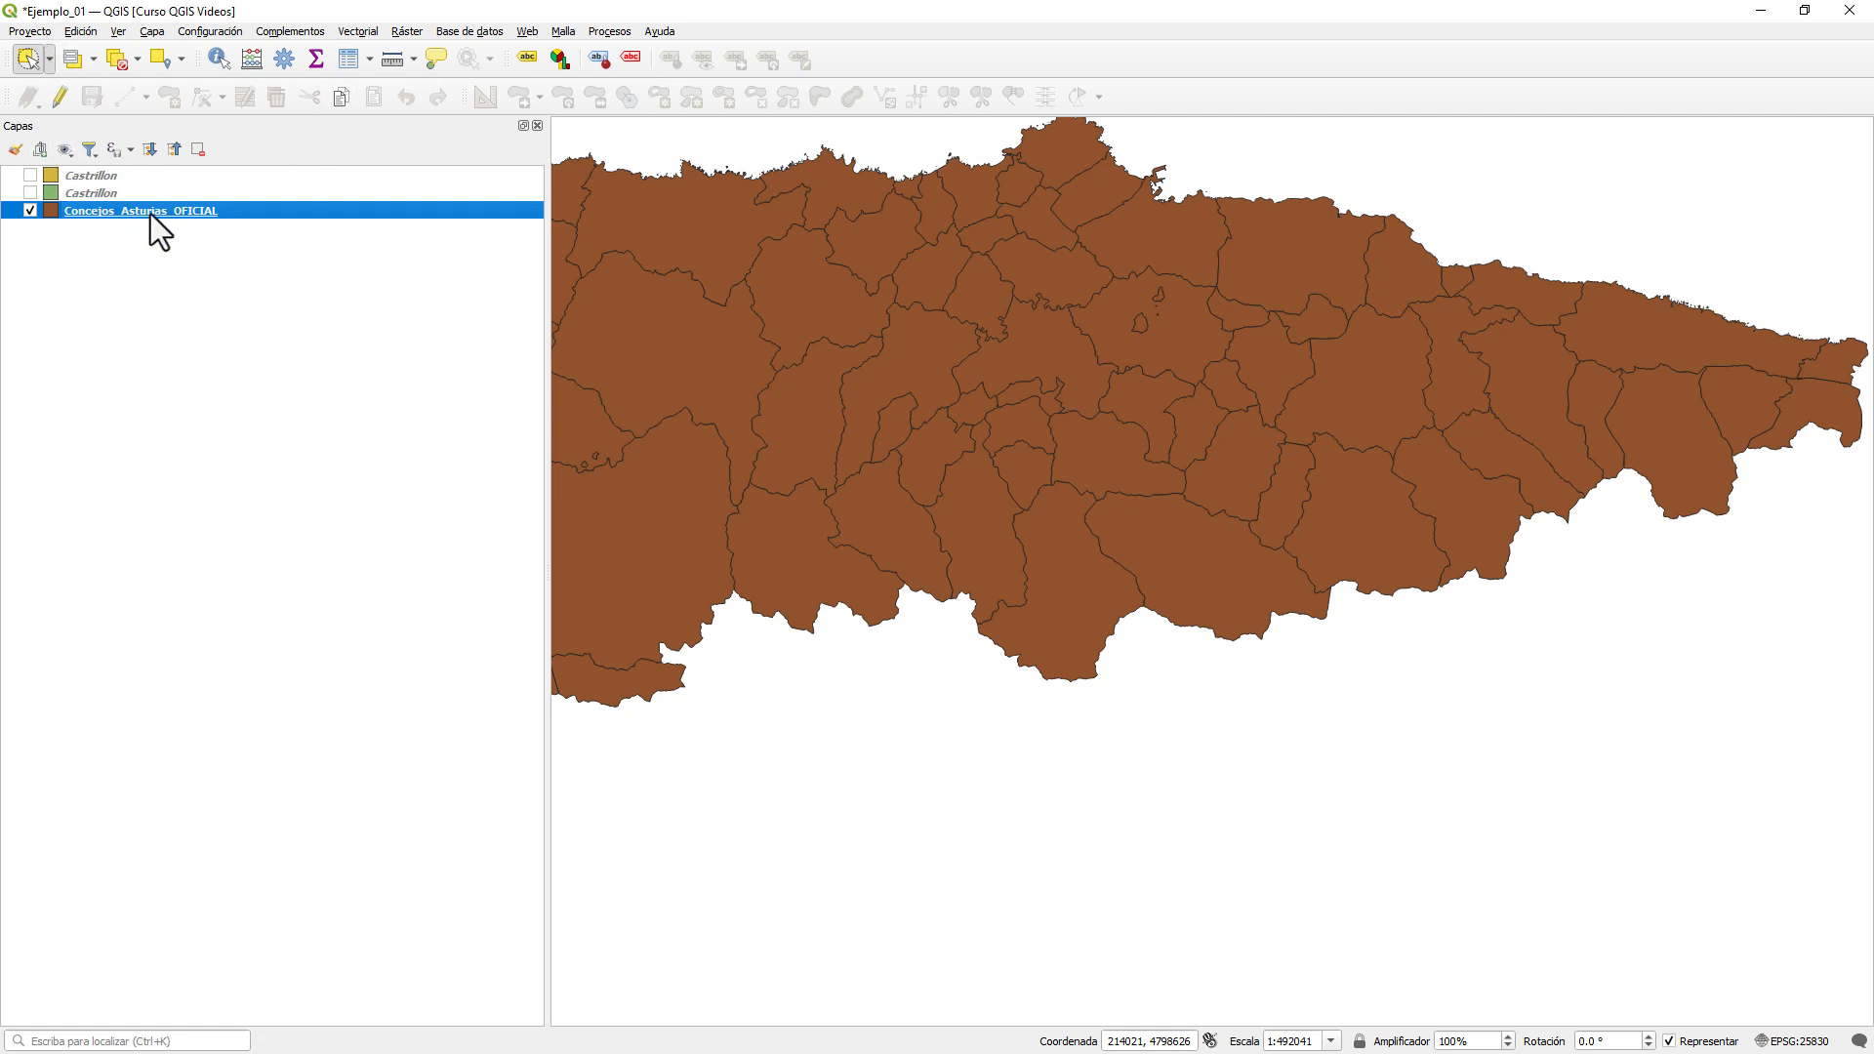
right_click(179, 210)
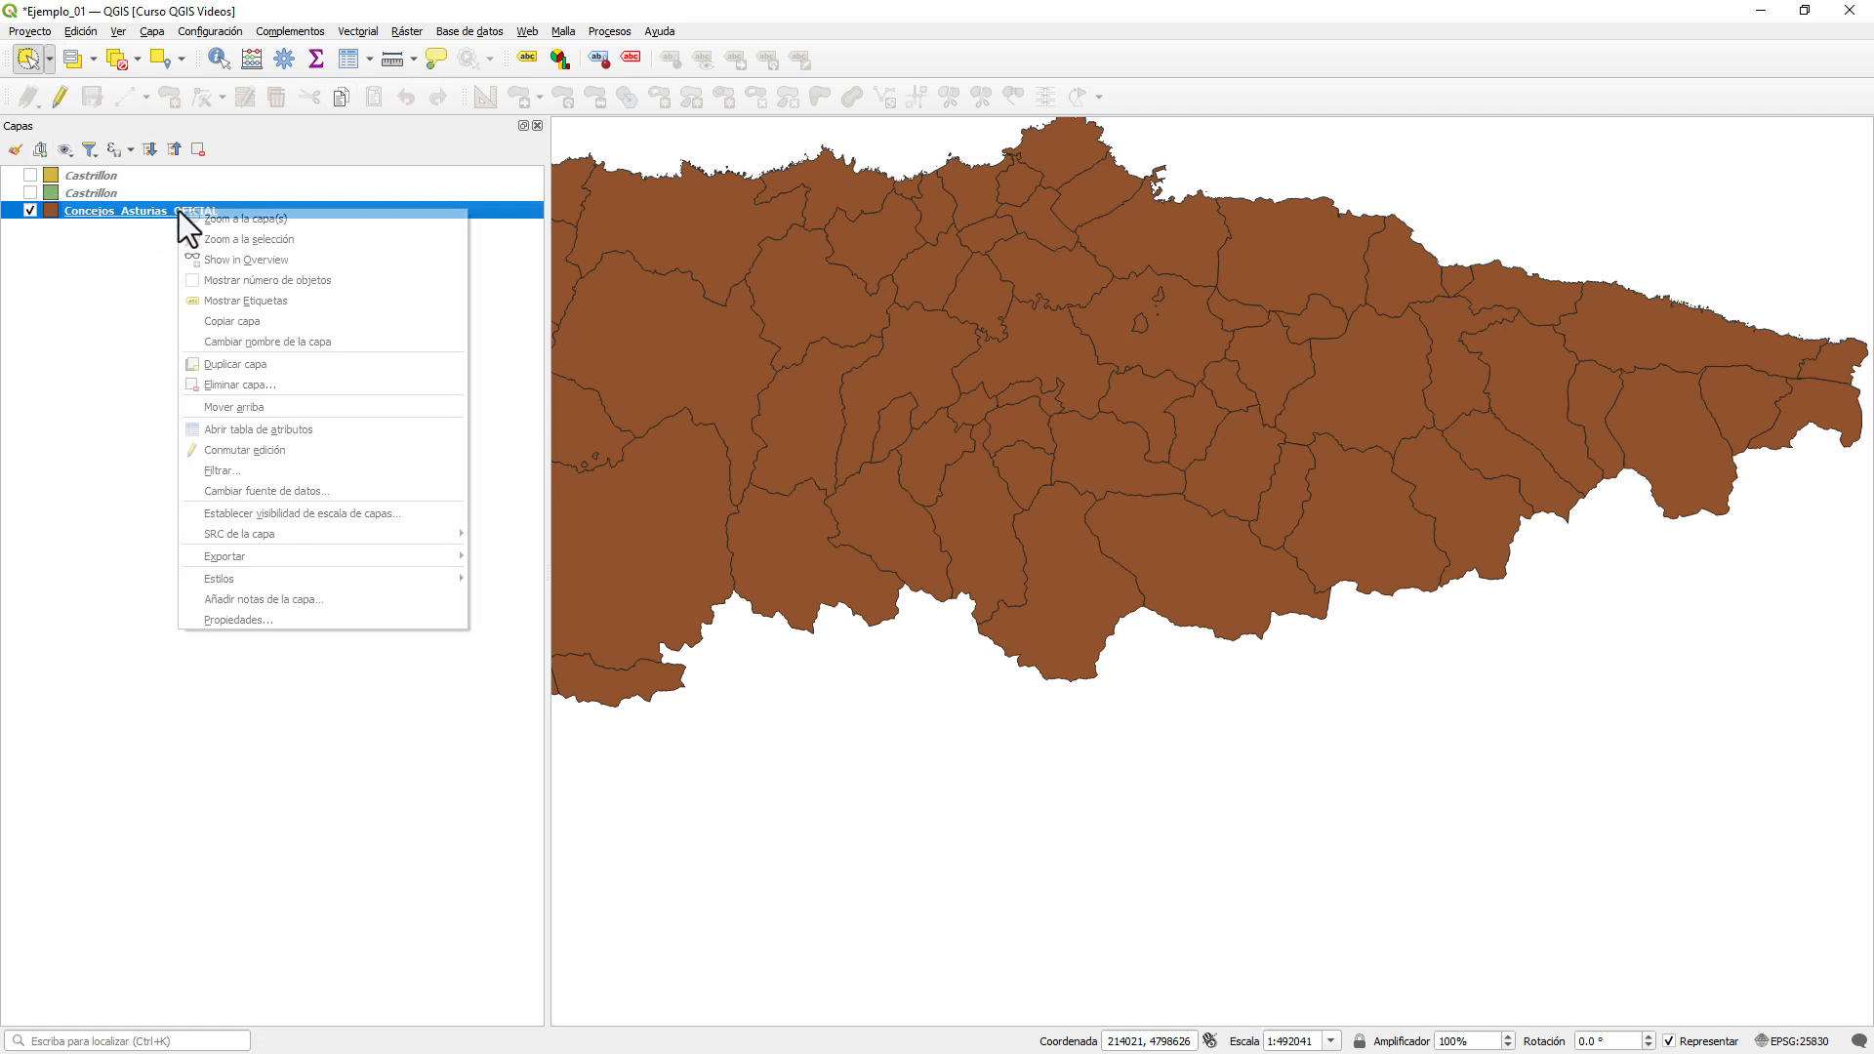
click(342, 436)
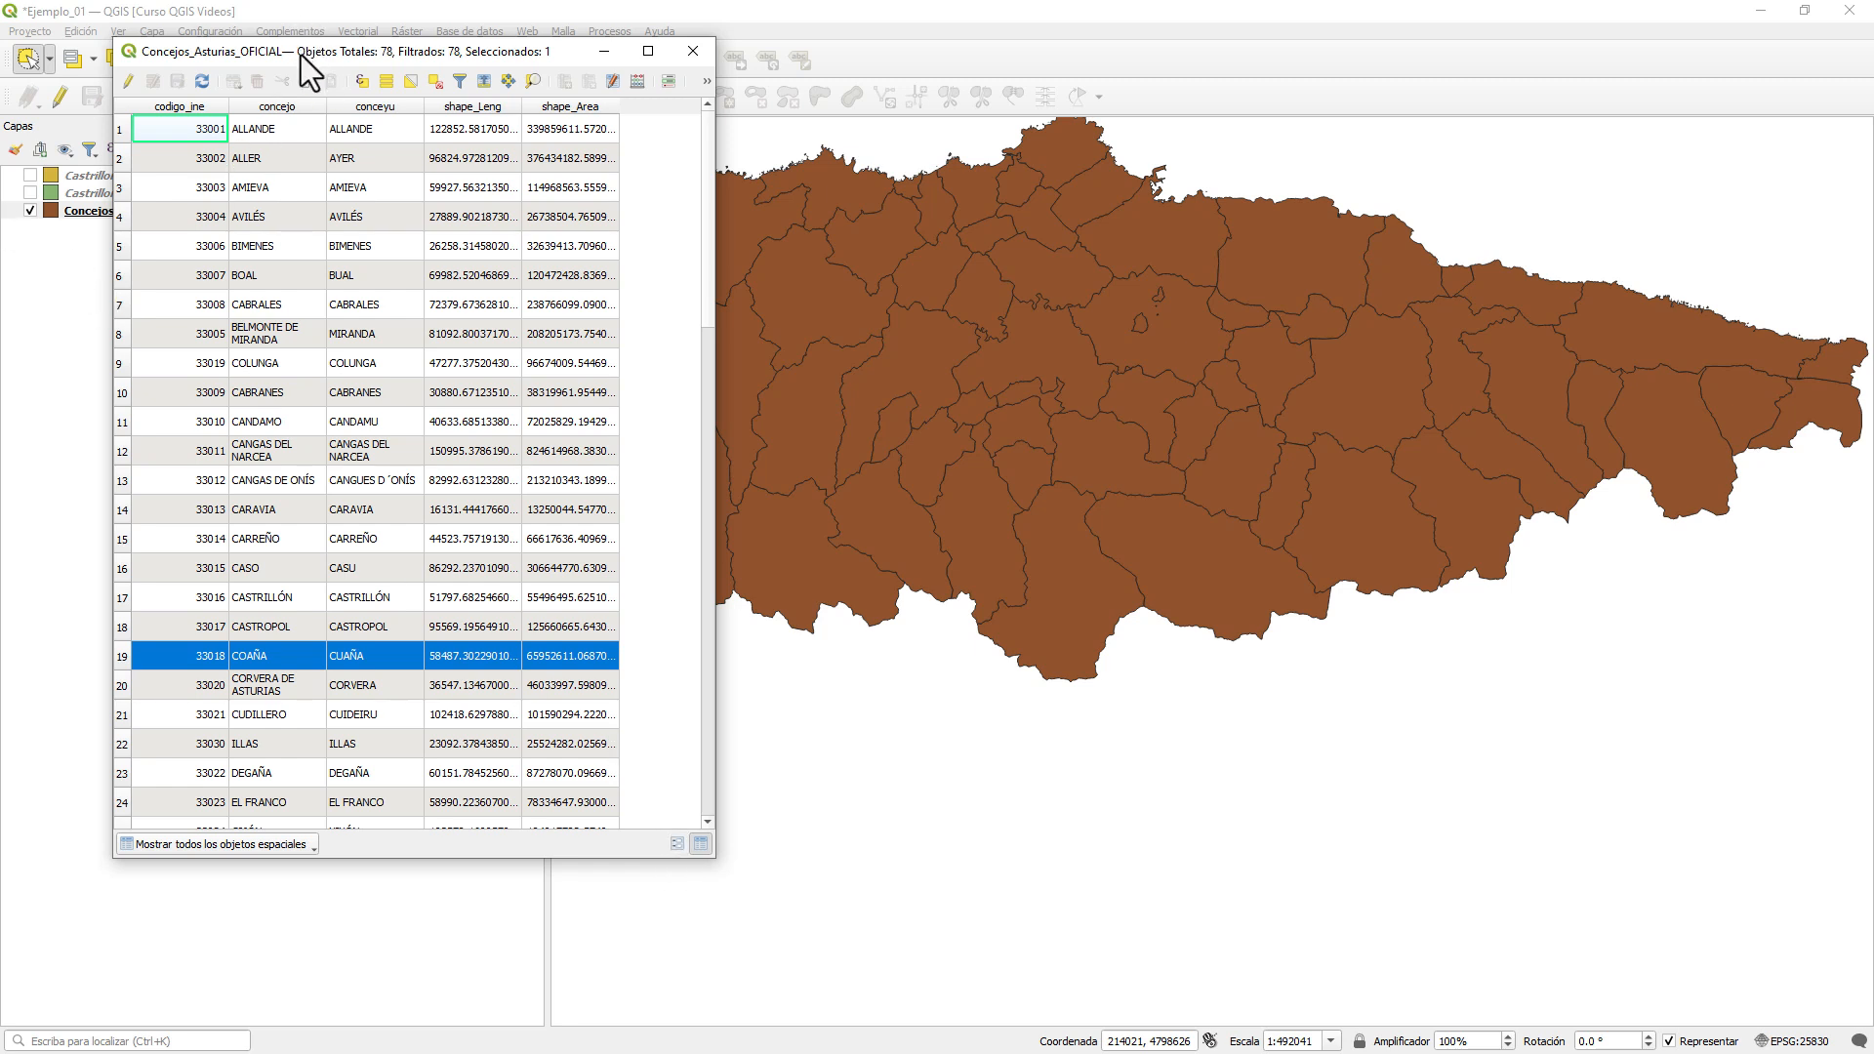
drag(301, 55, 385, 112)
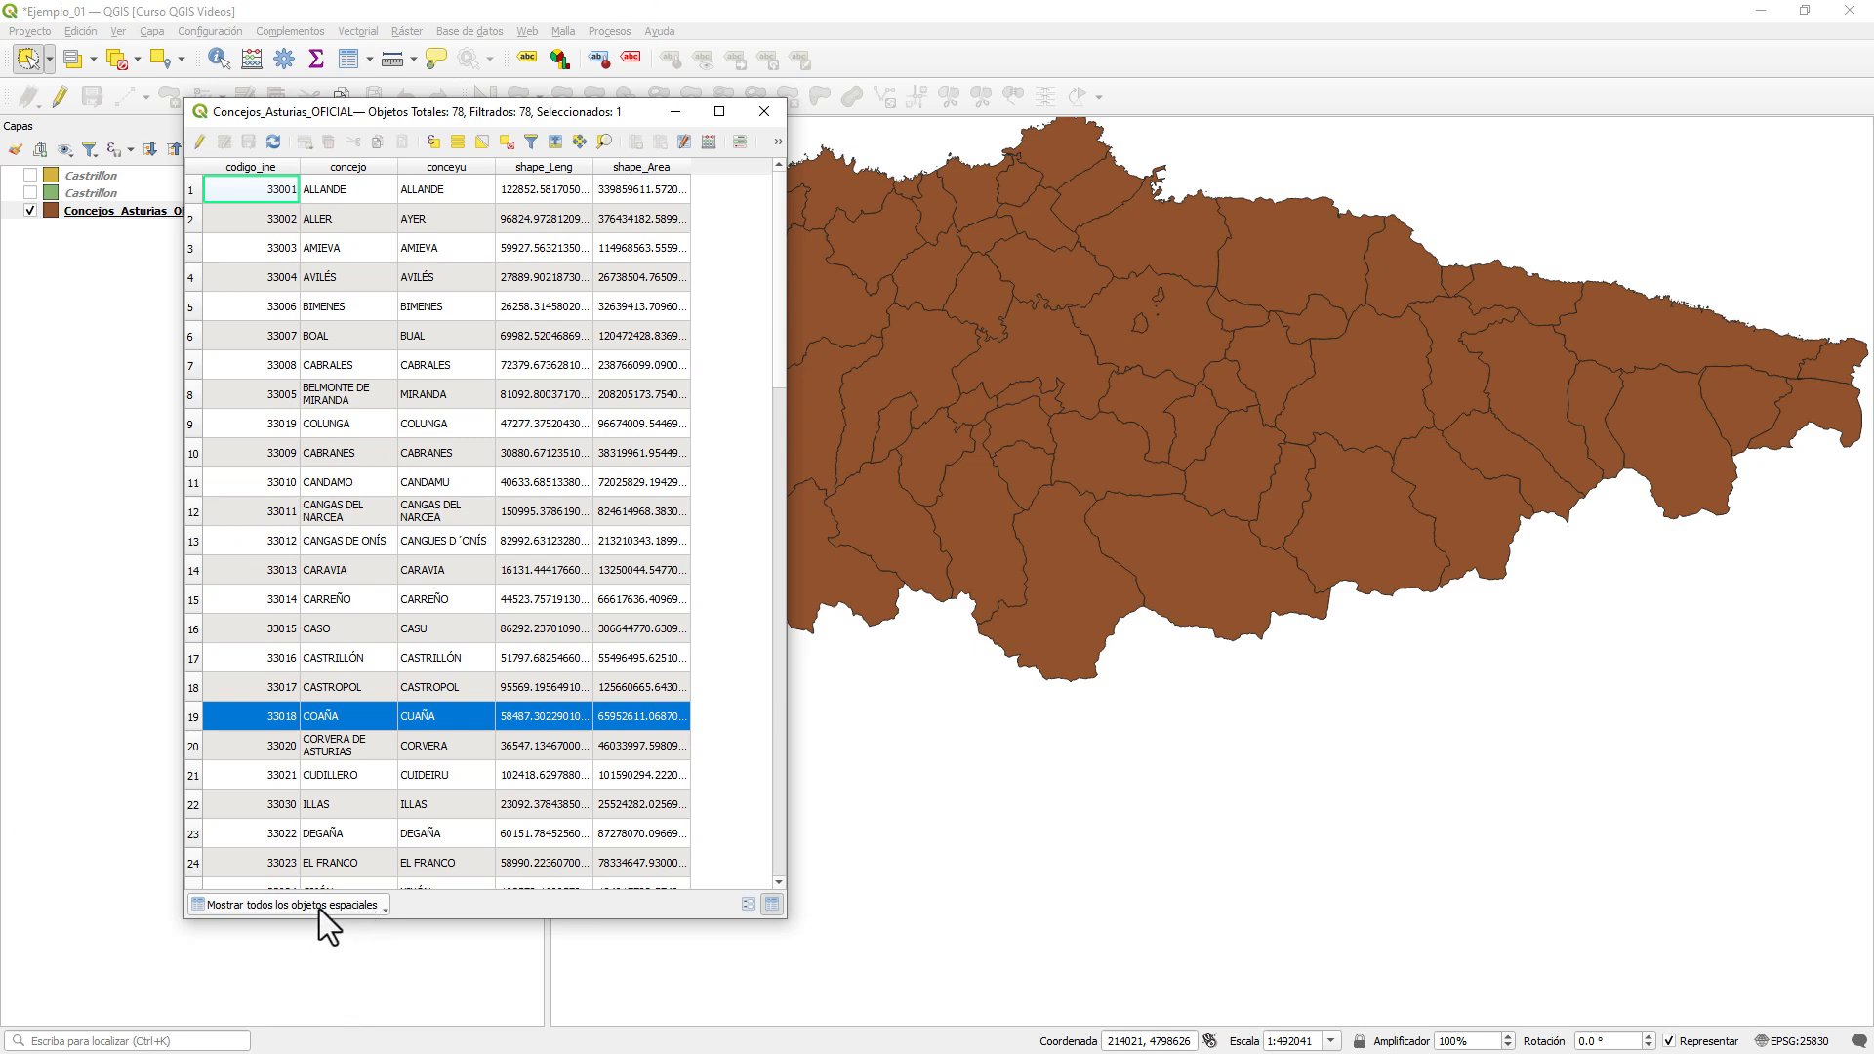
- Filter the attribute table to show only the selected features, and adjust the window's position
click(385, 905)
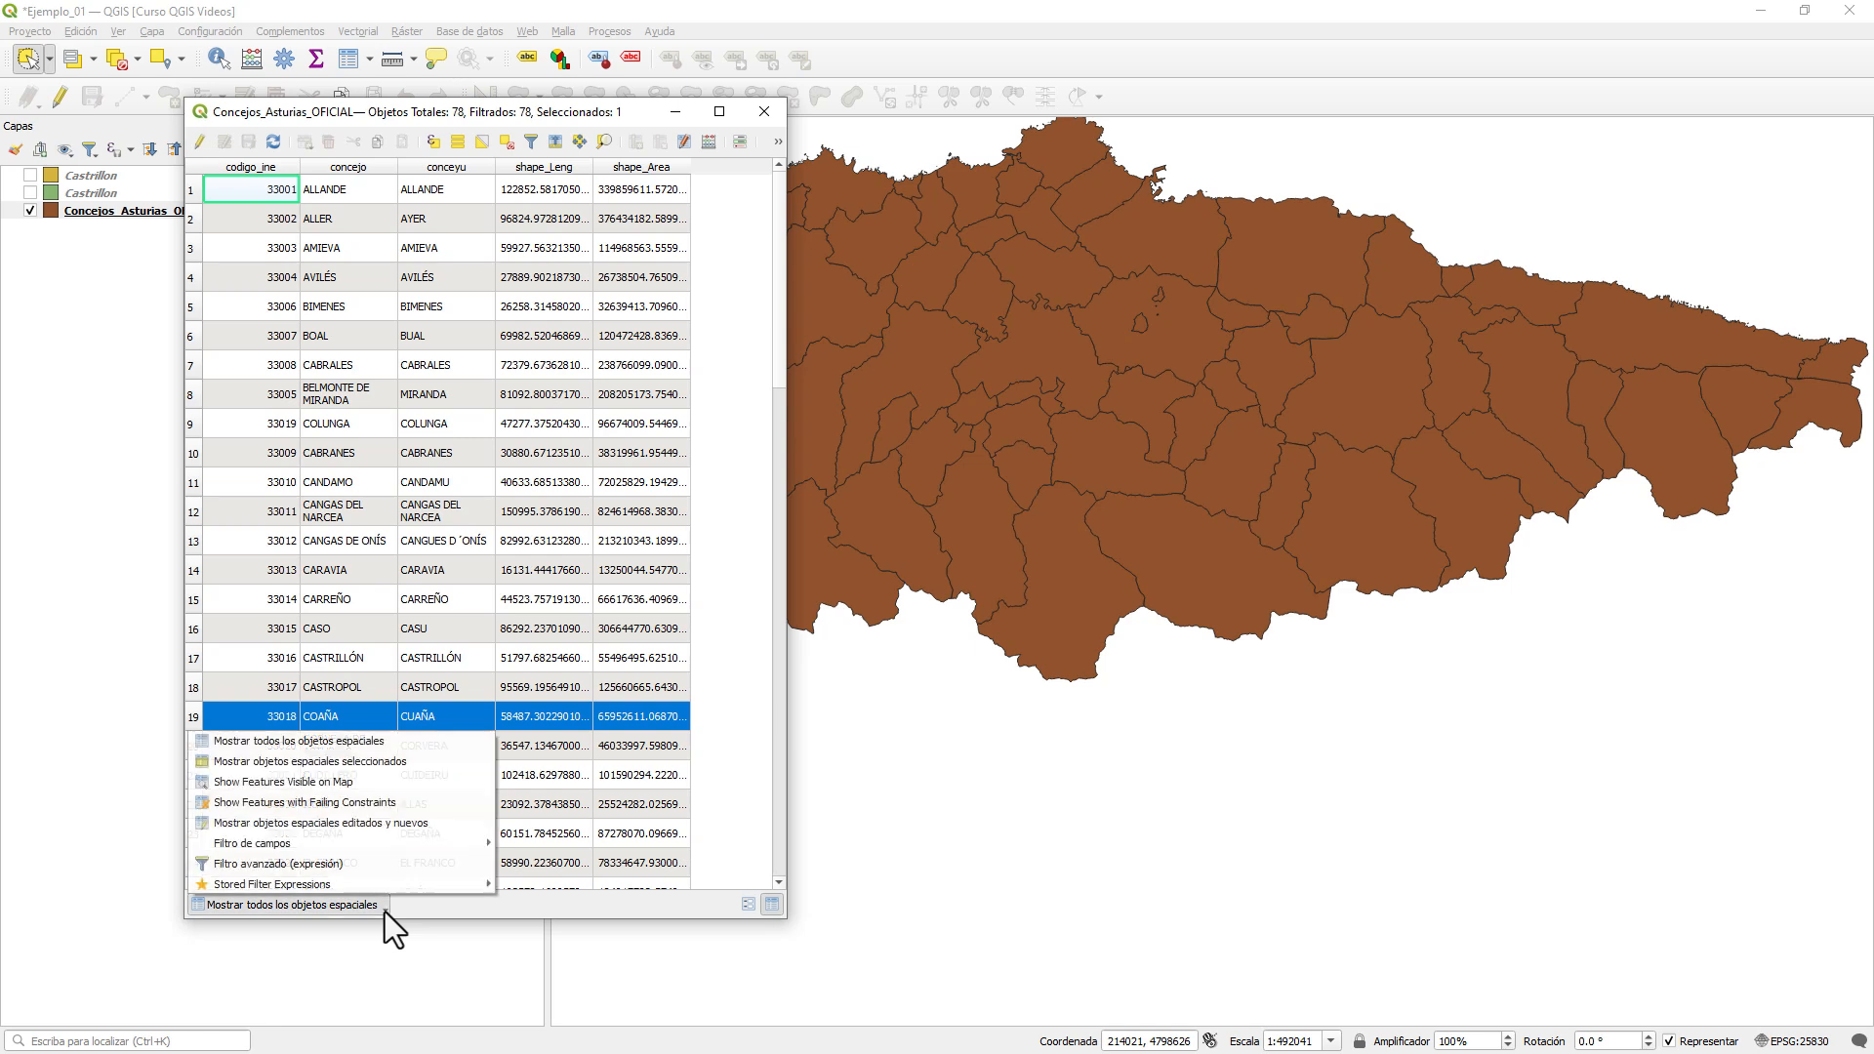
click(397, 763)
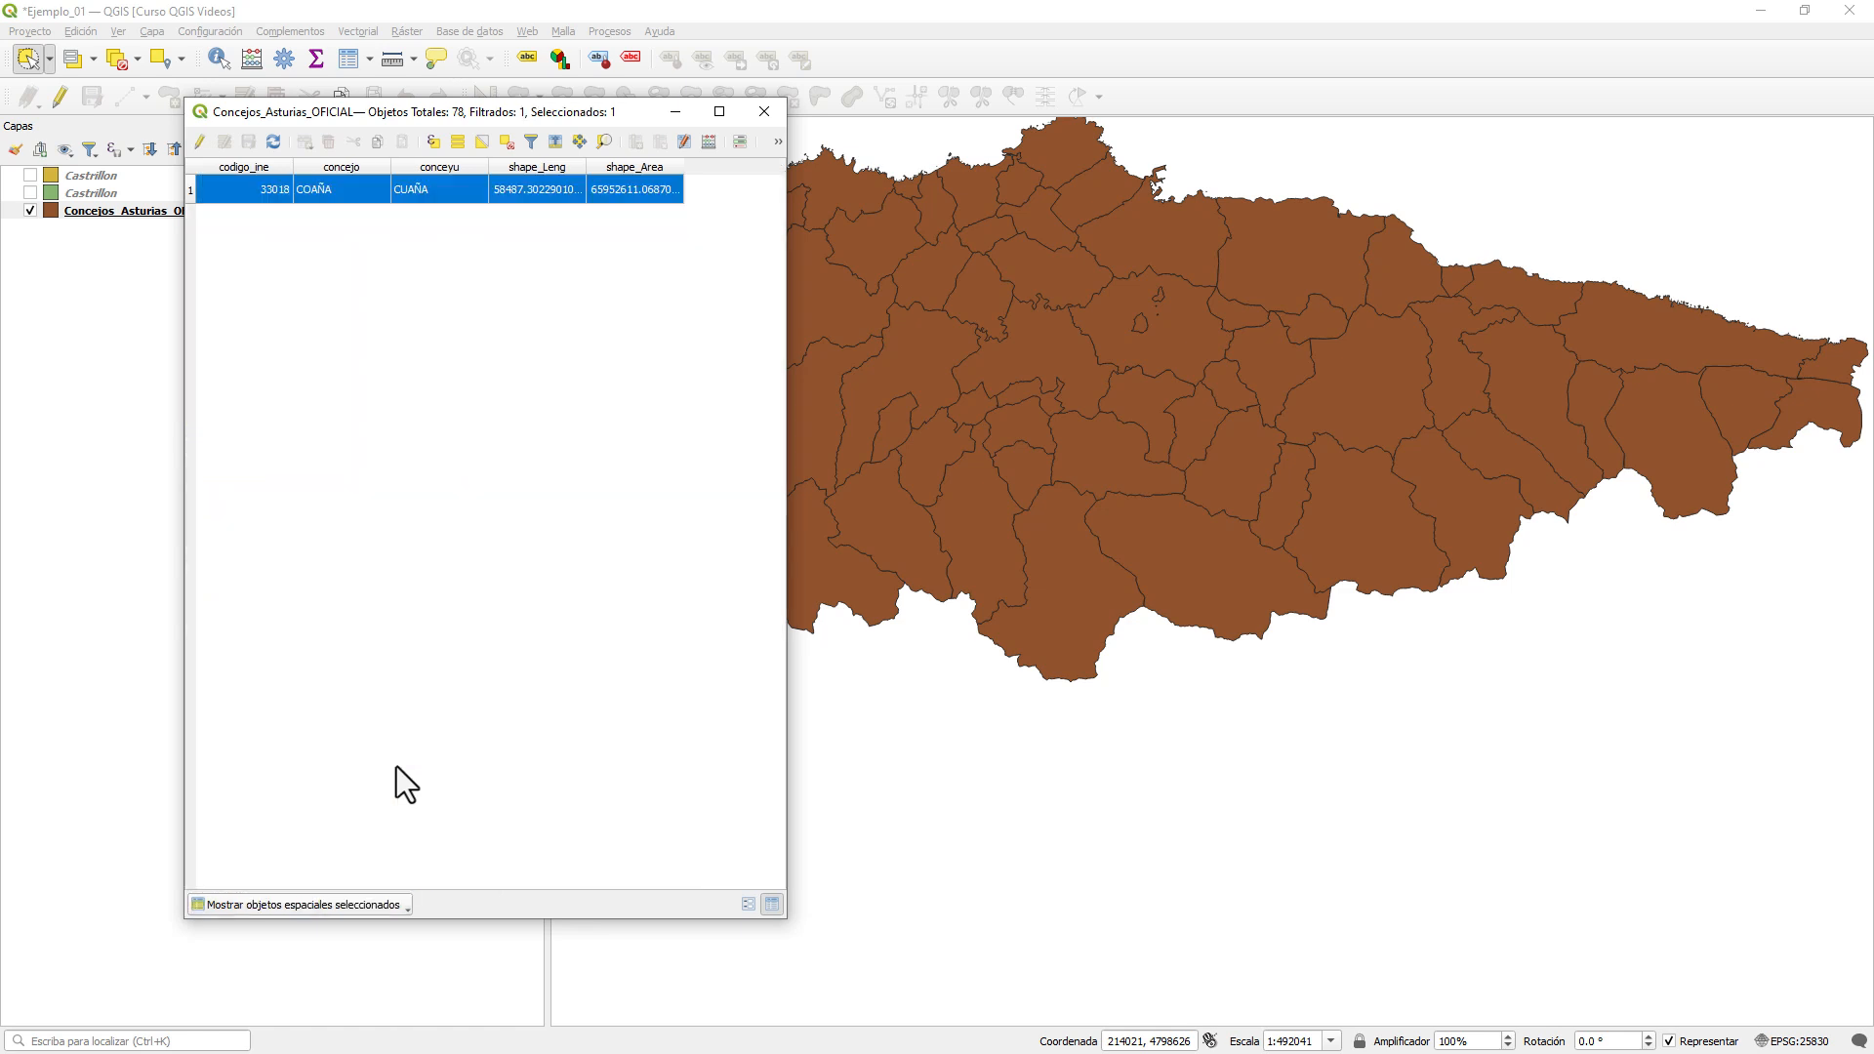
drag(587, 116, 584, 137)
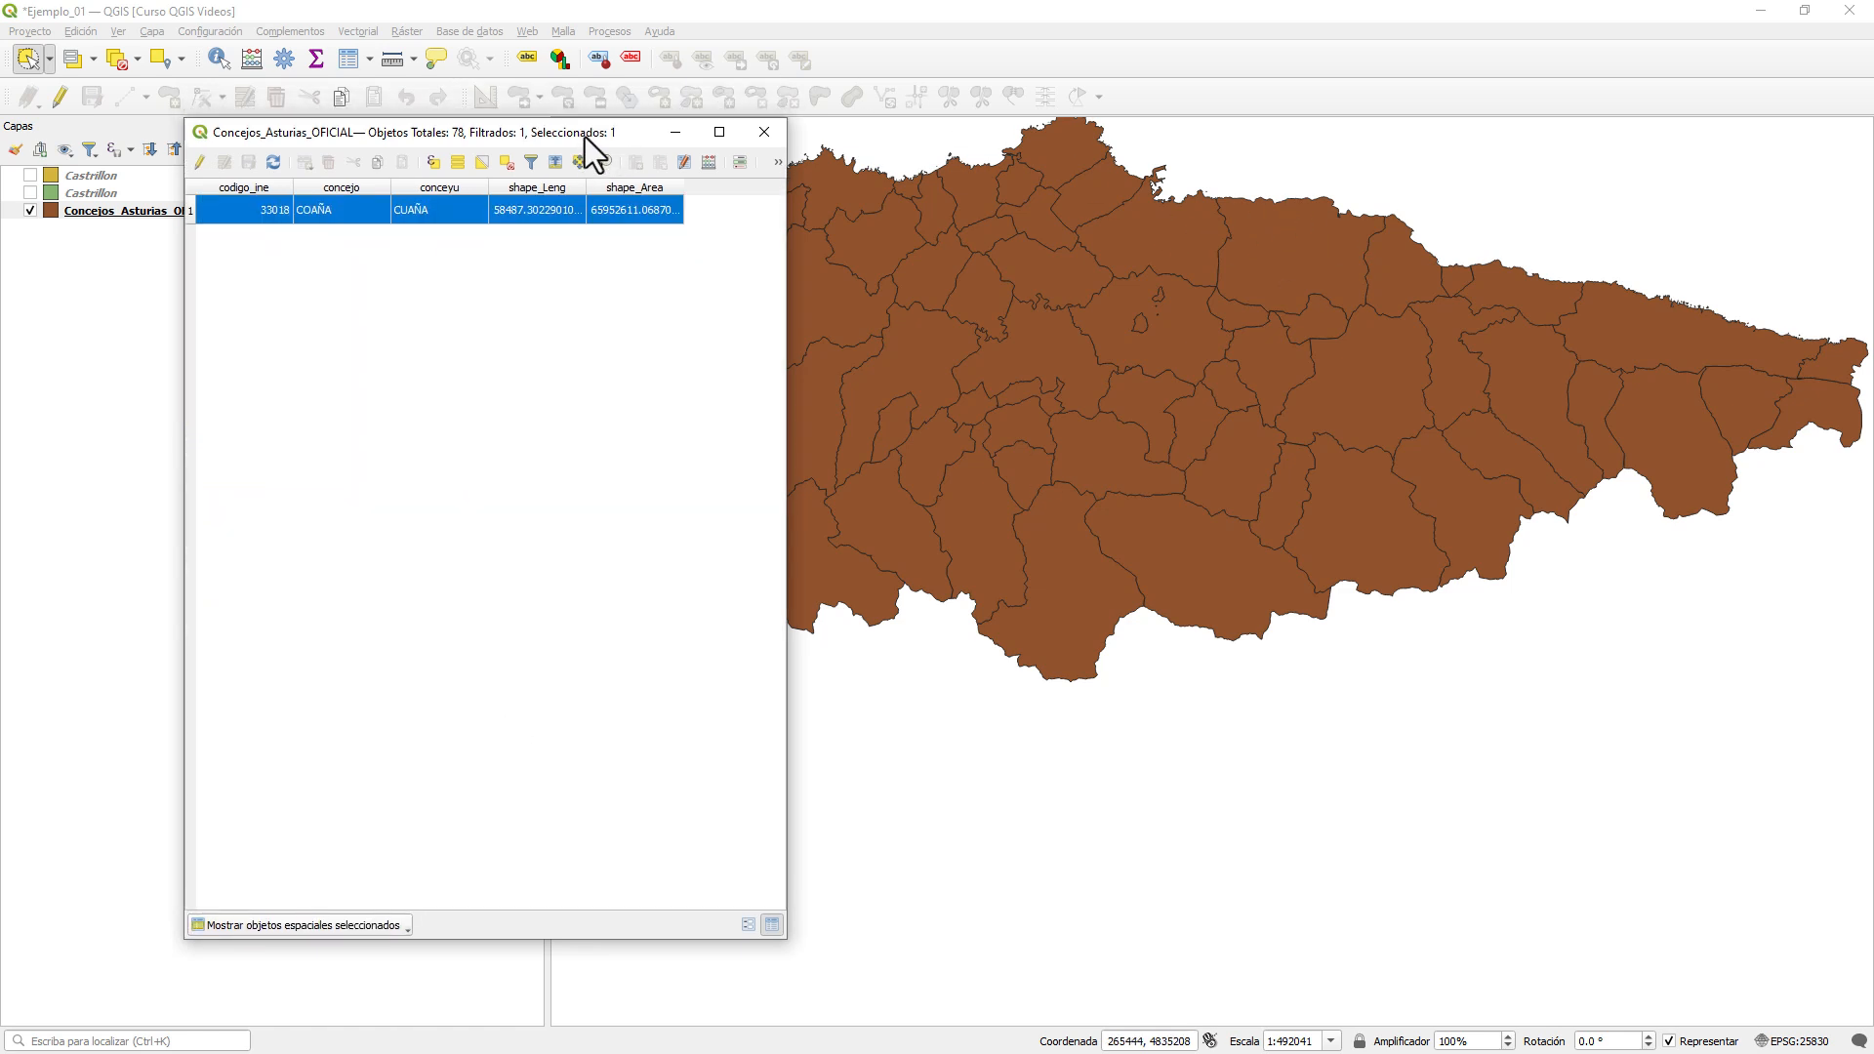
- Select the central municipalities from Oviedo to Laviana with a rectangle on the map, and check them in the attribute table
click(50, 58)
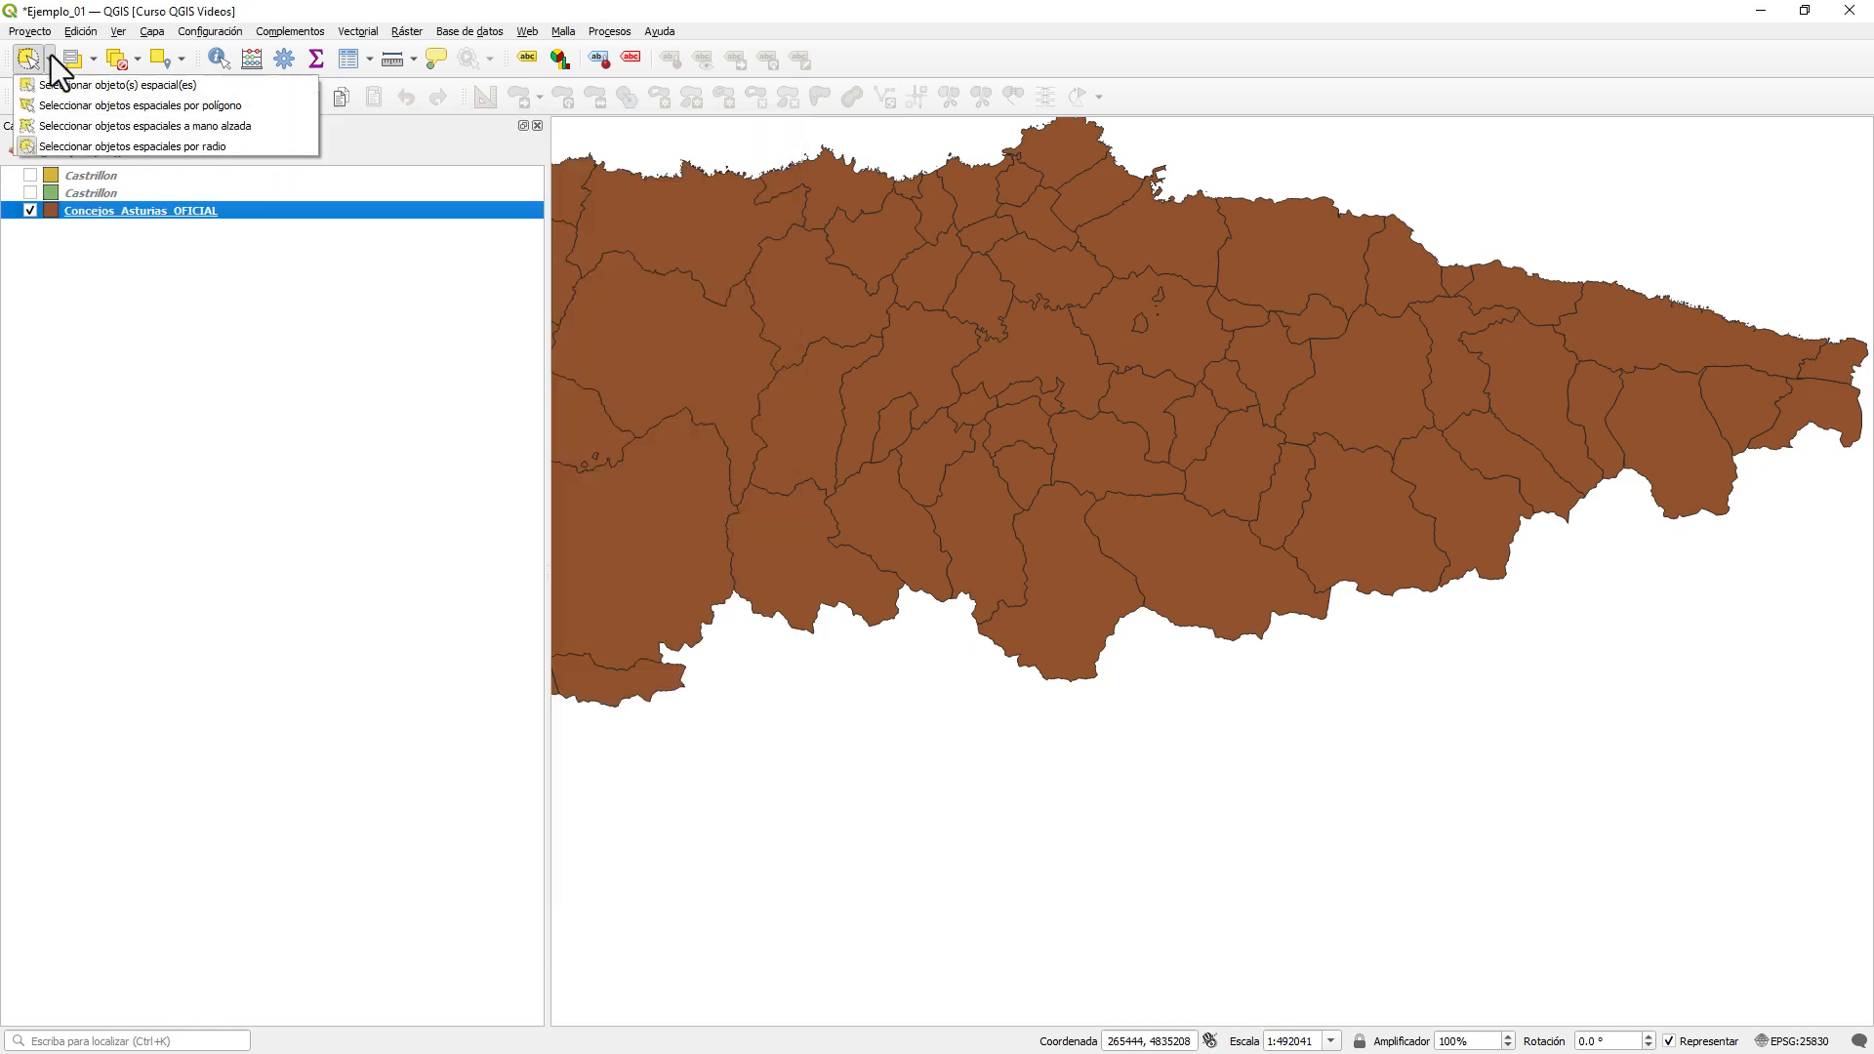
click(79, 90)
key(alt+Tab)
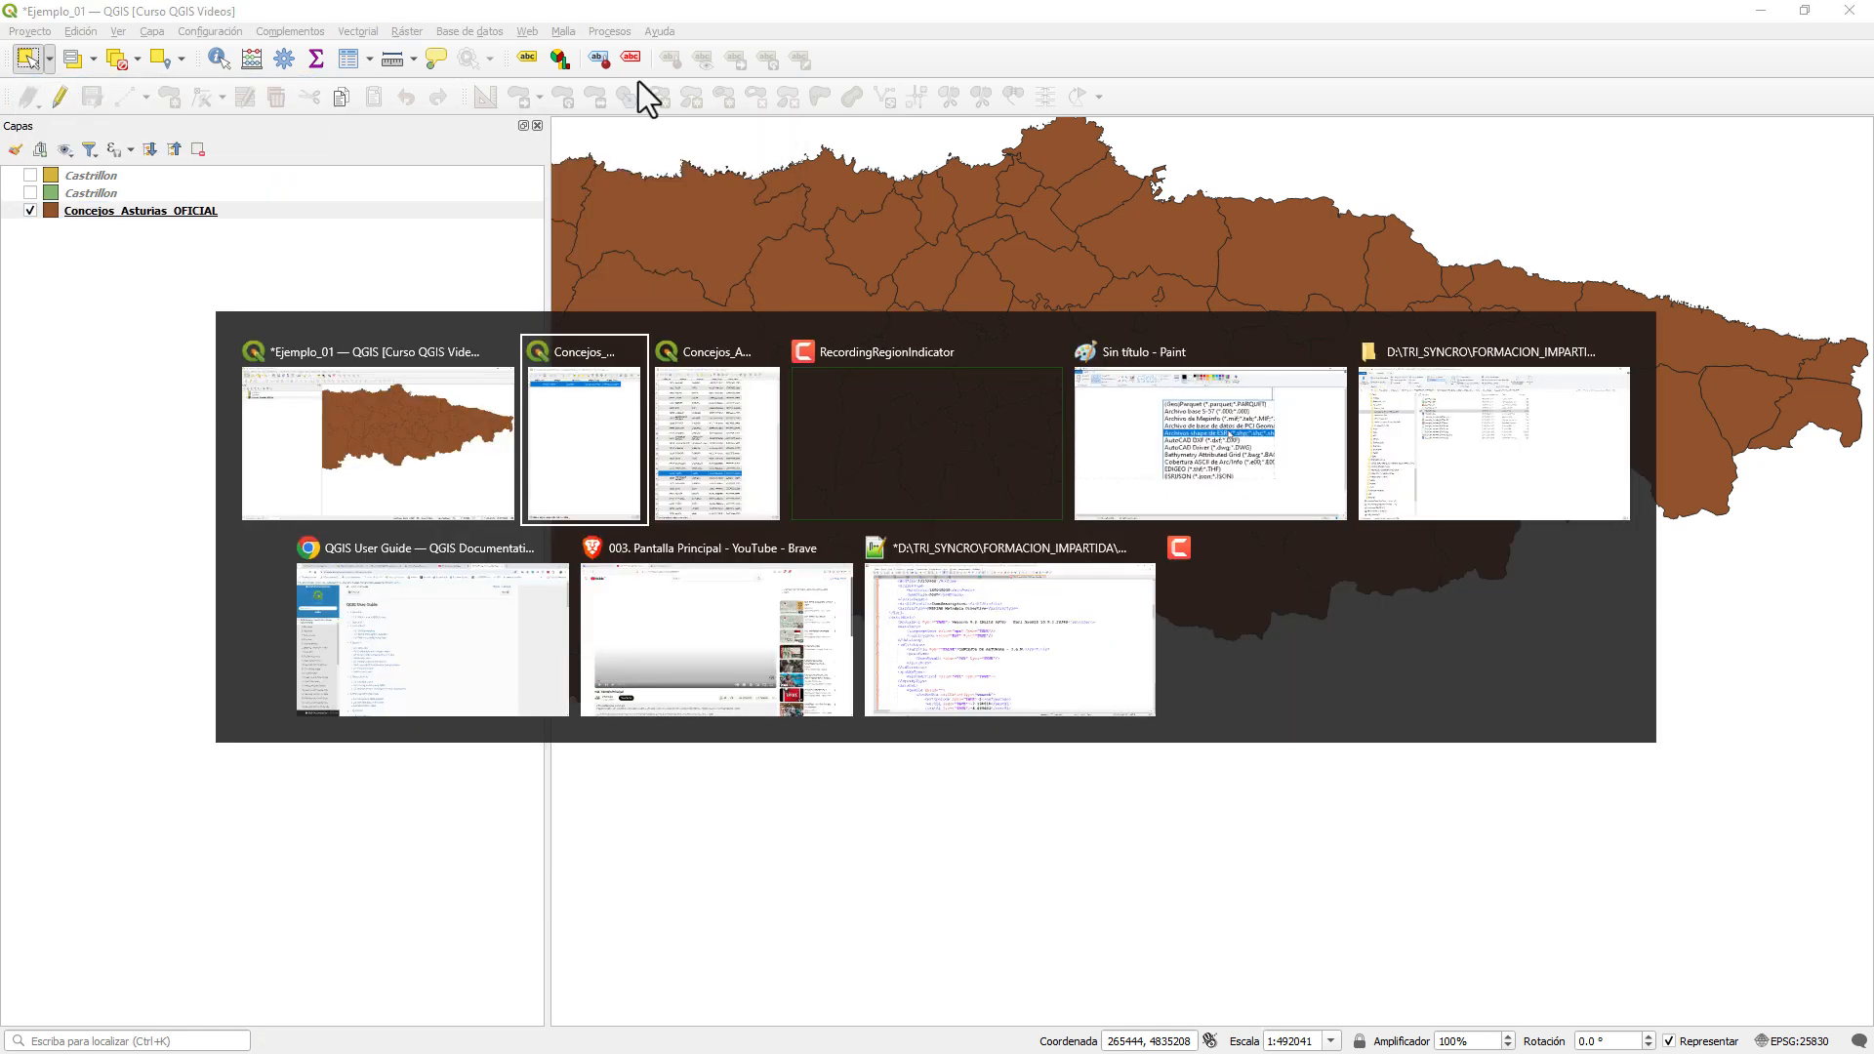
drag(1059, 329, 1283, 478)
key(alt+Tab)
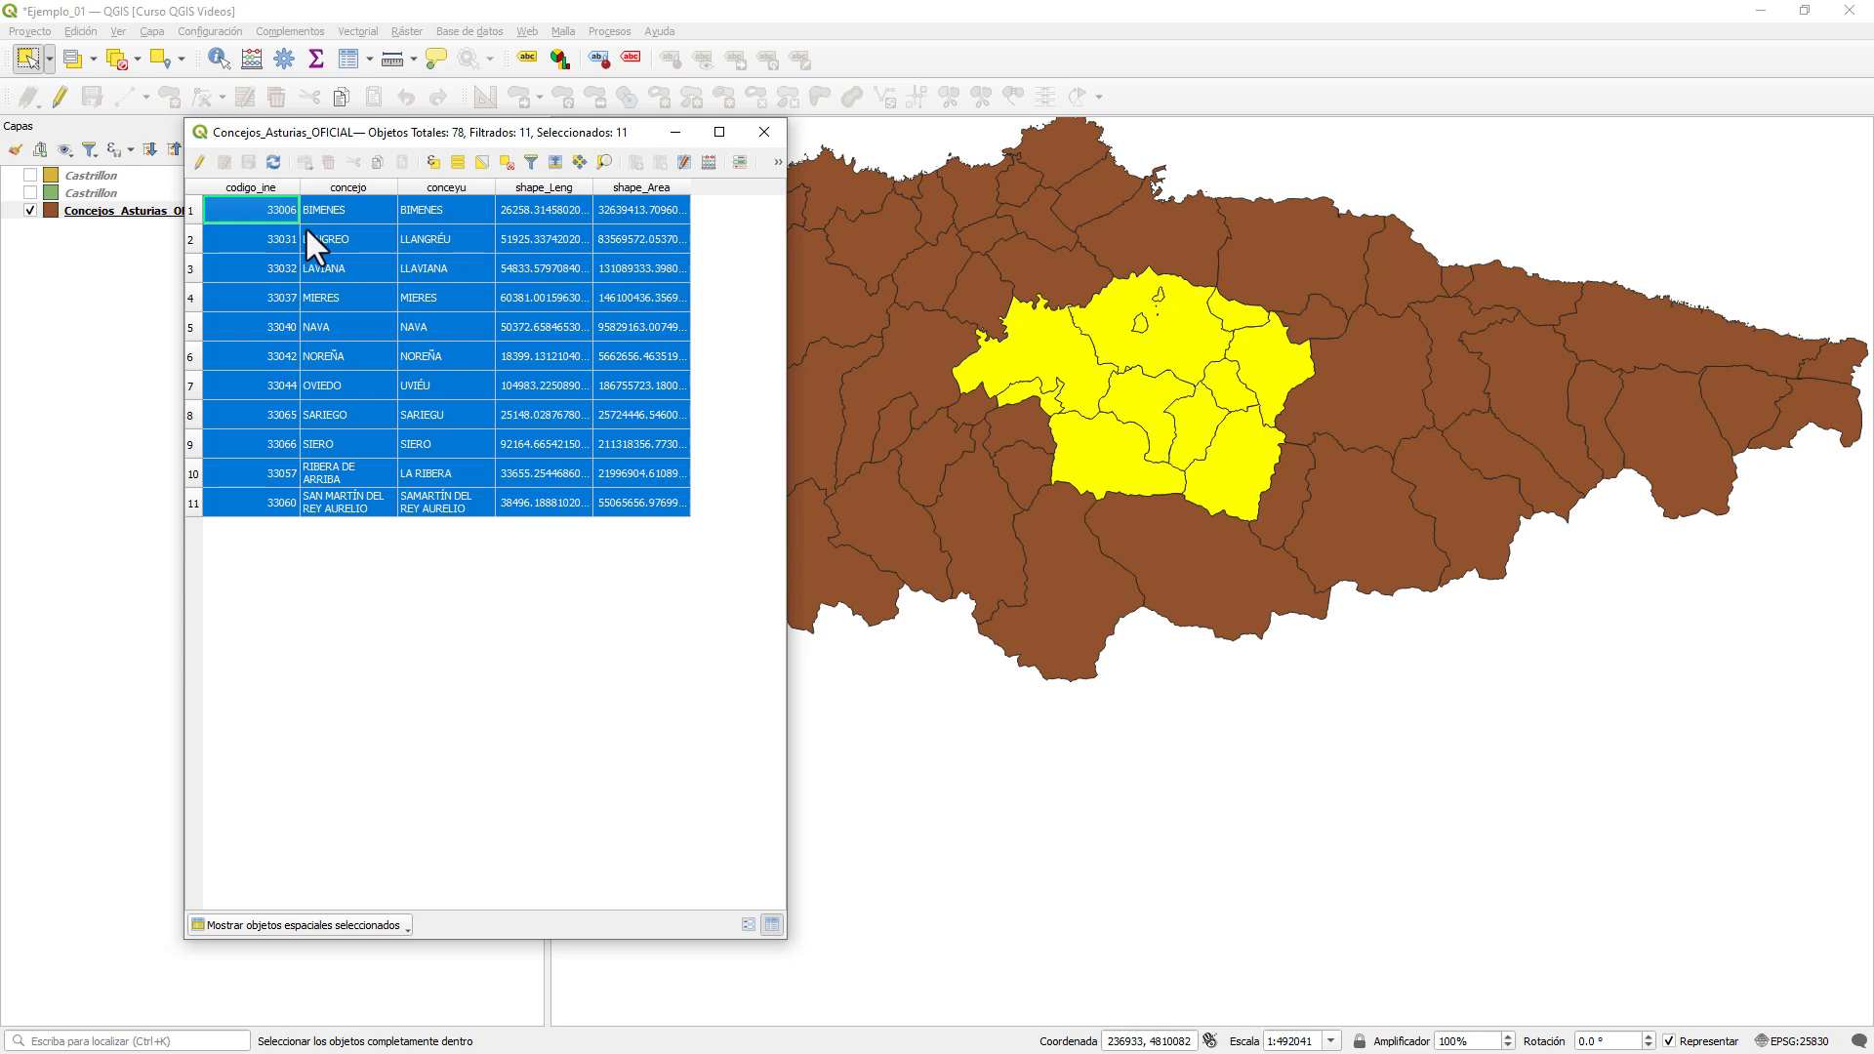
- Select Castrillón alone on the map, and replace it with a rectangle selection from Castrillón to Llanera, checking each in the table
click(976, 196)
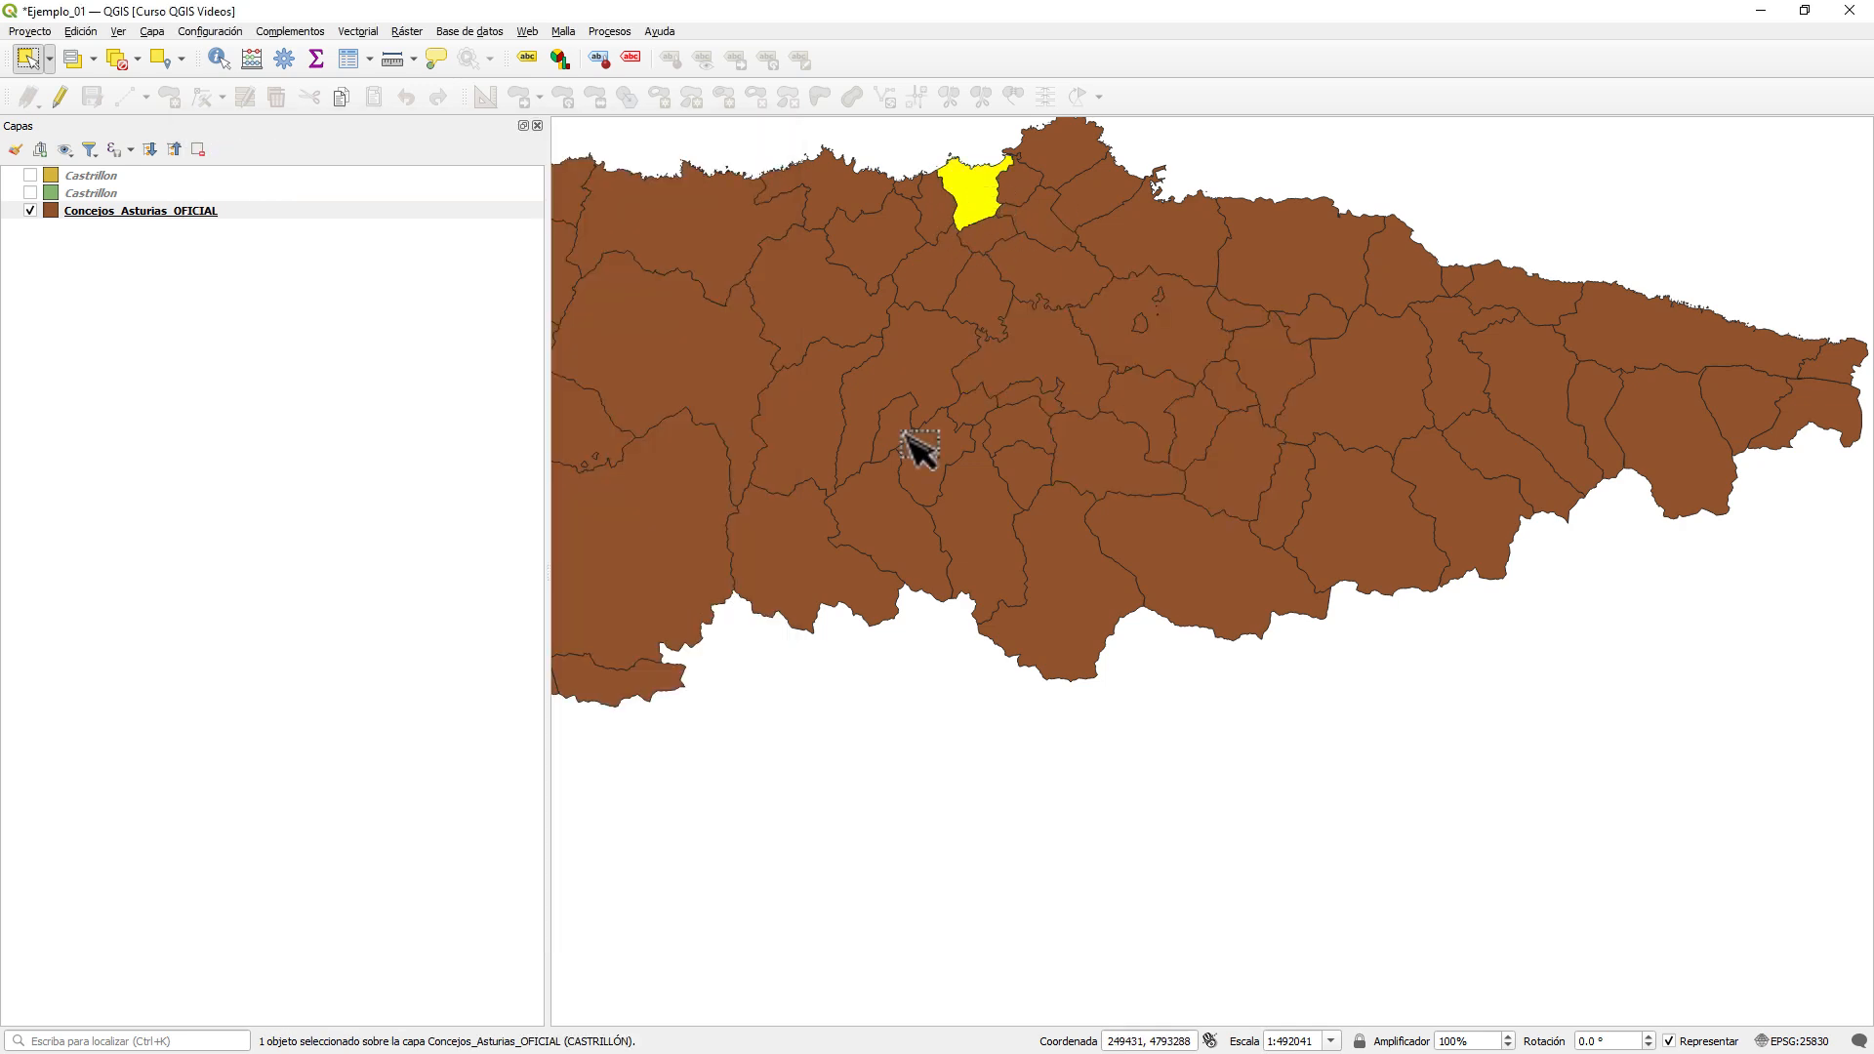
key(alt+Tab)
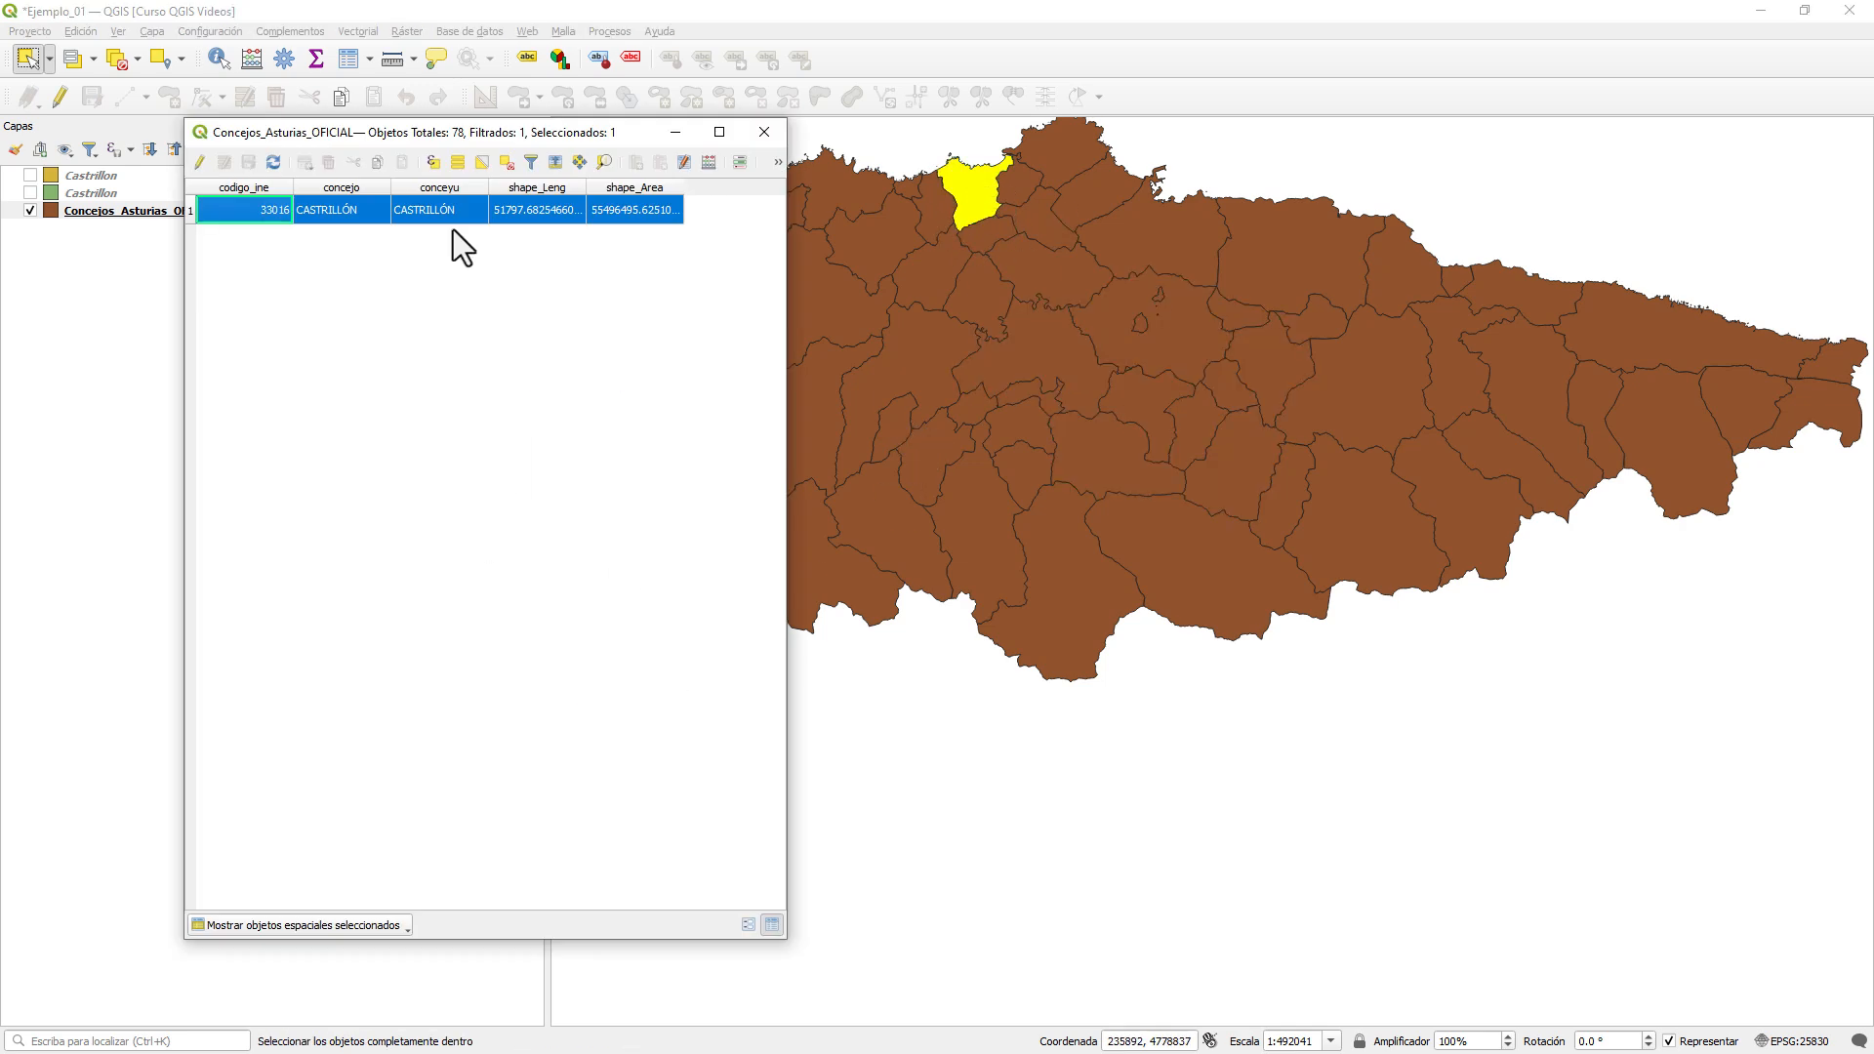
drag(973, 196, 1046, 284)
key(alt+Tab)
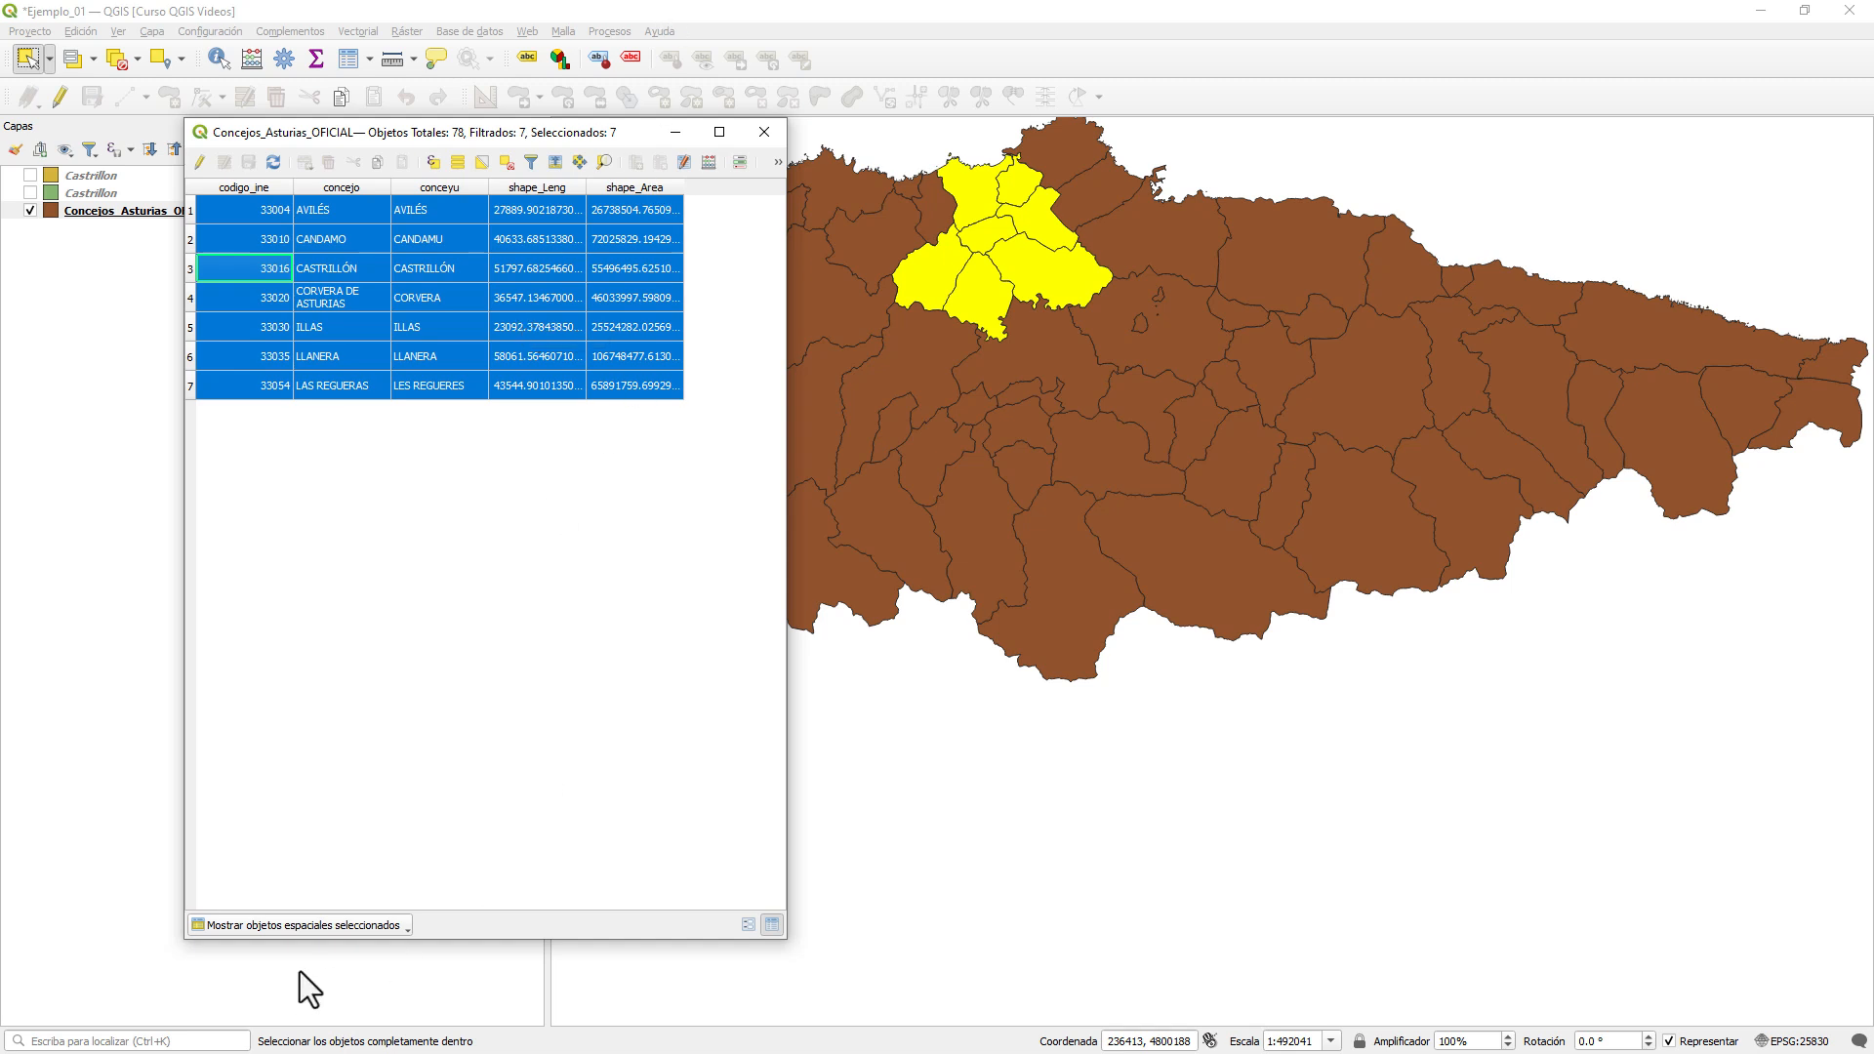
- Filter the attribute table to show only the features visible on the map, and move the table to uncover more of it
click(353, 927)
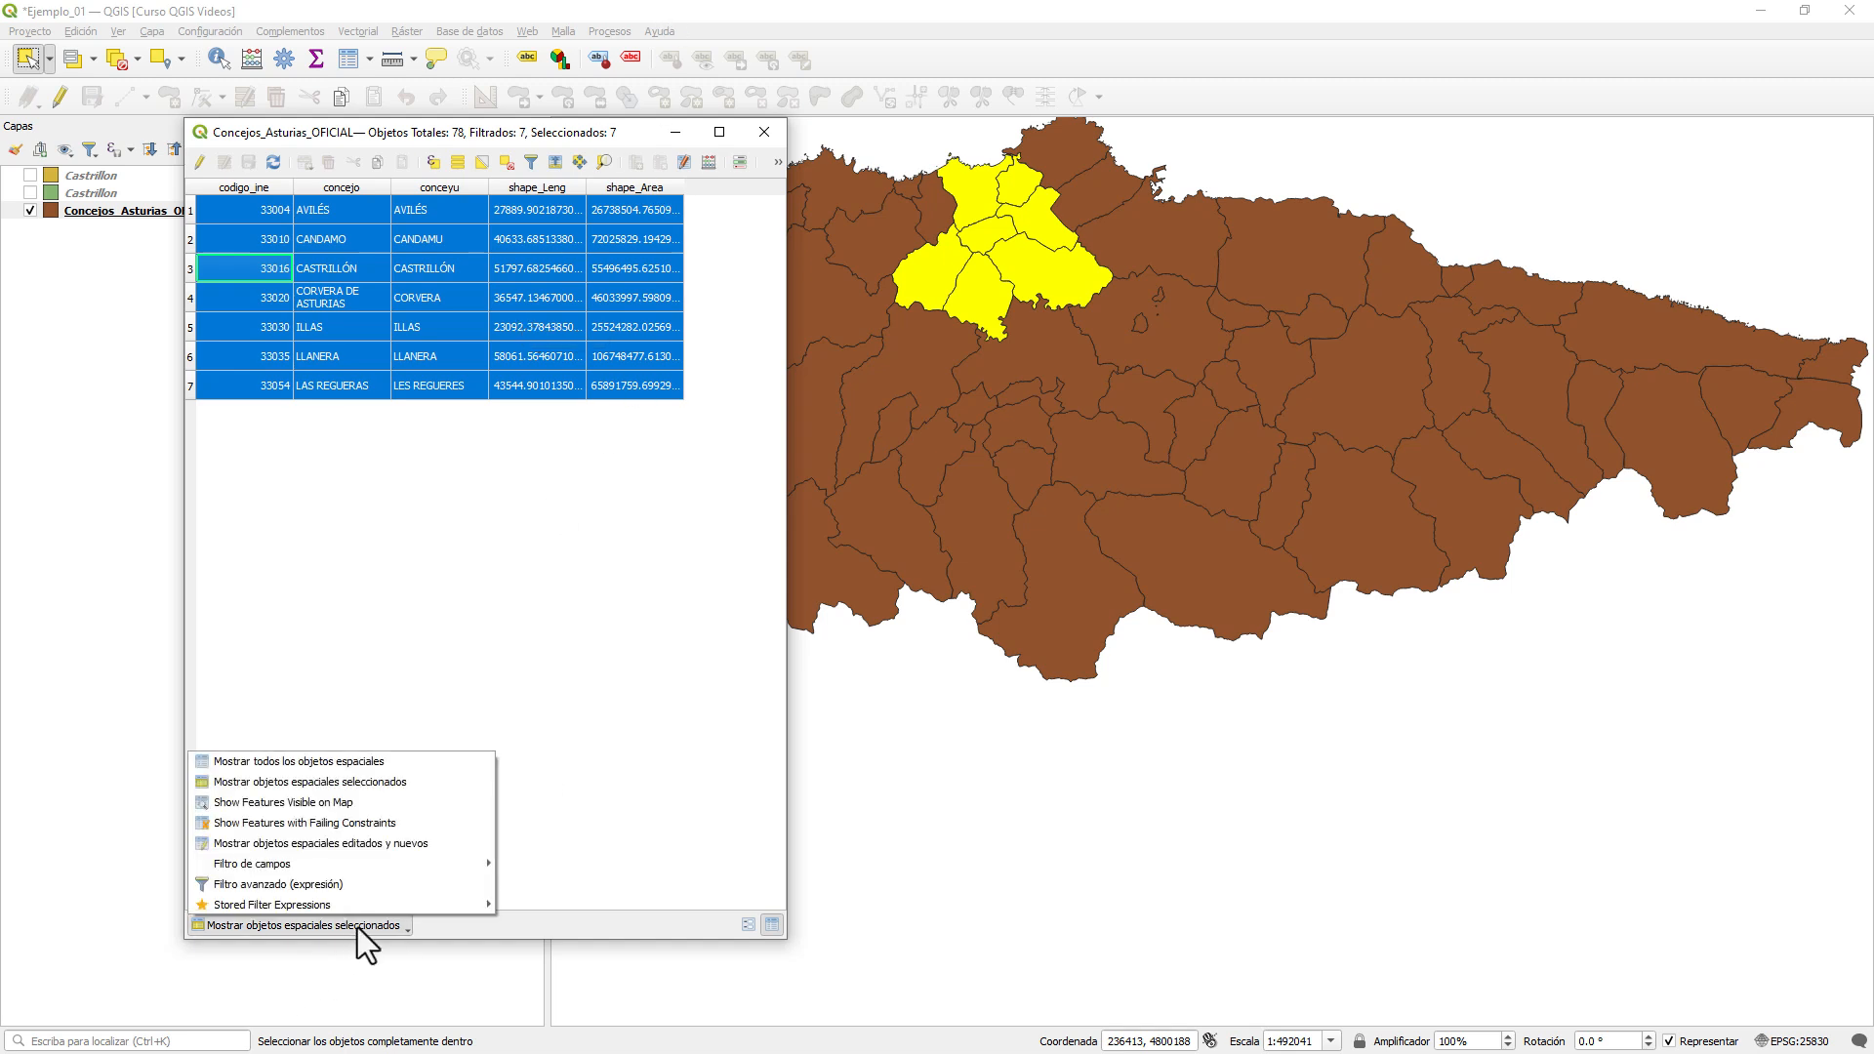
click(350, 803)
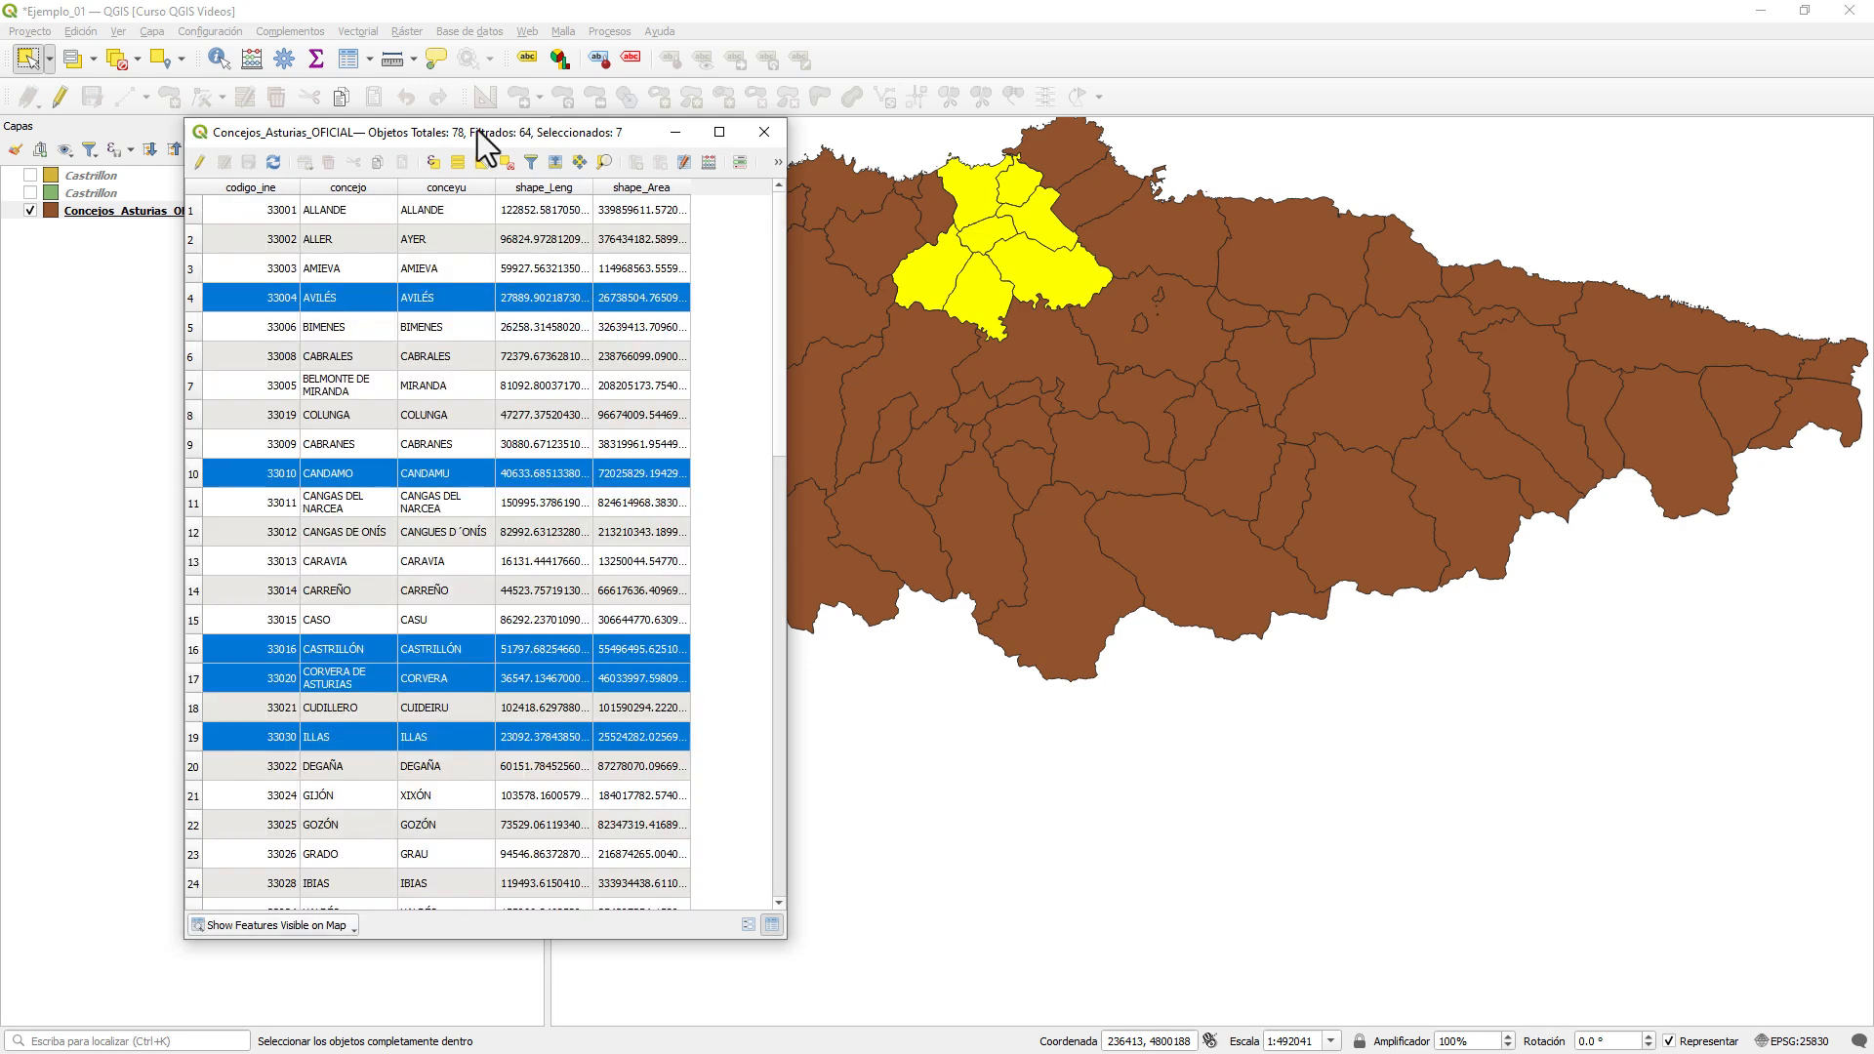
mouse_move(455, 130)
mouse_down()
mouse_move(537, 113)
mouse_move(472, 120)
mouse_up()
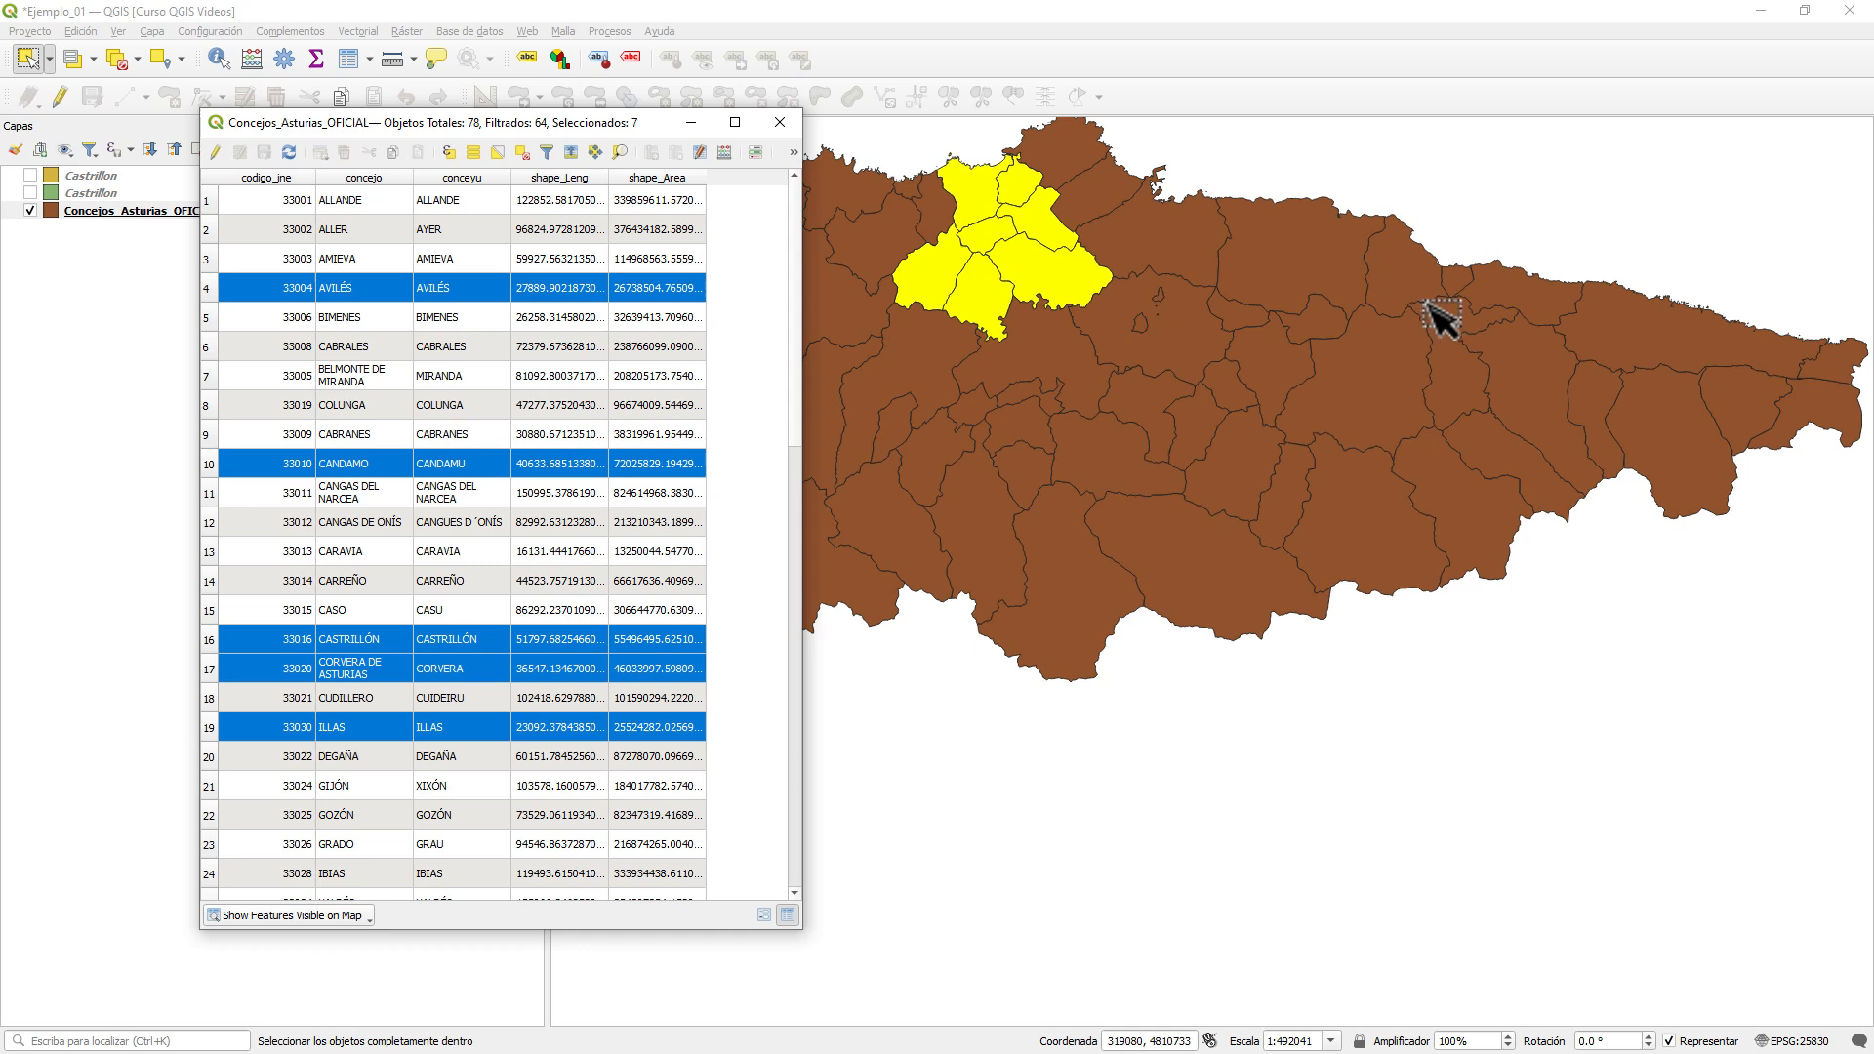
drag(628, 123, 605, 48)
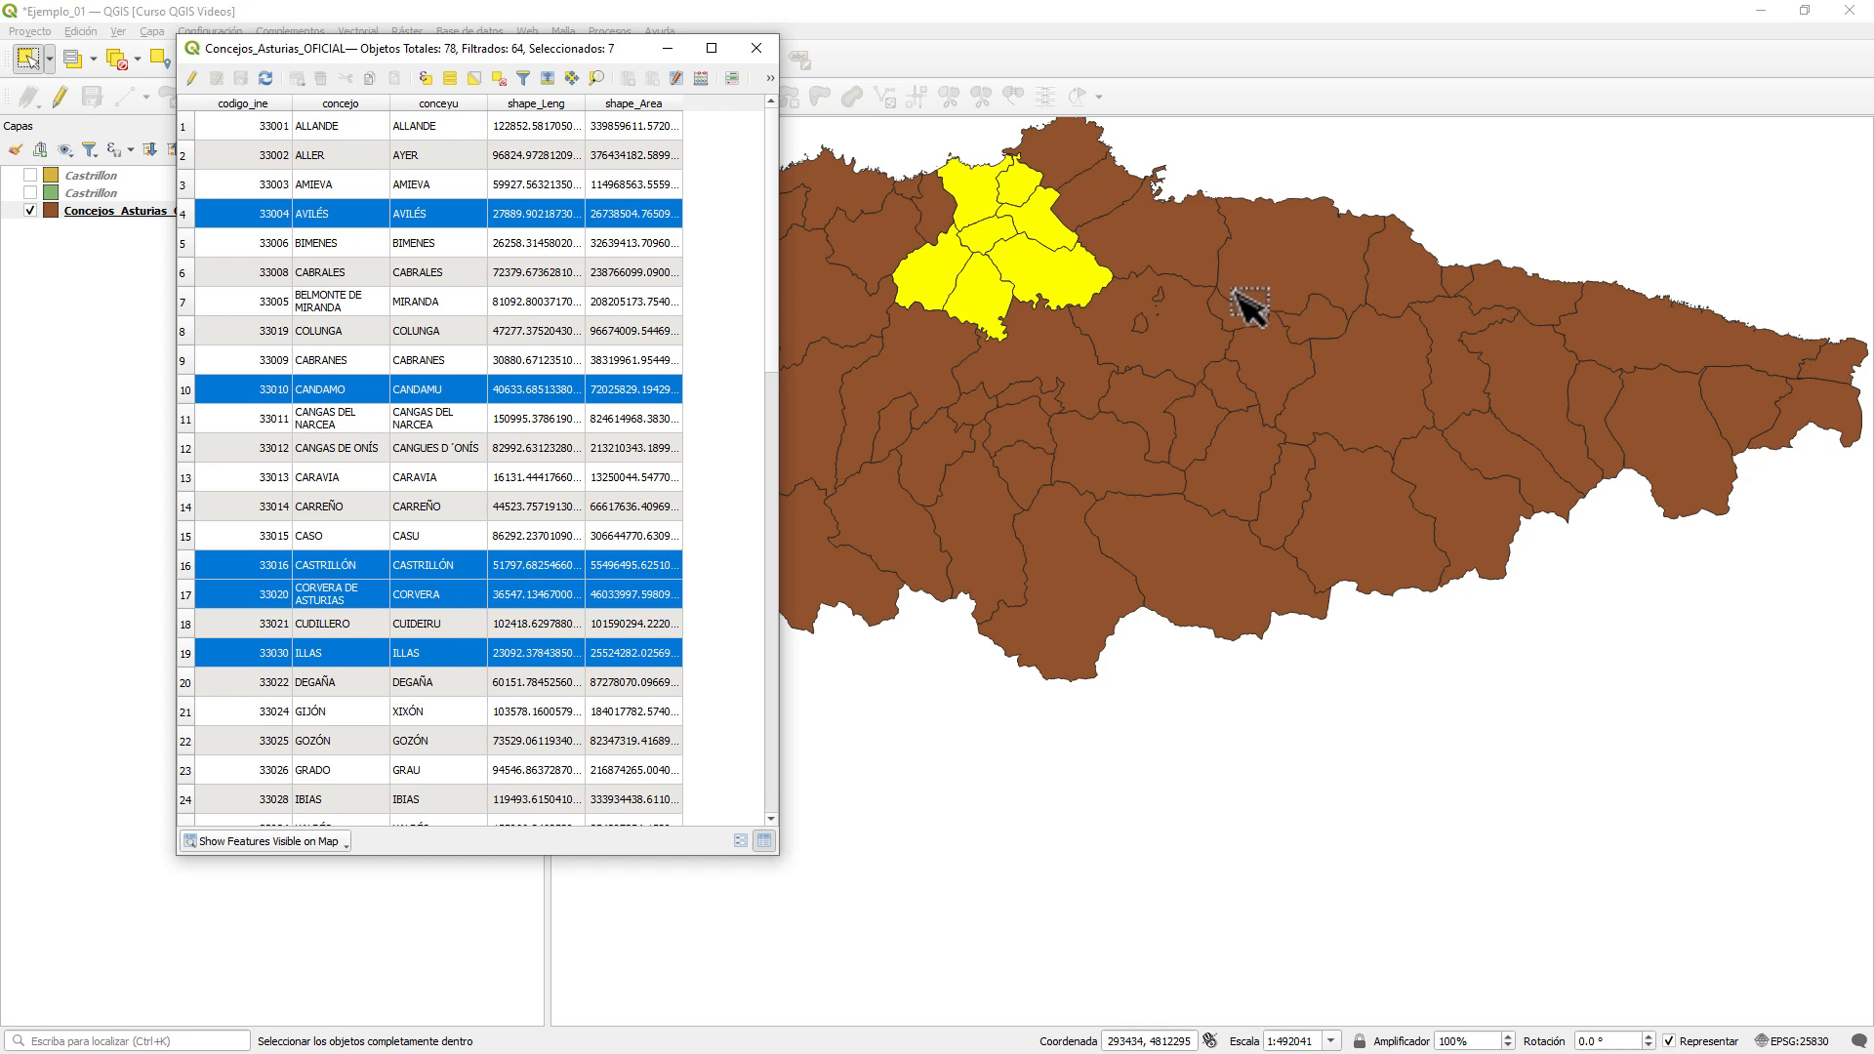
- Zoom the map in on Nava and back out to examine how the table's rows follow the visible extent
scroll(1250, 334, up, 1)
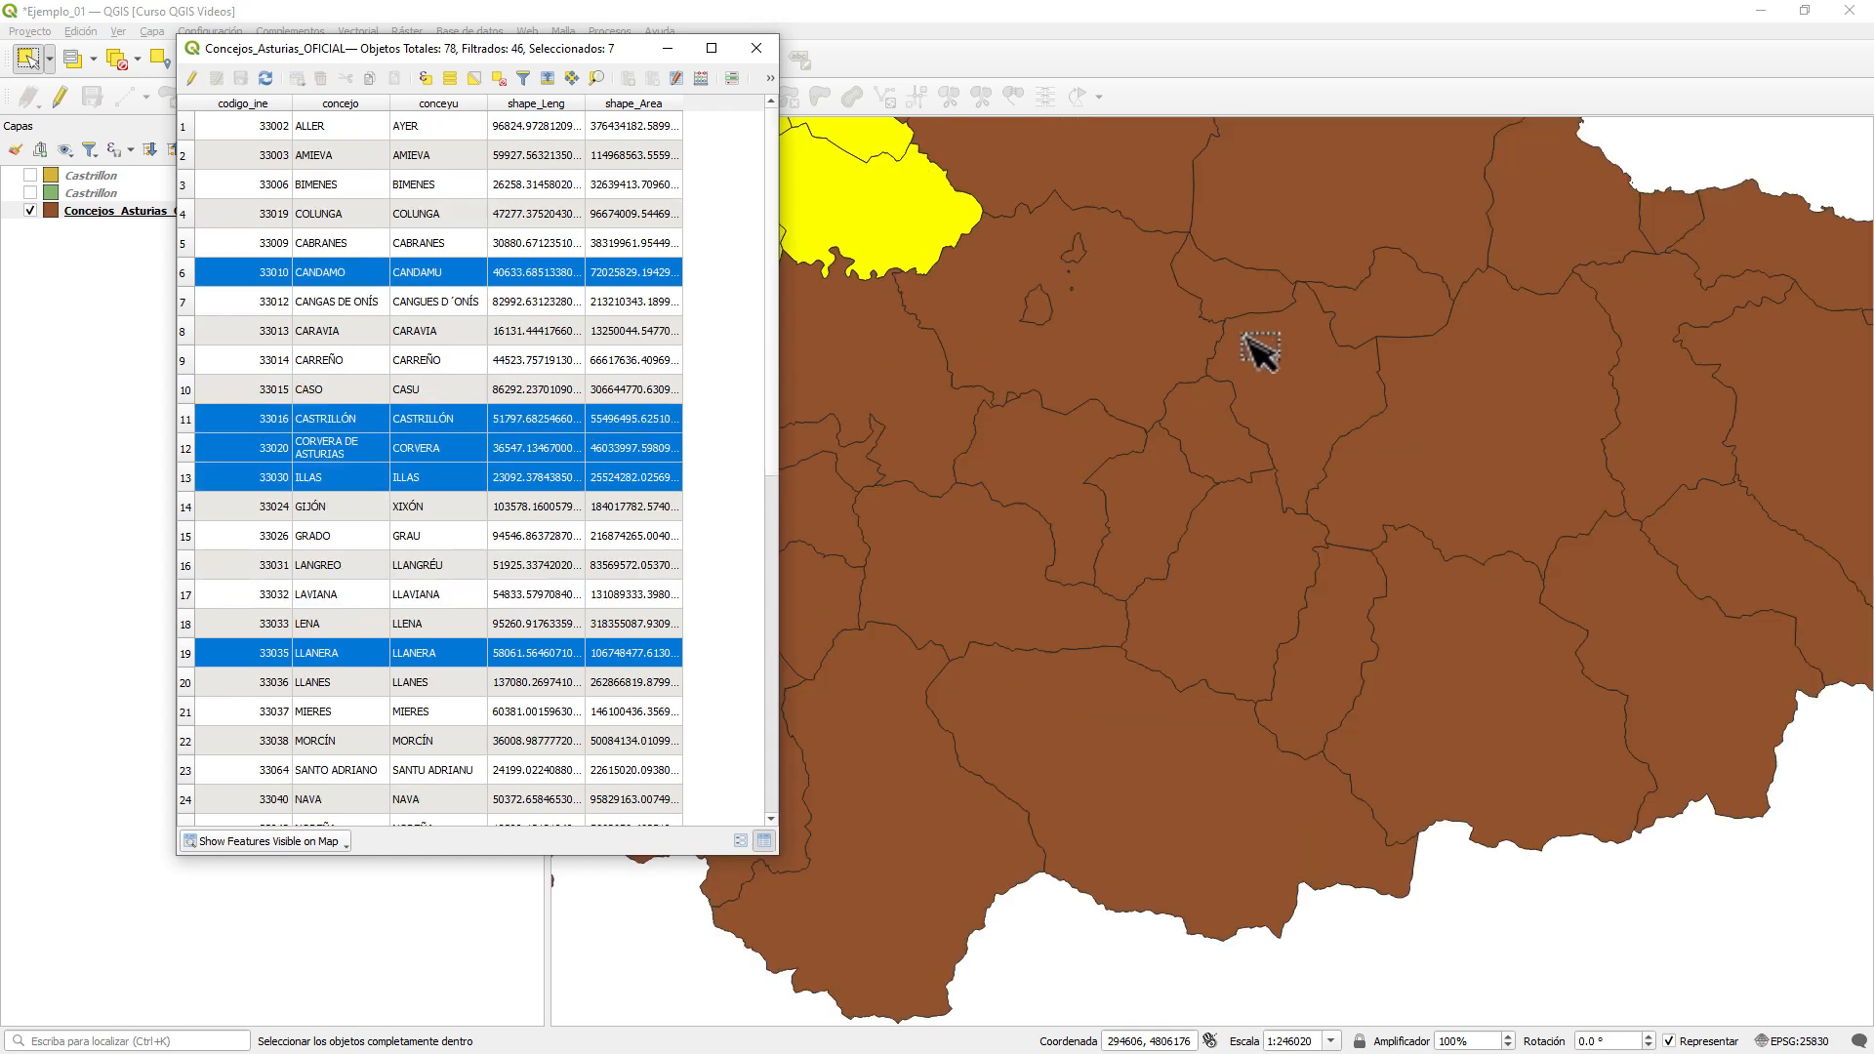
scroll(1255, 348, up, 1)
scroll(1249, 342, up, 1)
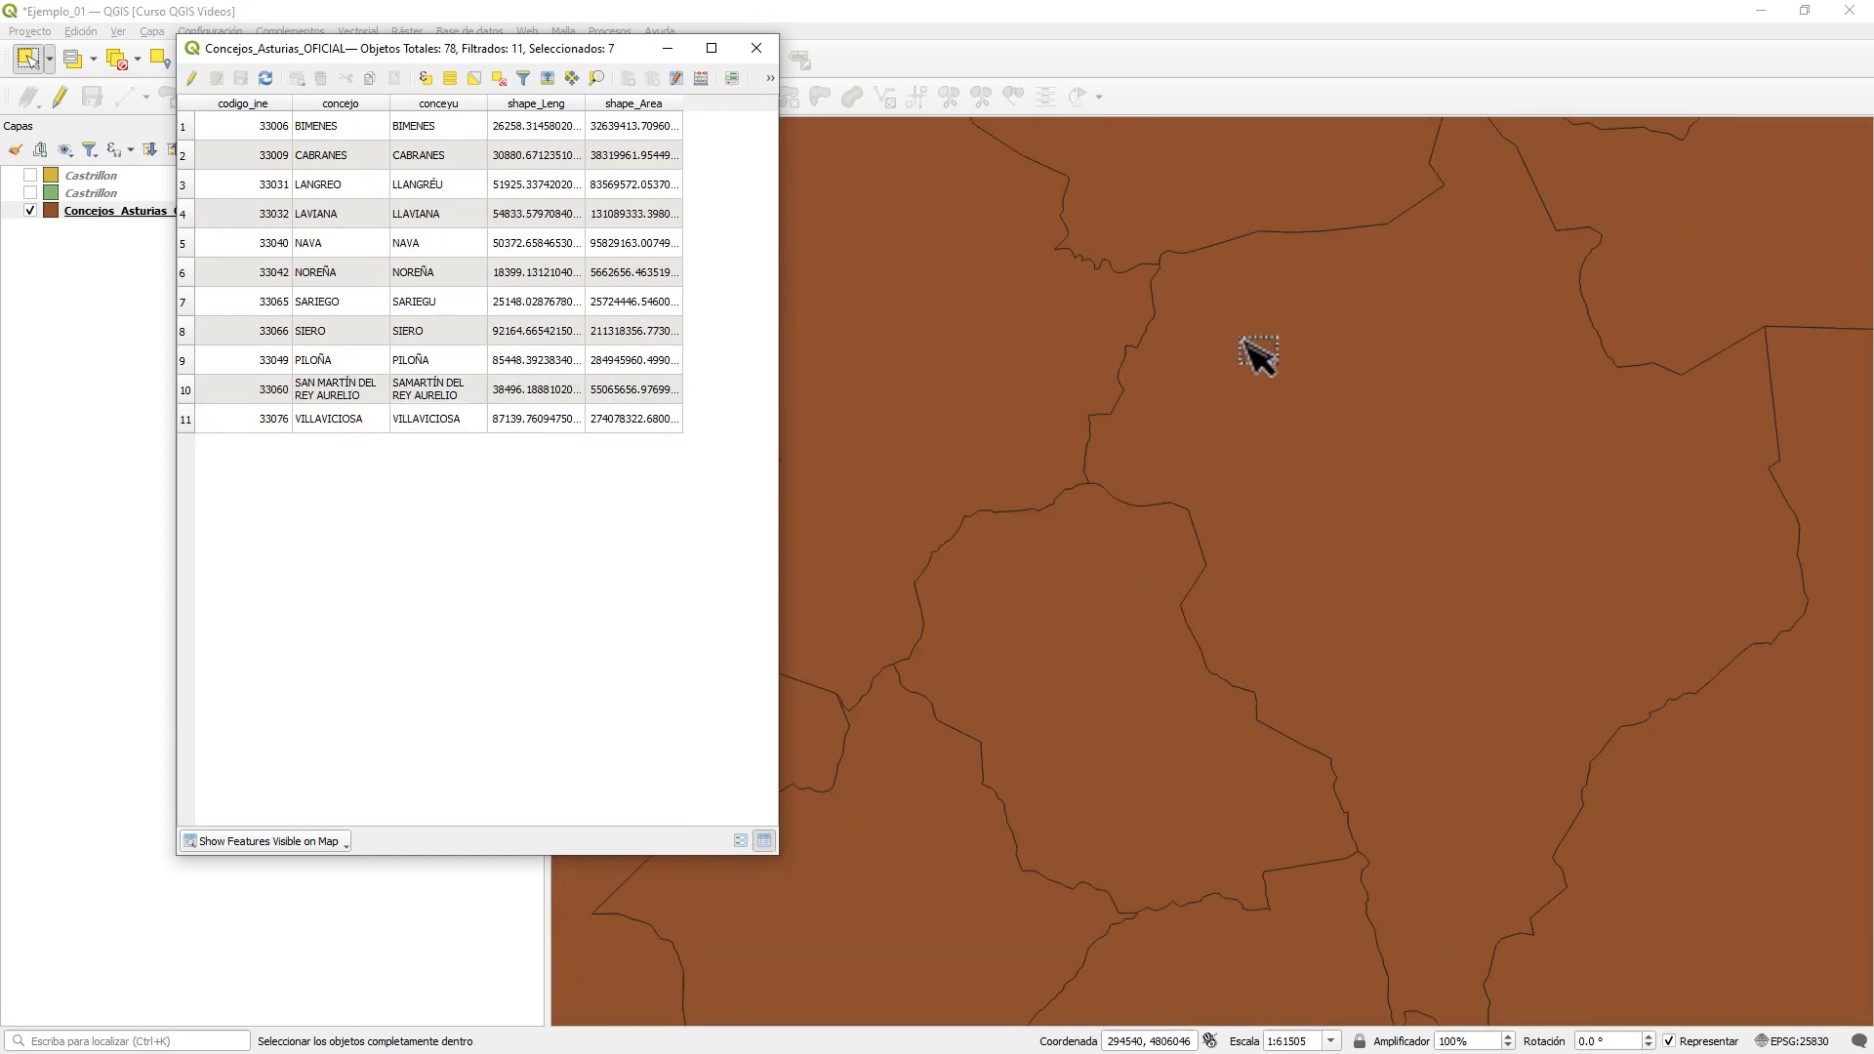
scroll(1259, 357, up, 1)
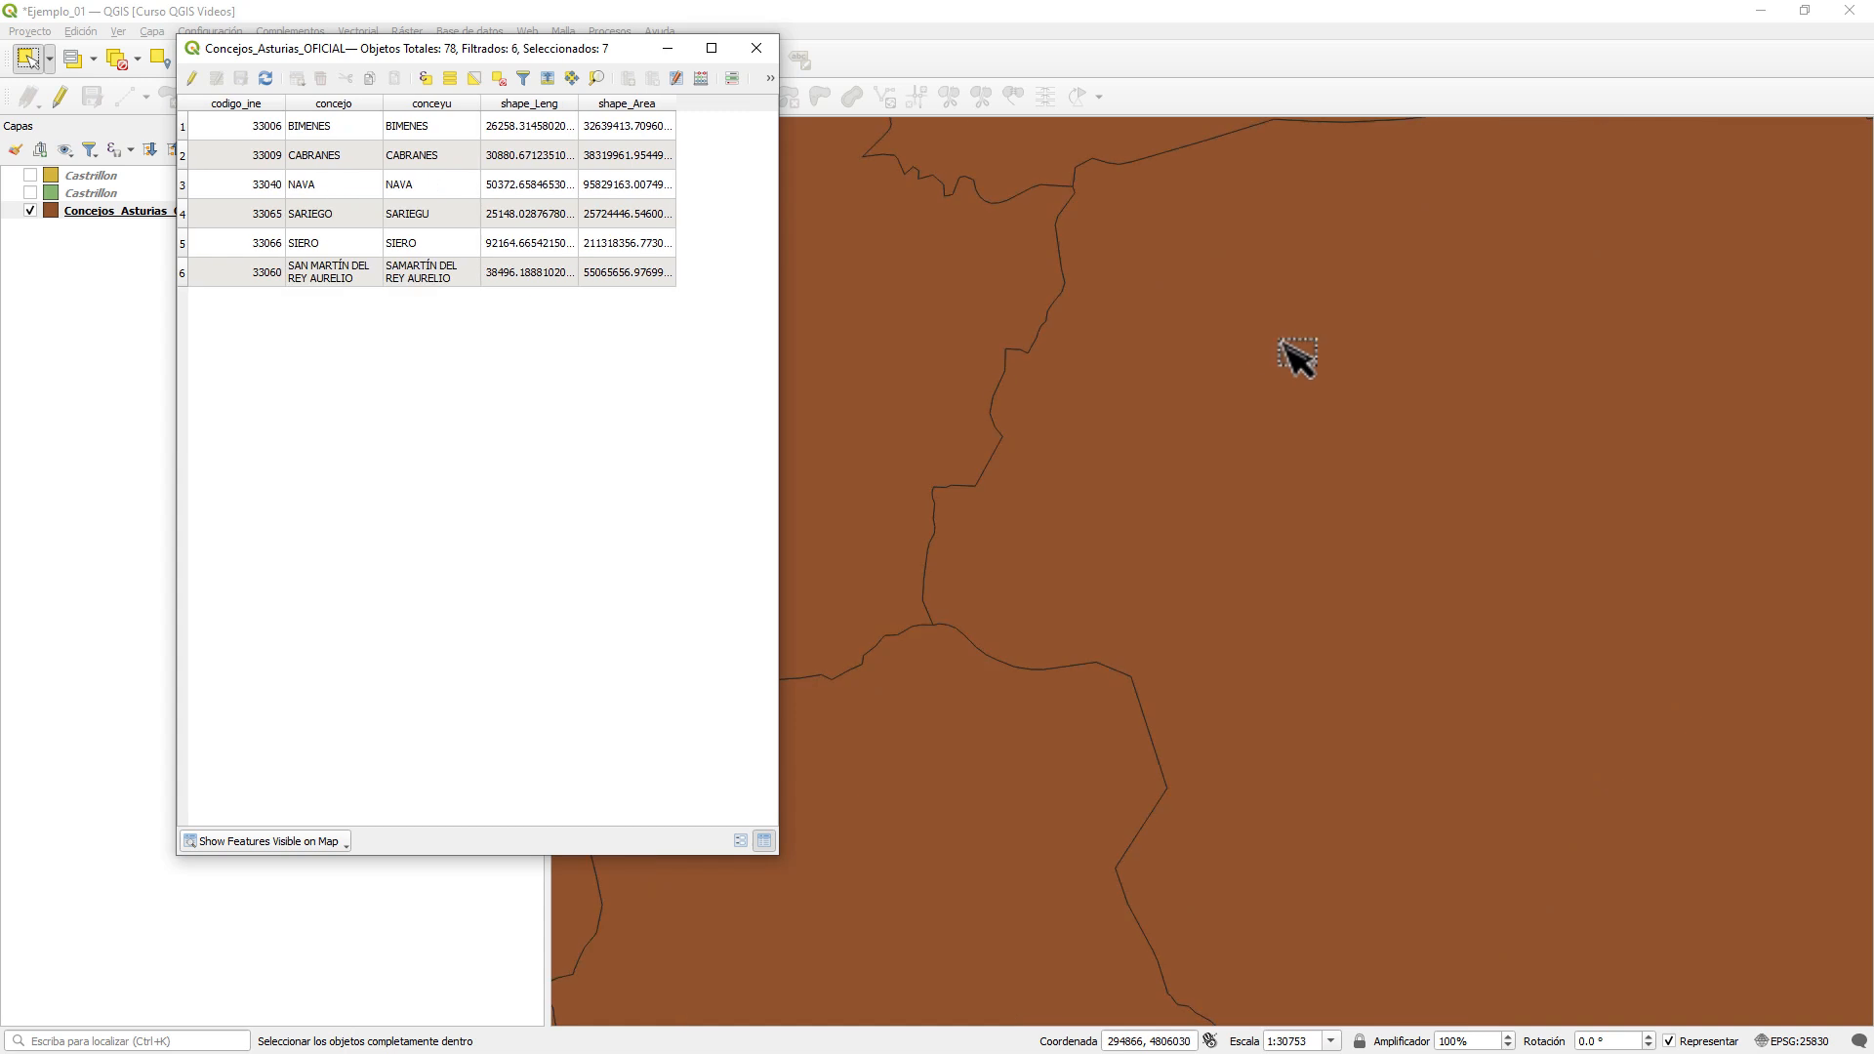
scroll(1294, 358, up, 1)
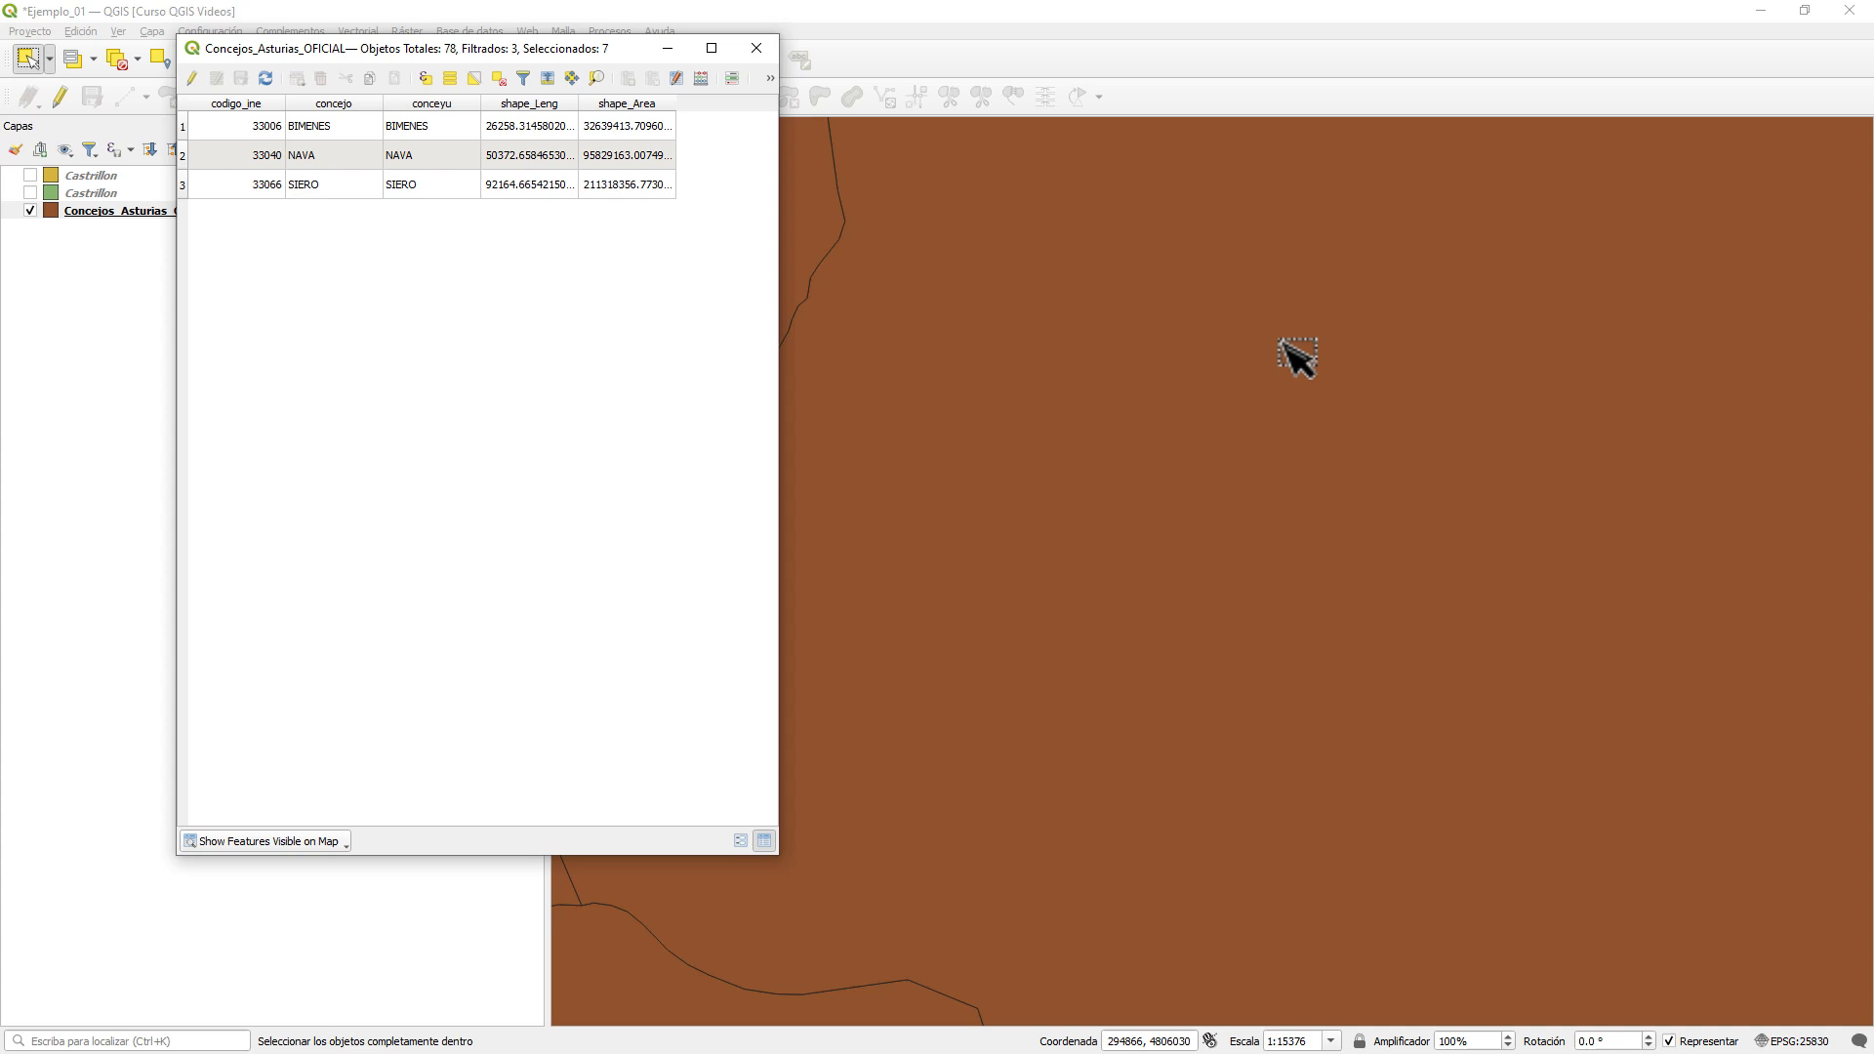
scroll(1296, 357, up, 5)
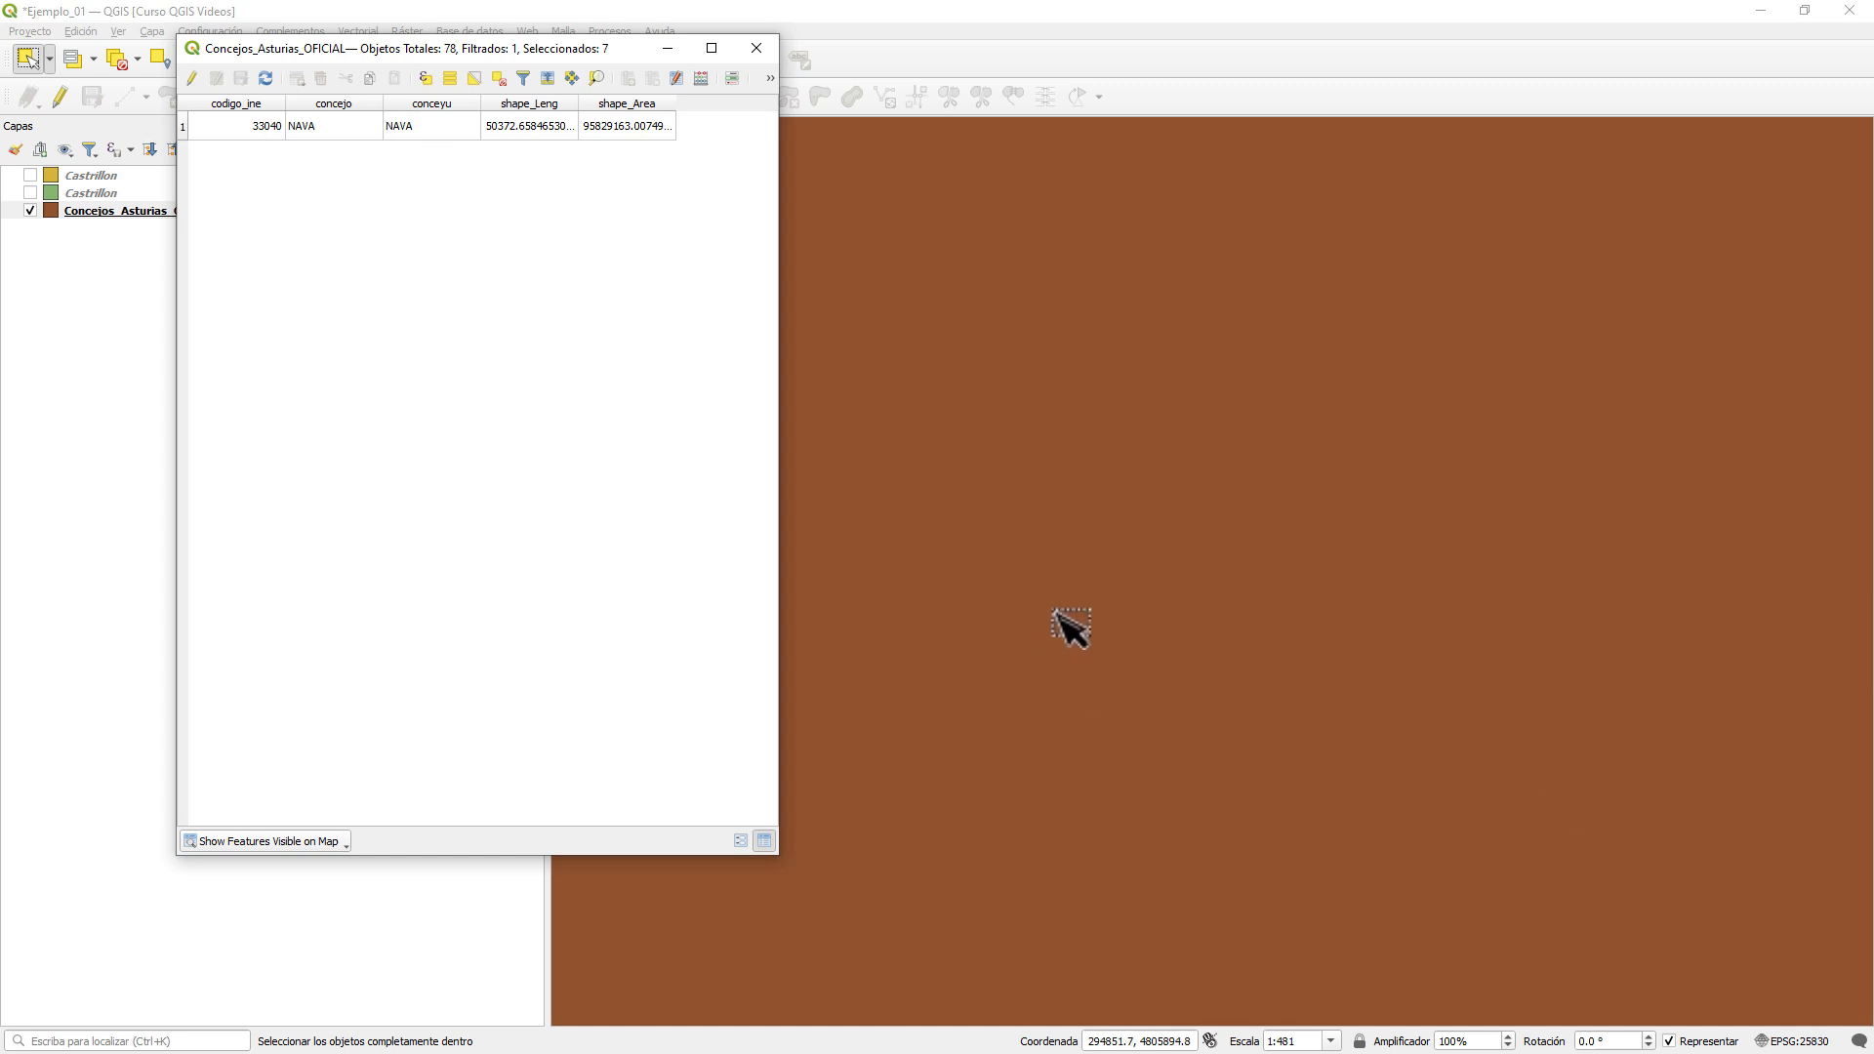
scroll(1088, 589, down, 1)
scroll(1090, 589, down, 6)
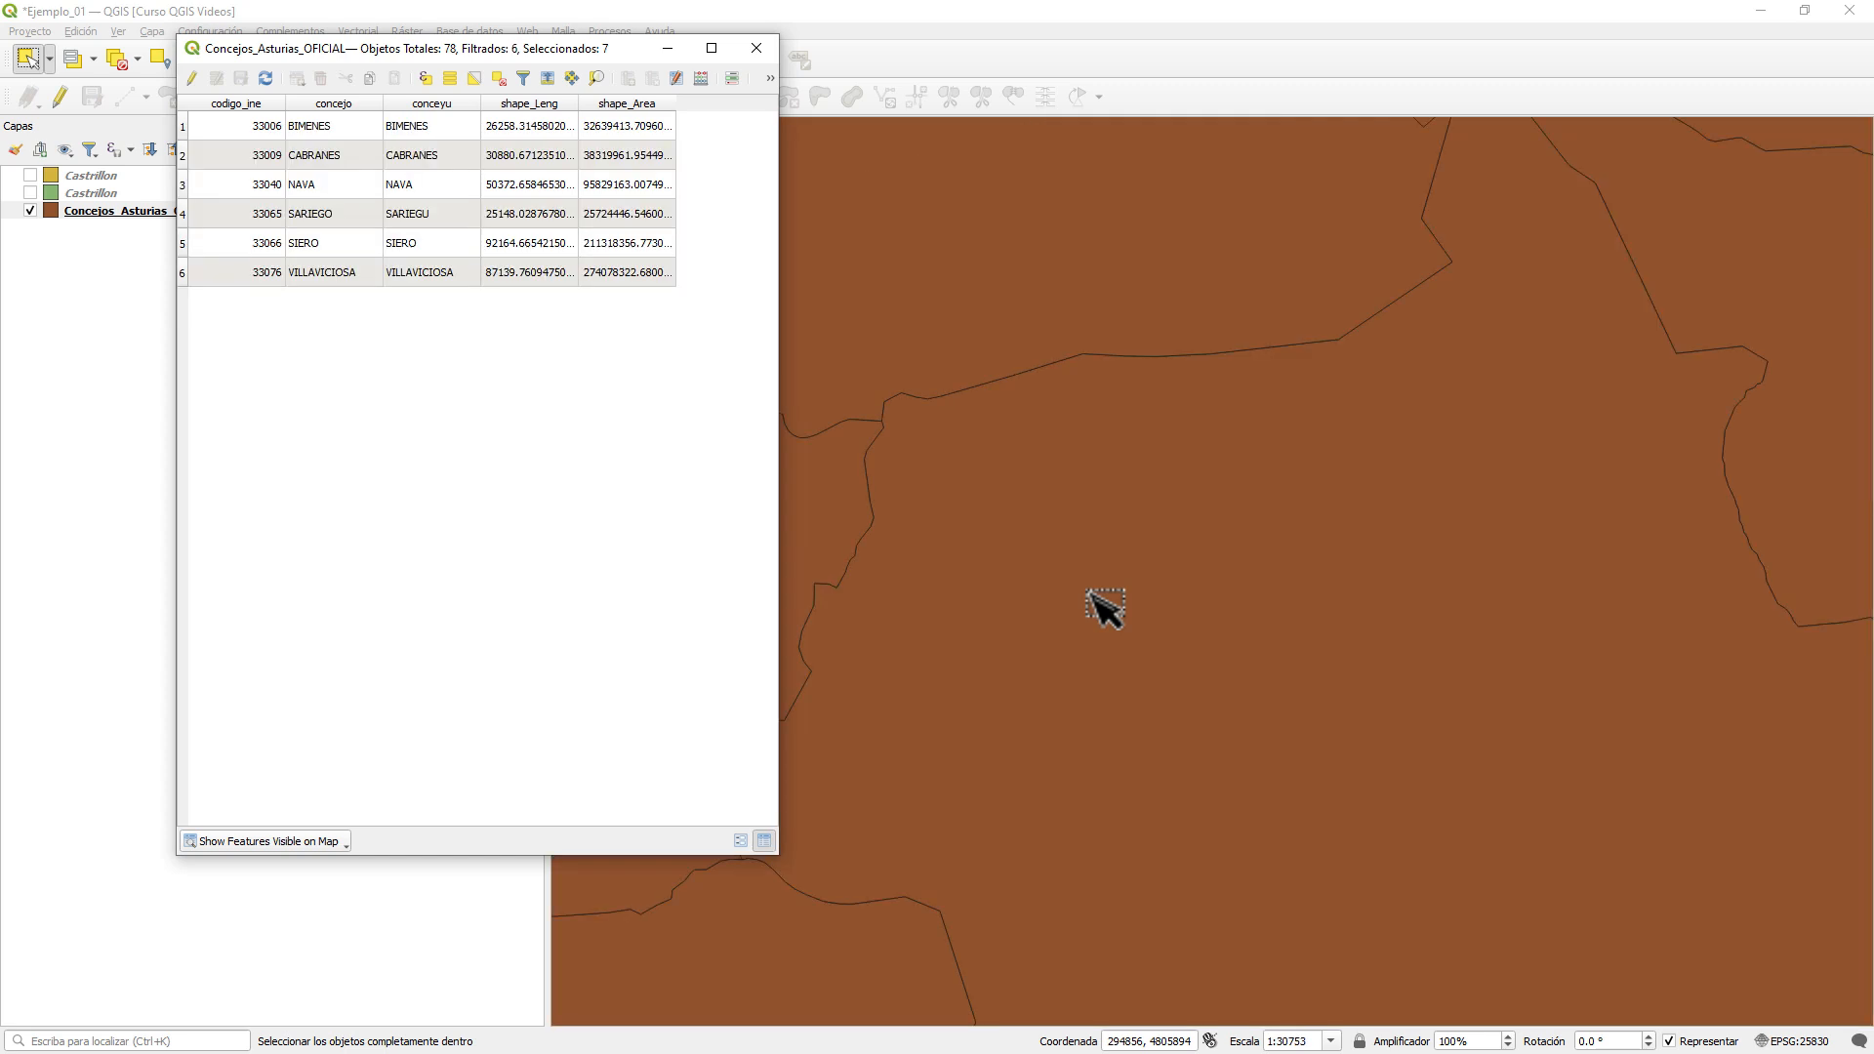
scroll(1094, 597, down, 1)
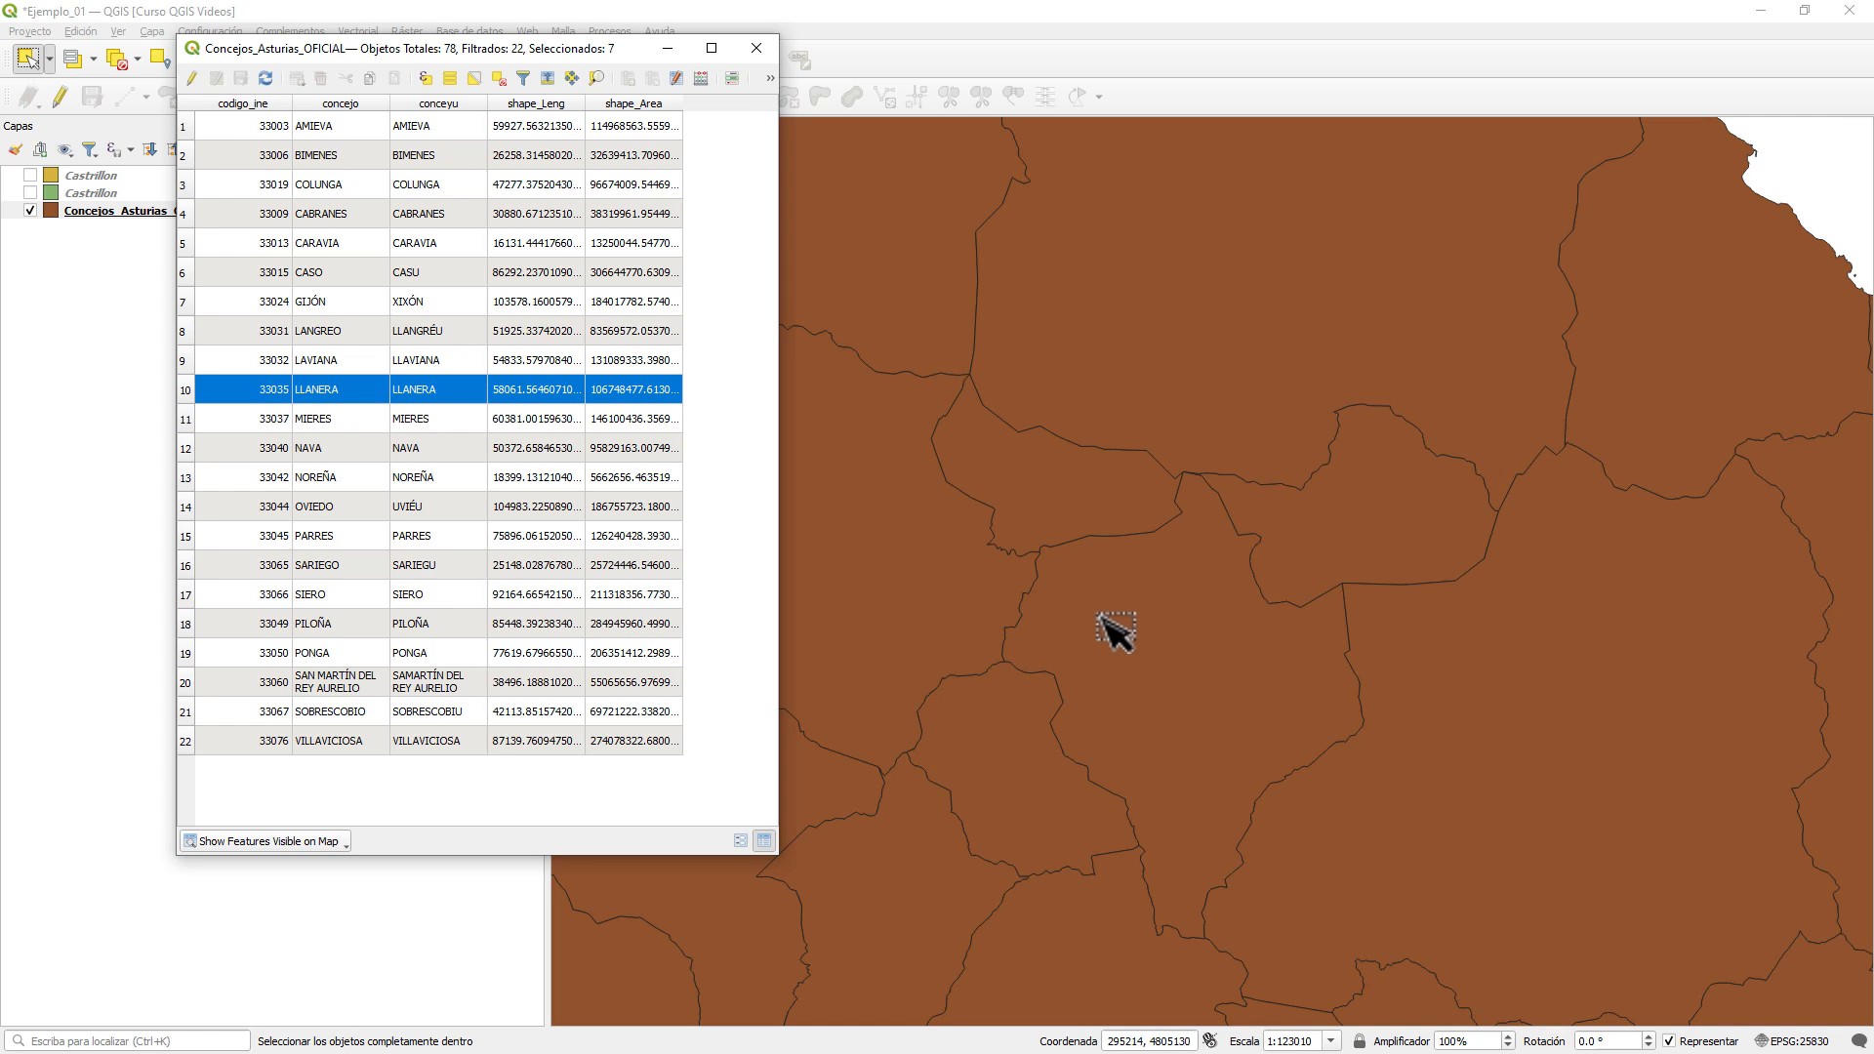
click(244, 838)
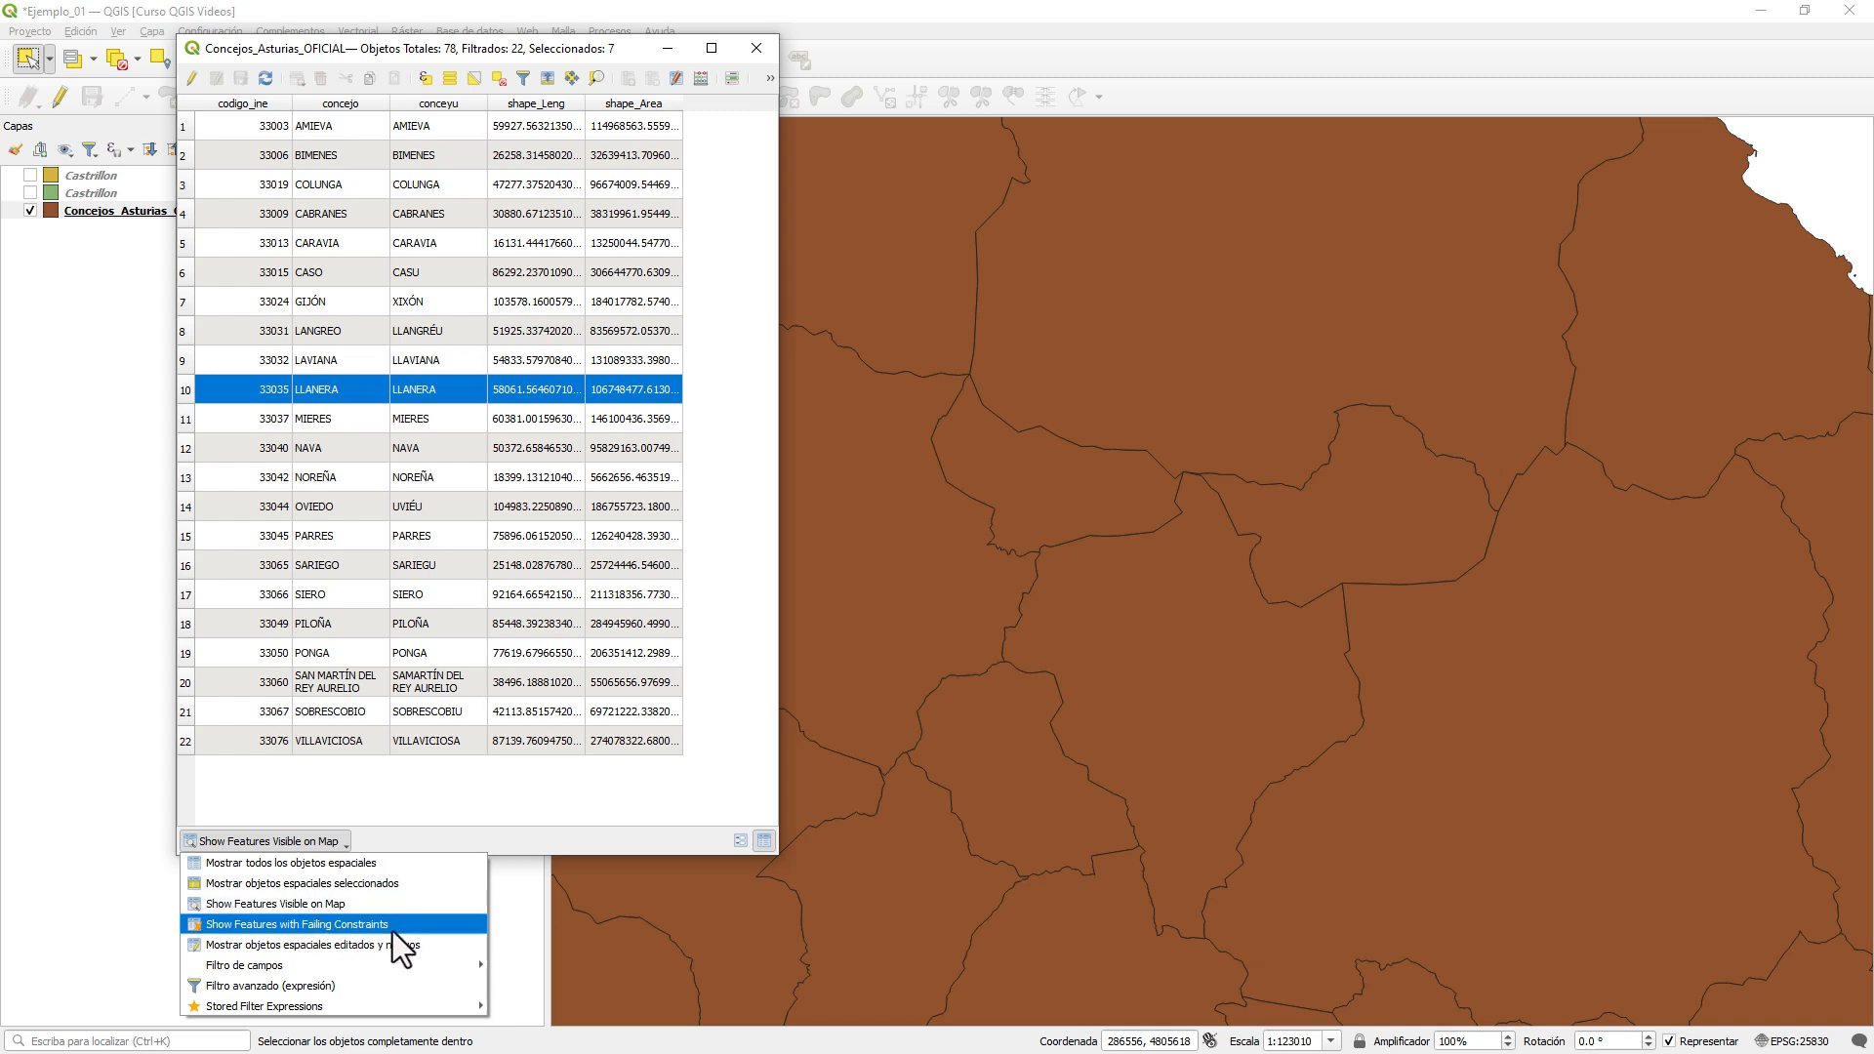
mouse_move(395, 960)
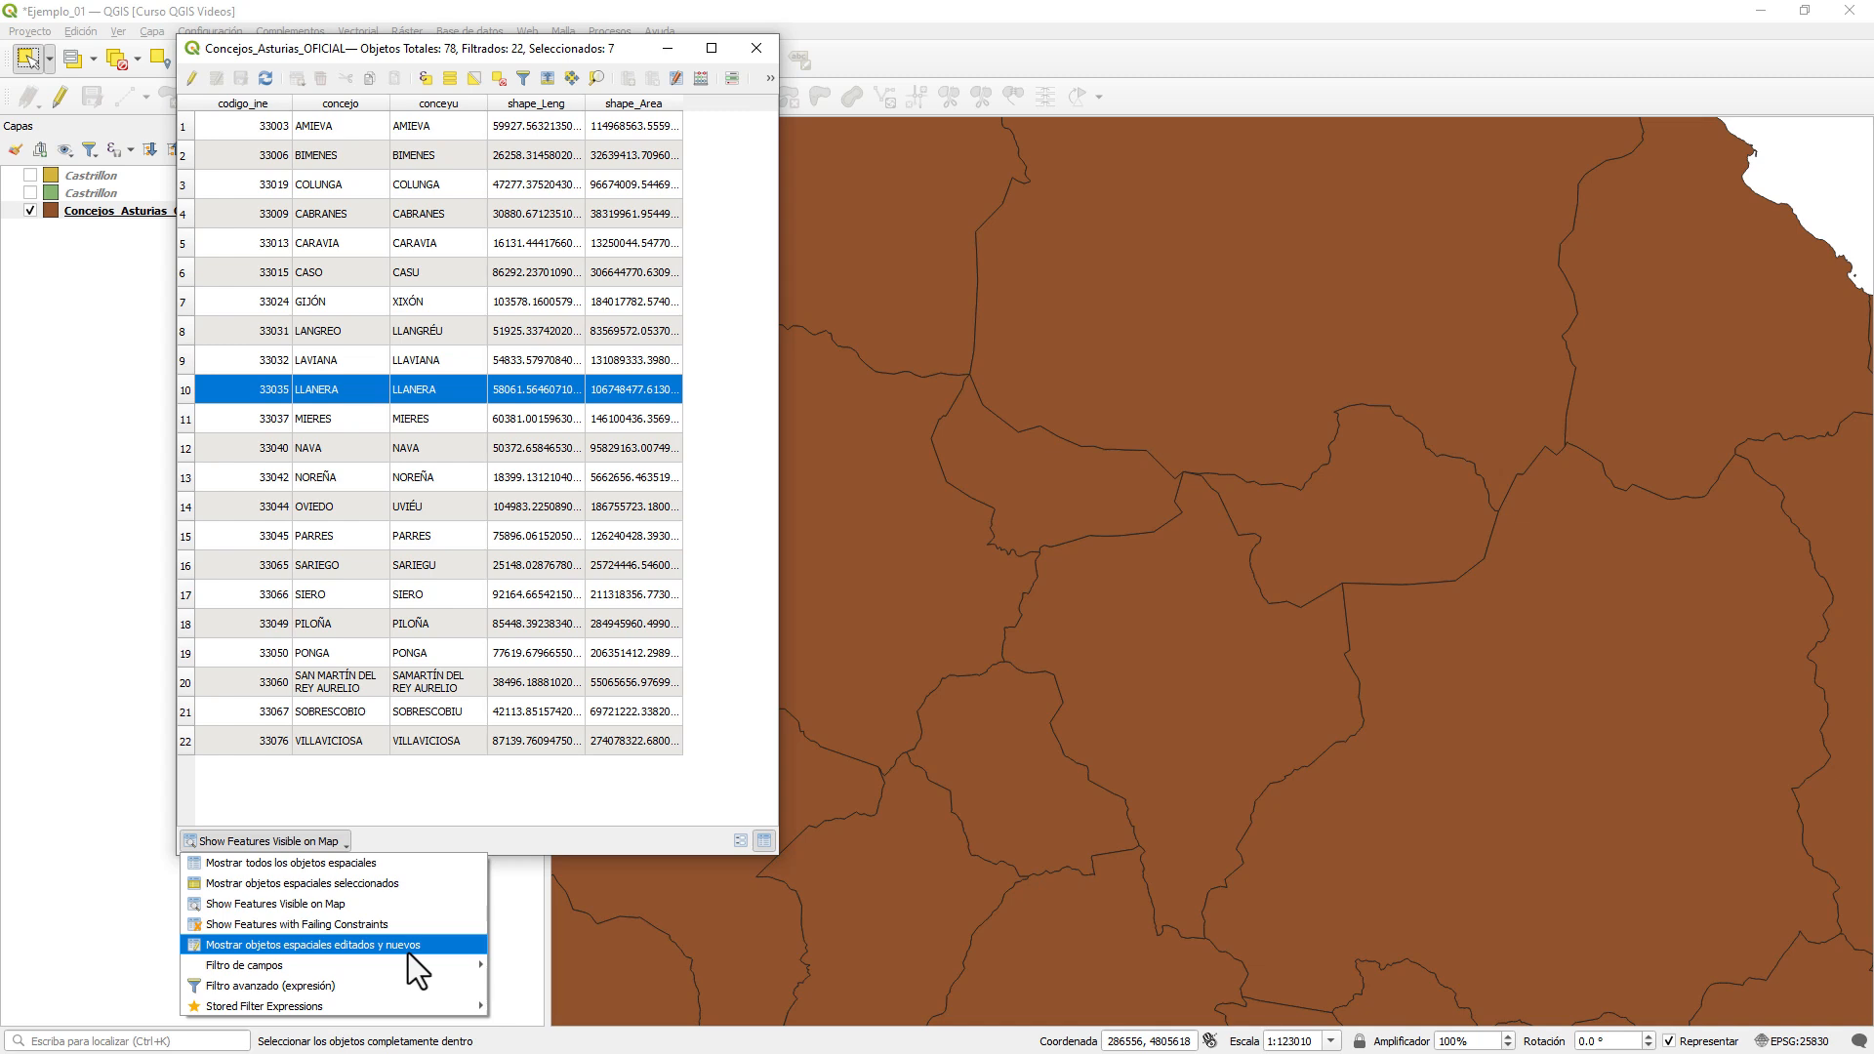
mouse_move(338, 965)
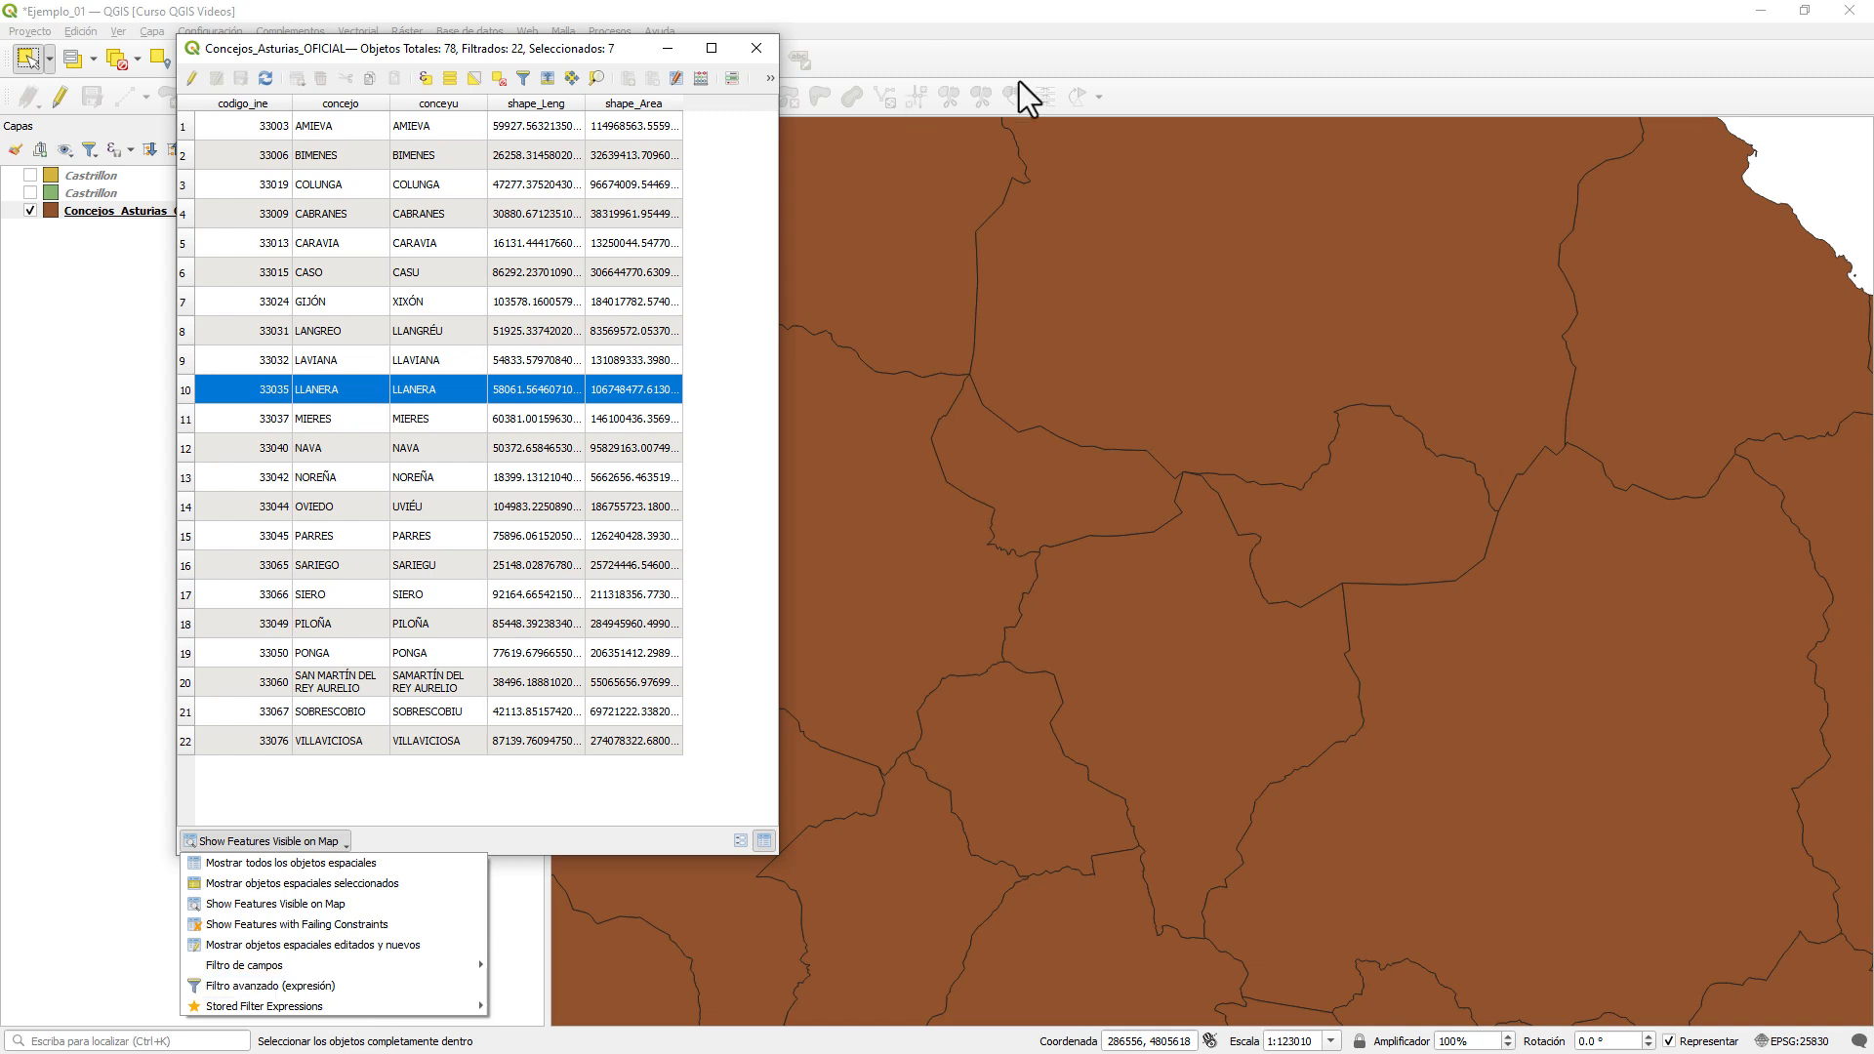
click(730, 208)
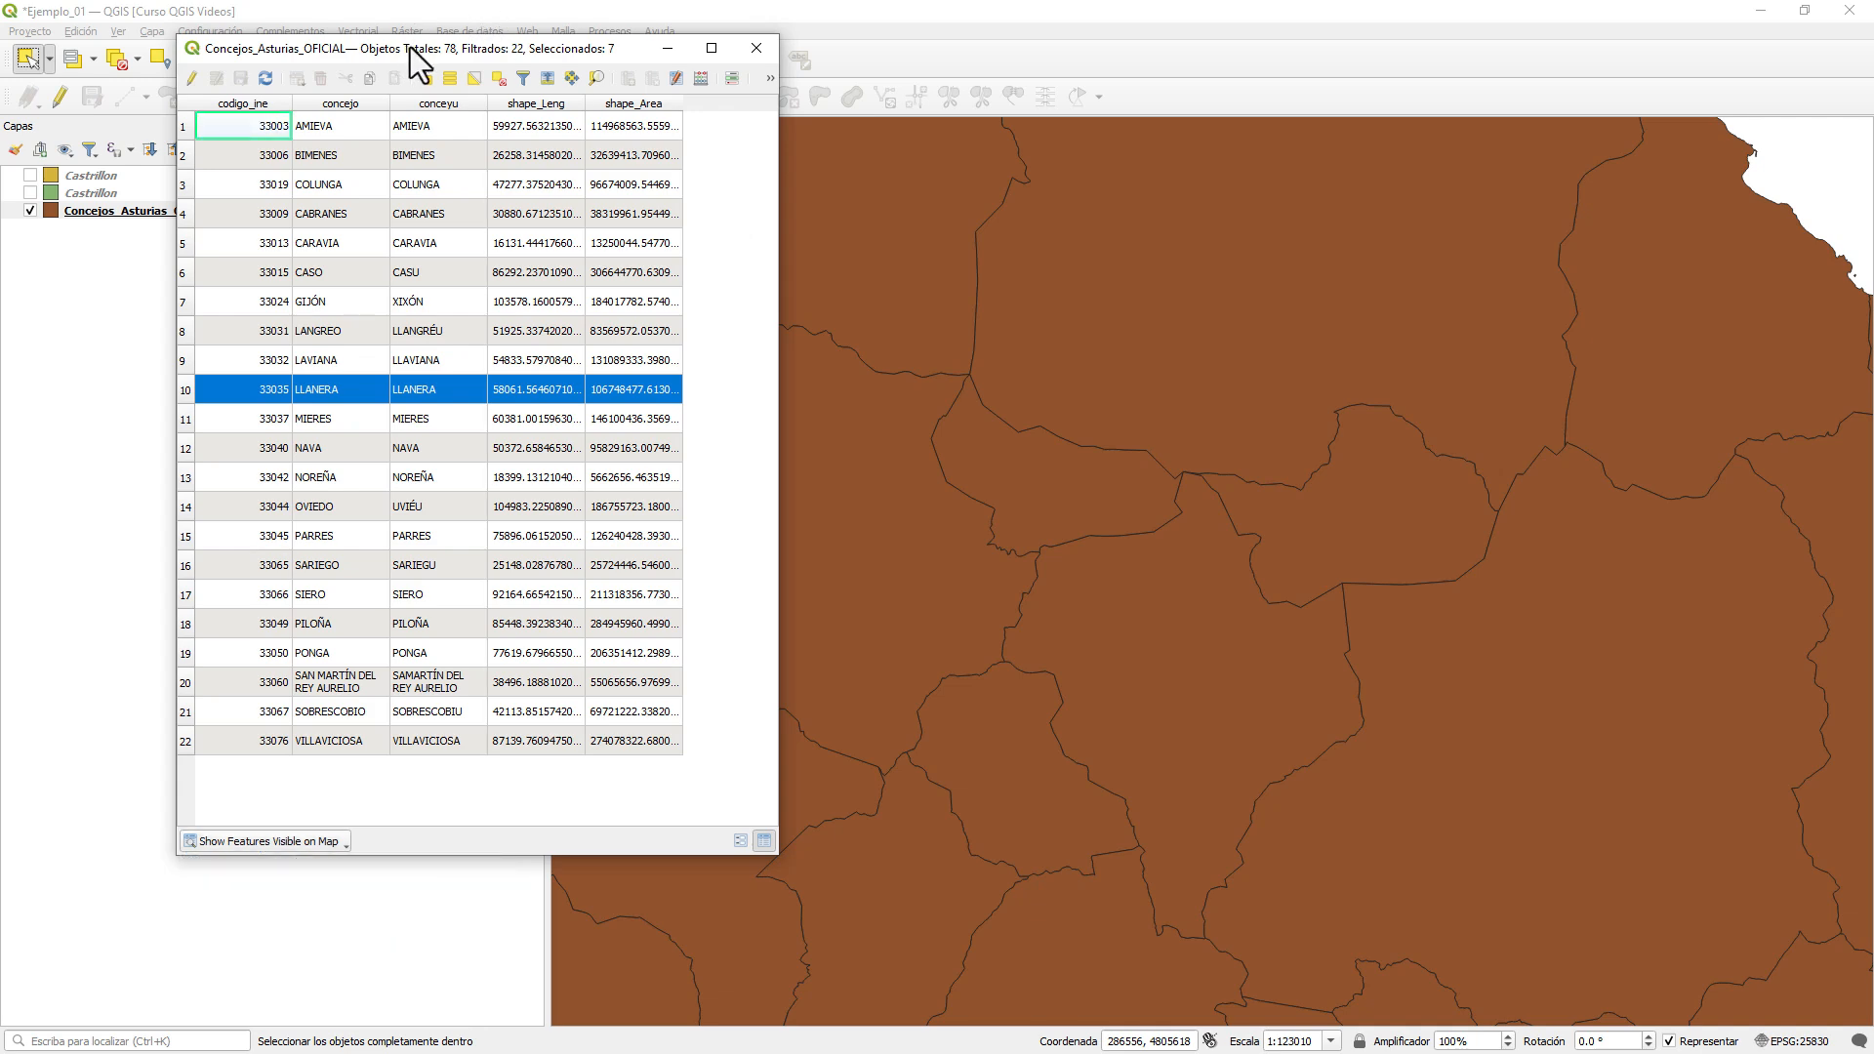
- Move the attribute table to the middle of the map, and widen its shape_Area column and the window
drag(410, 47, 827, 142)
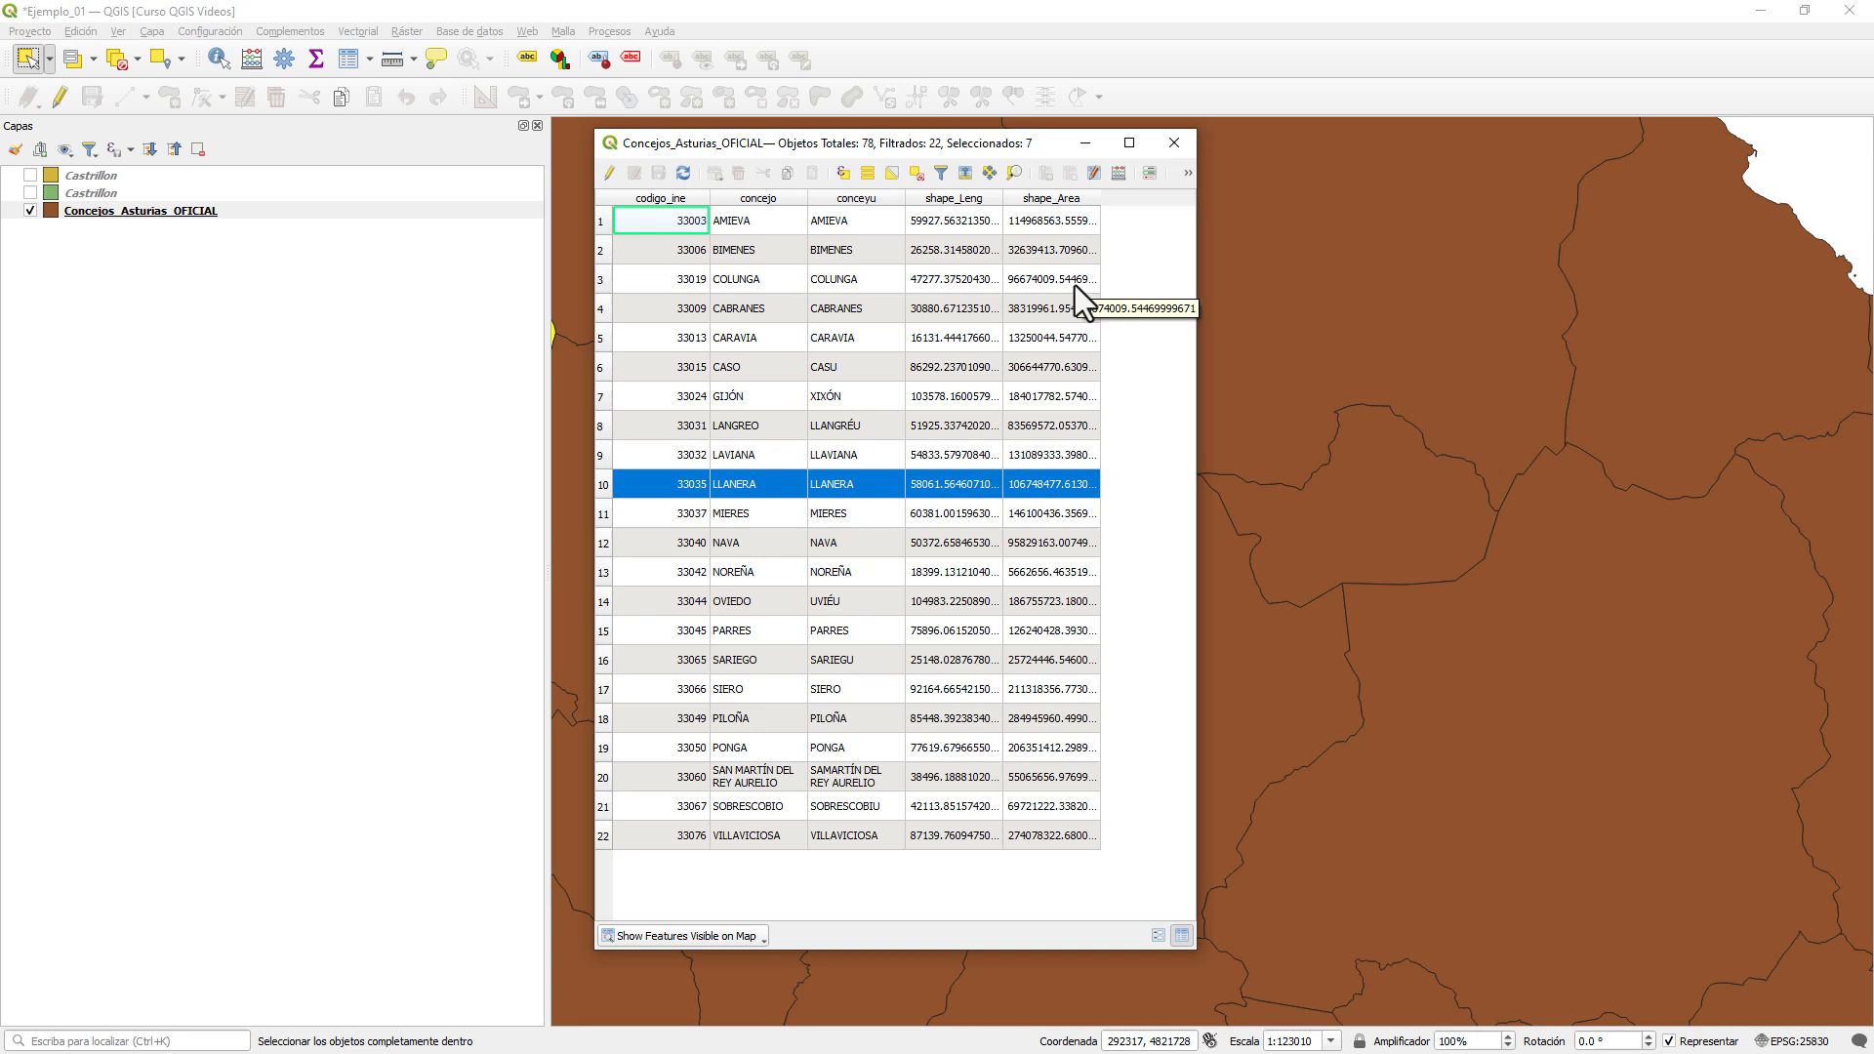
double_click(1101, 197)
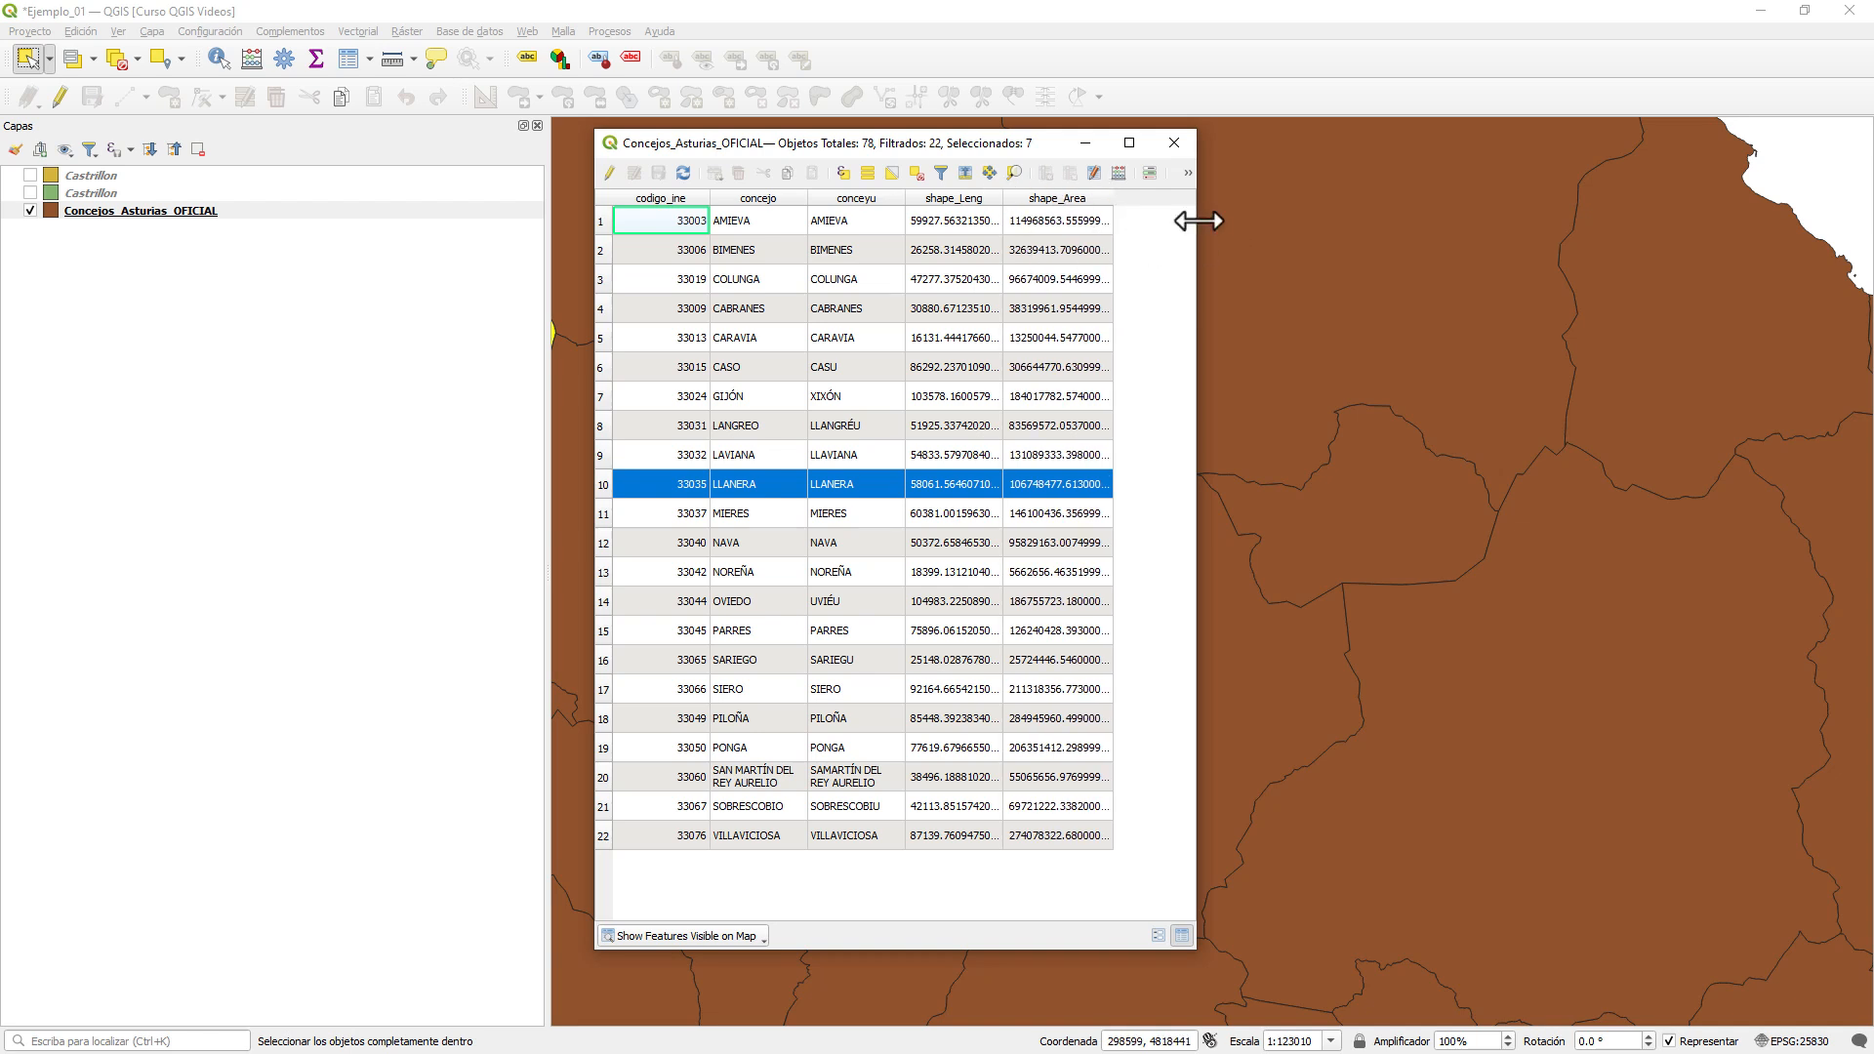
drag(1195, 217, 1648, 268)
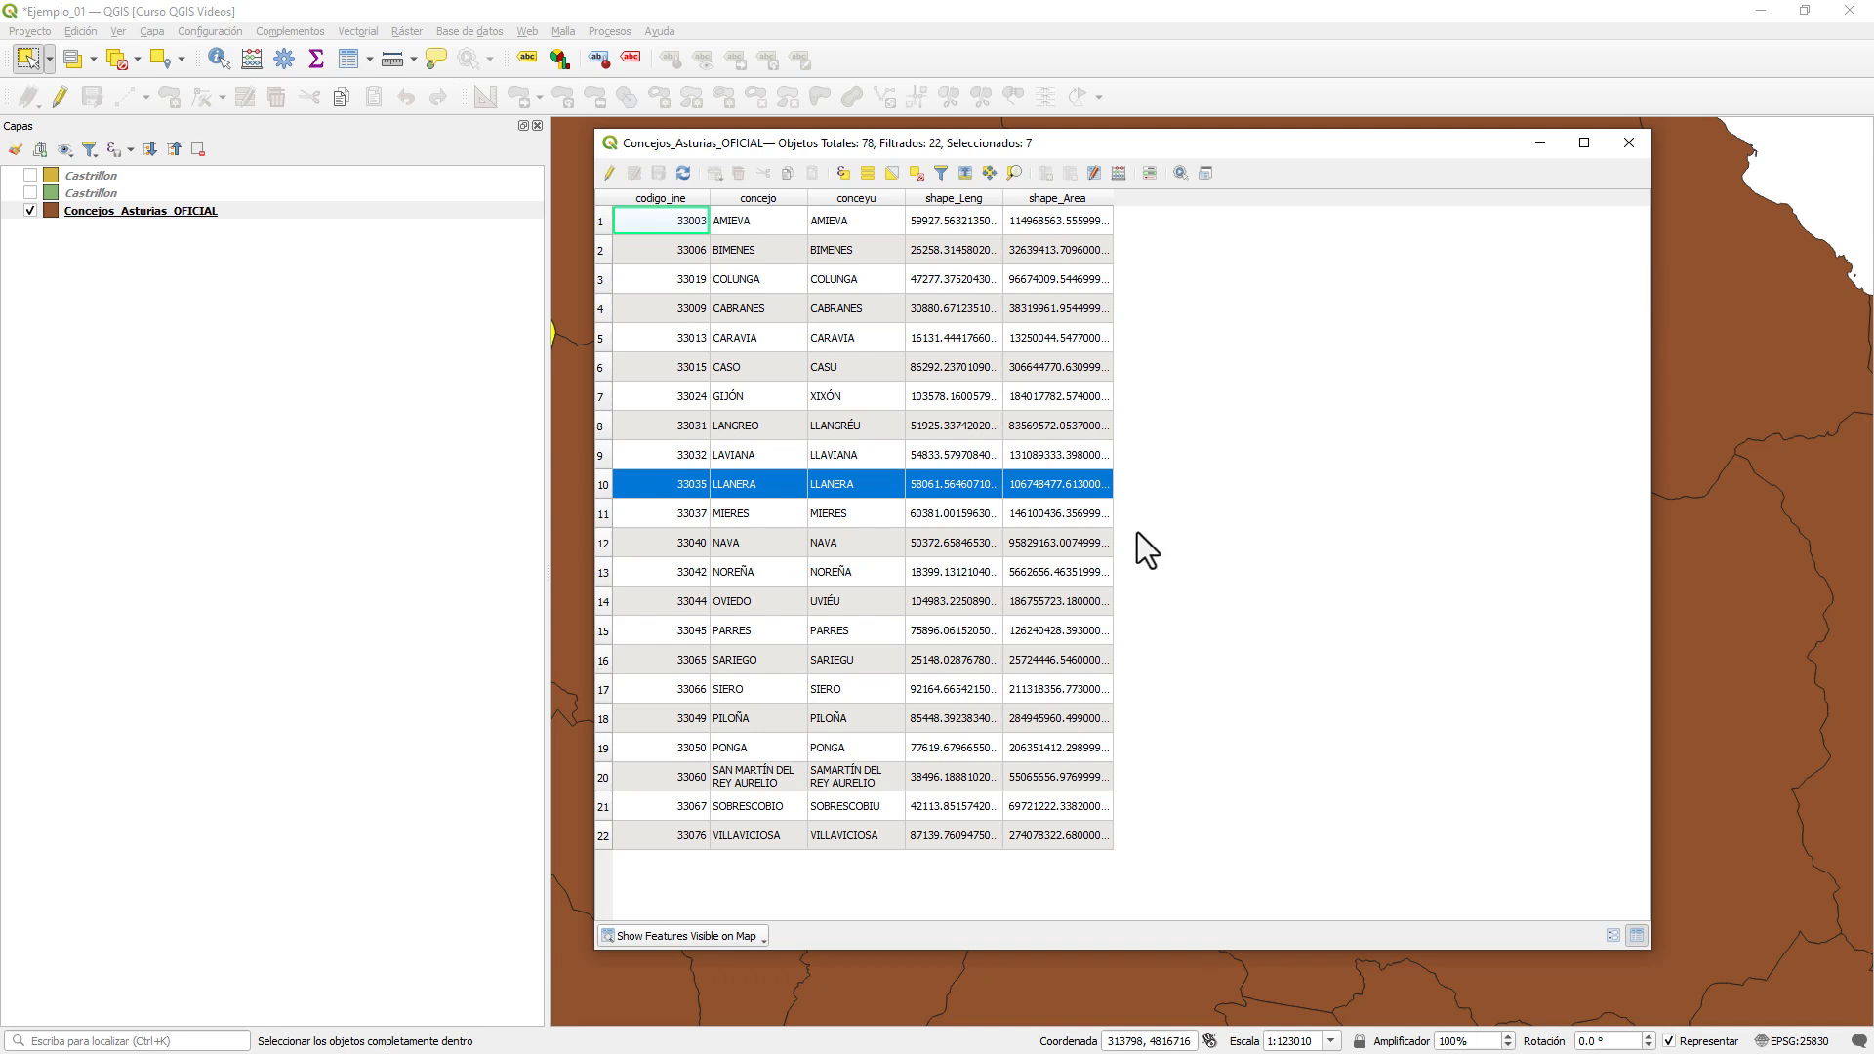
- Show all features in the attribute table, and turn on editing for the Concejos_Asturias_OFICIAL layer
click(746, 939)
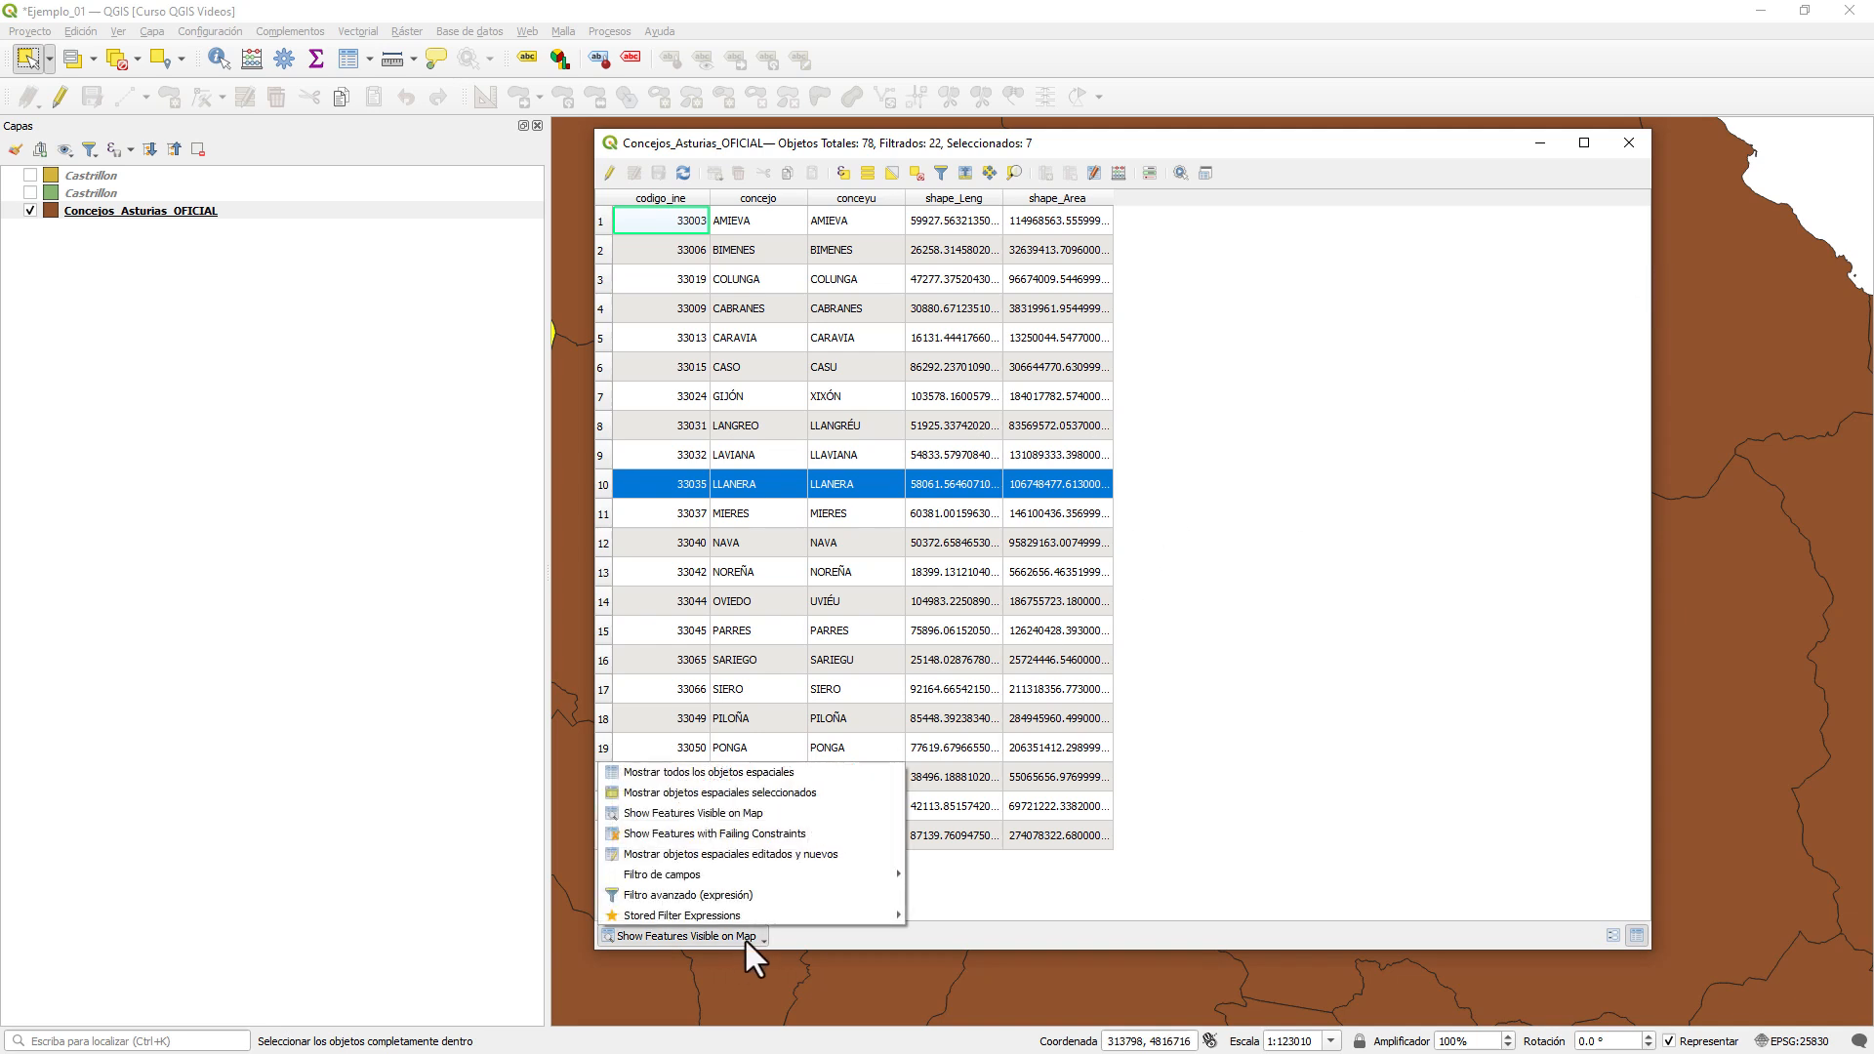
click(770, 773)
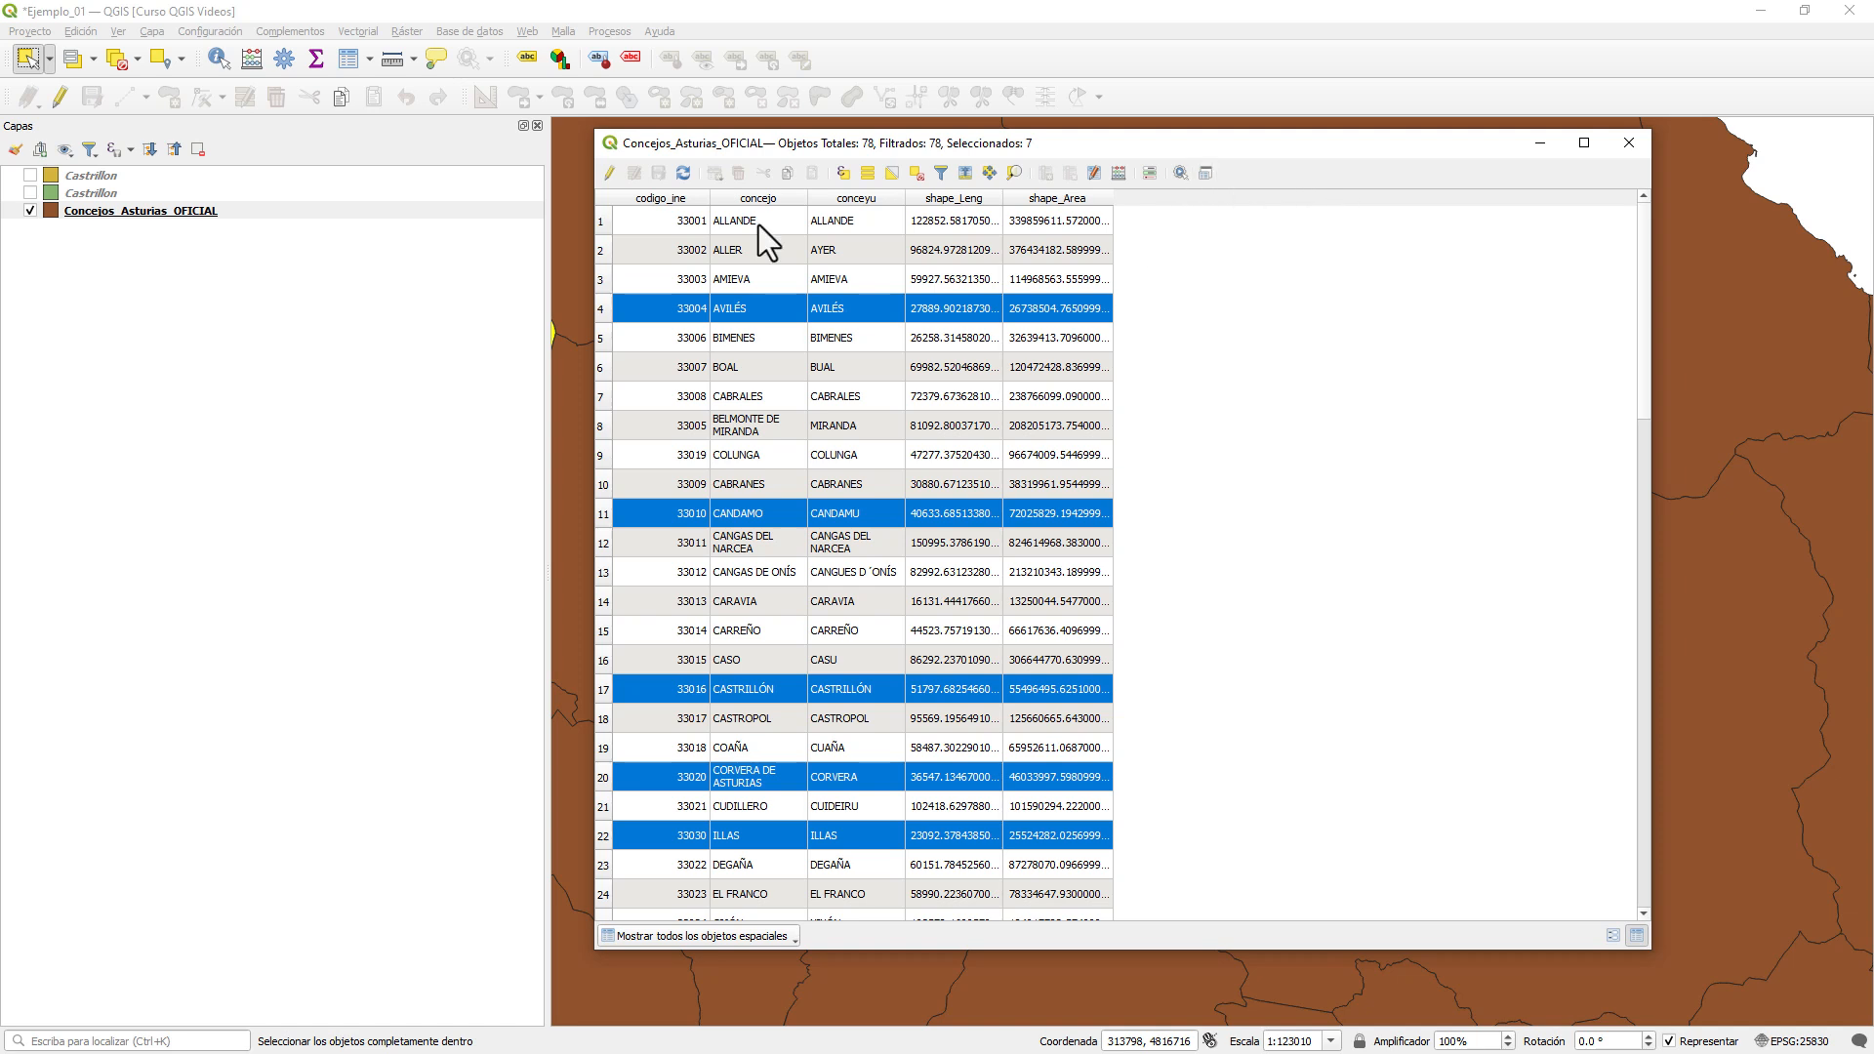
click(615, 176)
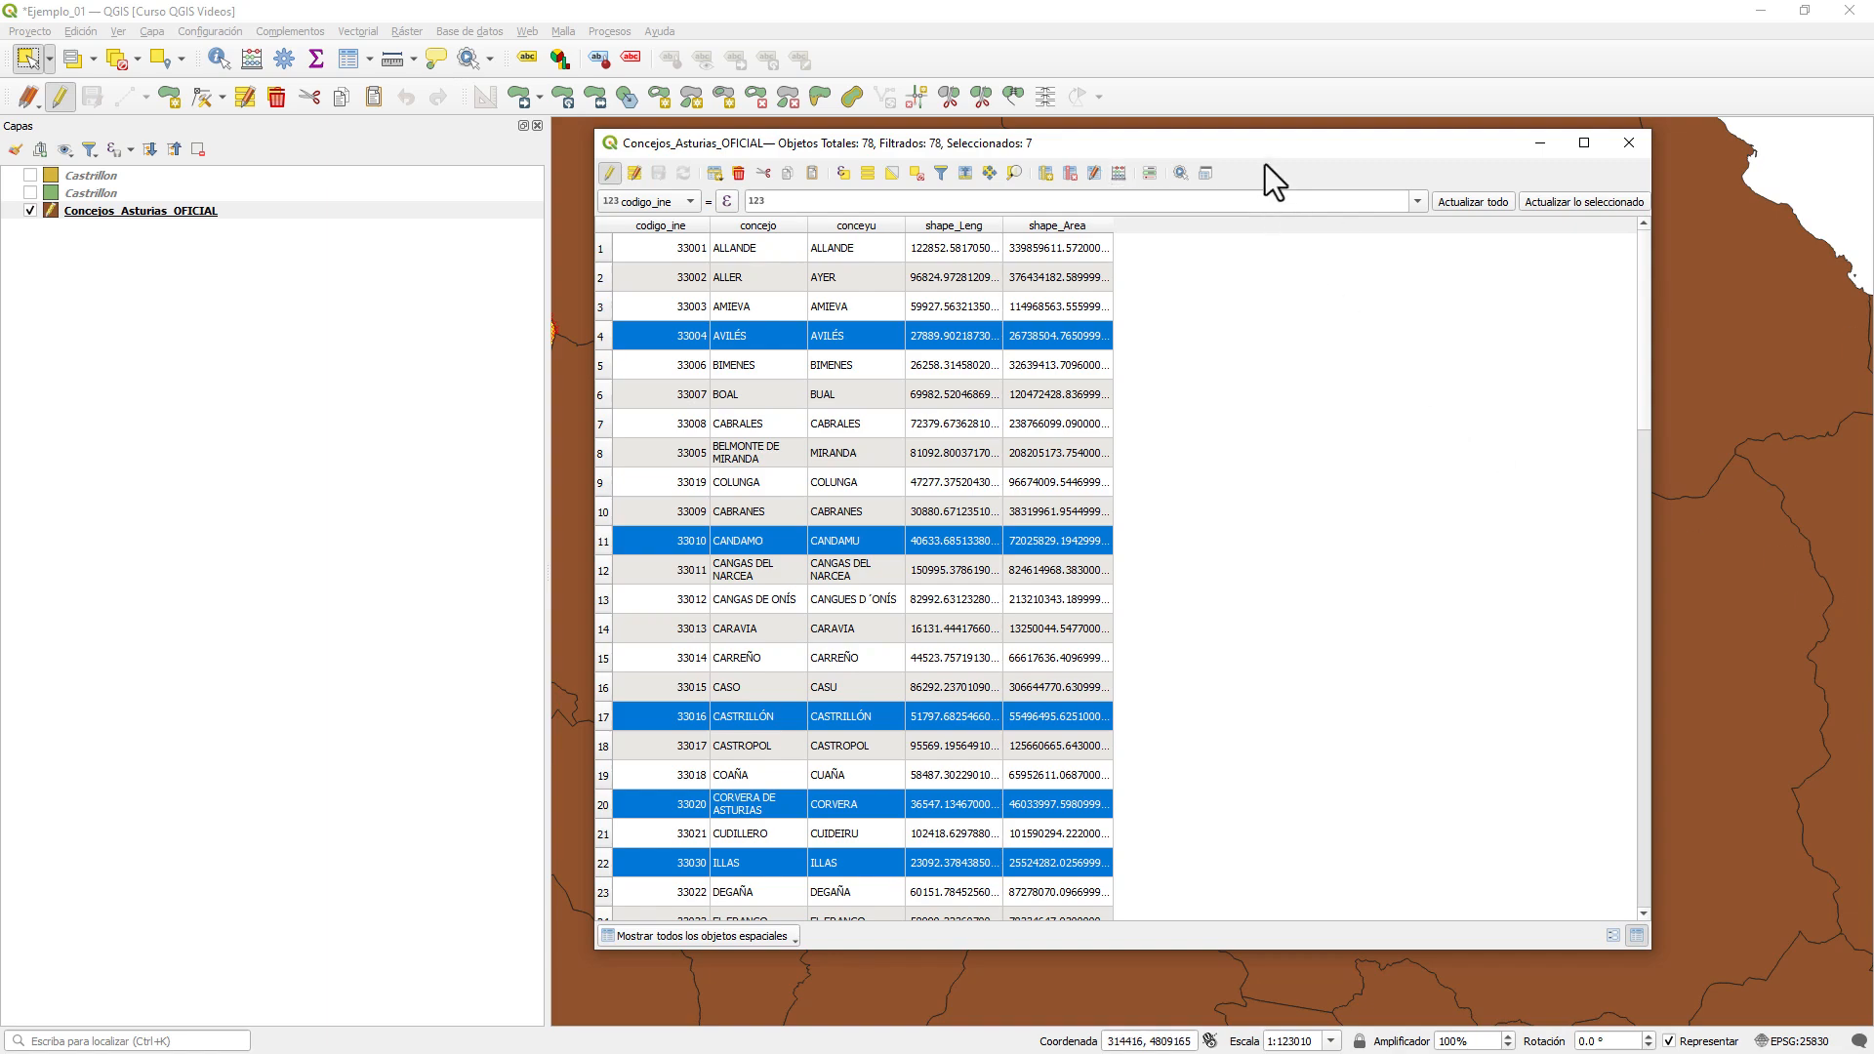
drag(1259, 142, 1217, 221)
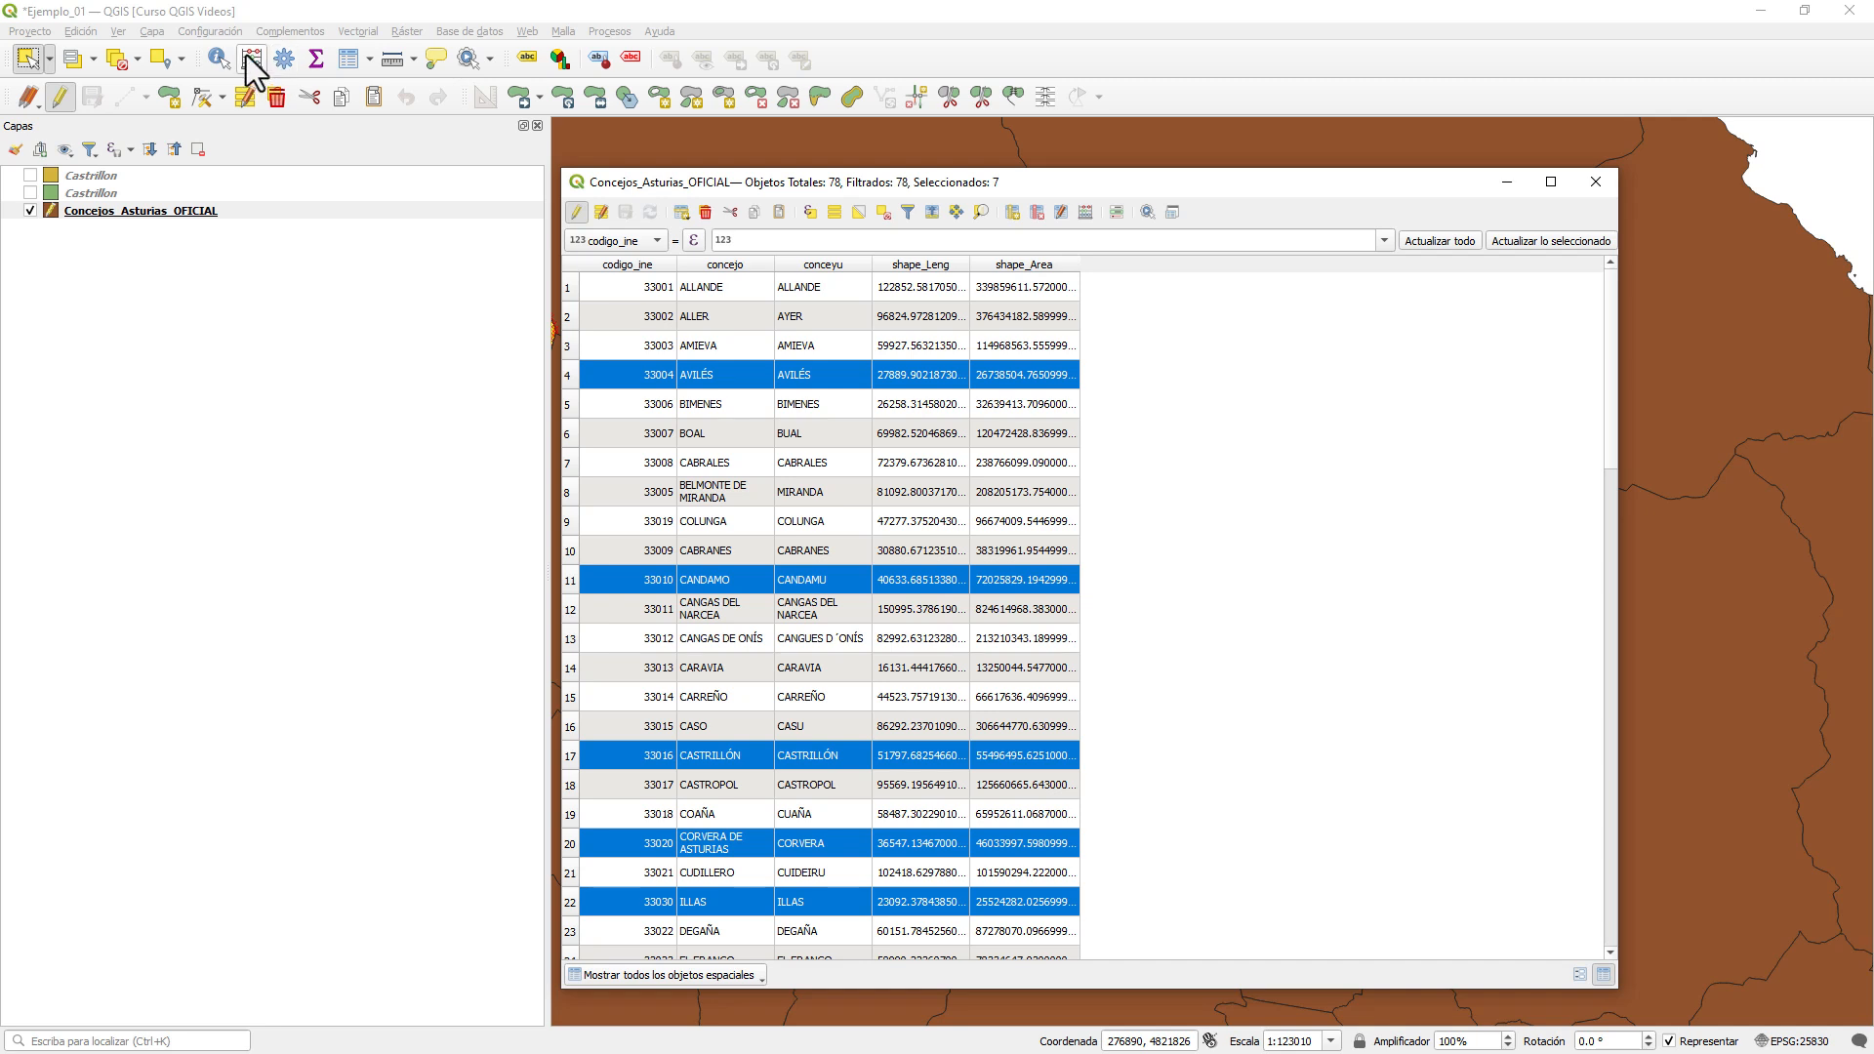
drag(1183, 183, 1186, 221)
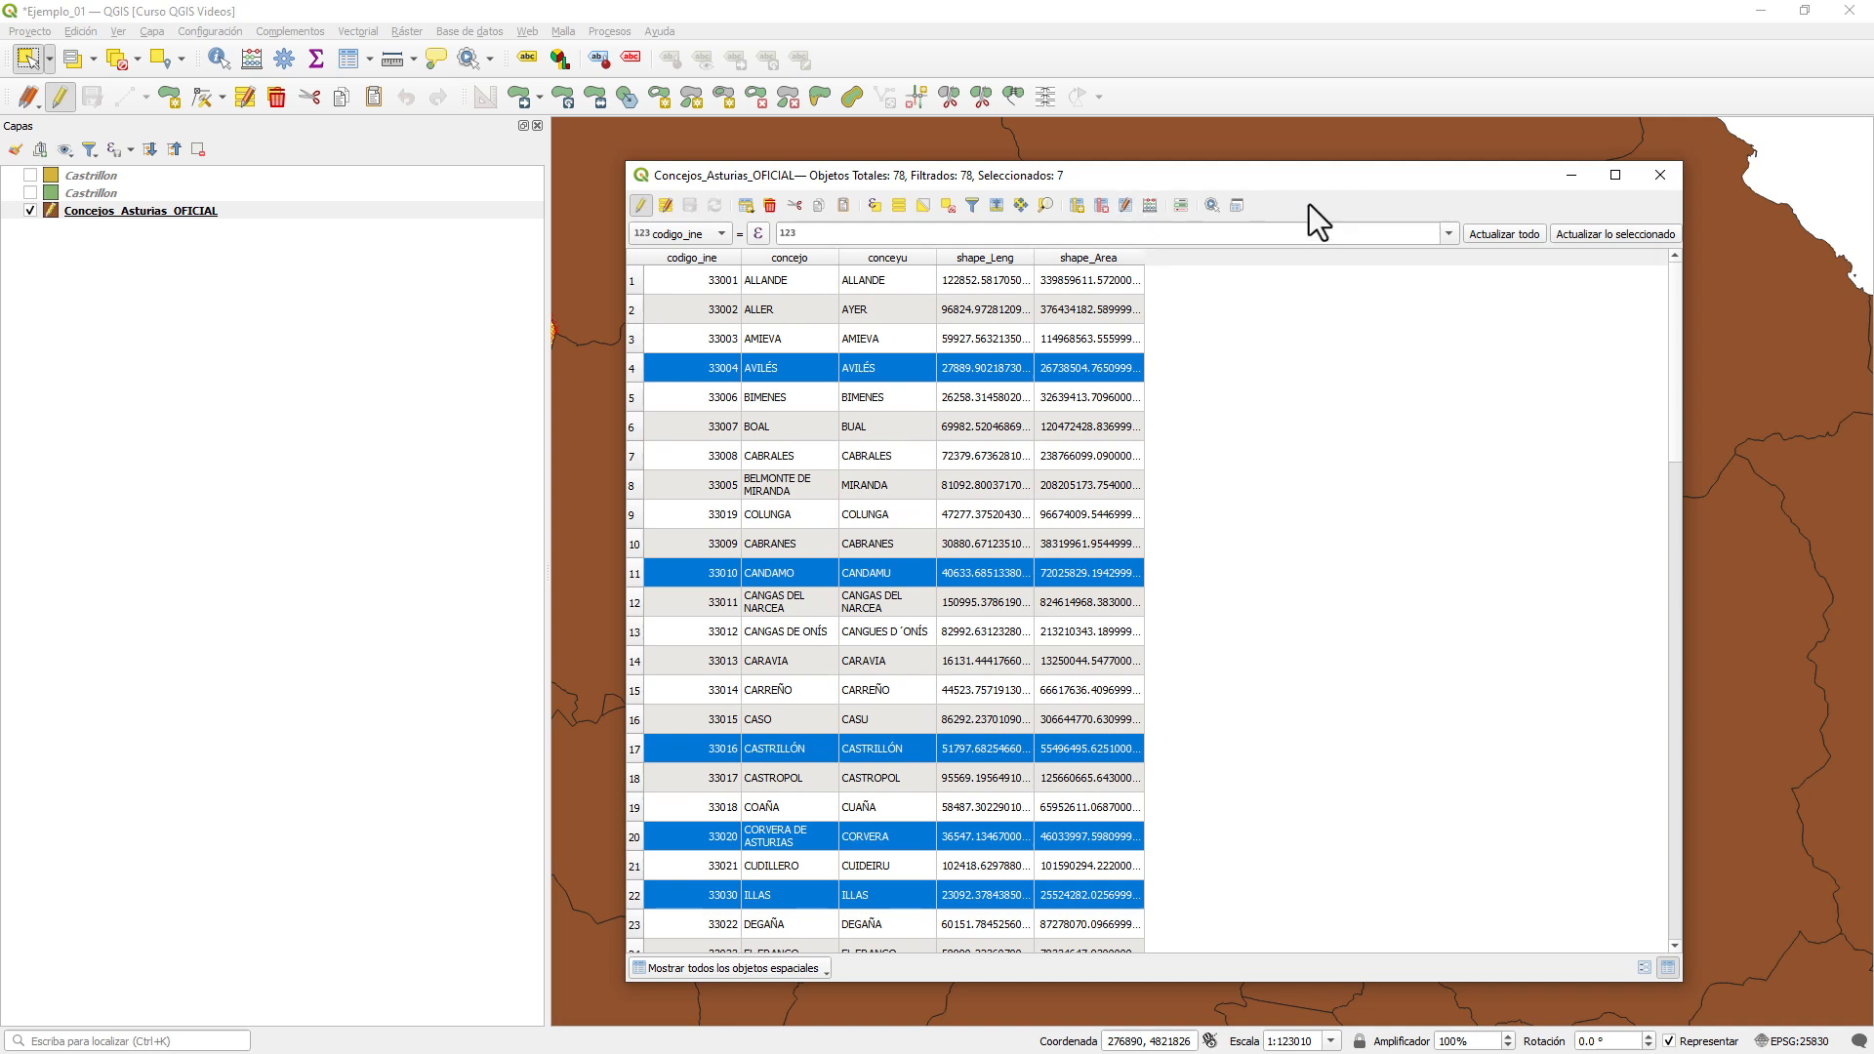
click(1153, 208)
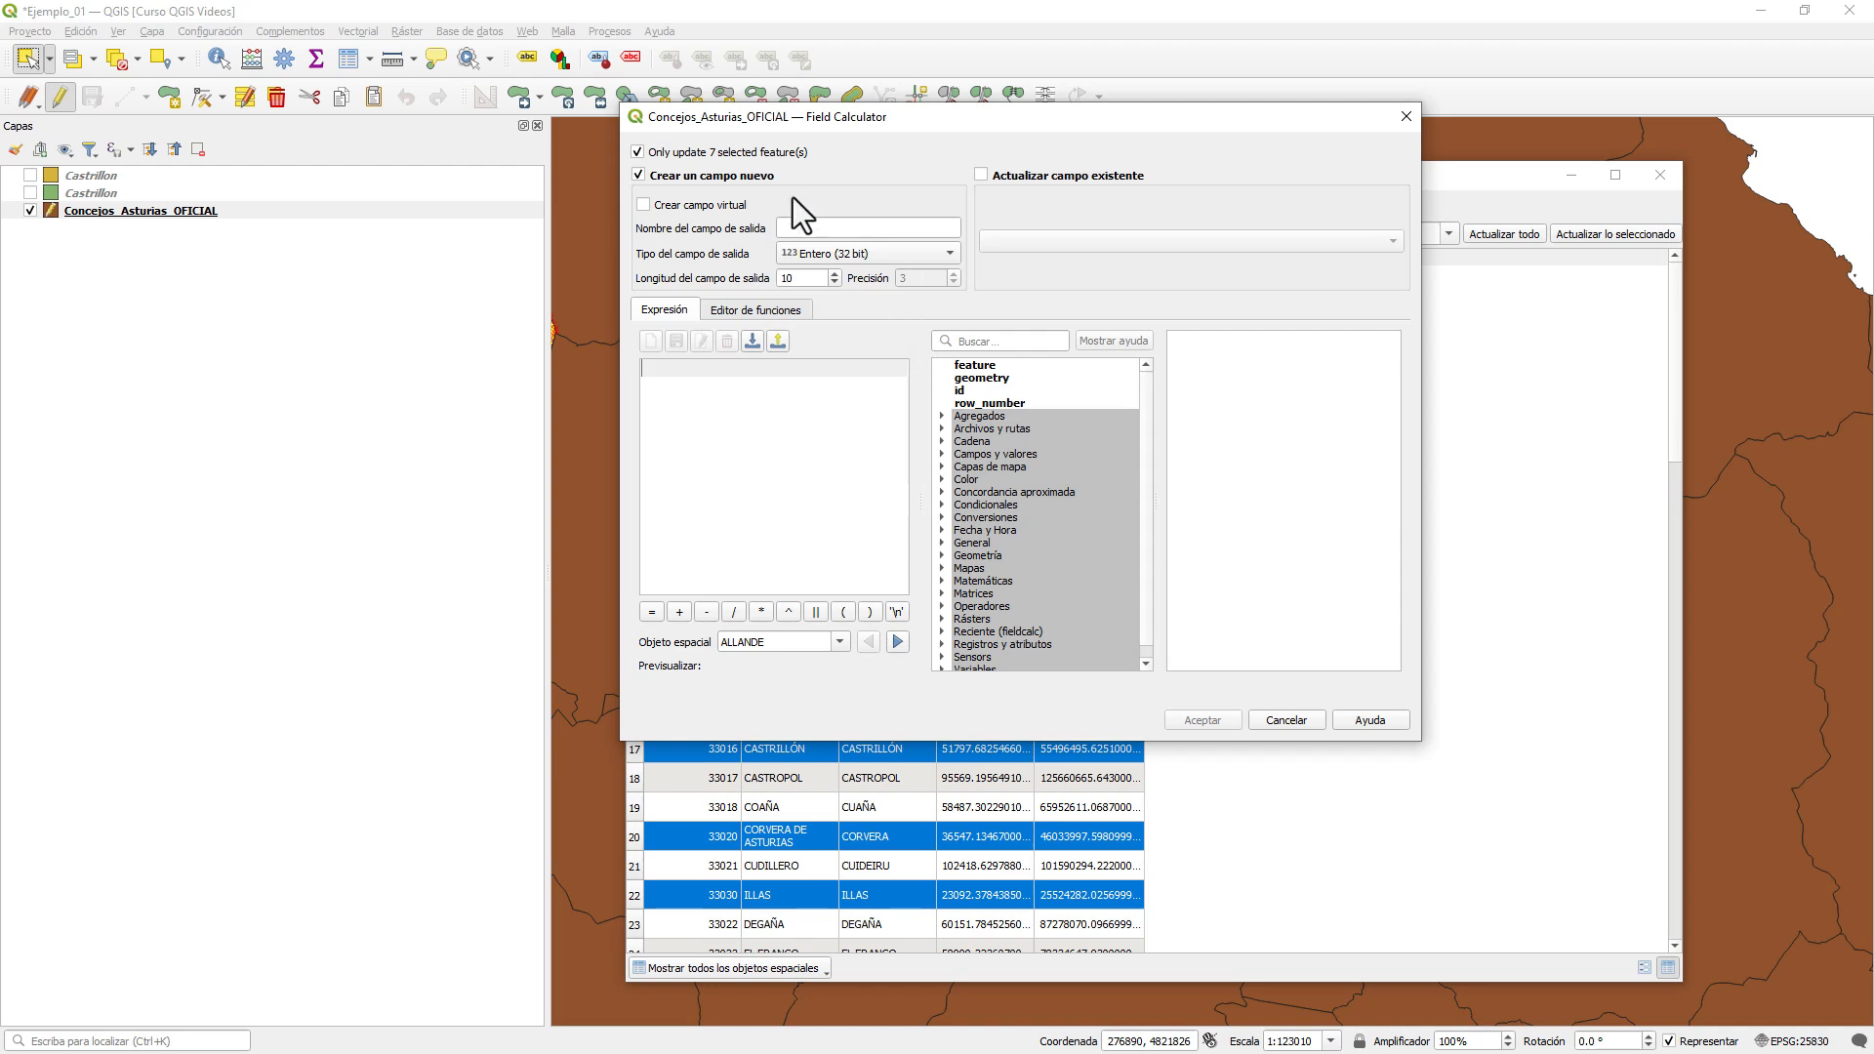
drag(1347, 121, 1271, 354)
click(1345, 348)
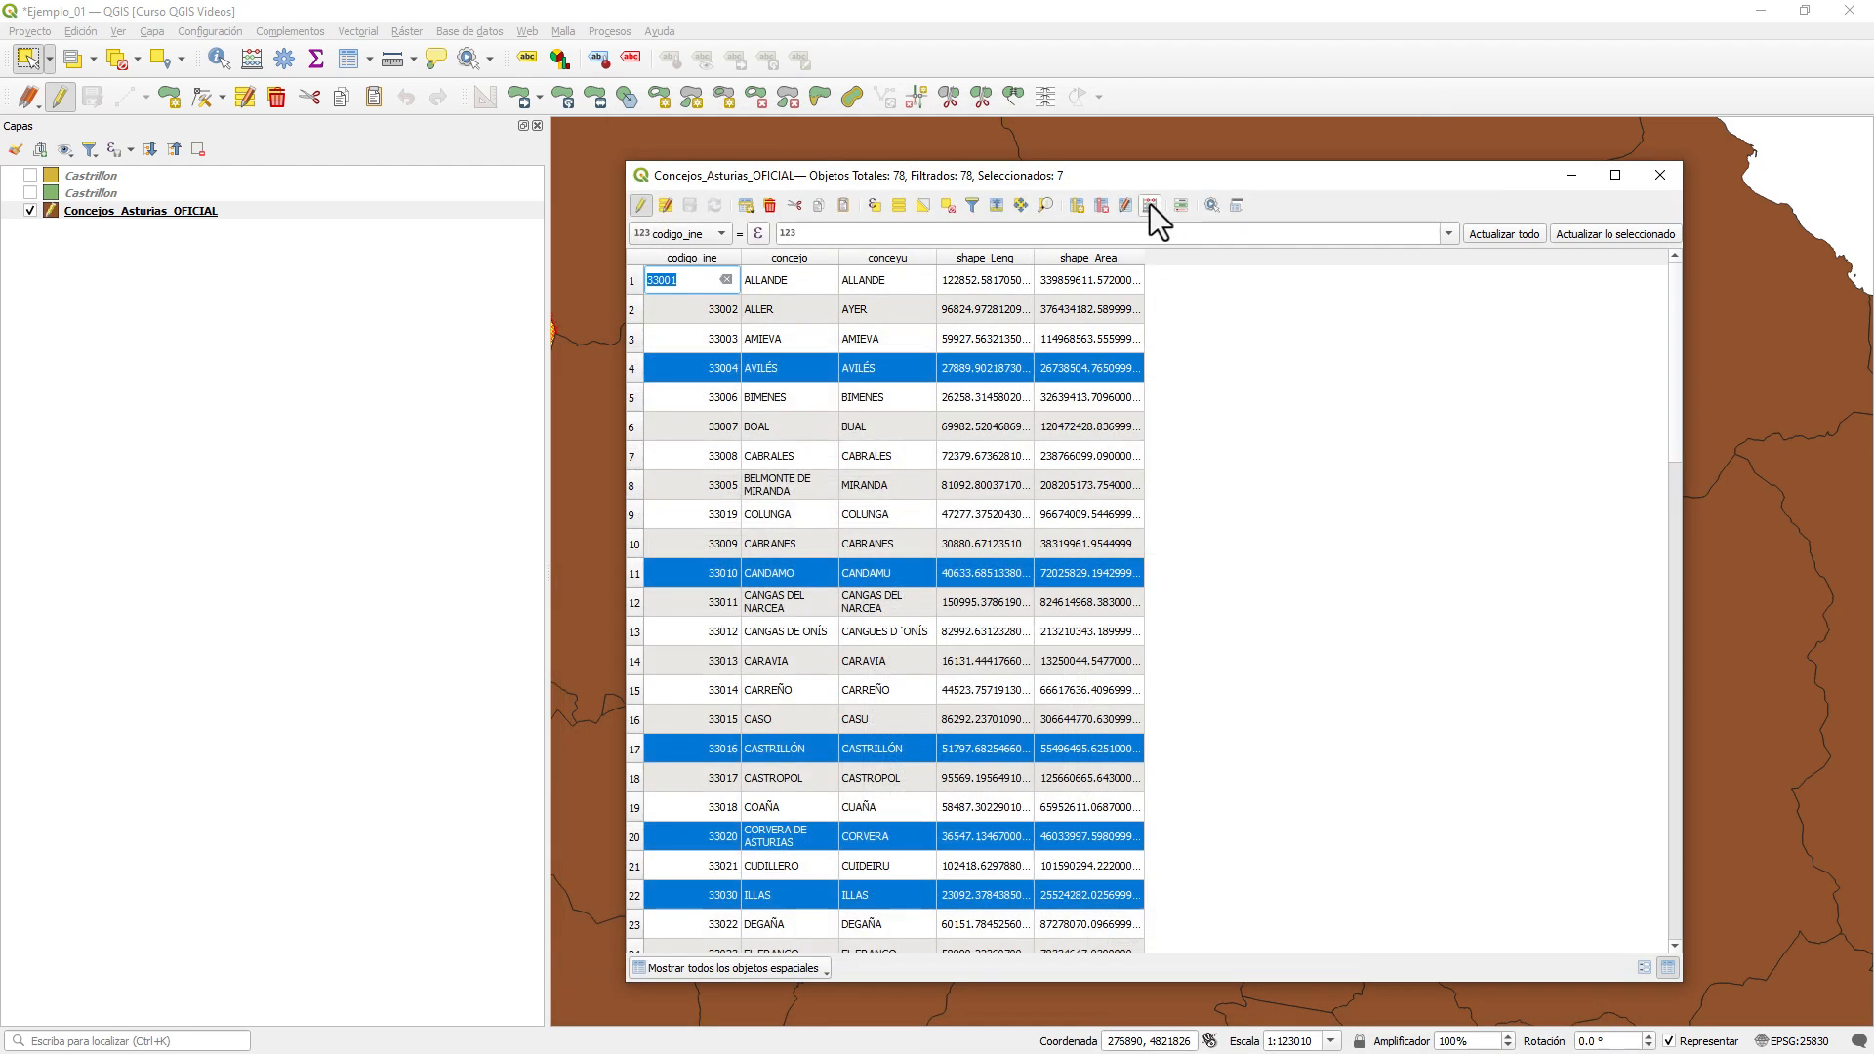
- Start a field calculation that is not limited to the selected features, and name the new output field SUP_Ha
click(1148, 207)
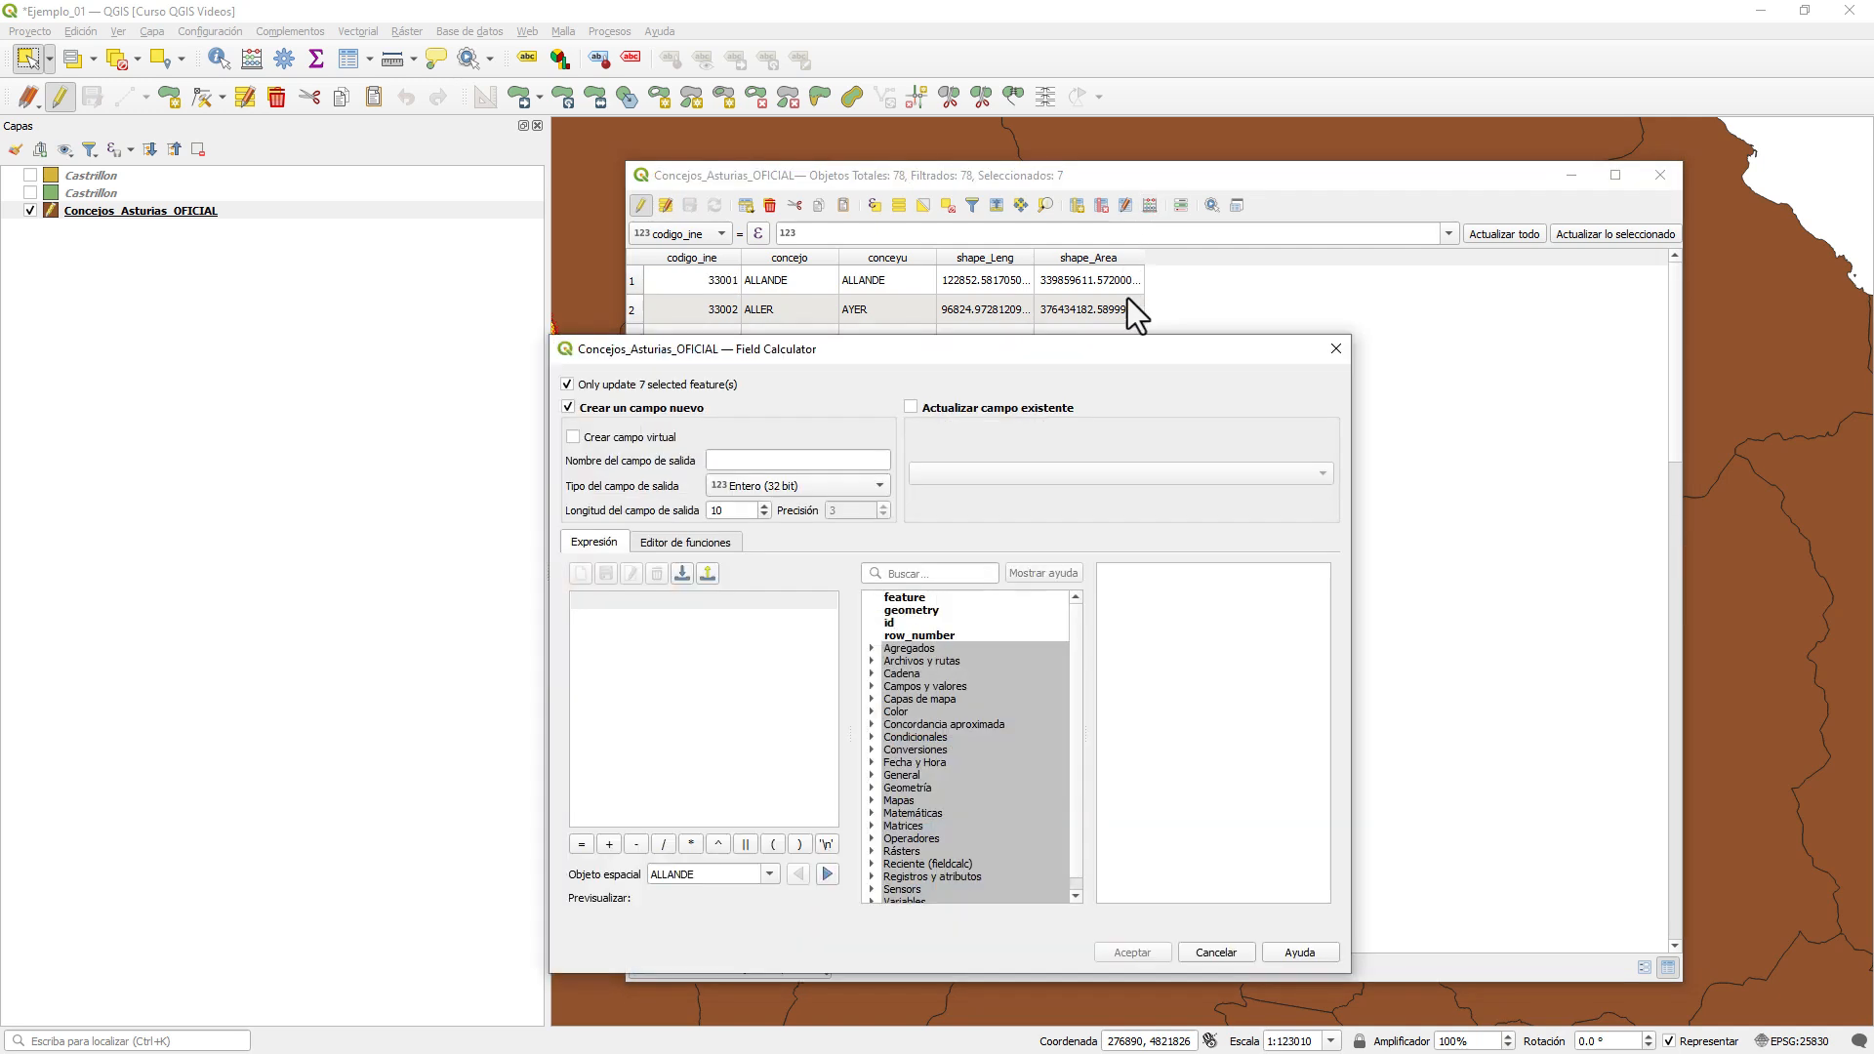
drag(1177, 355, 1431, 47)
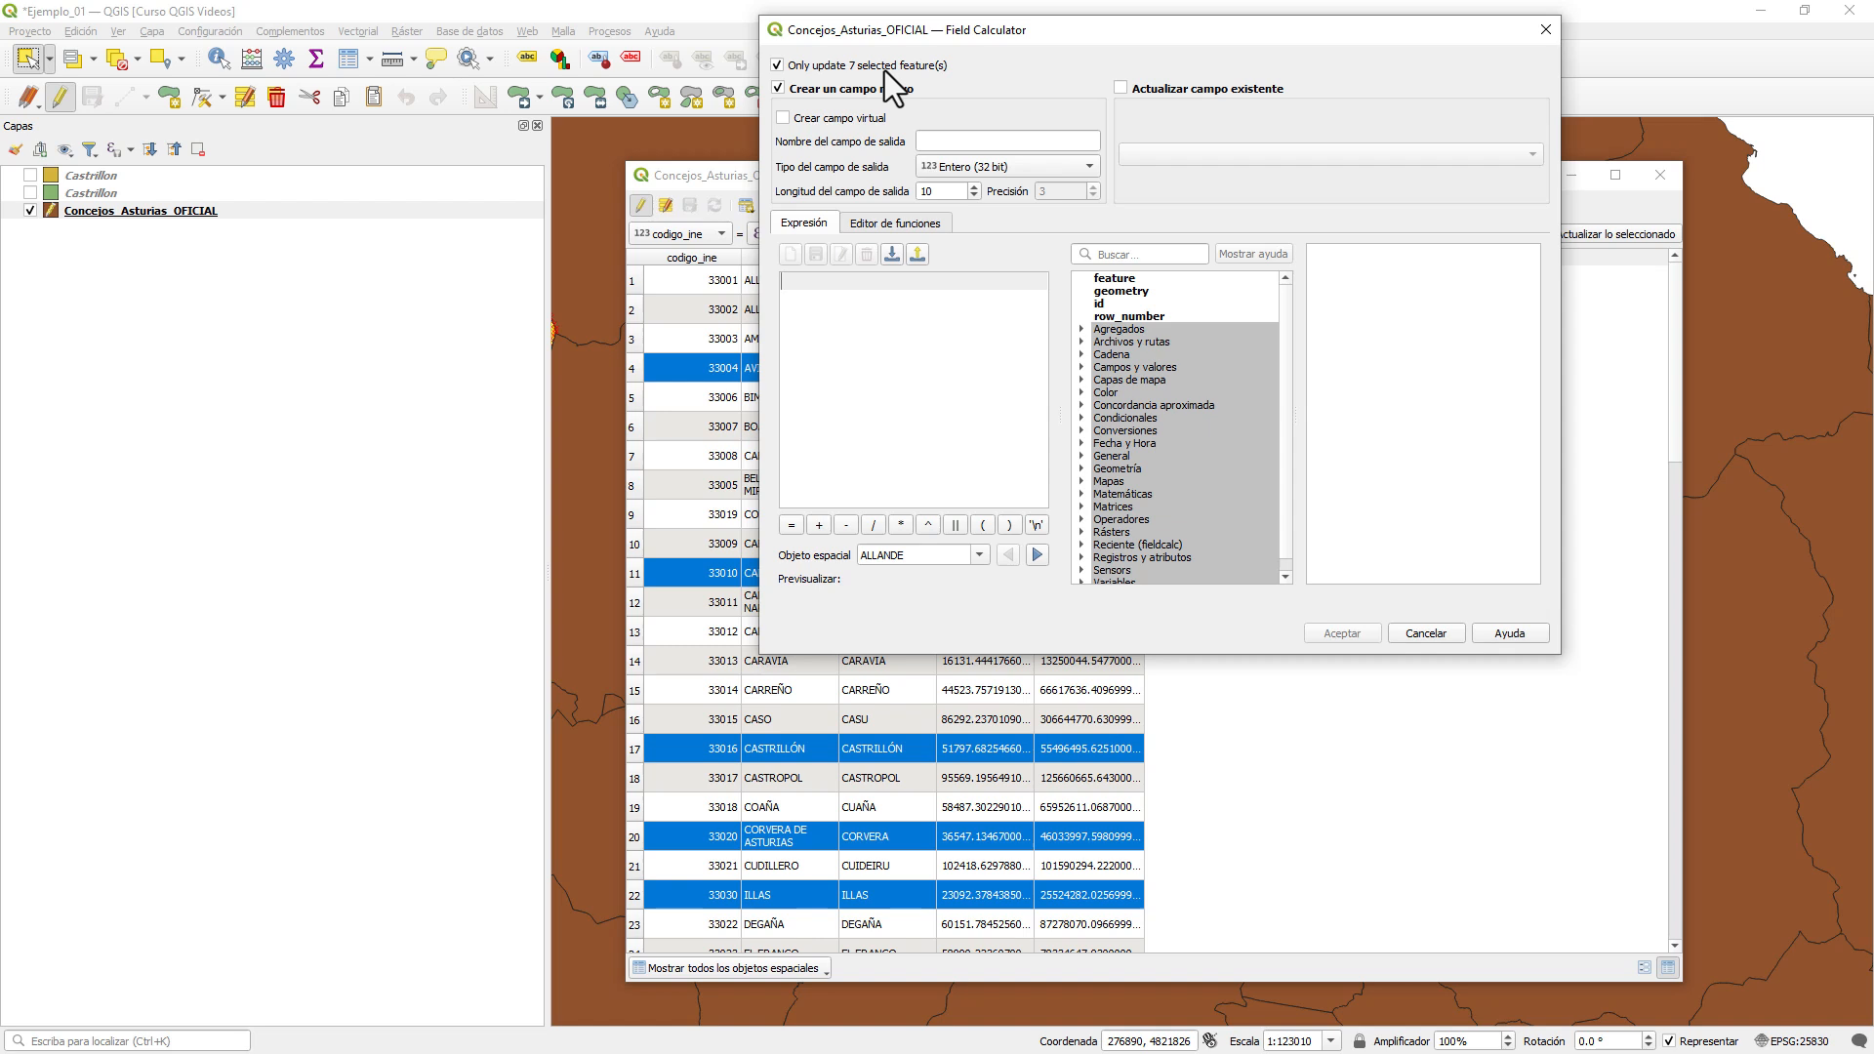
click(778, 66)
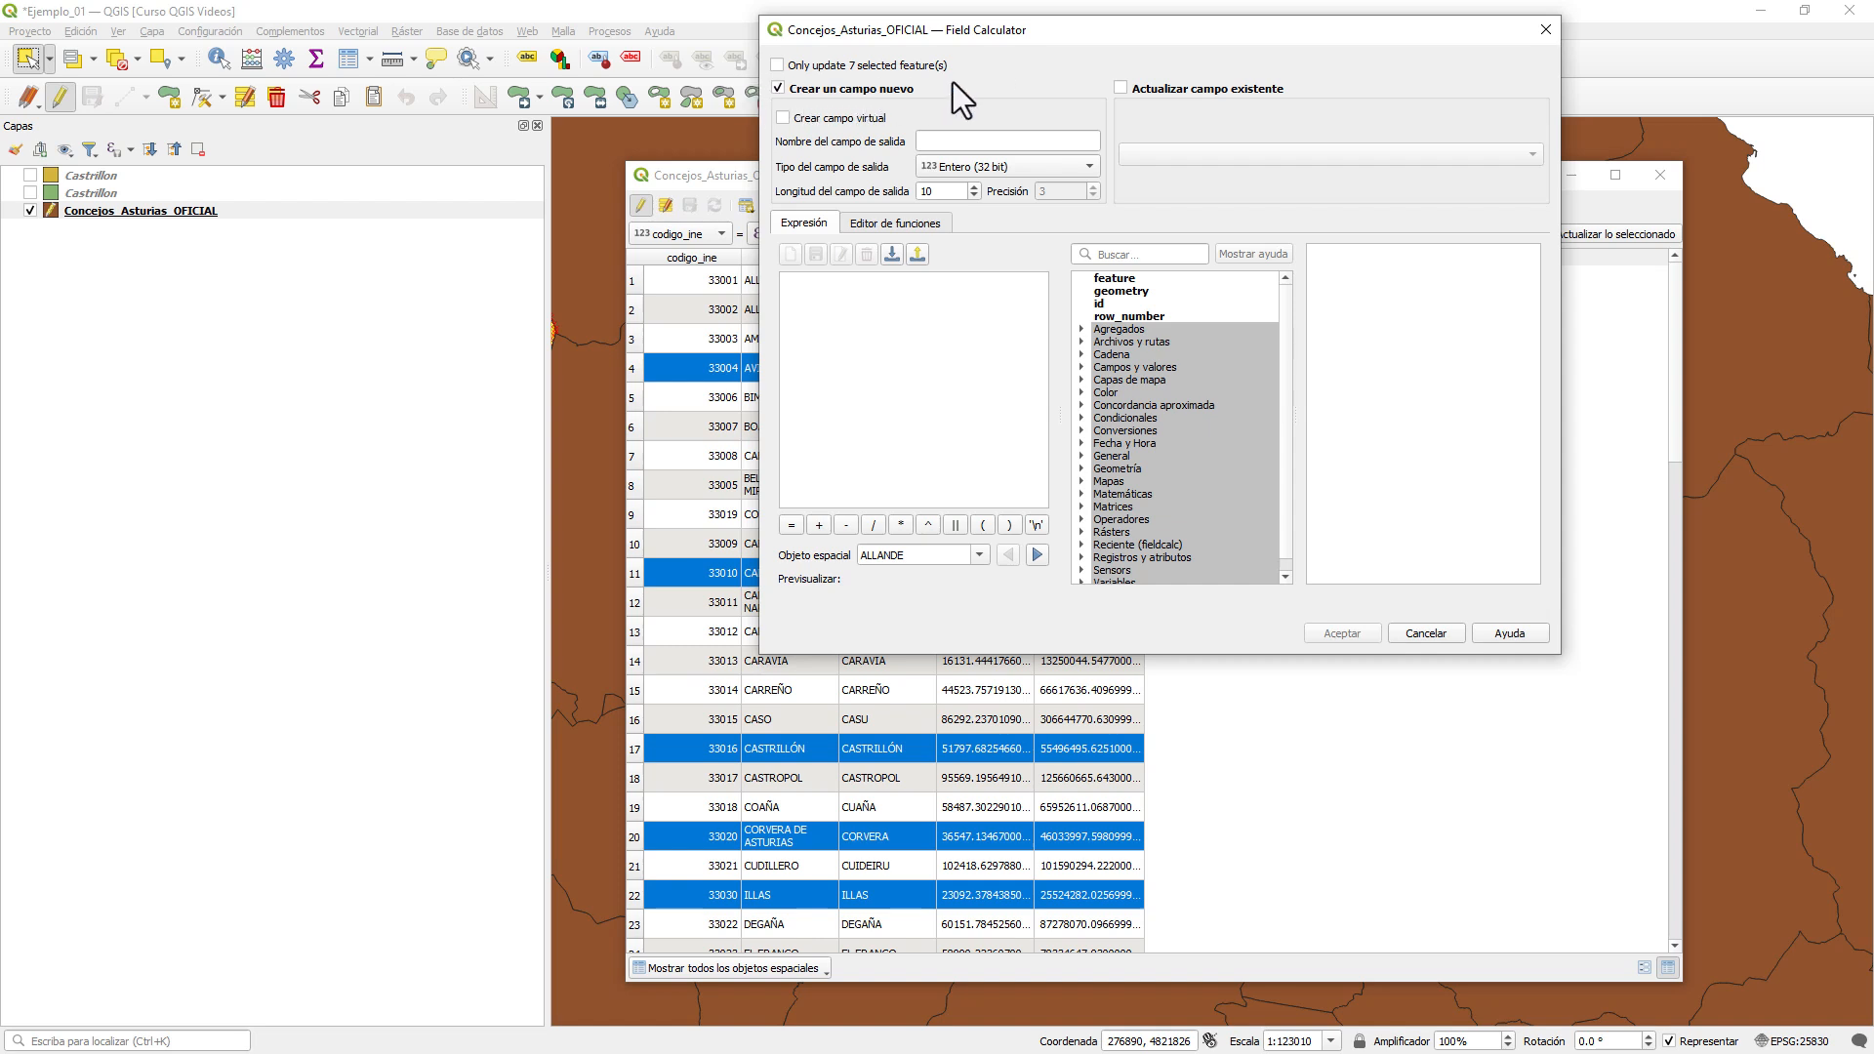
click(971, 143)
text(SUP_Ha)
- Set the new field's type to decimal number (real) with a precision of 2
click(1005, 167)
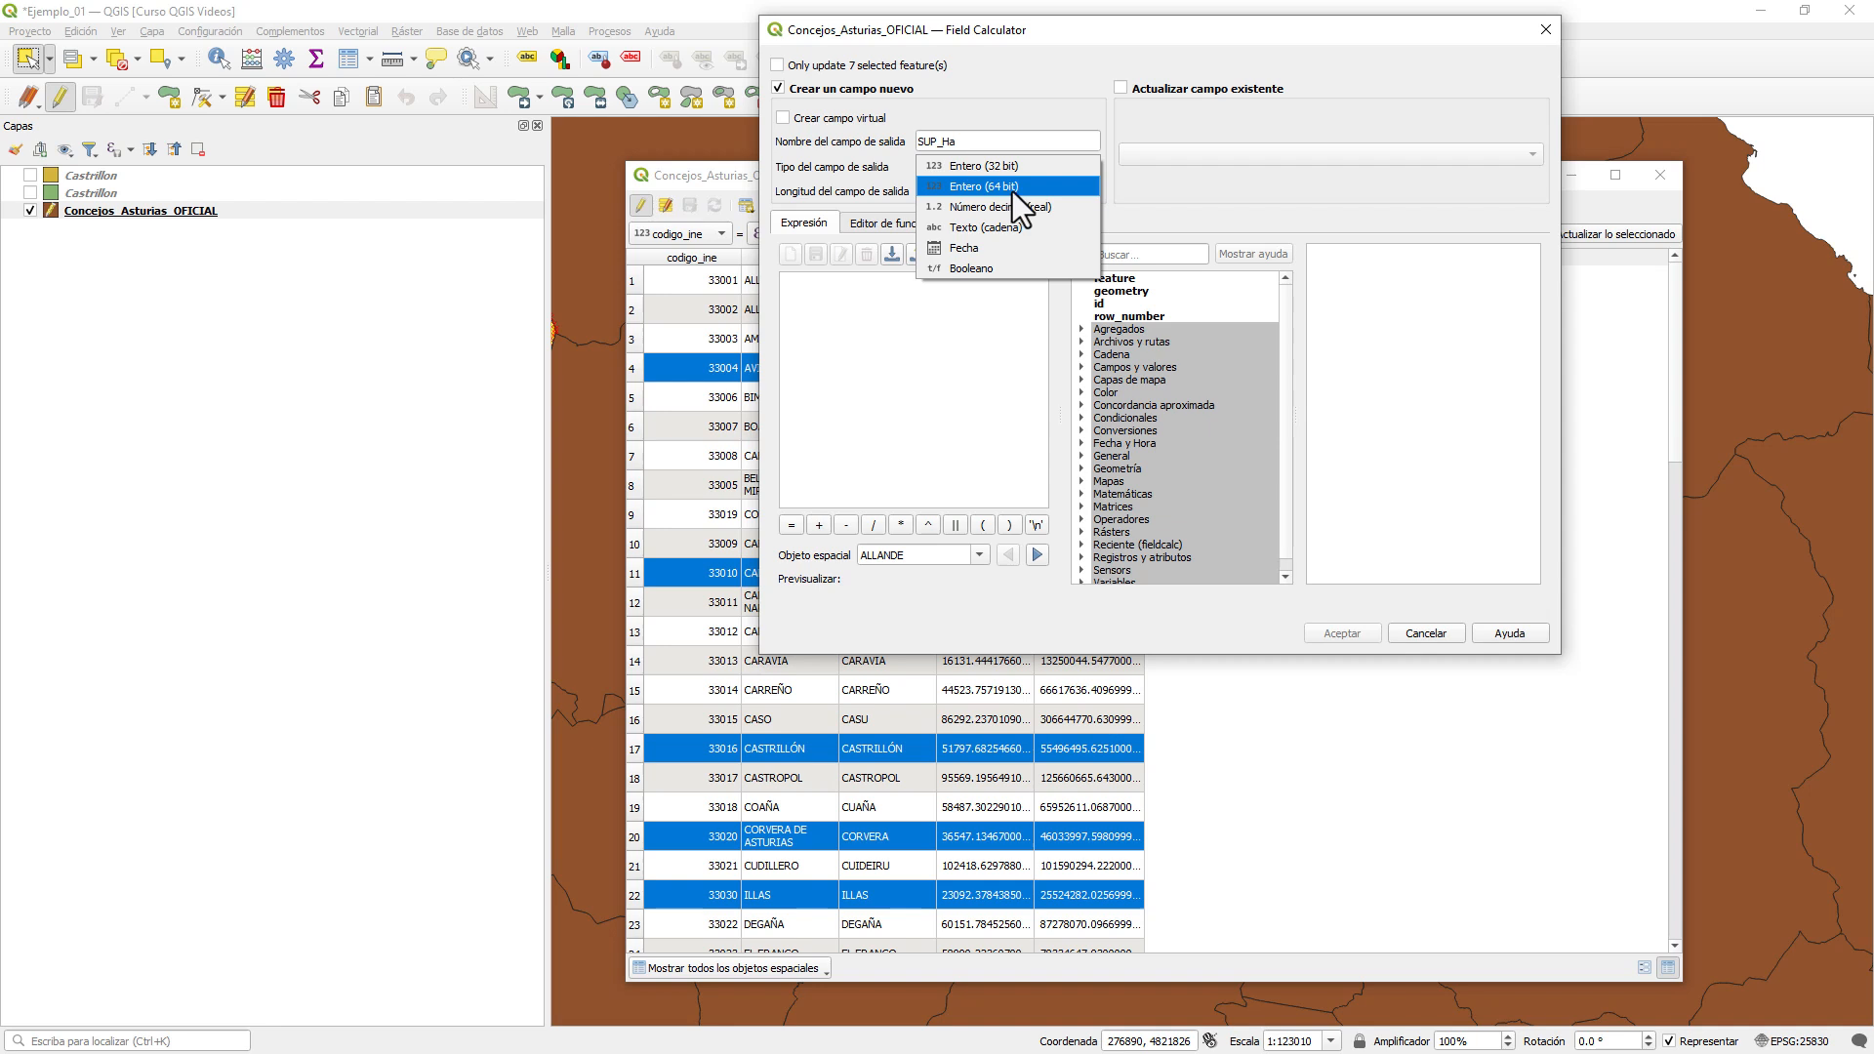
click(1011, 191)
click(976, 172)
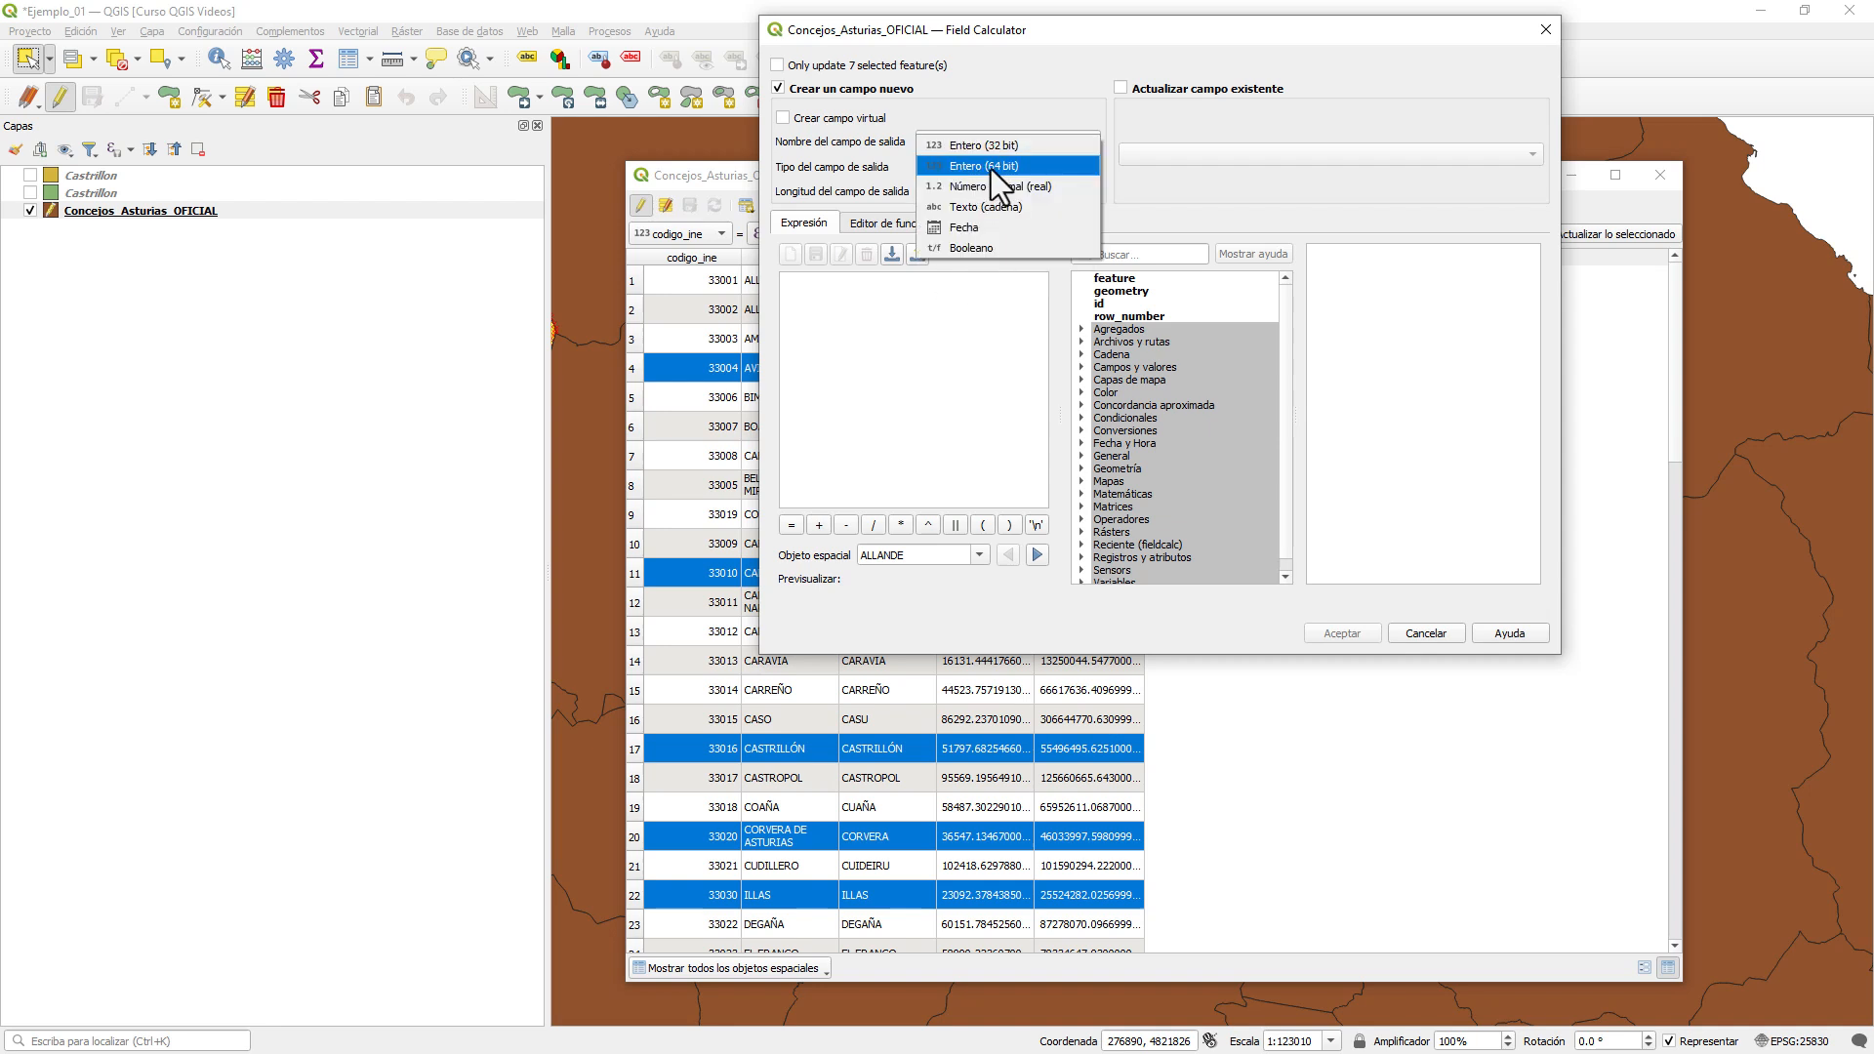
click(1001, 184)
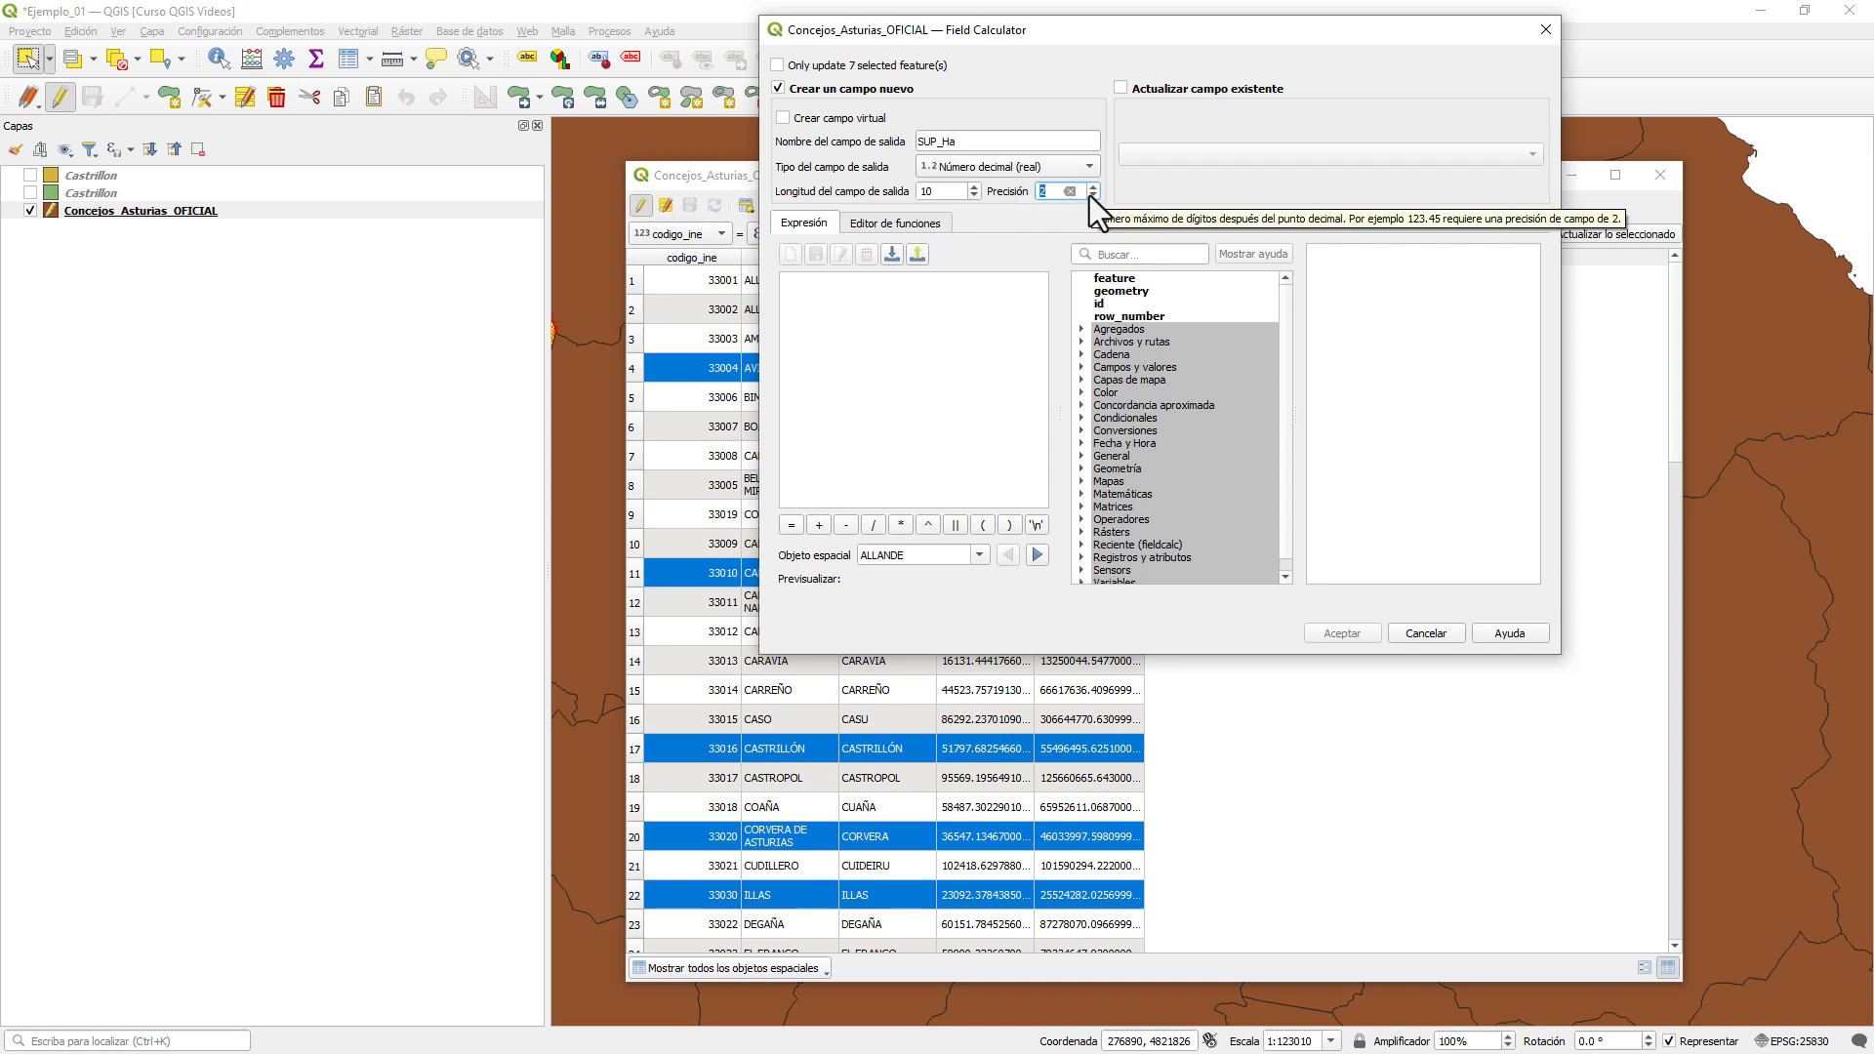
- Widen and reposition the field calculator, search its functions for "Area", and insert $area into the expression
click(899, 312)
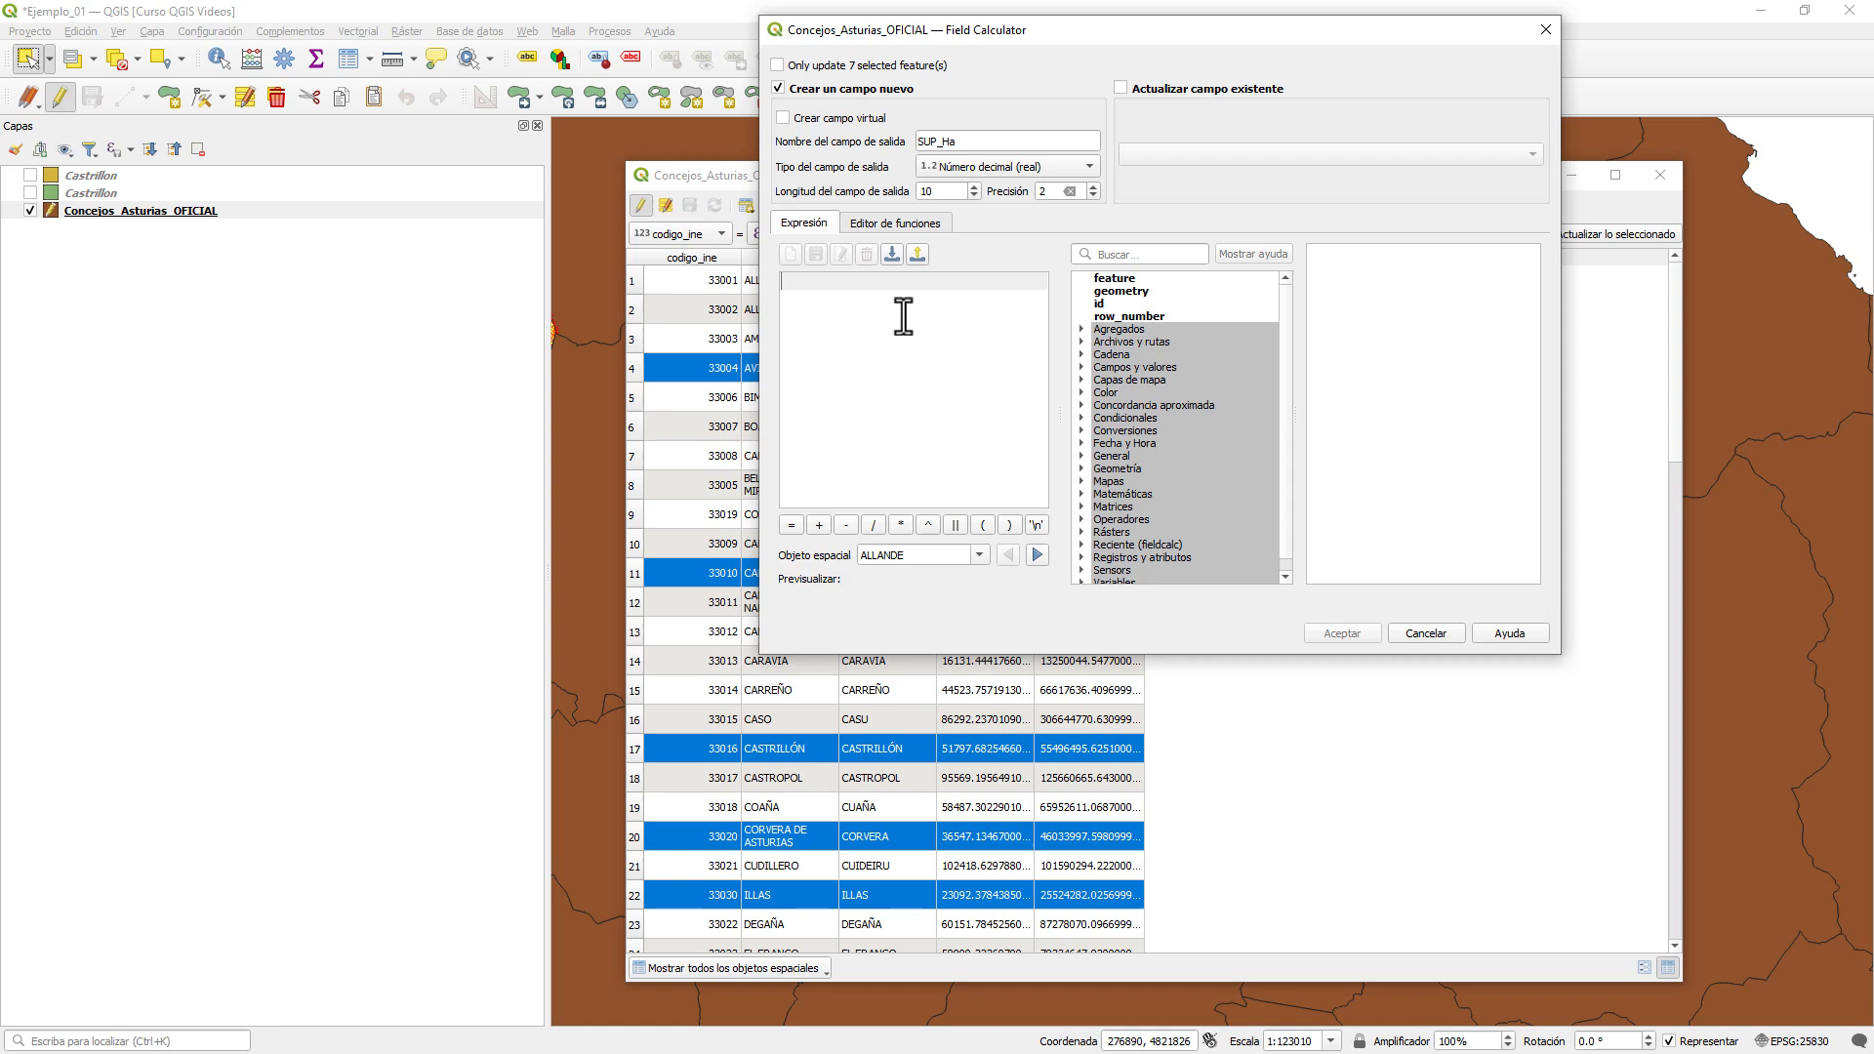
click(1118, 255)
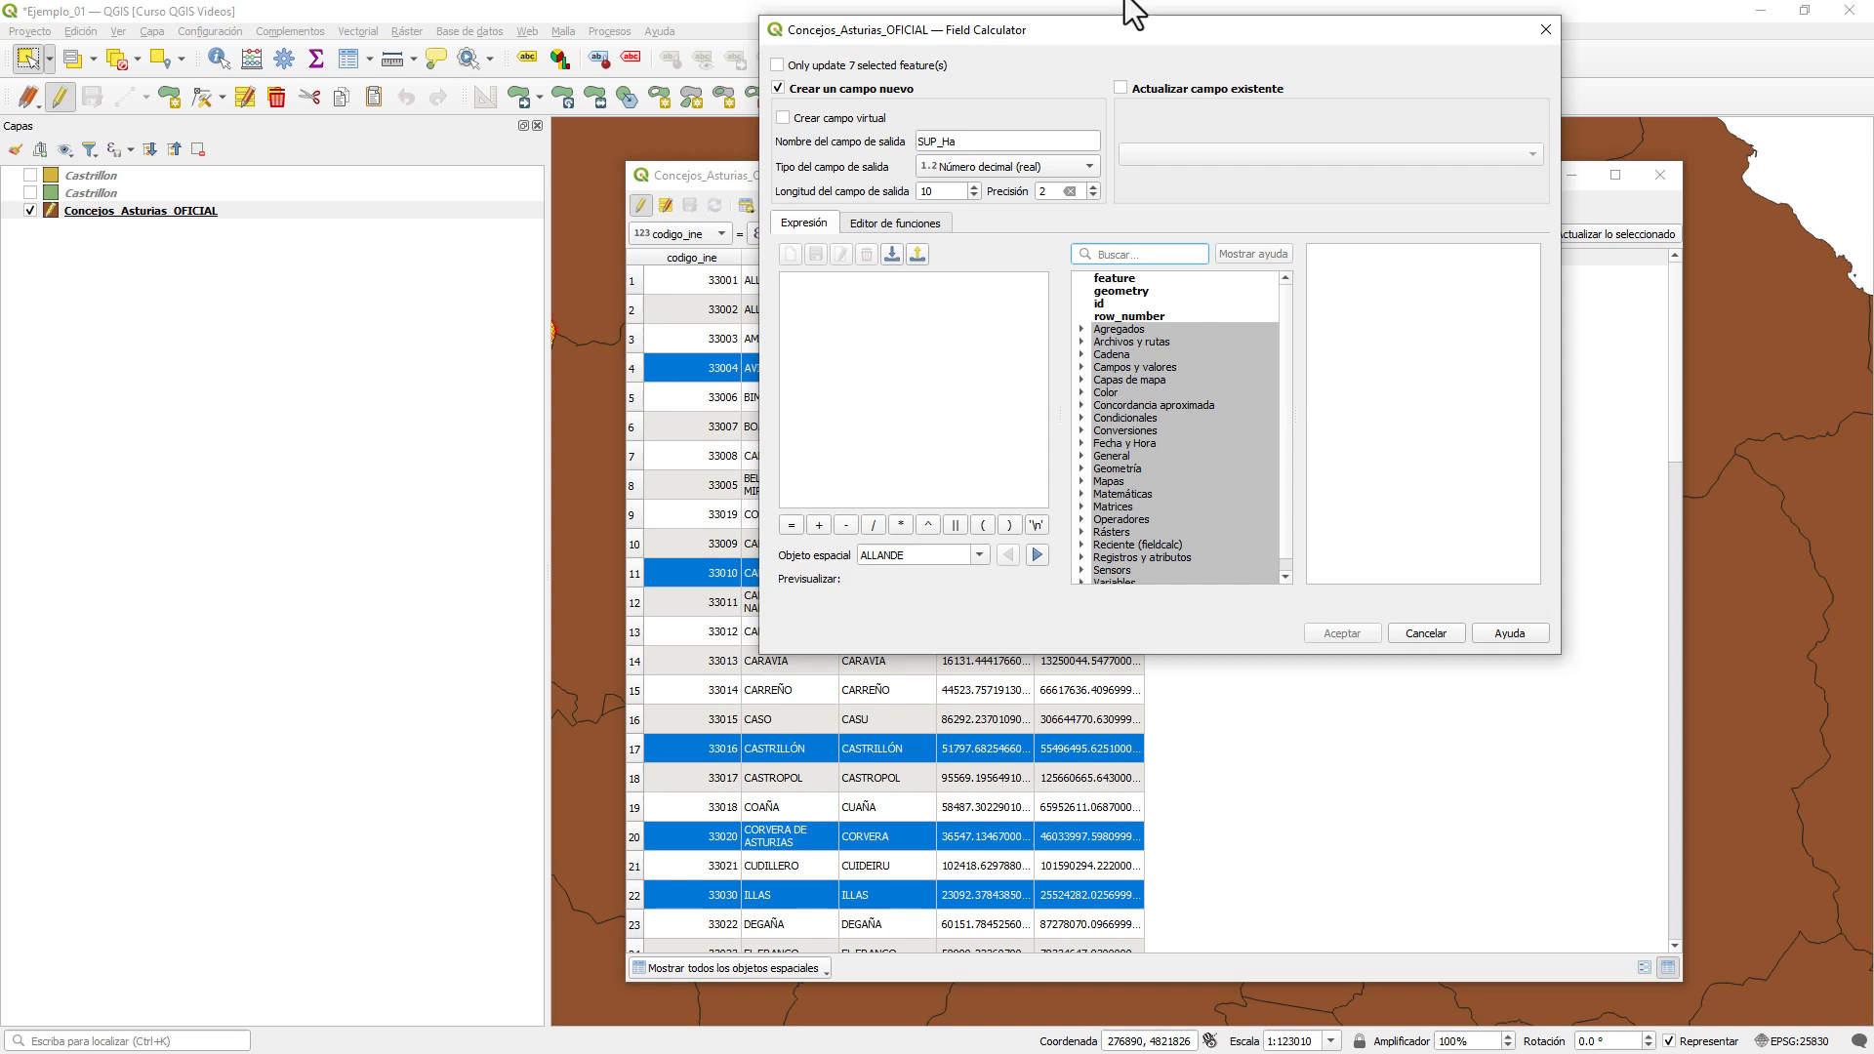
drag(1567, 58, 1853, 57)
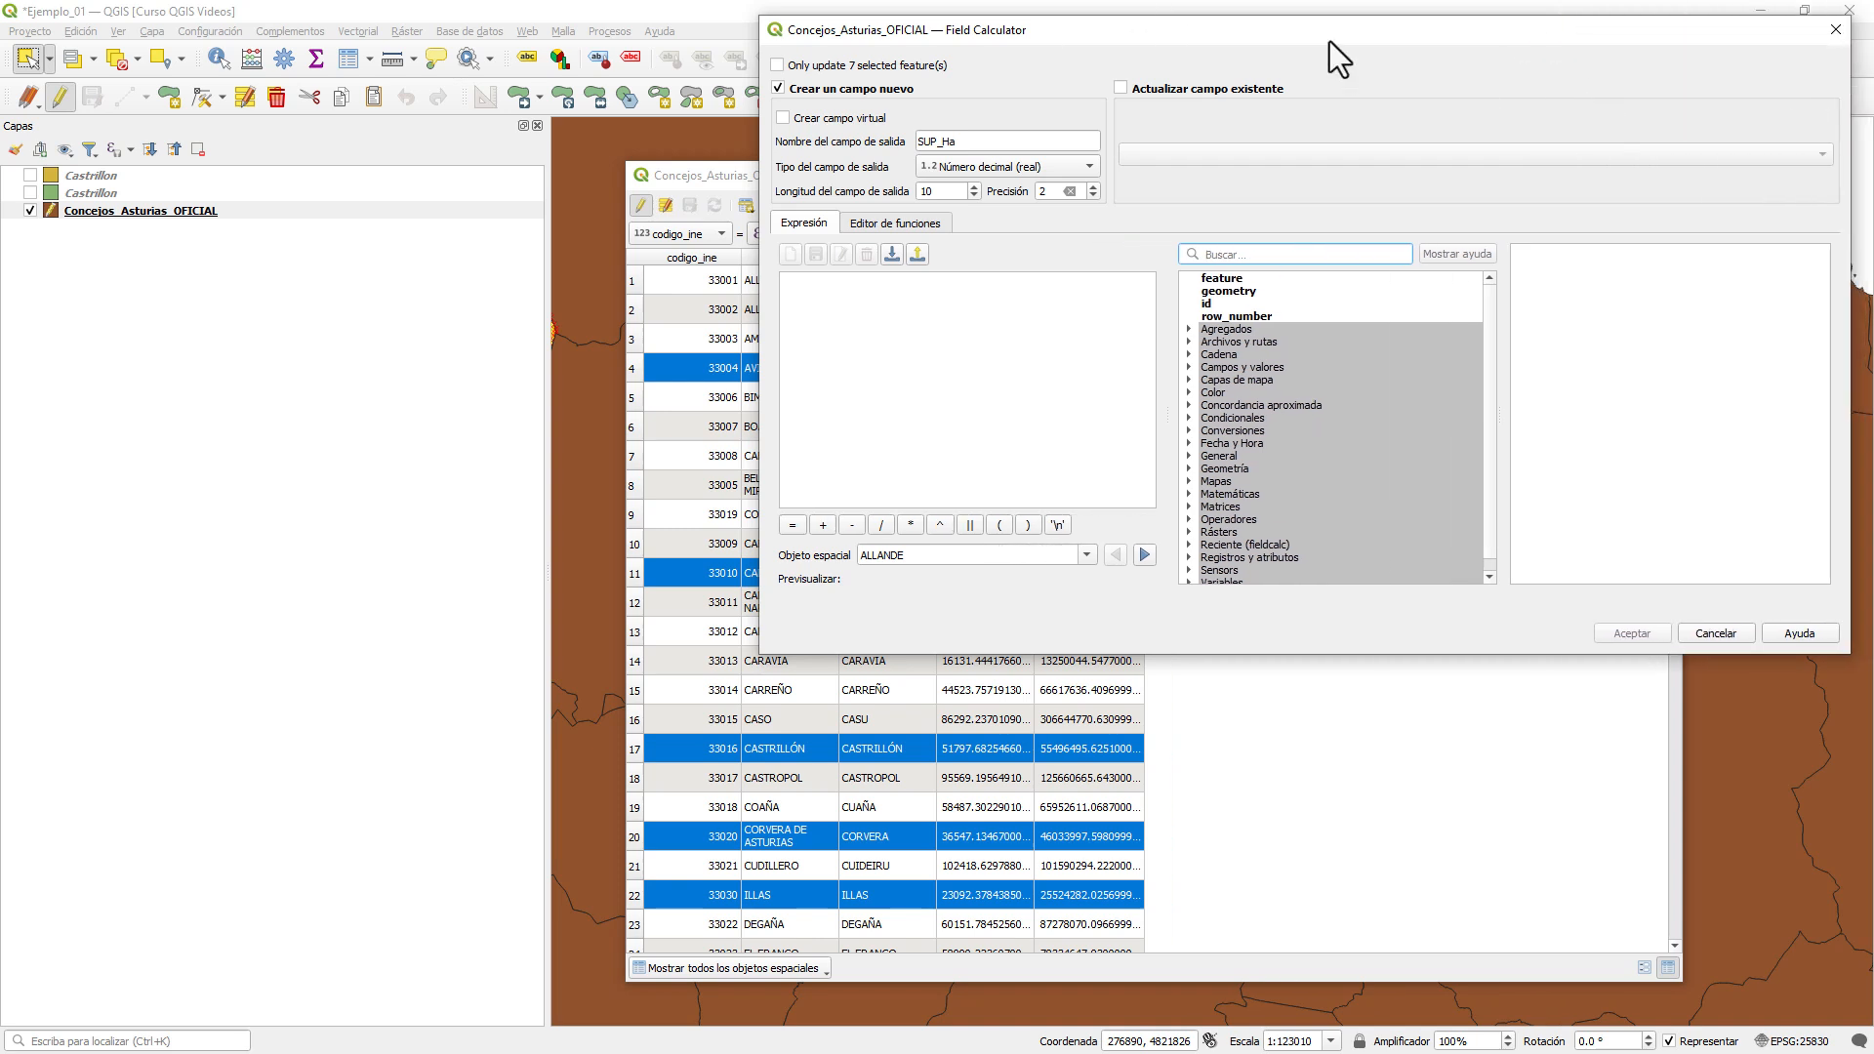
drag(1330, 41, 992, 39)
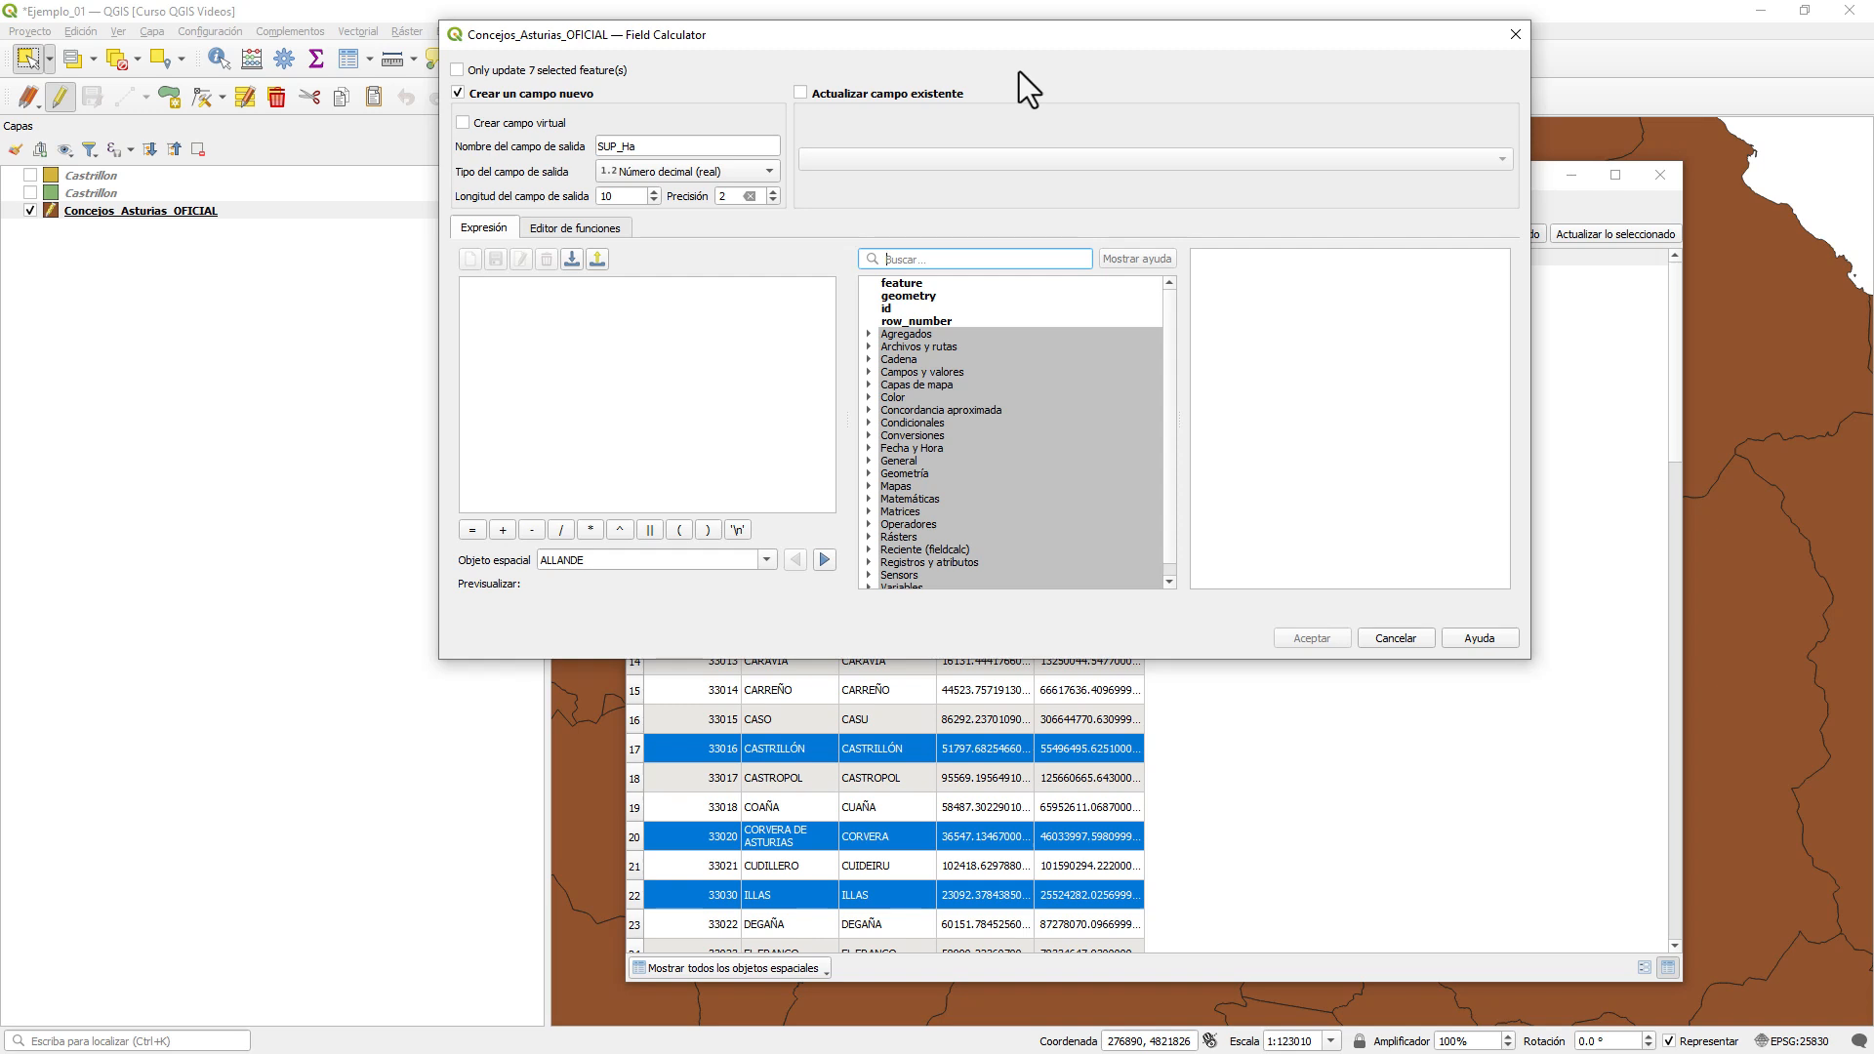
text(Area)
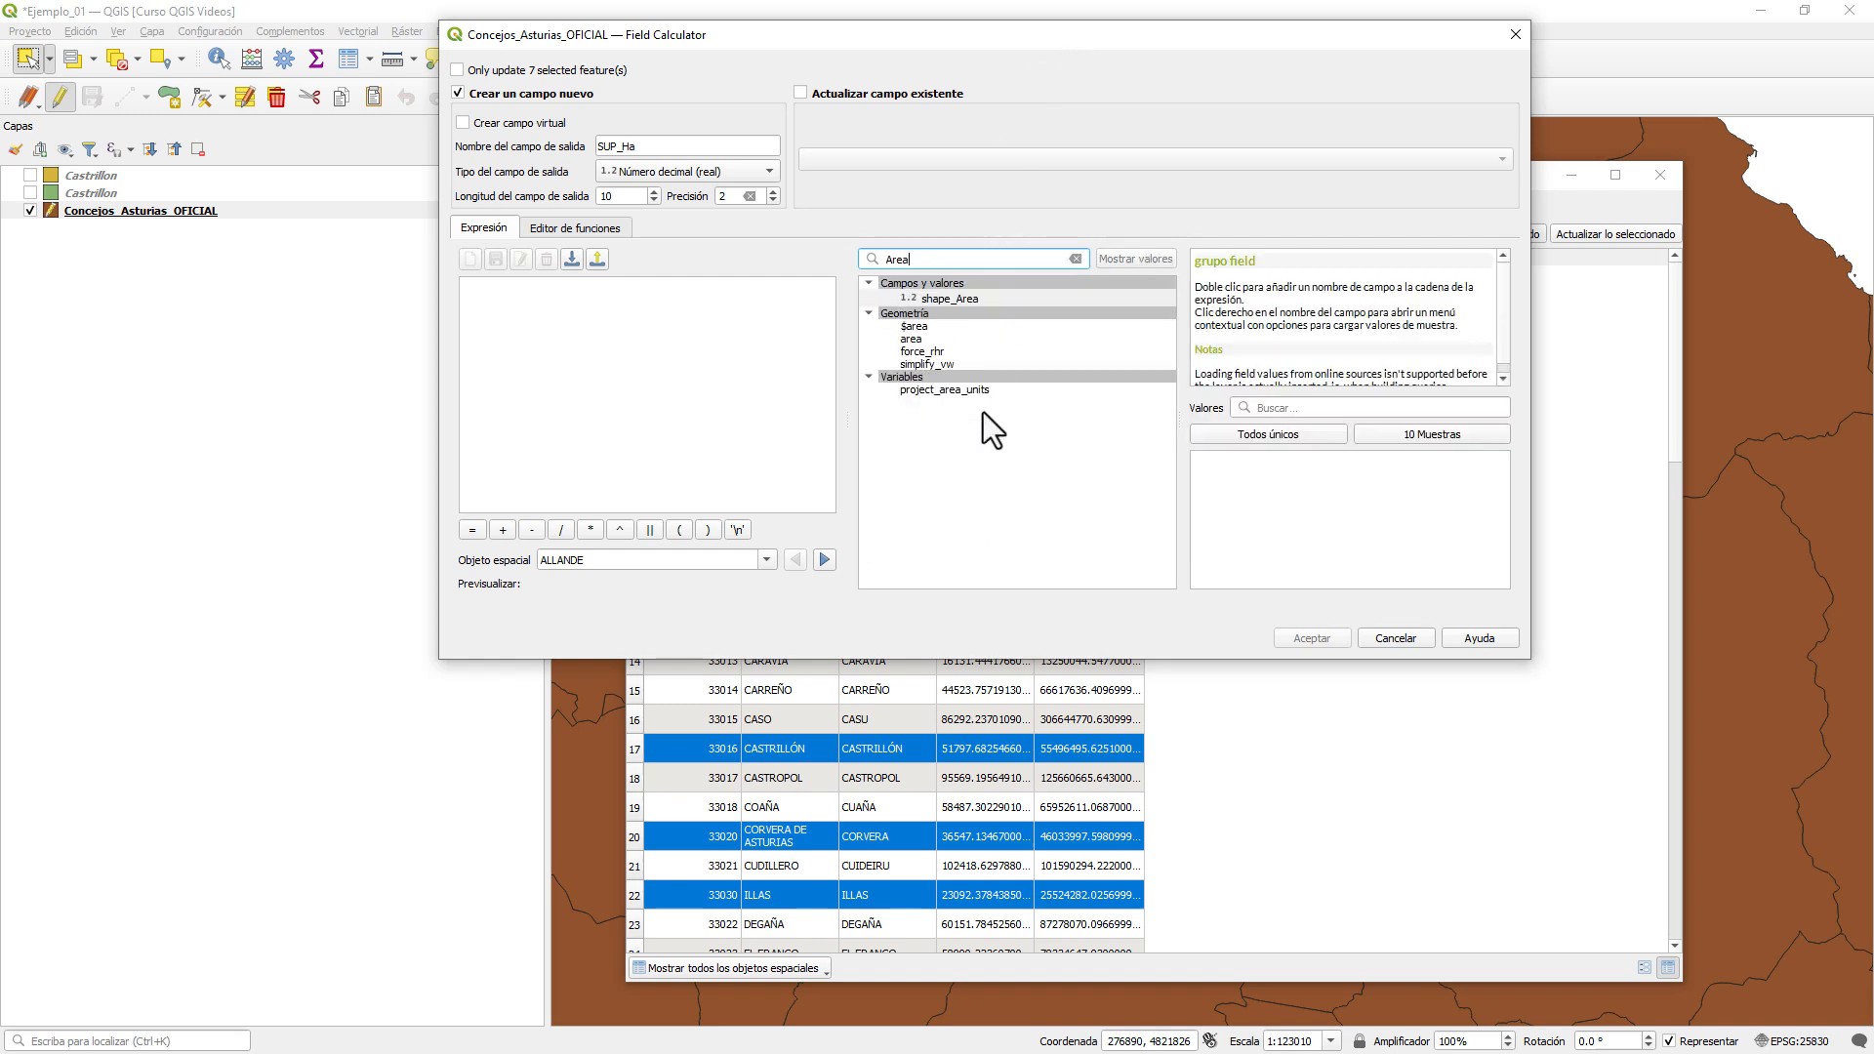
click(923, 329)
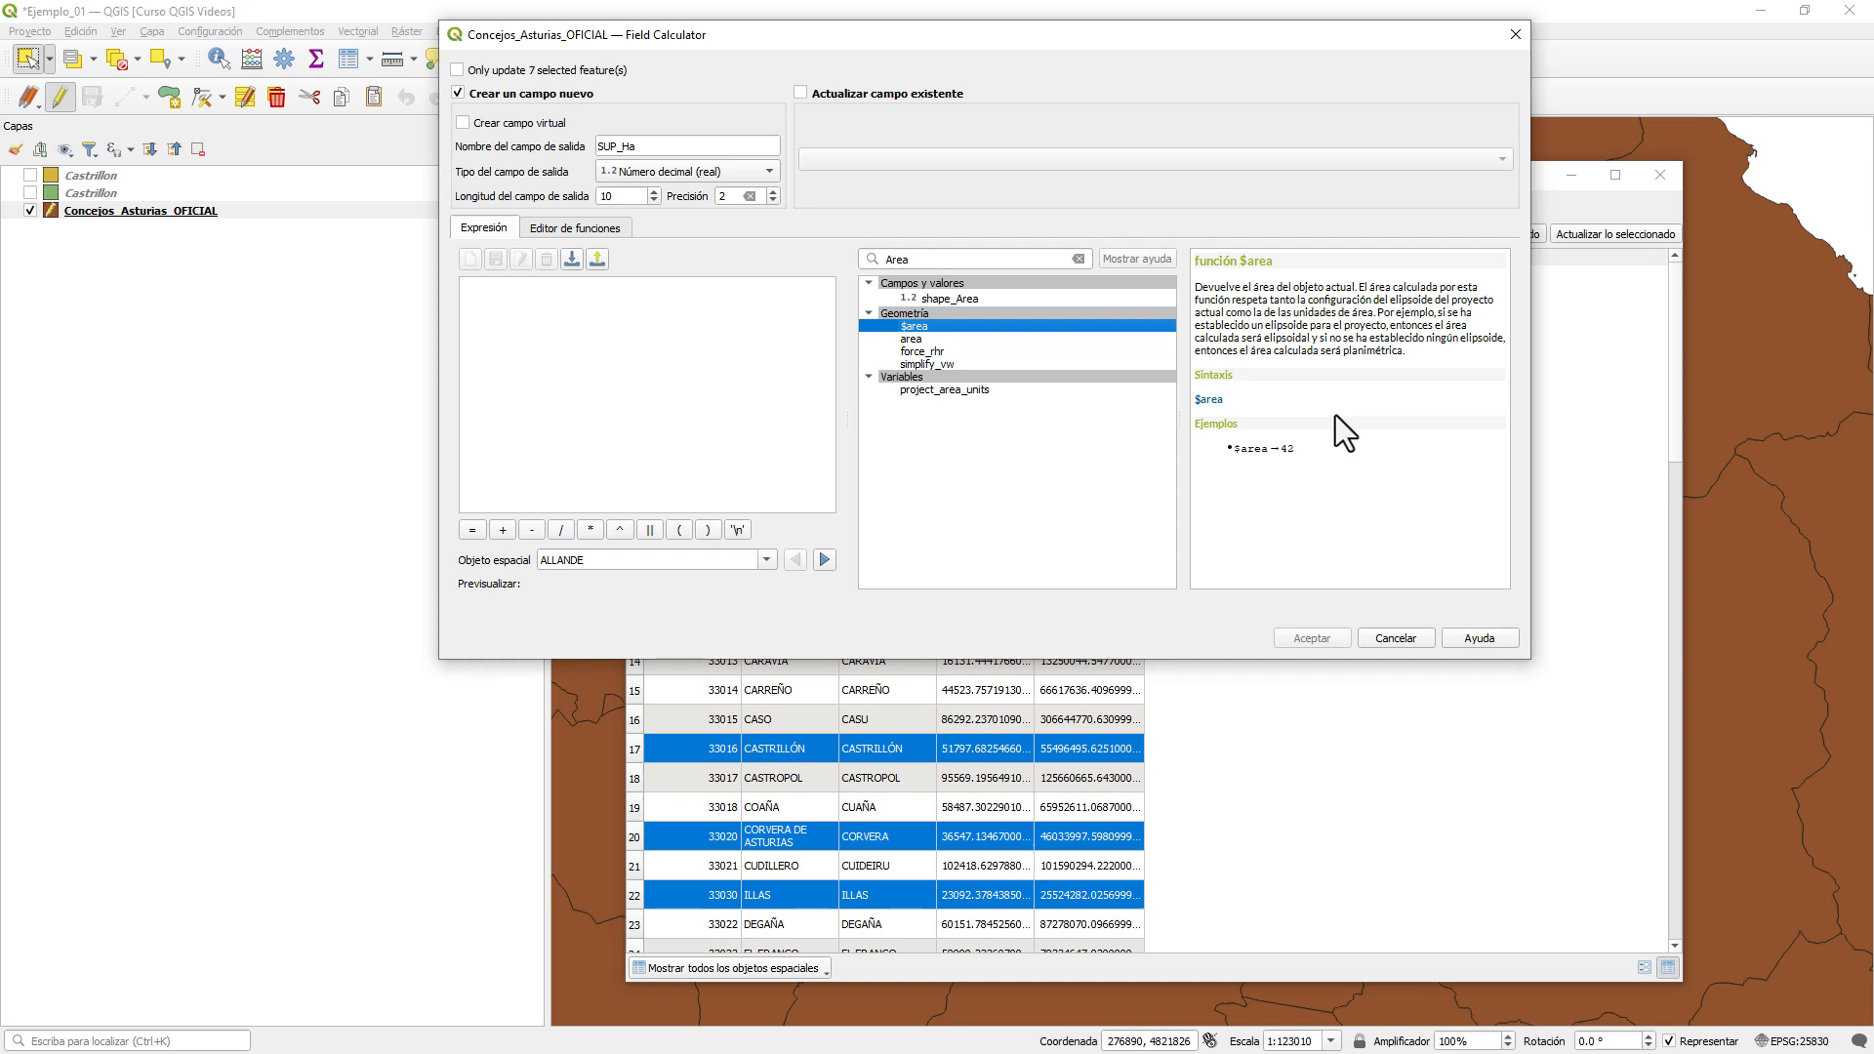
double_click(920, 328)
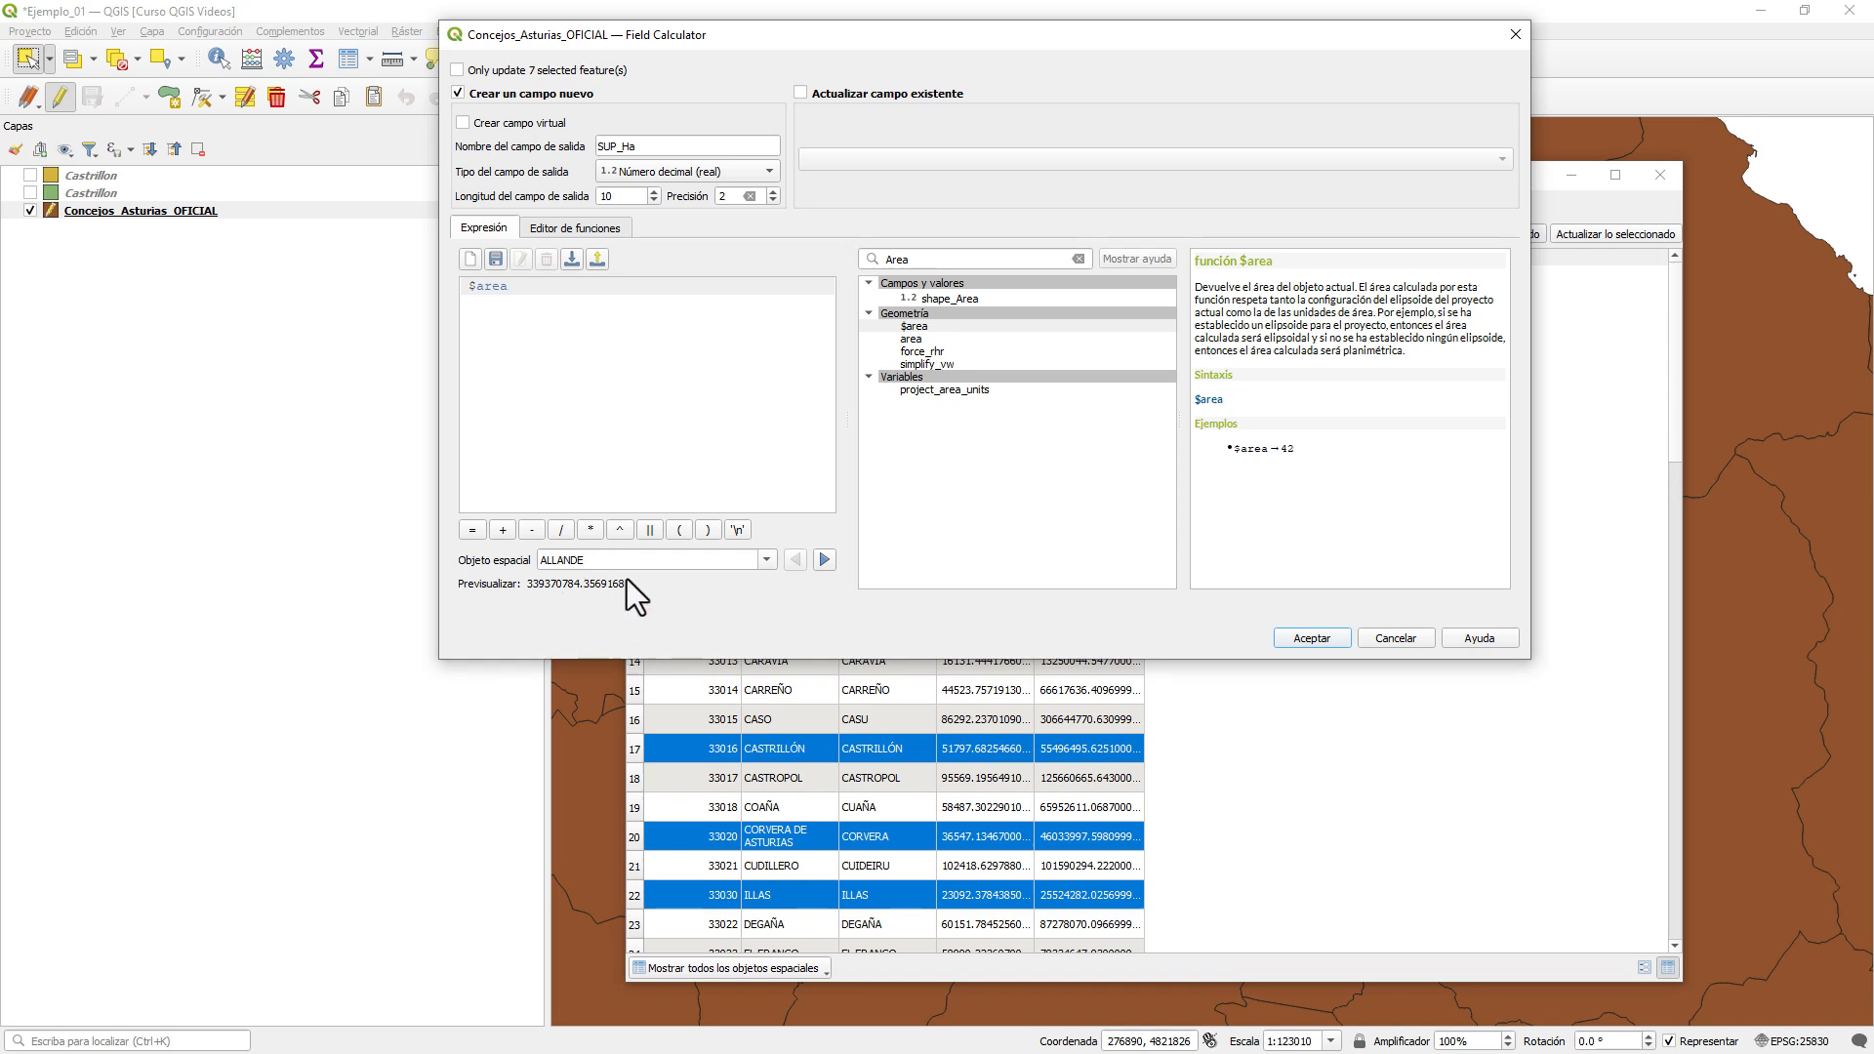
drag(900, 43, 1034, 48)
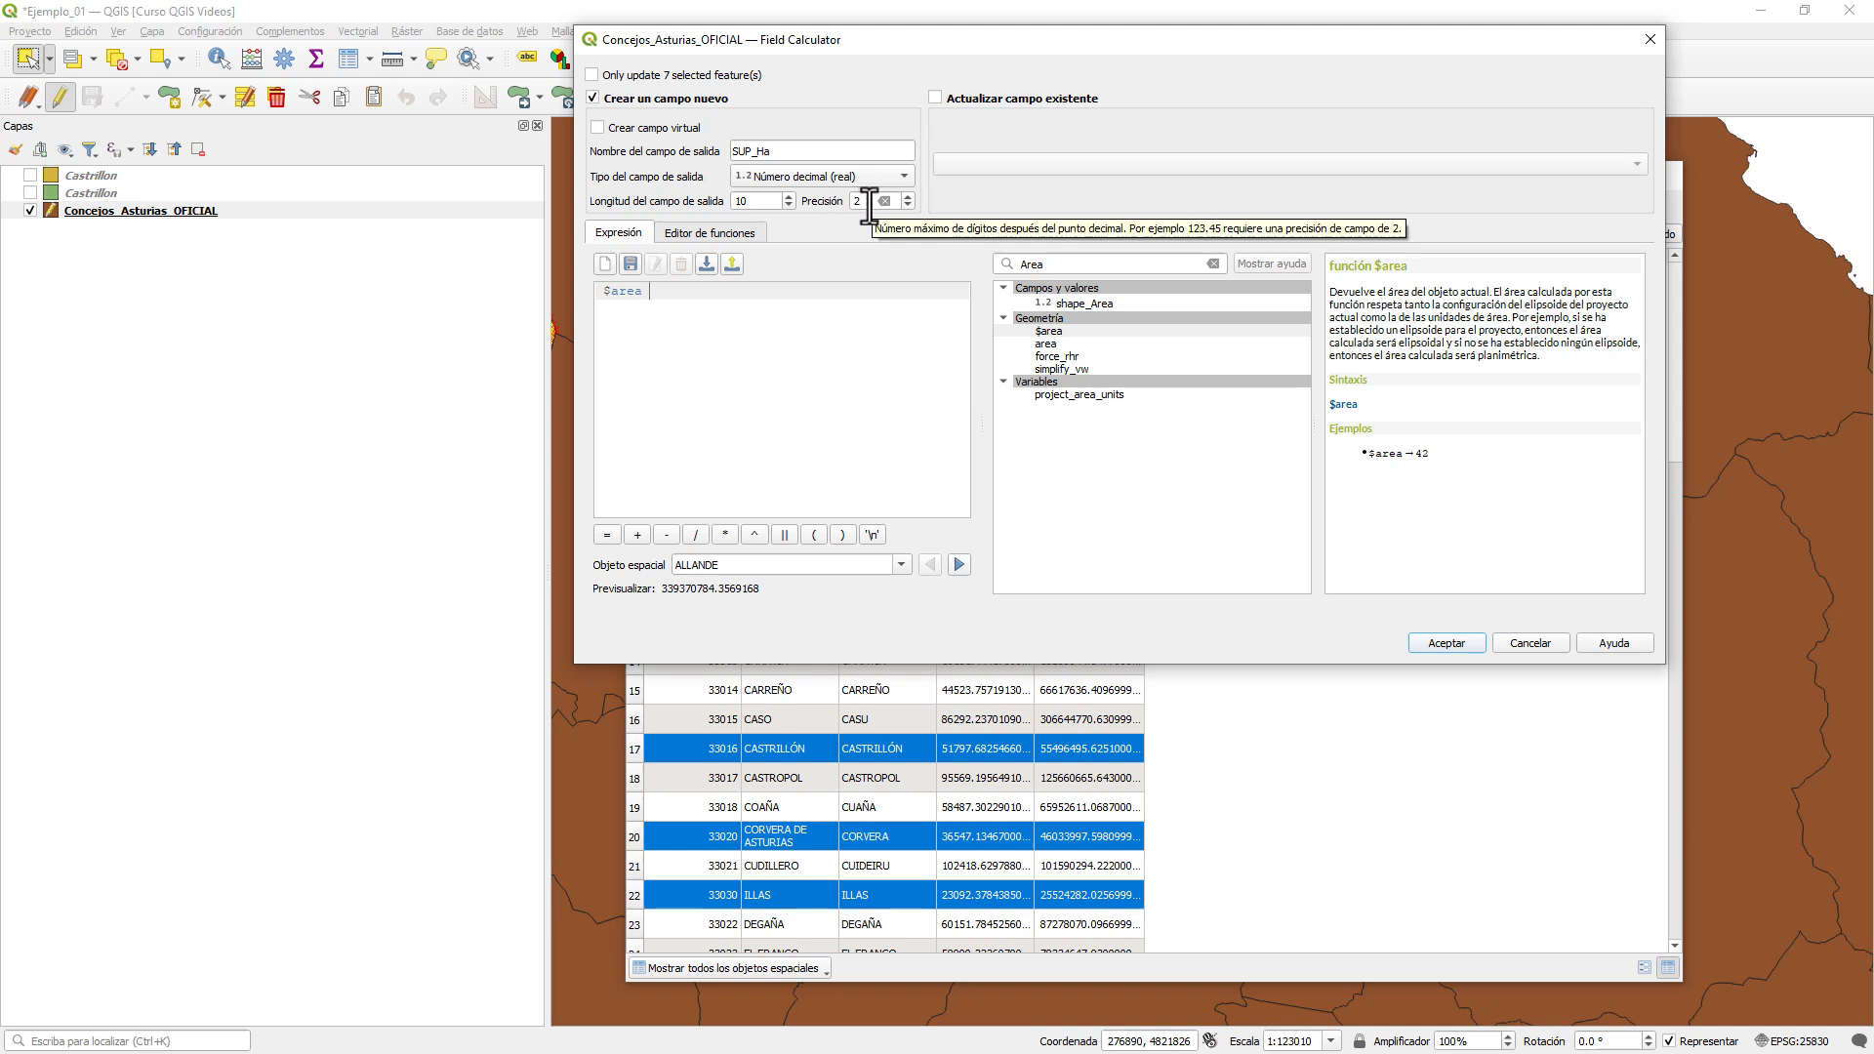
- Run the $area calculation to create the SUP_Ha field, and widen its column in the attribute table
click(1451, 645)
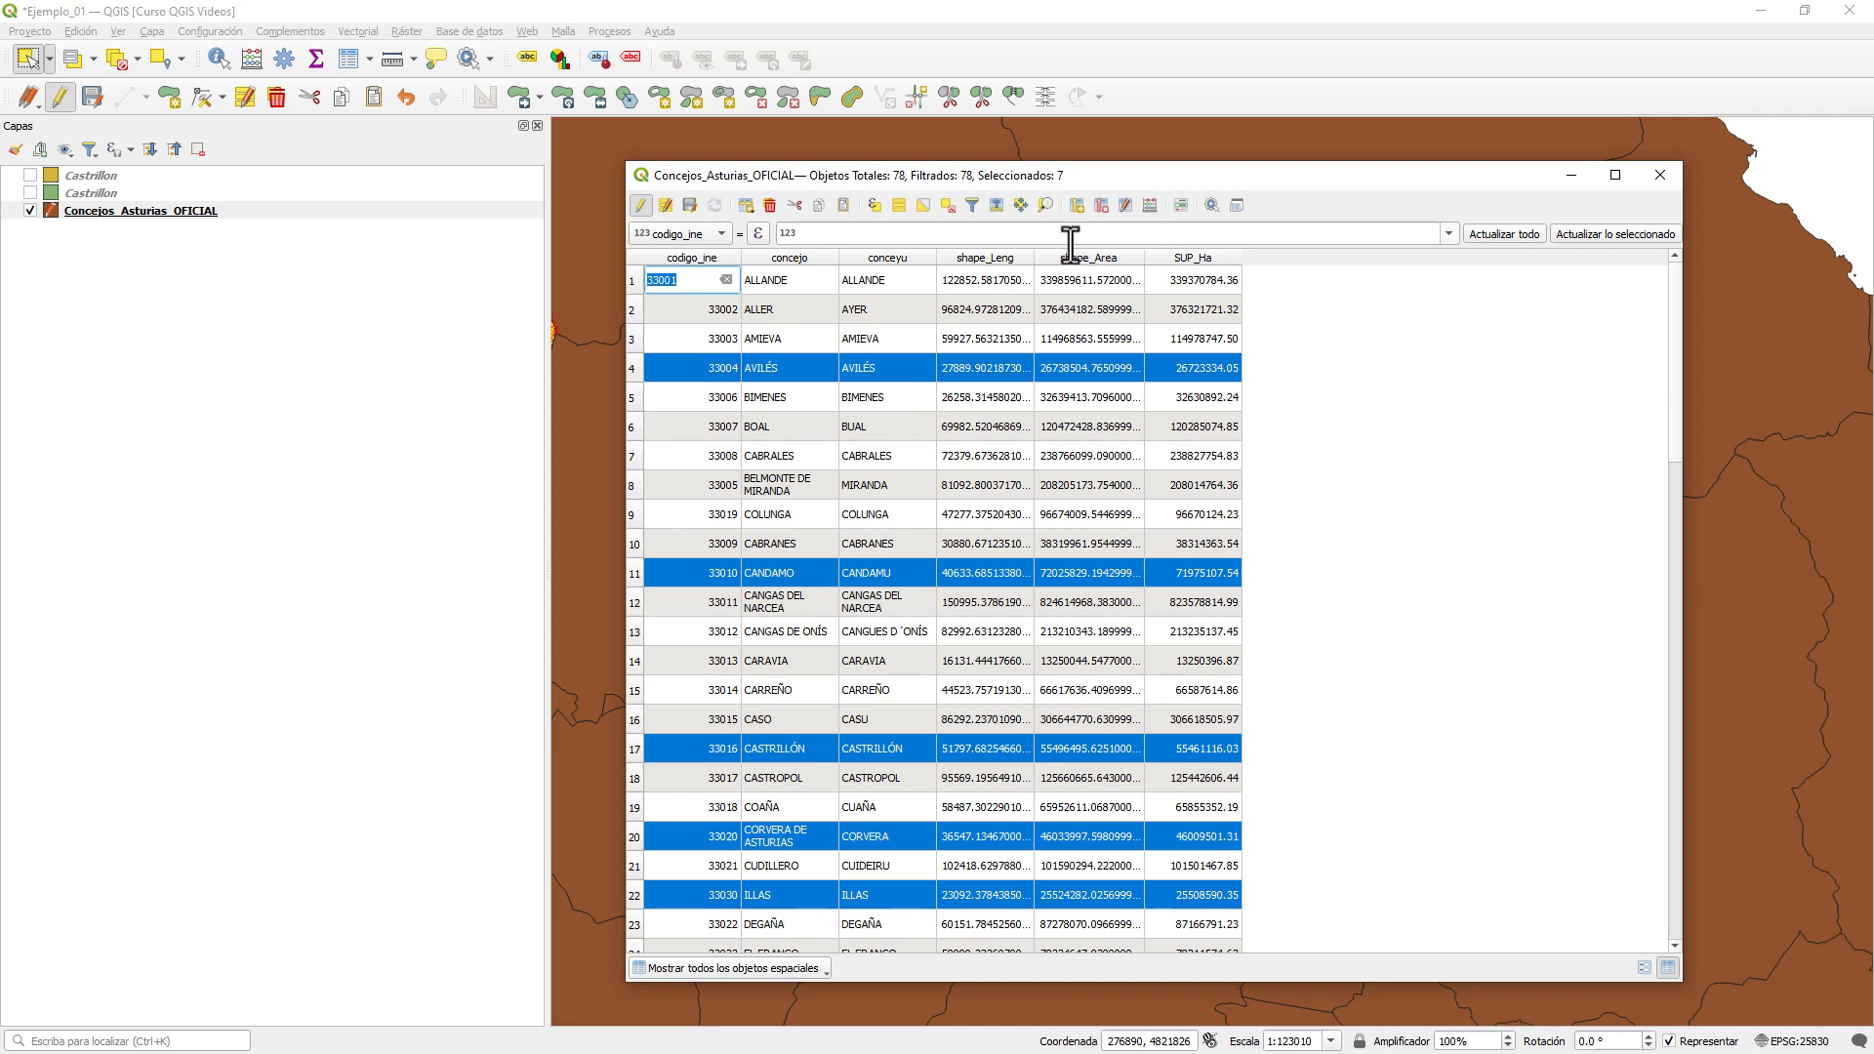
drag(1242, 253, 1253, 264)
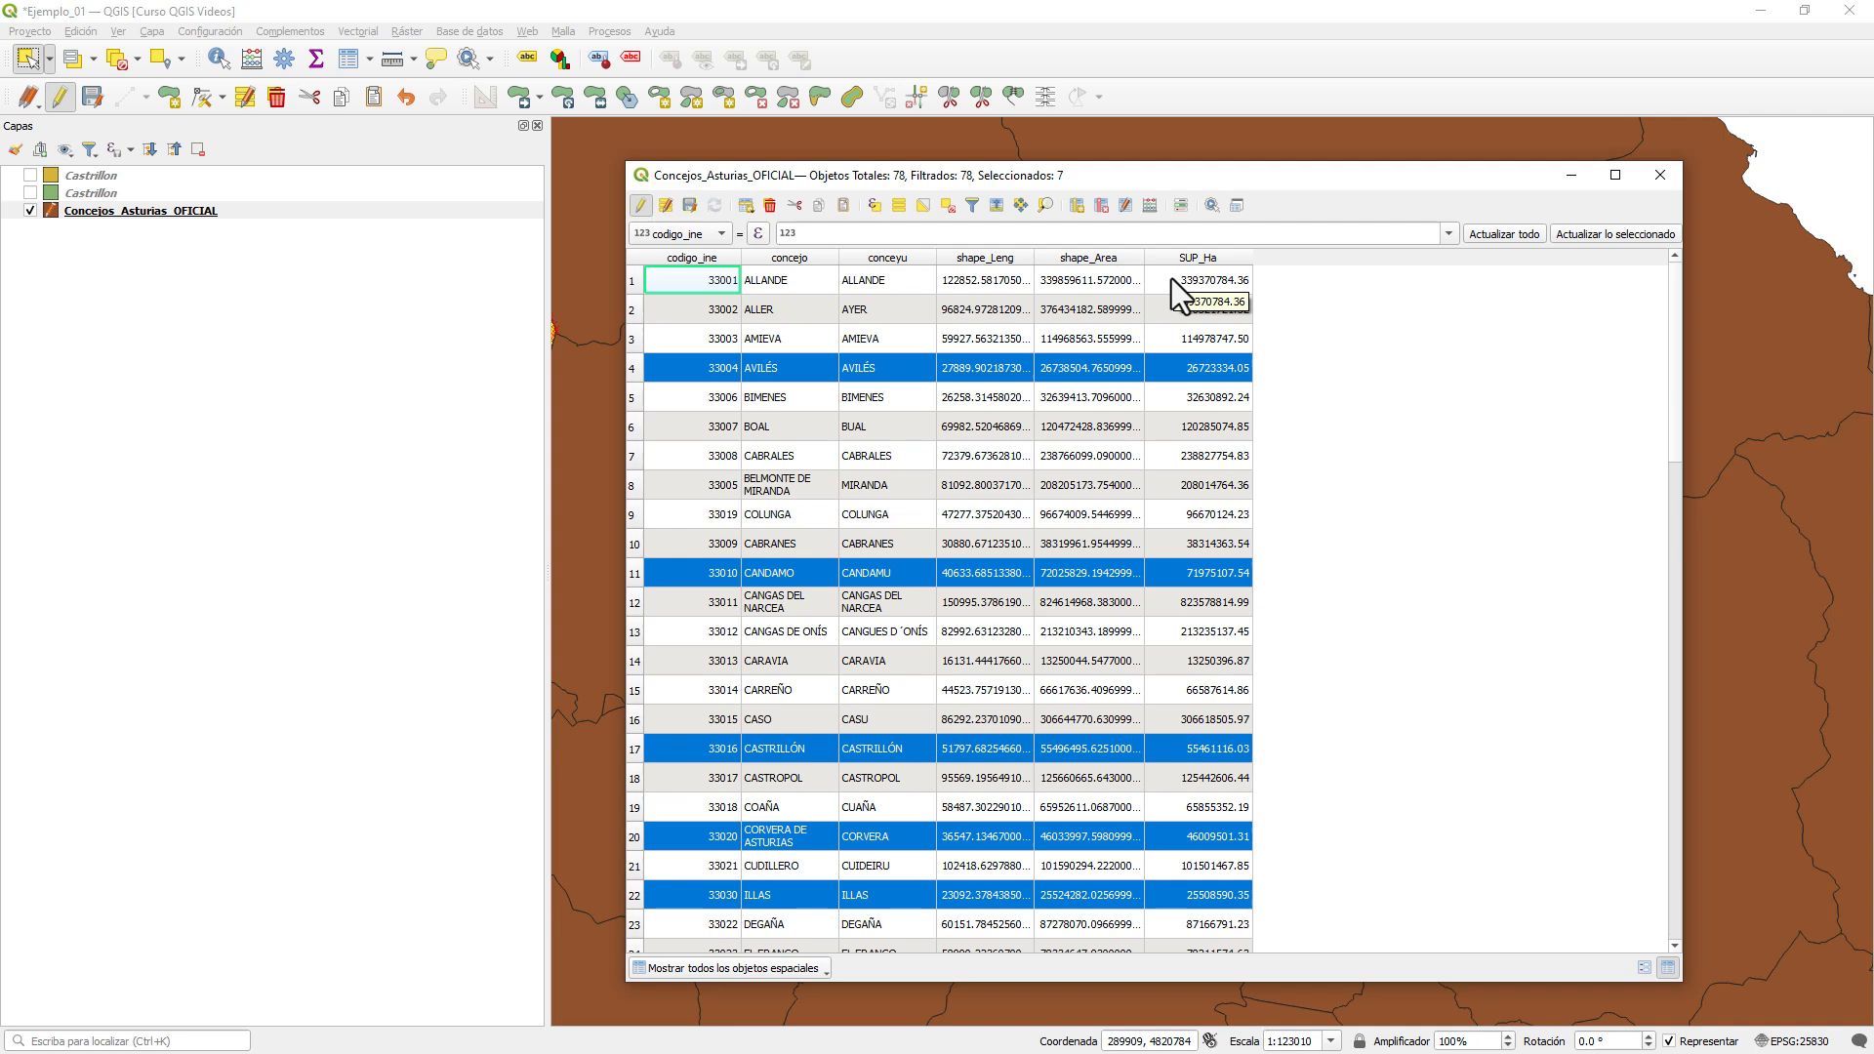
- Start another field calculation that updates the existing SUP_Ha field for all features instead of only the selected ones
click(1151, 205)
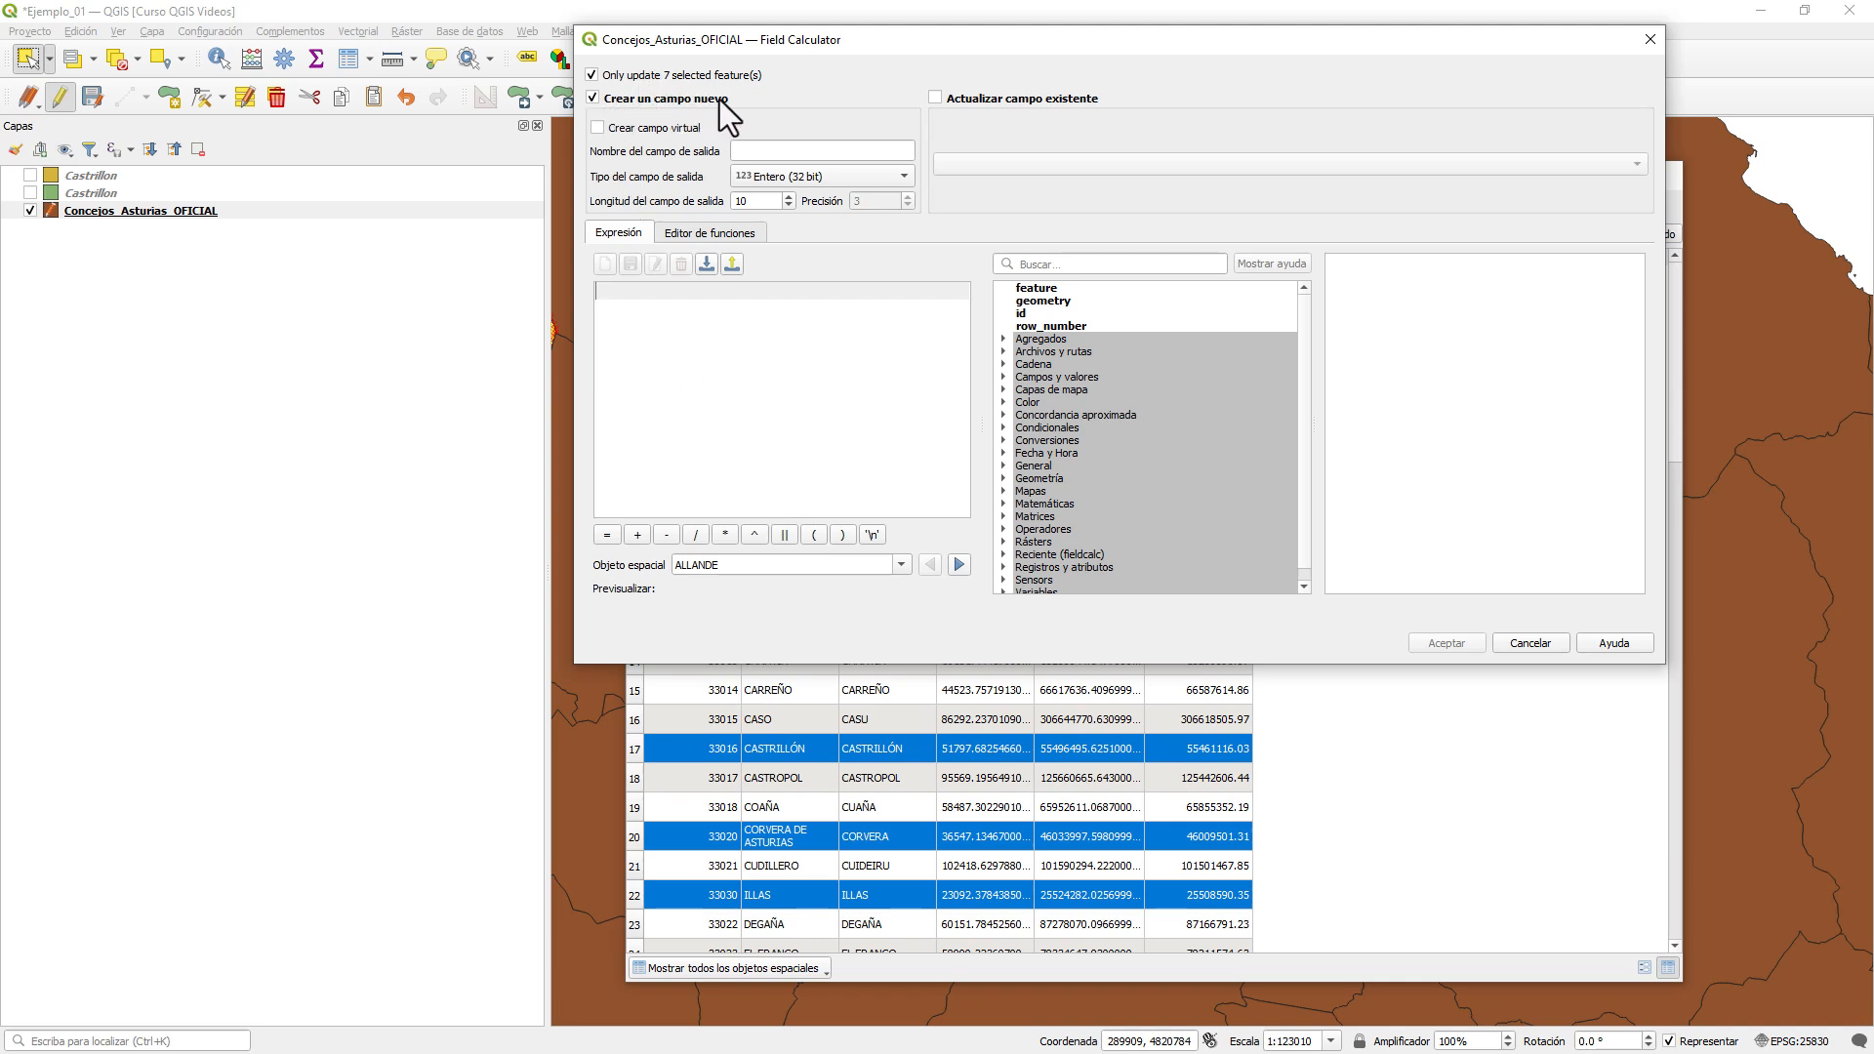
click(1003, 97)
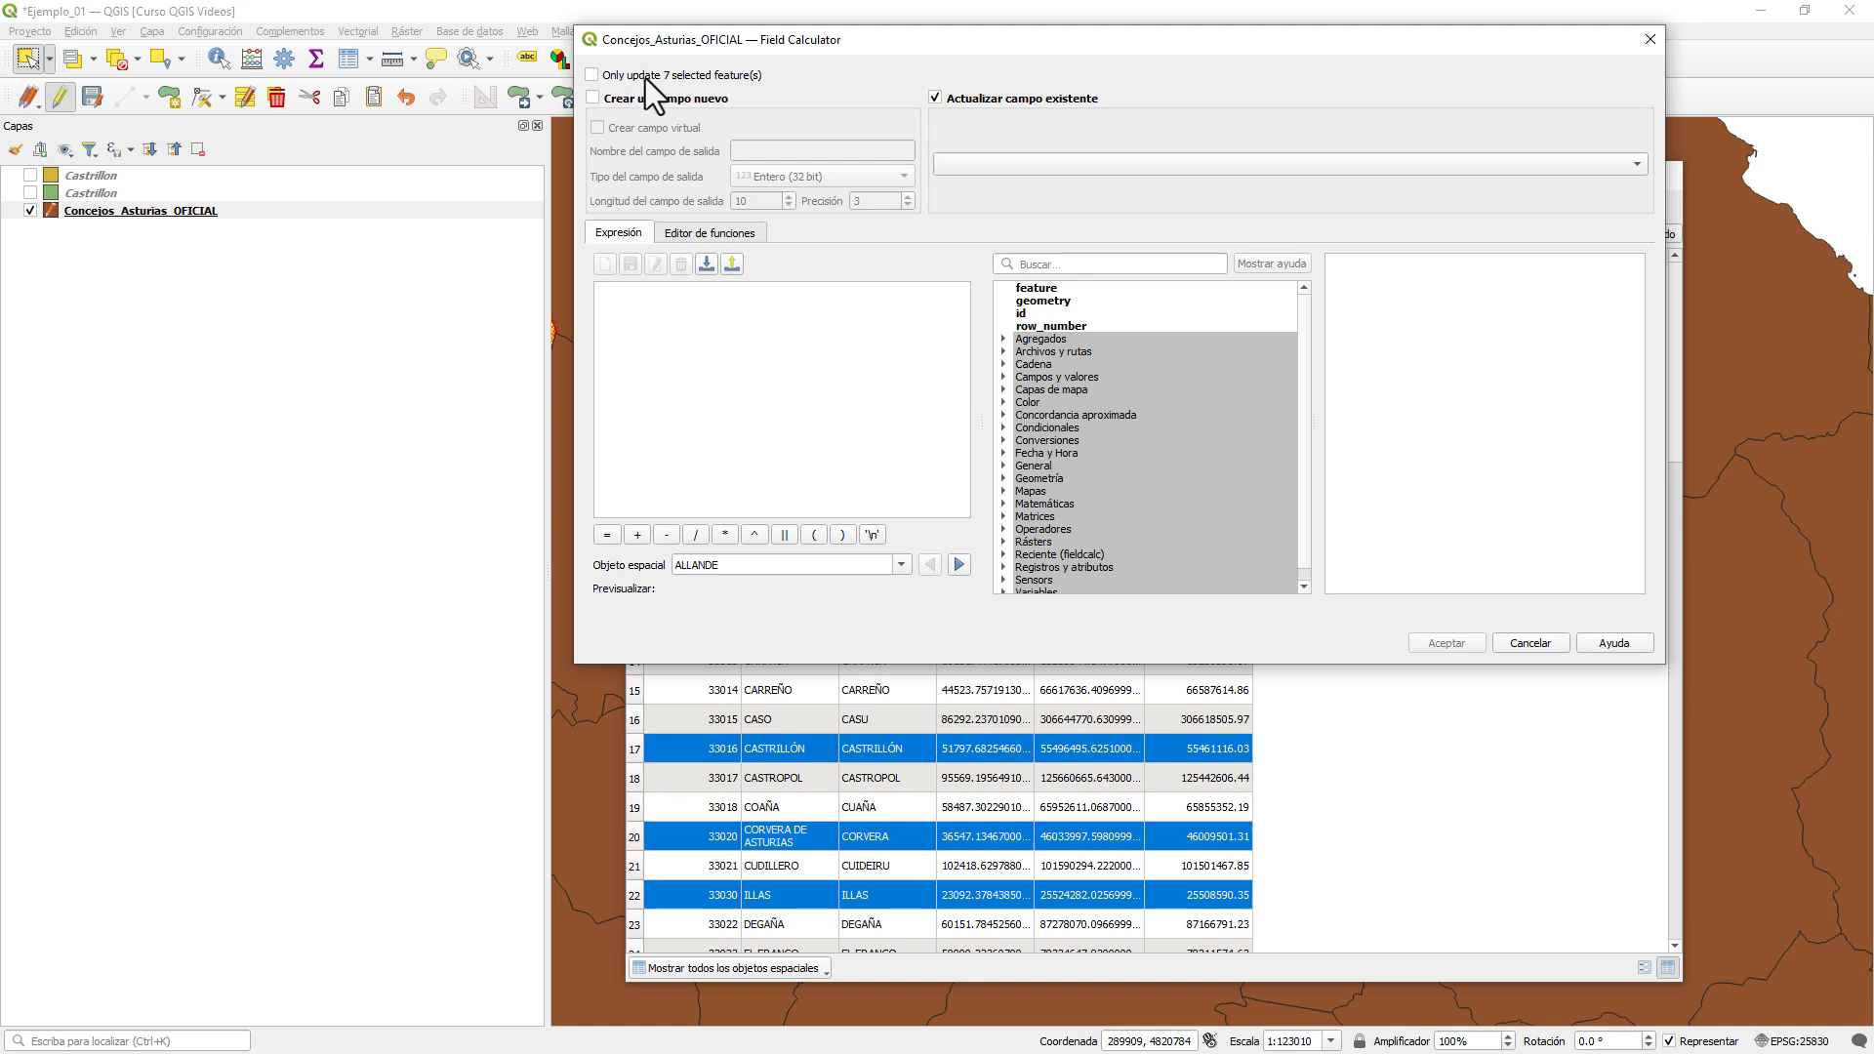
click(1108, 160)
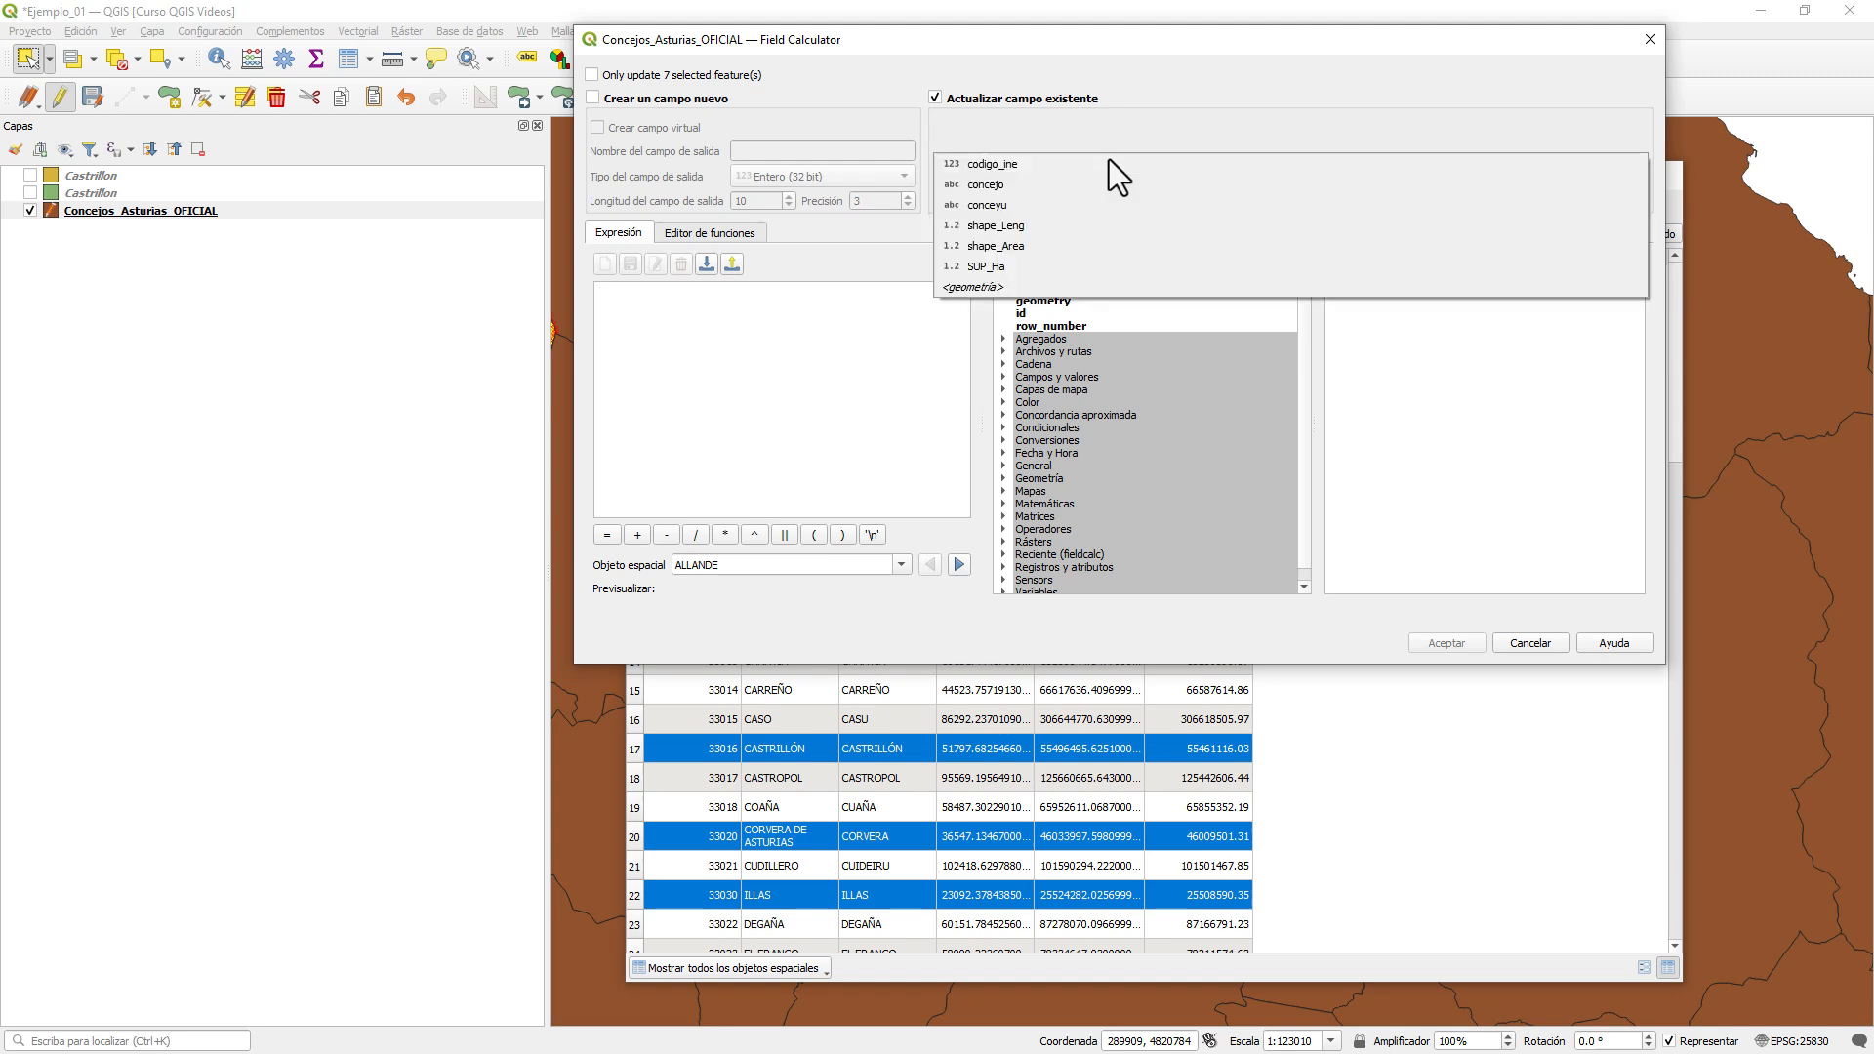
click(1046, 263)
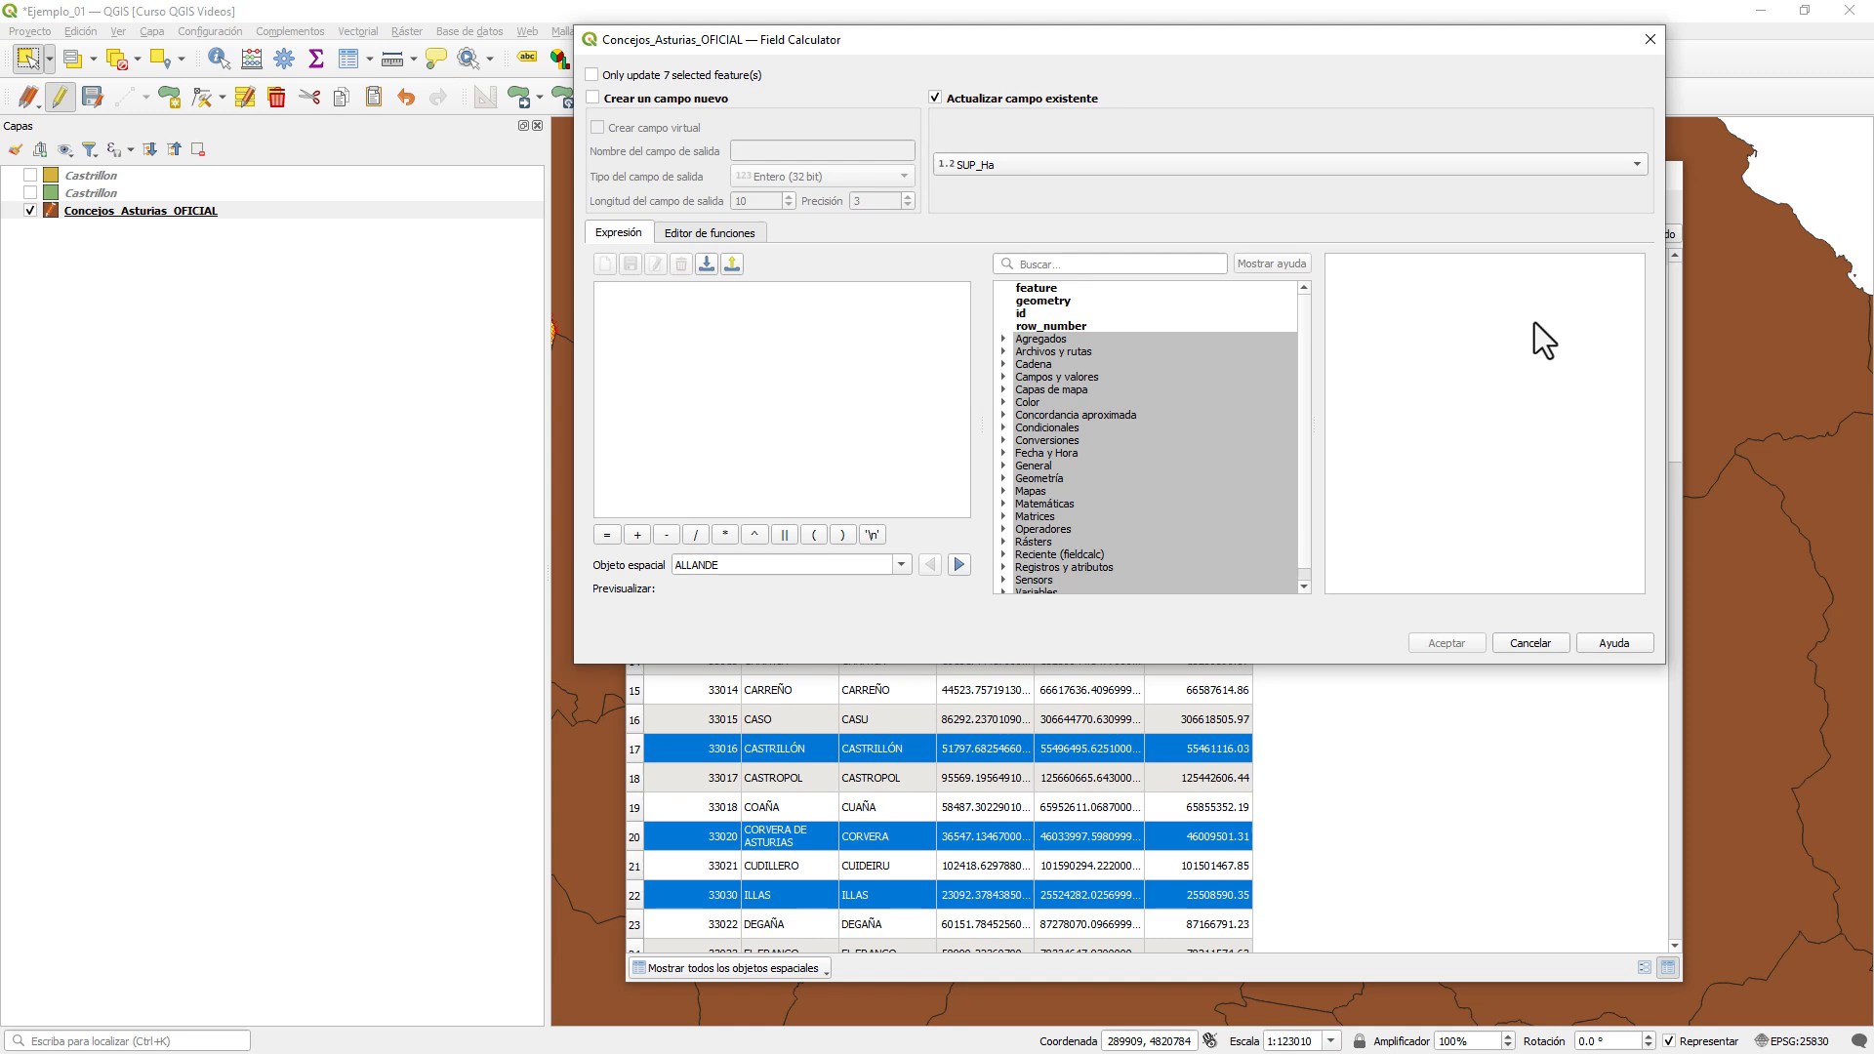
- Find the $area function, build the expression $area / 10000, and apply it to the SUP_Ha field
click(1077, 266)
text($area)
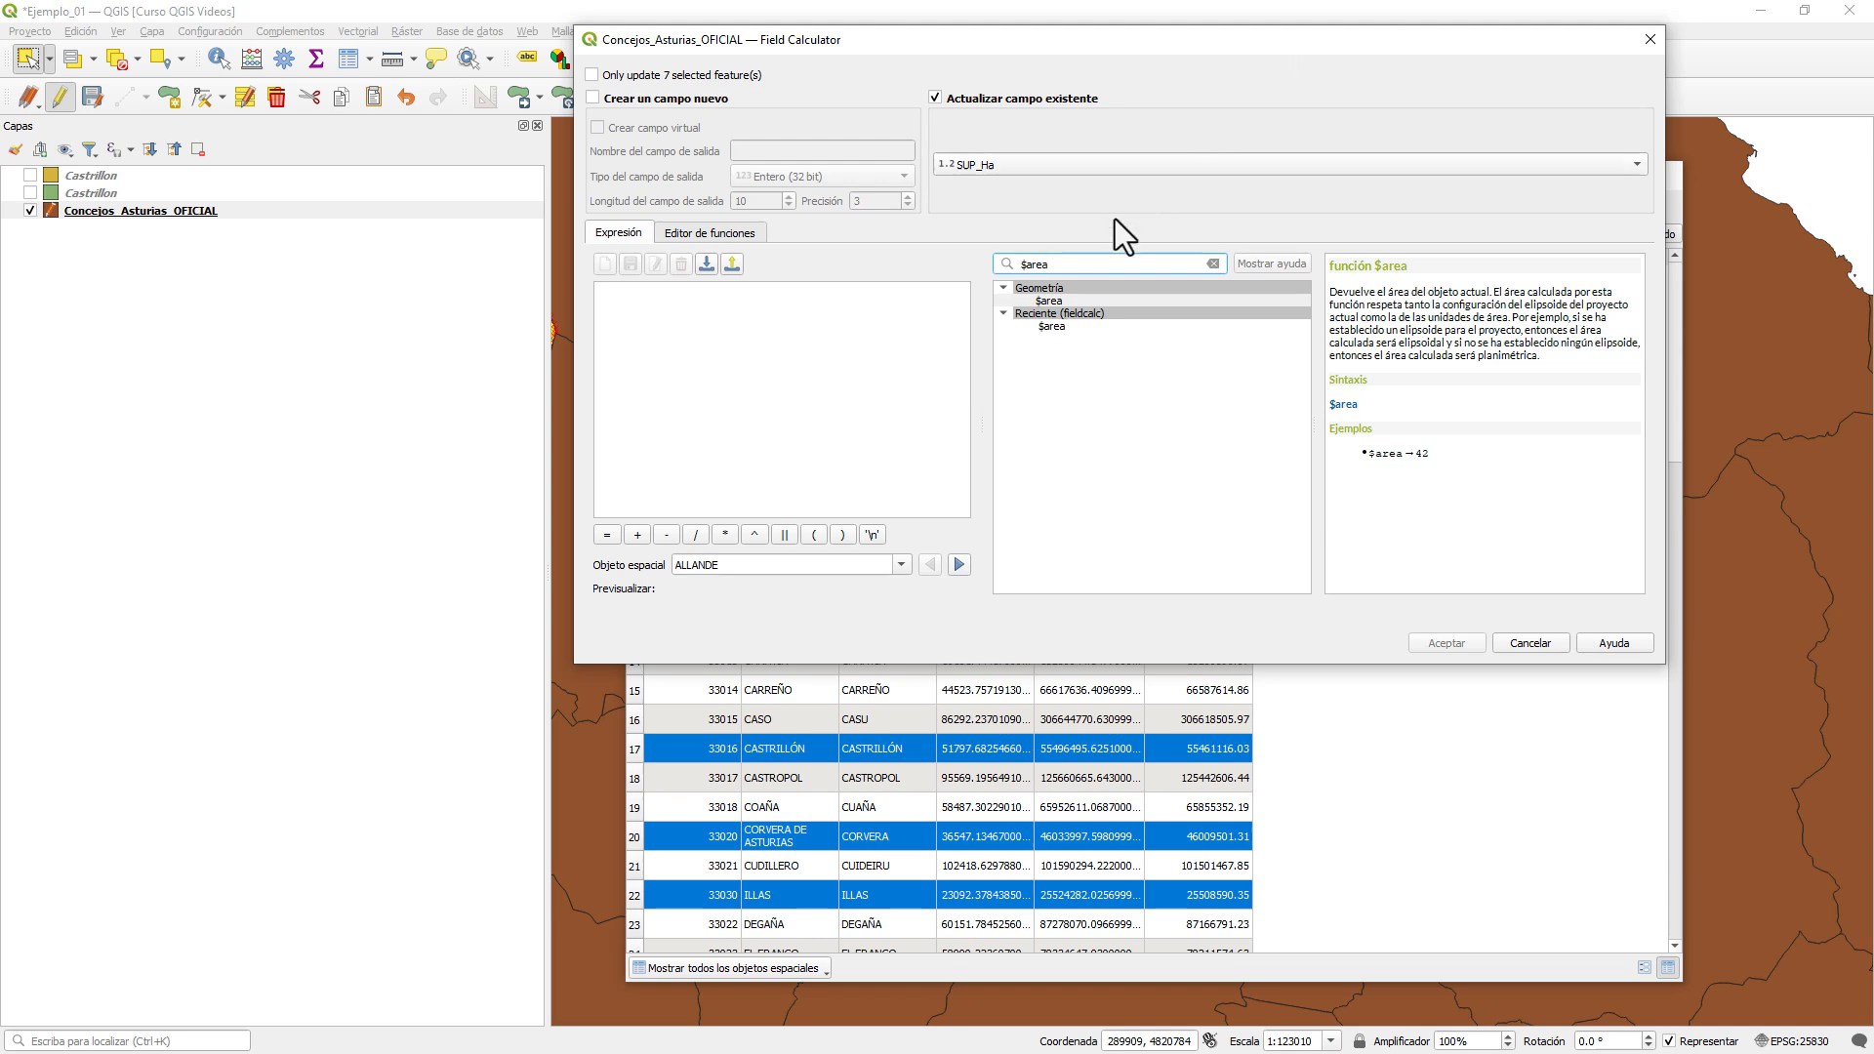
double_click(1064, 301)
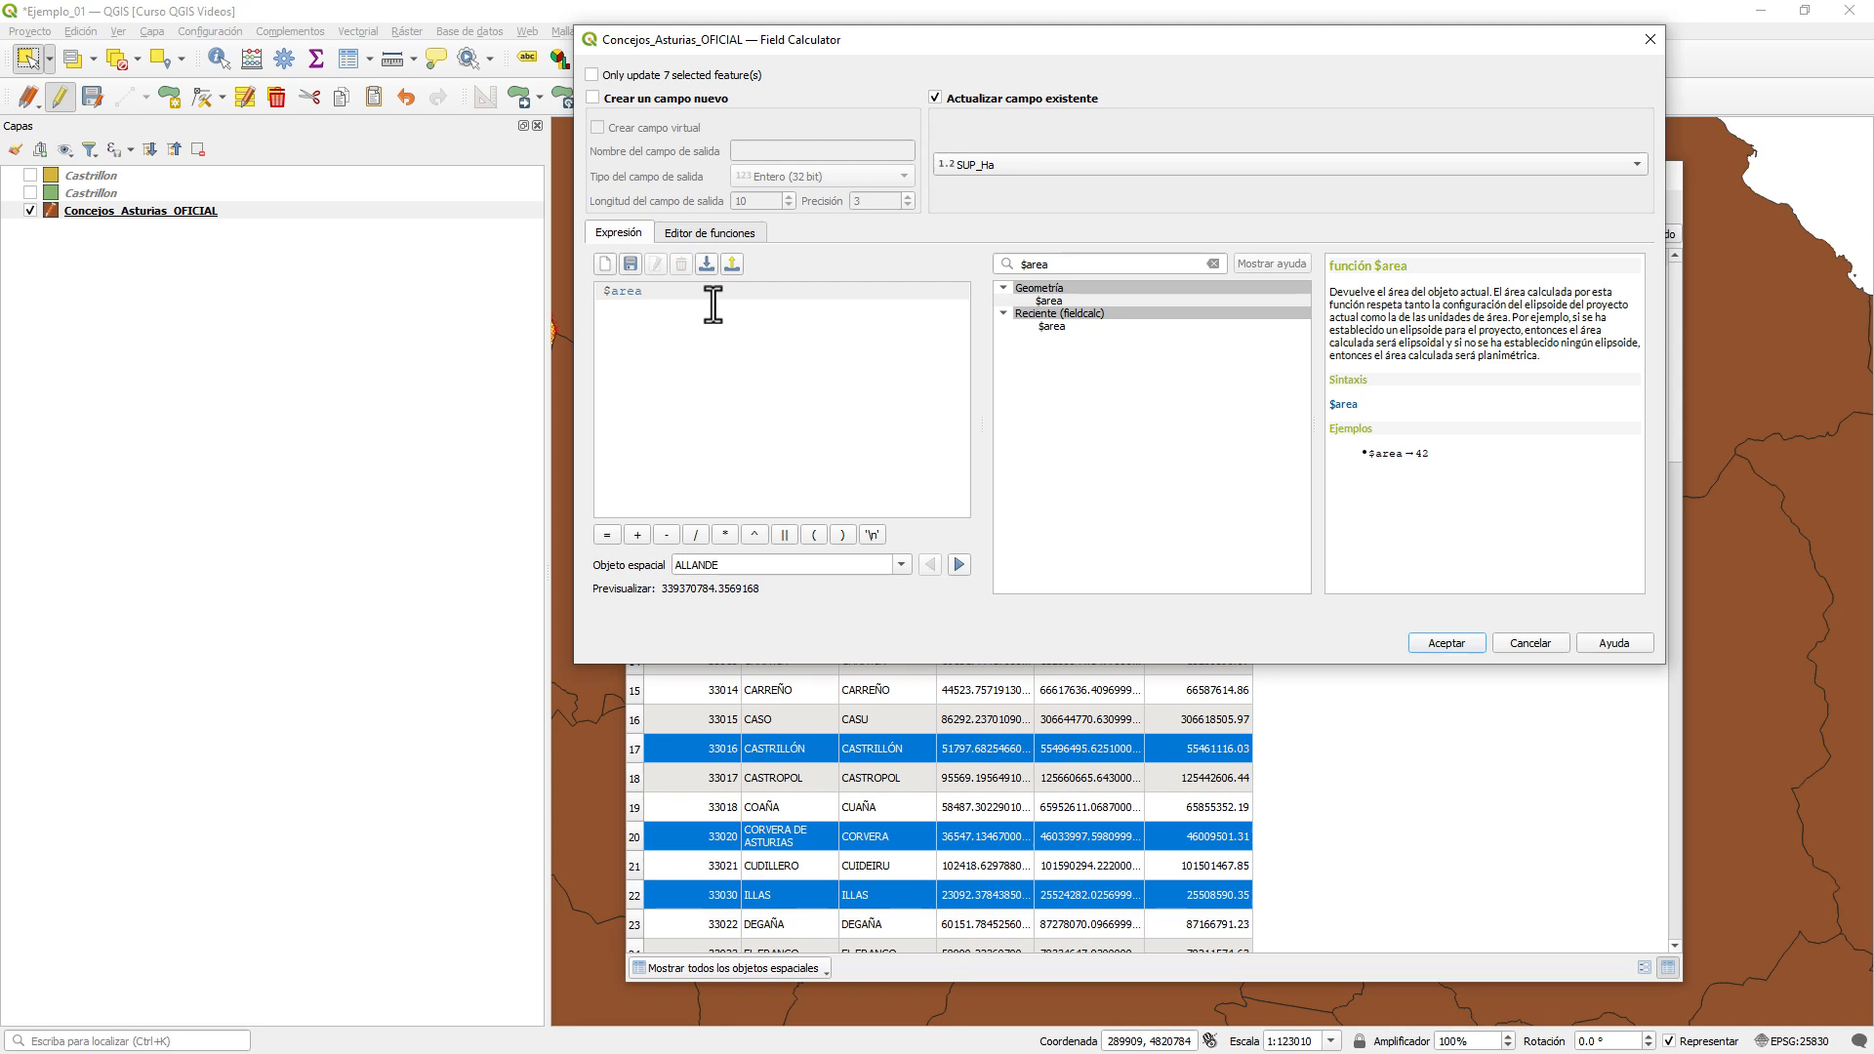
text(/)
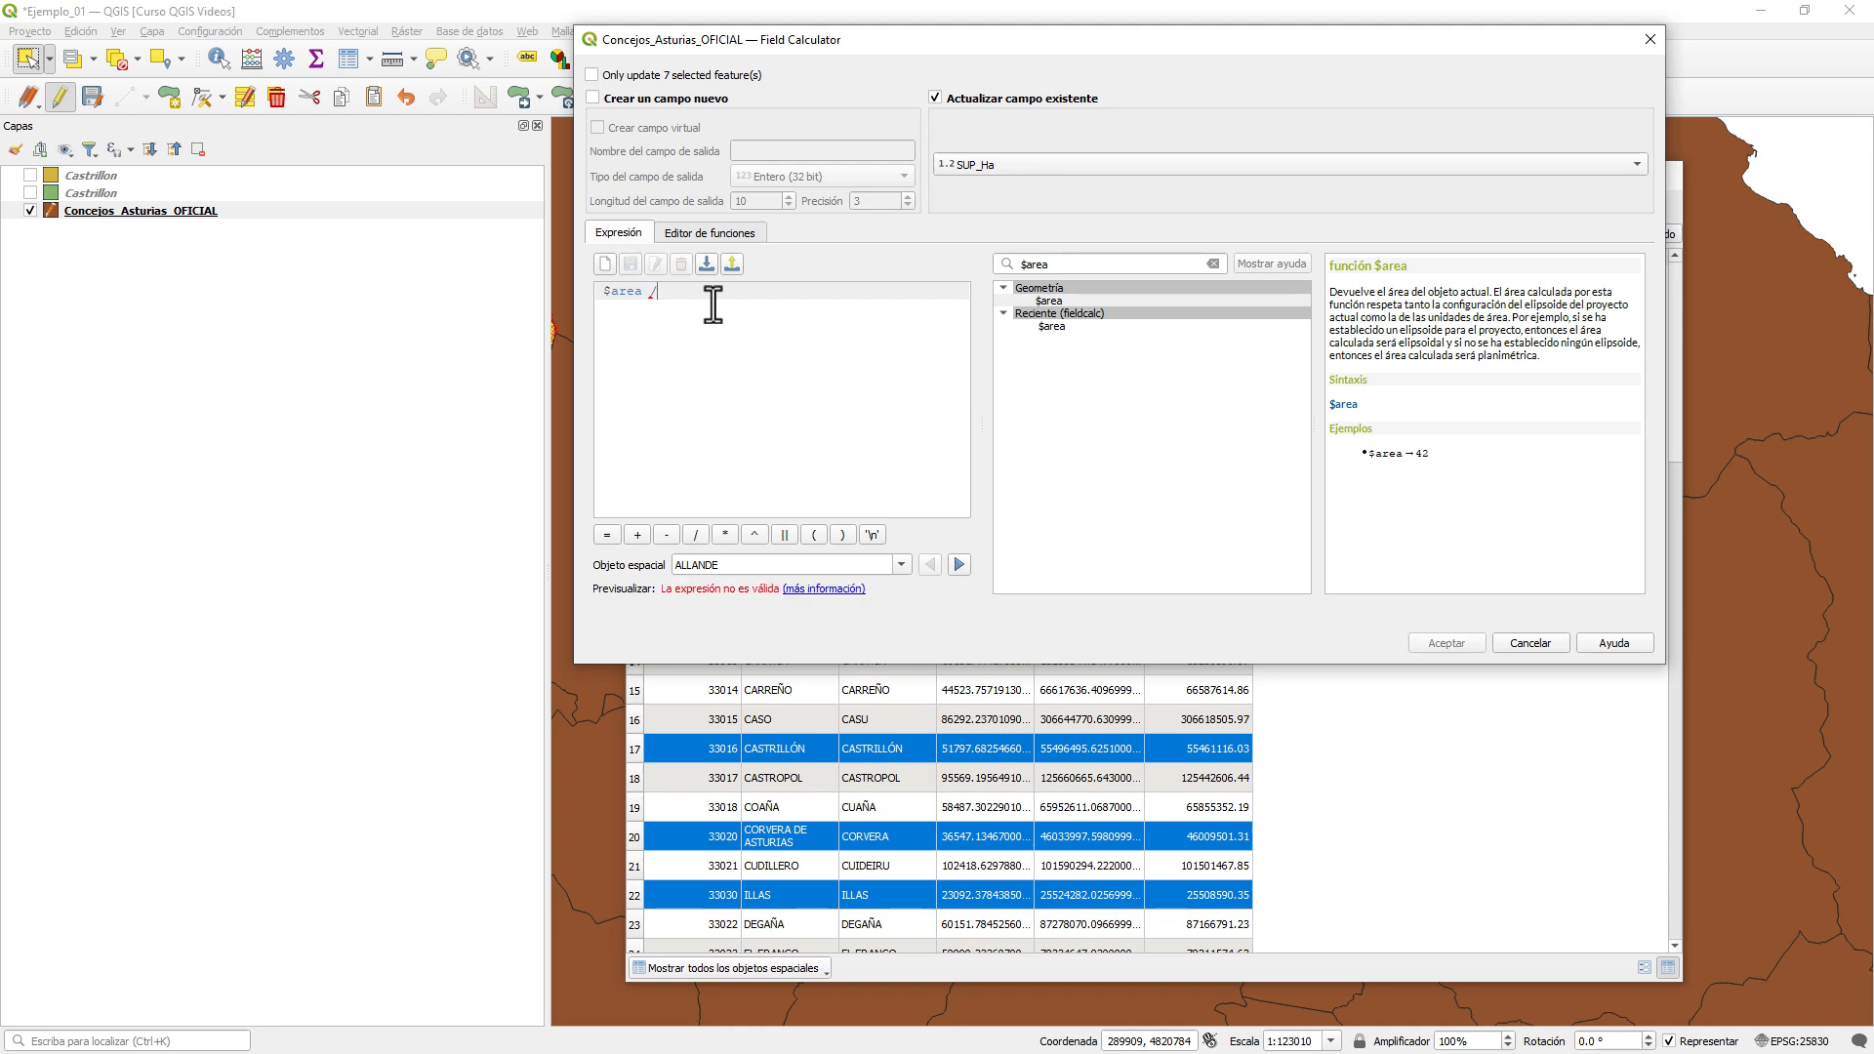
text( 10)
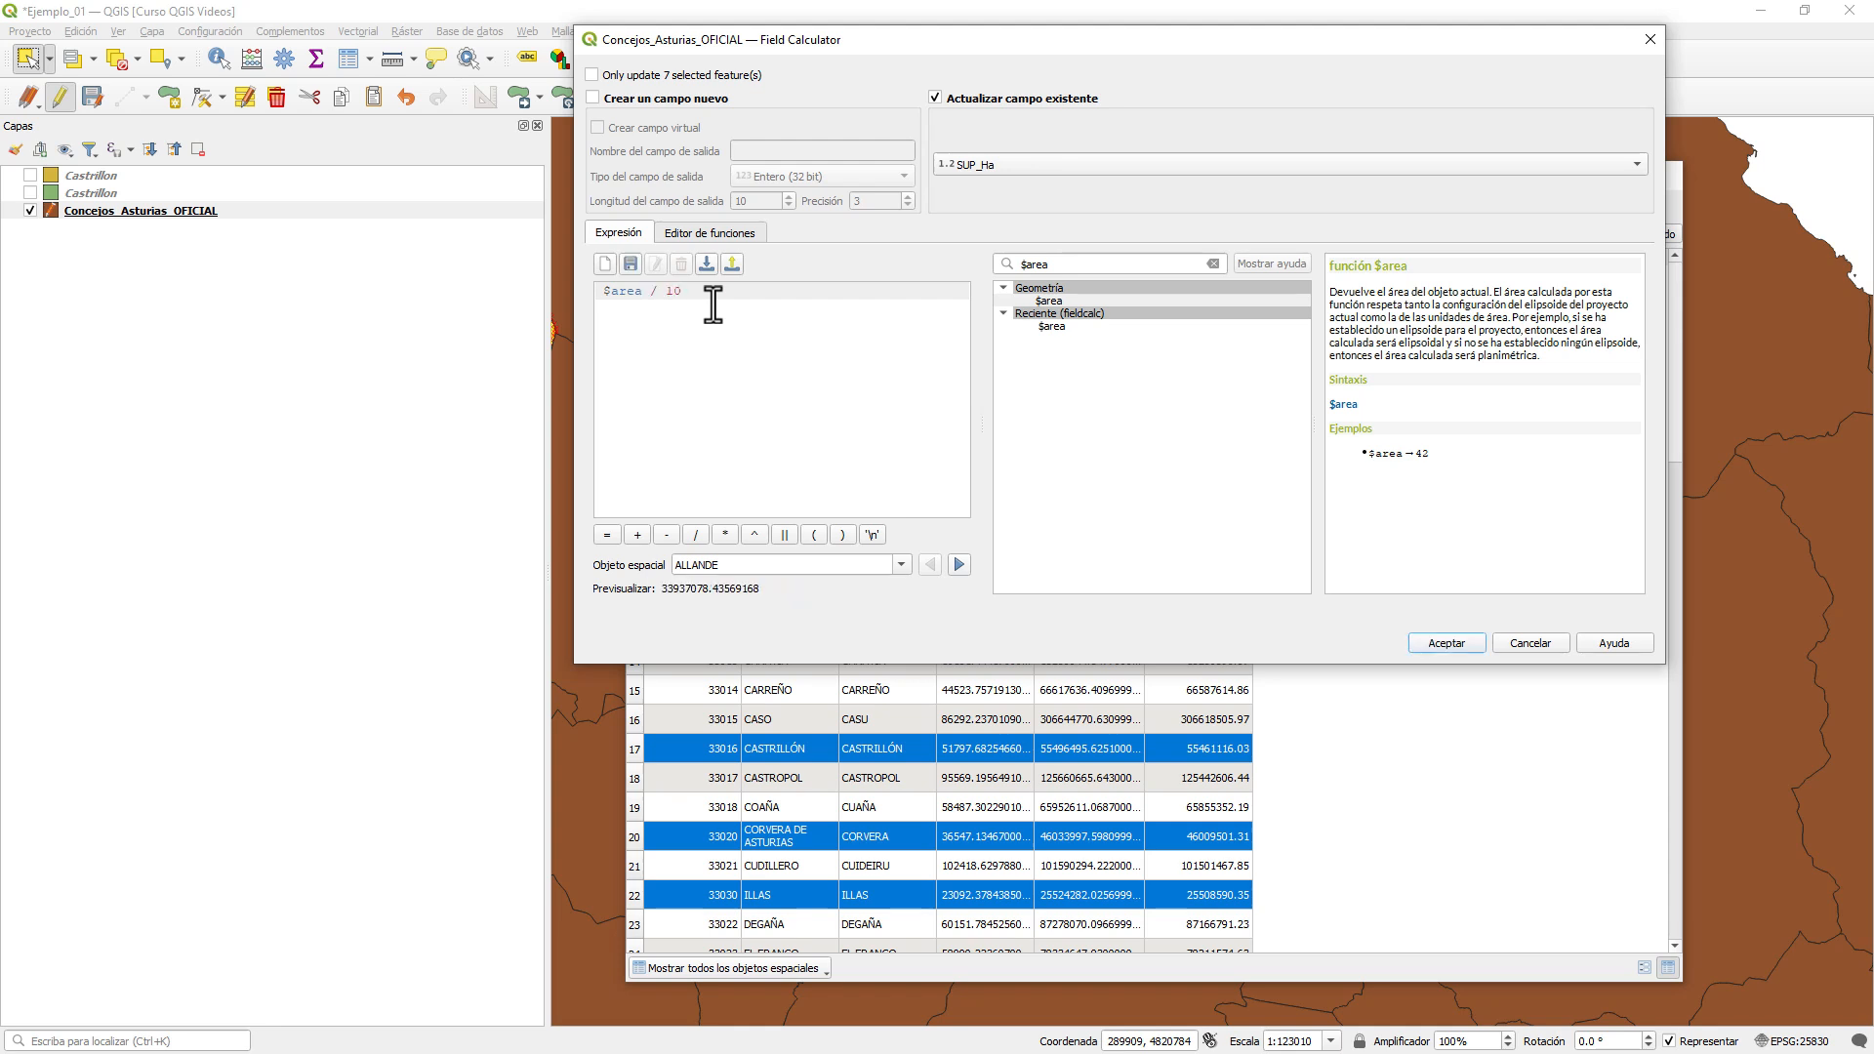
text(000)
click(1451, 640)
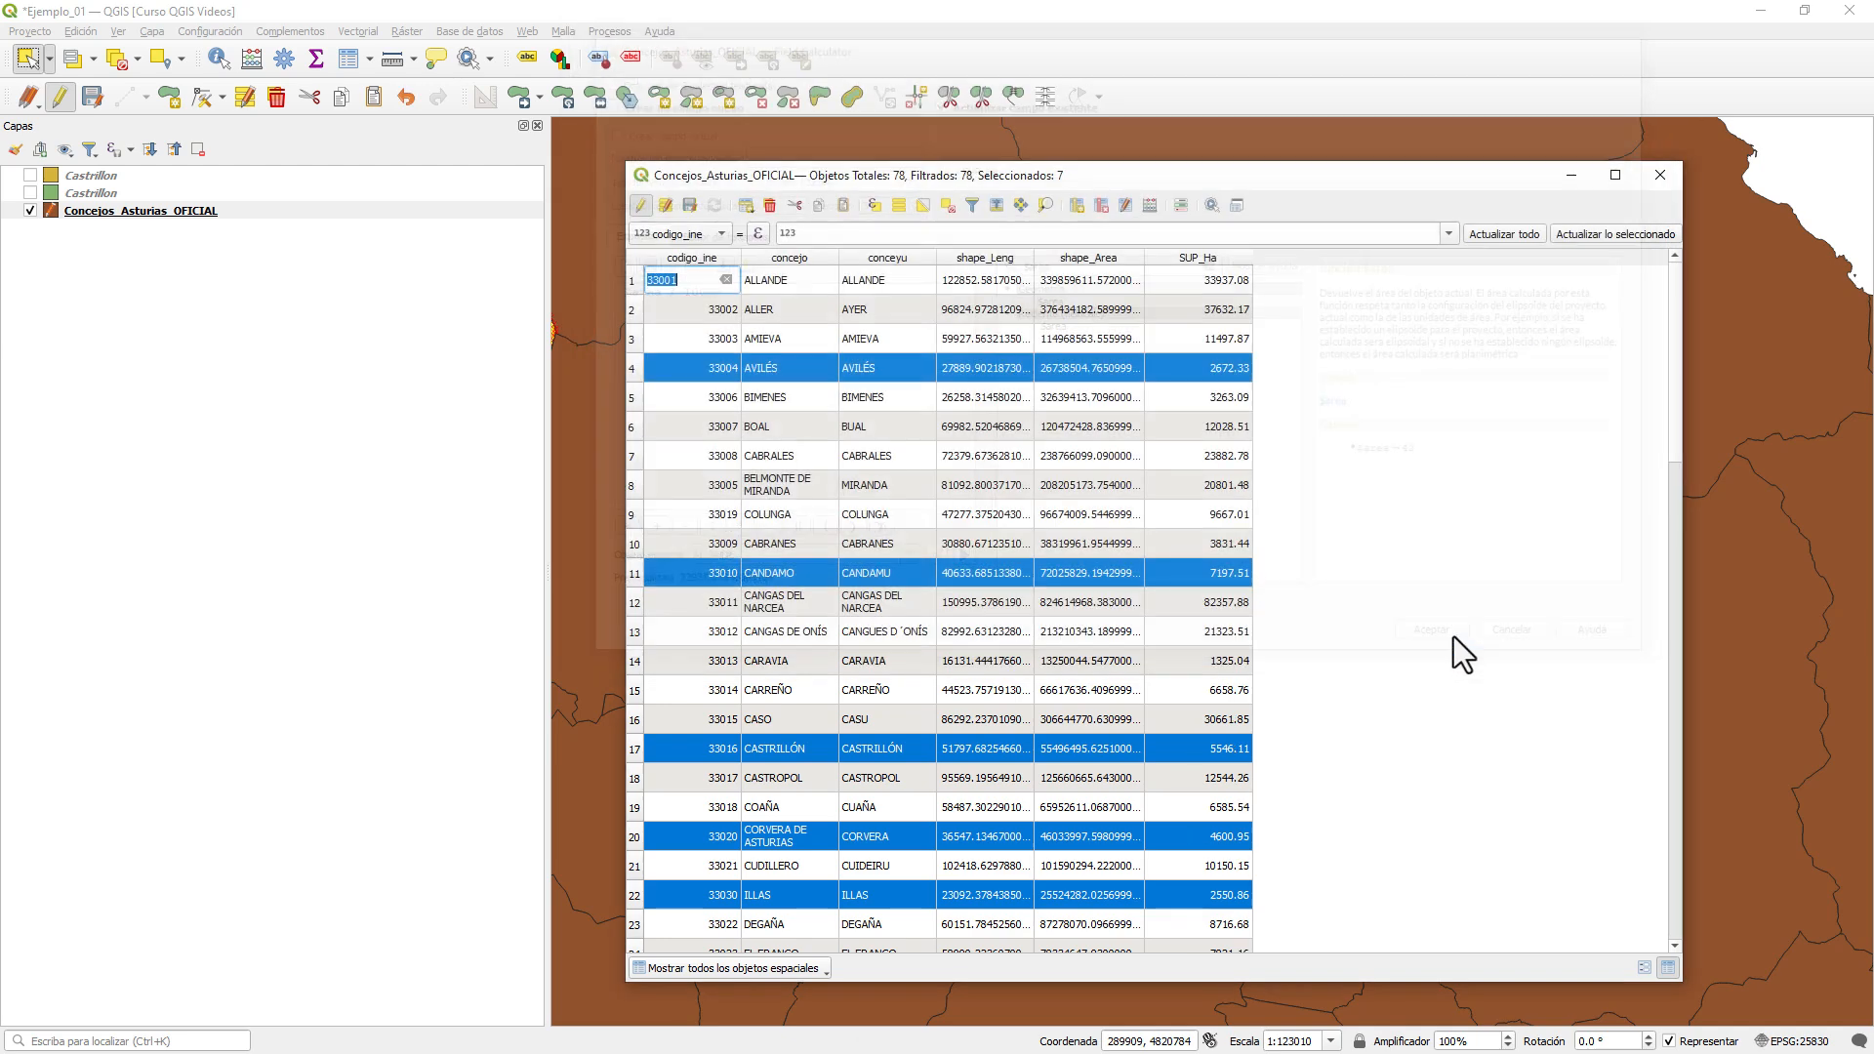
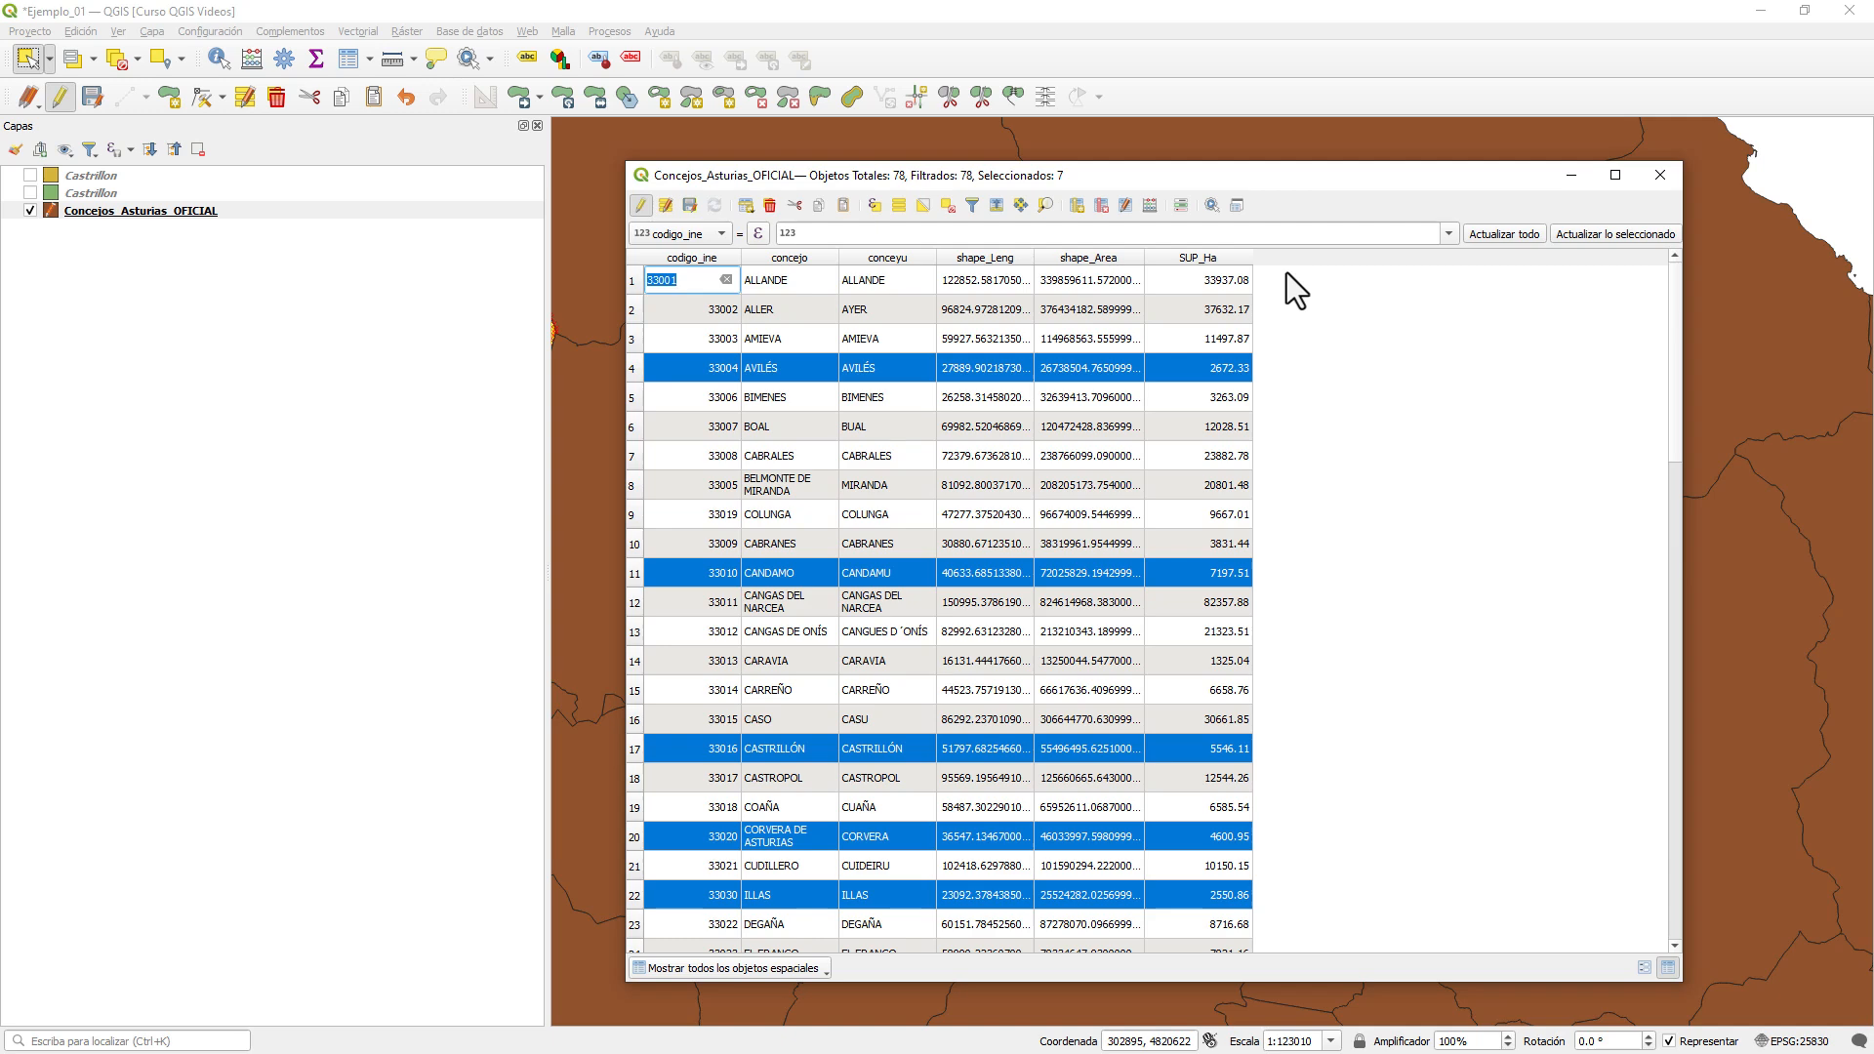
- Close the attribute table and enable single labels (Etiquetas sencillas) in the properties of the Concejos_Asturias_OFICIAL layer
click(1659, 175)
scroll(915, 413, down, 3)
scroll(1012, 365, up, 2)
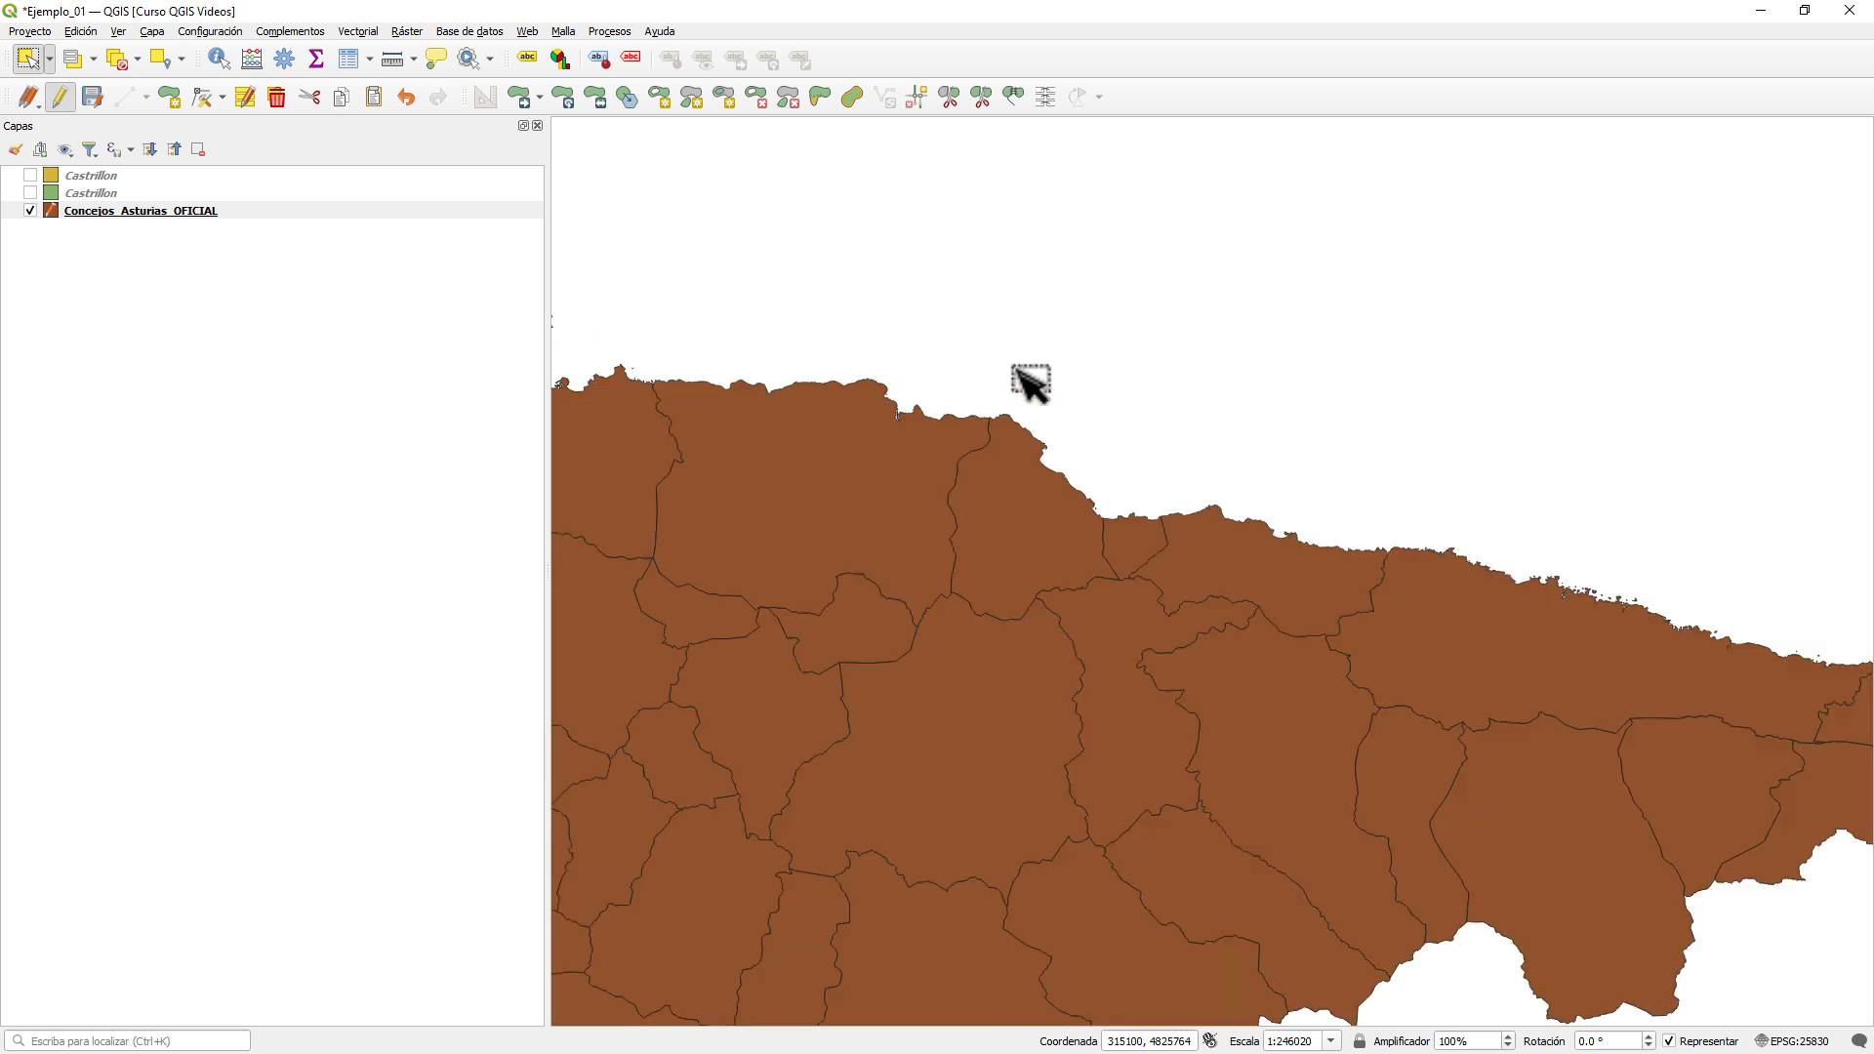
click(133, 214)
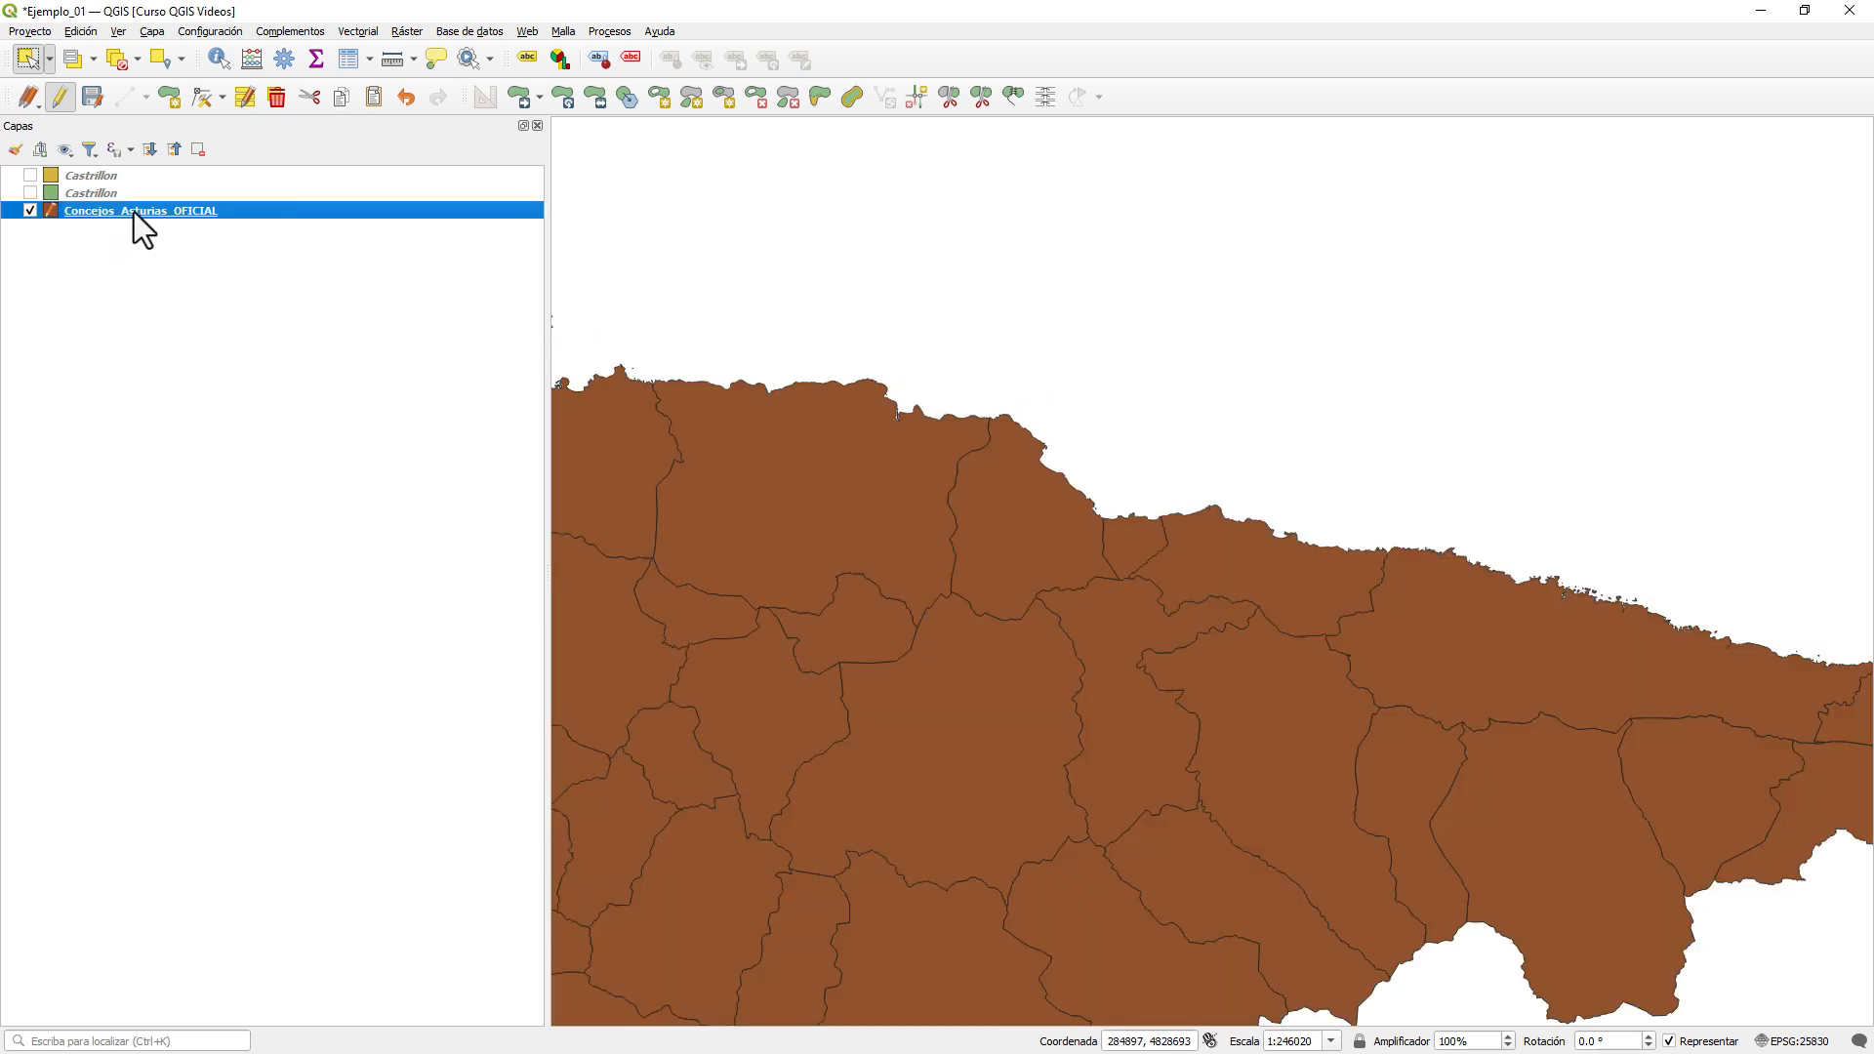
right_click(145, 211)
click(260, 658)
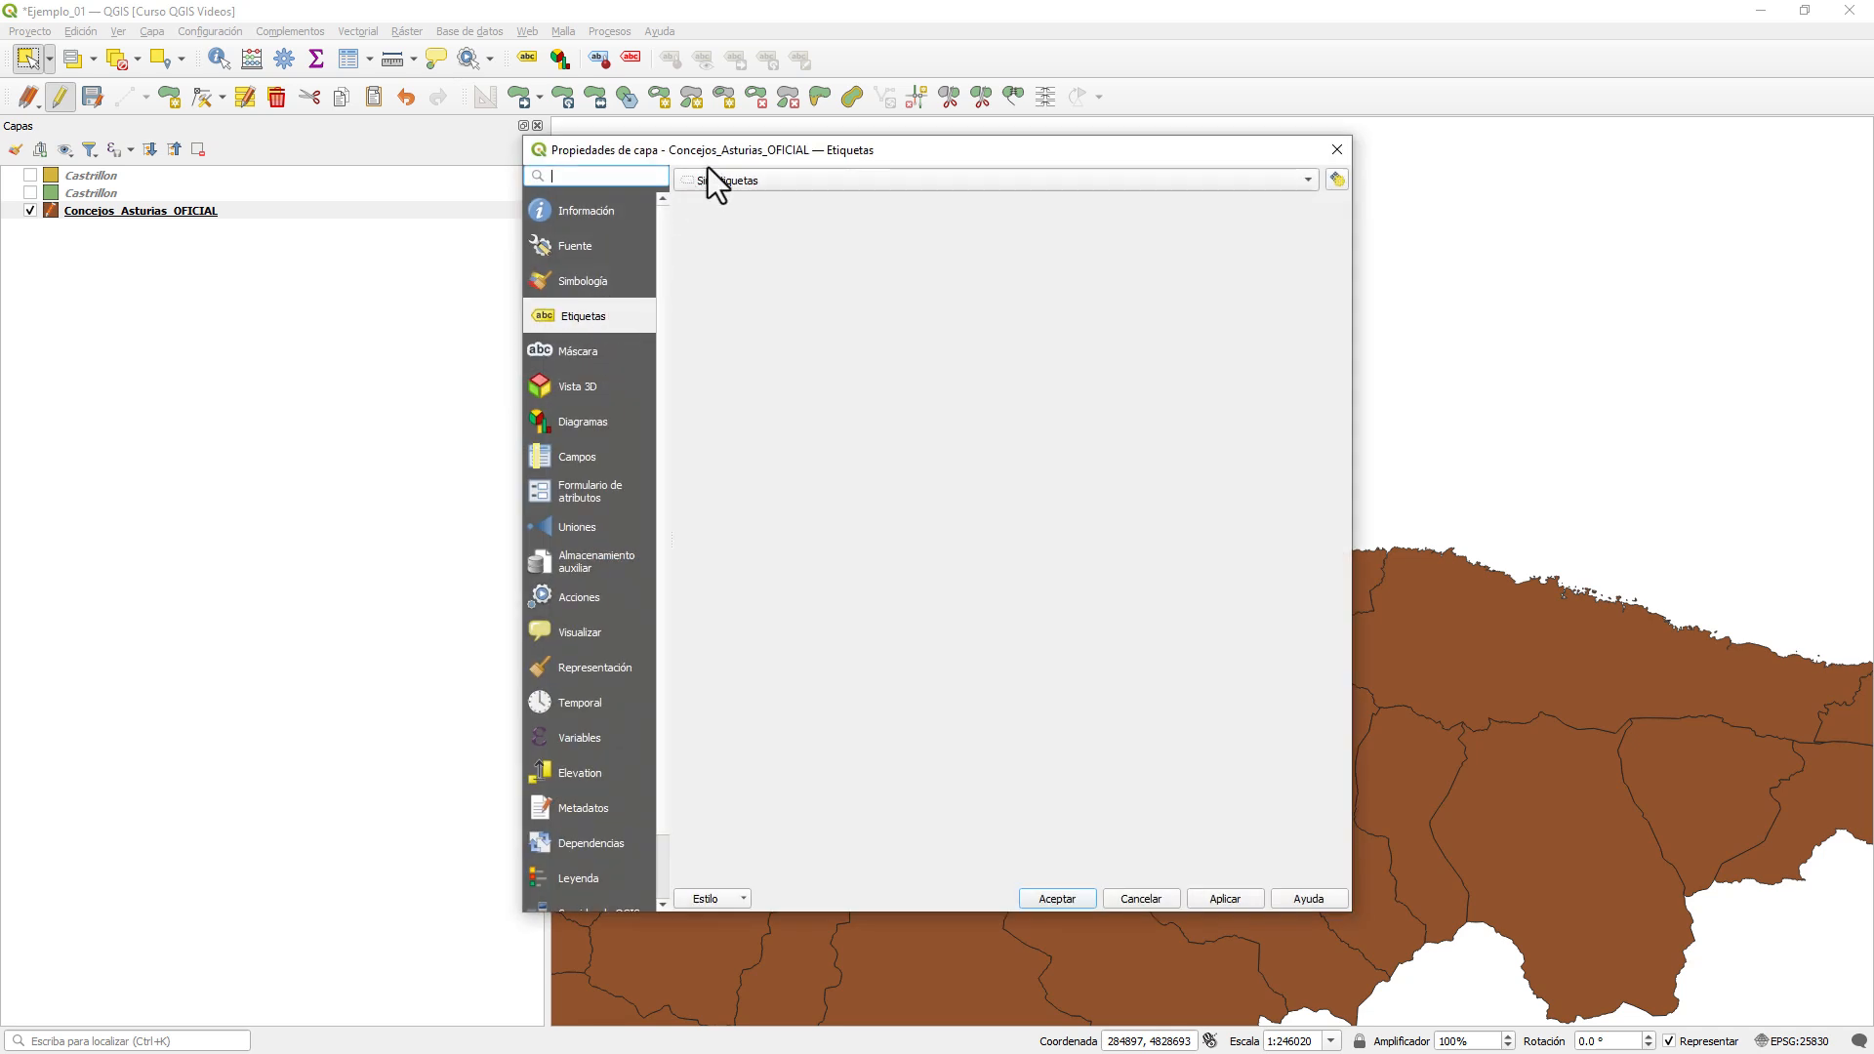
drag(728, 157, 1045, 140)
click(908, 301)
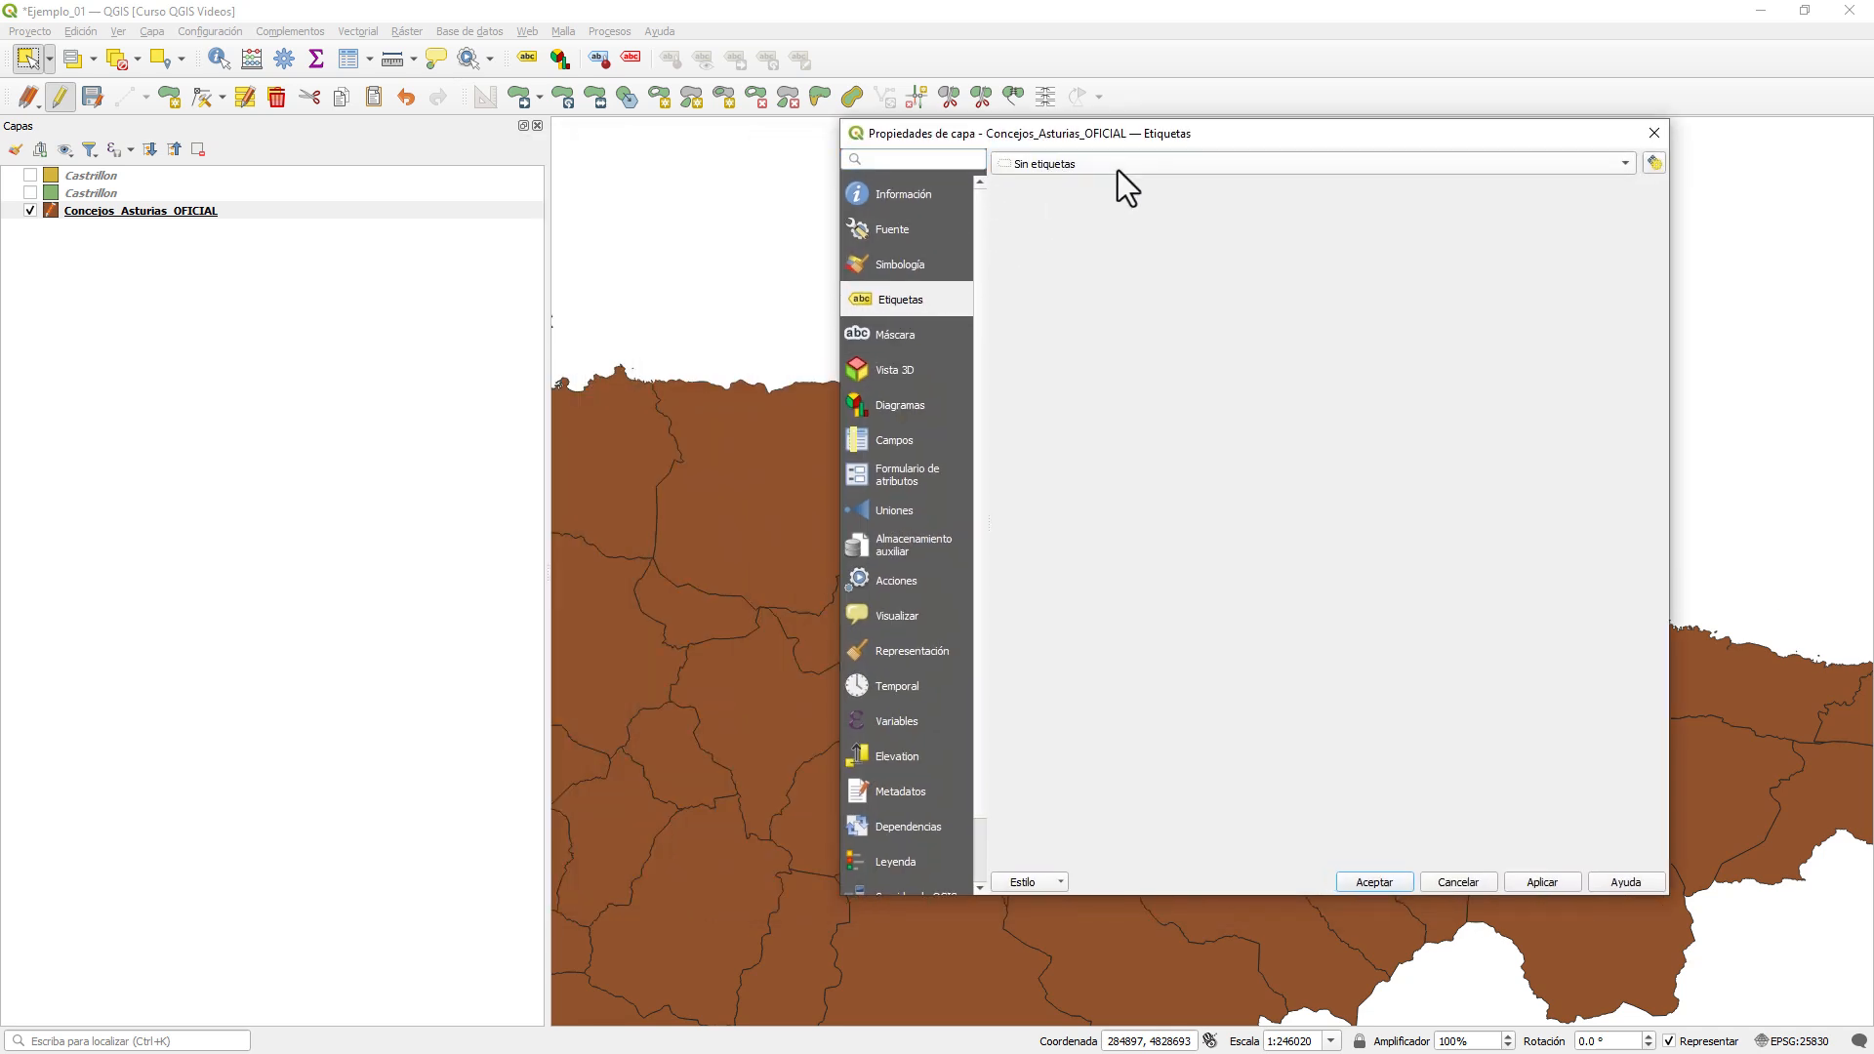
click(1120, 164)
click(1117, 185)
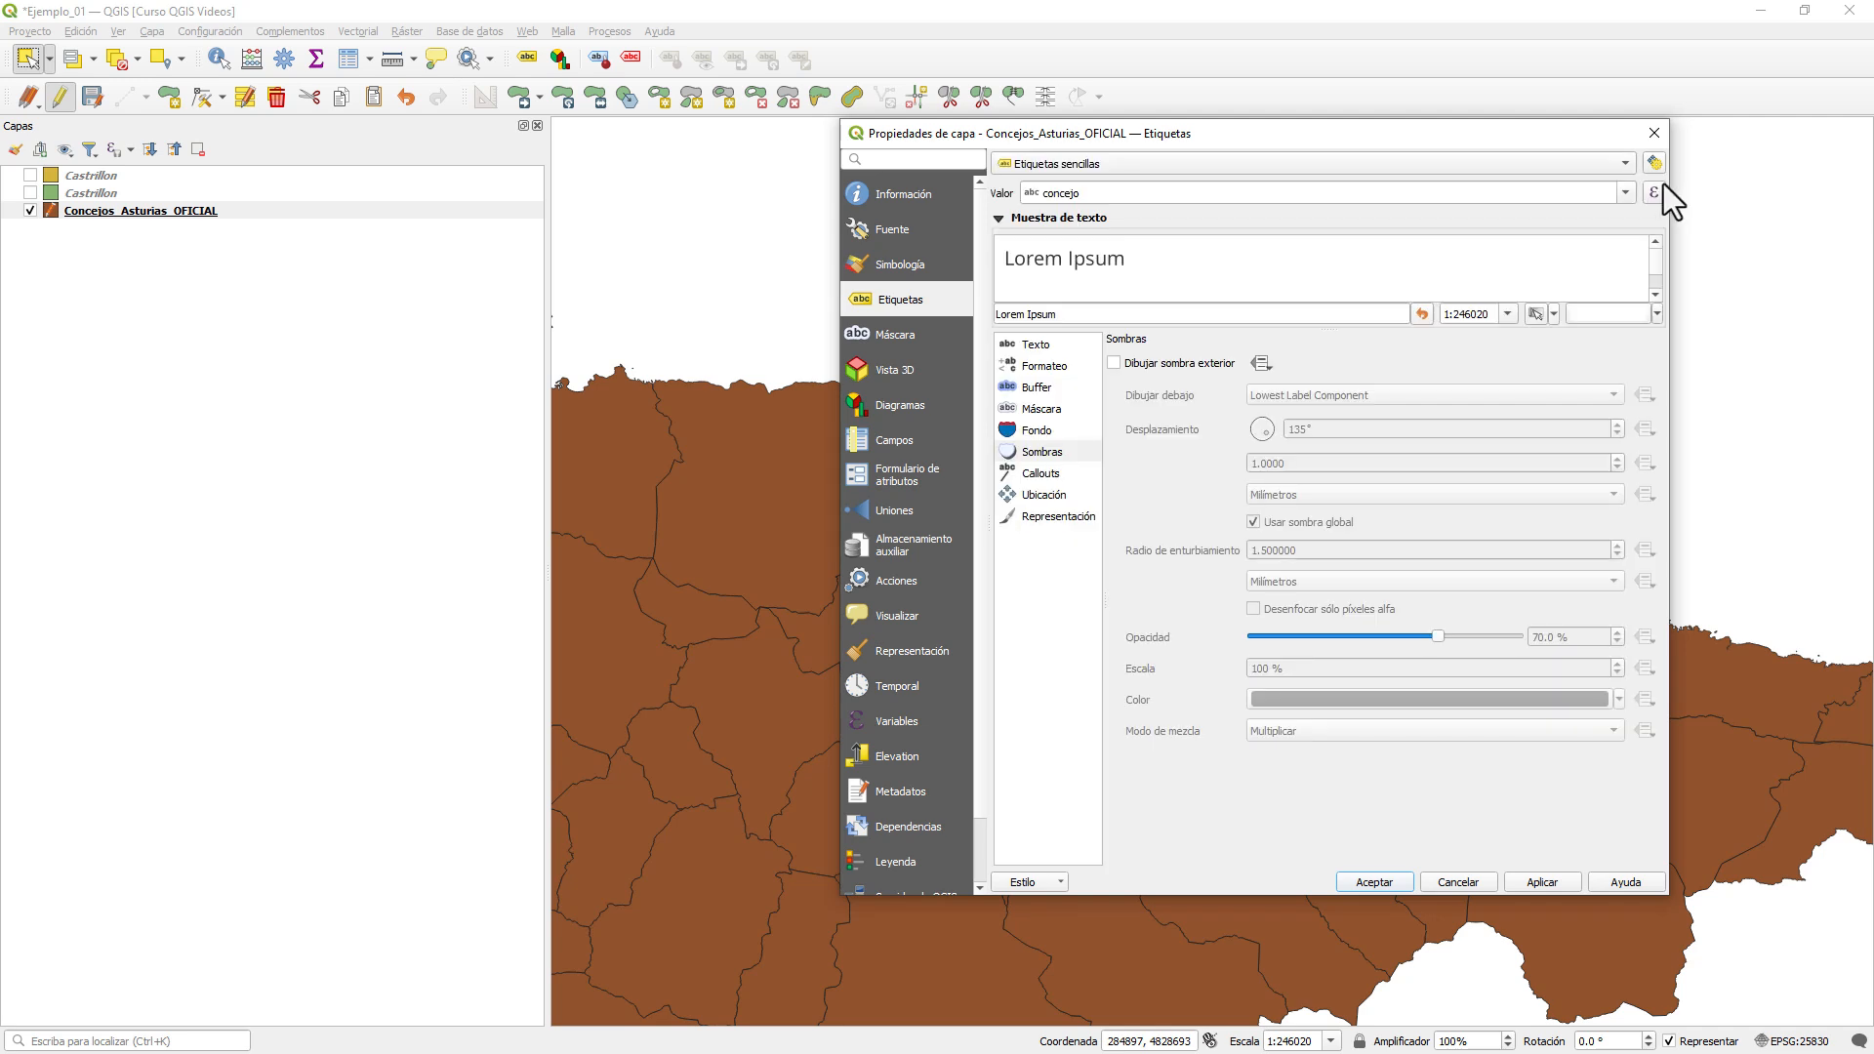
- Replace the label value concejo with the expression Round($area/10000,2)
click(1627, 192)
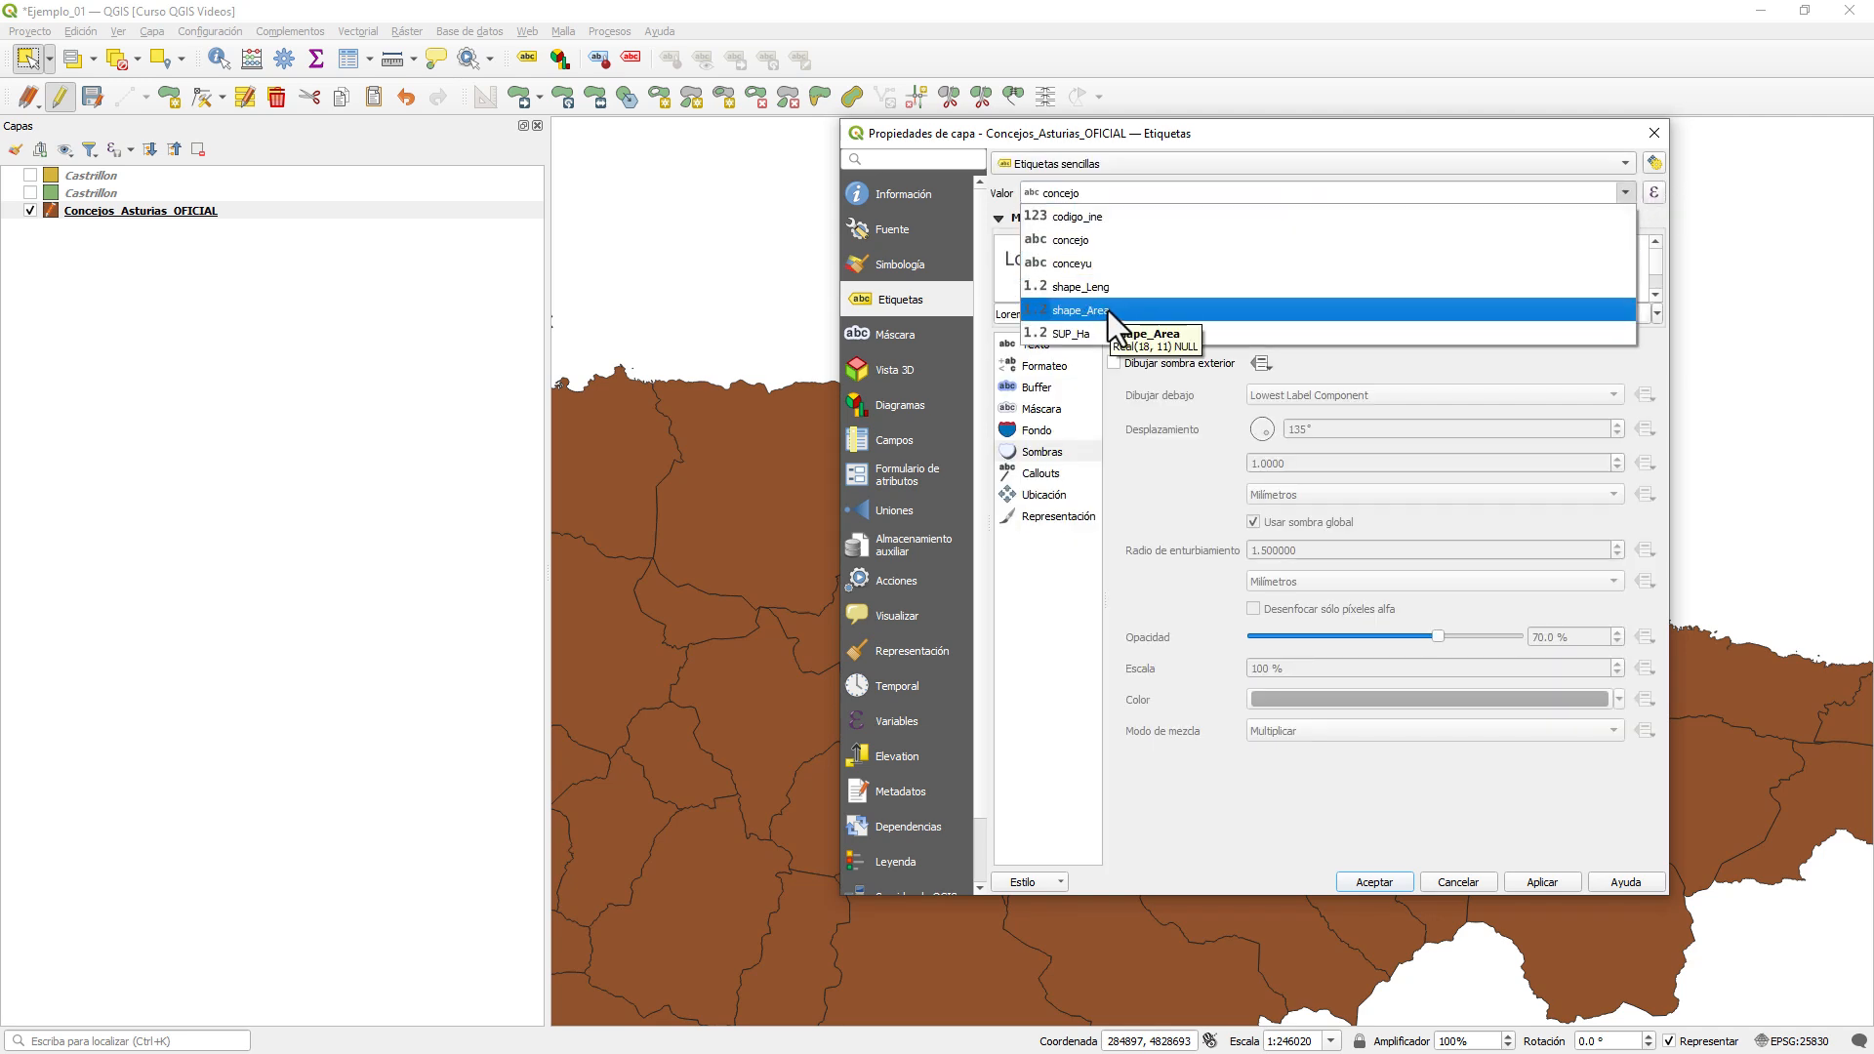
click(1661, 197)
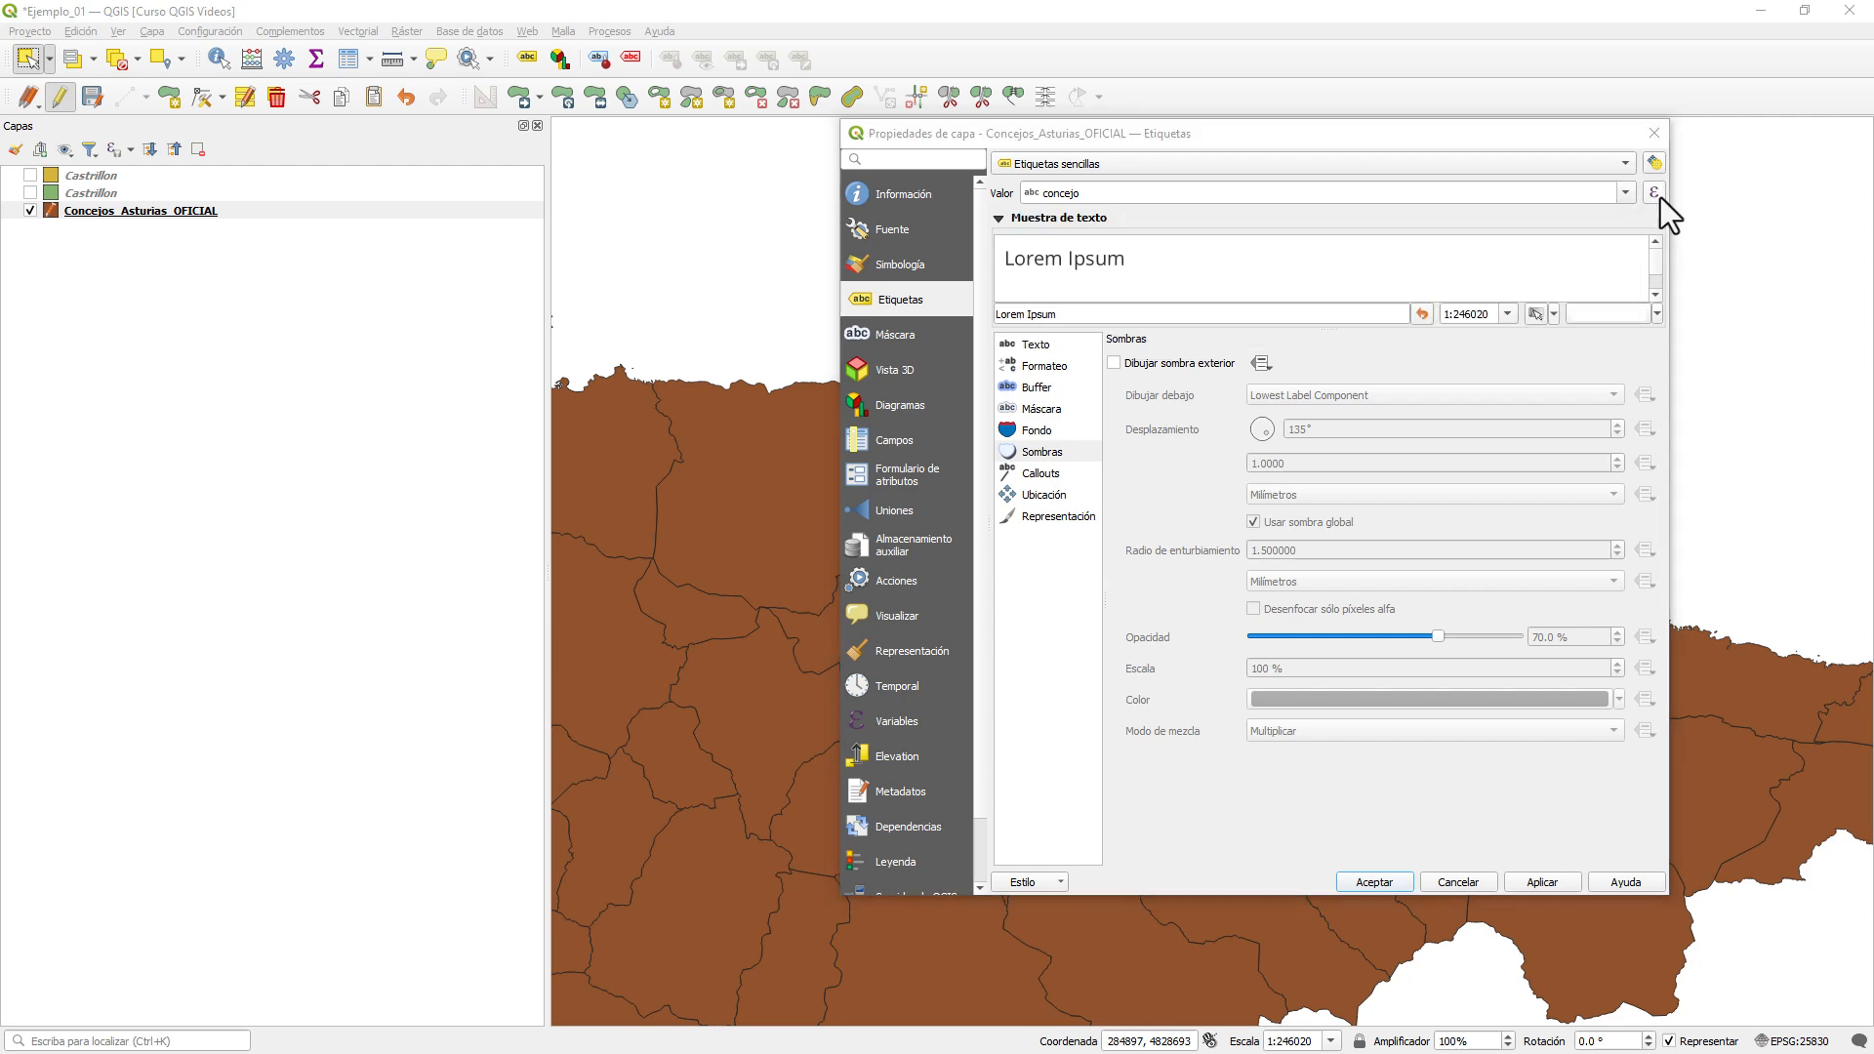
click(1653, 192)
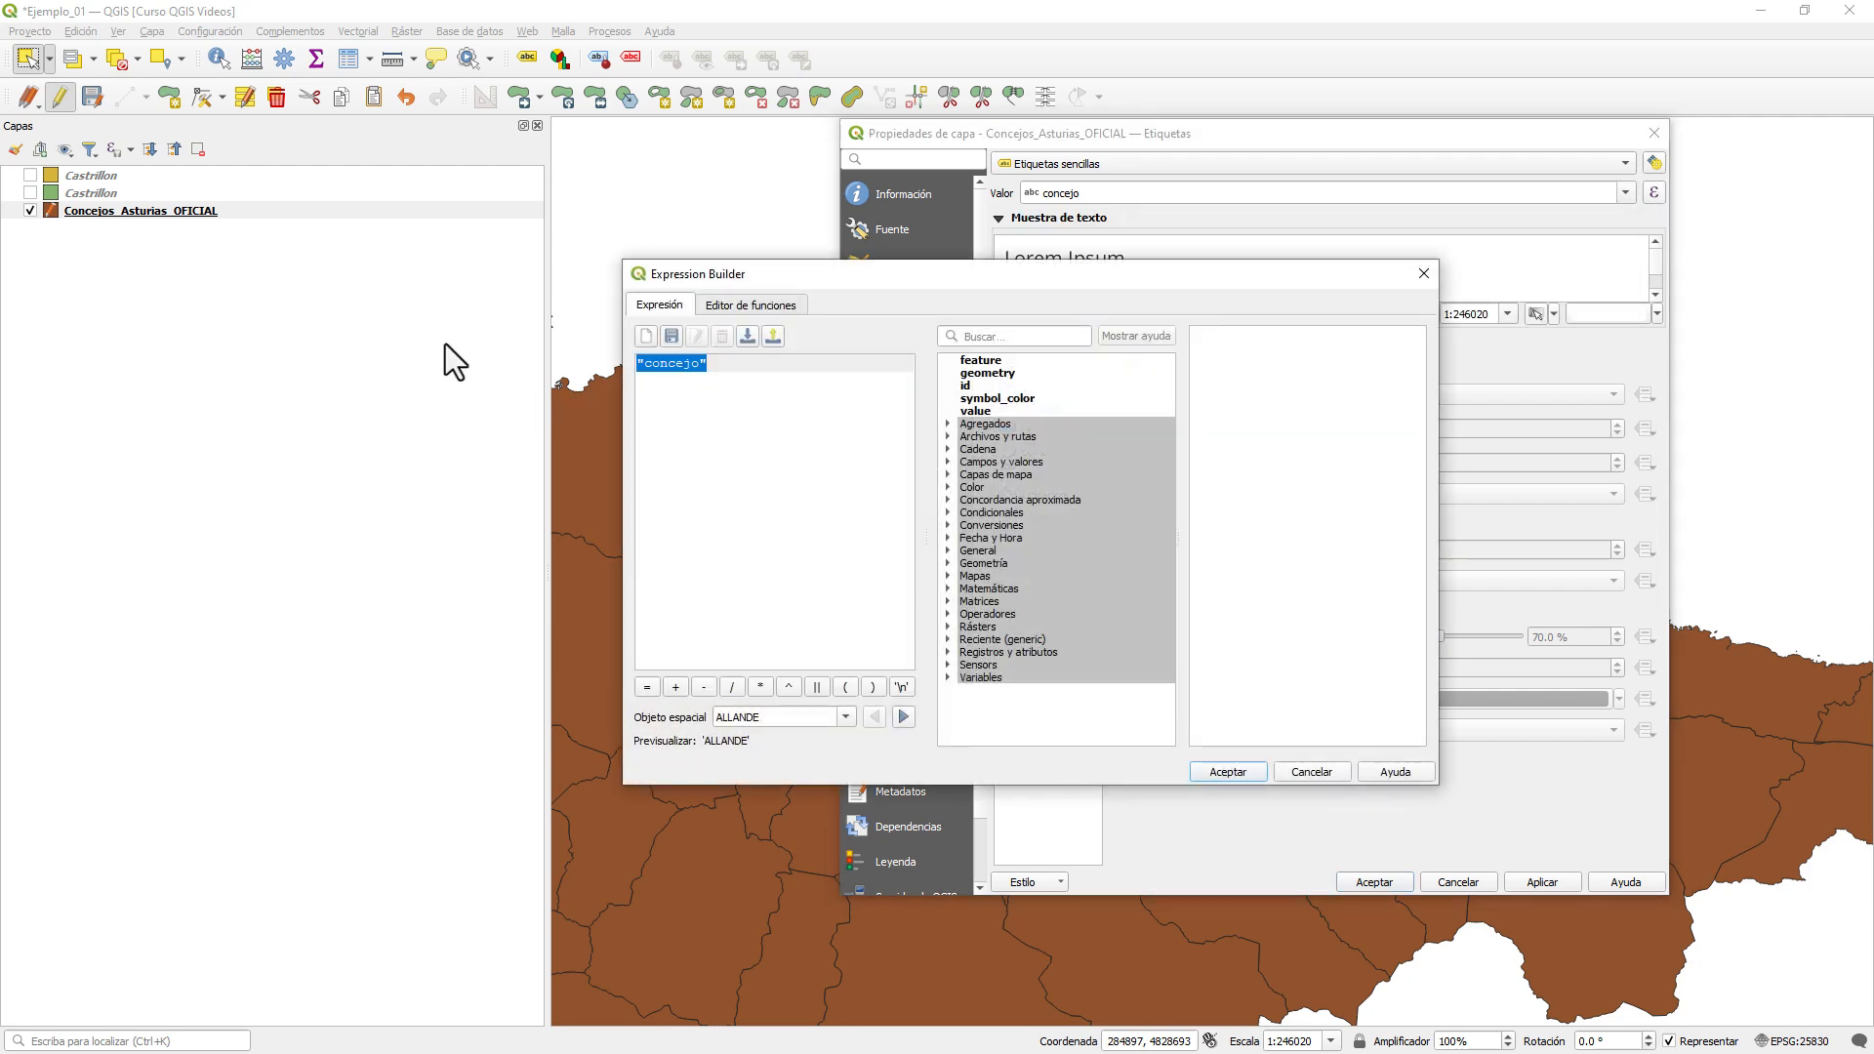
text(Round)
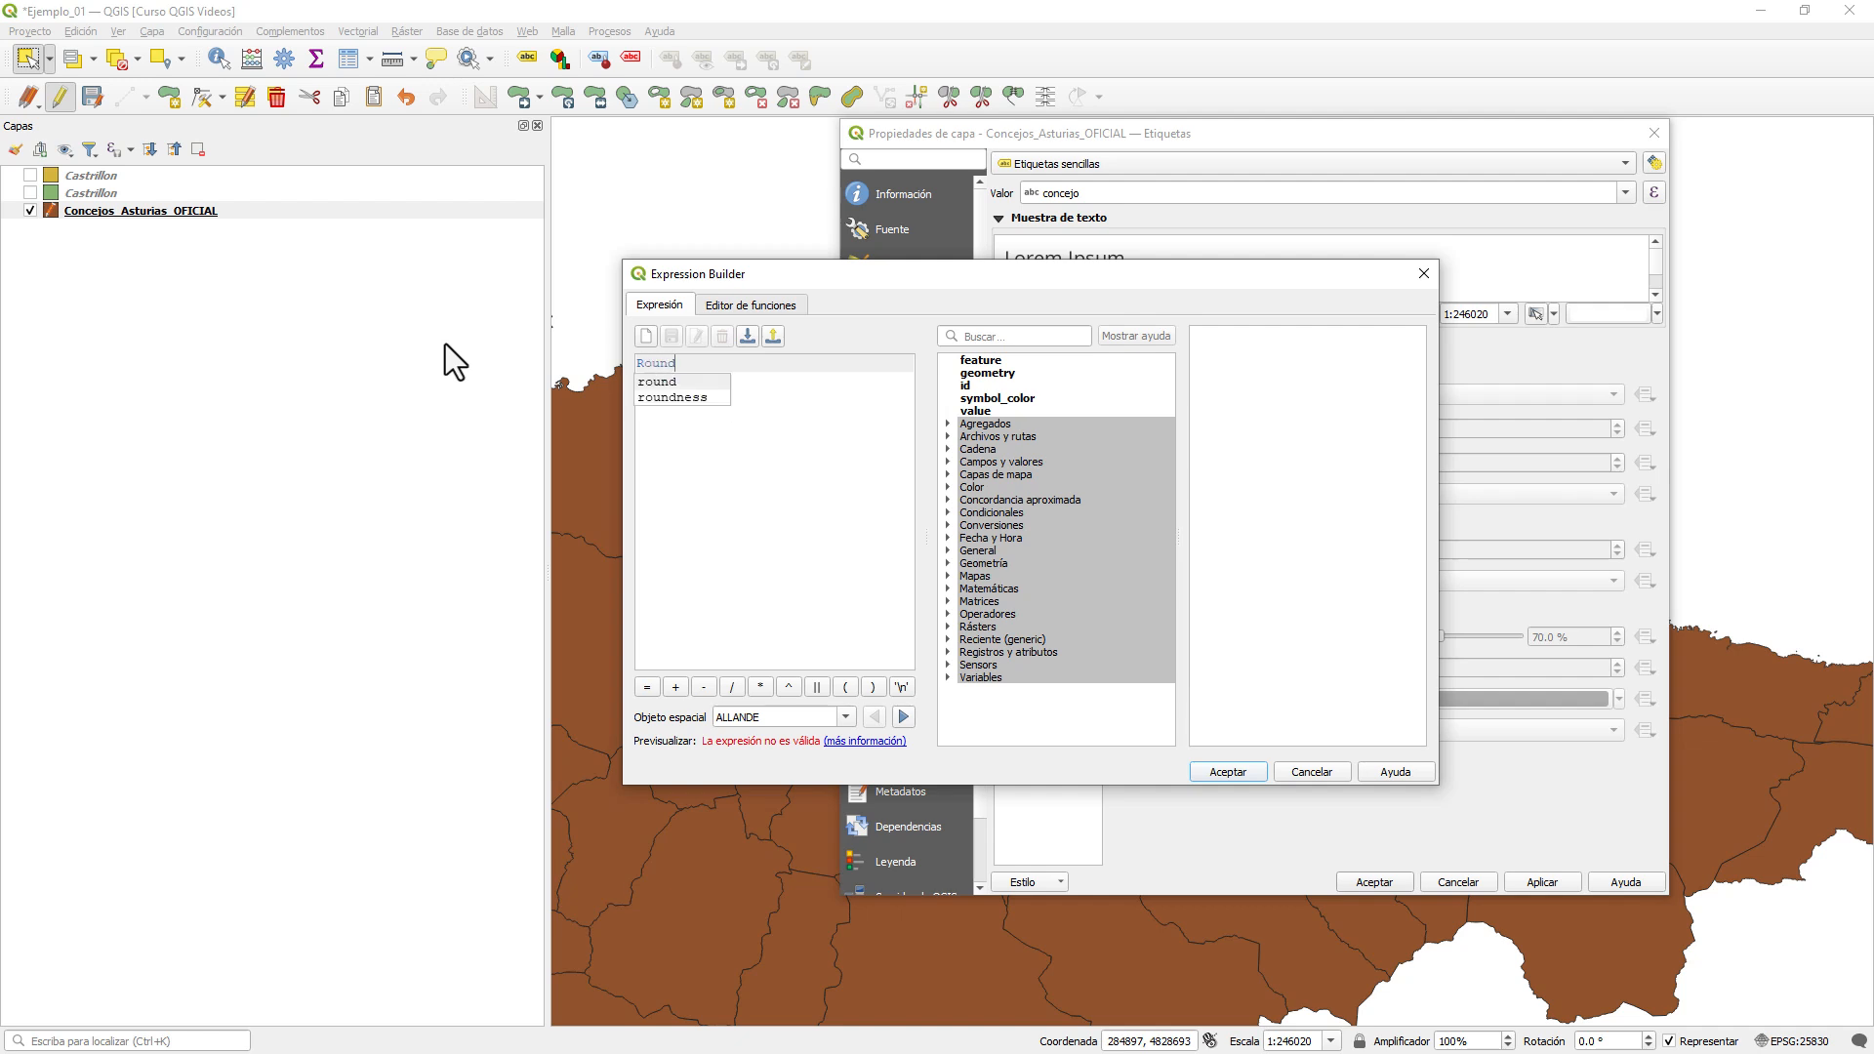
text(($)
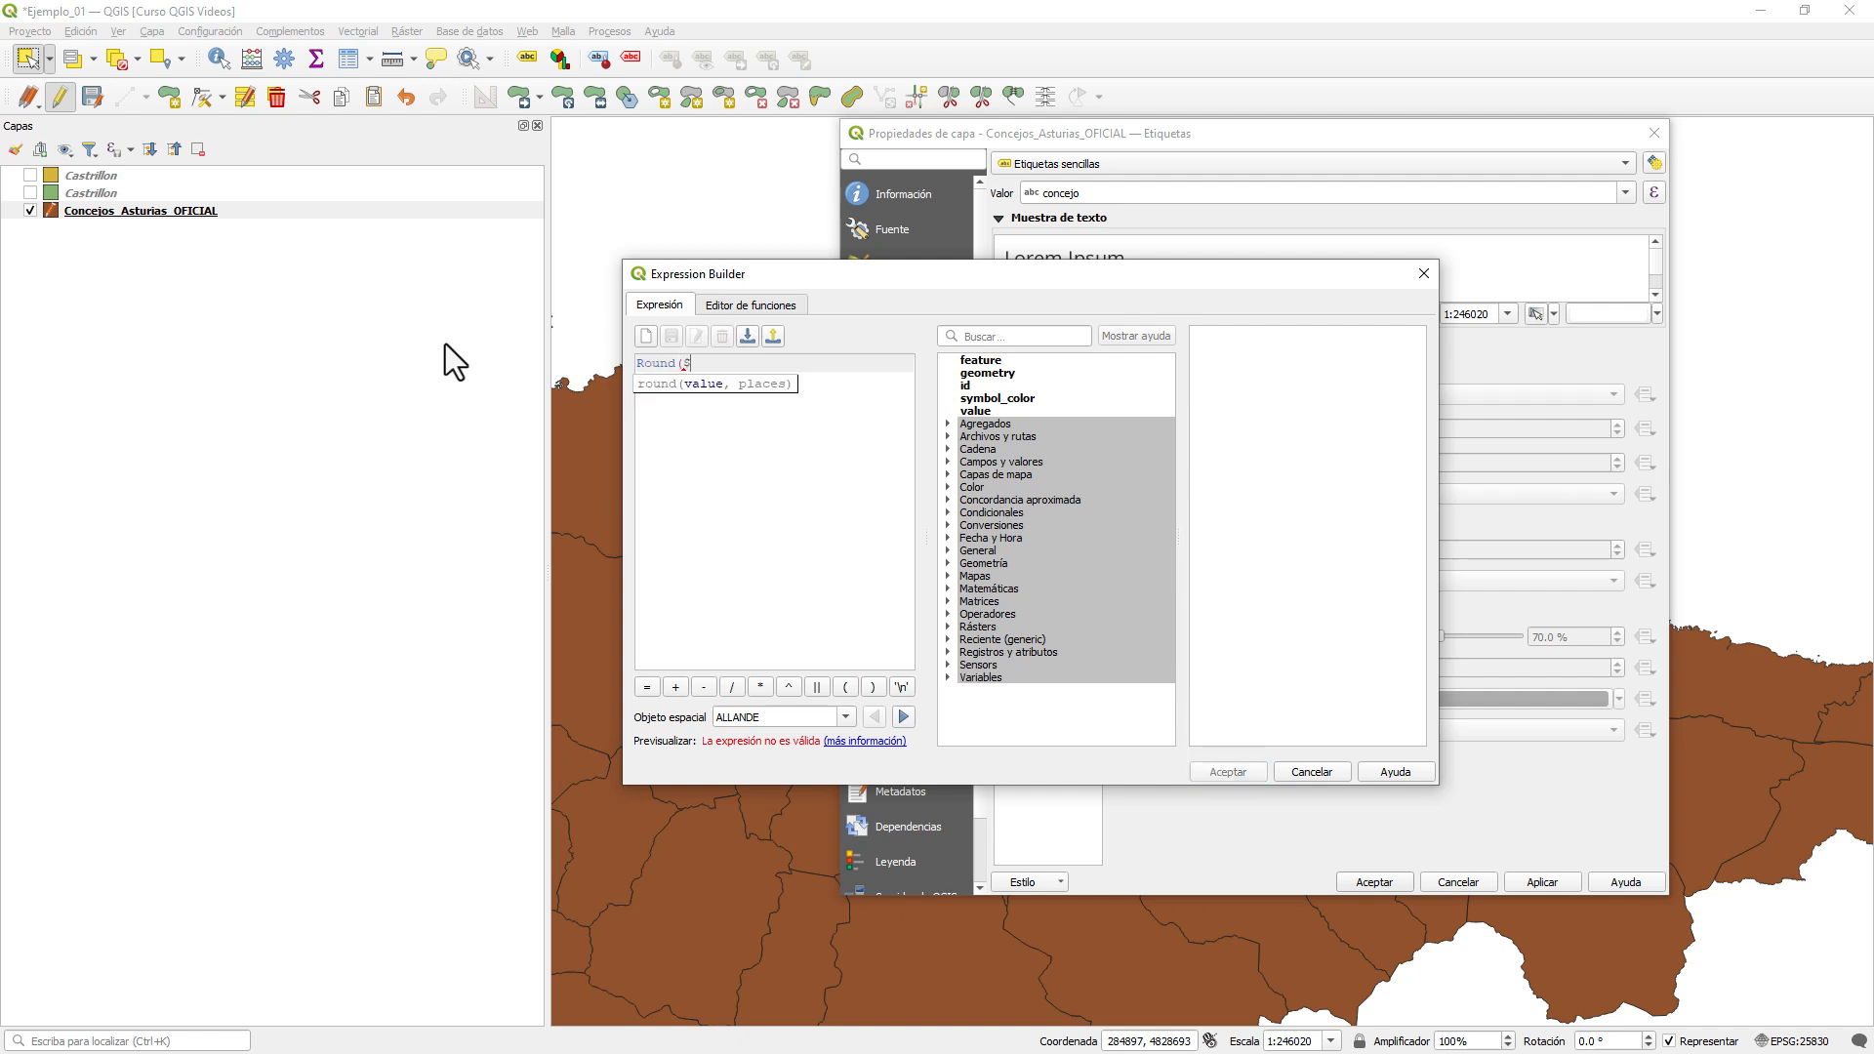
text(area/10000))
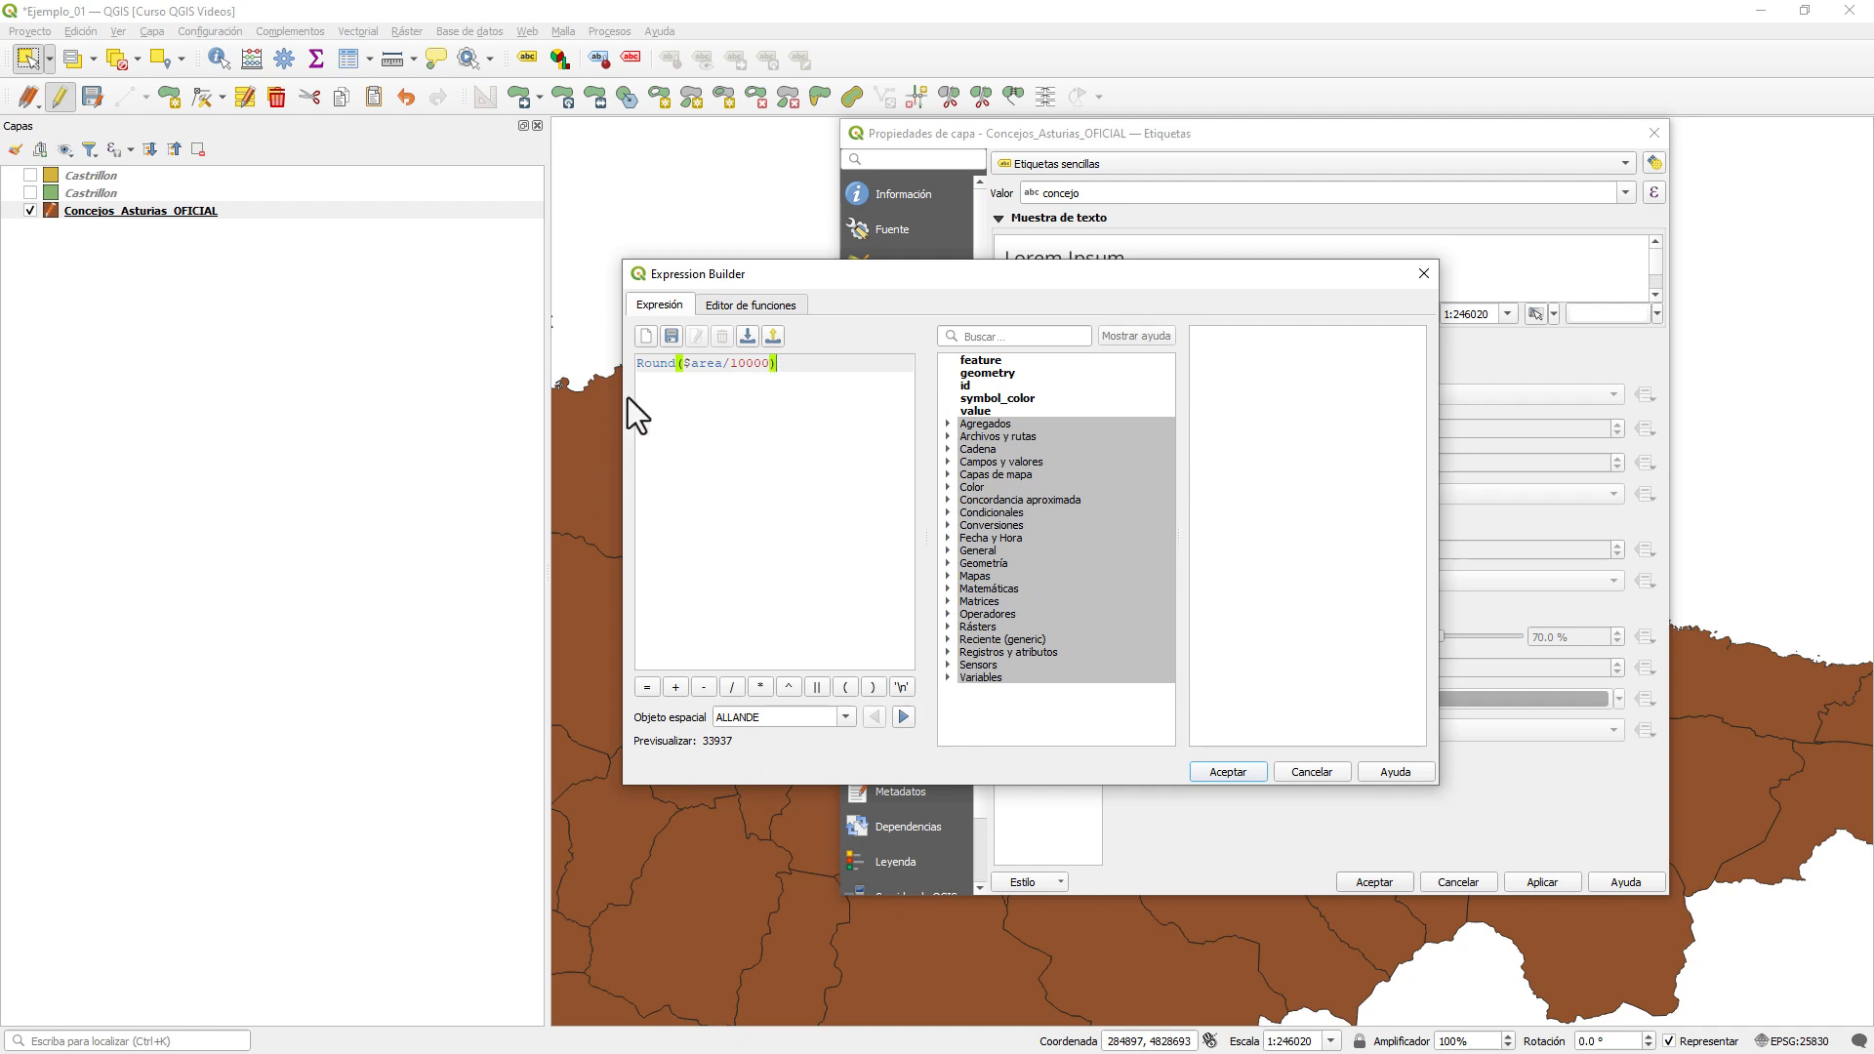
click(767, 363)
text(,)
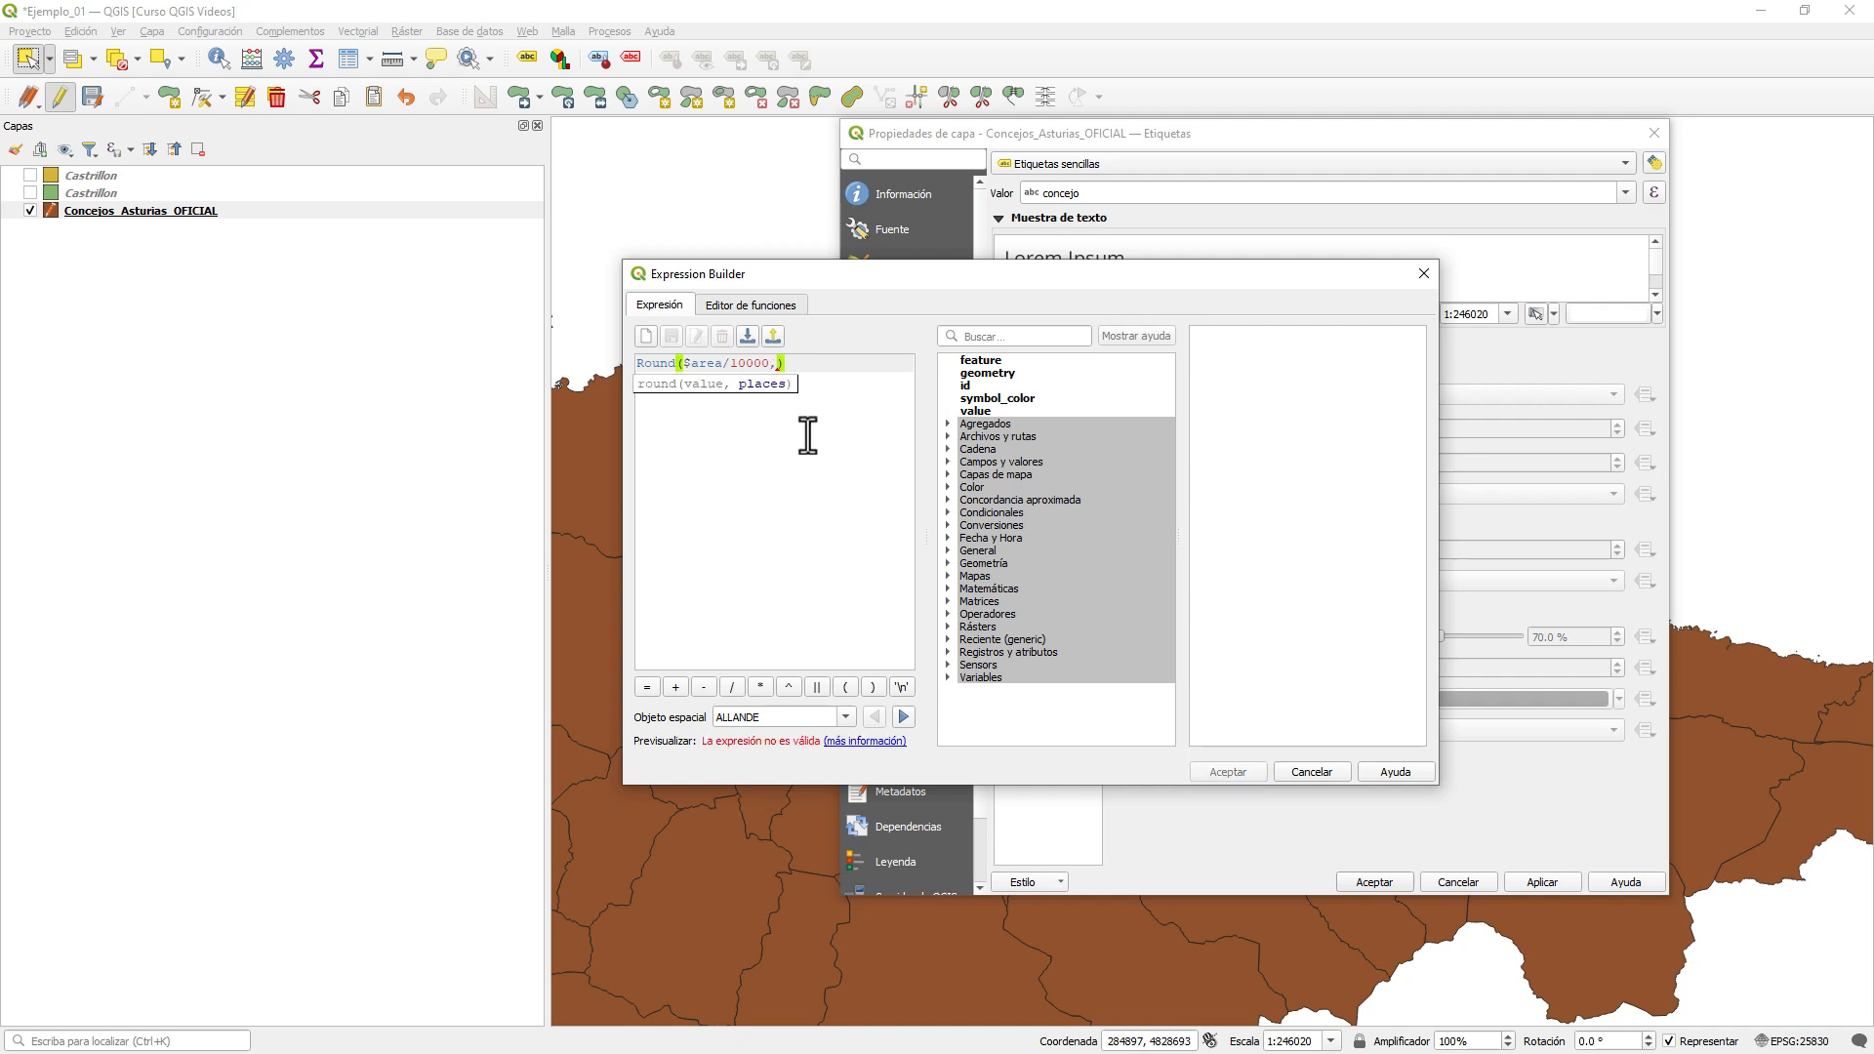
text(2)
click(1228, 771)
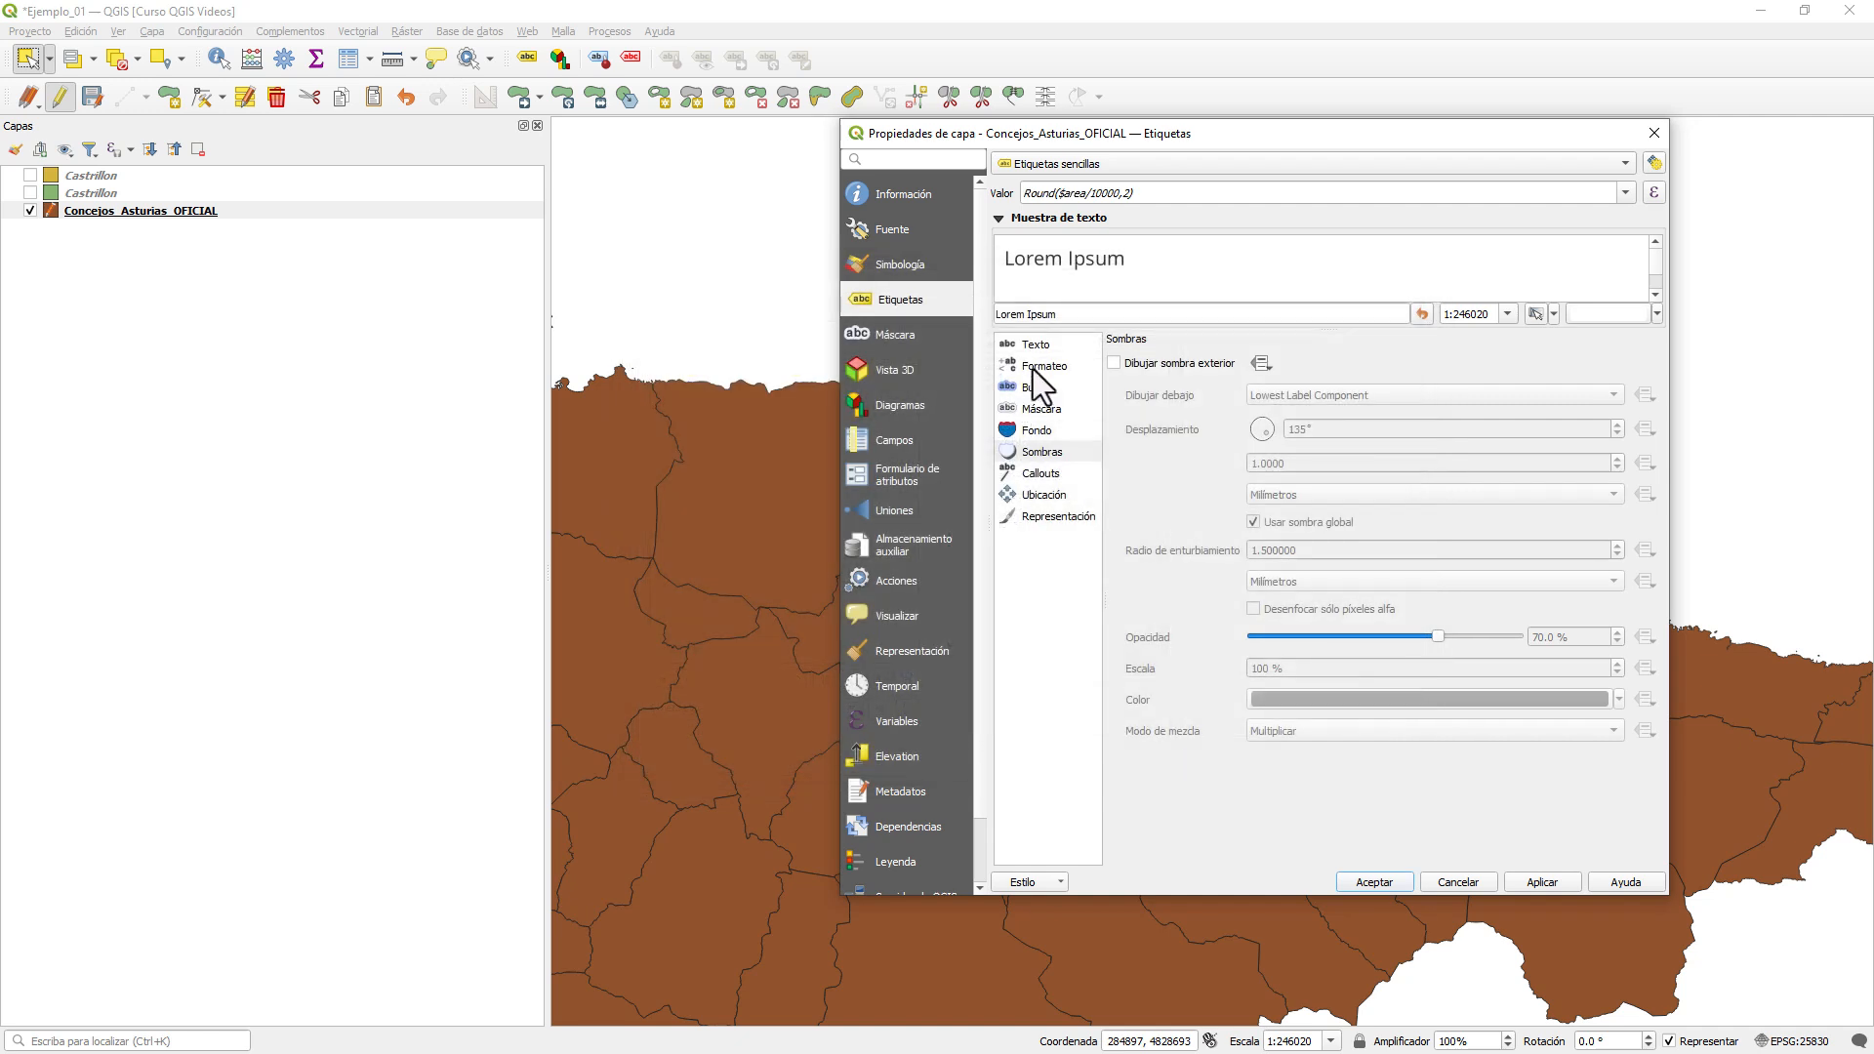
- Give the labels a drop shadow and a text size of 16 points, and apply the label settings to the map
click(1035, 388)
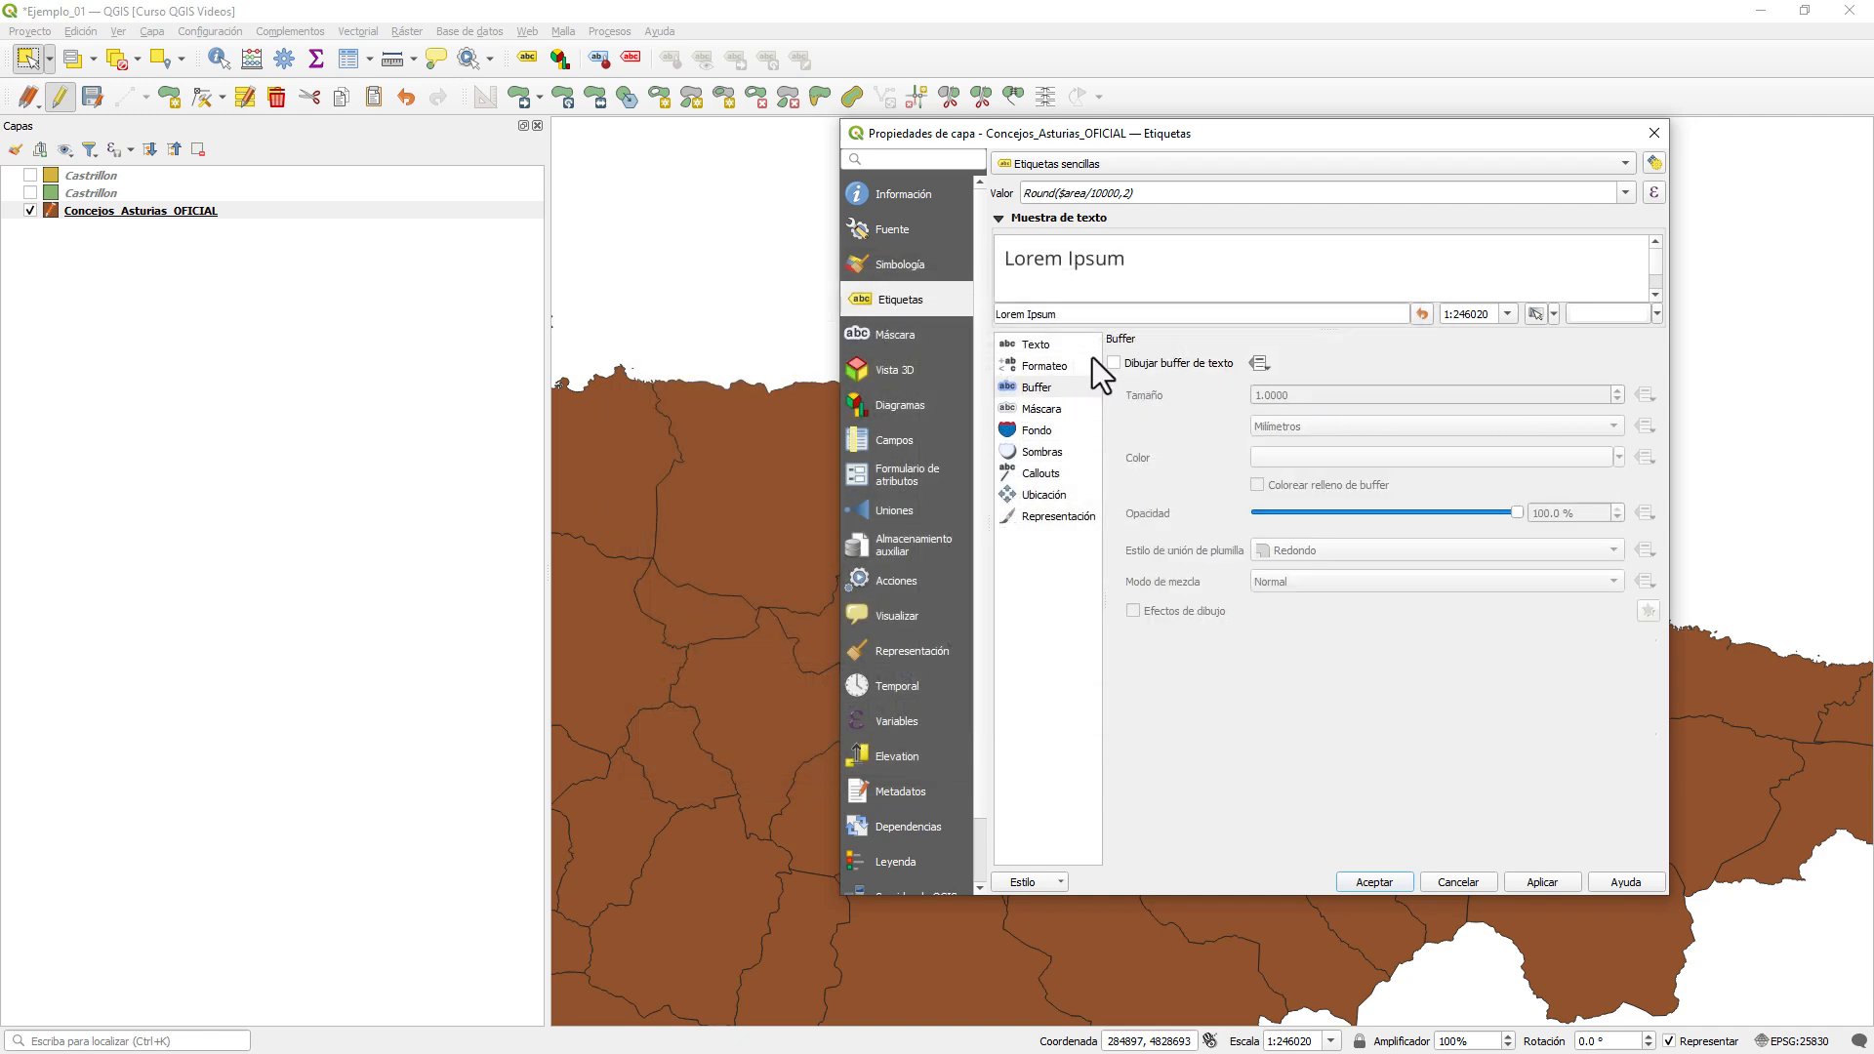
click(1040, 451)
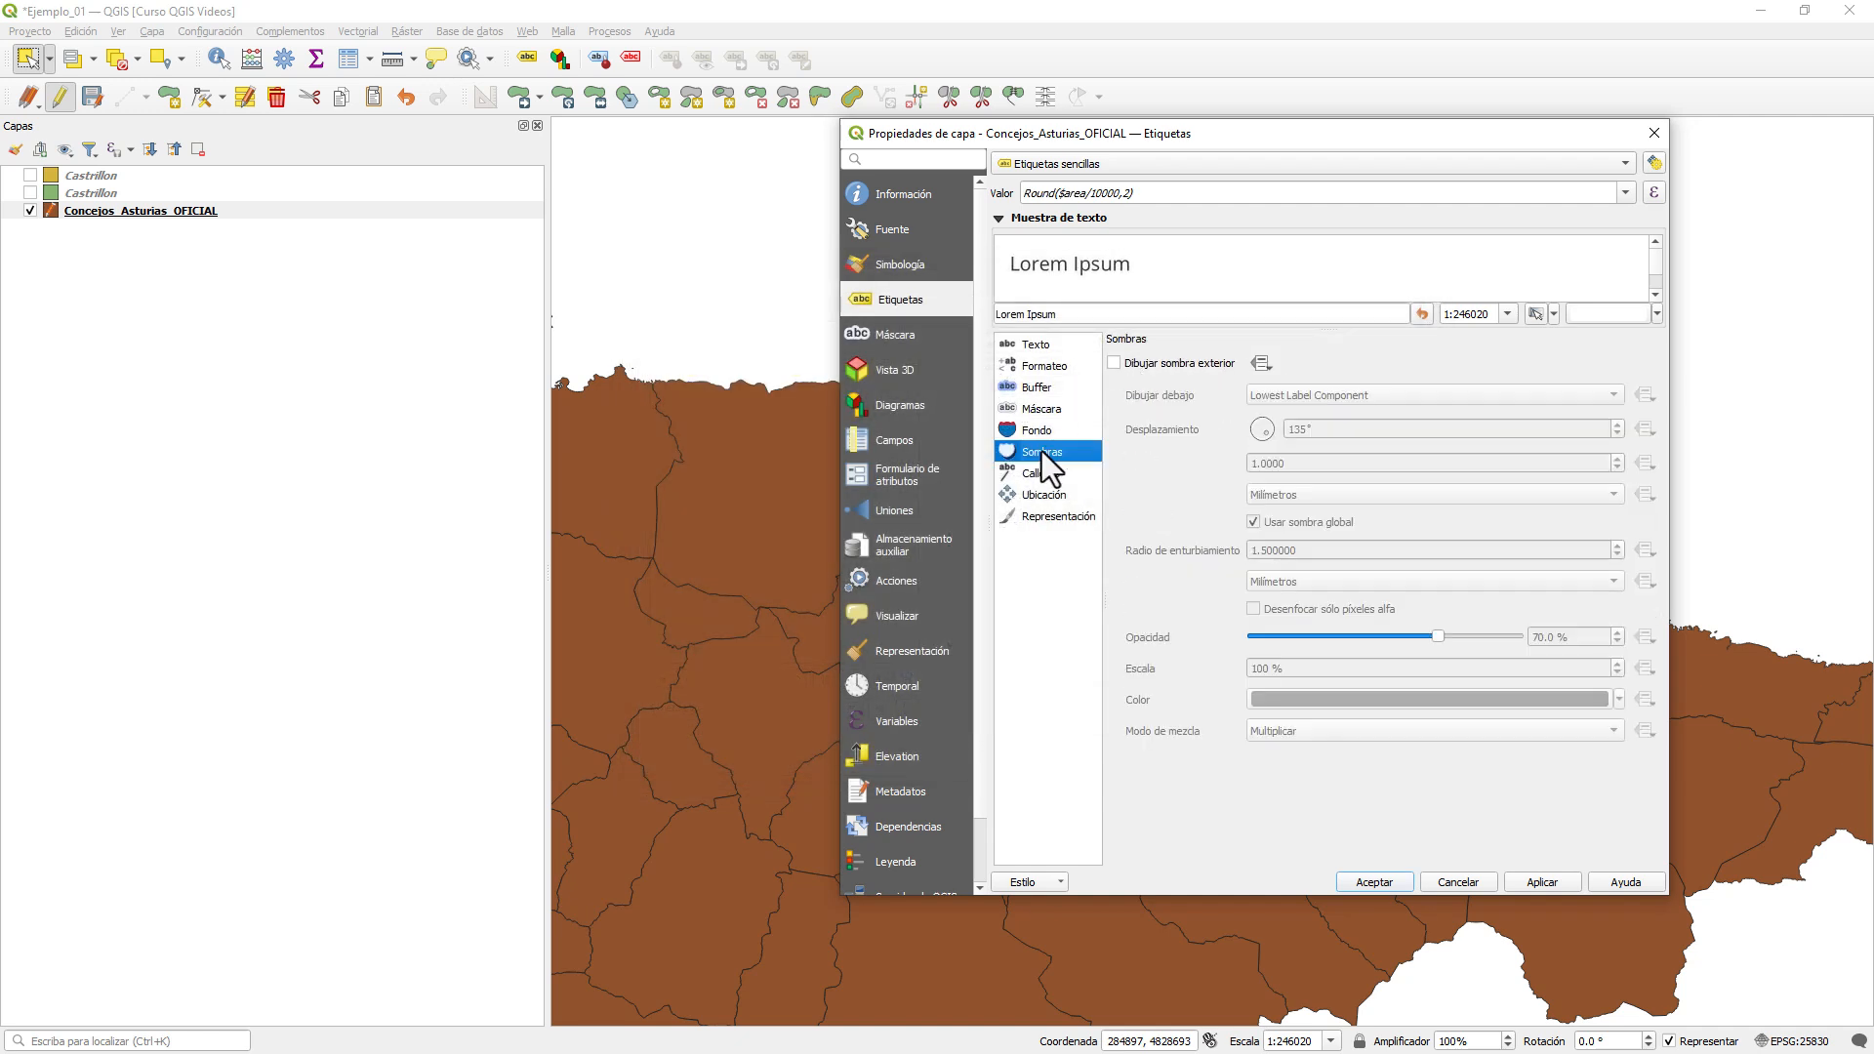
click(1134, 359)
click(1054, 346)
double_click(1237, 463)
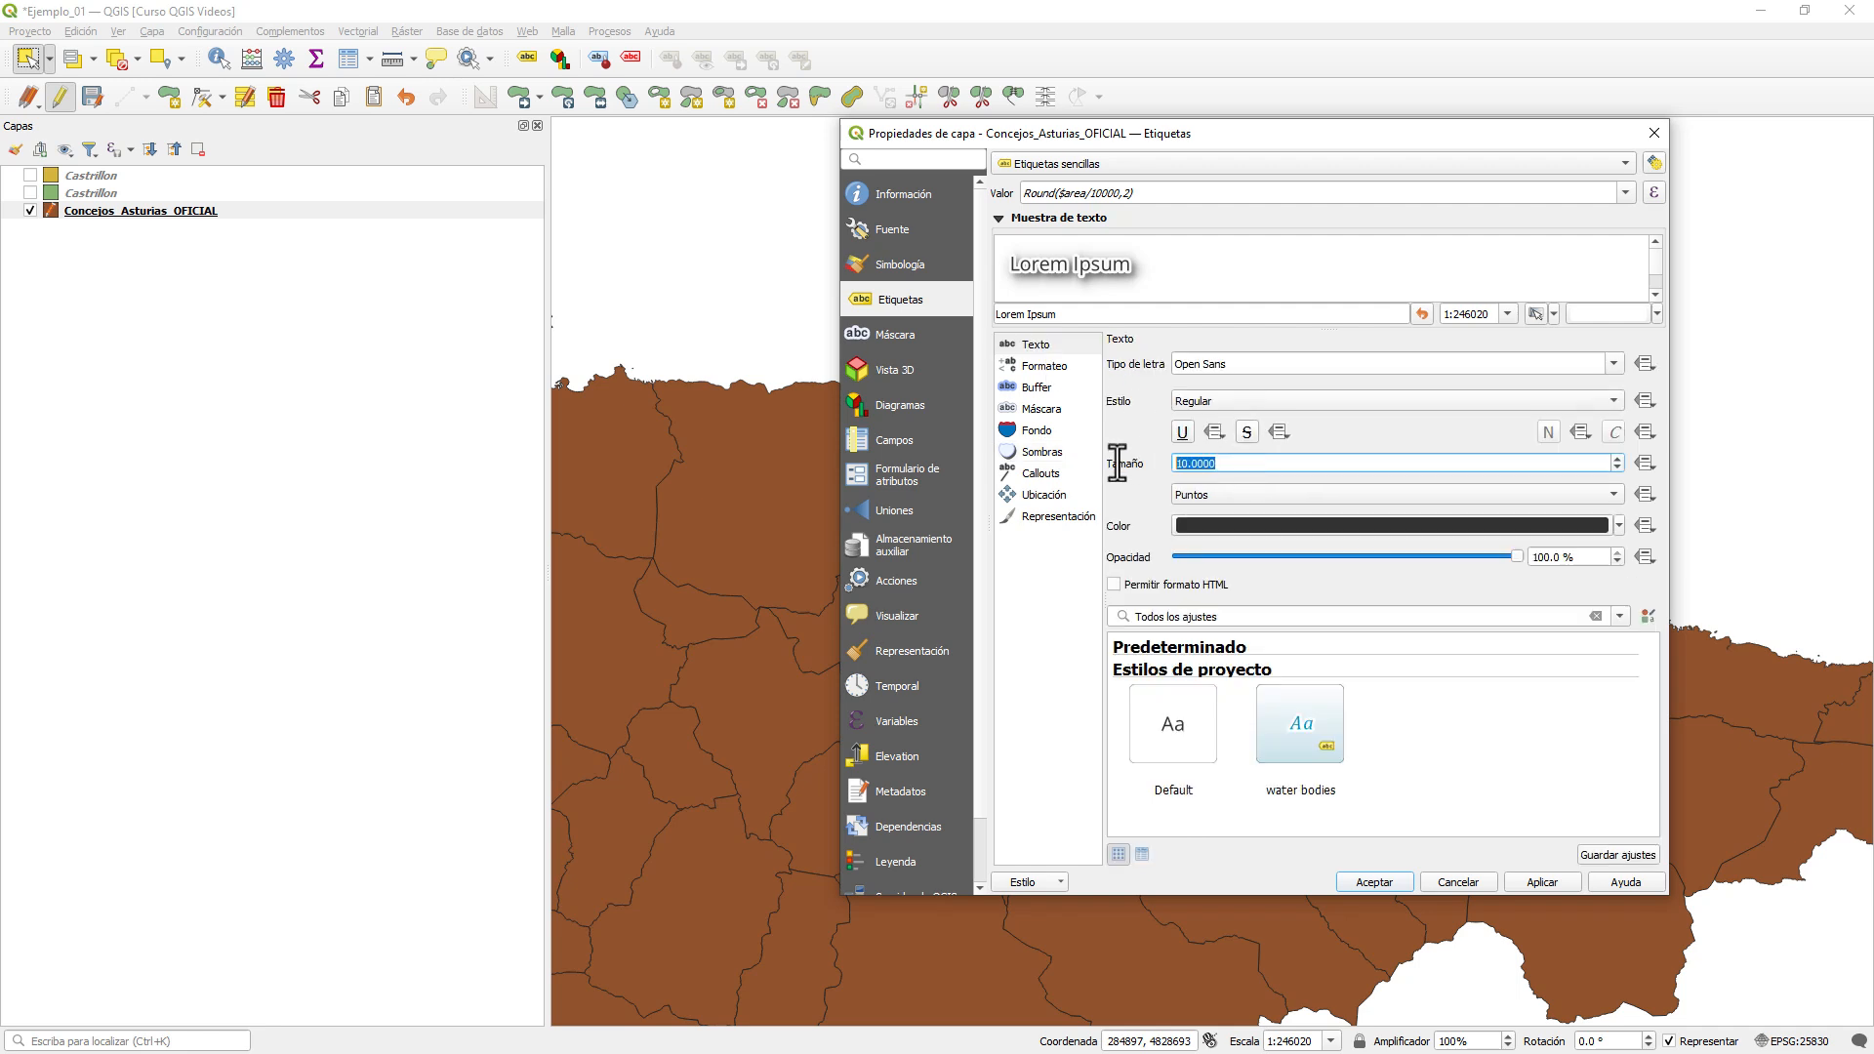
text(16)
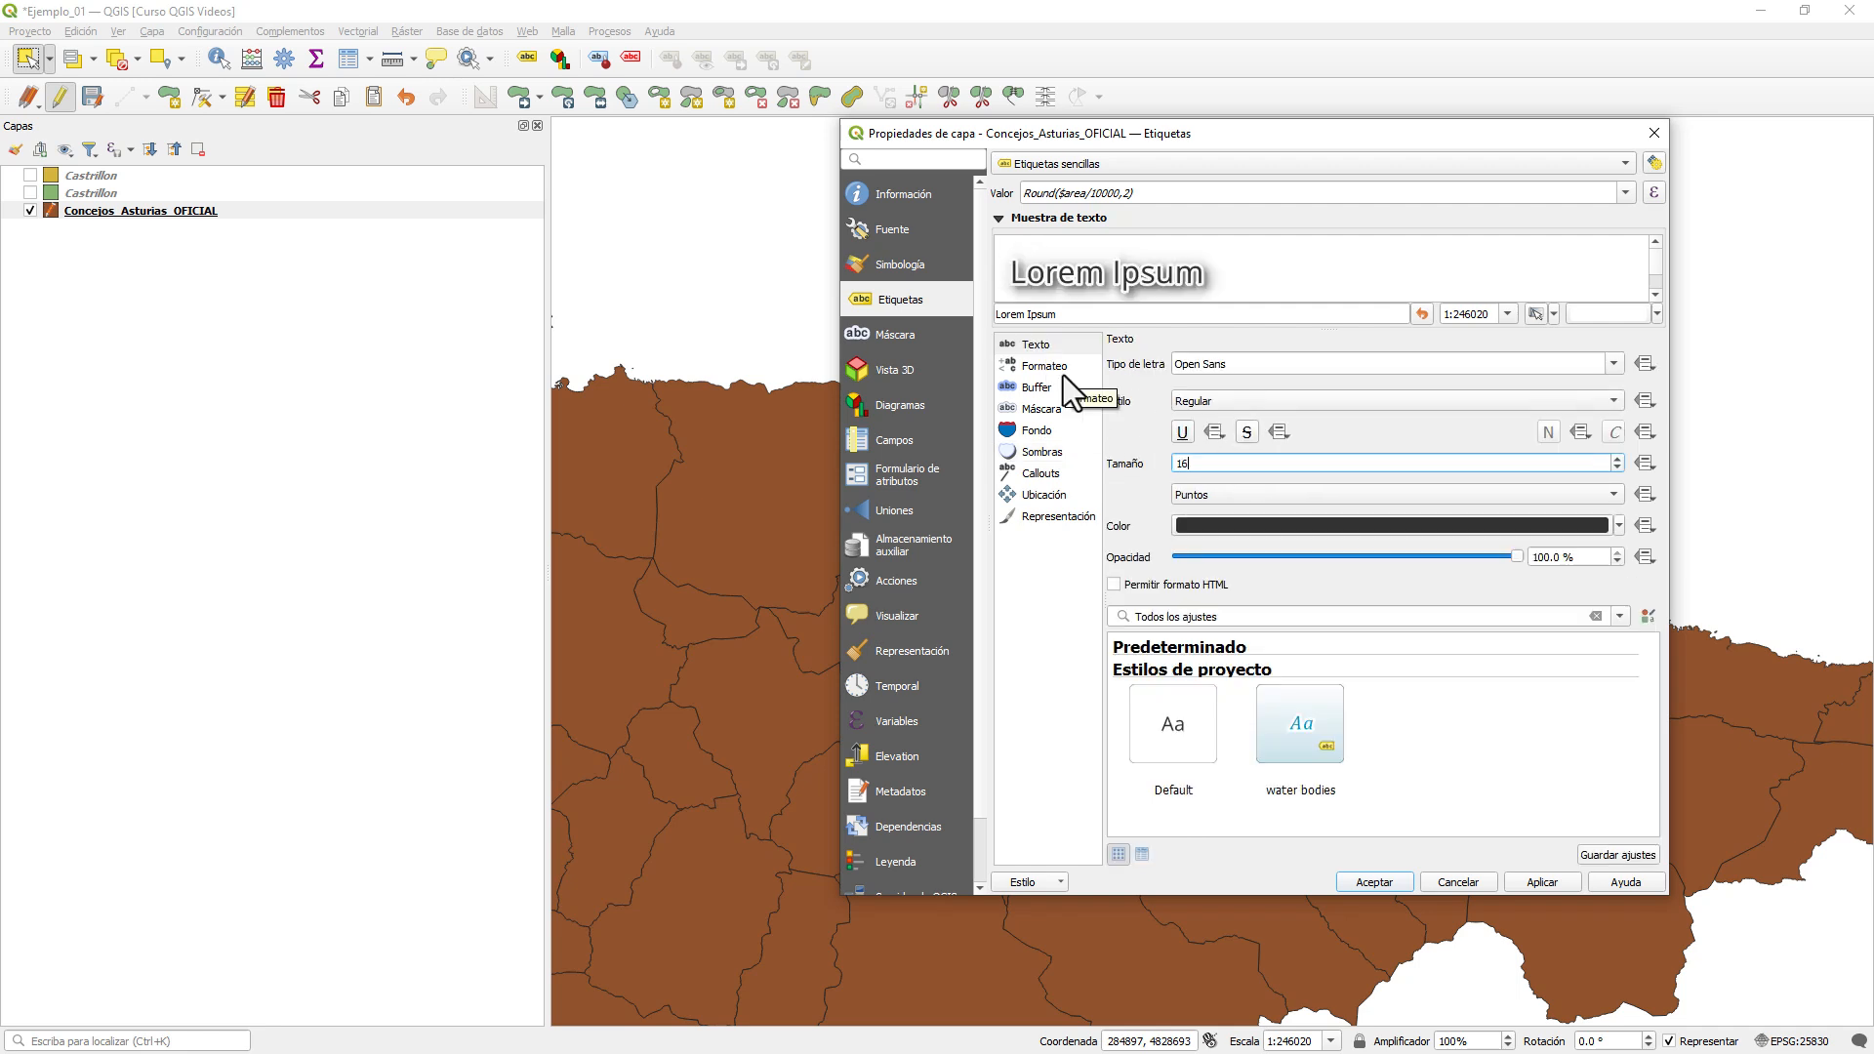
click(1554, 882)
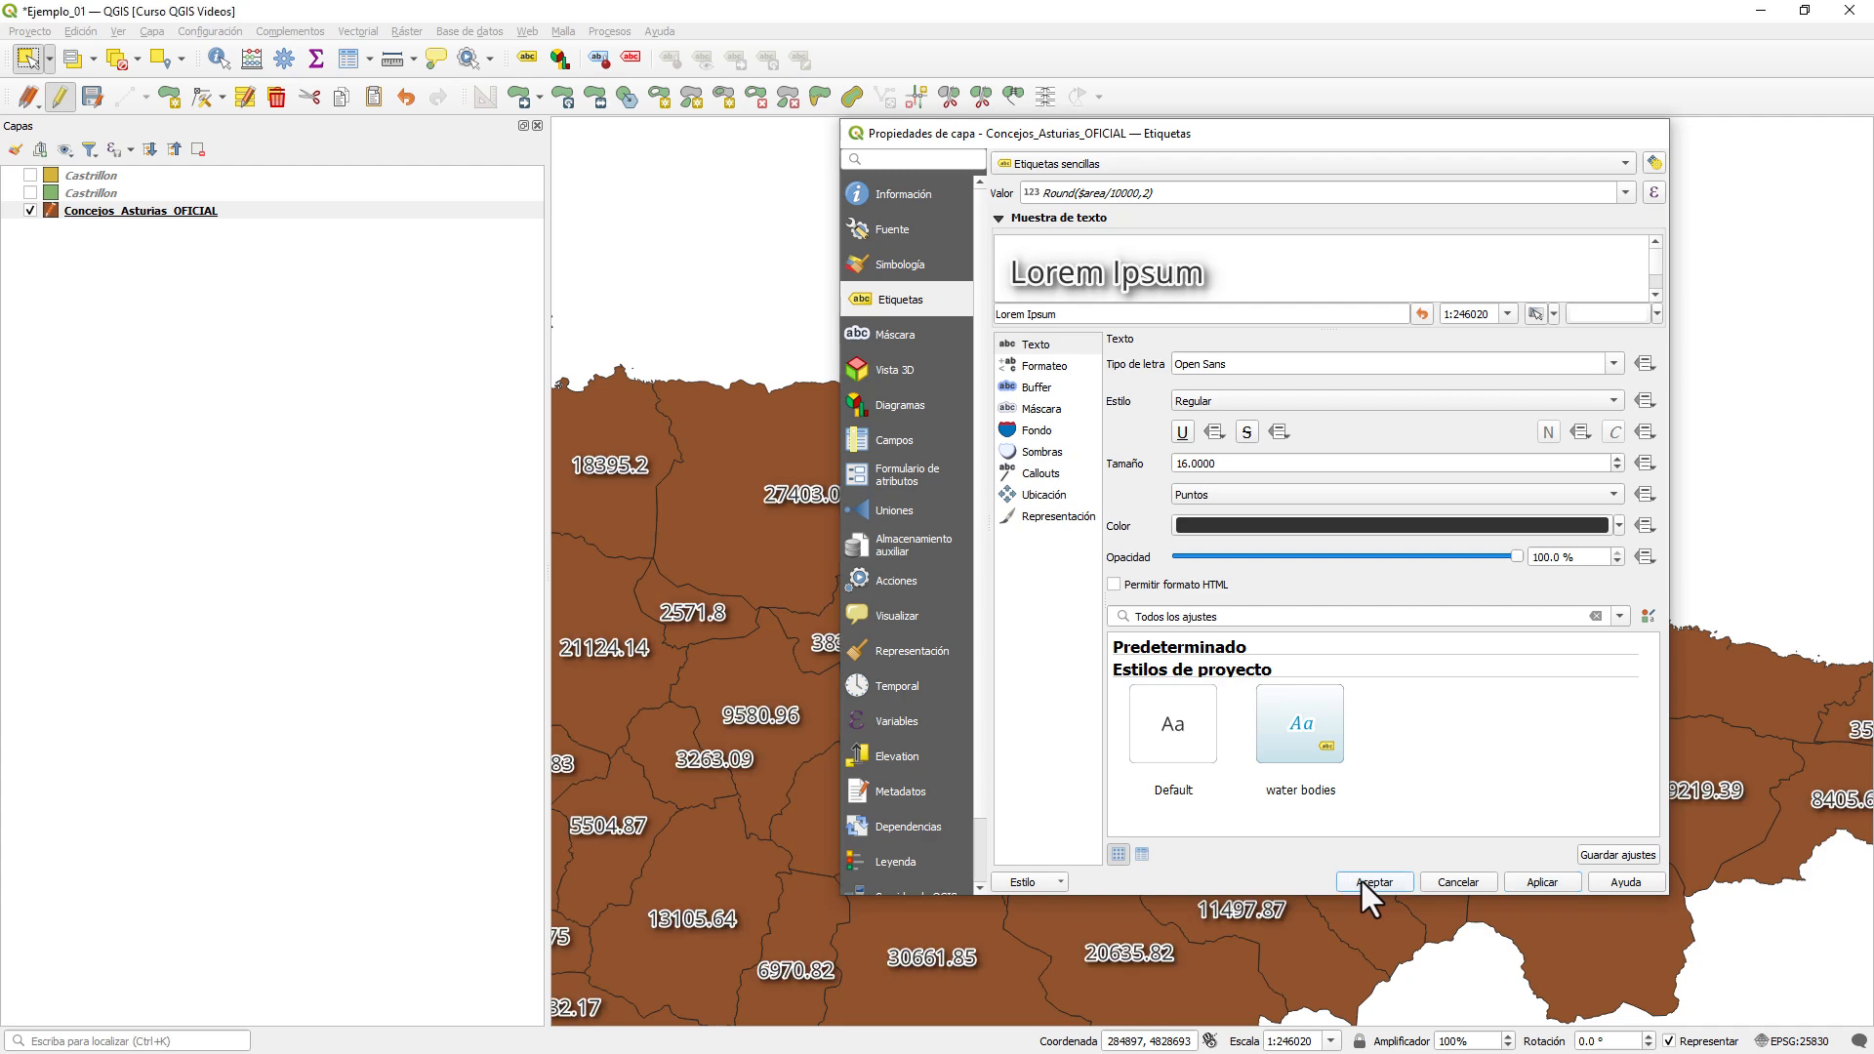
click(1361, 881)
- Add a five-sided polygon feature of about 6251 ha in the sea north of the coast, accepting its attribute form
scroll(1299, 488, up, 1)
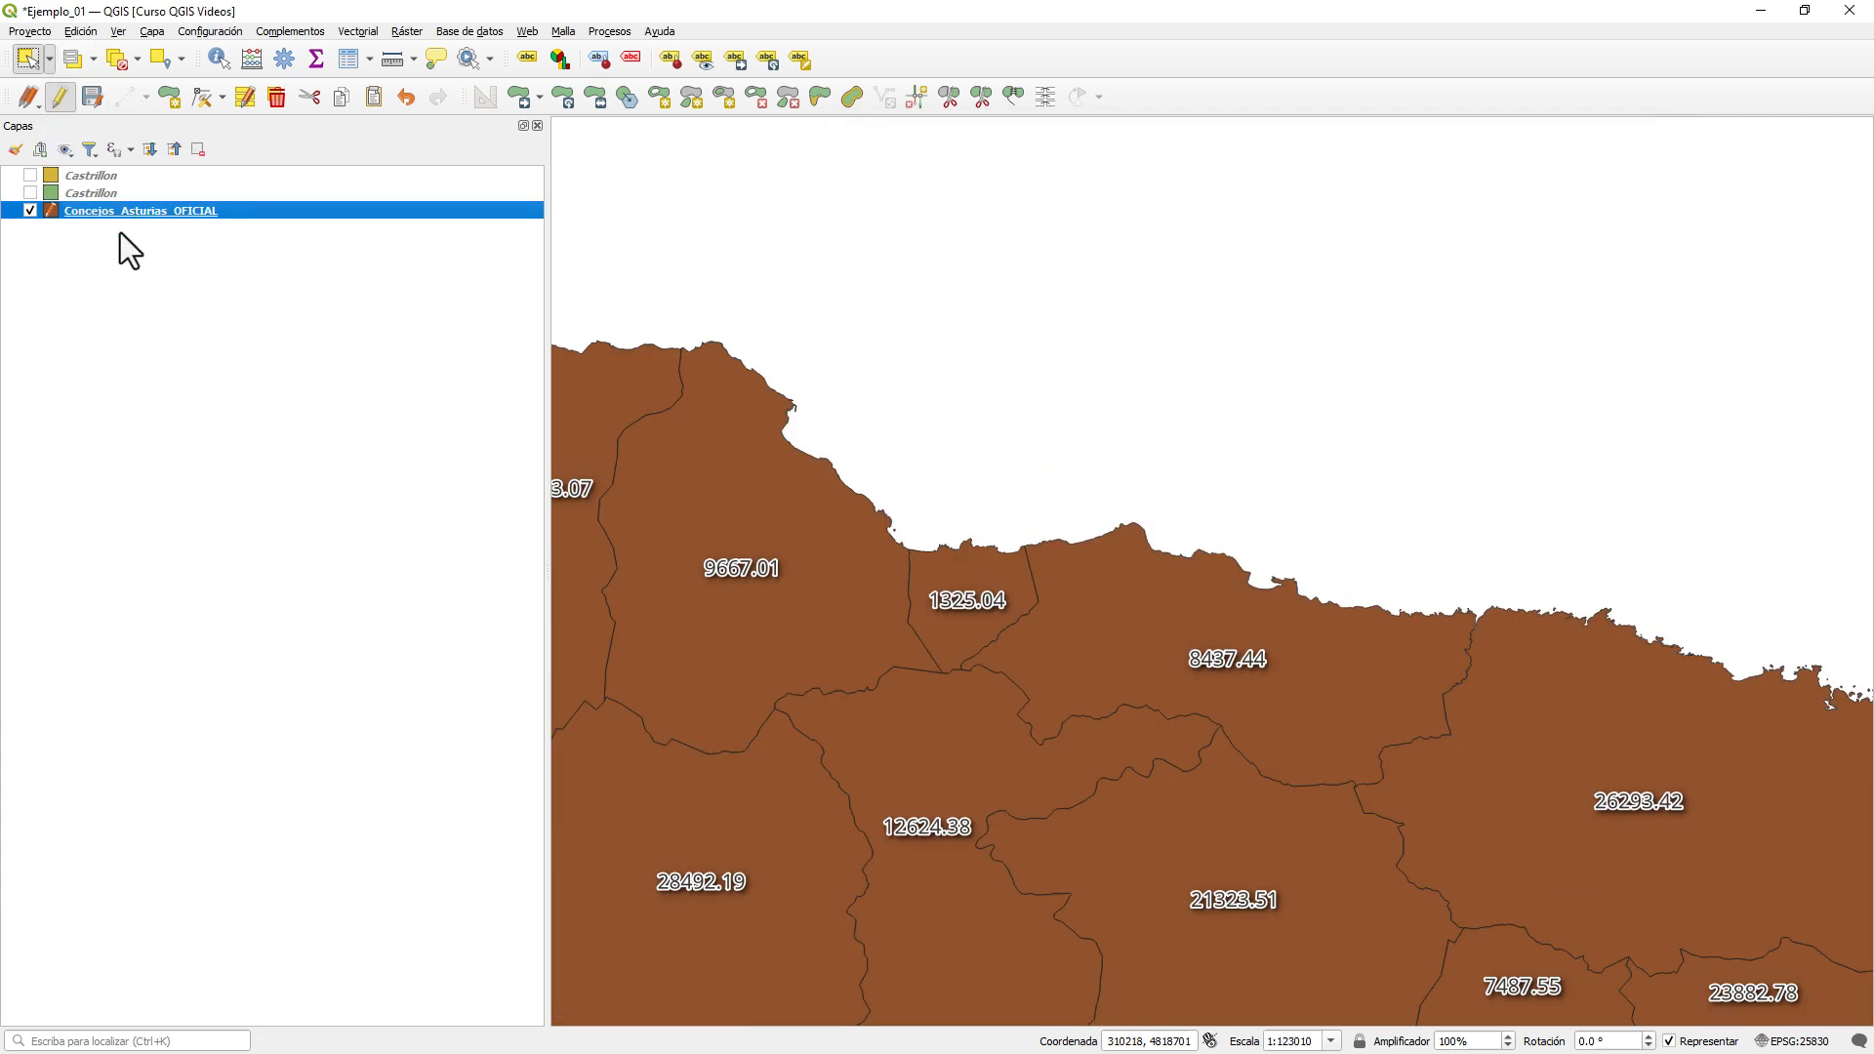
click(168, 96)
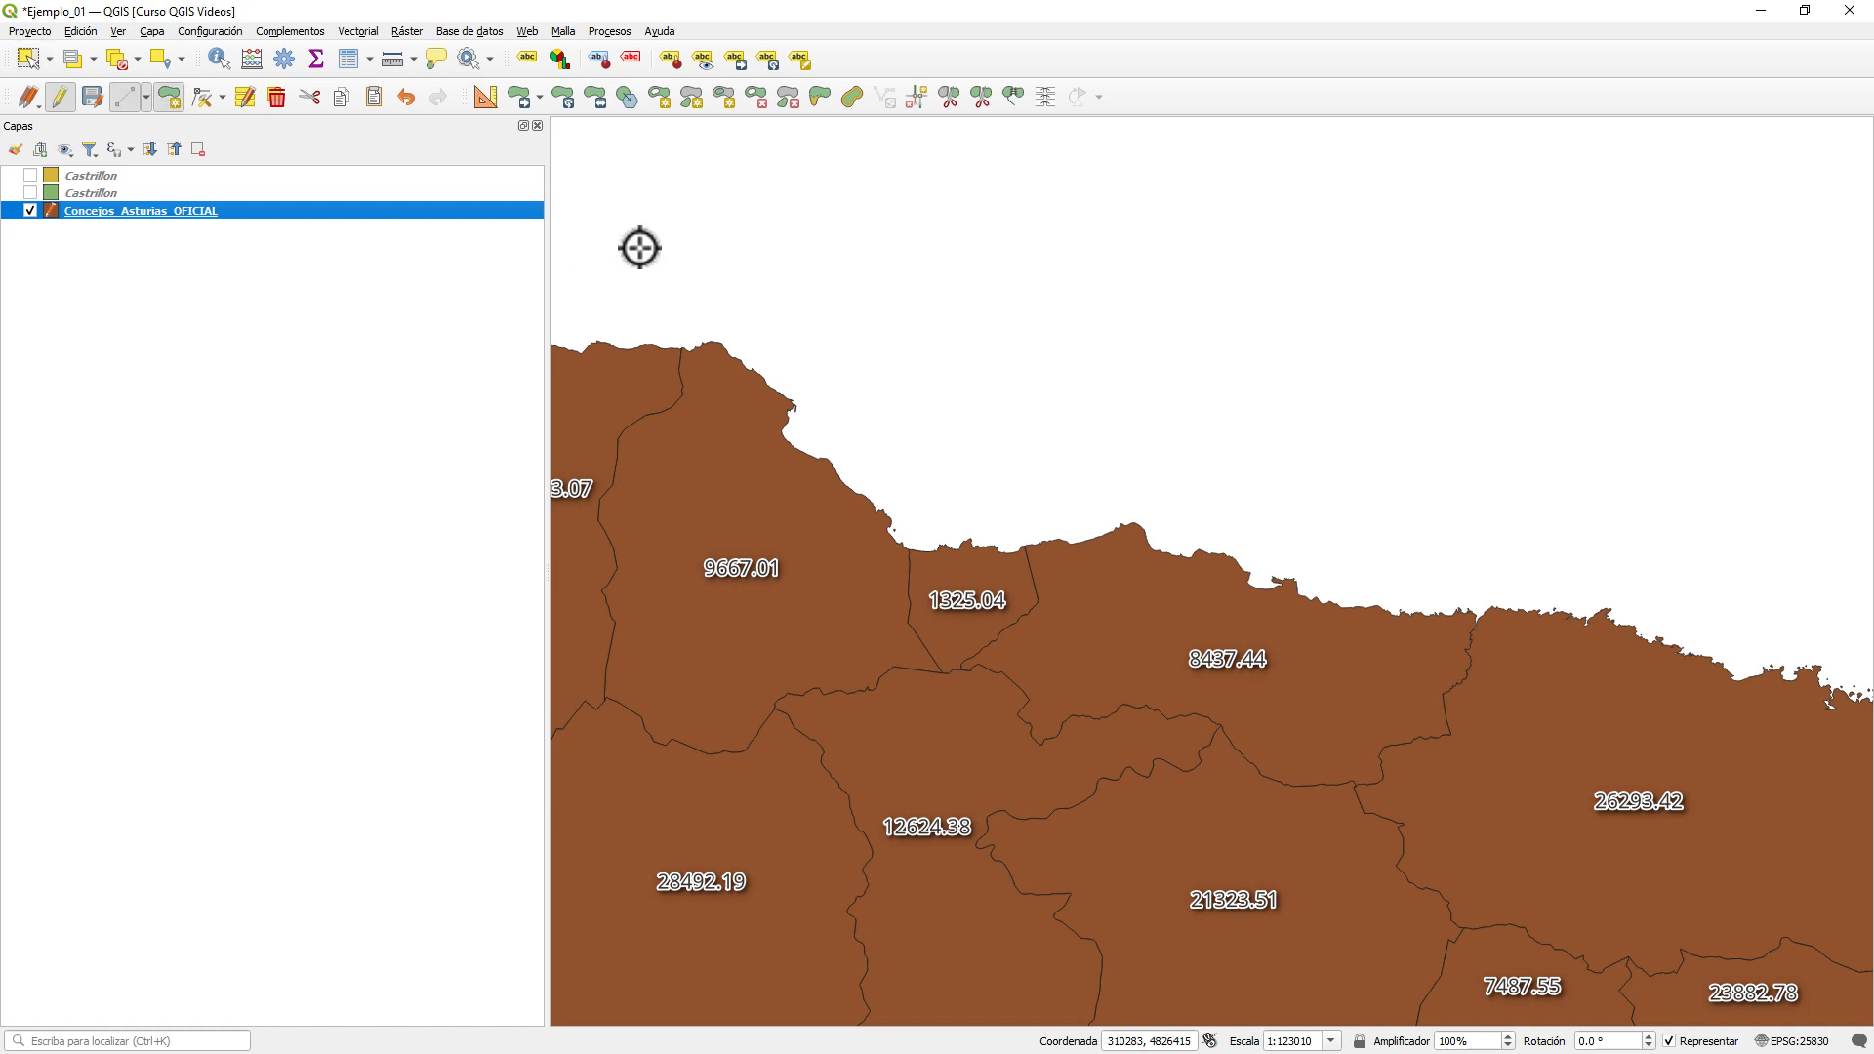
click(909, 306)
click(964, 173)
click(1283, 176)
click(1218, 320)
click(1028, 390)
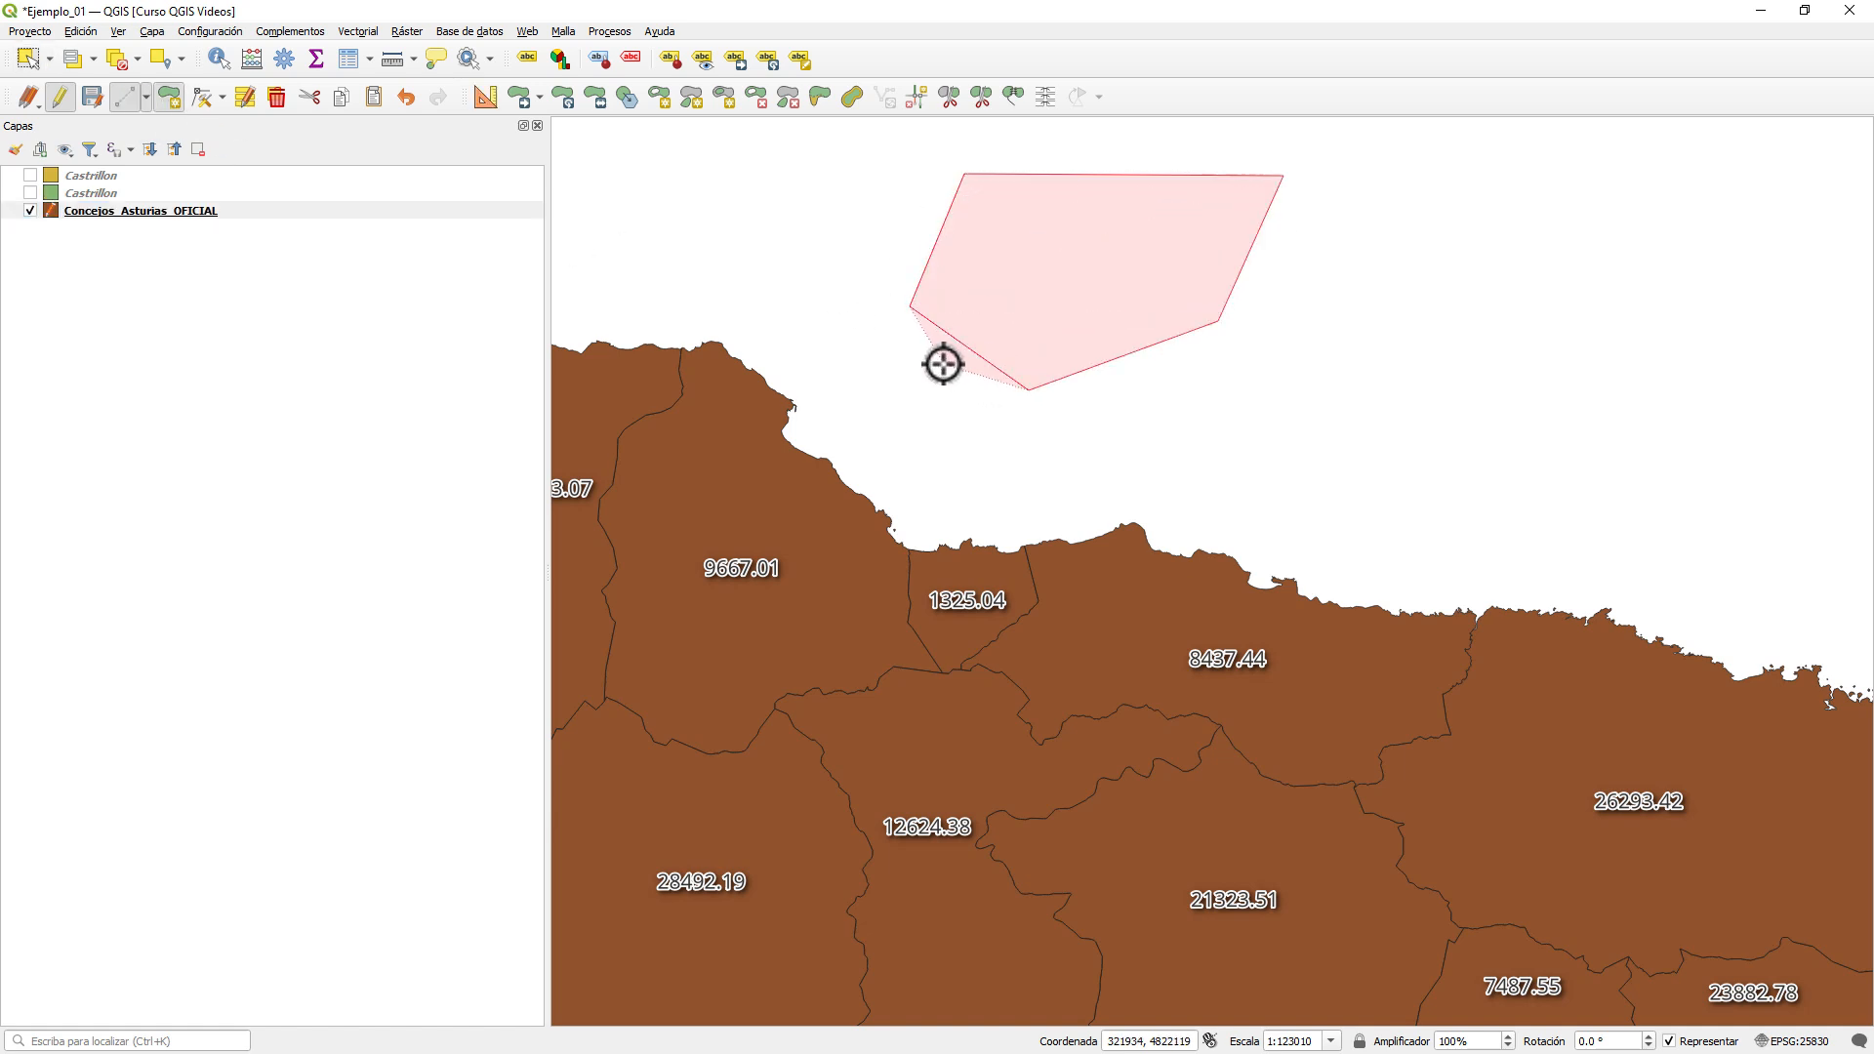
right_click(945, 413)
click(1115, 584)
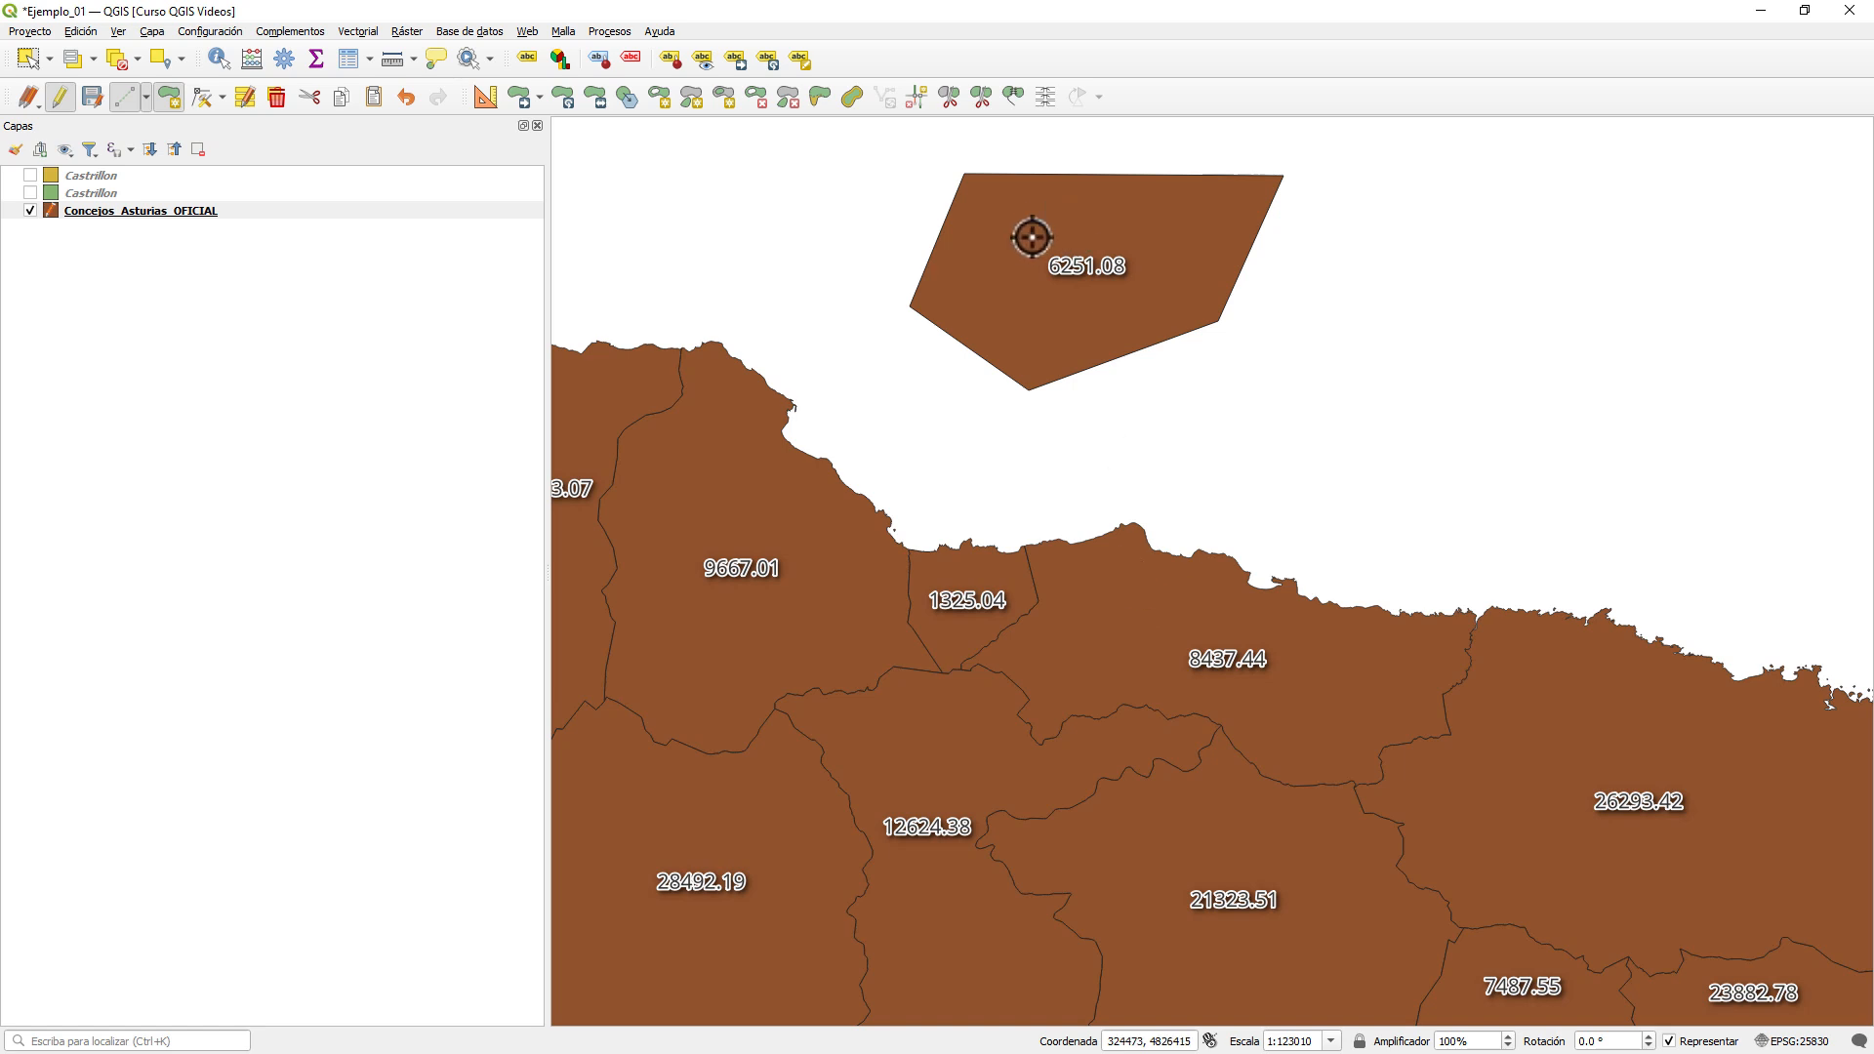
- Add a six-sided polygon feature of about 6015 ha in the sea east of the existing sea polygon, accepting its attribute form
drag(1384, 192, 1184, 238)
click(1206, 231)
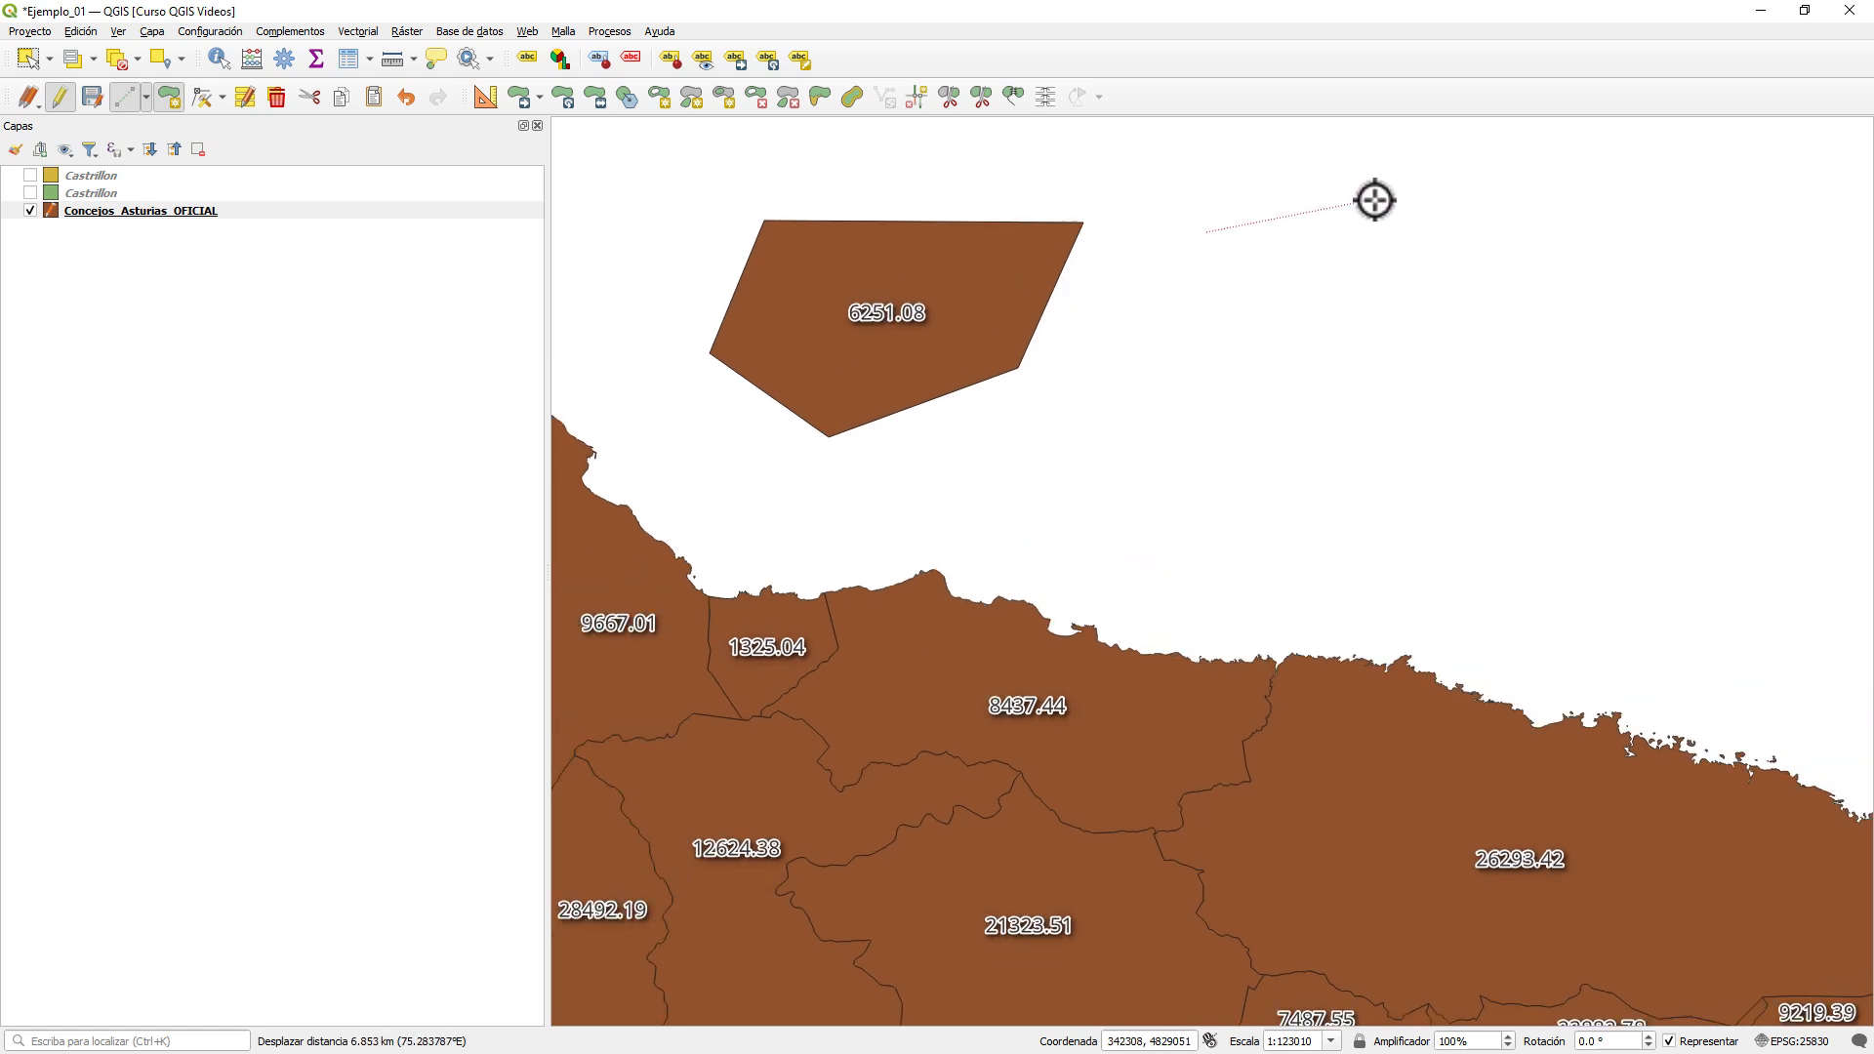
click(1376, 200)
click(1472, 313)
click(1413, 448)
click(1240, 460)
click(1214, 406)
right_click(1171, 313)
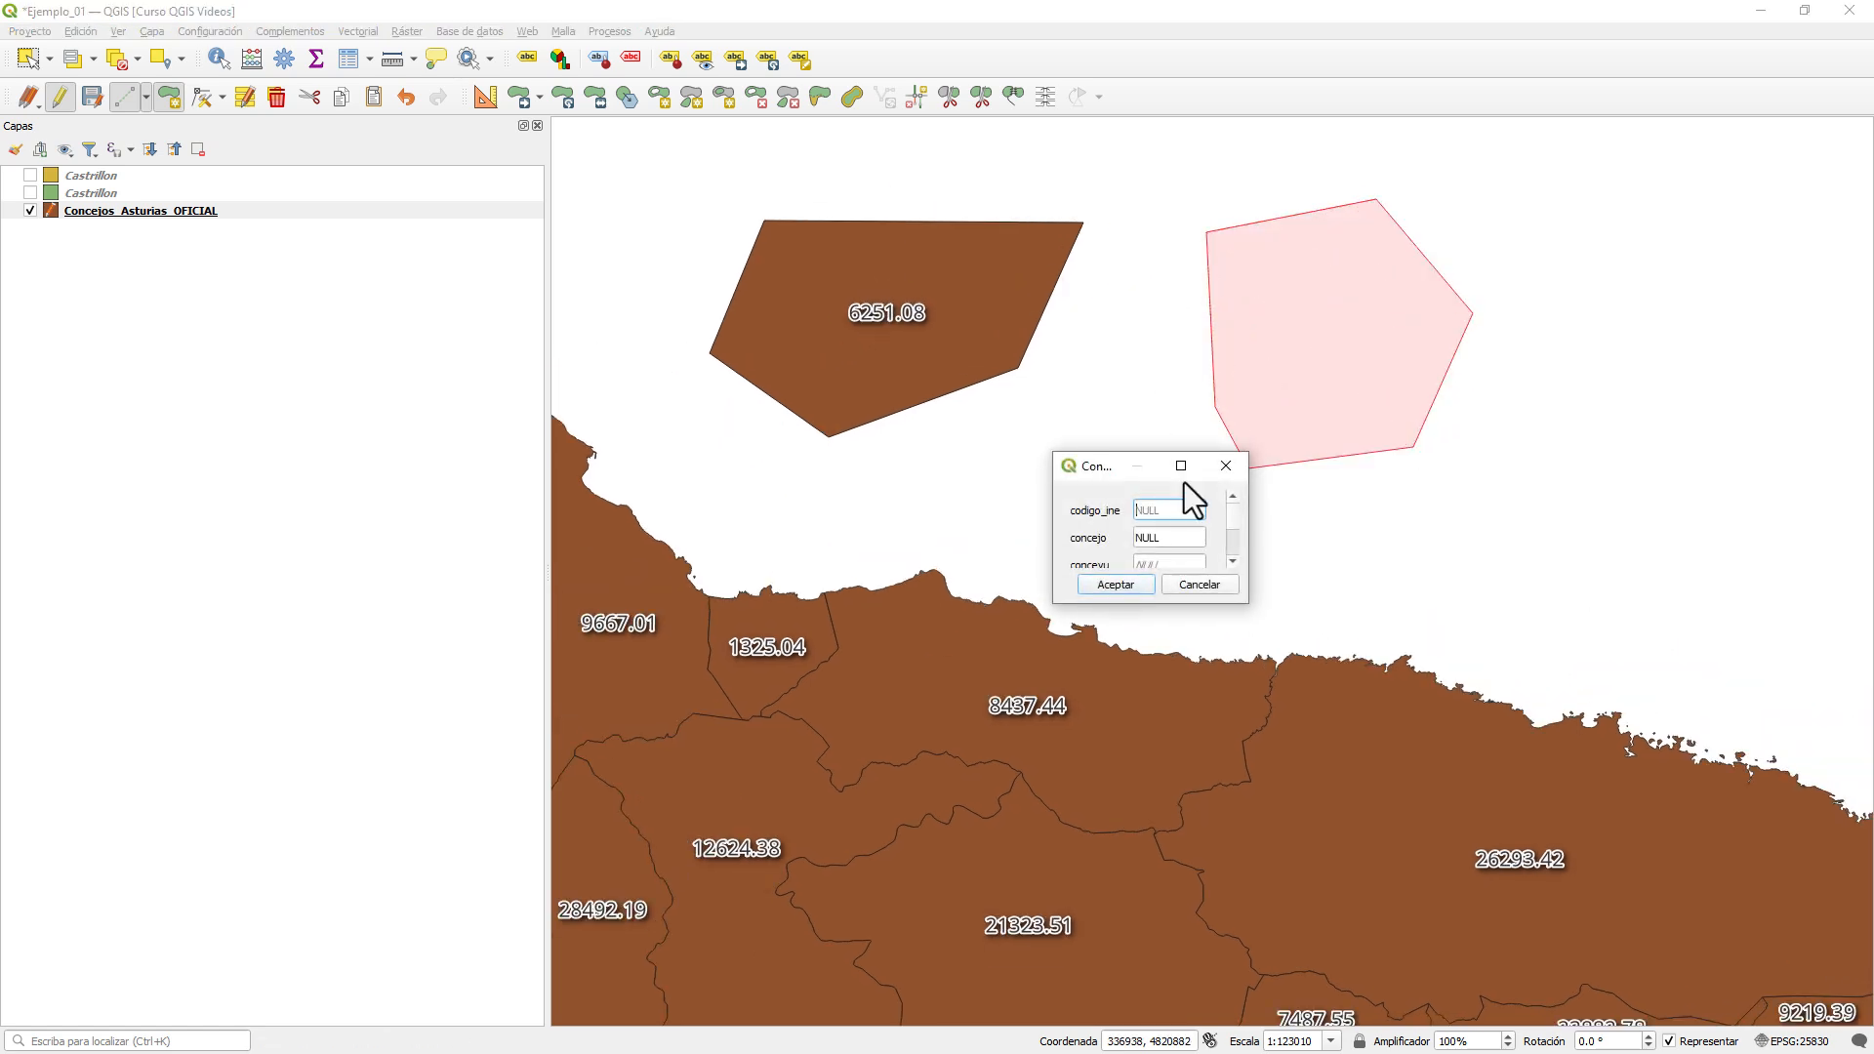
click(1122, 589)
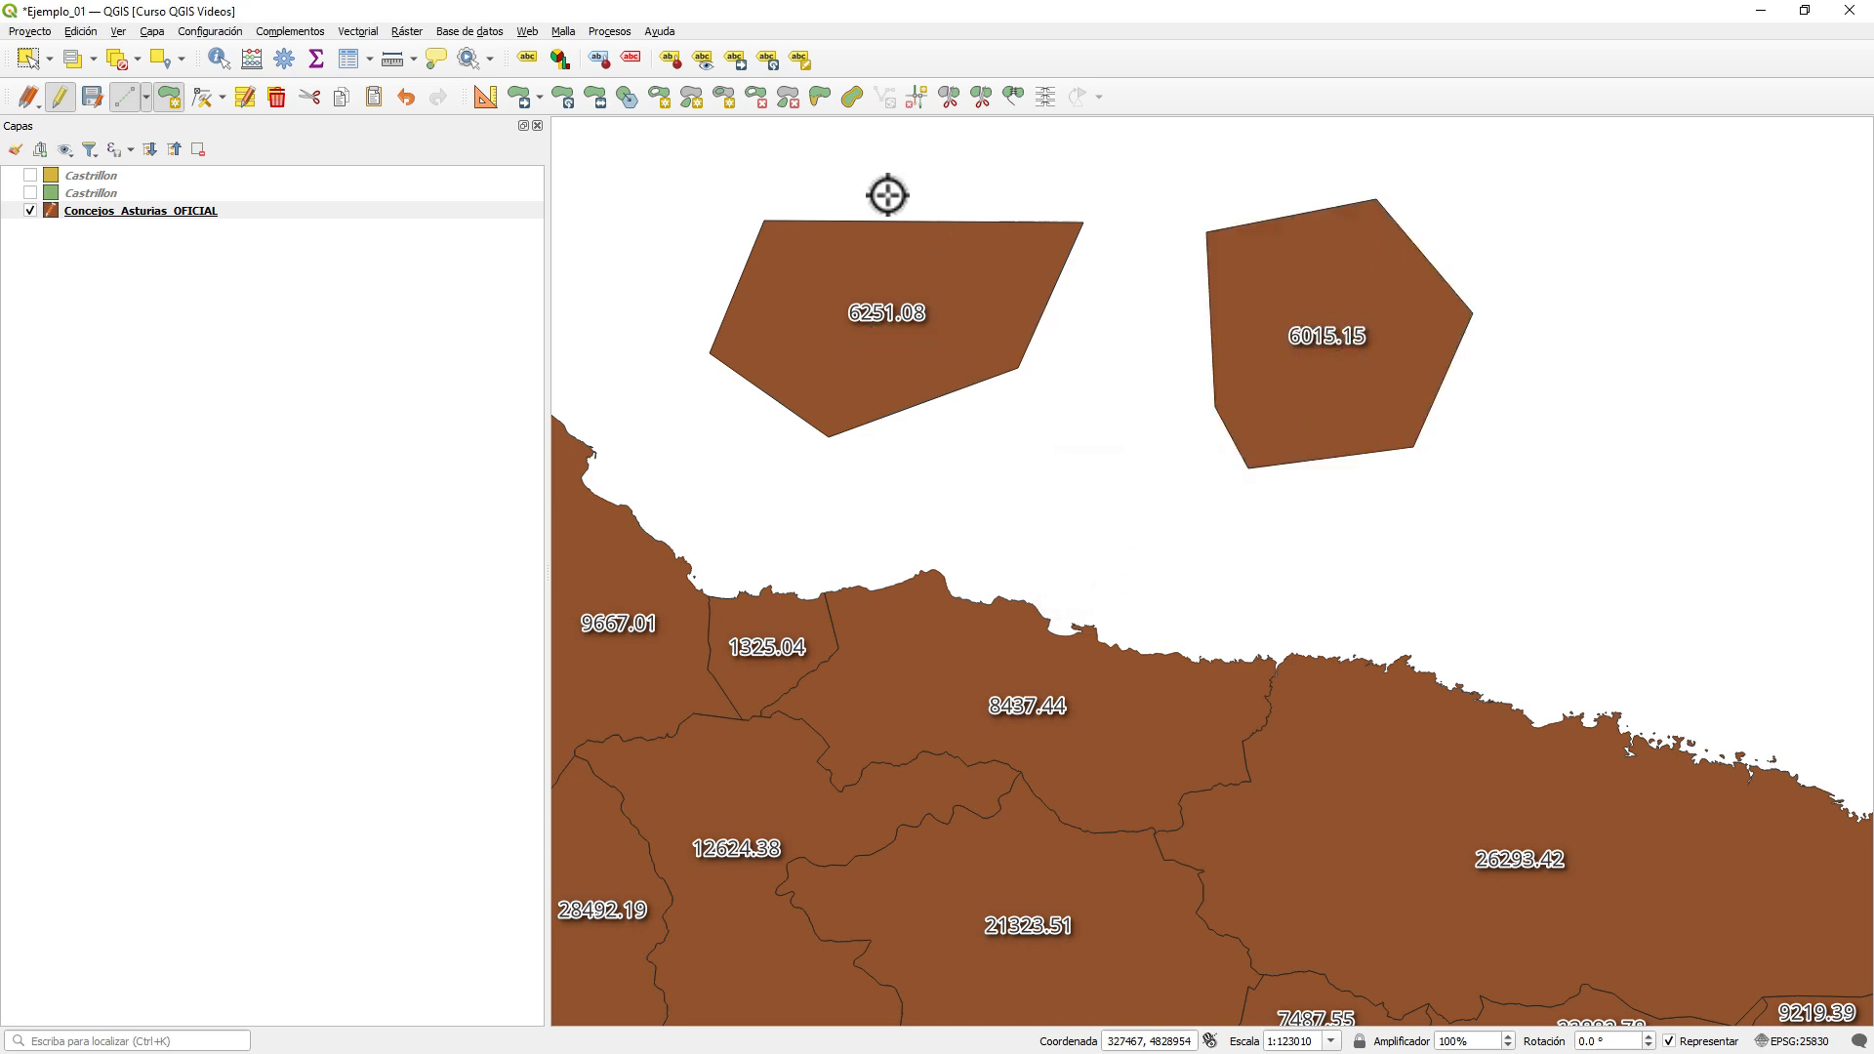
- Reshape the western sea polygon with the current-layer vertex tool, moving its northeast vertex northwest and pulling a new vertex out of its eastern edge
click(223, 98)
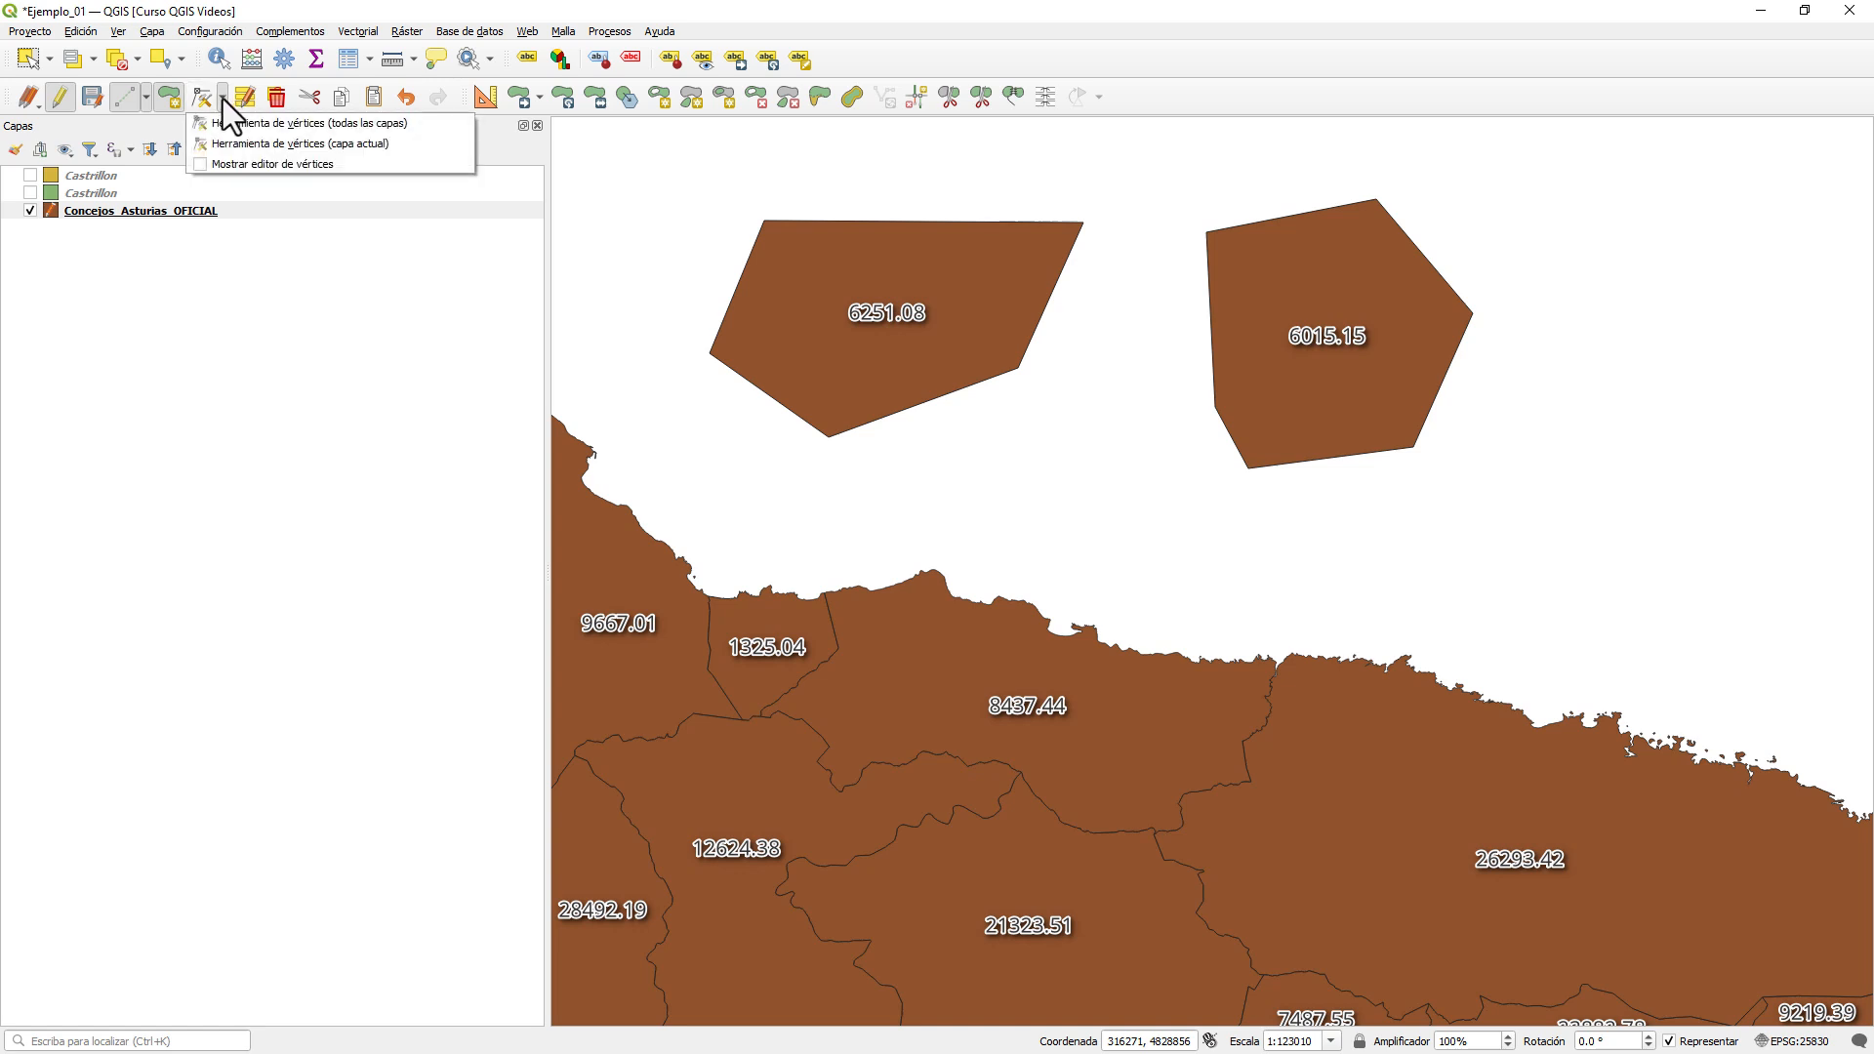
click(273, 151)
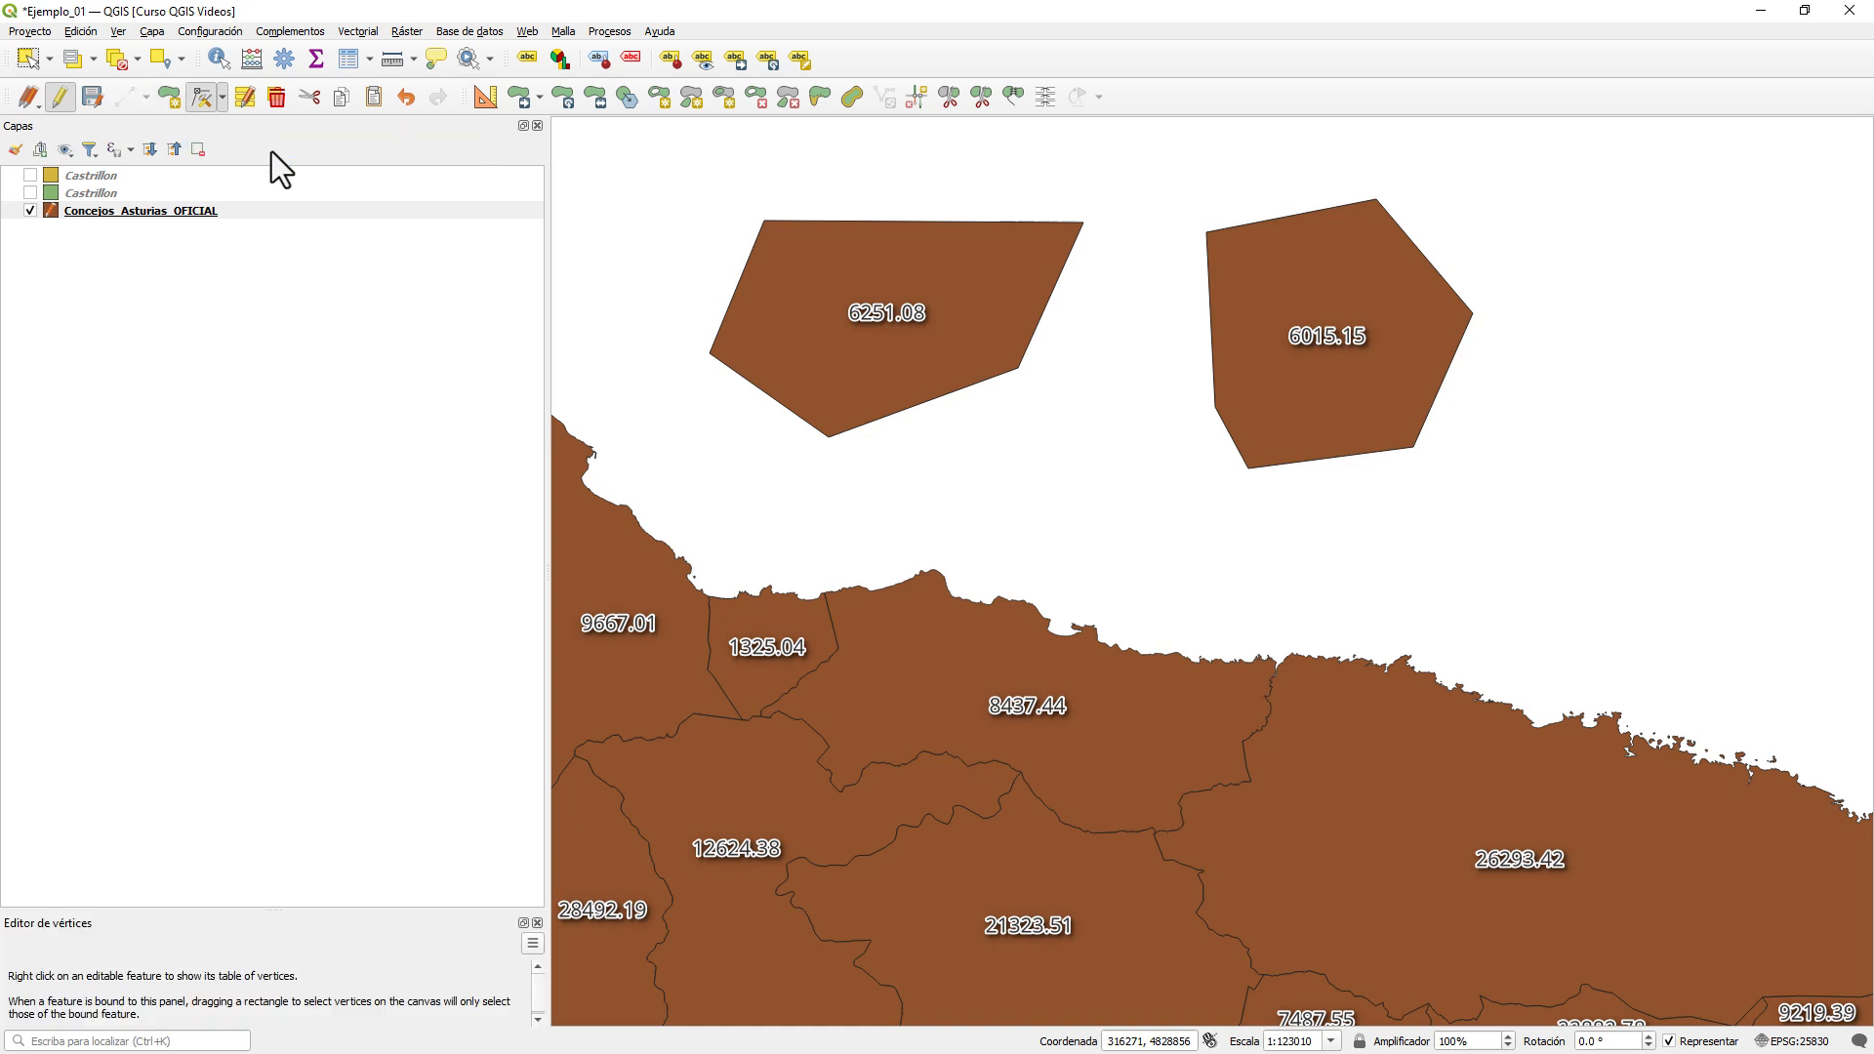
click(1080, 221)
click(852, 154)
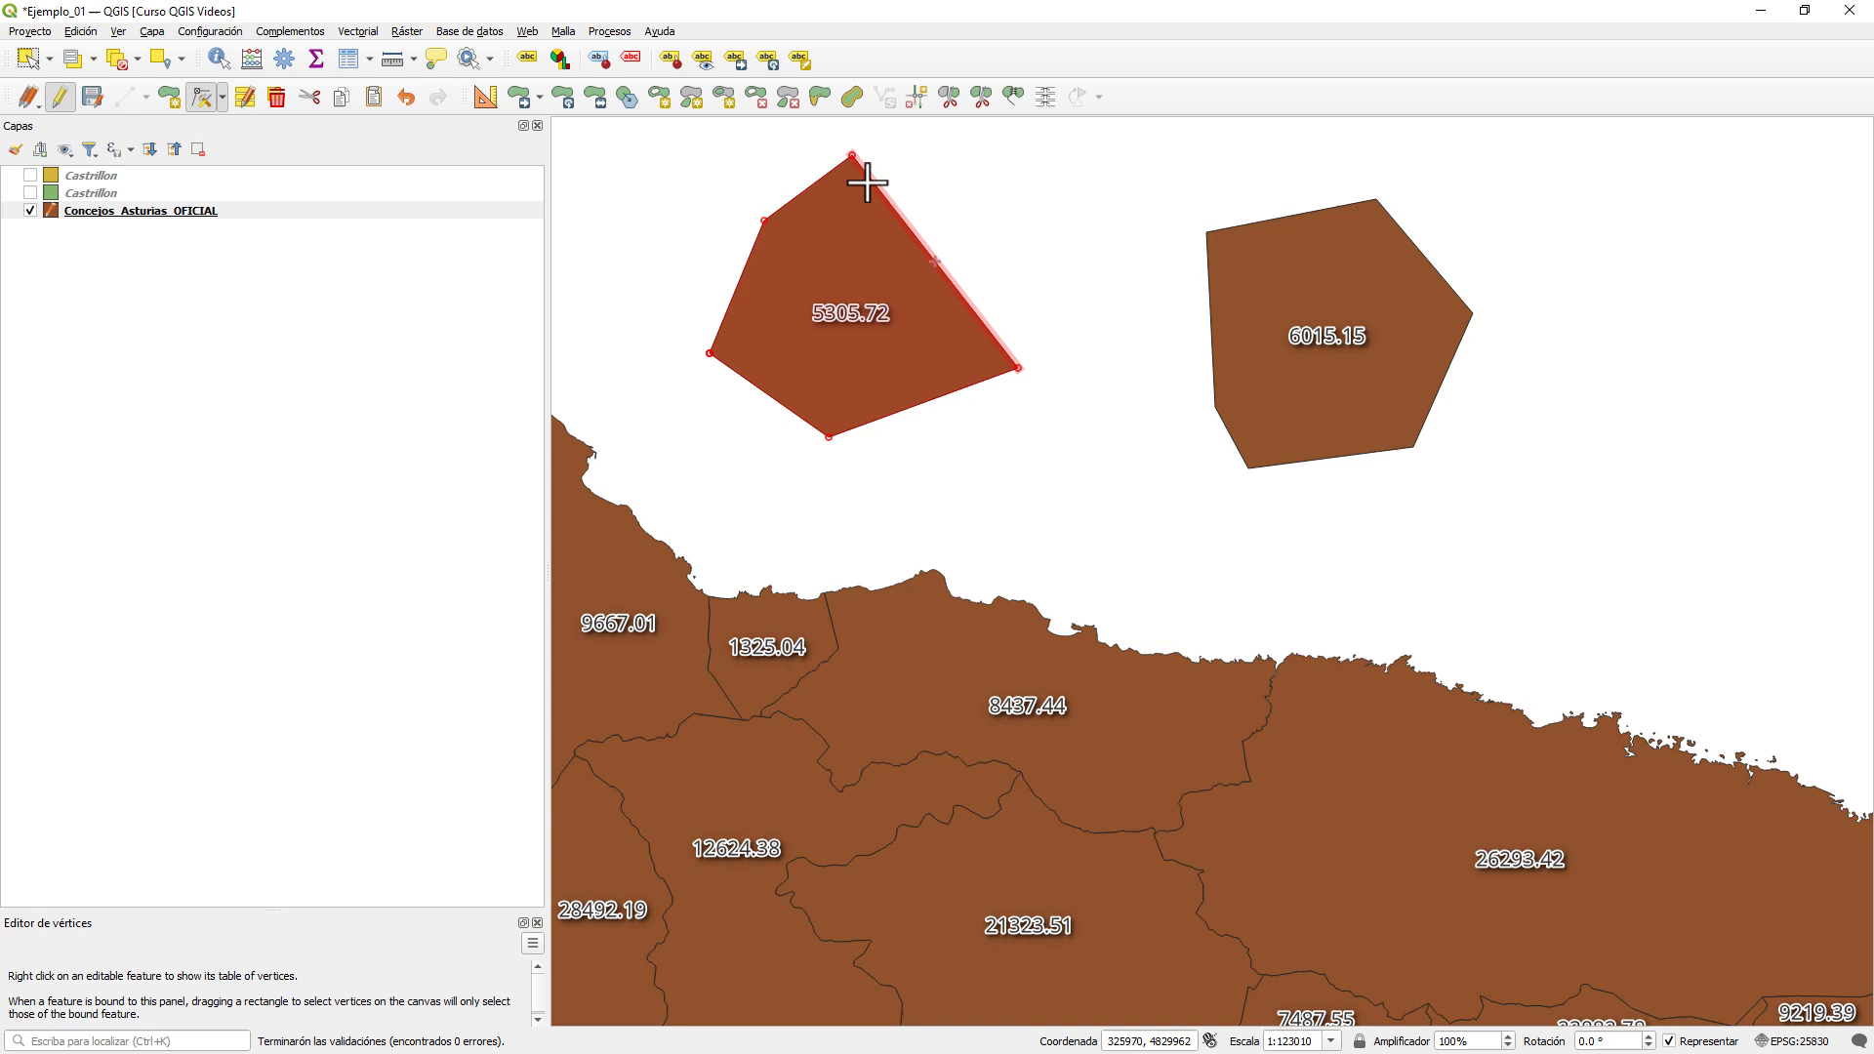
click(939, 261)
click(1091, 174)
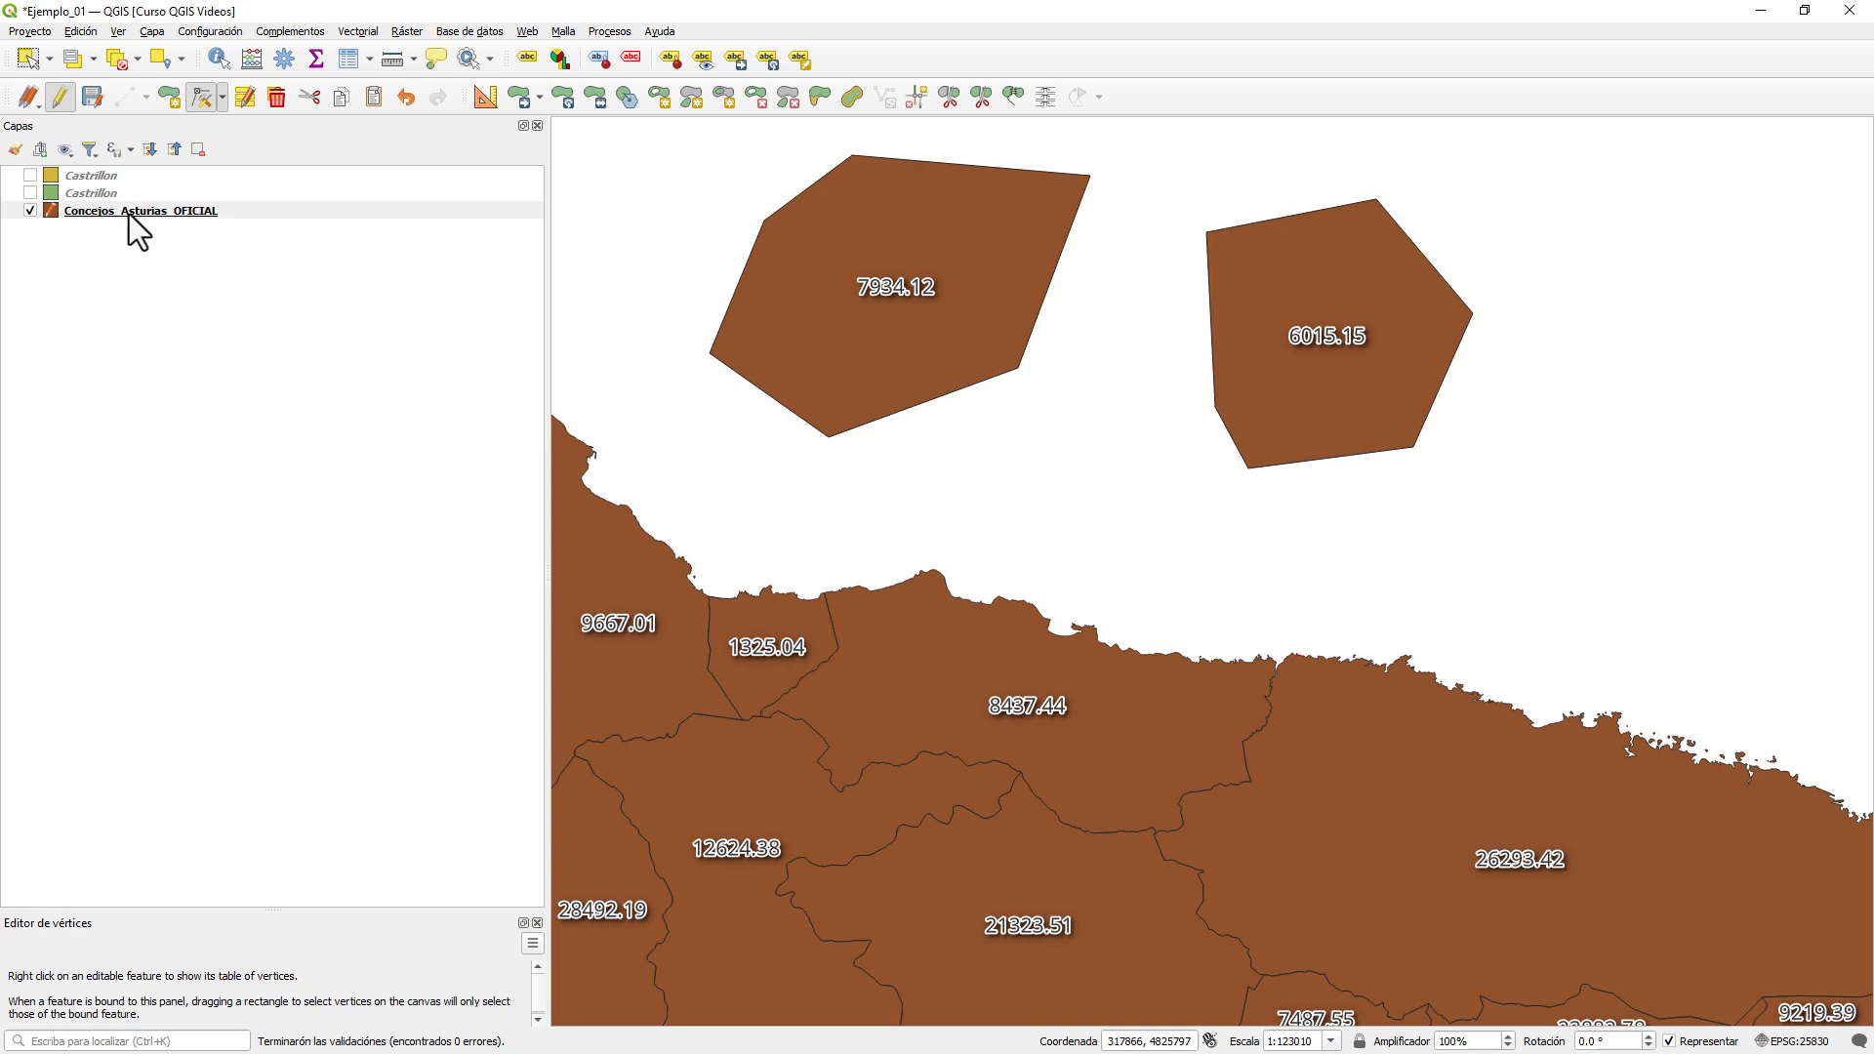
- Open the field calculator from the Concejos_Asturias_OFICIAL attribute table and enlarge its dialog to show more of the function list
right_click(170, 208)
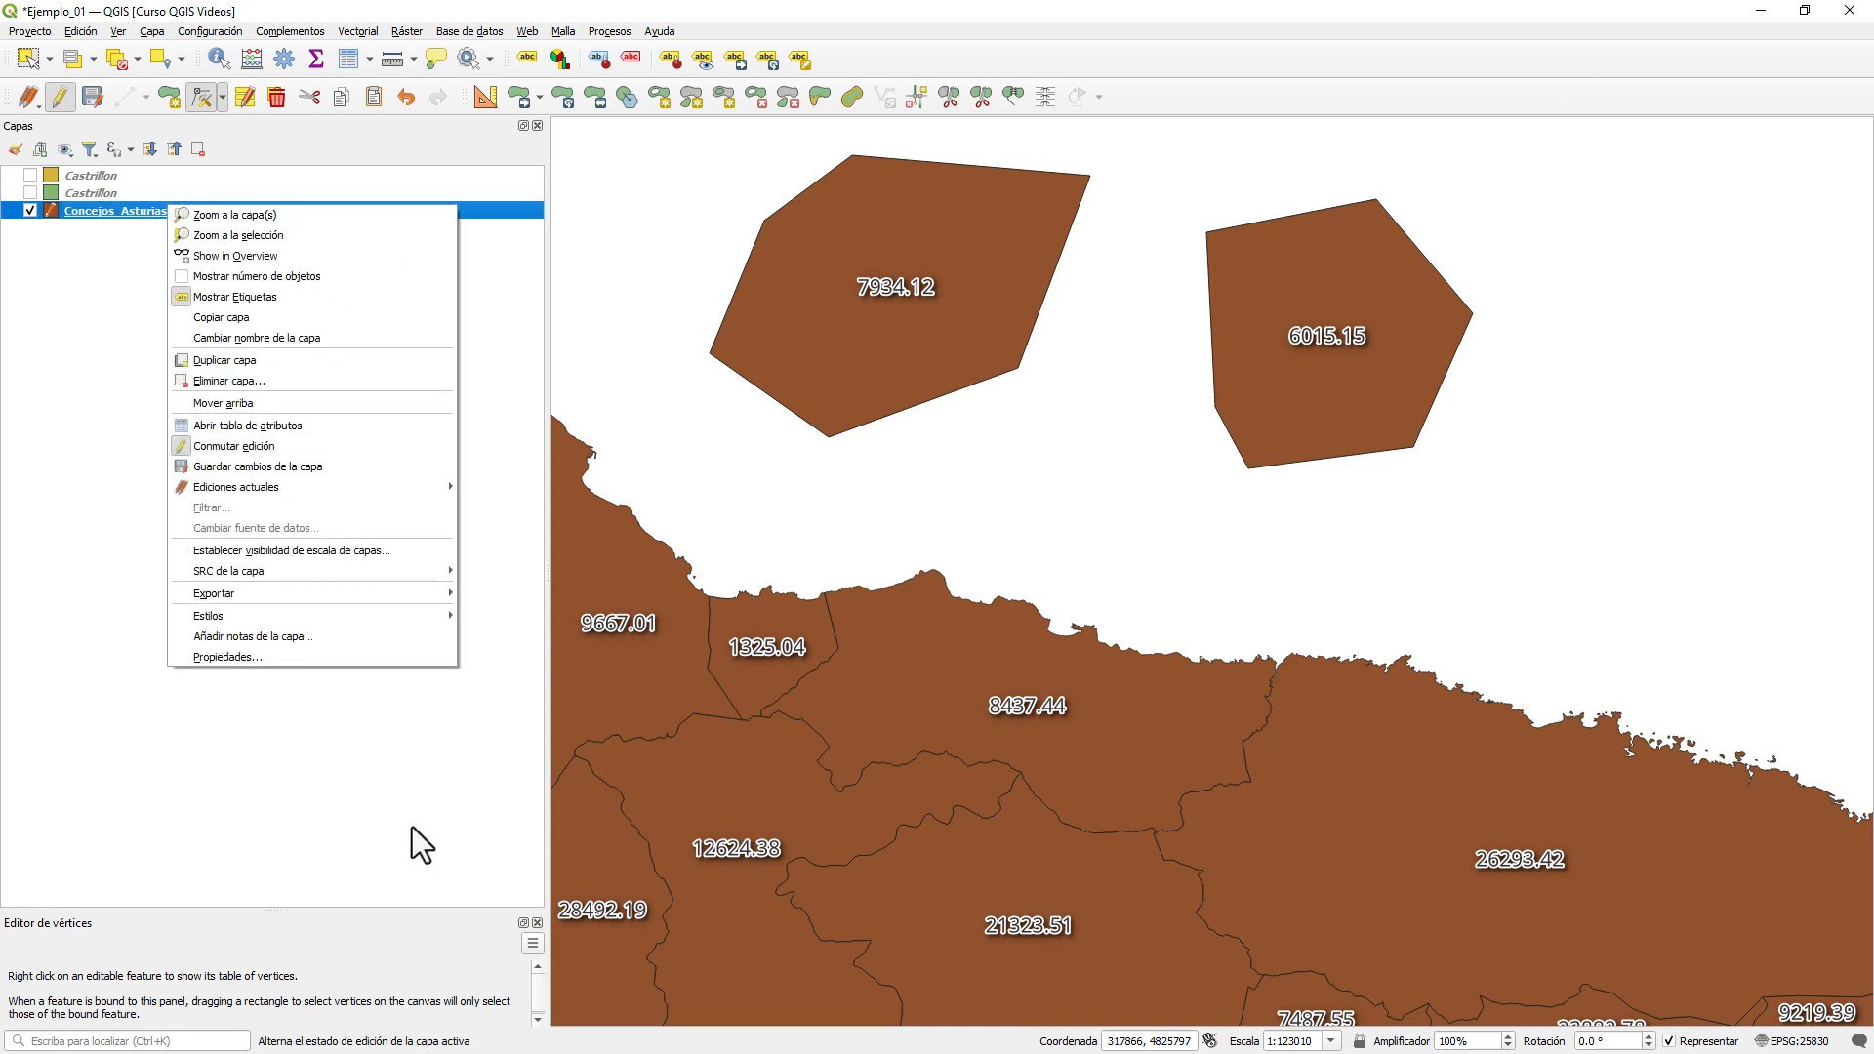
key(alt+Tab)
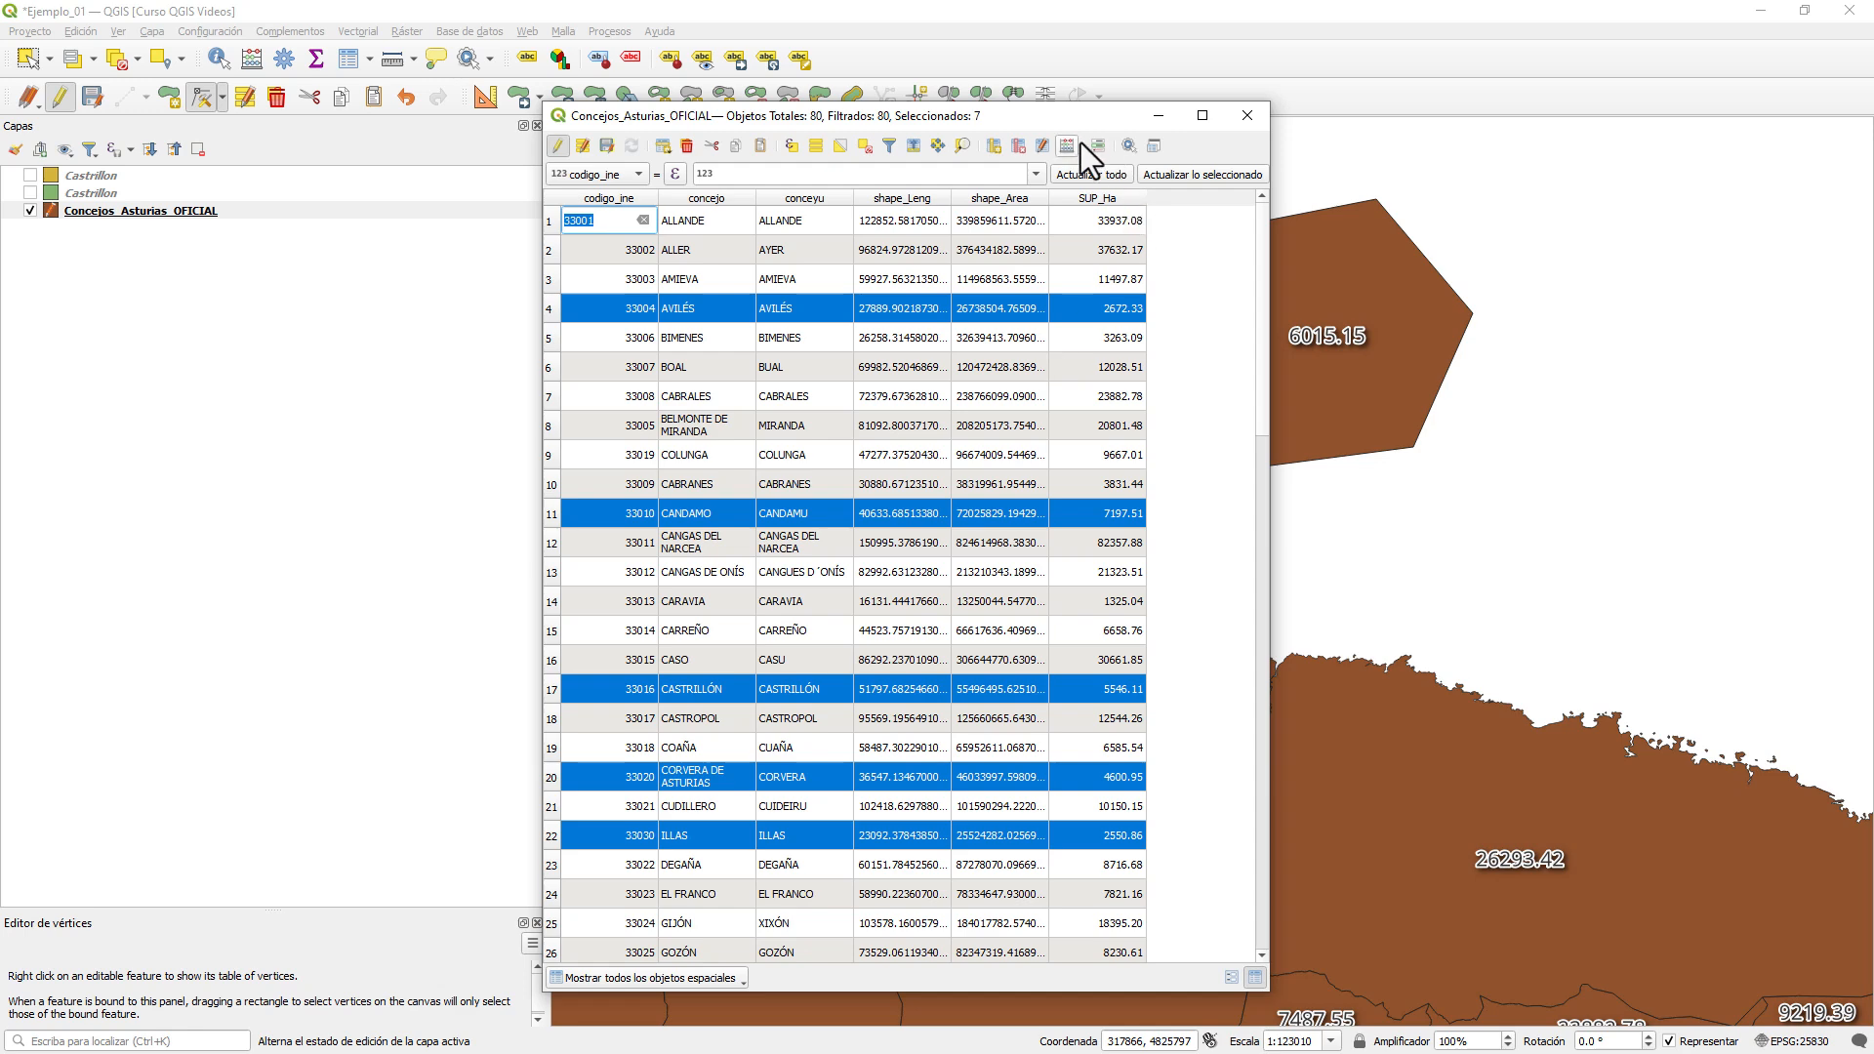
click(1067, 147)
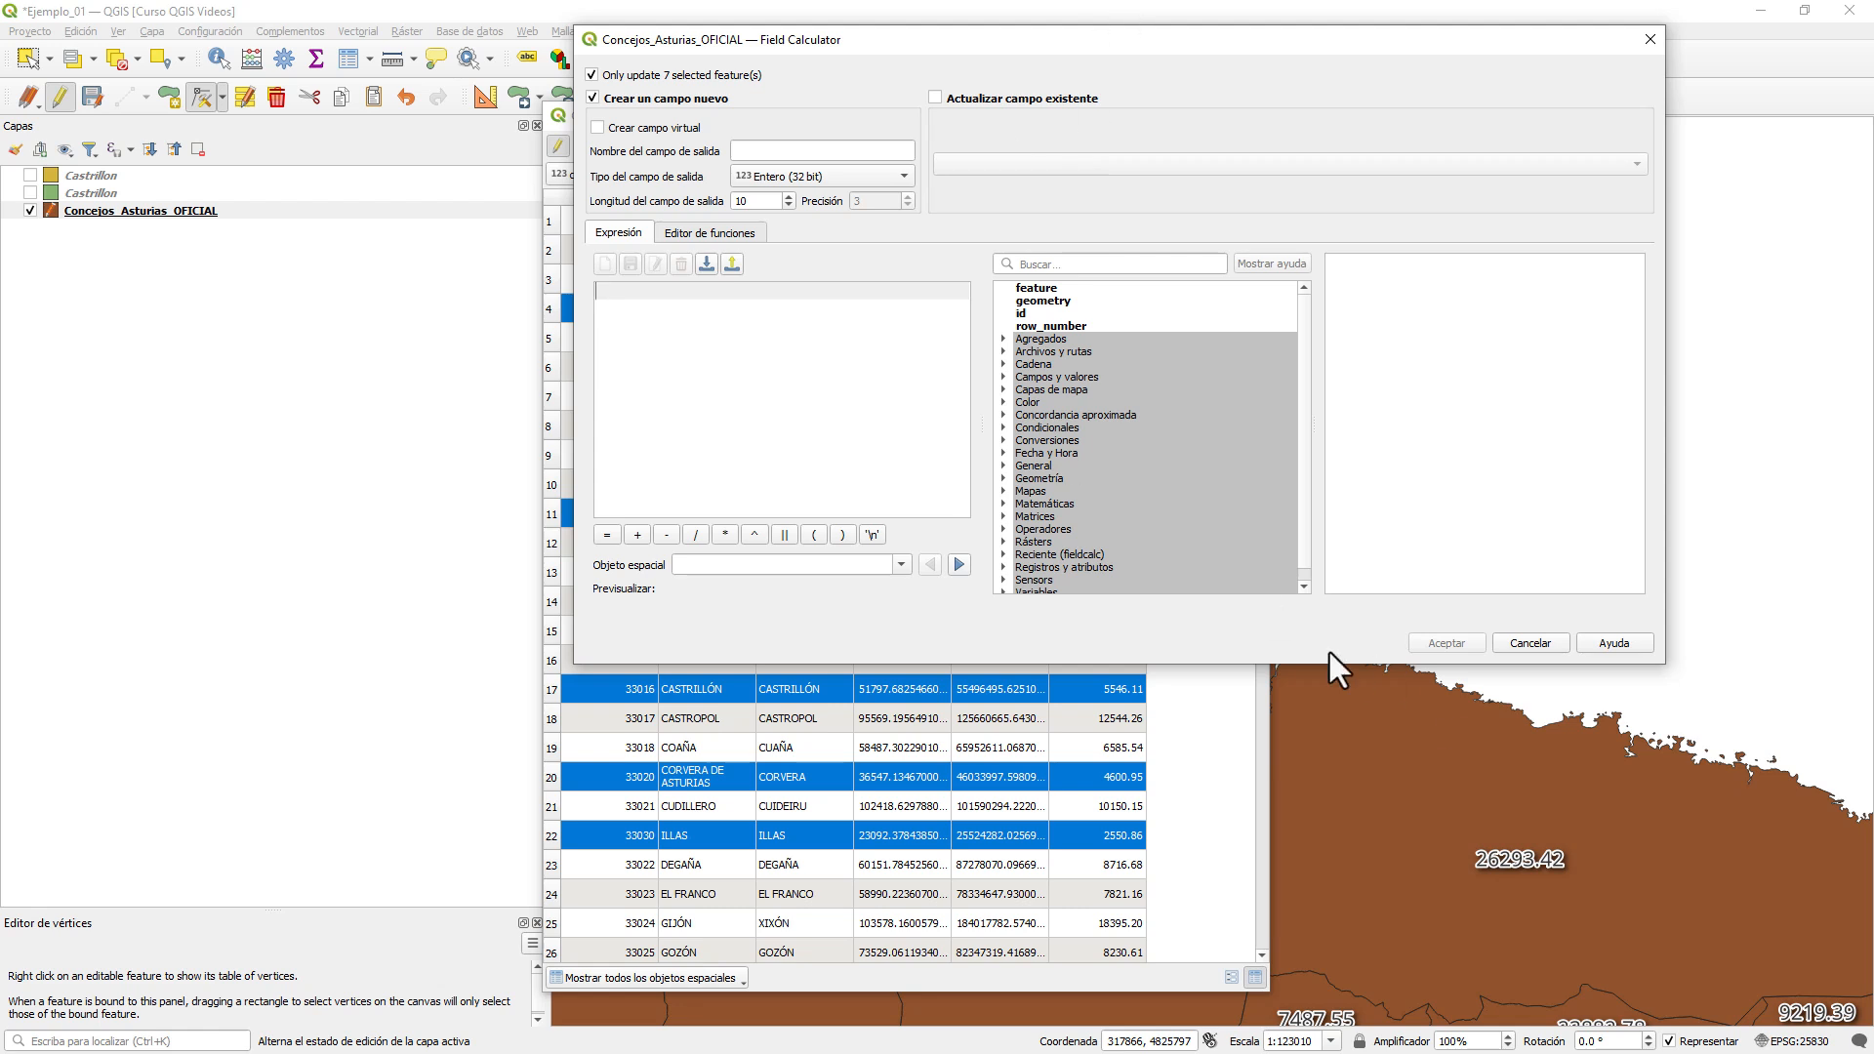
drag(1298, 664, 1311, 1009)
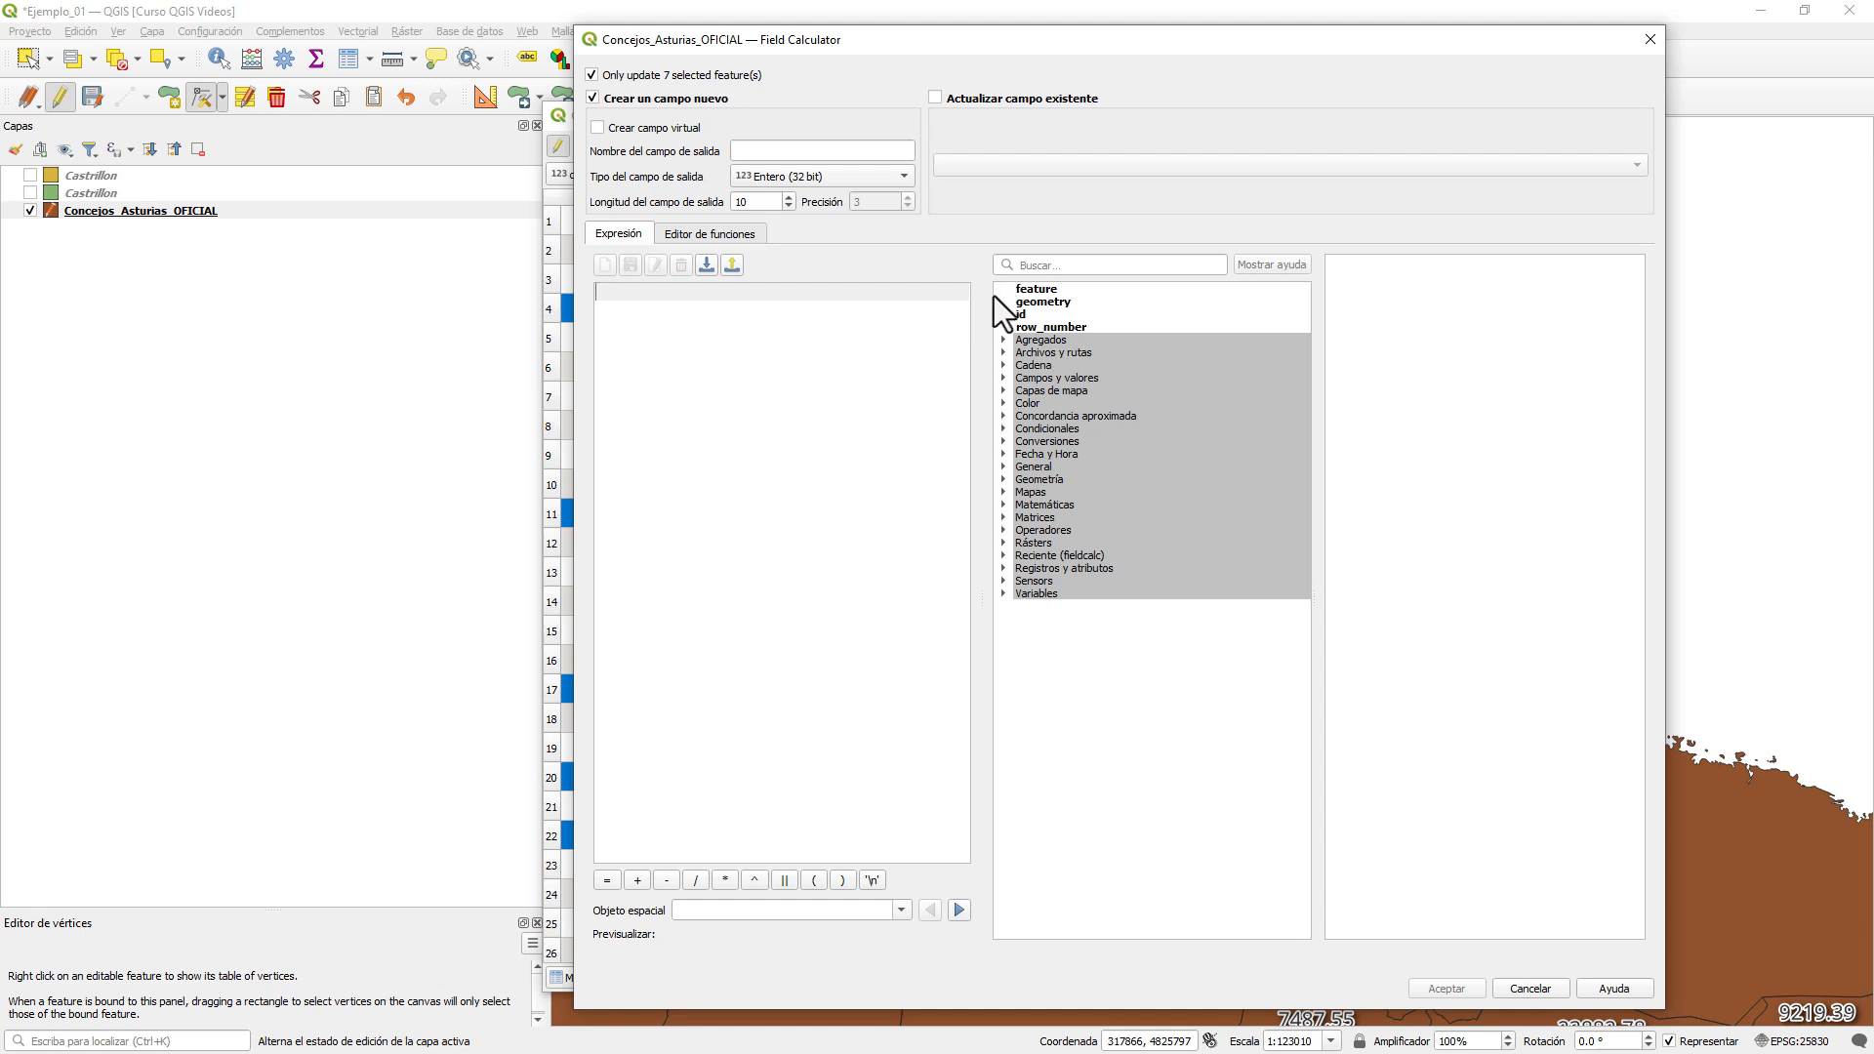
- Examine the functions in the Agregados, Archivos y rutas, Cadena and Campos y valores groups of the field calculator
click(1004, 339)
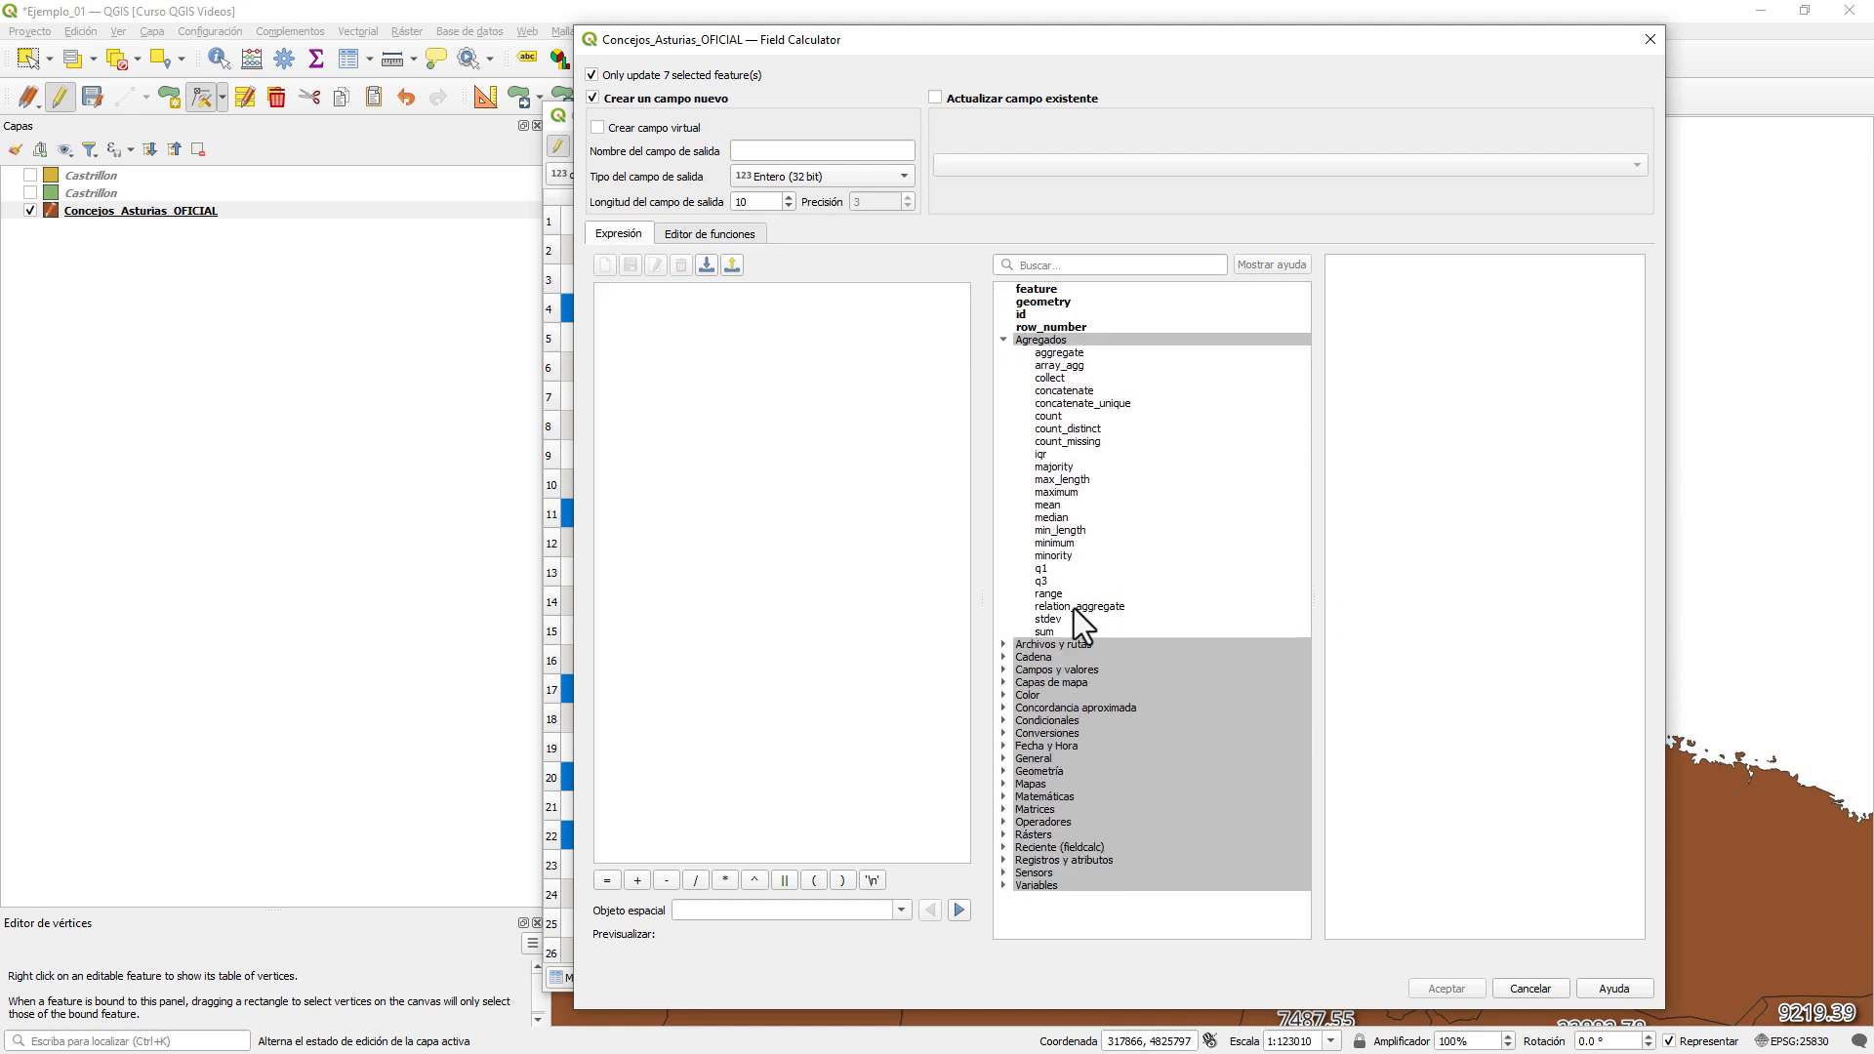
click(1004, 644)
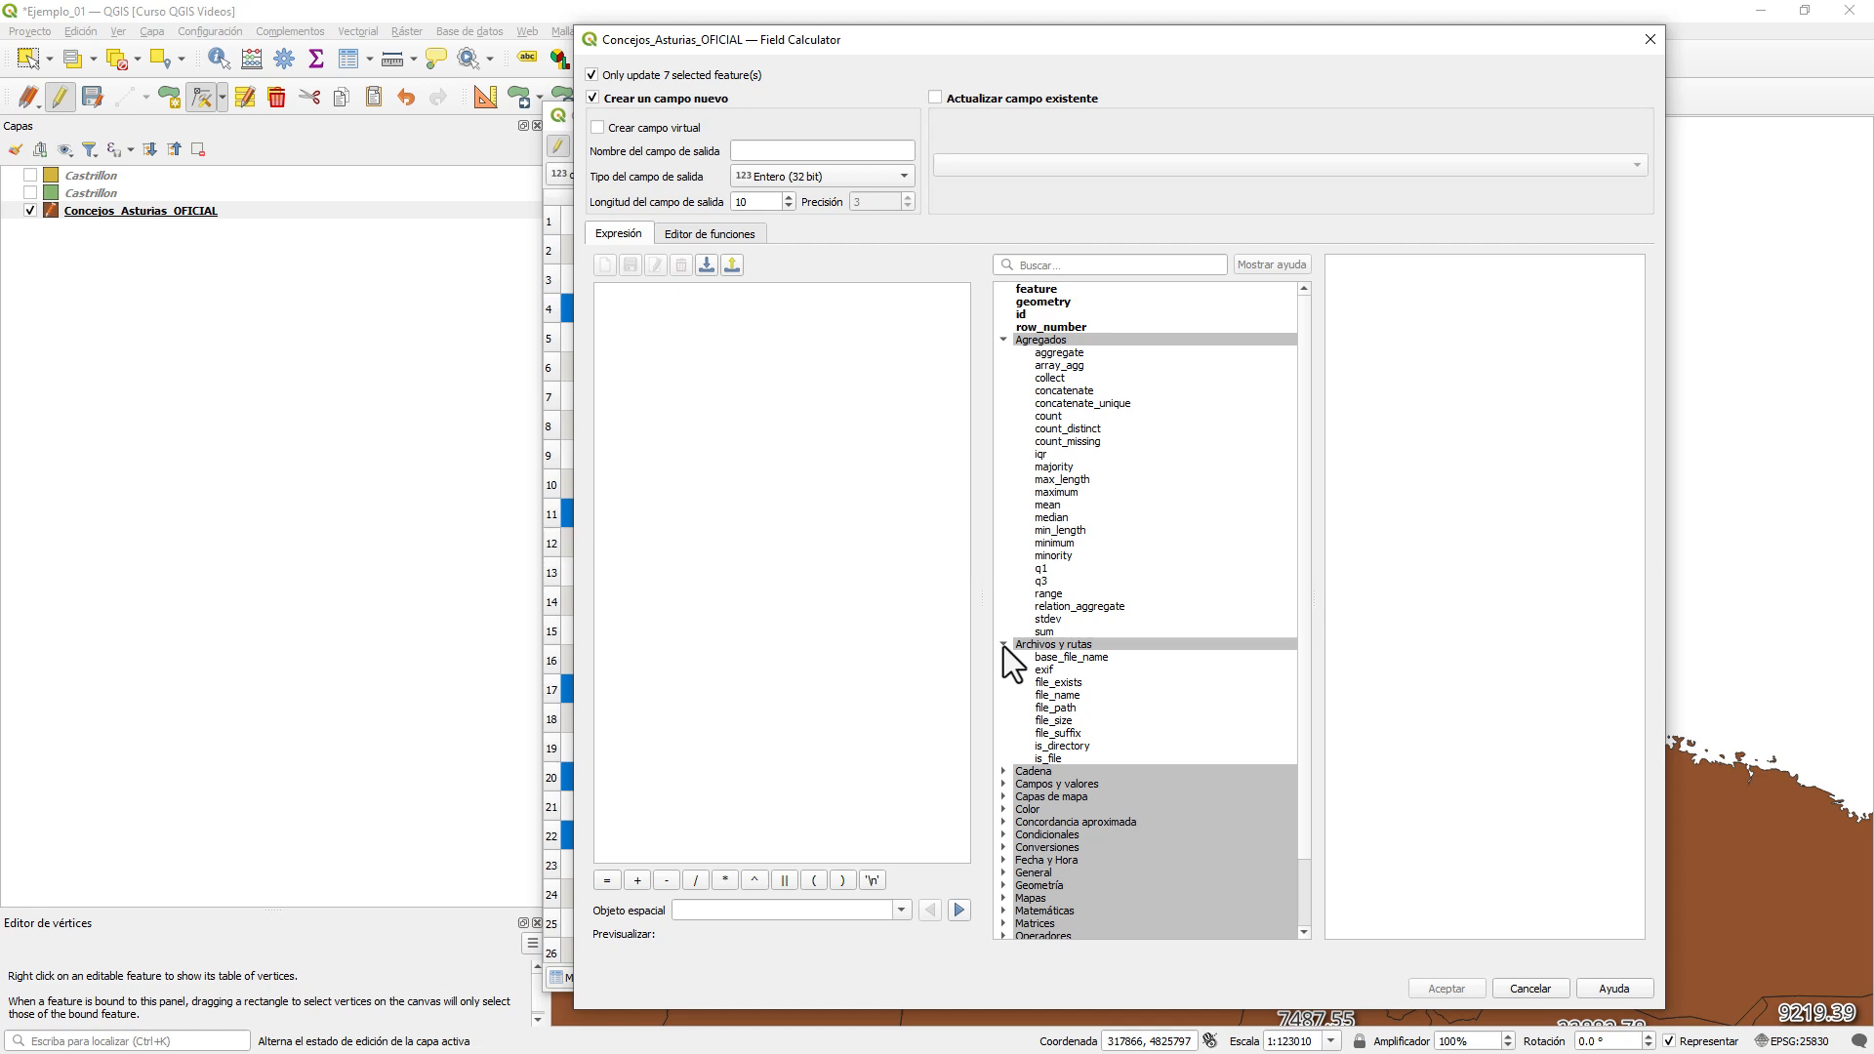
click(1004, 771)
scroll(1074, 608, down, 6)
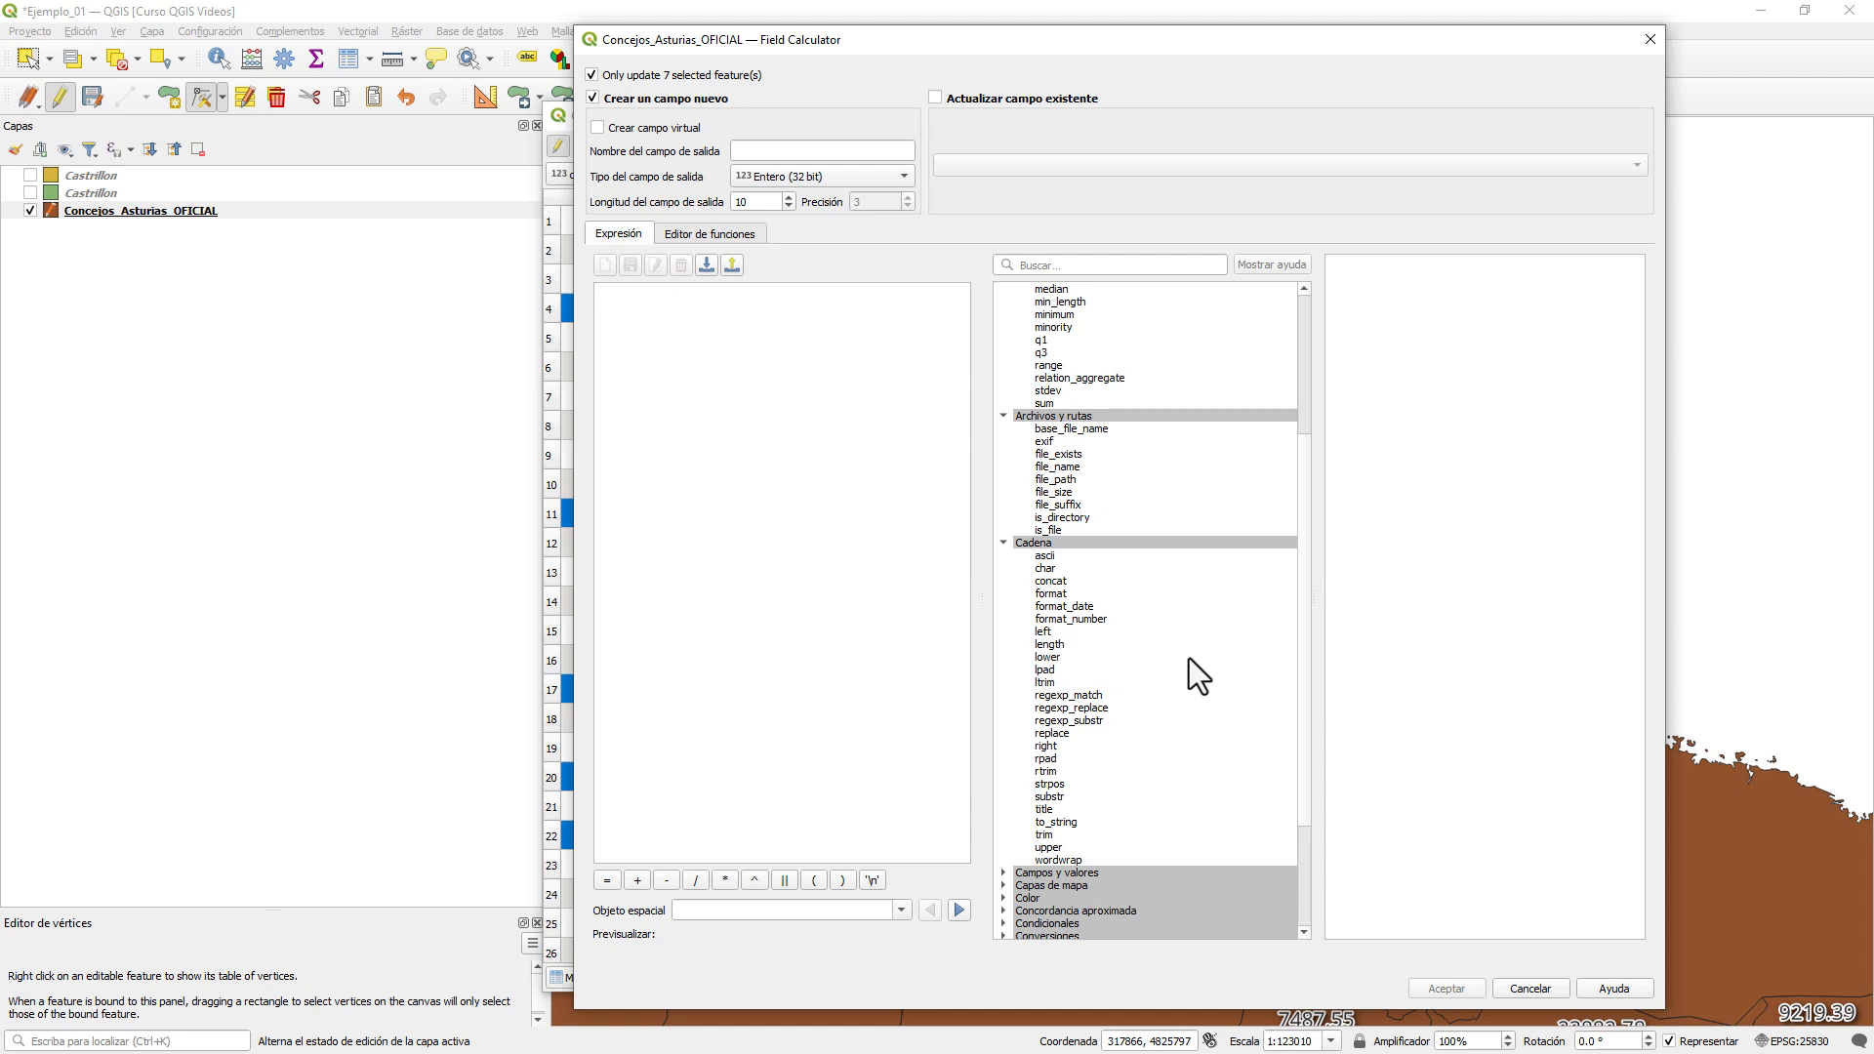
scroll(1200, 723, down, 2)
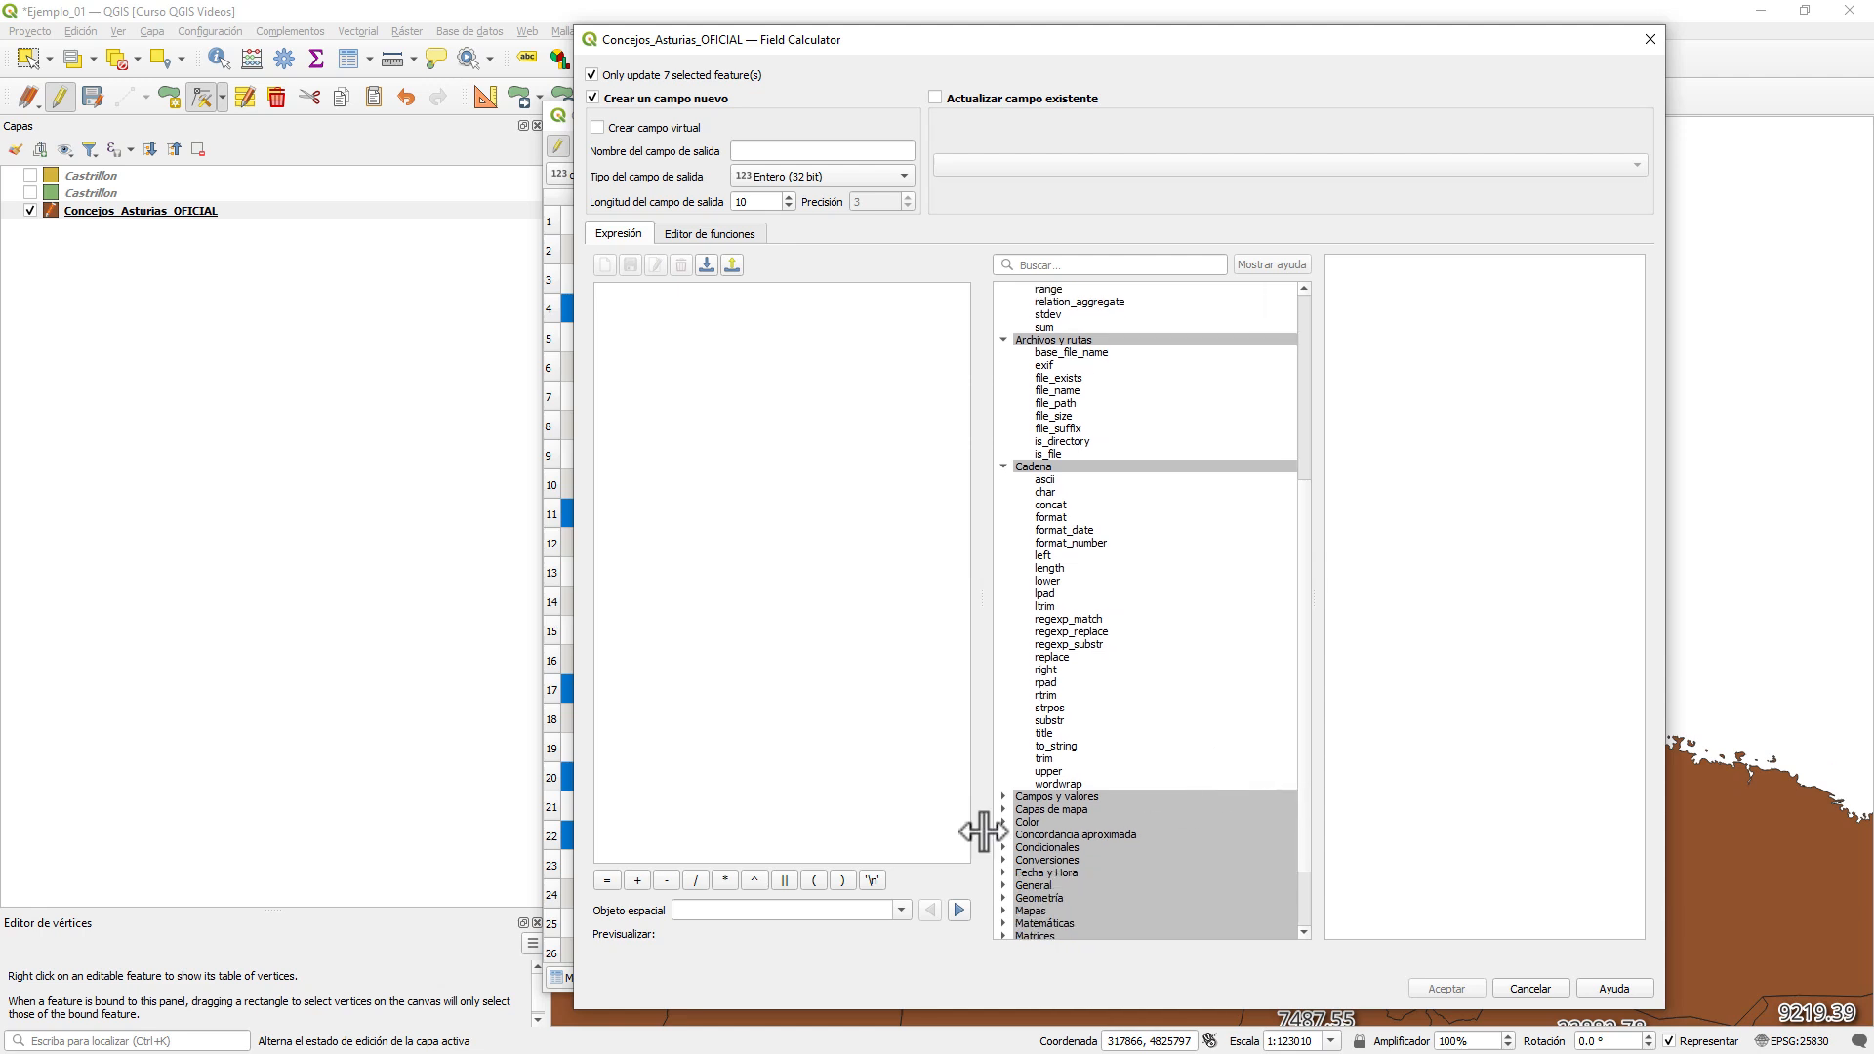
click(1005, 798)
scroll(1153, 735, down, 5)
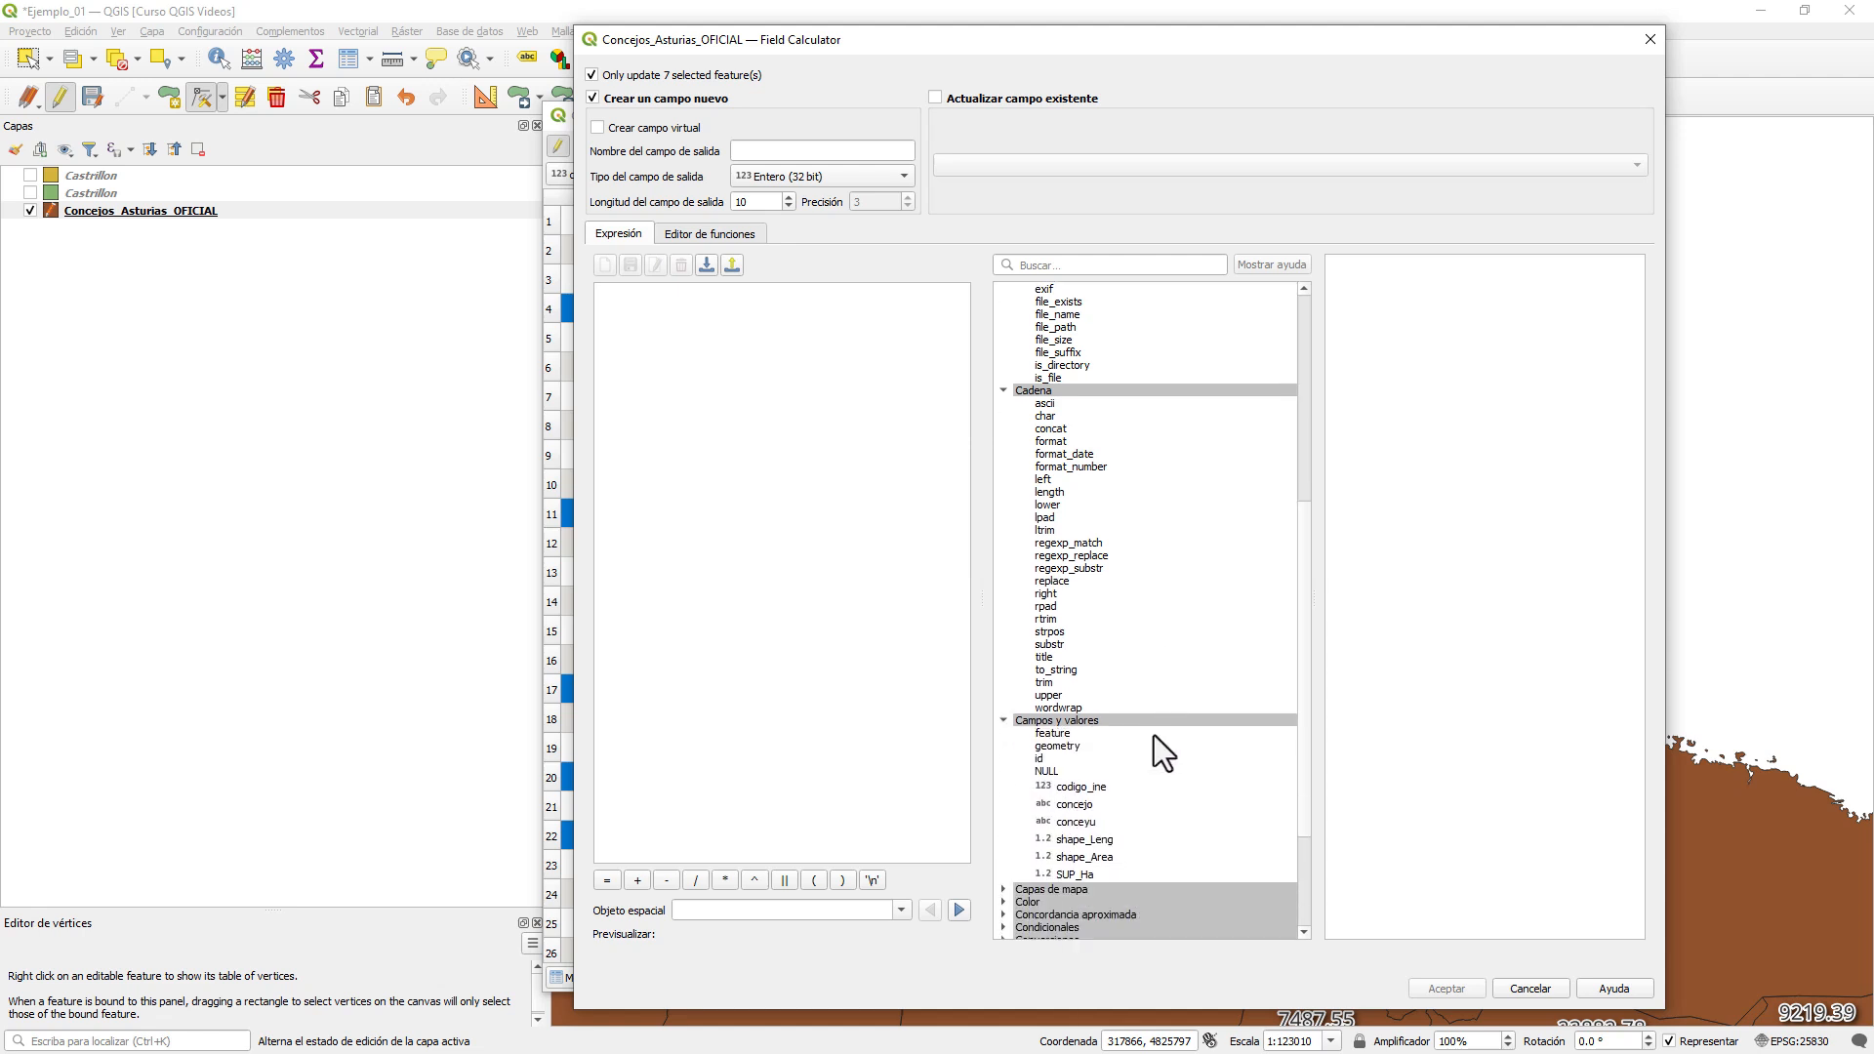
scroll(1132, 722, down, 1)
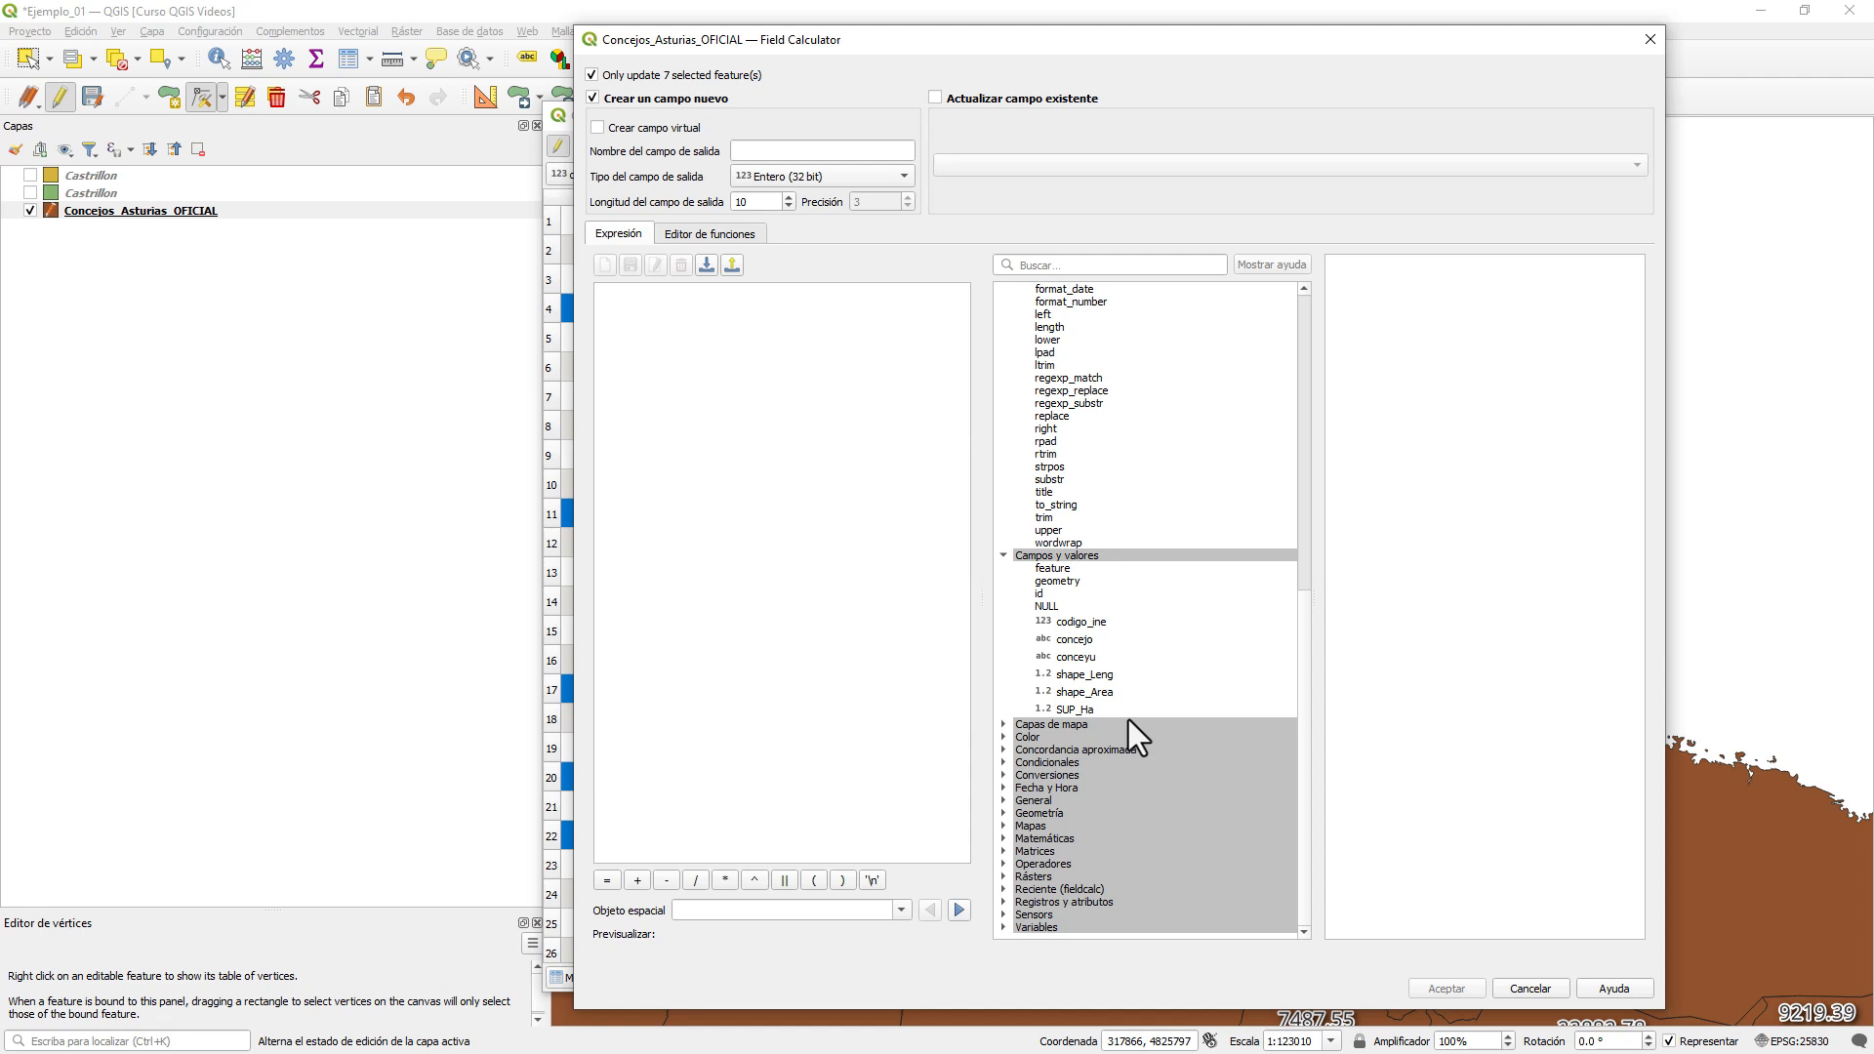
- Examine the functions in the Color, Geometría and Operadores groups of the field calculator
click(1005, 736)
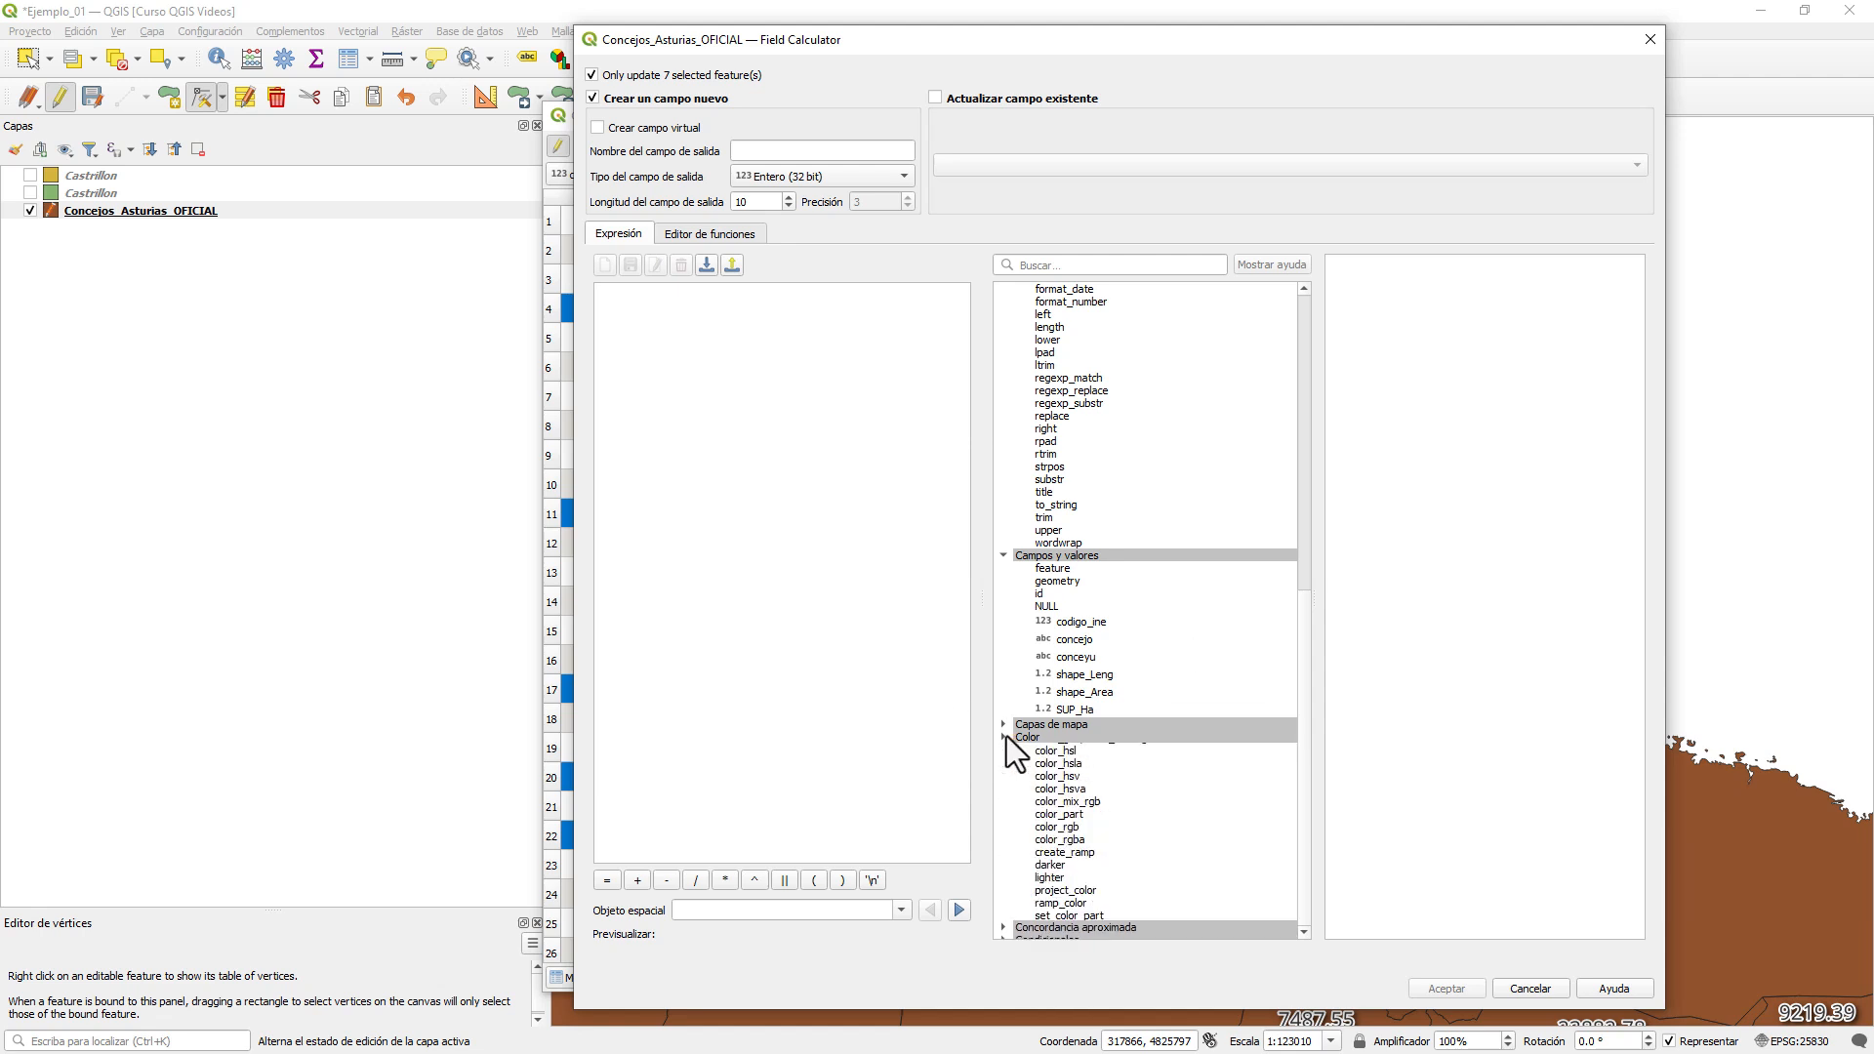
scroll(1045, 708, down, 4)
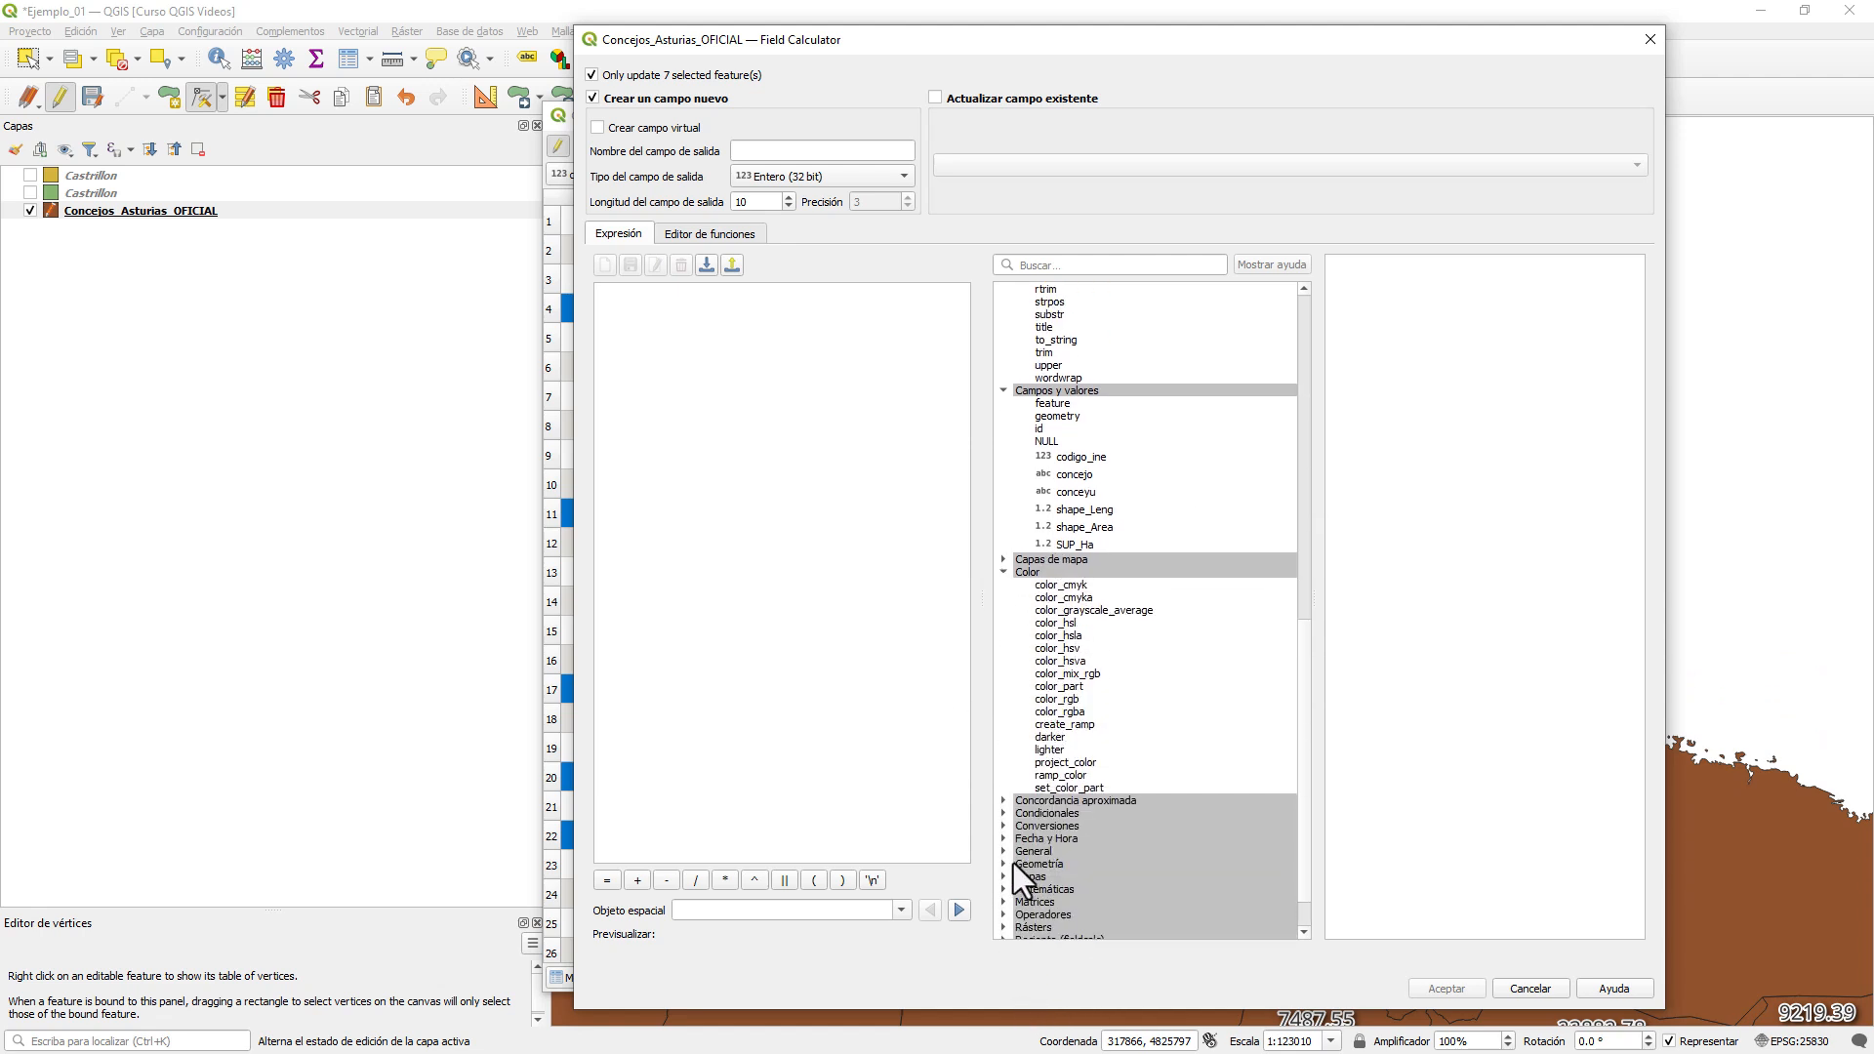
click(1010, 864)
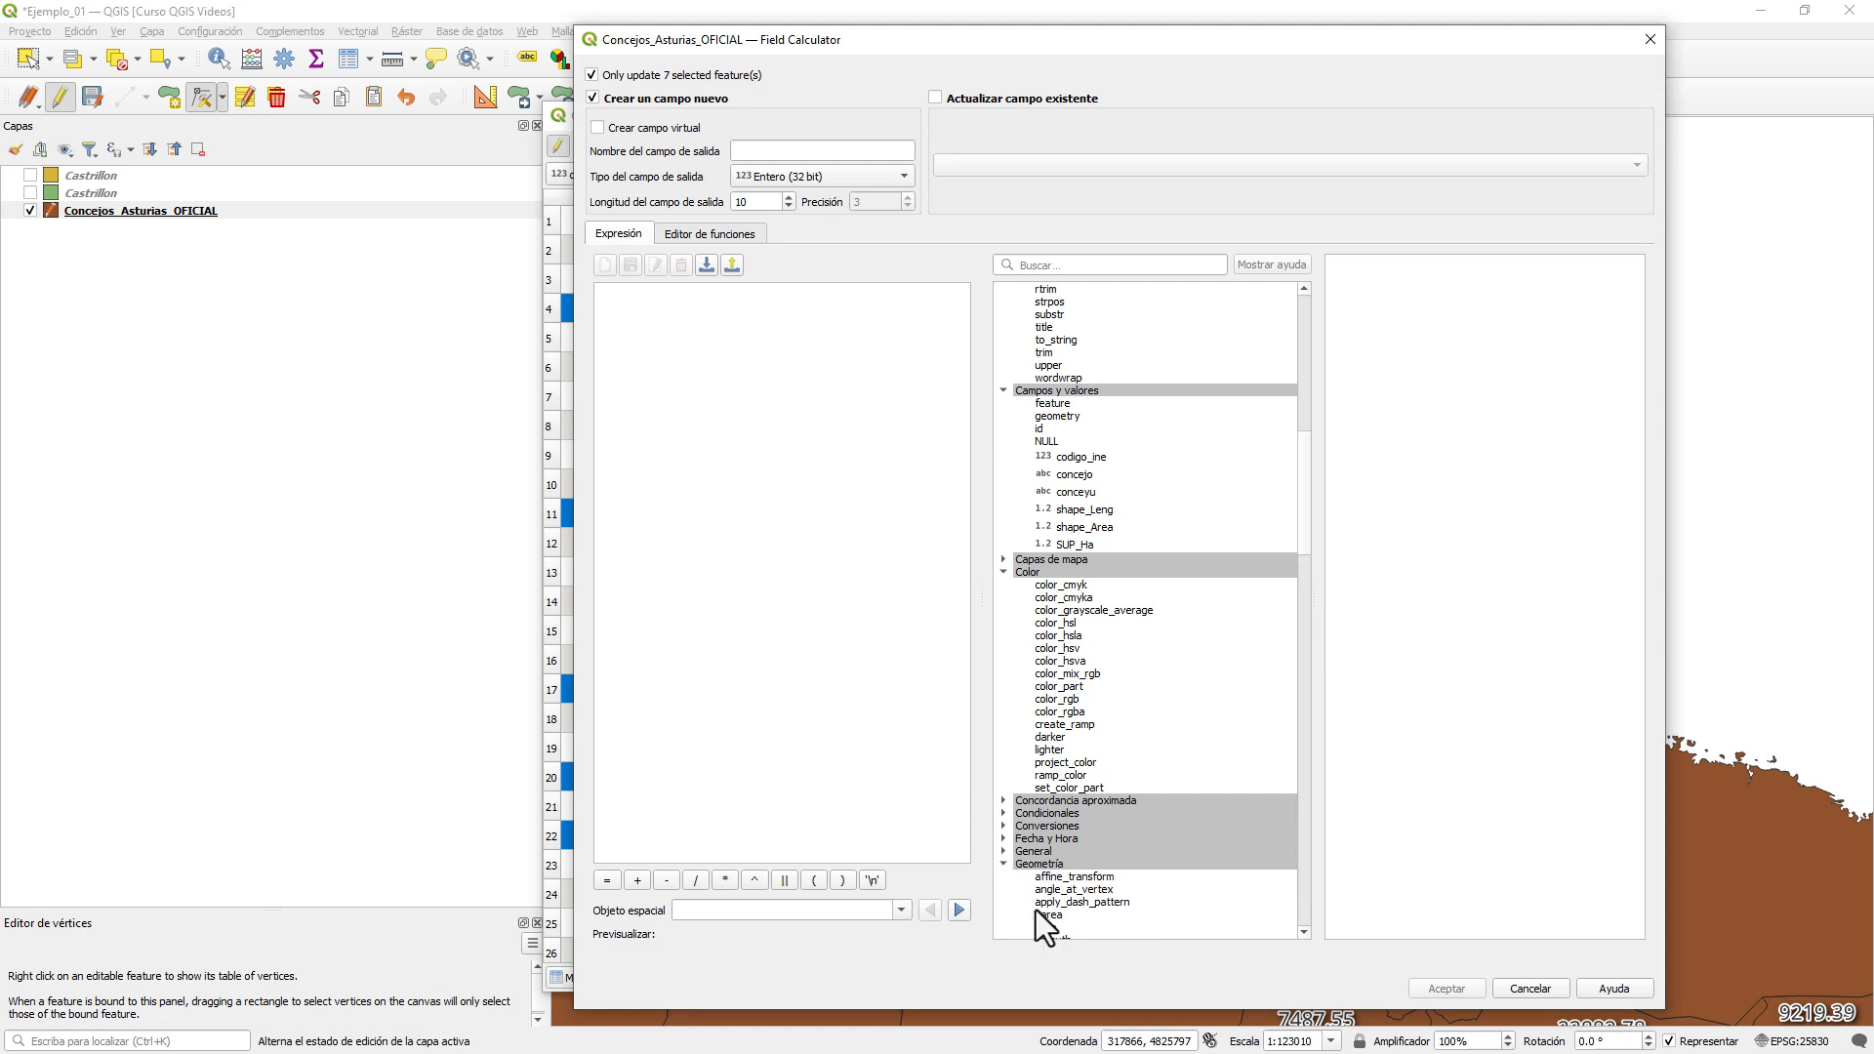
scroll(1123, 781, down, 12)
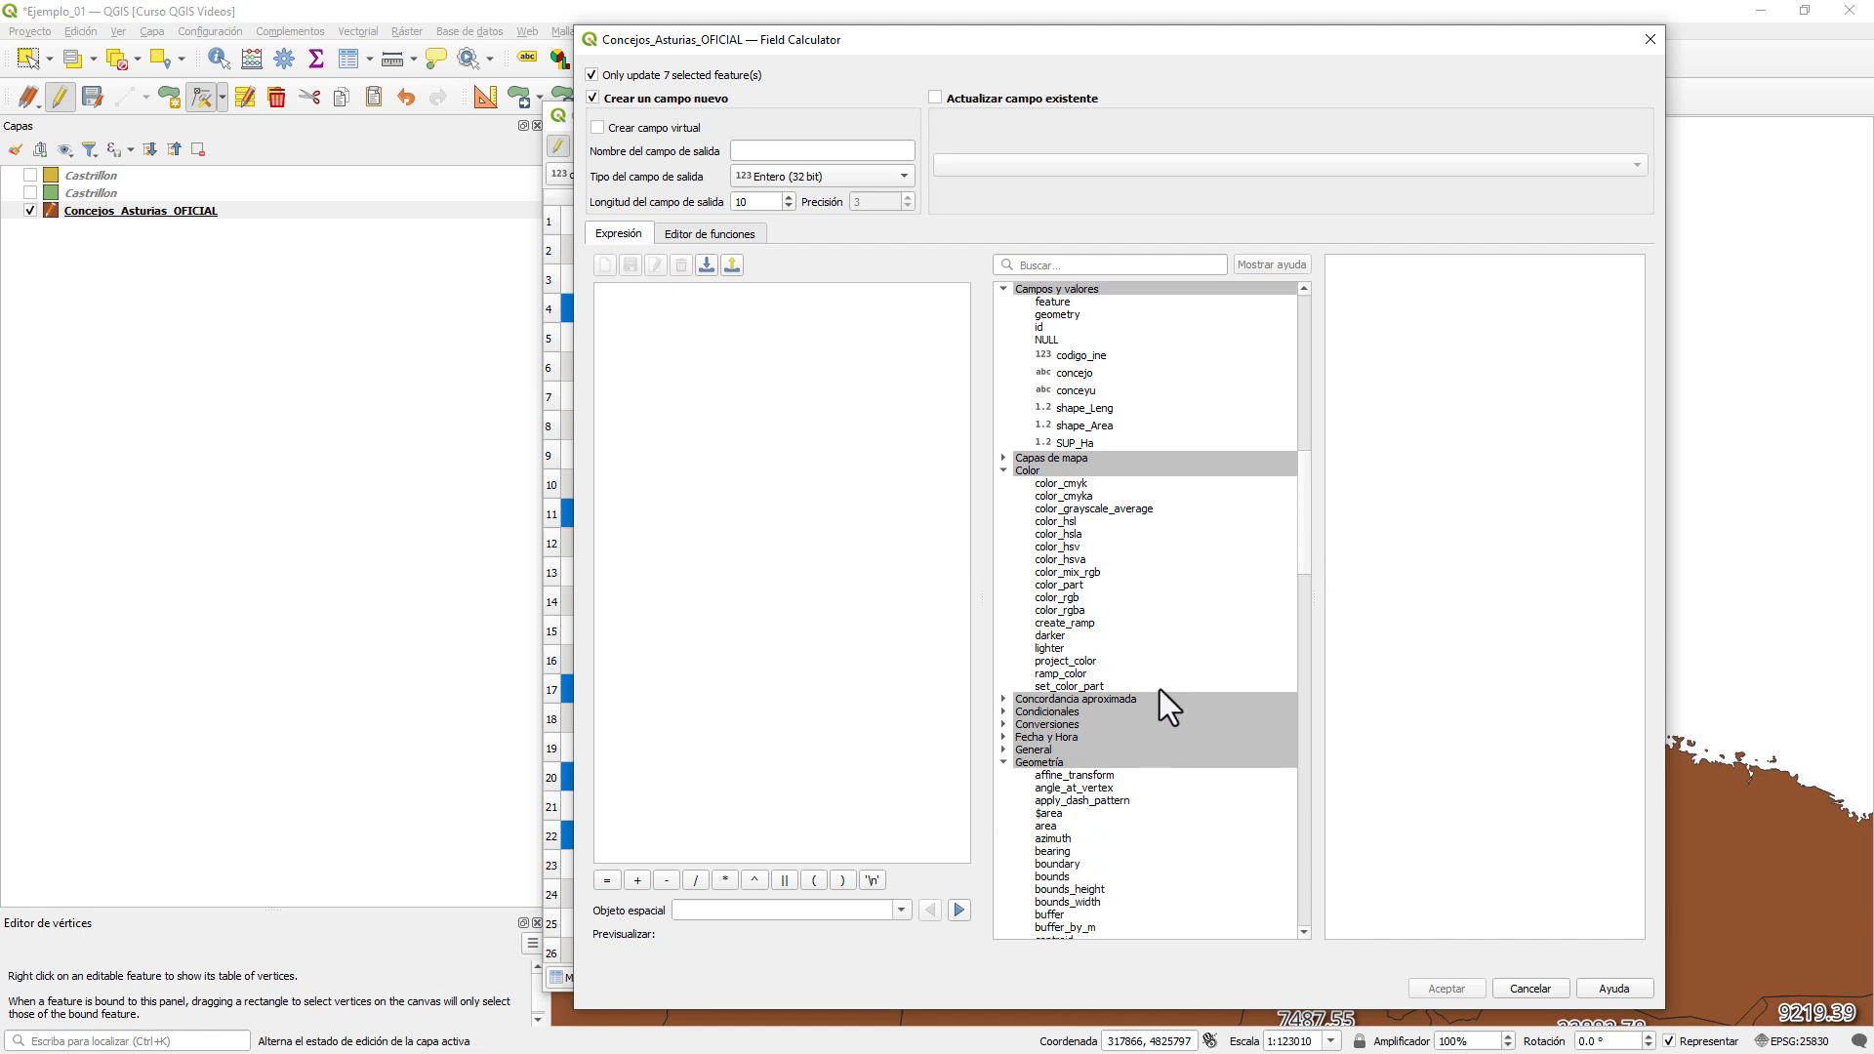
scroll(1179, 670, down, 20)
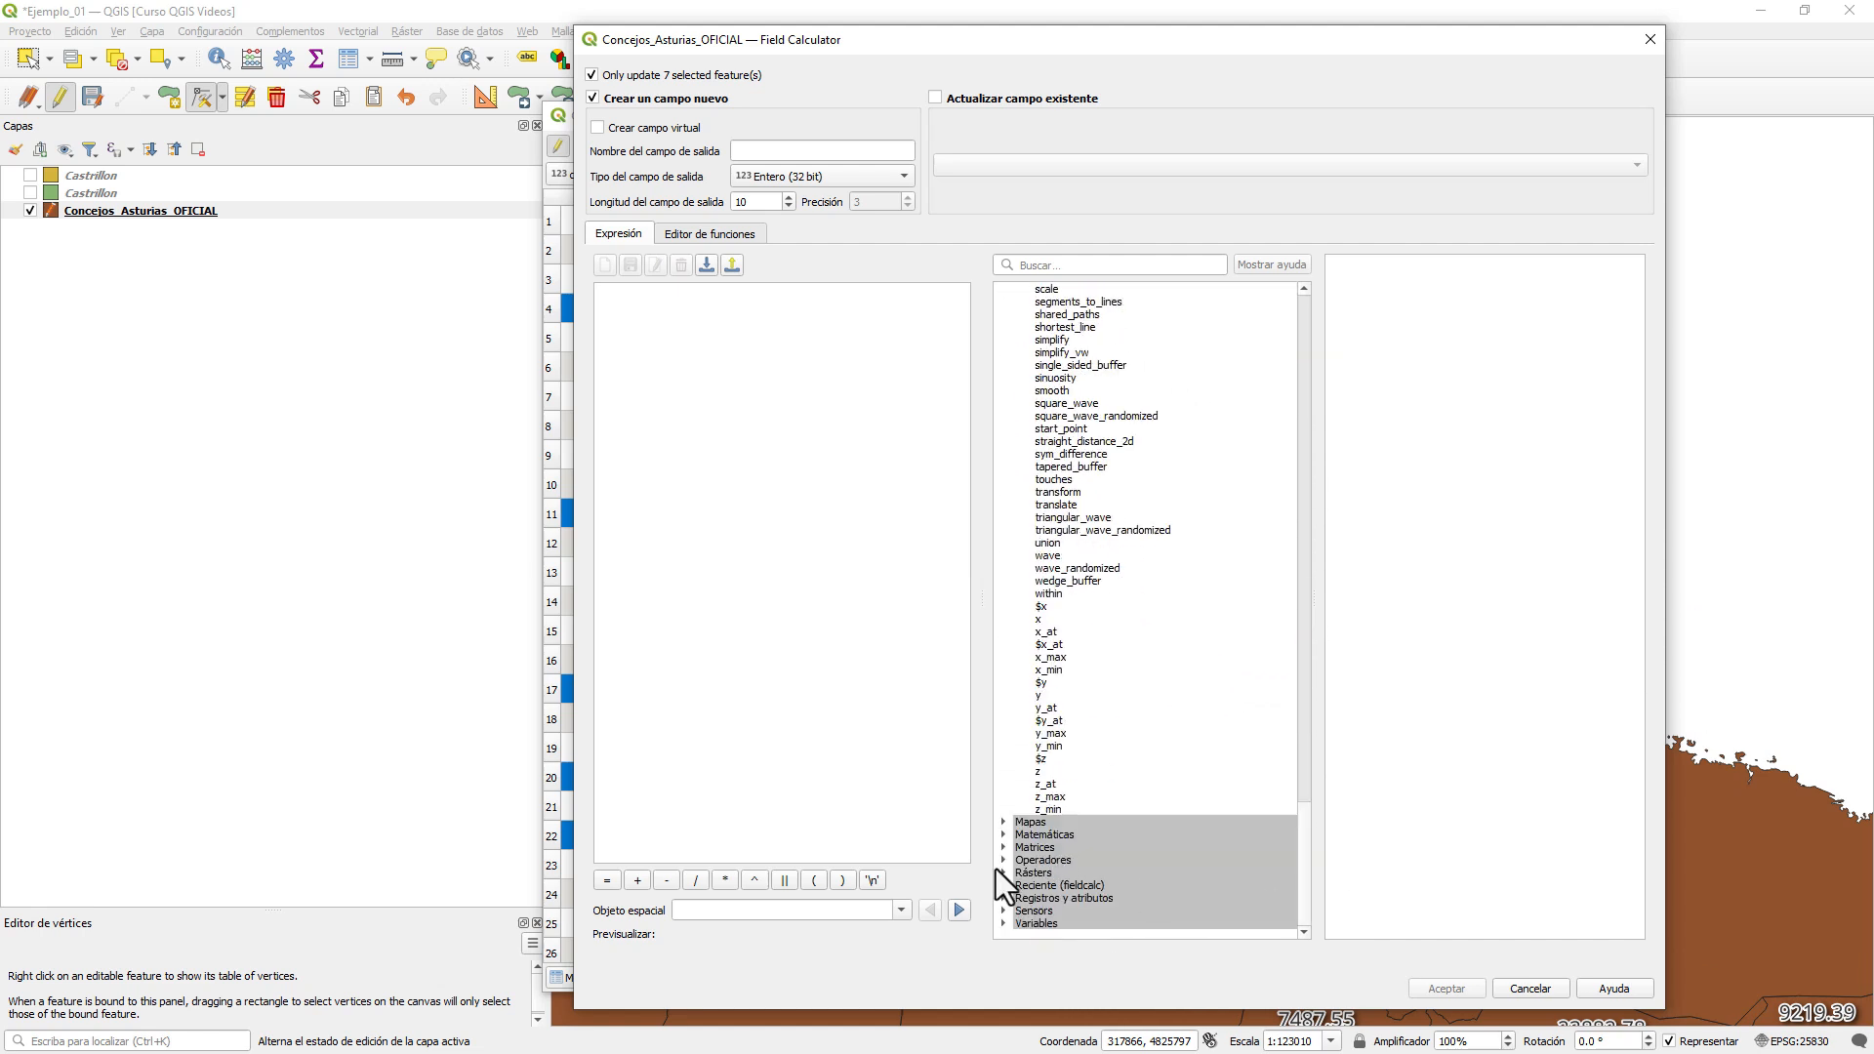
click(1004, 860)
scroll(1163, 722, down, 7)
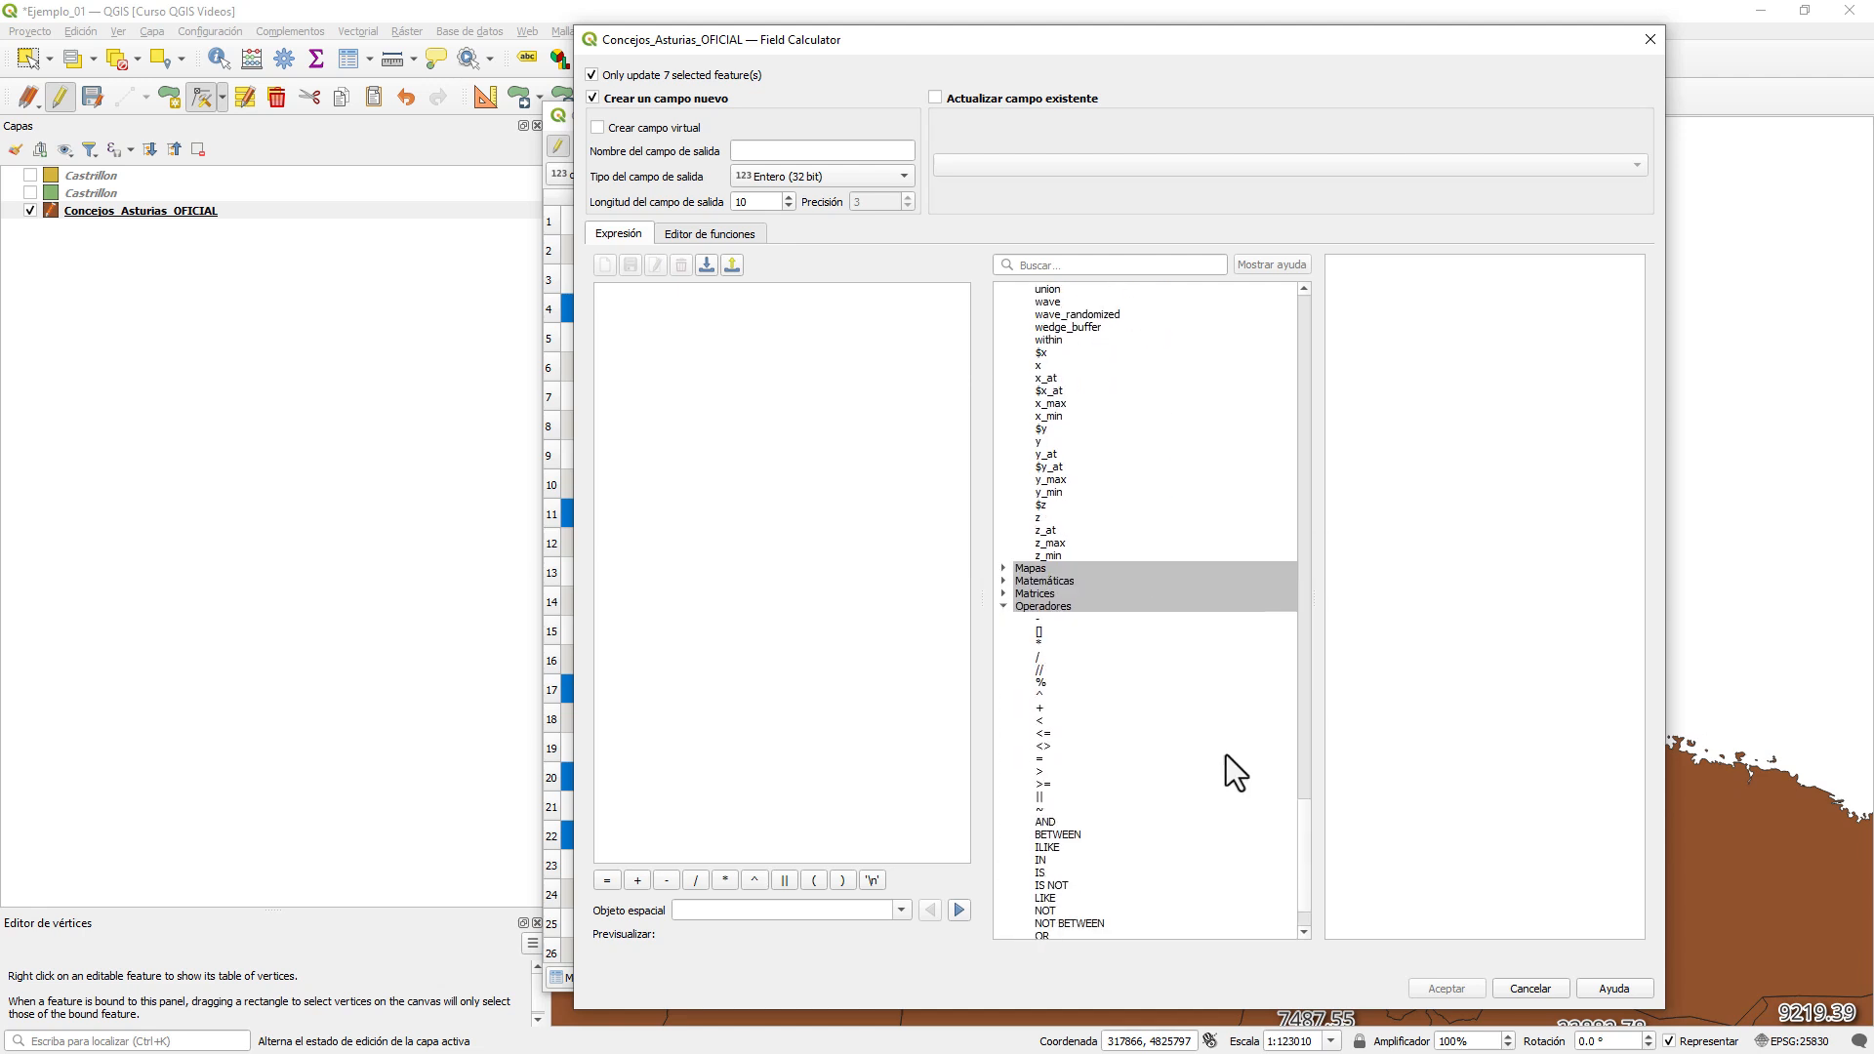
scroll(1226, 753, down, 2)
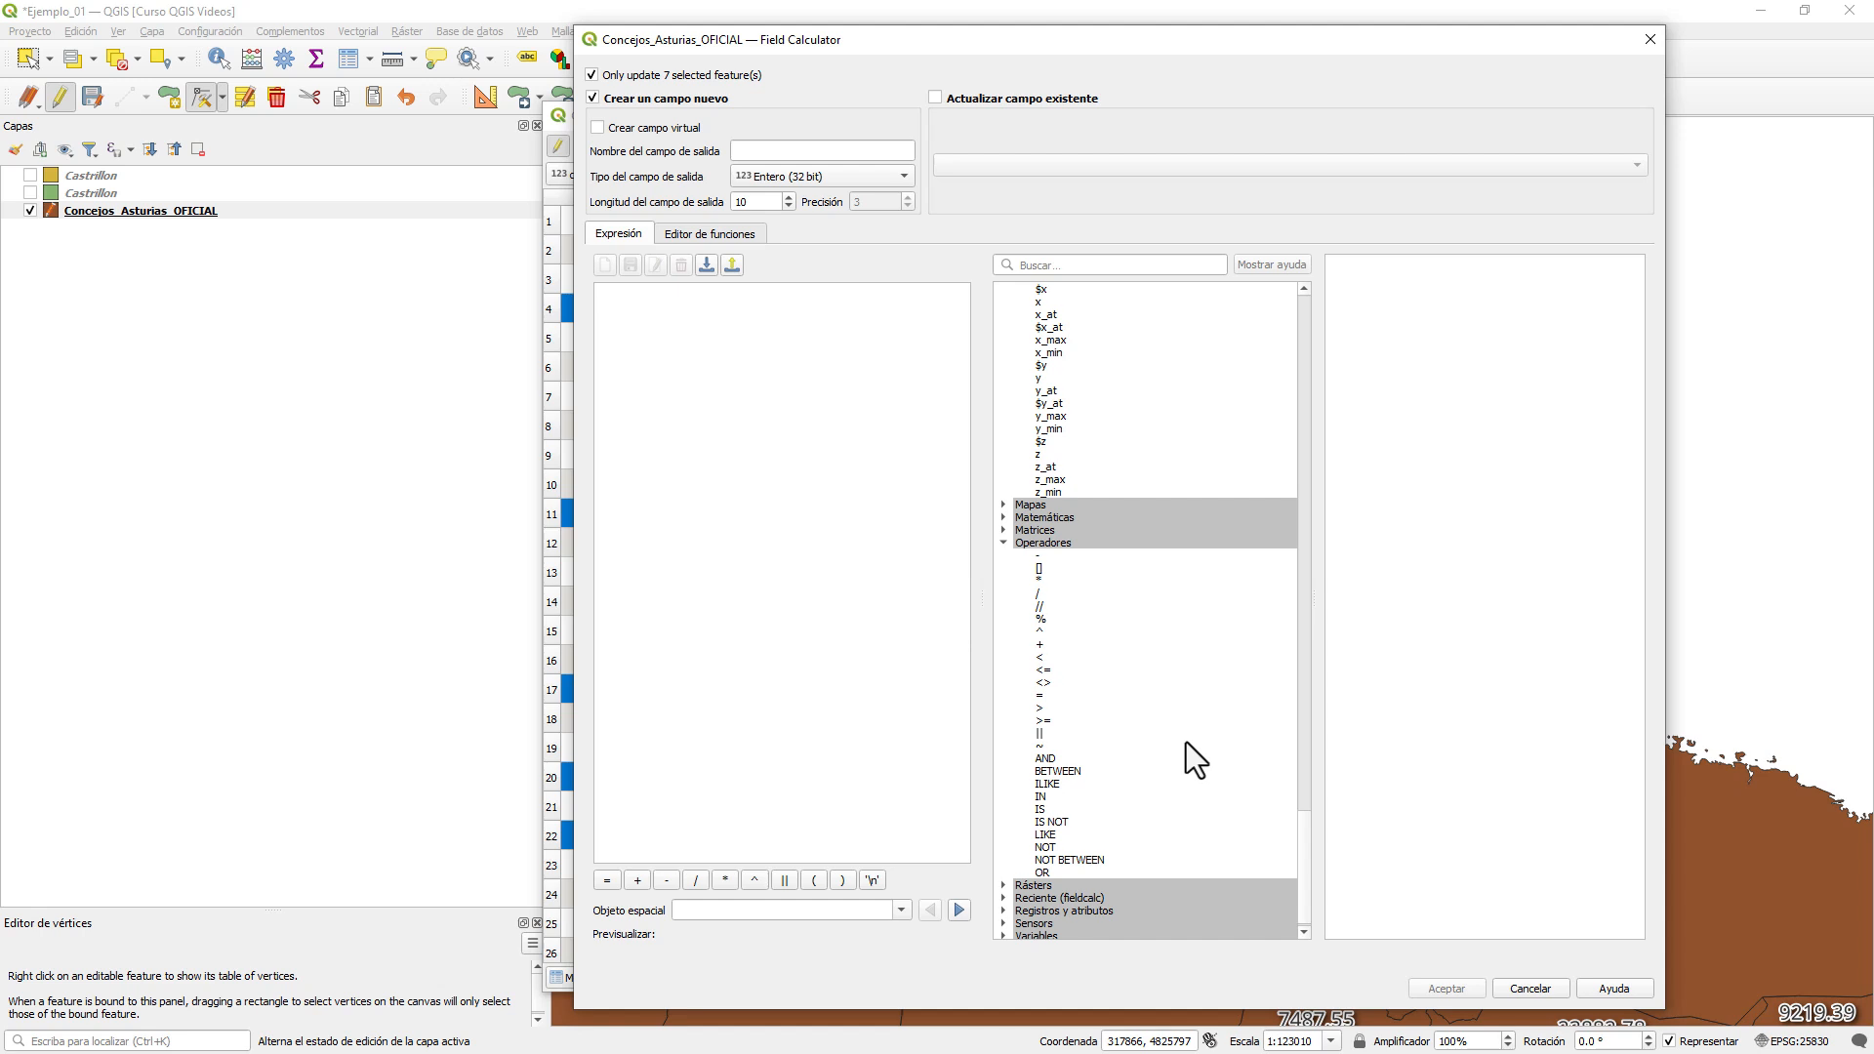
- Review the help for the sensor_data function under Sensors, and close the field calculator and the attribute table
scroll(1117, 505, down, 1)
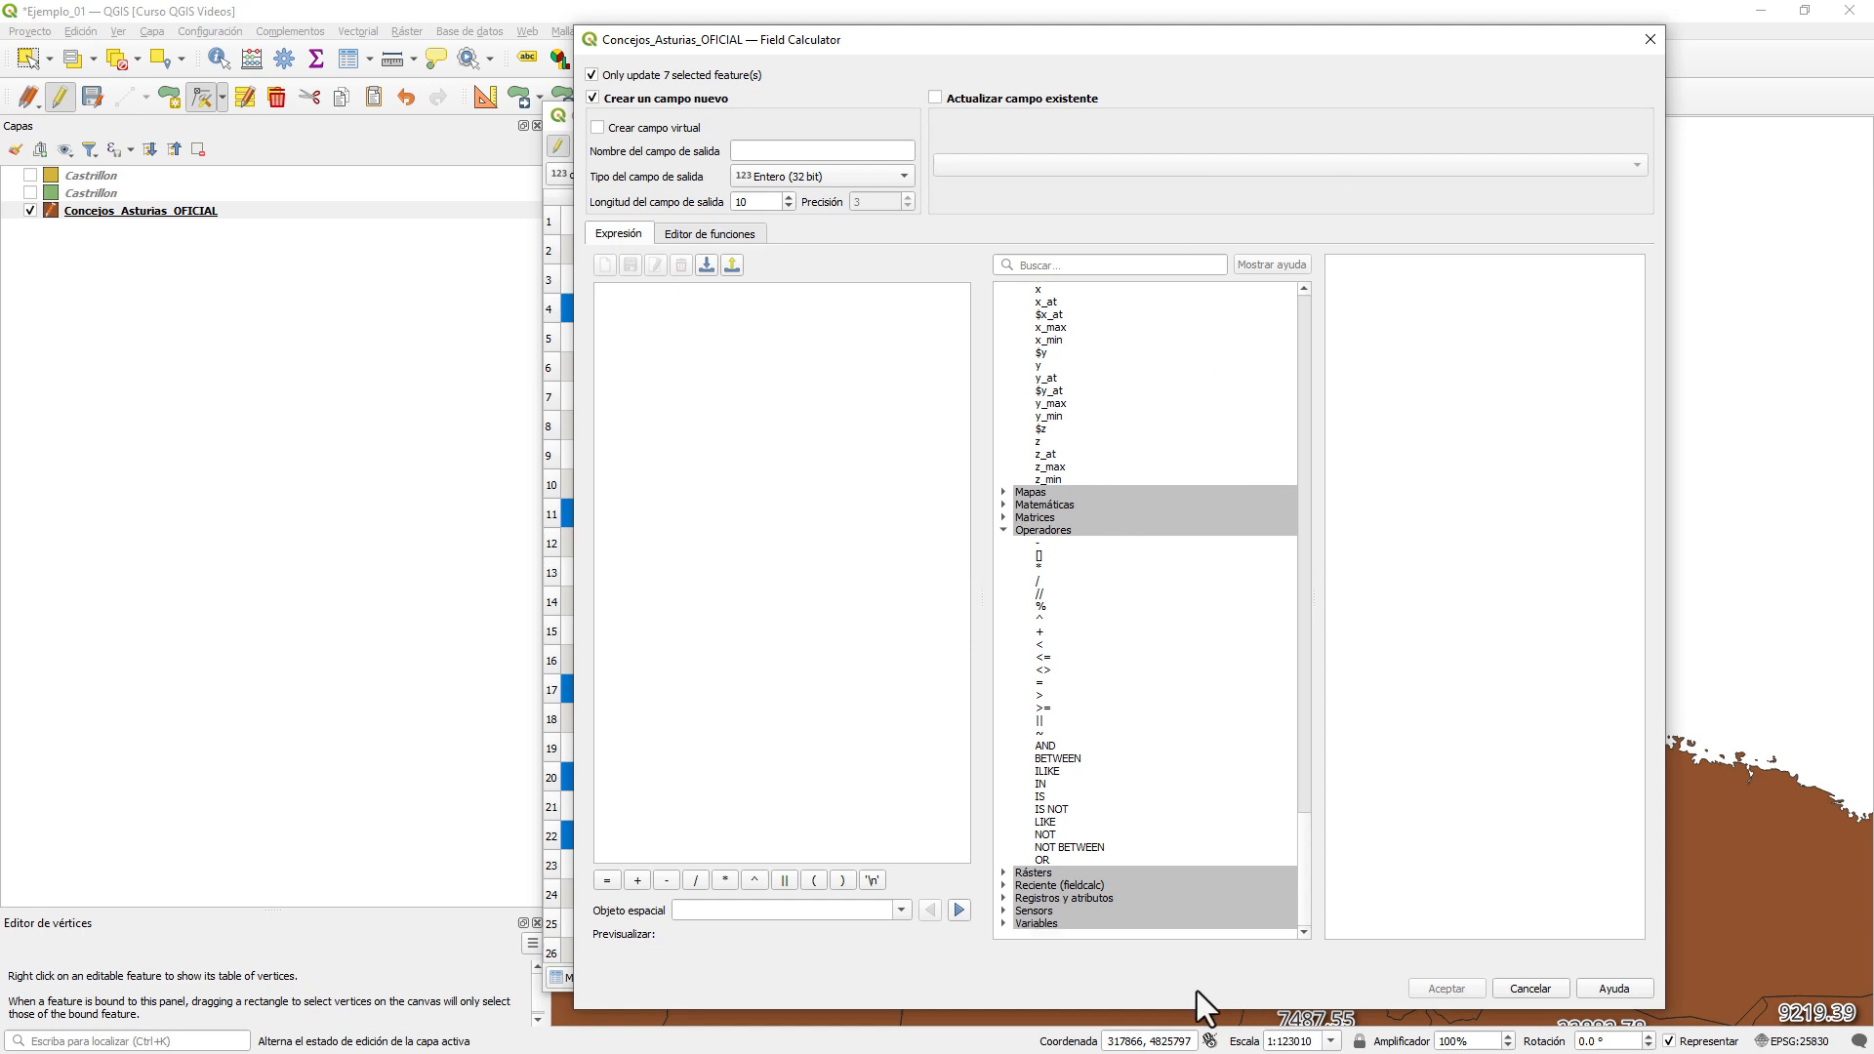
click(1005, 912)
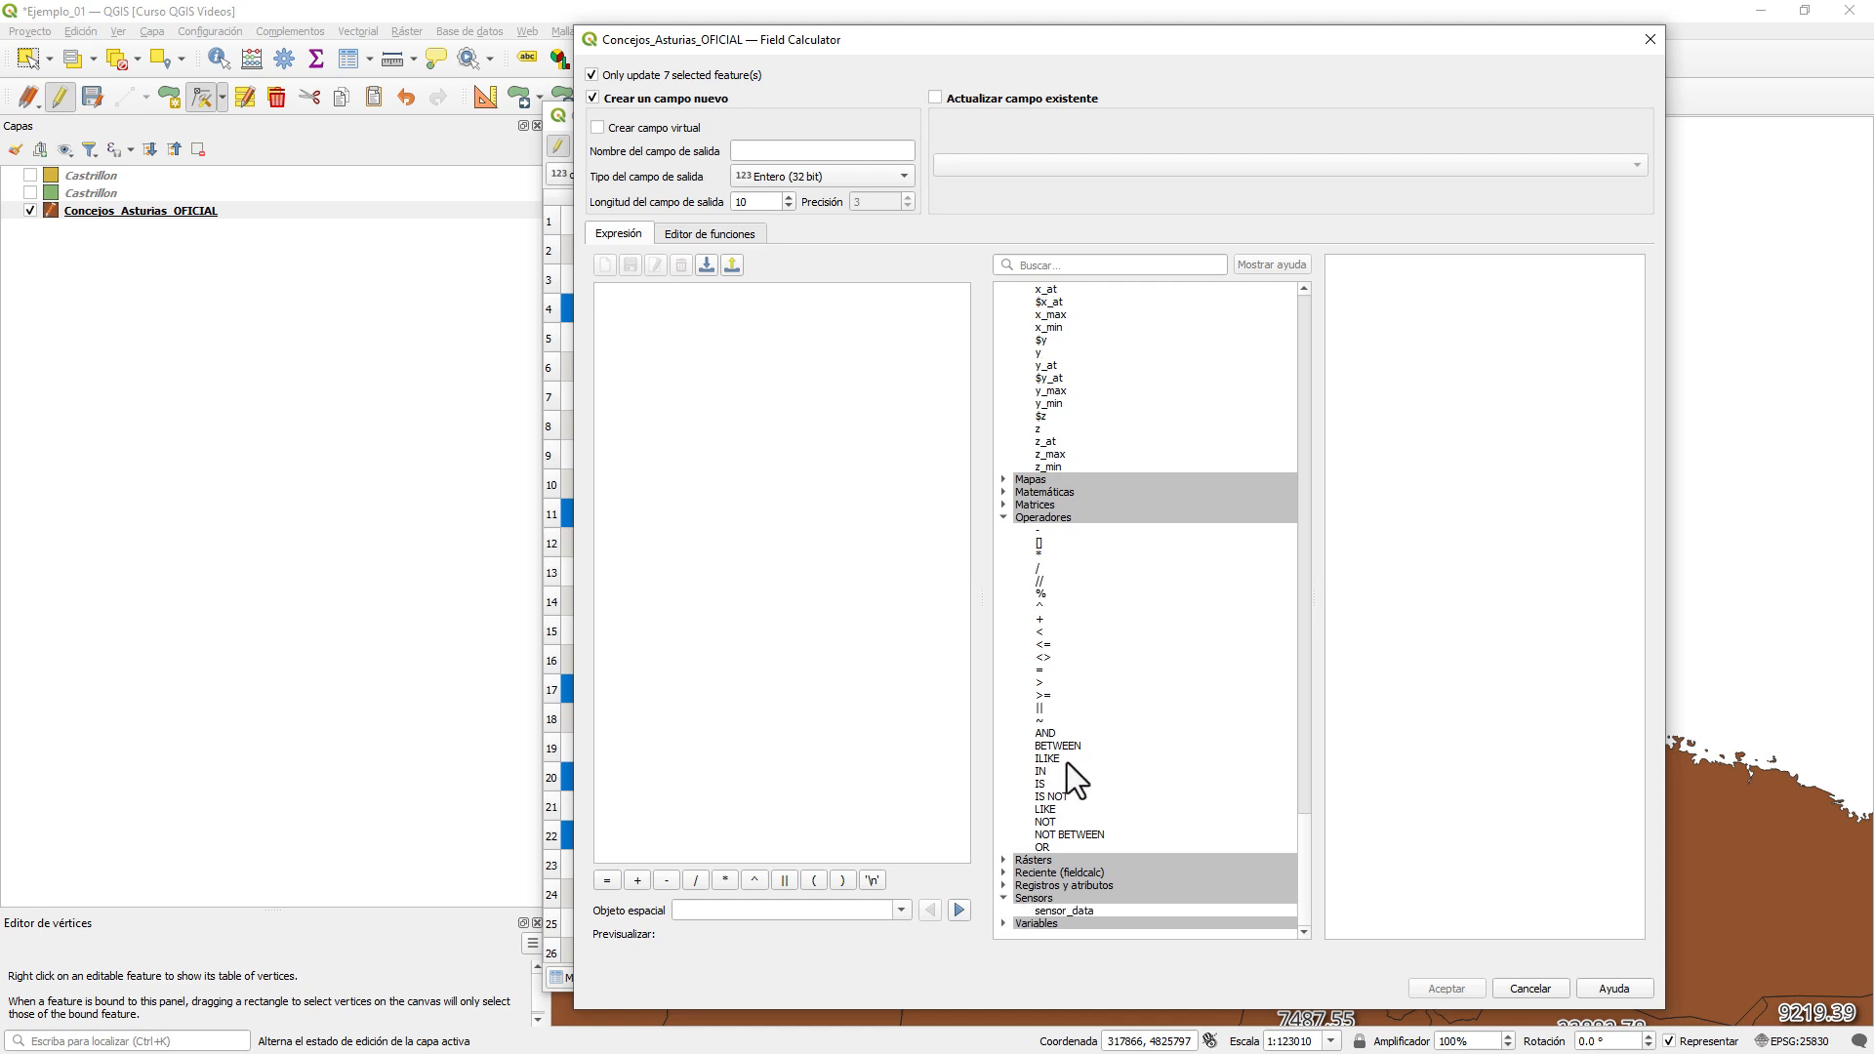
click(1089, 912)
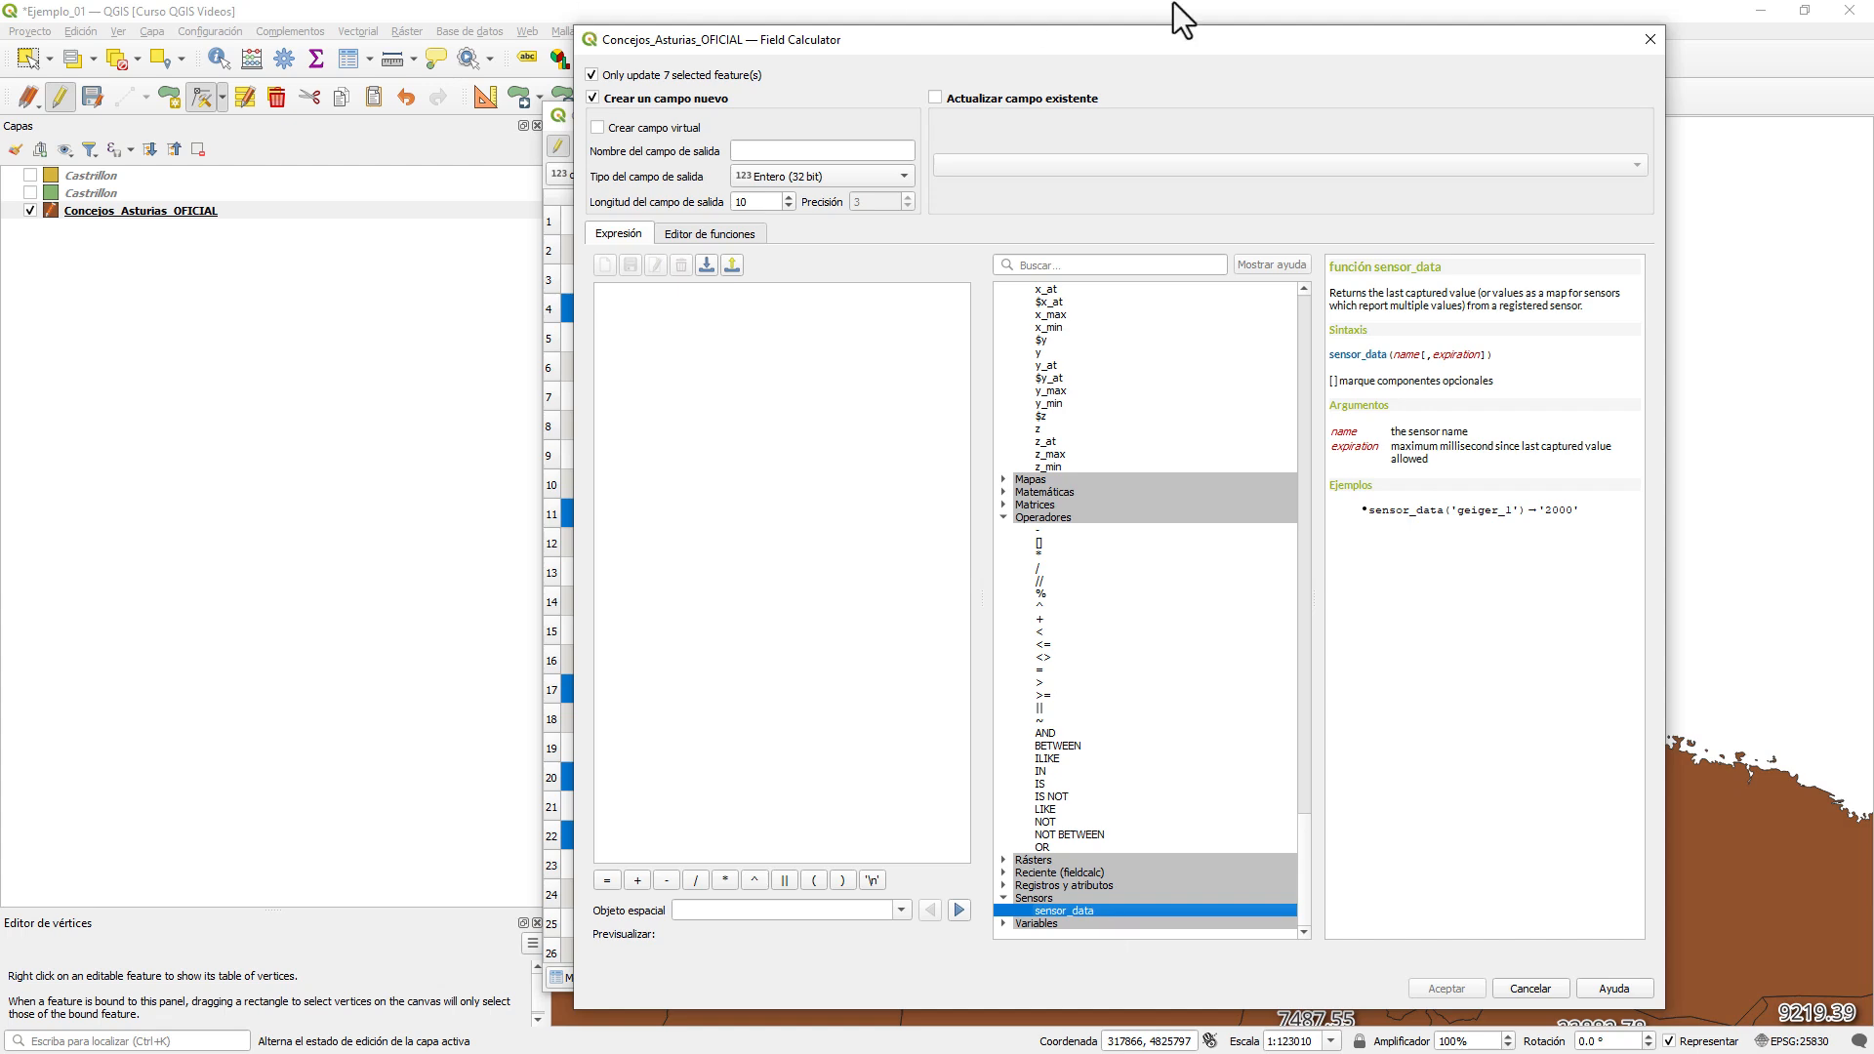
click(1652, 39)
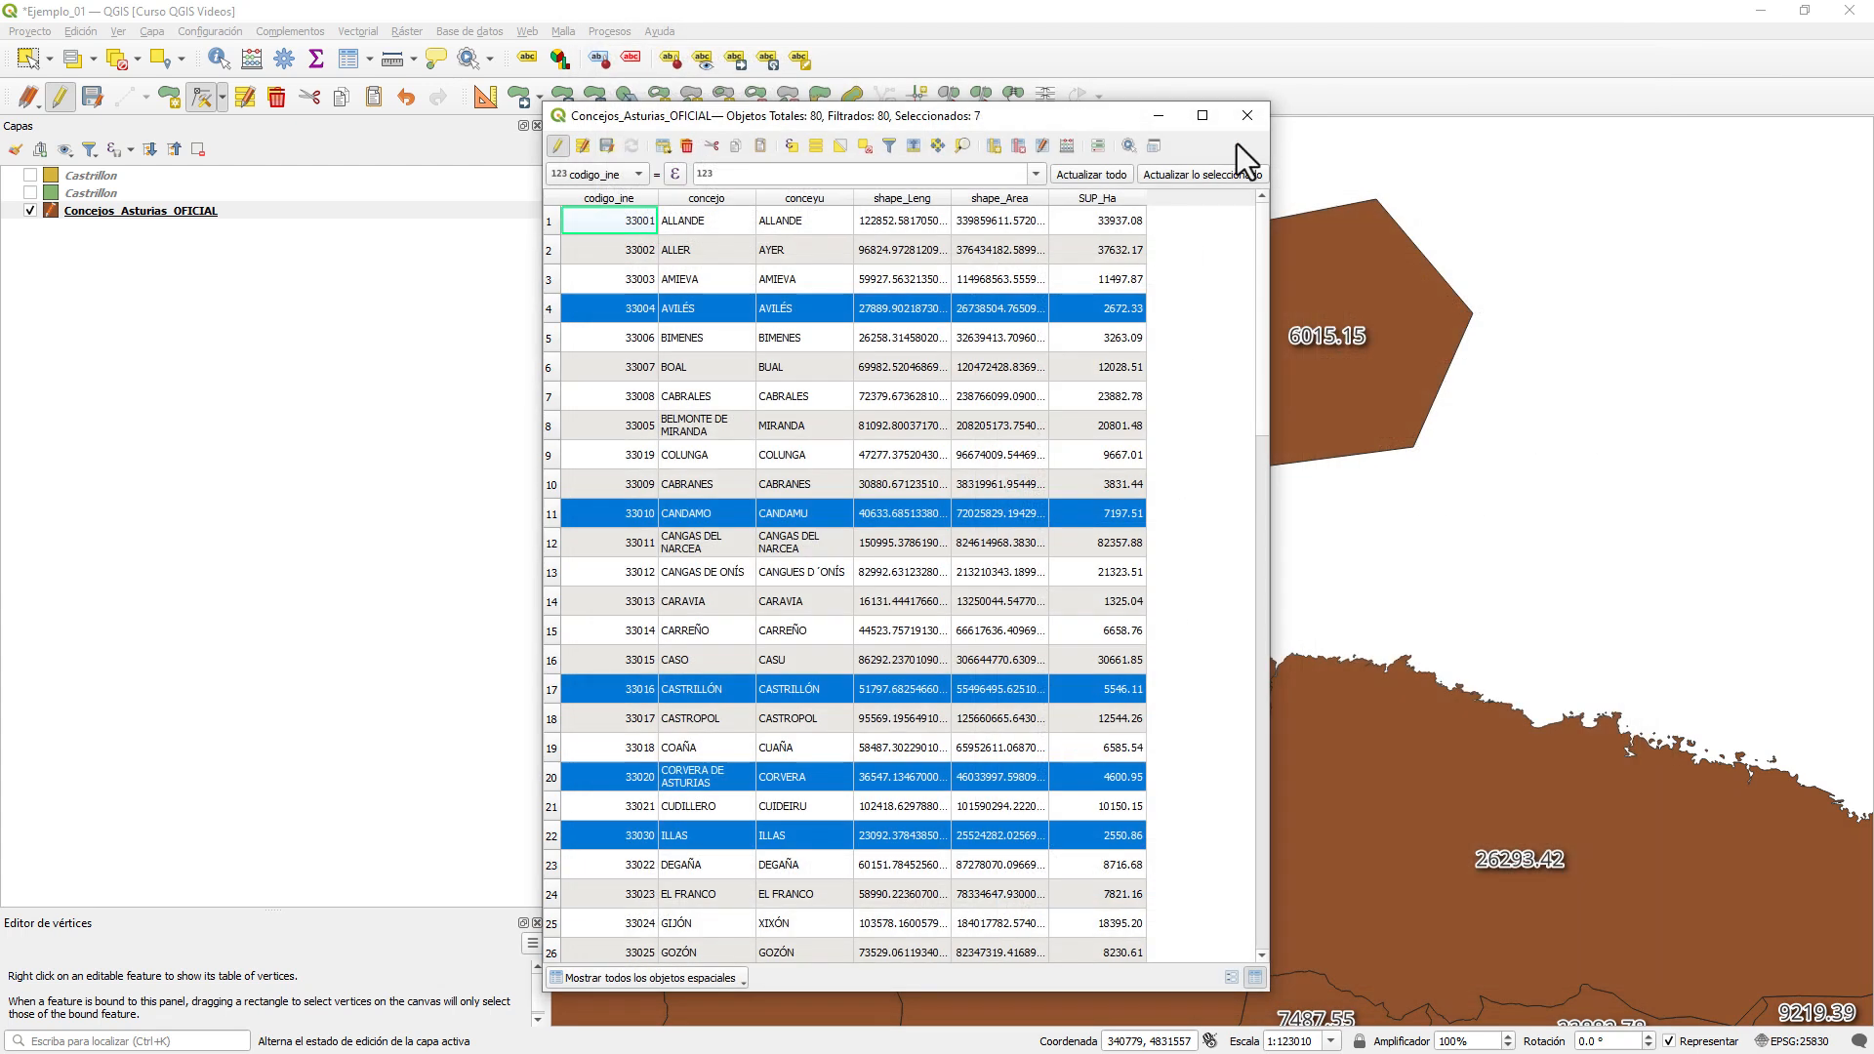
click(1249, 113)
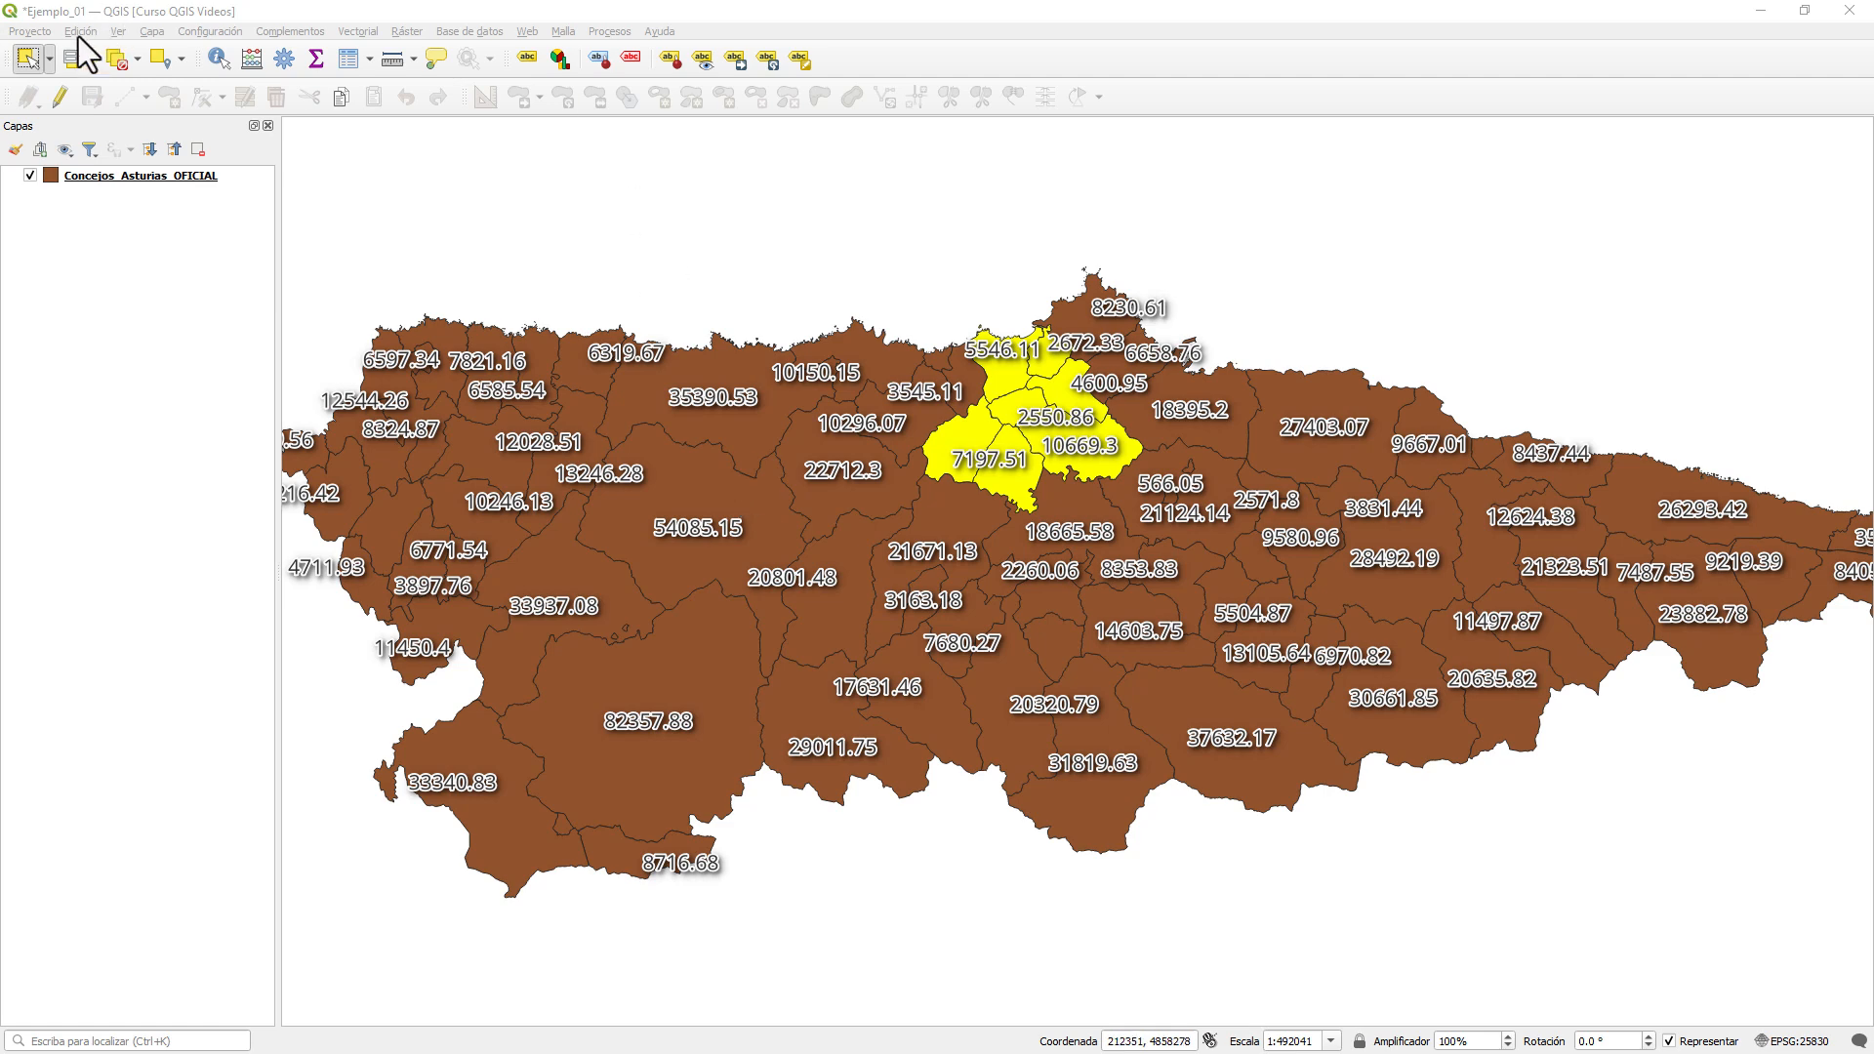
- Start exporting the project to DXF and open the selection of its output file
click(29, 32)
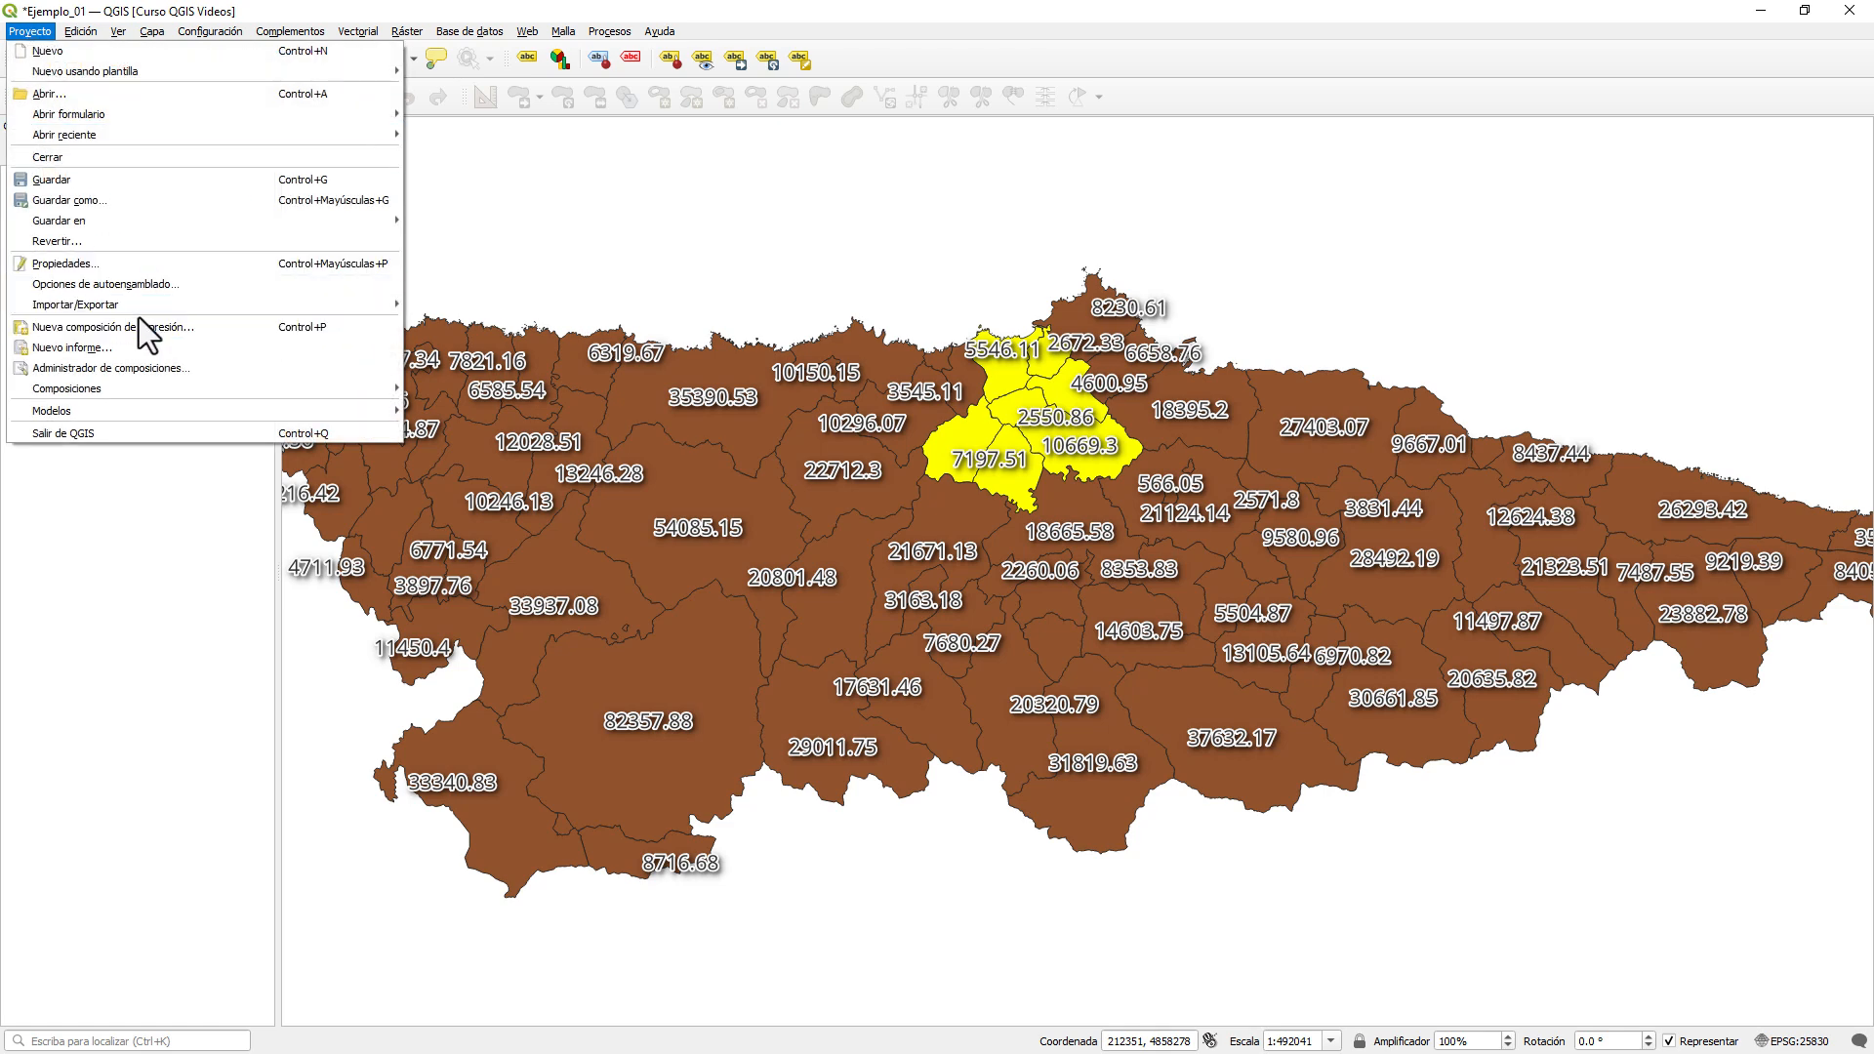
mouse_move(142, 308)
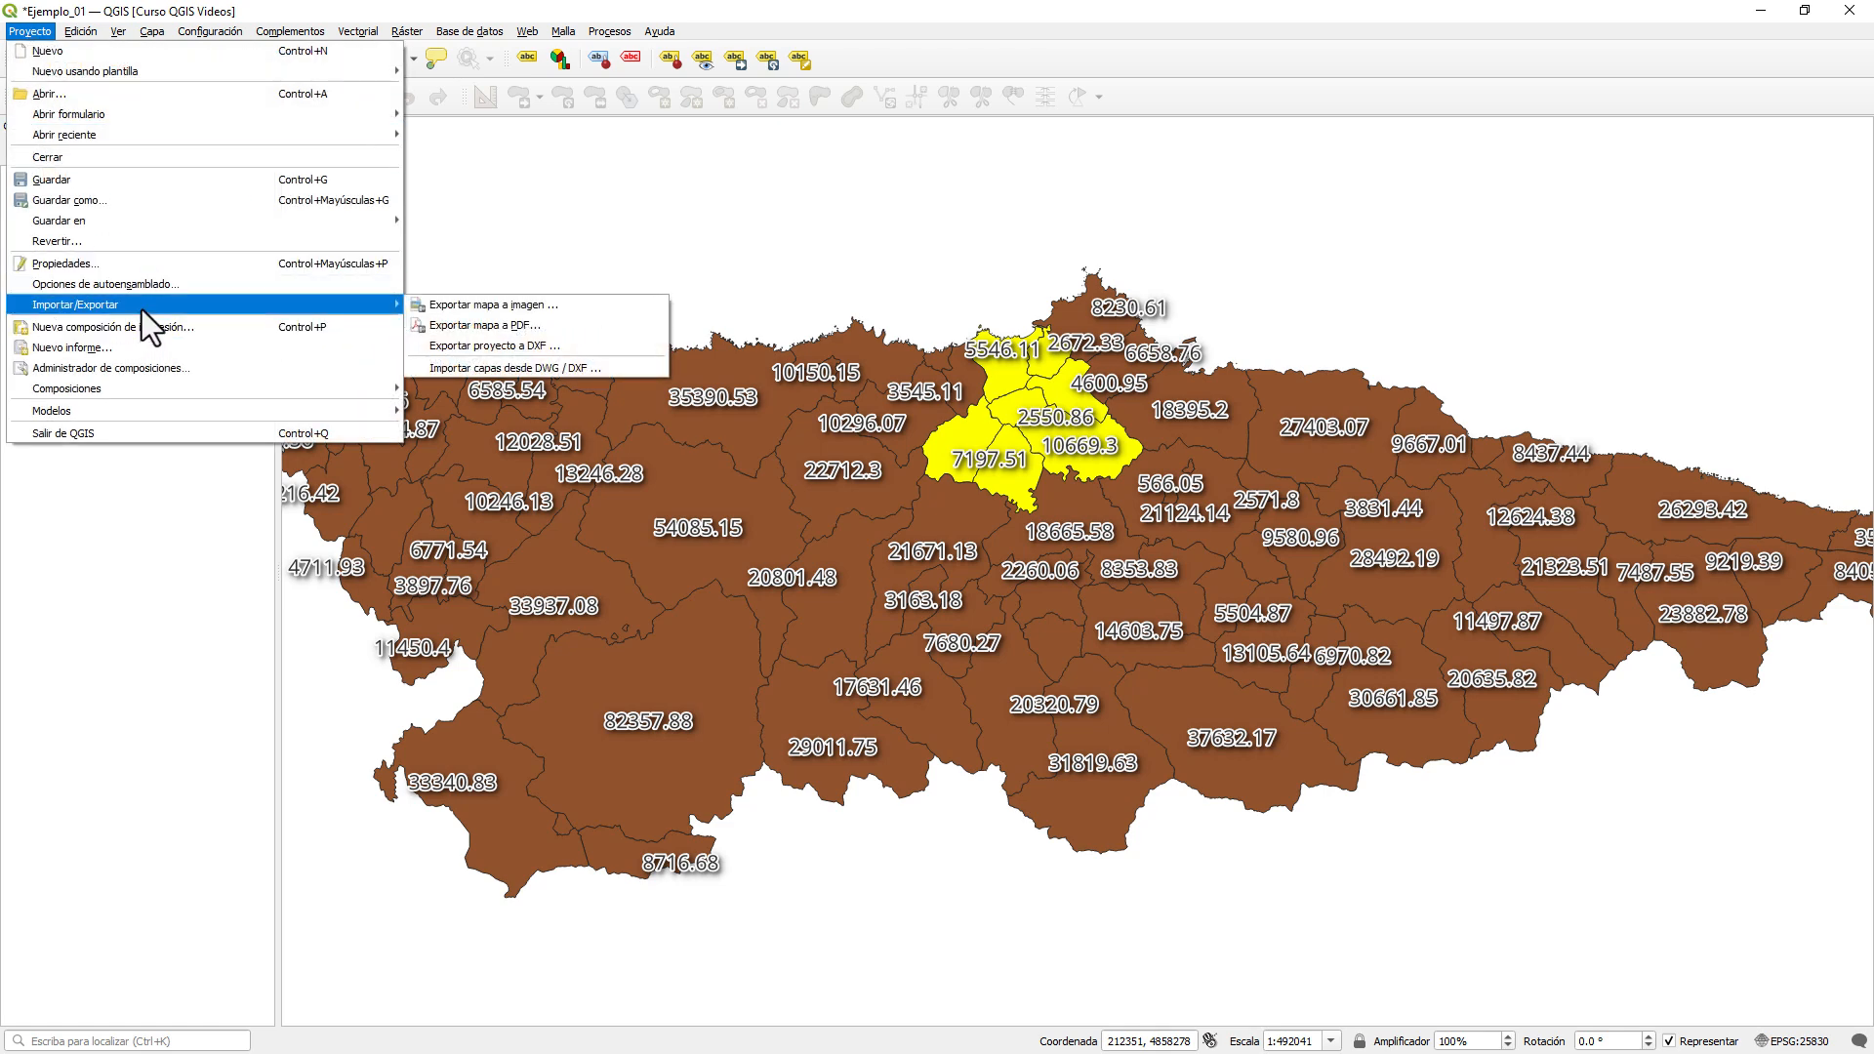
click(533, 350)
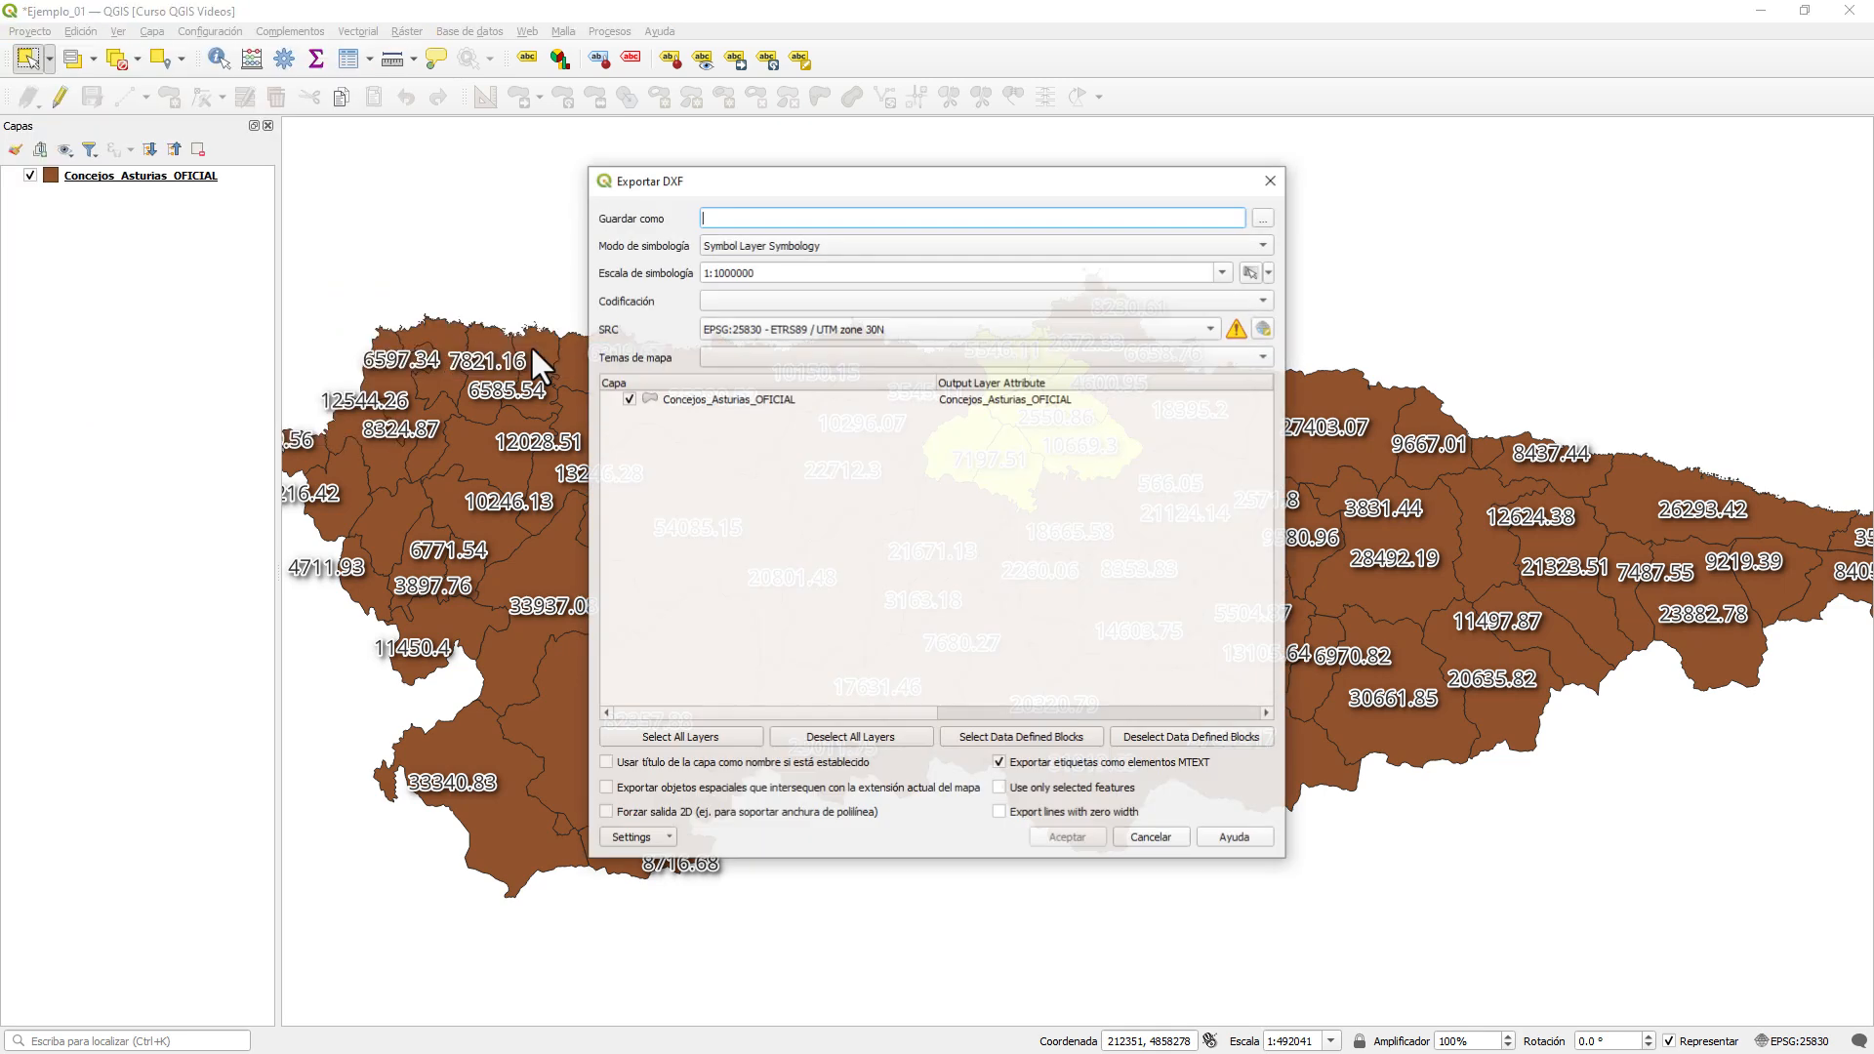
drag(831, 182, 1040, 166)
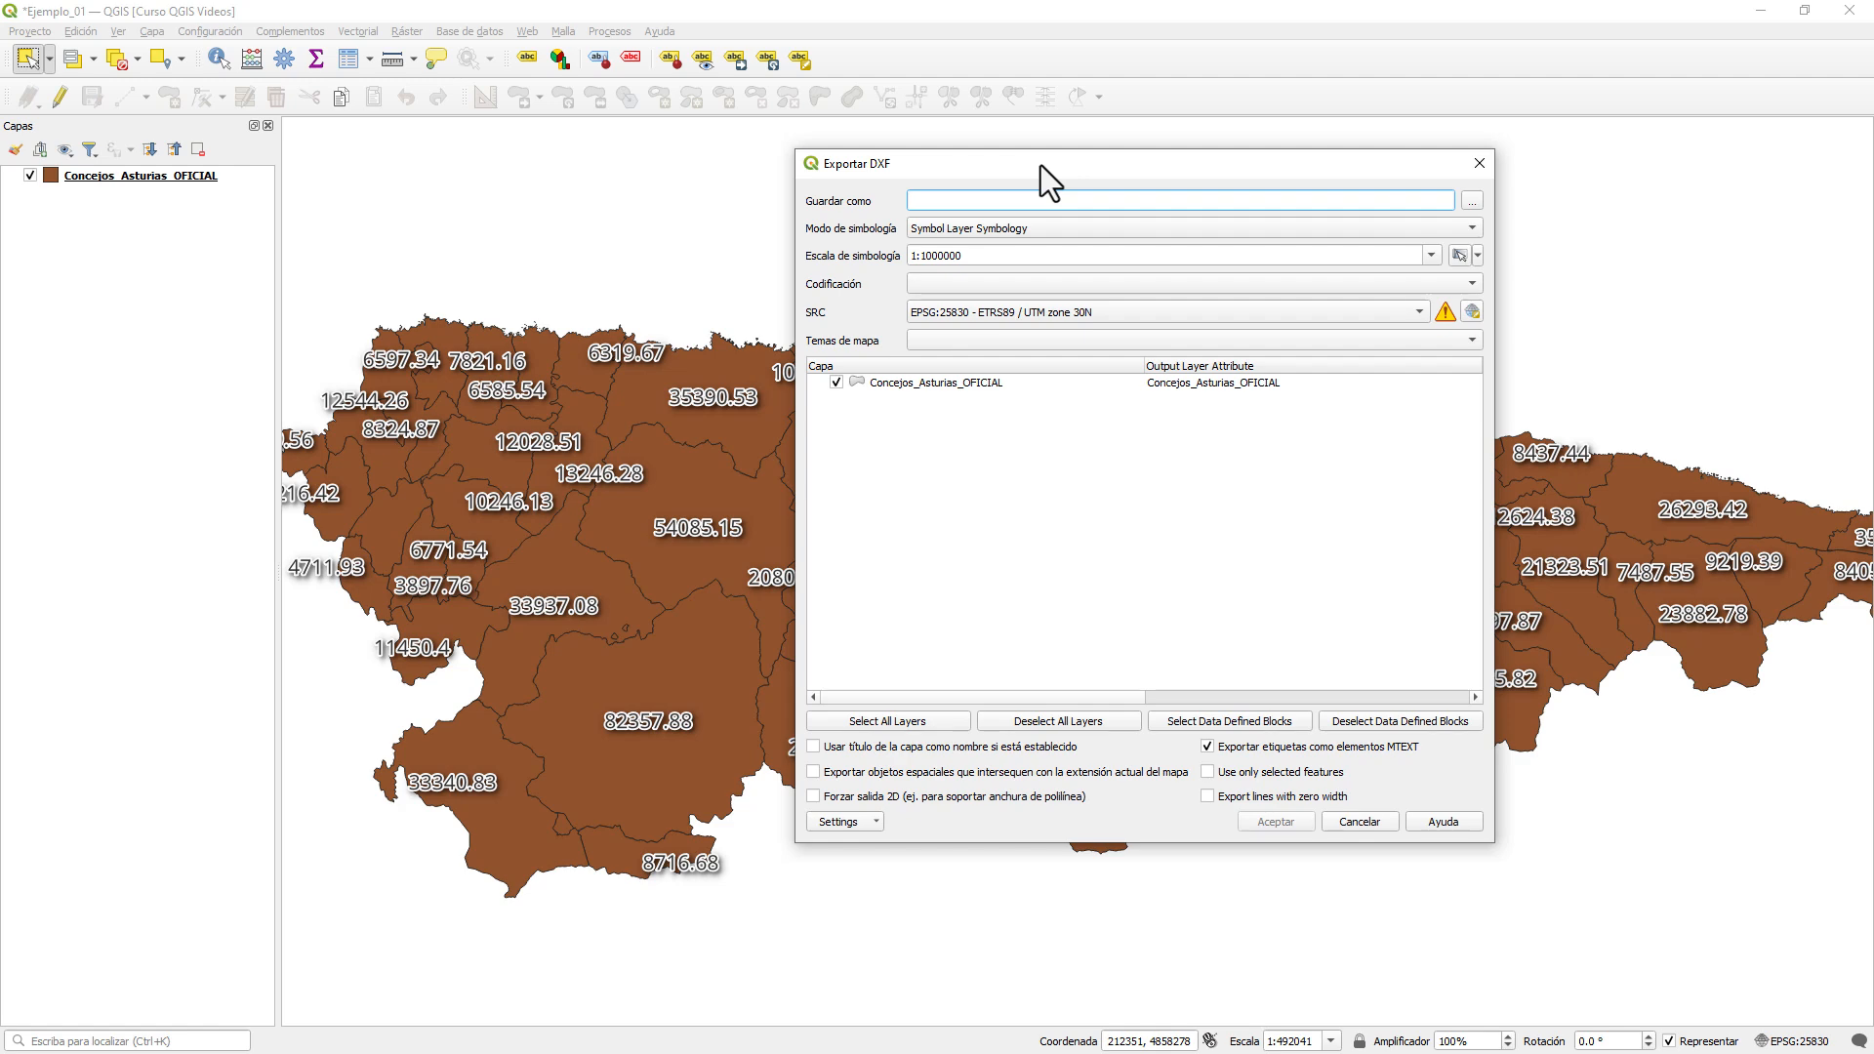
click(1470, 202)
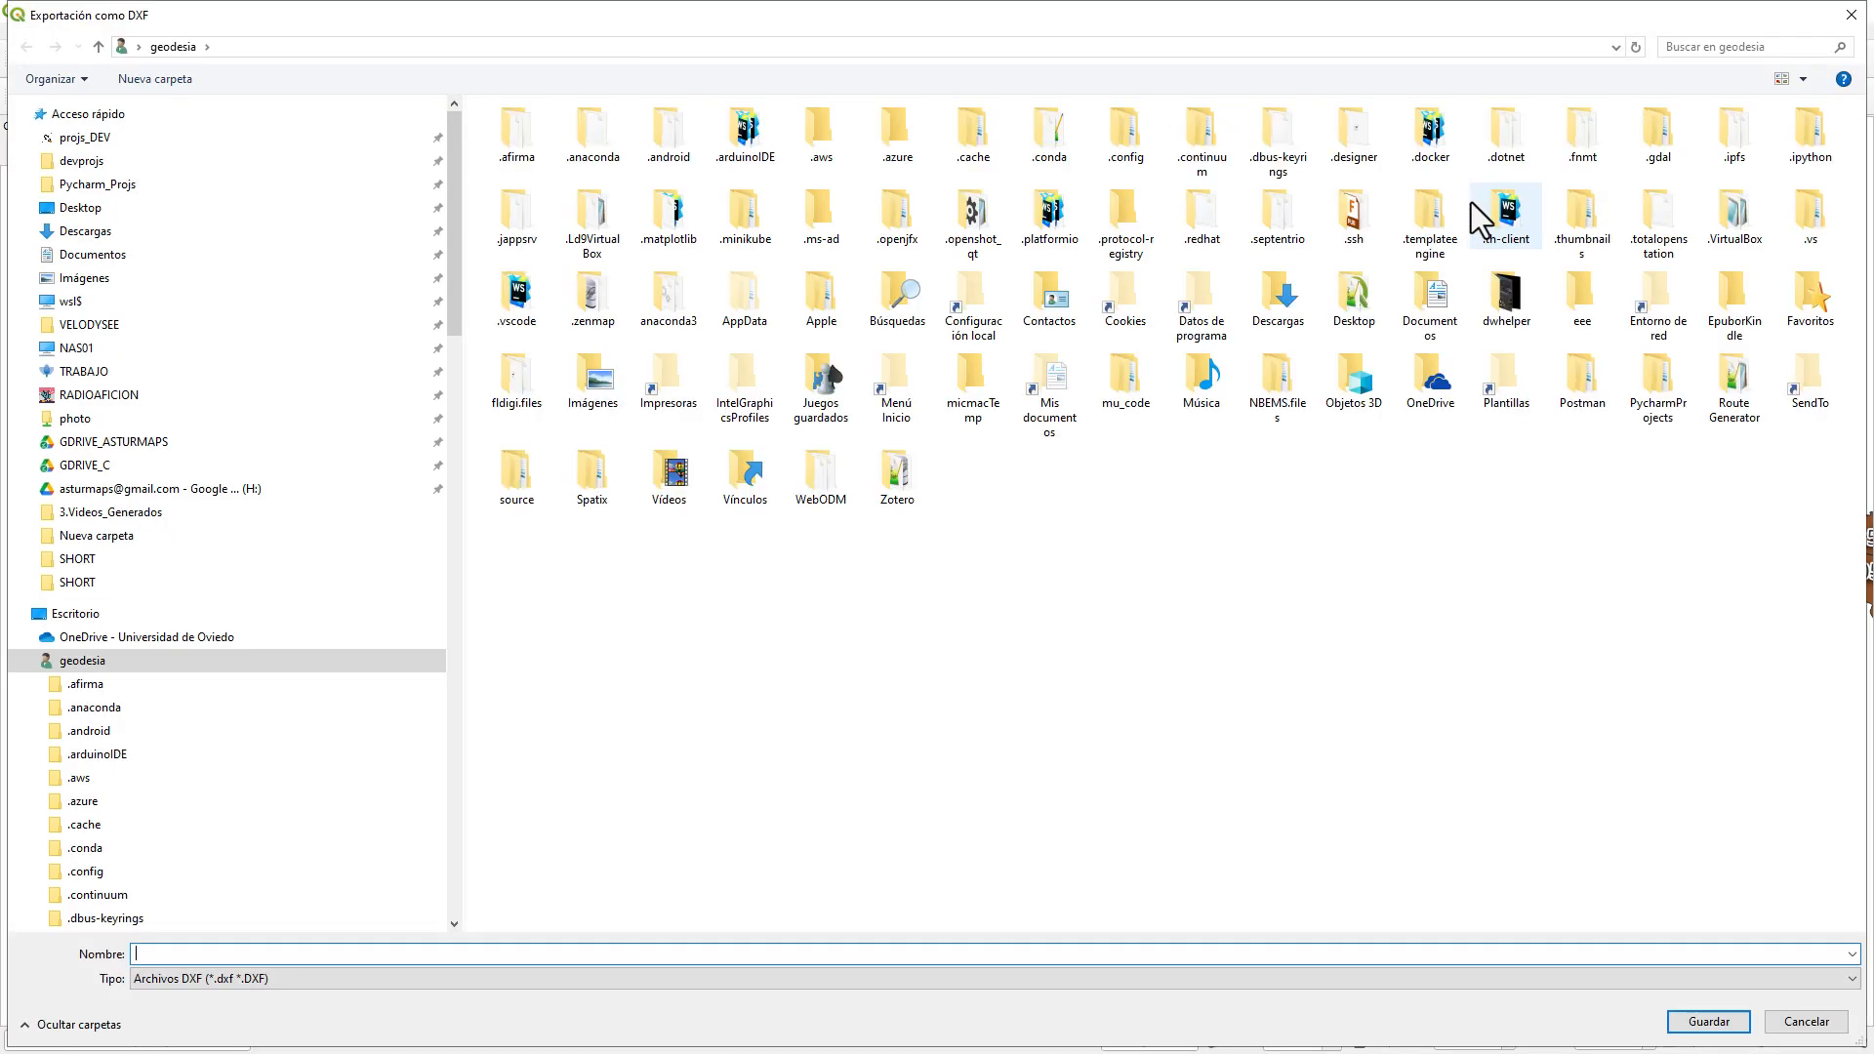
- Switch to the file explorer, go to the Proyectos folder inside Datos and copy its path
key(alt+Tab)
key(alt+Tab)
key(alt+Tab)
key(alt+Tab)
key(alt+Tab)
key(alt+Tab)
key(alt+Tab)
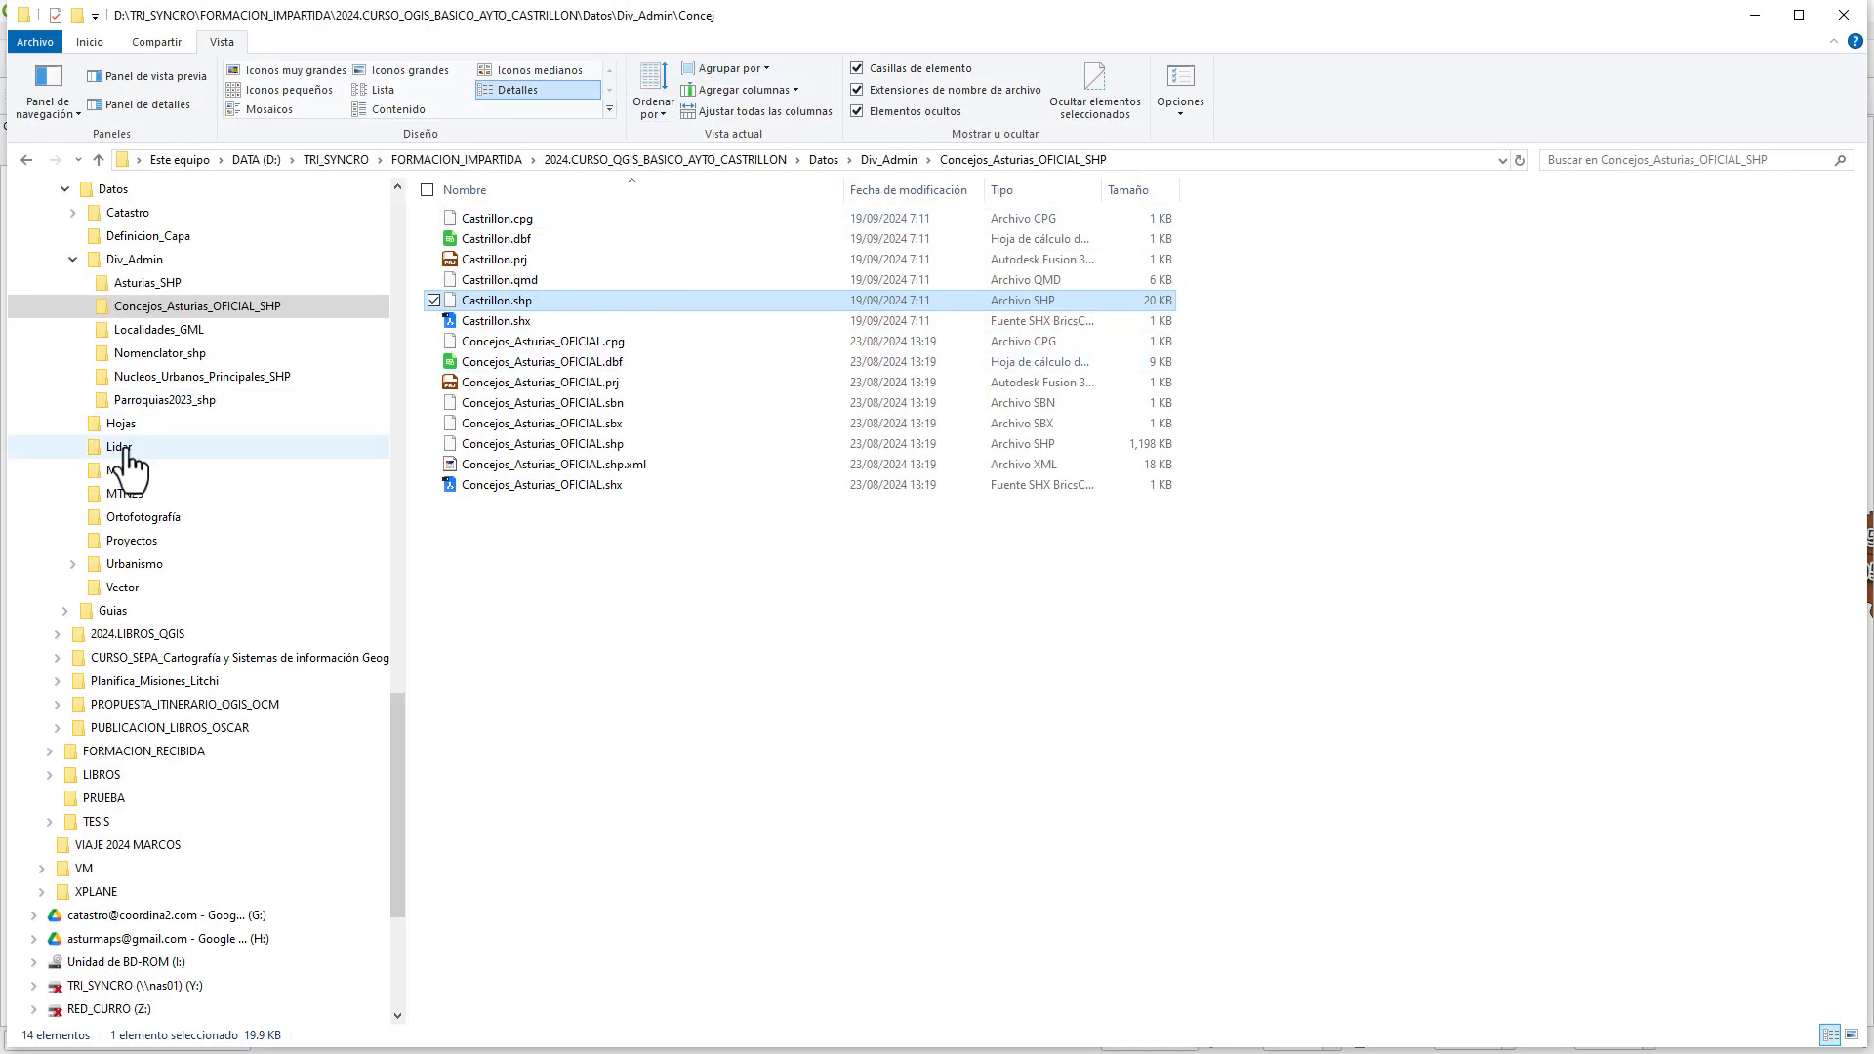
click(65, 189)
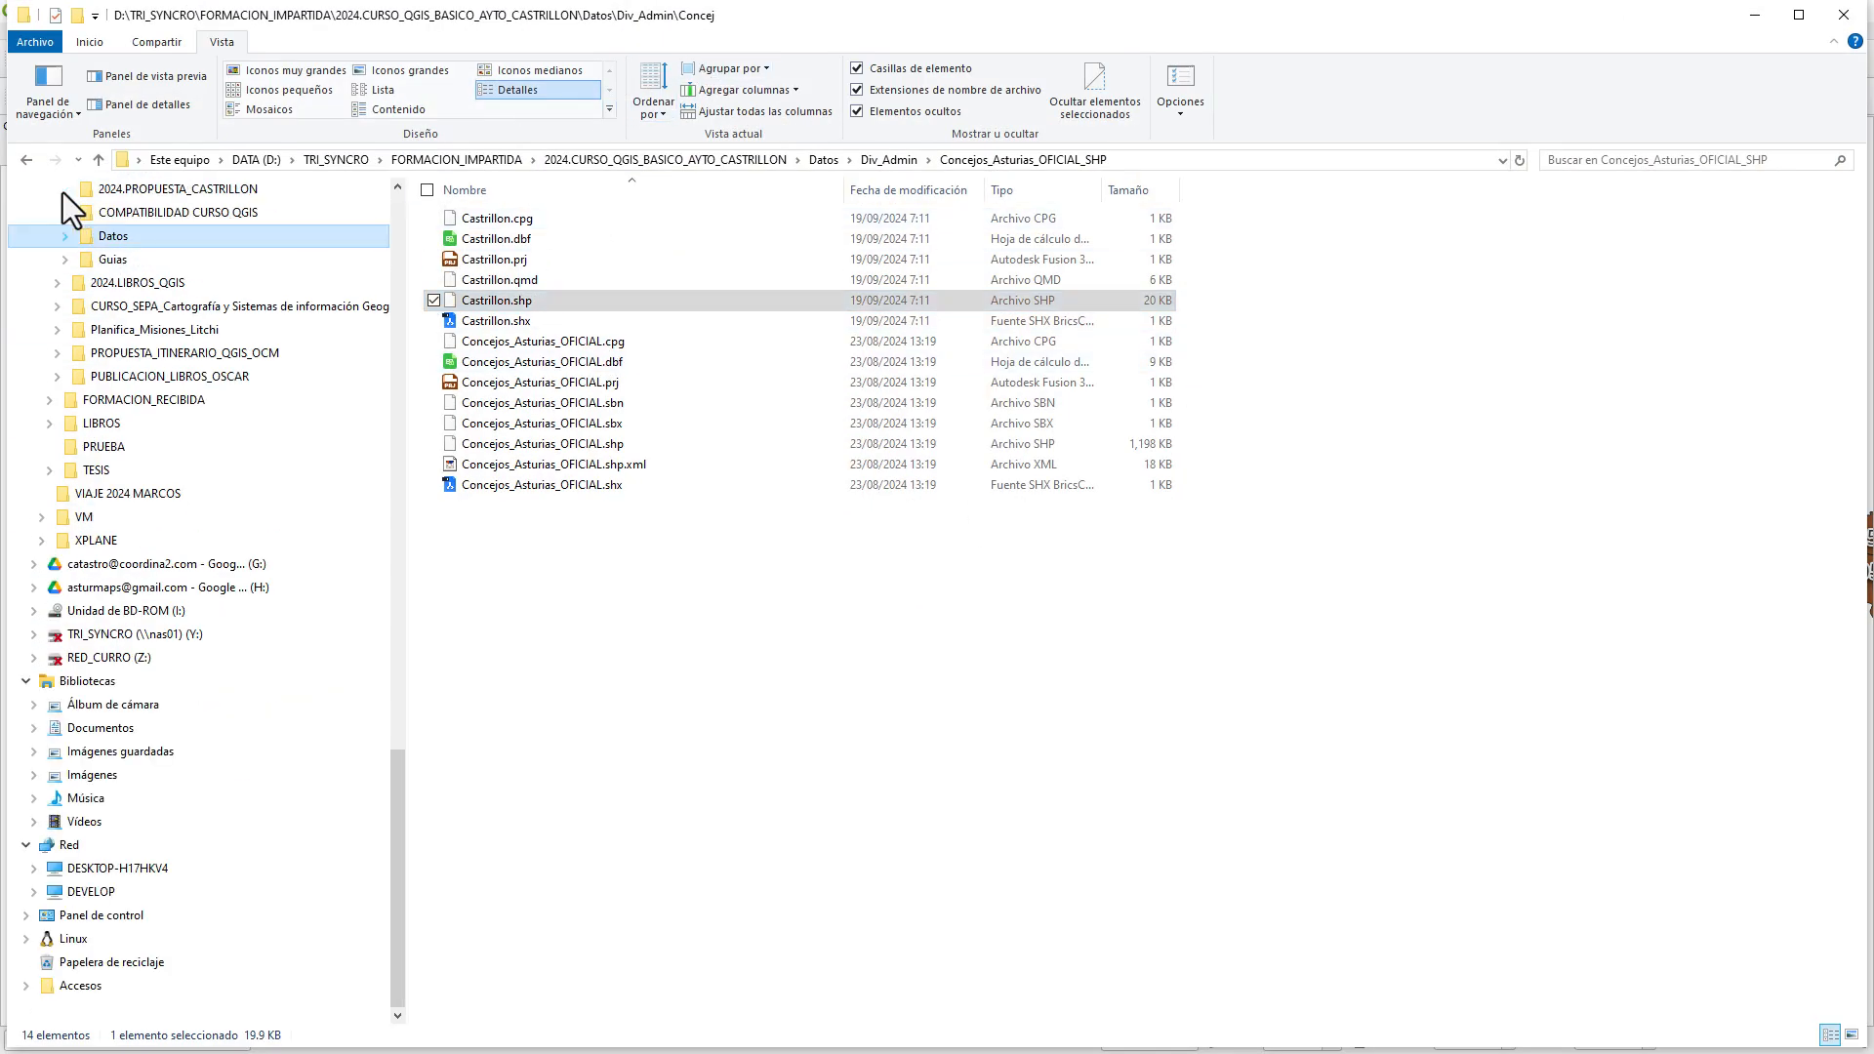
scroll(122, 312, up, 1)
click(113, 332)
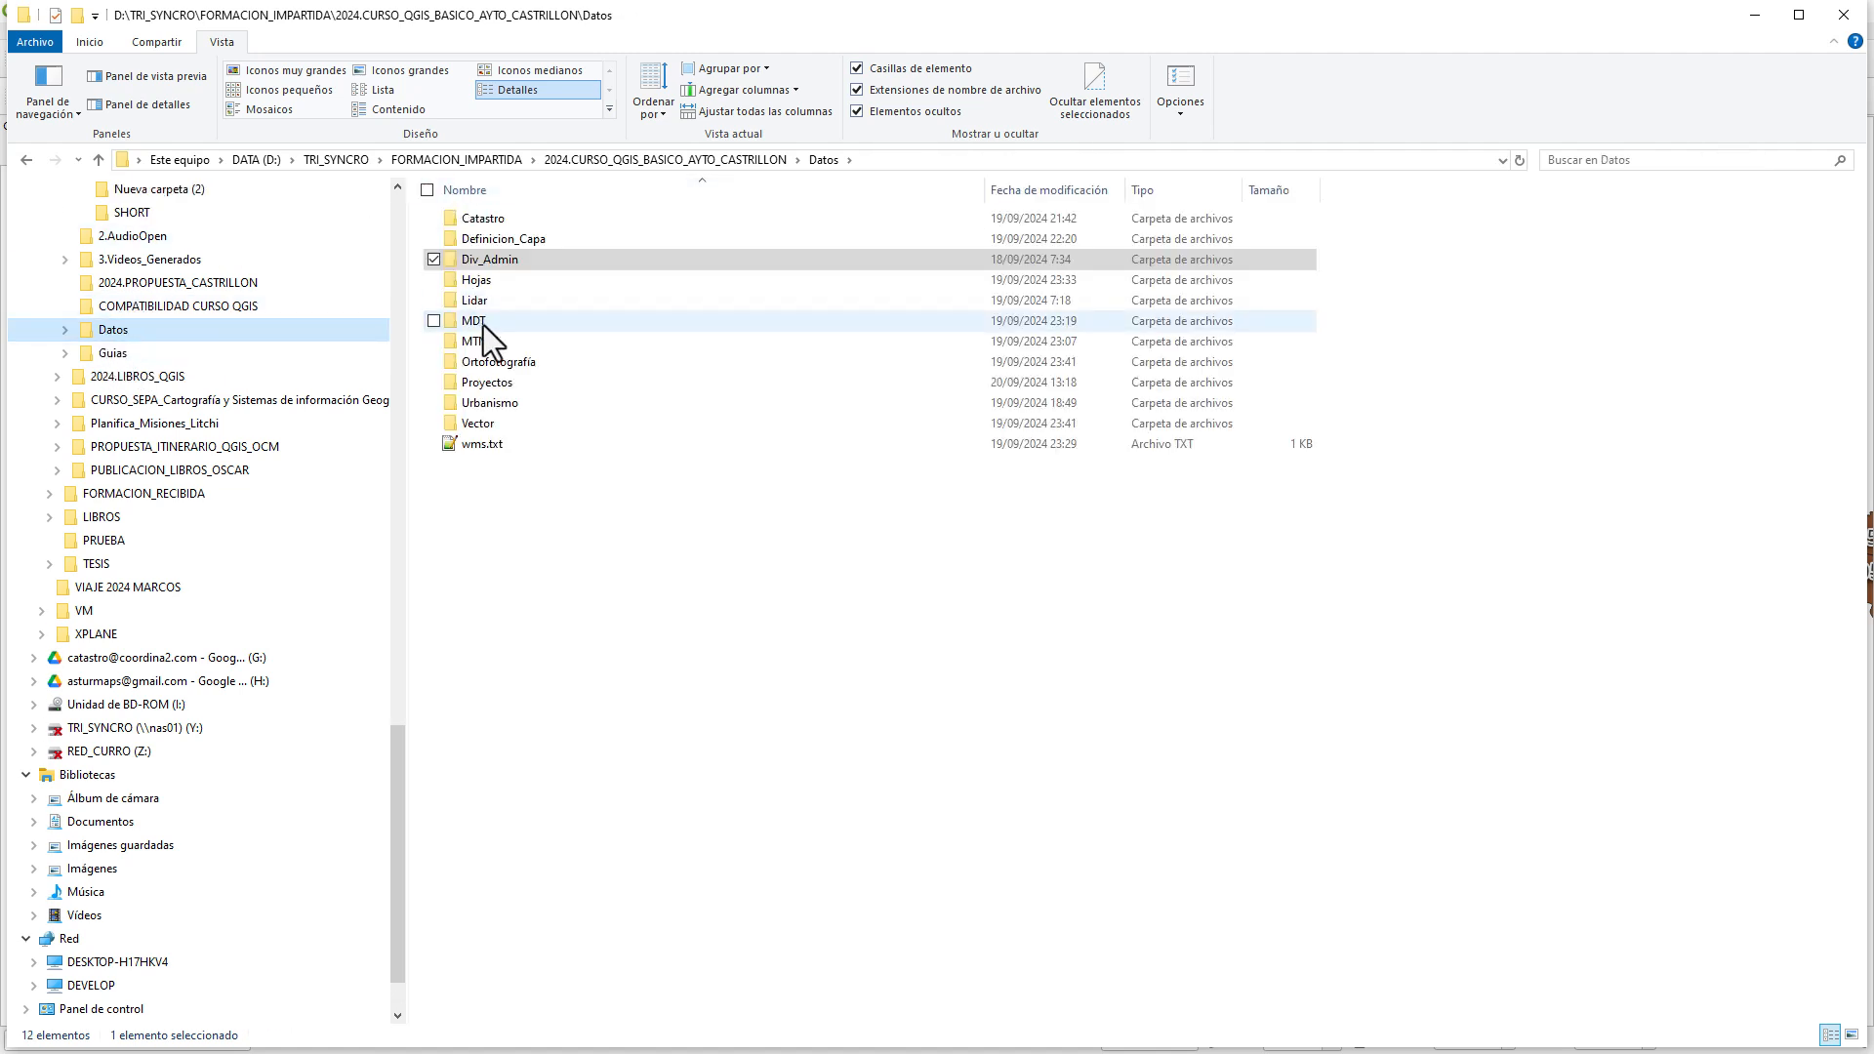
double_click(488, 383)
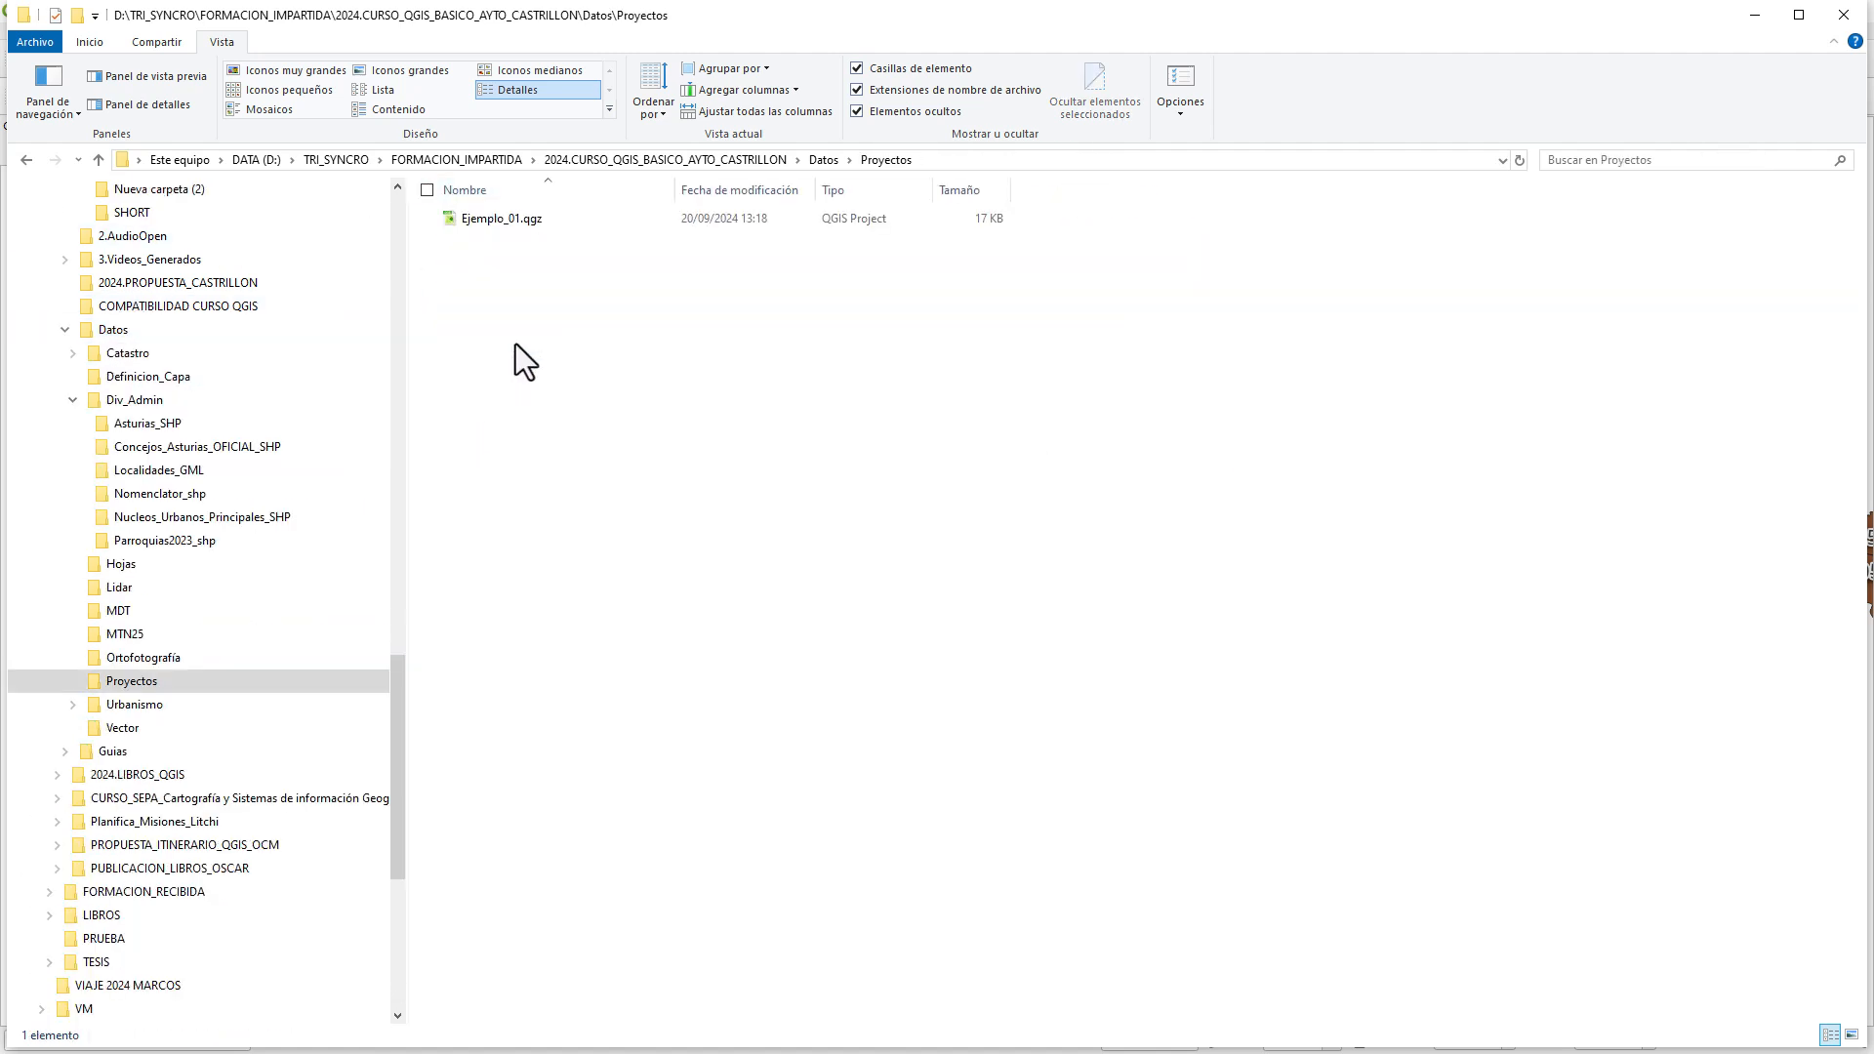
click(976, 160)
key(ctrl+c)
- Return to the DXF save dialog and set the output file to PLANTILLA in the copied Proyectos folder
key(alt+Tab)
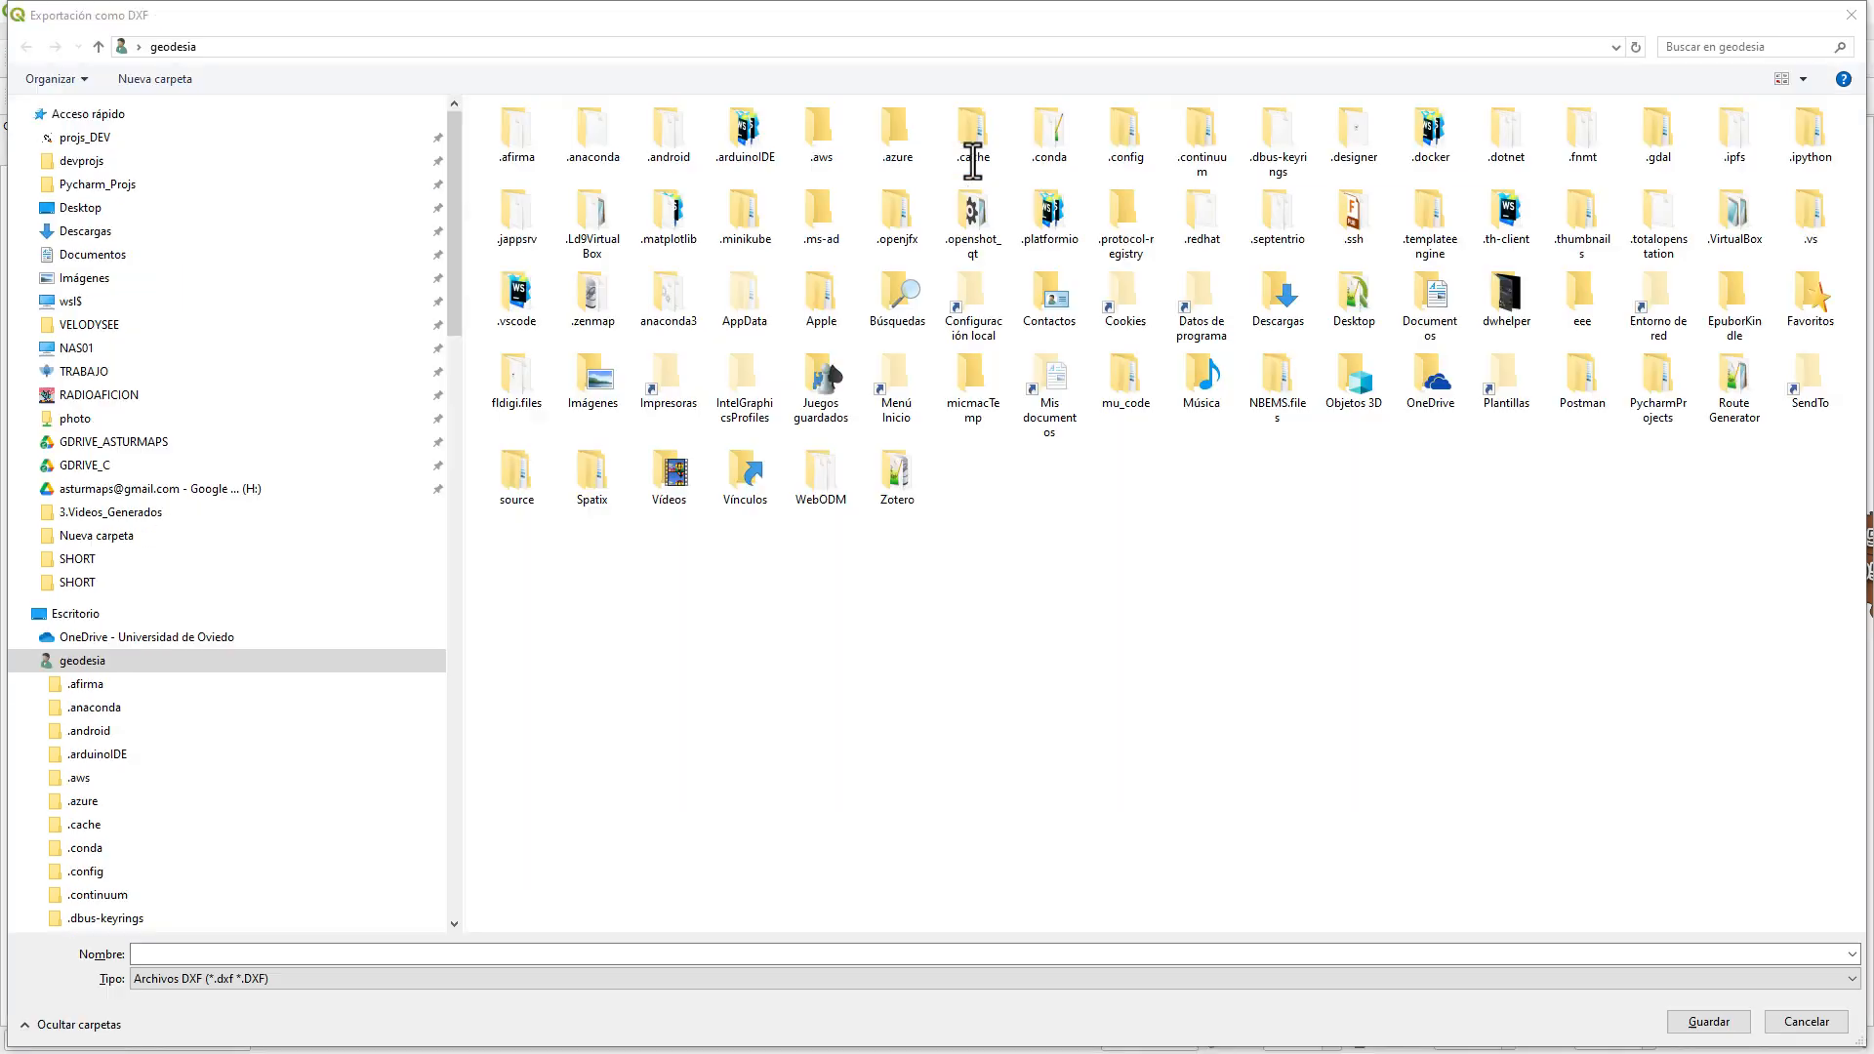
key(ctrl+v)
key(Return)
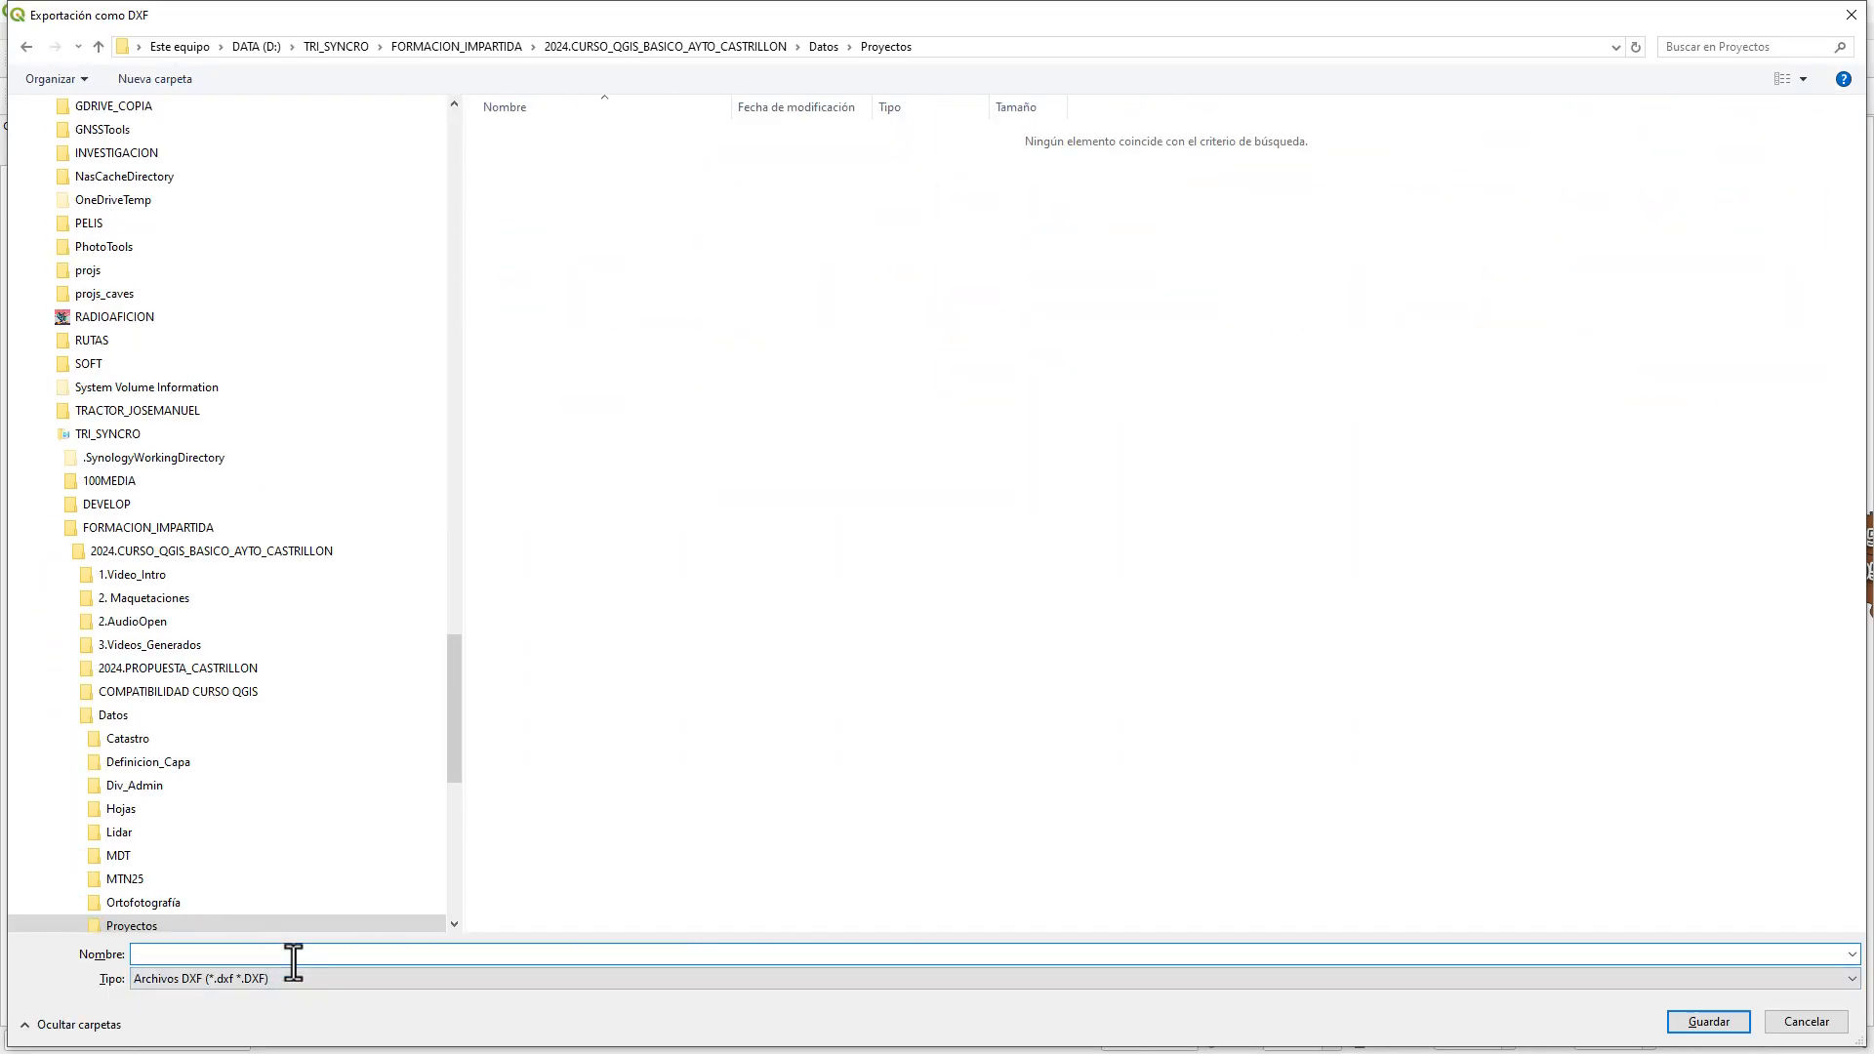
text(PLANTILLA)
click(1710, 1023)
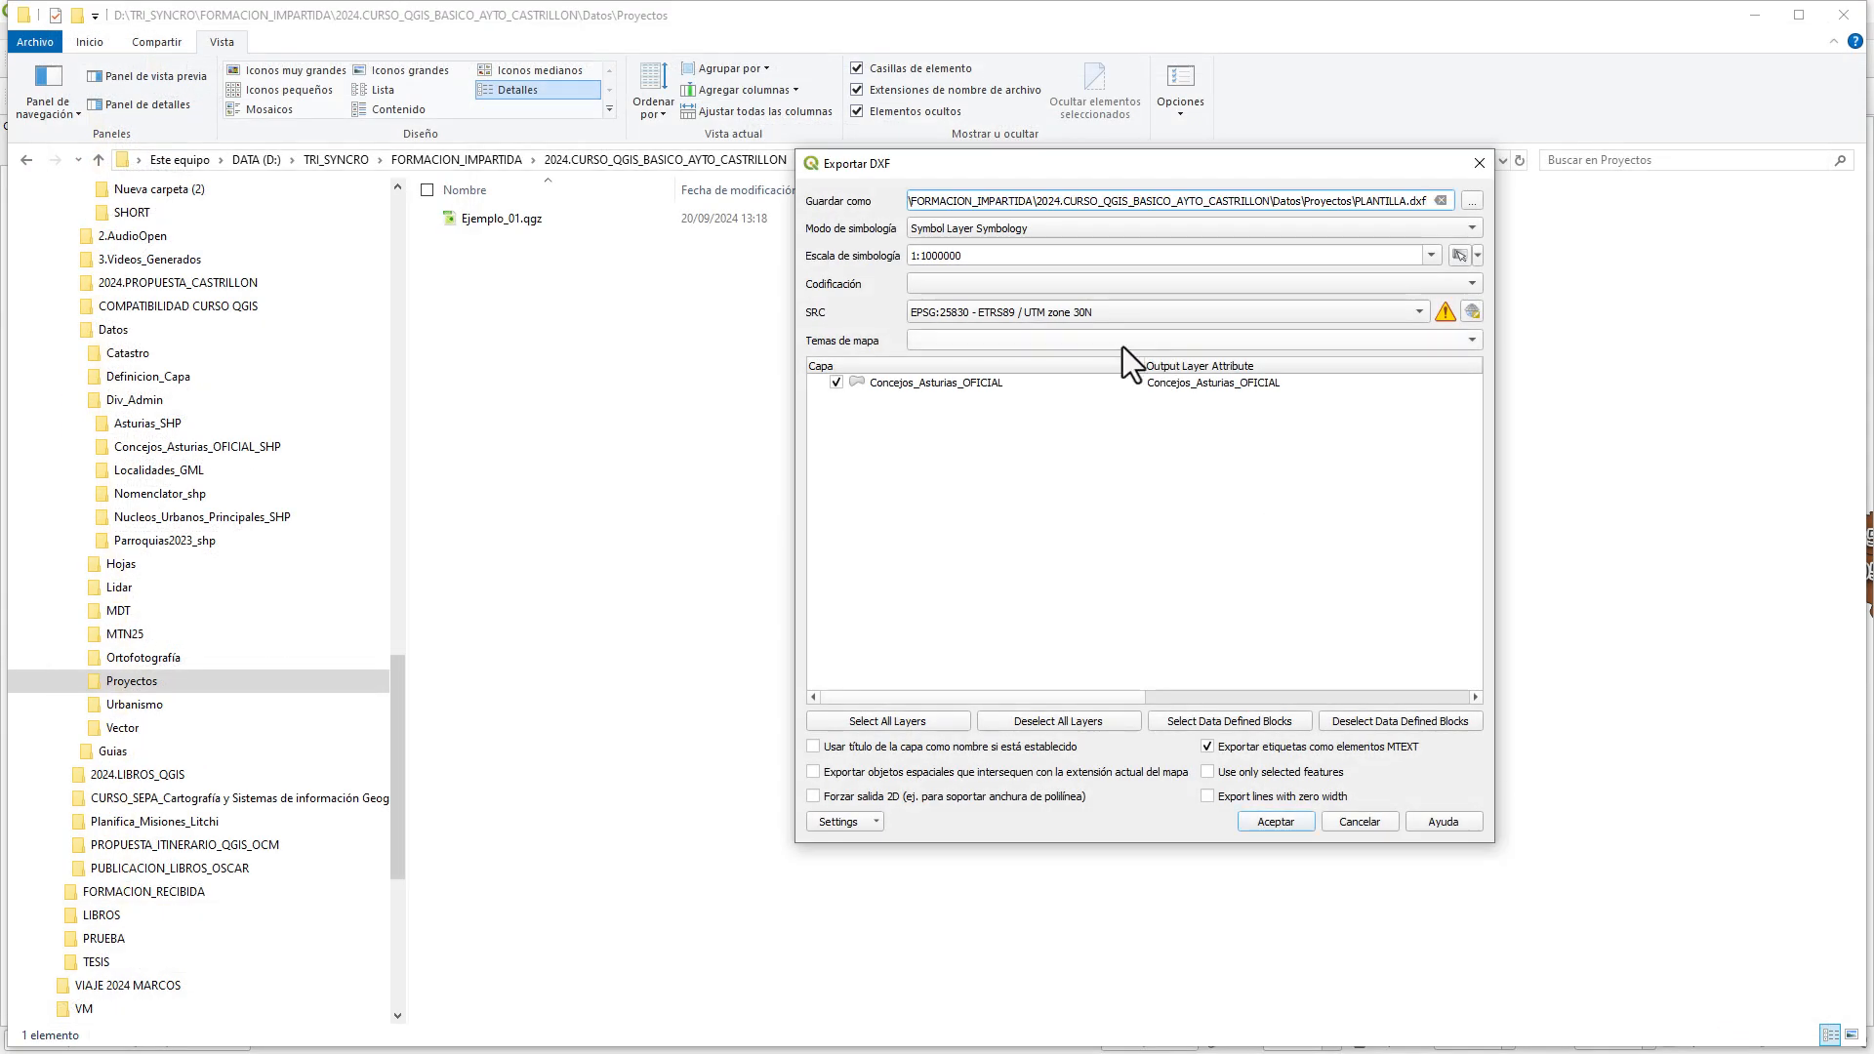
- Set the DXF export's symbology mode to No Symbology and its encoding to ISO-8859-1
click(938, 230)
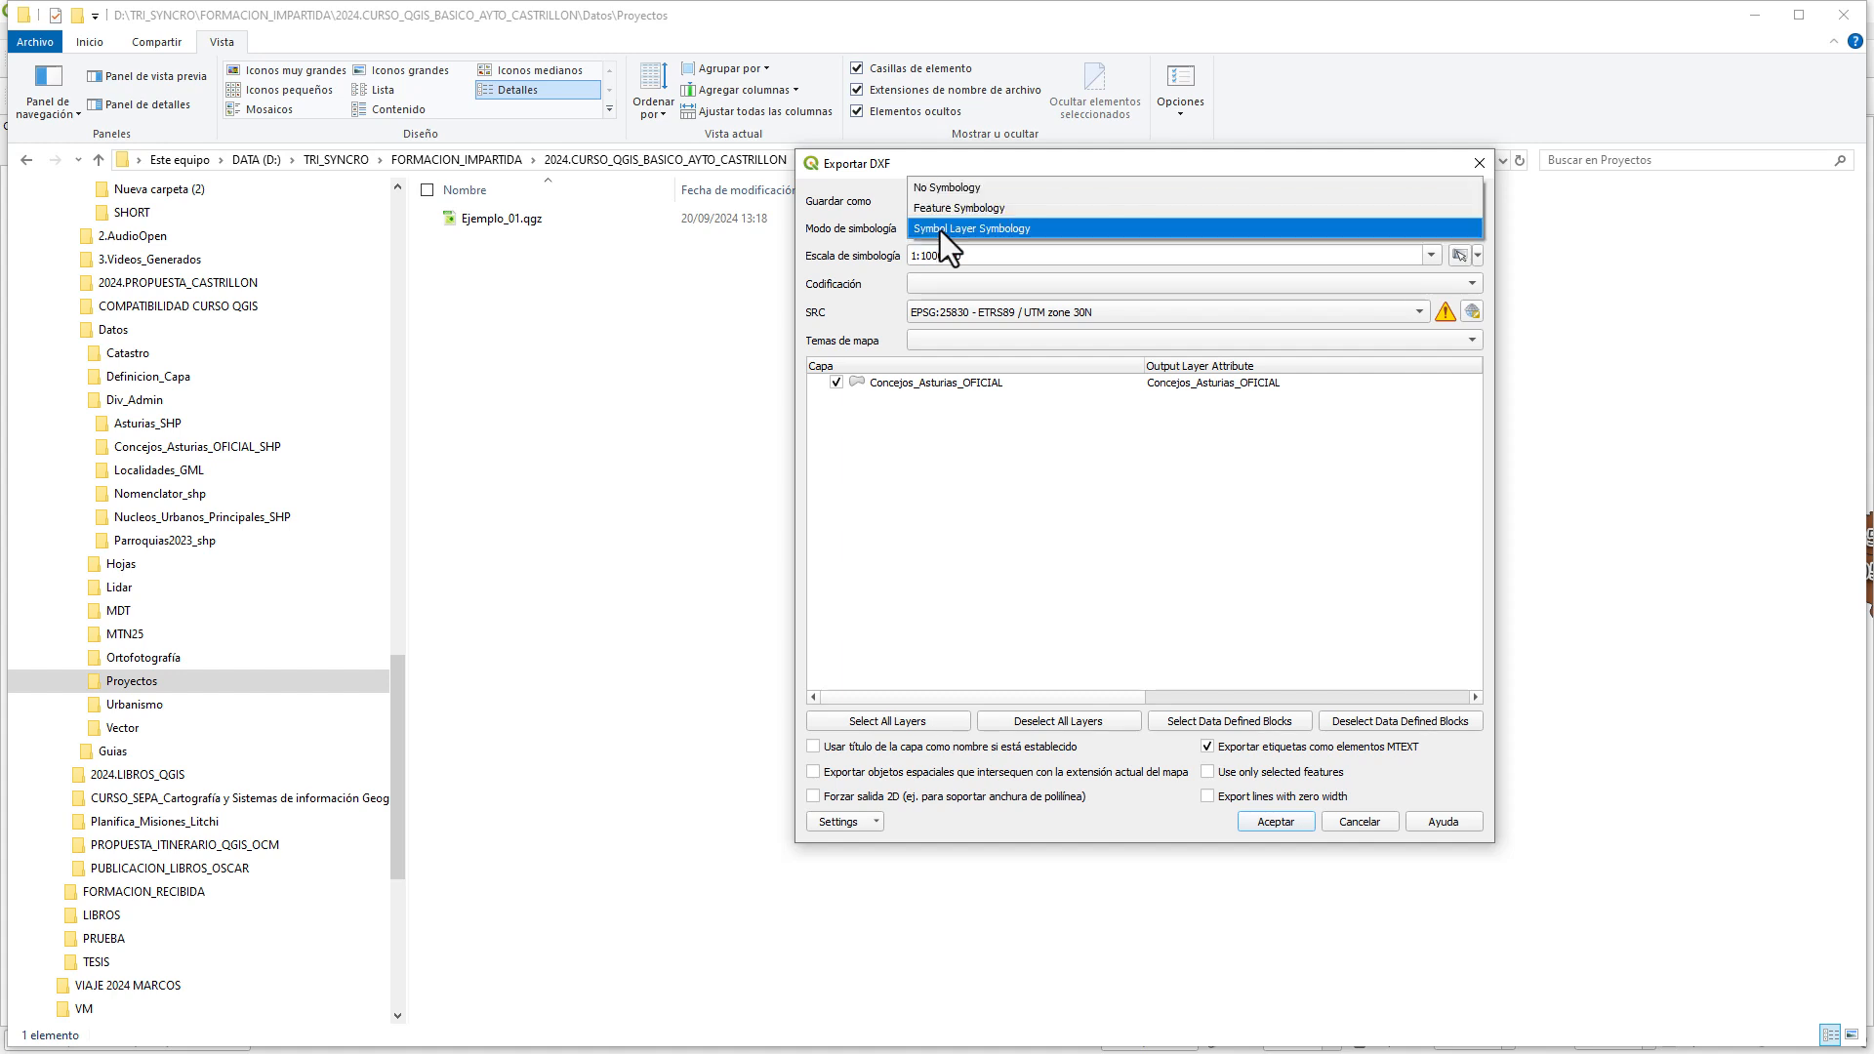
click(948, 188)
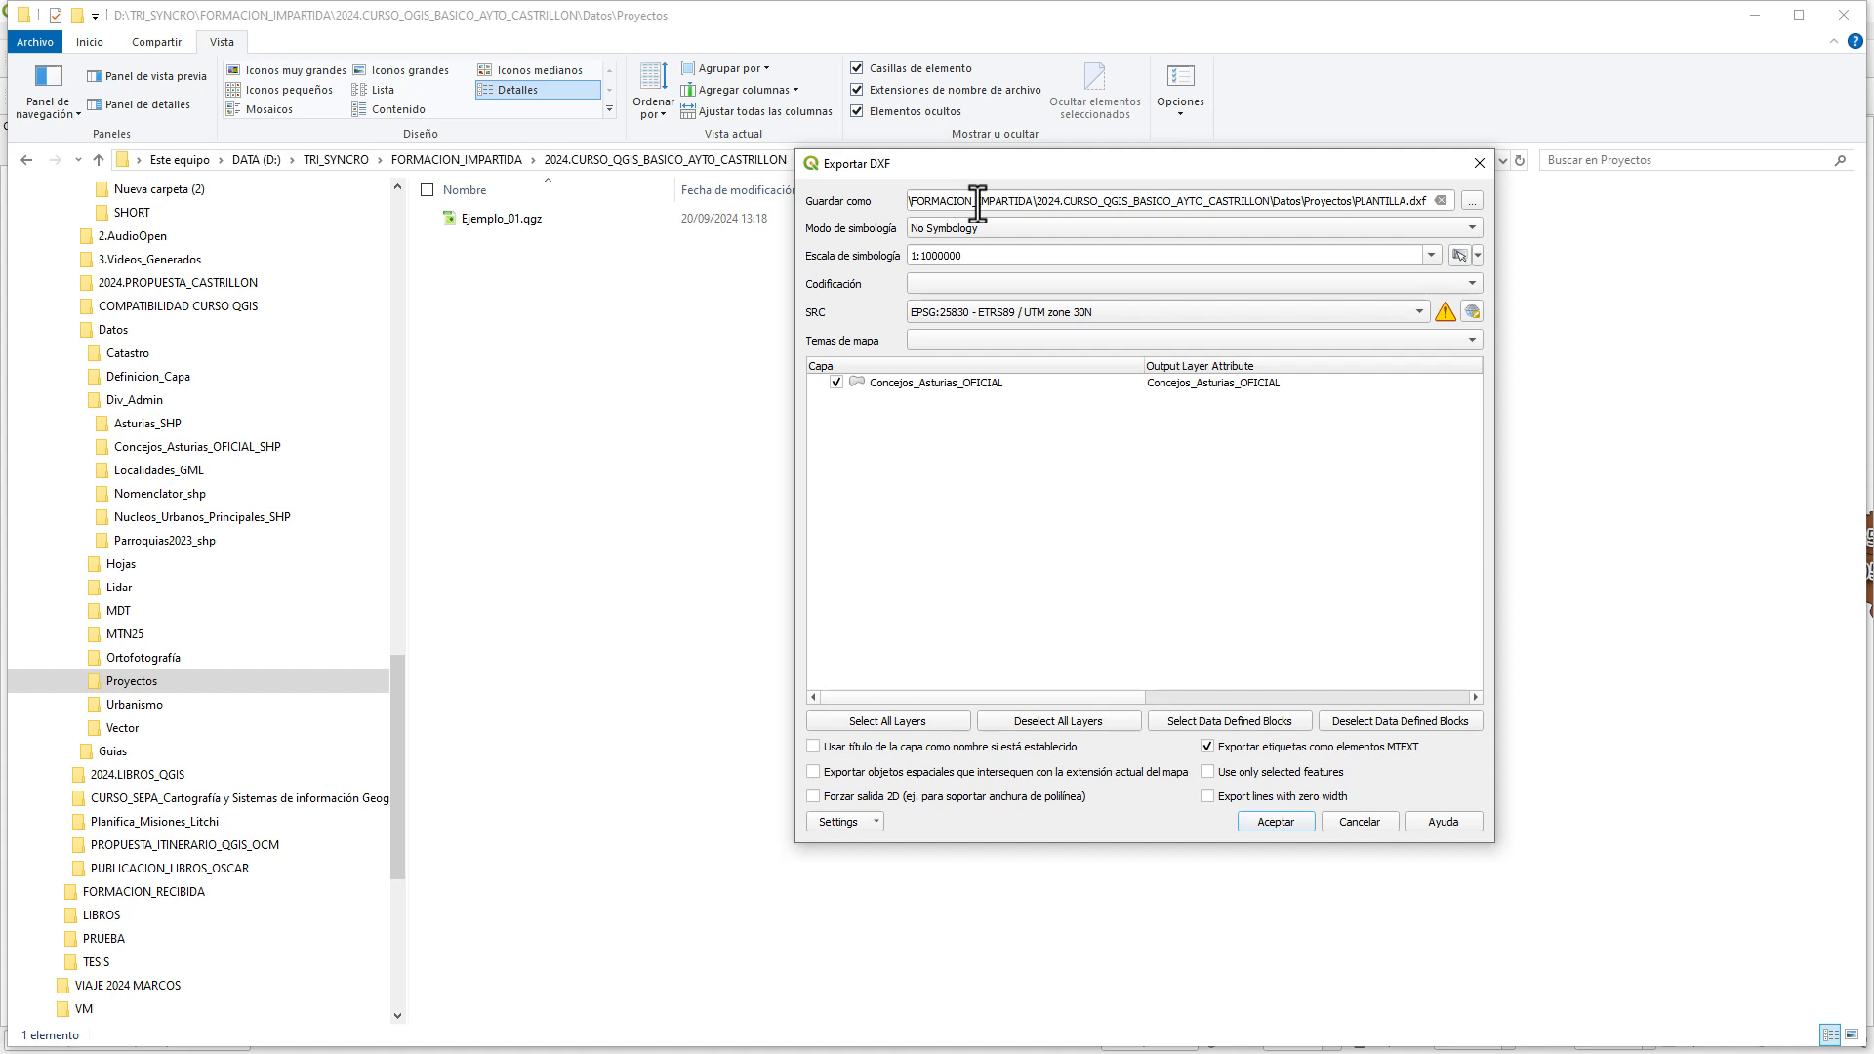
click(1430, 256)
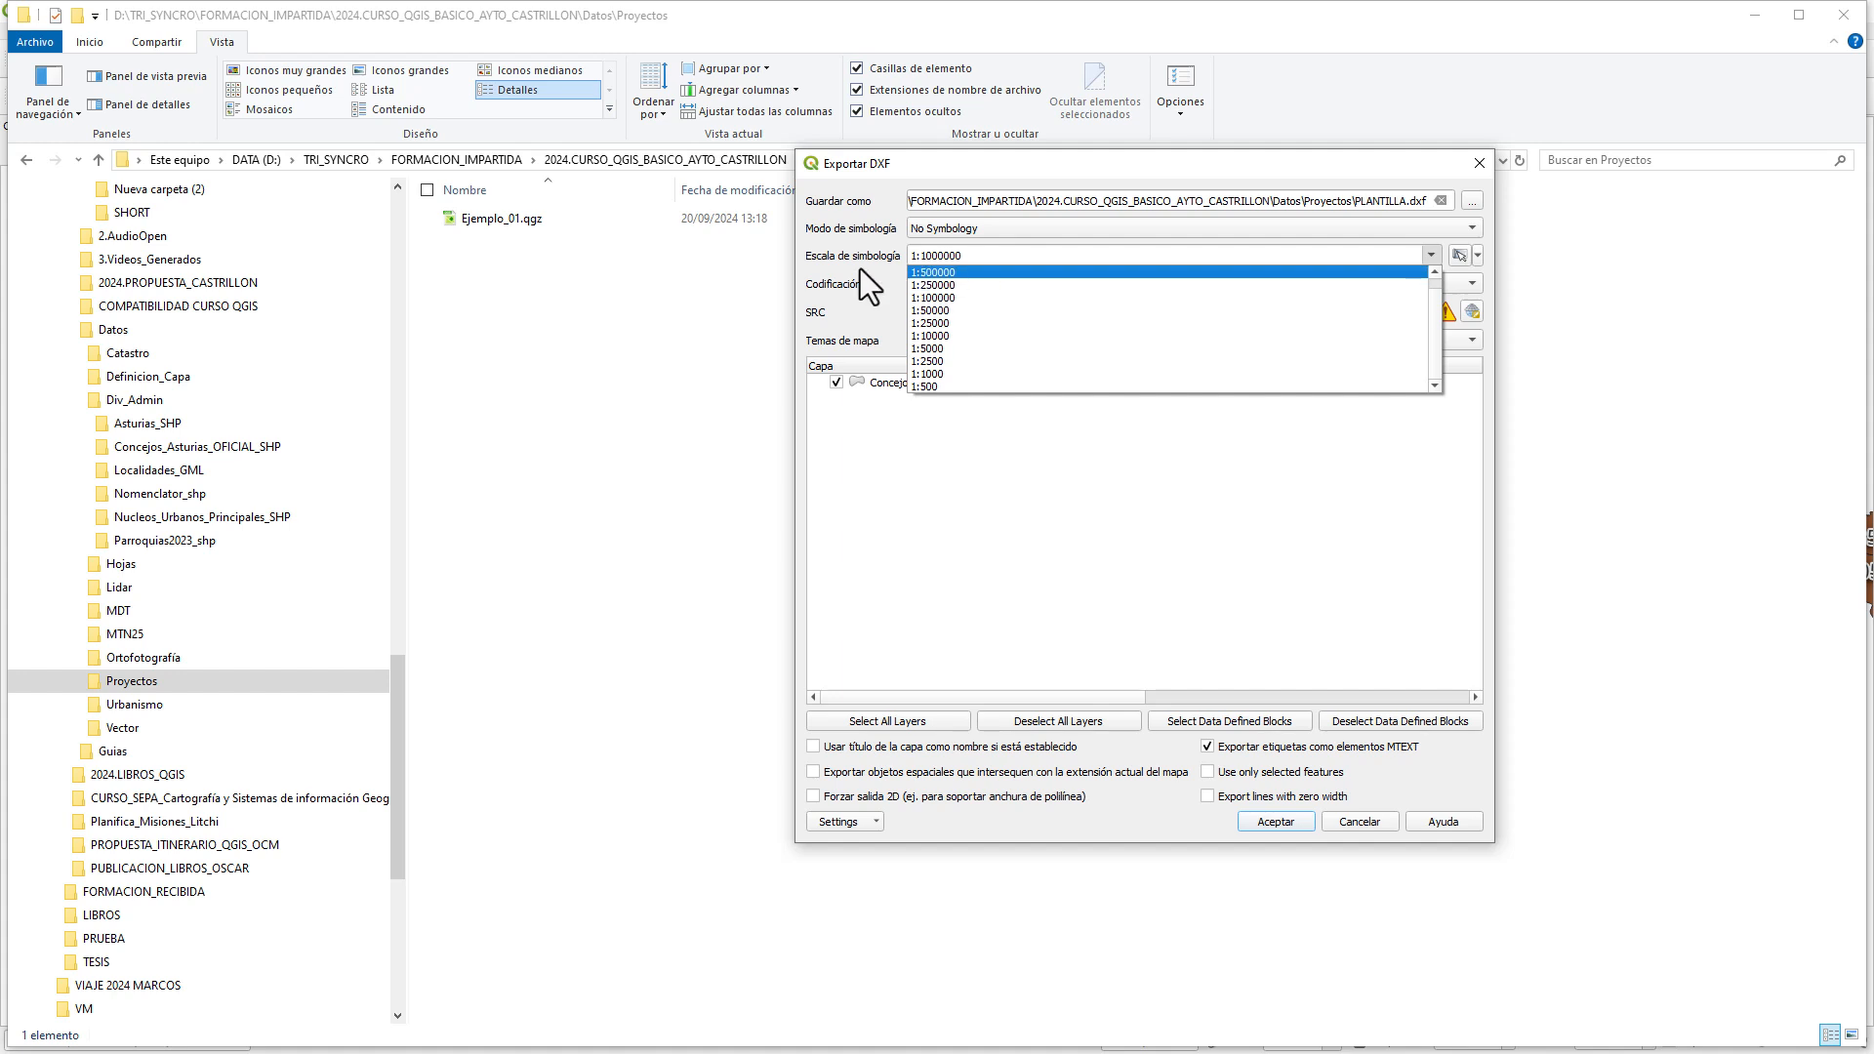
click(860, 271)
click(982, 284)
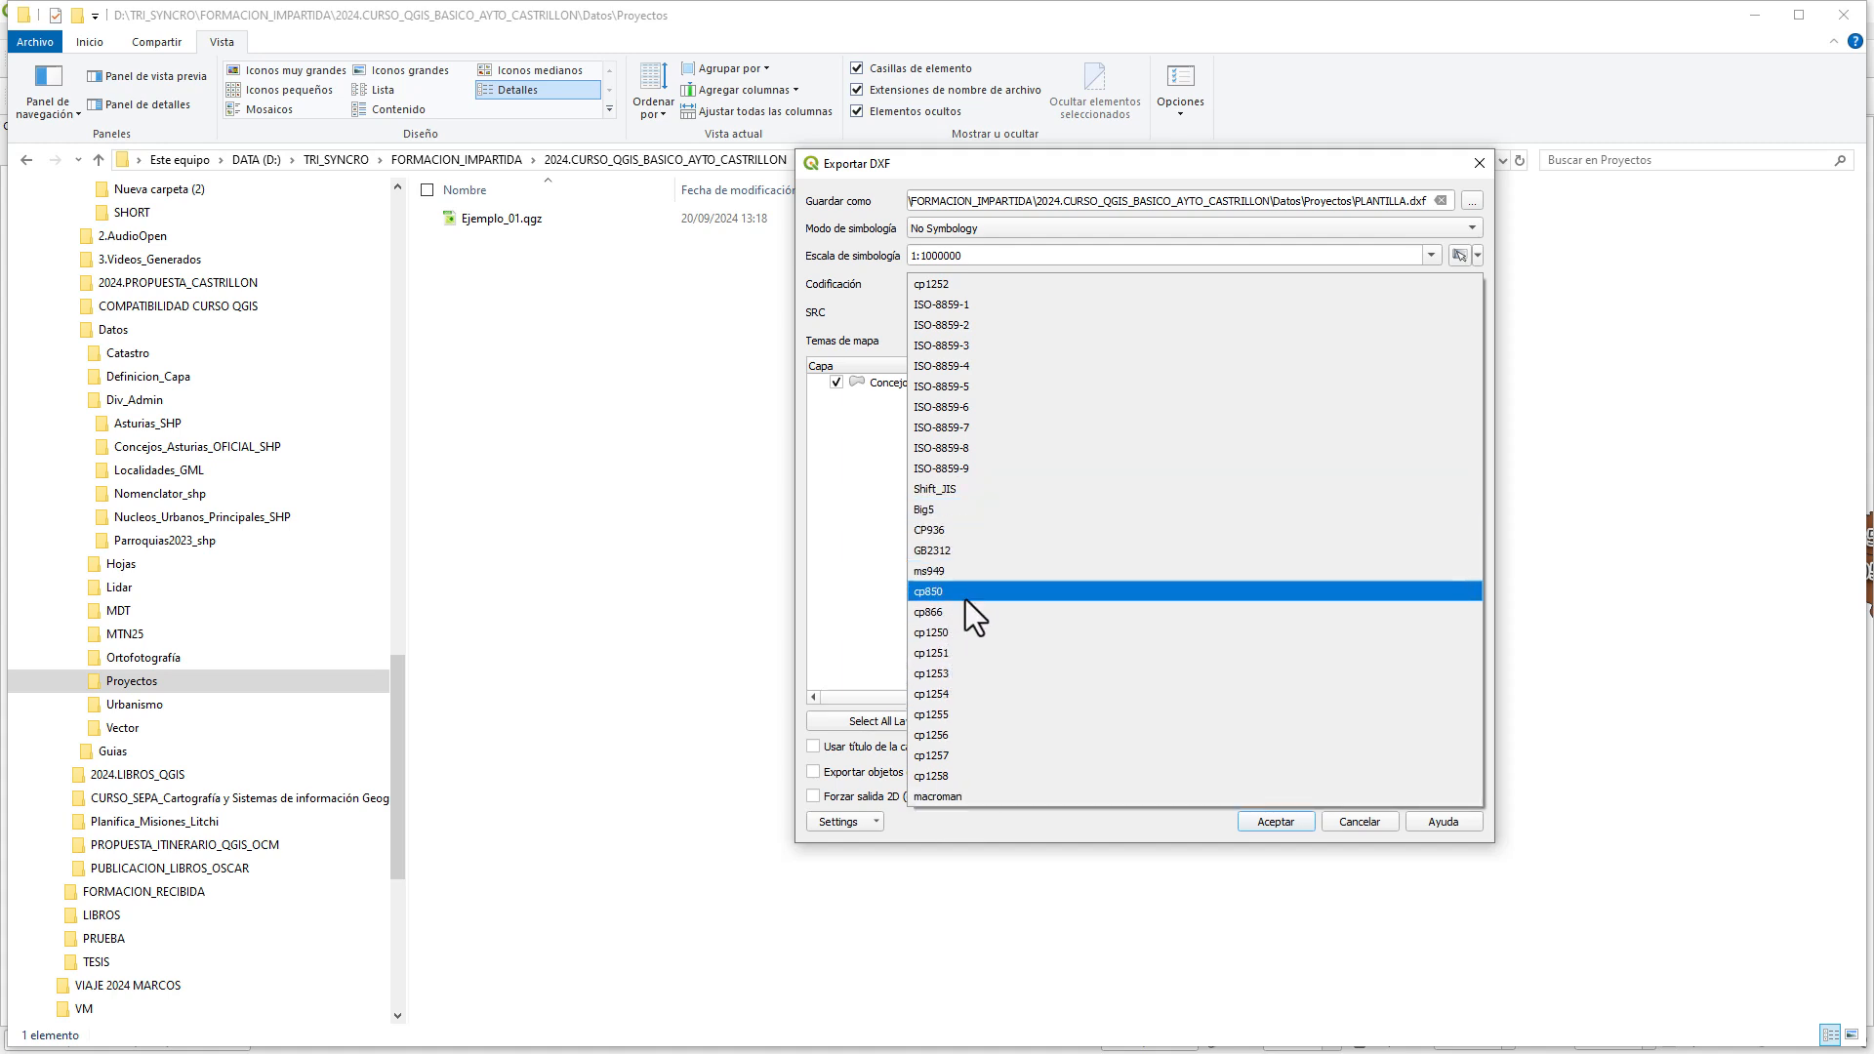
click(1003, 307)
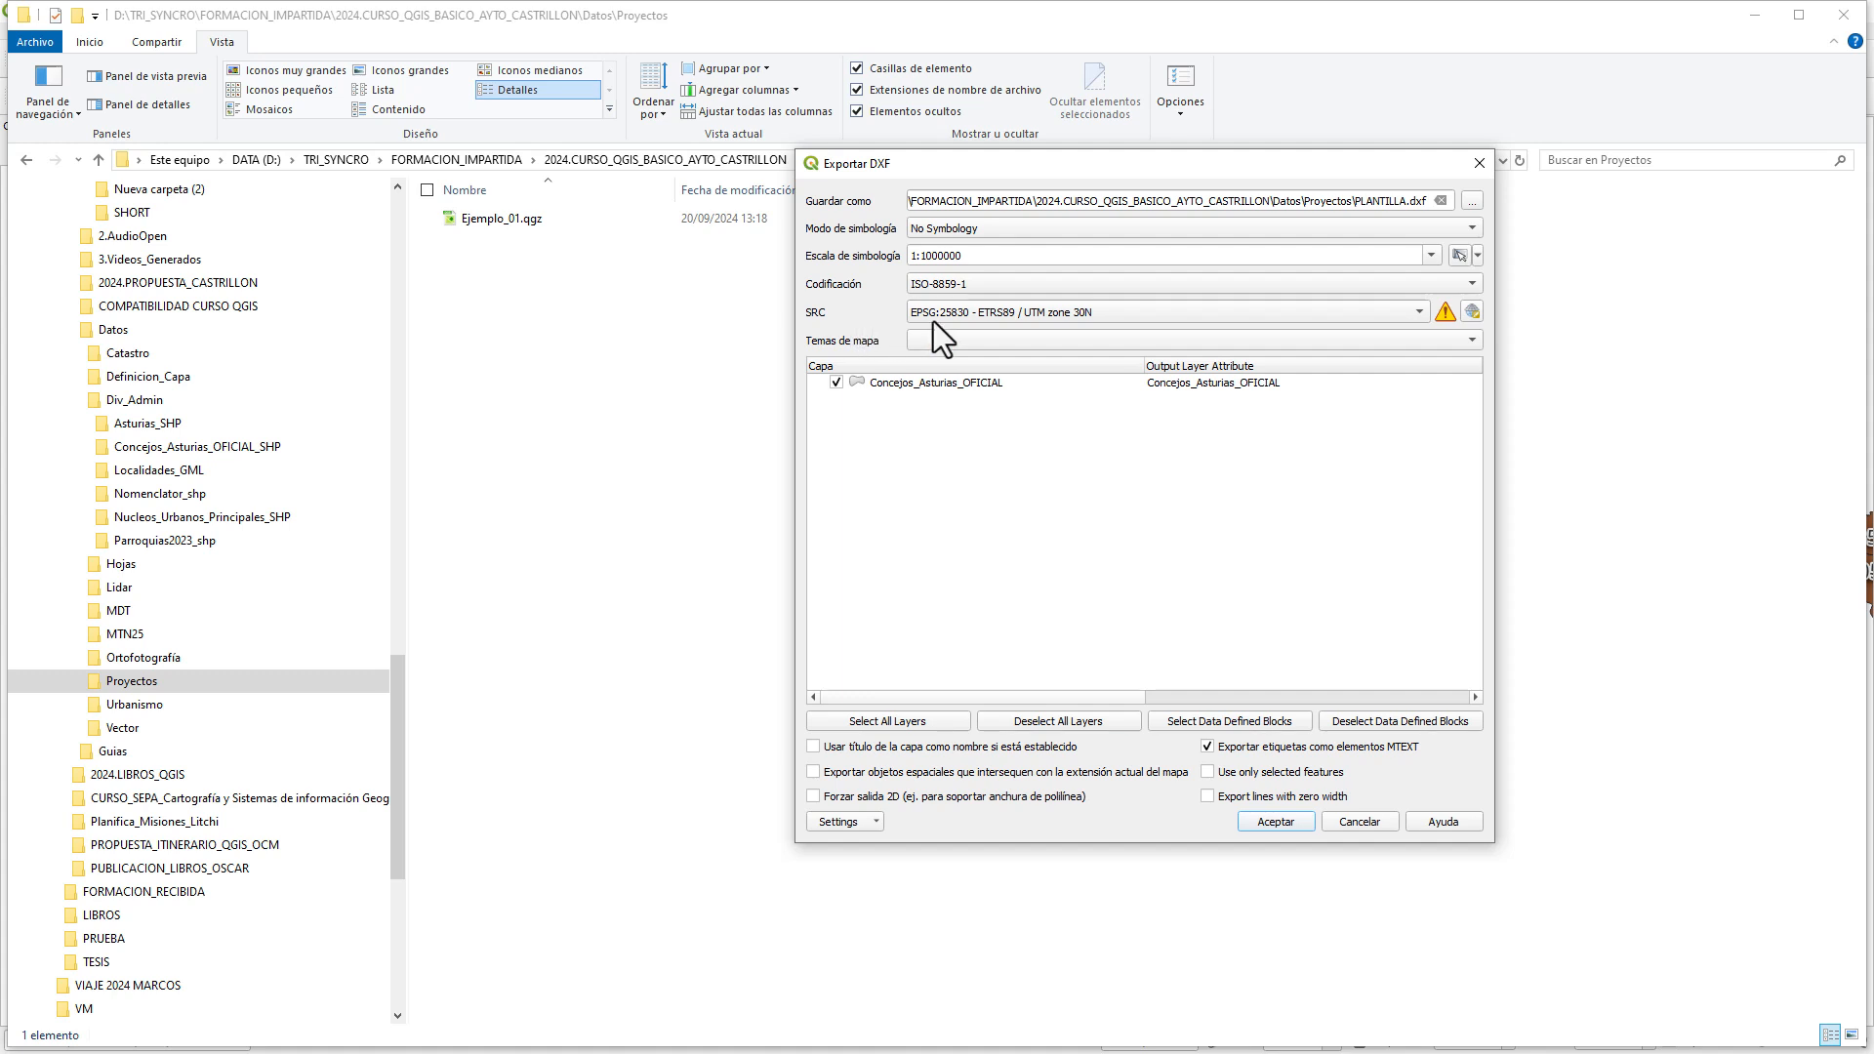
- Enable using the layer title as name and forcing 2D output, and run the DXF export
mouse_move(1047, 324)
key(alt+Tab)
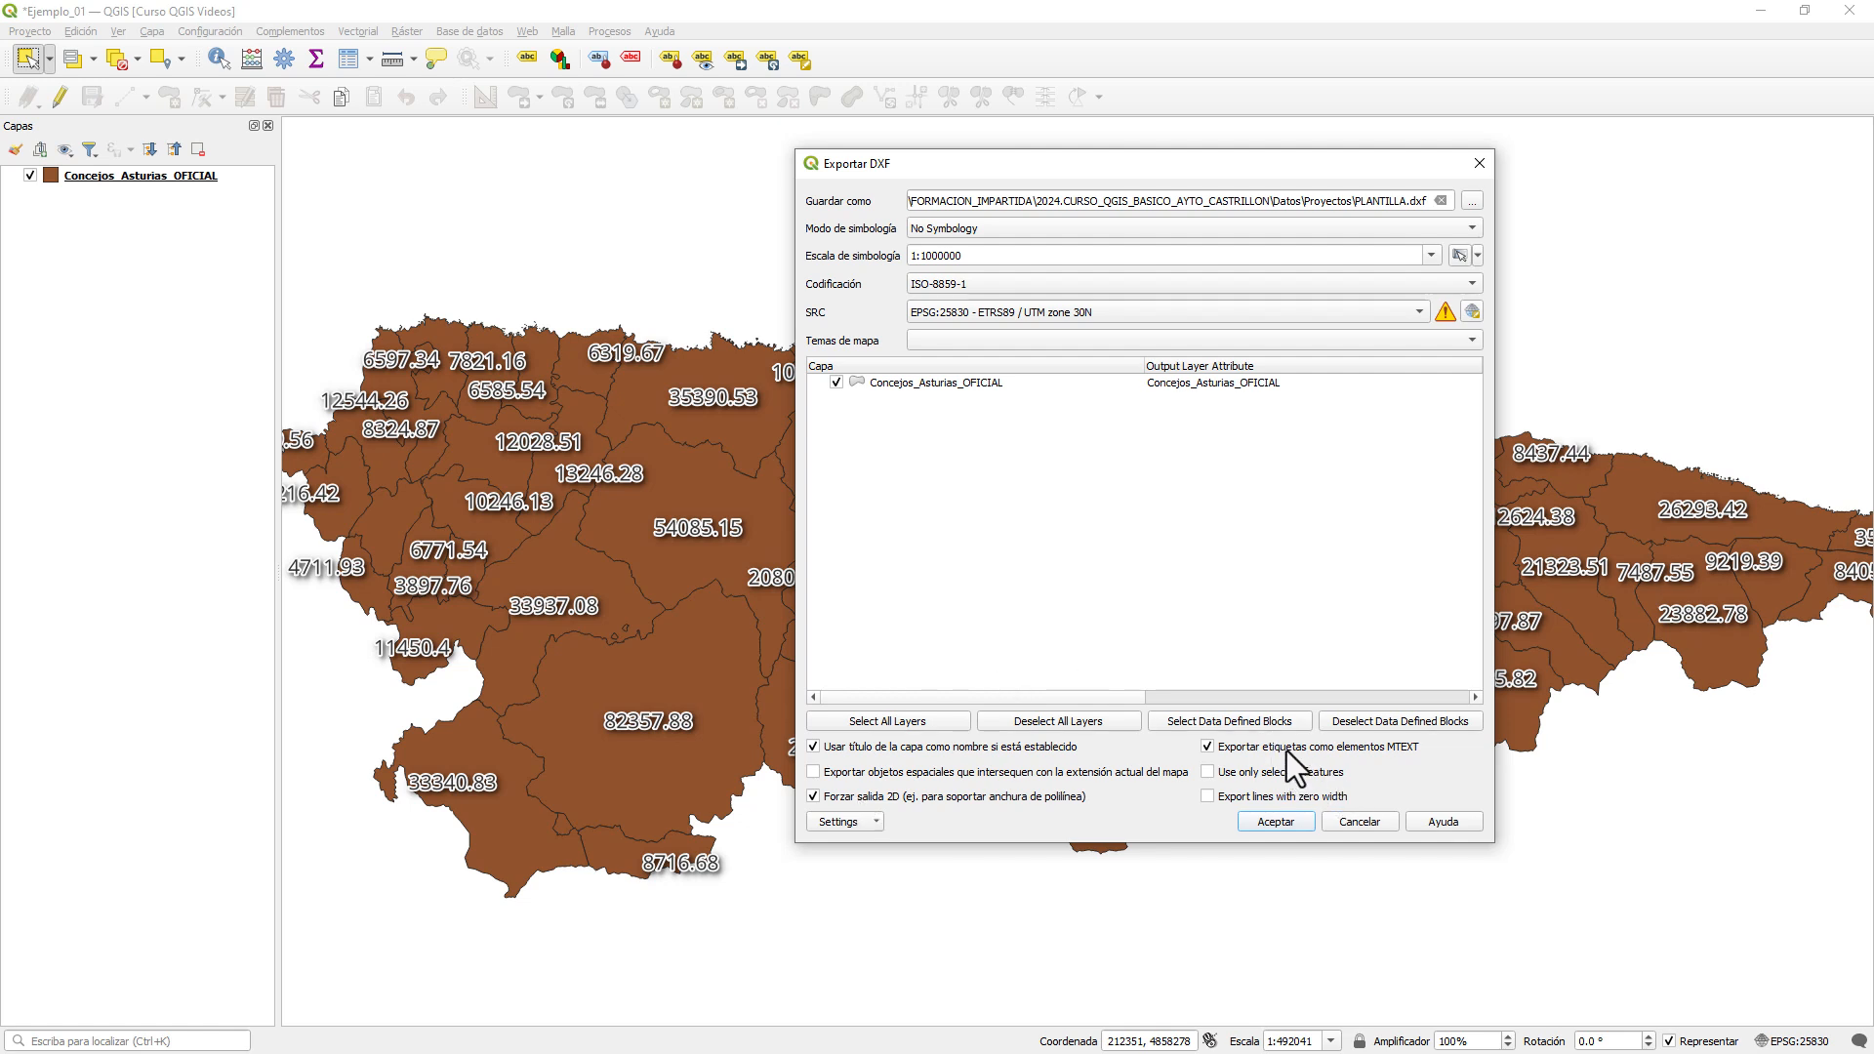
click(1274, 822)
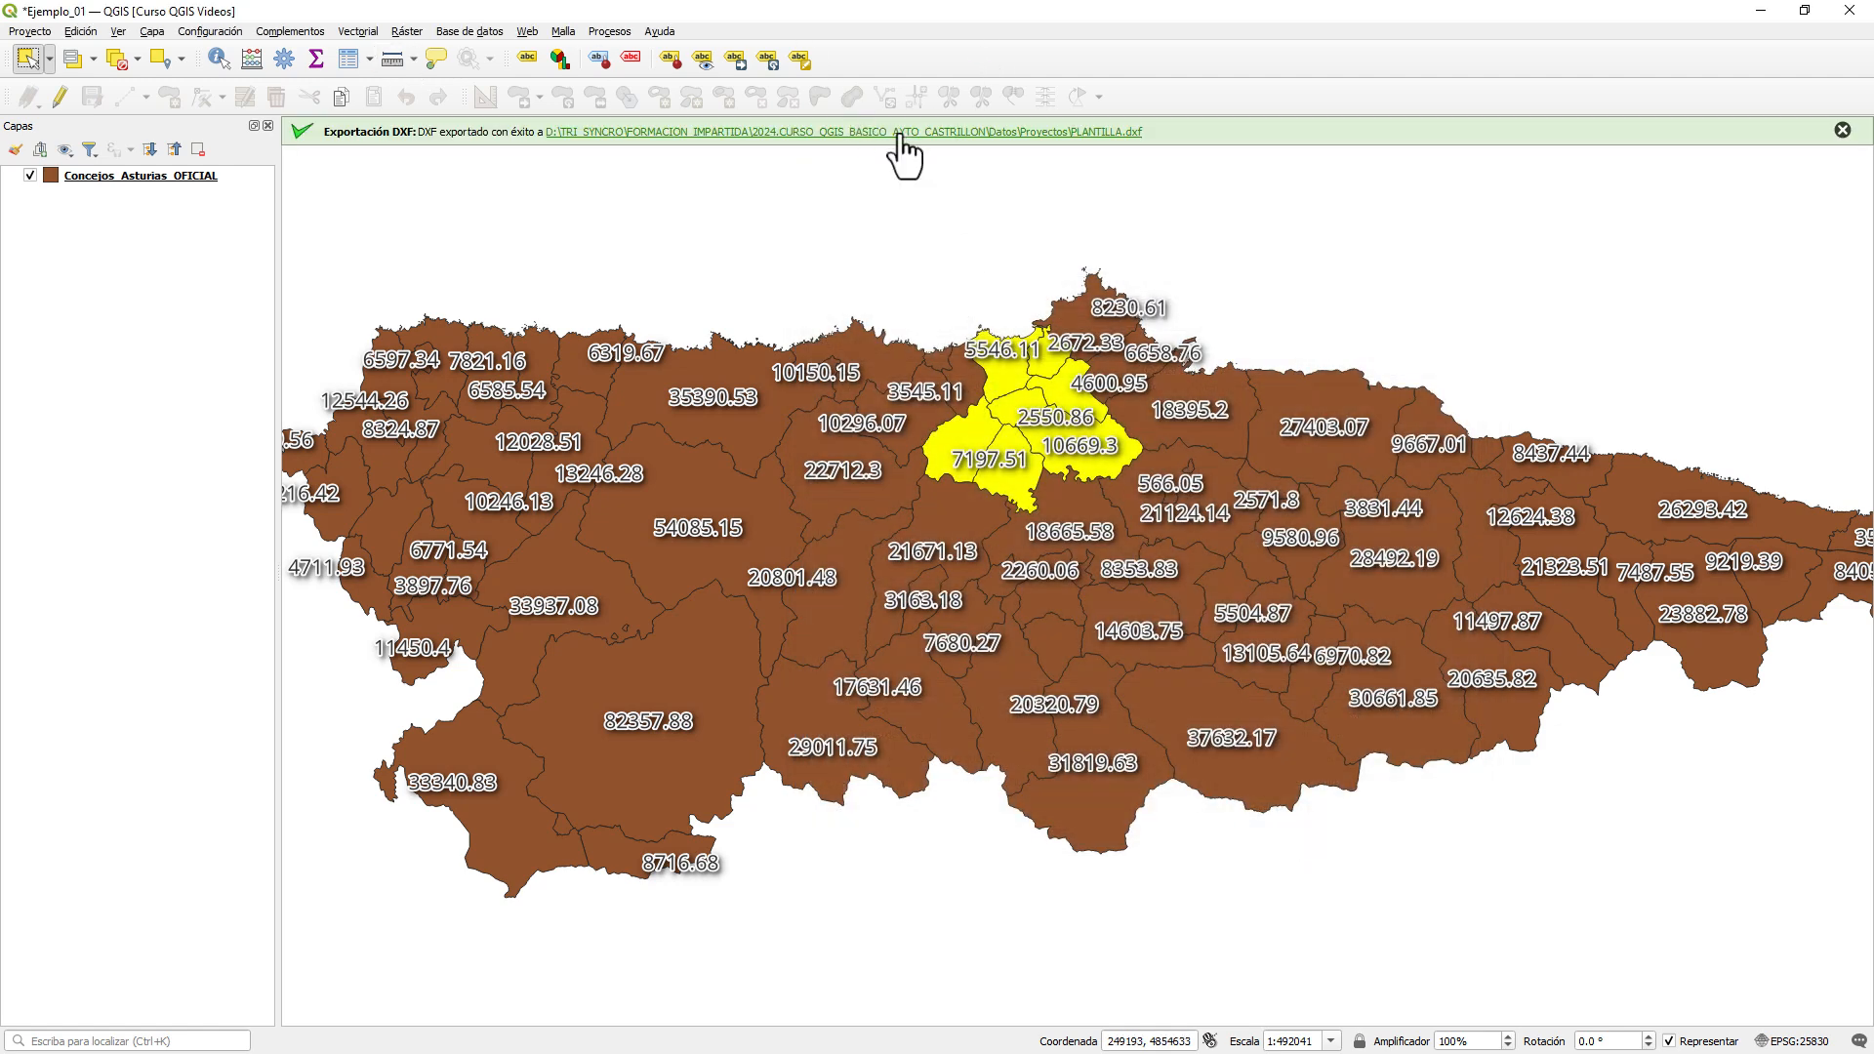
- Locate the exported PLANTILLA.dxf in its folder, examine its contents in Notepad++ and close the file
click(809, 147)
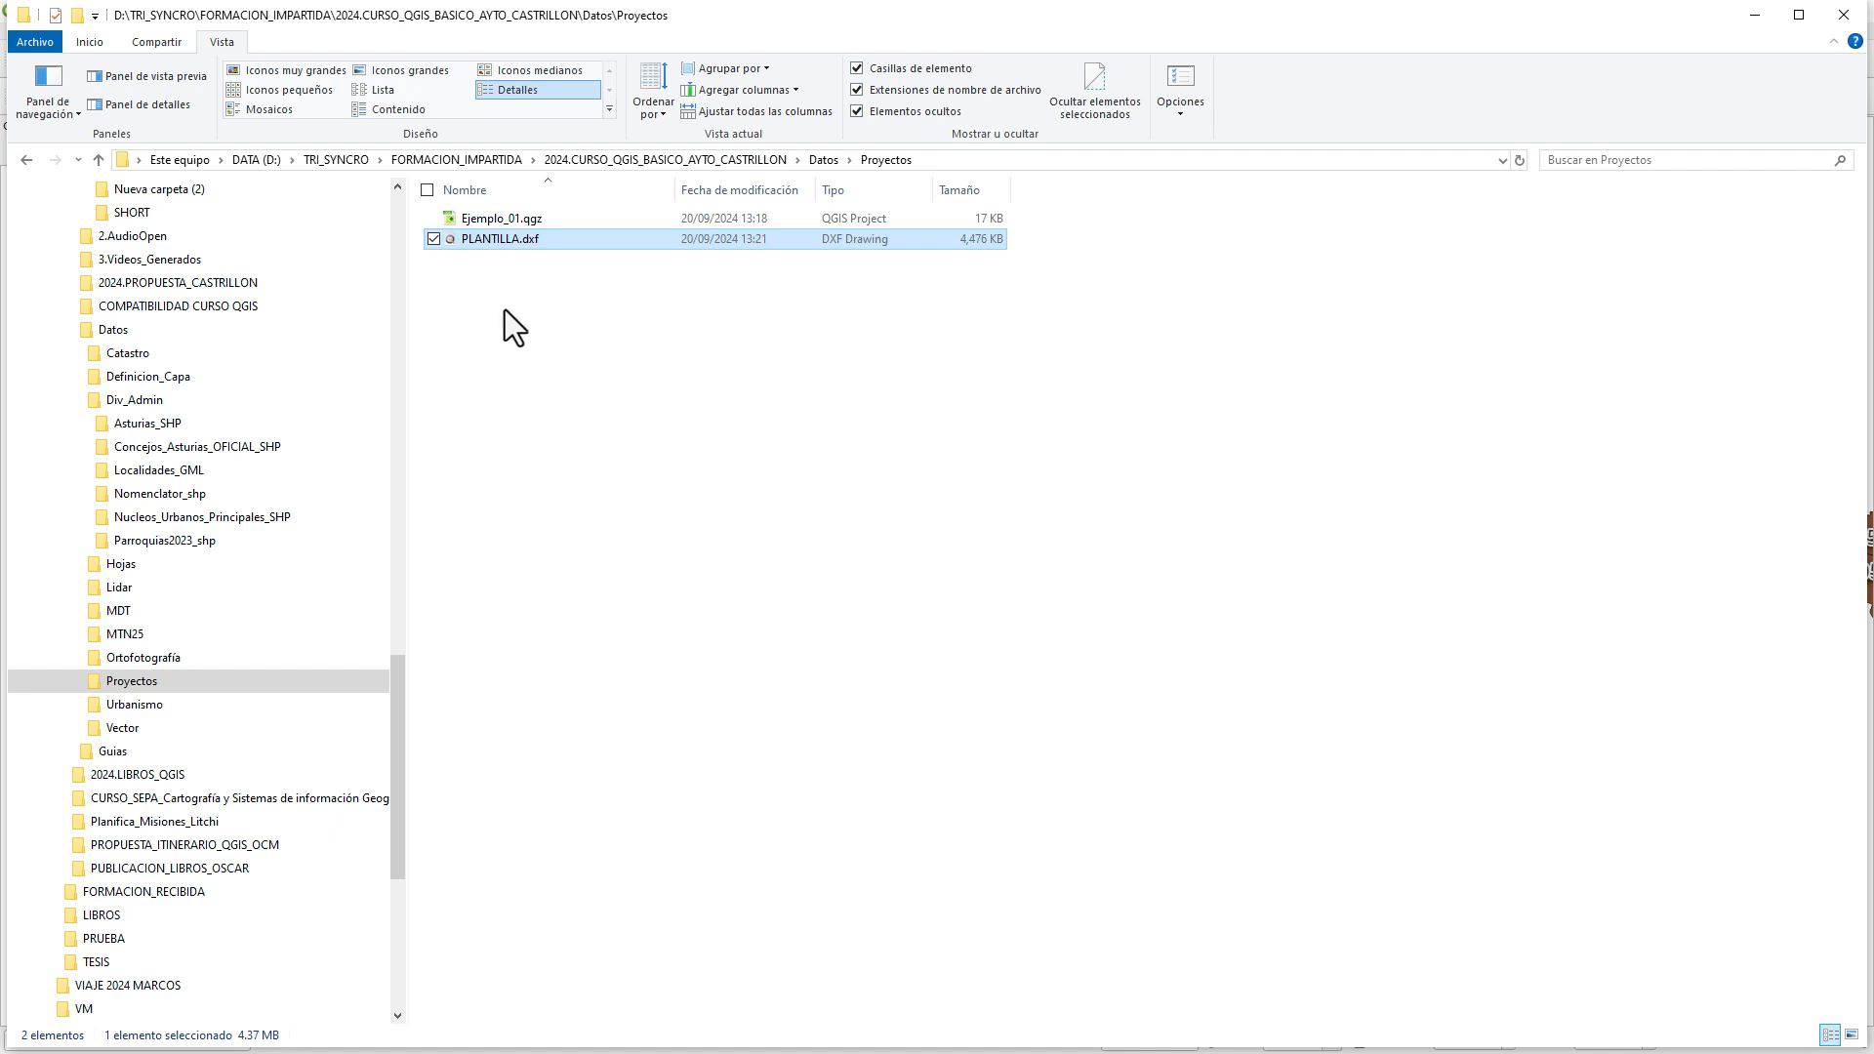
right_click(530, 236)
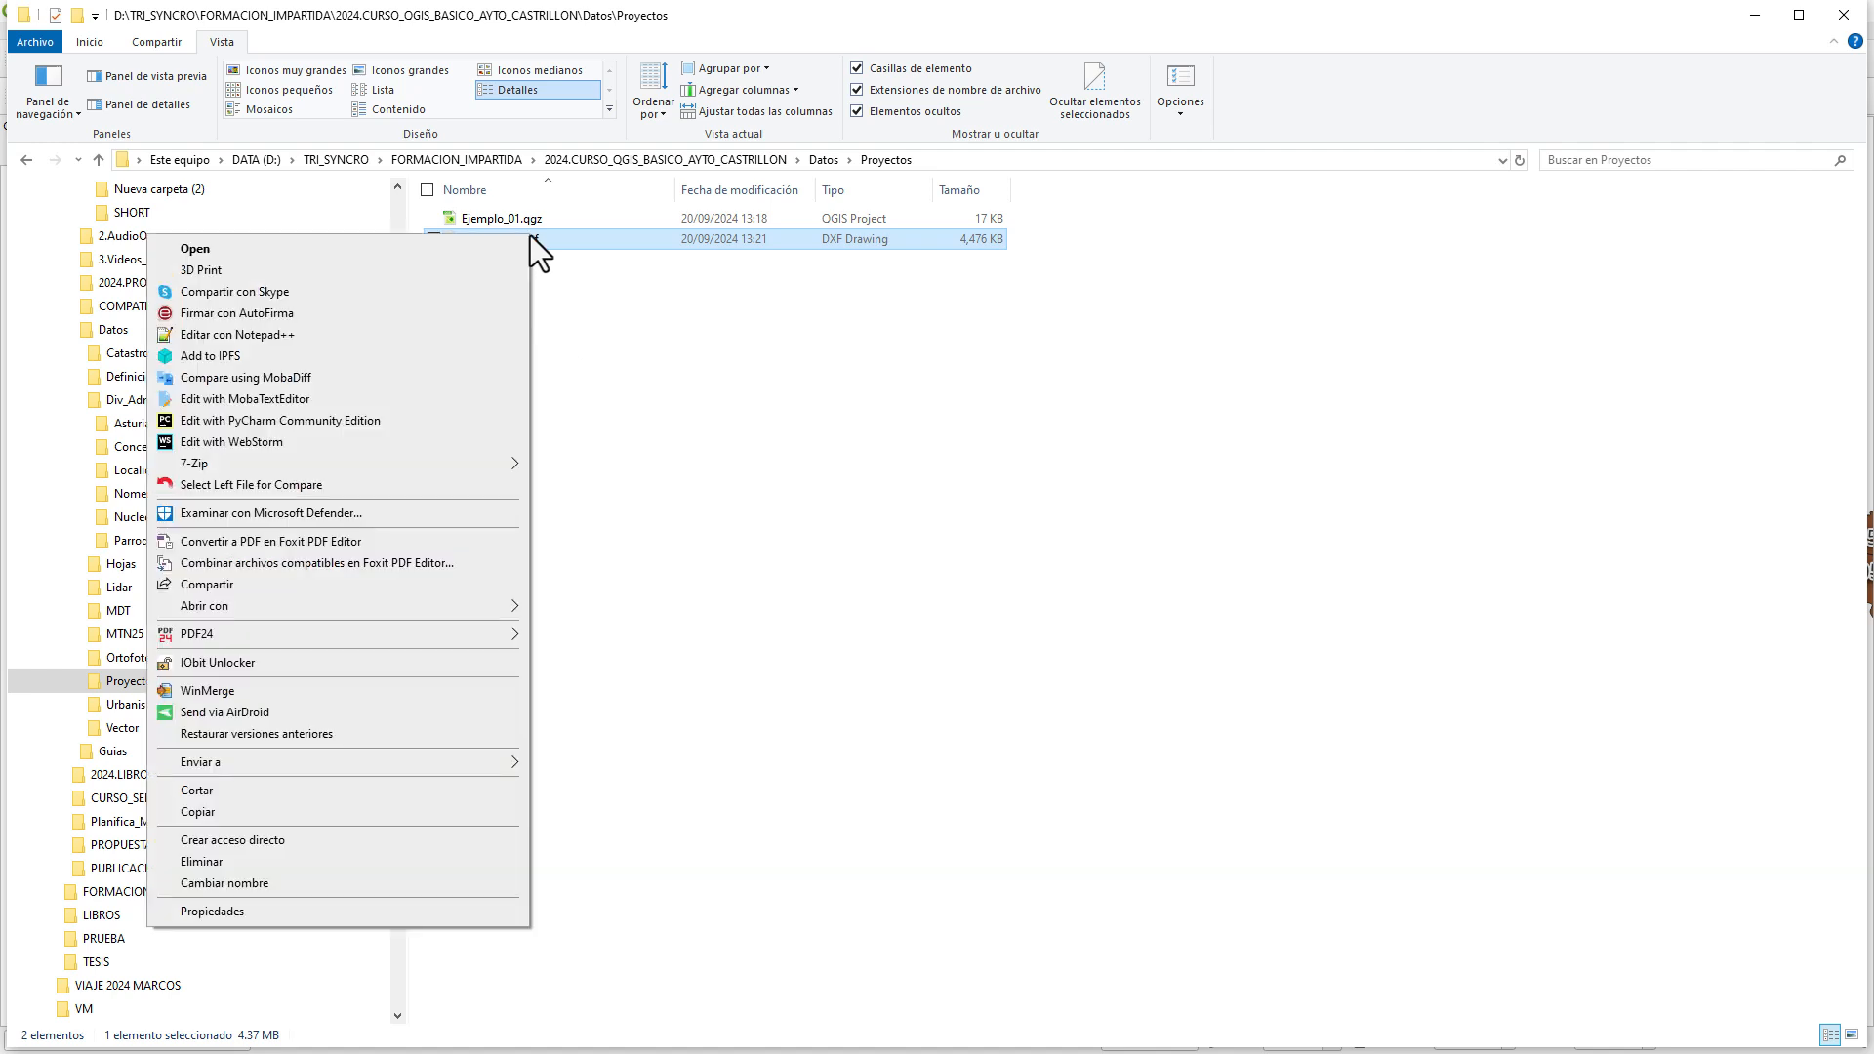
click(255, 331)
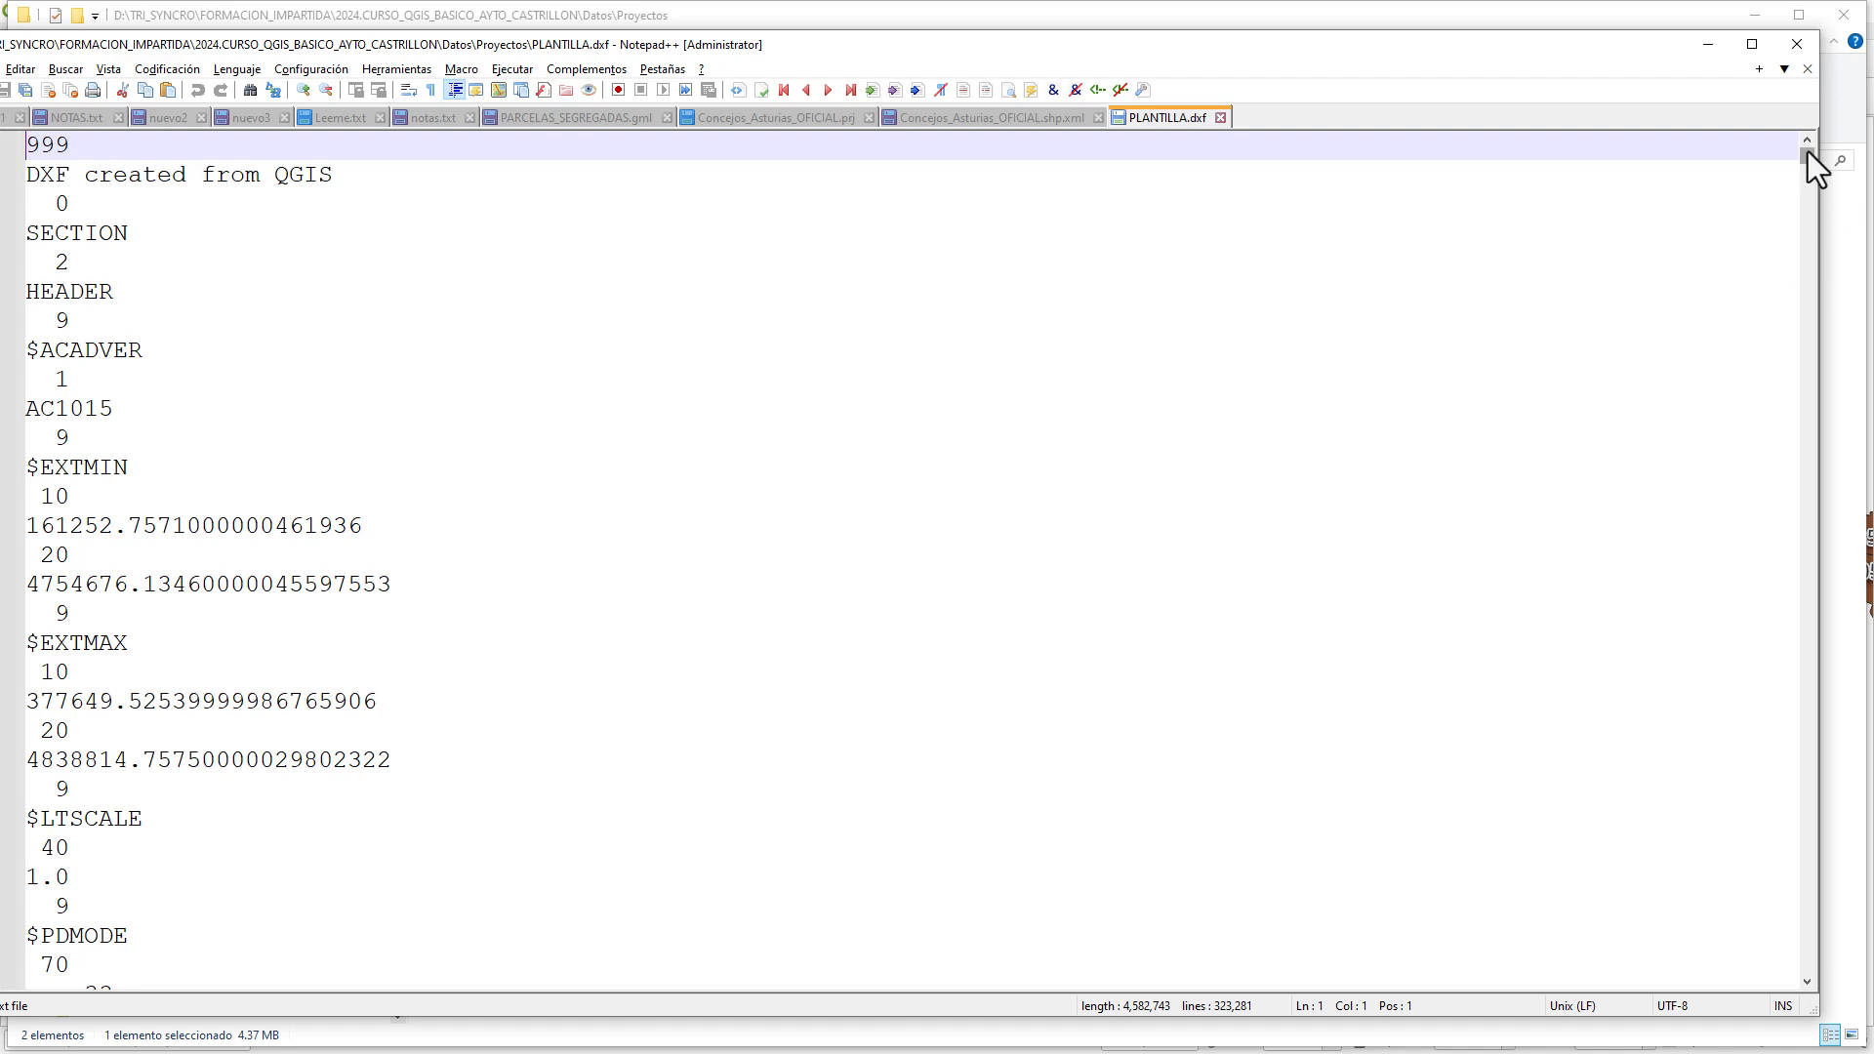
drag(1807, 150, 1797, 455)
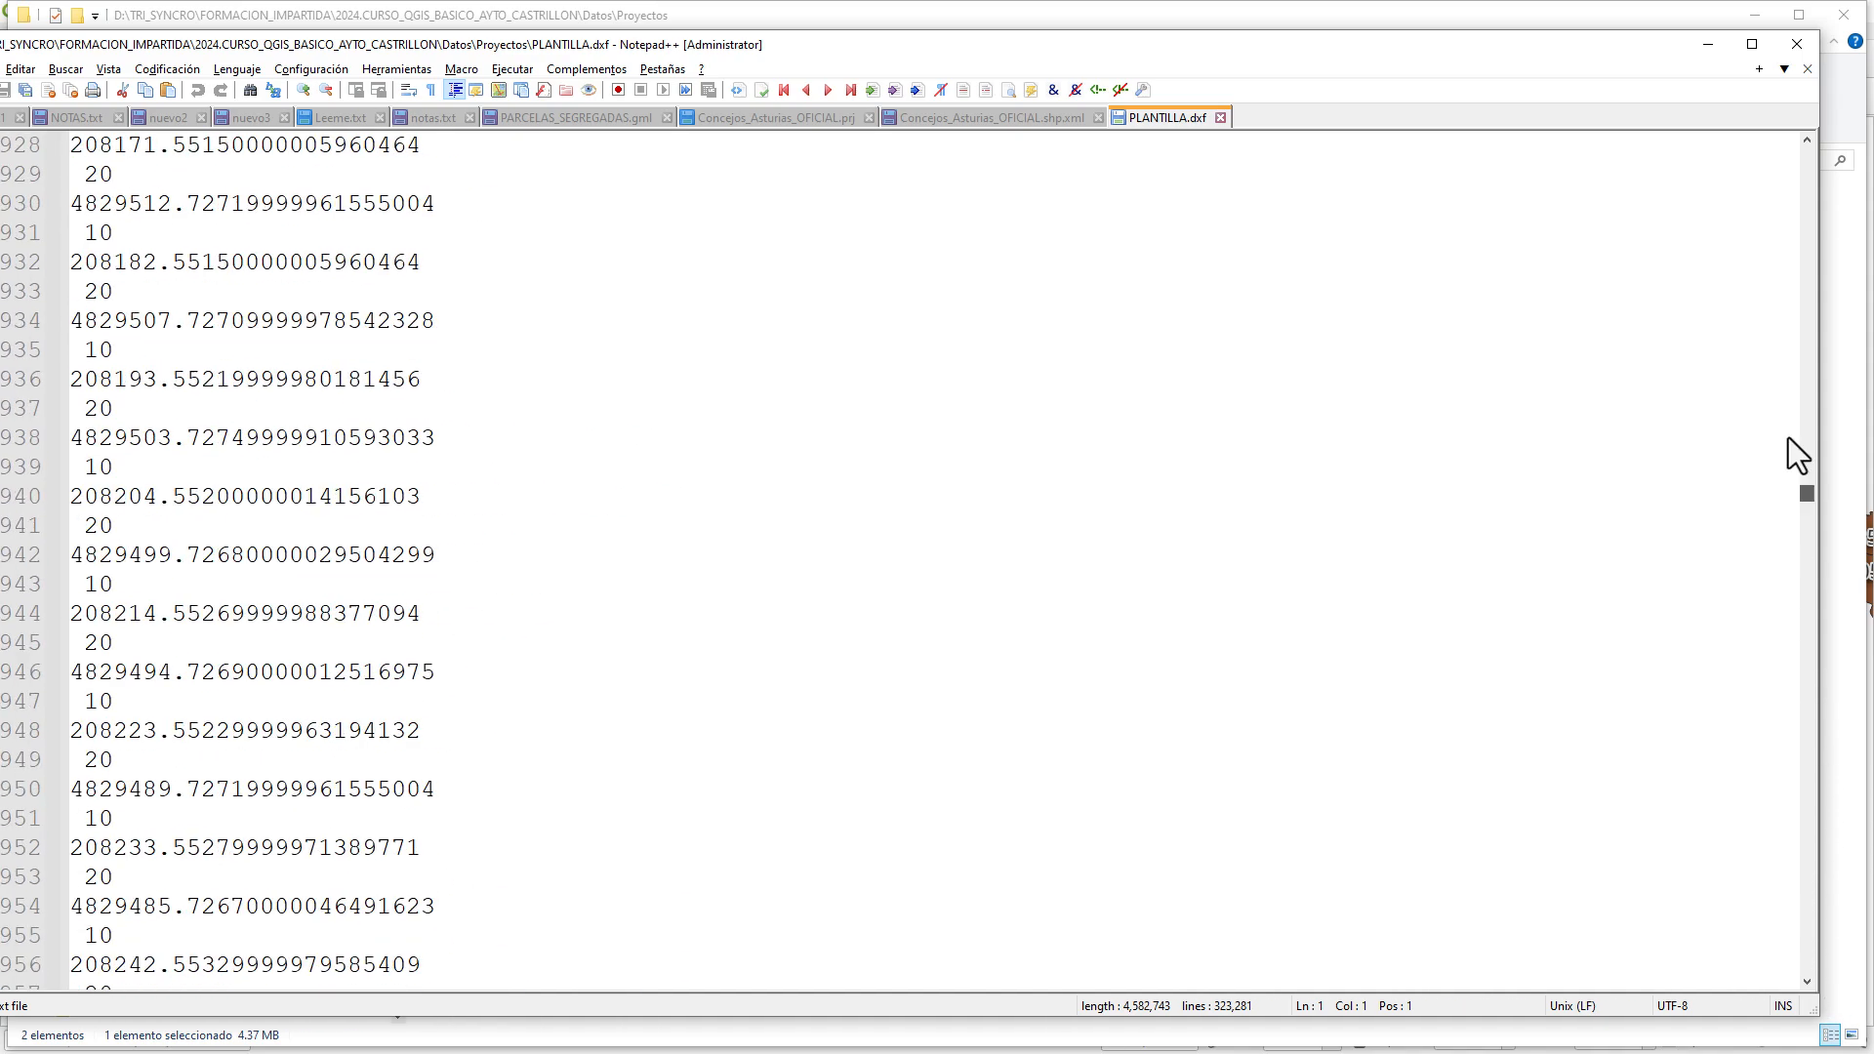
click(1220, 117)
- Switch to QCAD and open the drawing PLANTILLA.dxf from the course's Datos\Proyectos folder
key(alt+Tab)
key(alt+Tab)
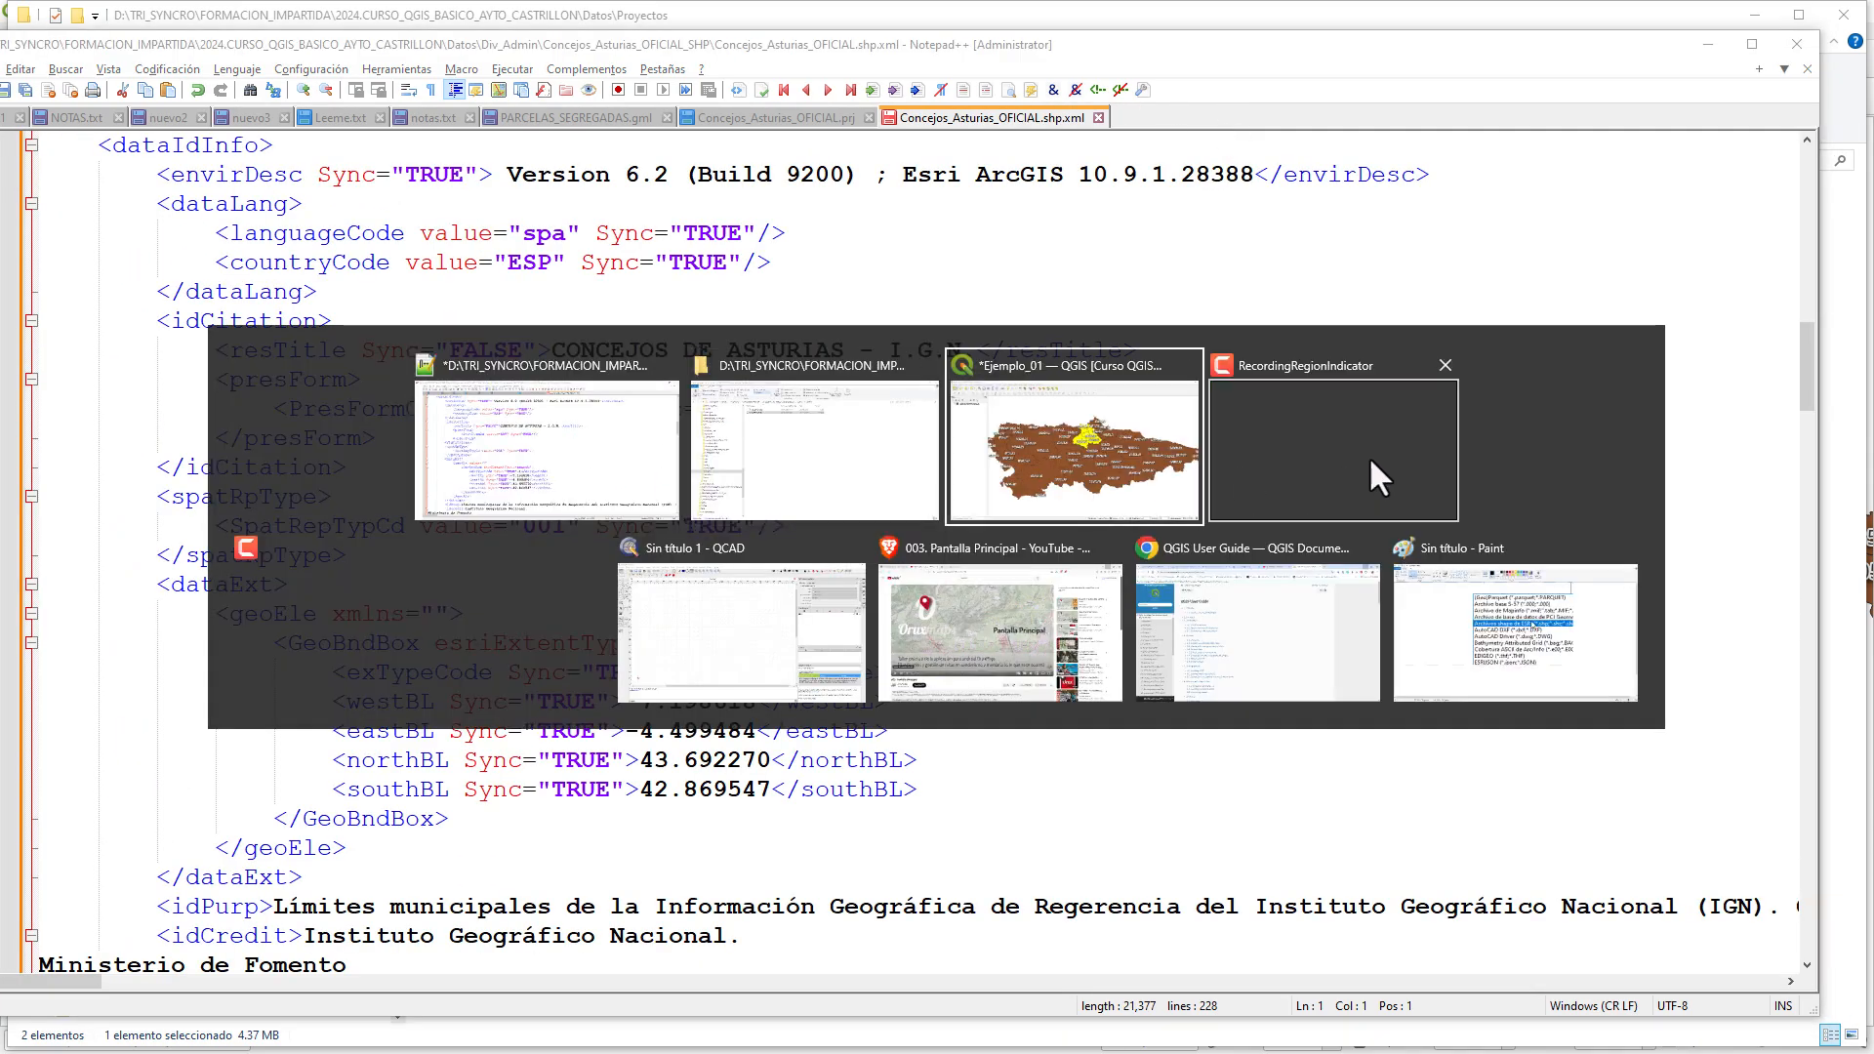
key(alt+Tab)
key(alt+Tab)
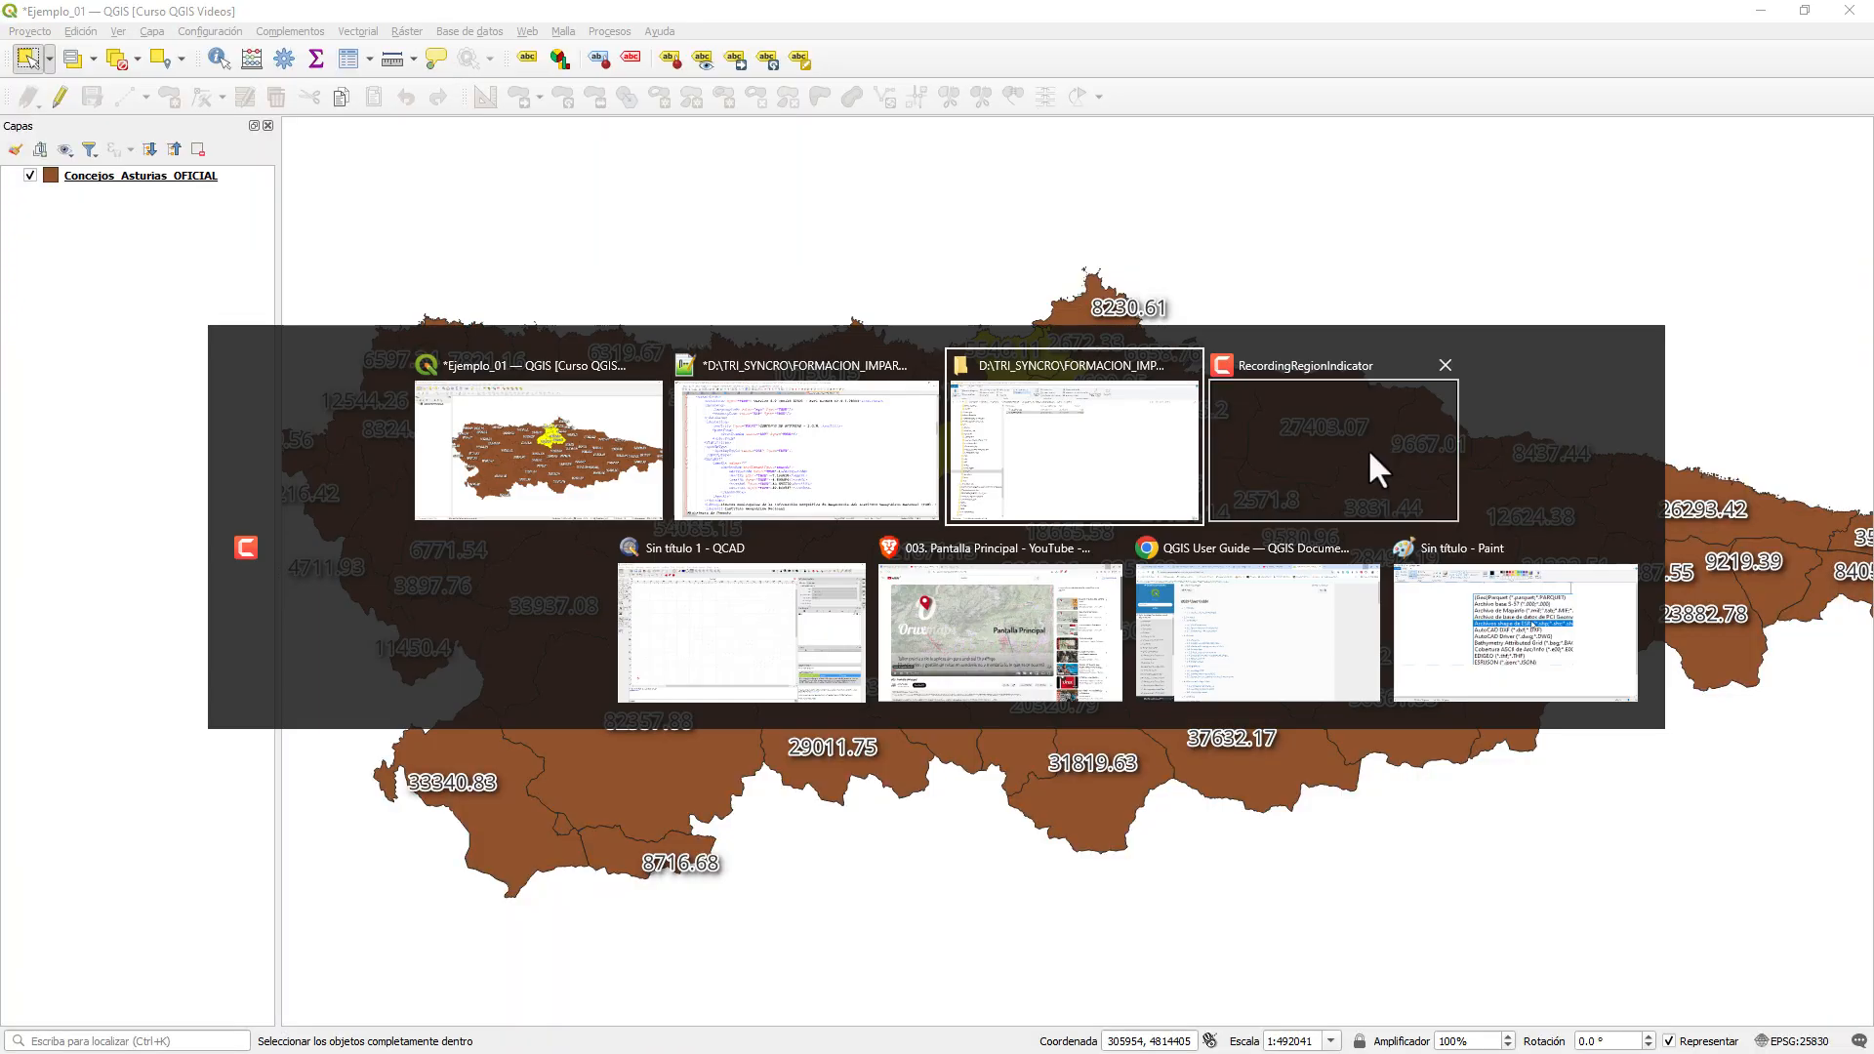
key(alt+Tab)
key(alt+Tab)
key(alt+Tab)
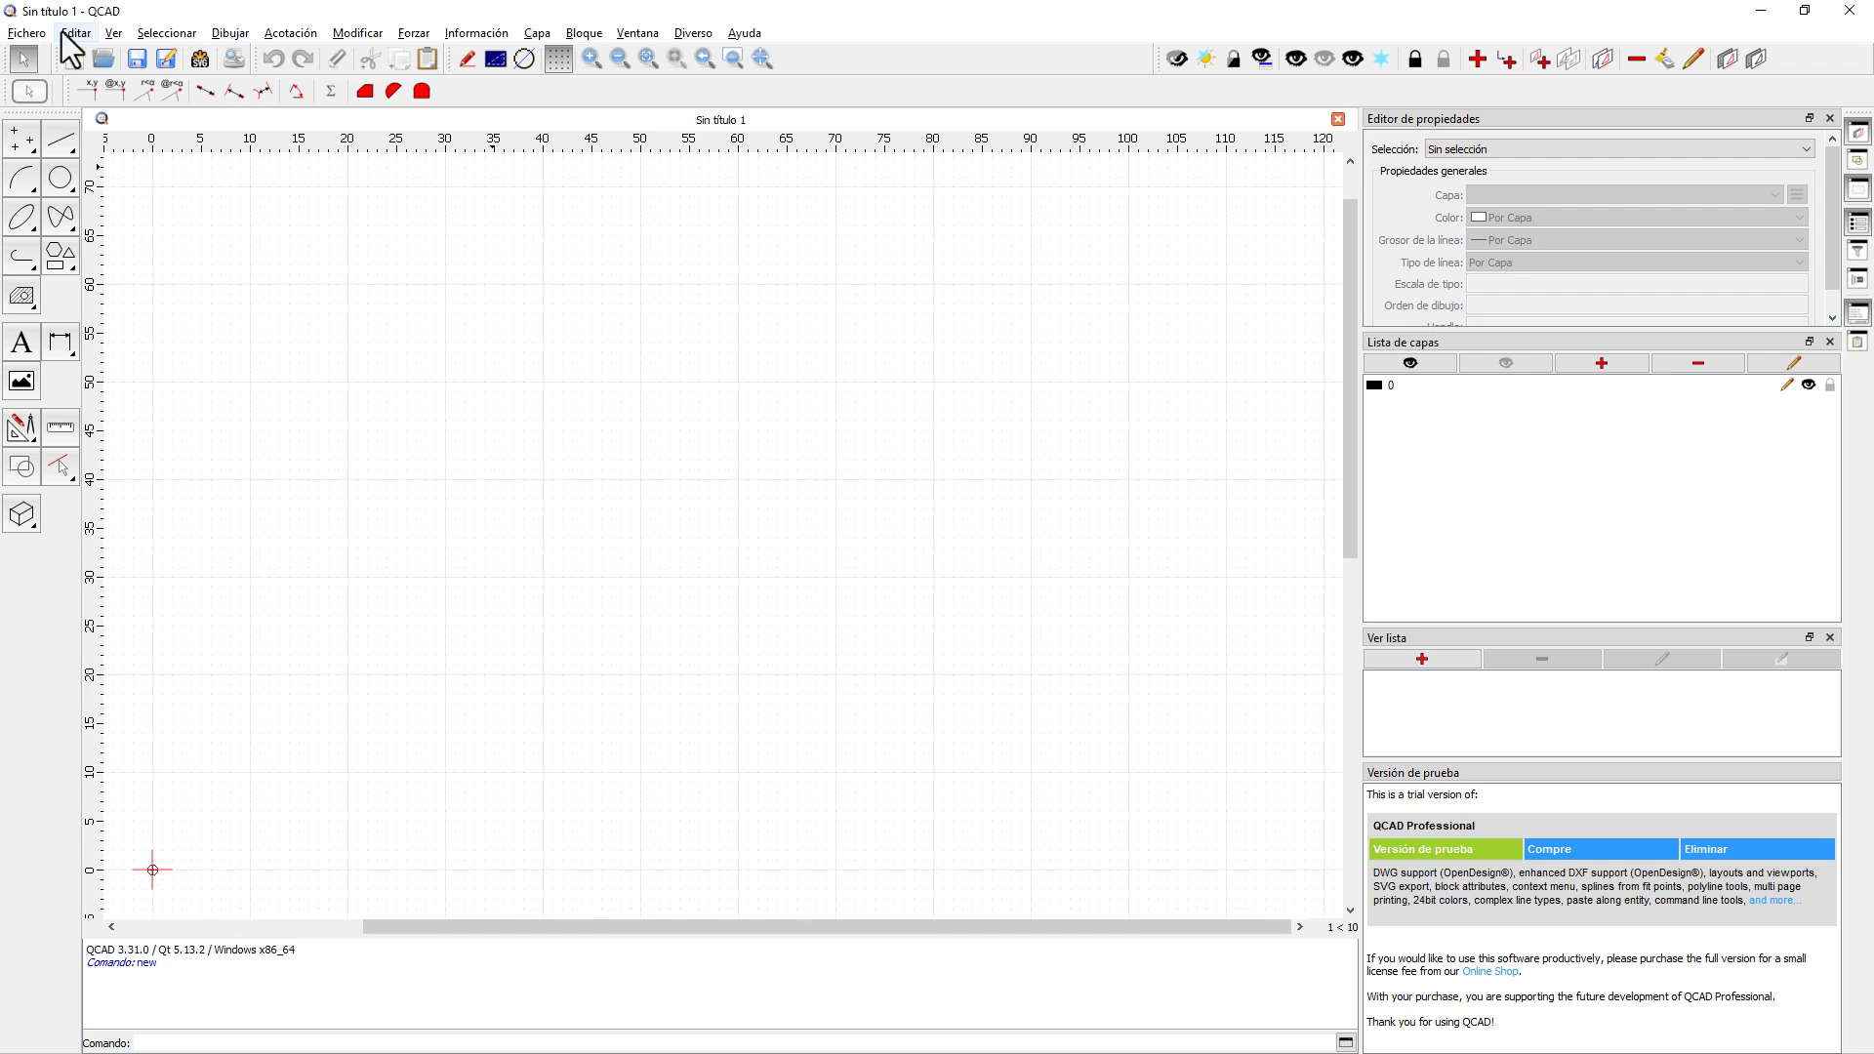
click(28, 35)
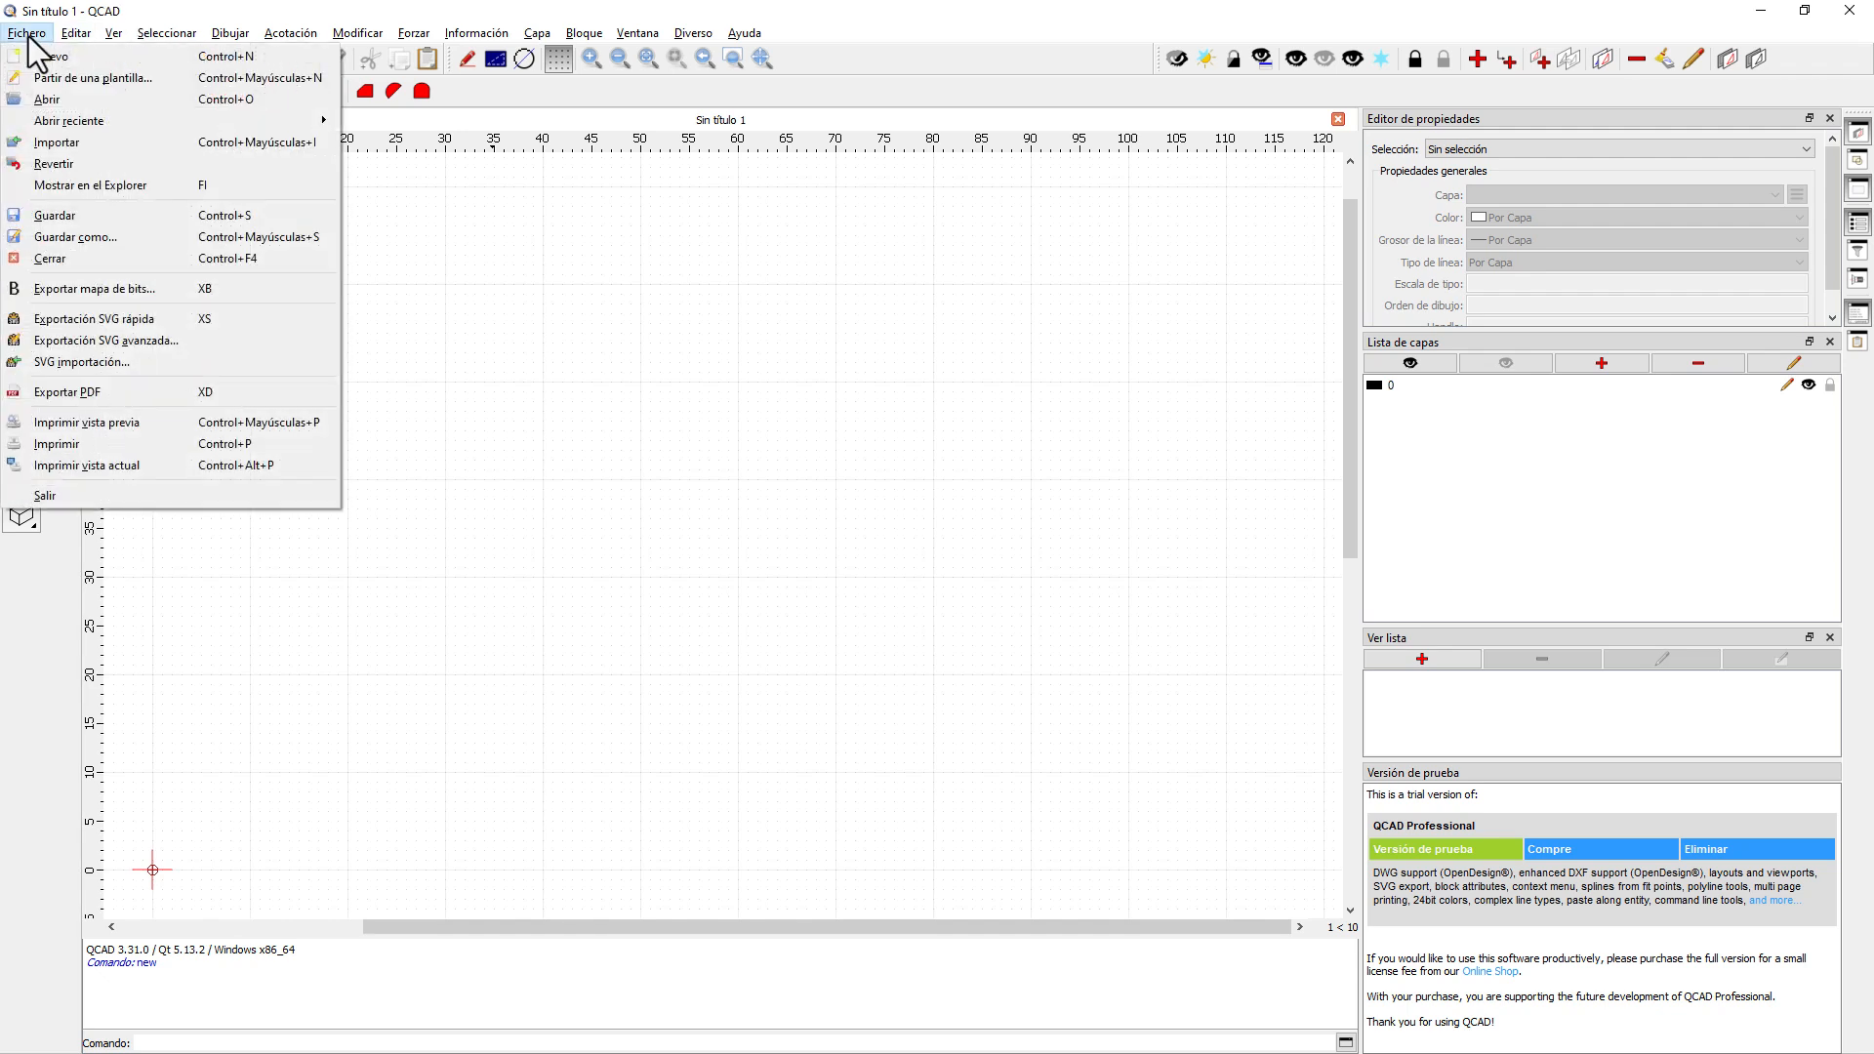
click(74, 97)
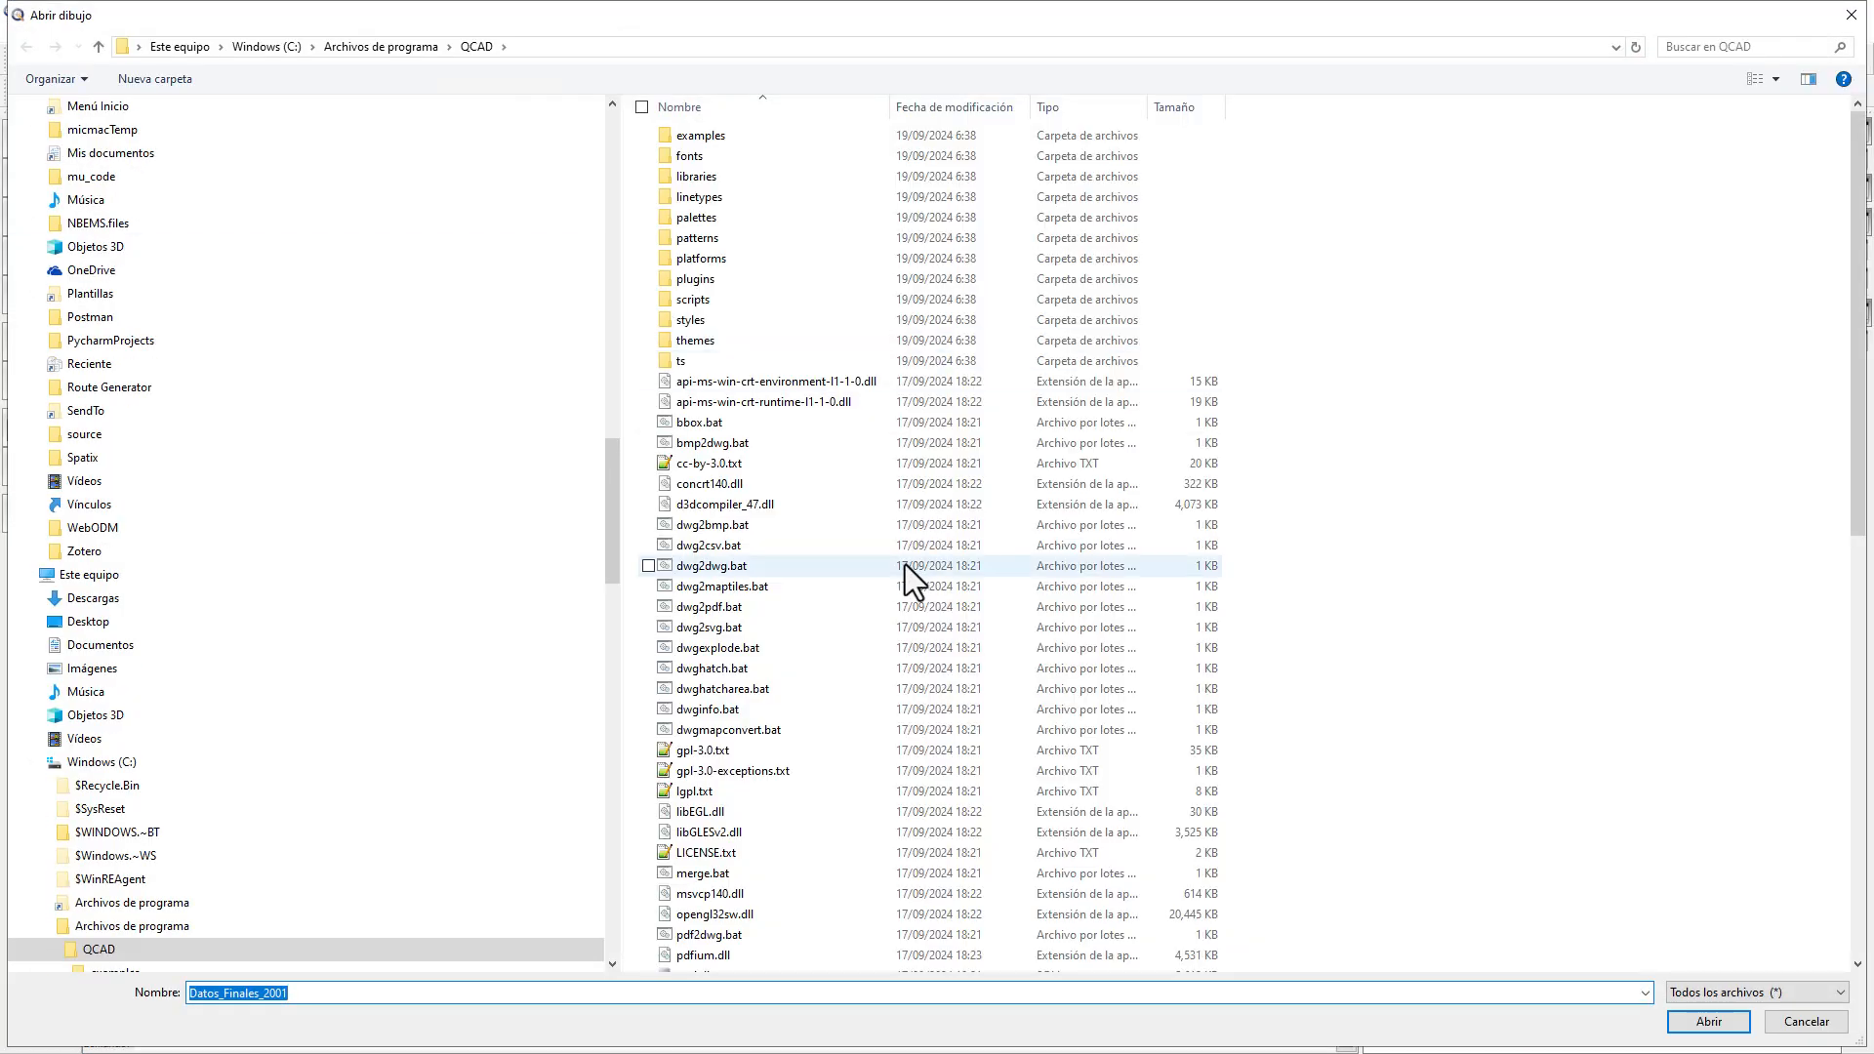
key(ctrl+v)
key(Return)
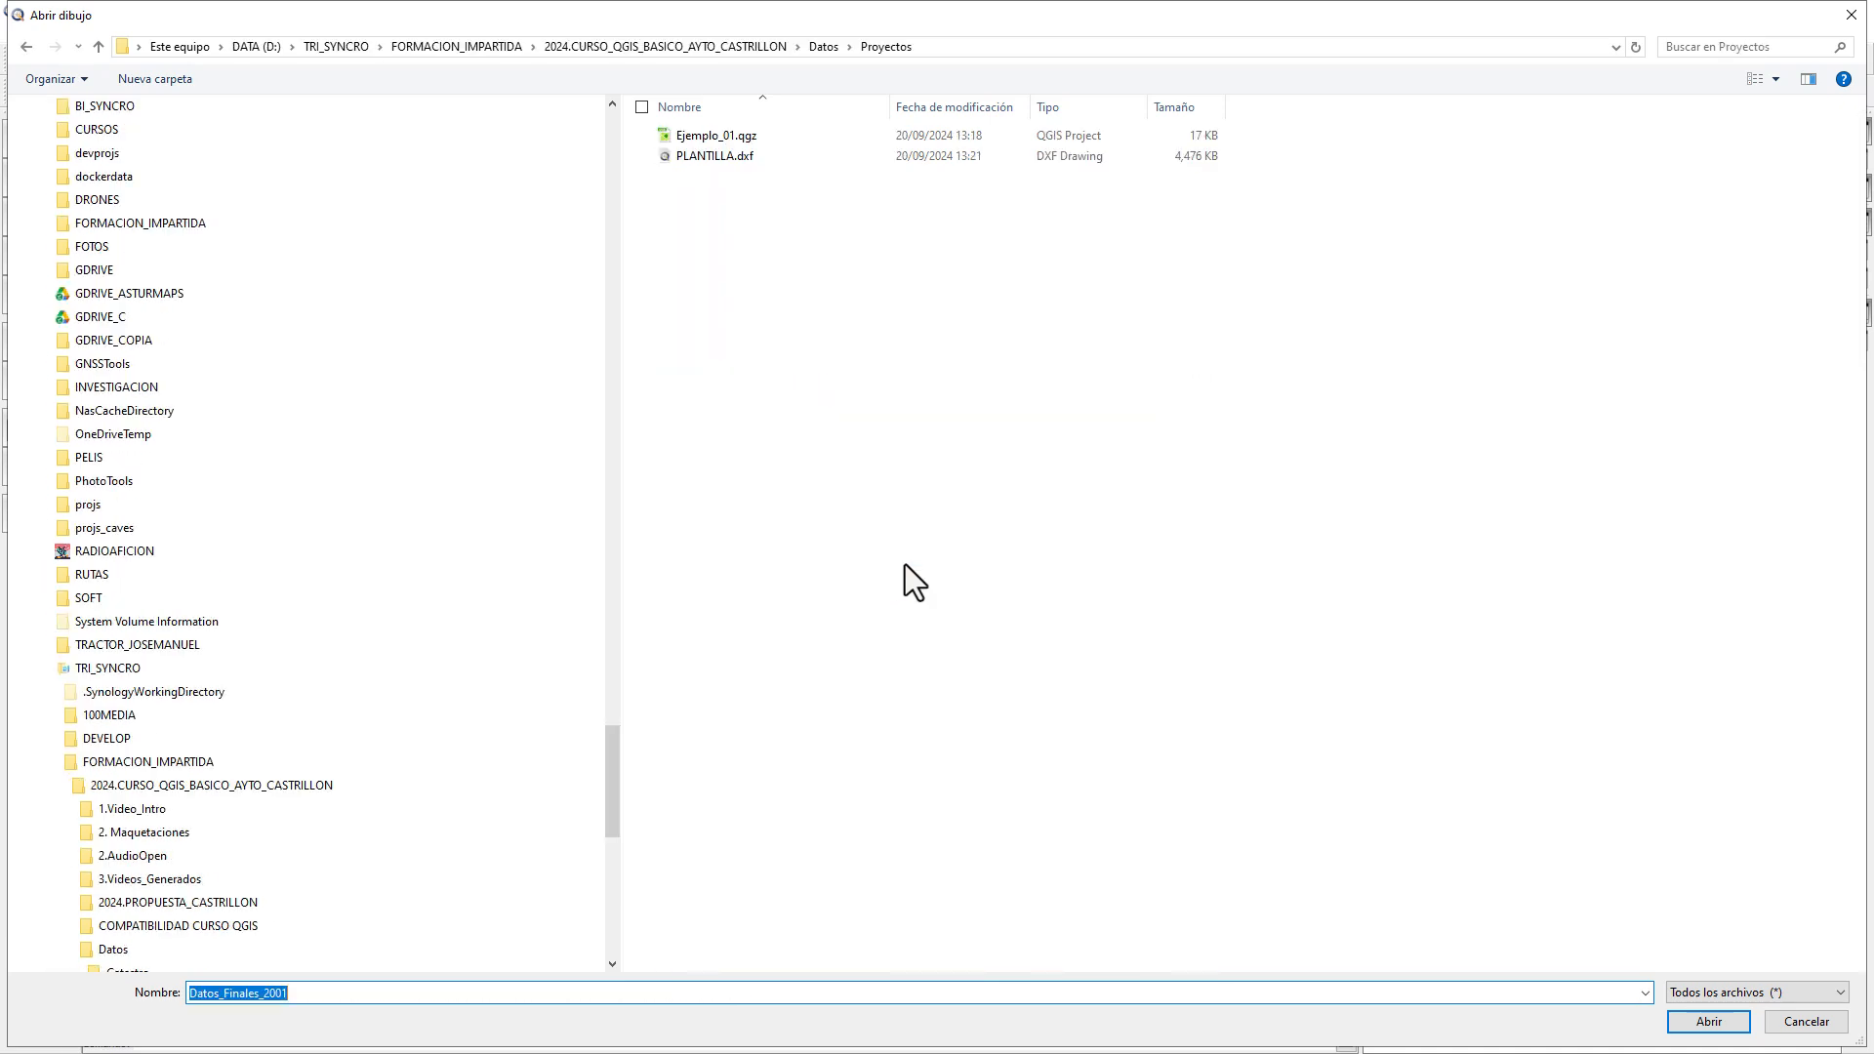
click(705, 154)
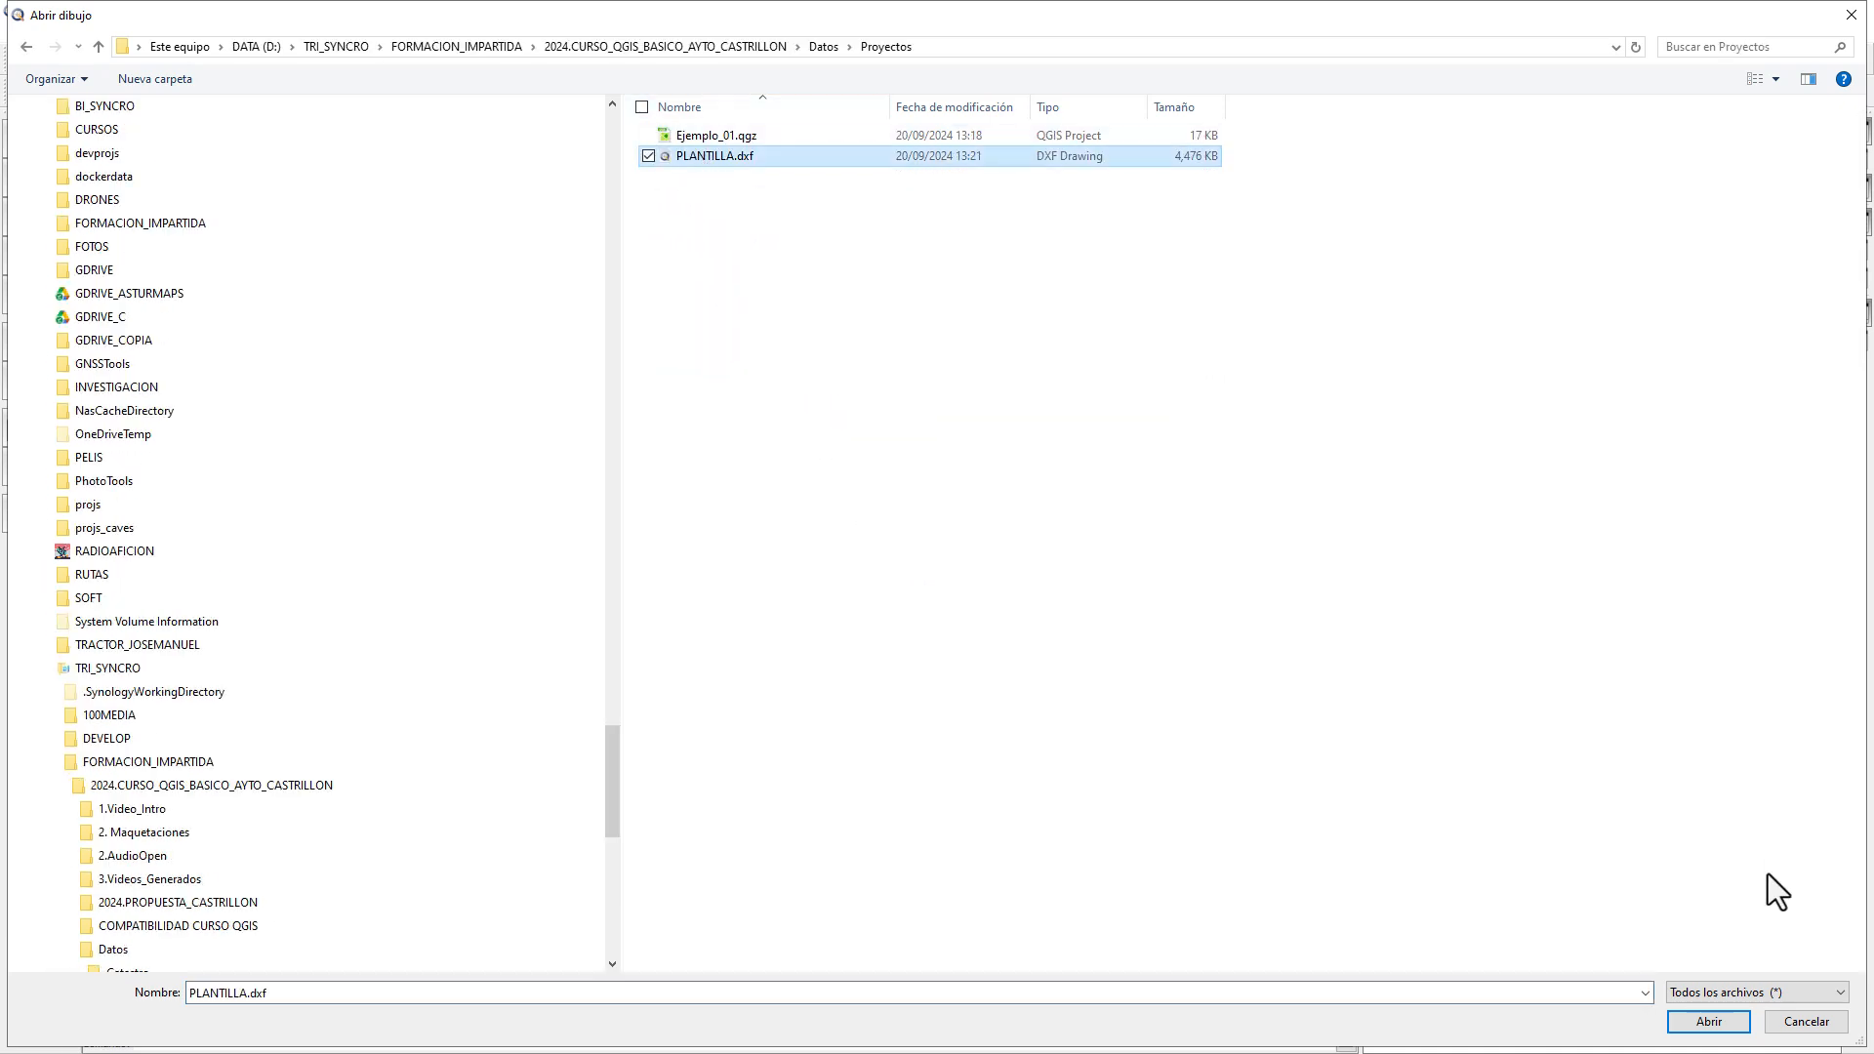
click(1720, 1023)
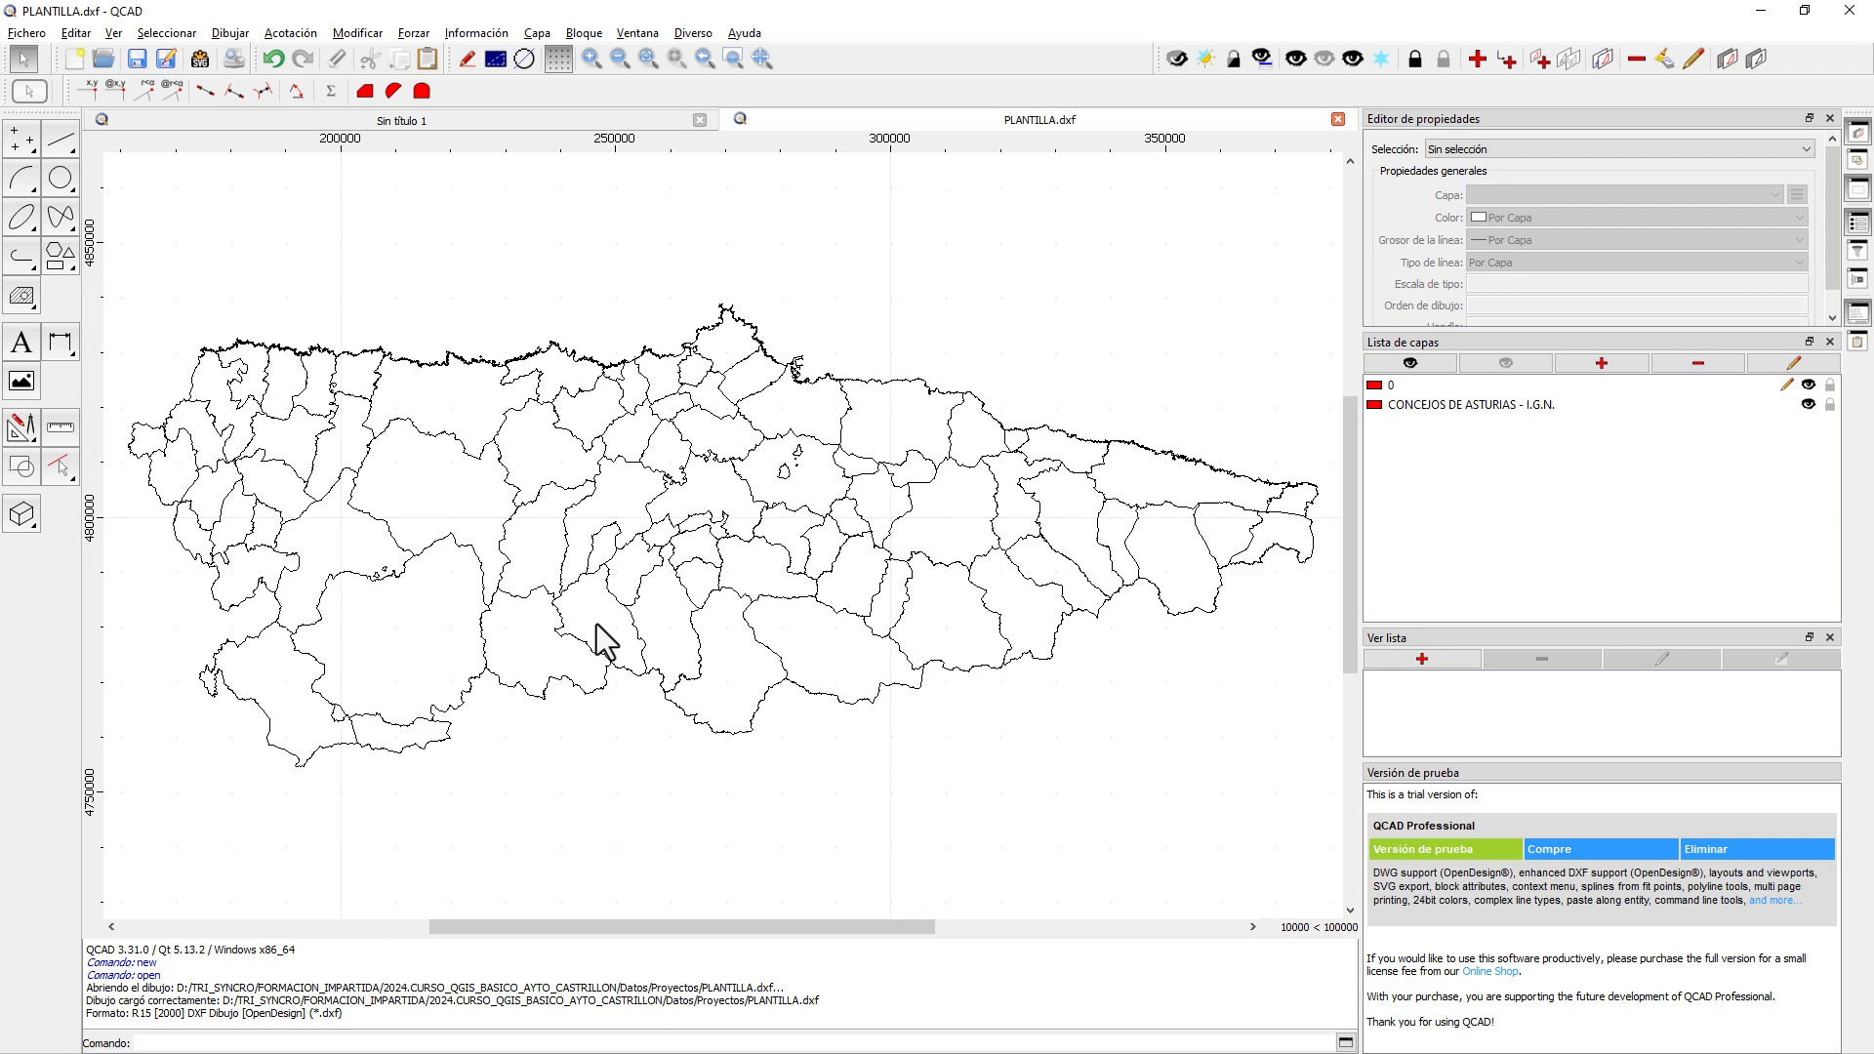
- Draw an open chain of connected straight lines on layer 0, running north of the municipality outlines, across them and back along the south
scroll(661, 352, up, 8)
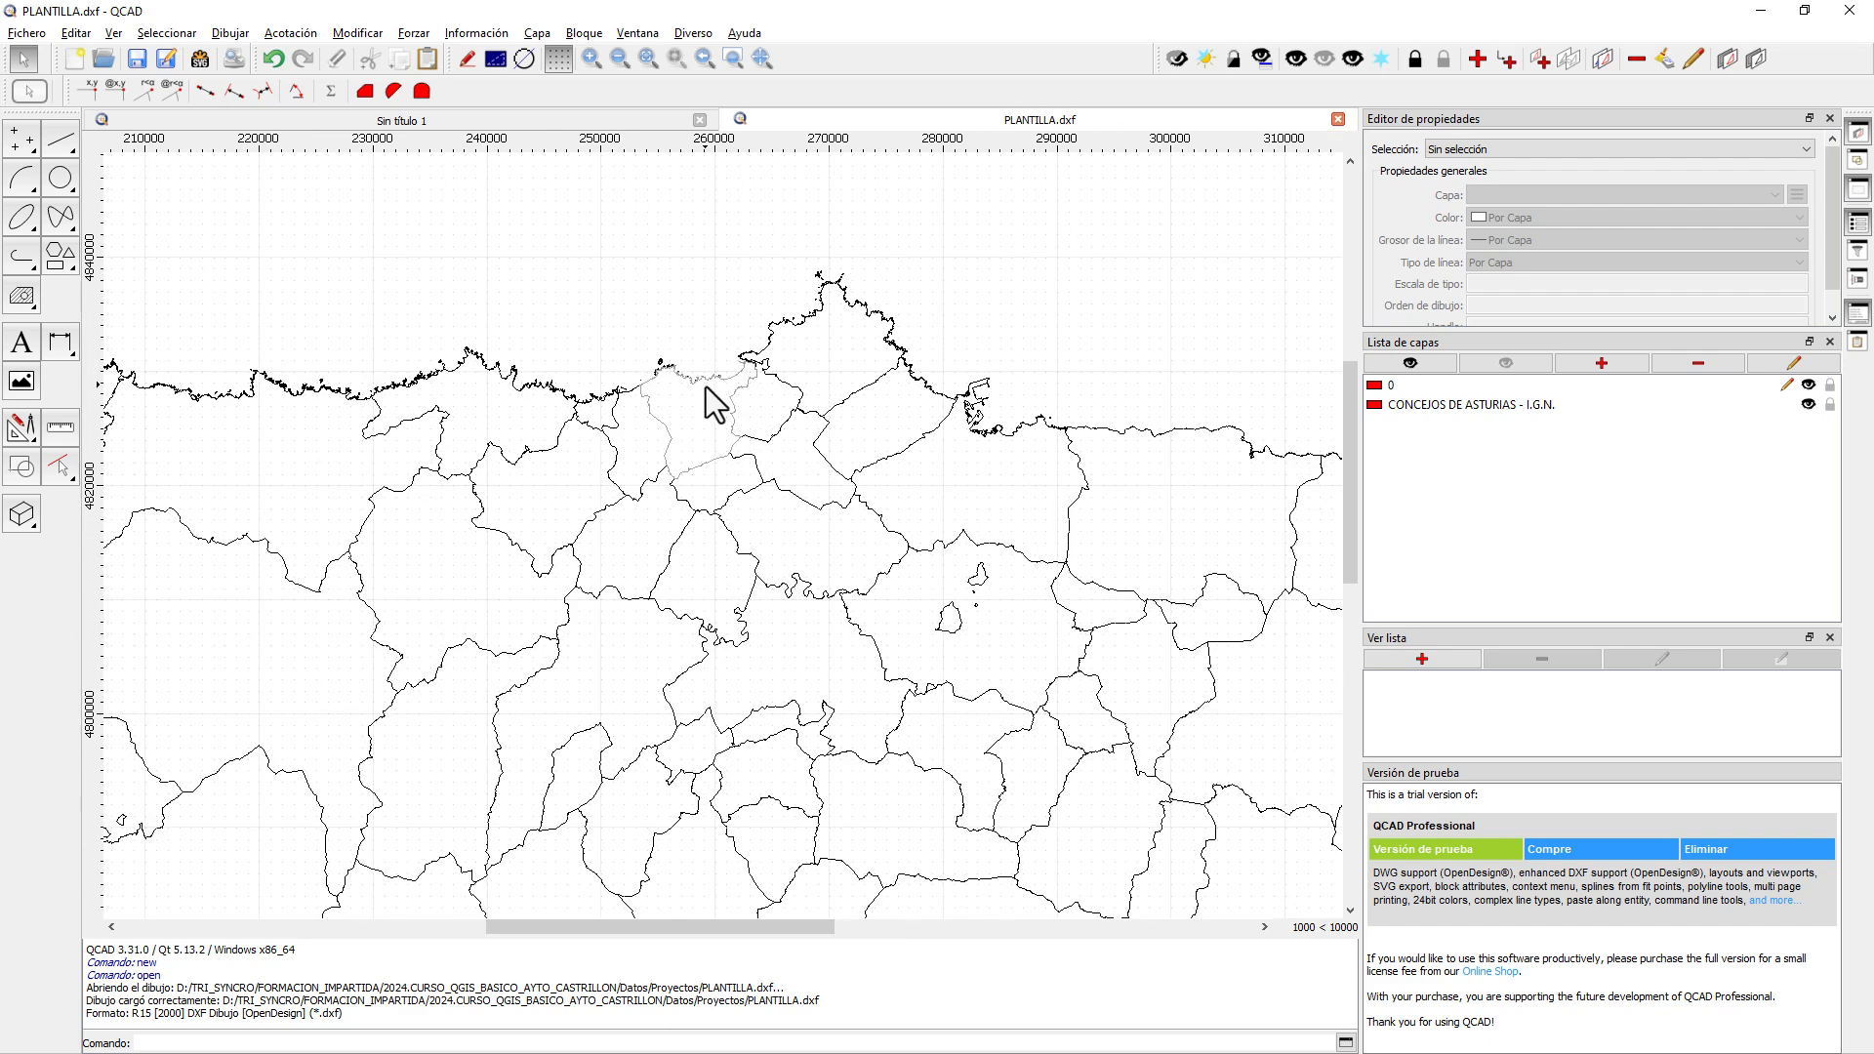
scroll(695, 371, down, 8)
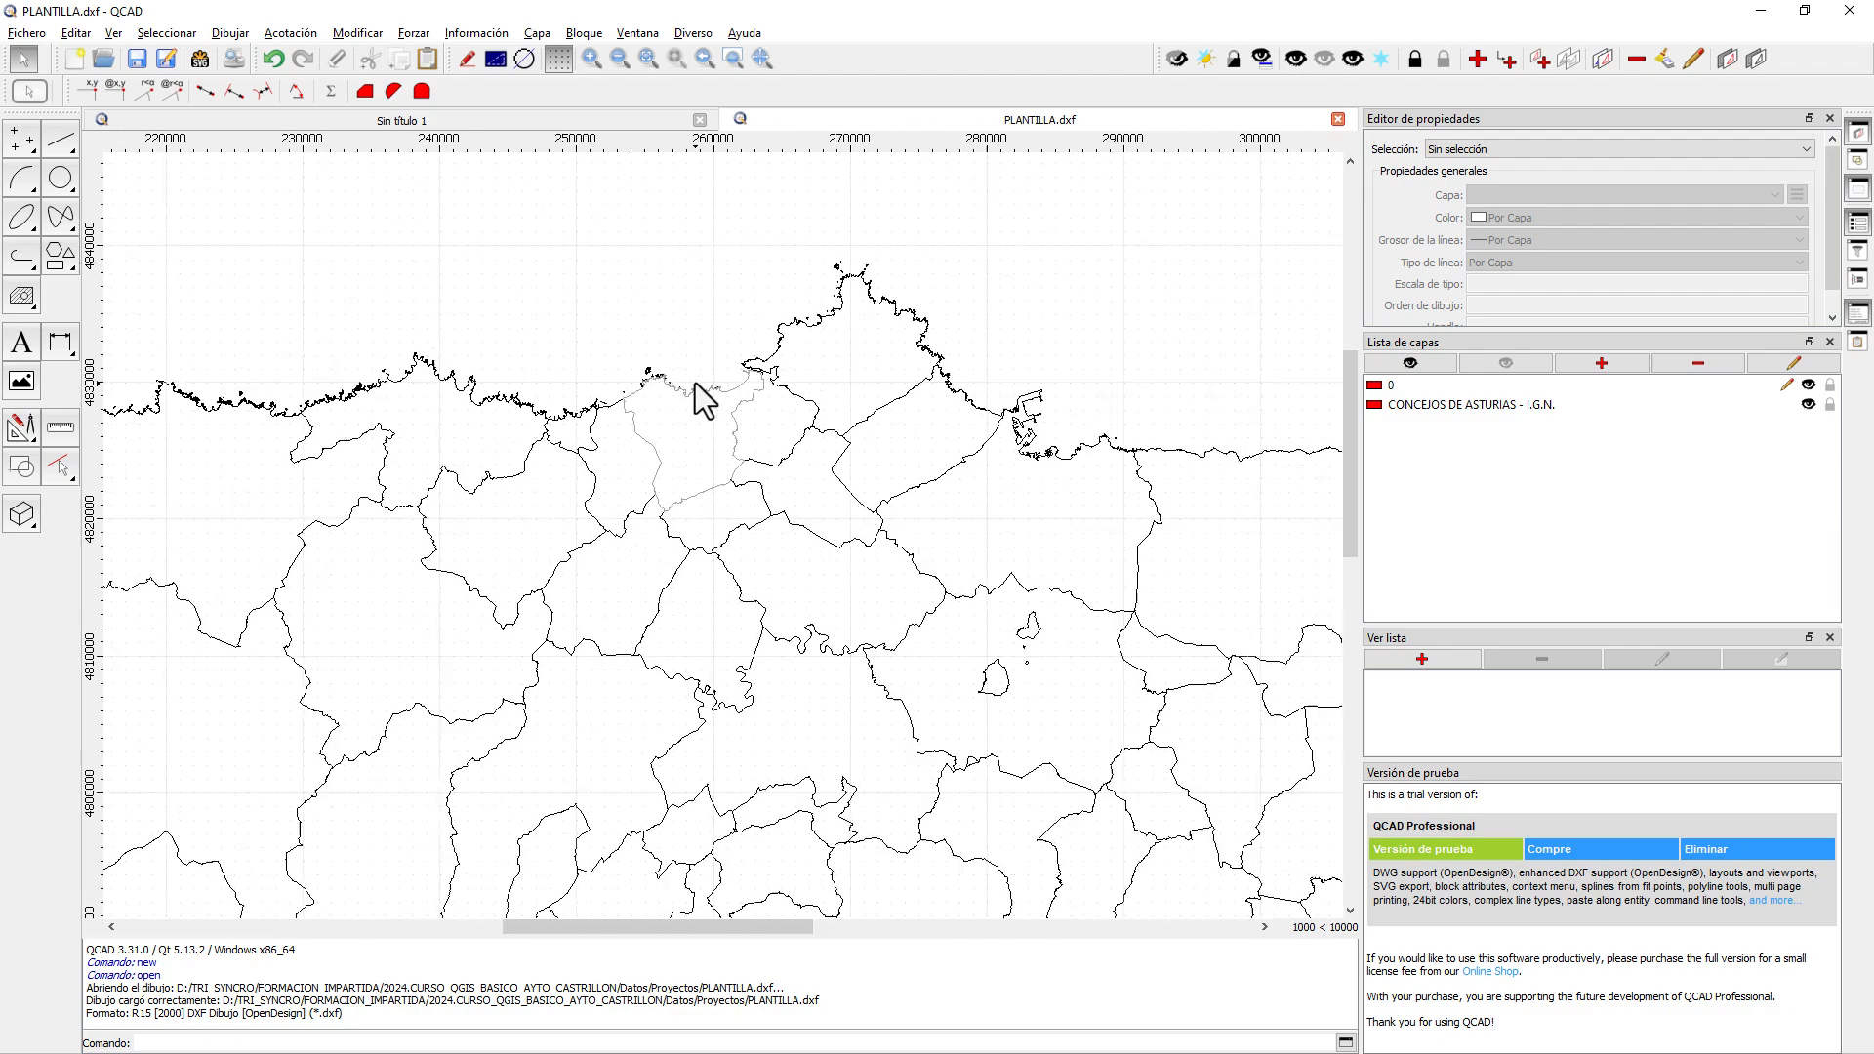
scroll(692, 375, down, 3)
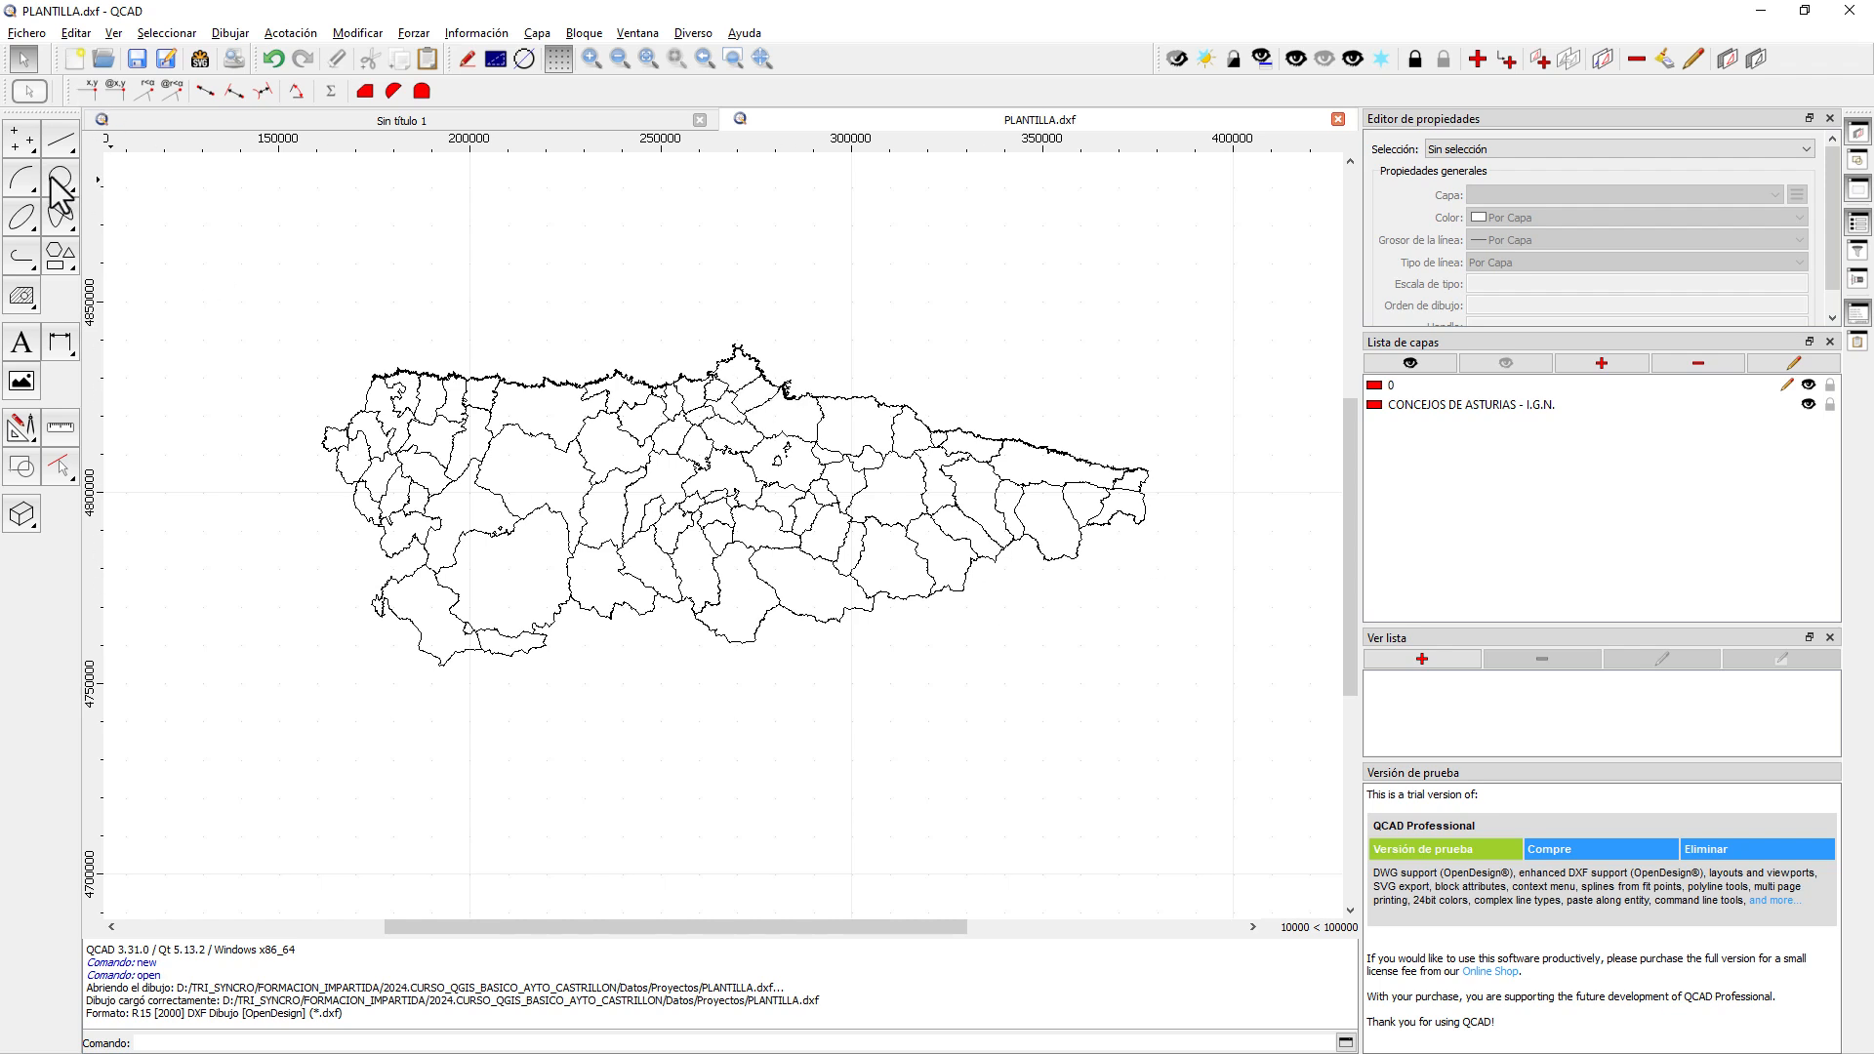
click(60, 144)
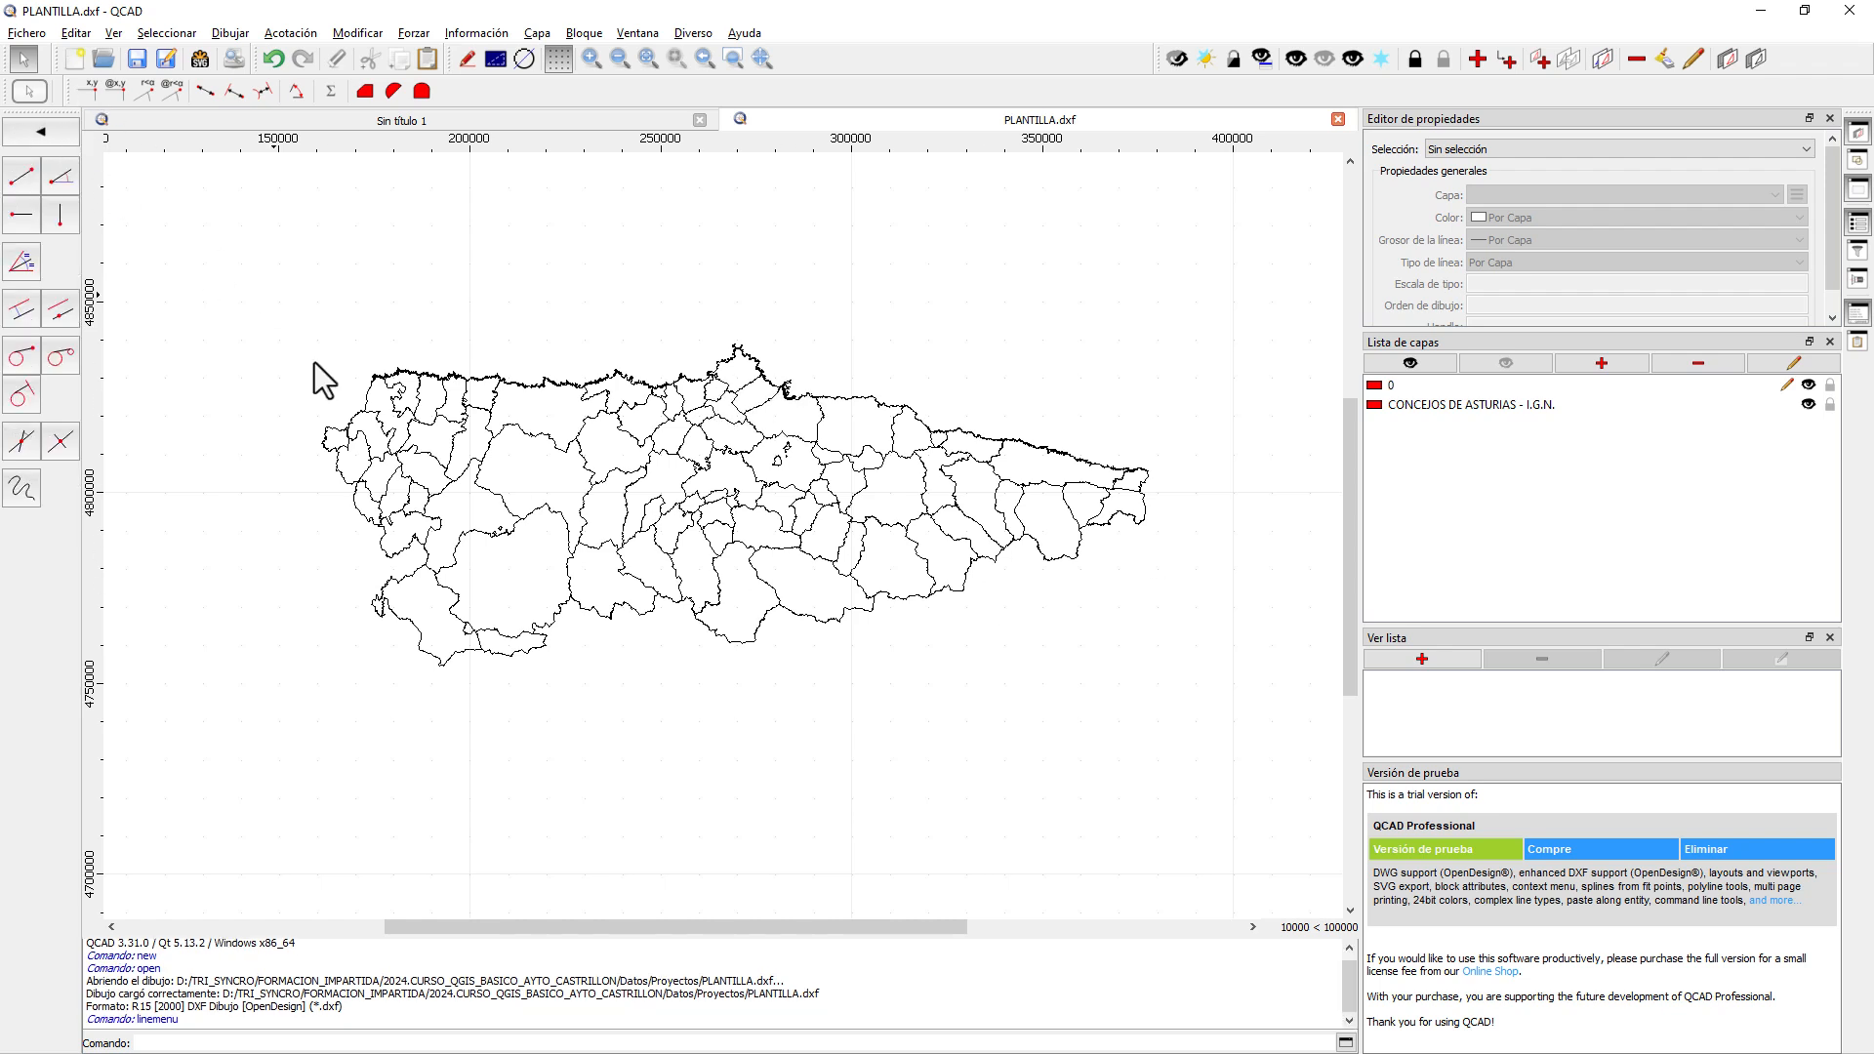
click(258, 425)
click(356, 303)
click(488, 315)
click(653, 312)
click(789, 310)
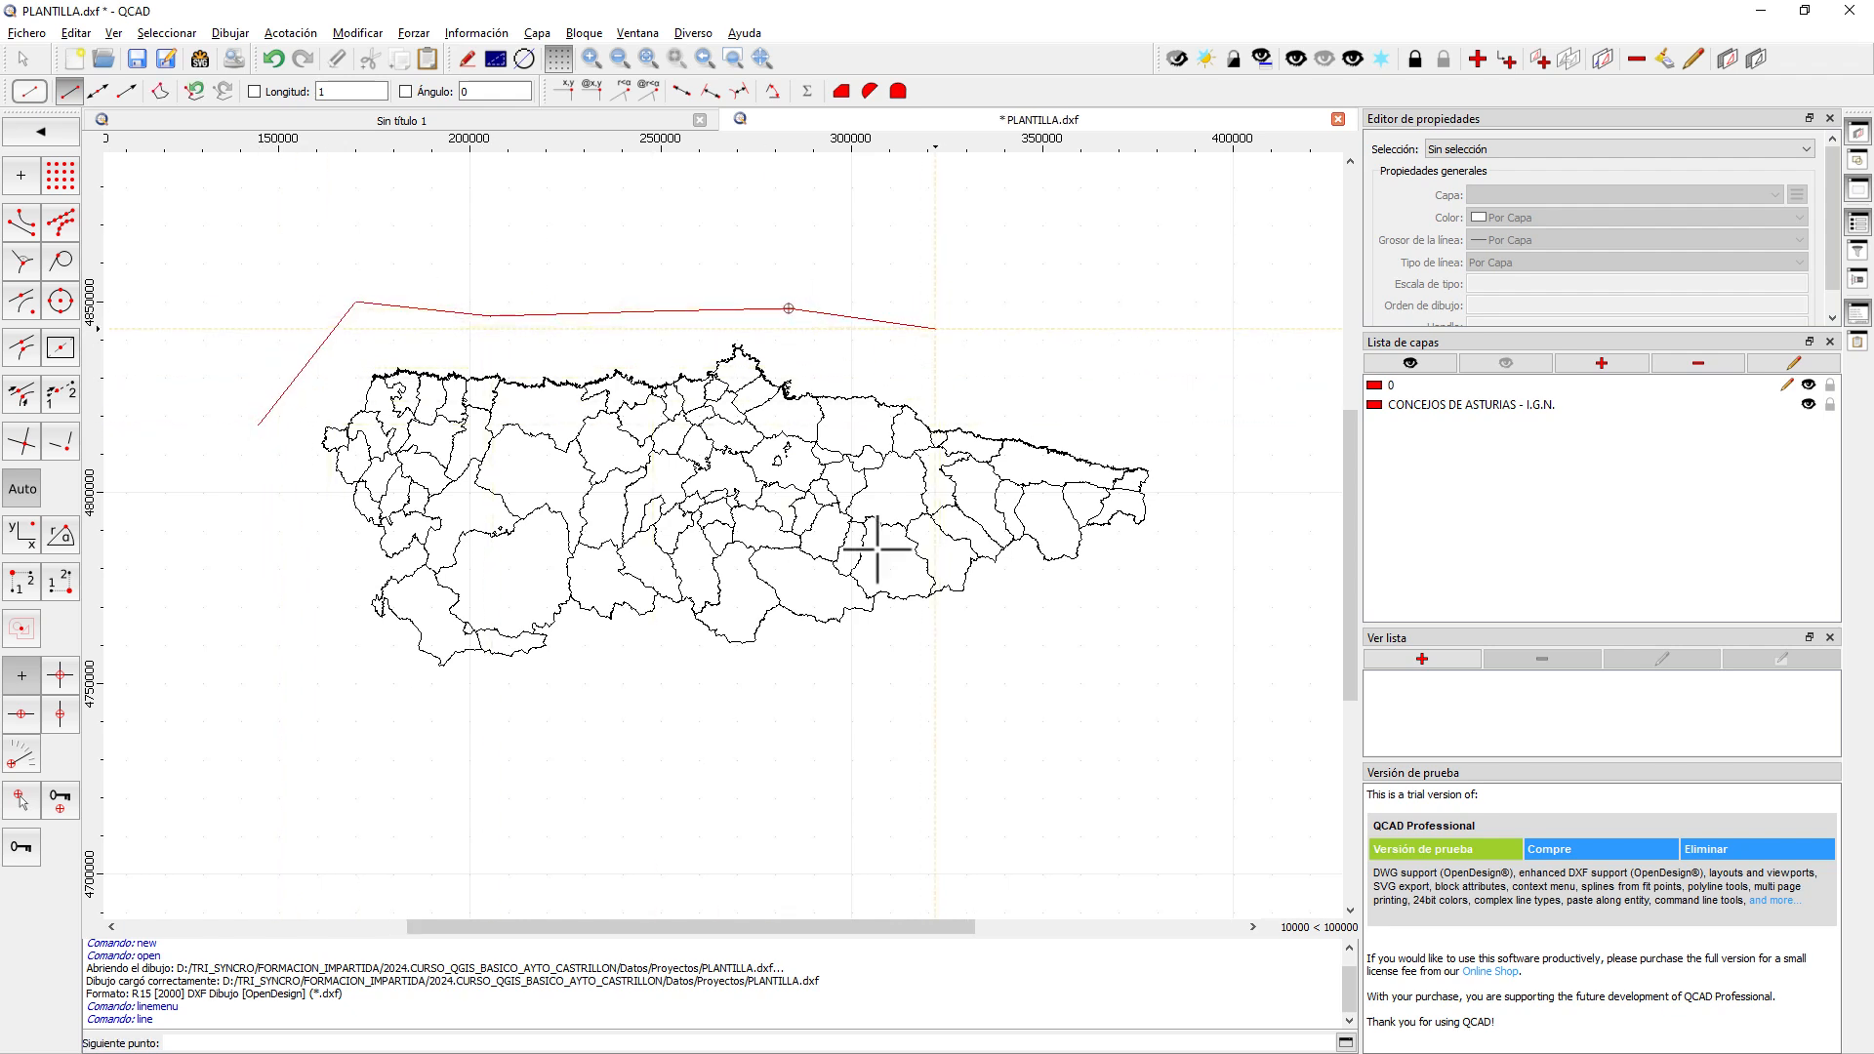
click(943, 327)
click(623, 759)
click(927, 739)
click(1108, 674)
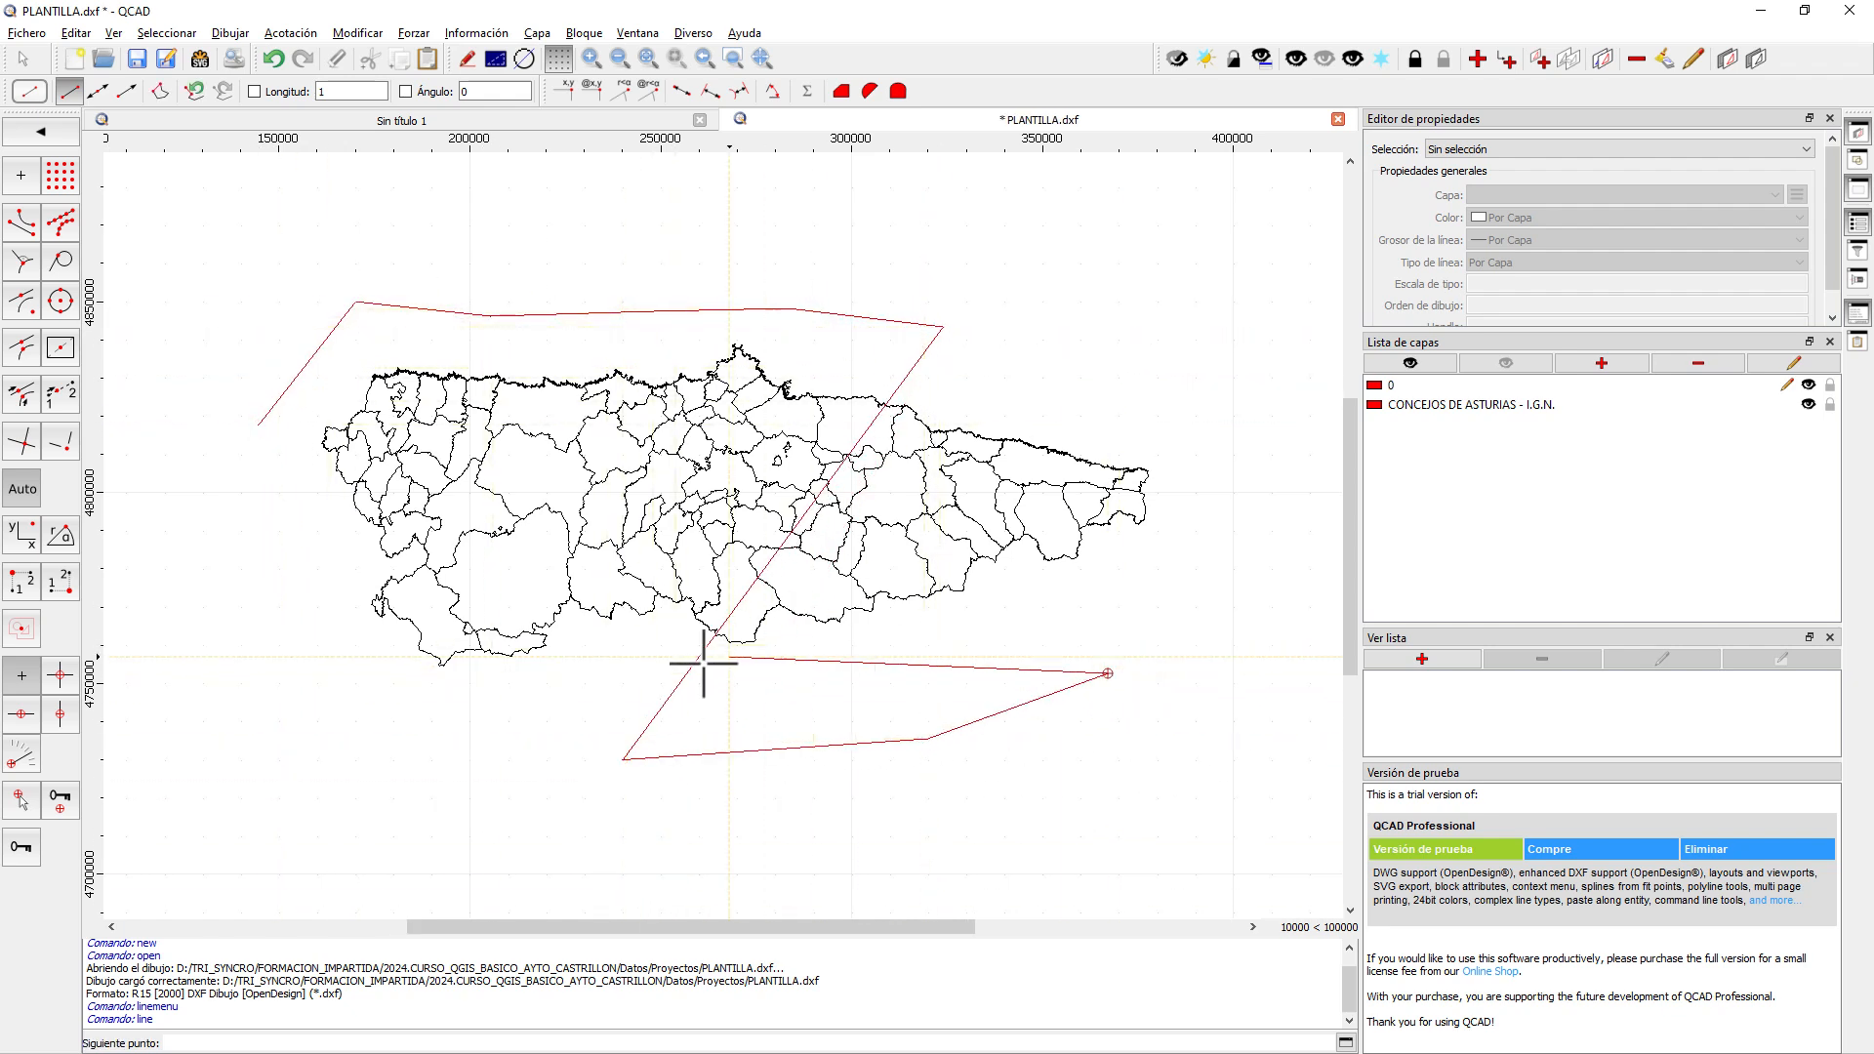
click(394, 721)
click(312, 590)
right_click(244, 518)
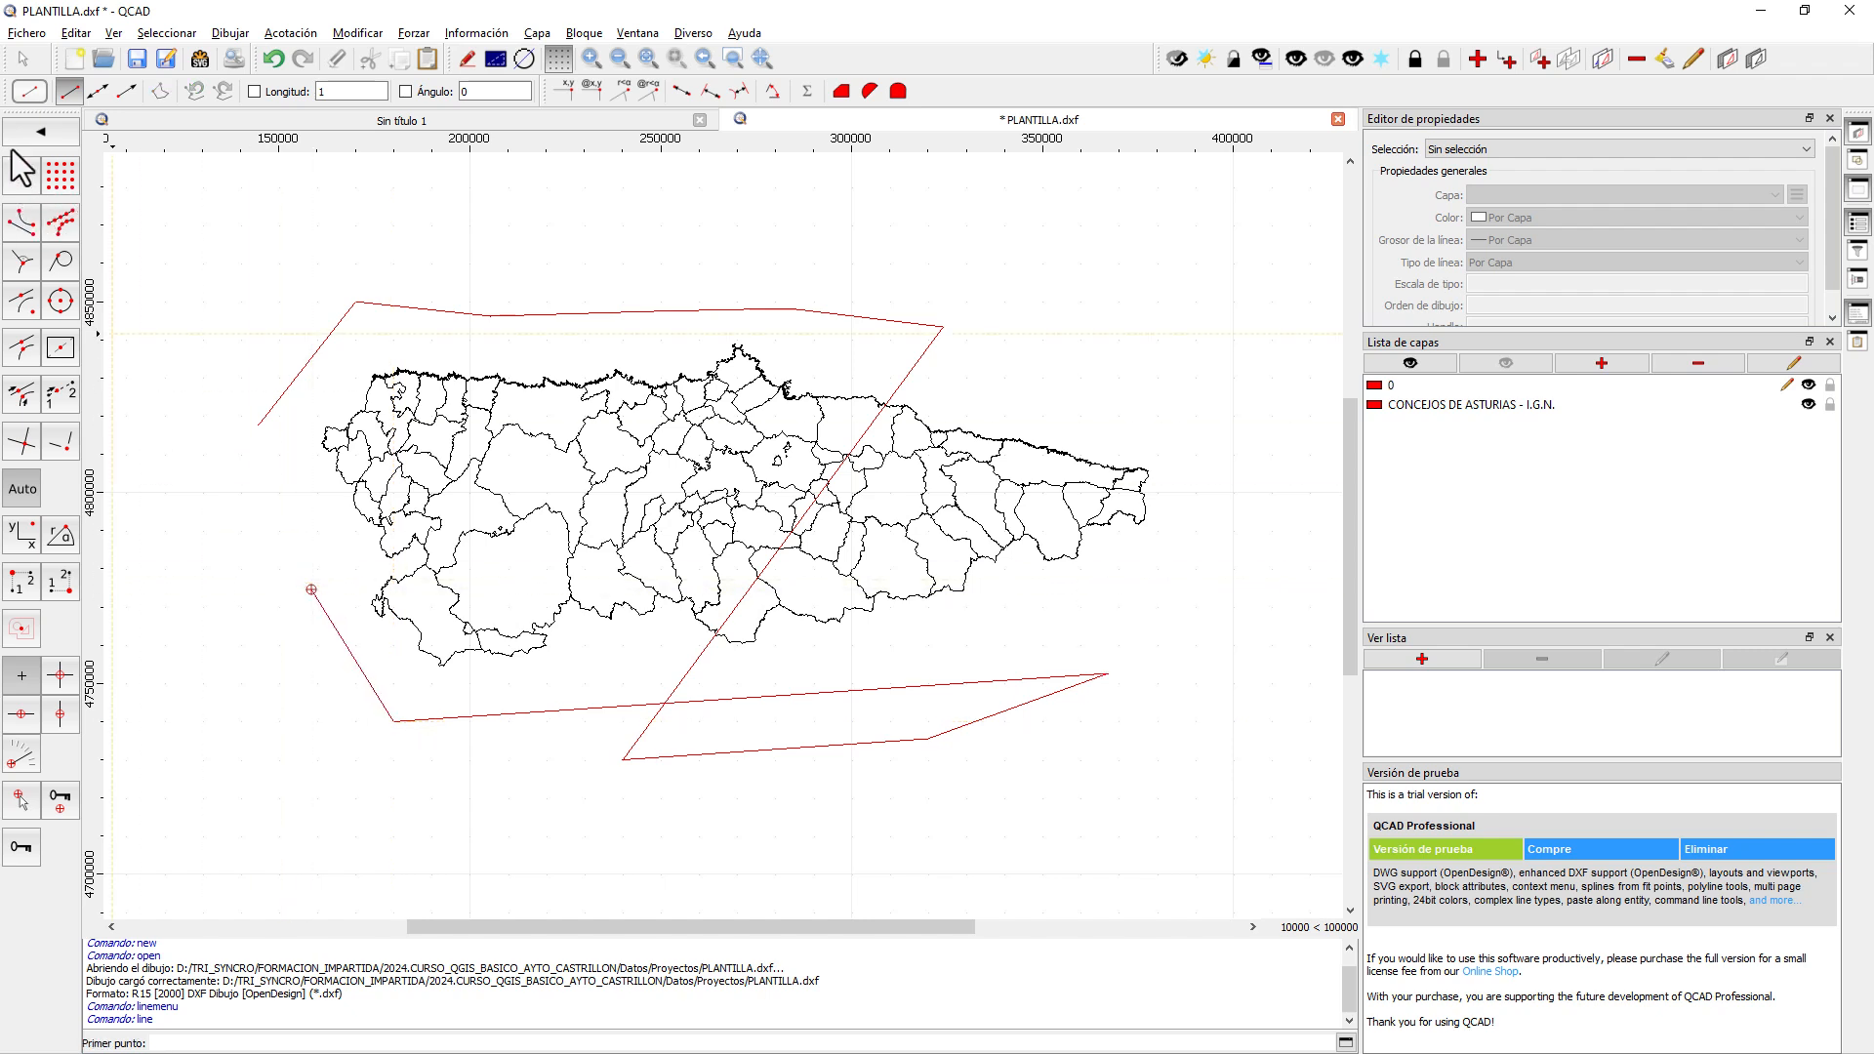
- Draw a small closed four-sided figure with lines northeast of the municipality outlines and leave the line tool
click(40, 131)
click(40, 131)
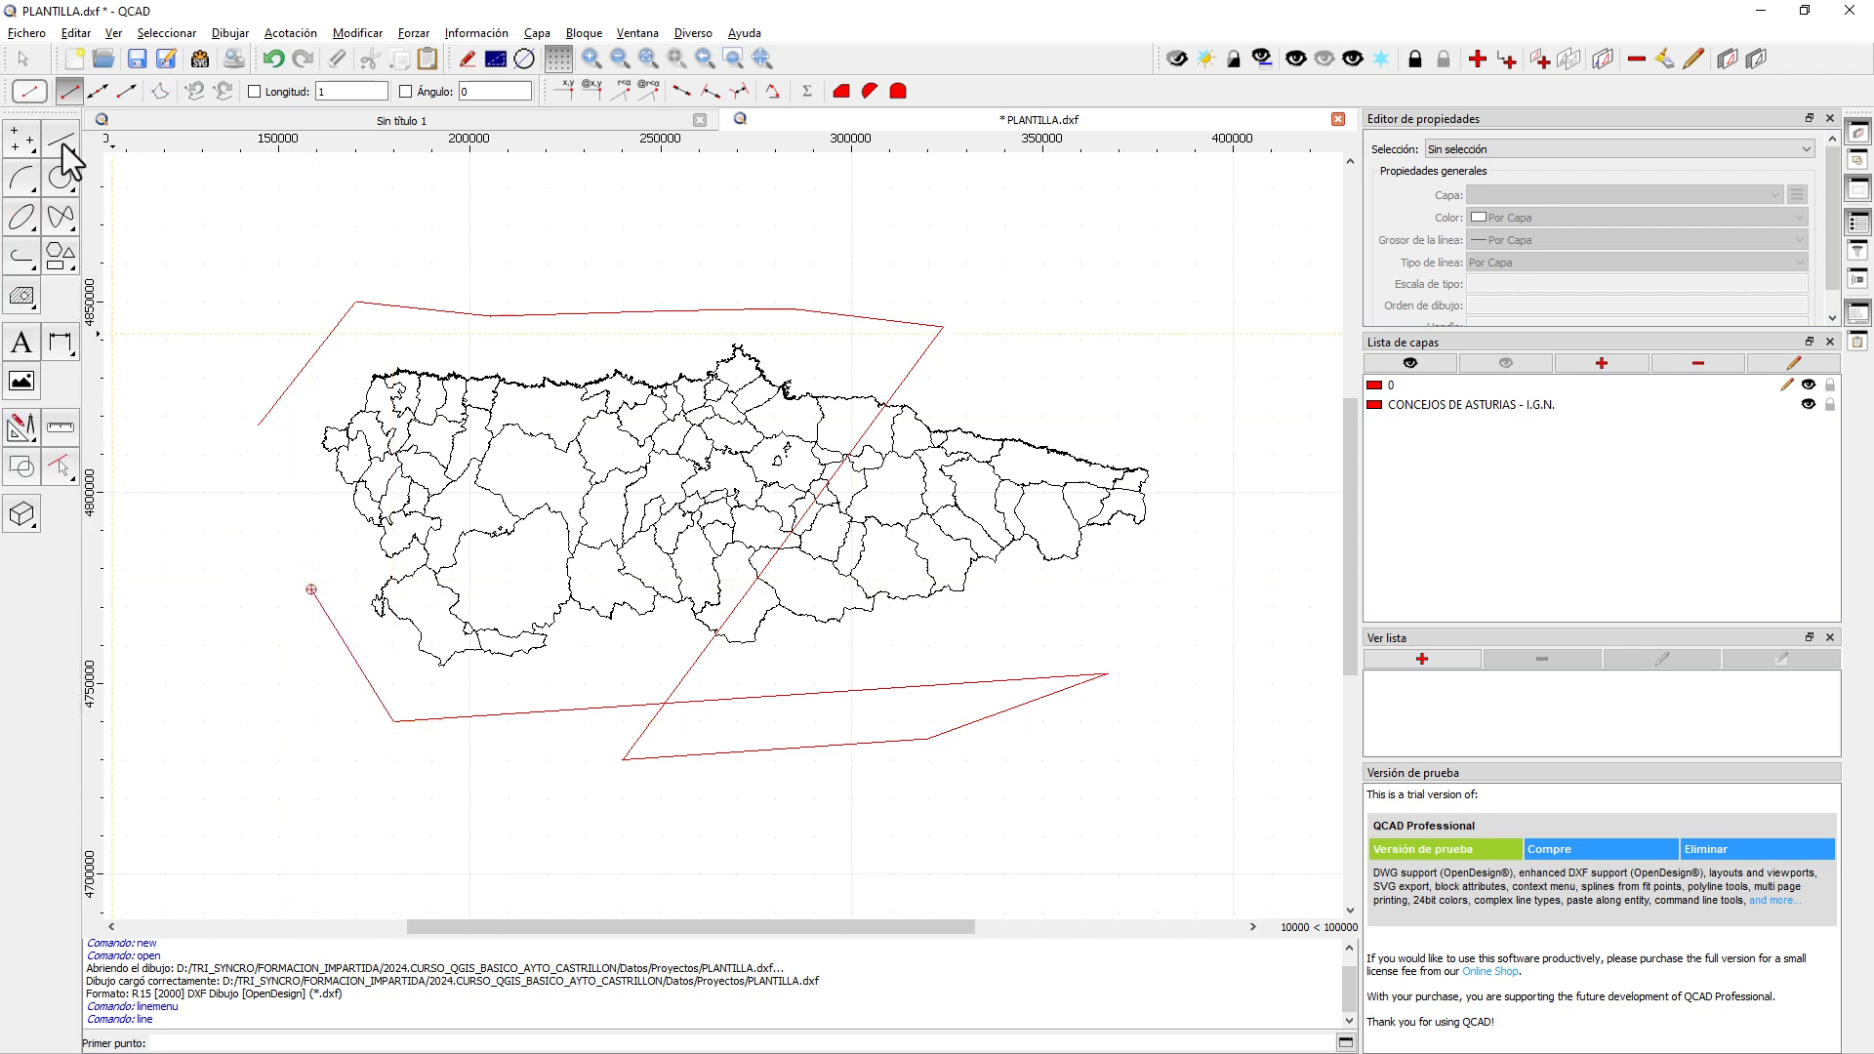
click(59, 213)
click(1006, 378)
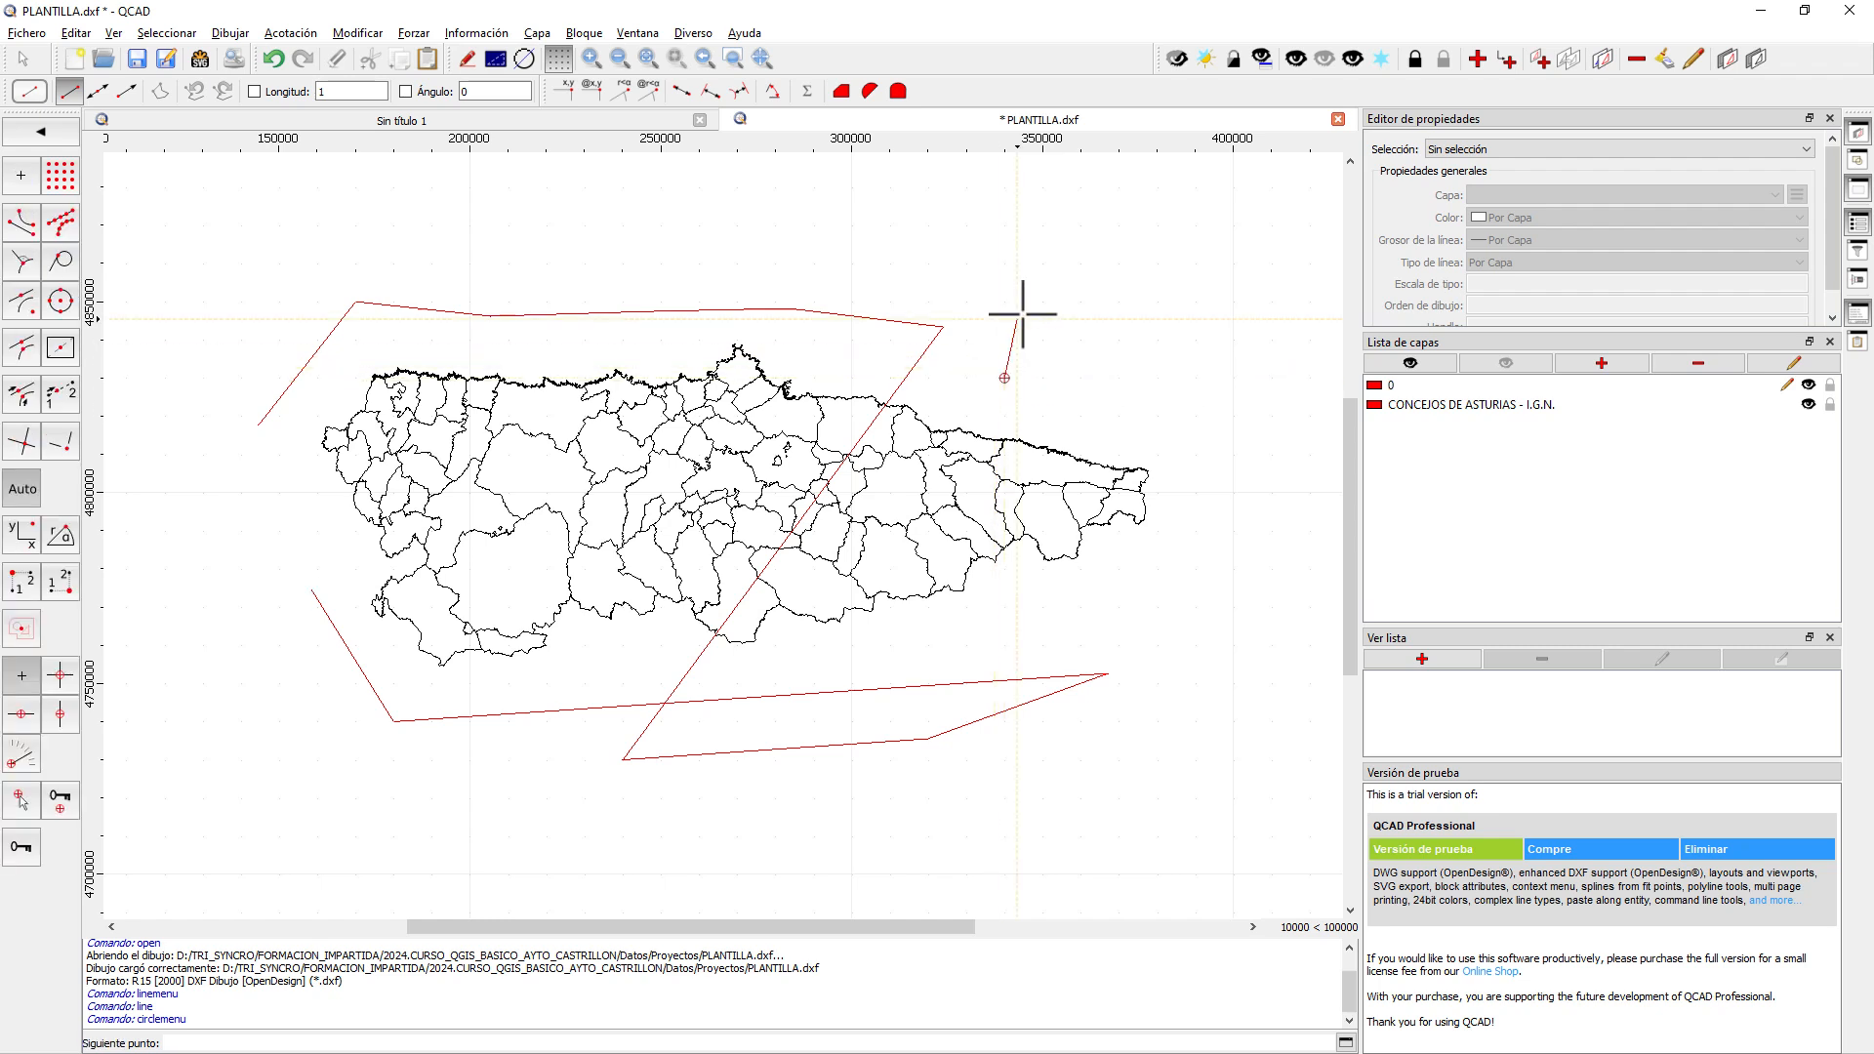
click(1068, 310)
click(1101, 396)
click(1022, 405)
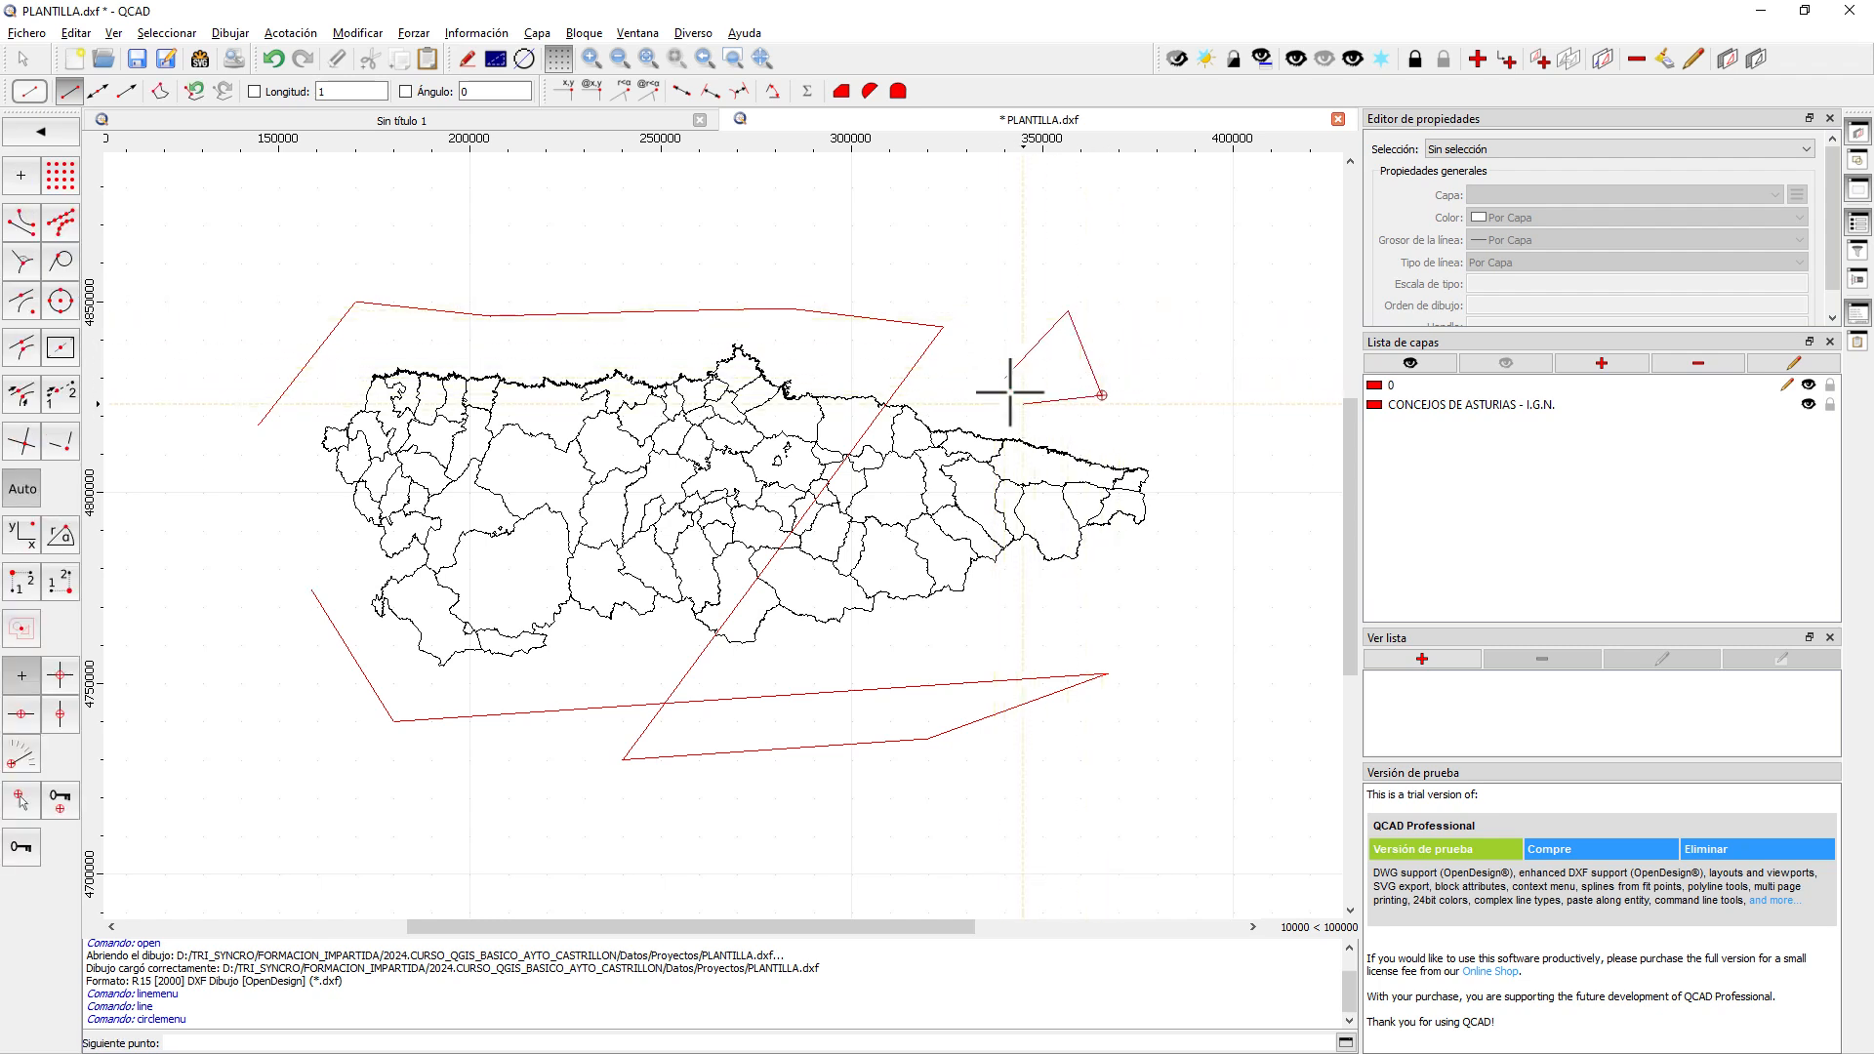
click(1006, 378)
click(43, 130)
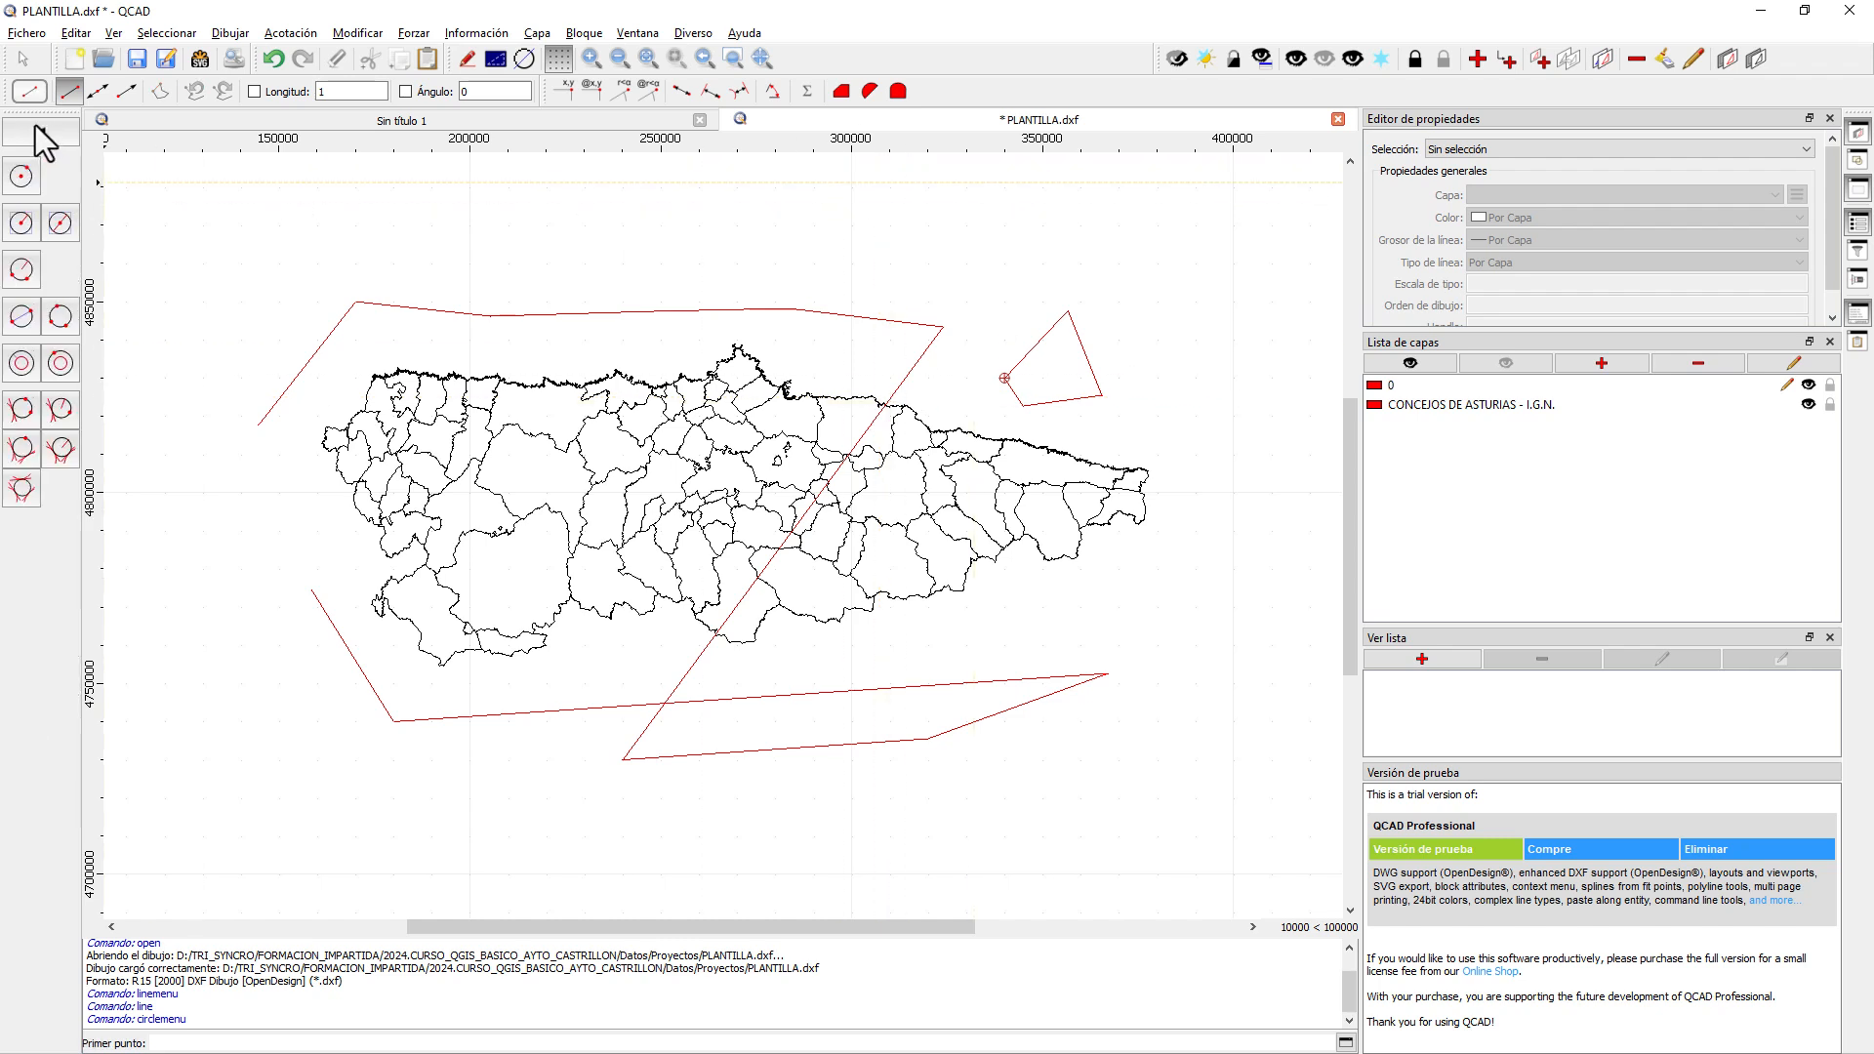
click(25, 64)
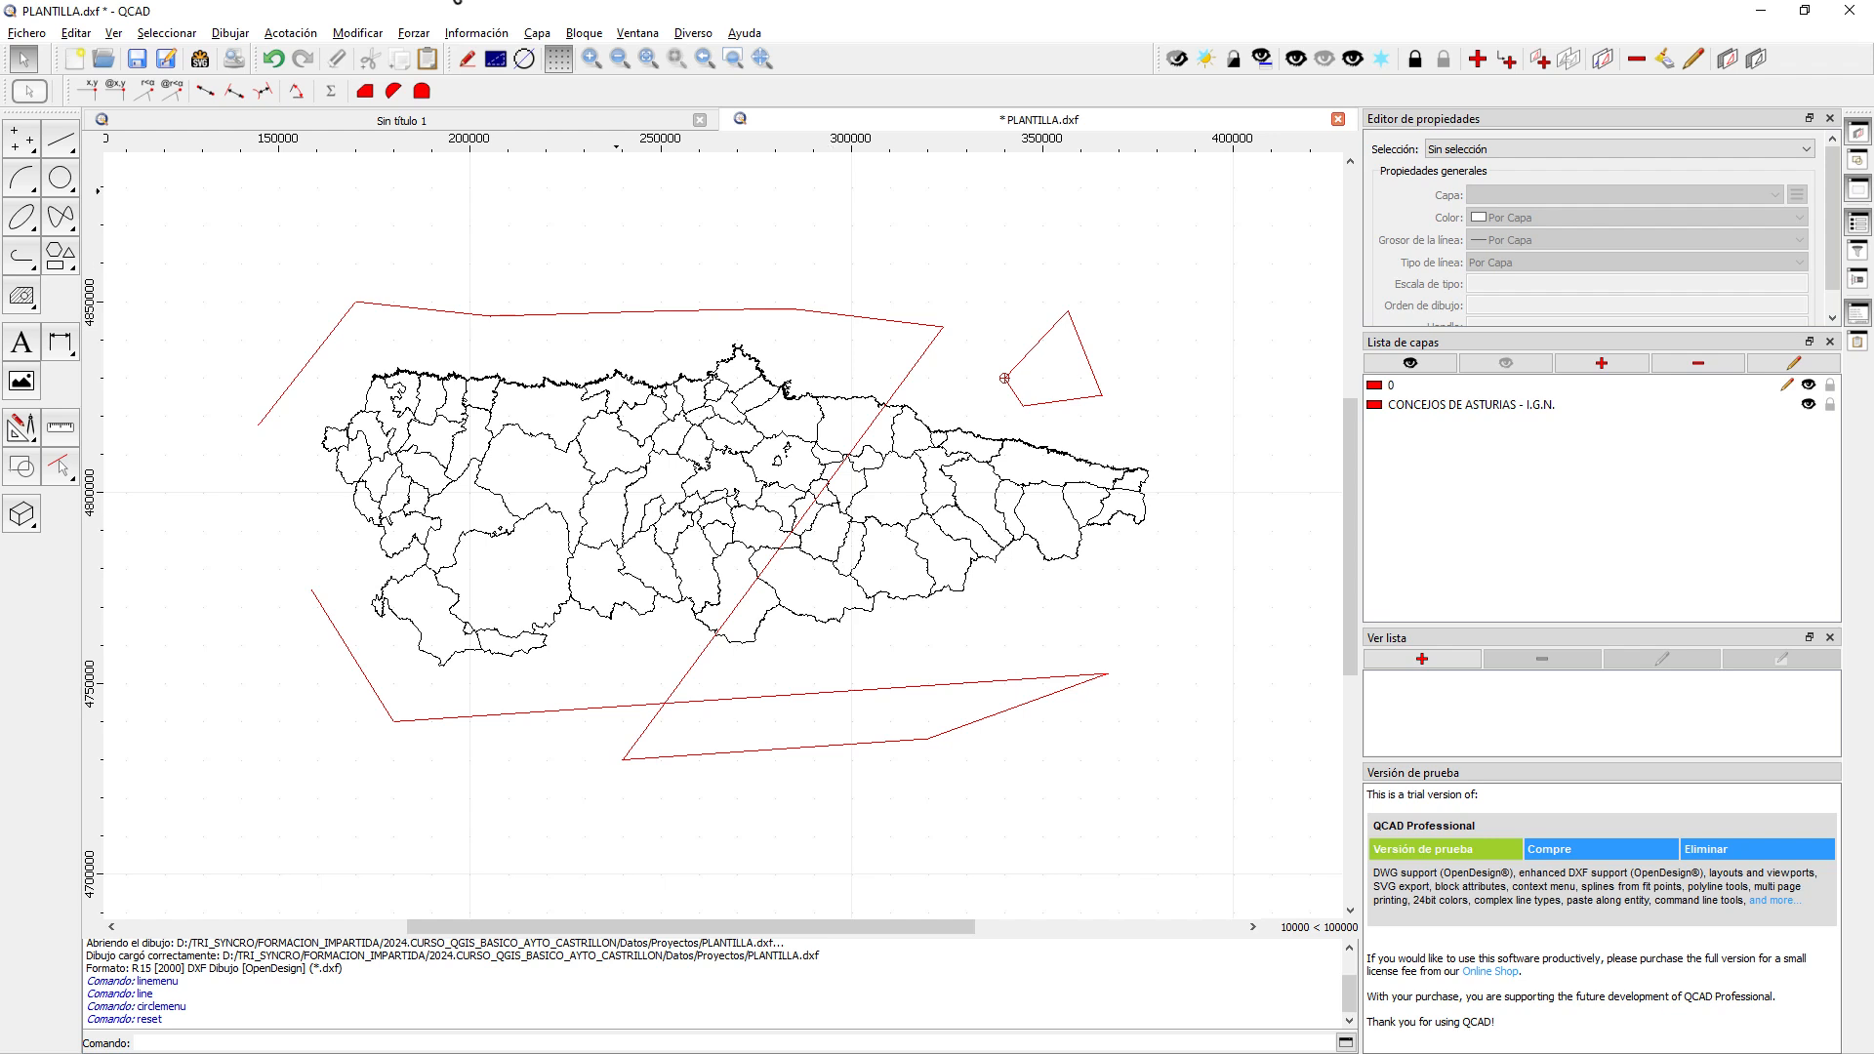
- Delete all municipality polylines, hiding layer 0 while erasing the remaining ones and showing it again to keep the drawn lines
drag(345, 359, 636, 607)
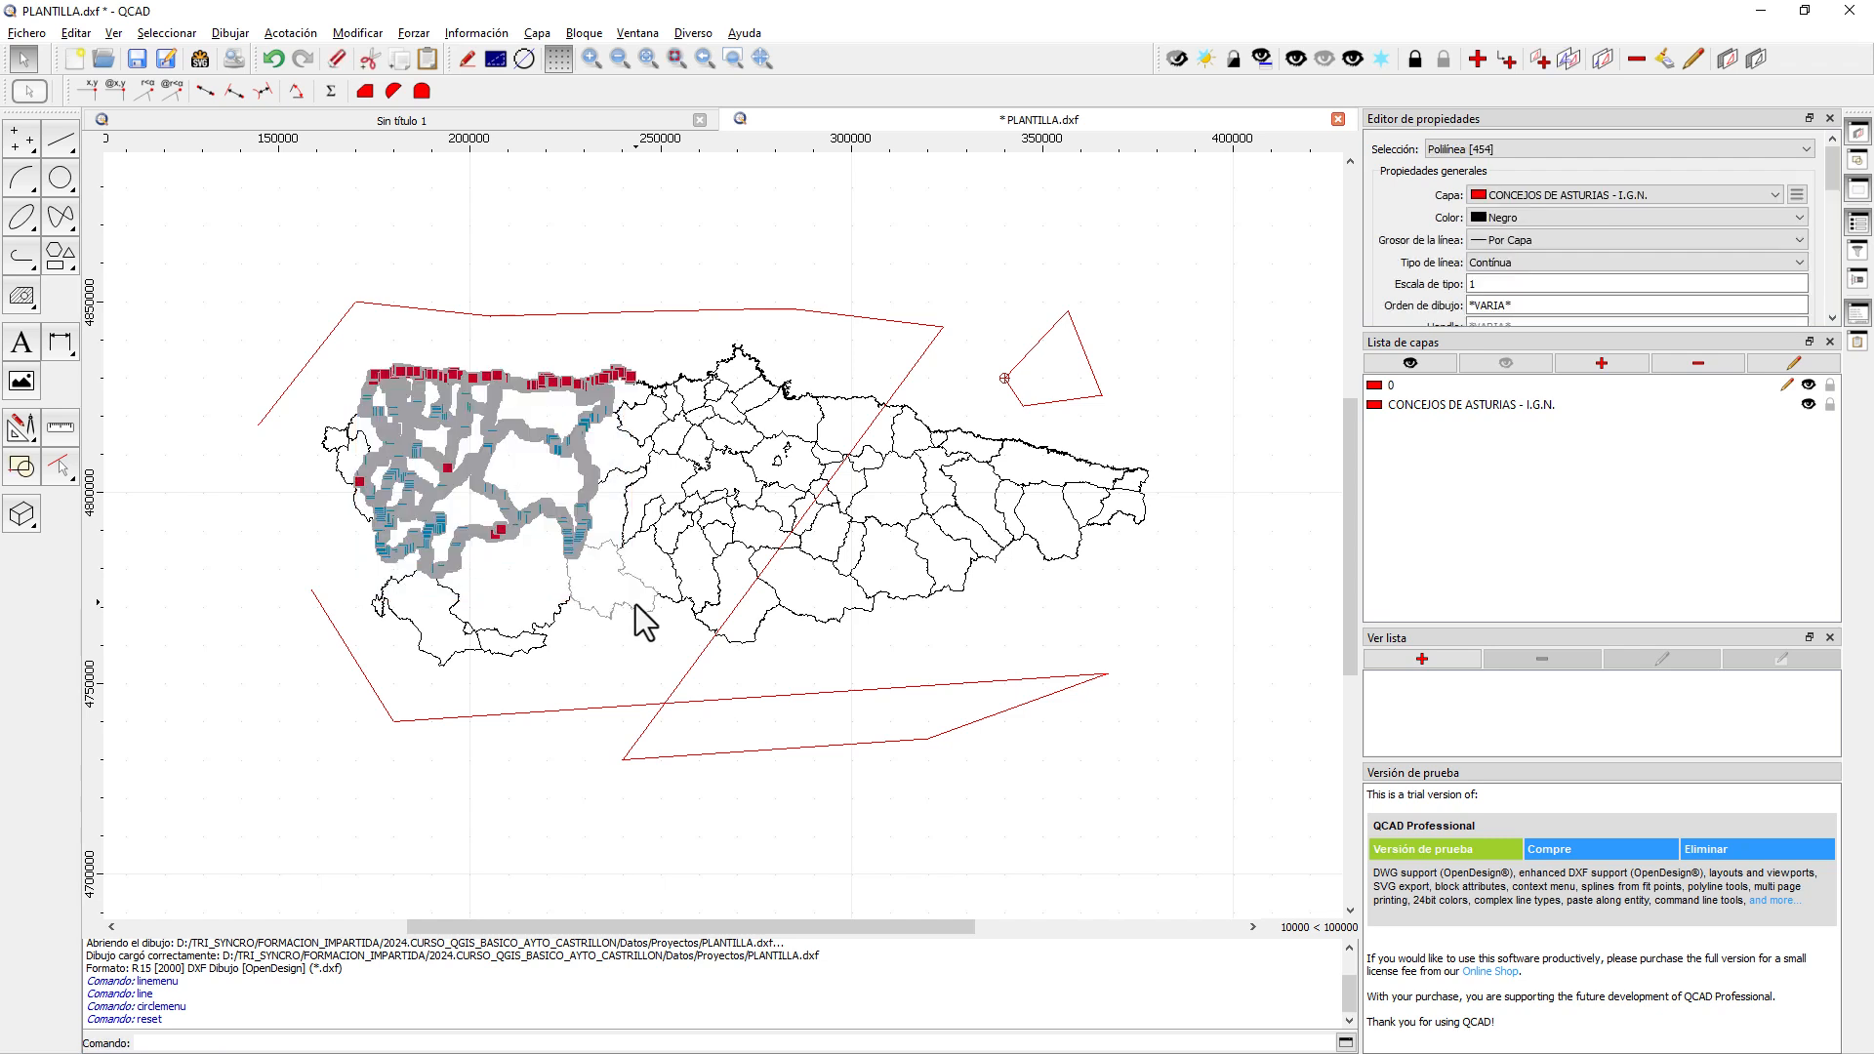
key(Delete)
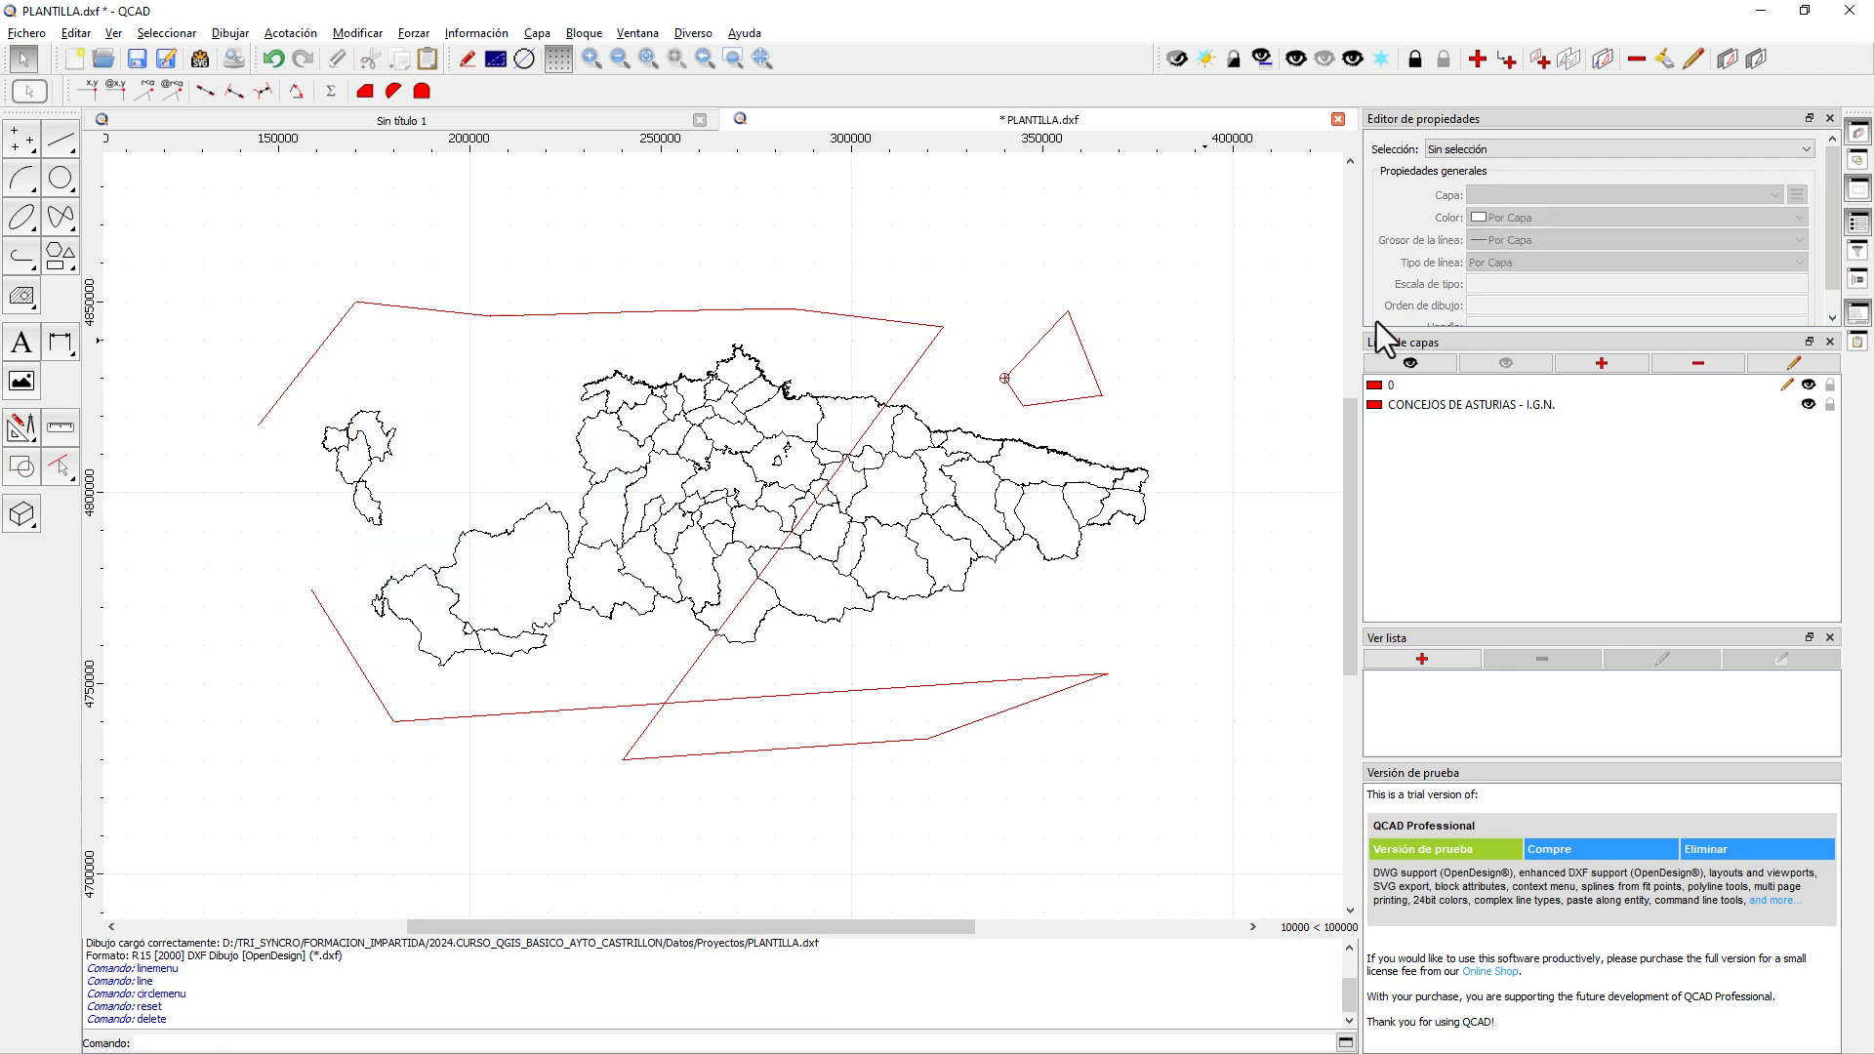
click(1806, 386)
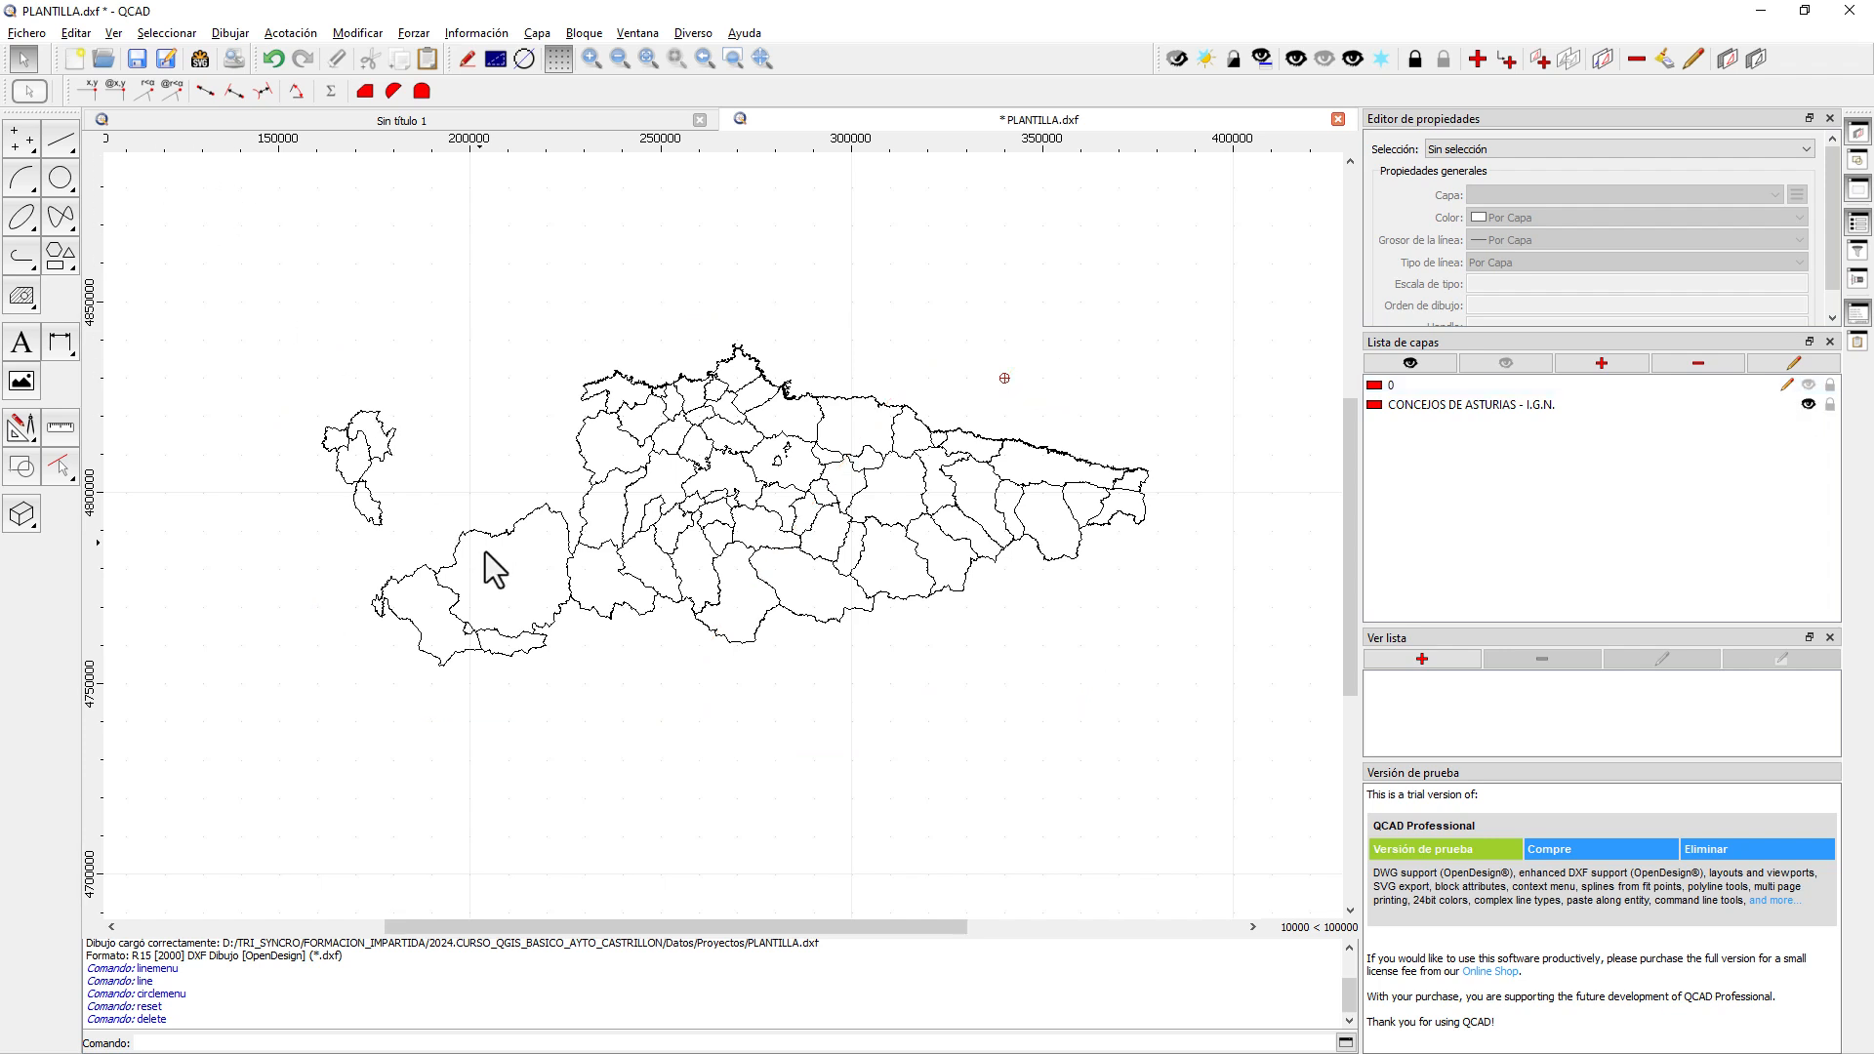
drag(208, 185, 1220, 830)
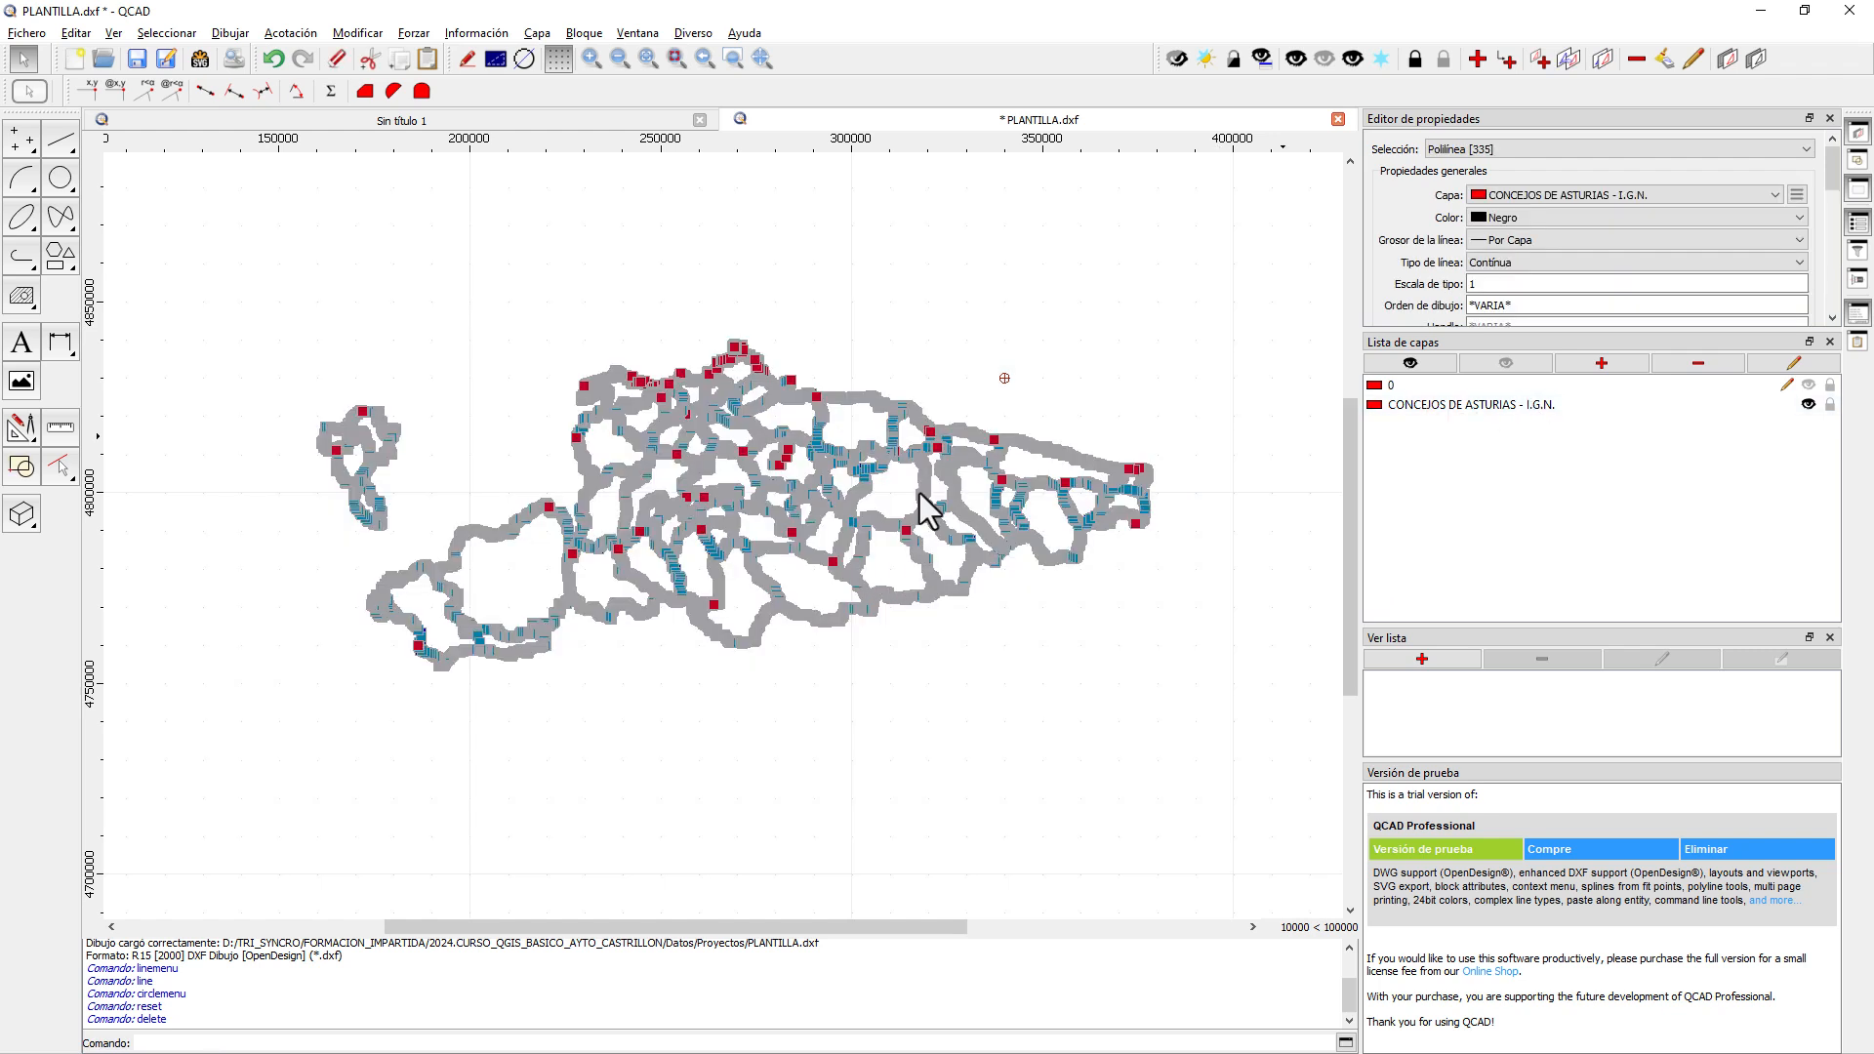
key(Delete)
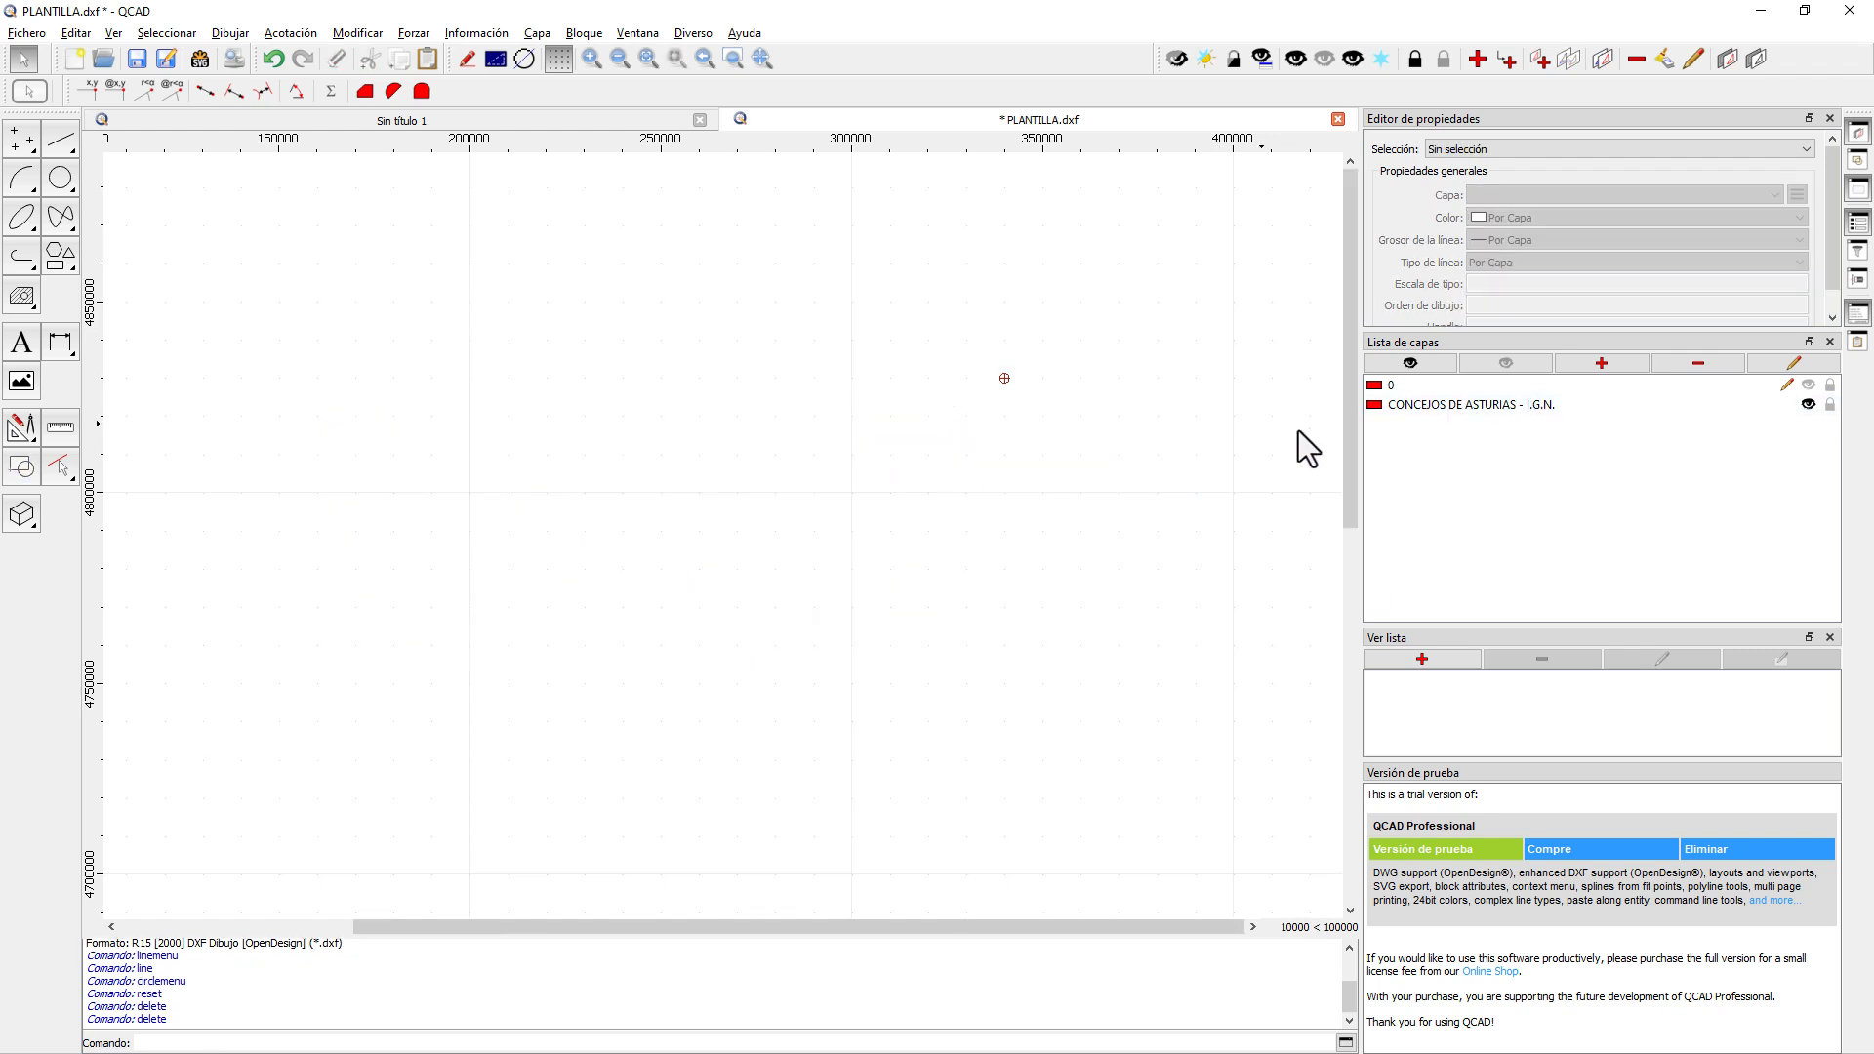
click(1808, 384)
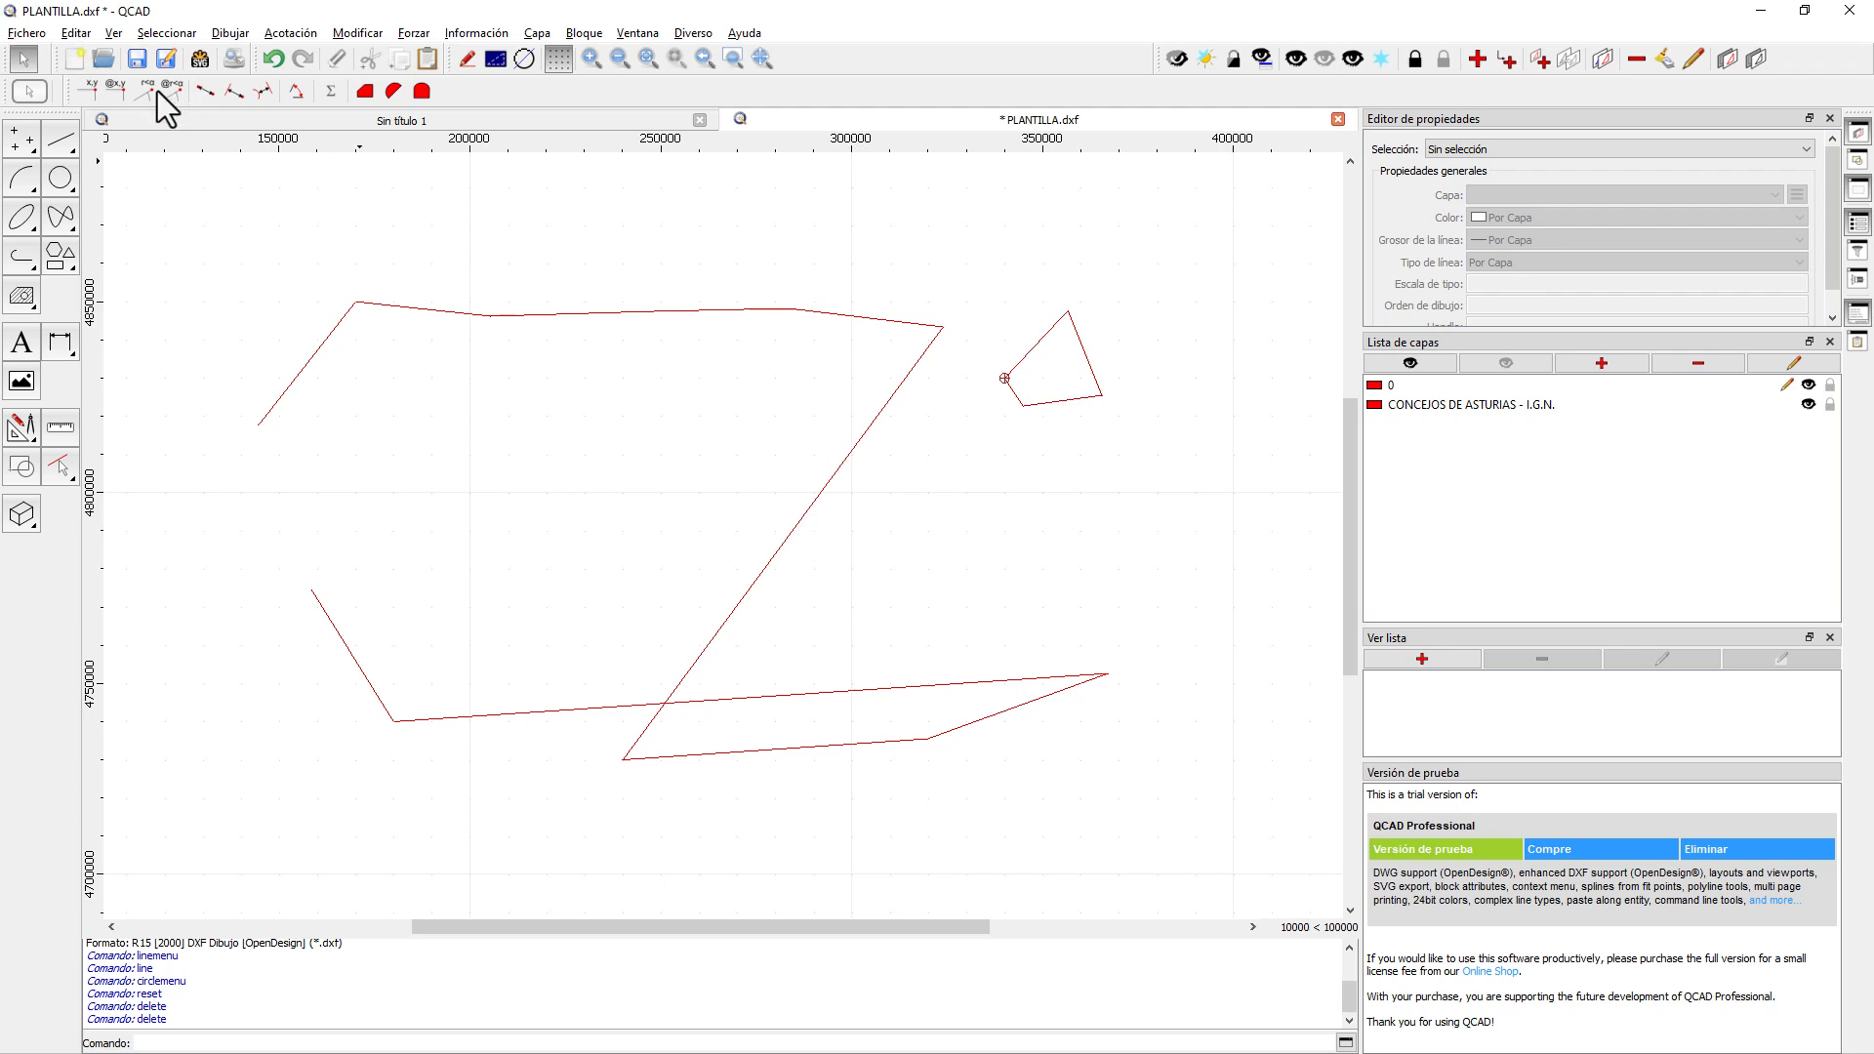
- Save PLANTILLA.dxf in its current R15 (2000) DXF format and quit QCAD
click(135, 62)
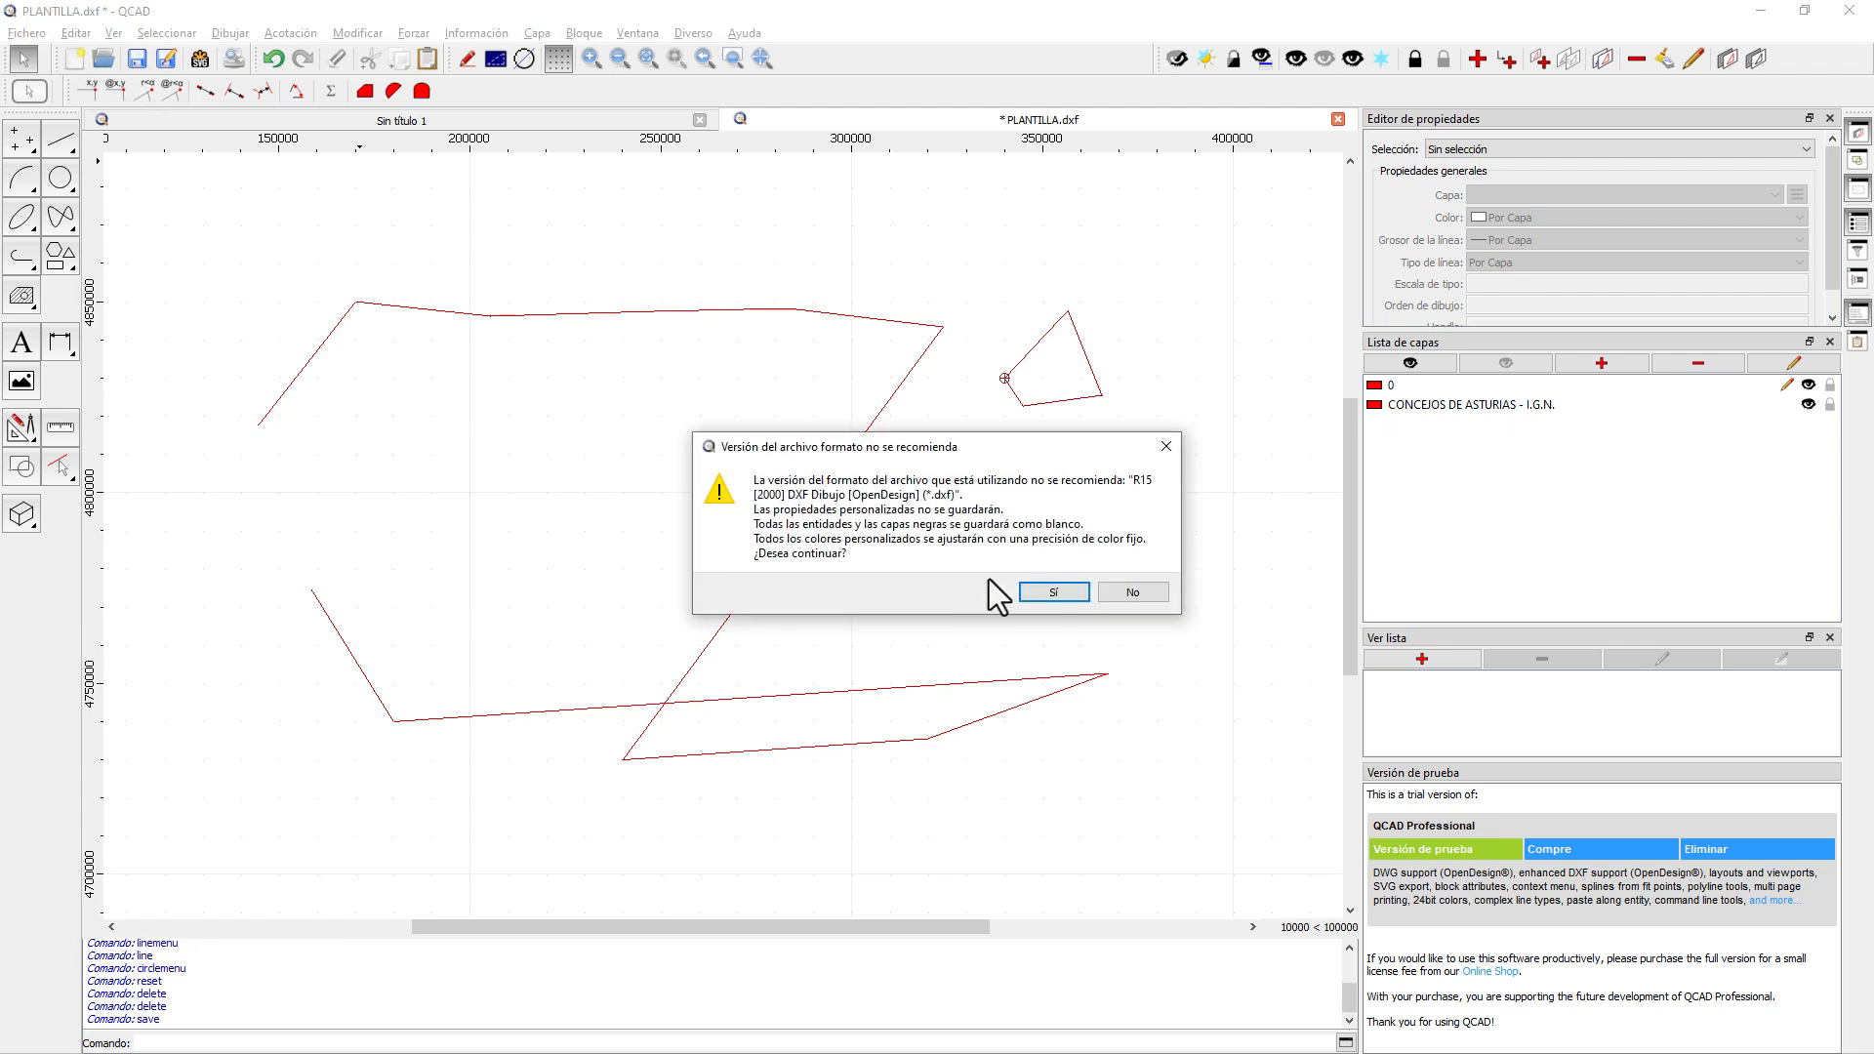
click(1058, 596)
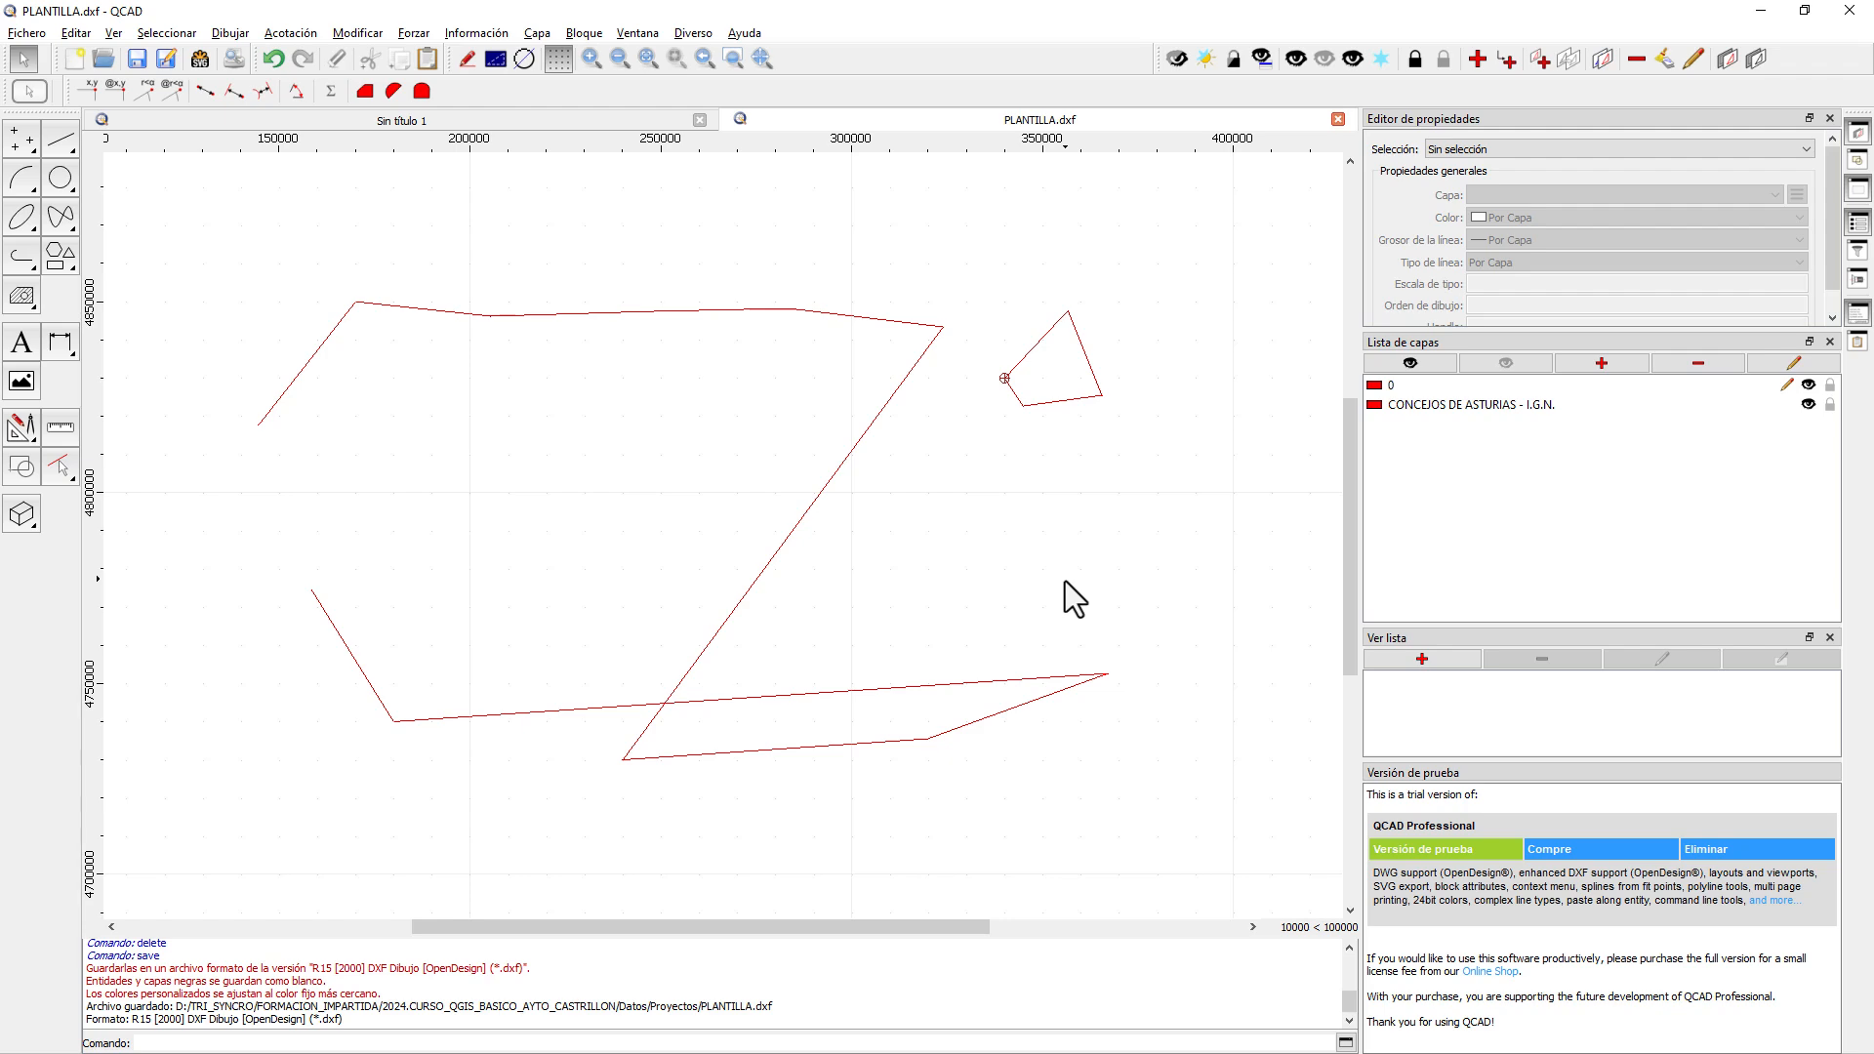
click(28, 32)
click(194, 498)
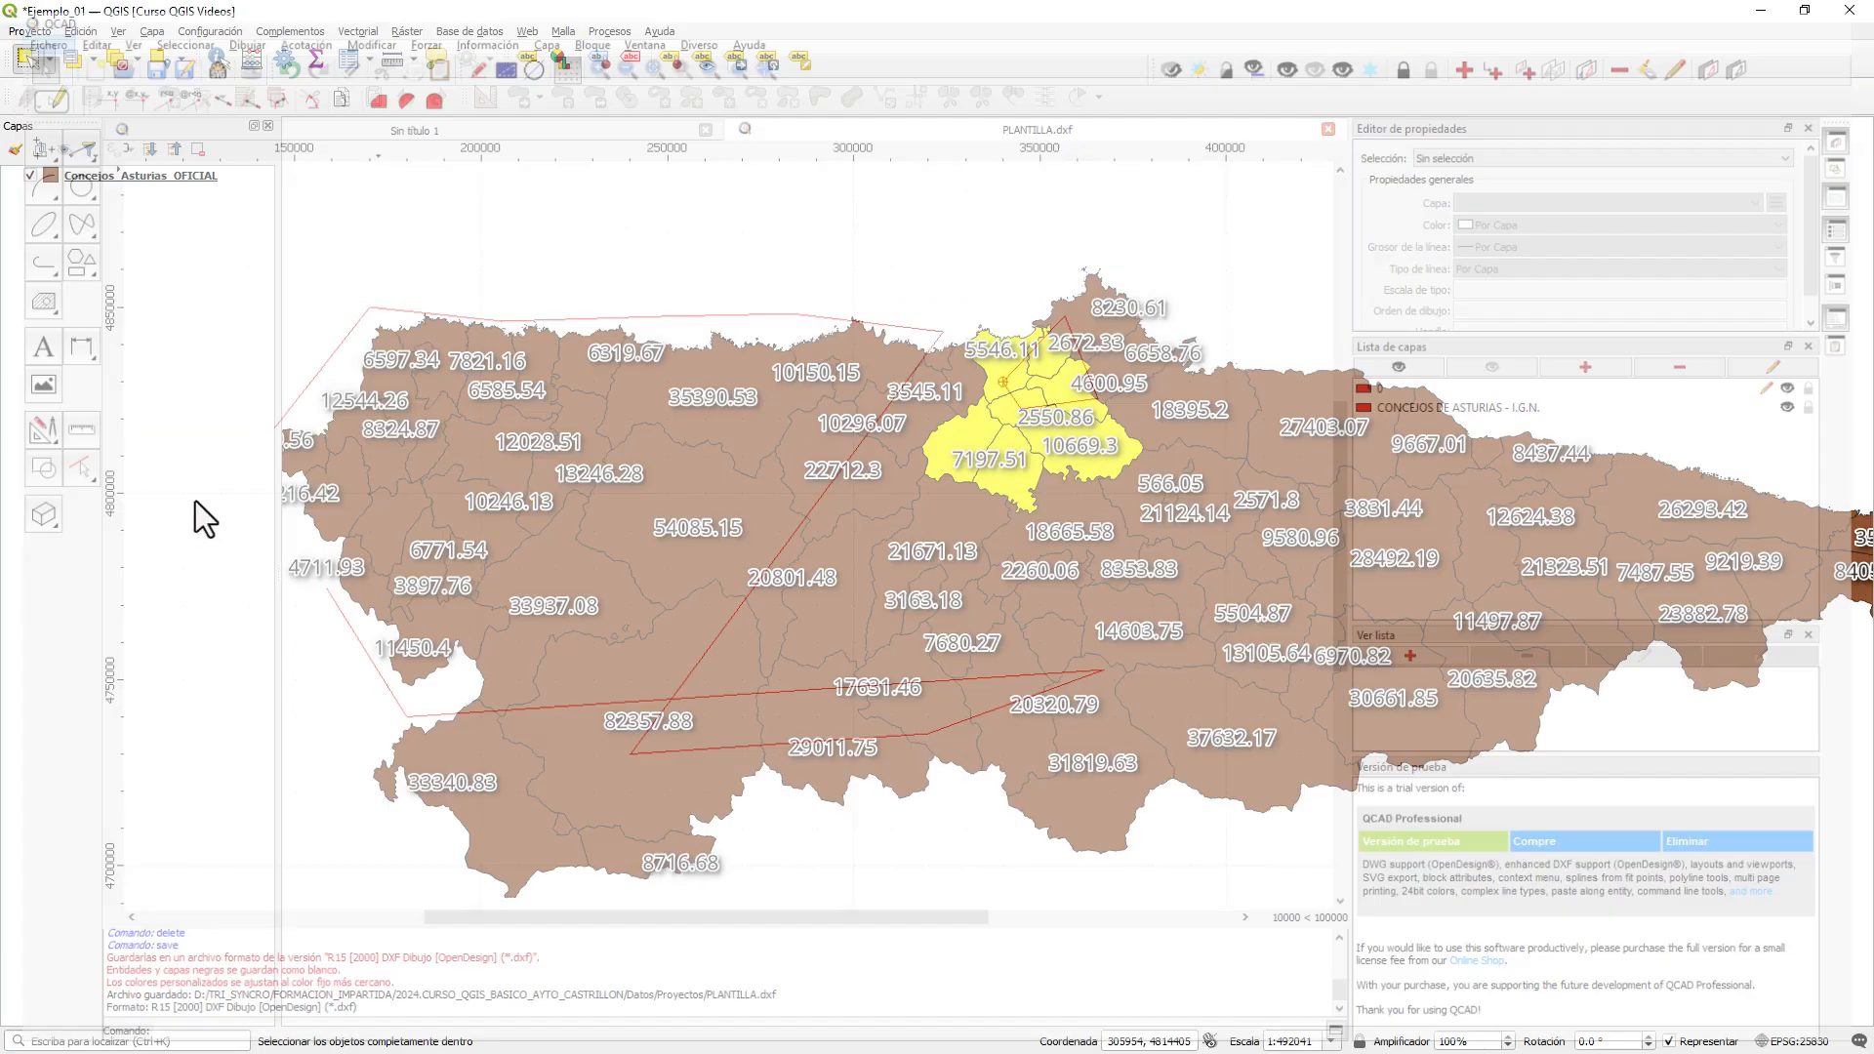
- Add the LineStringZ element of PLANTILLA.dxf from the Proyectos folder to the QGIS project as a layer
key(alt+Tab)
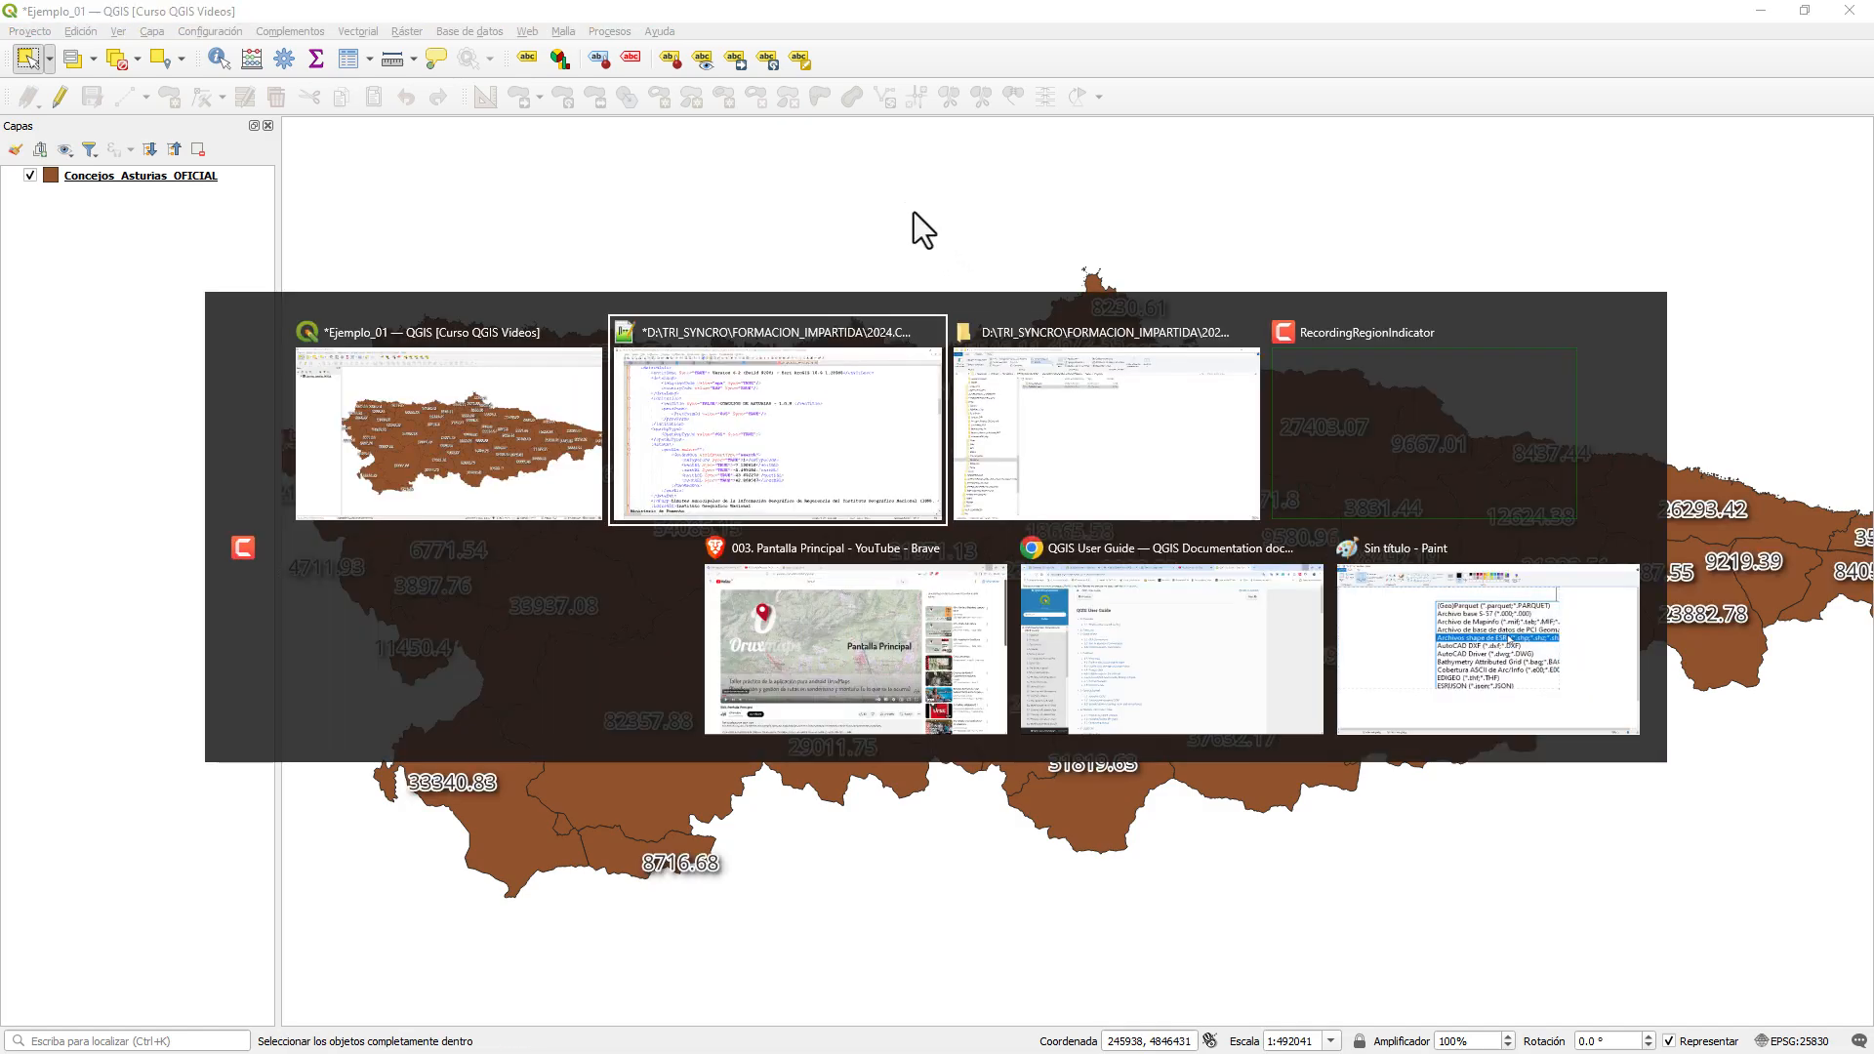
drag(496, 239, 605, 320)
key(alt+Tab)
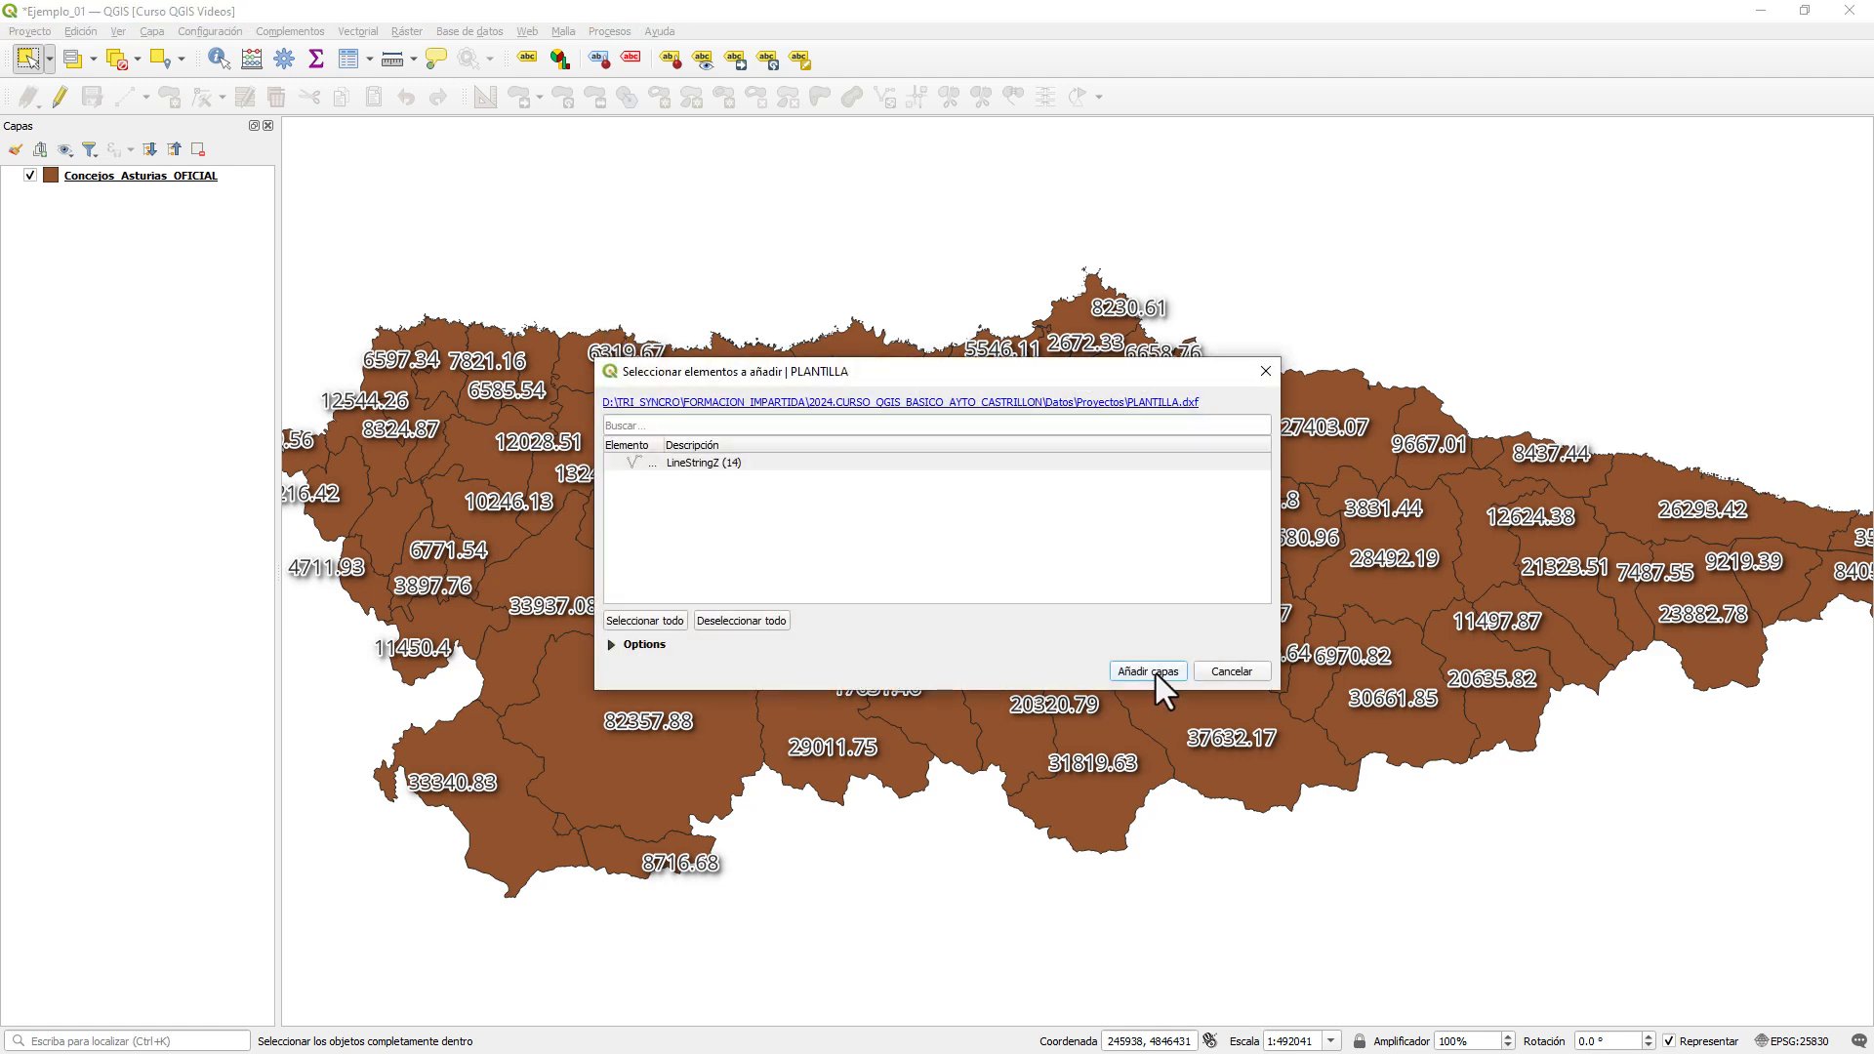
click(1155, 671)
scroll(1004, 427, down, 1)
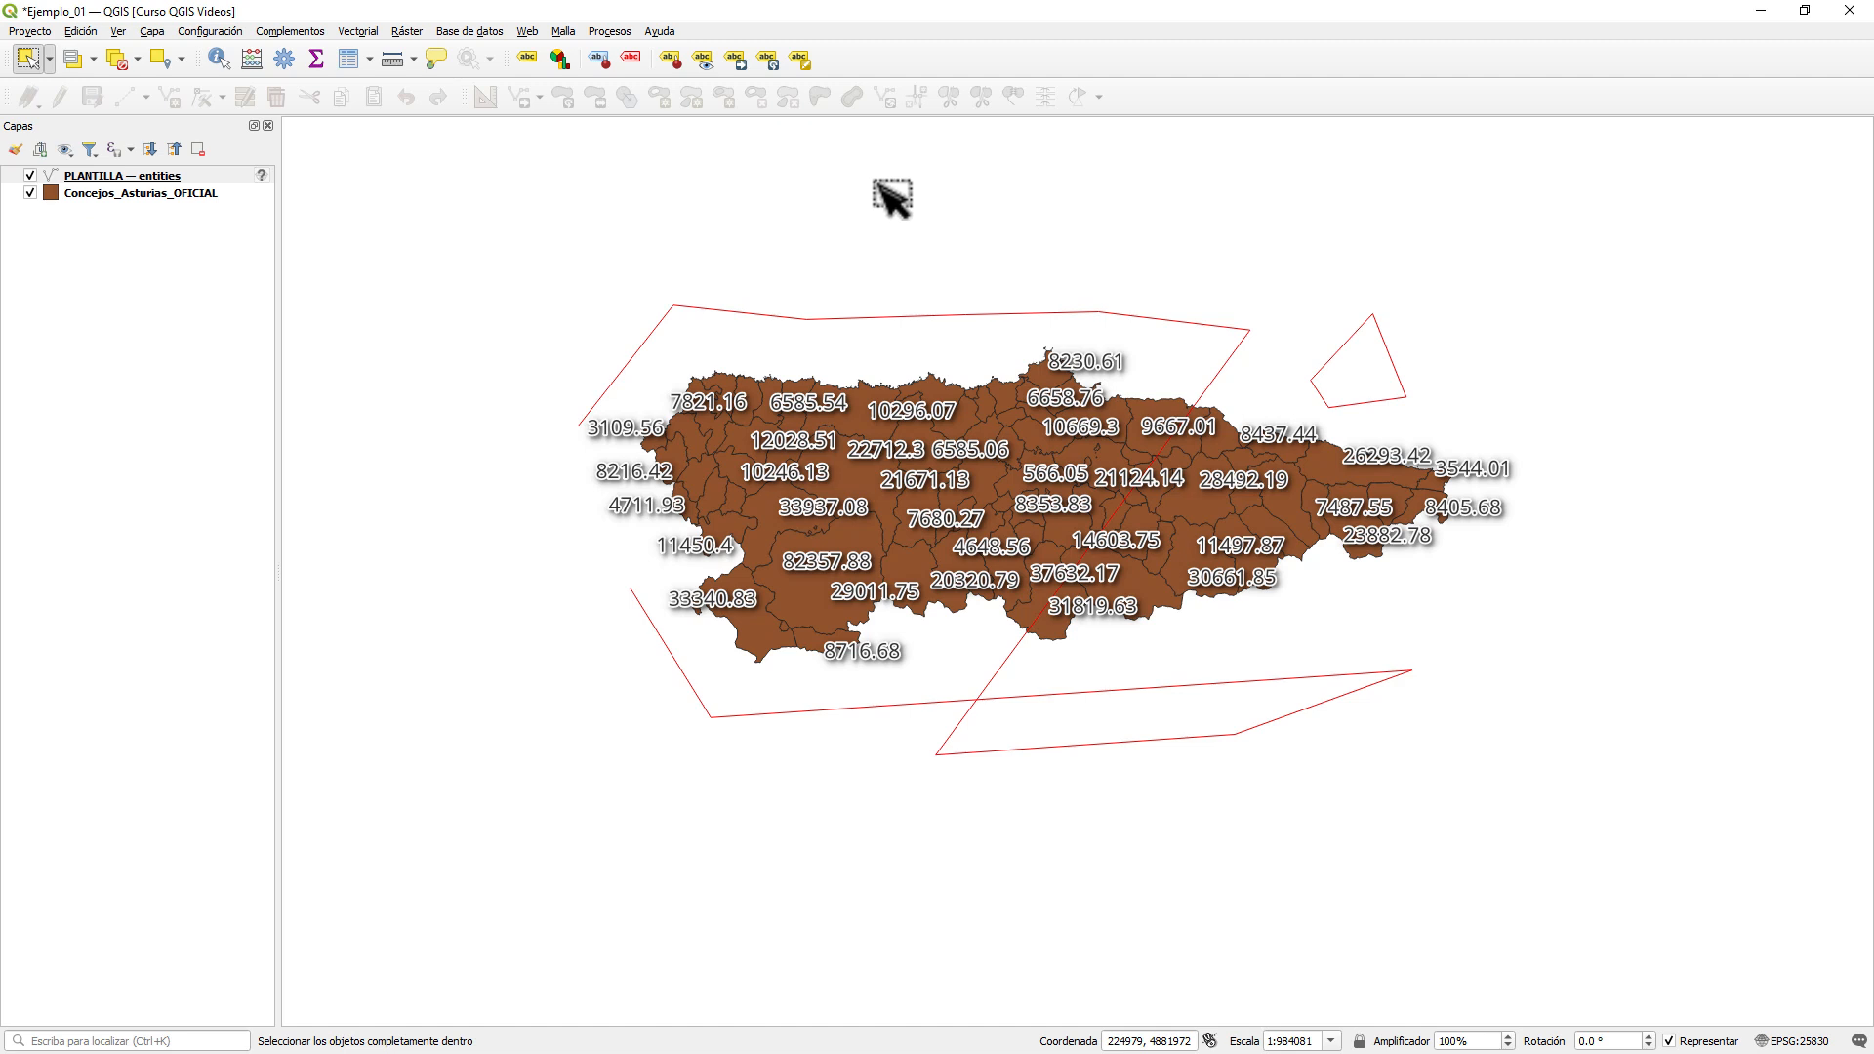
- Assign the coordinate reference system EPSG:25830 - ETRS89 / UTM zone 30N to the PLANTILLA entities layer
click(262, 178)
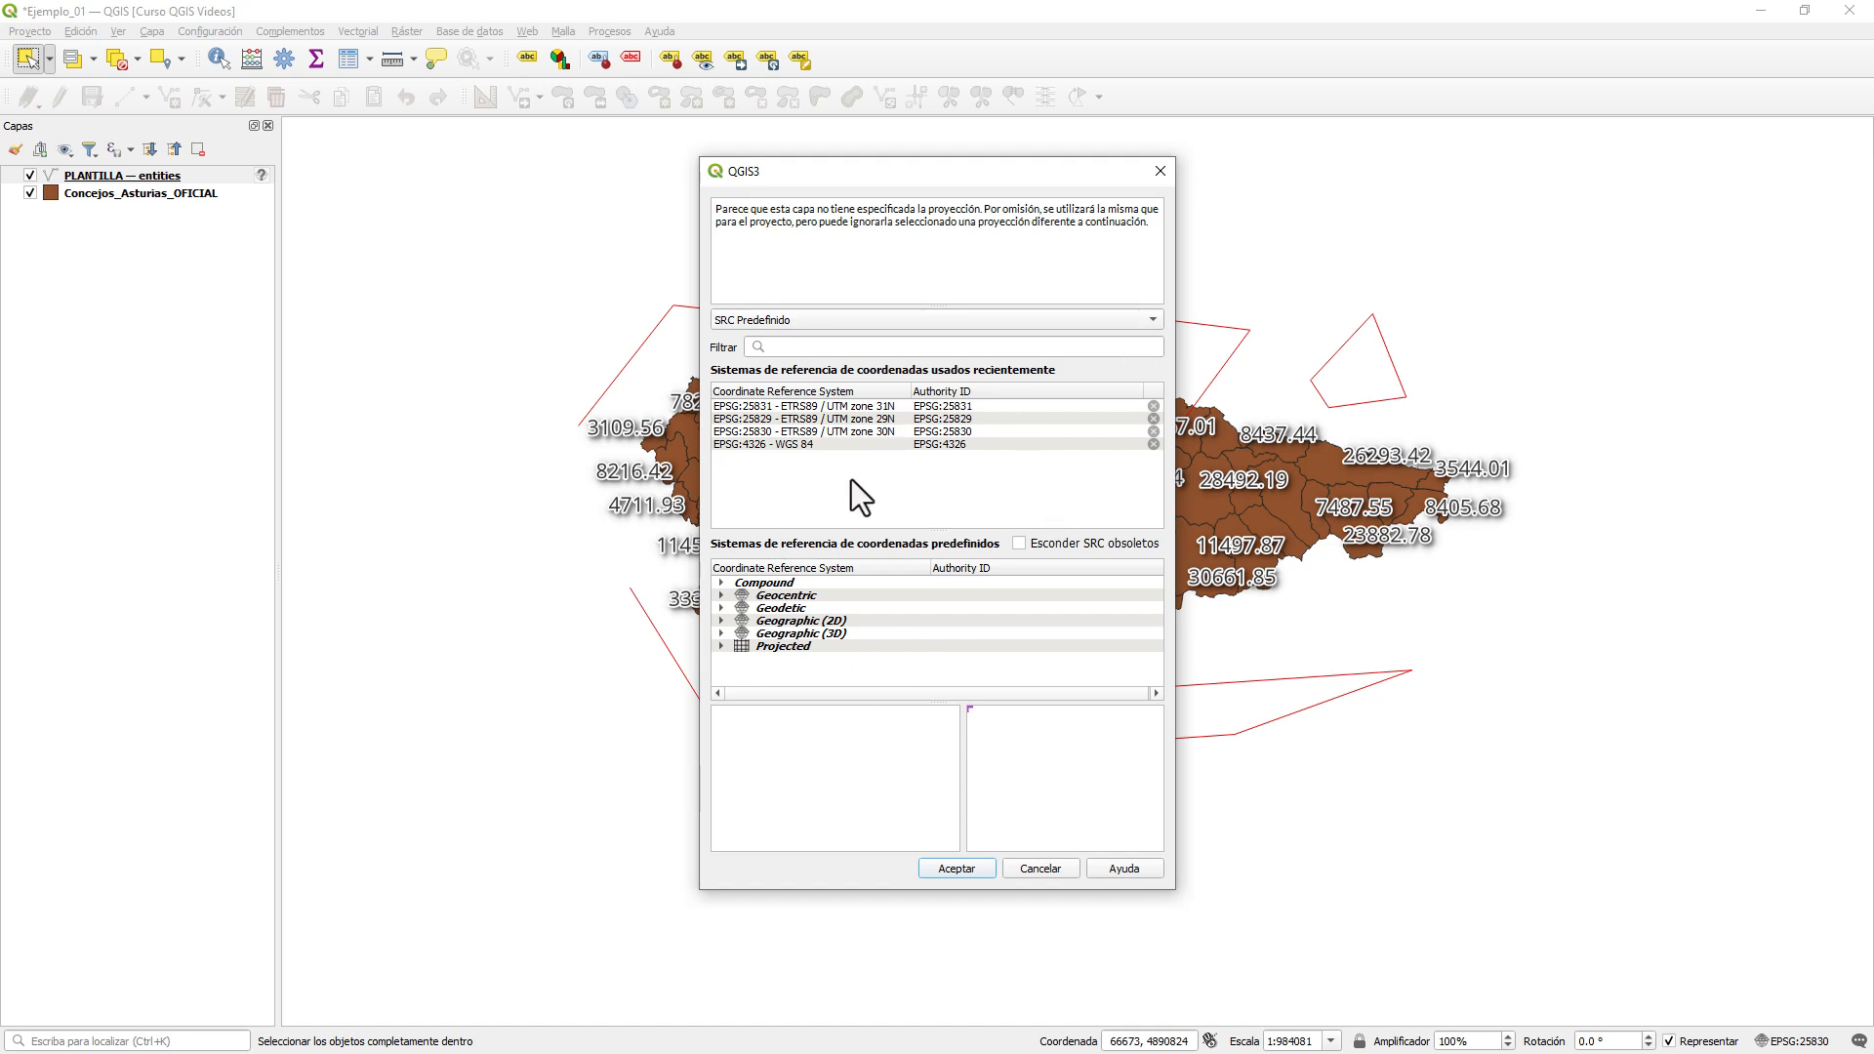
click(922, 435)
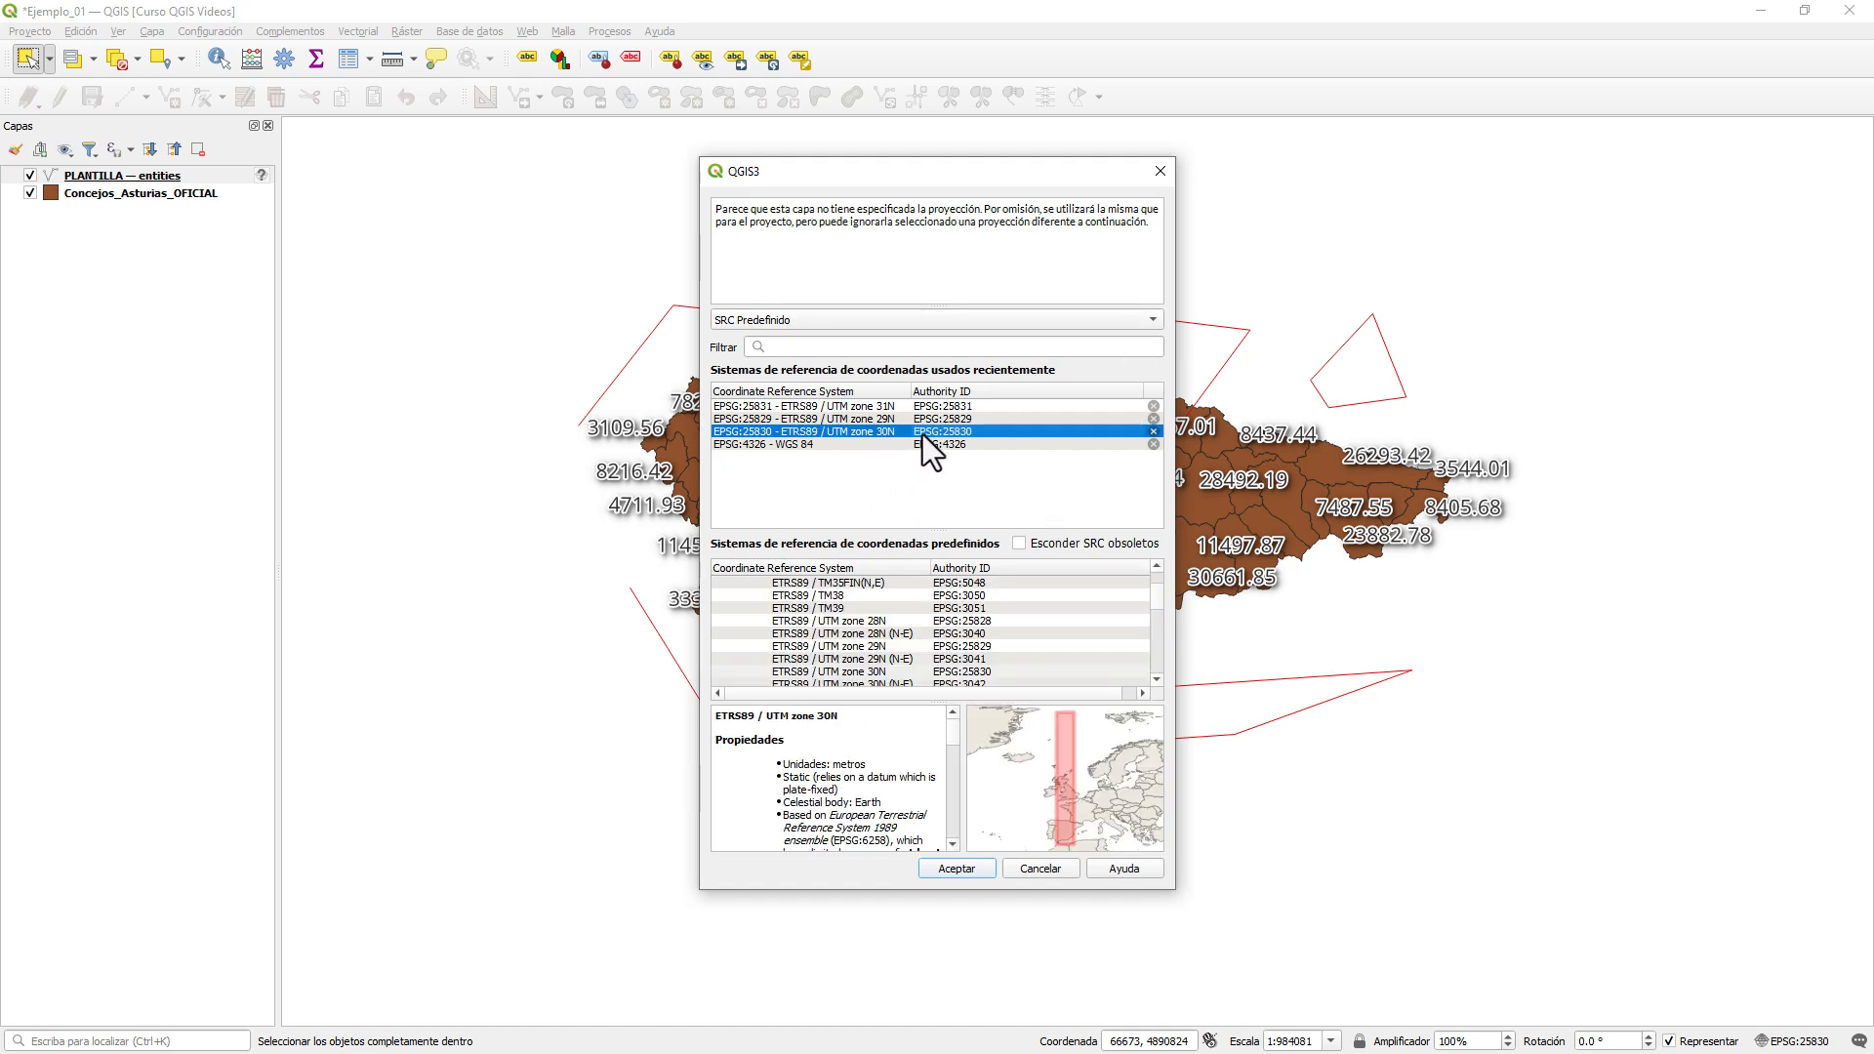
click(976, 870)
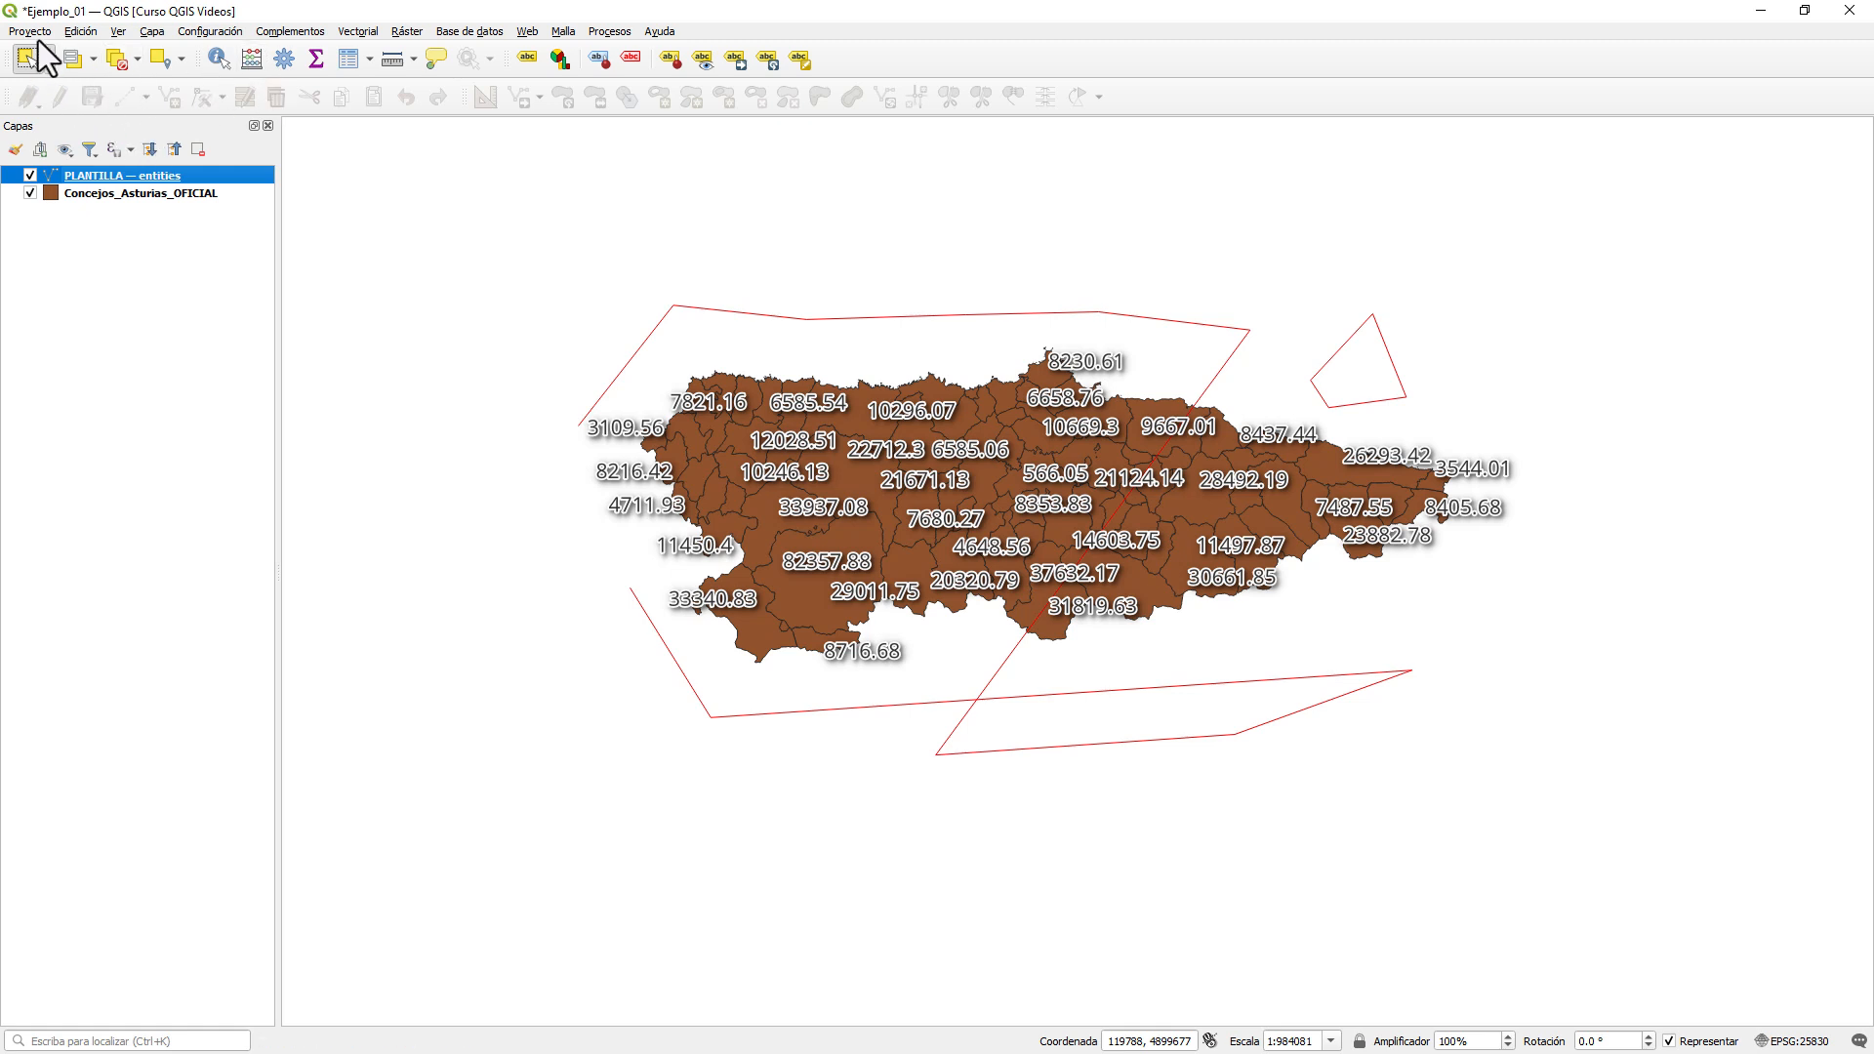
- Save the Ejemplo_01 project with the newly added PLANTILLA layer
click(30, 32)
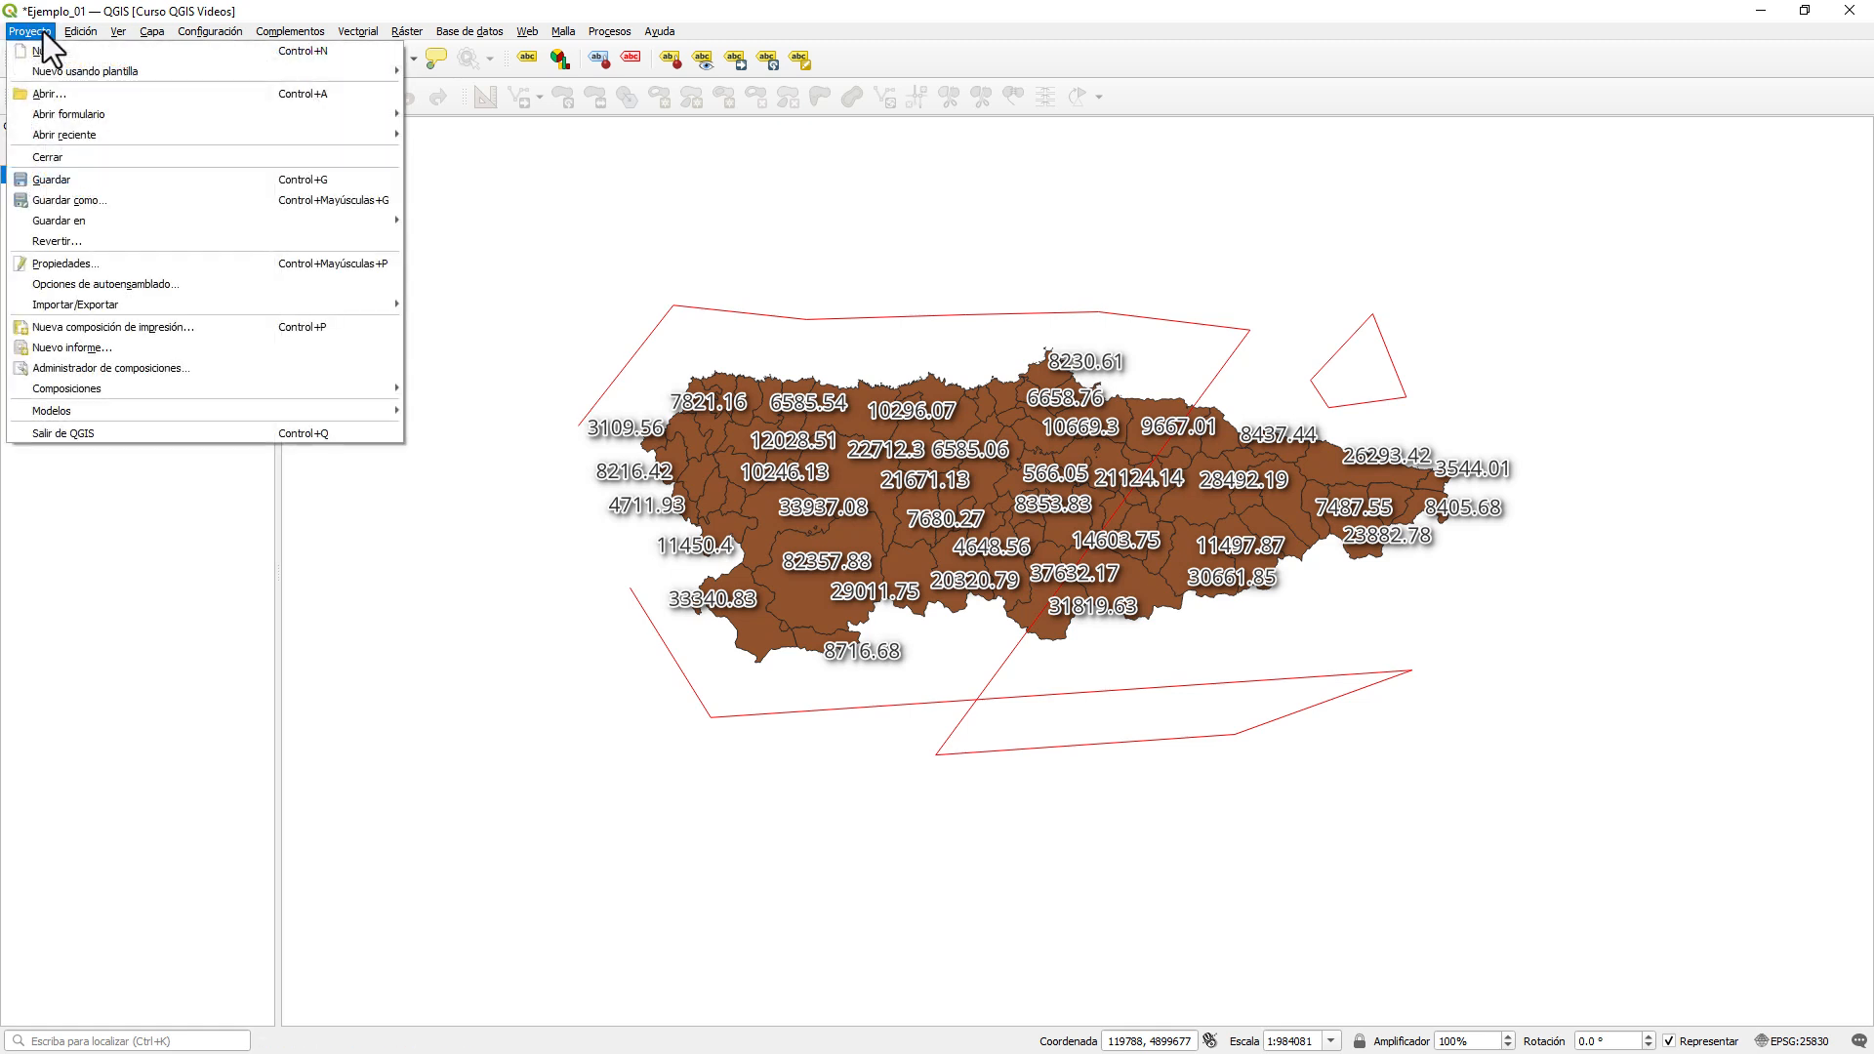
click(103, 178)
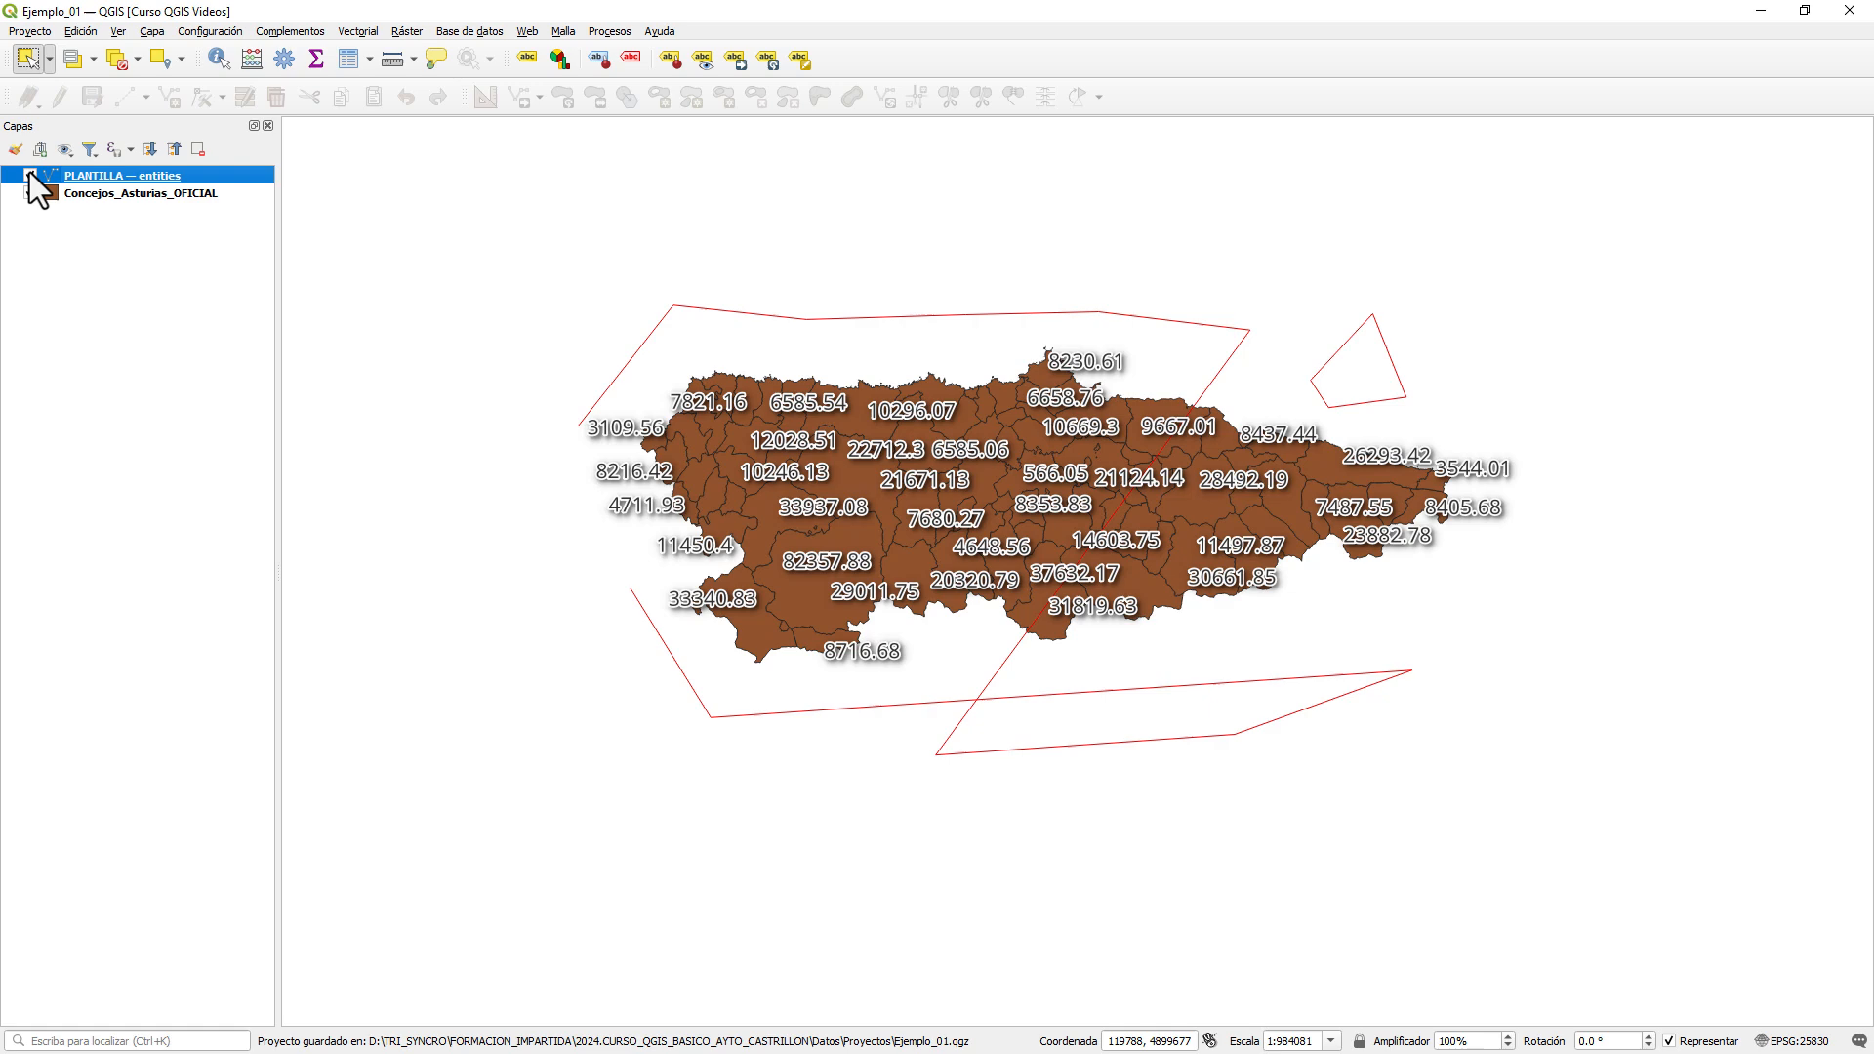
- Inspect the PLANTILLA entities attribute table, sorting it by Layer, selecting every row and widening SubClasses to read its full values
right_click(111, 174)
click(213, 389)
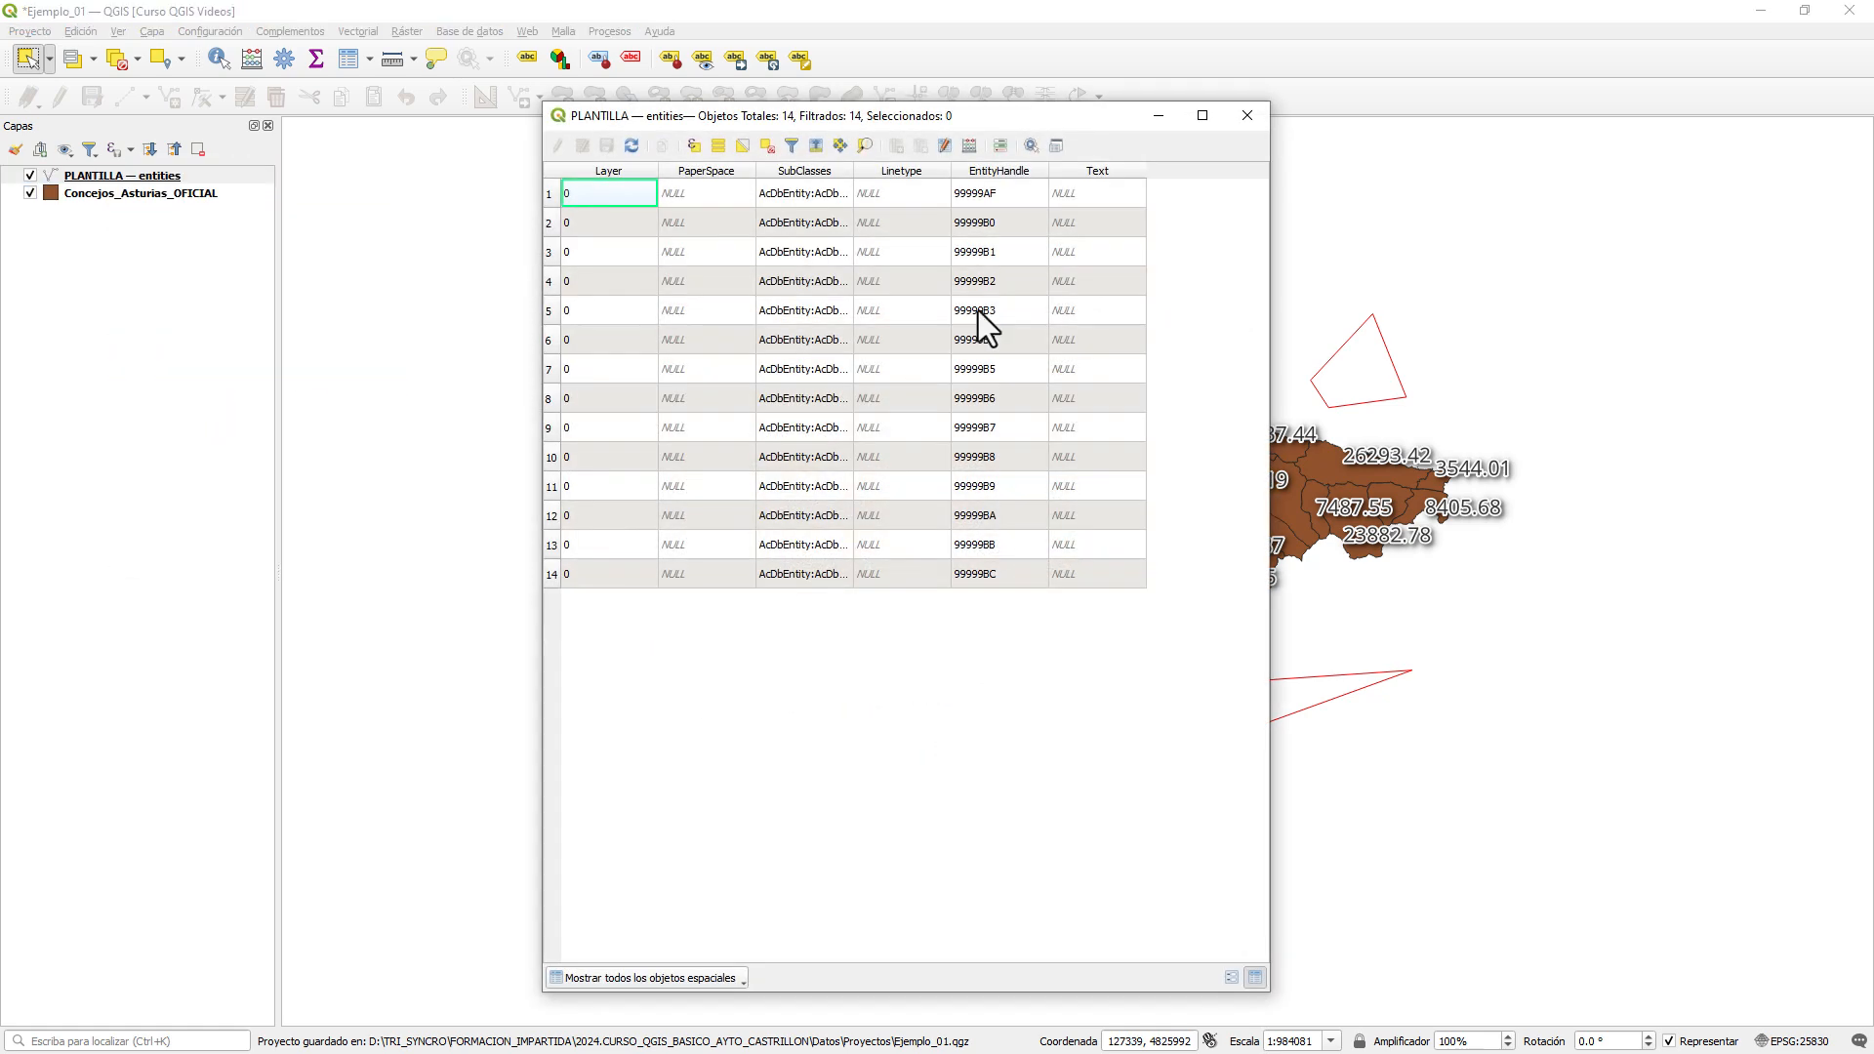
drag(1122, 120, 874, 132)
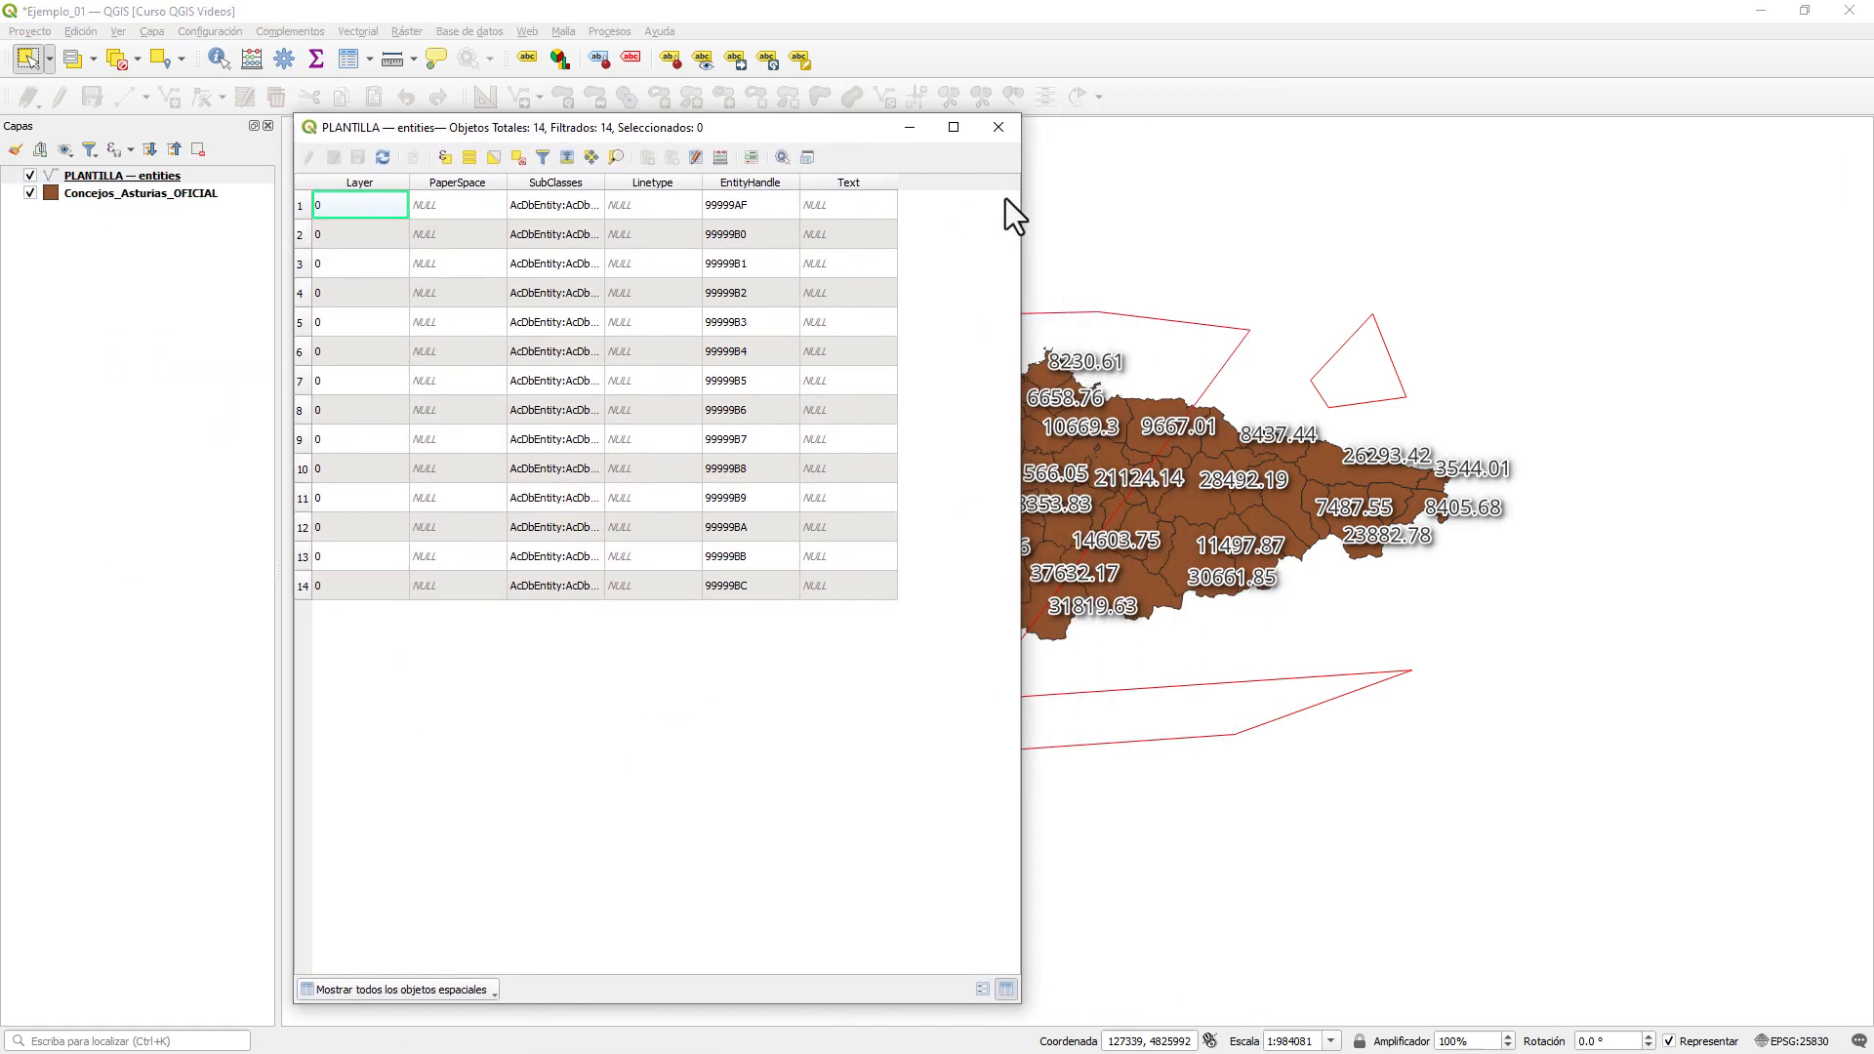
drag(1015, 191, 1315, 239)
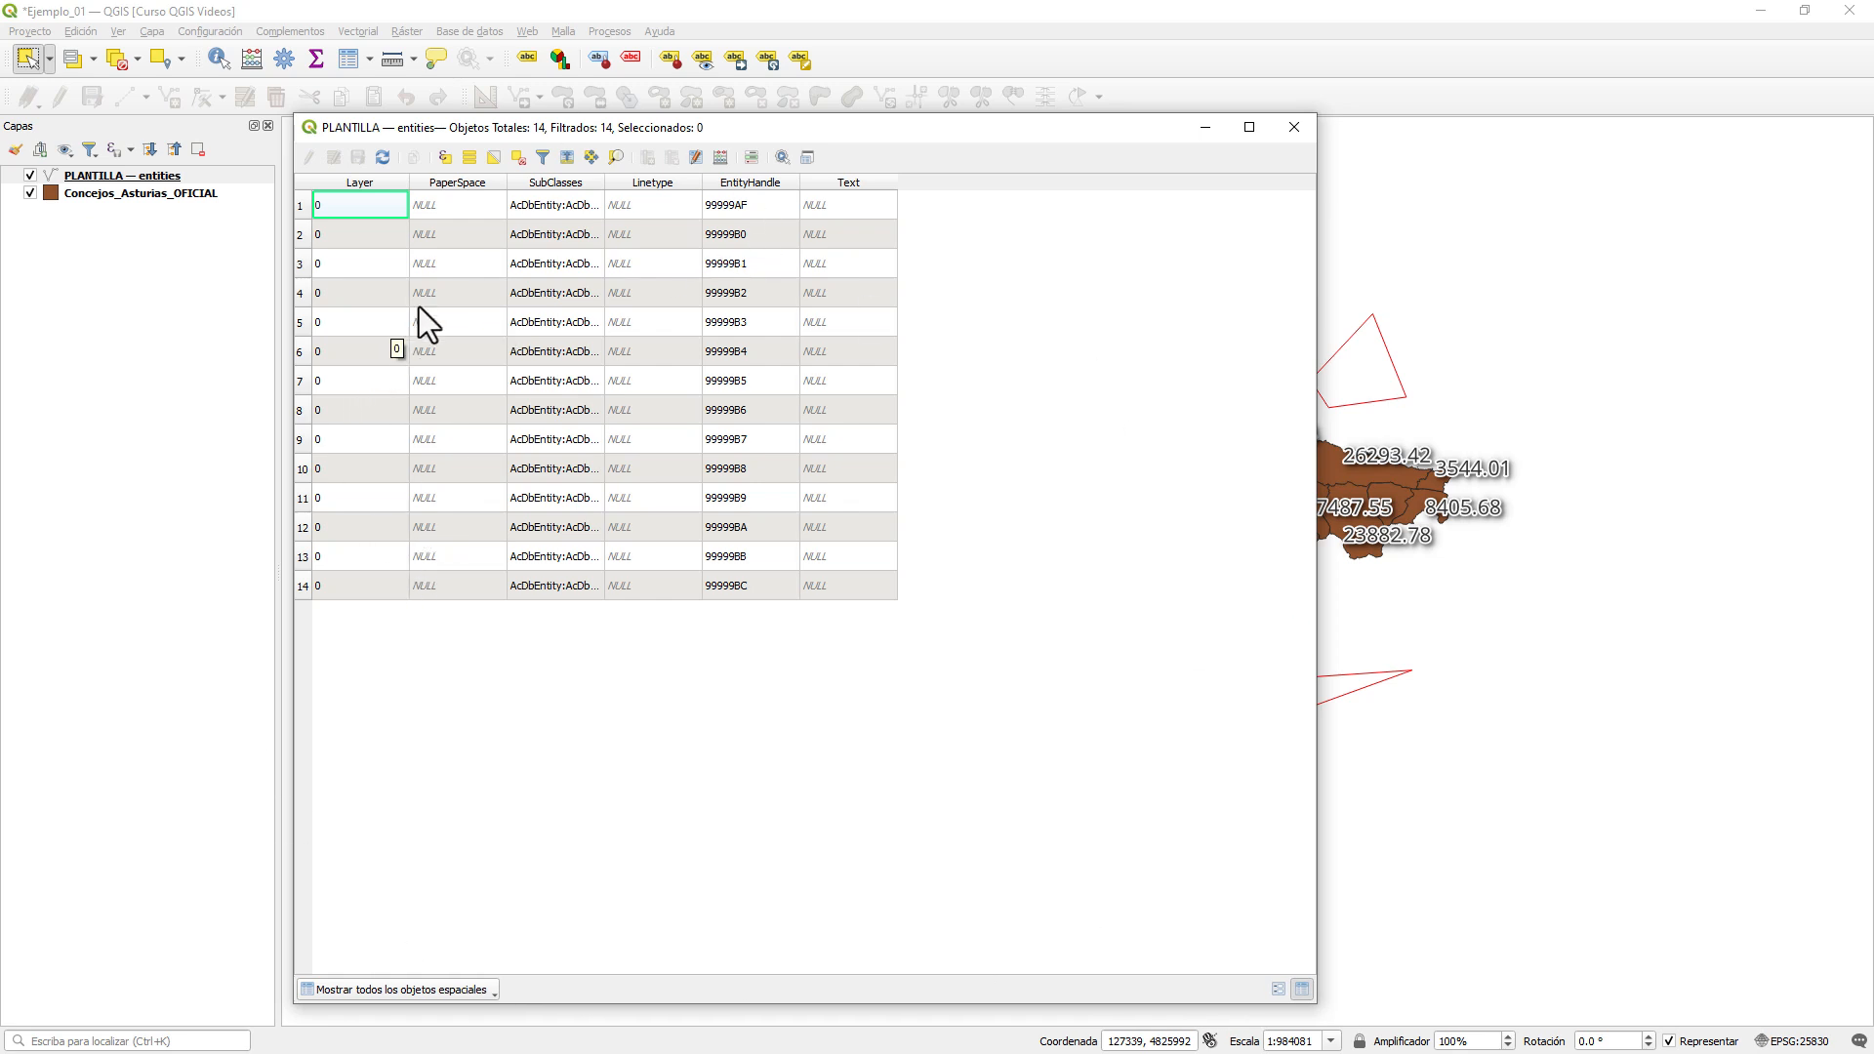
click(379, 182)
drag(307, 203, 357, 619)
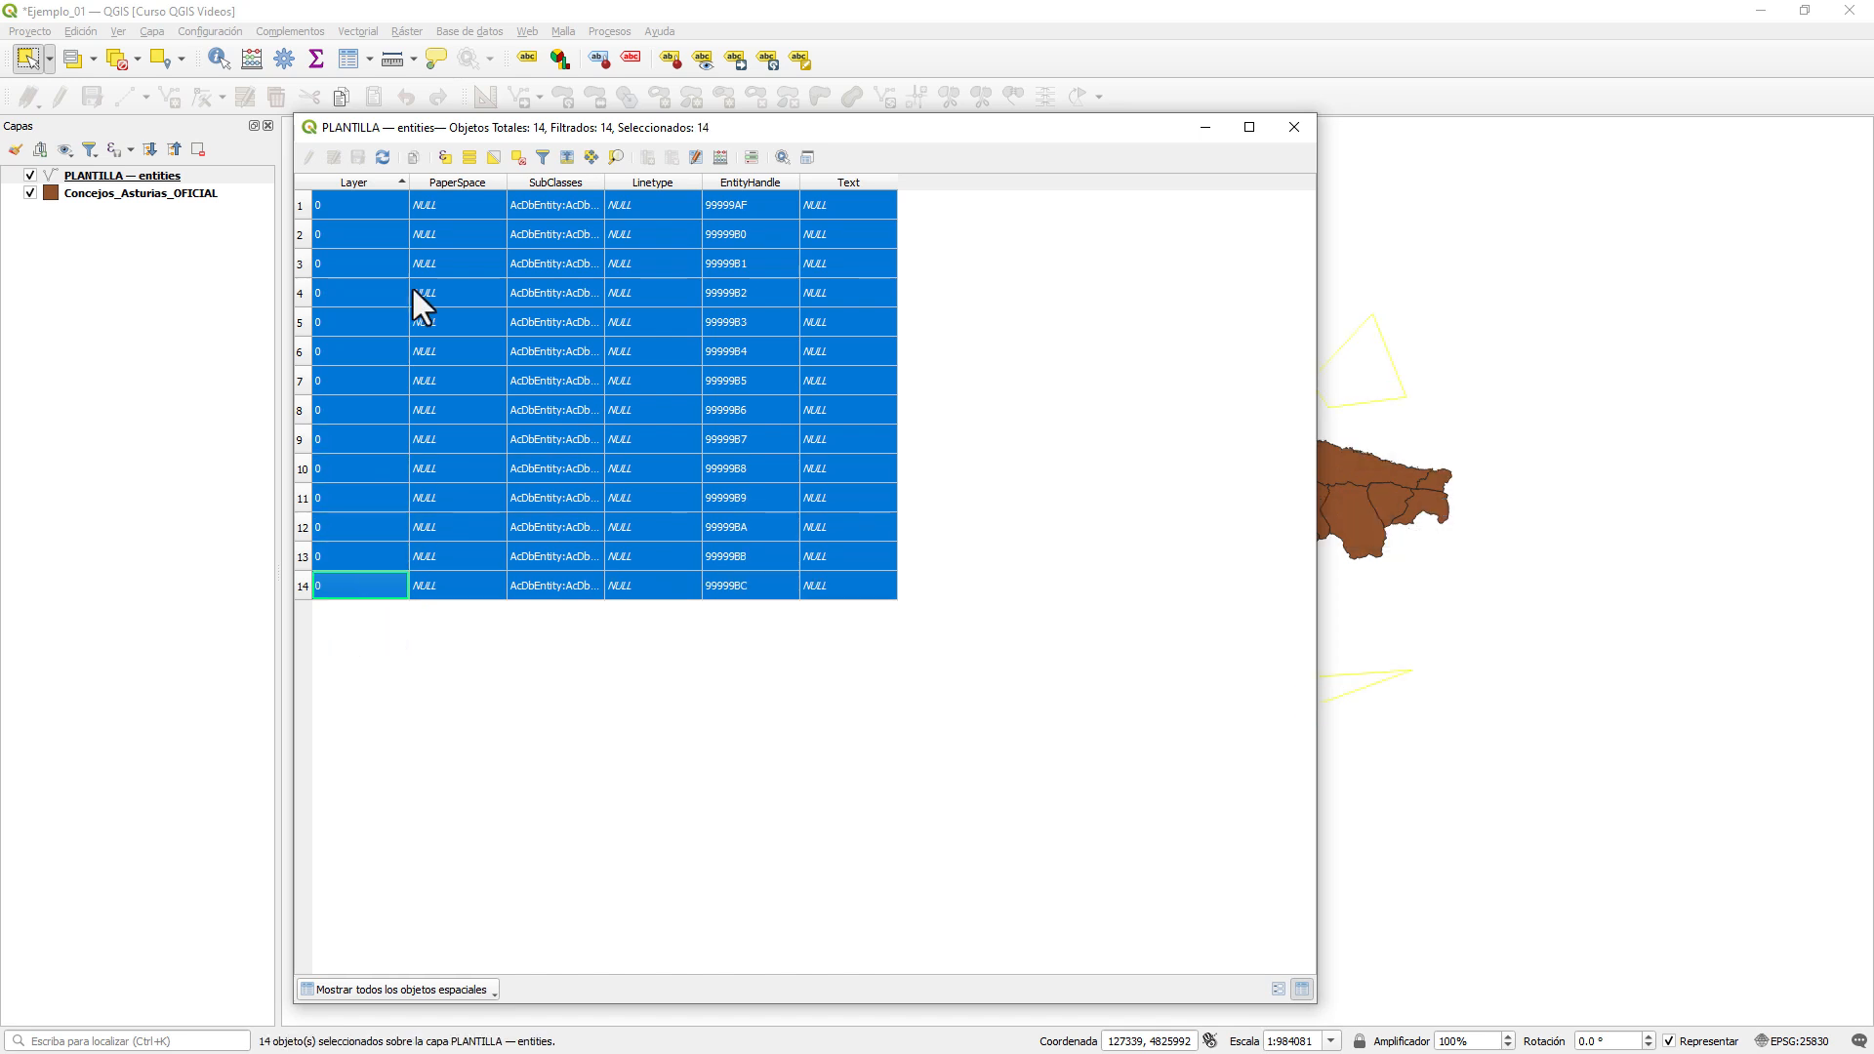
drag(606, 179, 702, 182)
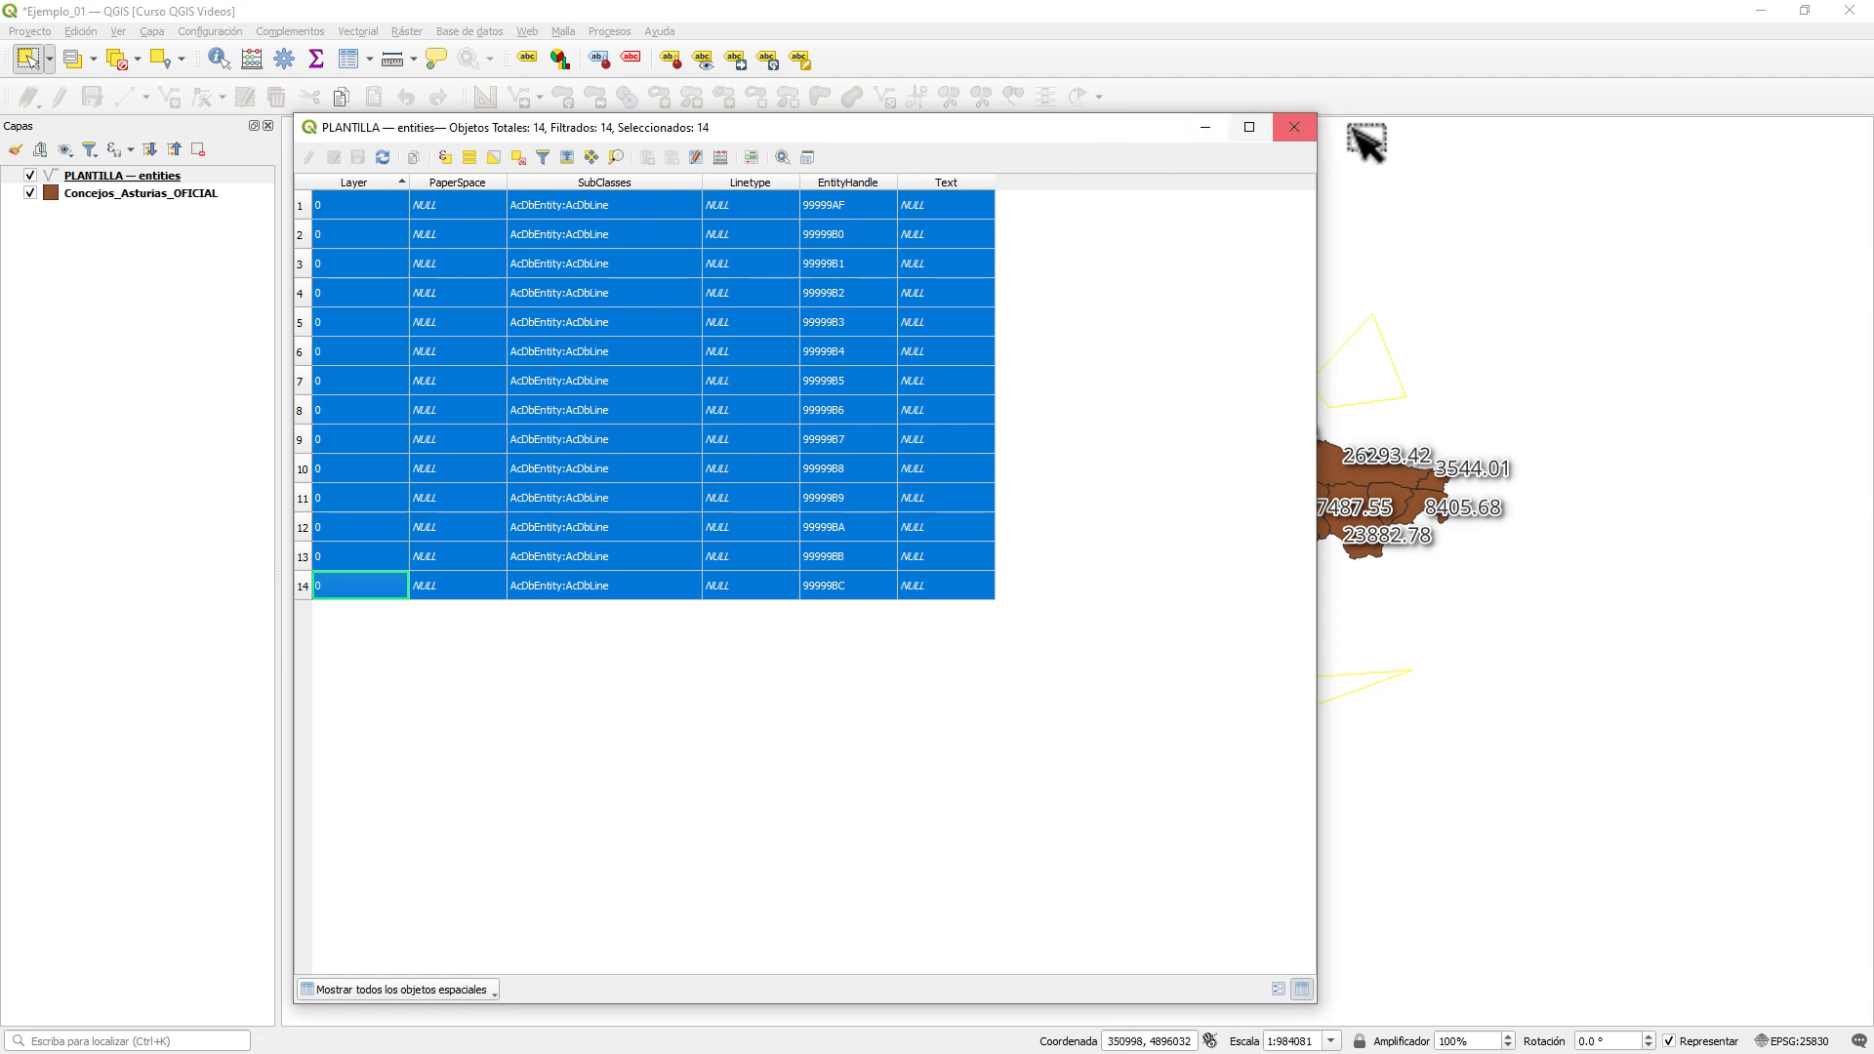
click(1293, 128)
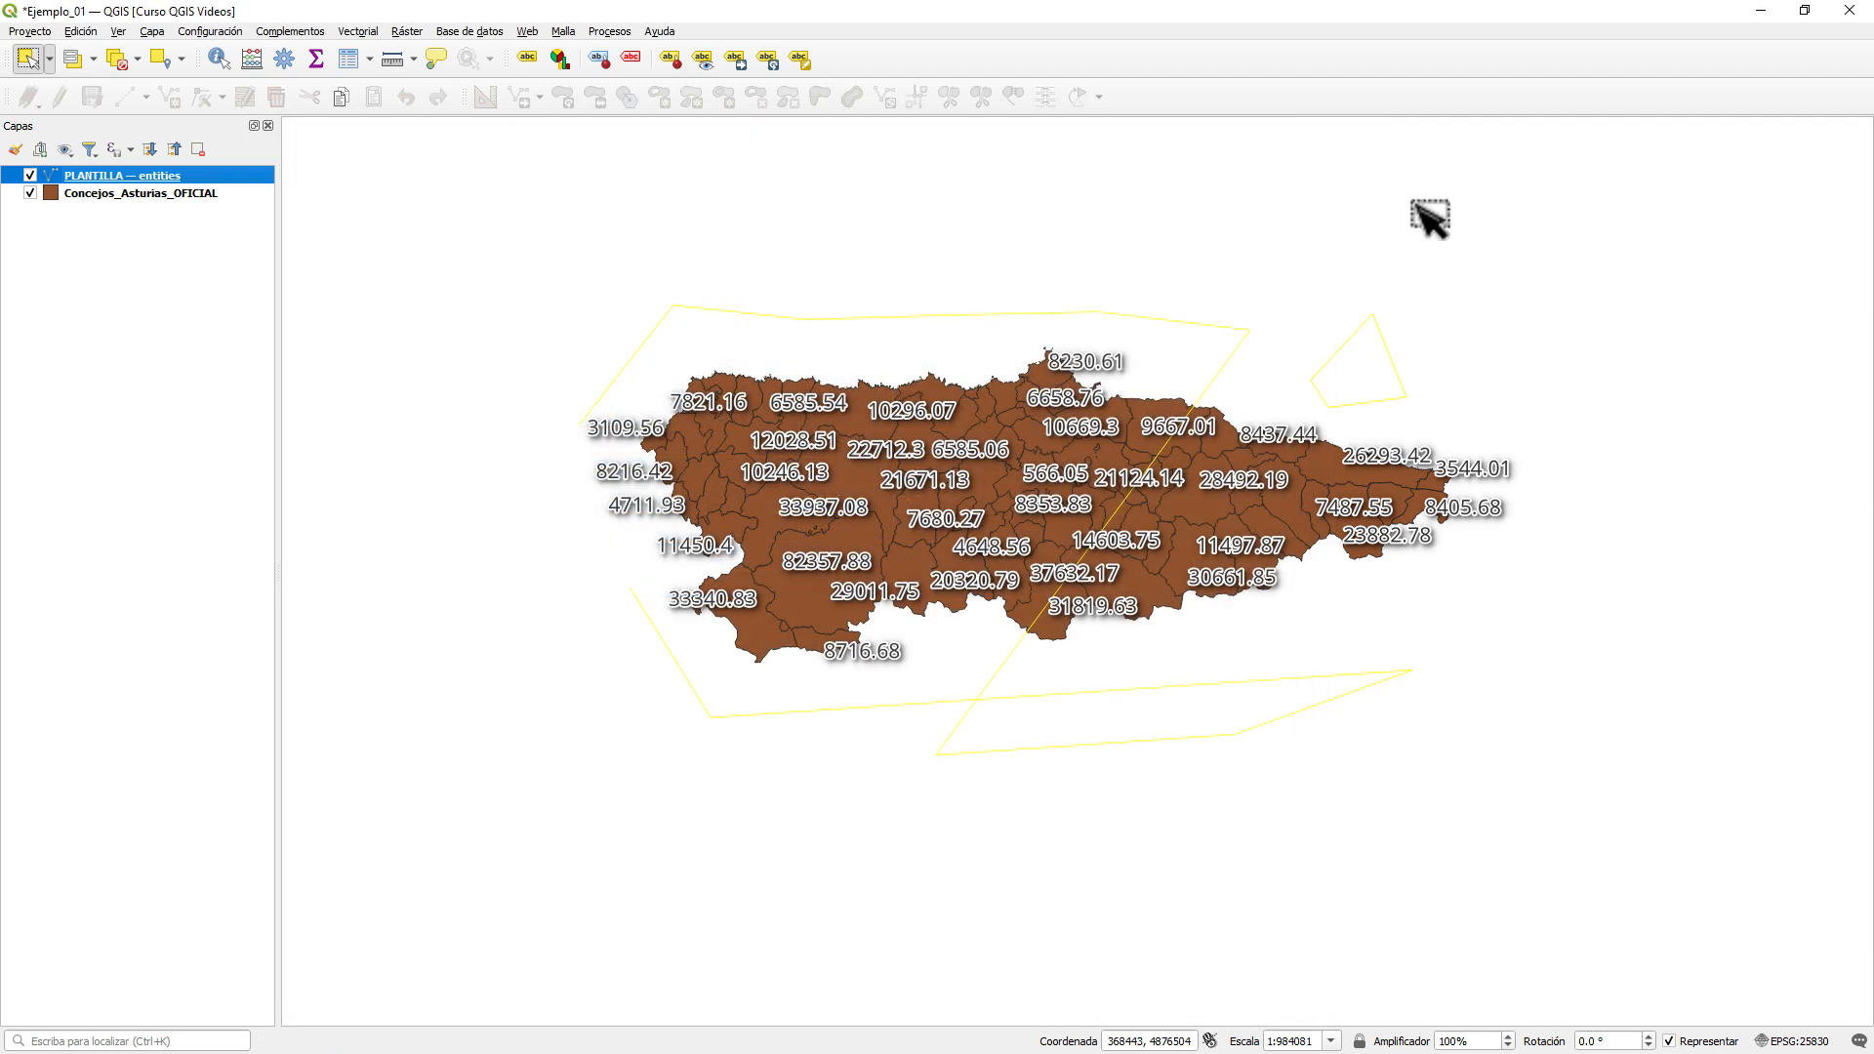
- Review the PLANTILLA entities layer's information properties, including its source path, geometry type, extent and coordinate reference system
right_click(123, 172)
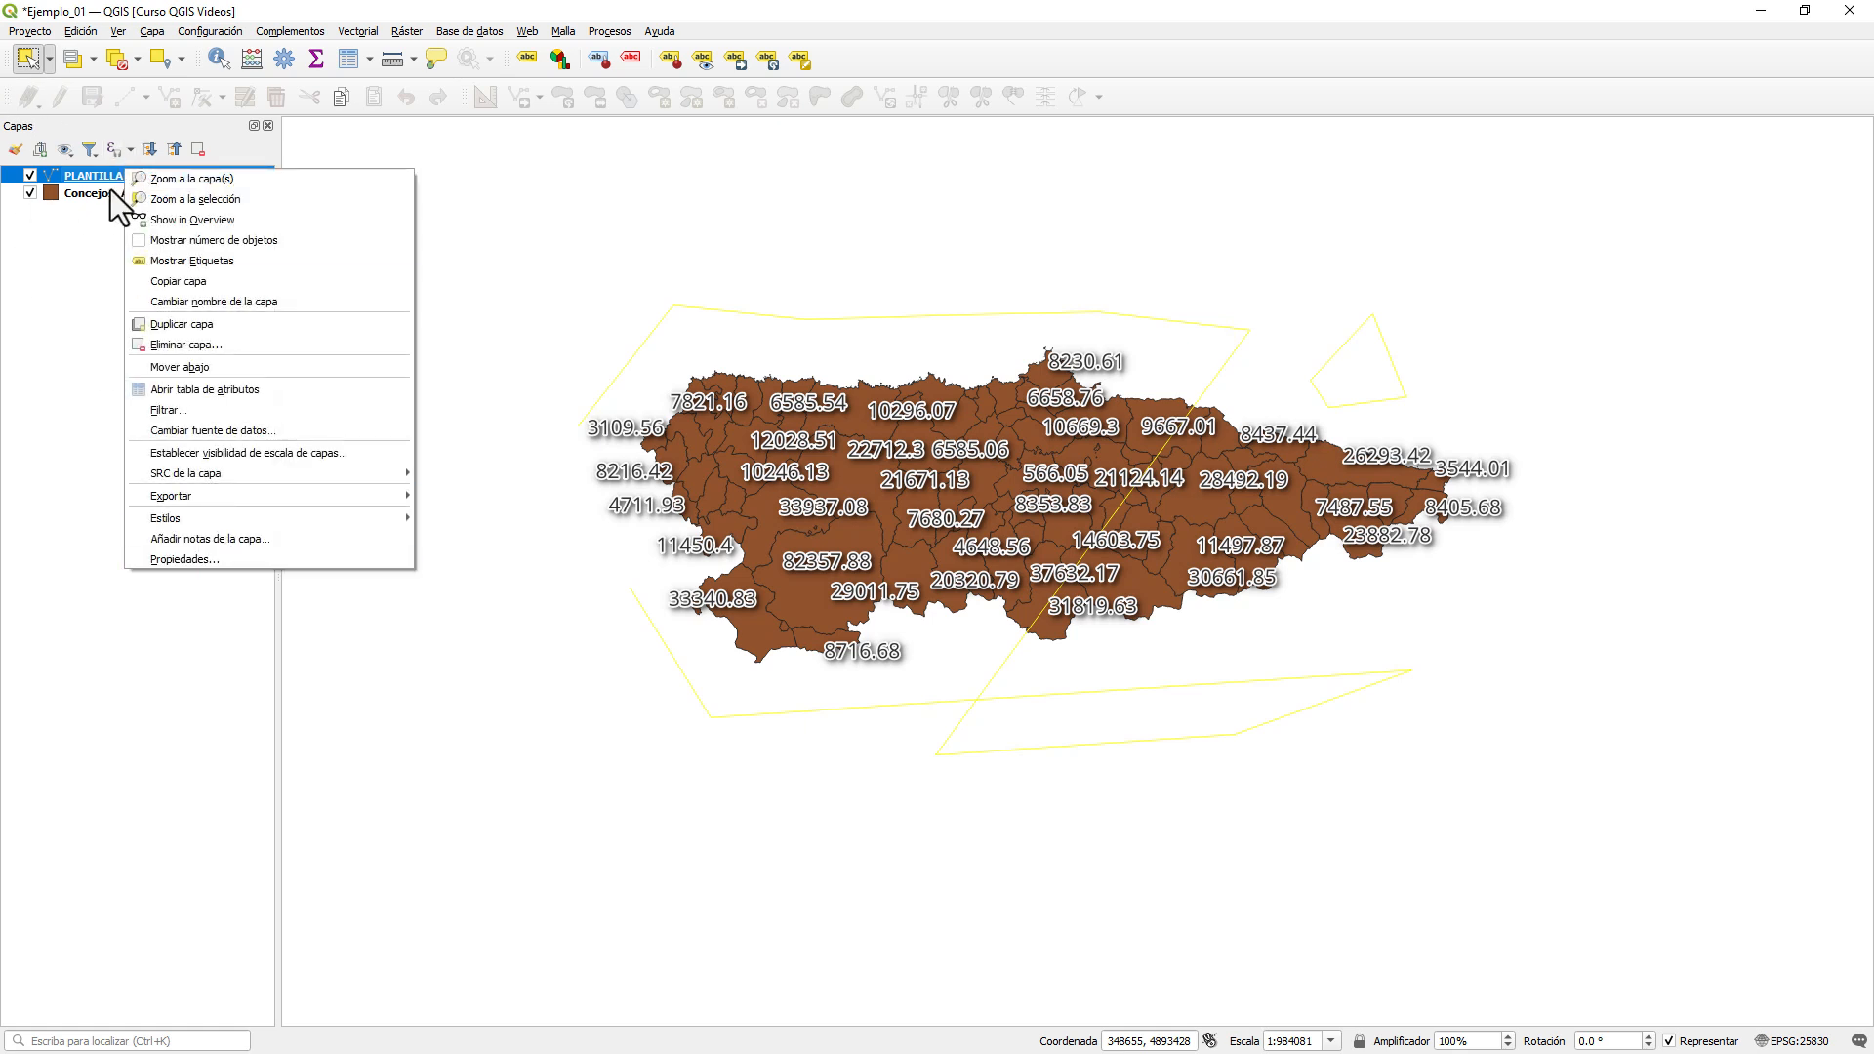
click(87, 171)
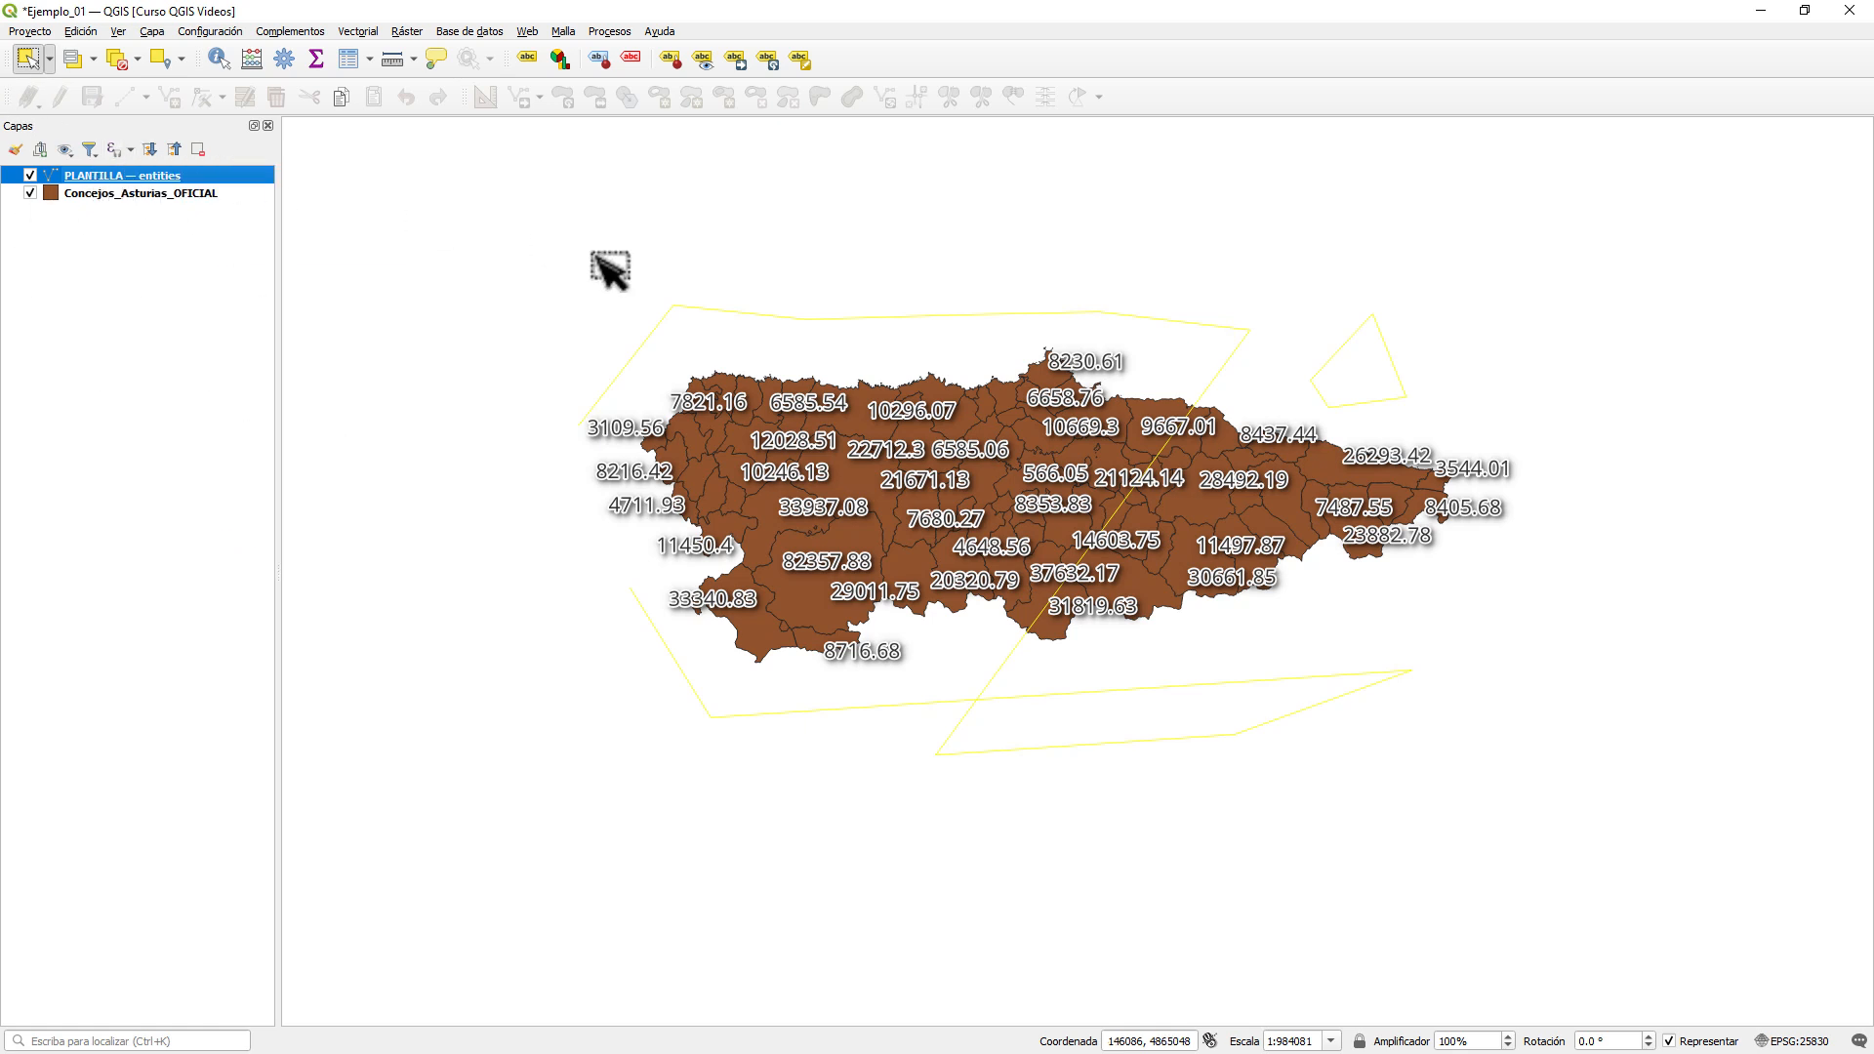
right_click(127, 178)
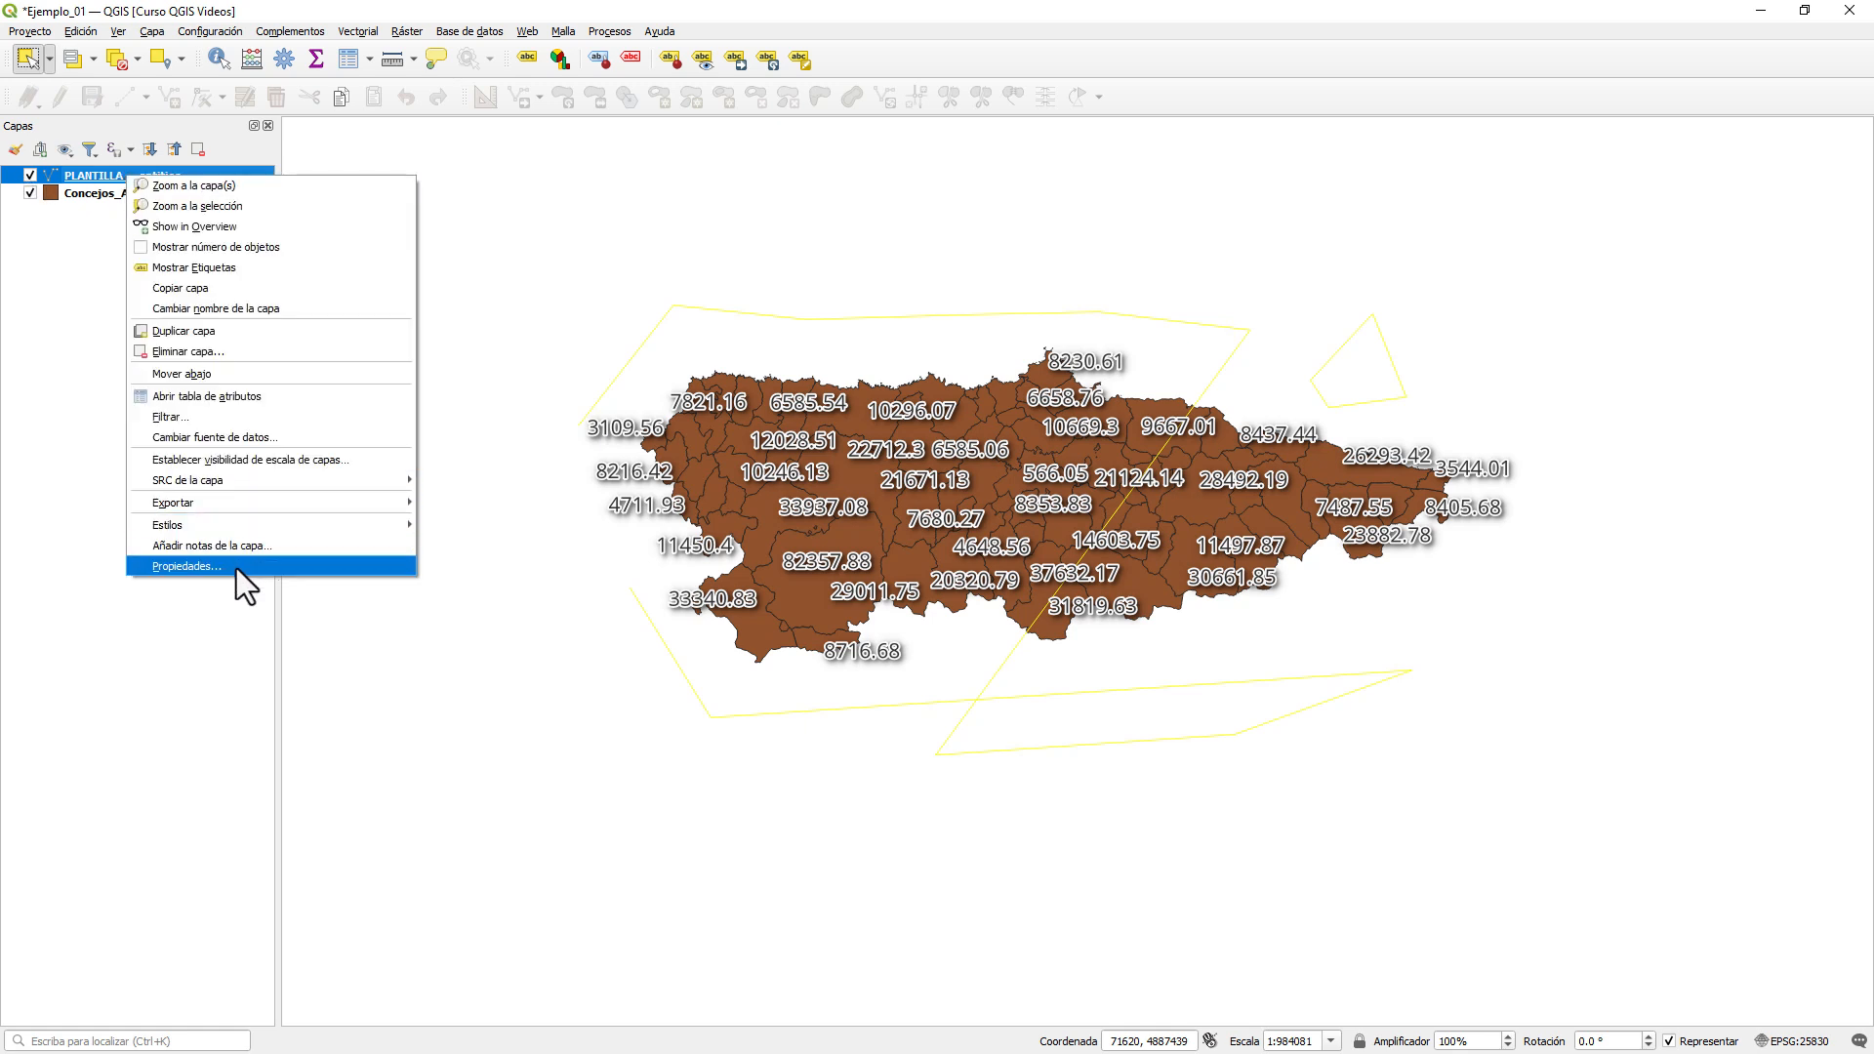
click(113, 178)
right_click(113, 177)
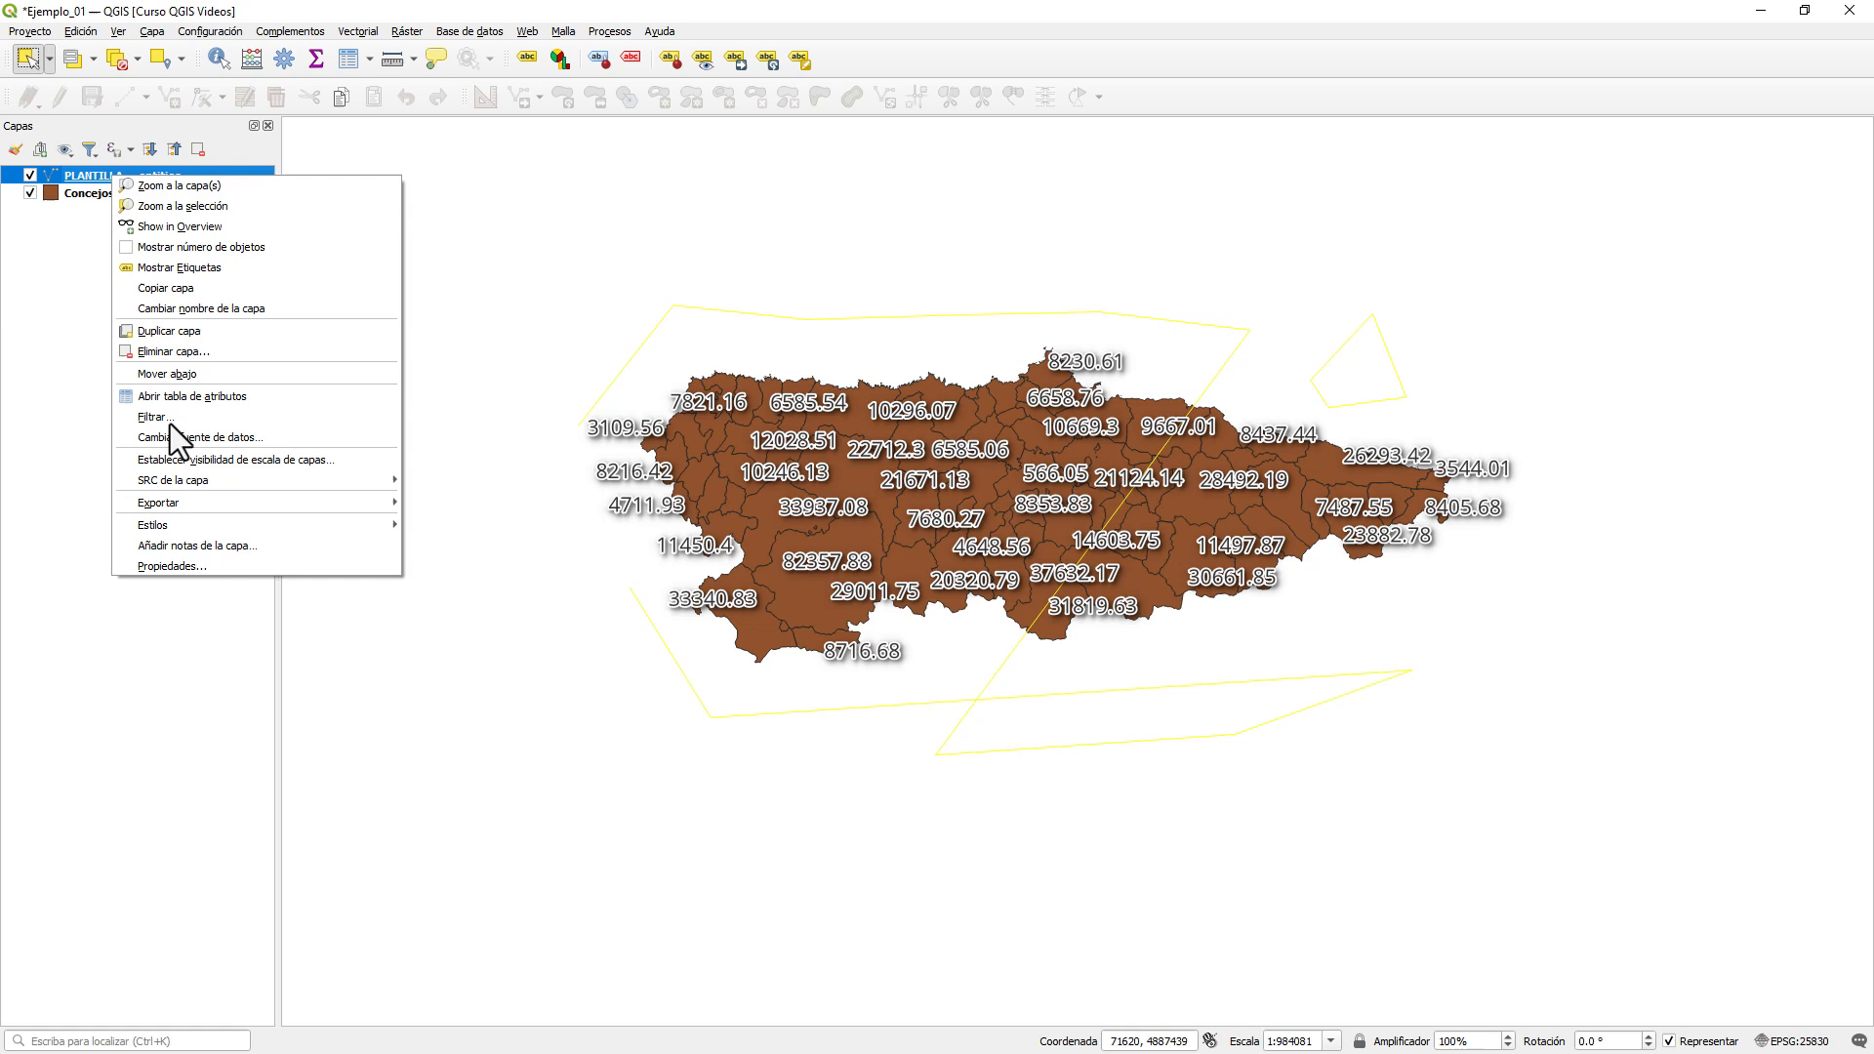
click(191, 565)
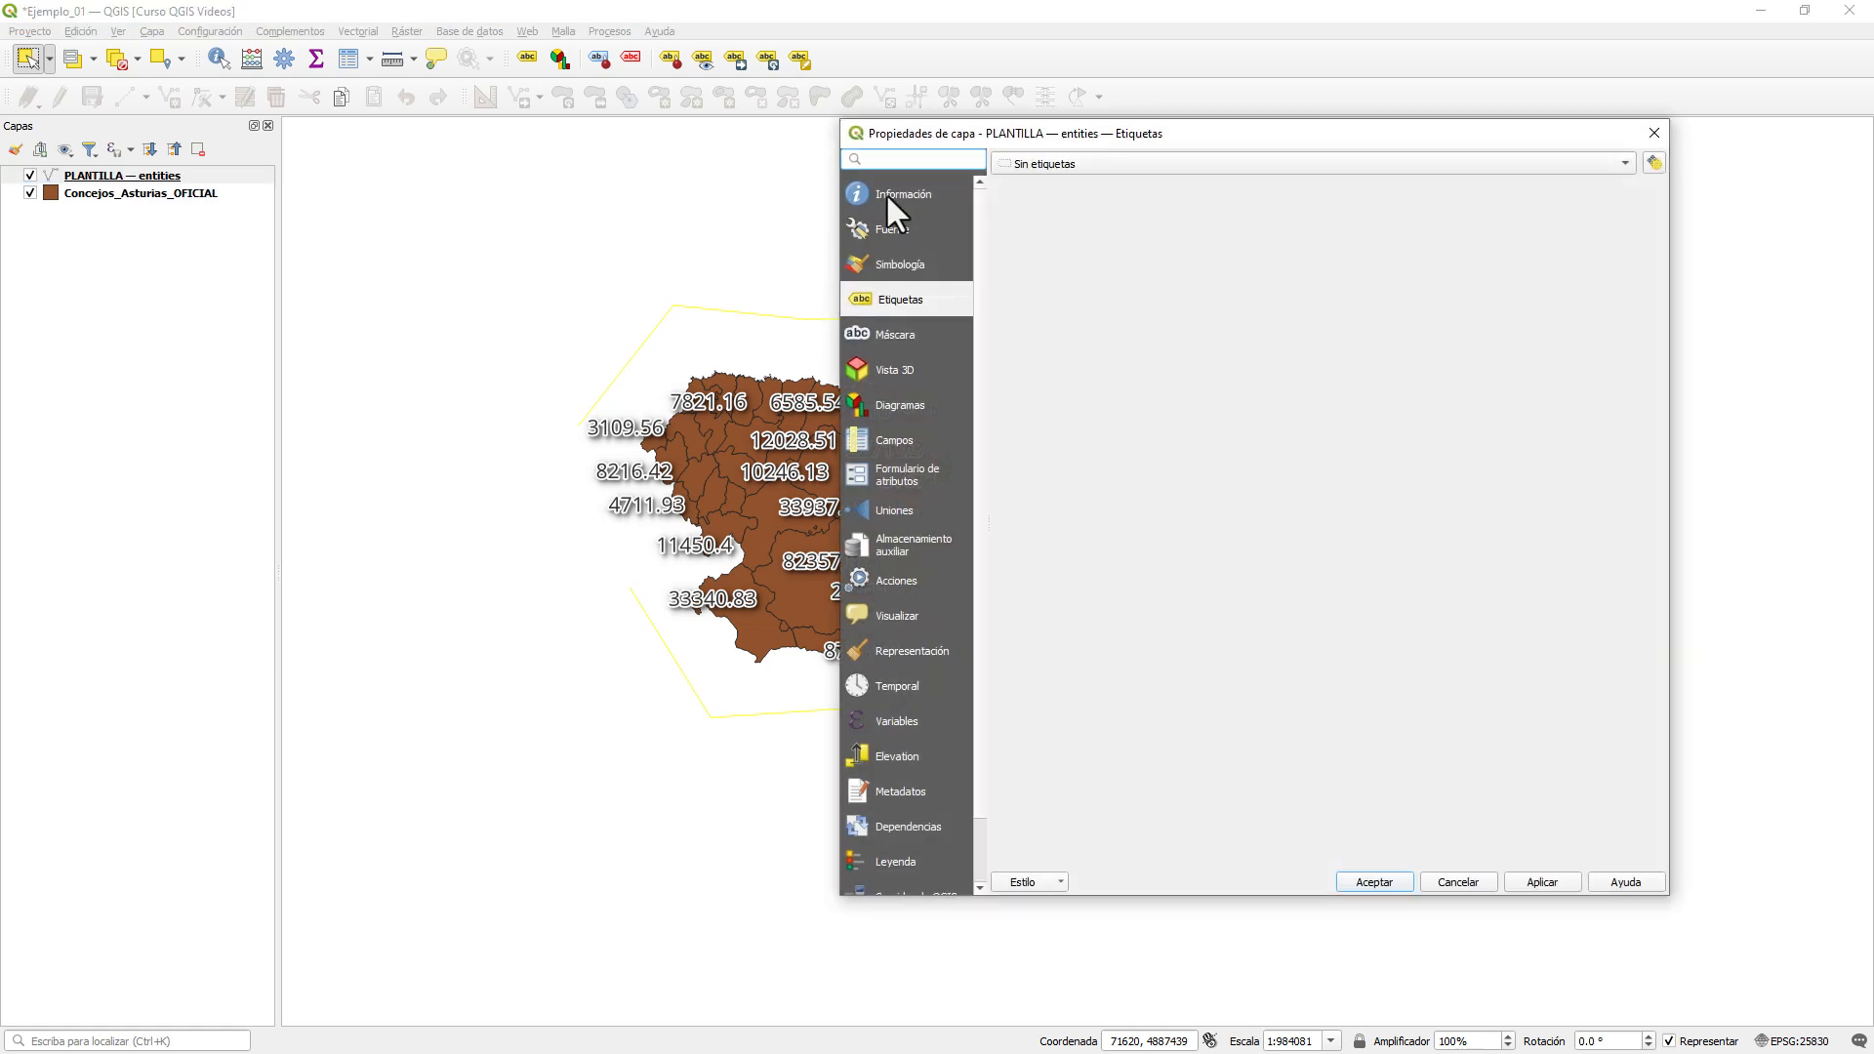
click(879, 193)
drag(1188, 144, 734, 57)
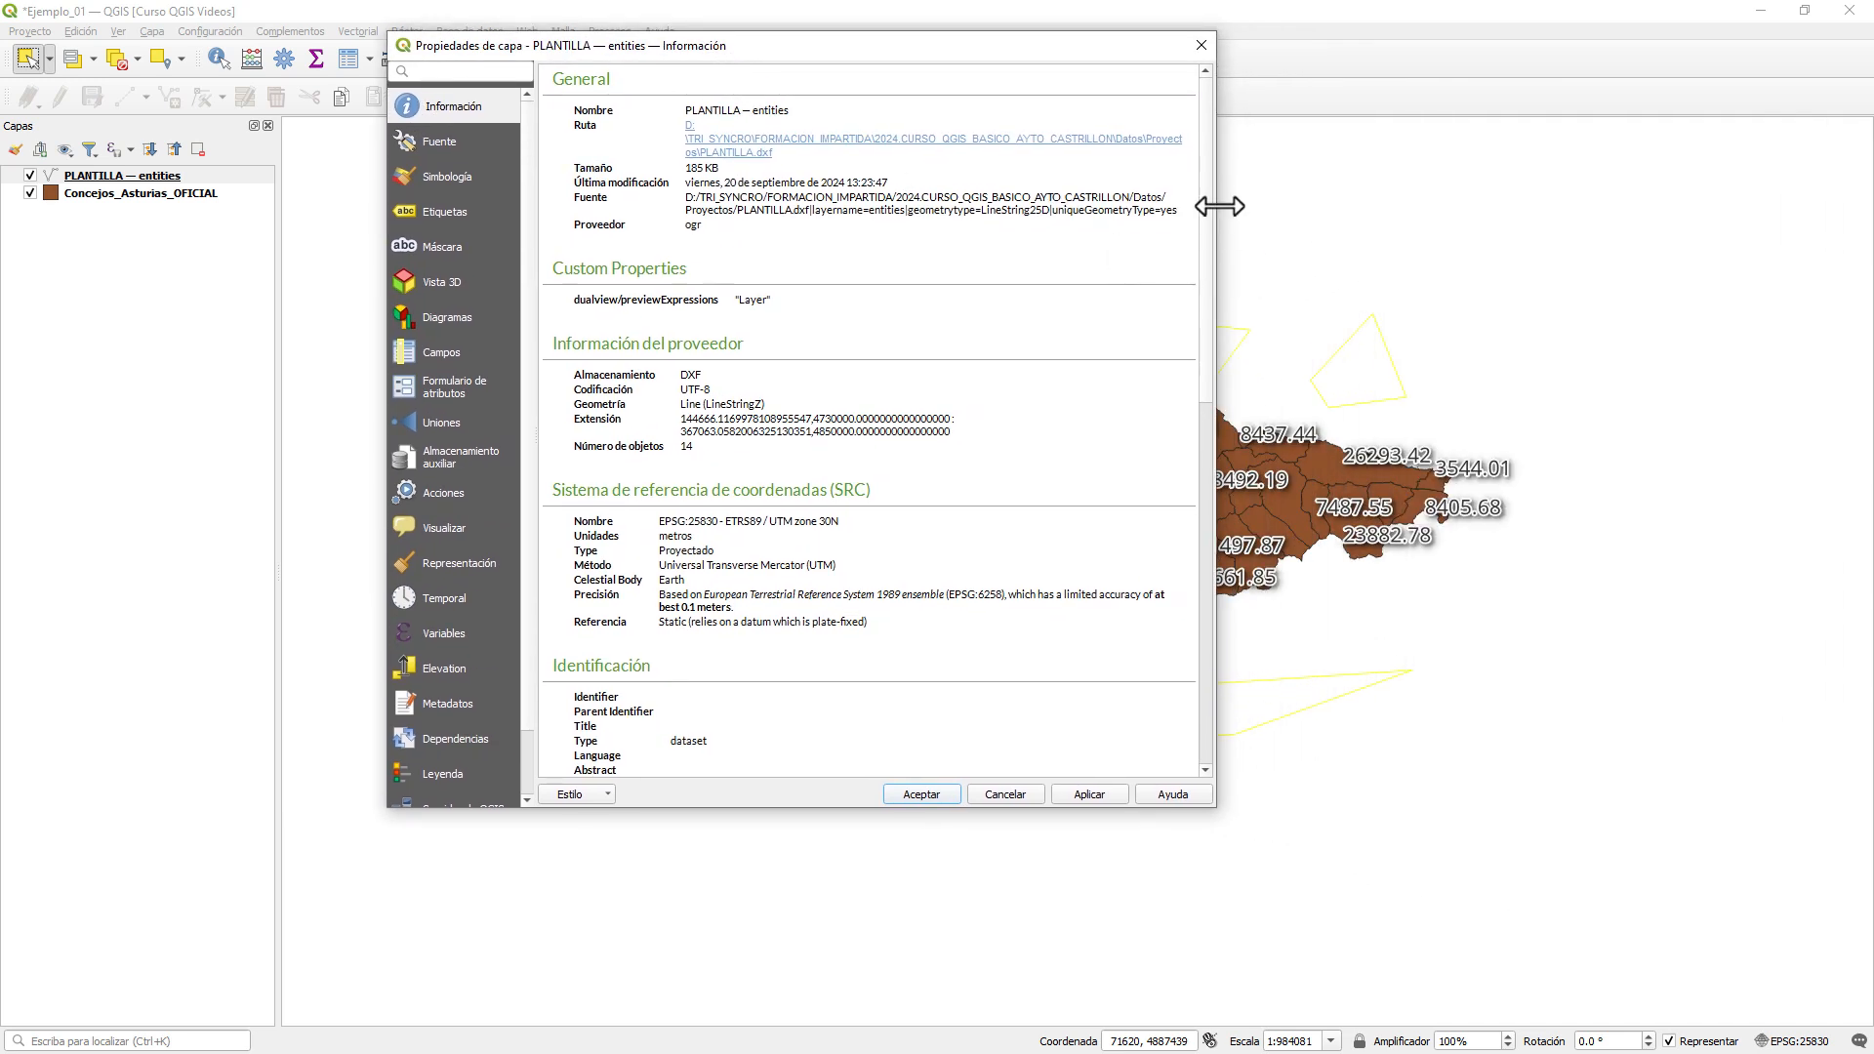
drag(1217, 201, 1853, 219)
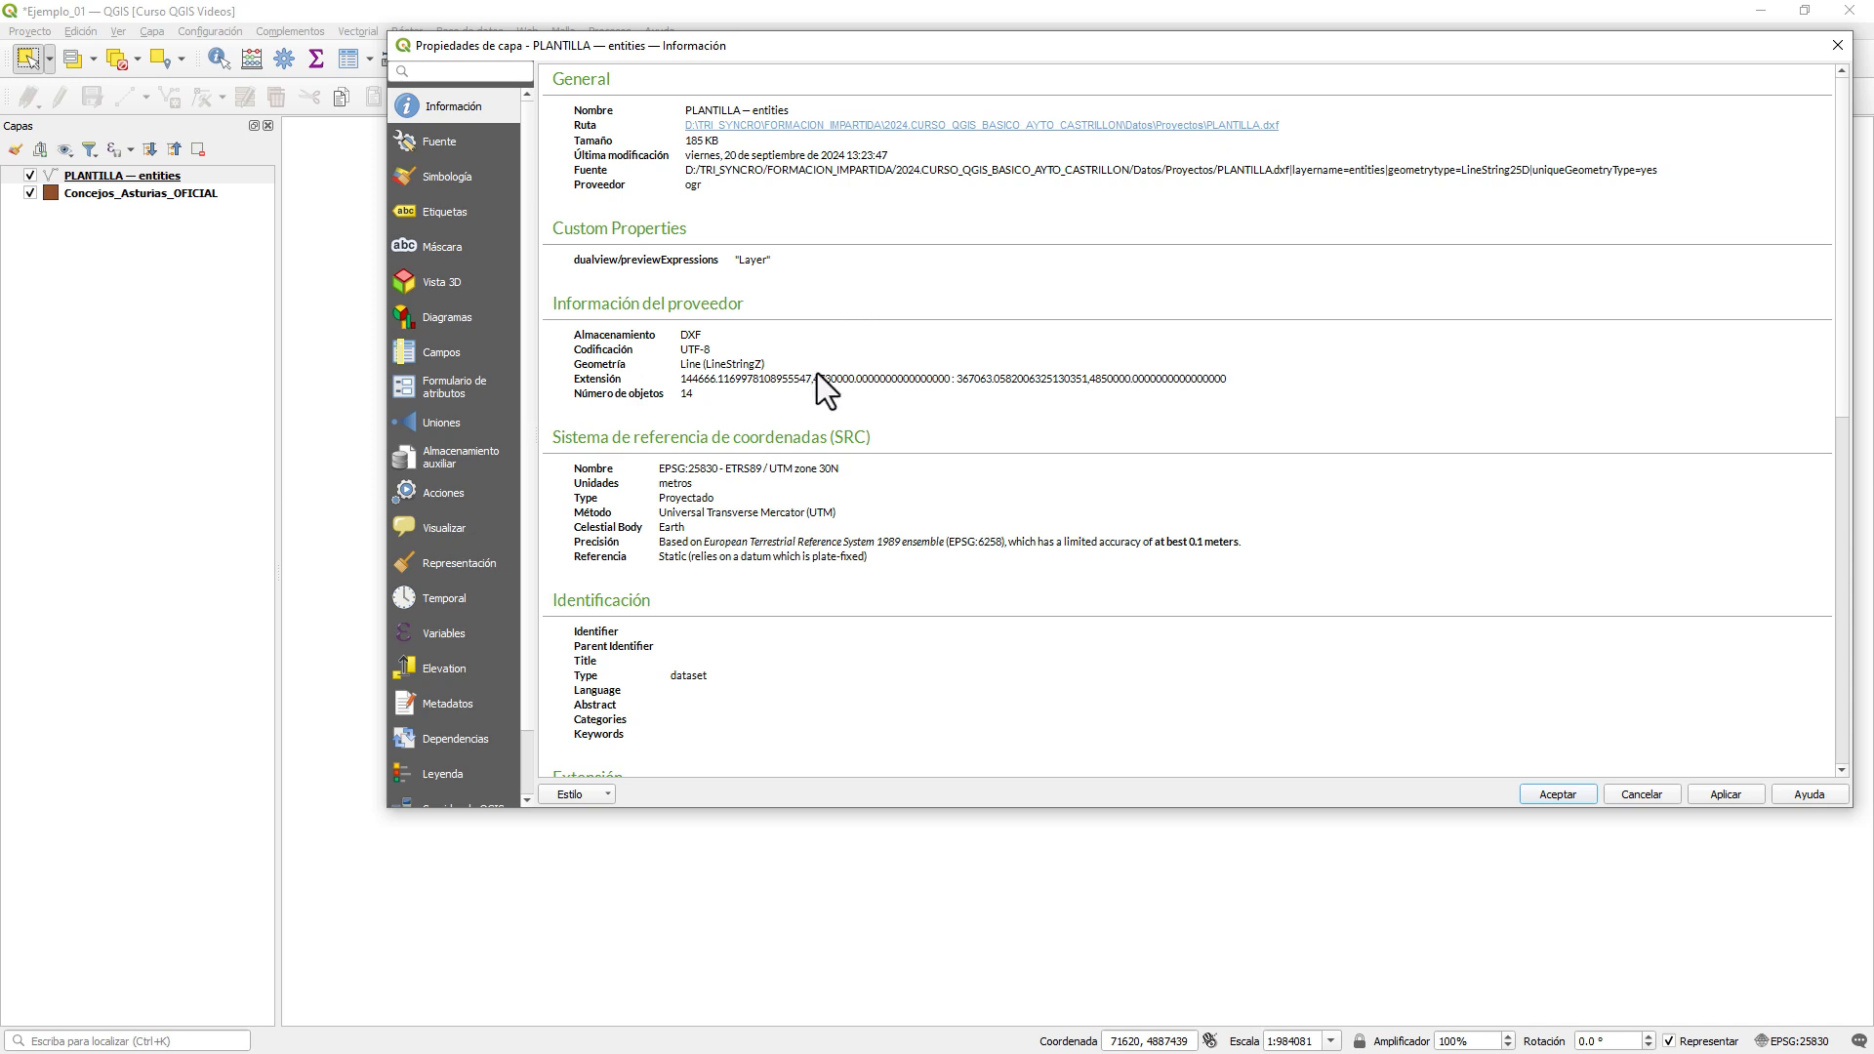
scroll(817, 373, down, 4)
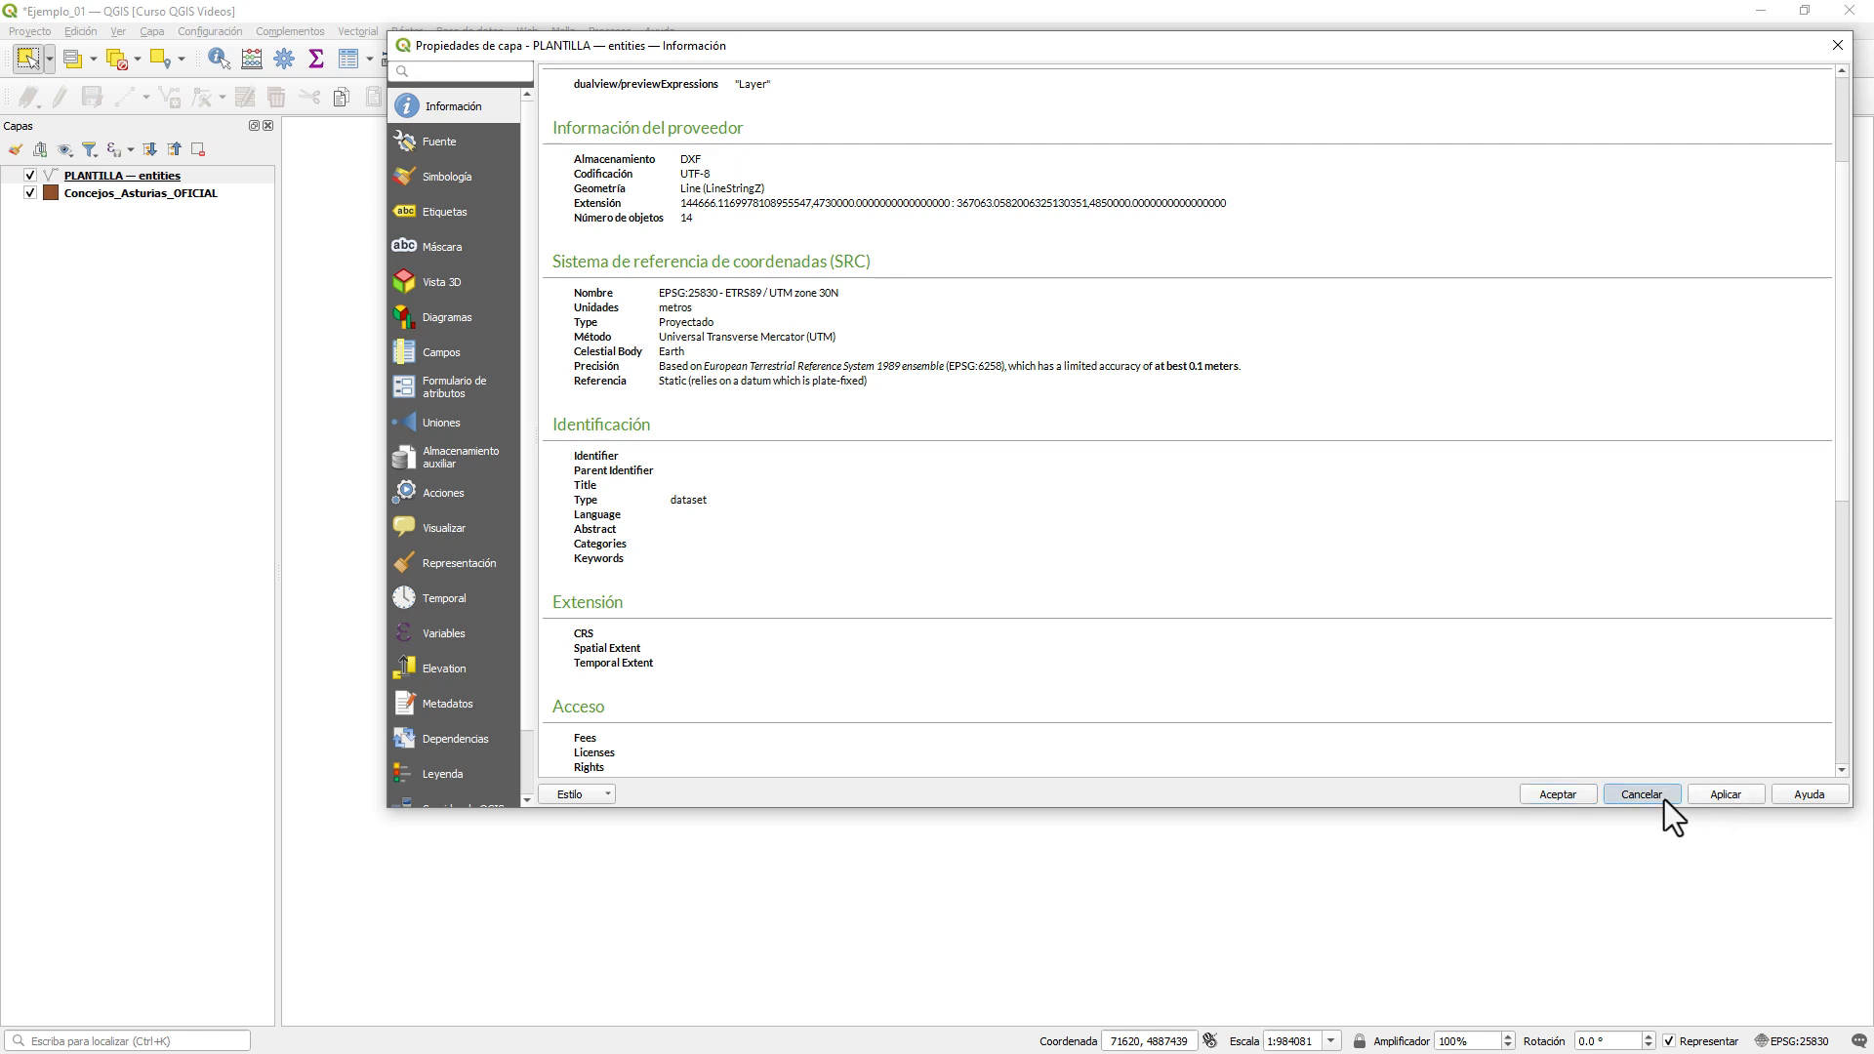
scroll(1584, 701, up, 4)
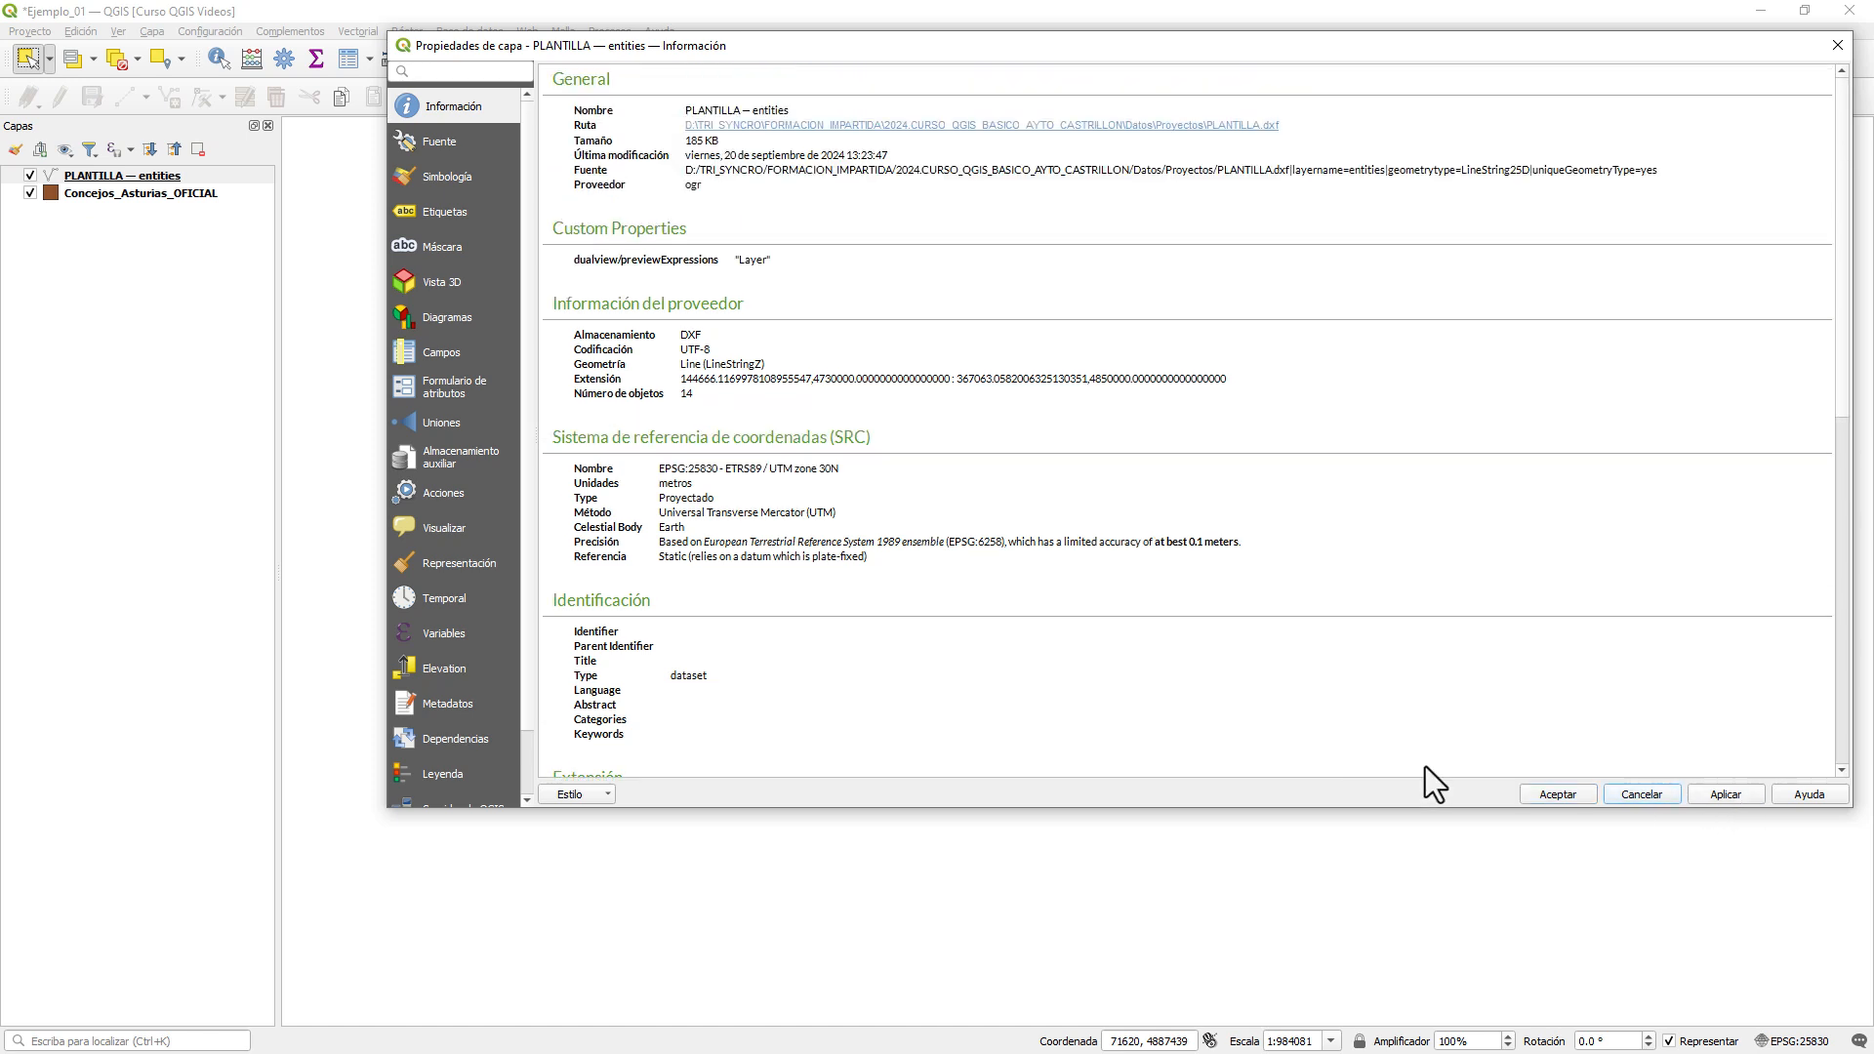
- Check the folder containing PLANTILLA.dxf through the path link in the layer information, and close the layer properties
click(1258, 125)
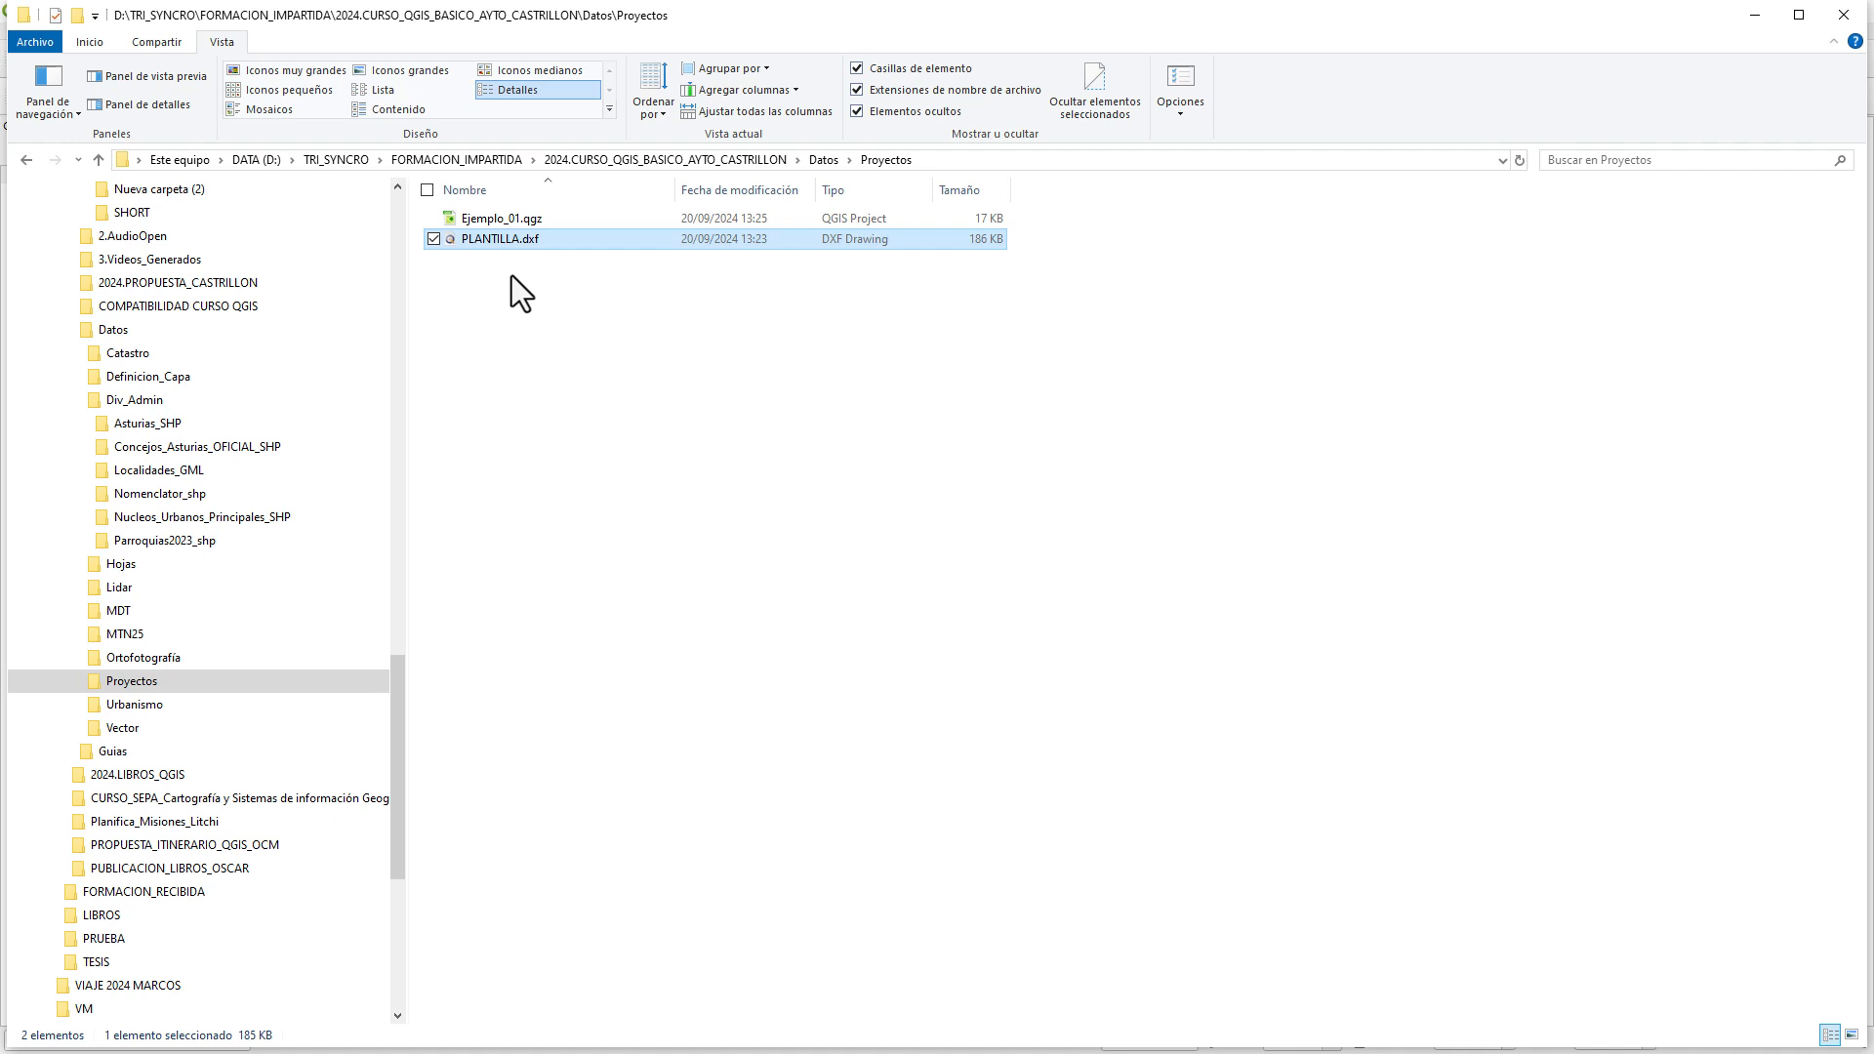
key(alt+Tab)
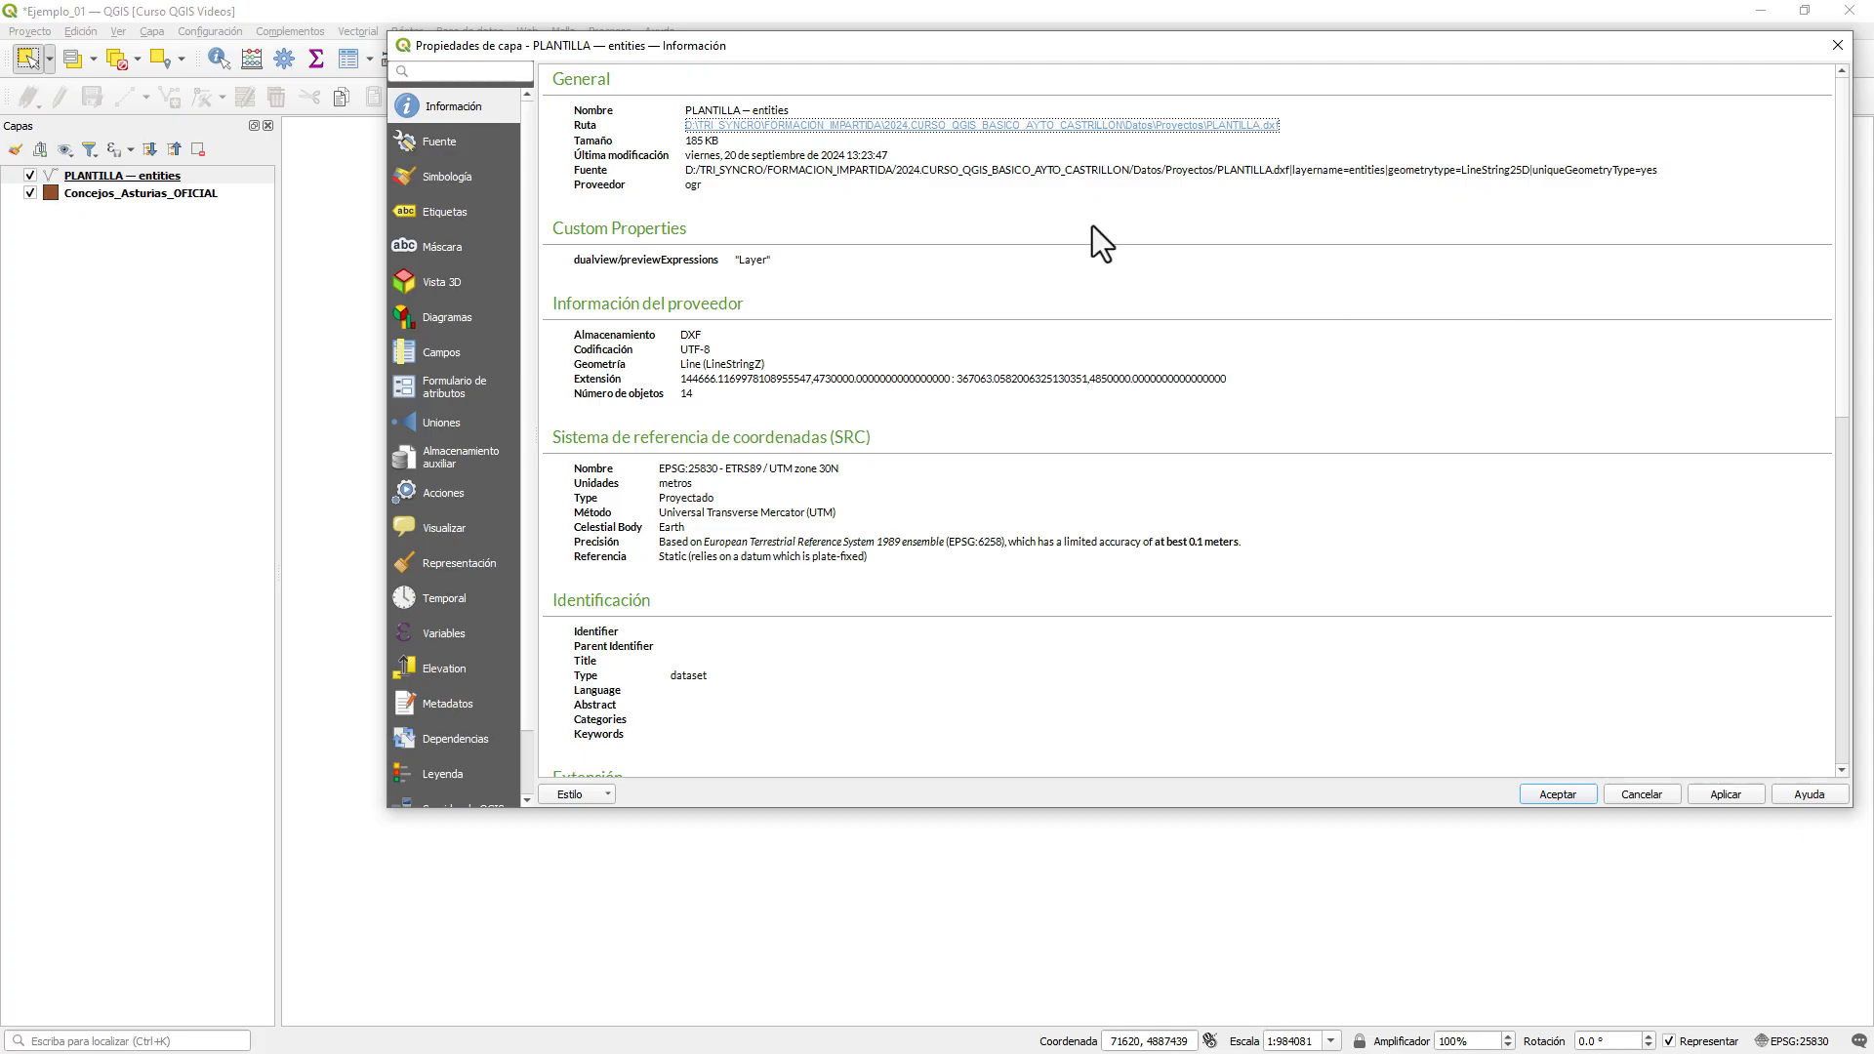
click(1837, 45)
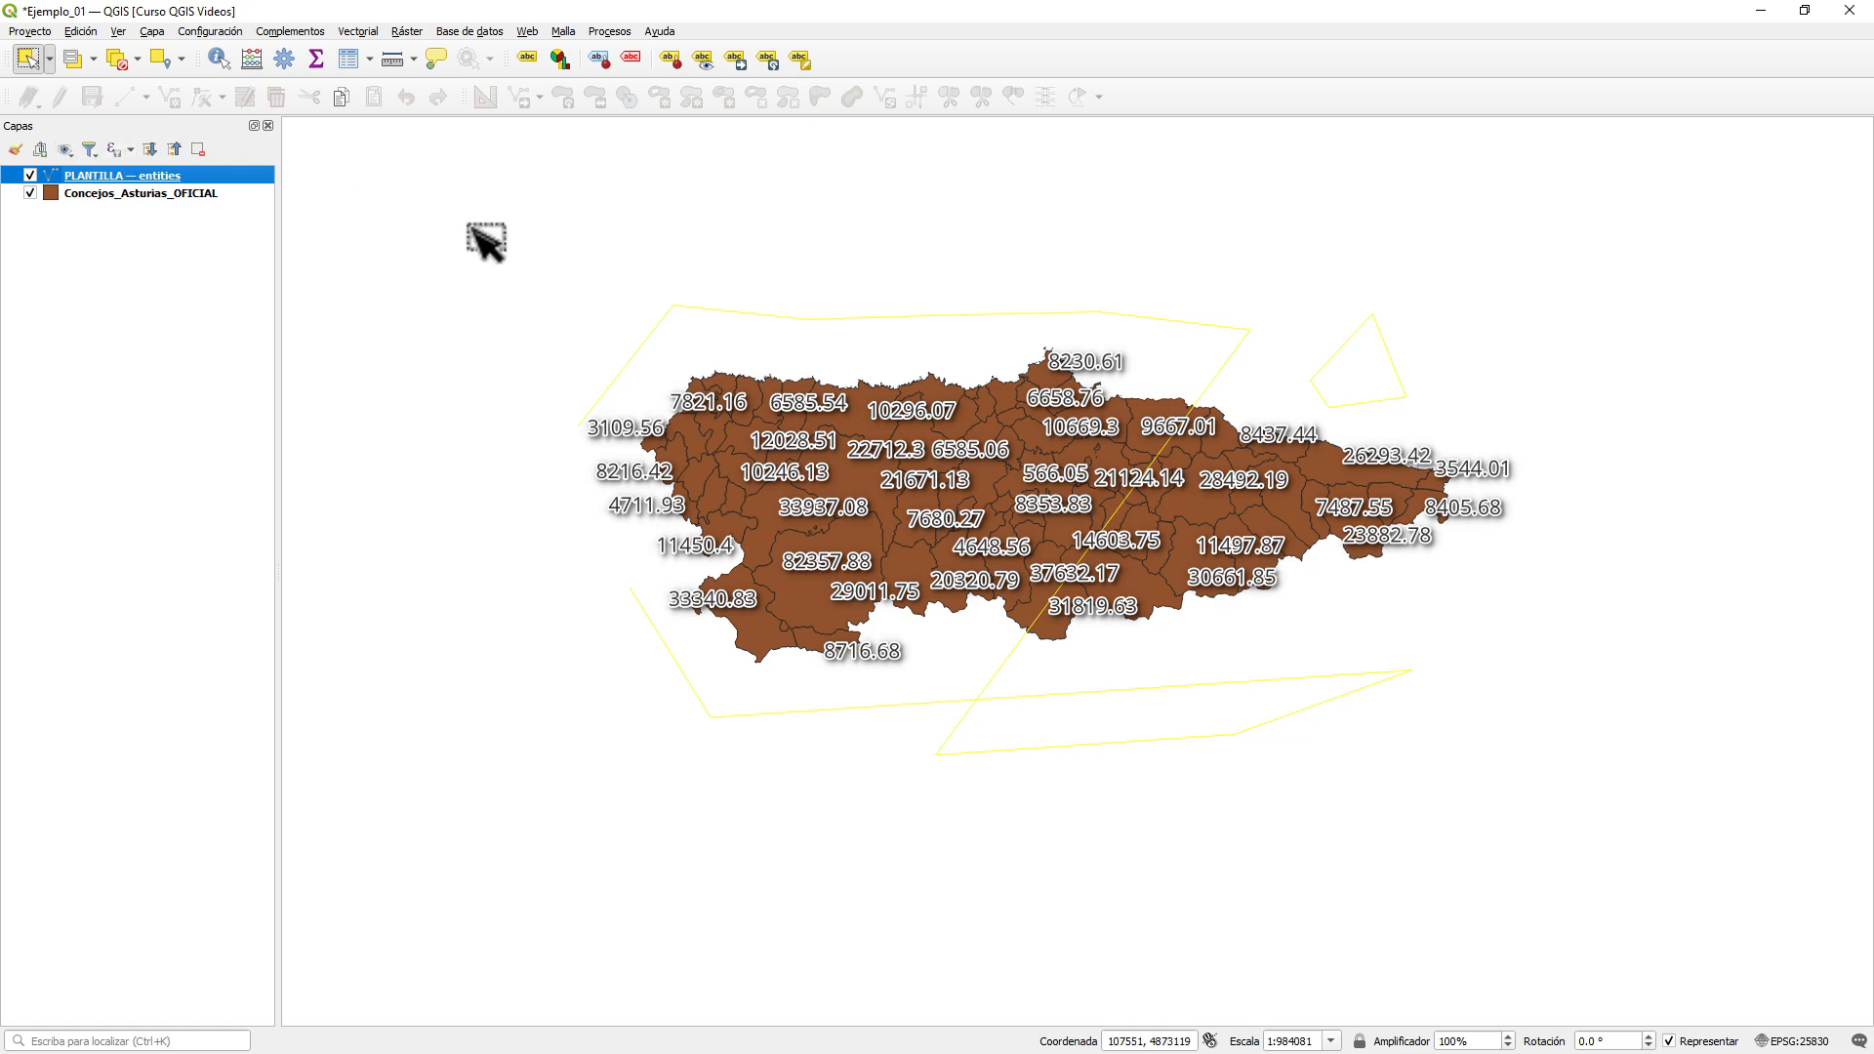
- Select the two connected PLANTILLA line segments northwest of the municipalities, replacing the current selection, and copy them
drag(664, 278, 744, 344)
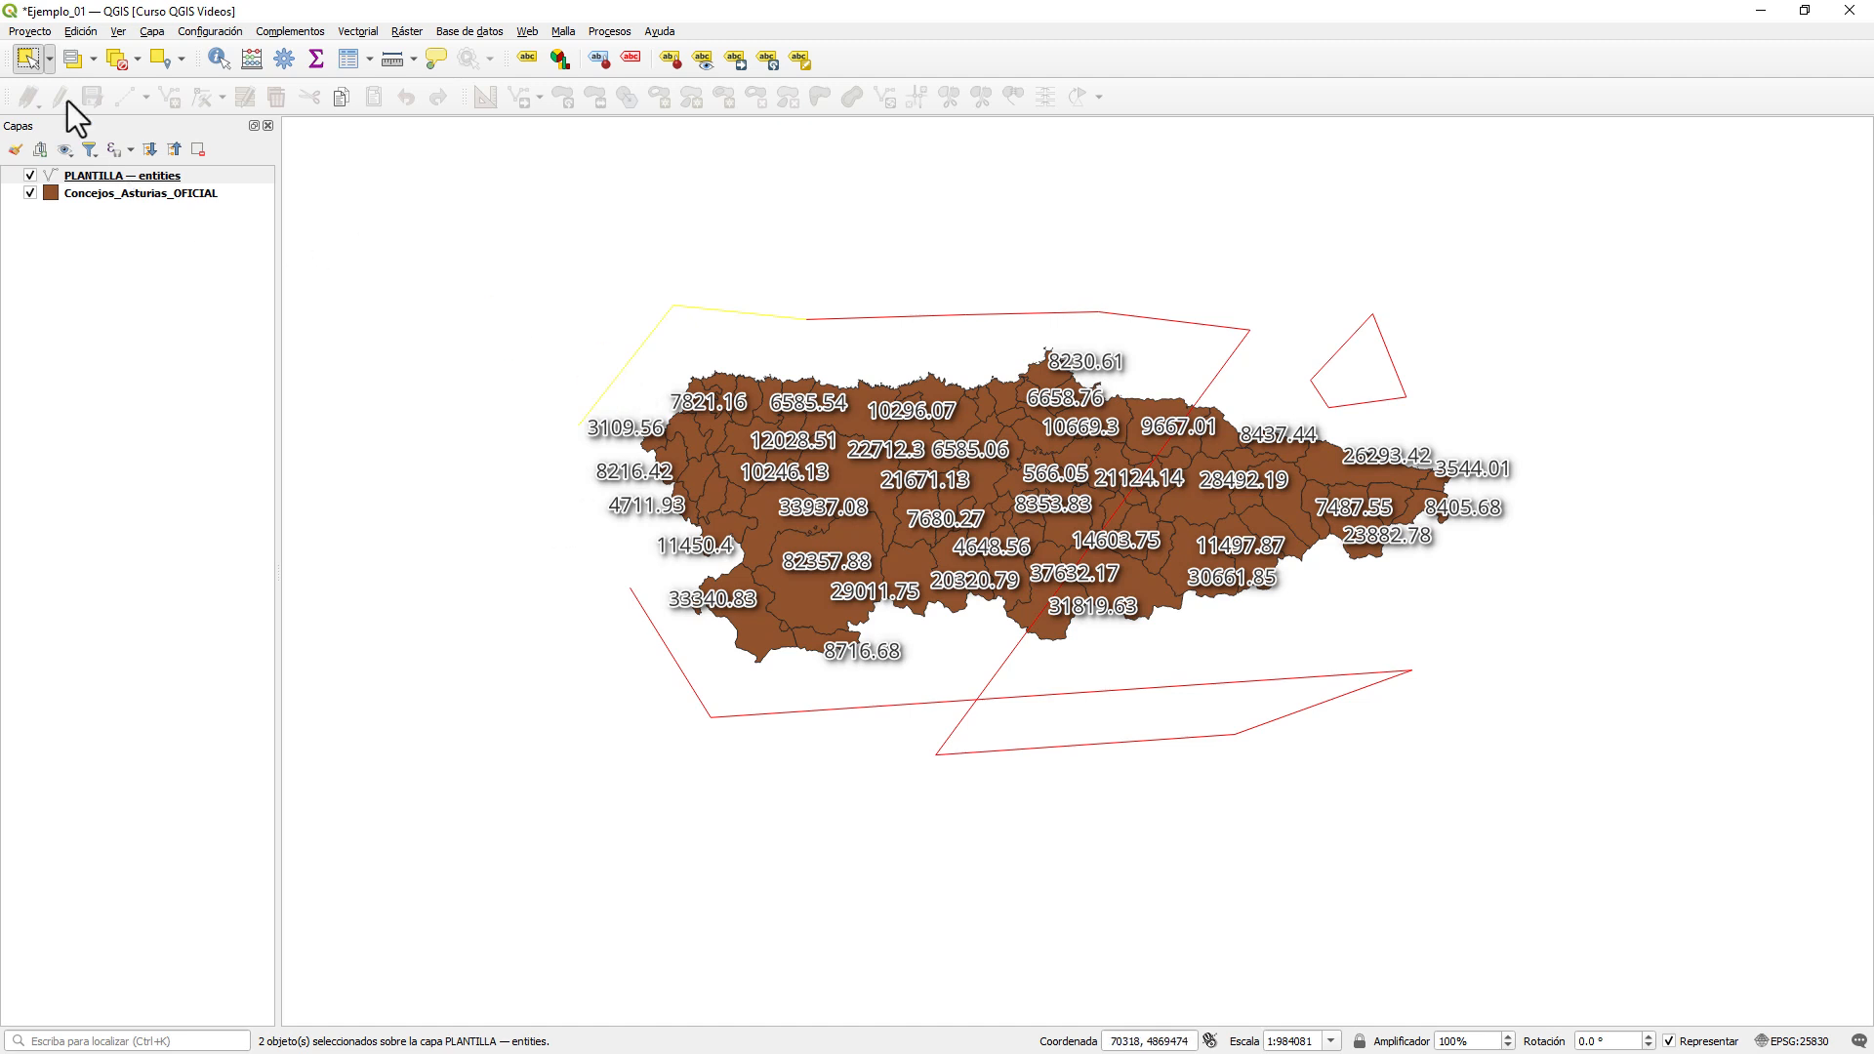
click(81, 31)
mouse_move(660, 31)
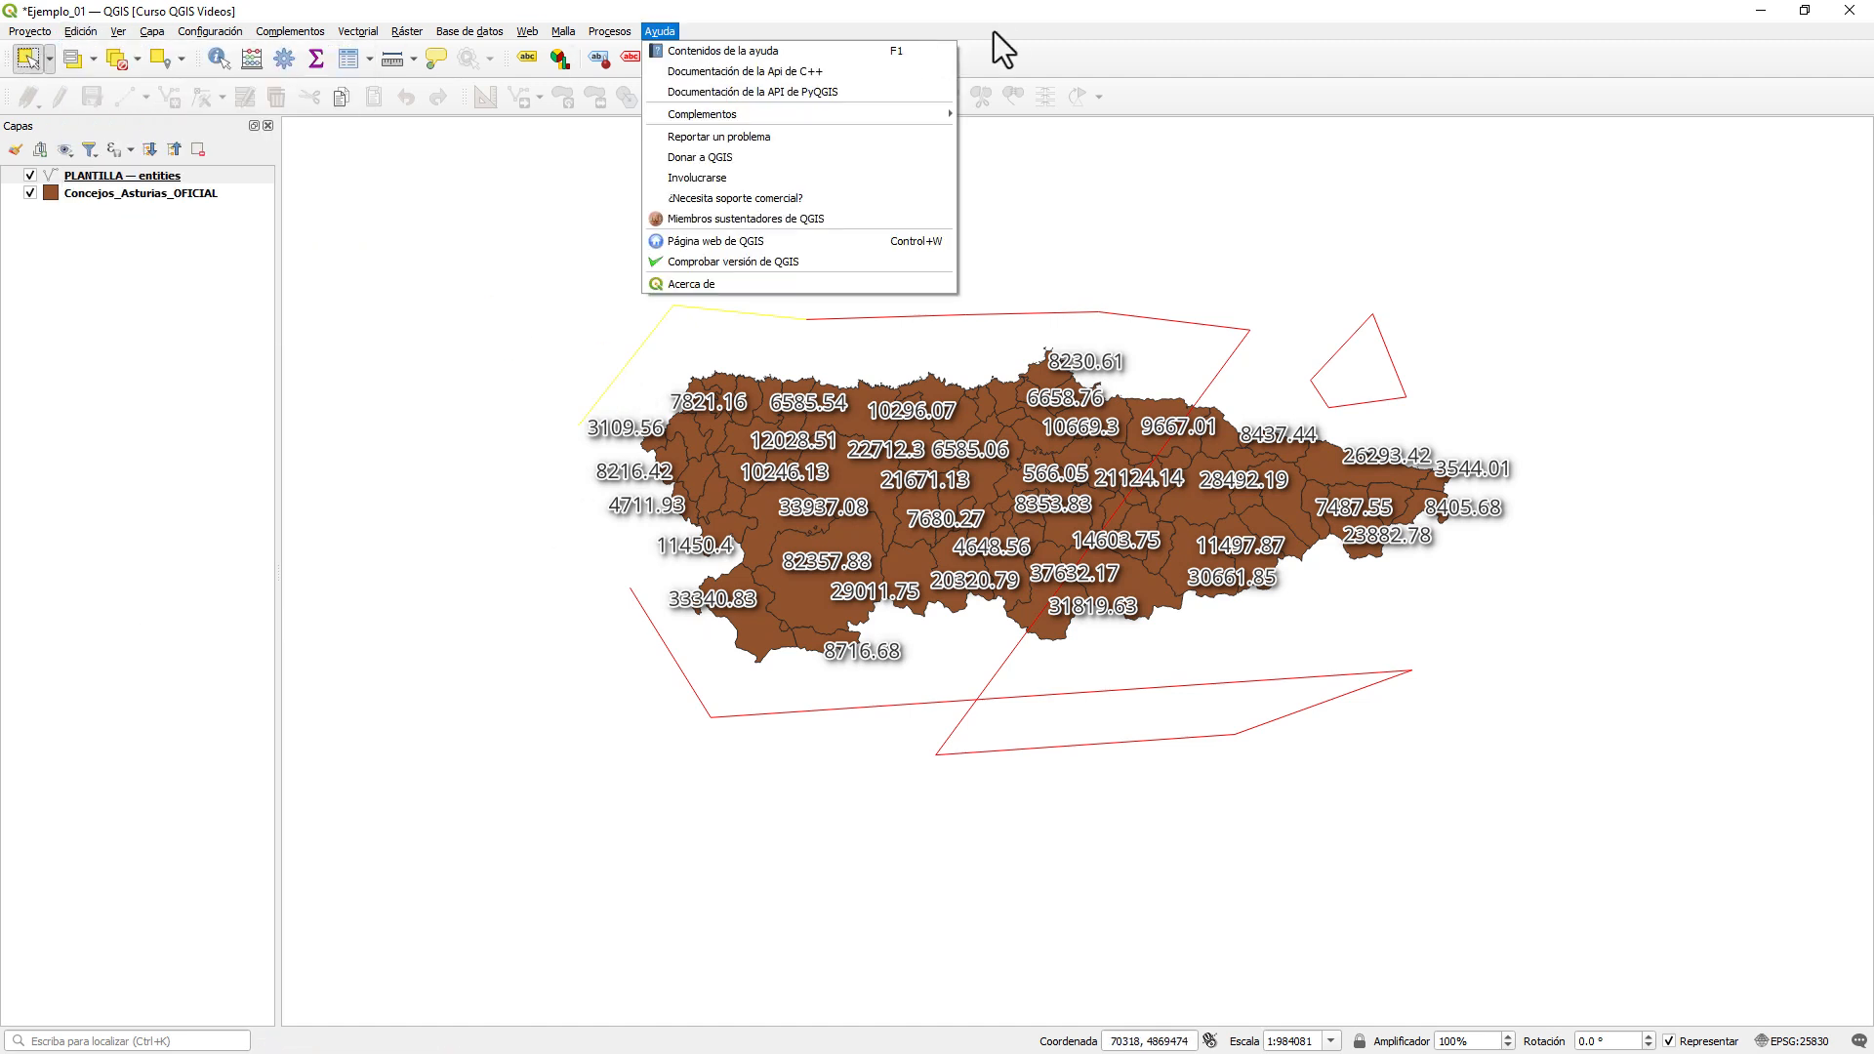
key(Escape)
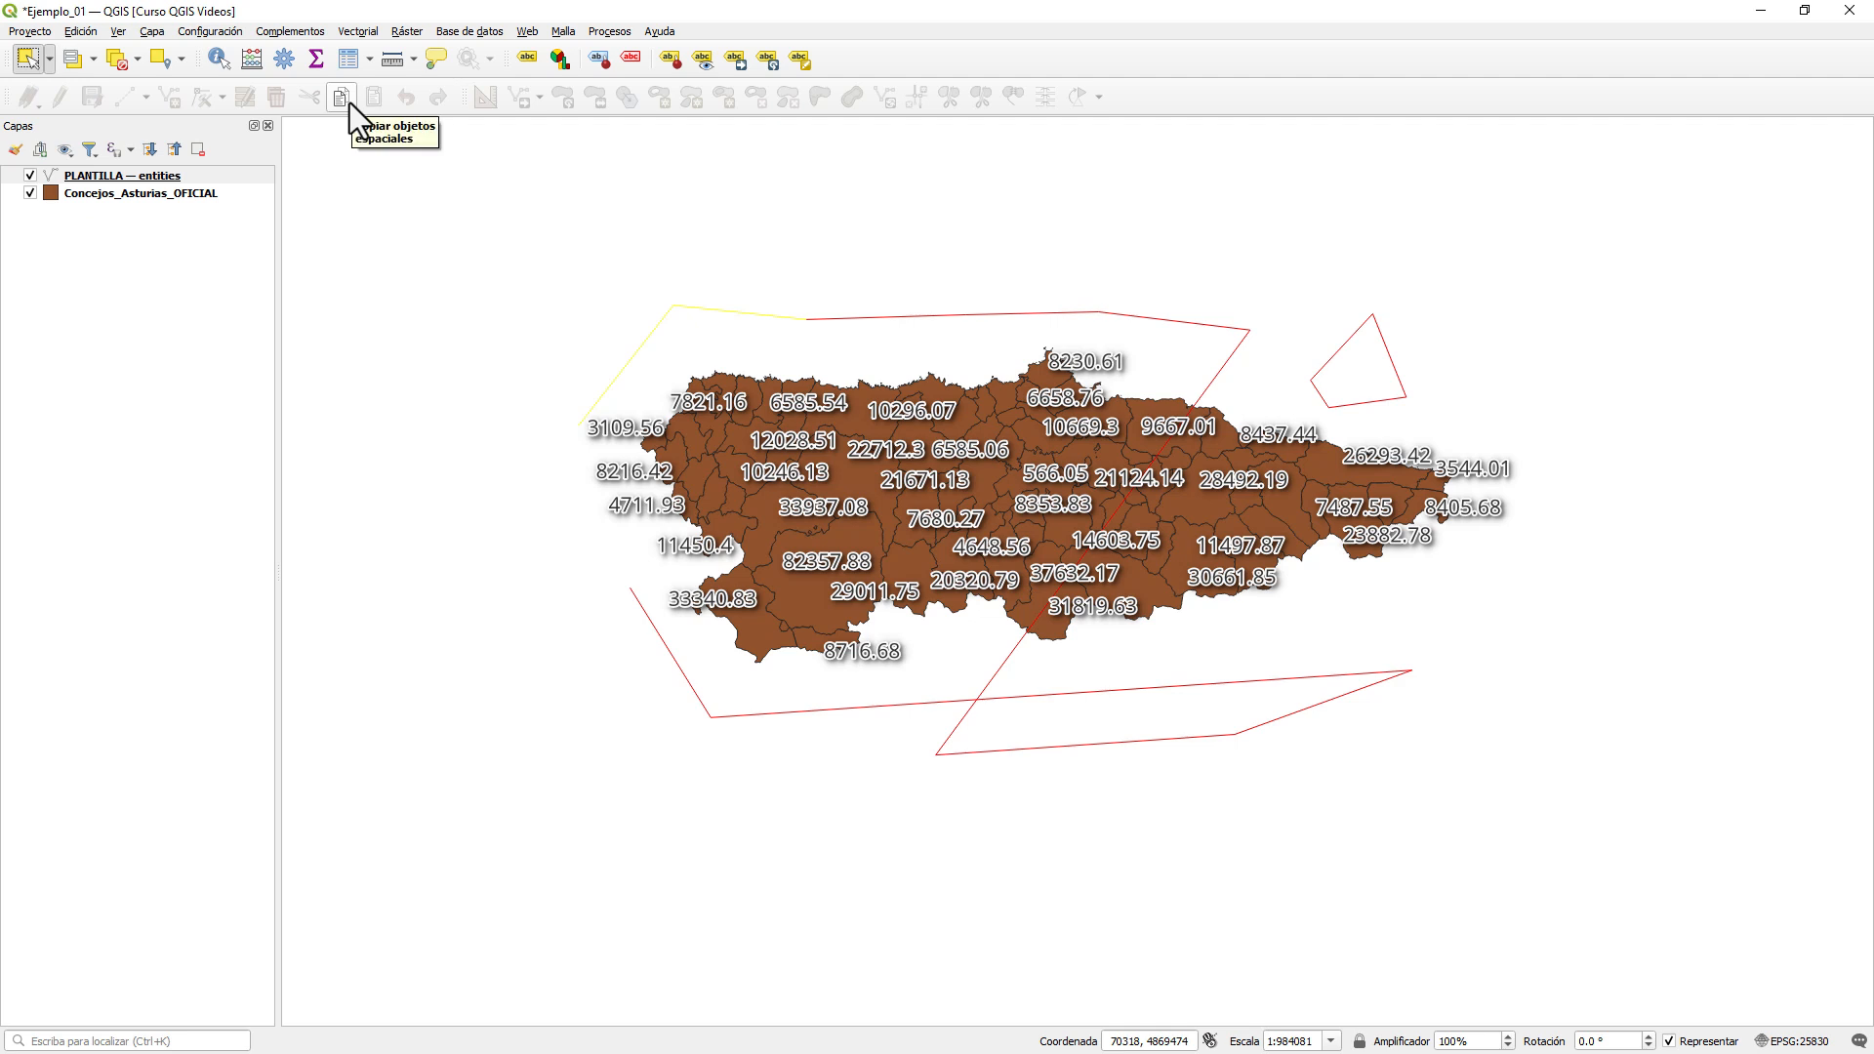
click(82, 32)
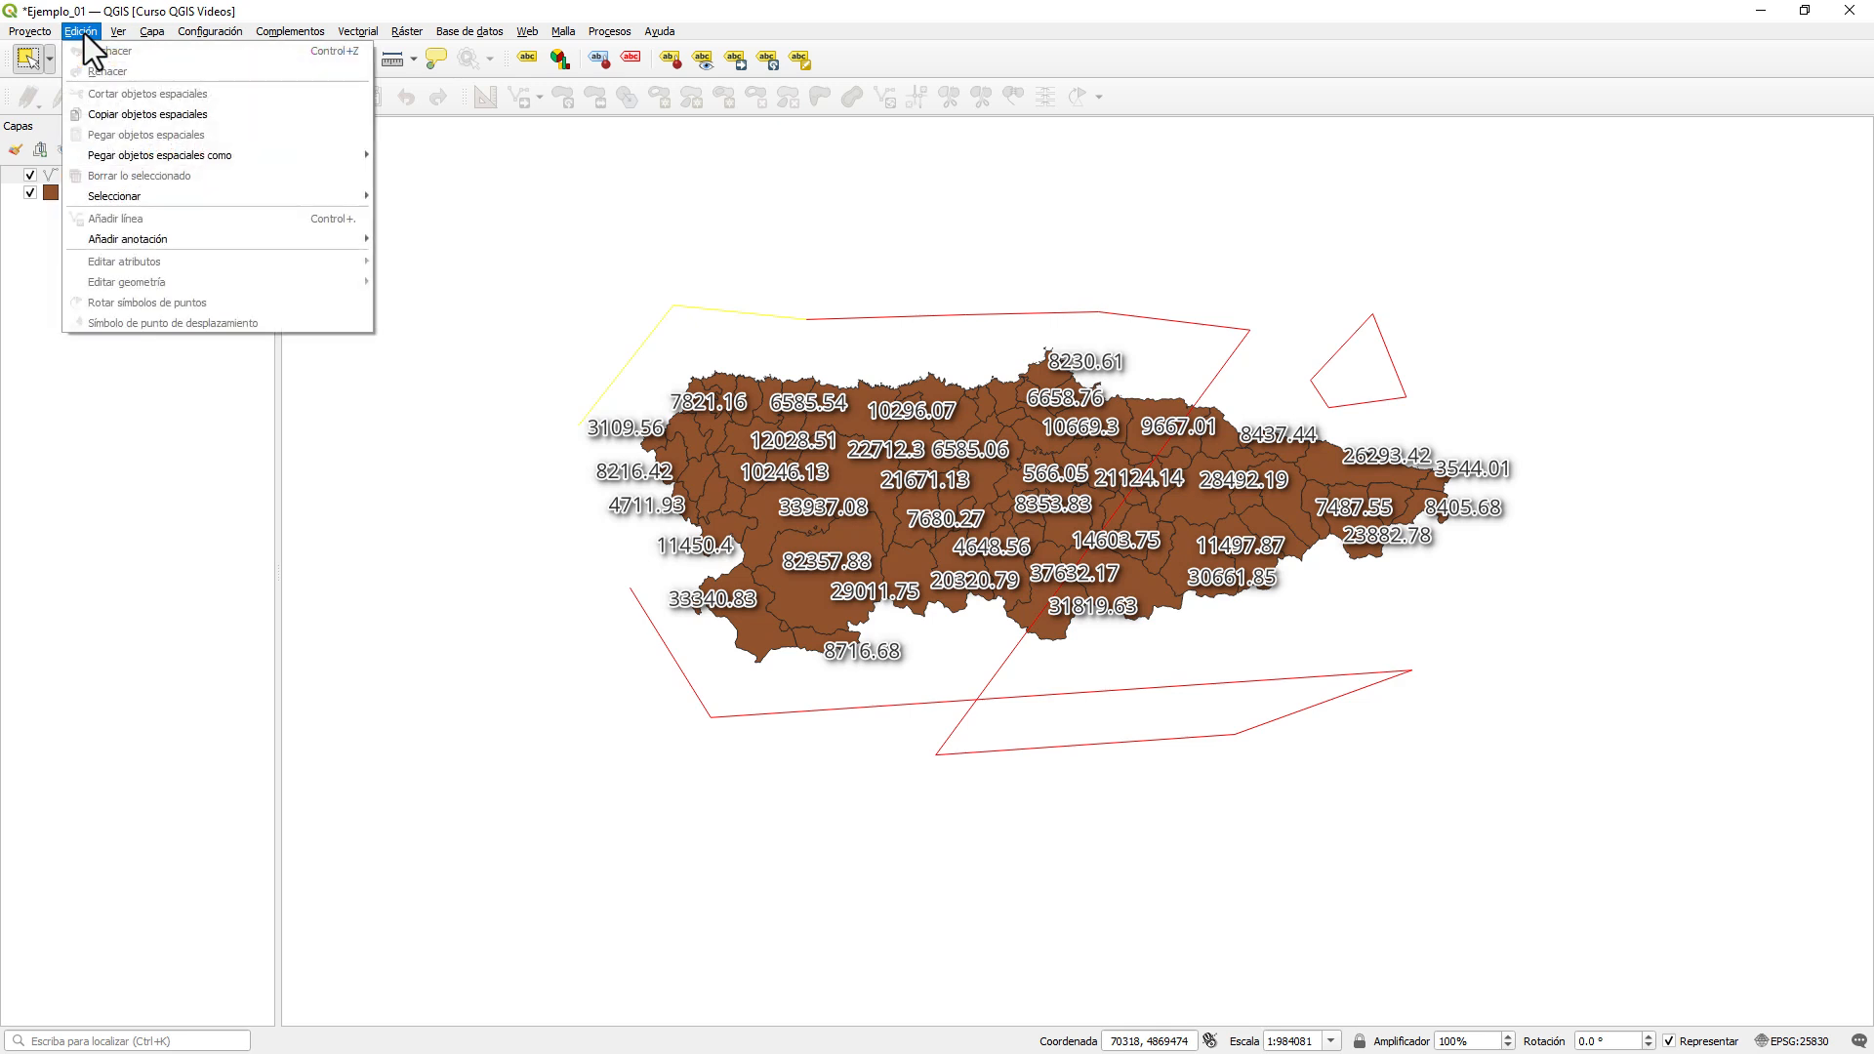
click(144, 115)
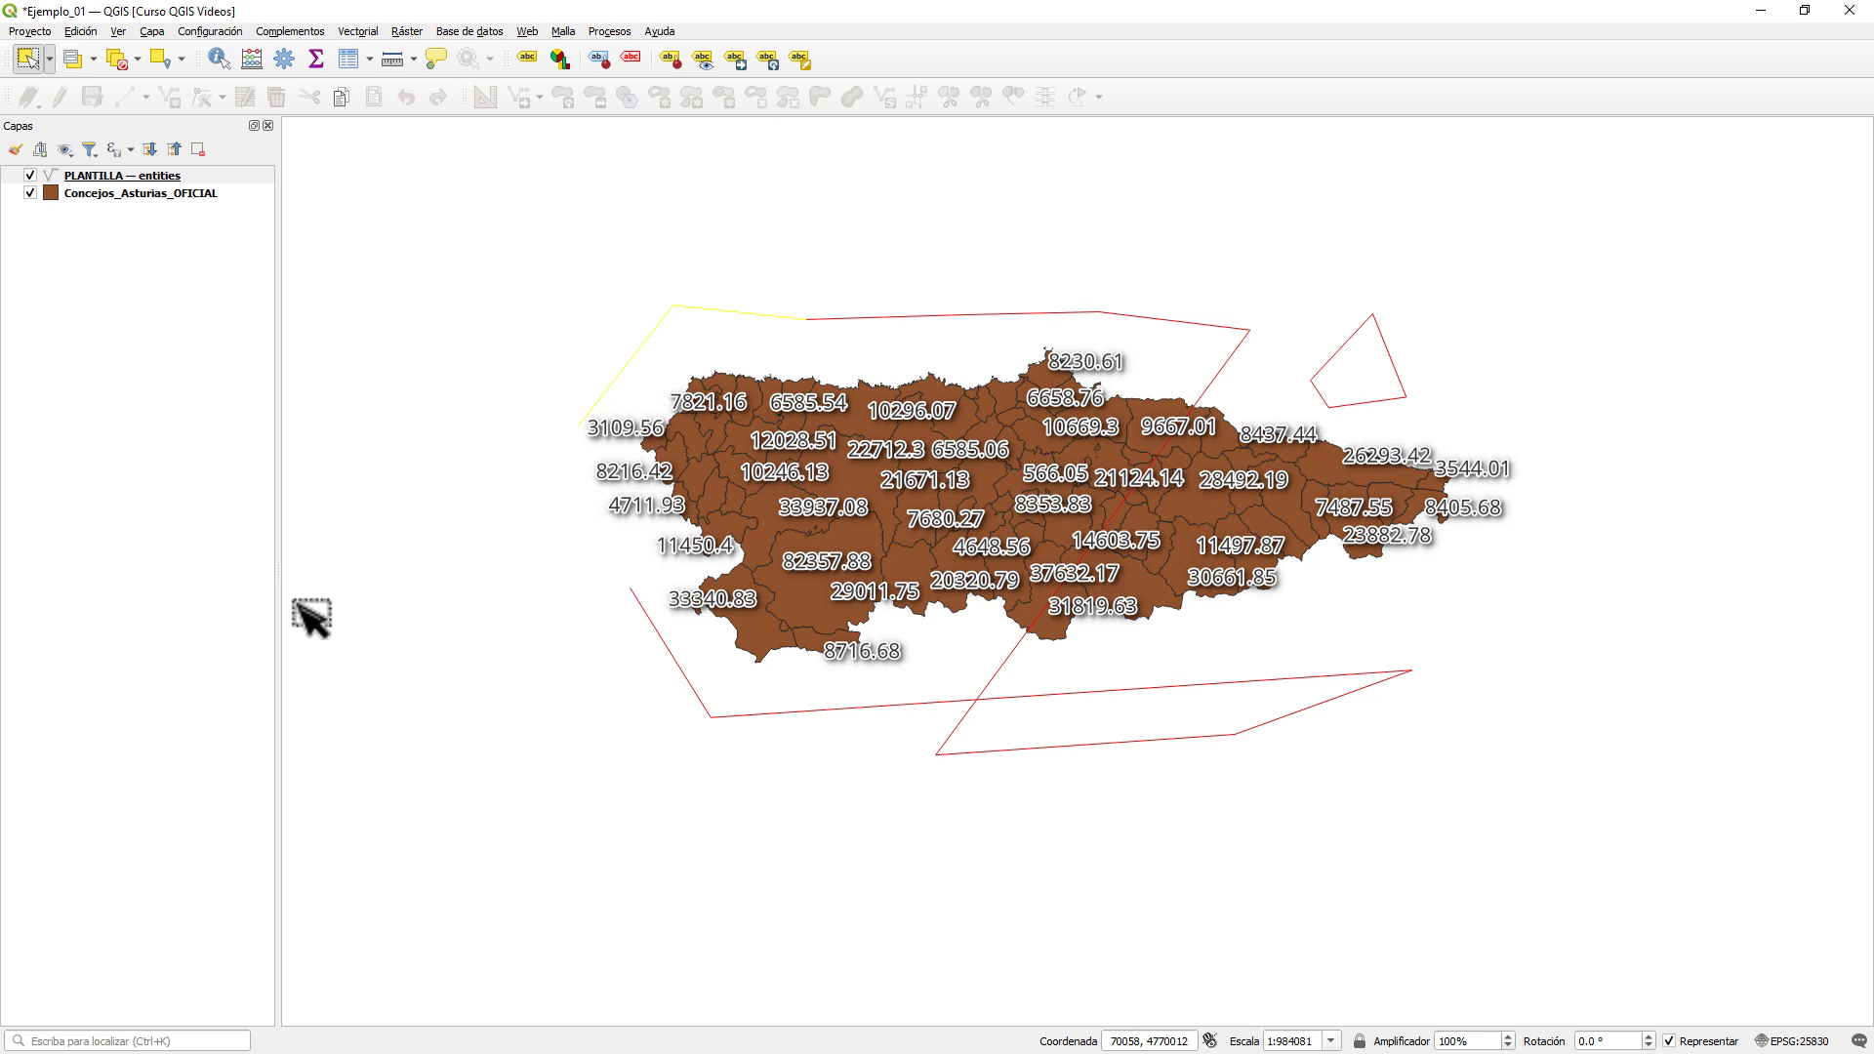
- Paste the copied line features as a temporary scratch layer named TEMP
click(86, 31)
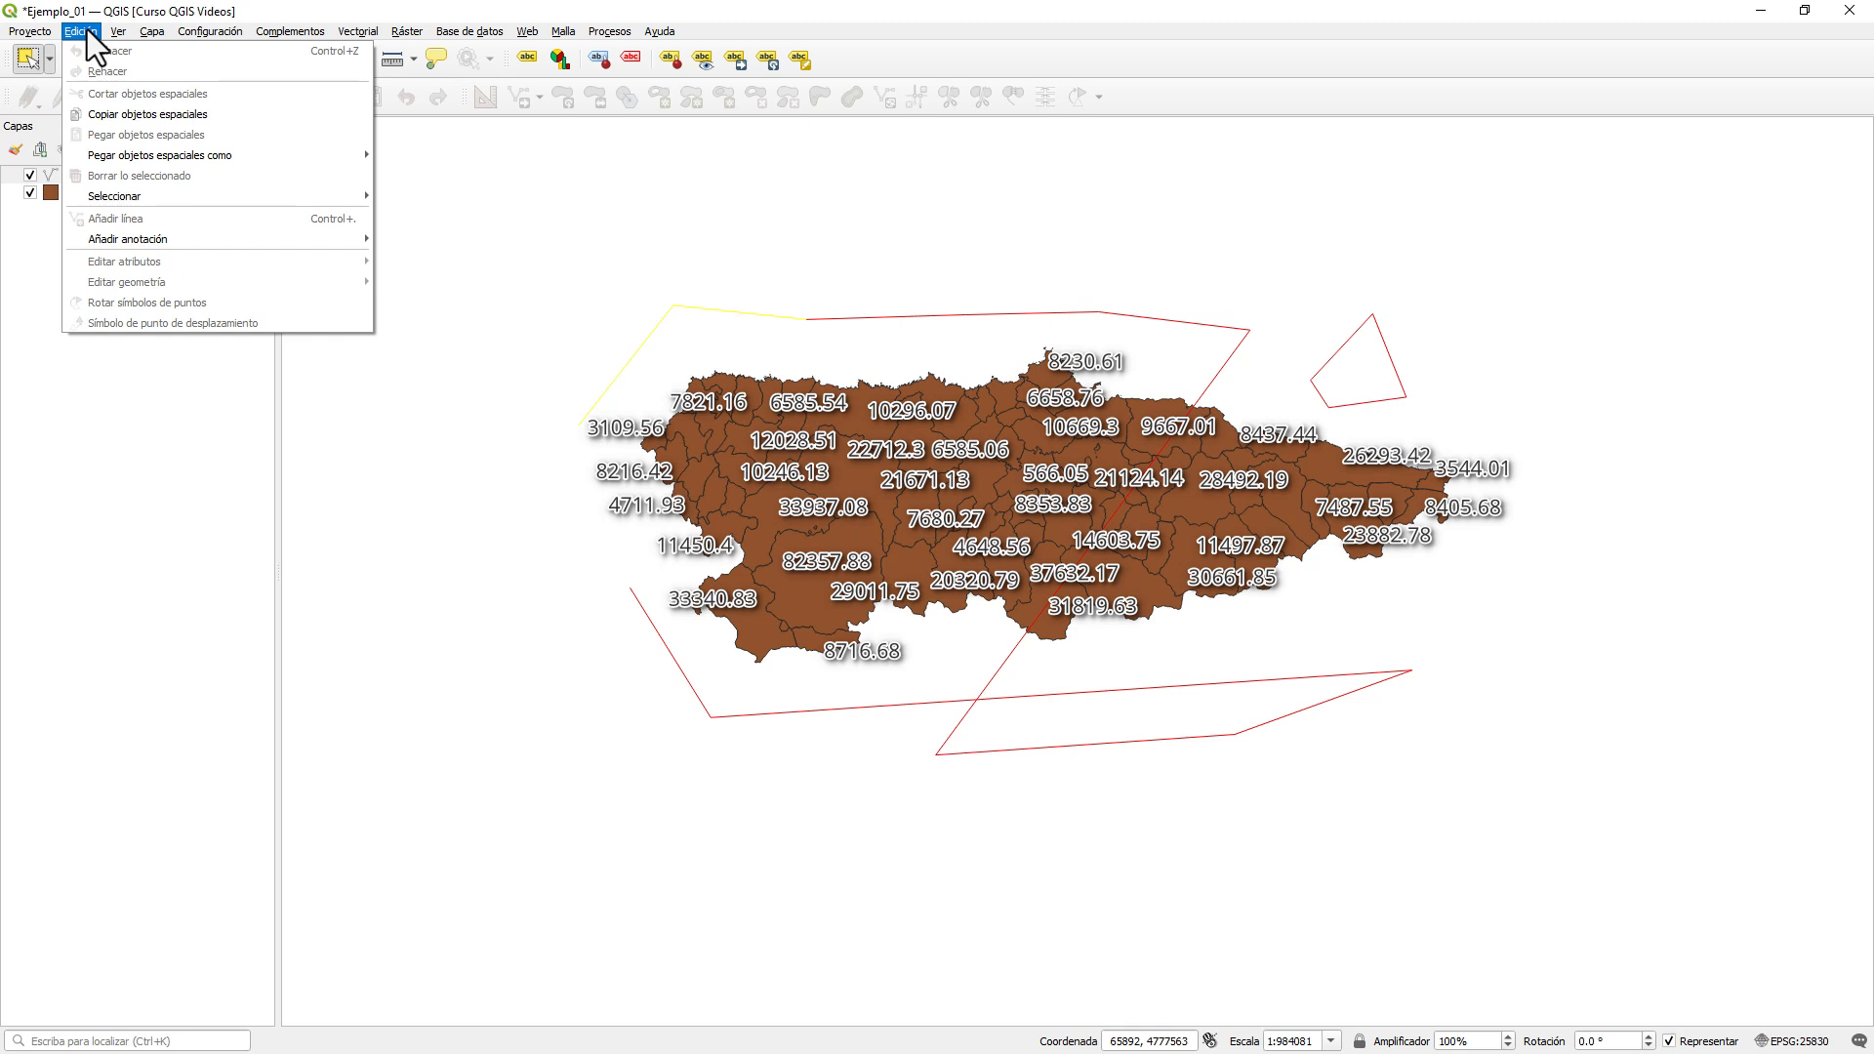
mouse_move(120, 162)
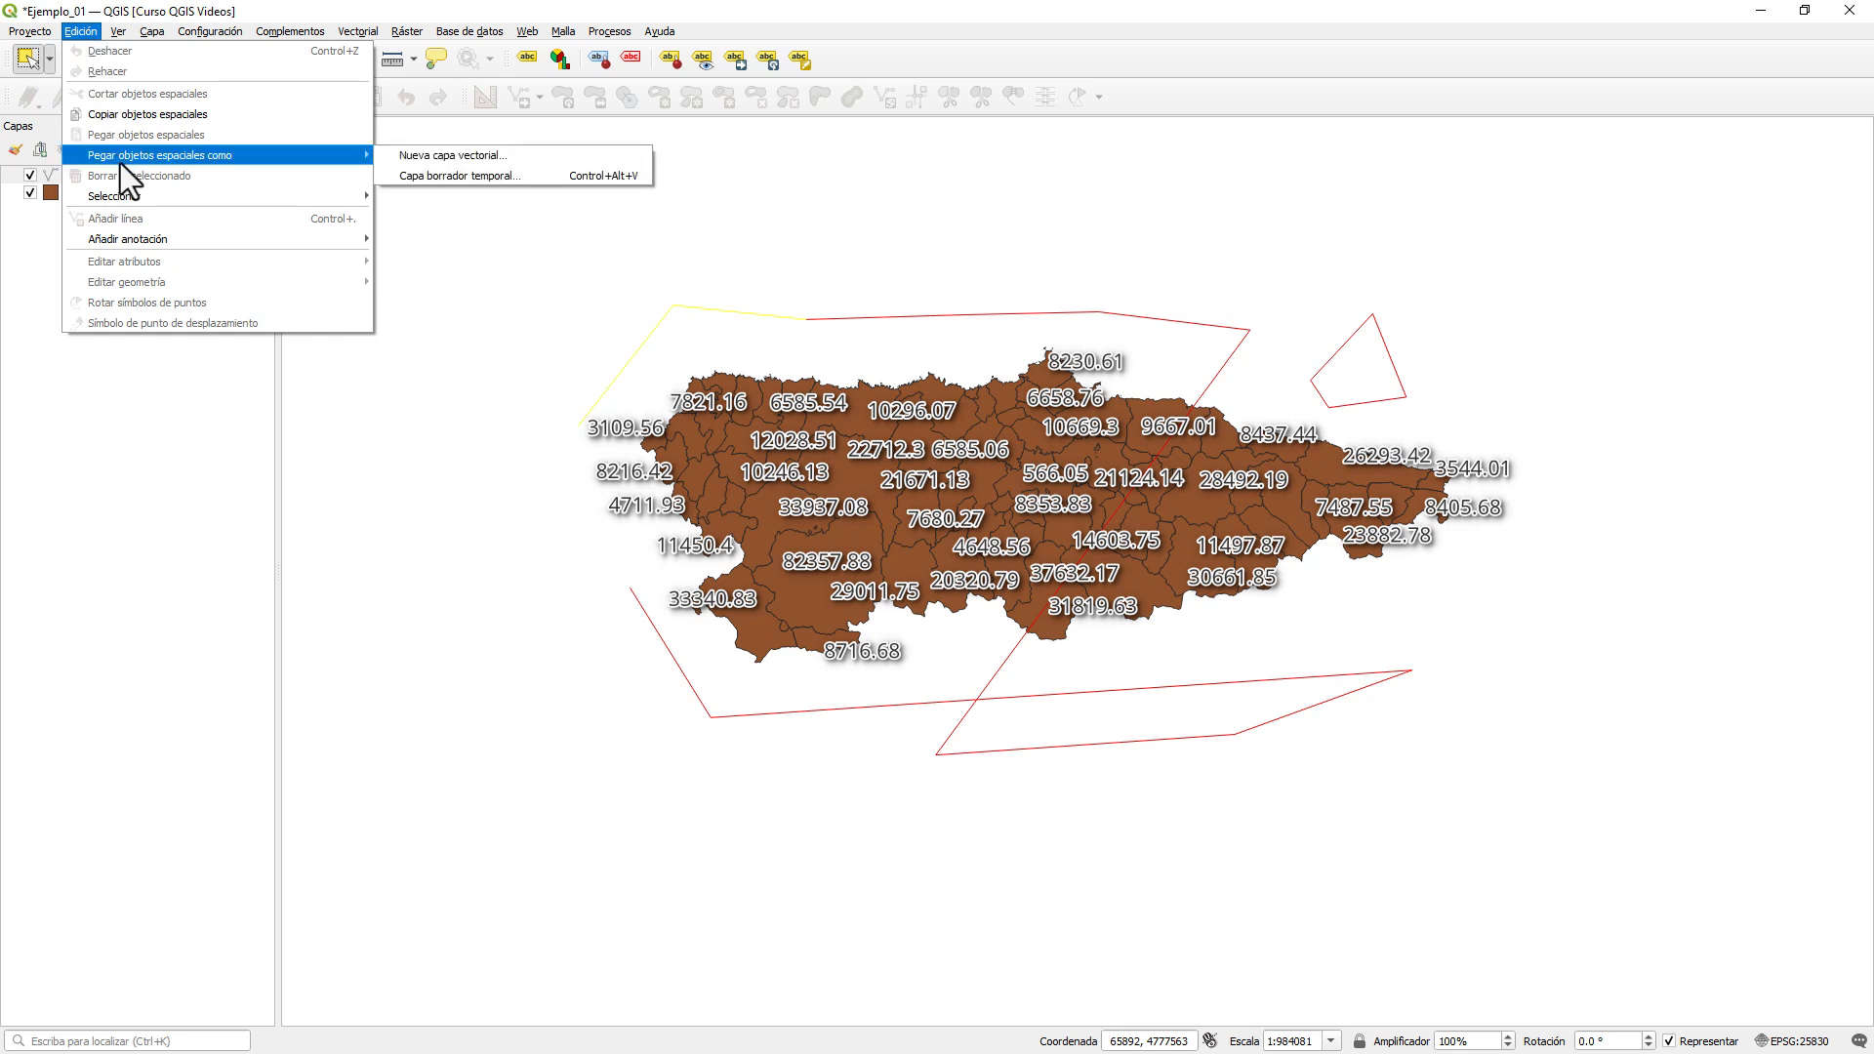
click(516, 179)
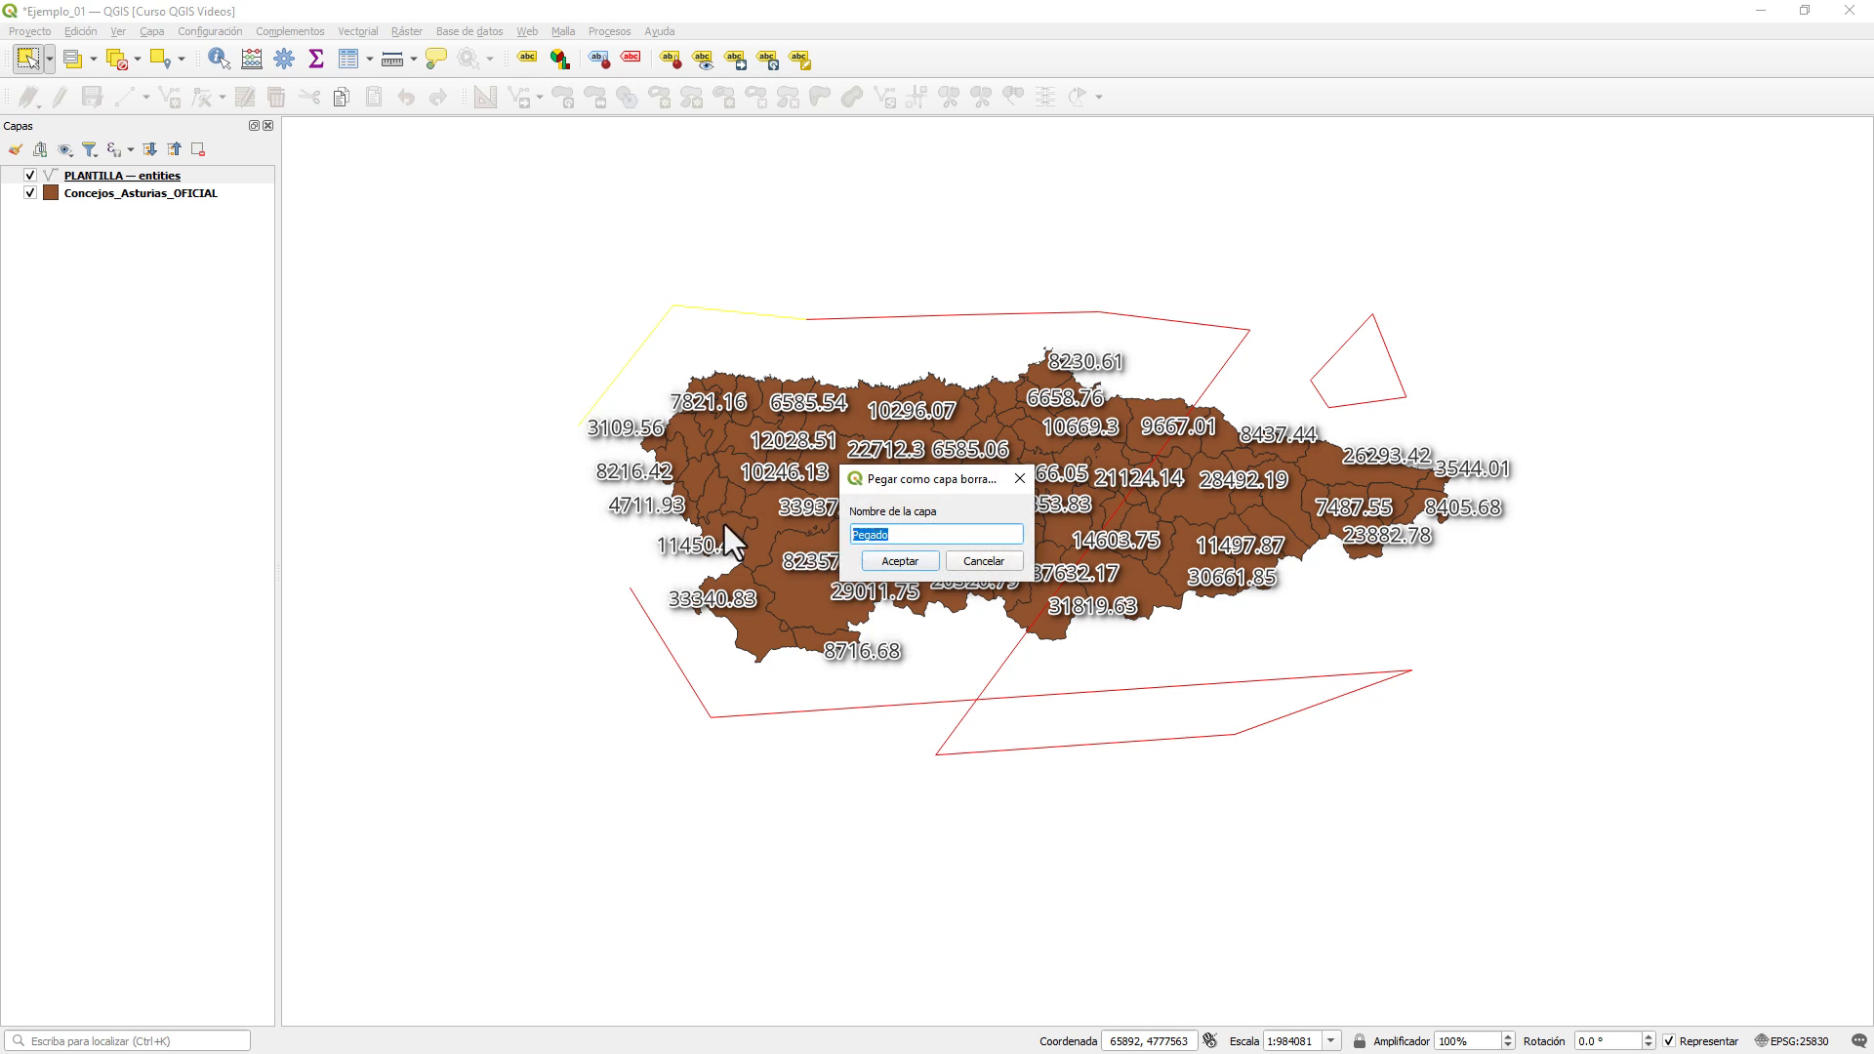
text(TEMP)
click(909, 560)
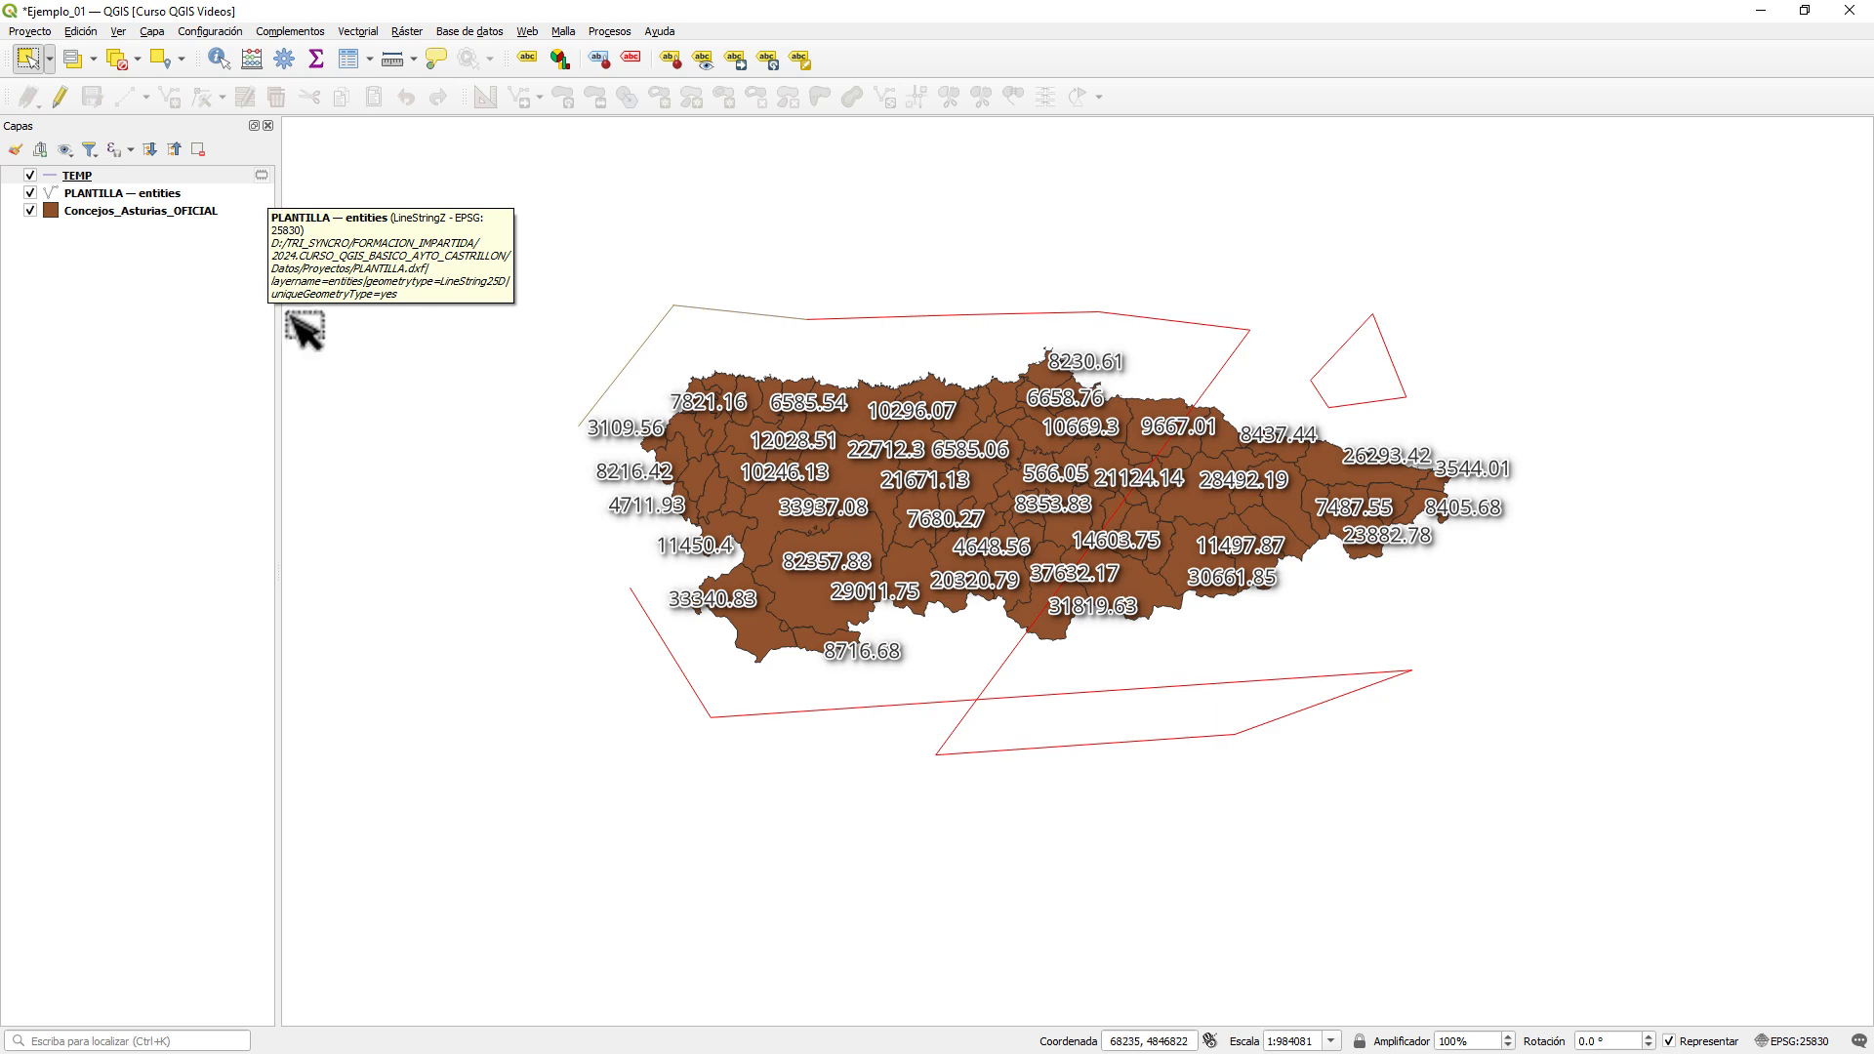
- Capture the screen area around TEMP's temporary-layer indicator and paste the capture into the open Paint drawing
key(ctrl+Print)
drag(202, 176, 358, 242)
key(alt+Tab)
key(alt+Tab)
key(alt+Tab)
key(alt+Tab)
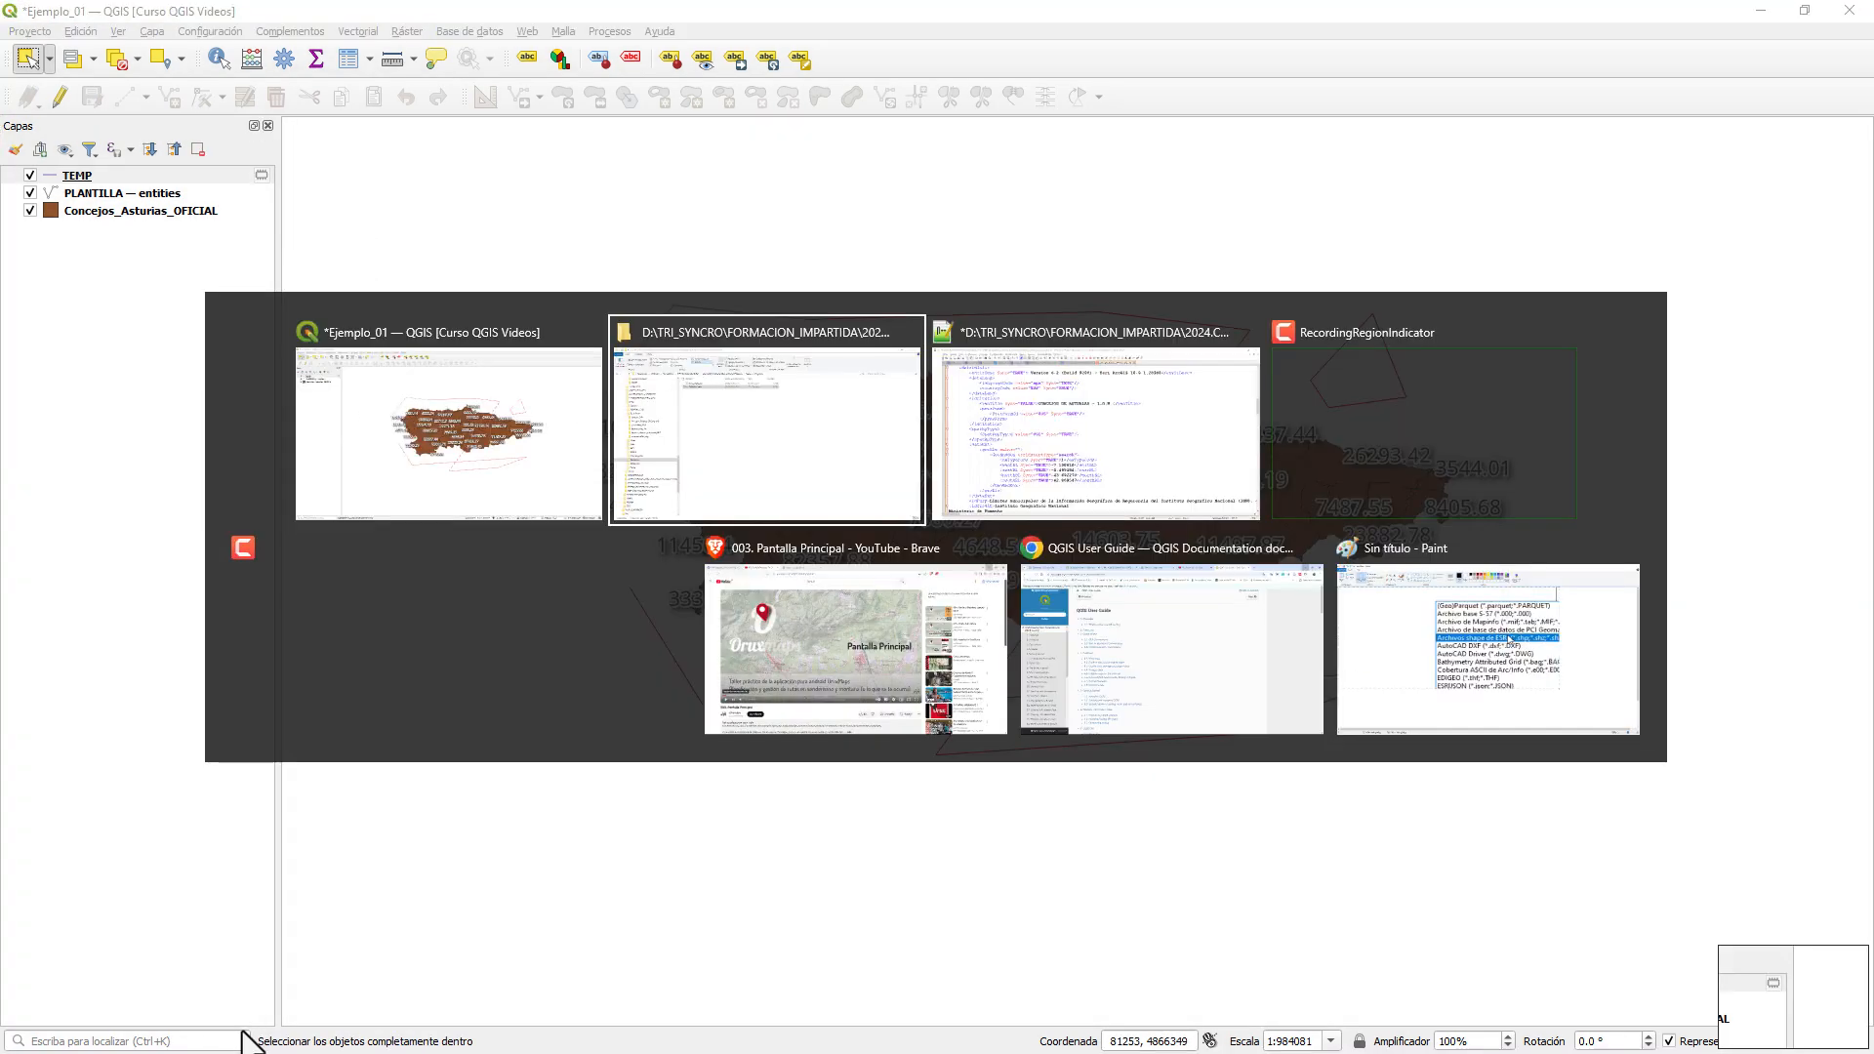
key(alt+Tab)
key(alt+Tab)
key(alt+Tab)
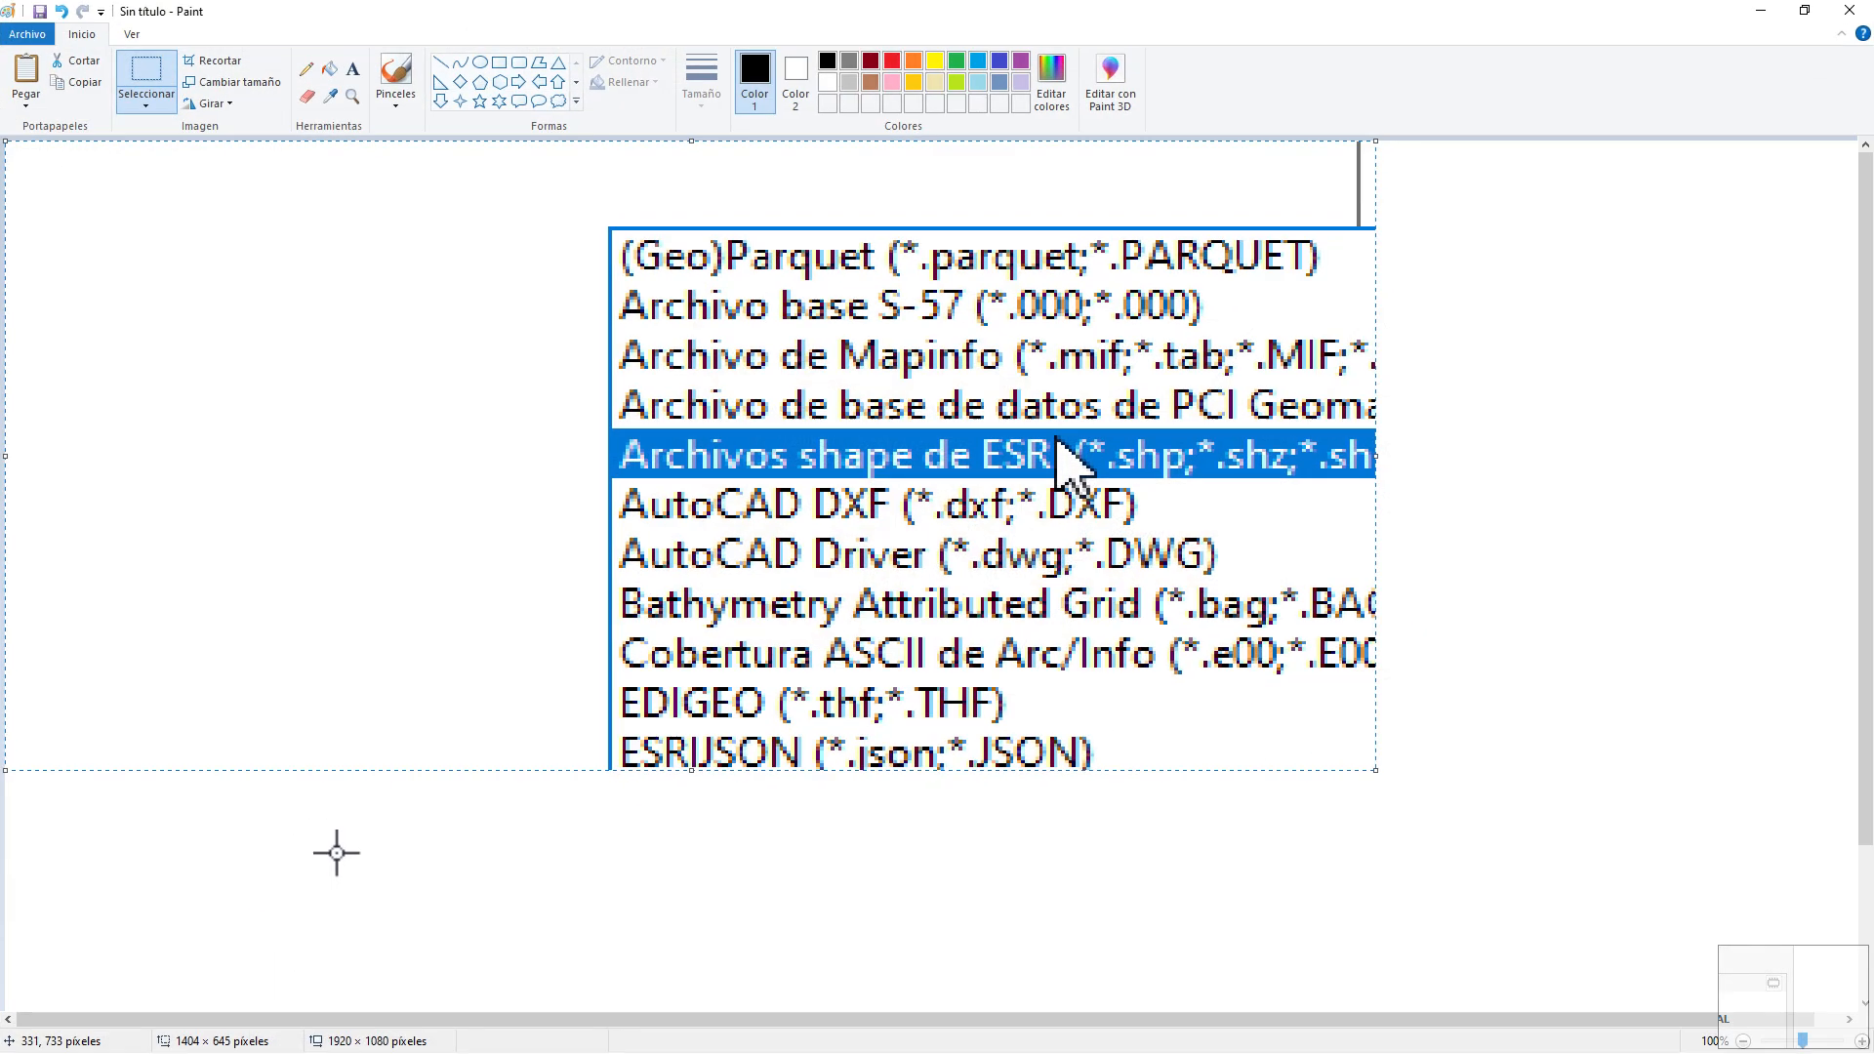
key(ctrl+v)
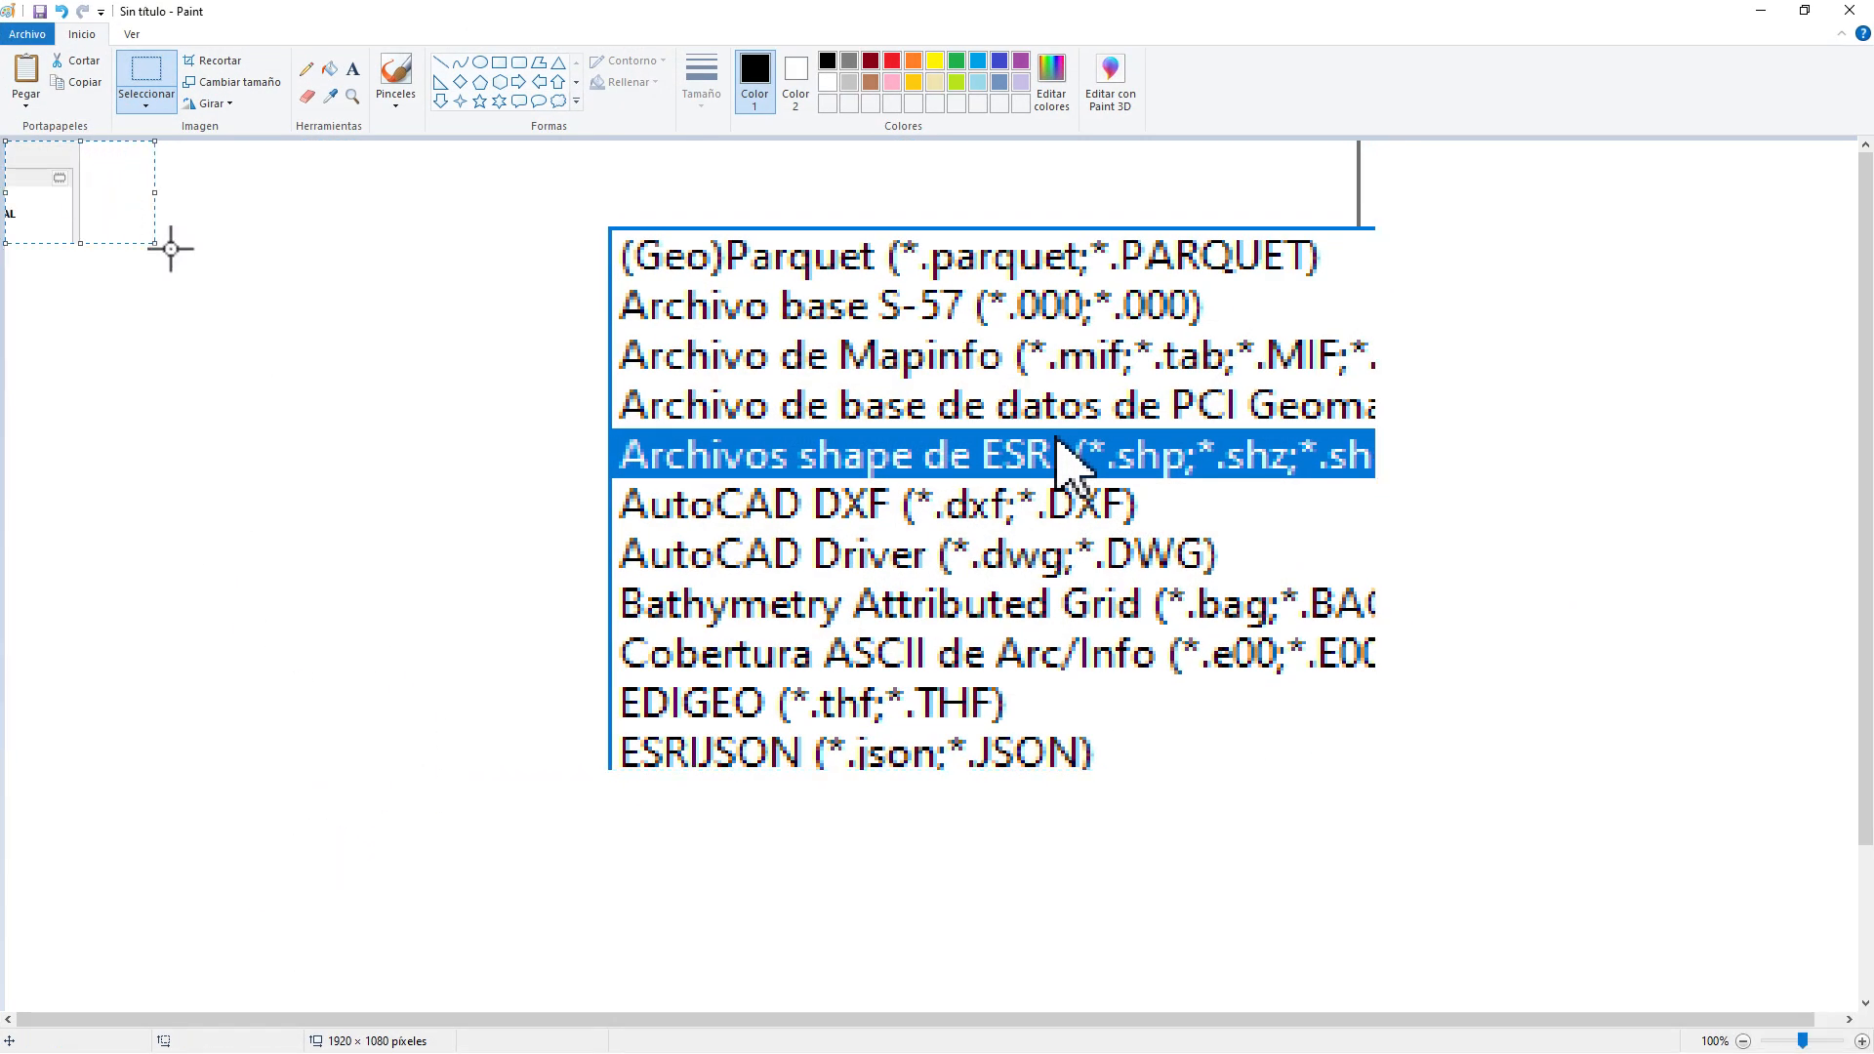
- Enlarge the pasted capture to about 953 × 636 pixels, move it toward the canvas centre, and switch back to QGIS
mouse_move(156, 244)
mouse_down()
mouse_move(425, 507)
mouse_move(937, 763)
mouse_up()
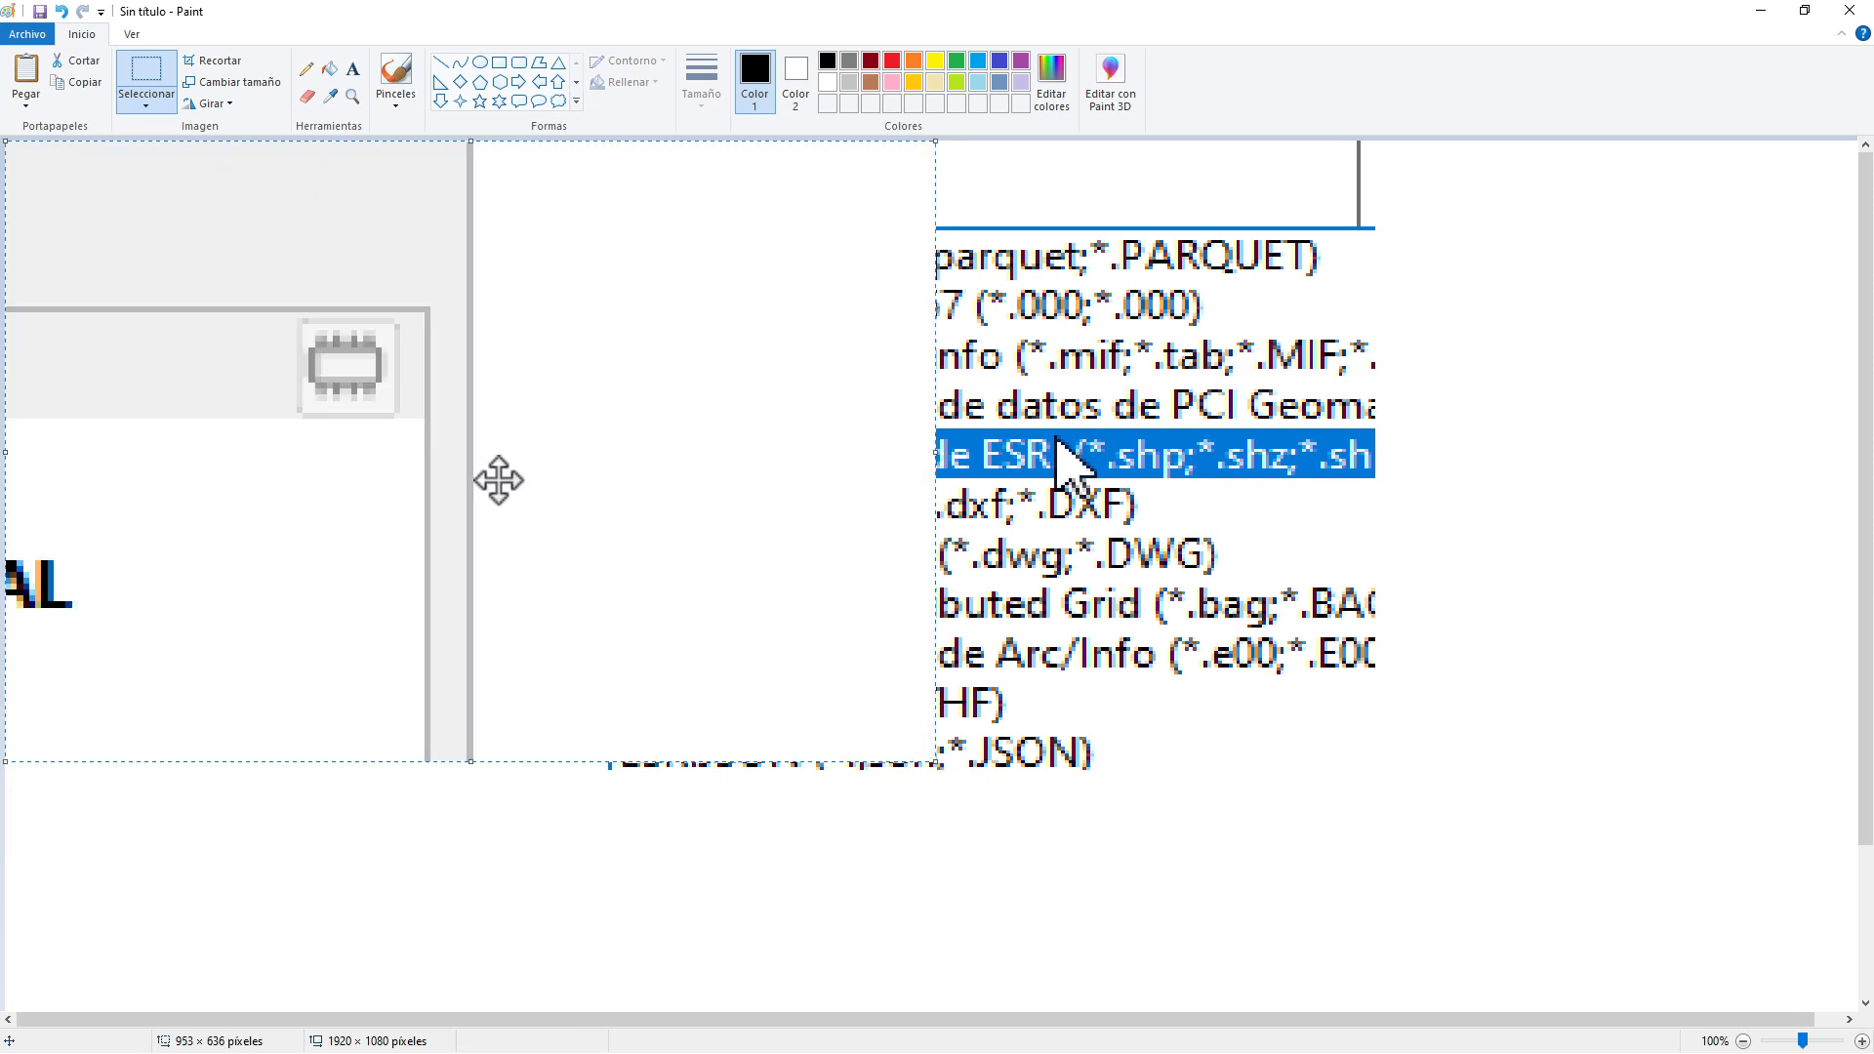
mouse_move(498, 481)
mouse_down()
mouse_move(1100, 472)
mouse_move(994, 385)
mouse_up()
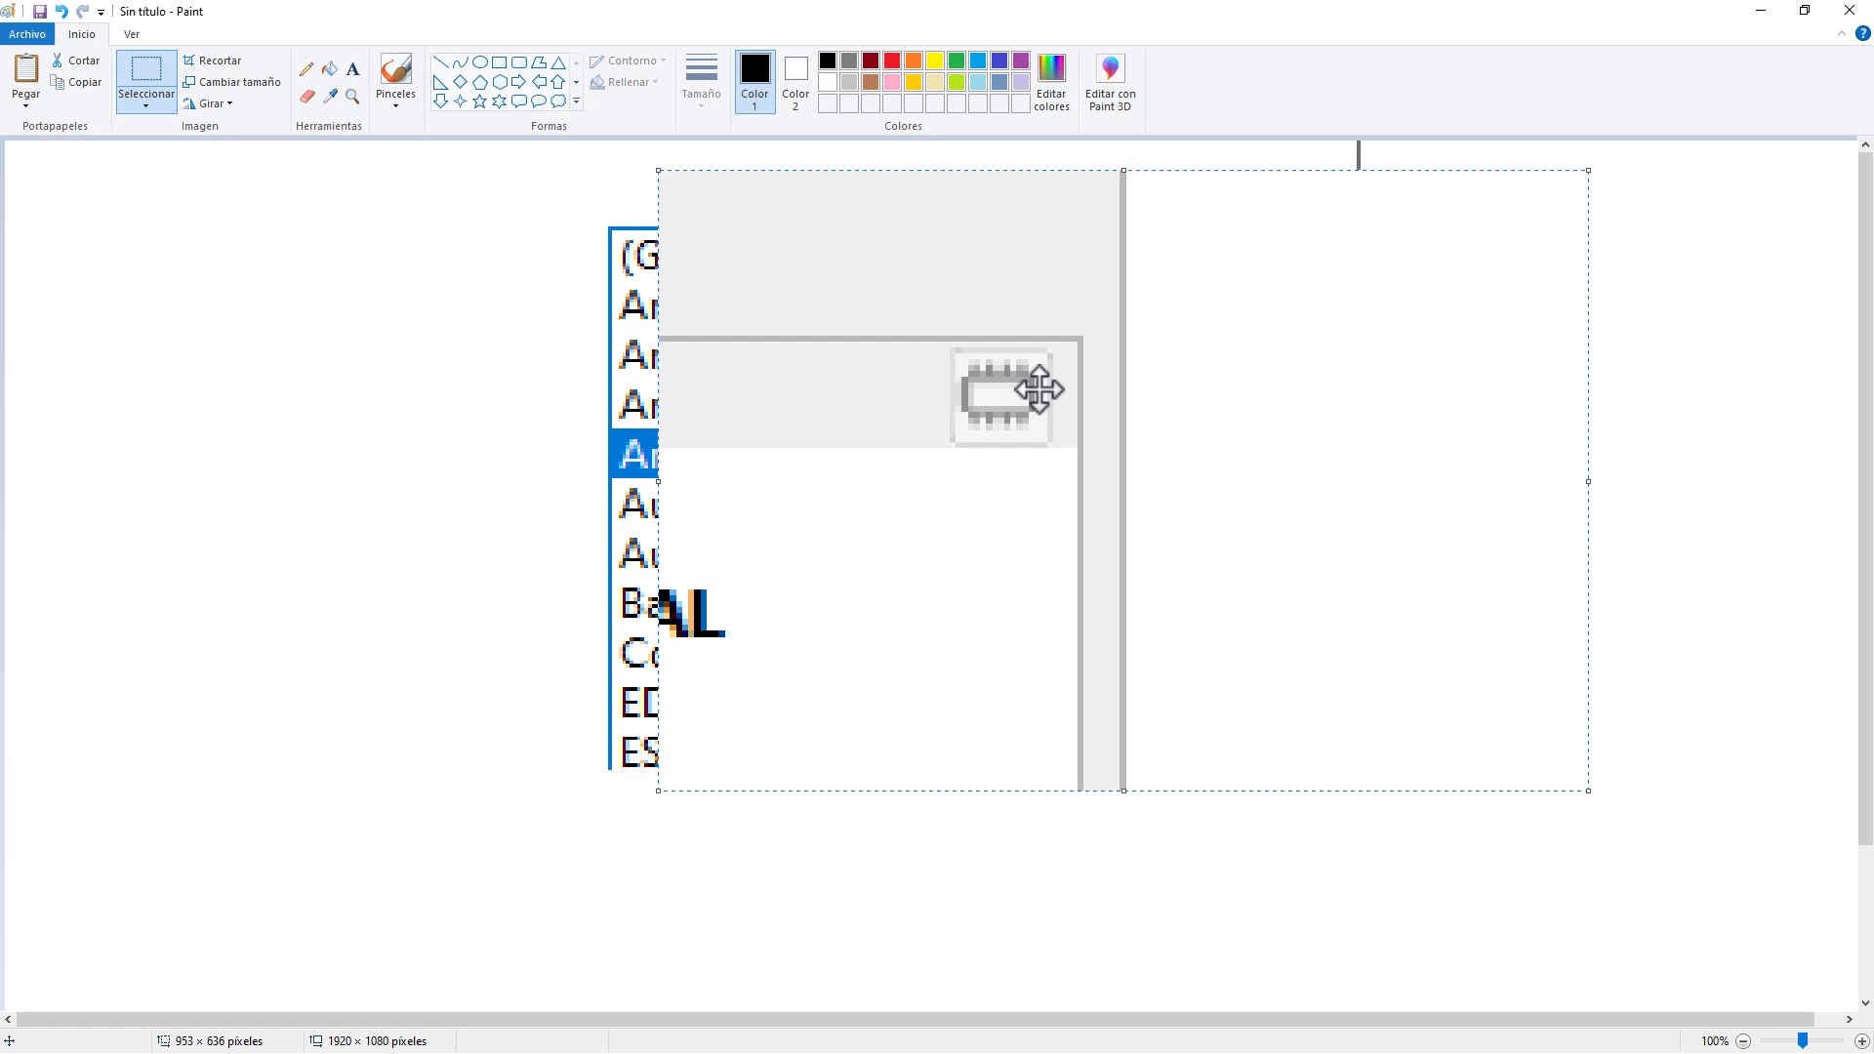
key(alt+Tab)
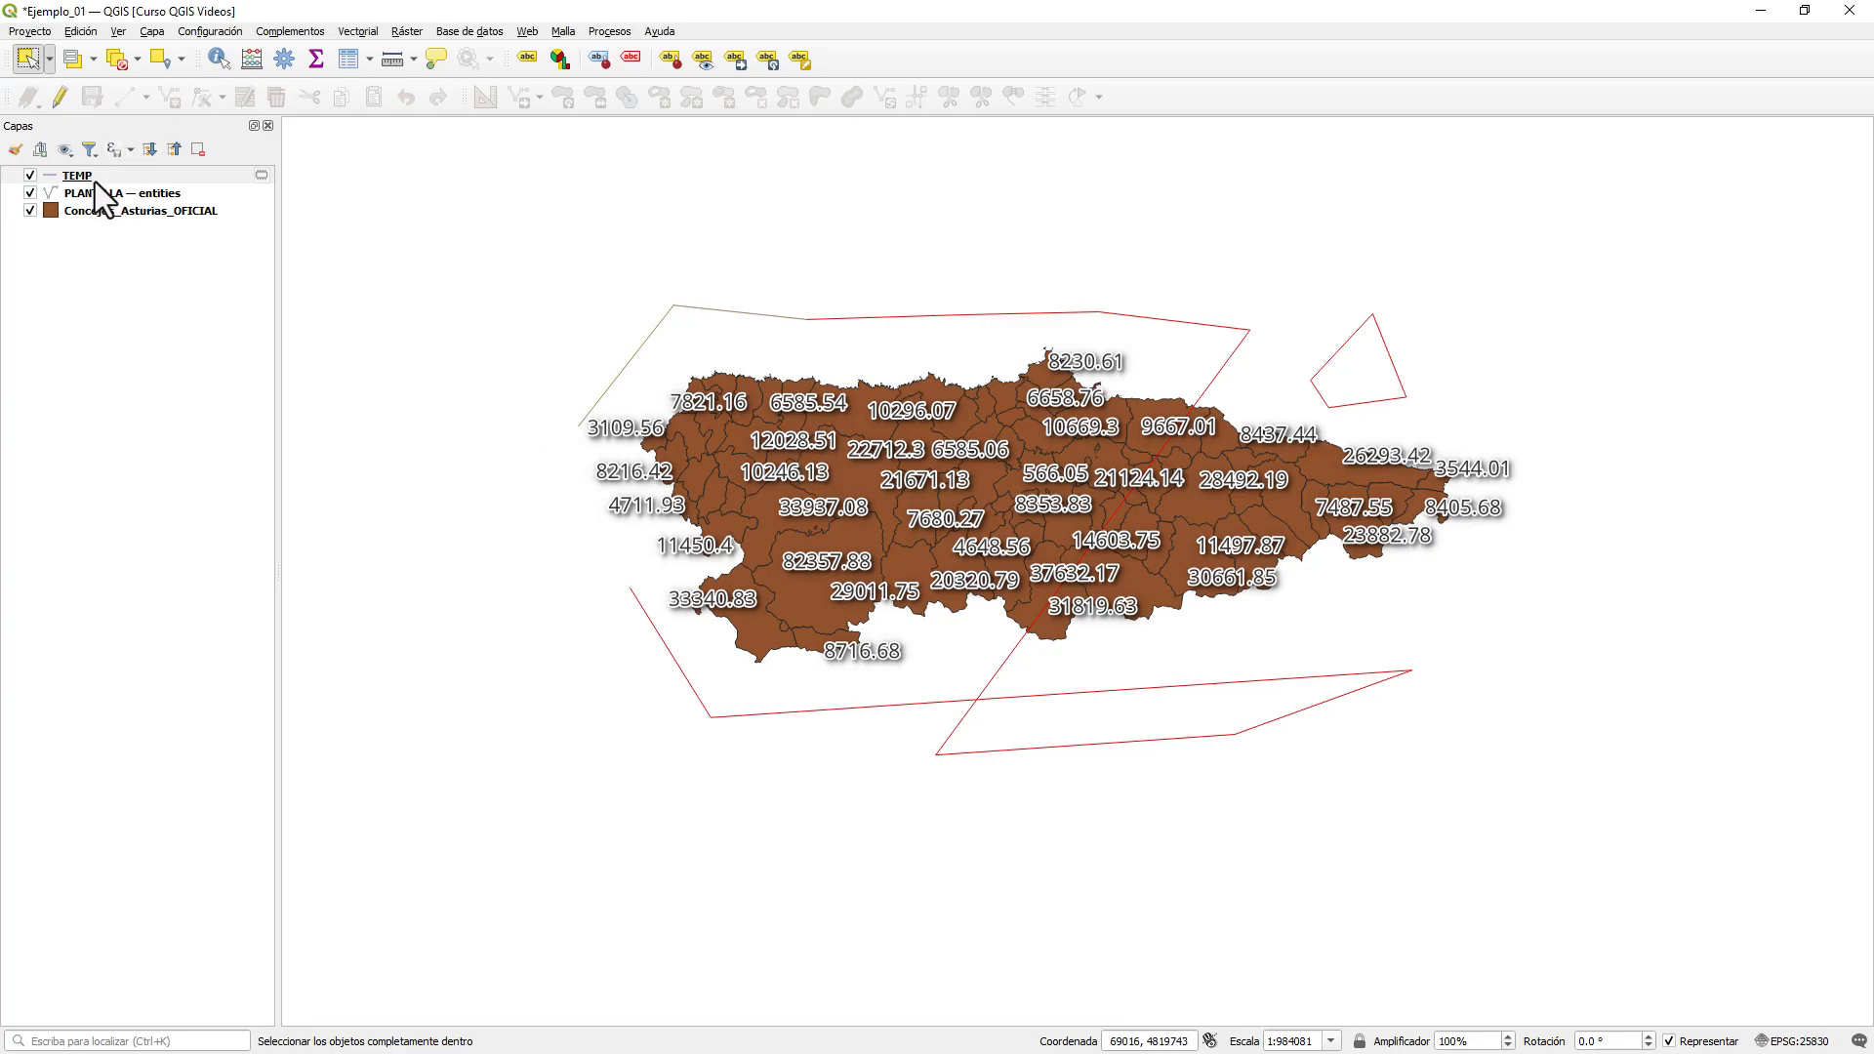
- Examine the attribute table of the TEMP layer and close it
right_click(91, 180)
click(176, 398)
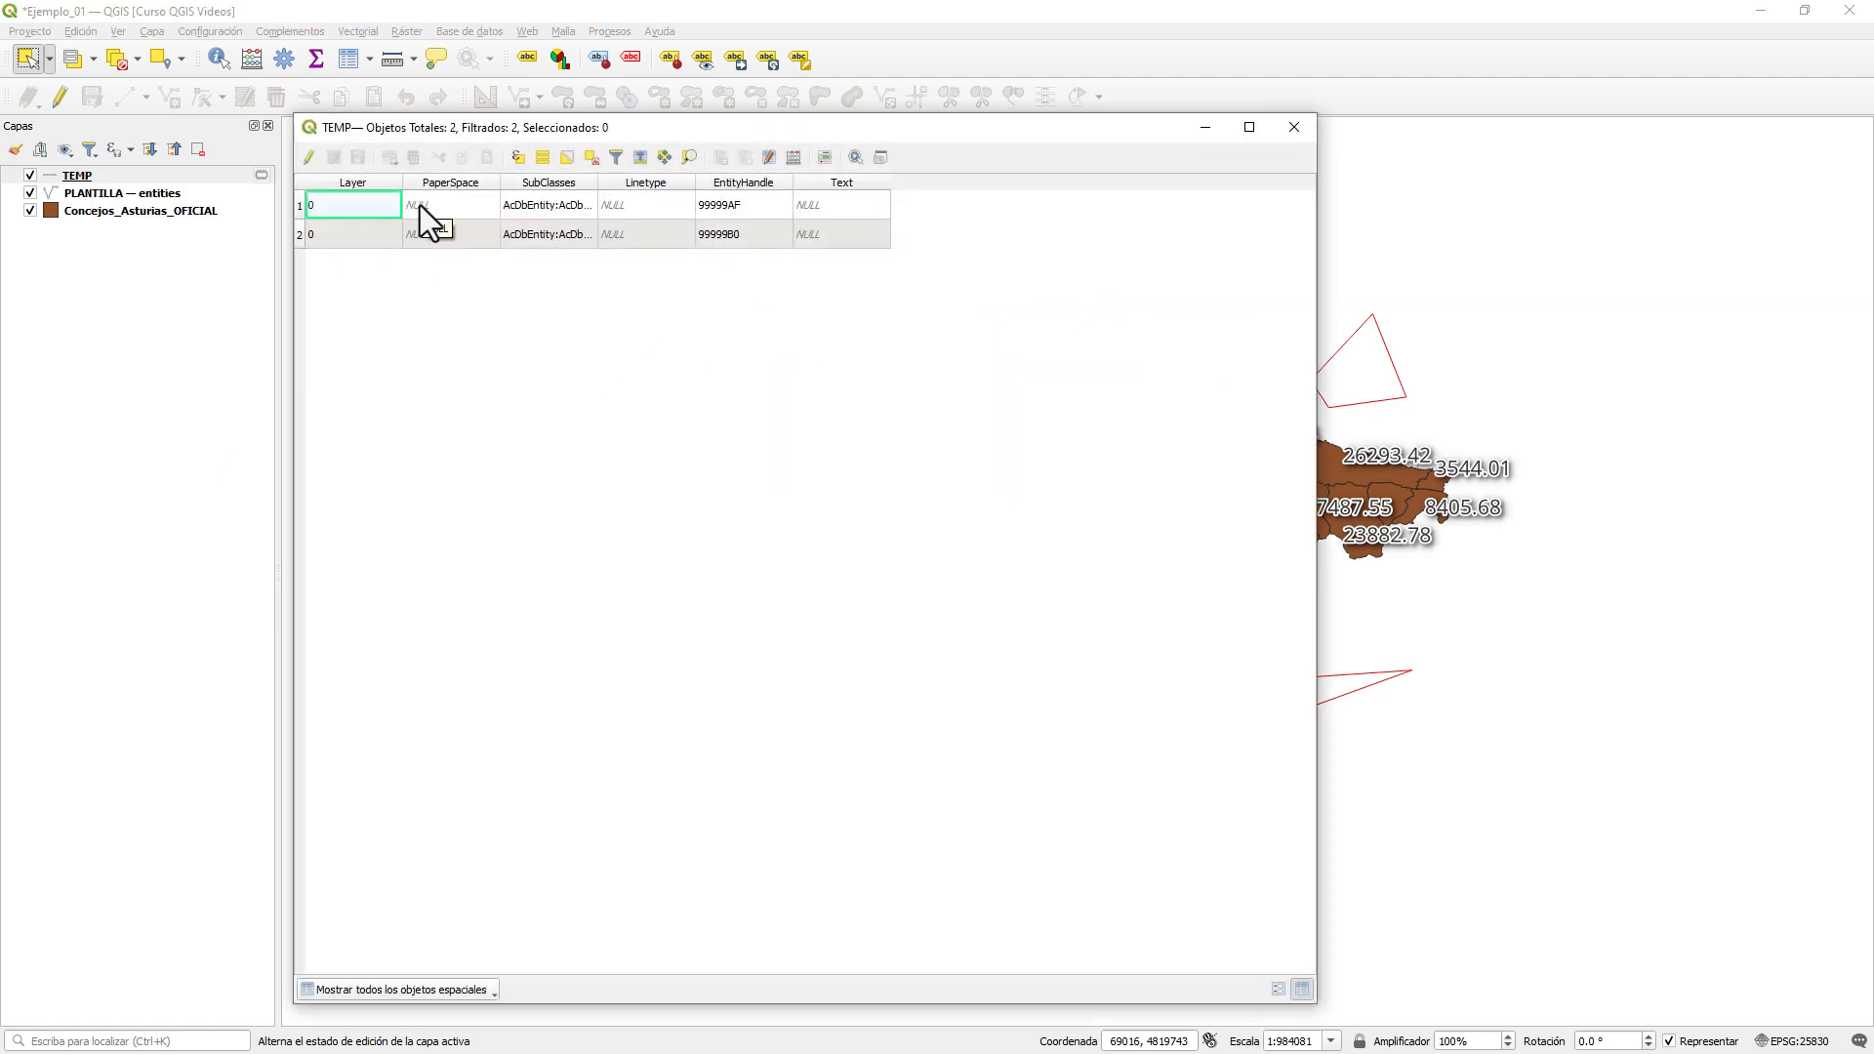
click(1281, 128)
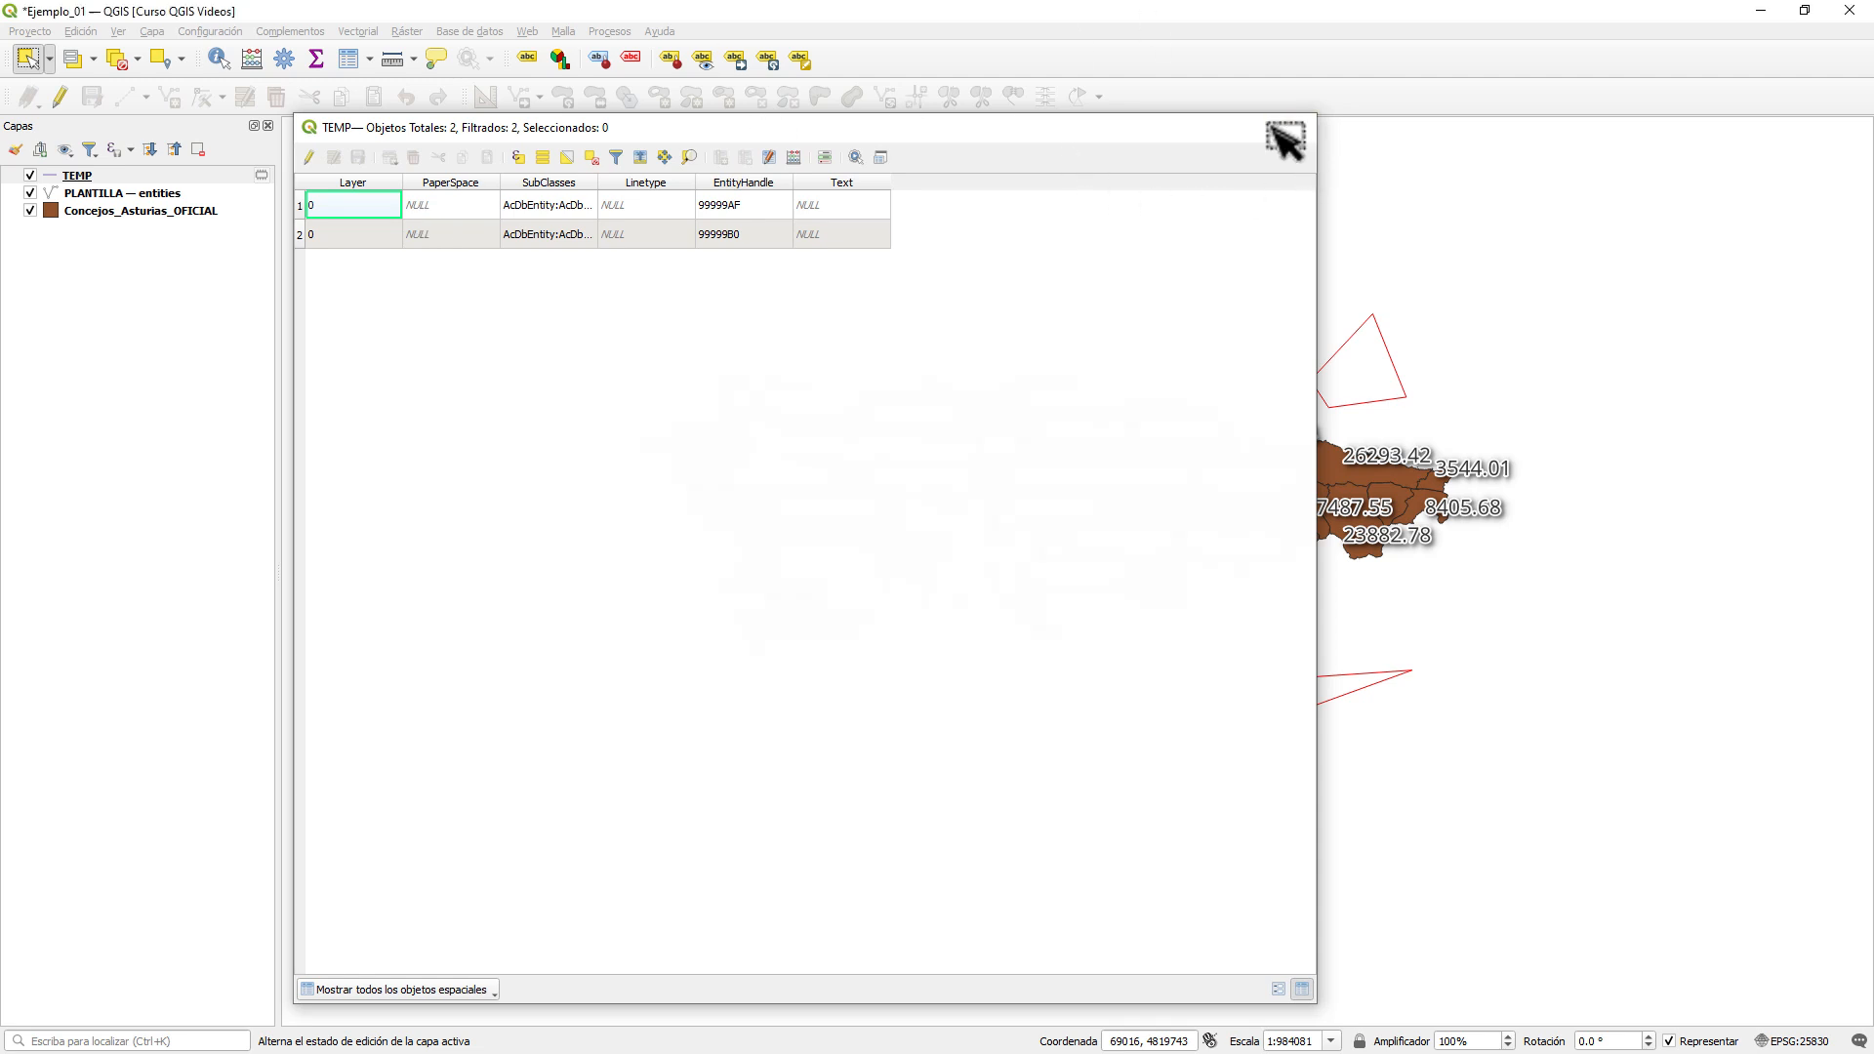
- Set the stroke width of TEMP's simple line symbol to 2 millimetres and accept the layer properties
double_click(54, 179)
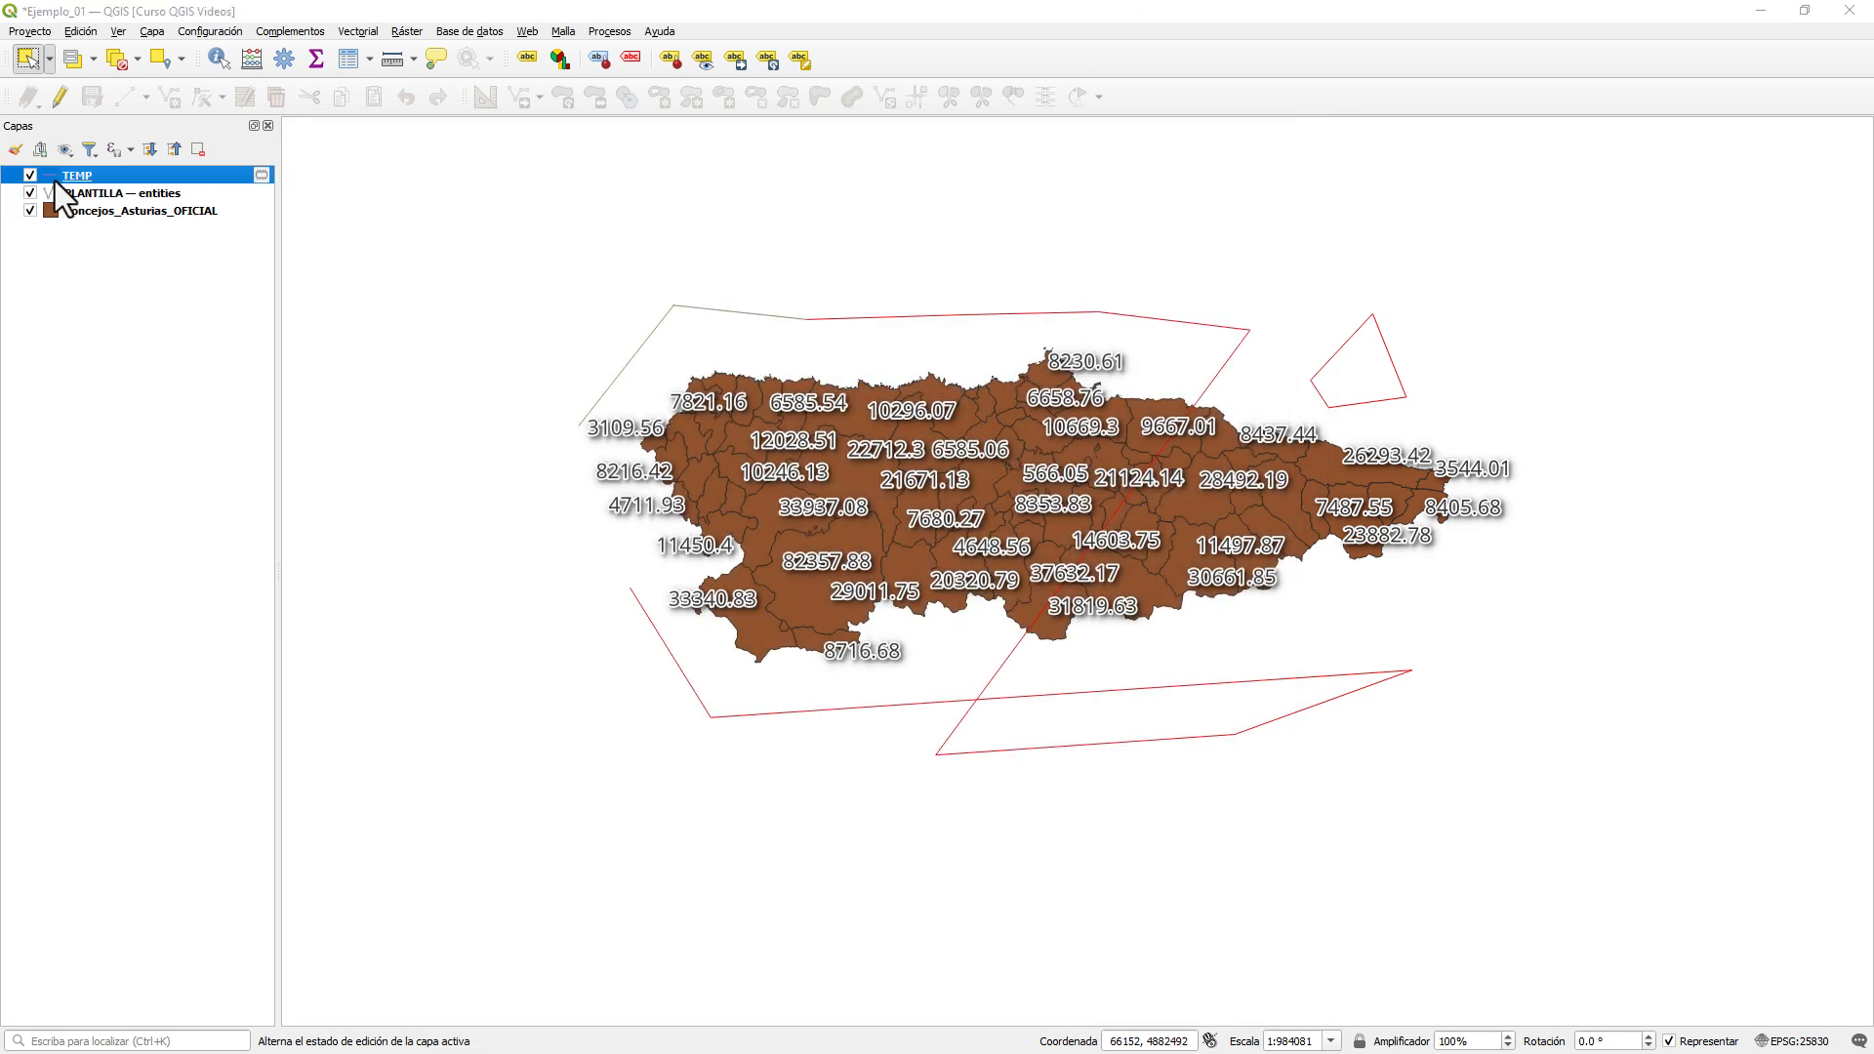
click(447, 181)
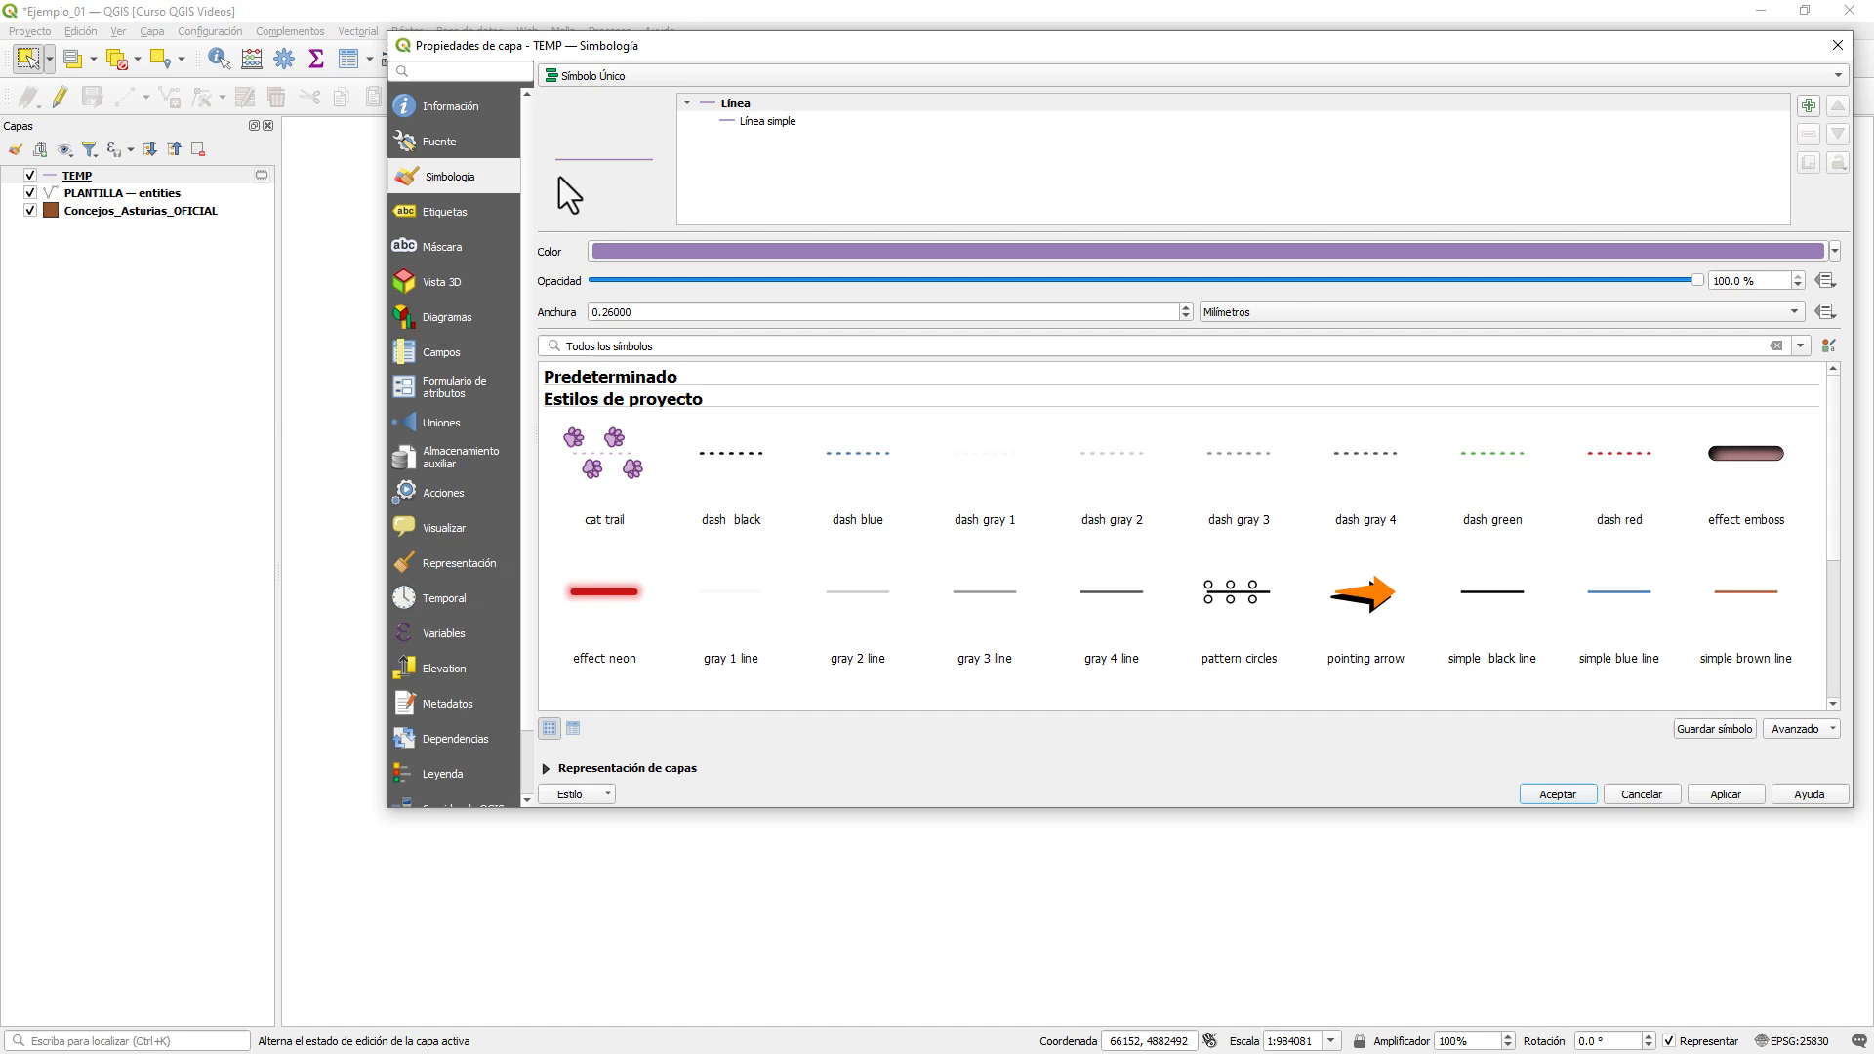
click(771, 121)
drag(703, 318, 584, 318)
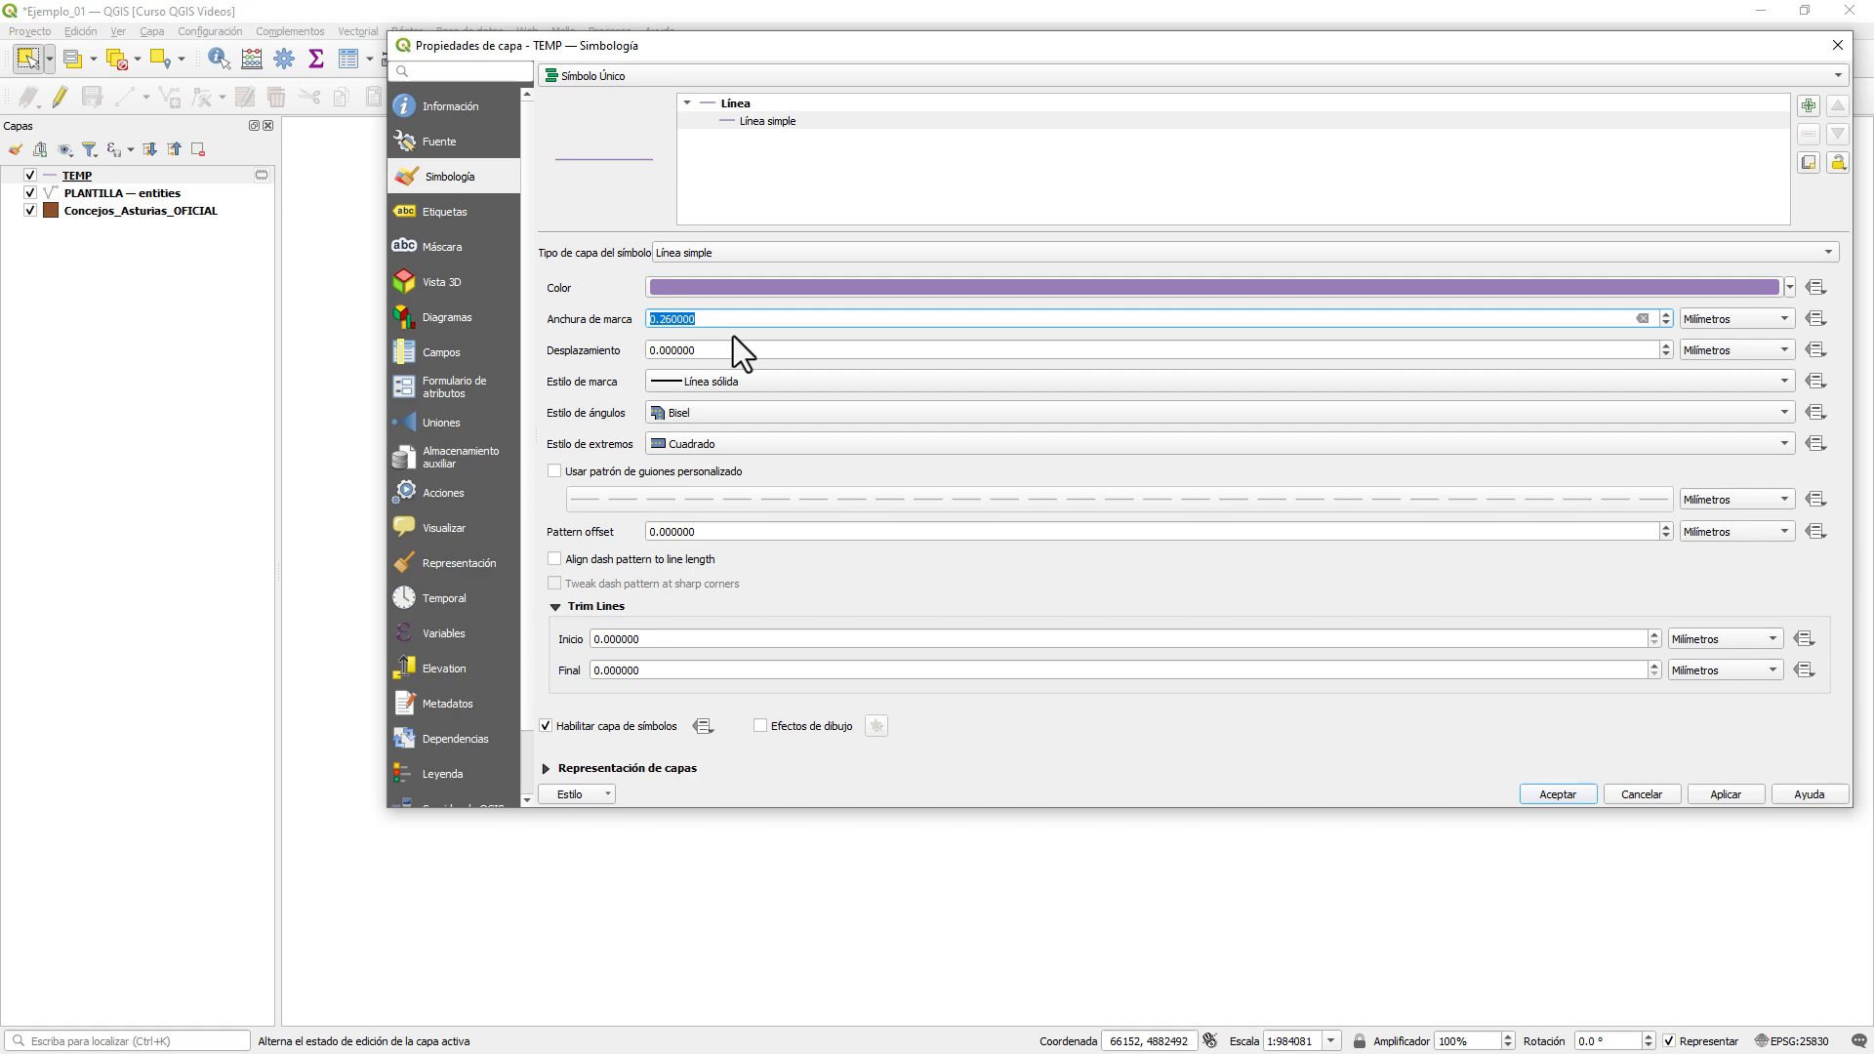
text(2)
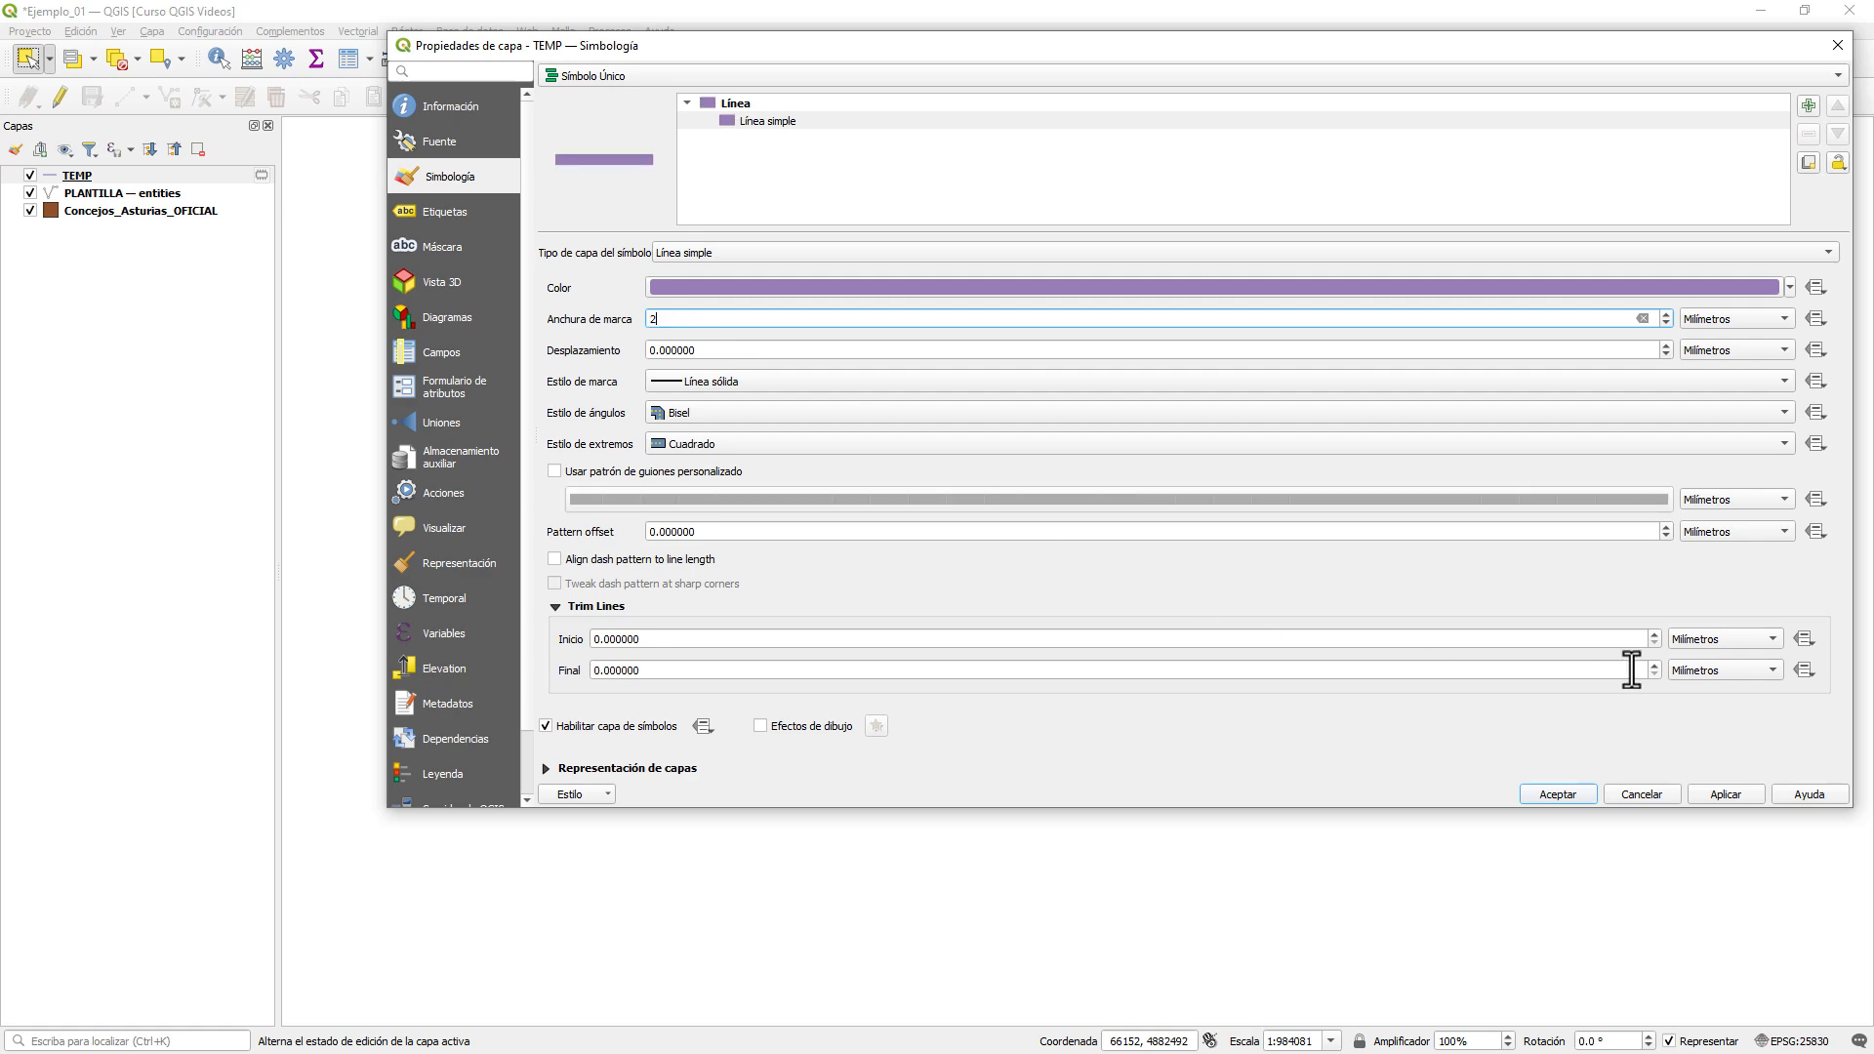
click(1559, 793)
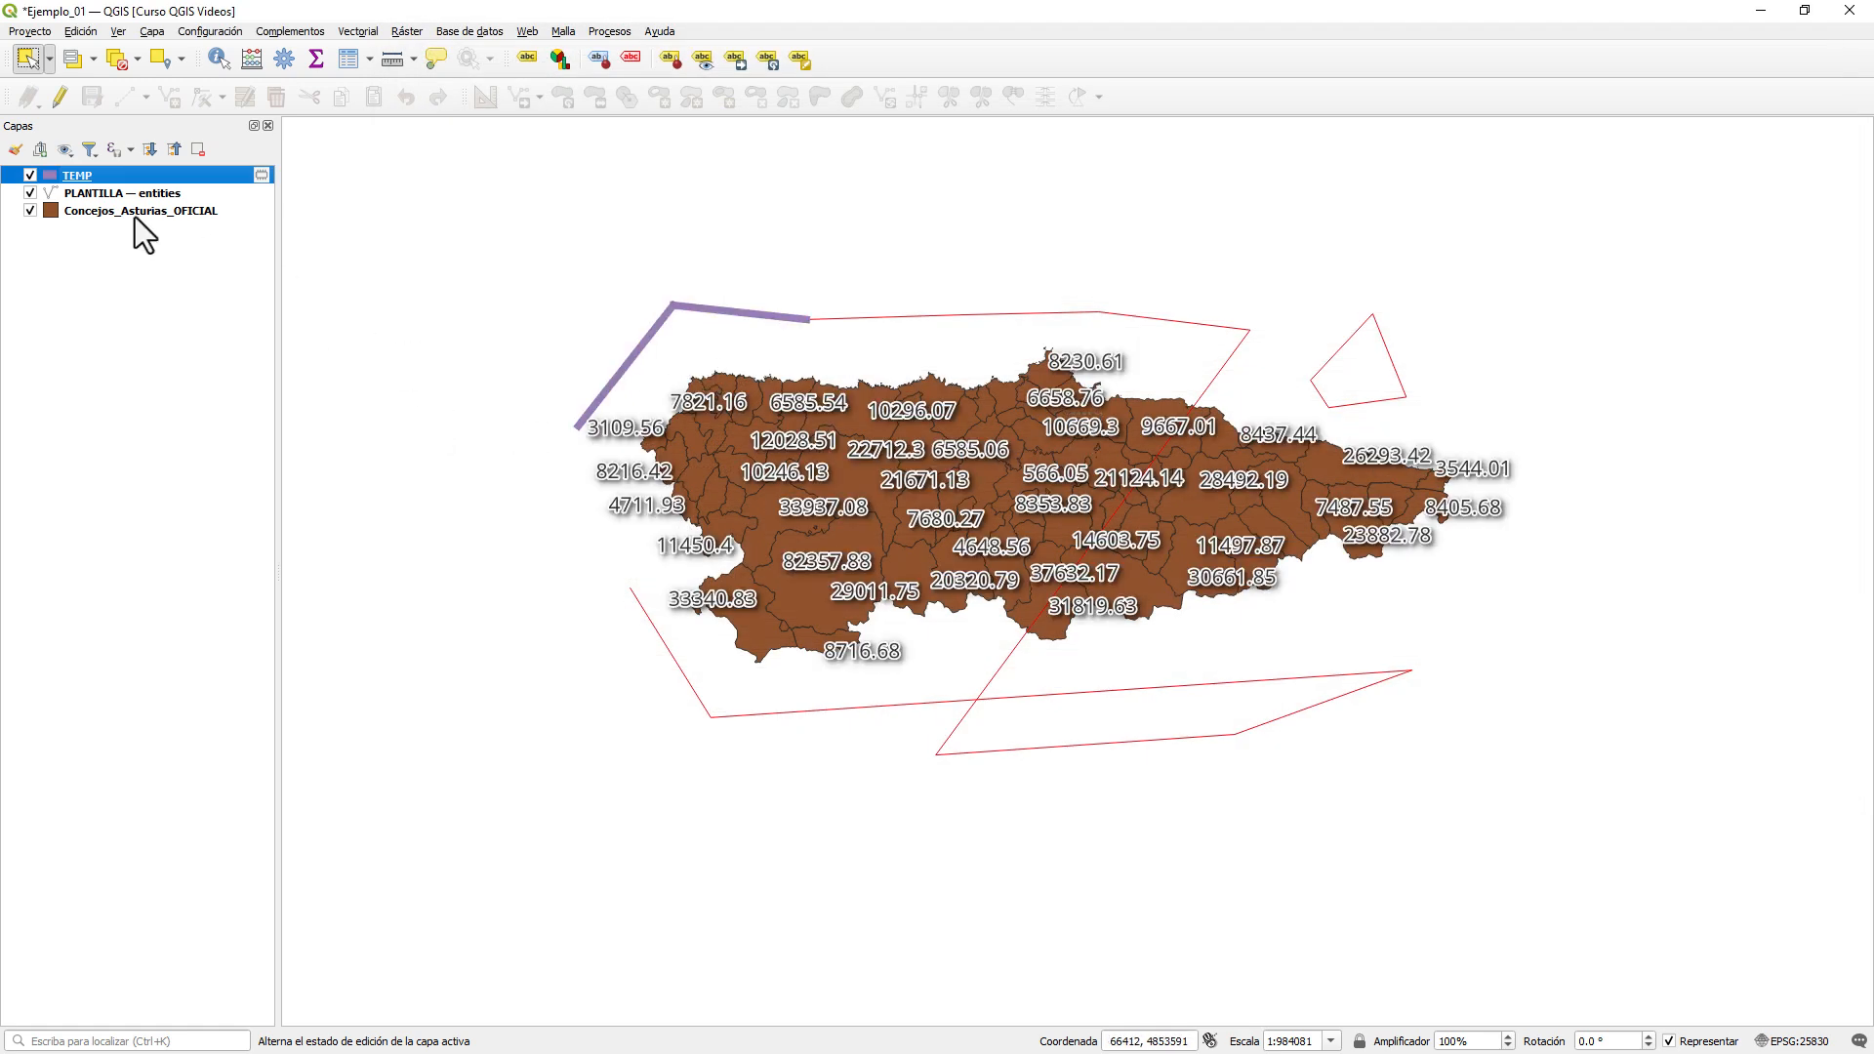
- Toggle the visibility of PLANTILLA — entities to check TEMP's lines on their own, leaving the layer shown
click(30, 193)
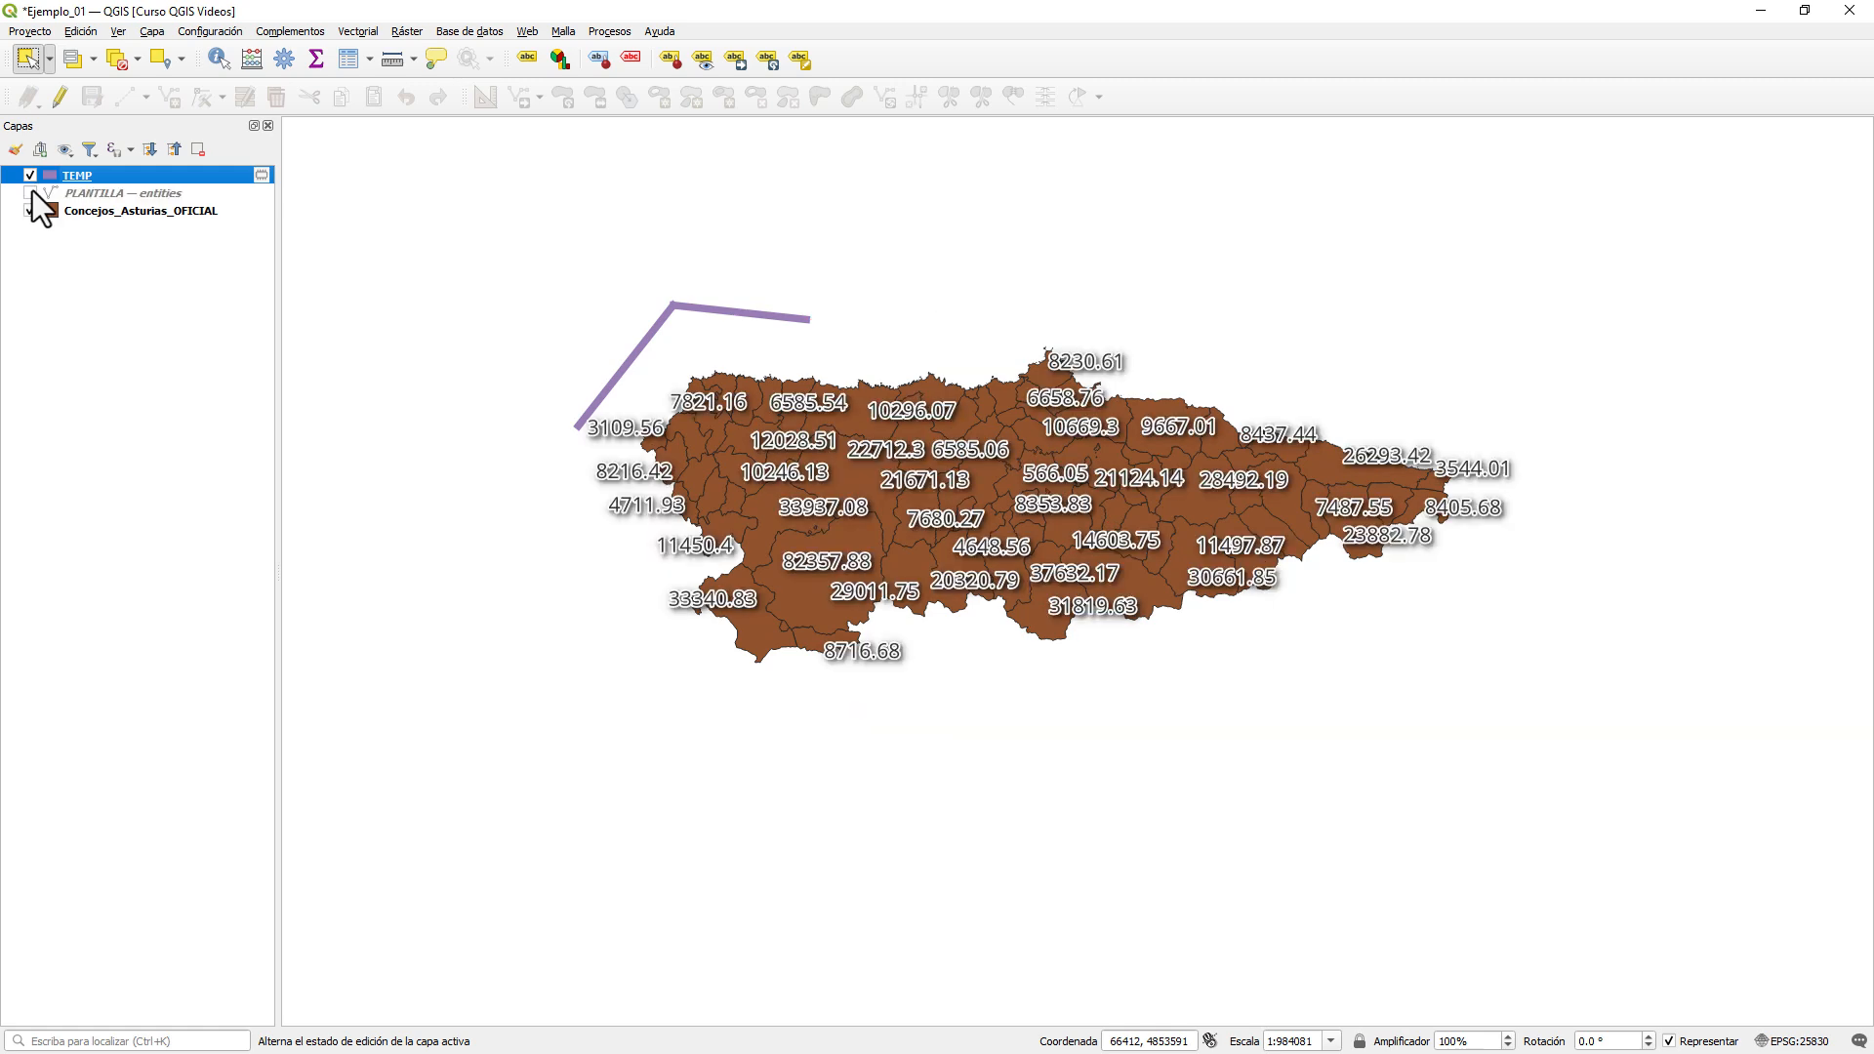
click(30, 192)
click(30, 193)
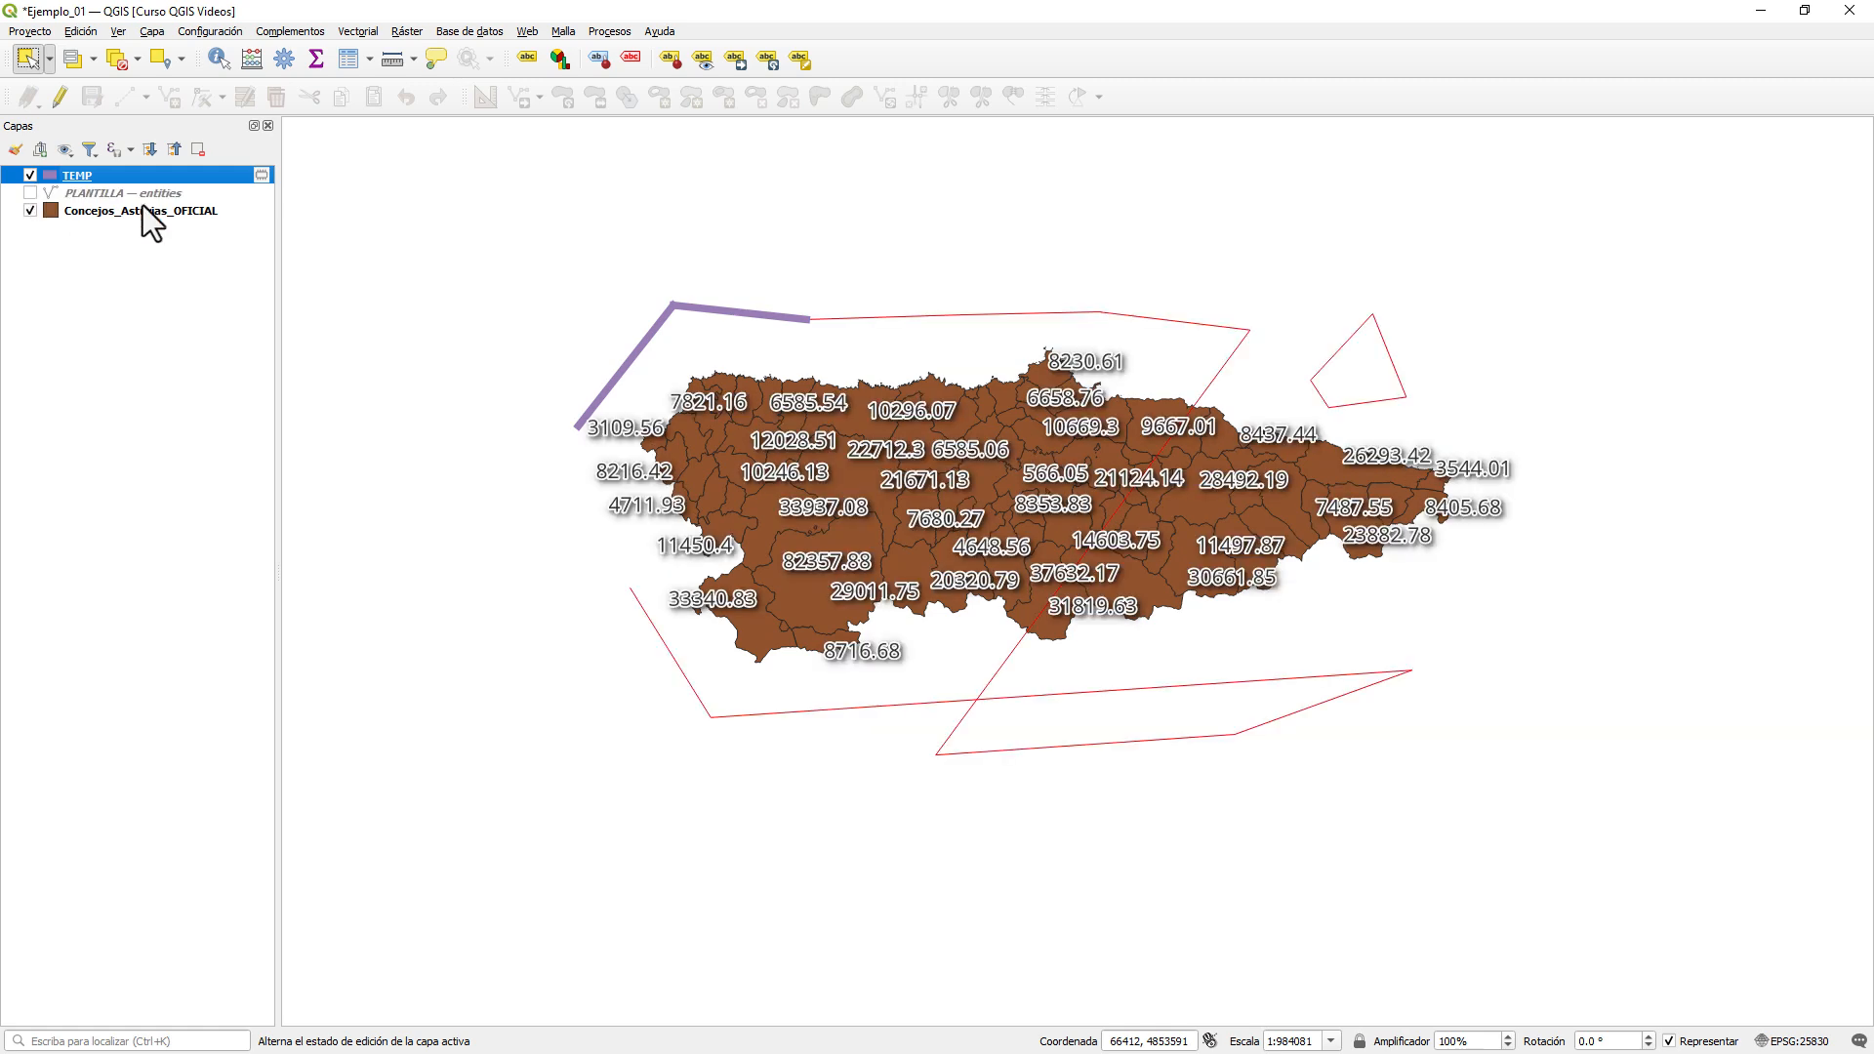
click(488, 296)
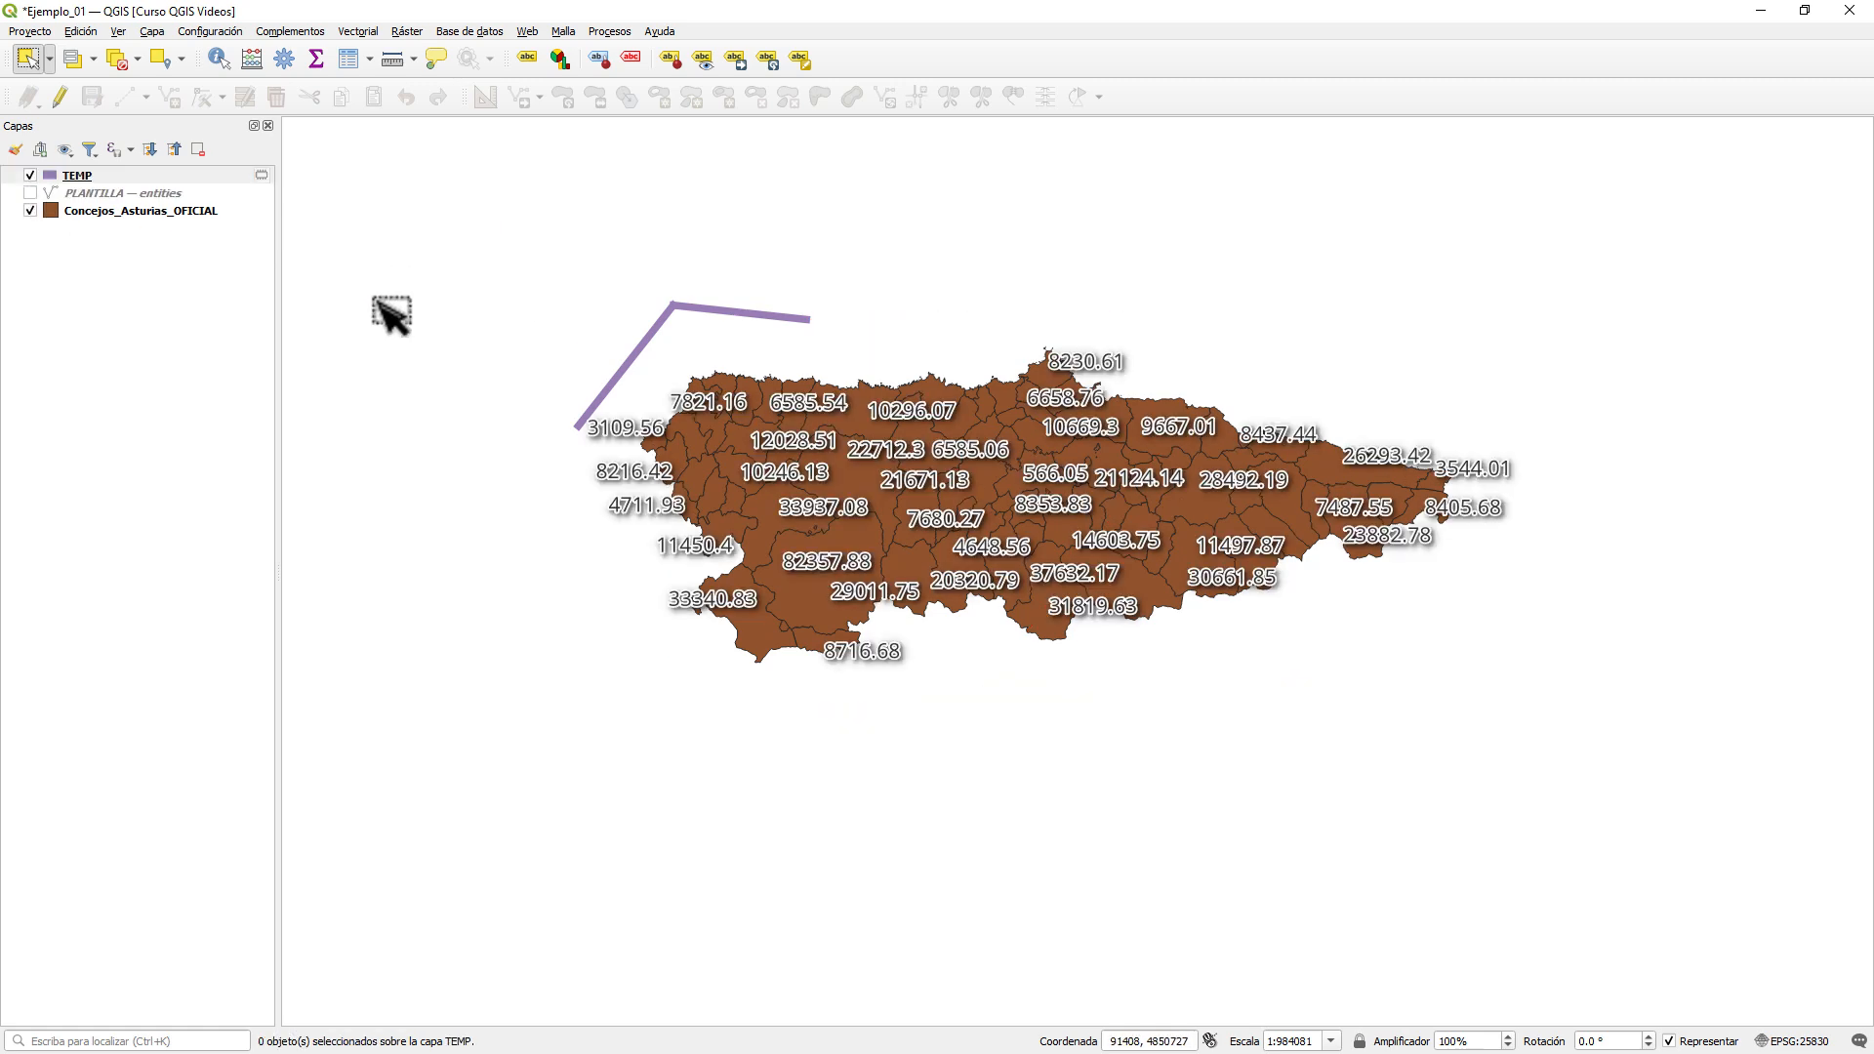
click(30, 192)
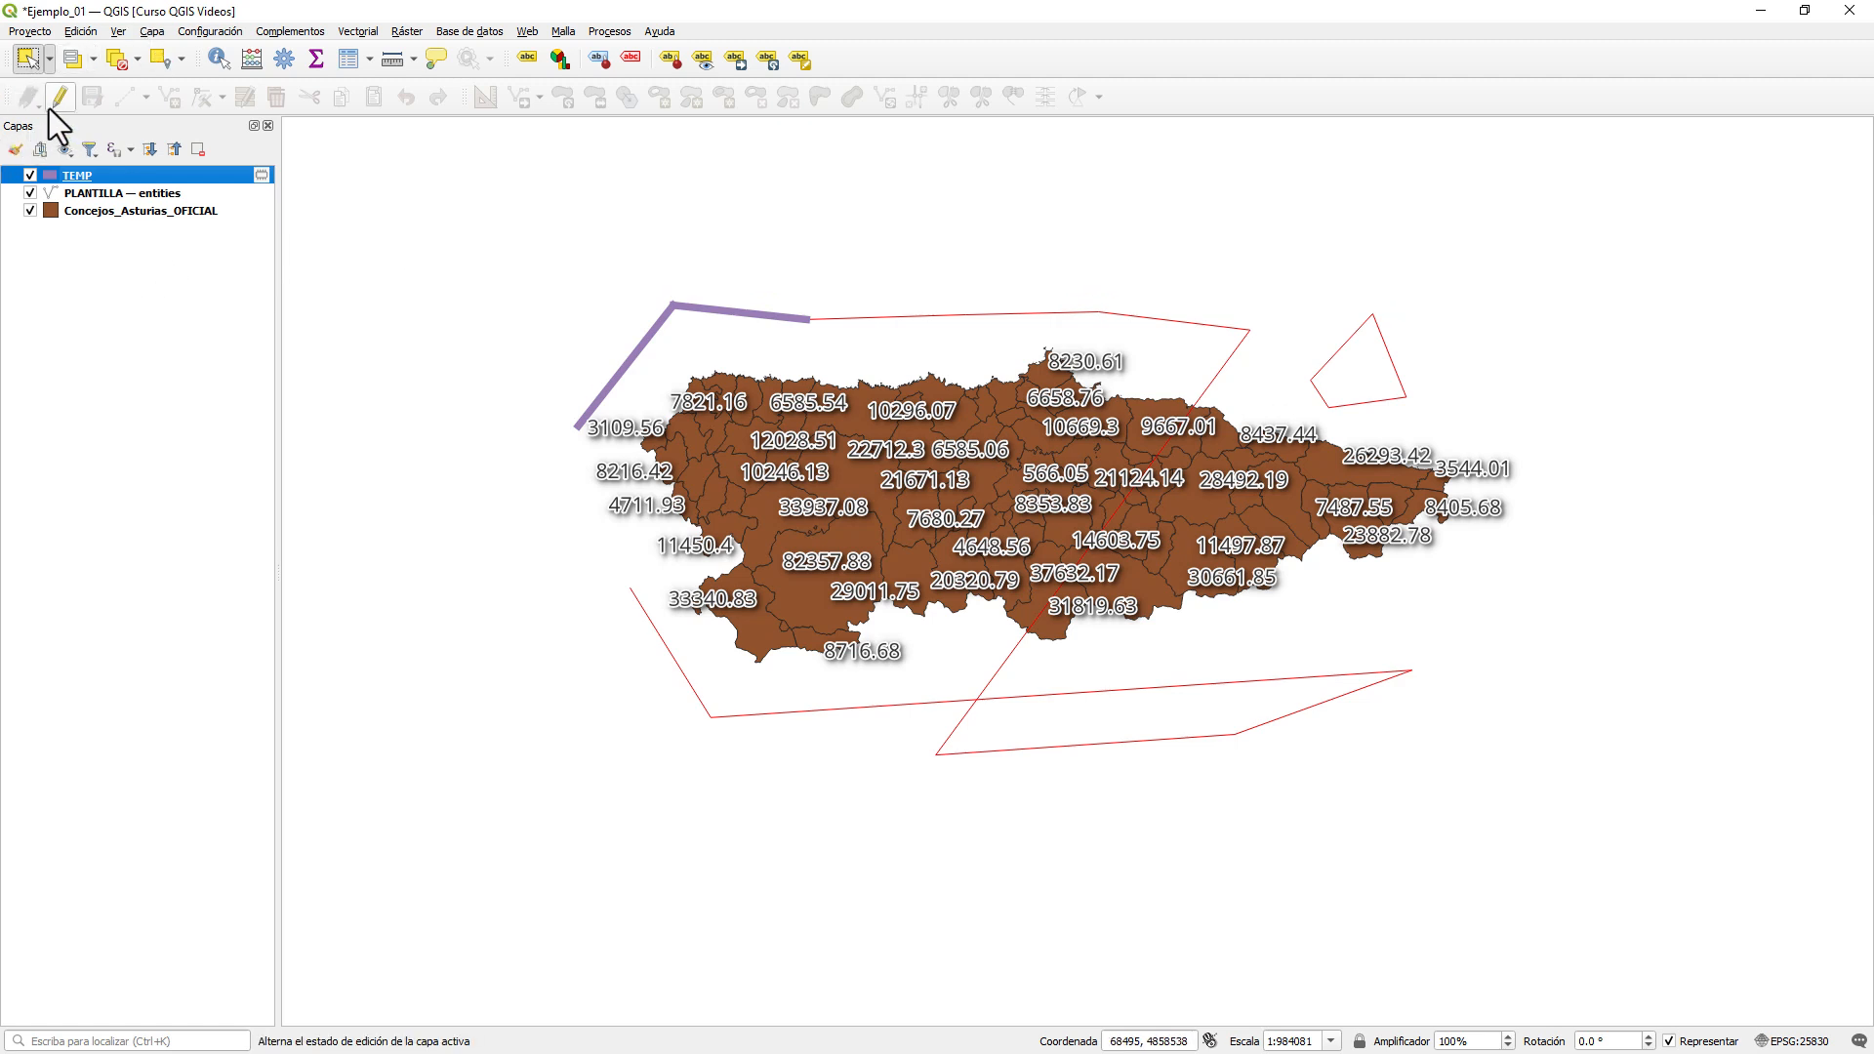
- Alternate the active layer between PLANTILLA — entities and TEMP to compare whether editing is available
click(110, 198)
click(80, 176)
click(94, 195)
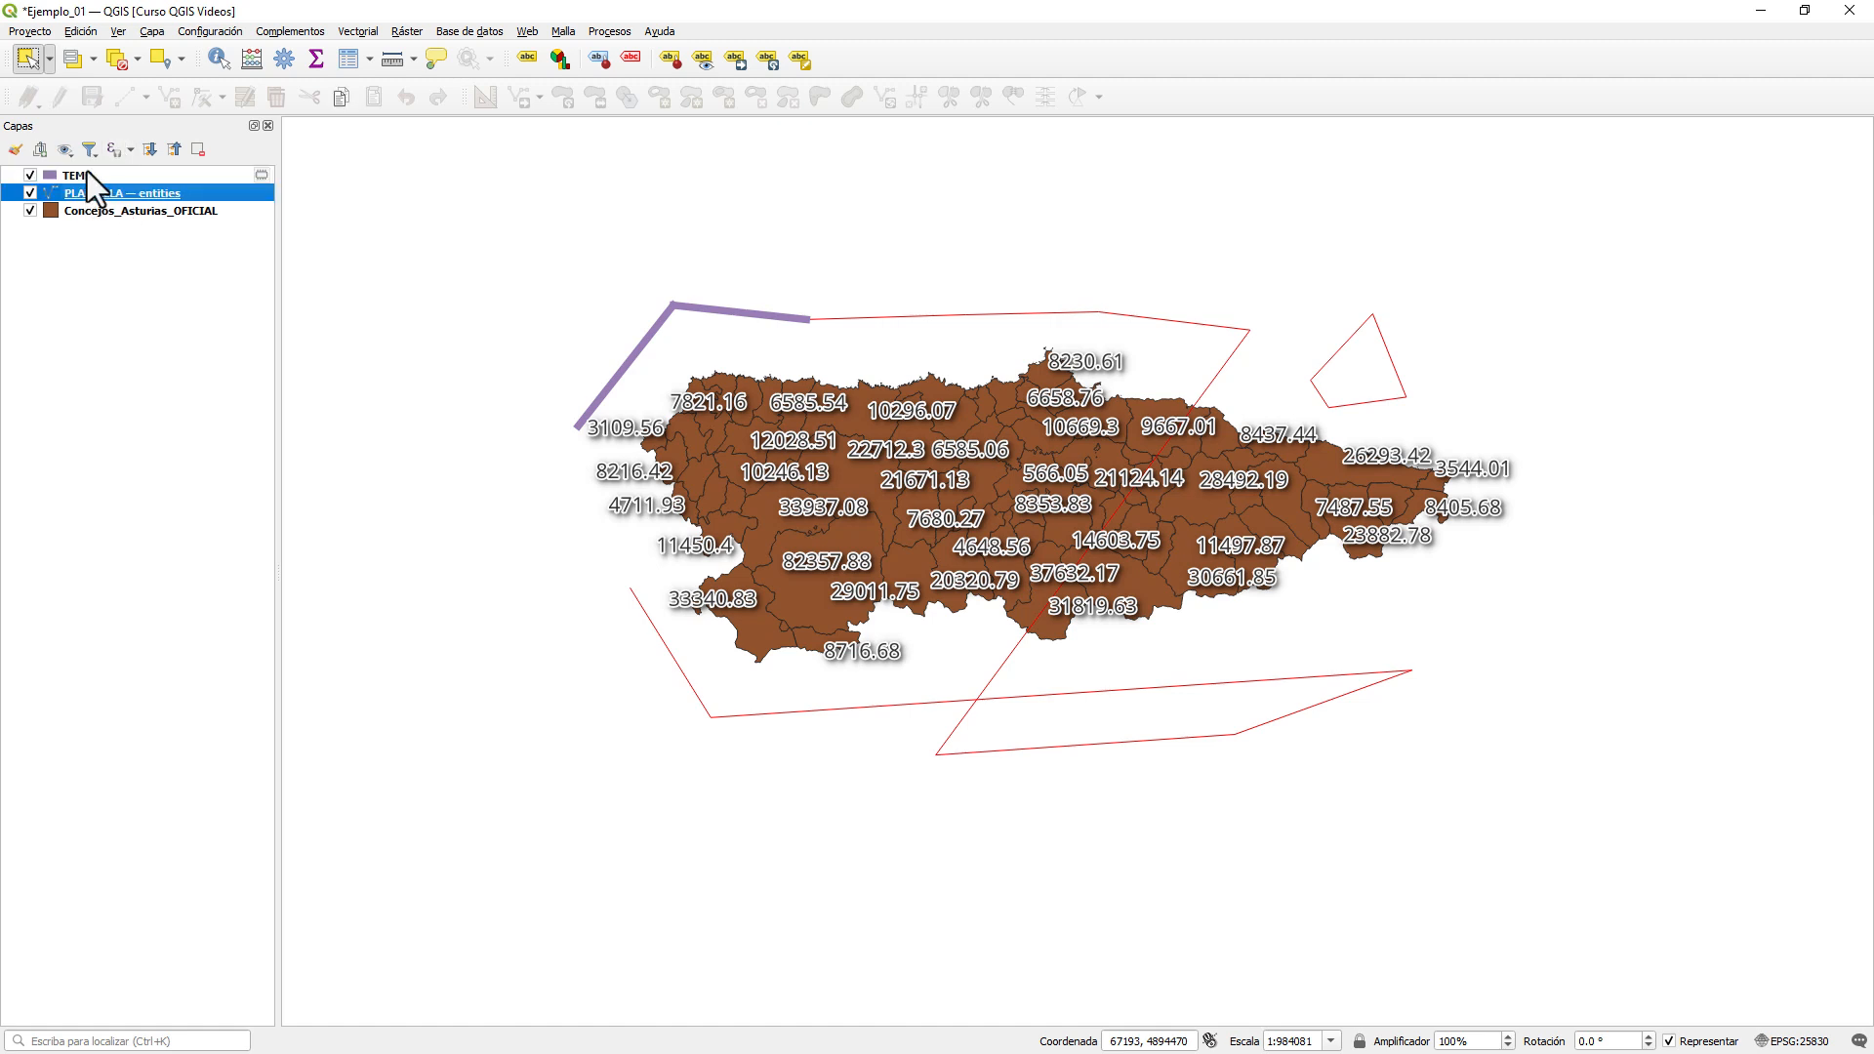
- Move TEMP's western segment to the northwest and its eastern segment to the north, and save the layer edits
click(86, 174)
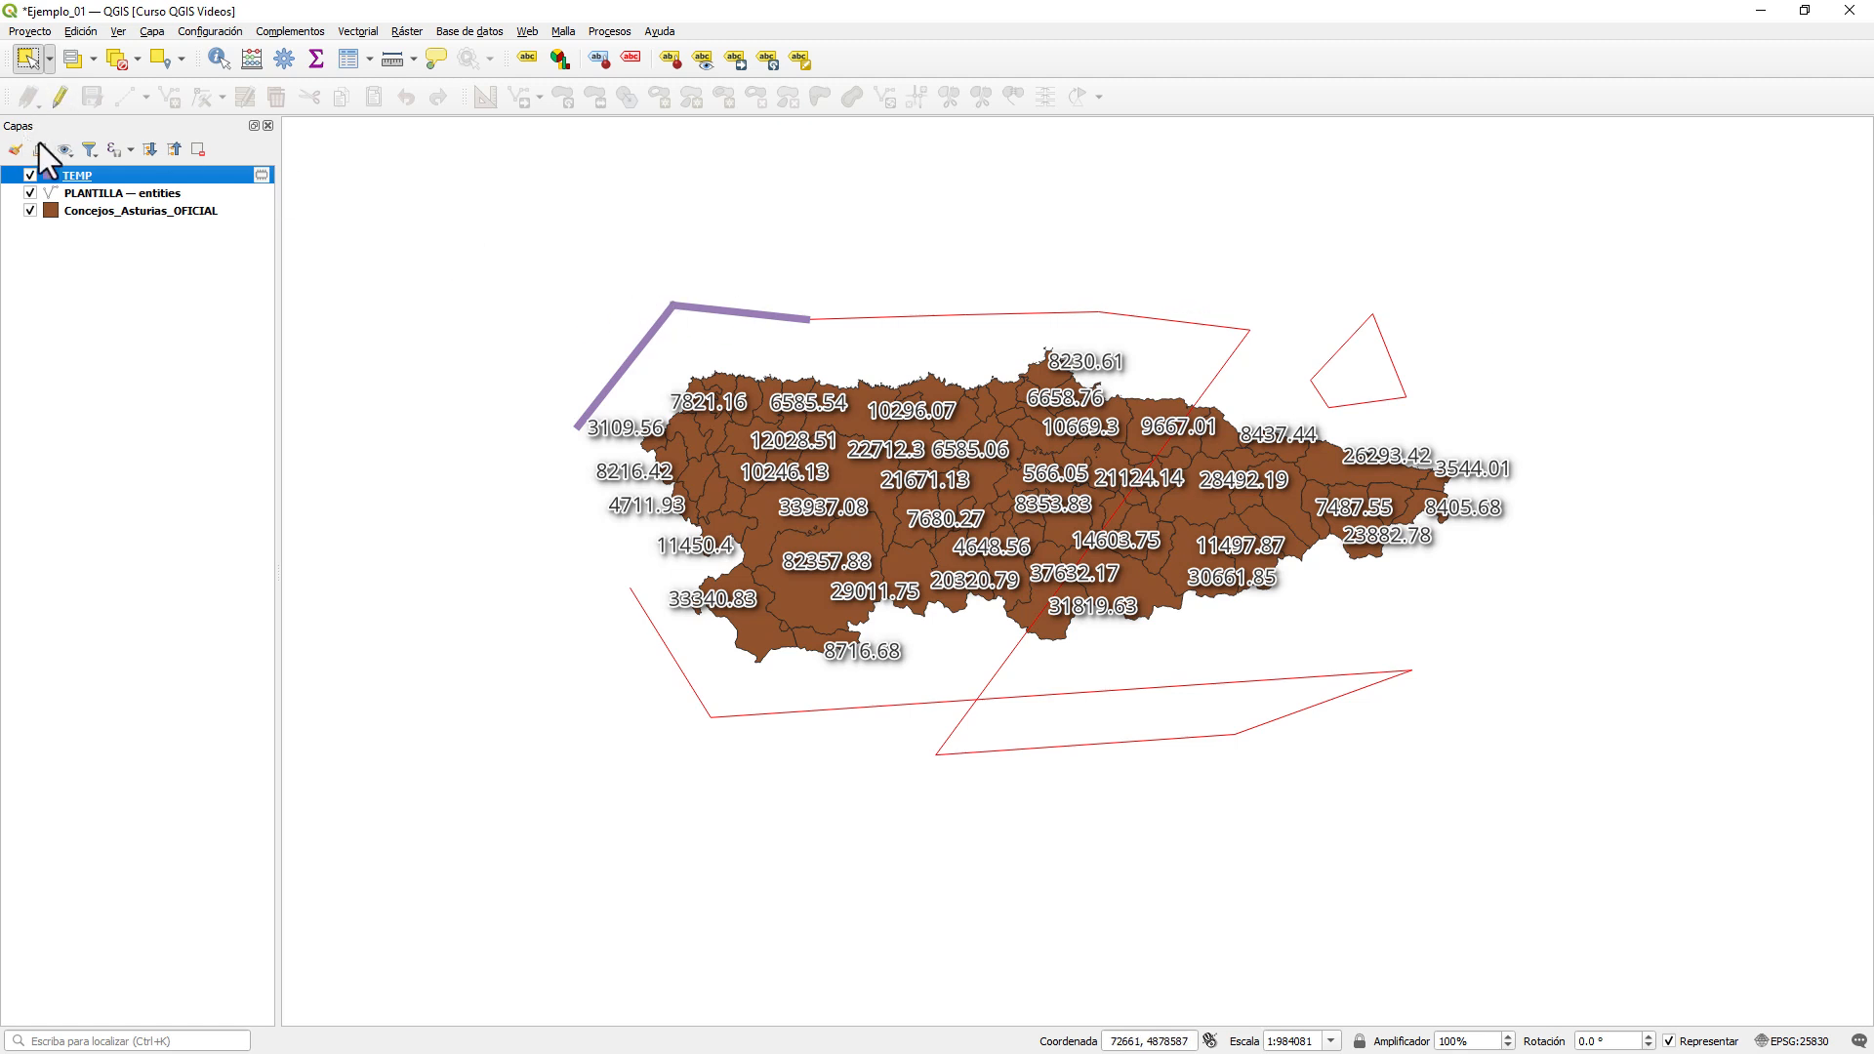
click(59, 96)
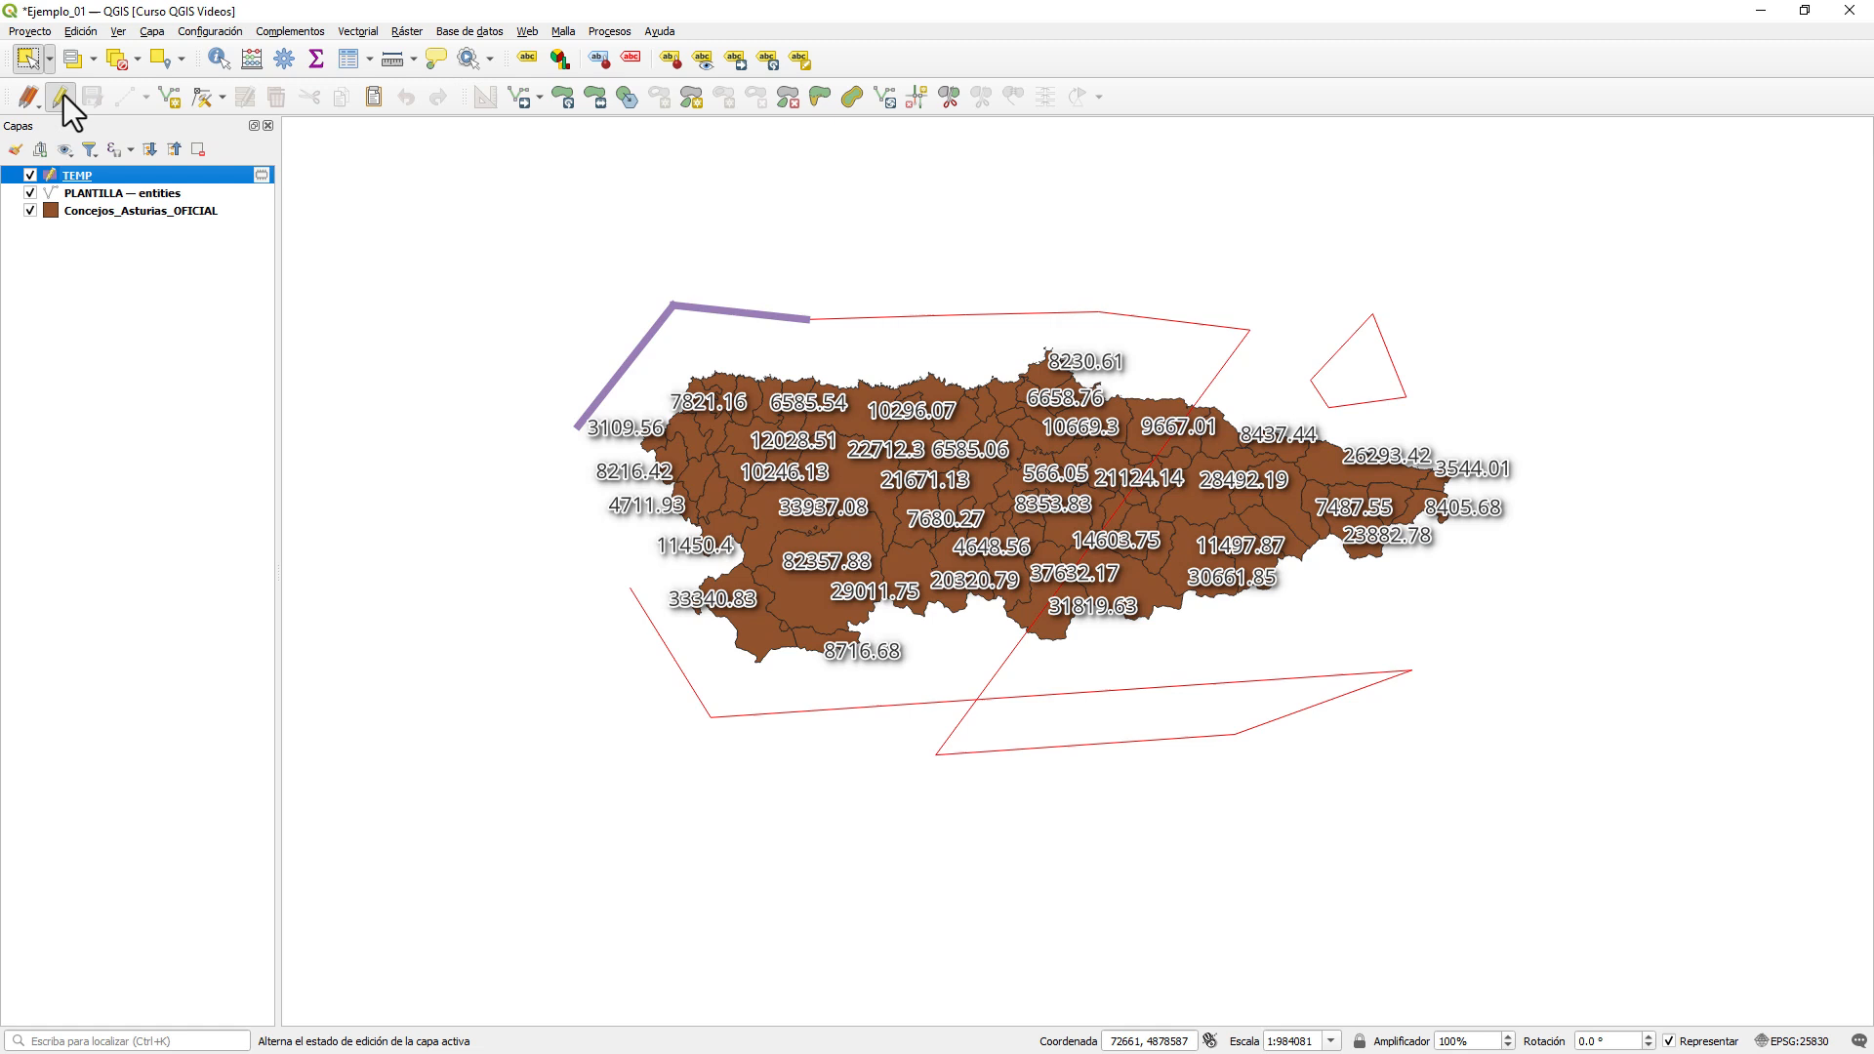
click(520, 95)
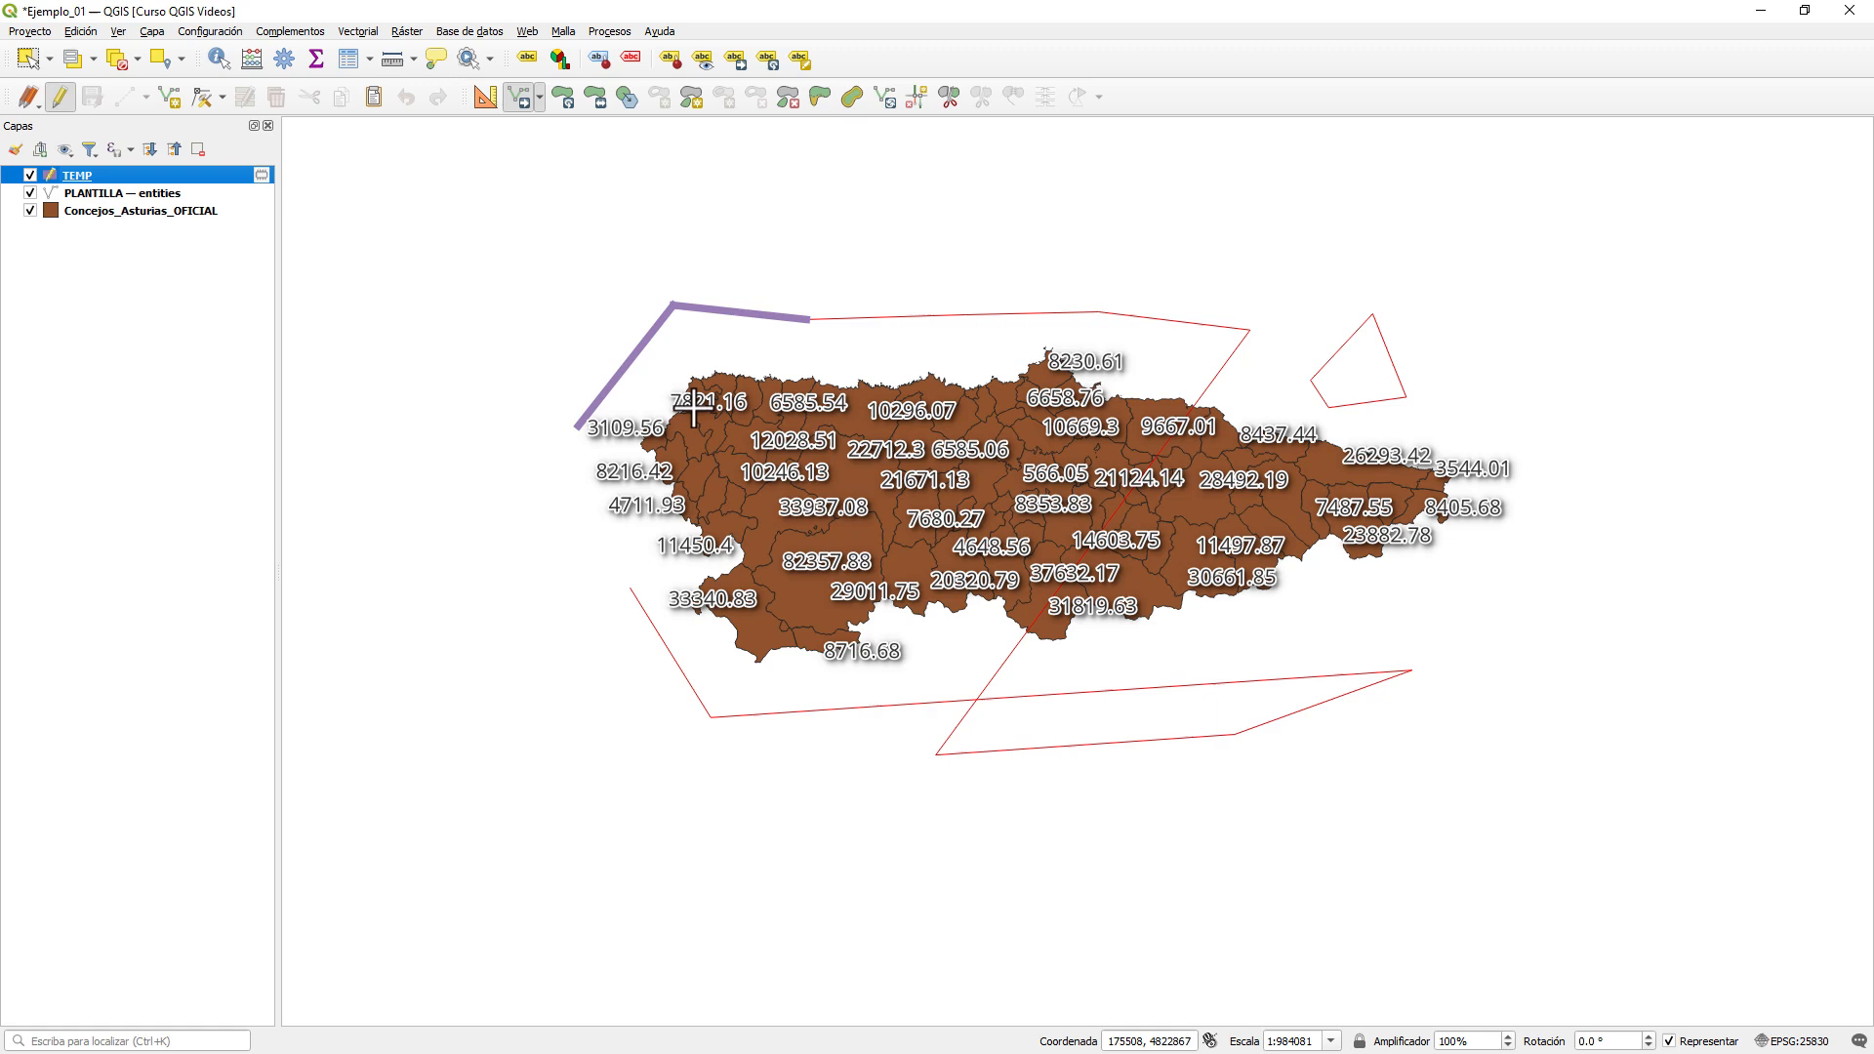
click(644, 341)
click(579, 294)
click(715, 305)
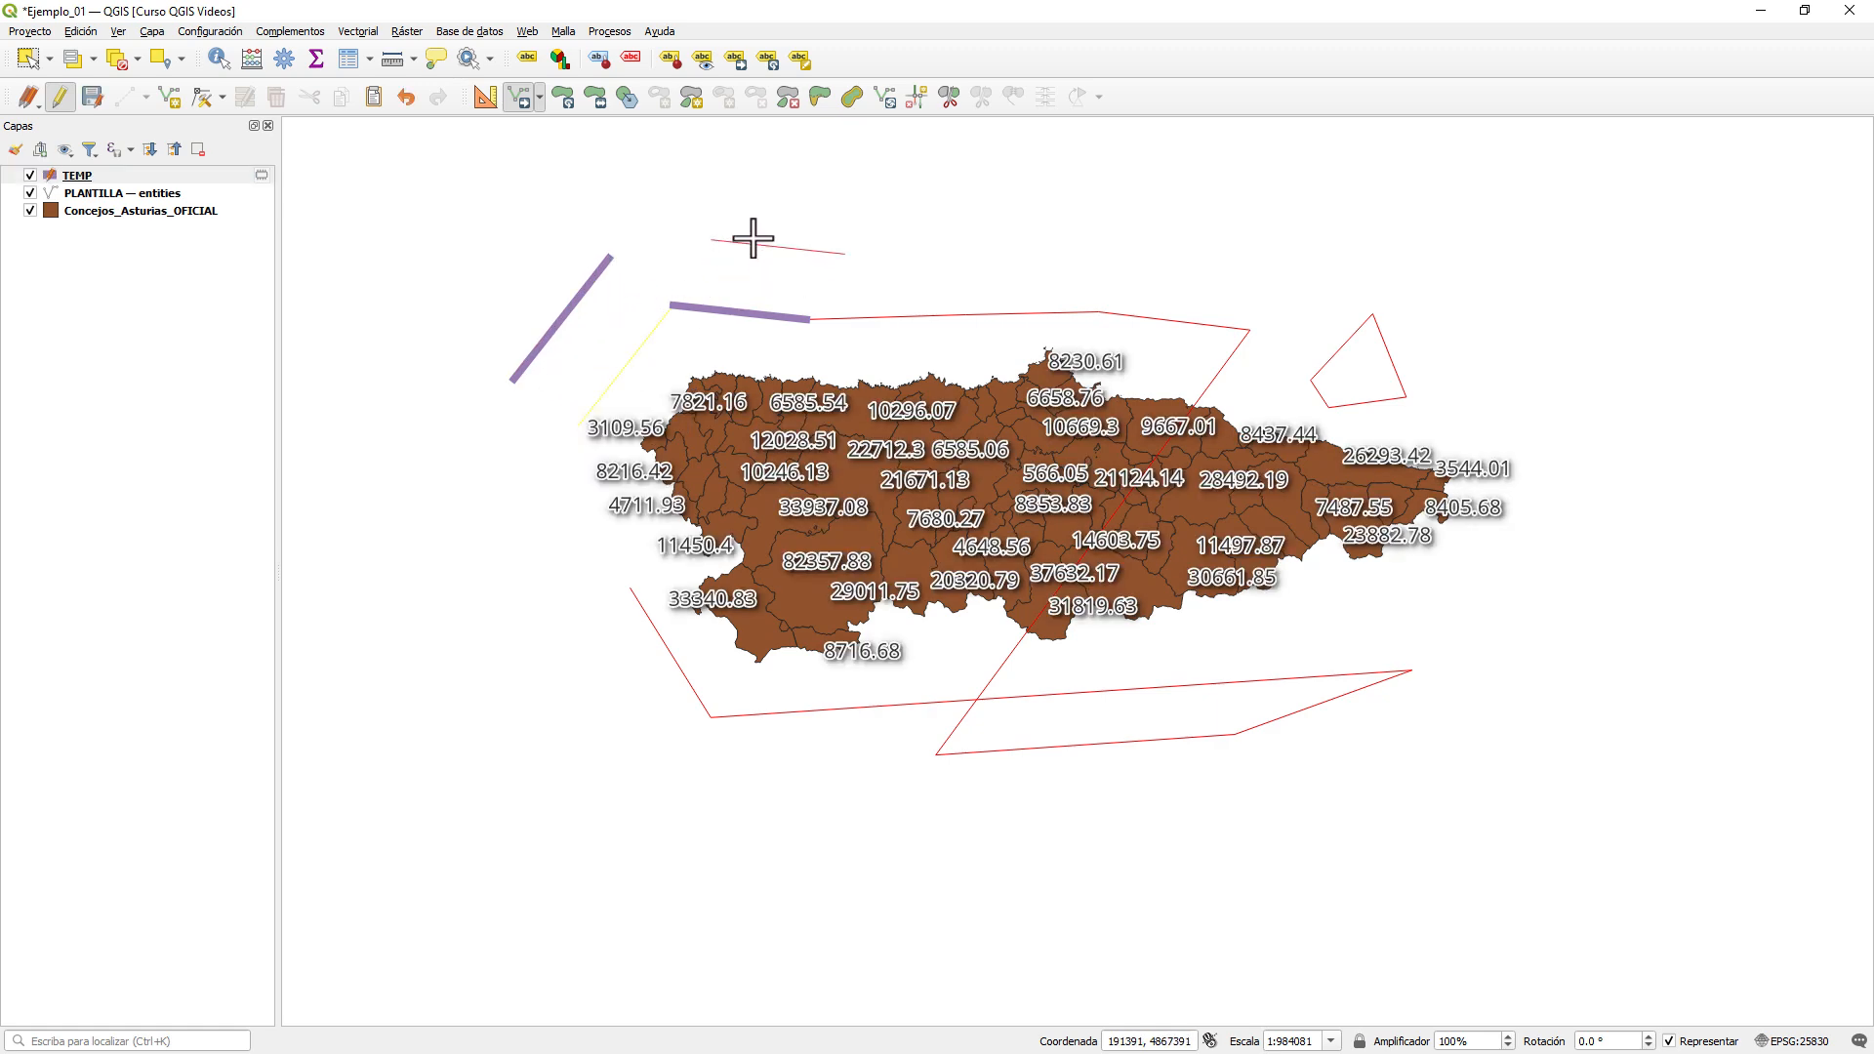
click(736, 237)
click(88, 97)
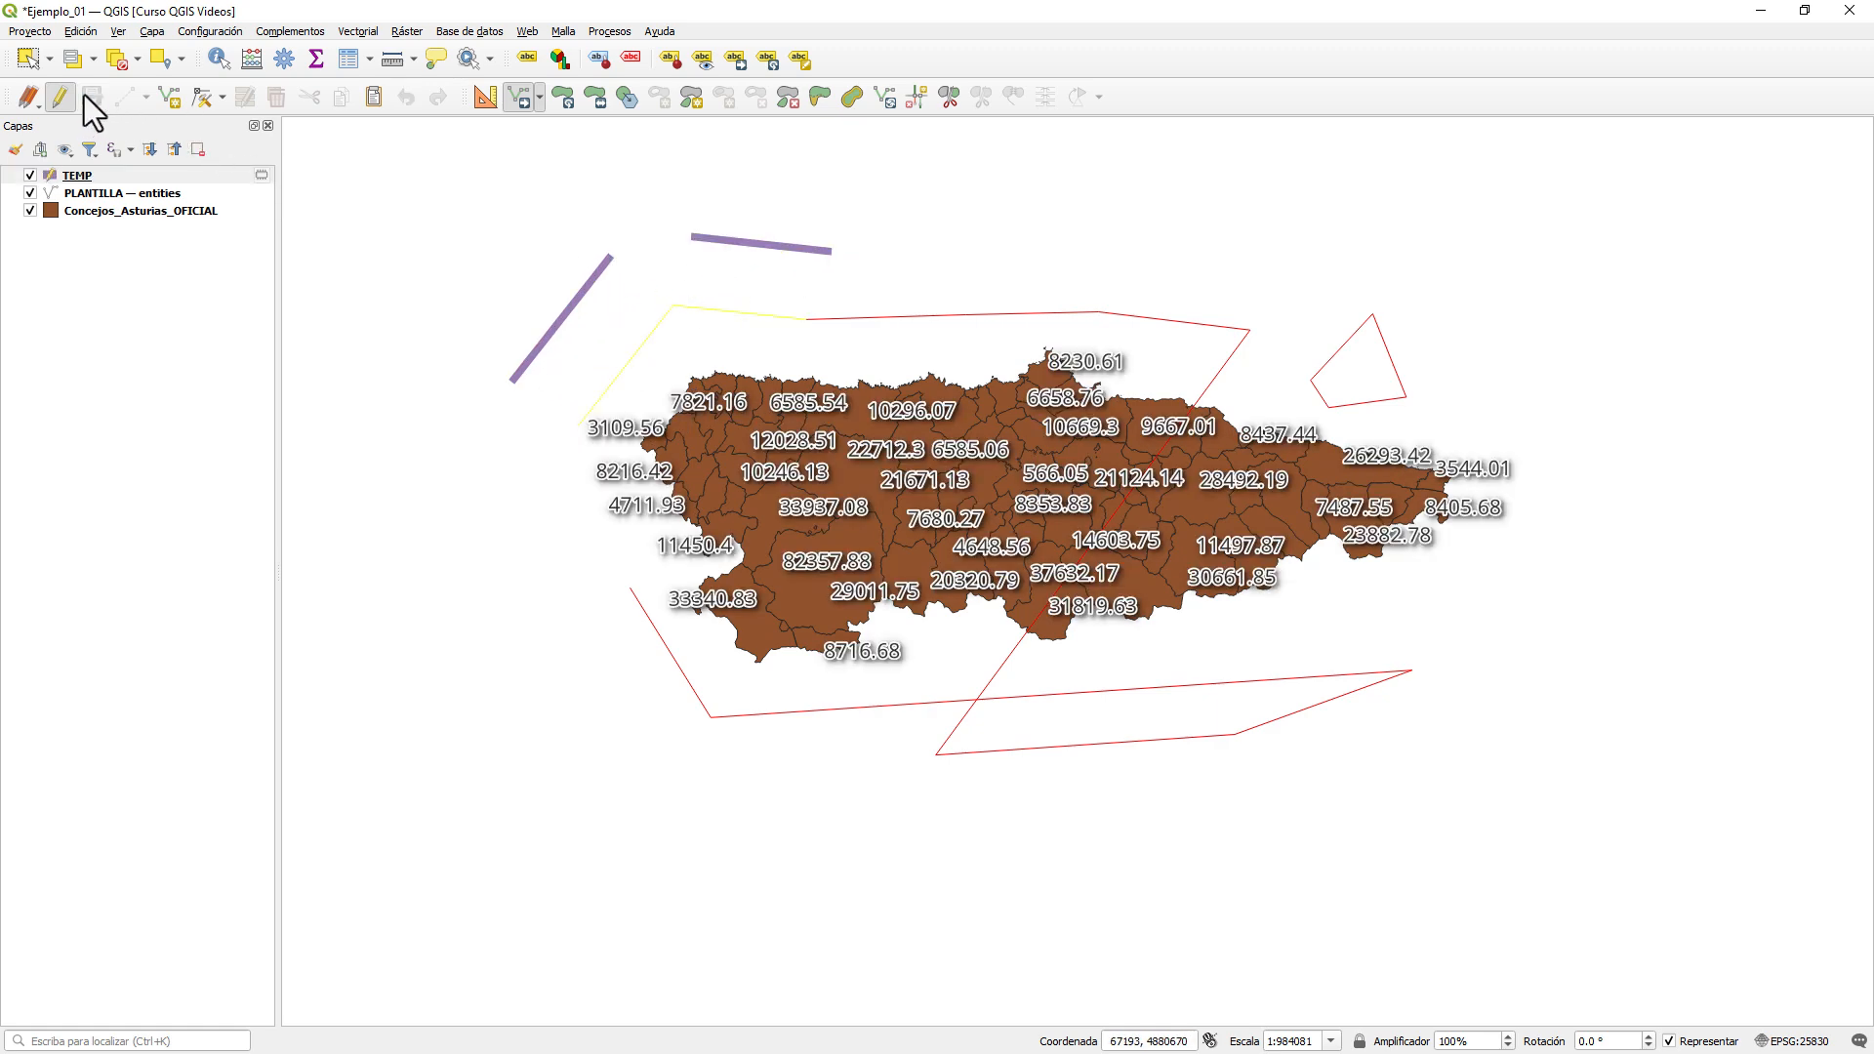
click(61, 97)
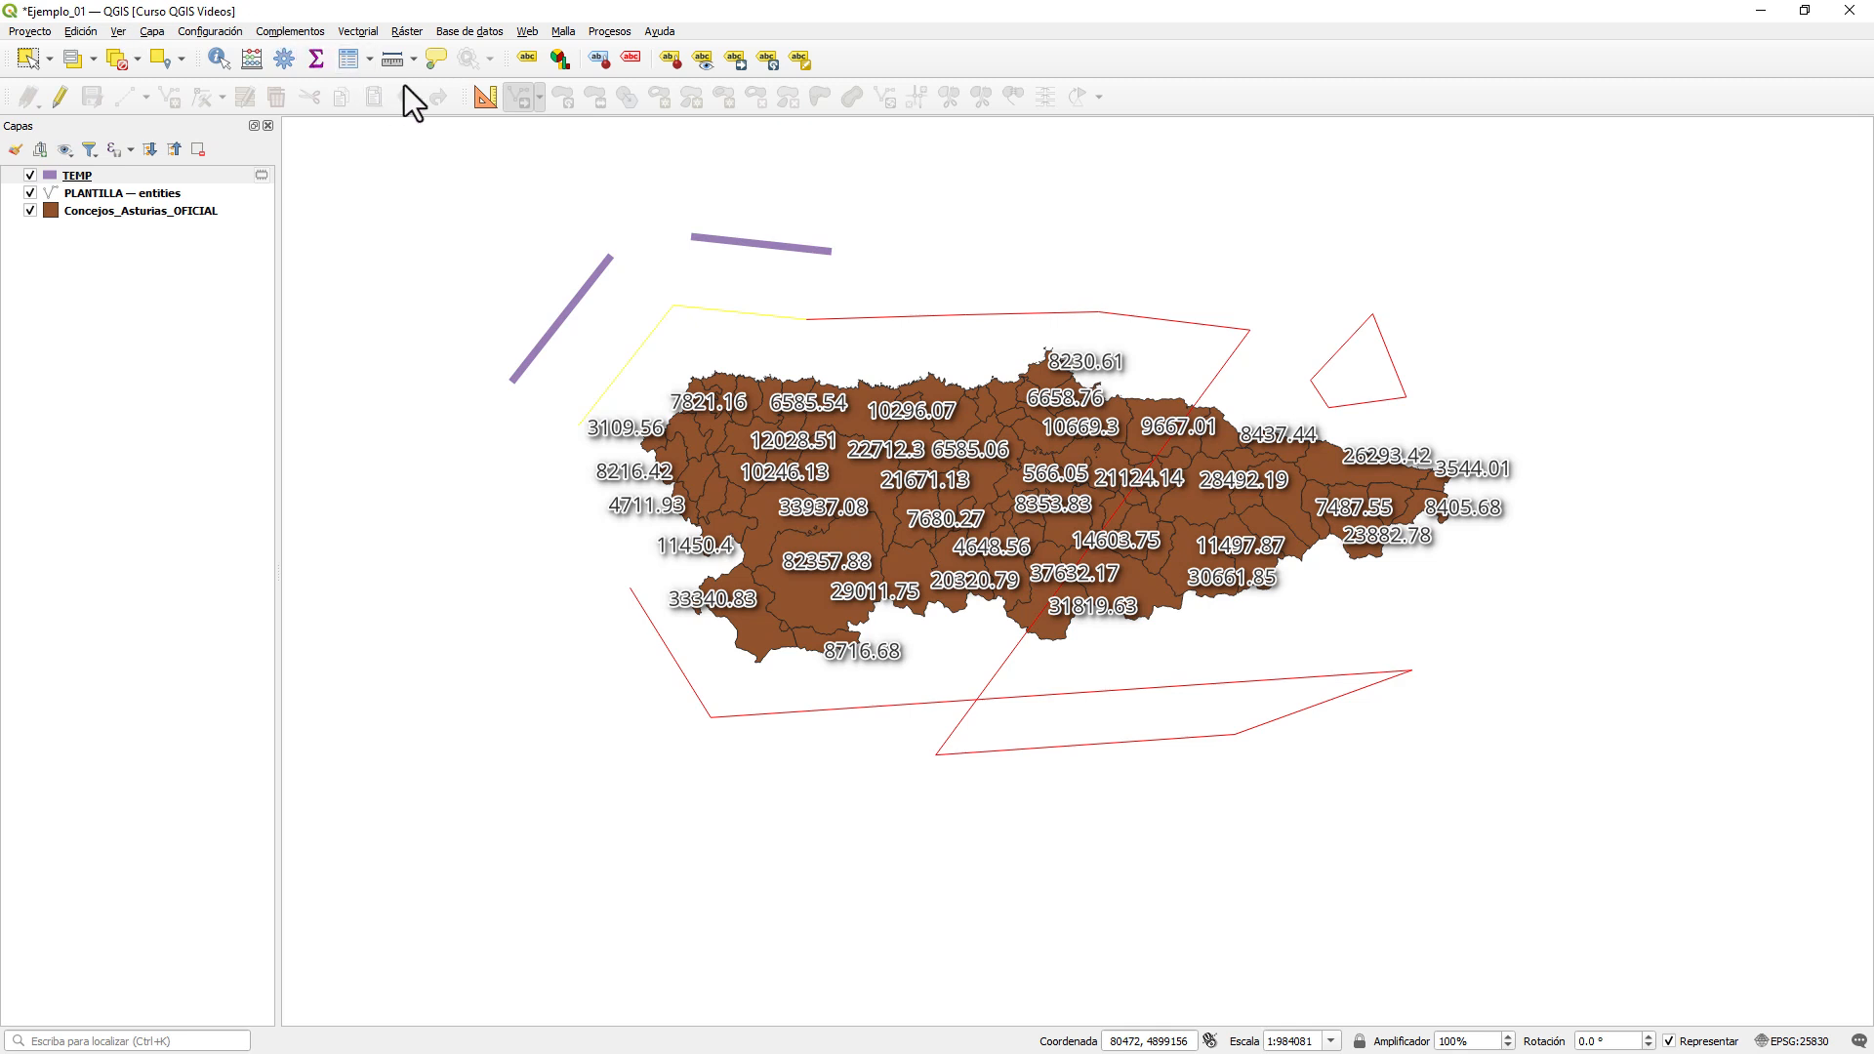
- Clear the feature selection and set up an export of the PLANTILLA — entities features in Keyhole Markup Language [KML] format
click(119, 62)
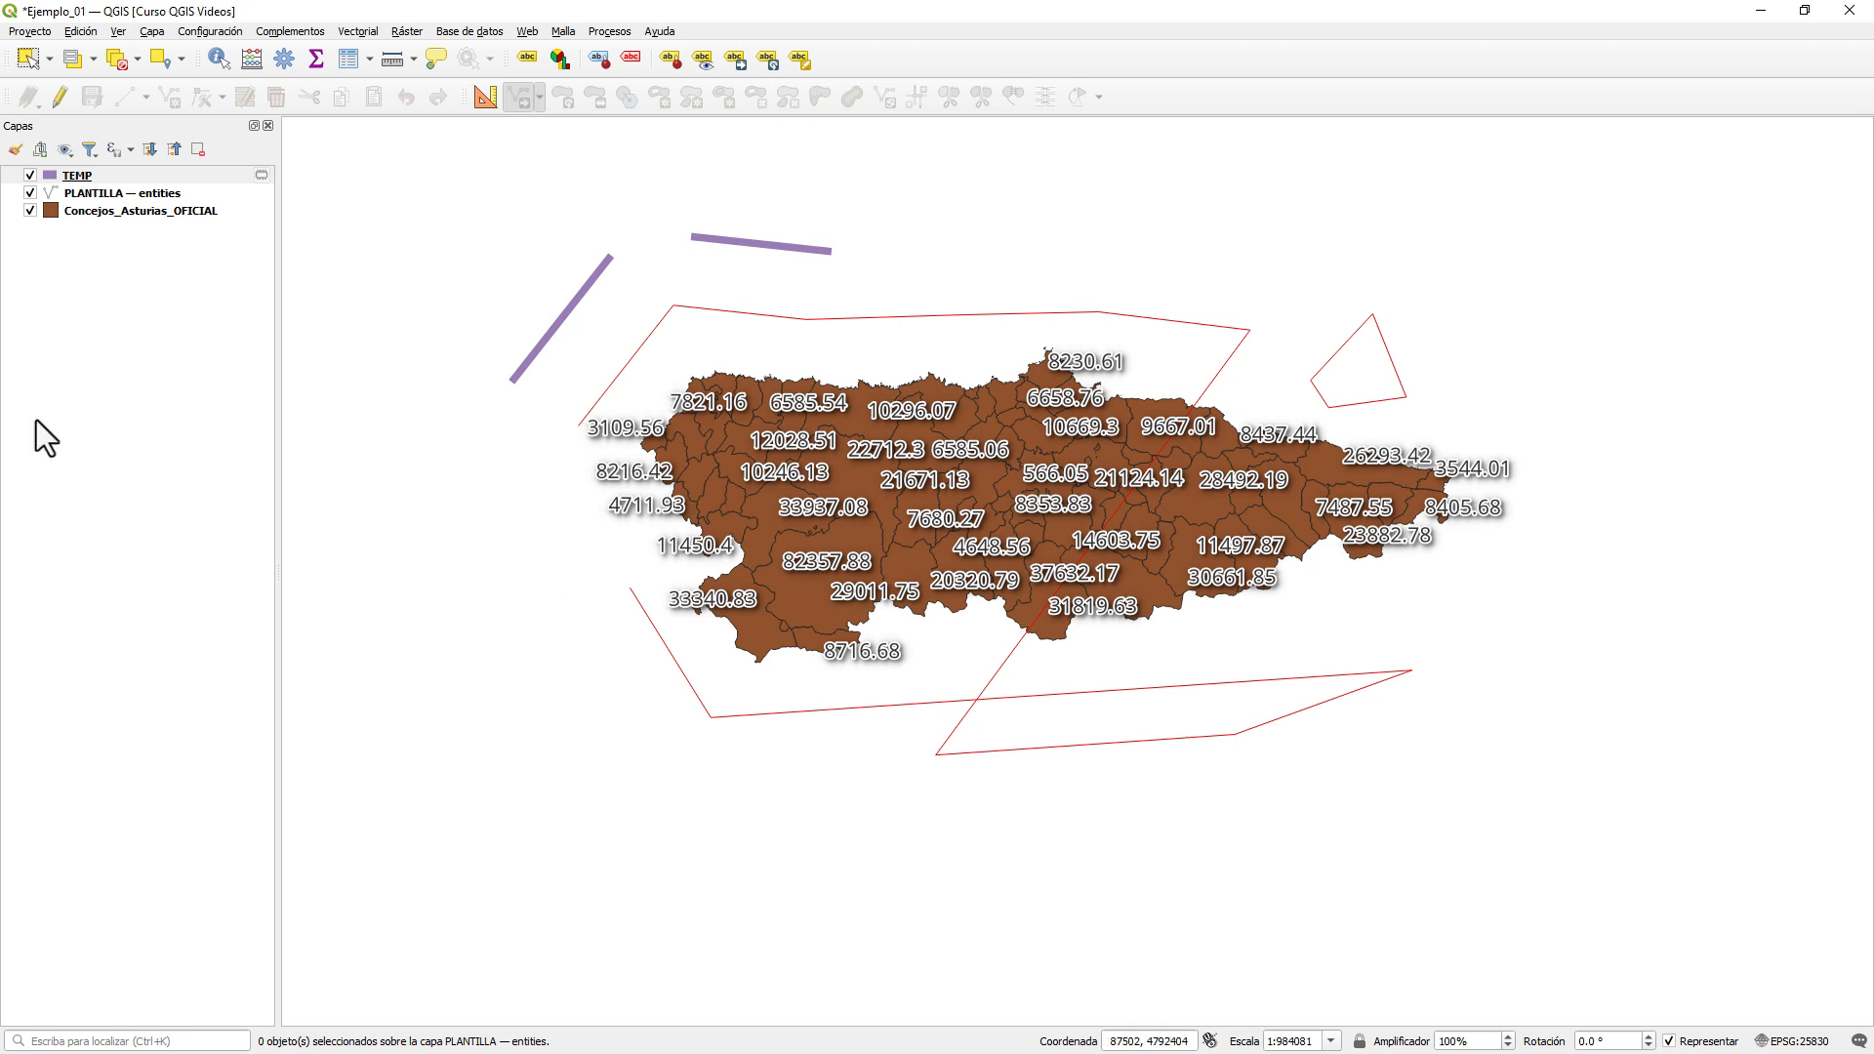
click(86, 192)
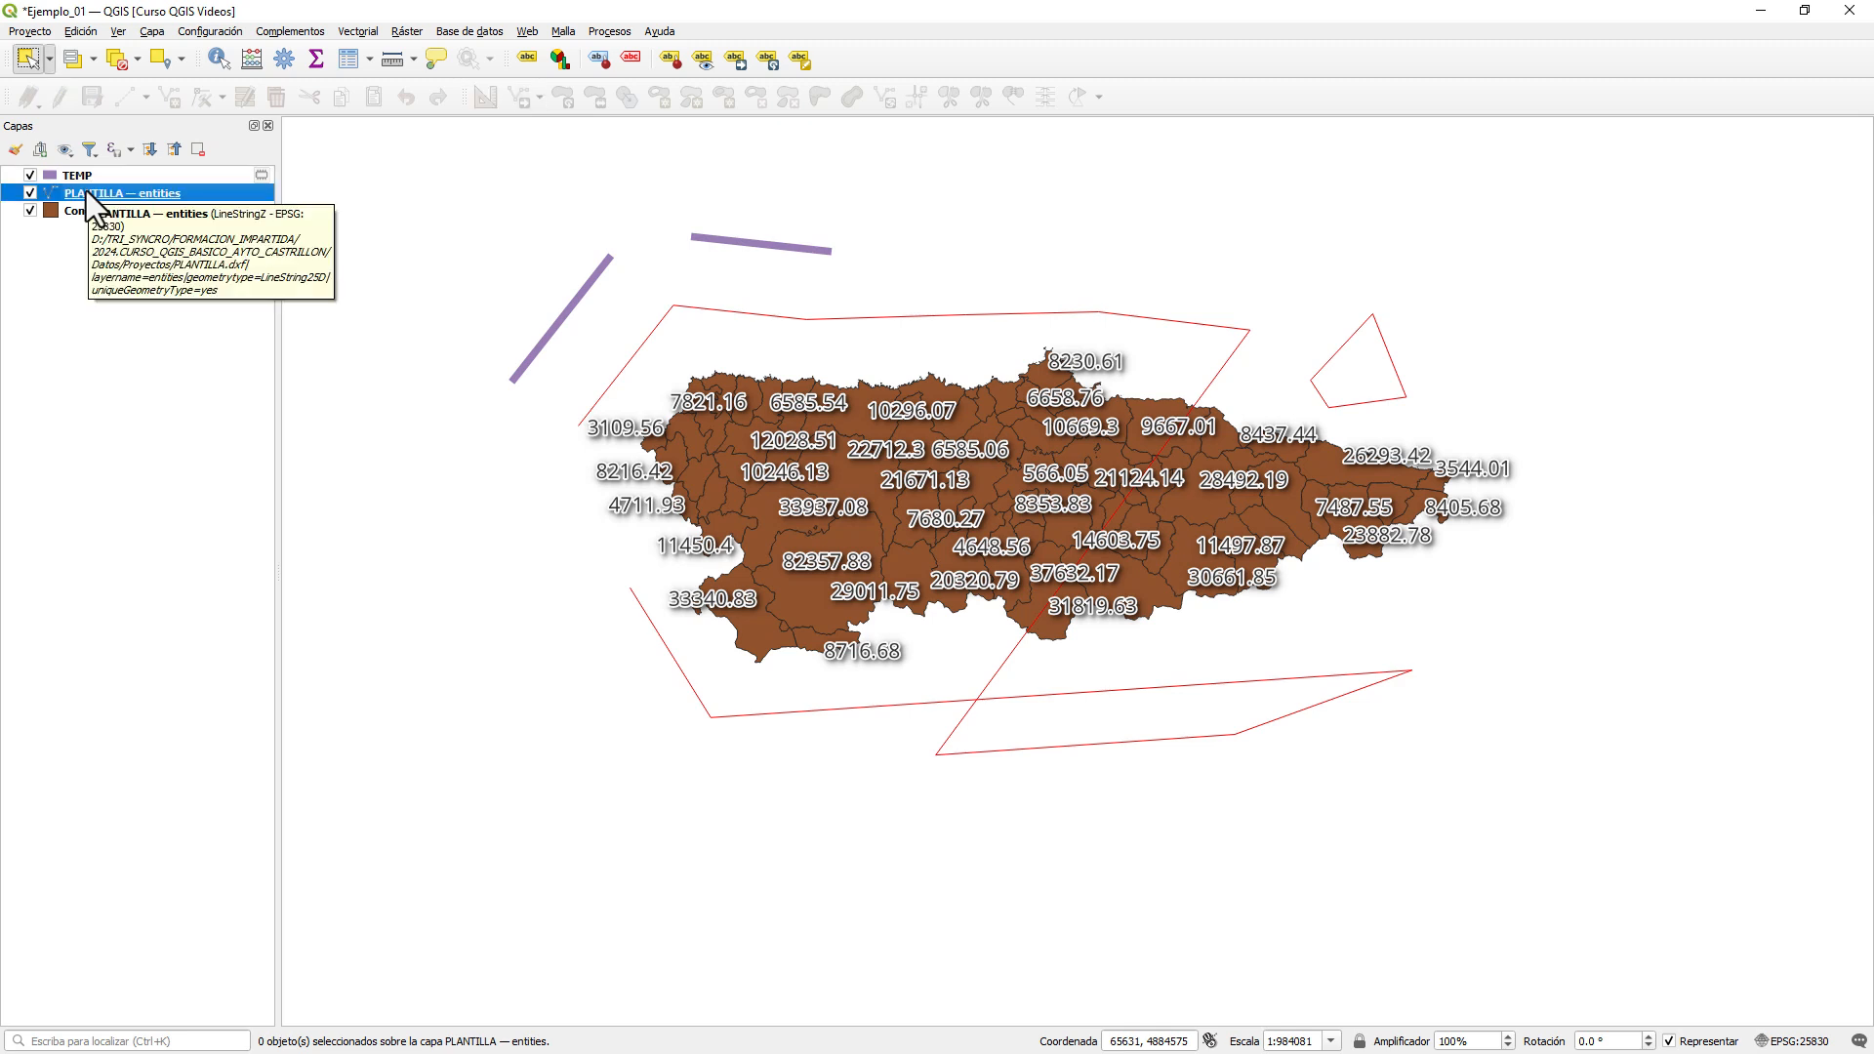
right_click(93, 191)
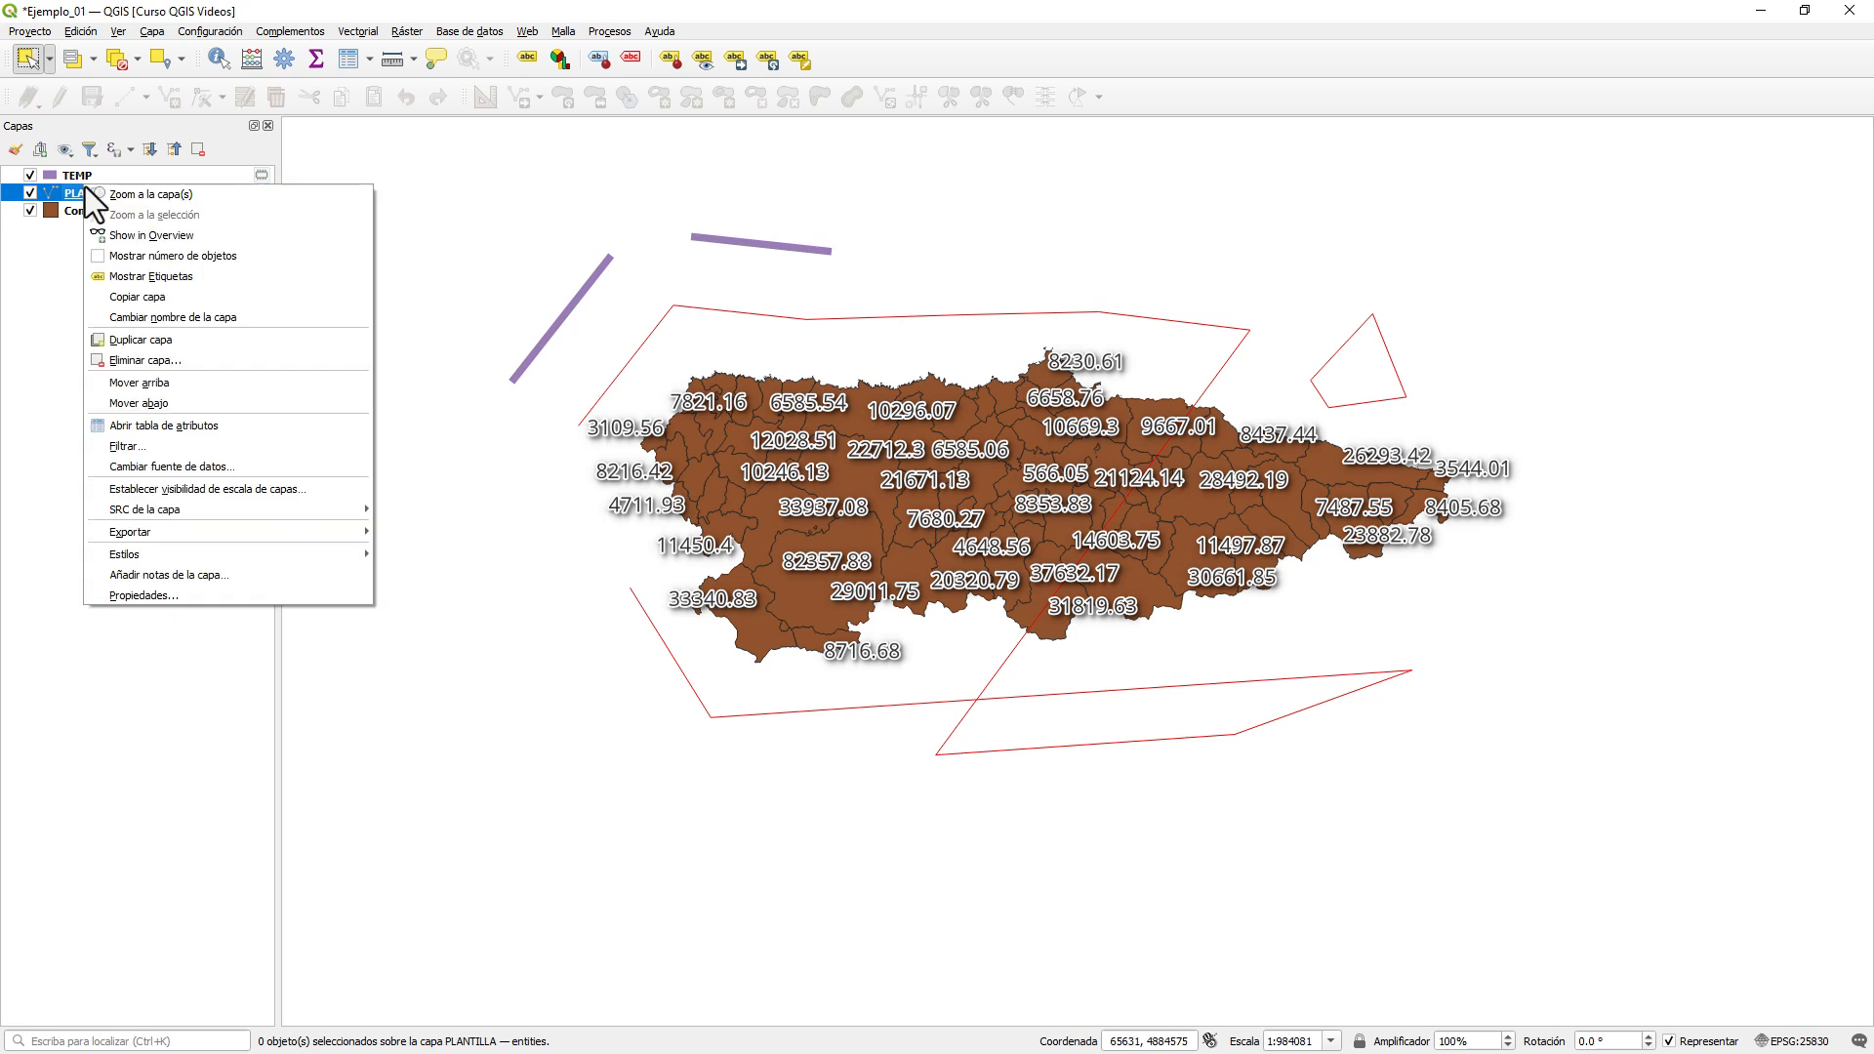
mouse_move(170, 537)
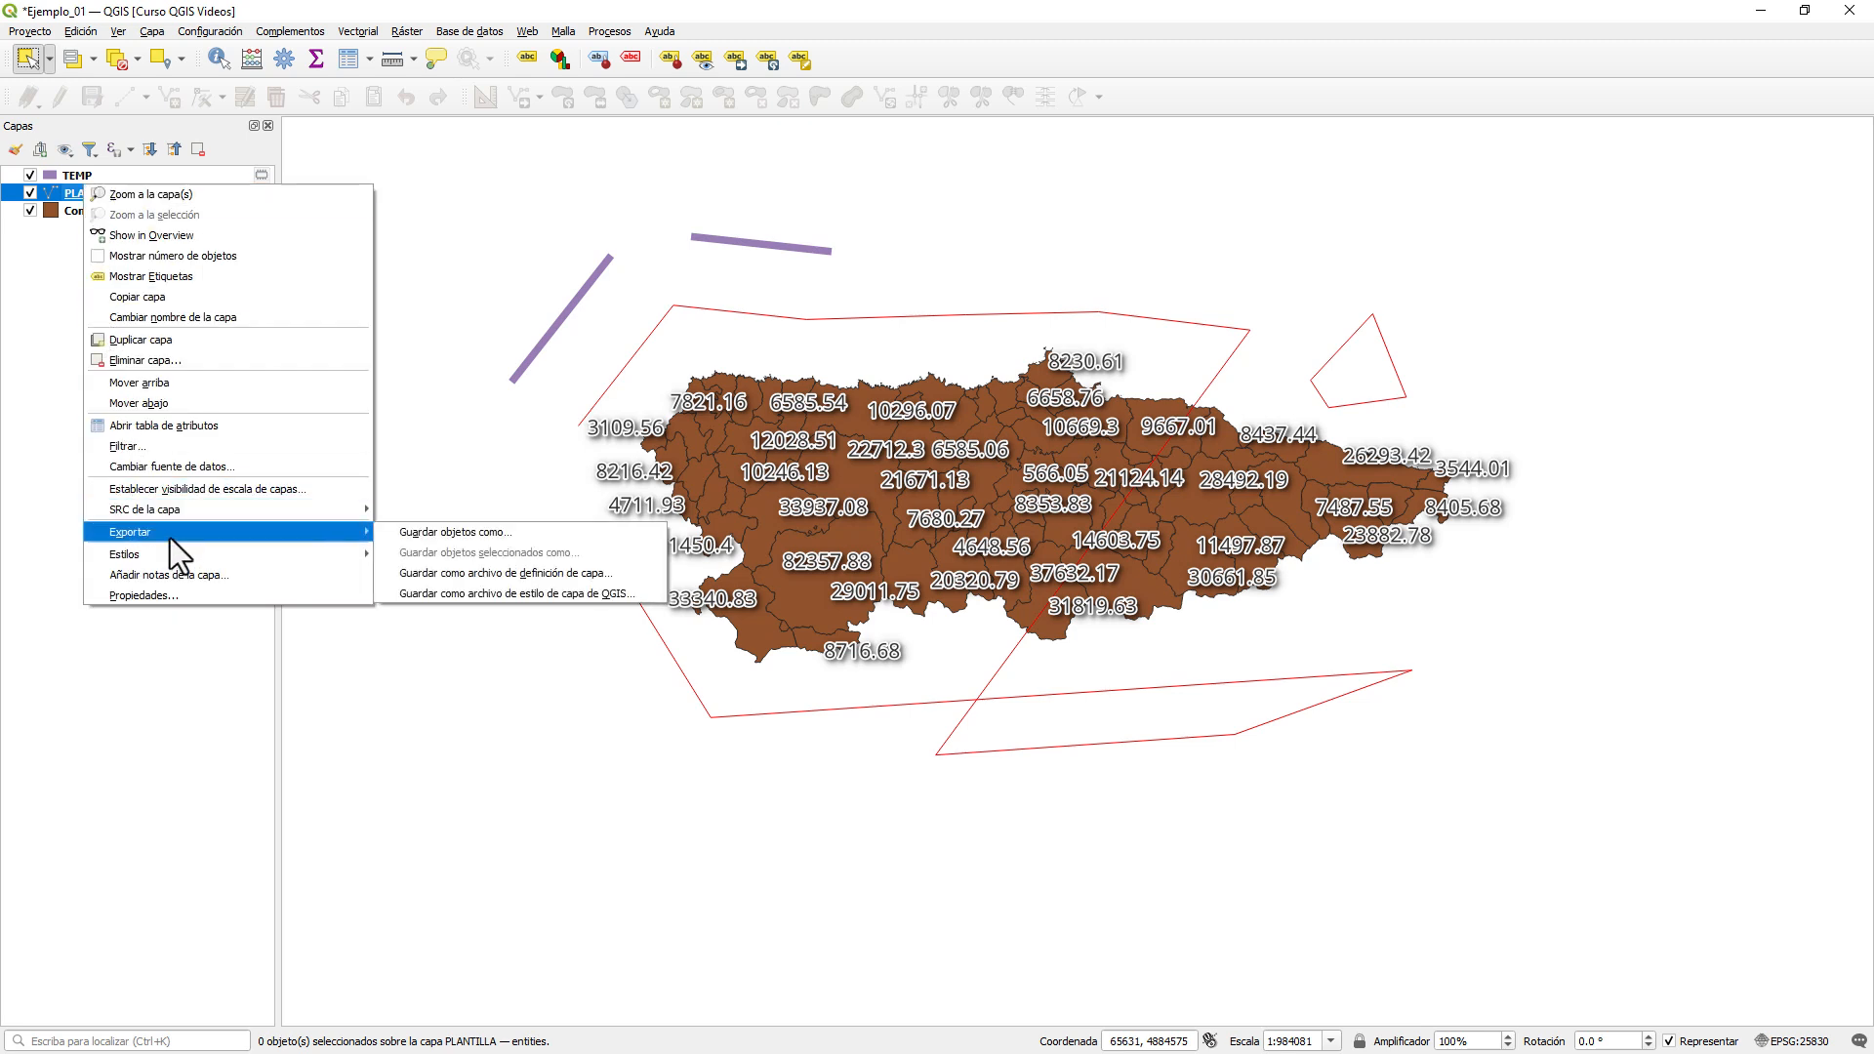
click(429, 535)
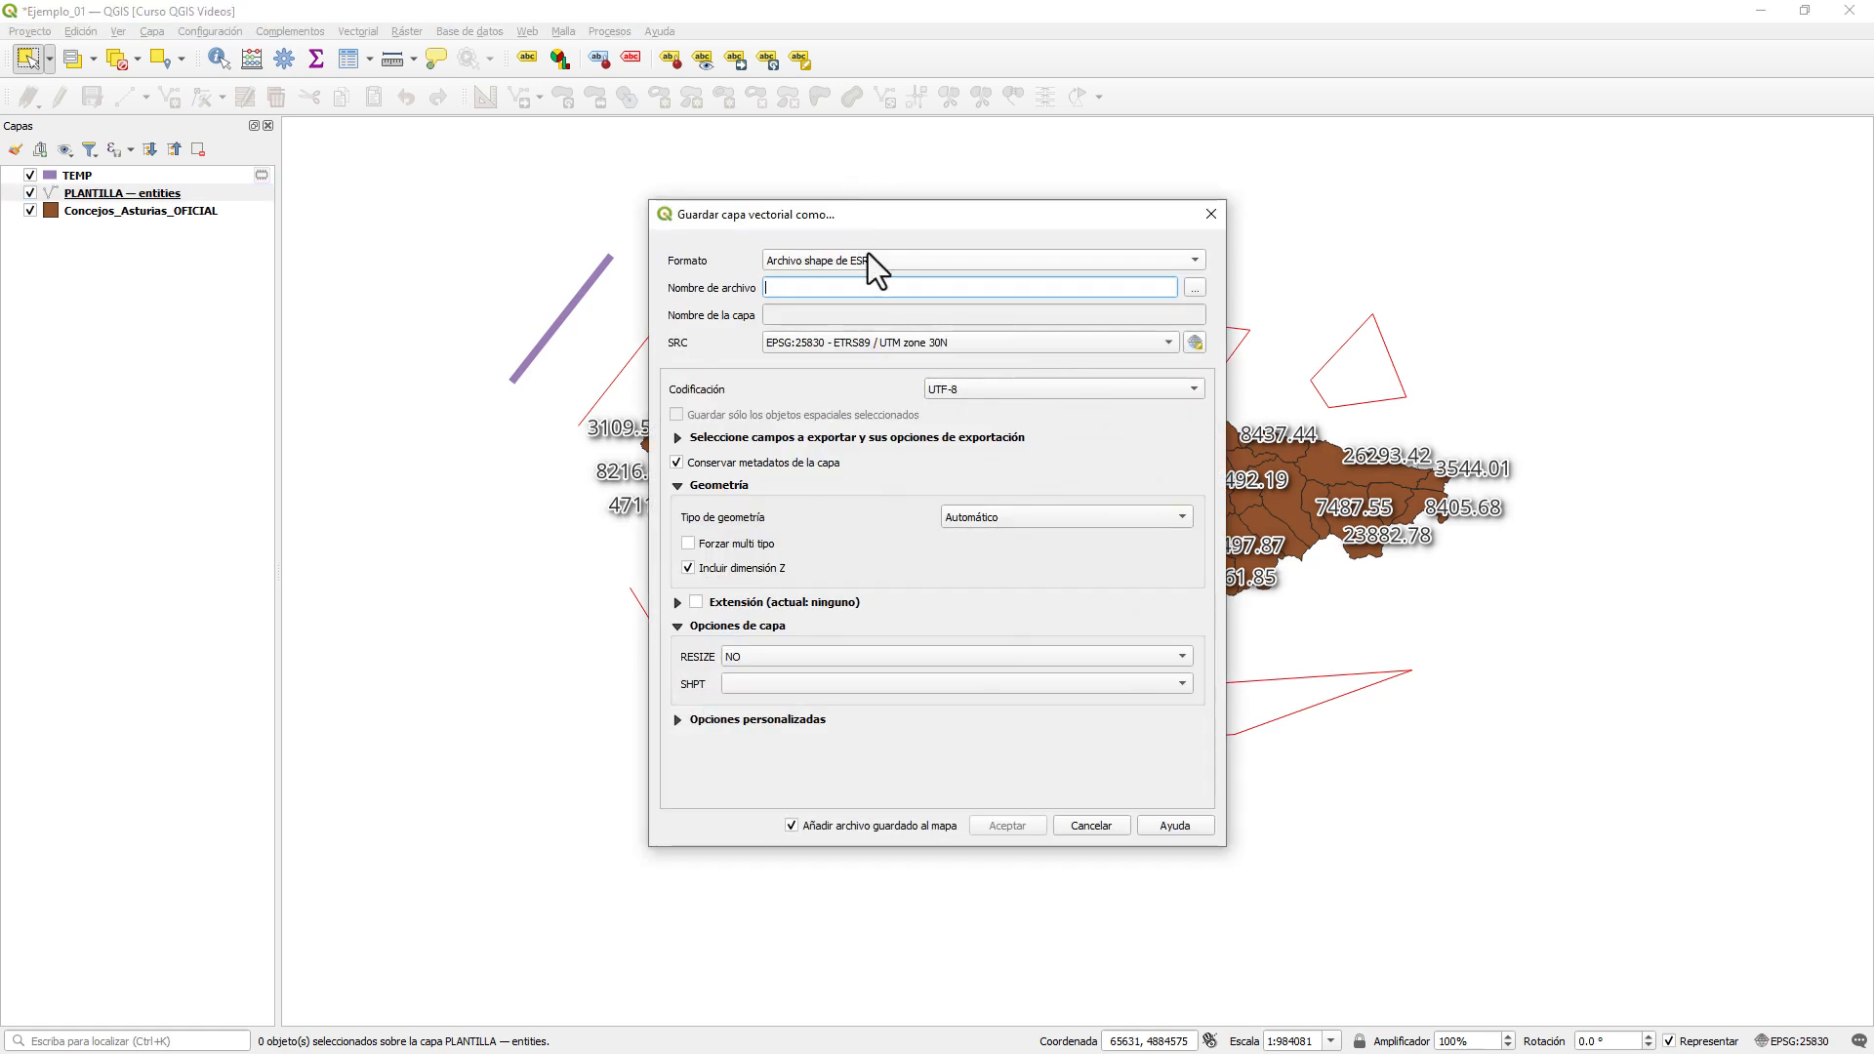
click(817, 256)
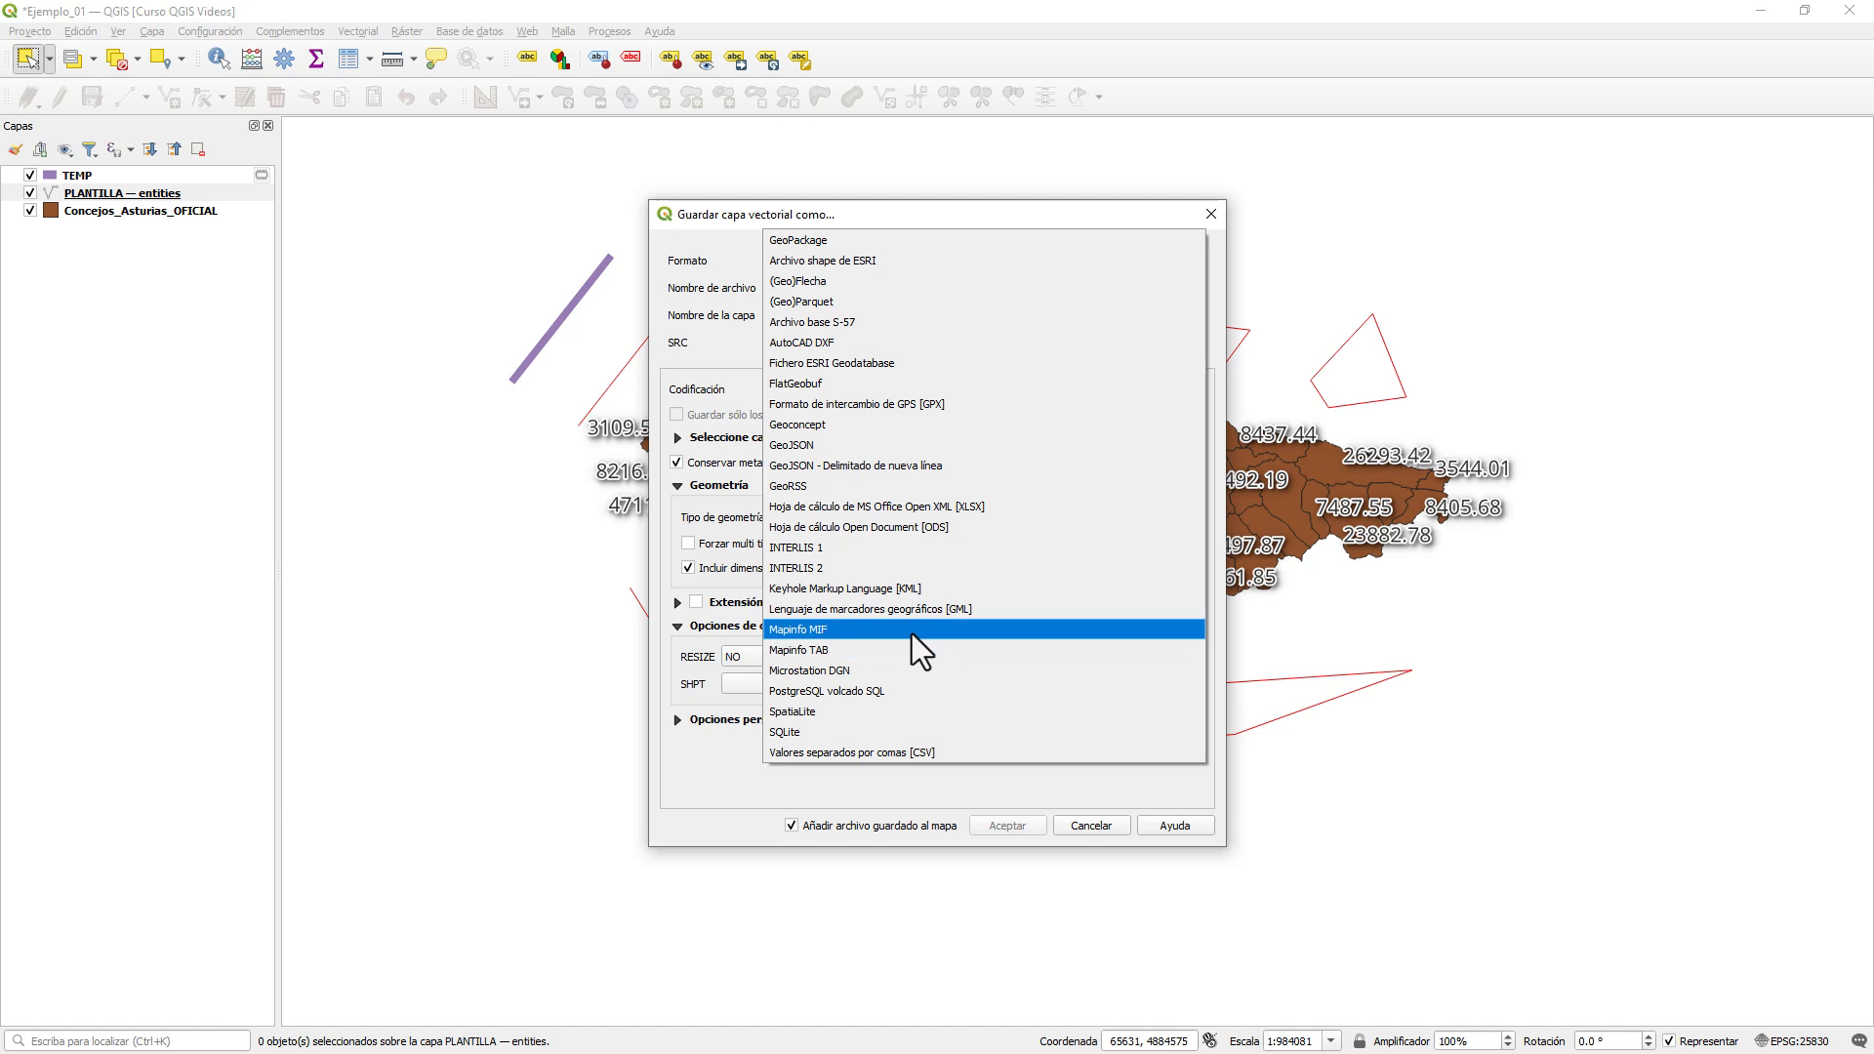
click(915, 594)
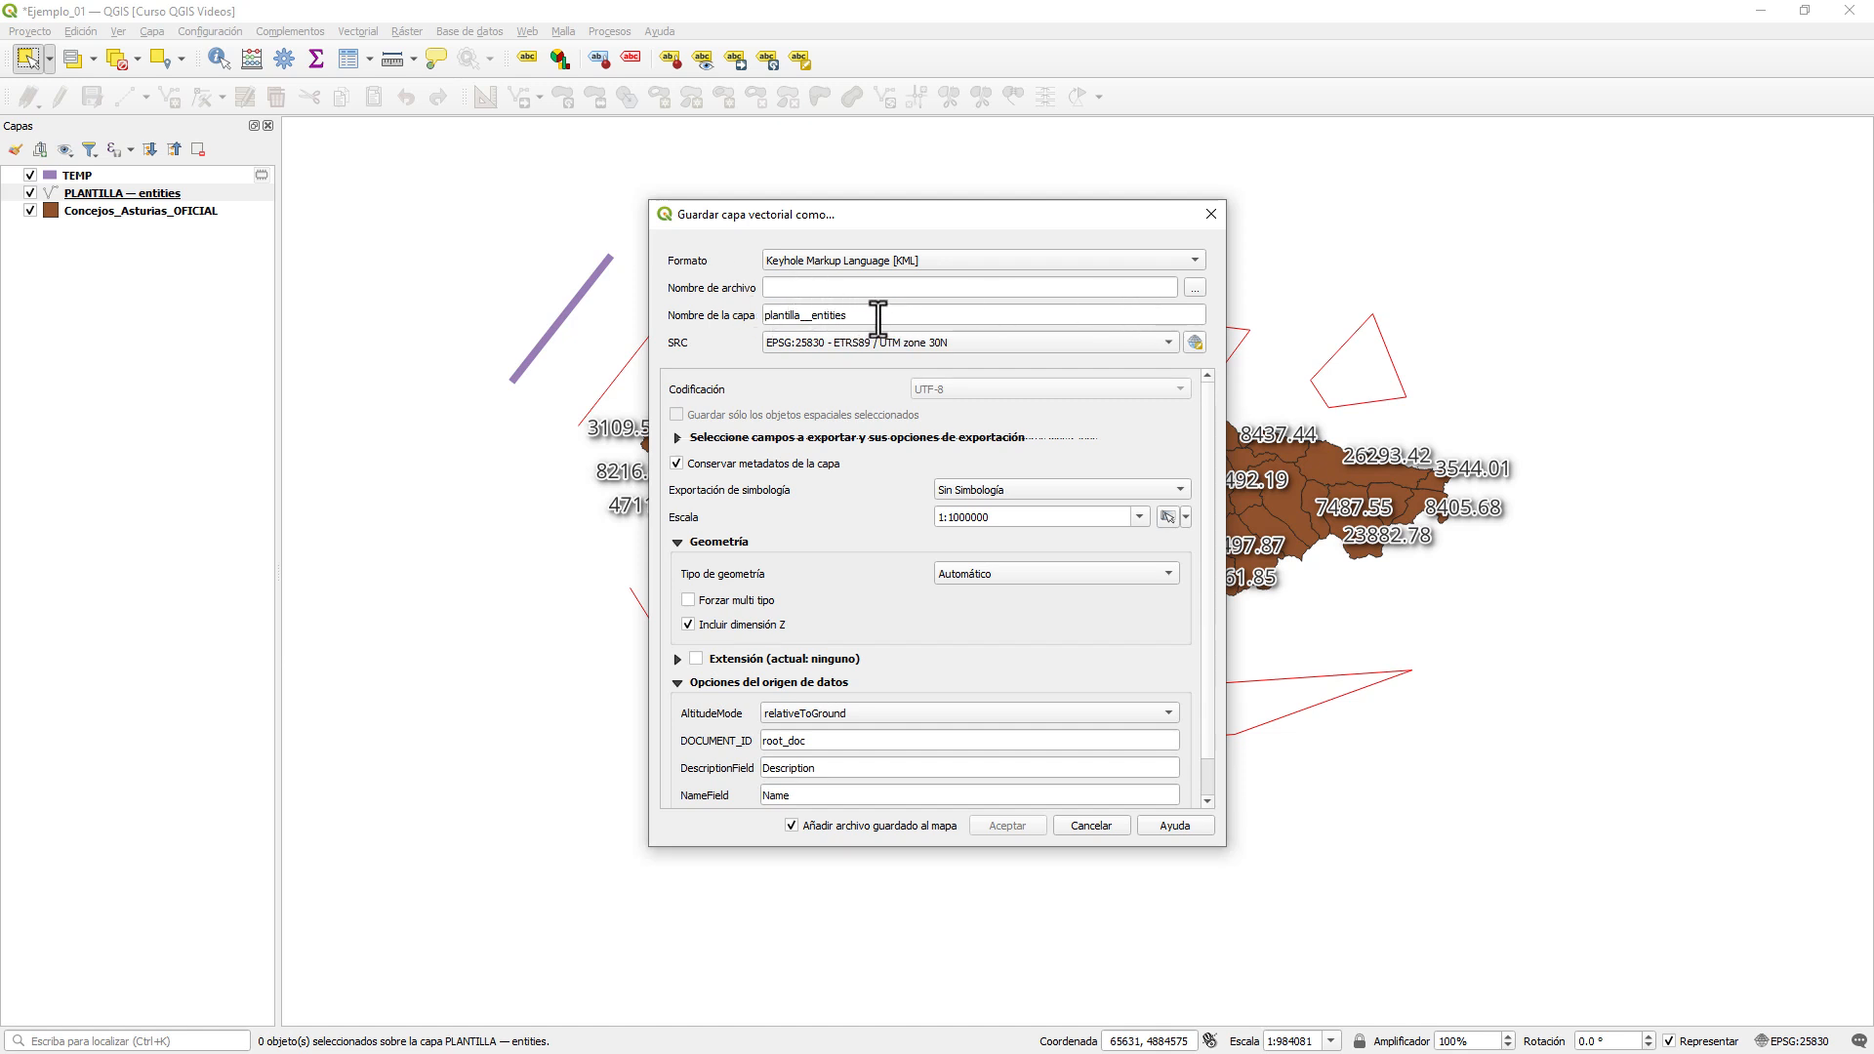
- Set the exported layer's name to RUTA
drag(866, 315, 703, 315)
text(PLAN)
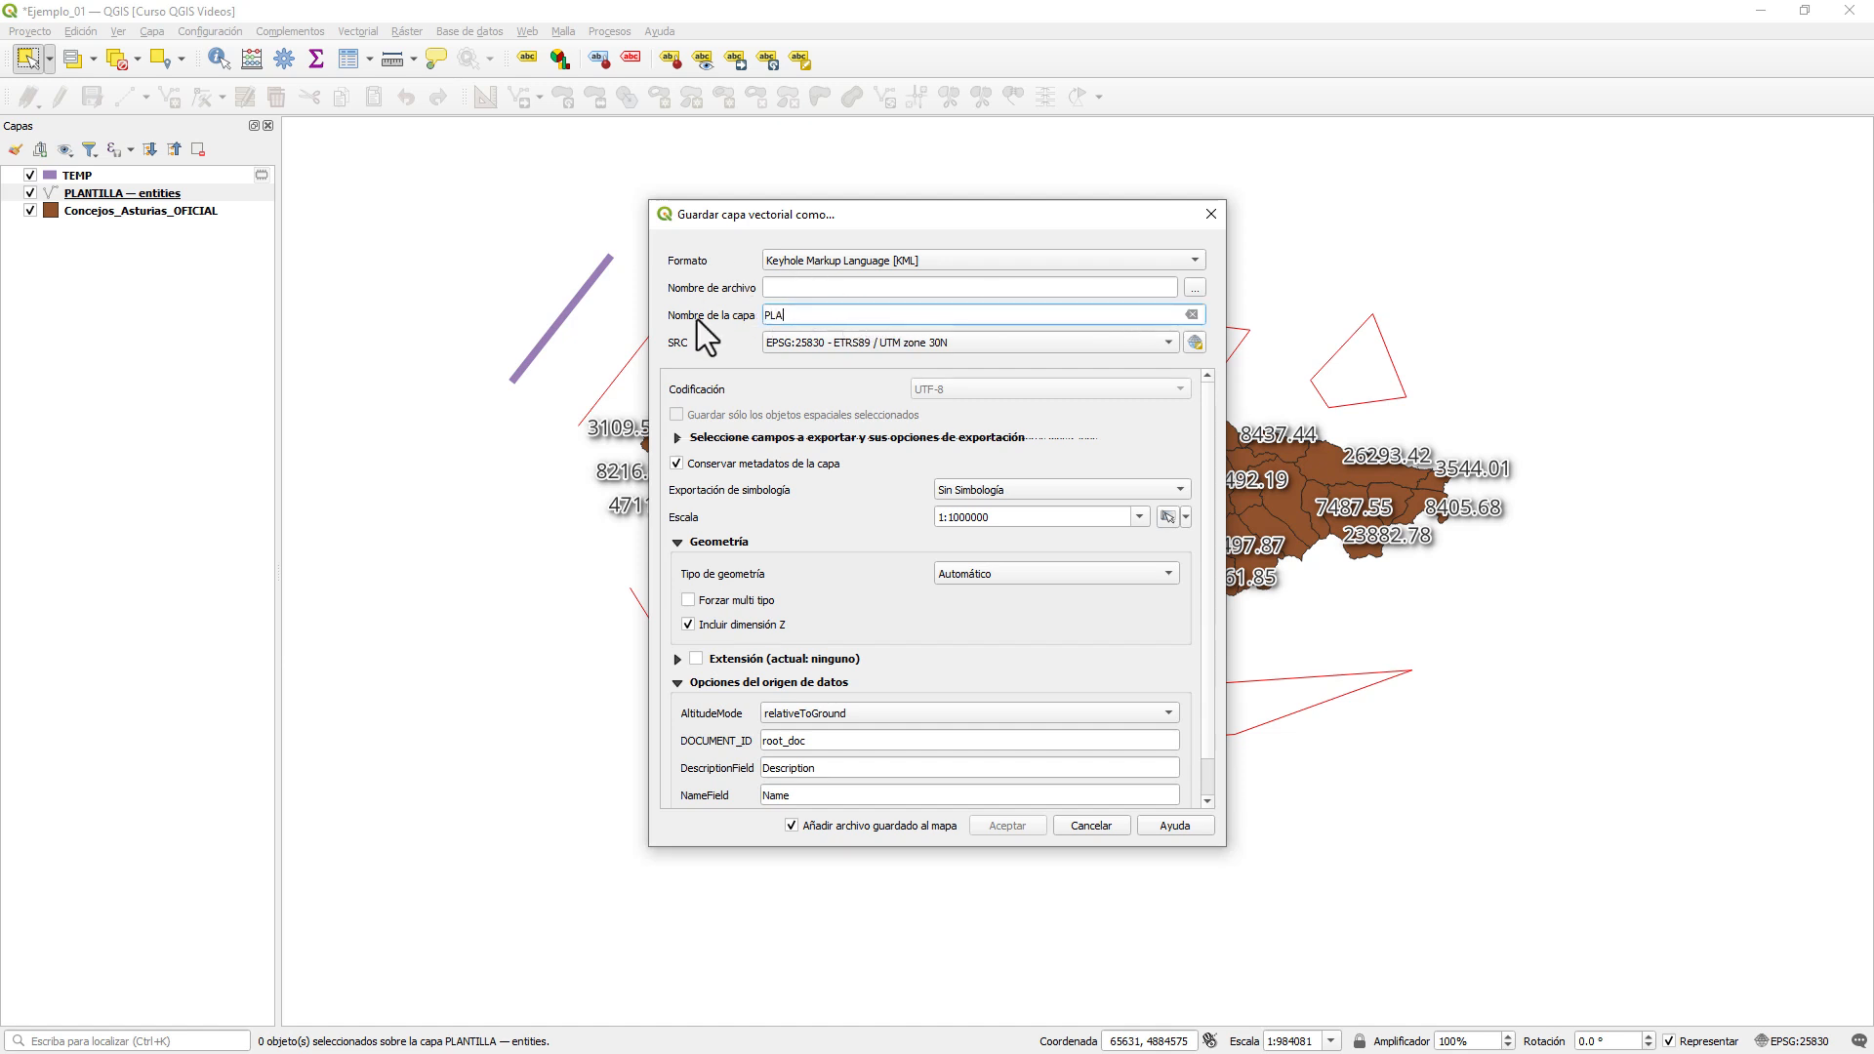
key(BackSpace)
key(BackSpace)
key(BackSpace)
text(RUTA)
- Create a folder named SALIDAS inside Datos\Proyectos and open it as the export destination
click(1198, 289)
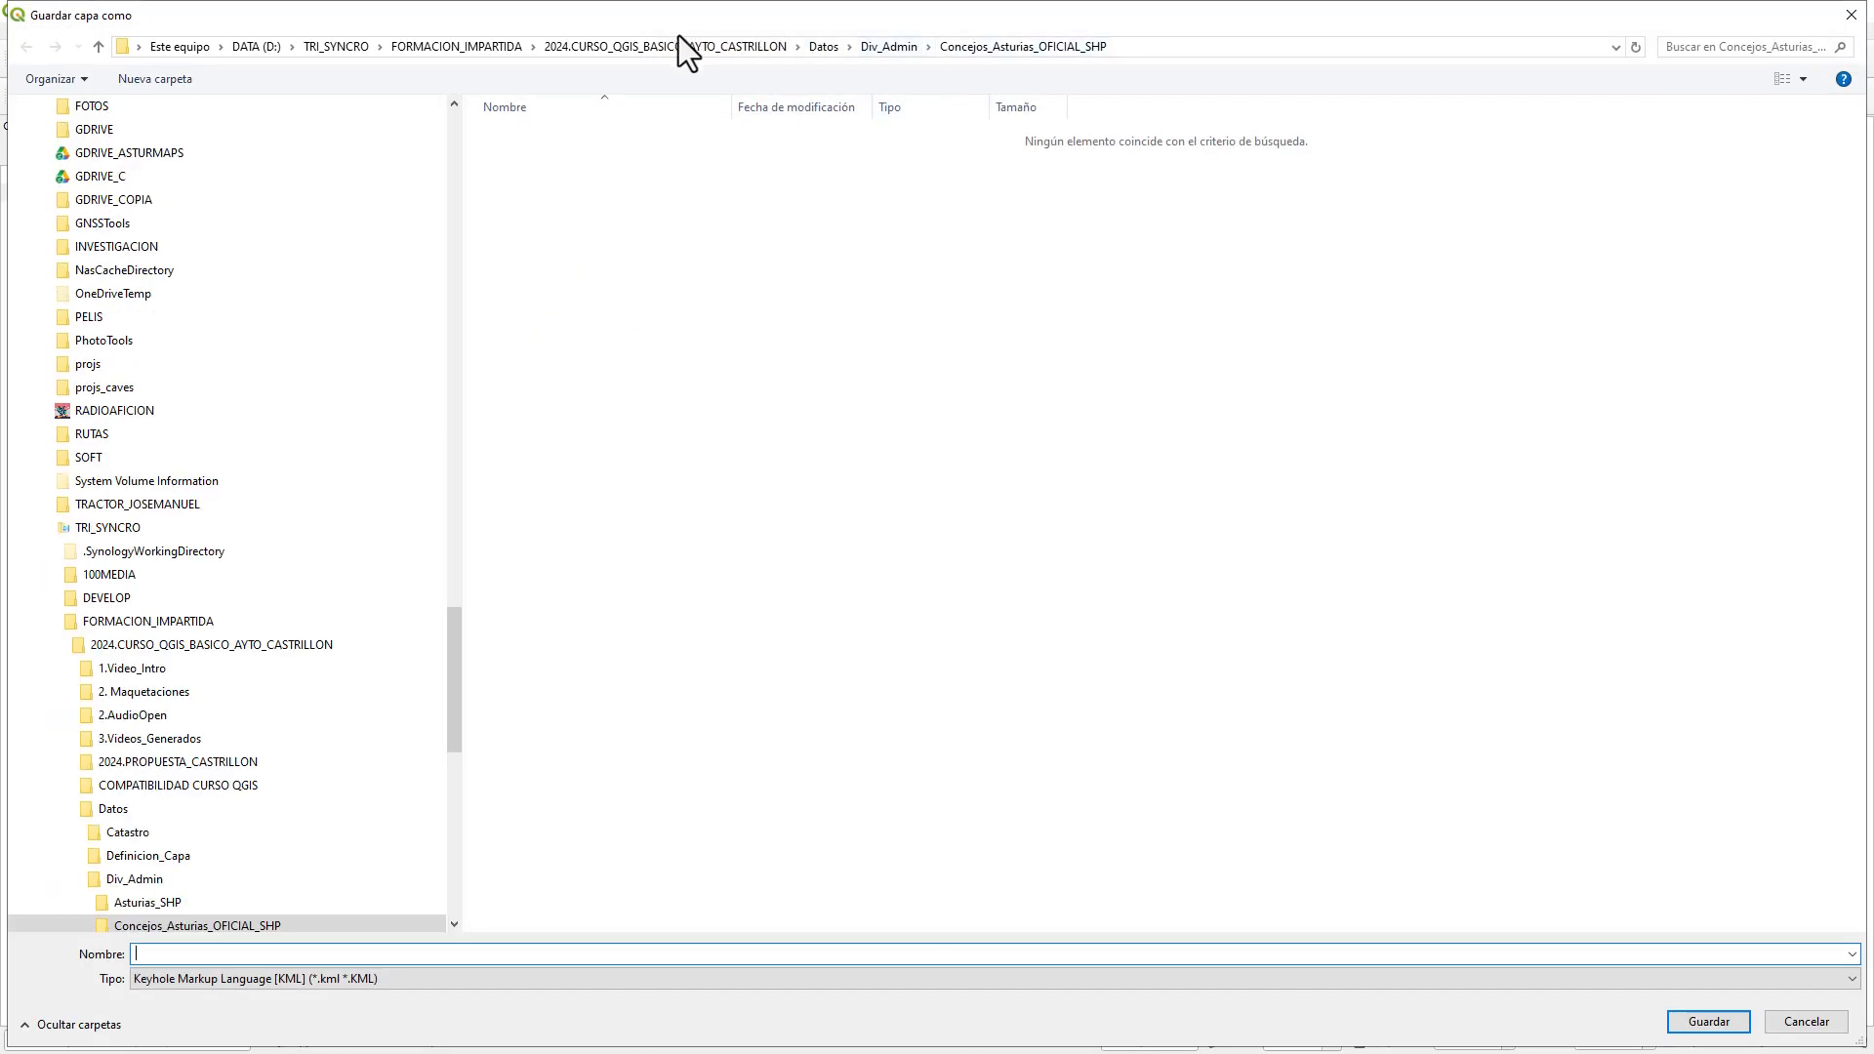
click(823, 46)
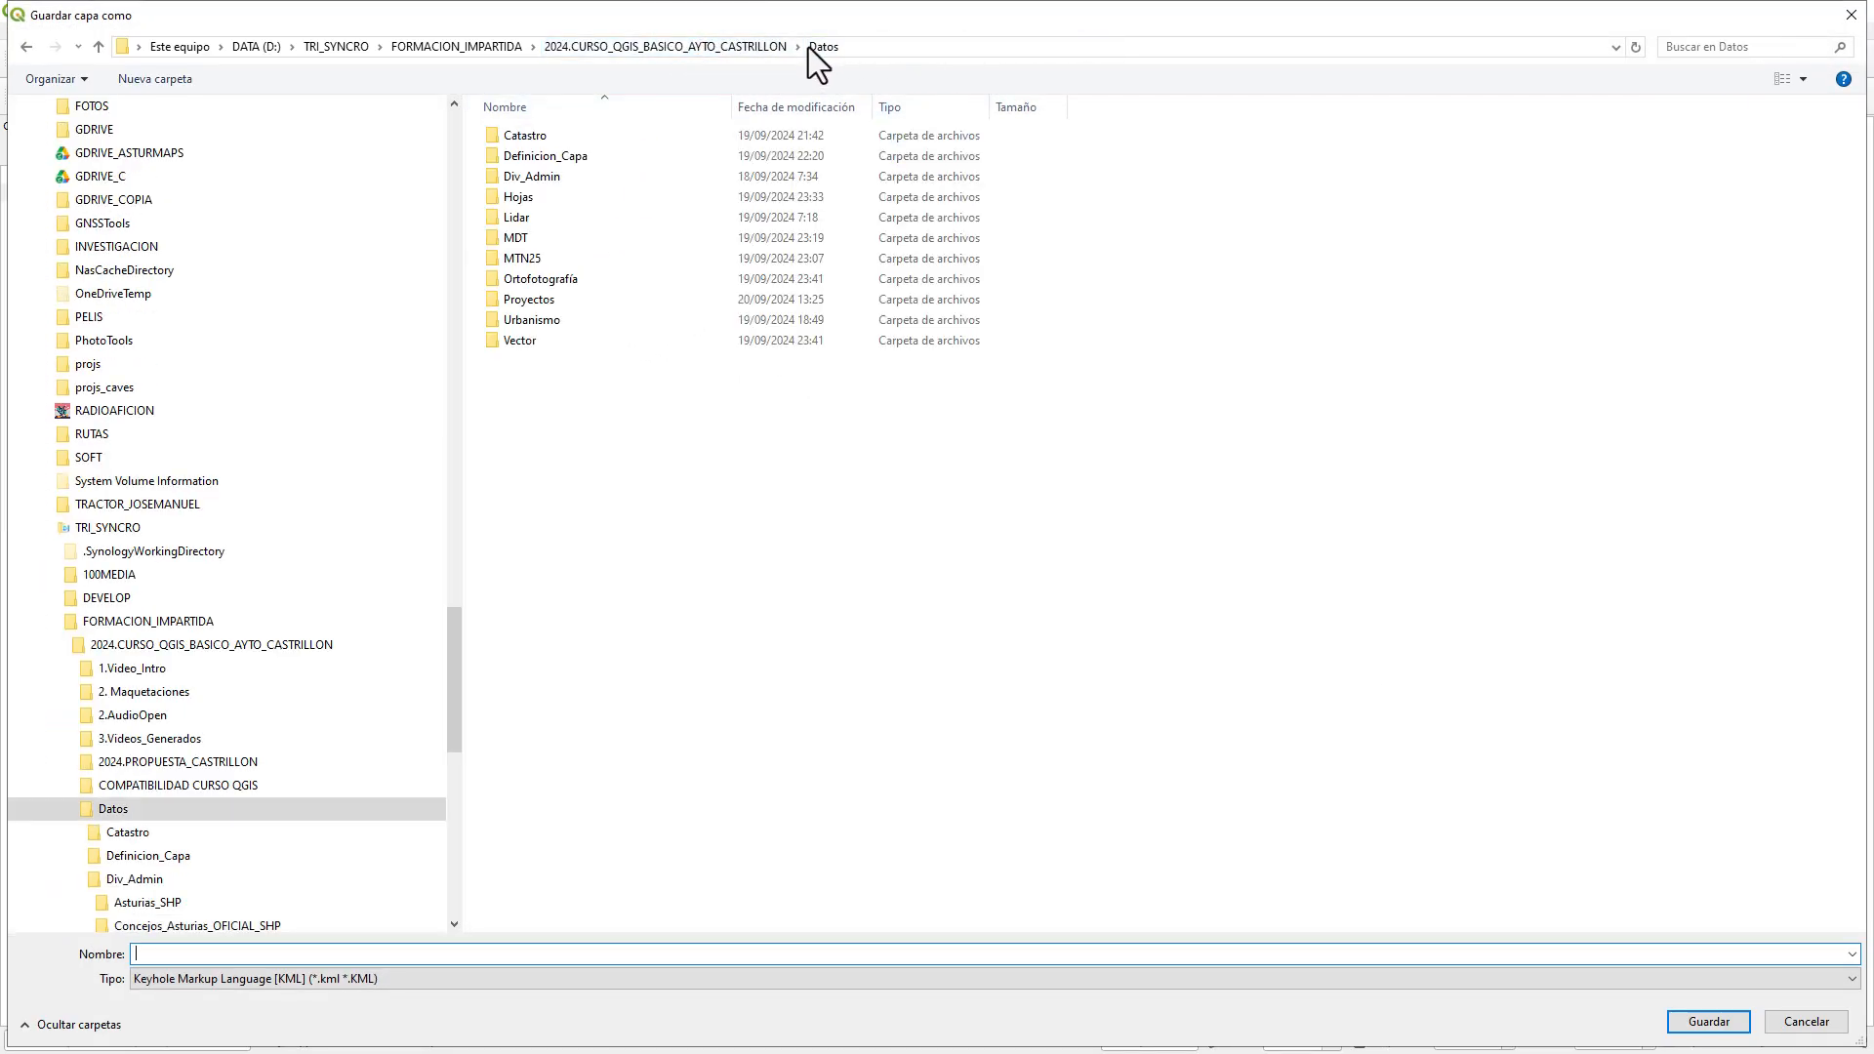
double_click(545, 299)
click(155, 79)
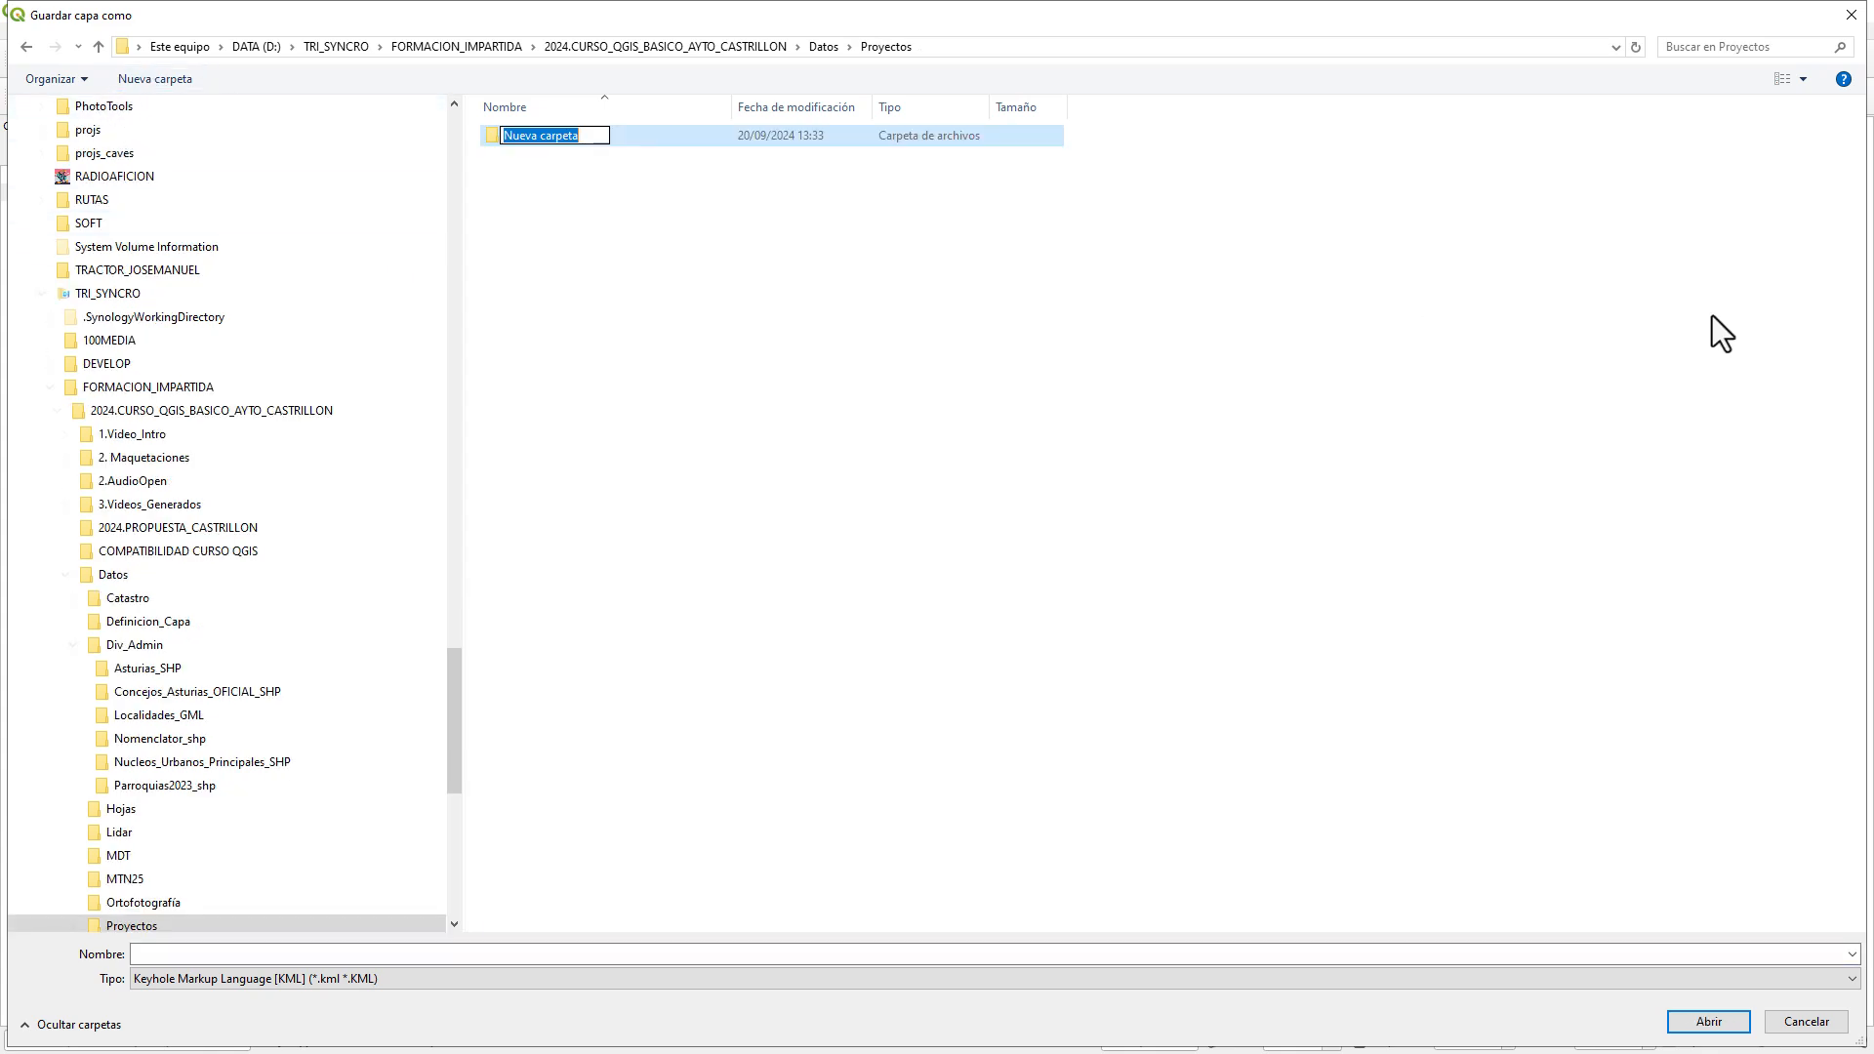
text(SALIDAS)
key(Return)
key(Return)
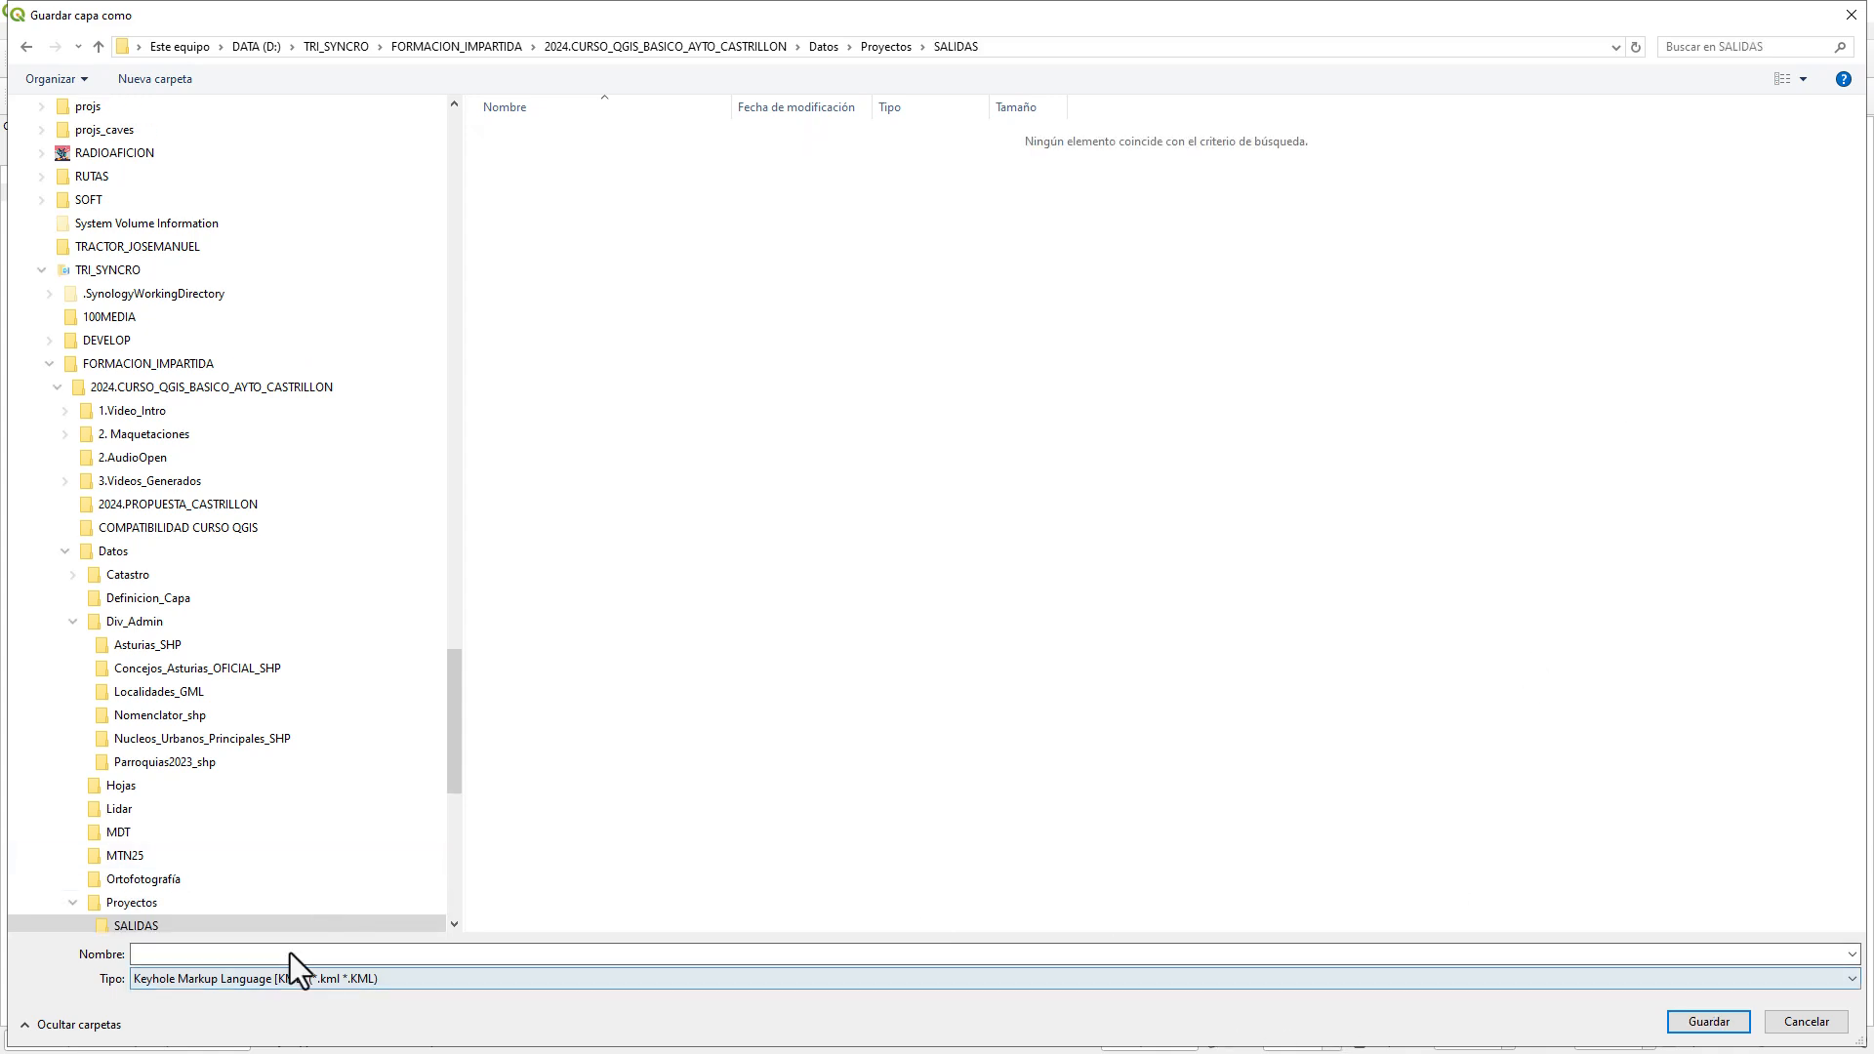
- Name the output file RUTA, export the layer as KML, and add the resulting LineStringZ layer to the map
click(256, 953)
text(RUTA)
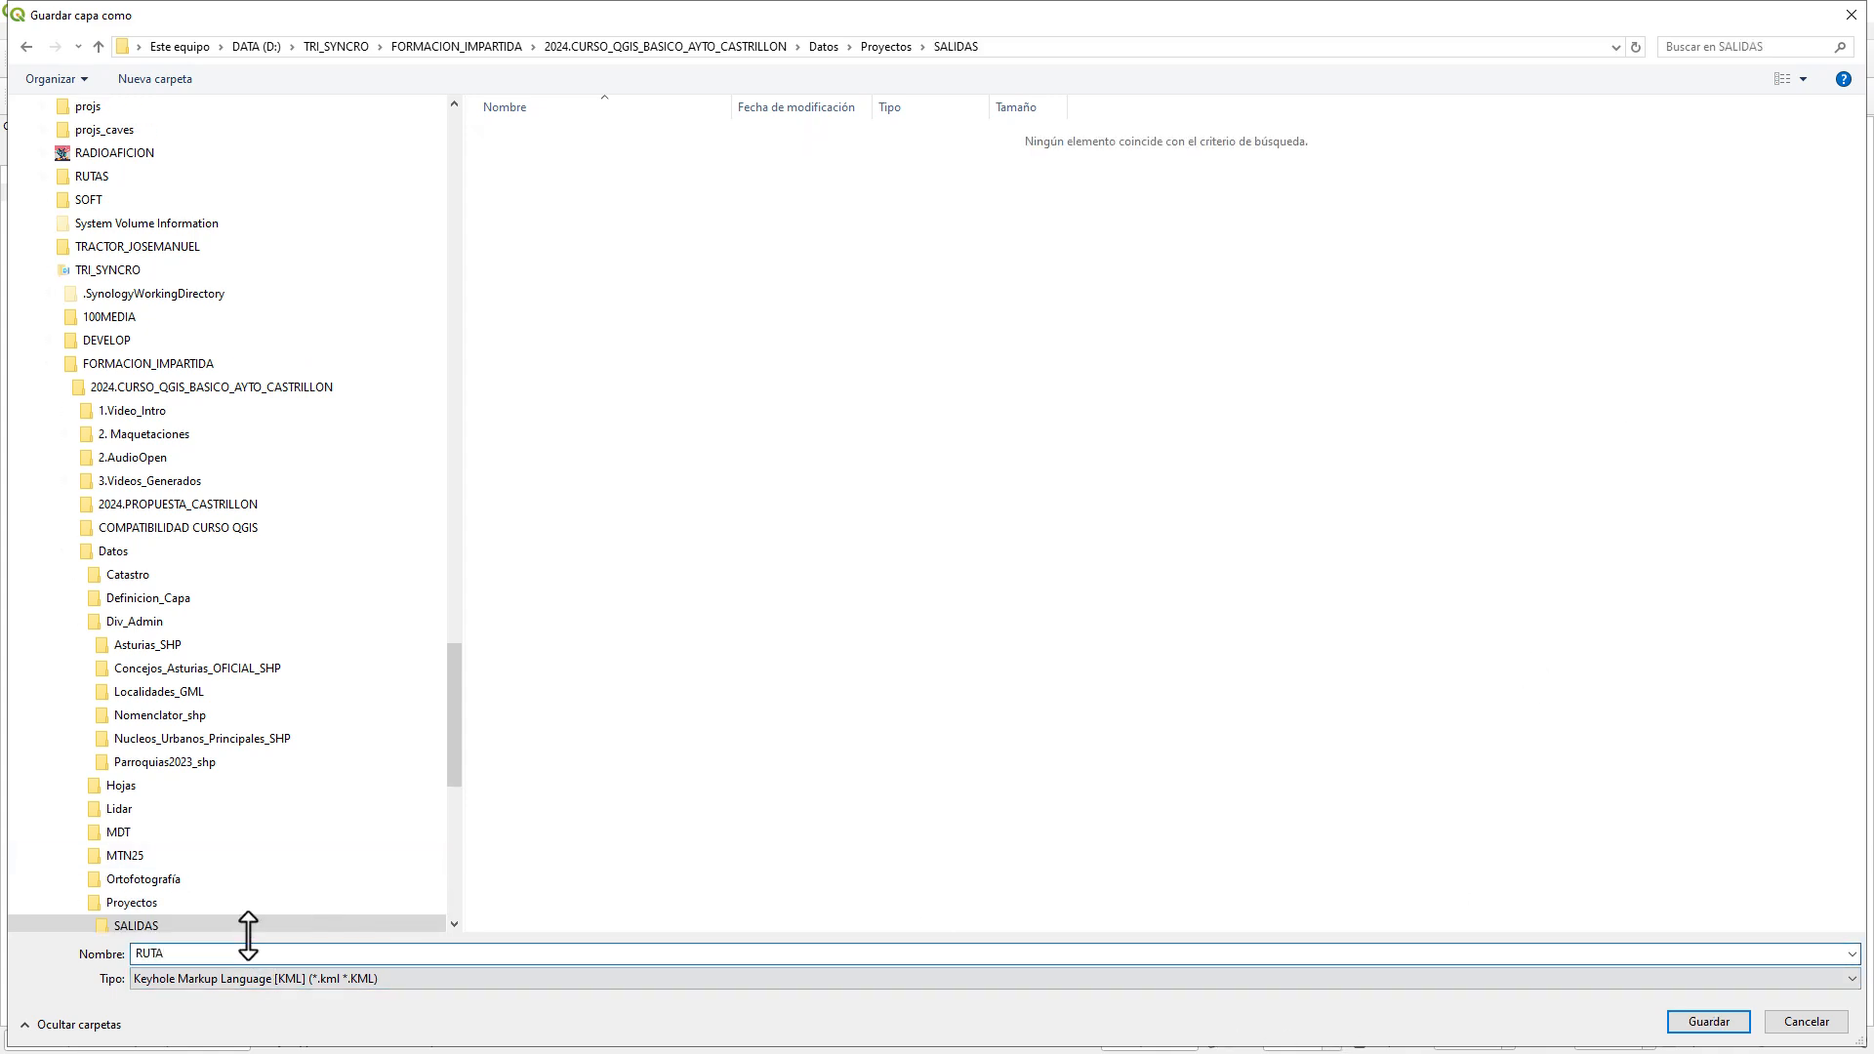
key(Return)
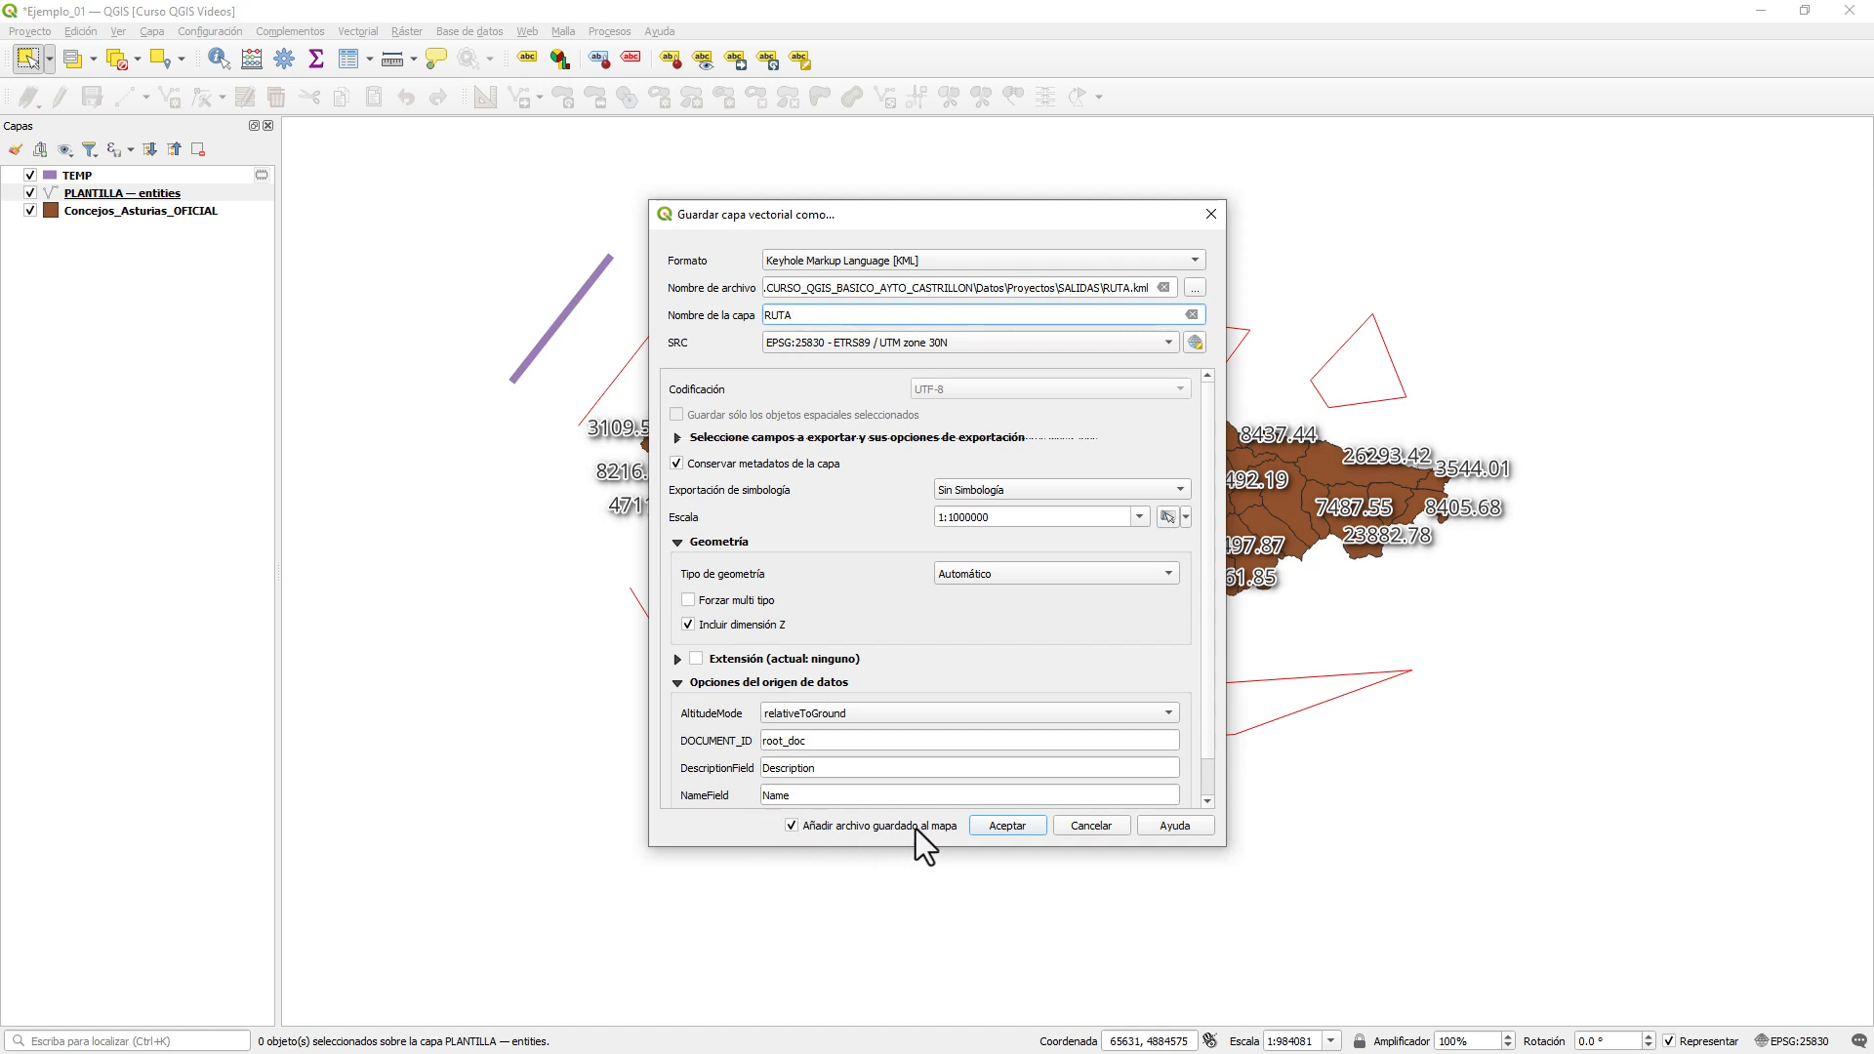
click(1010, 825)
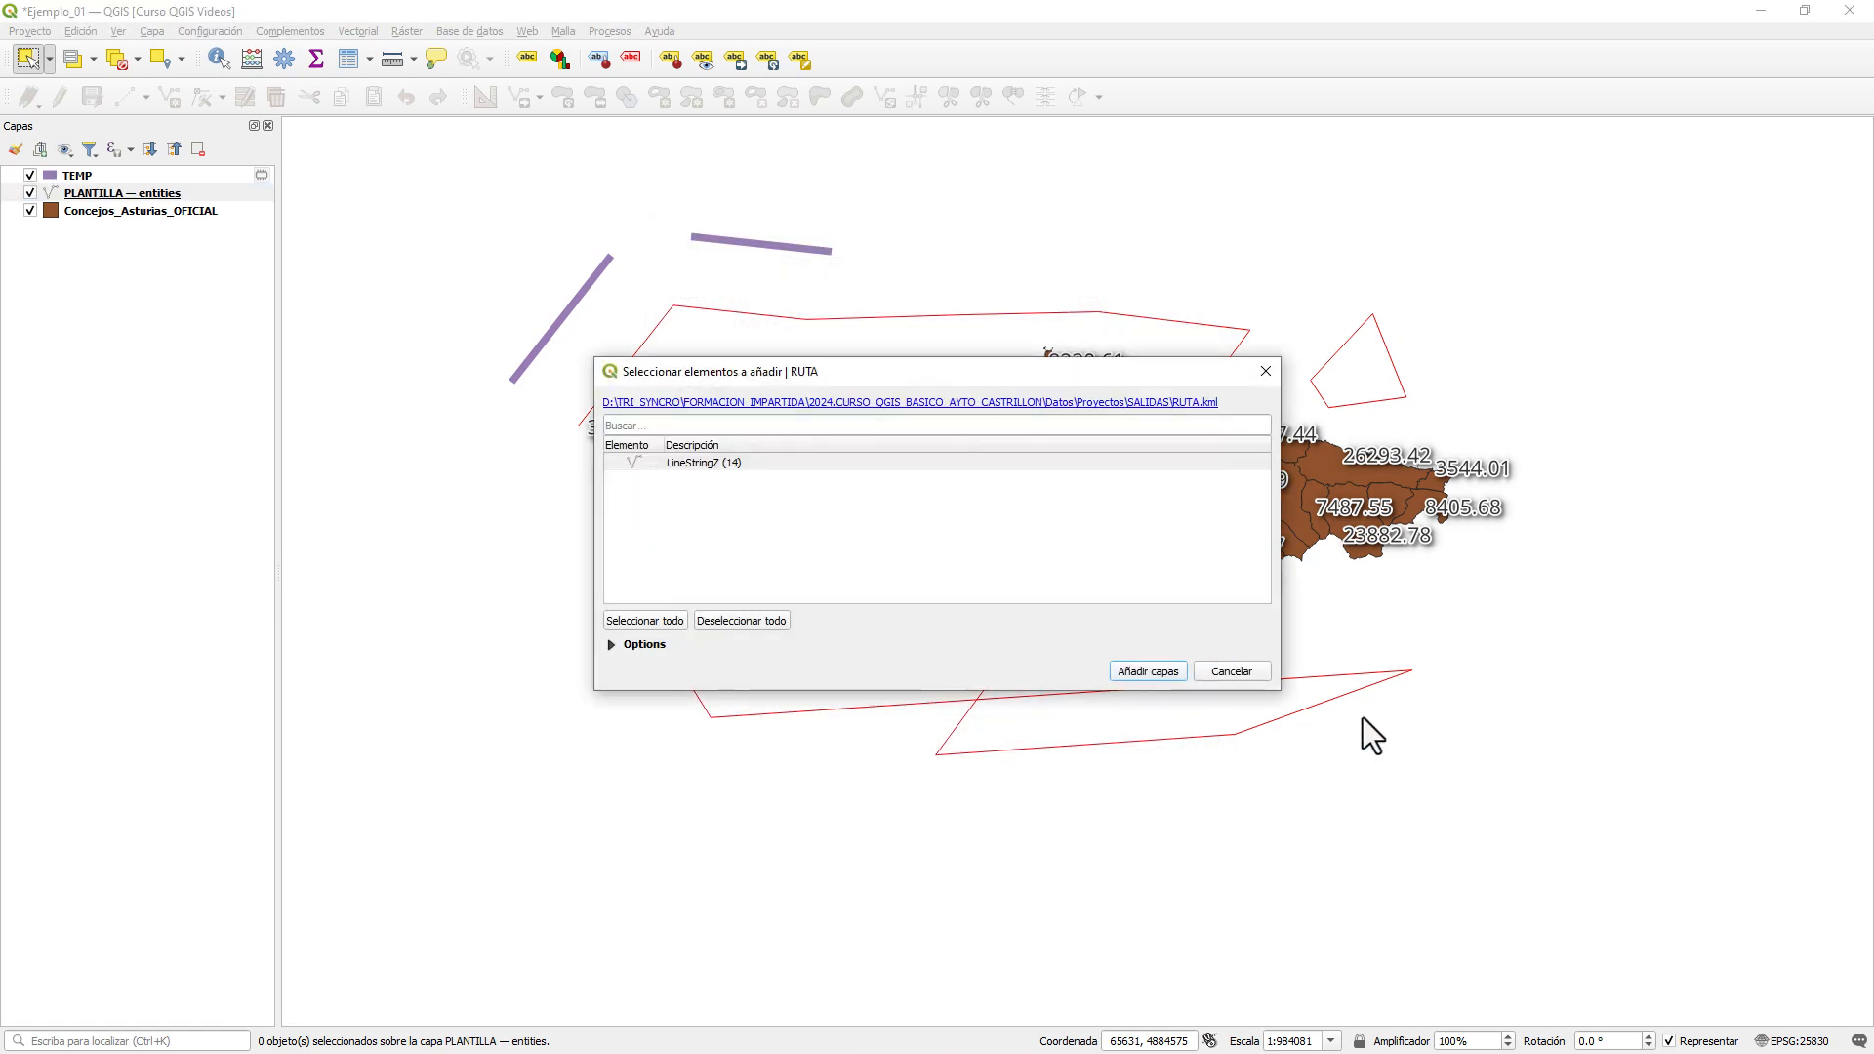
click(1148, 672)
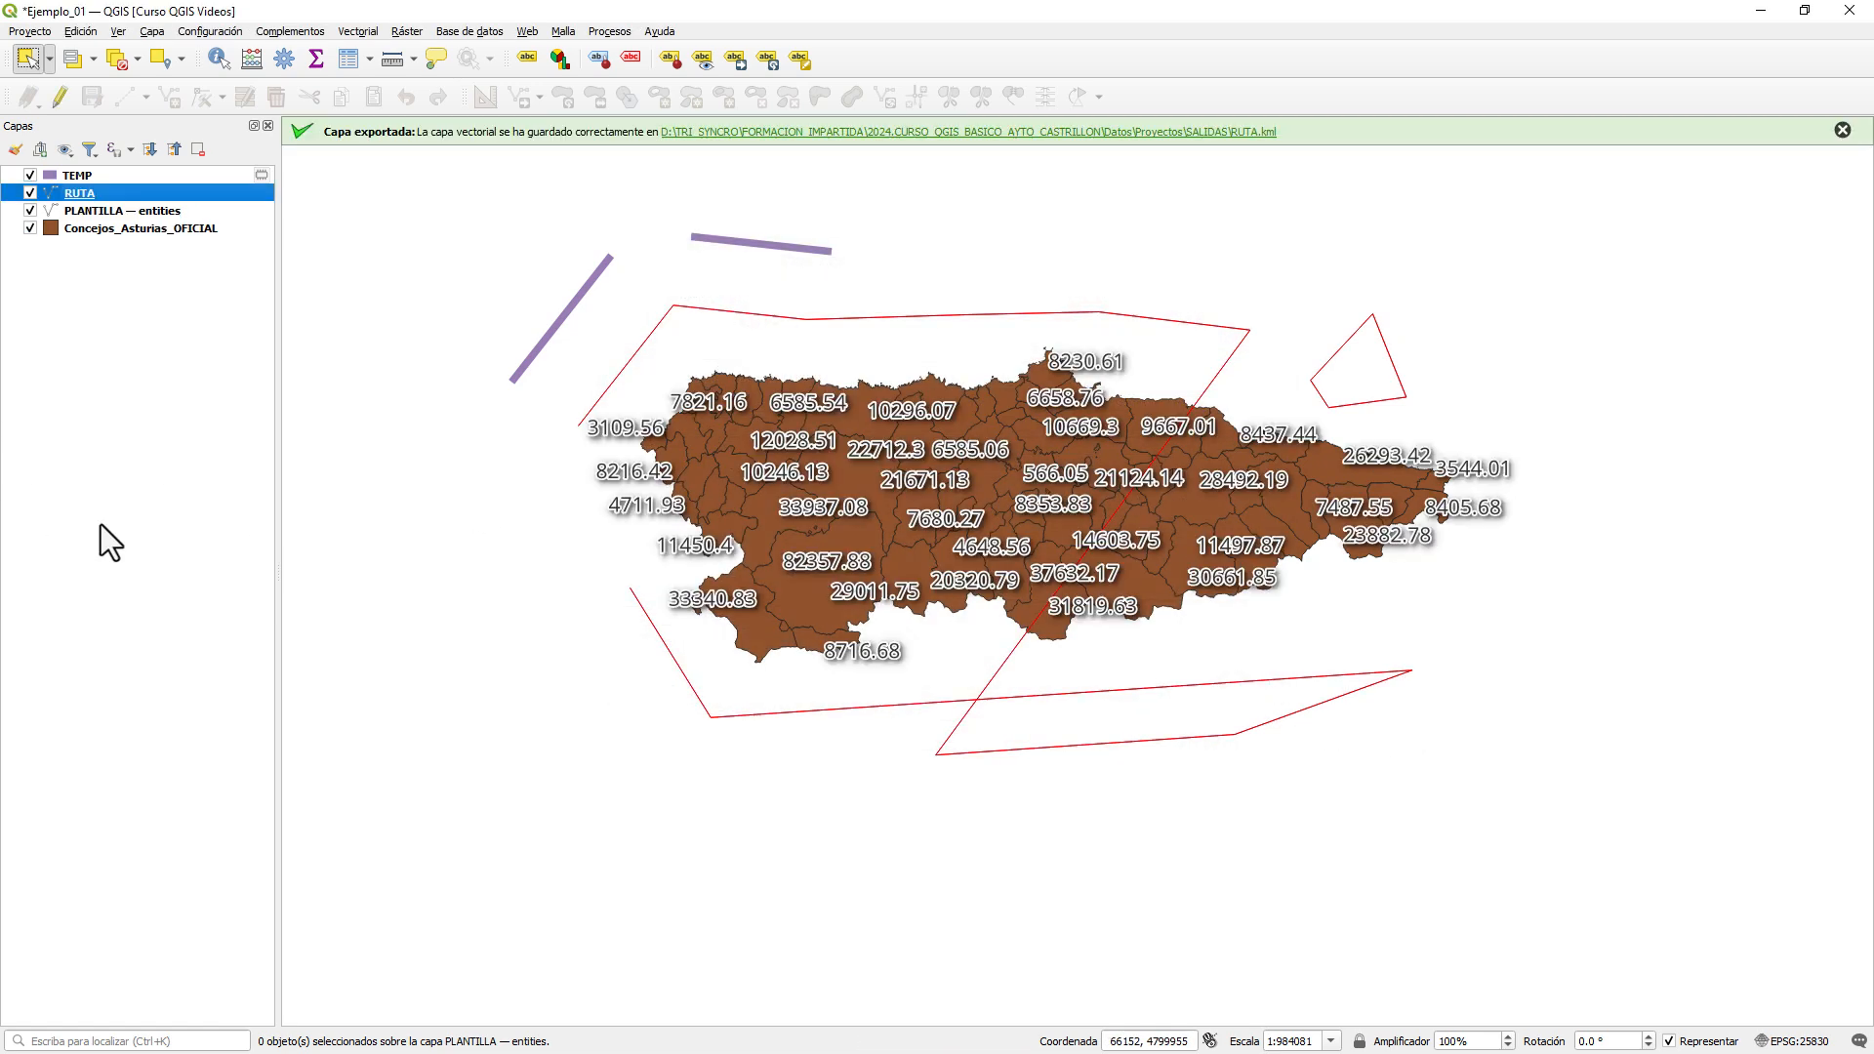
- Remove the PLANTILLA — entities layer from the project and make RUTA the active layer
click(119, 212)
right_click(121, 214)
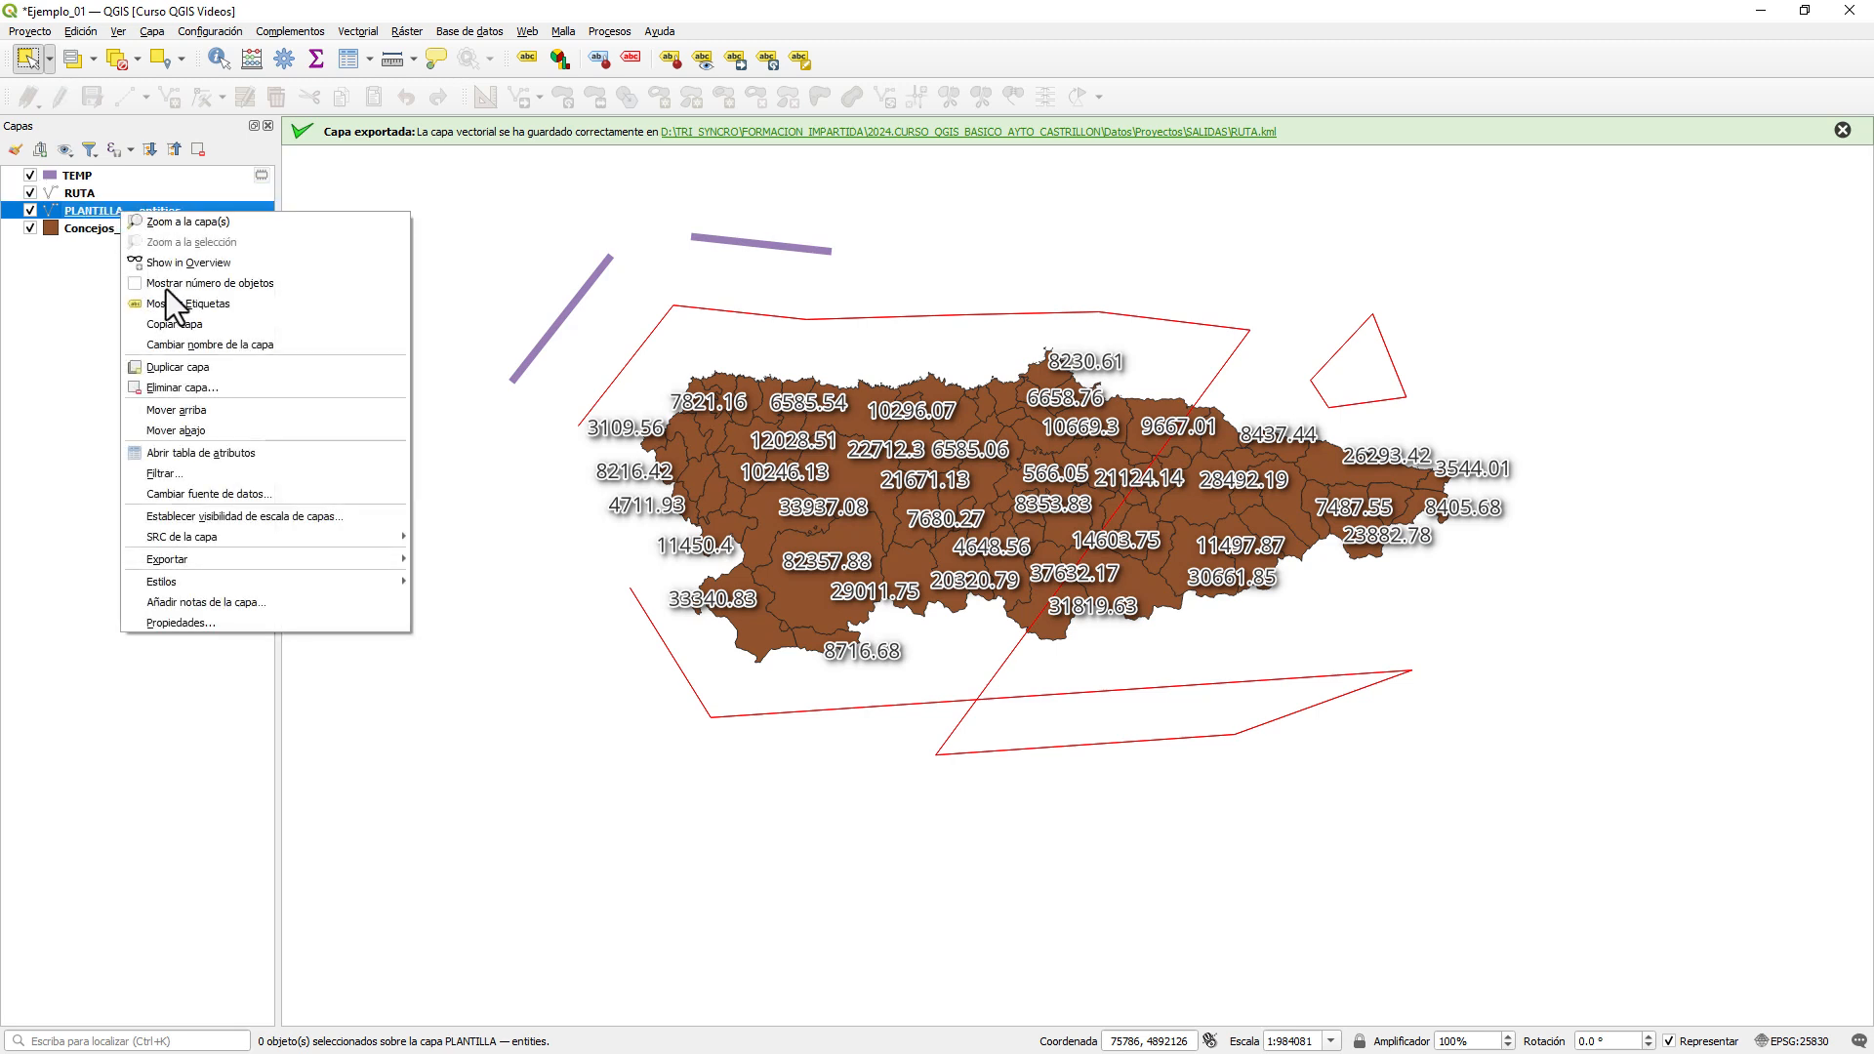
click(213, 390)
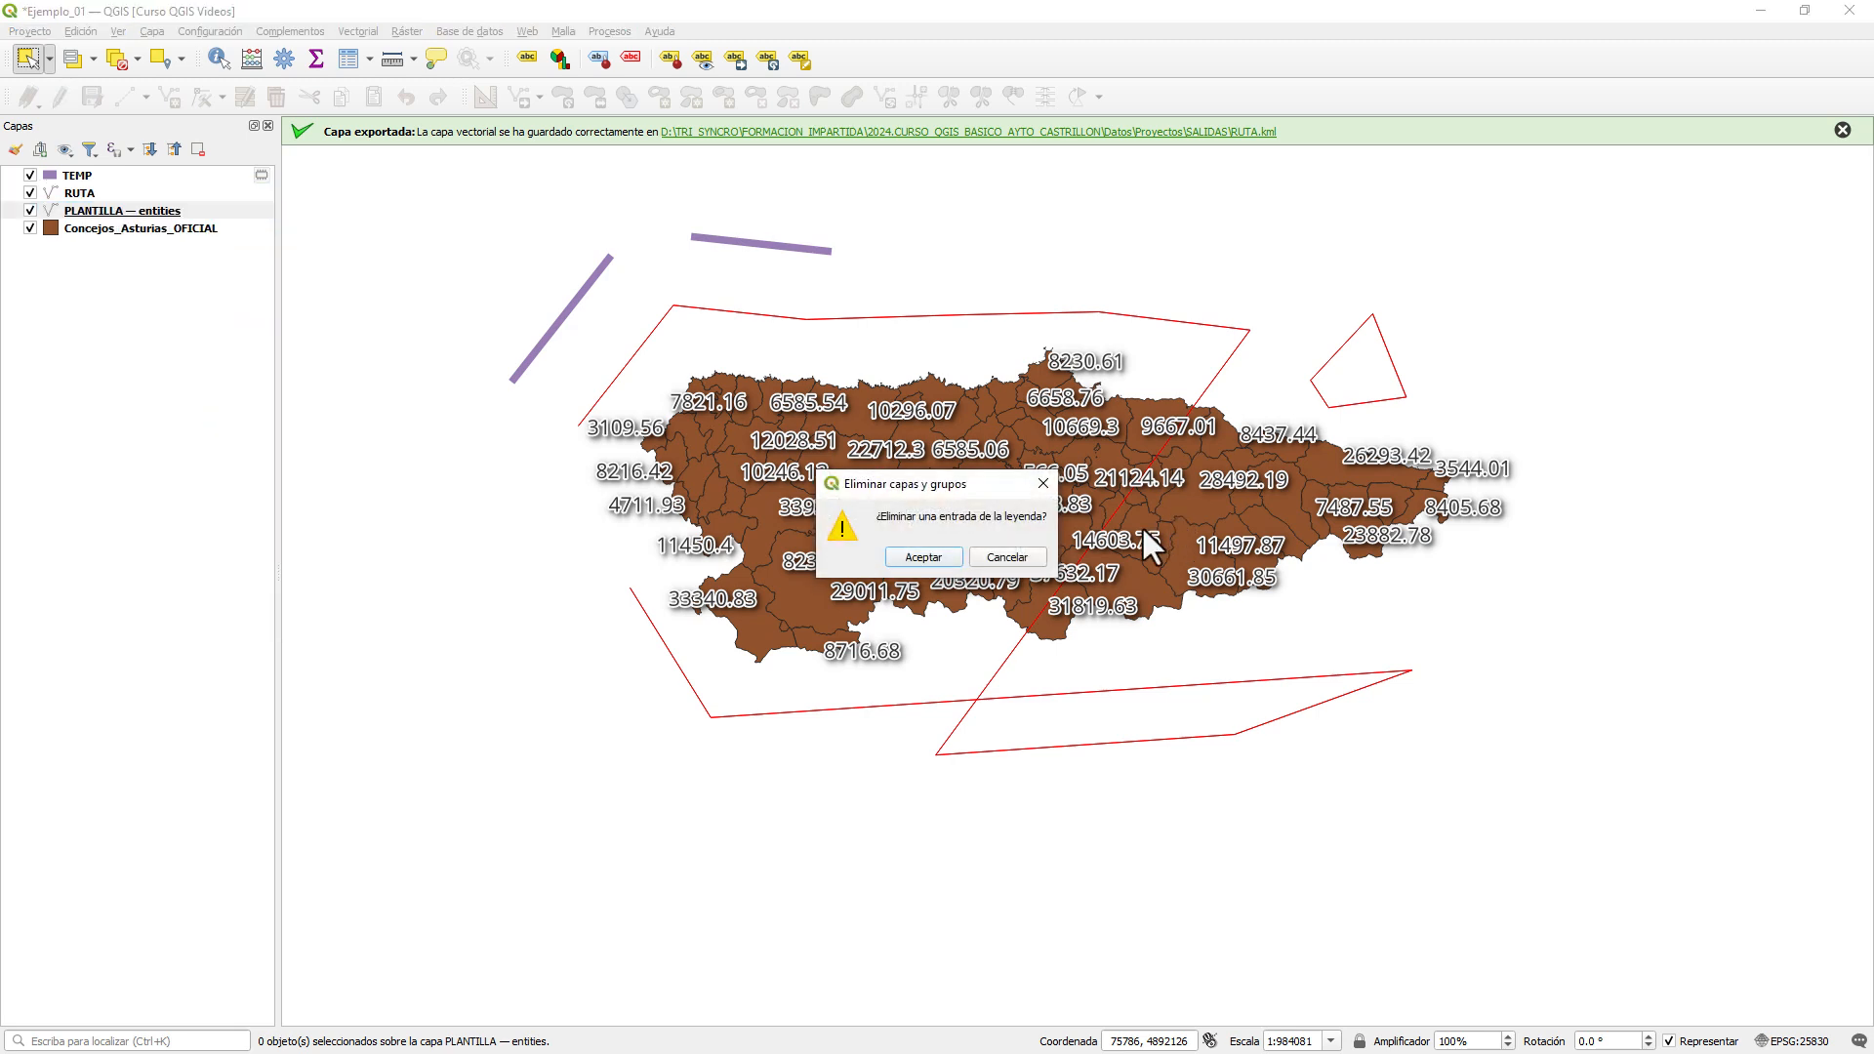
click(910, 562)
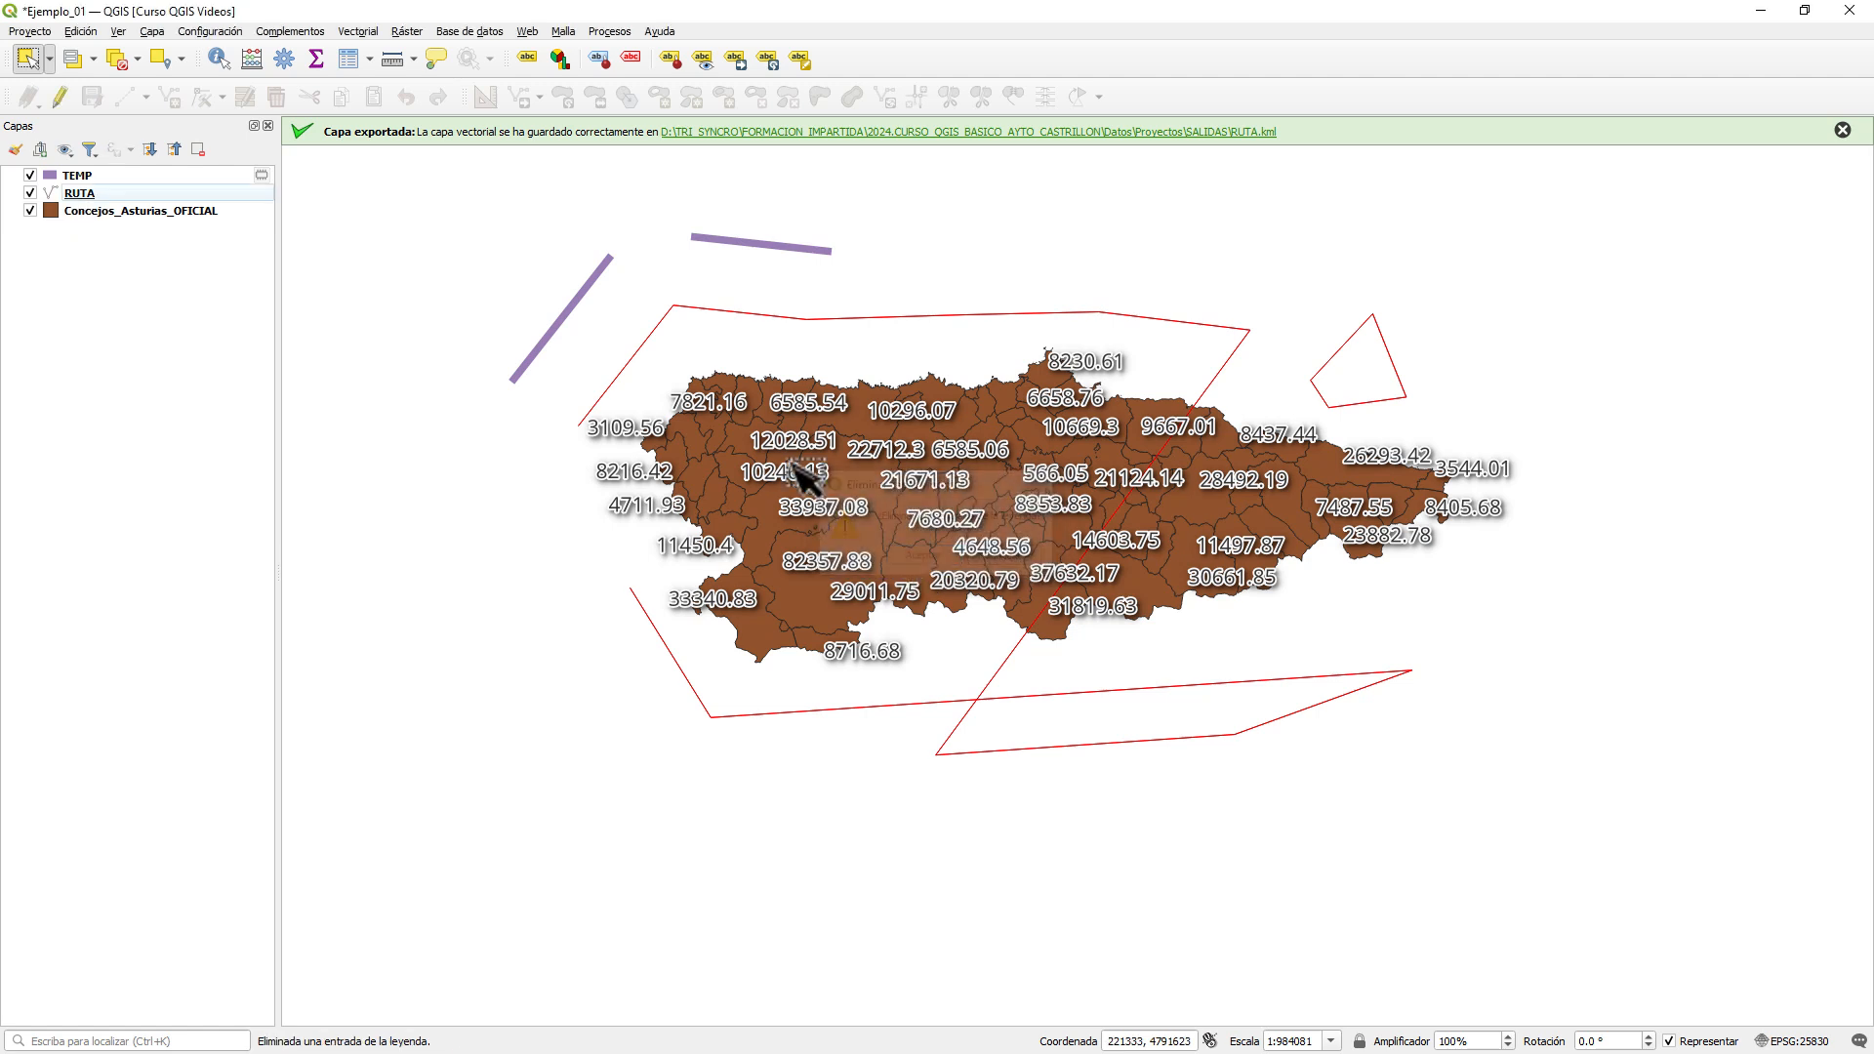
click(84, 191)
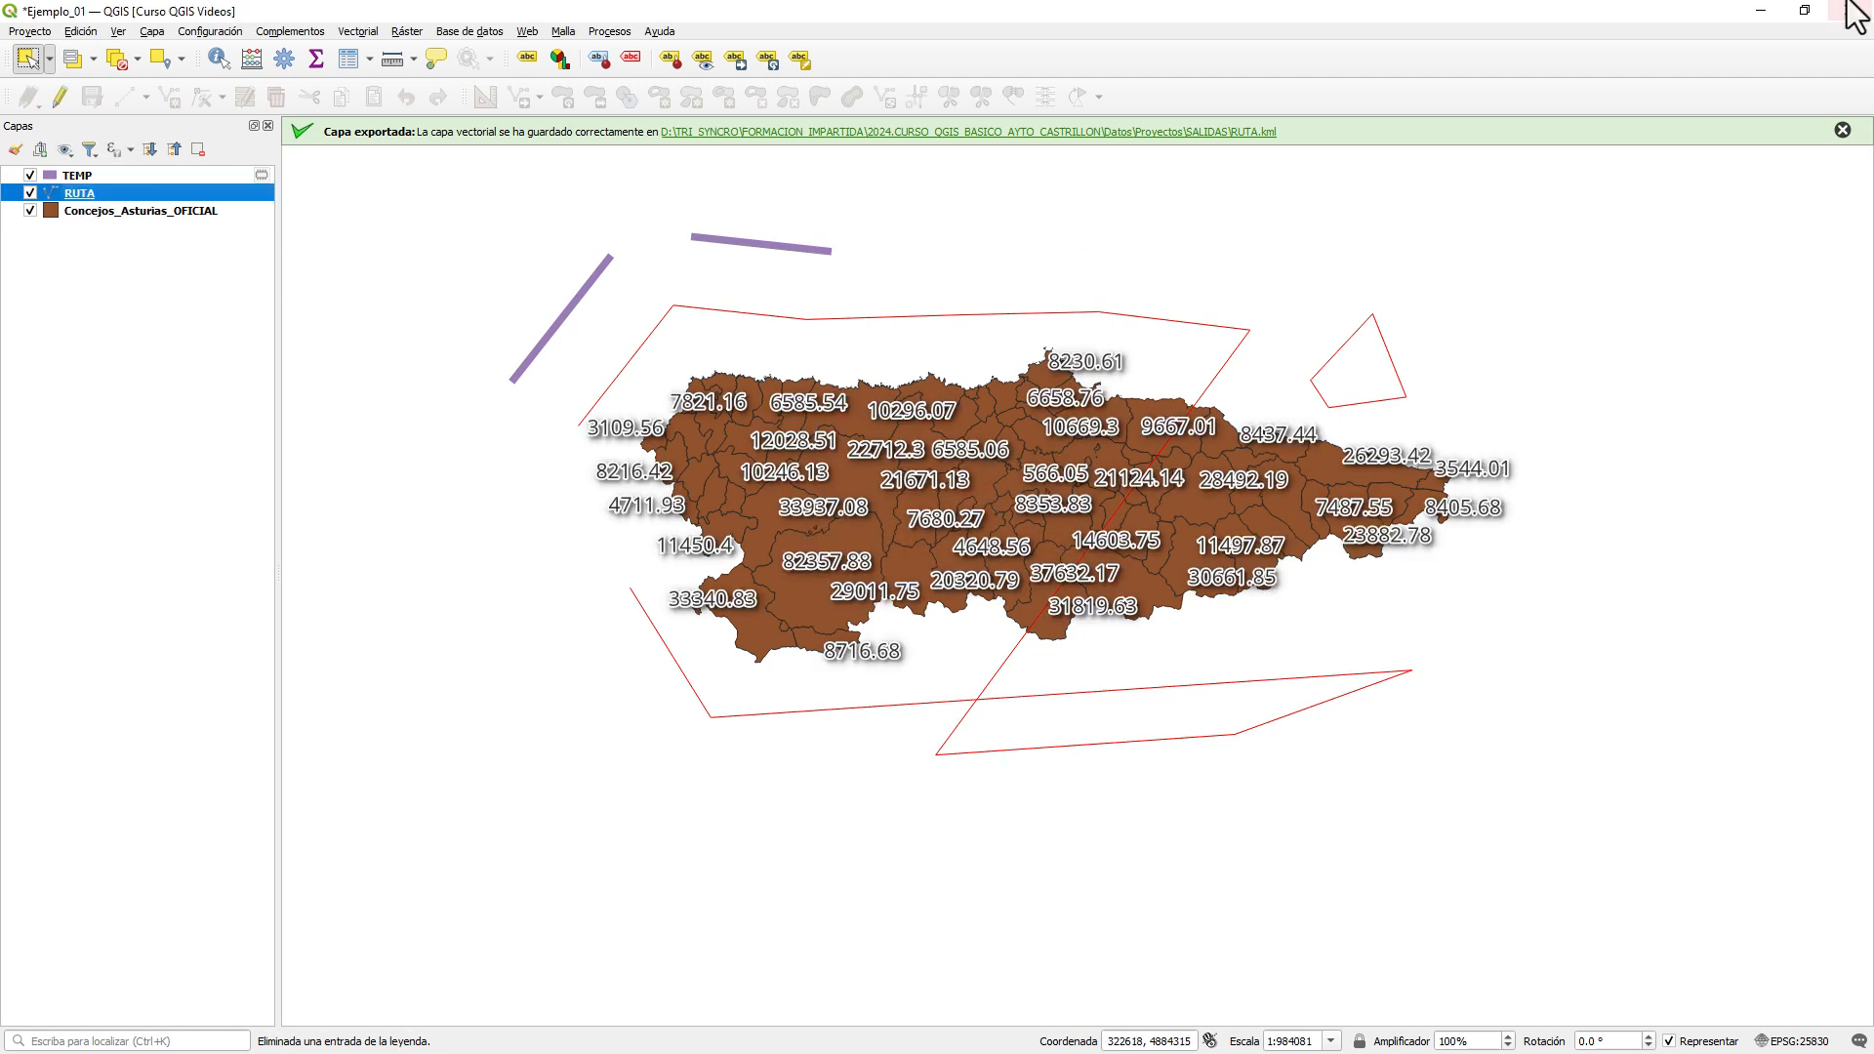
- Open the SALIDAS folder of the exported layer, view RUTA.qmd in Notepad++ and close the file
click(1218, 133)
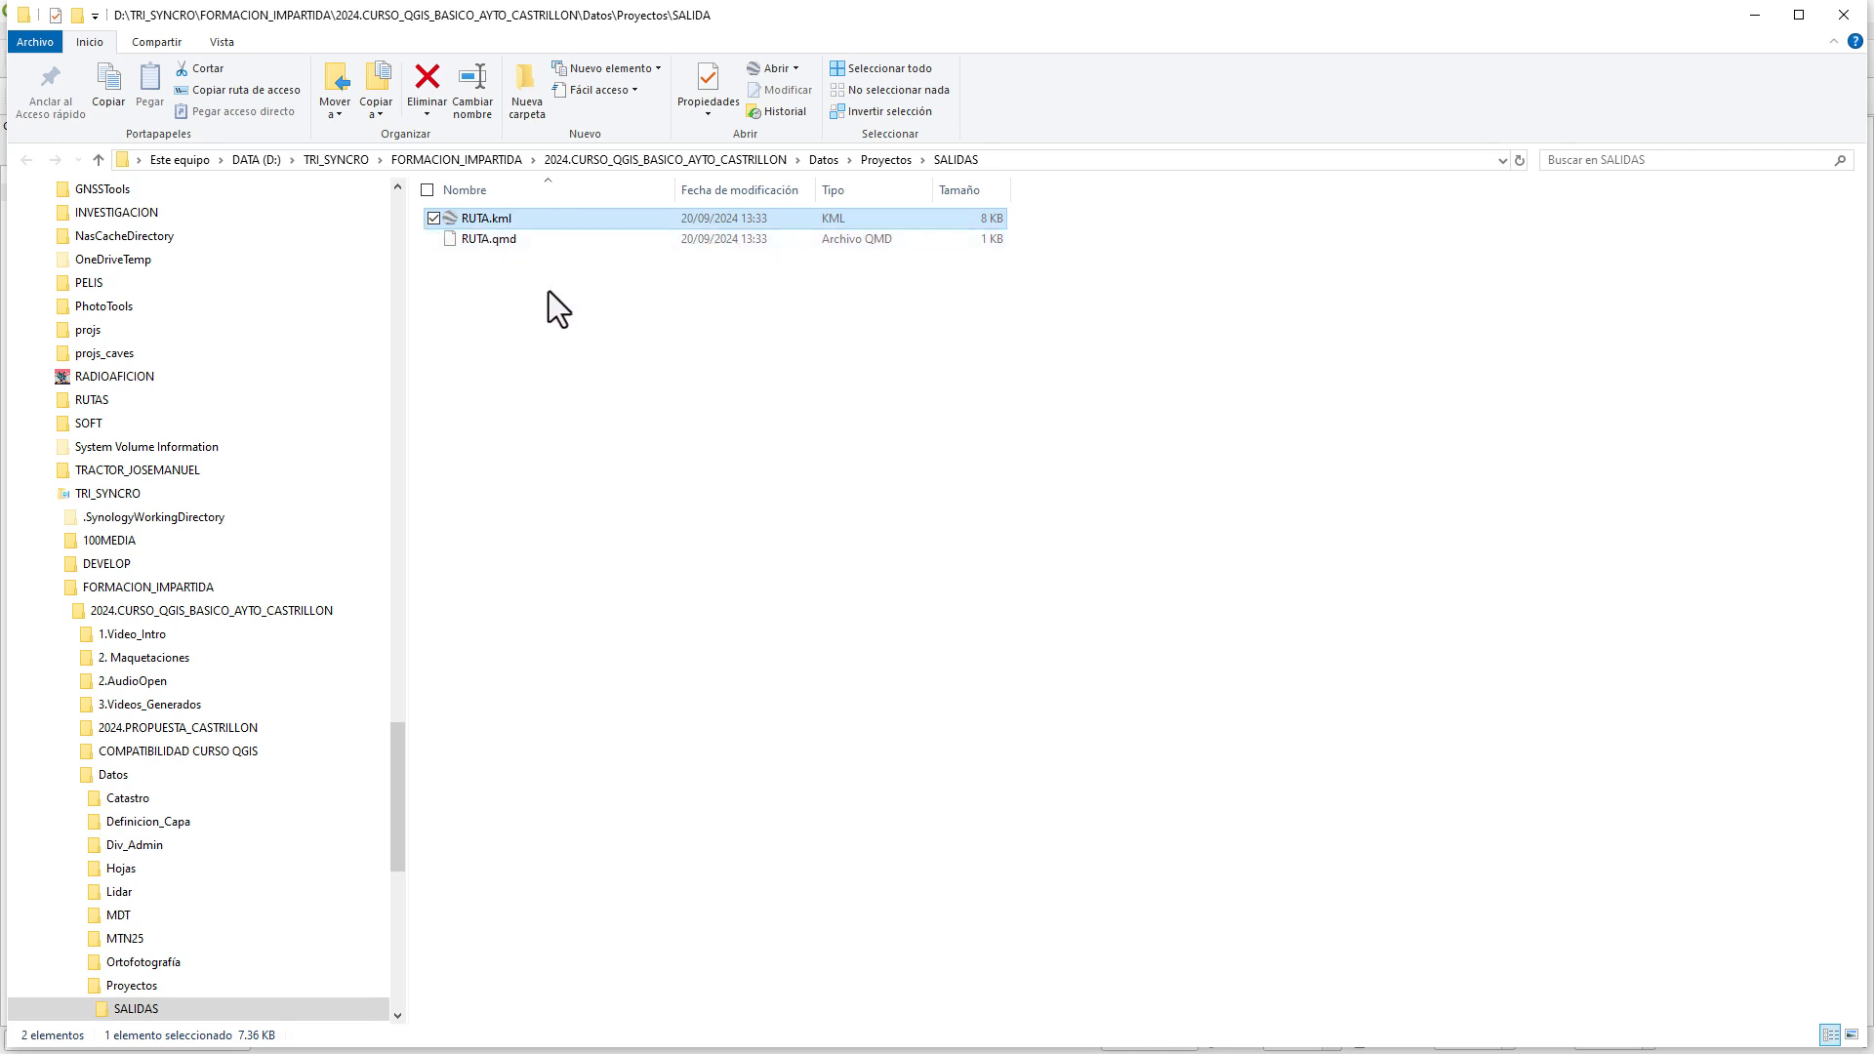
click(512, 245)
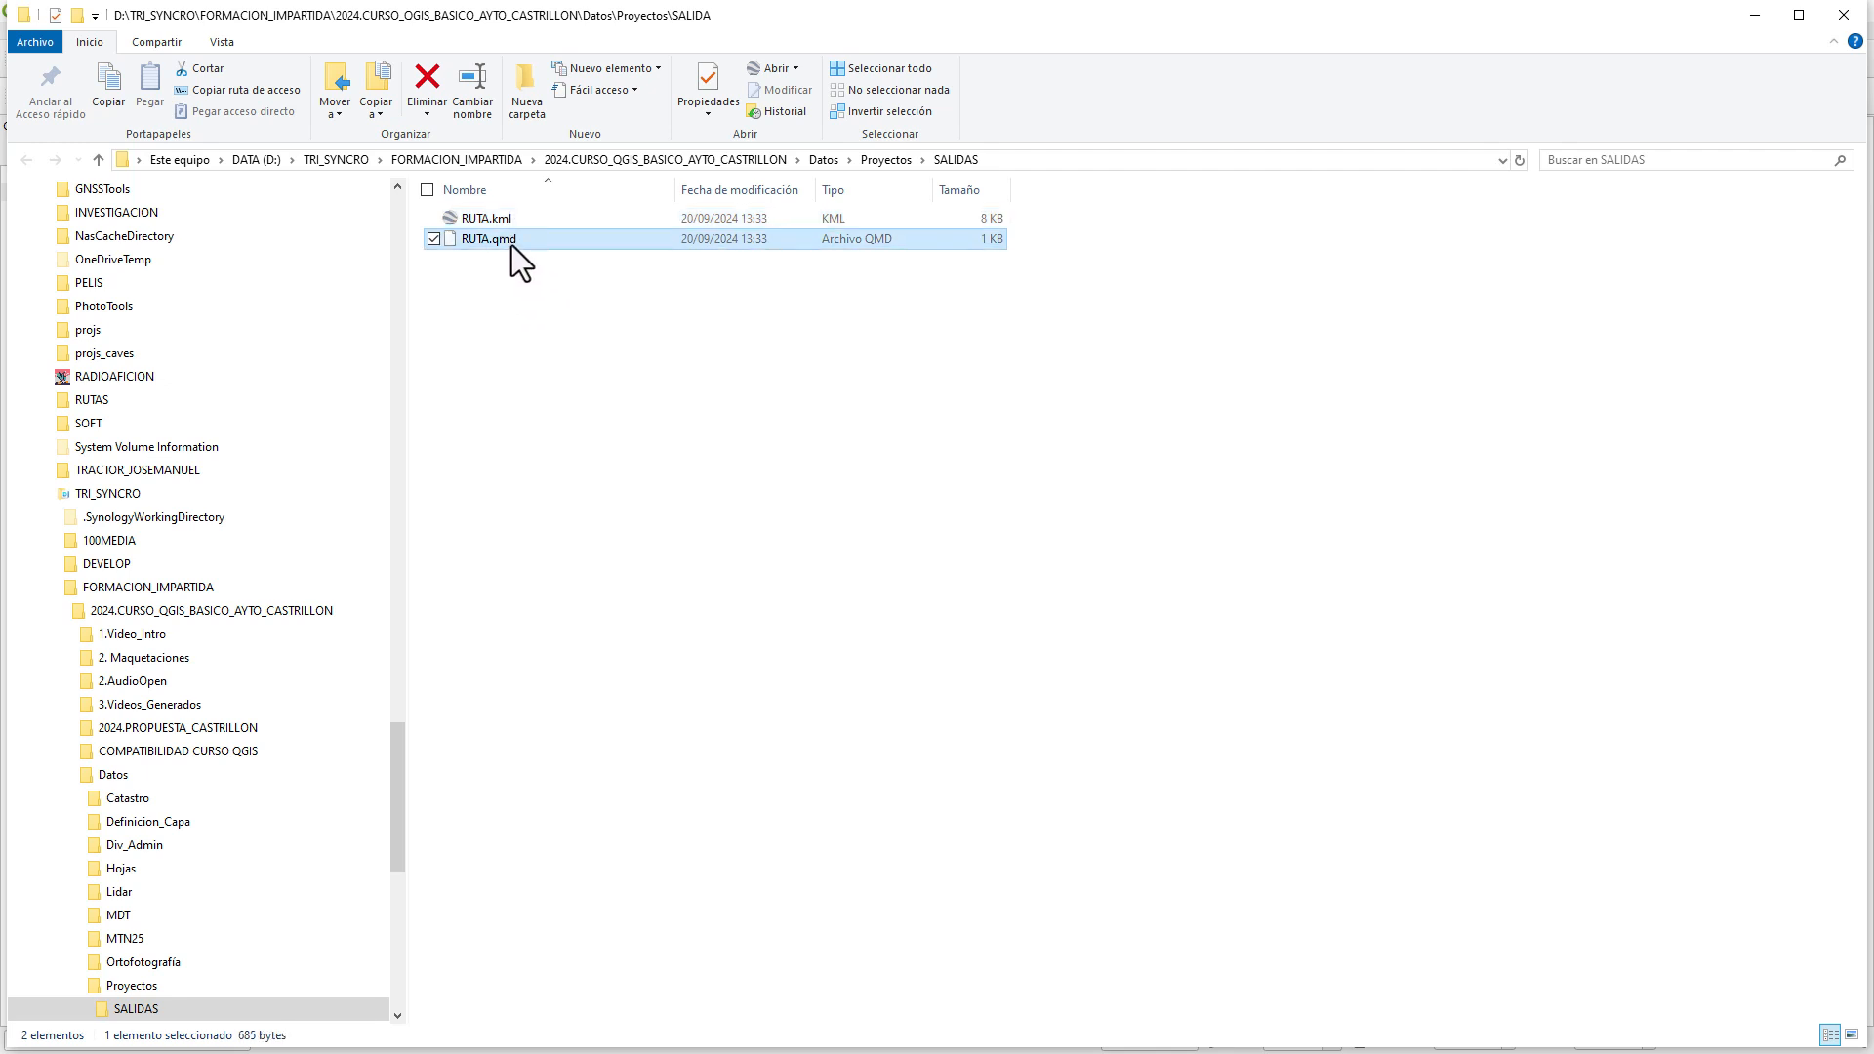
right_click(515, 247)
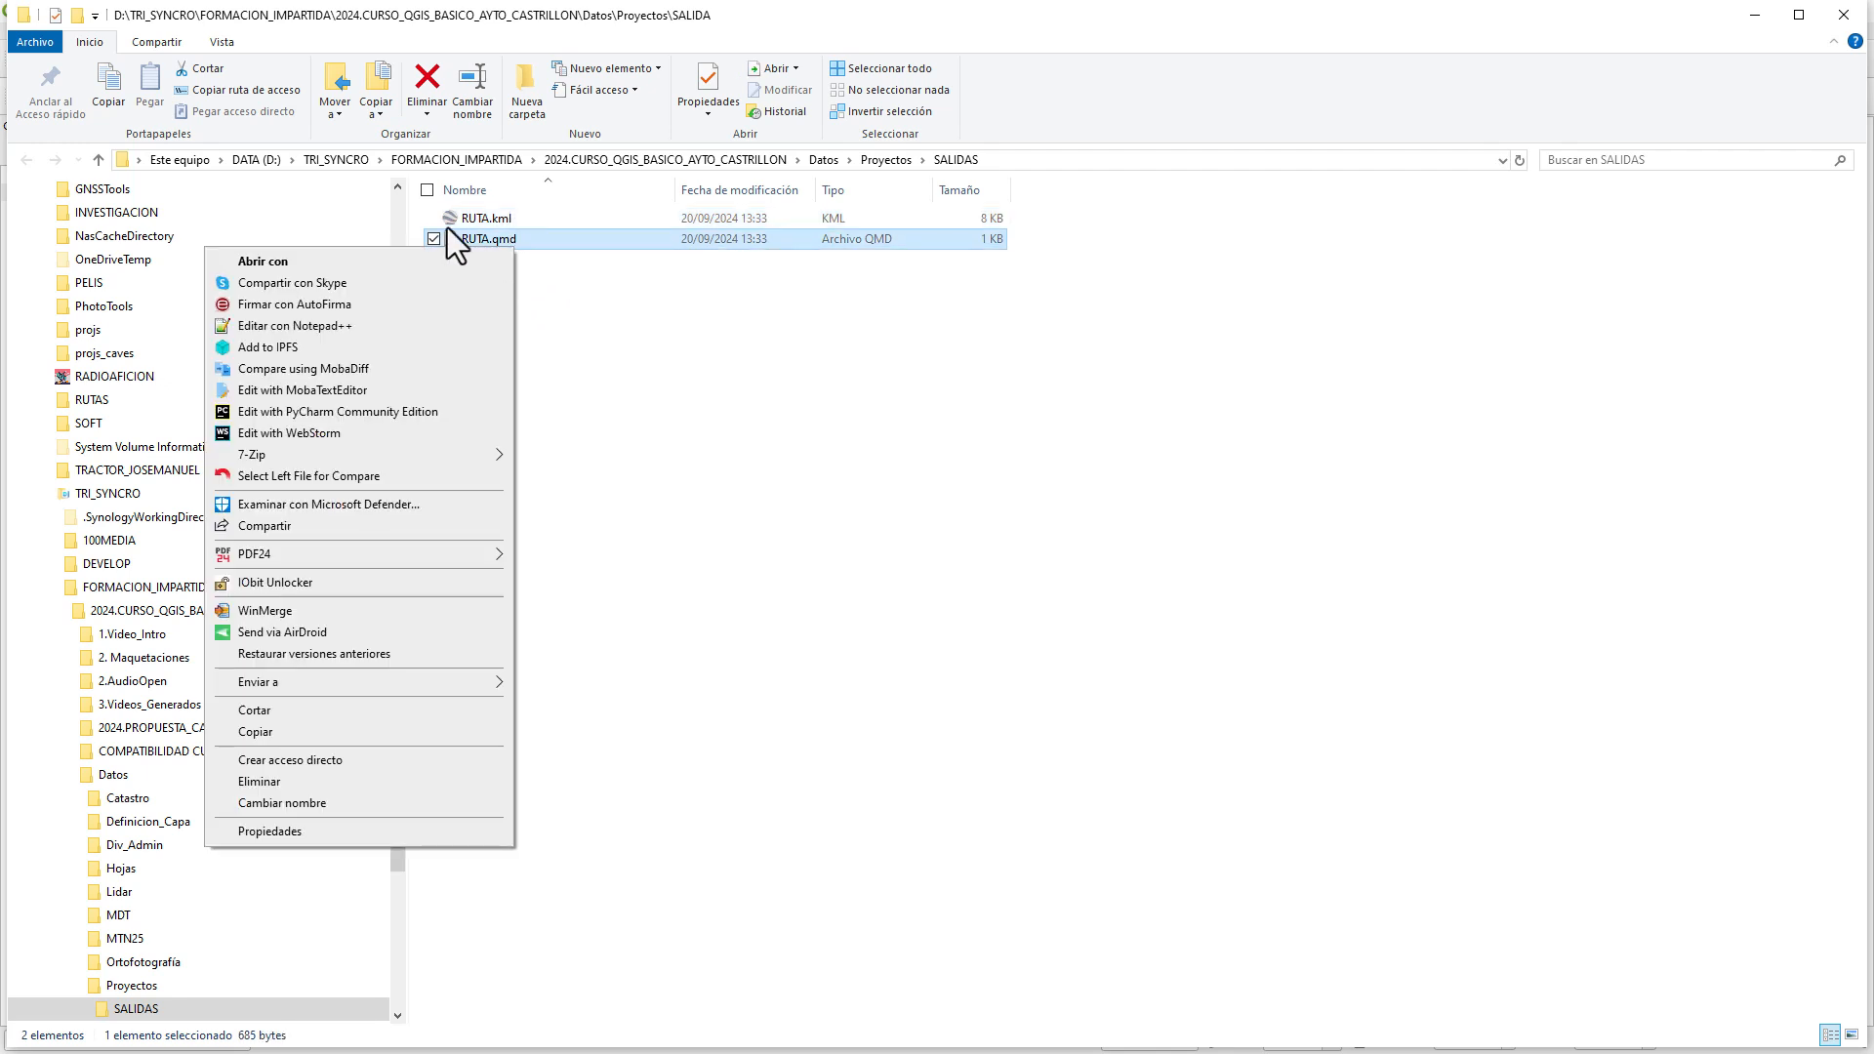
click(336, 325)
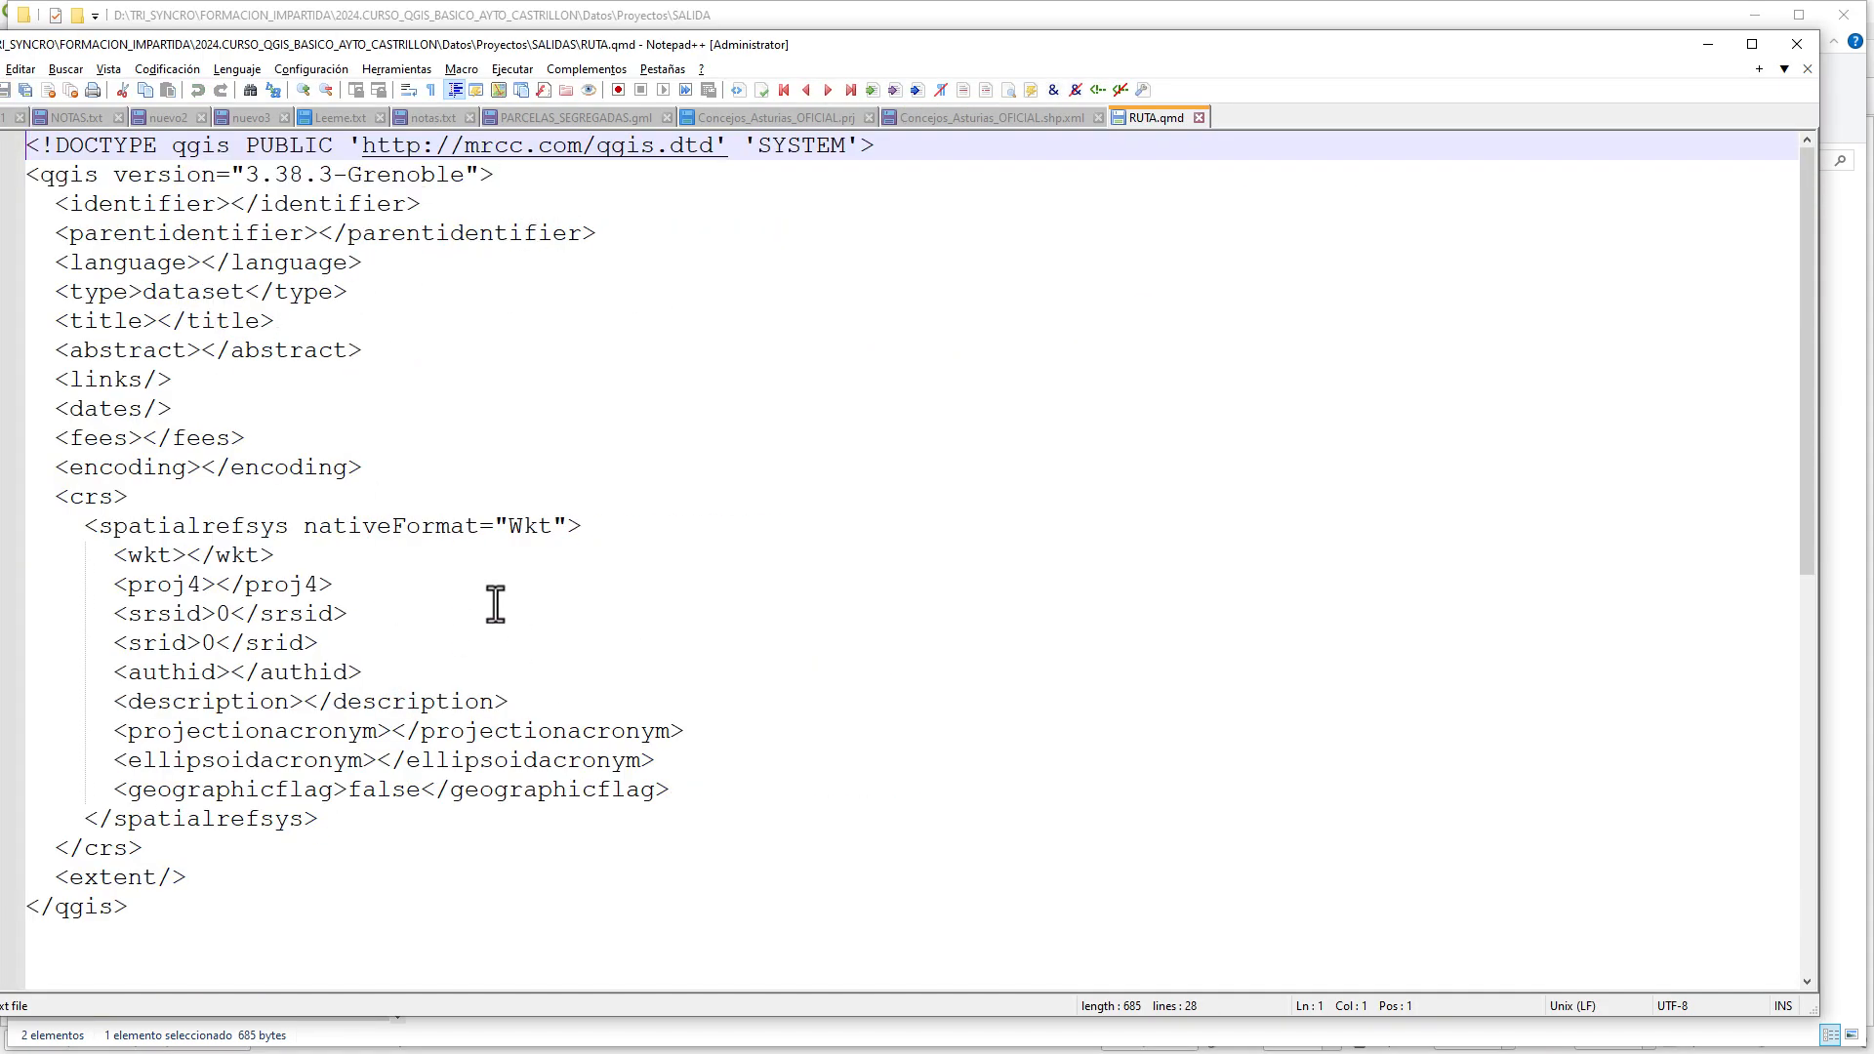
click(1199, 118)
- Open RUTA.kml from the SALIDAS folder in Notepad++ and examine its schema fields, line styles and coordinates
key(alt+Tab)
right_click(478, 220)
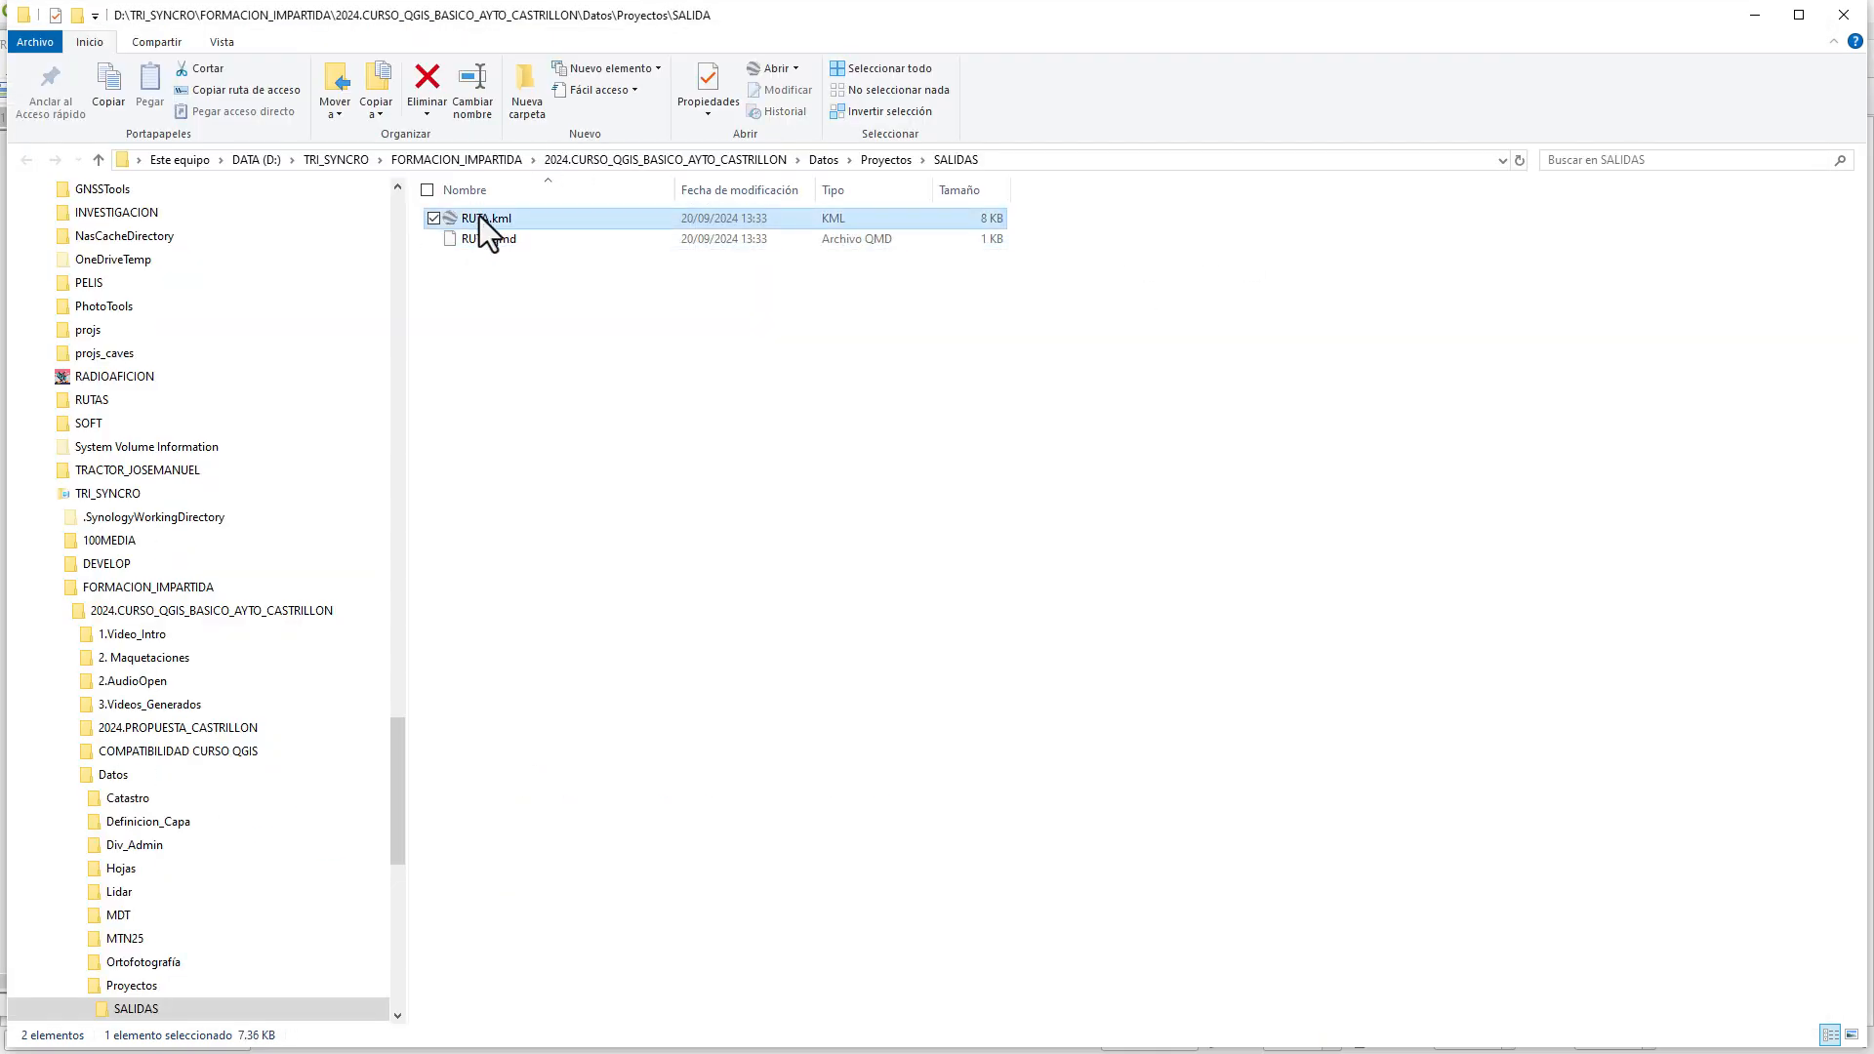
click(283, 300)
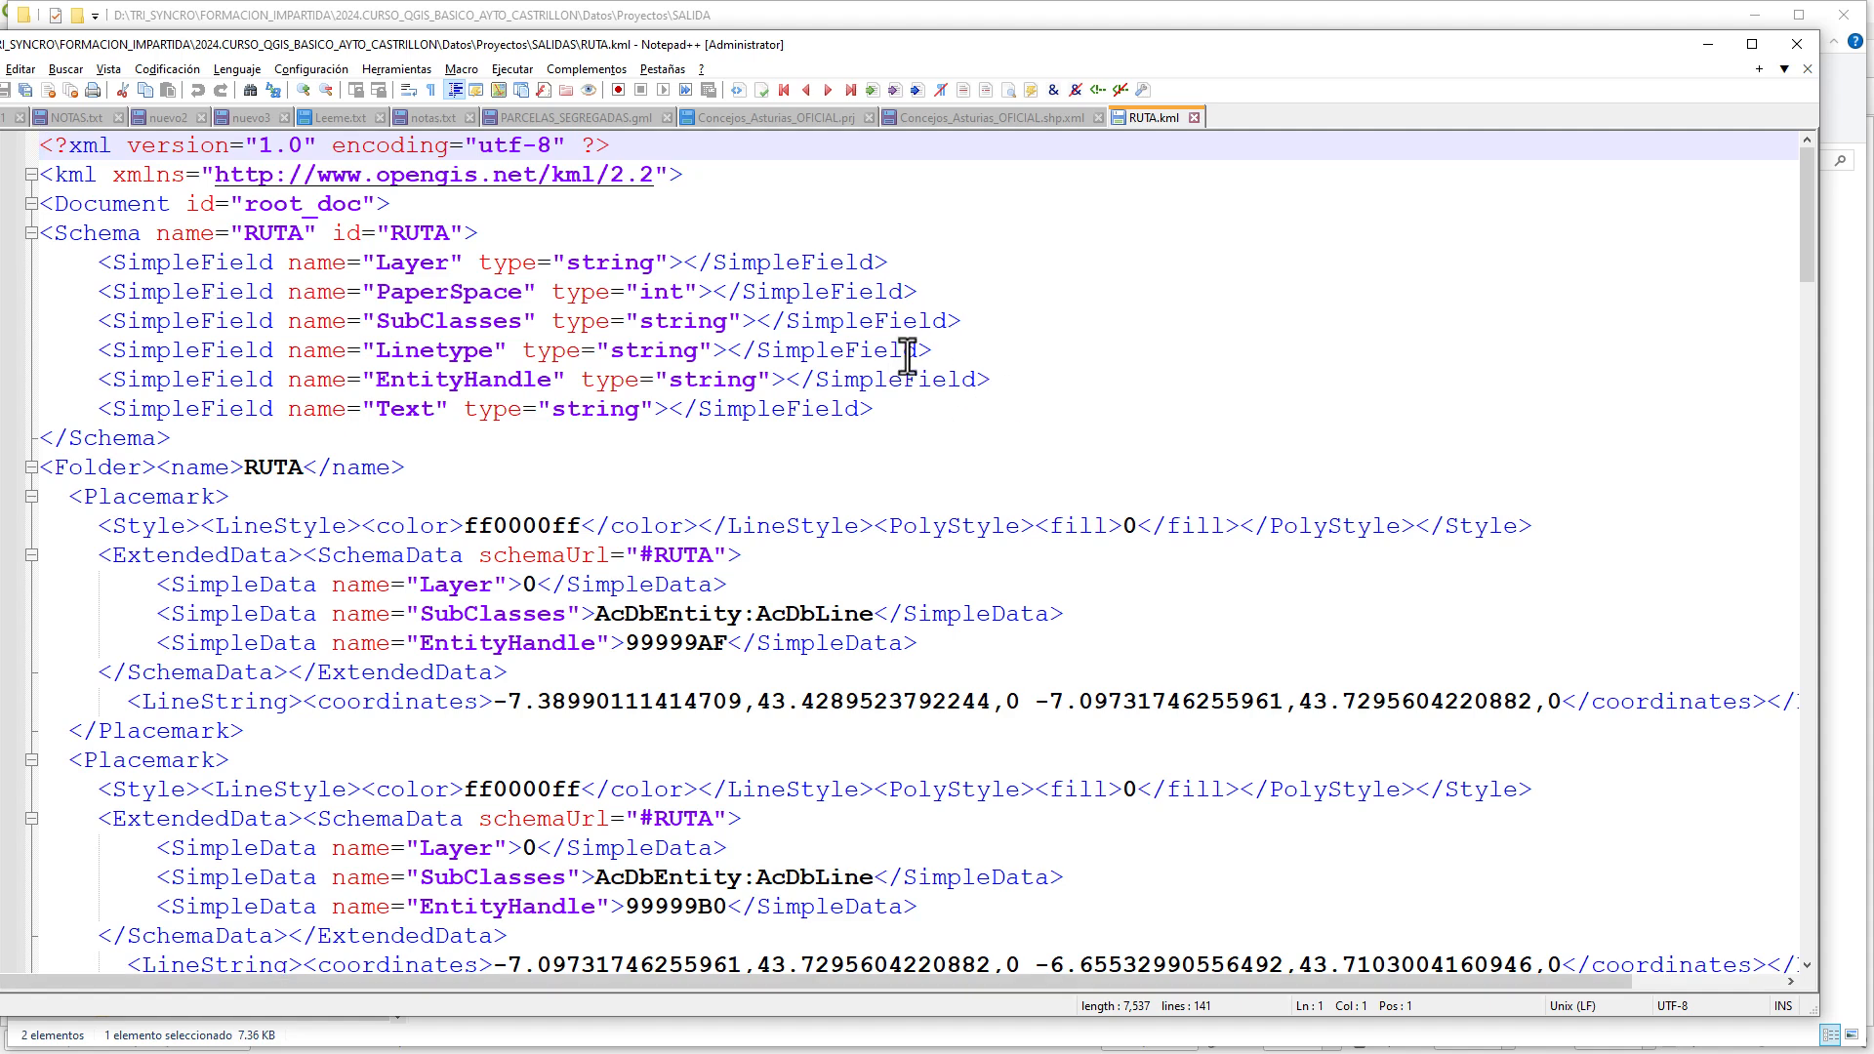
scroll(1123, 363, down, 6)
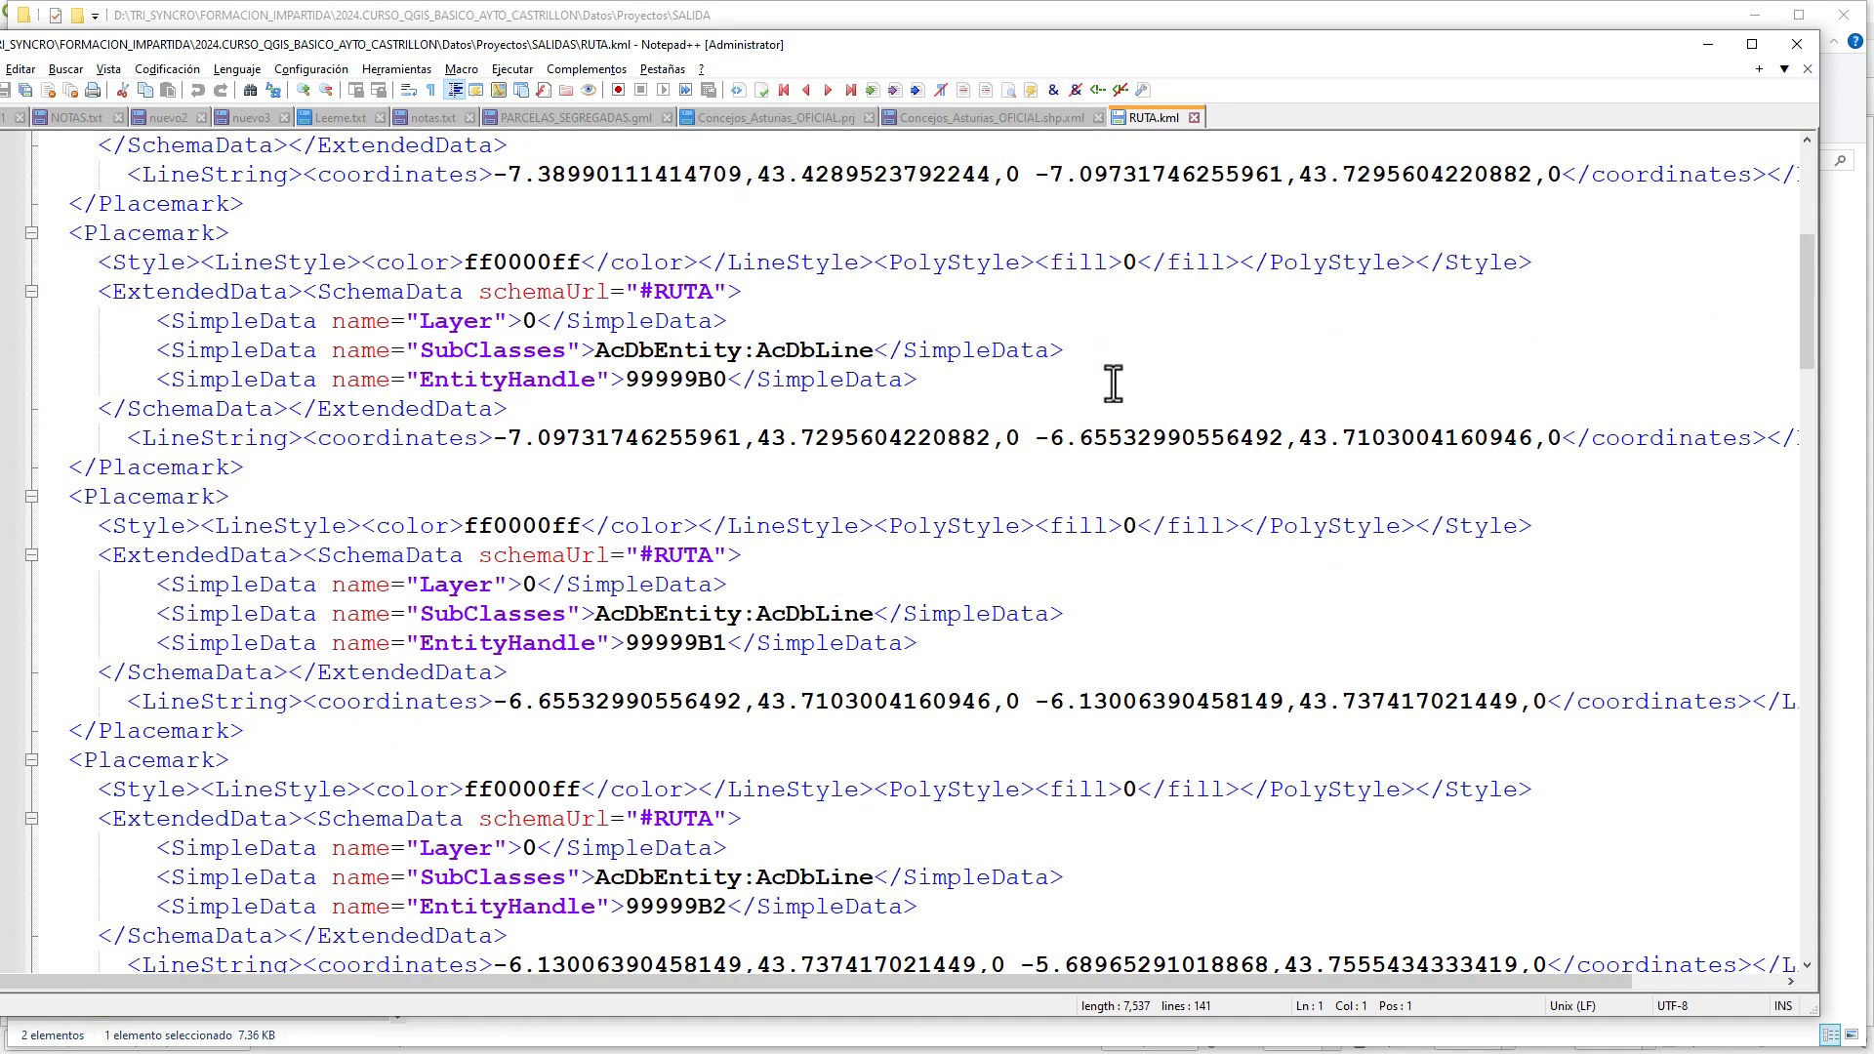
scroll(1110, 394, down, 4)
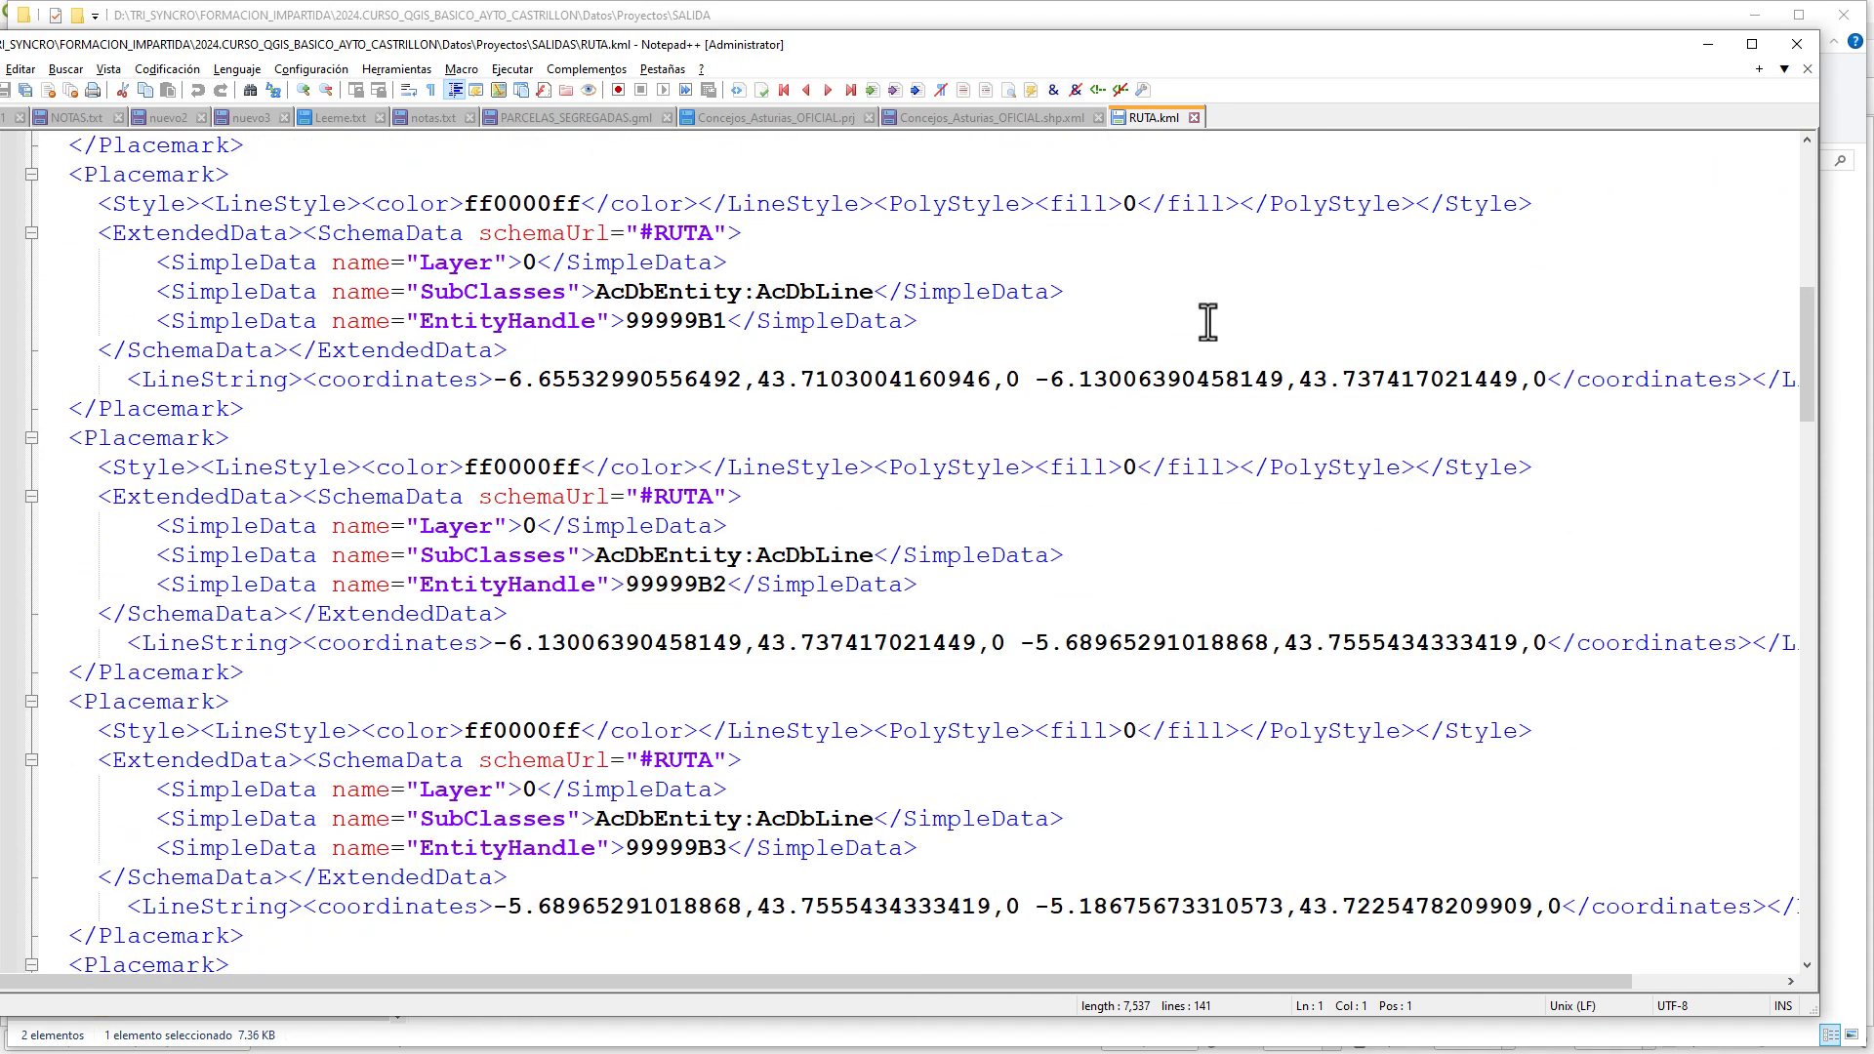
scroll(739, 402, up, 1)
scroll(738, 402, down, 2)
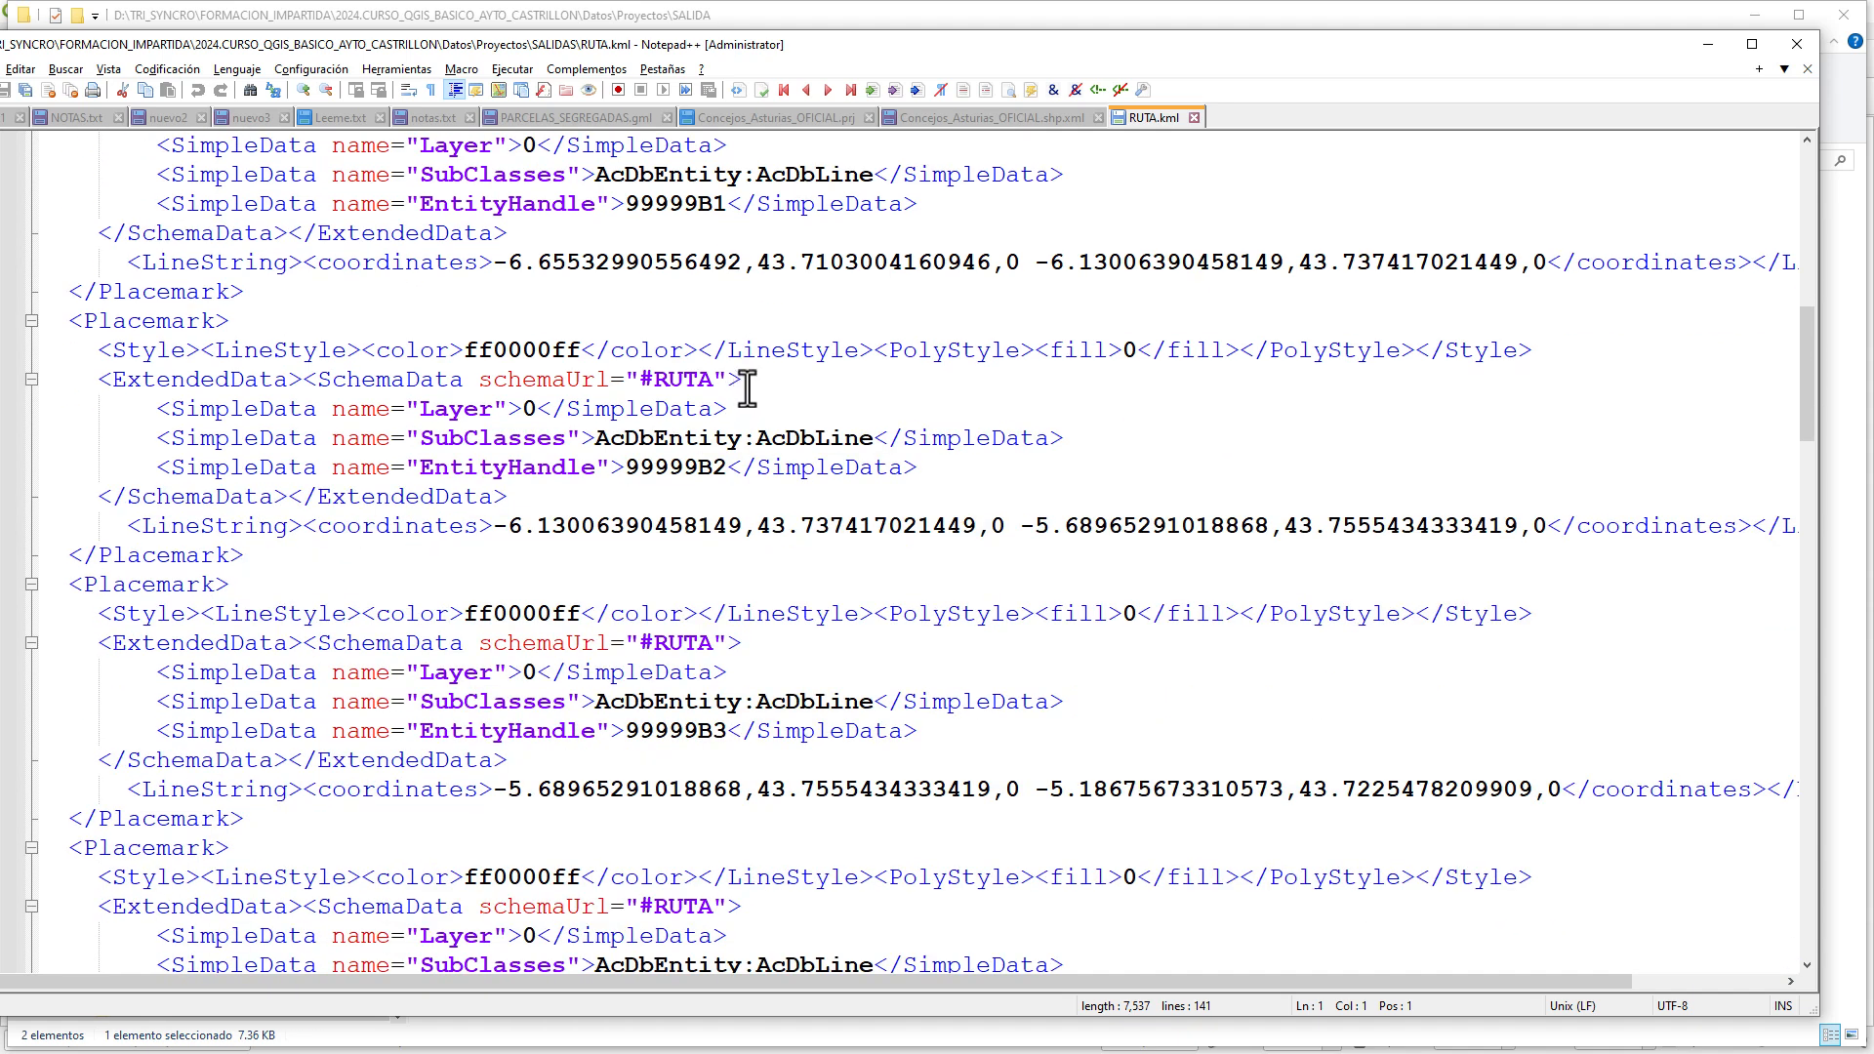
scroll(742, 395, down, 2)
- Open RUTA.kml from the SALIDAS folder in Google Earth Pro and expand its RUTA folder down to the individual lines
key(alt+Tab)
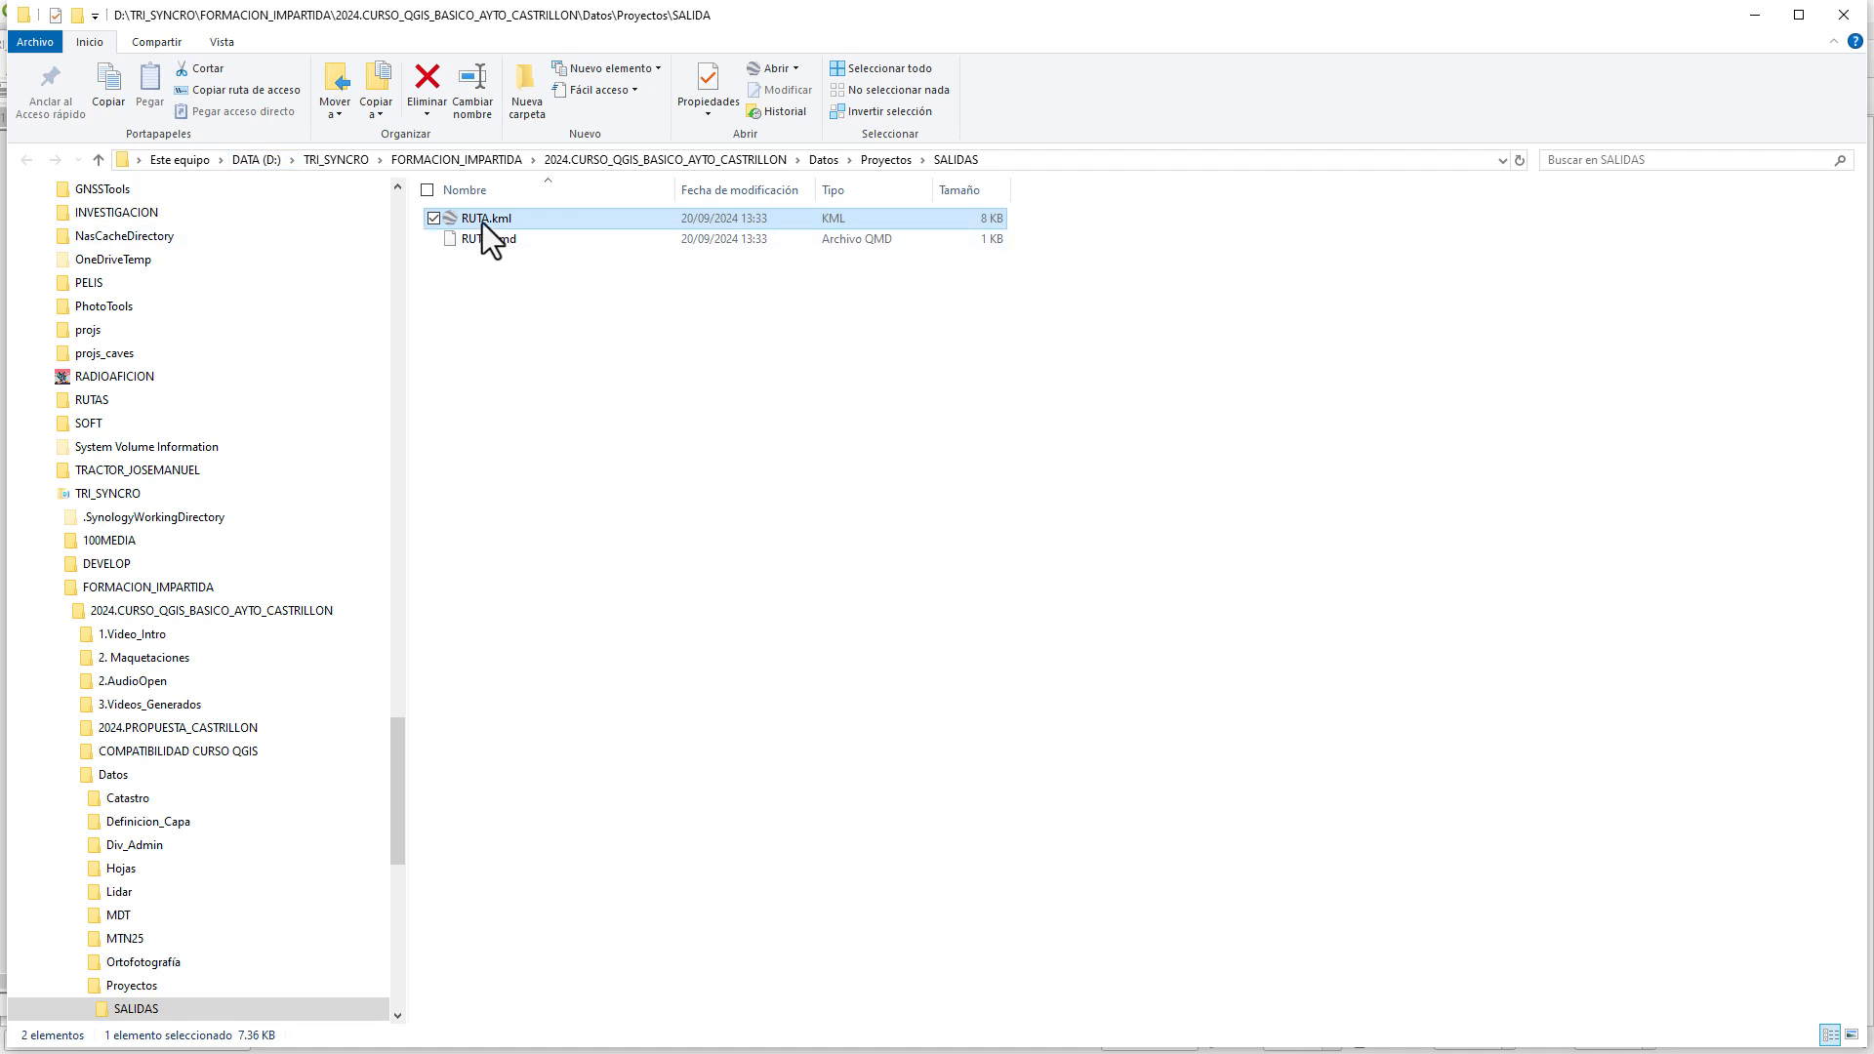
double_click(482, 222)
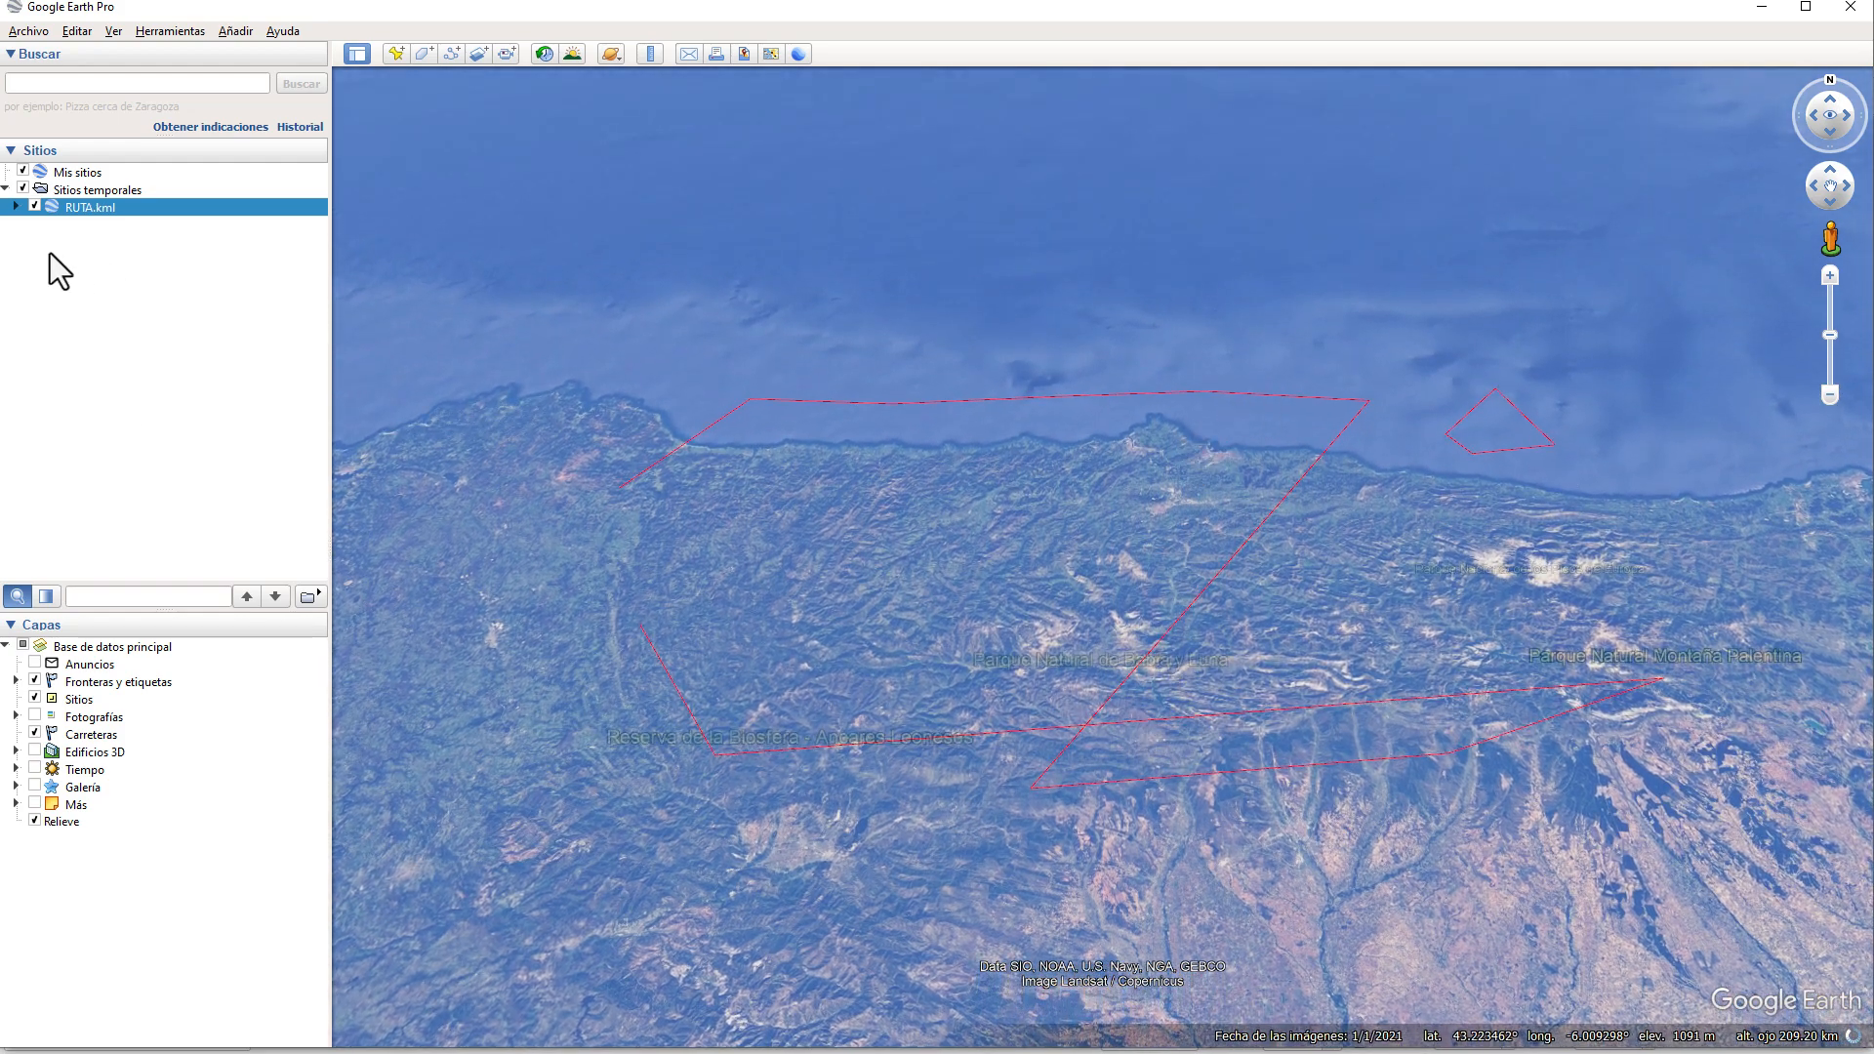
click(16, 207)
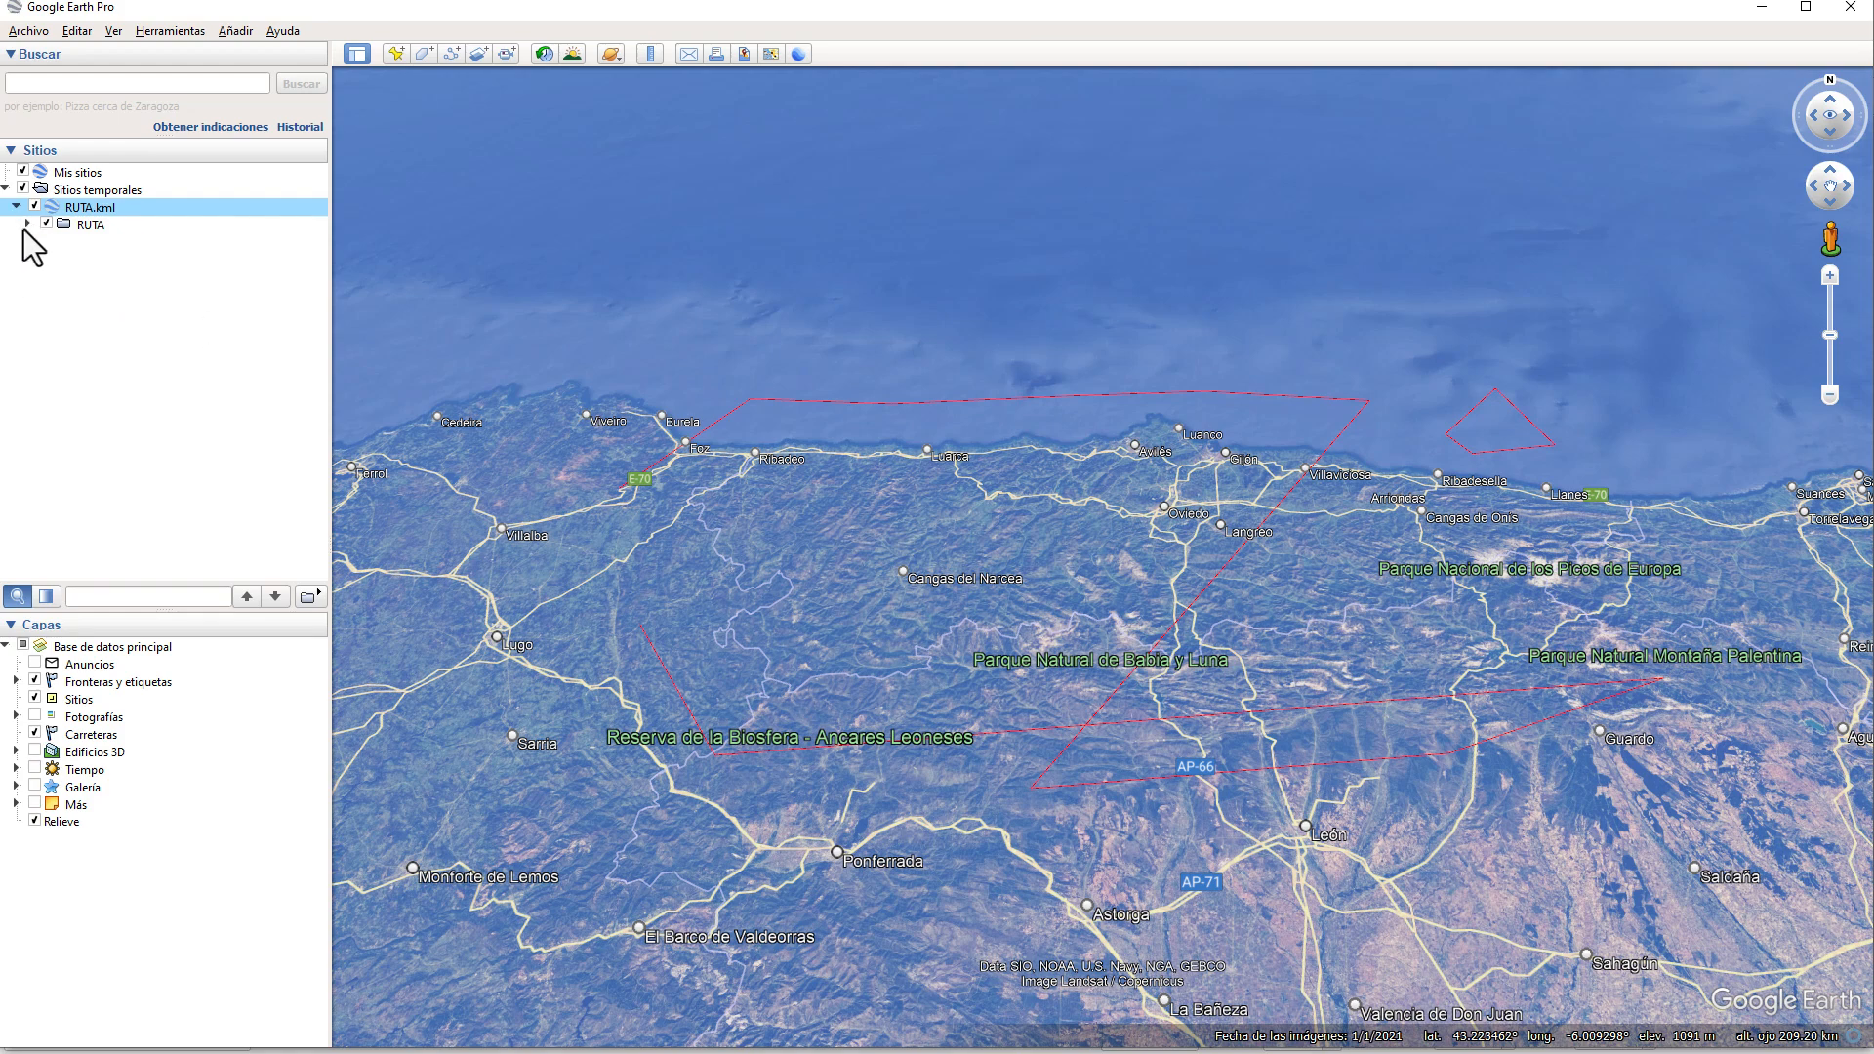
click(28, 223)
- Give all lines in the RUTA folder a shared style with yellow colour #ffff00 and a width of 3.0
right_click(92, 224)
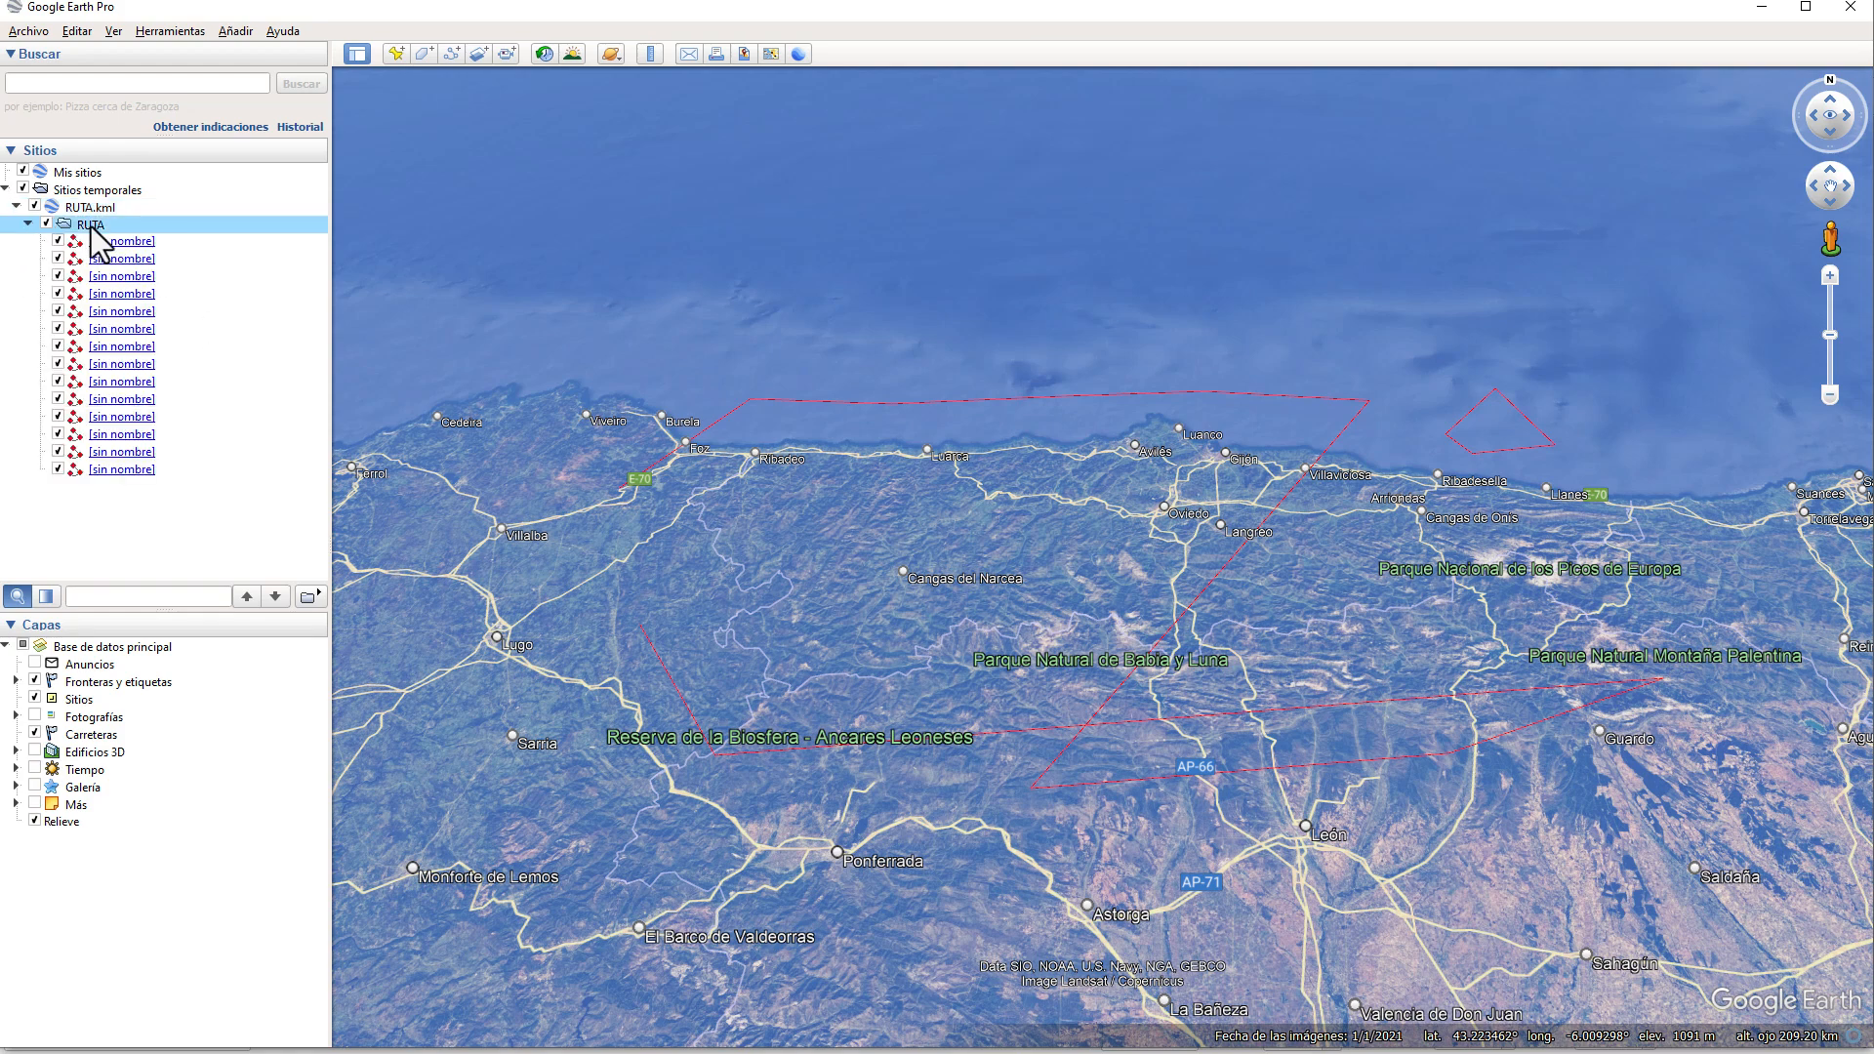
click(156, 496)
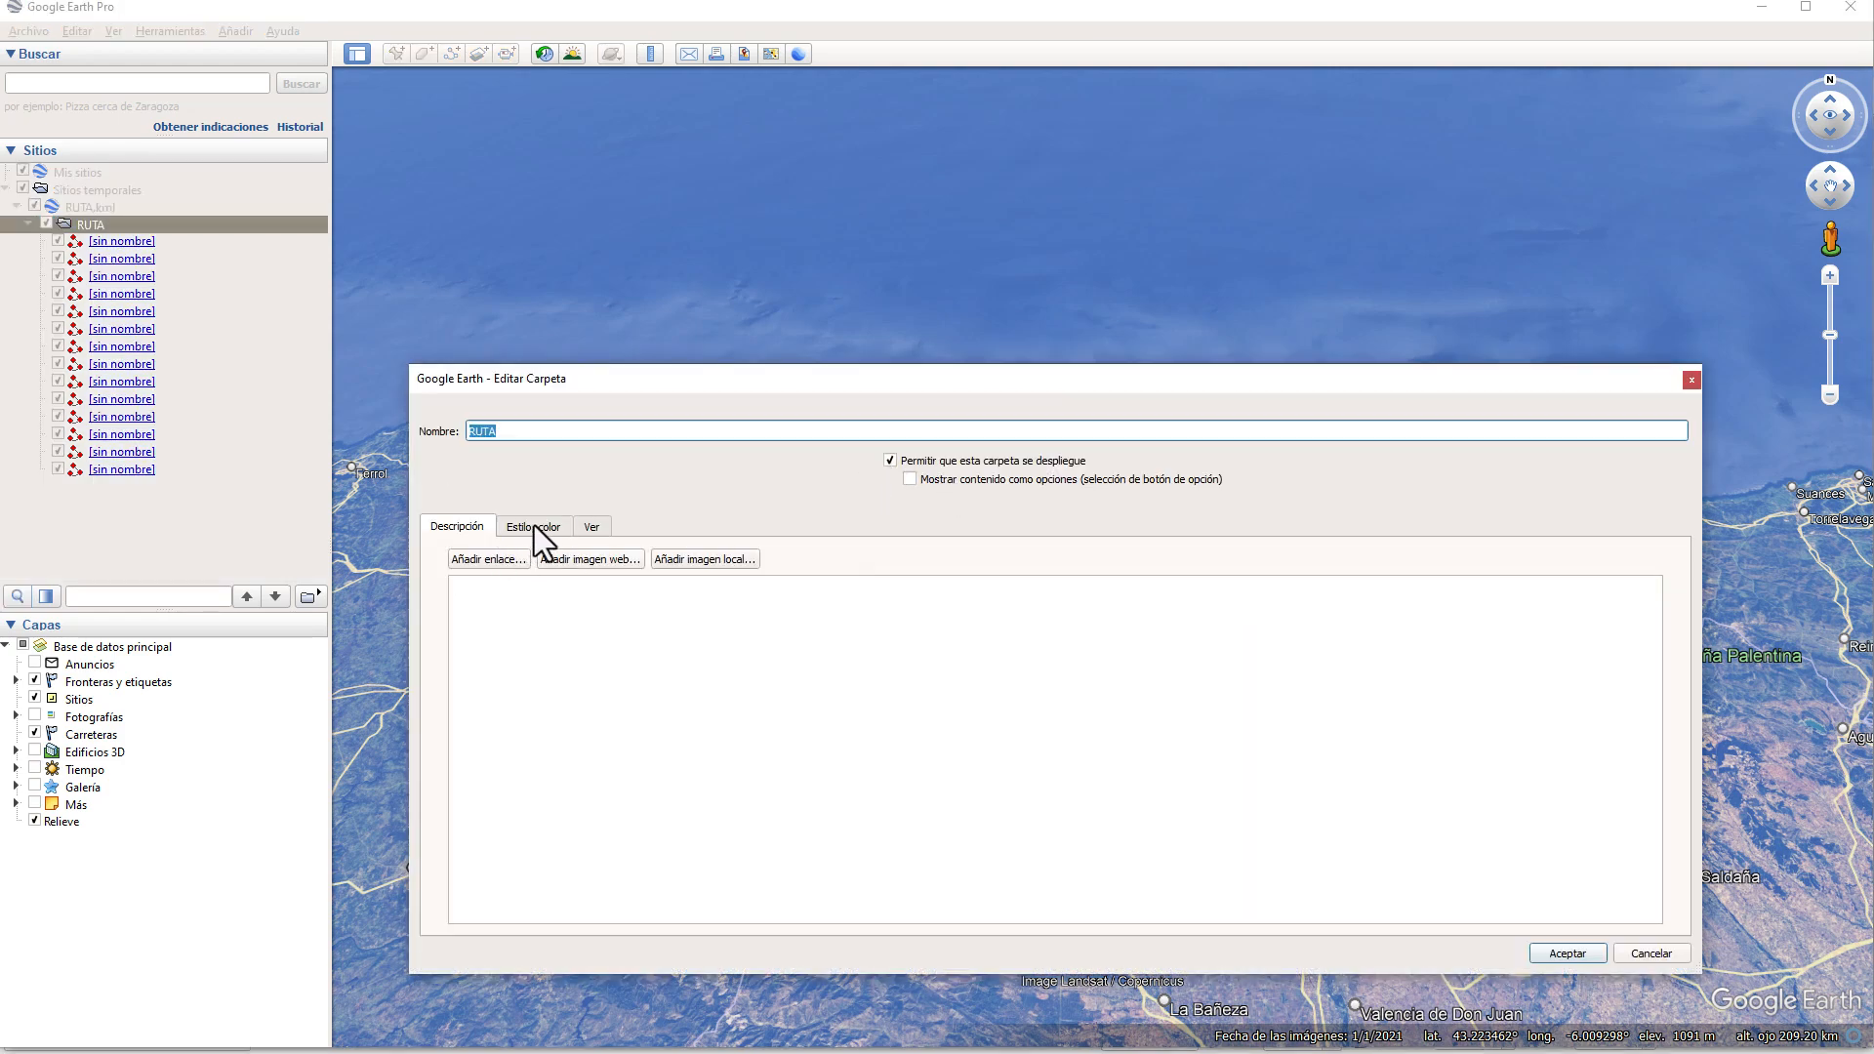
click(534, 525)
click(1622, 767)
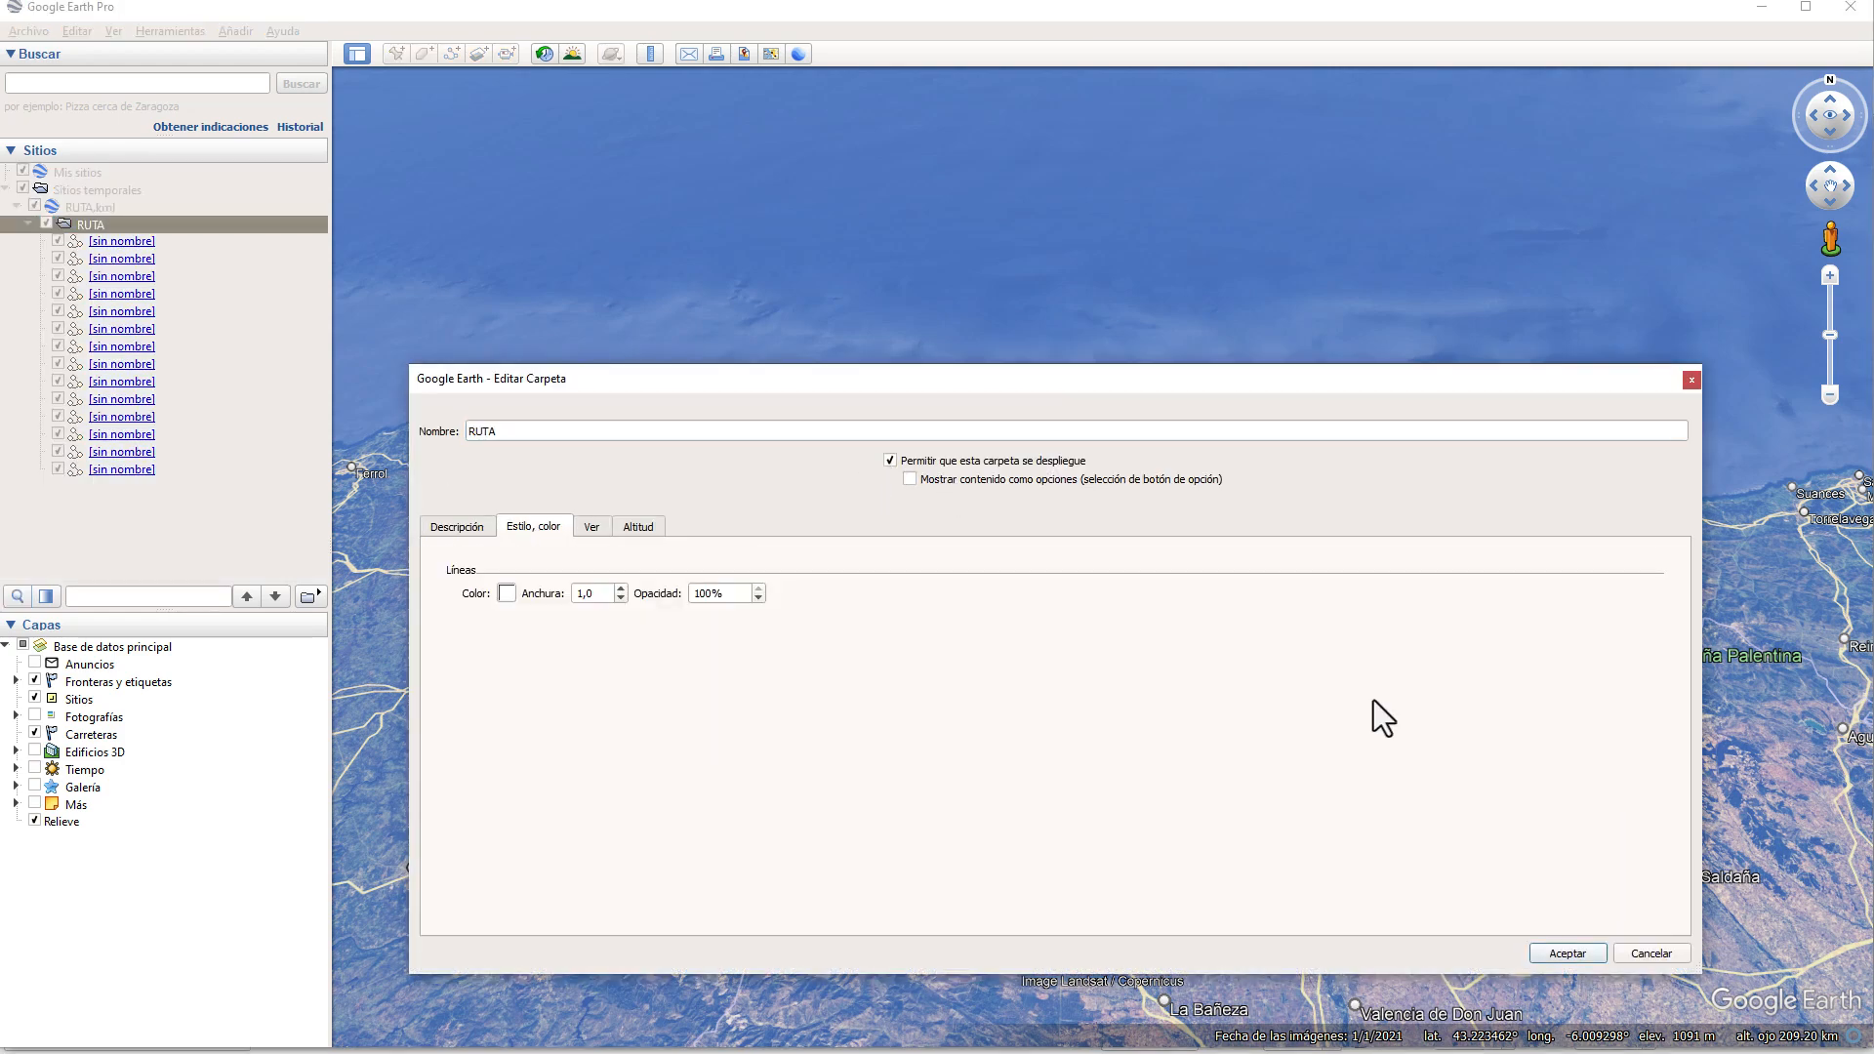
drag(606, 593, 512, 594)
click(505, 592)
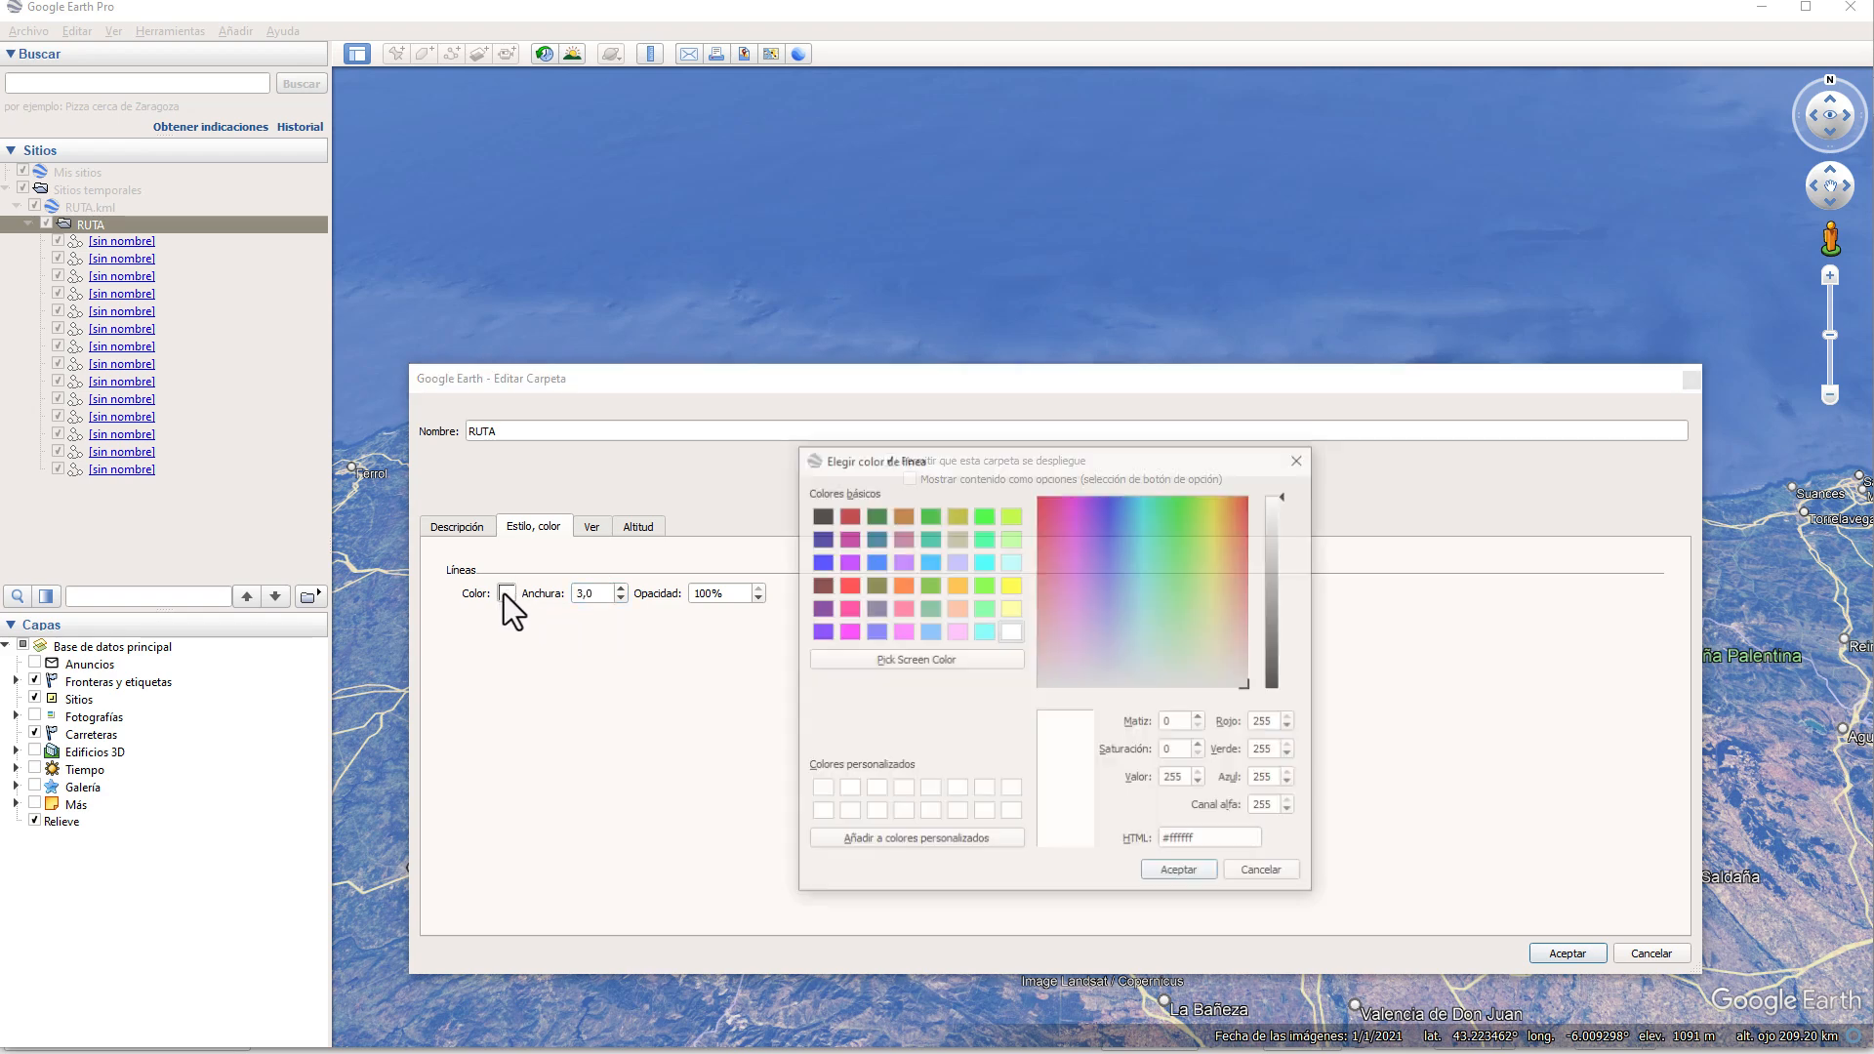
click(1006, 607)
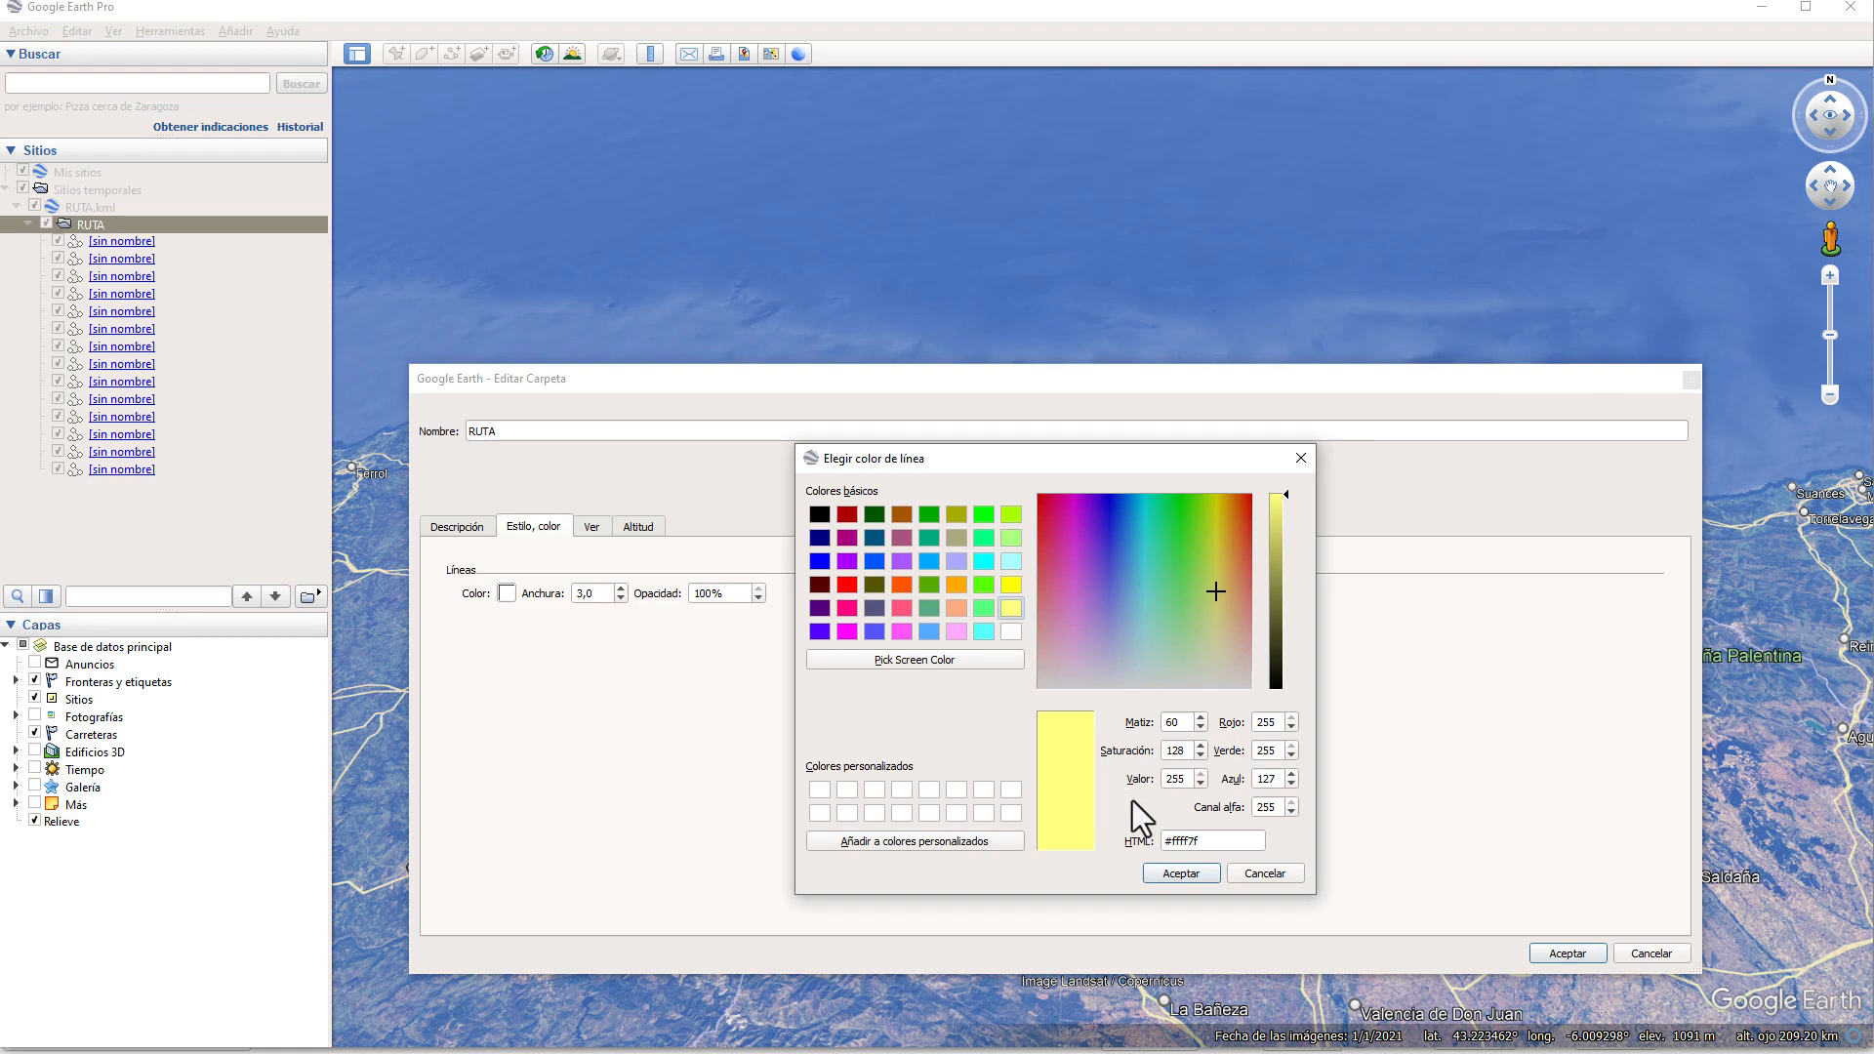
click(1011, 586)
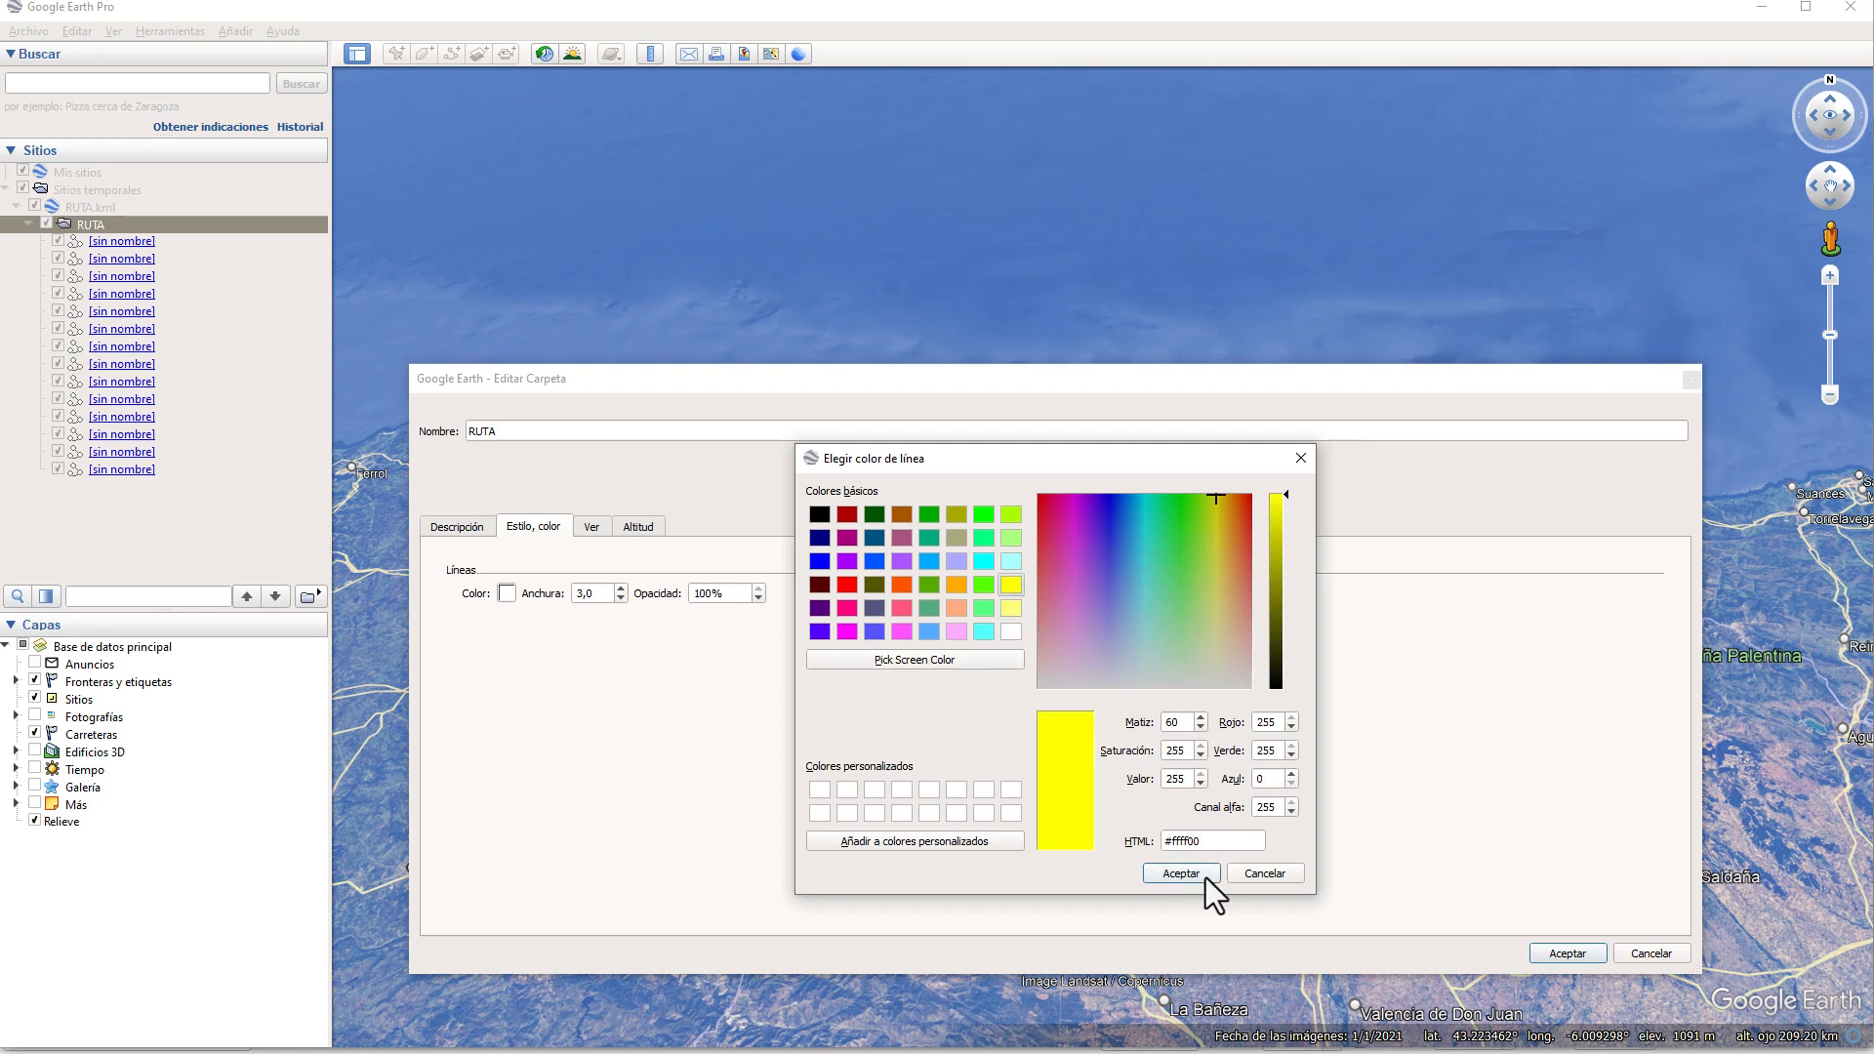
click(1181, 874)
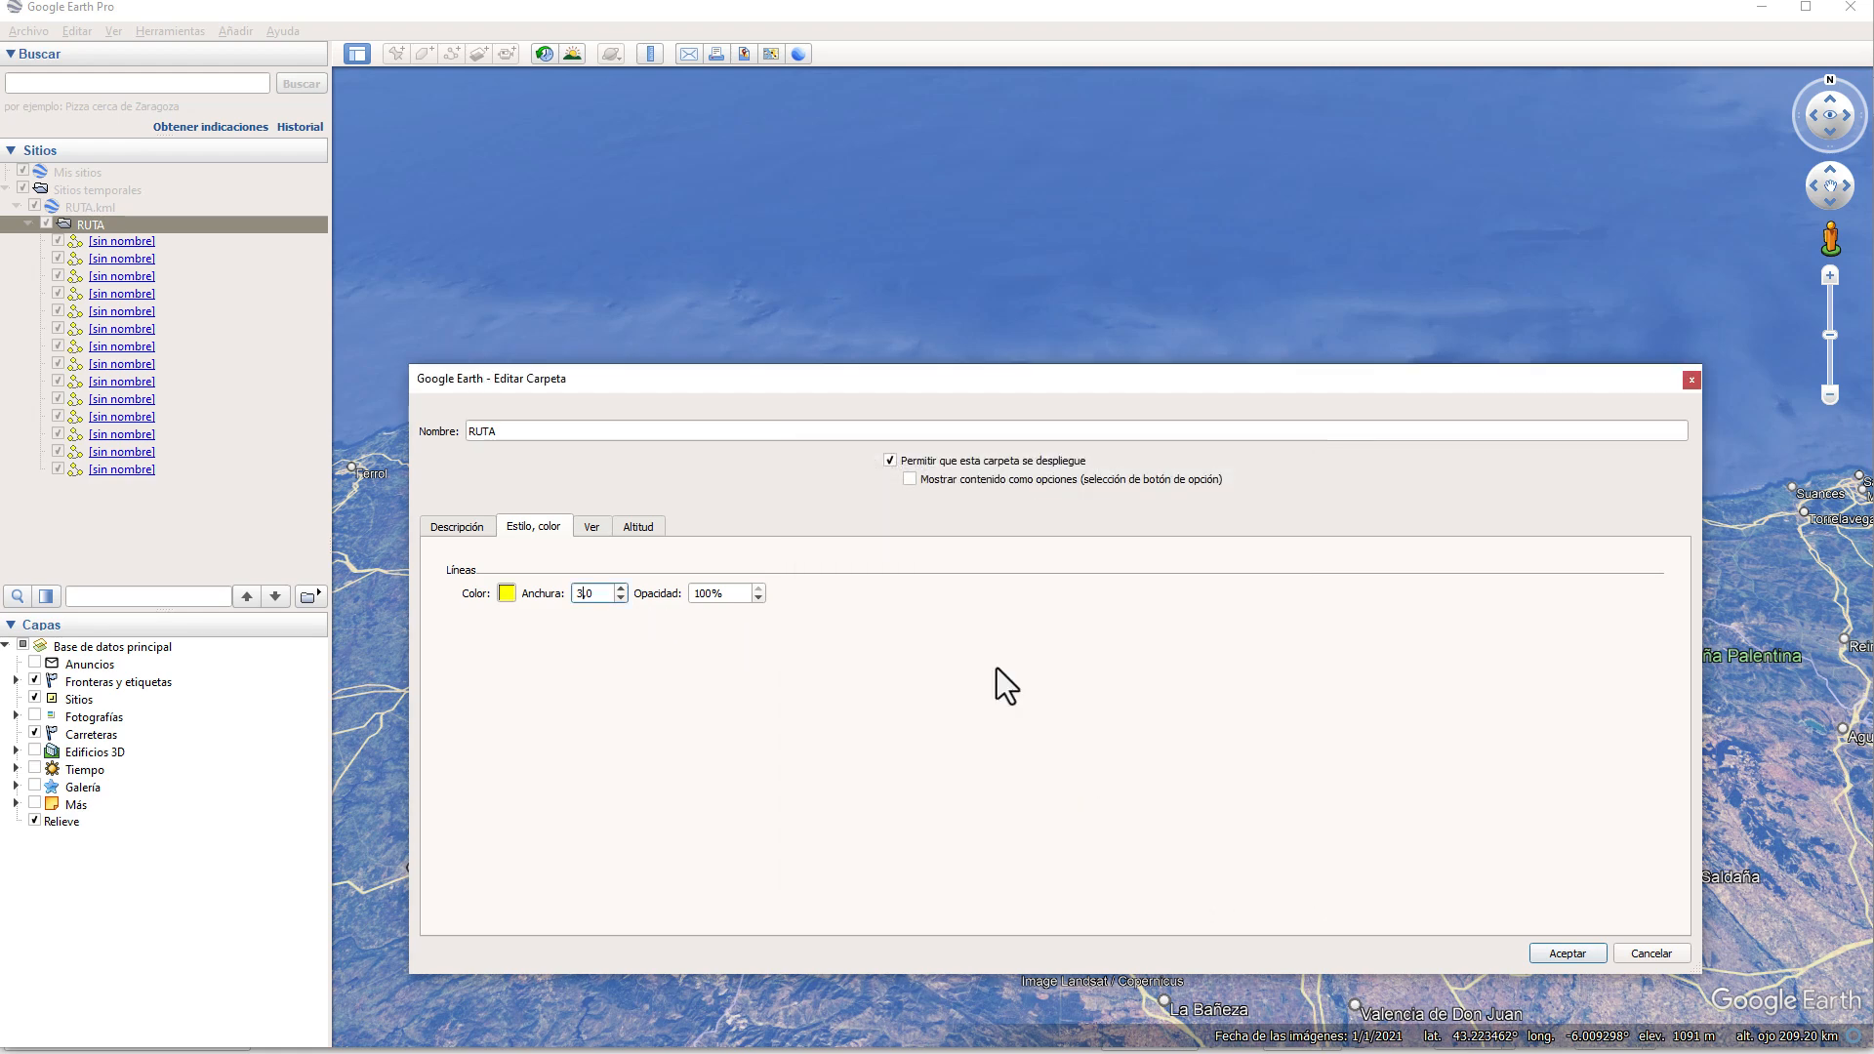
click(1567, 952)
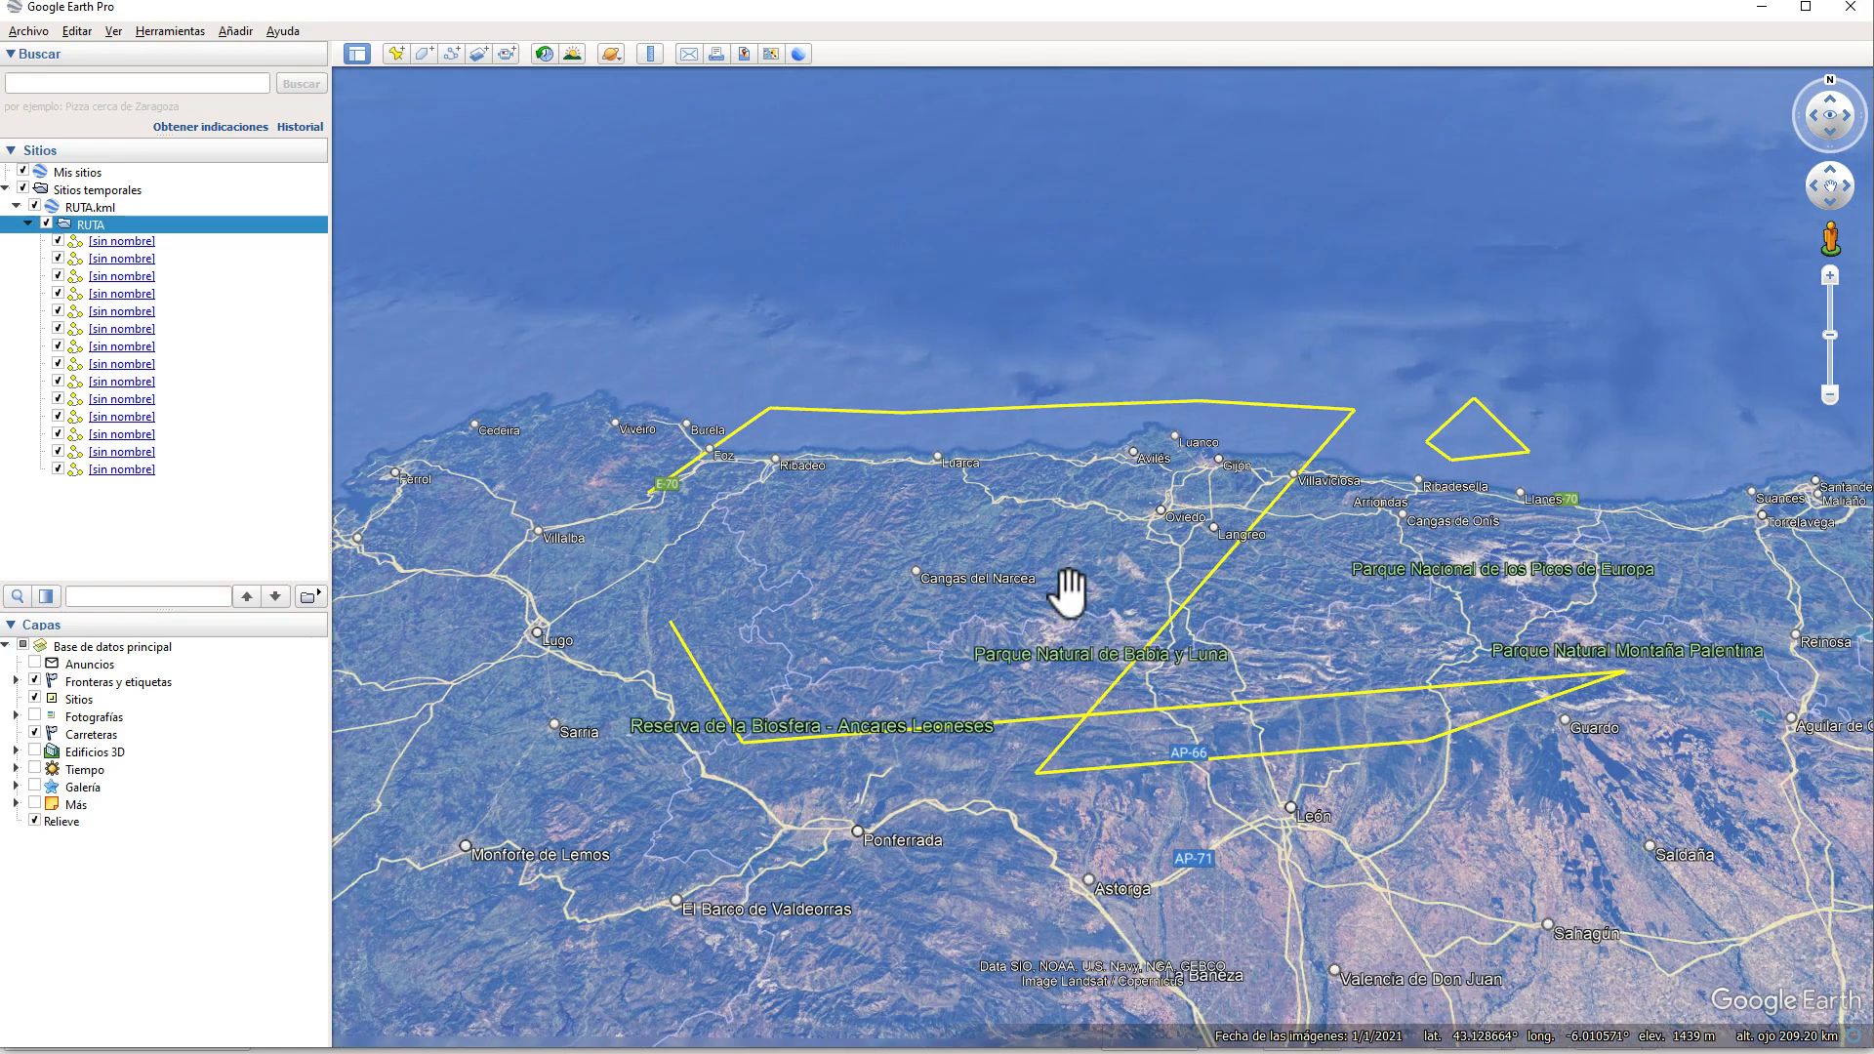
- Examine the route on the globe and the attributes of several unnamed lines in the RUTA folder
mouse_move(1069, 593)
mouse_down()
mouse_move(1130, 557)
mouse_move(1171, 856)
mouse_move(1288, 878)
mouse_up()
mouse_move(936, 667)
mouse_down()
mouse_move(1115, 752)
mouse_move(1296, 720)
mouse_move(1129, 397)
mouse_up()
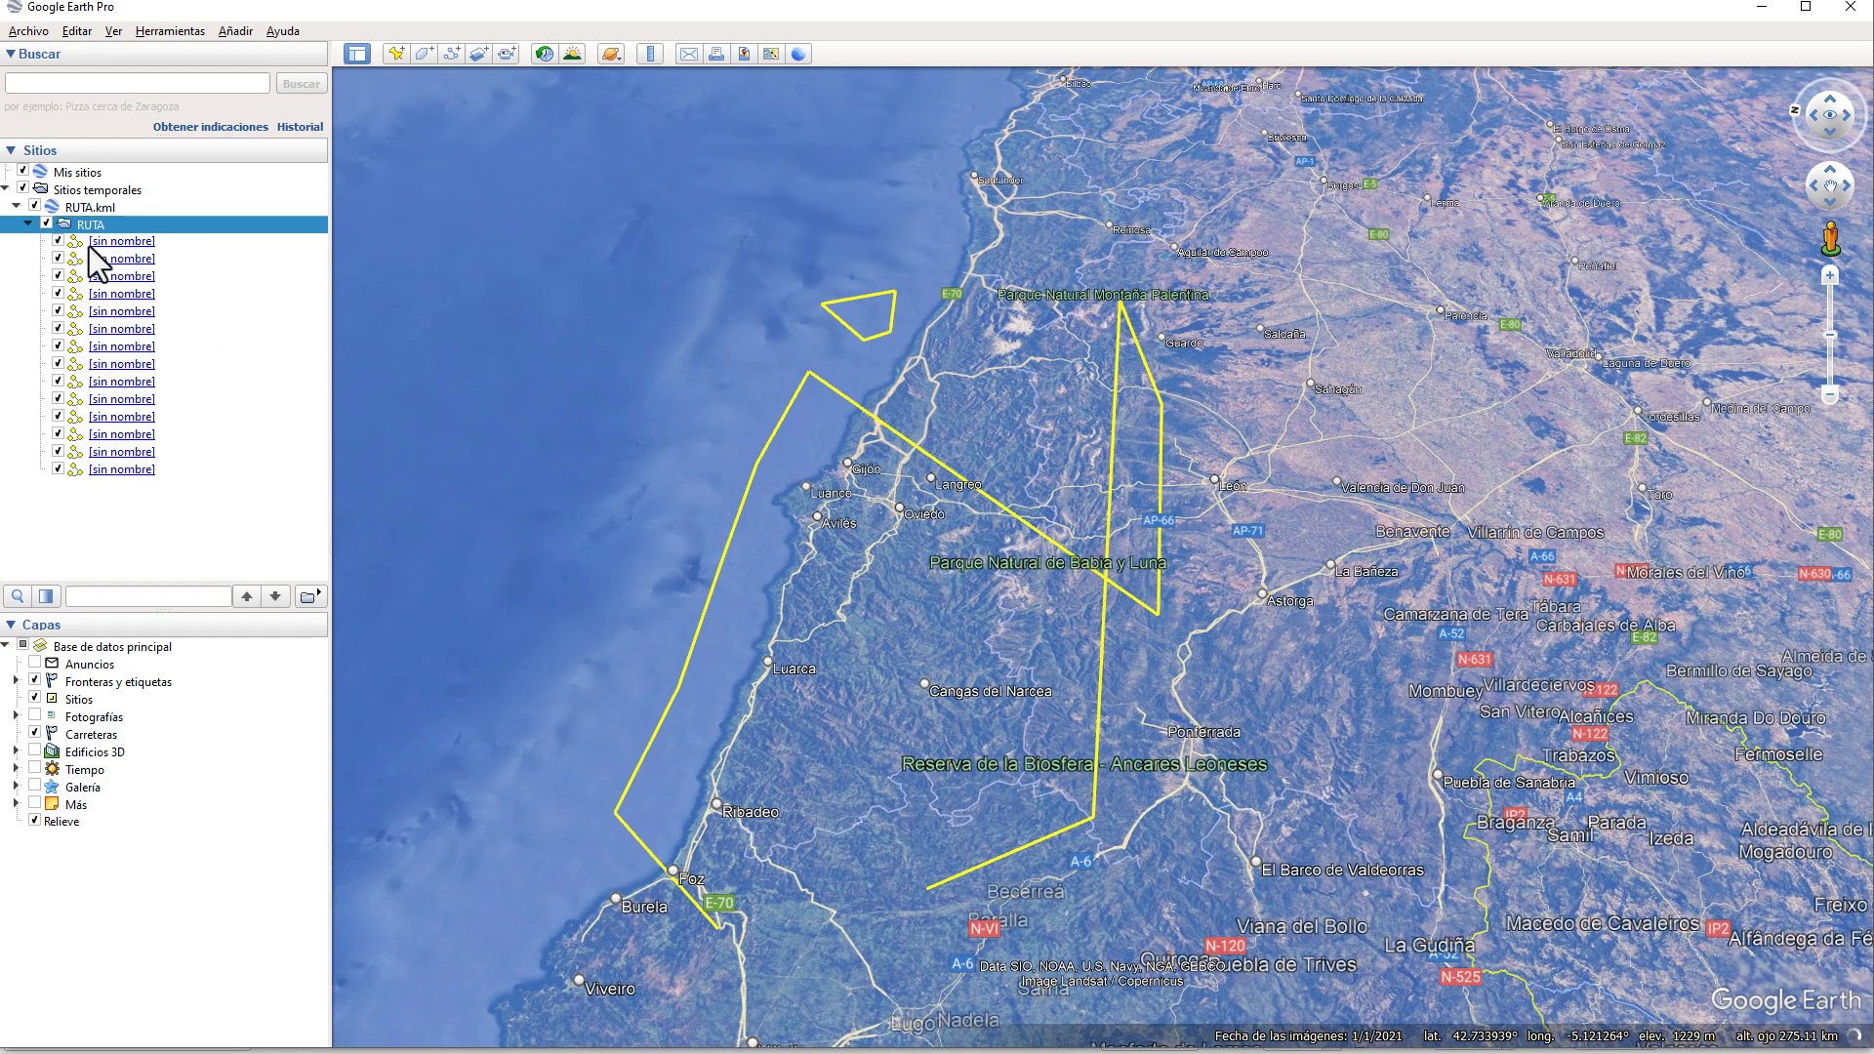
click(119, 244)
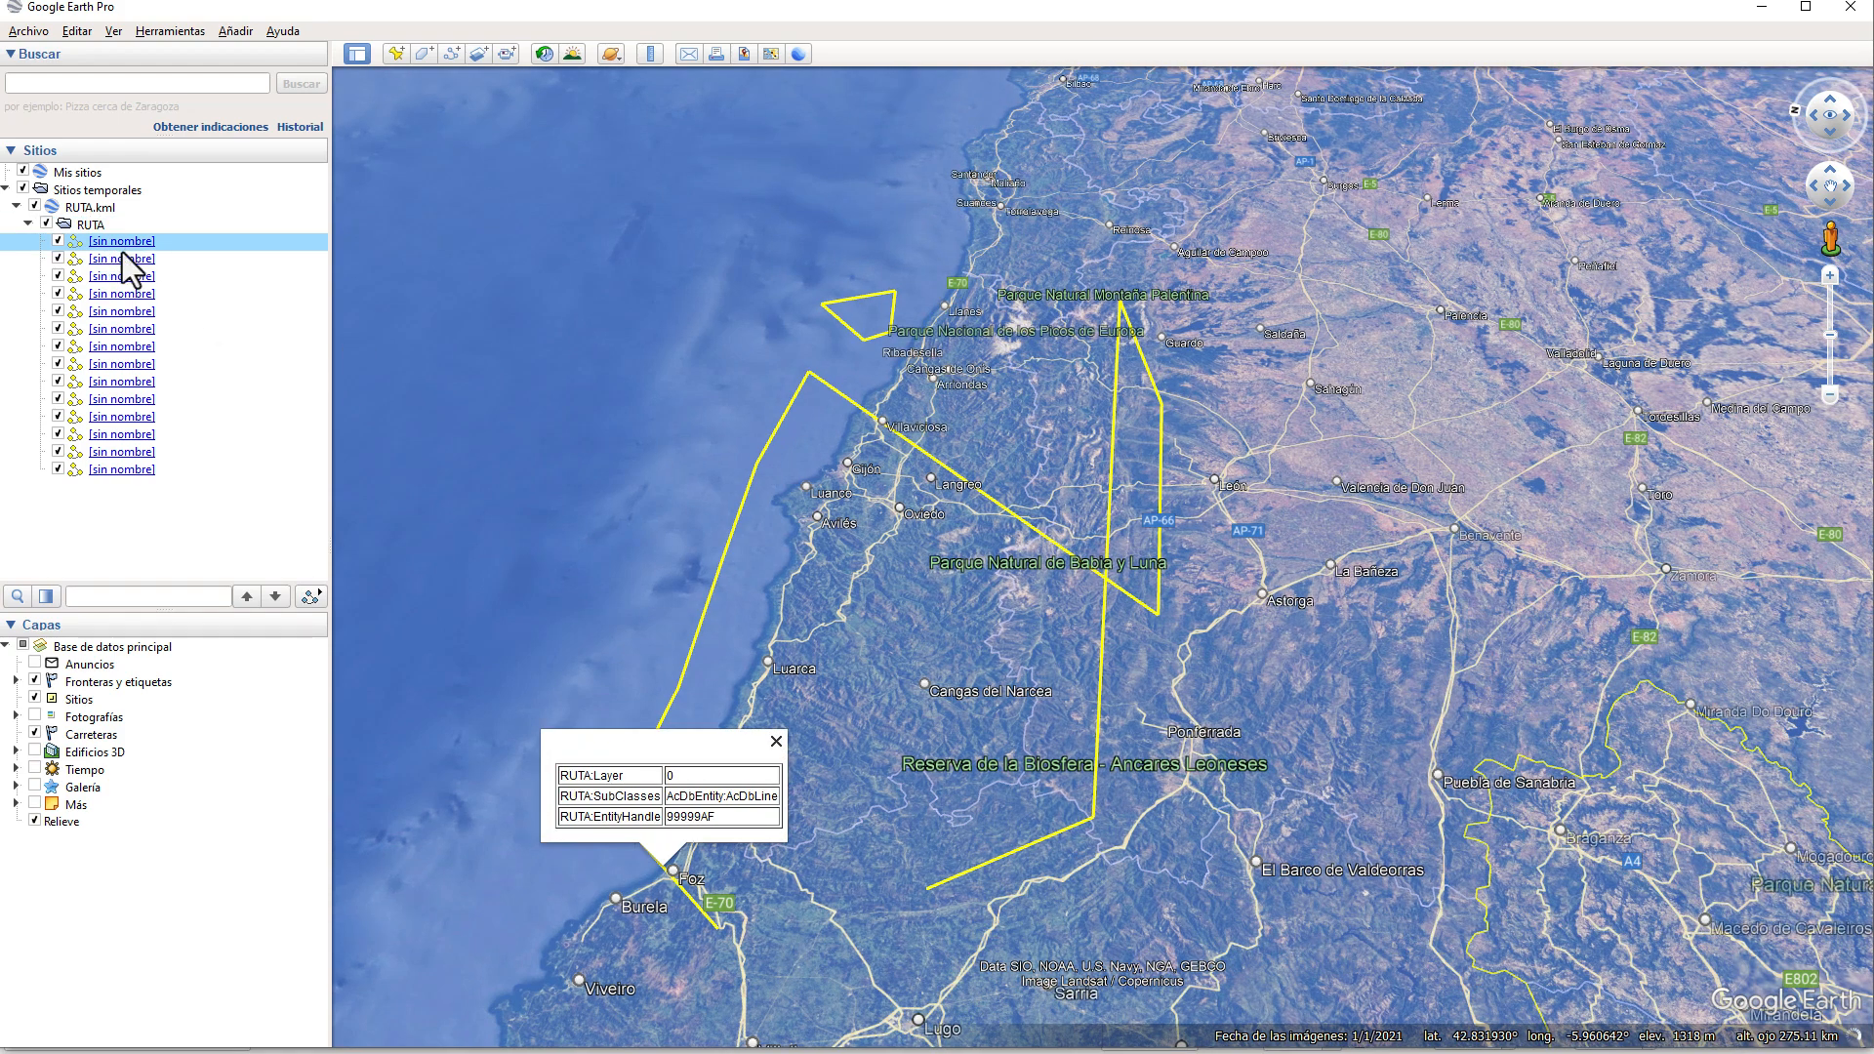
click(124, 260)
click(129, 278)
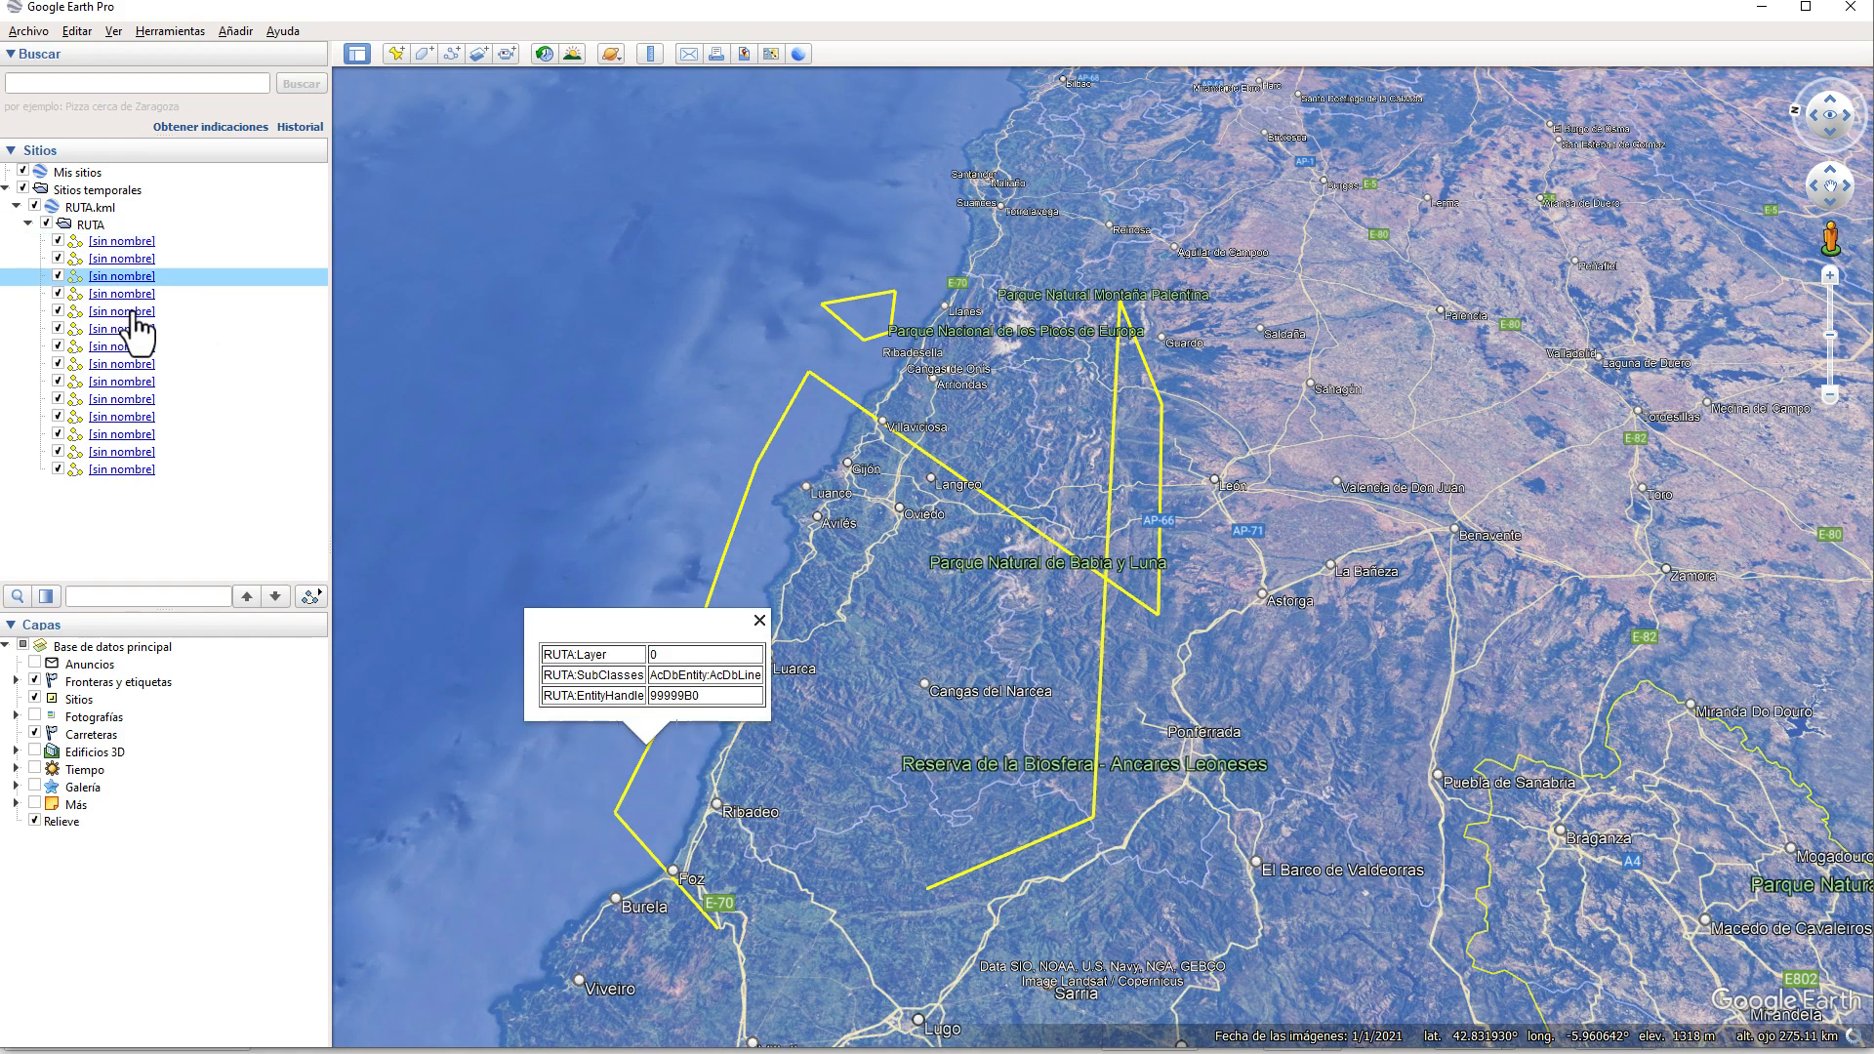
click(127, 312)
click(127, 381)
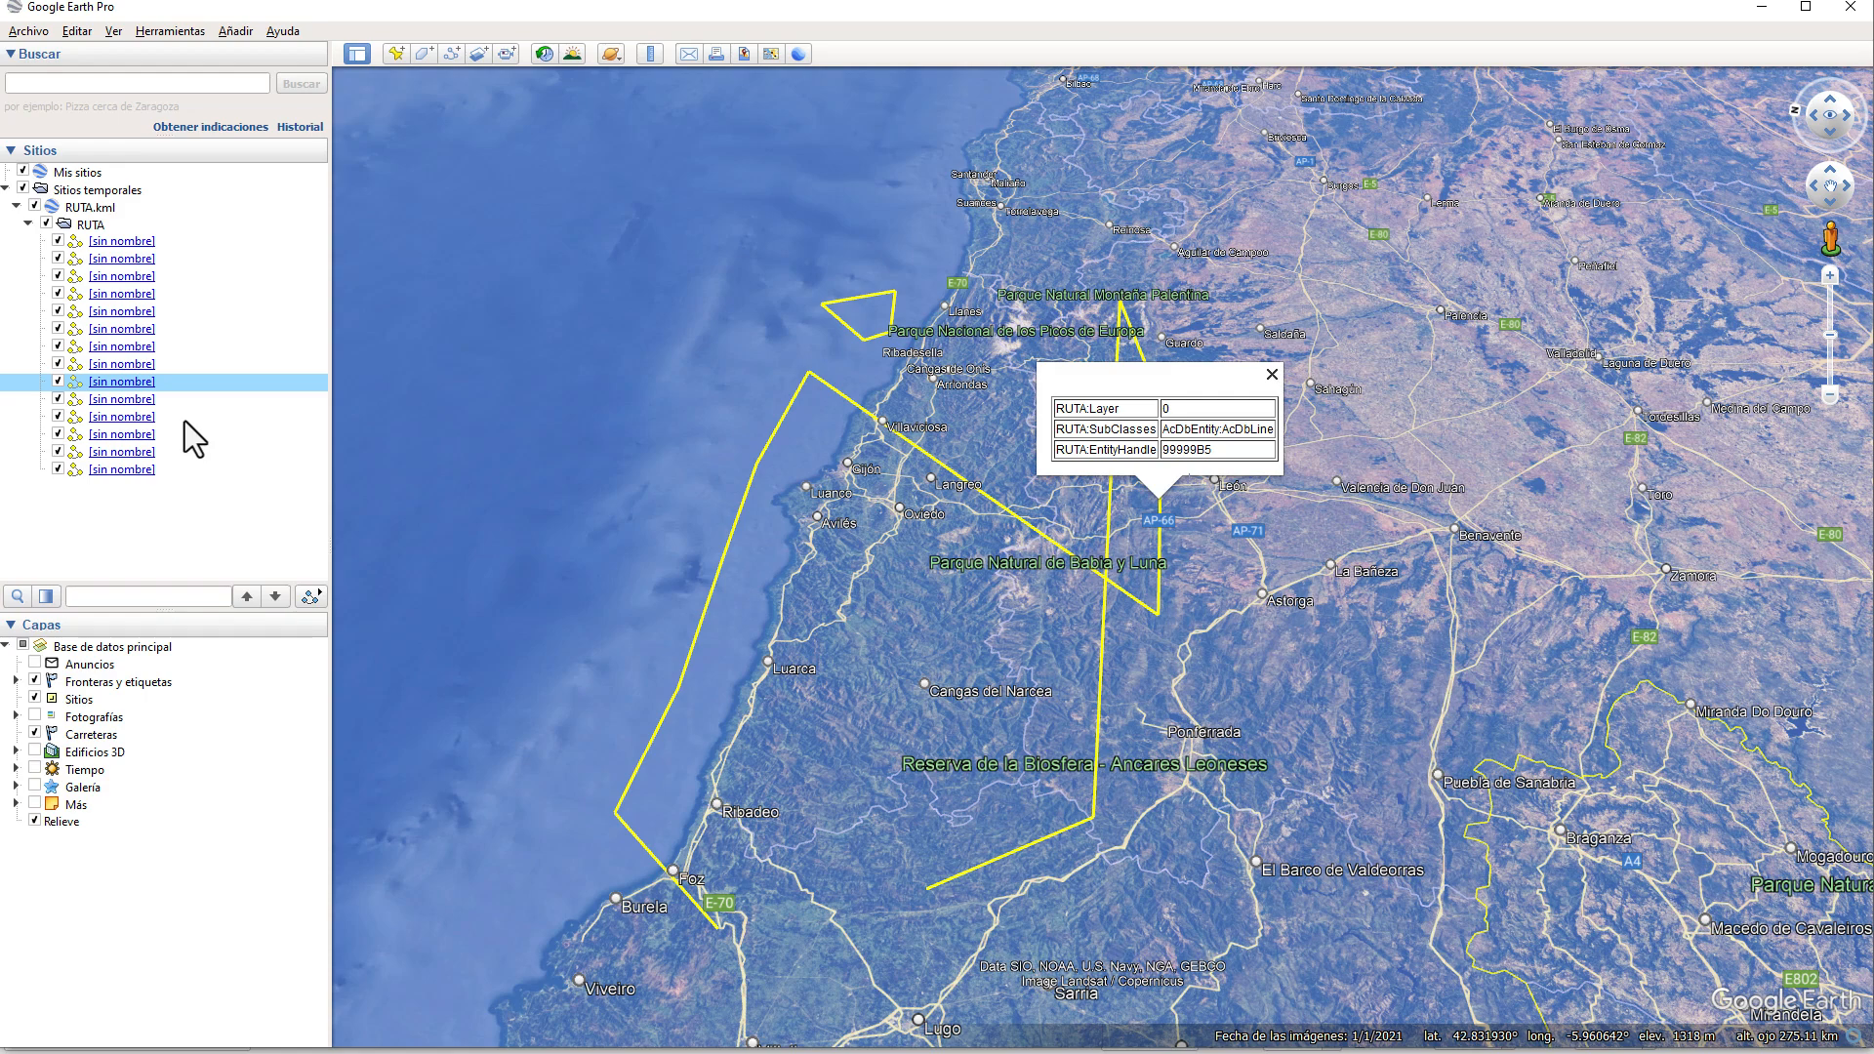
double_click(440, 453)
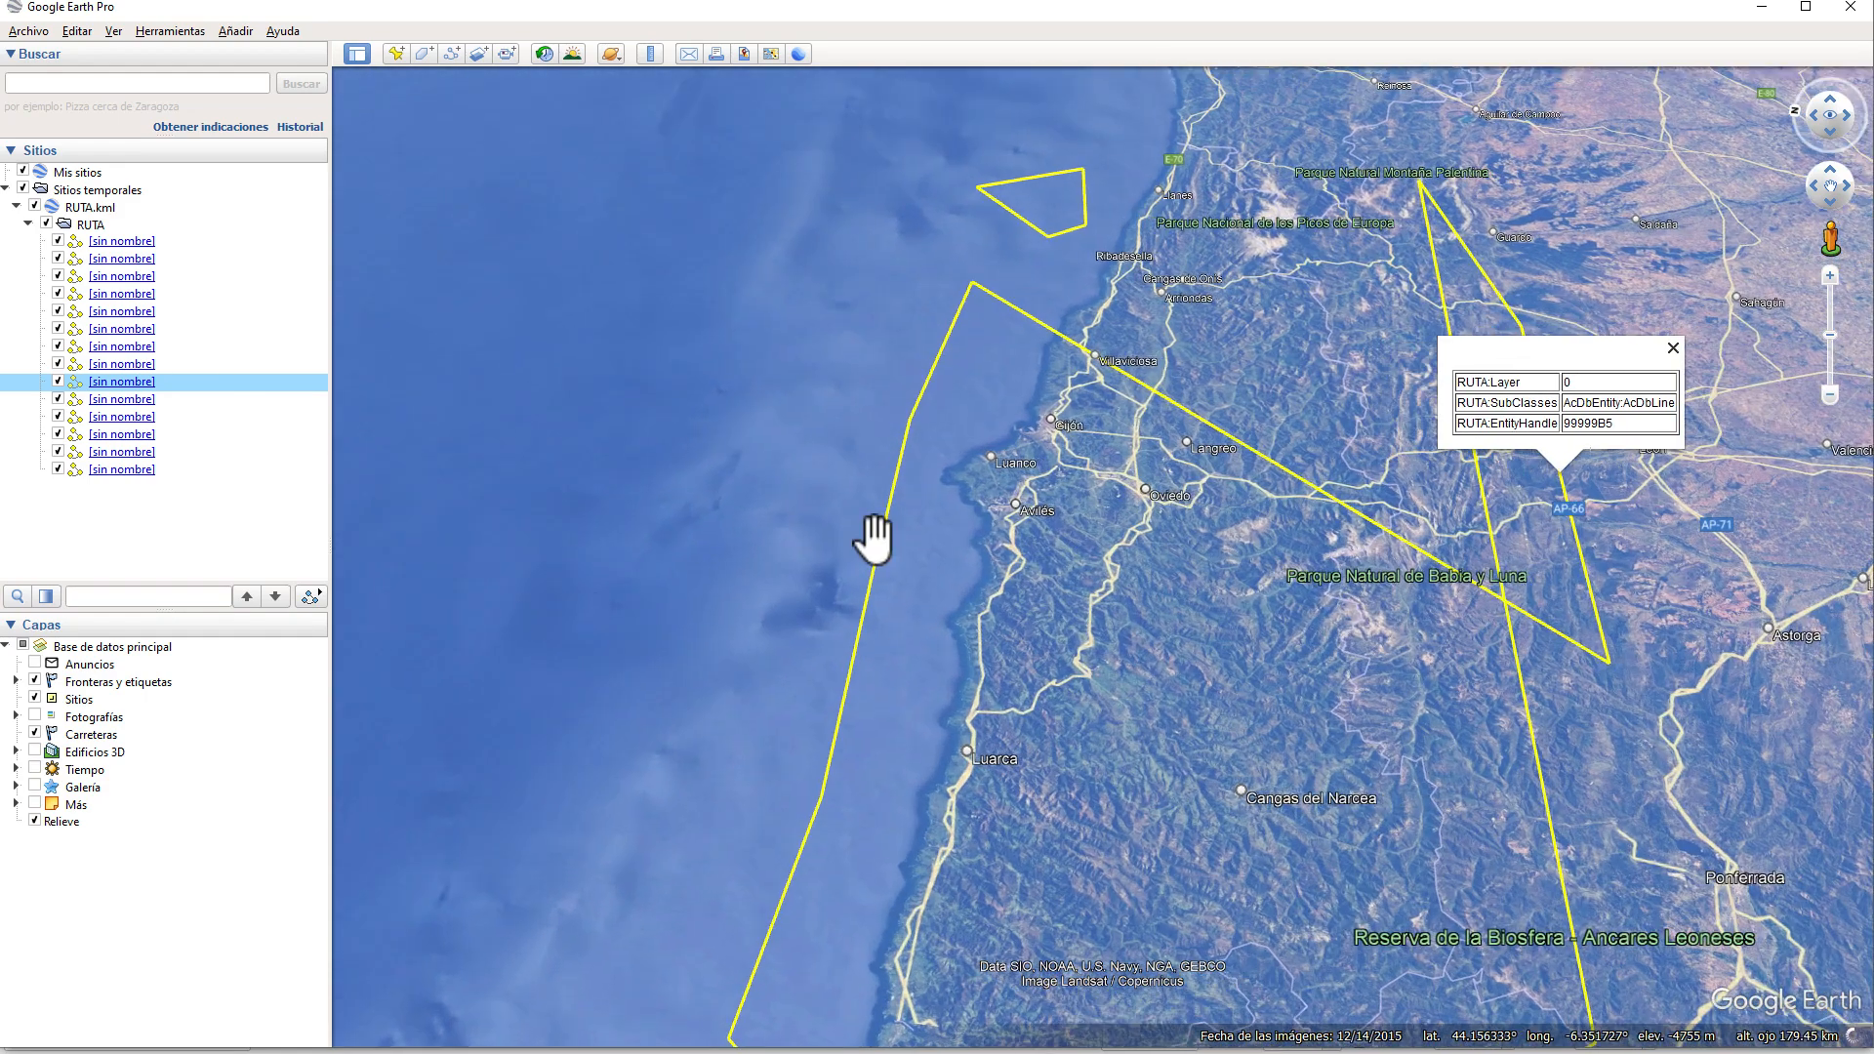
double_click(1393, 661)
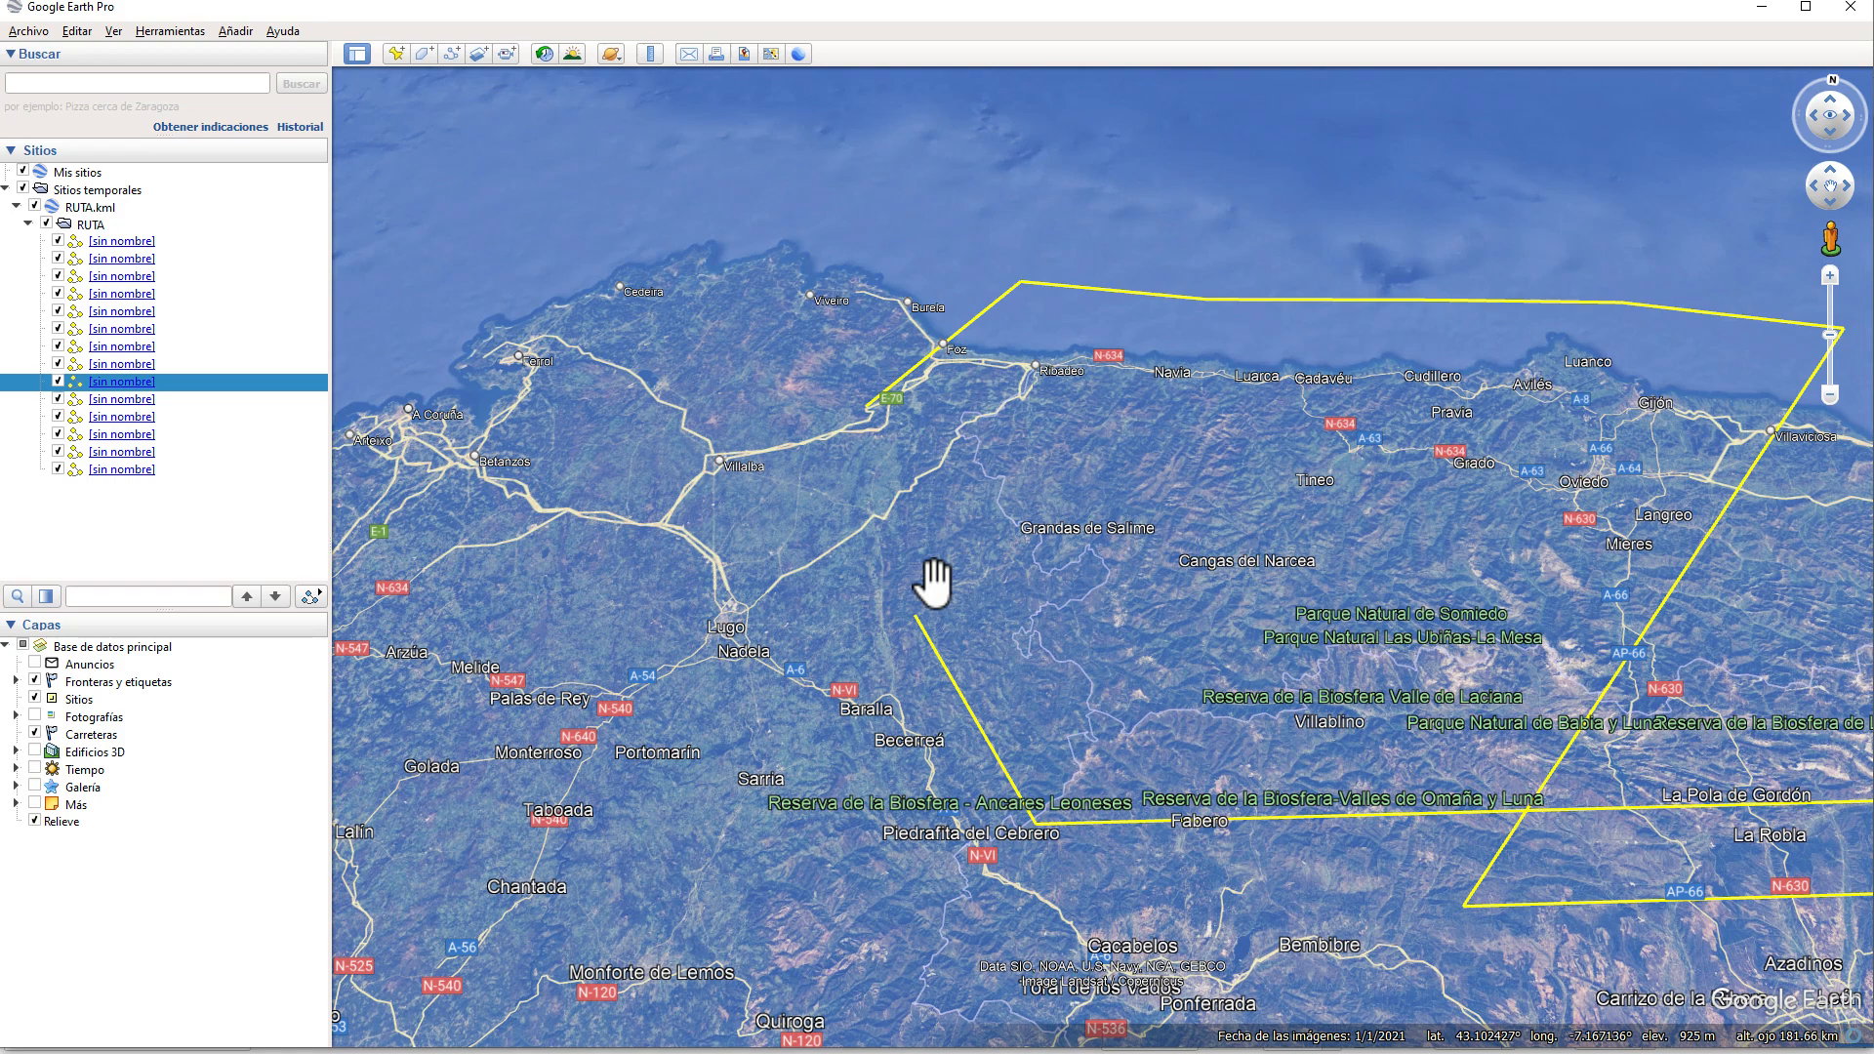
click(119, 400)
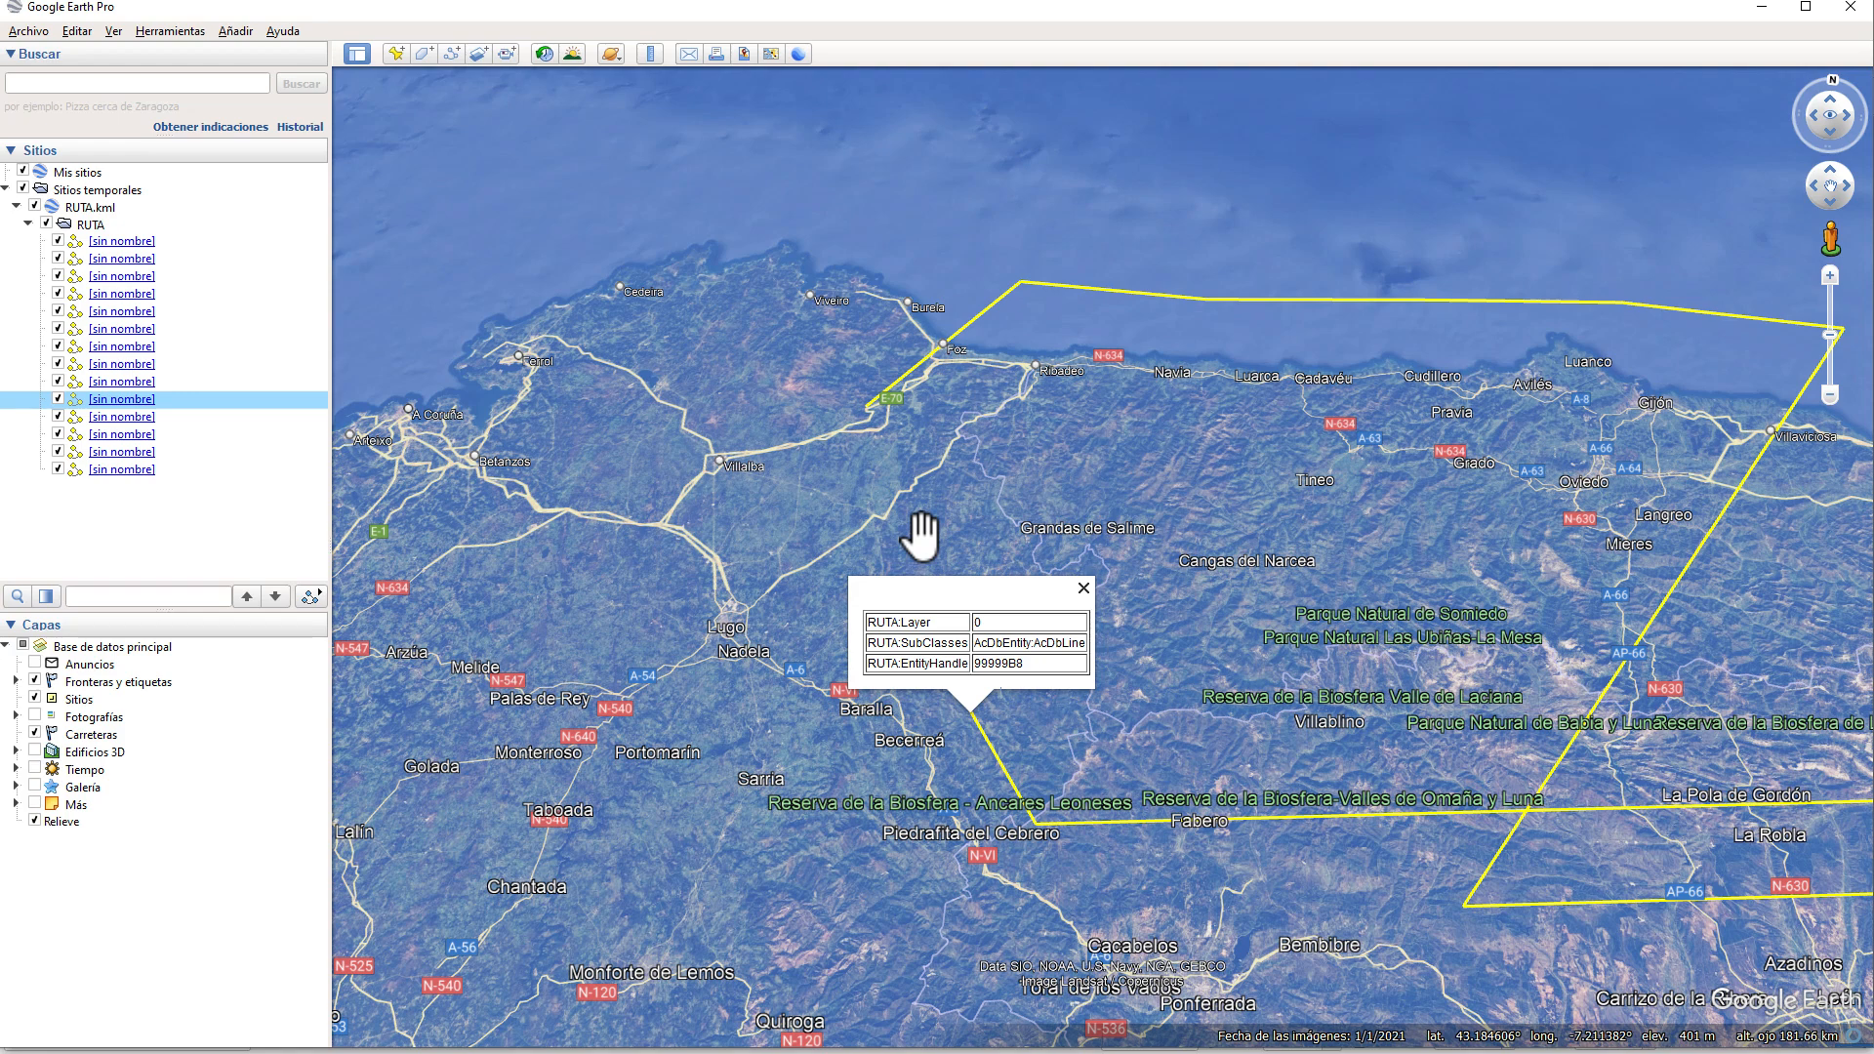
- Switch back to QGIS and open the attribute table of the RUTA layer
key(alt+Tab)
key(alt+Tab)
key(alt+Tab)
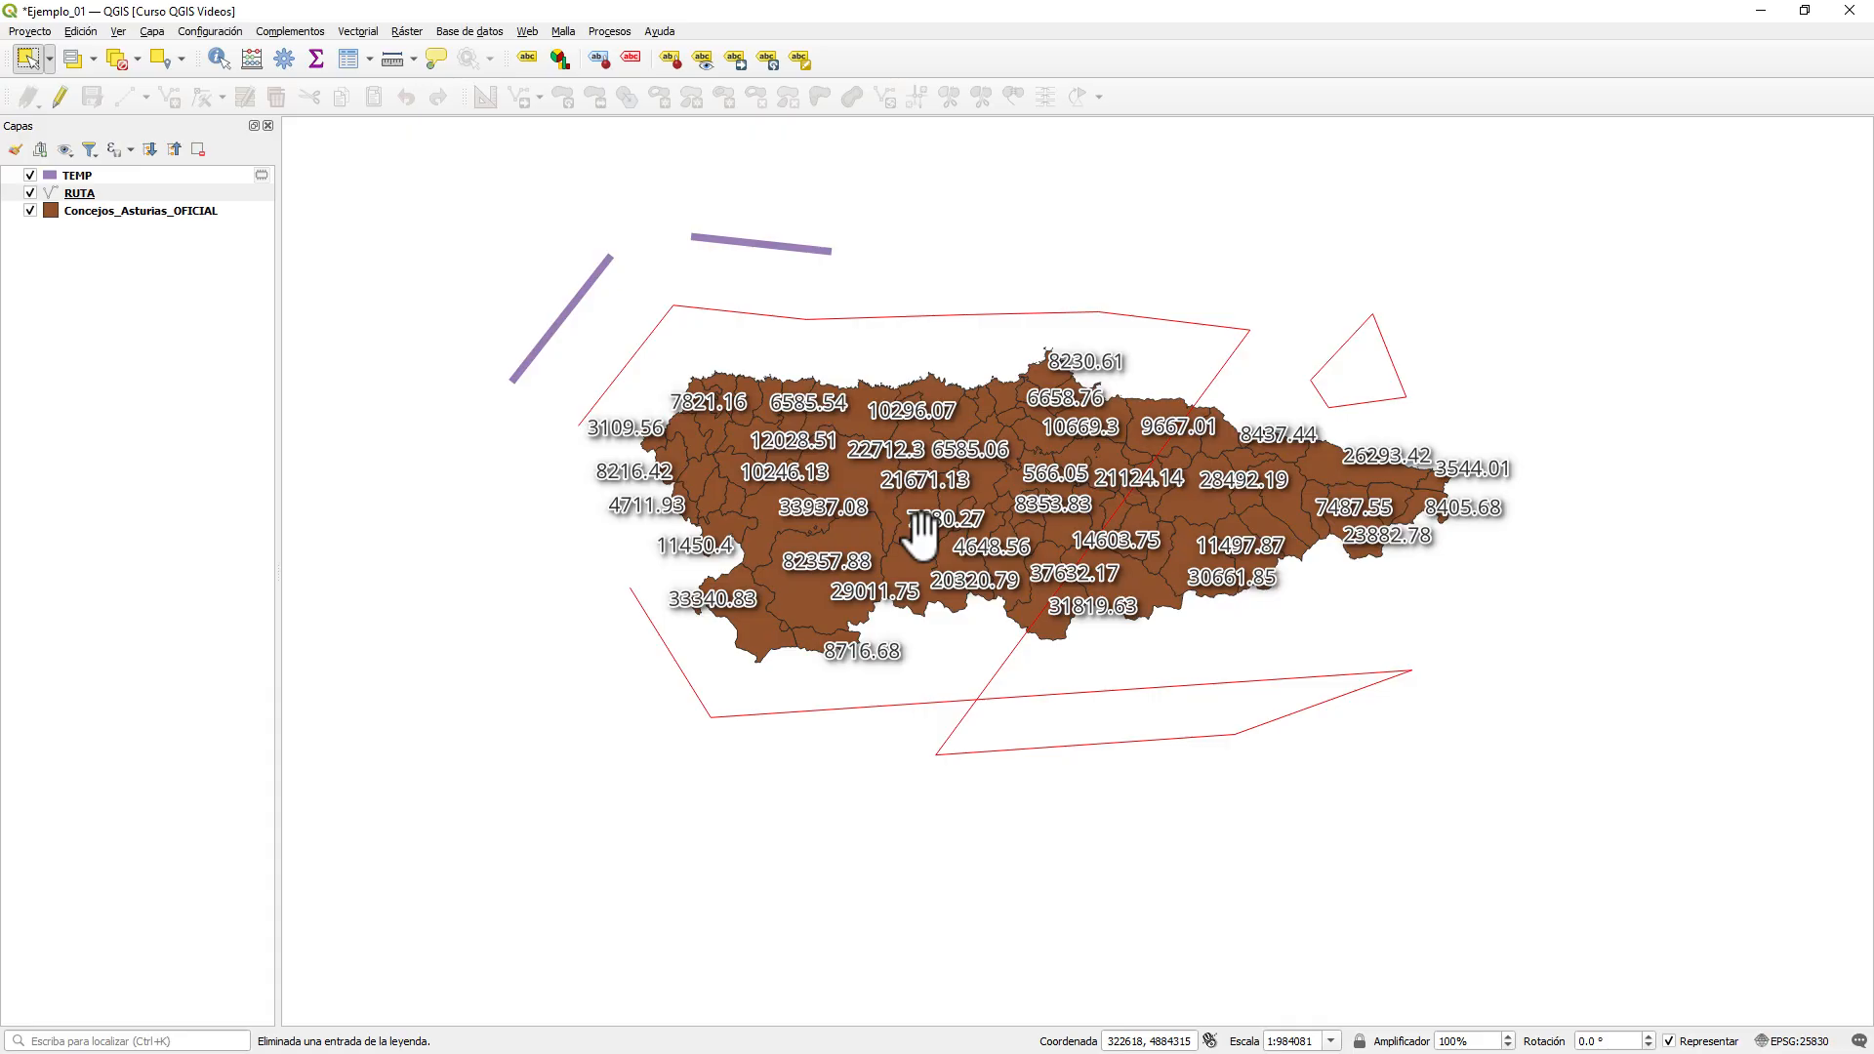
right_click(91, 192)
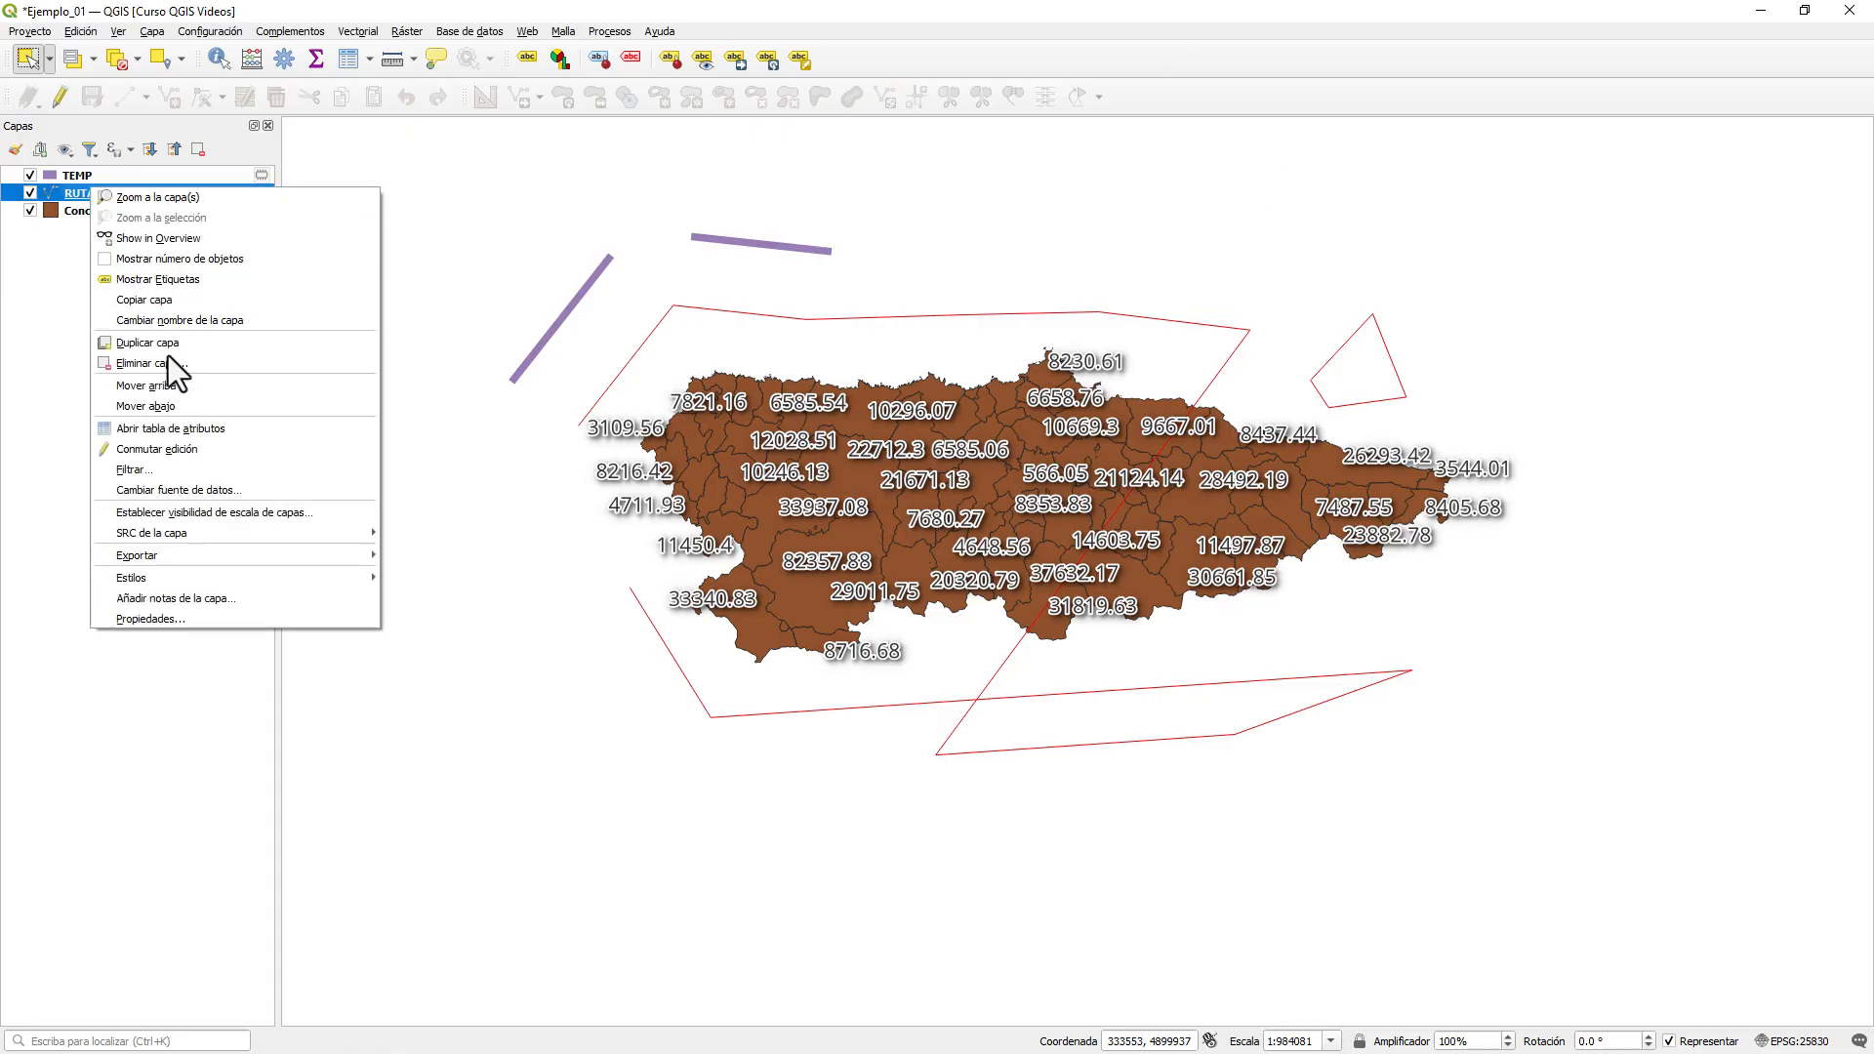
click(191, 430)
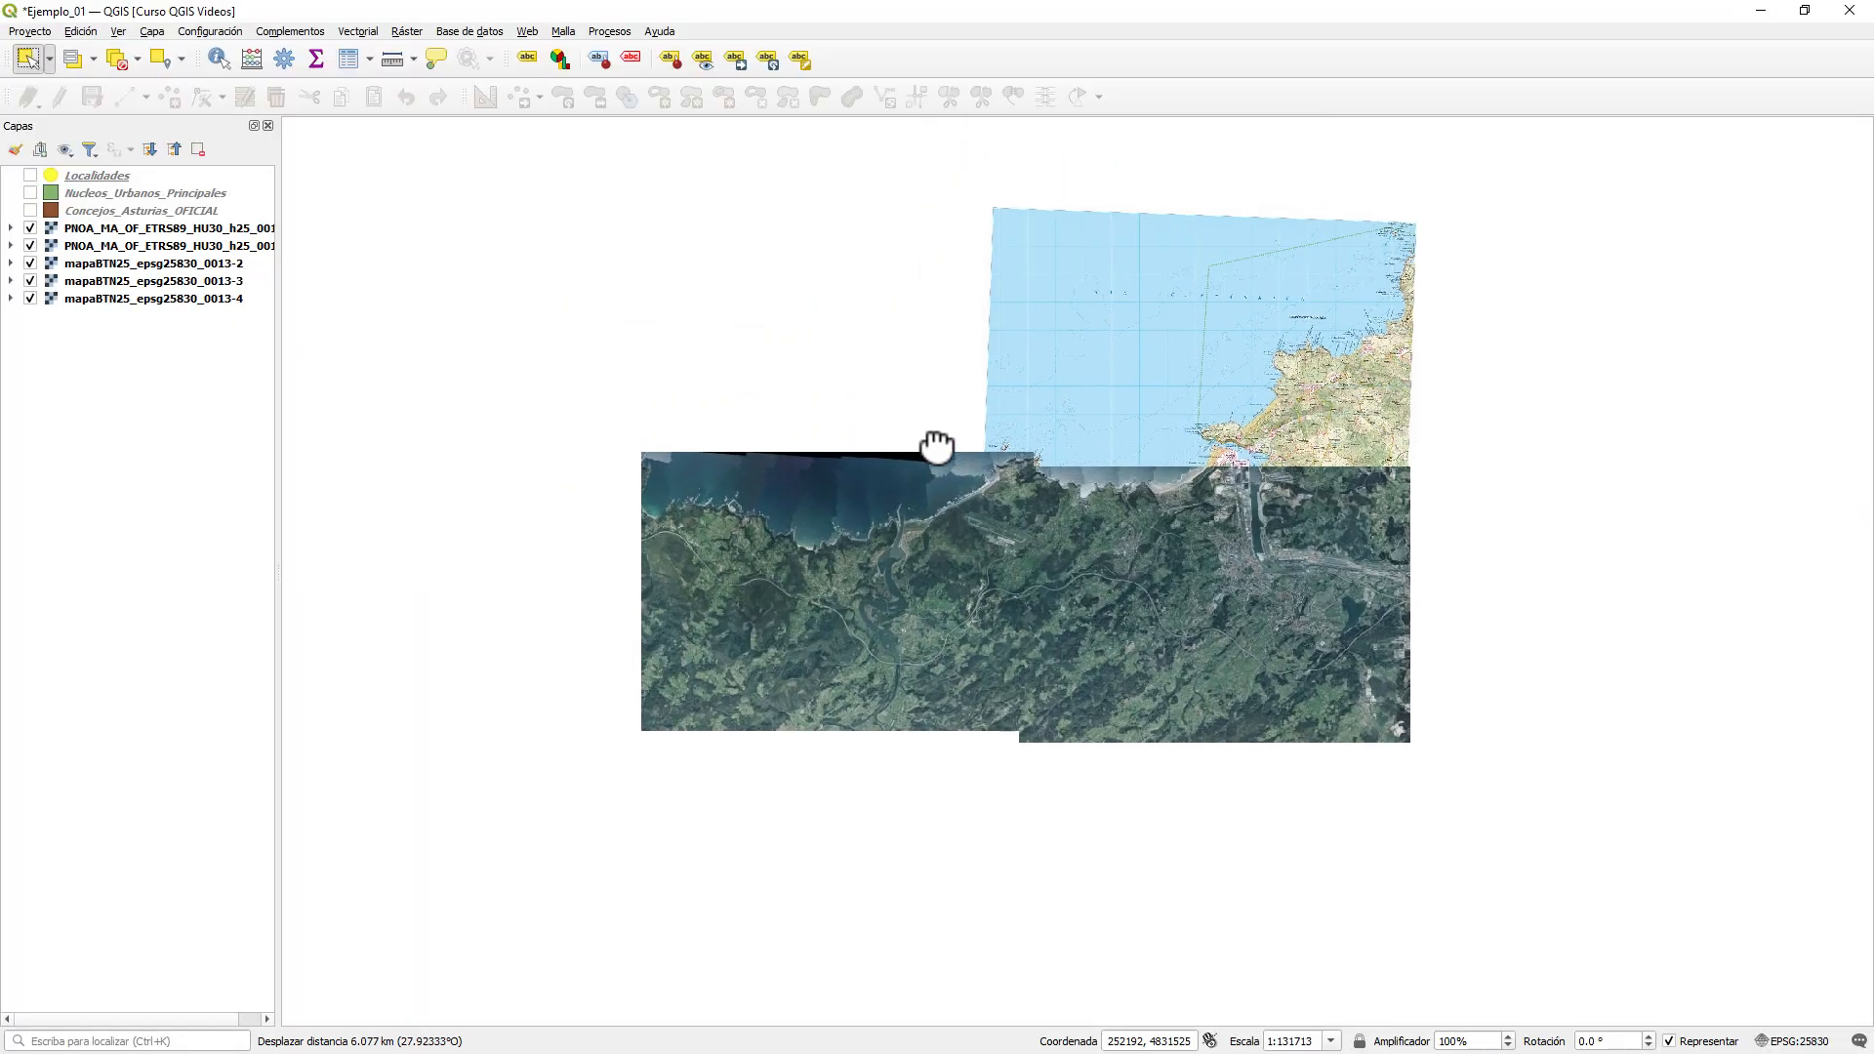
drag(937, 447, 996, 489)
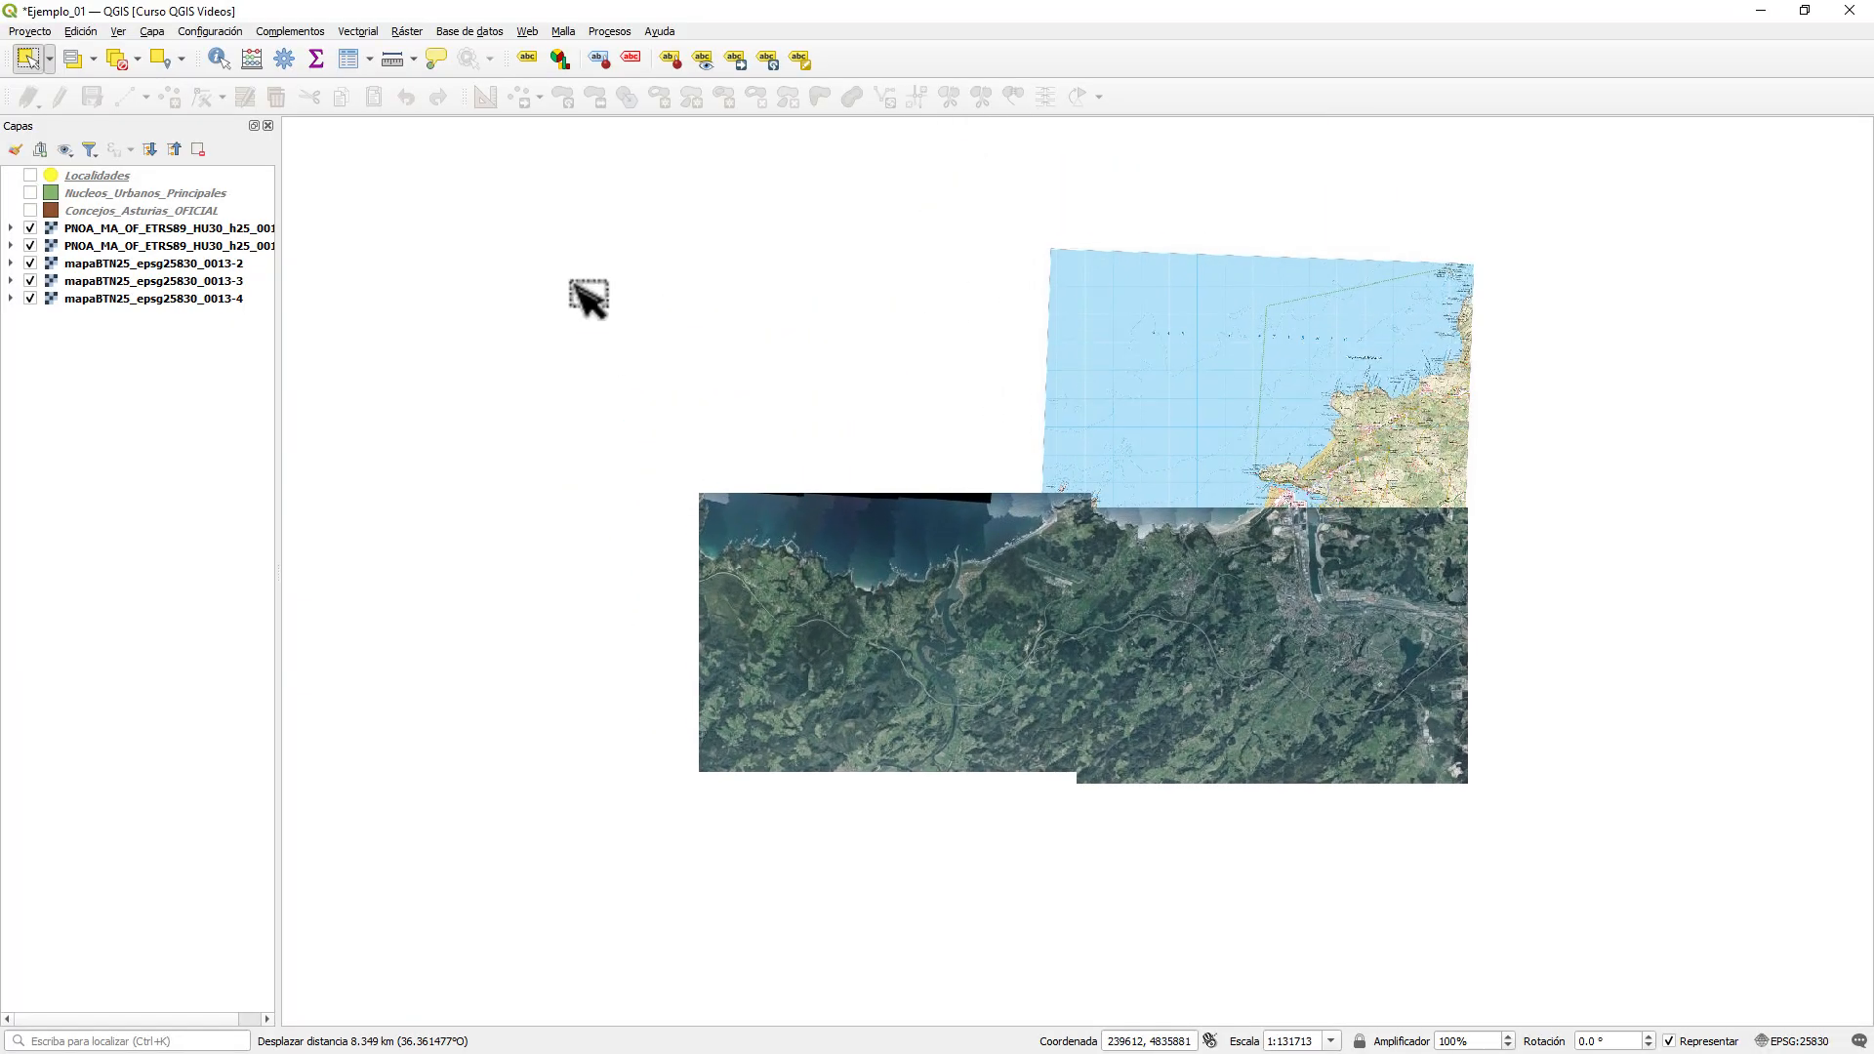
click(124, 282)
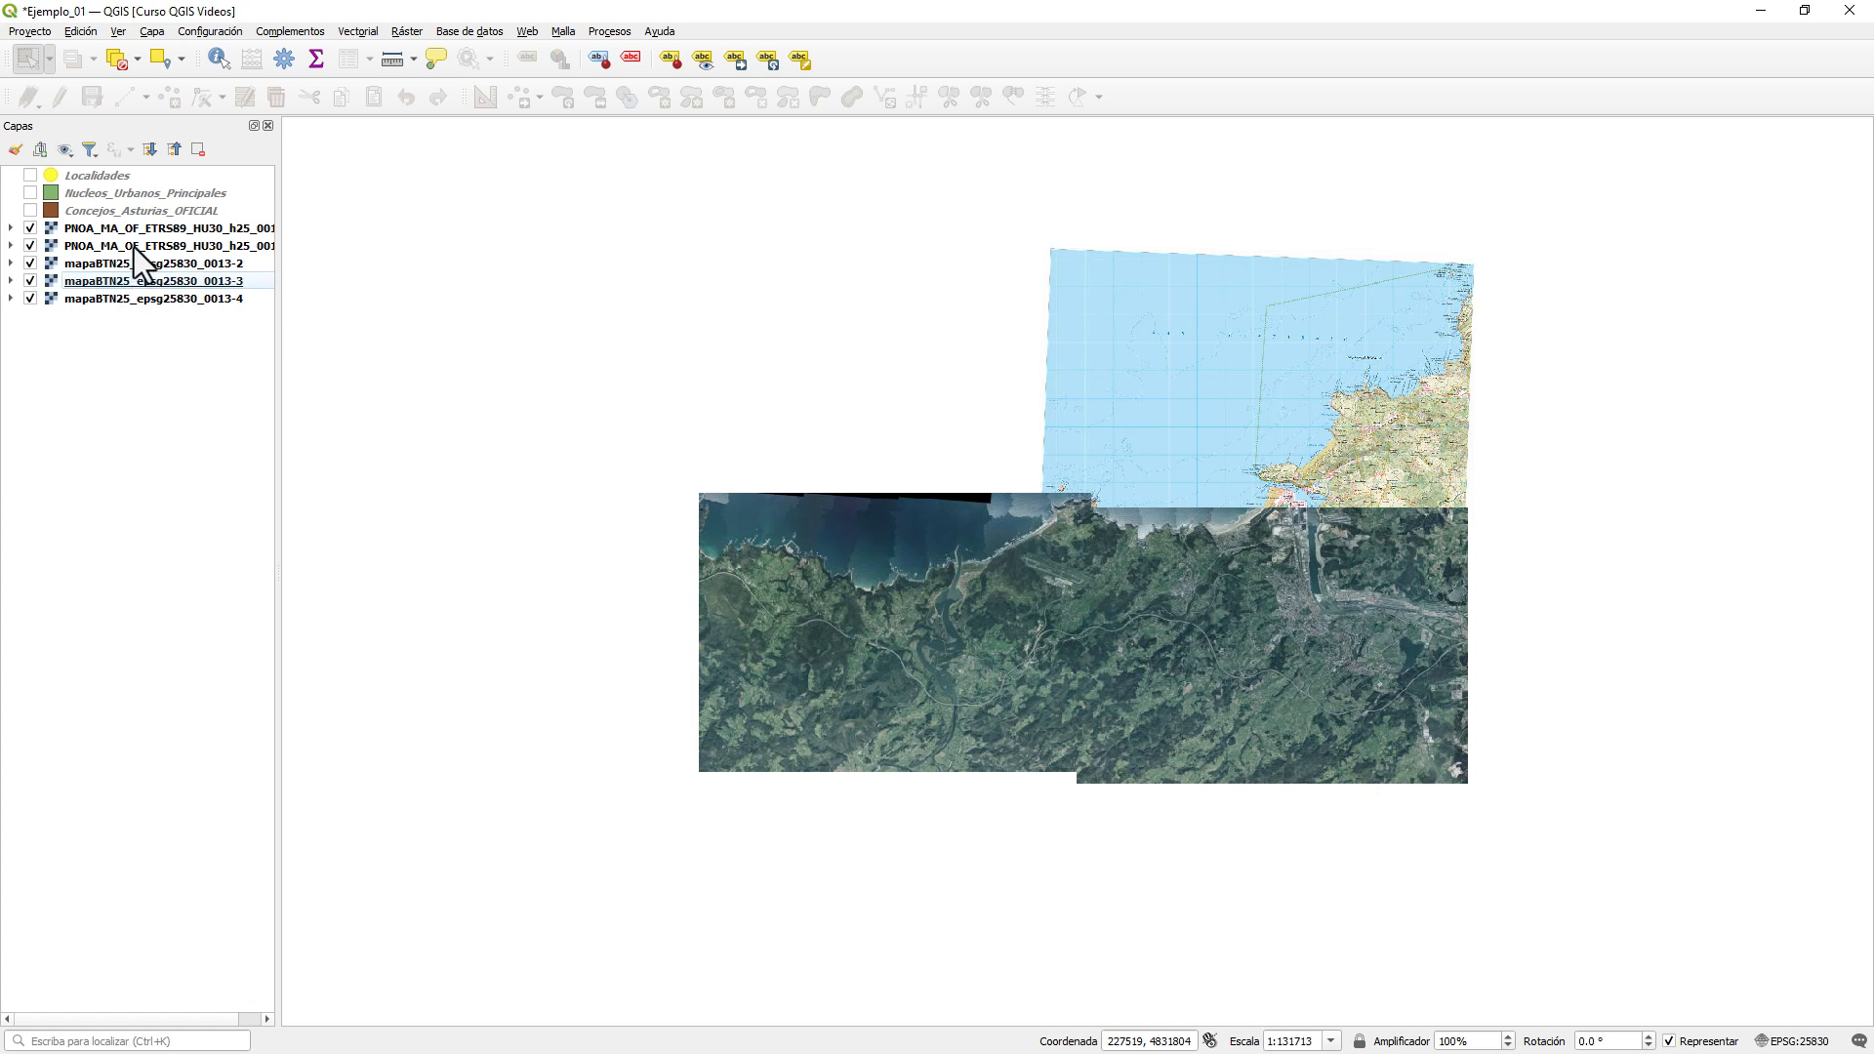
click(132, 249)
click(137, 231)
click(150, 249)
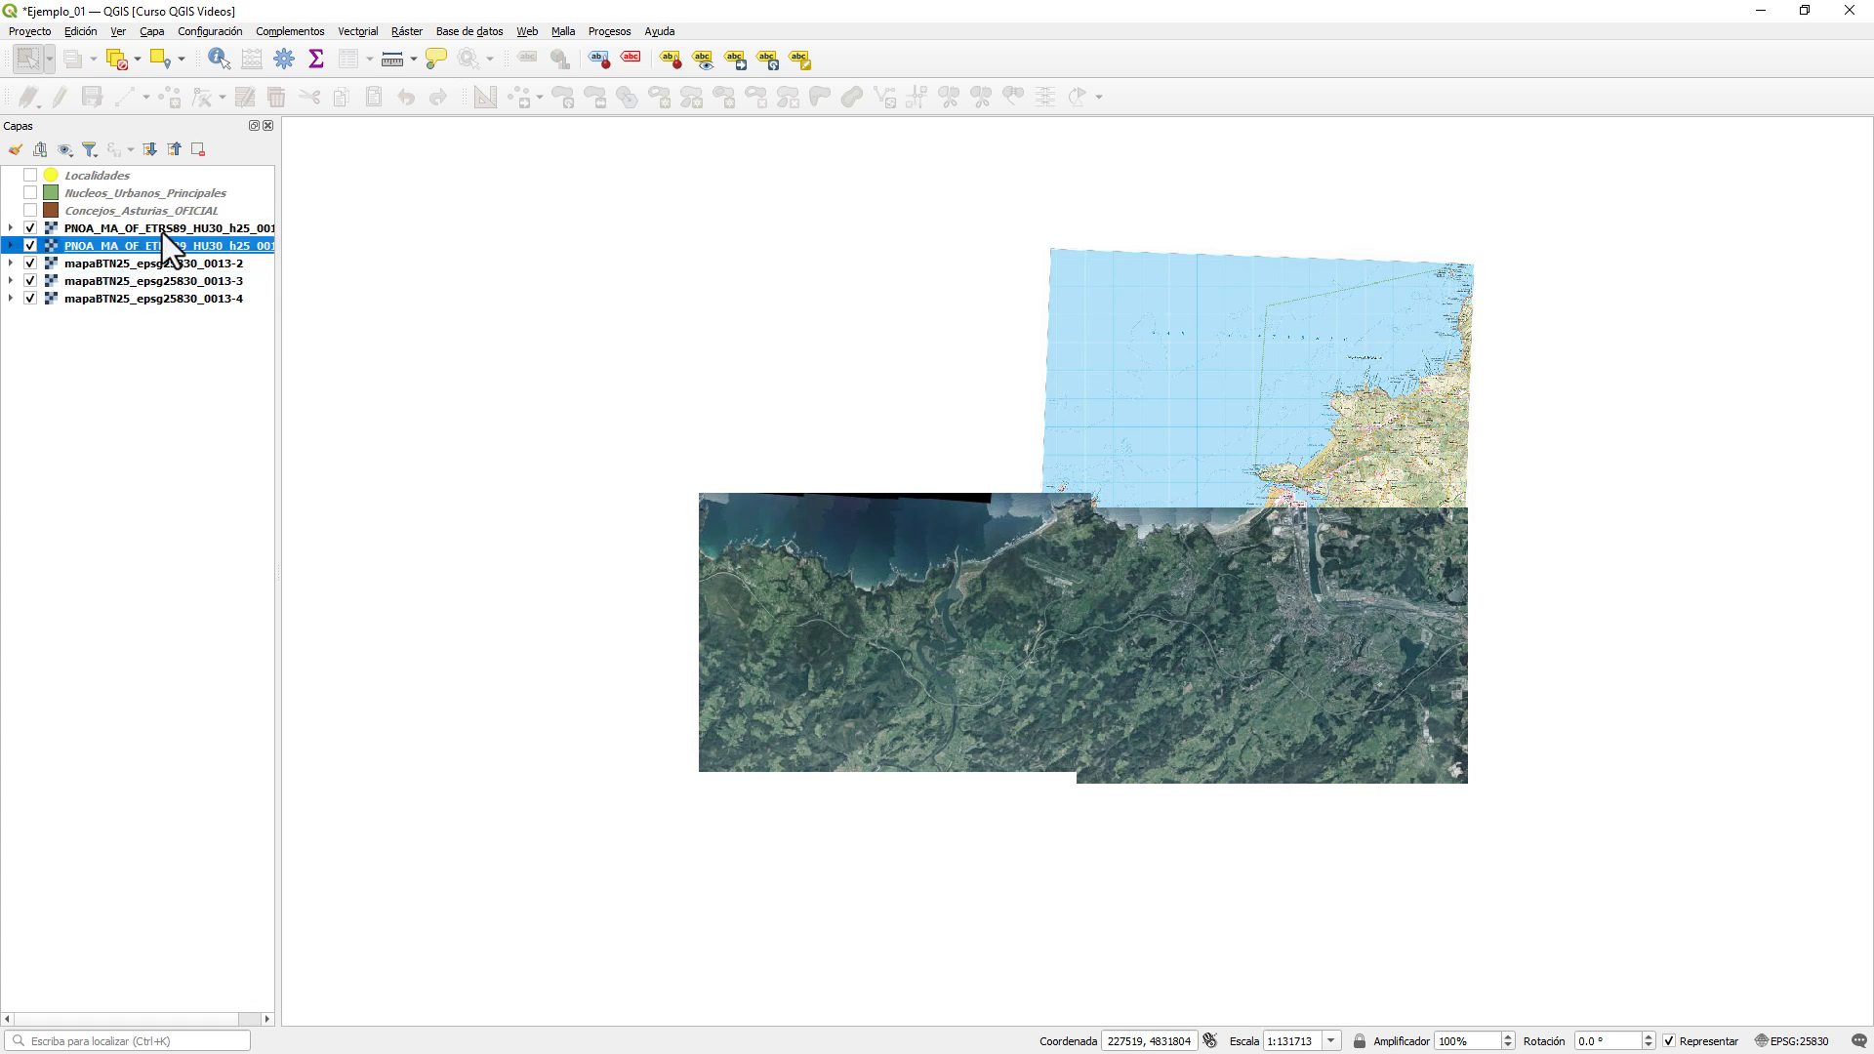
click(164, 232)
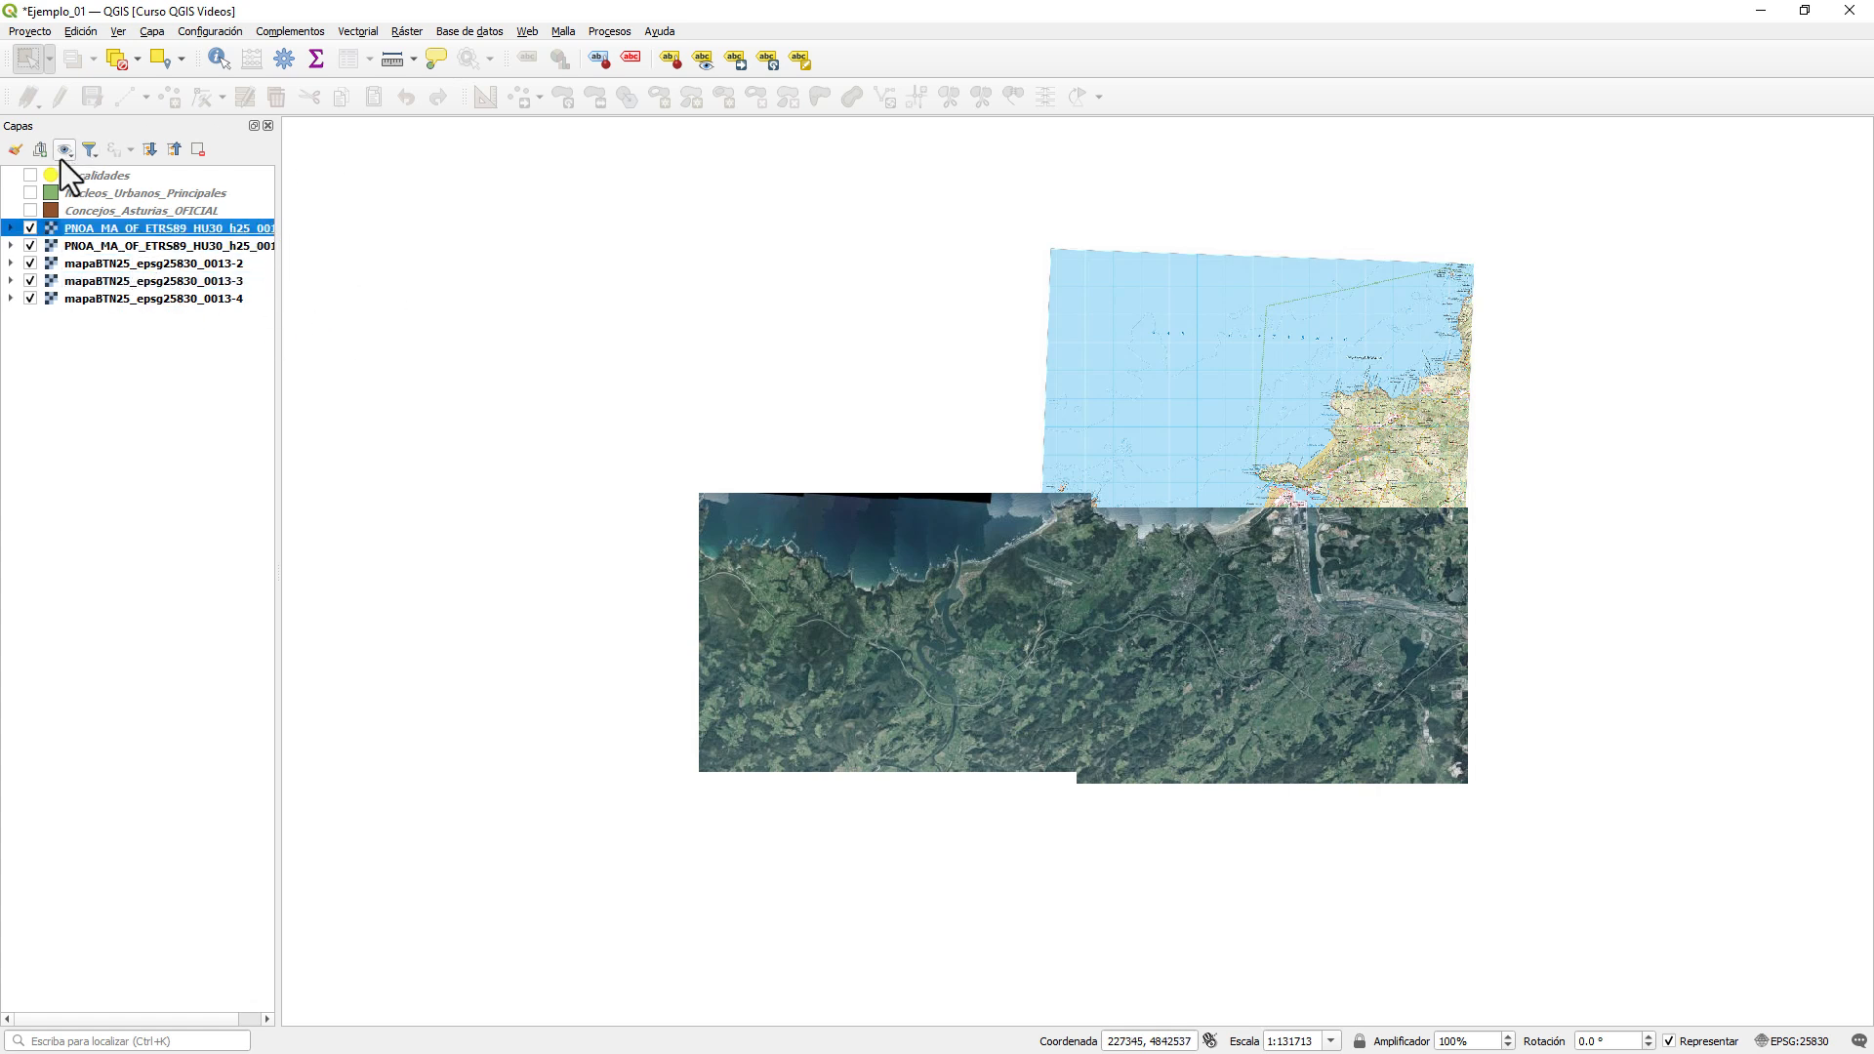
click(120, 213)
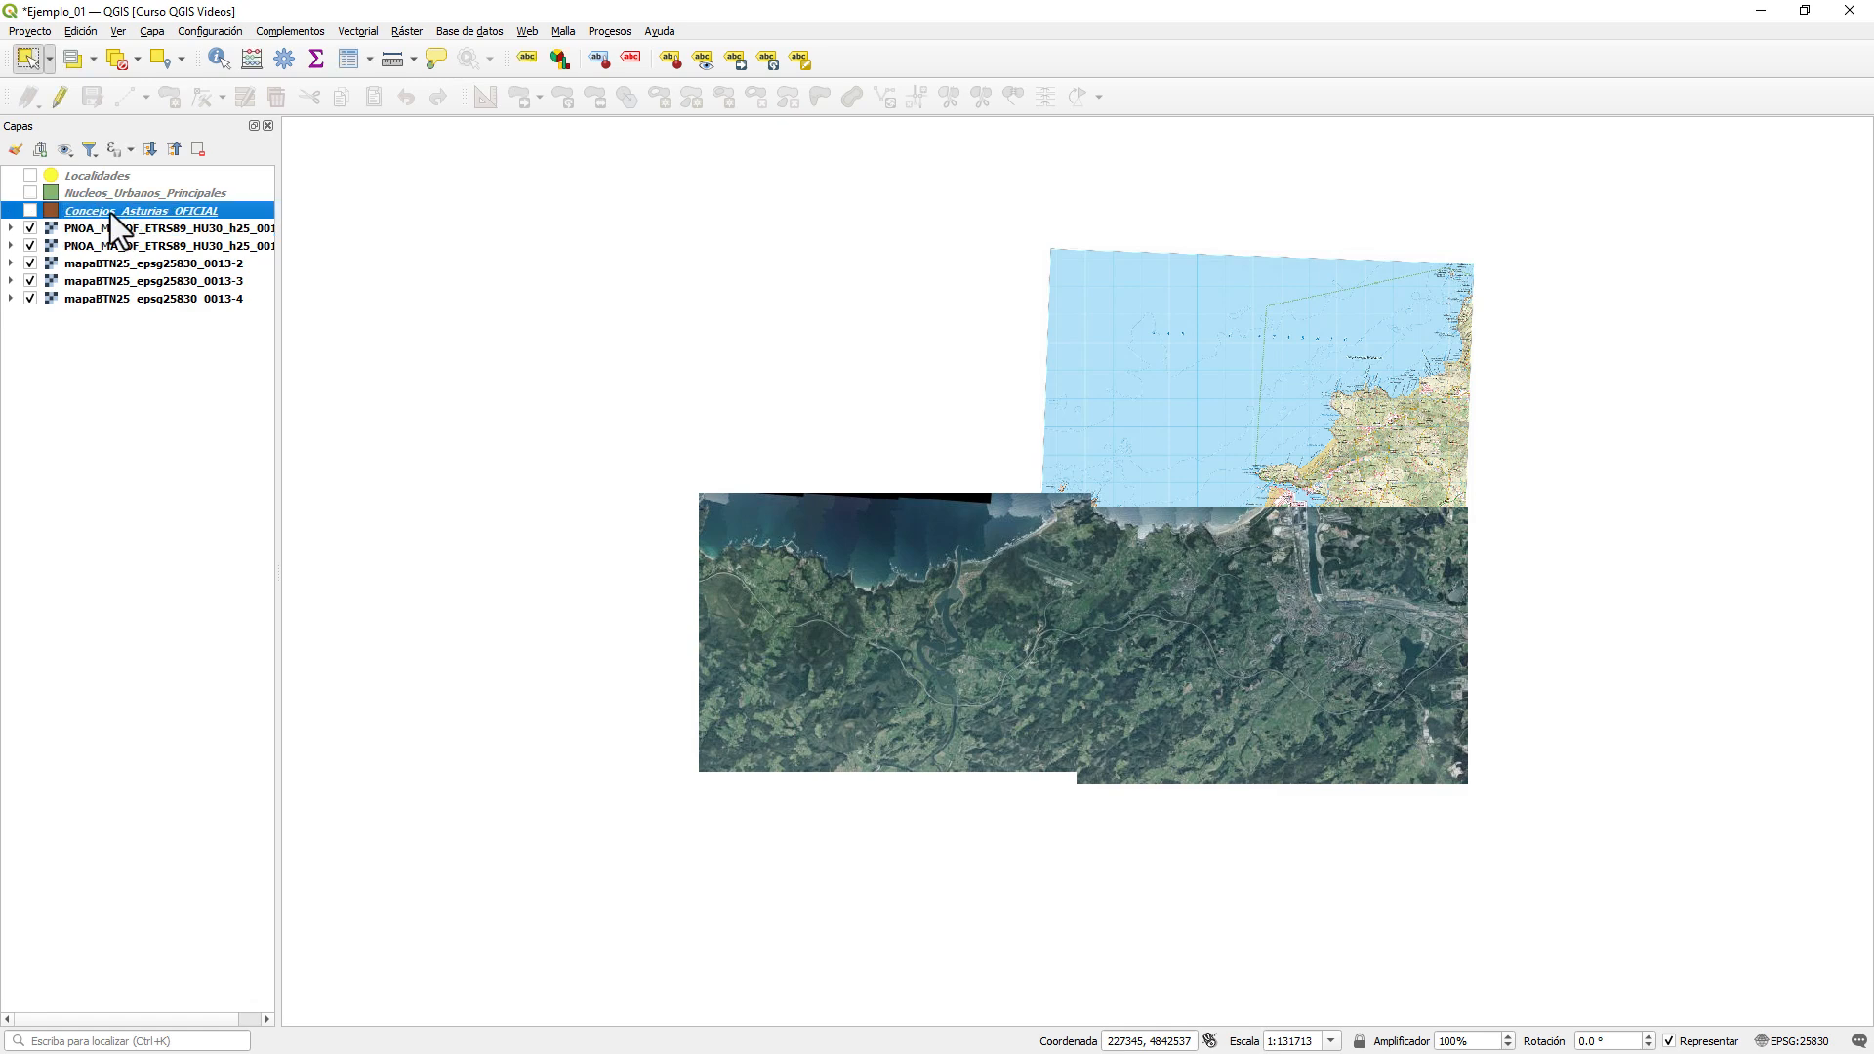
- Show the Concejos_Asturias_OFICIAL, Nucleos_Urbanos_Principales and Localidades layers over the rasters and hide them again, twice
click(30, 210)
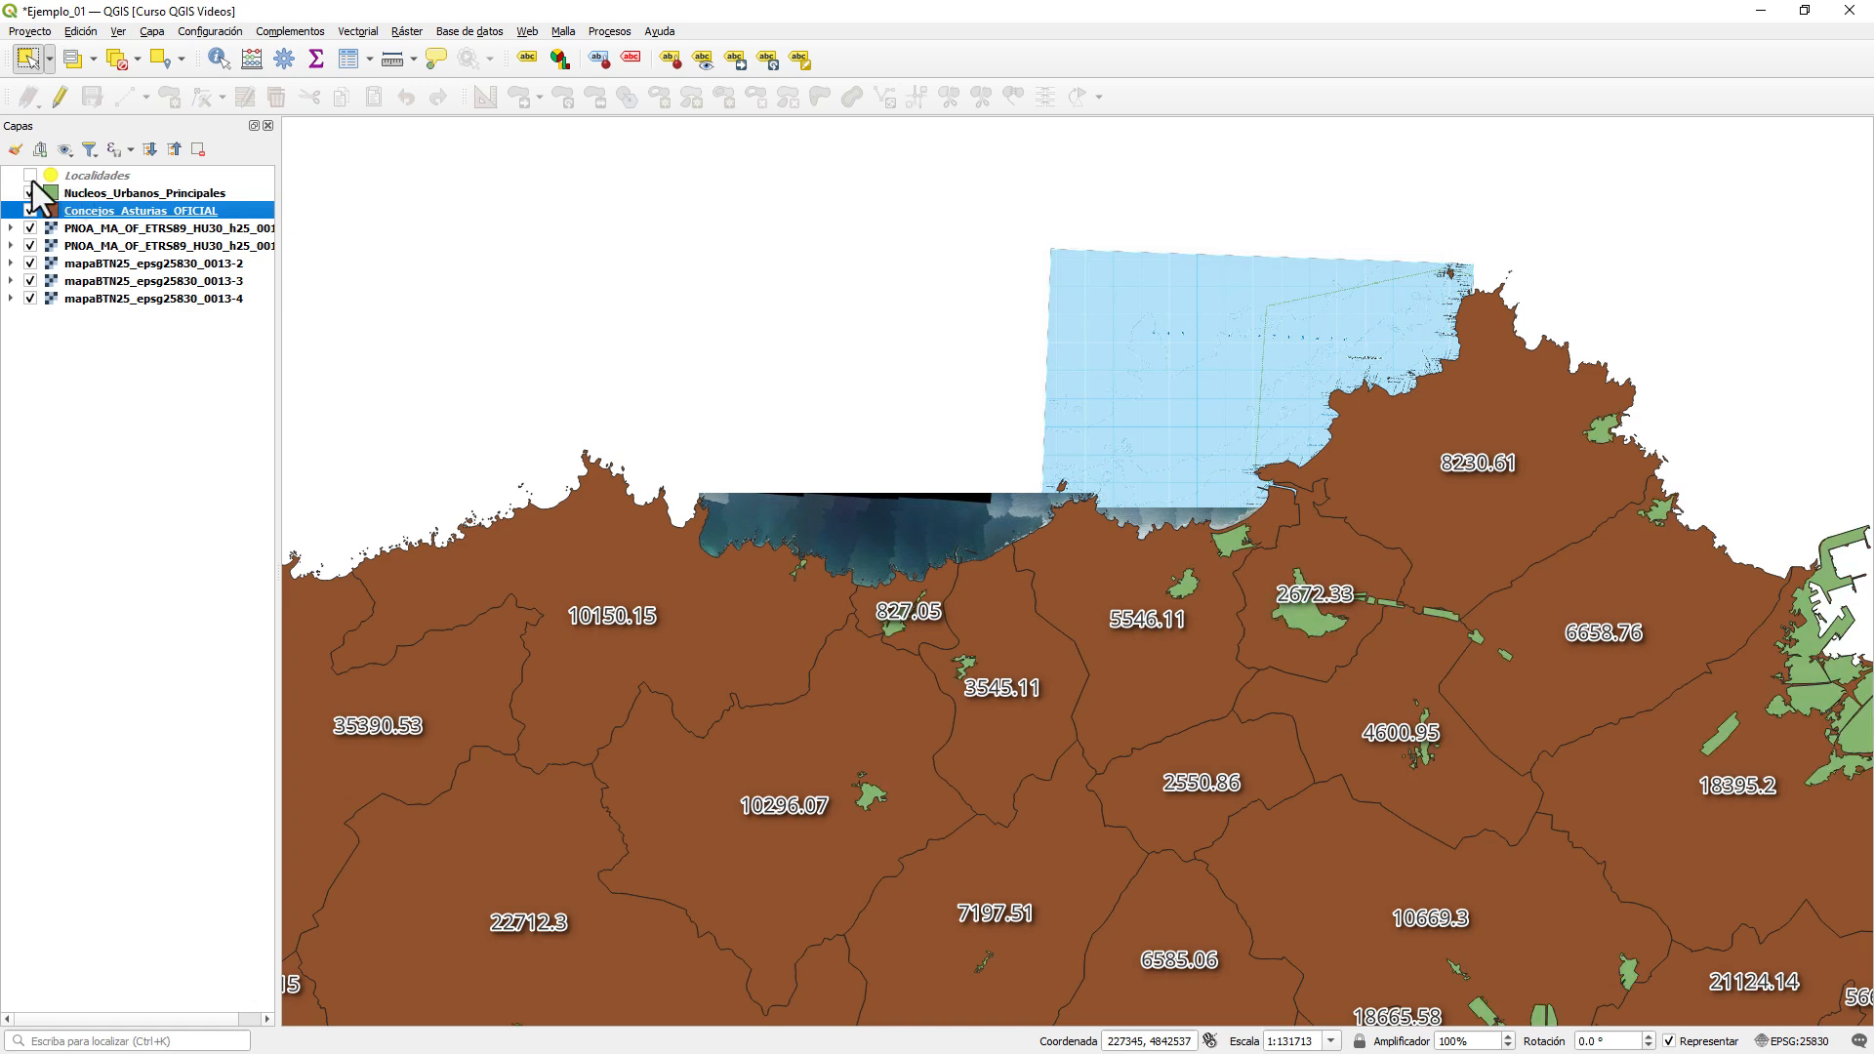
click(31, 176)
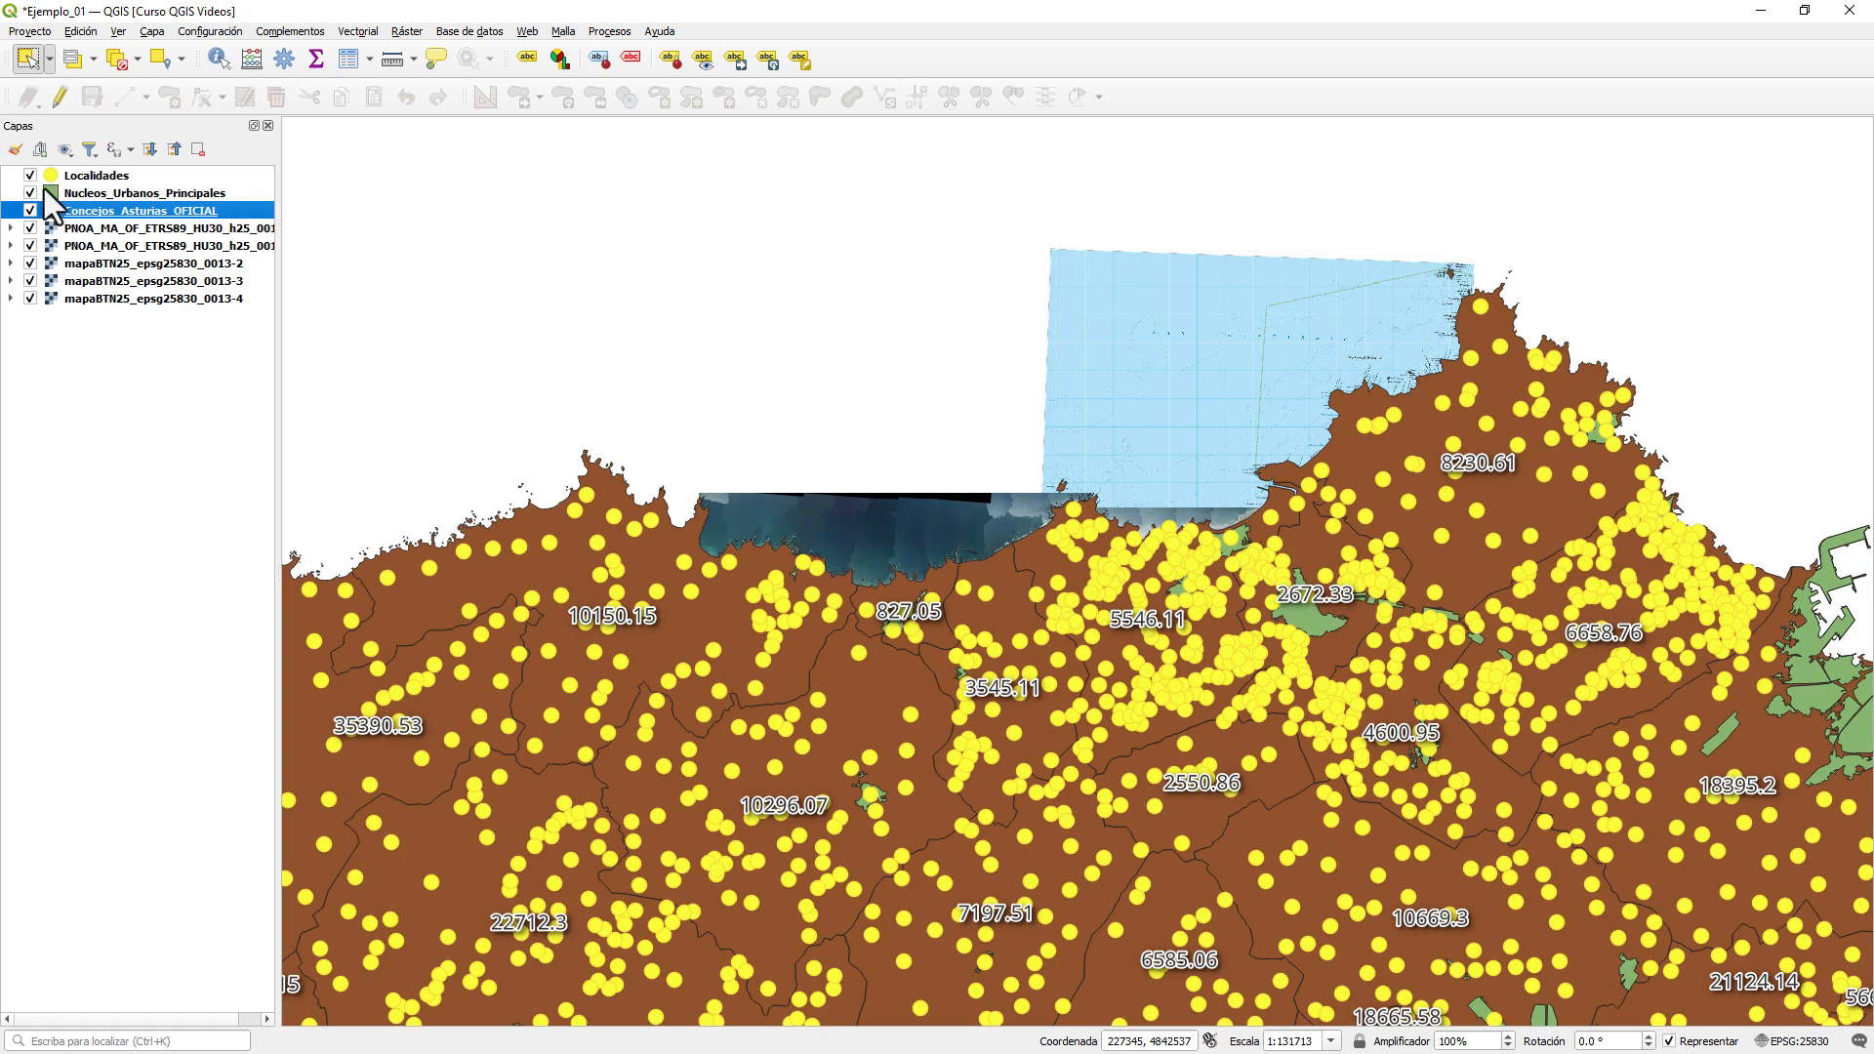
click(30, 176)
click(30, 193)
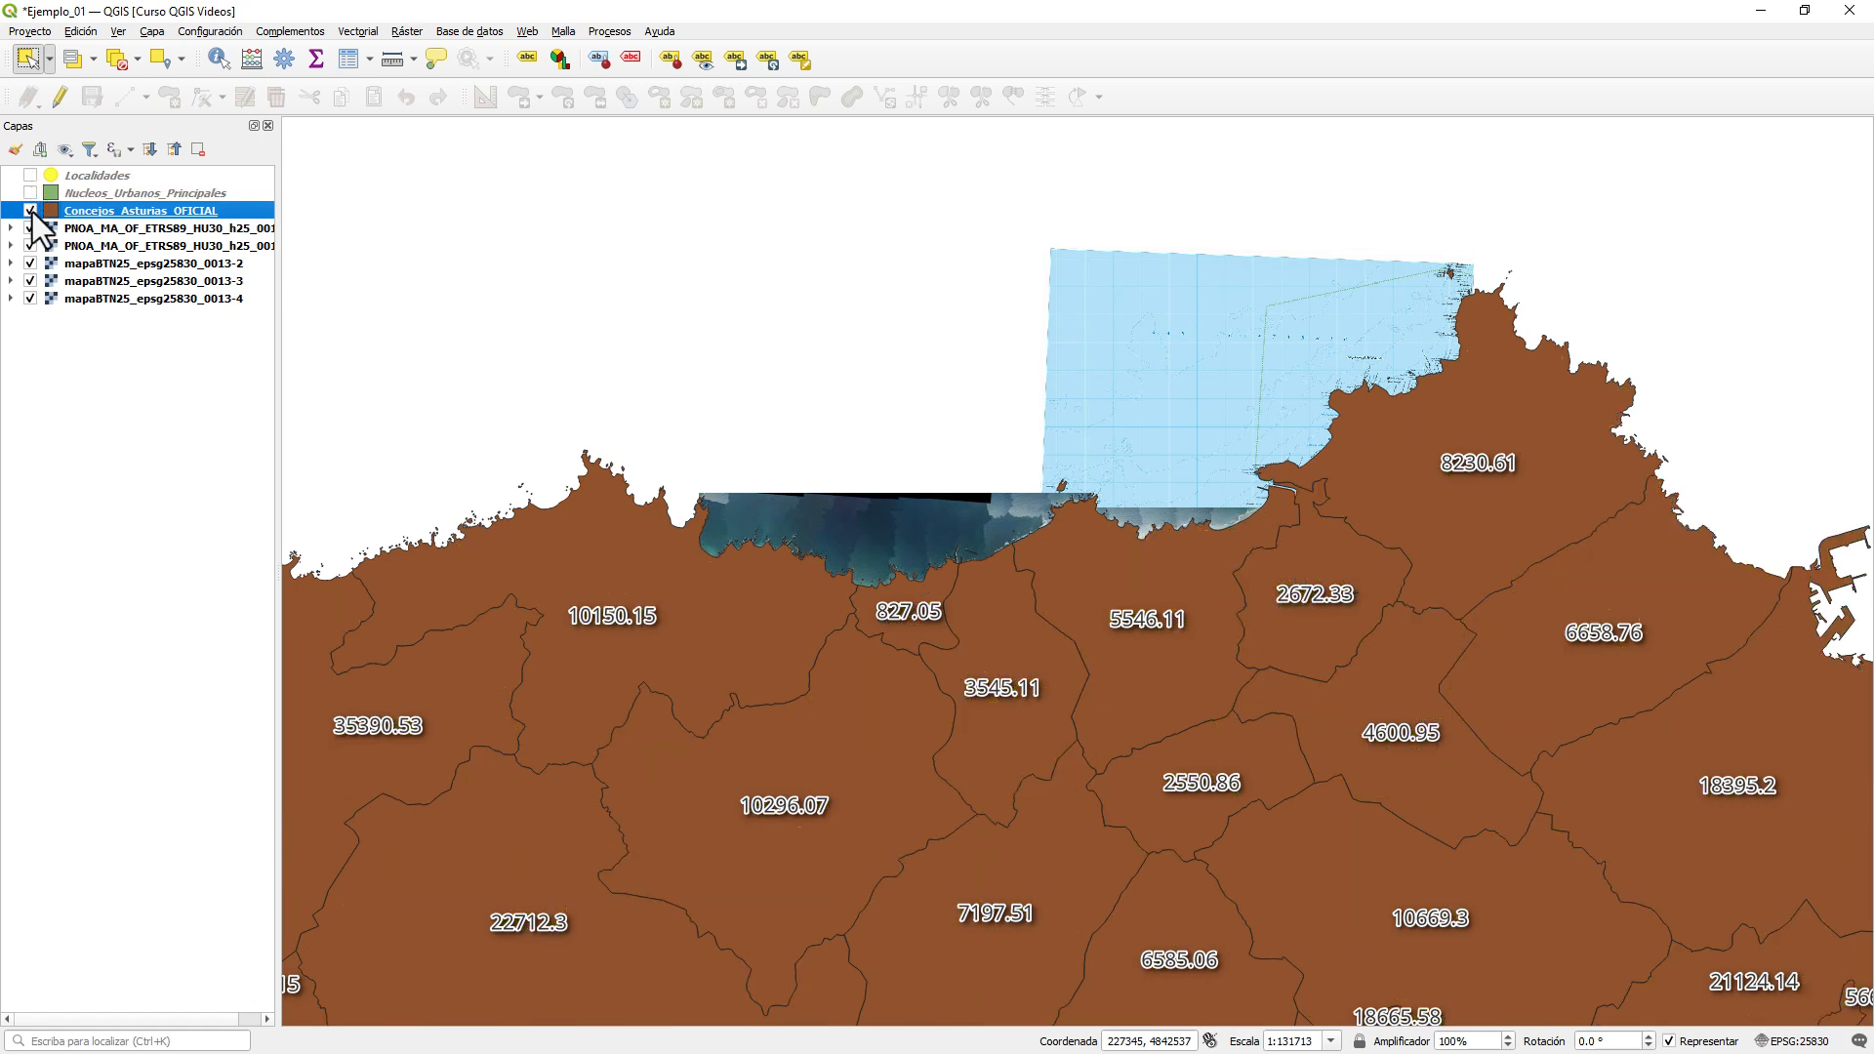
click(30, 210)
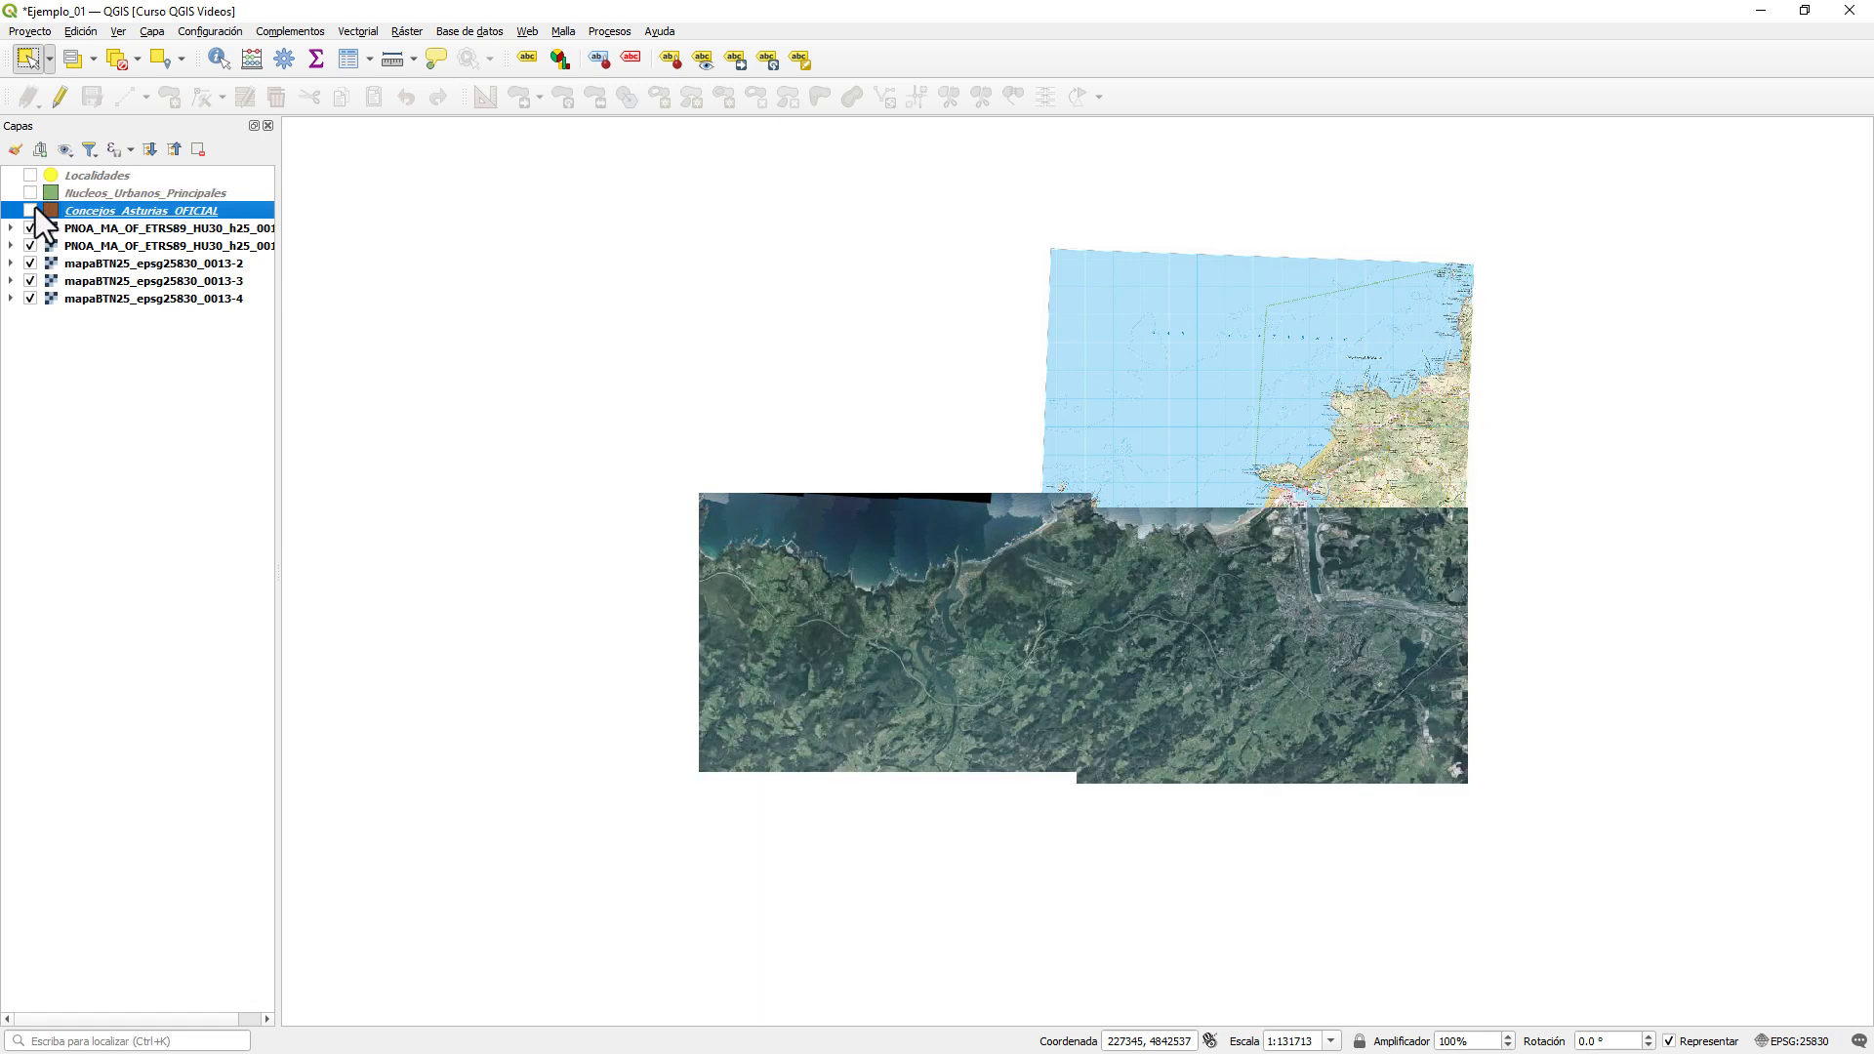
click(31, 211)
click(30, 193)
click(30, 176)
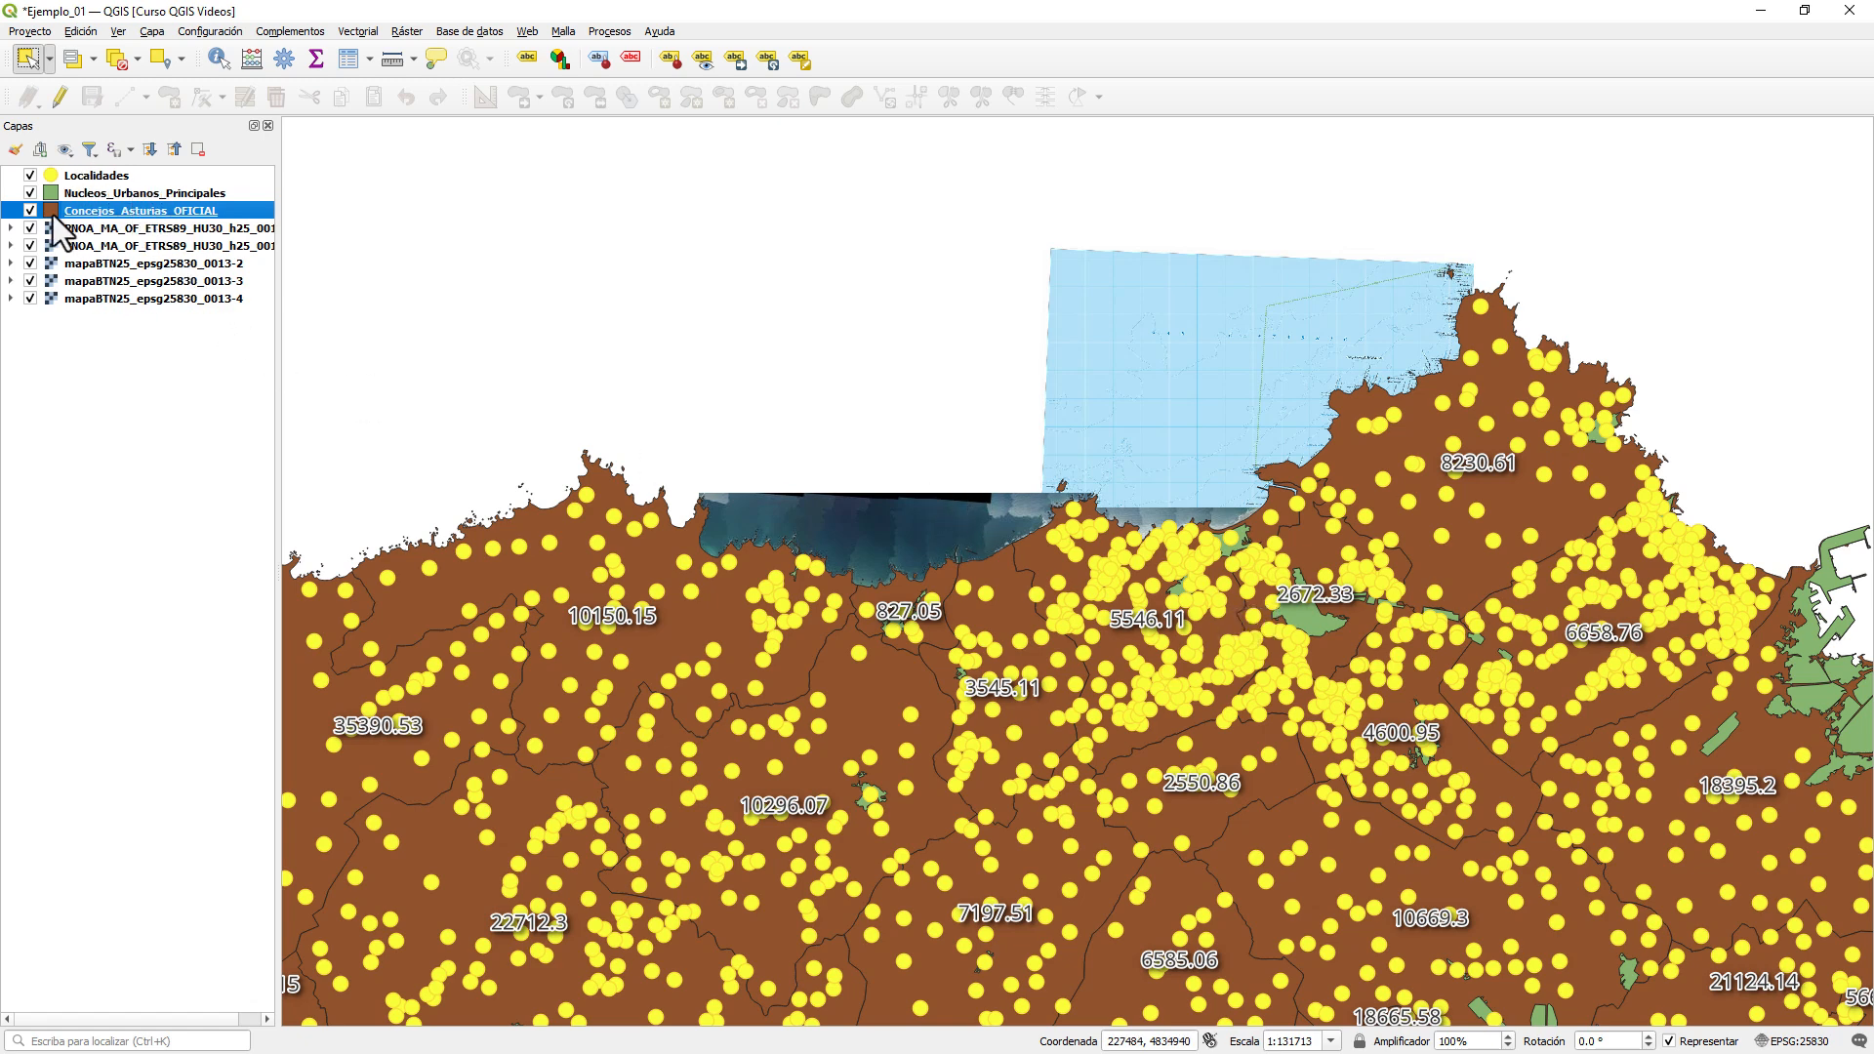
click(31, 177)
click(31, 193)
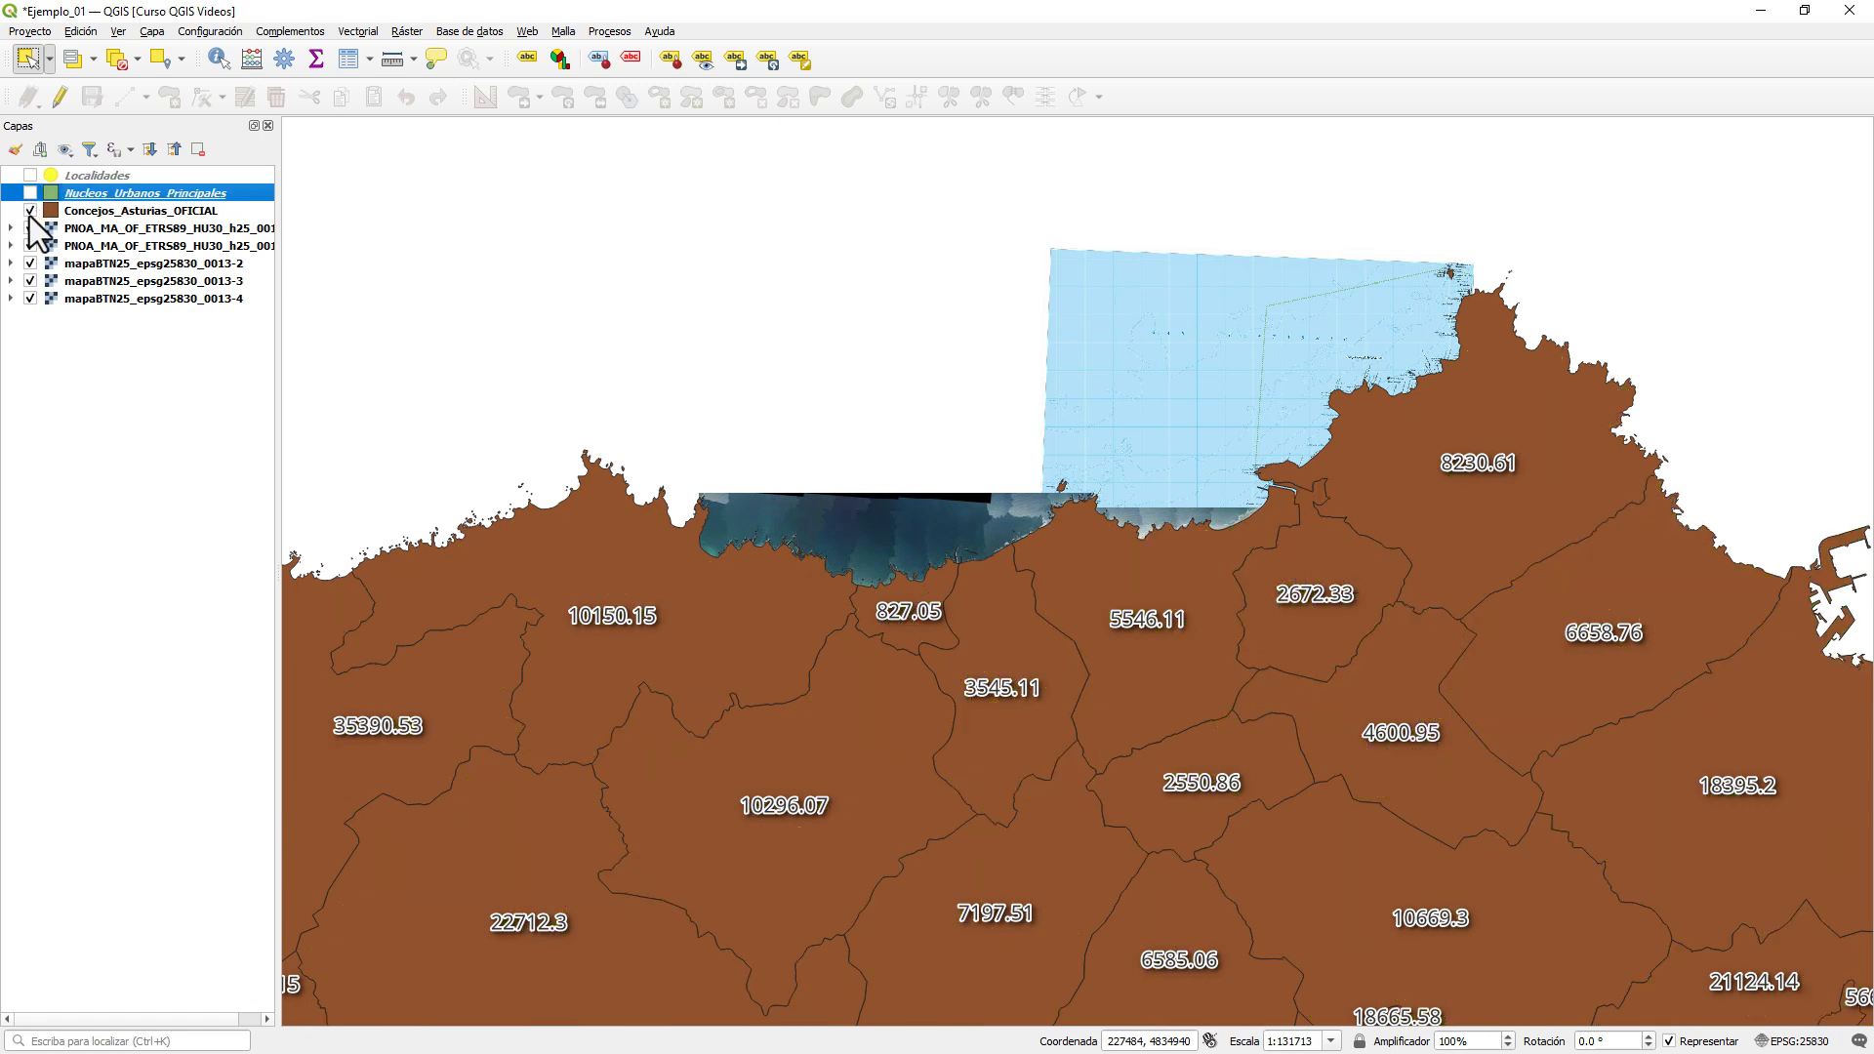
click(31, 211)
- Move the mapaBTN25_epsg25830_0013-3 layer above mapaBTN25_epsg25830_0013-2 in the layer order
drag(137, 249, 193, 221)
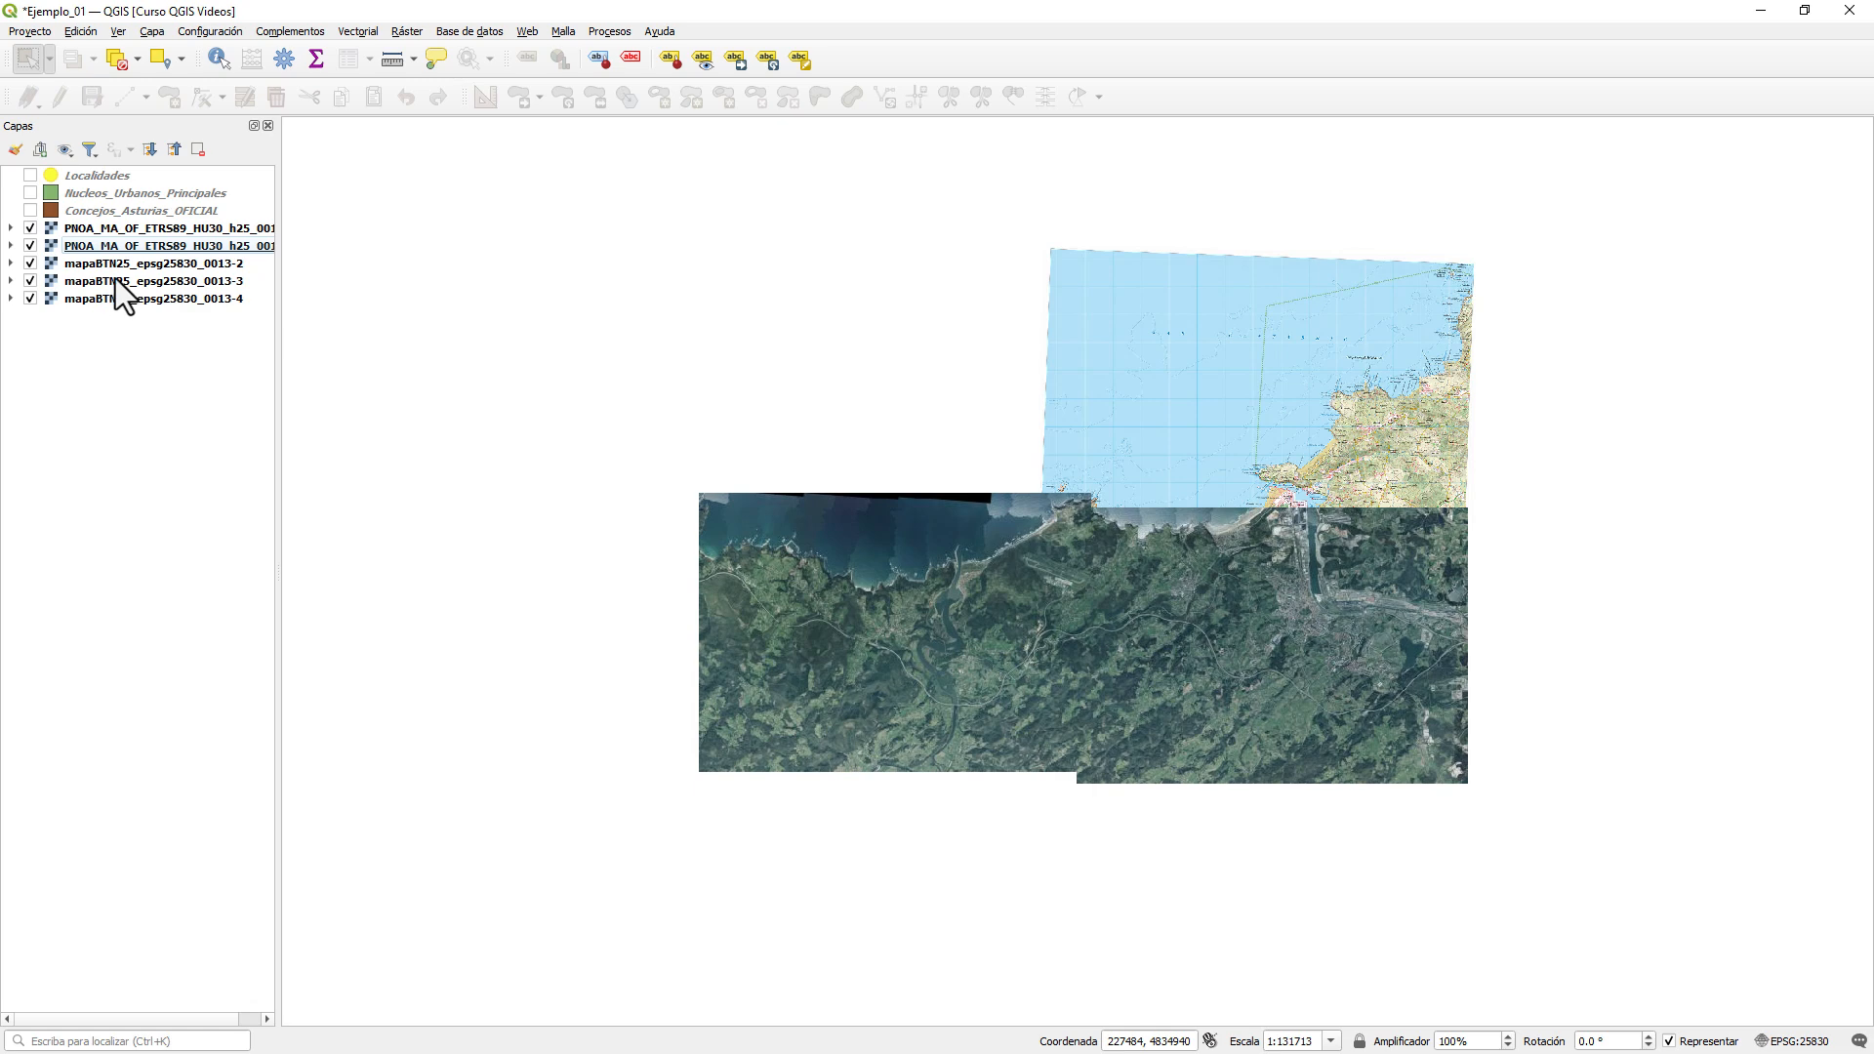
mouse_move(115, 280)
mouse_down()
mouse_move(190, 223)
mouse_move(154, 269)
mouse_up()
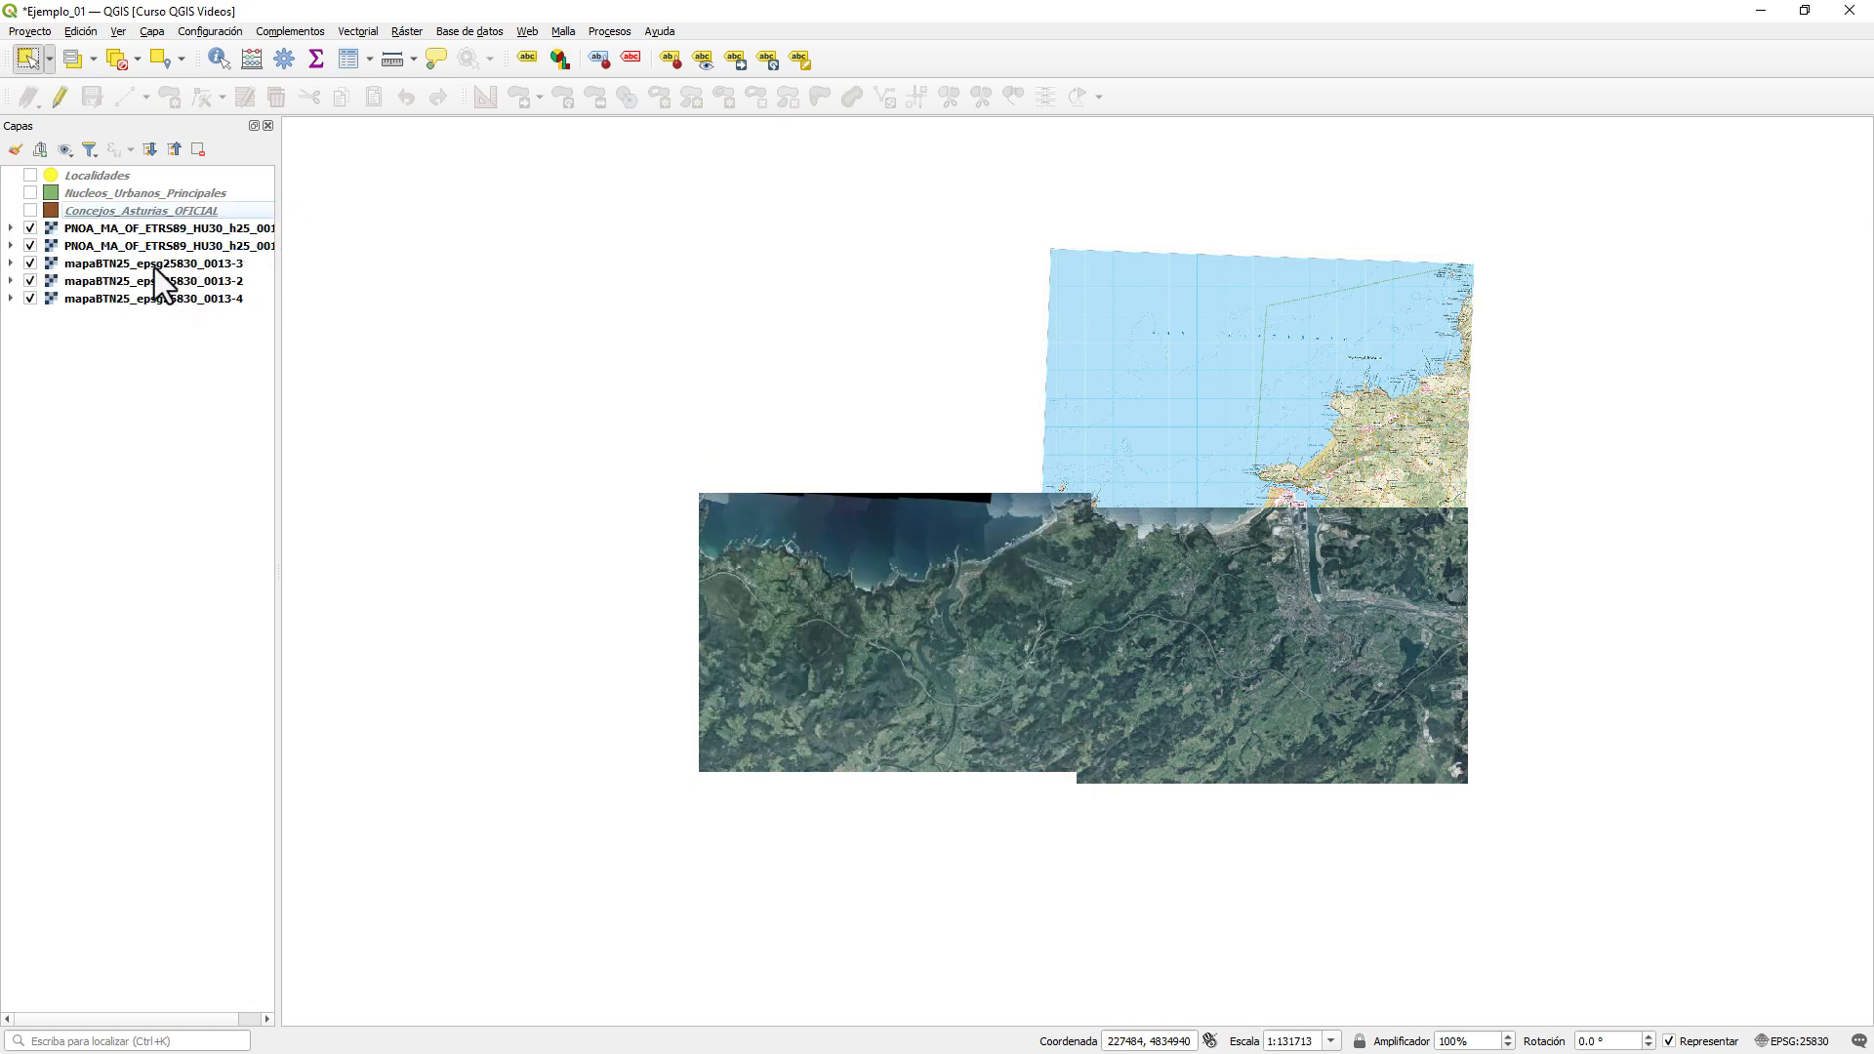
scroll(961, 550, up, 1)
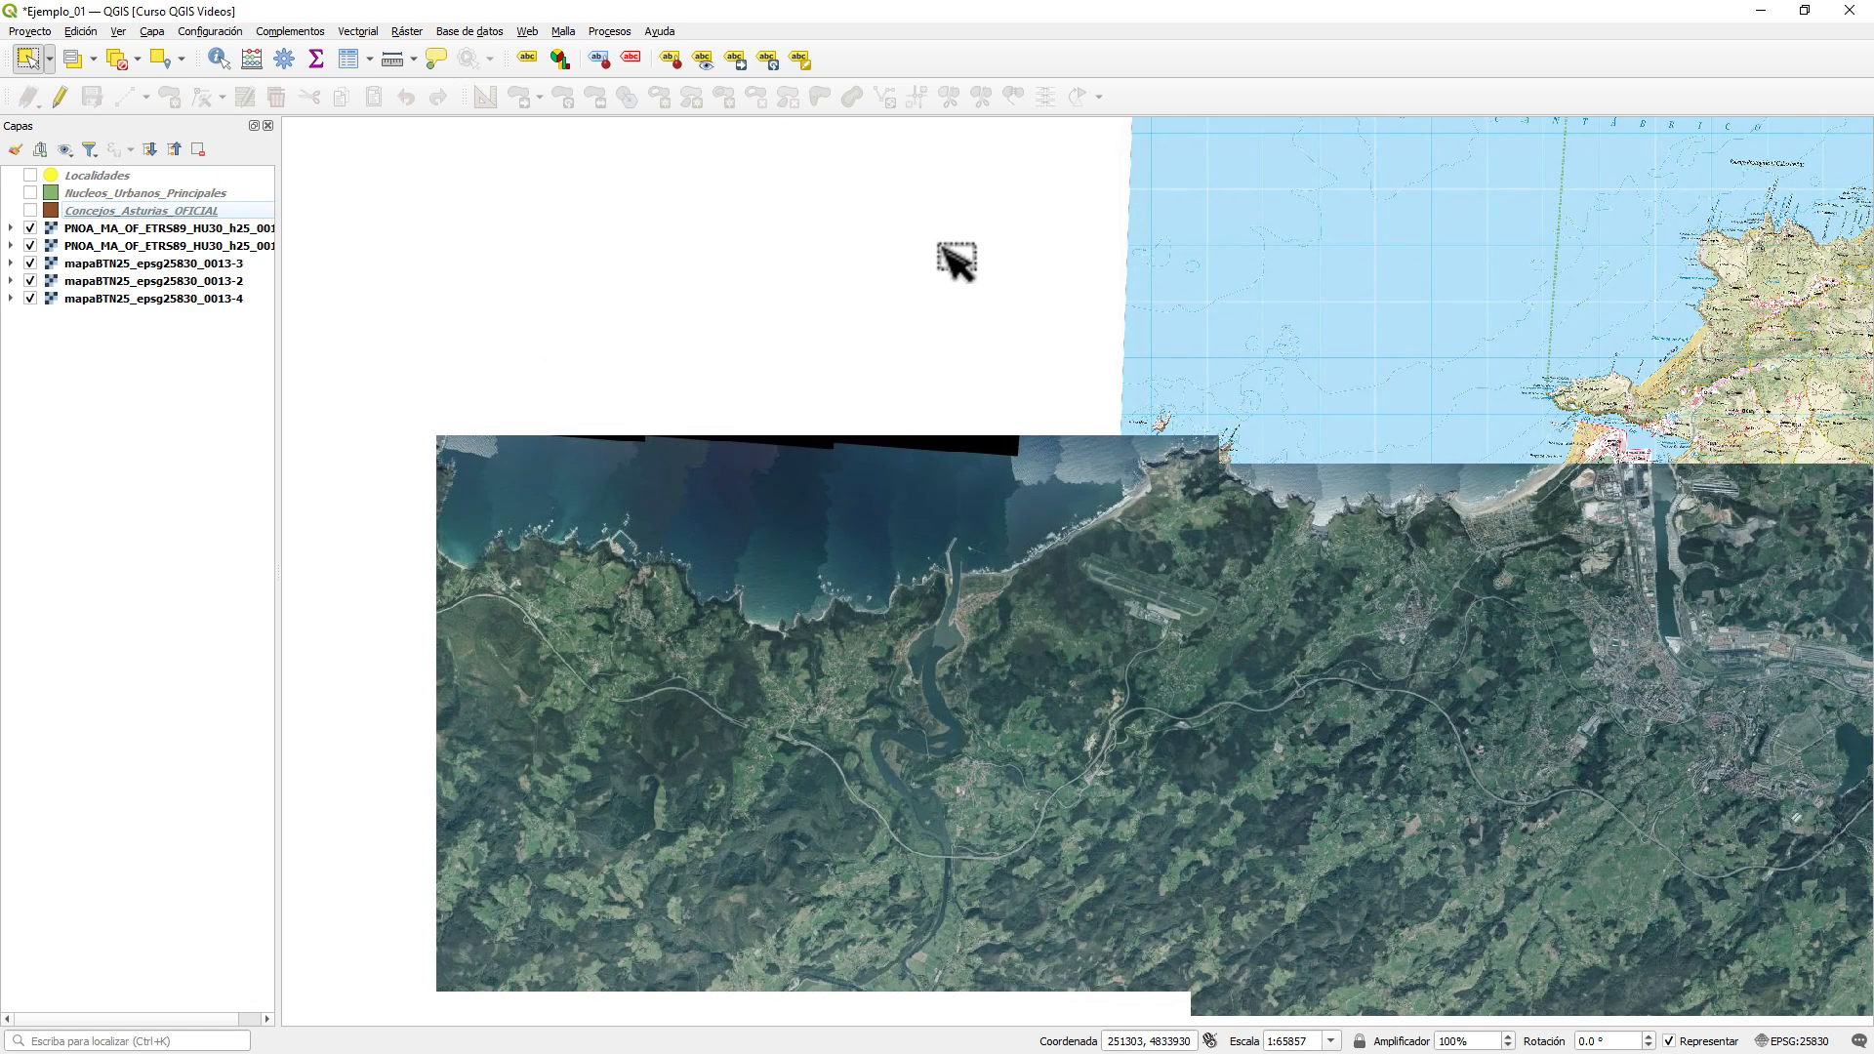
drag(1035, 618, 961, 551)
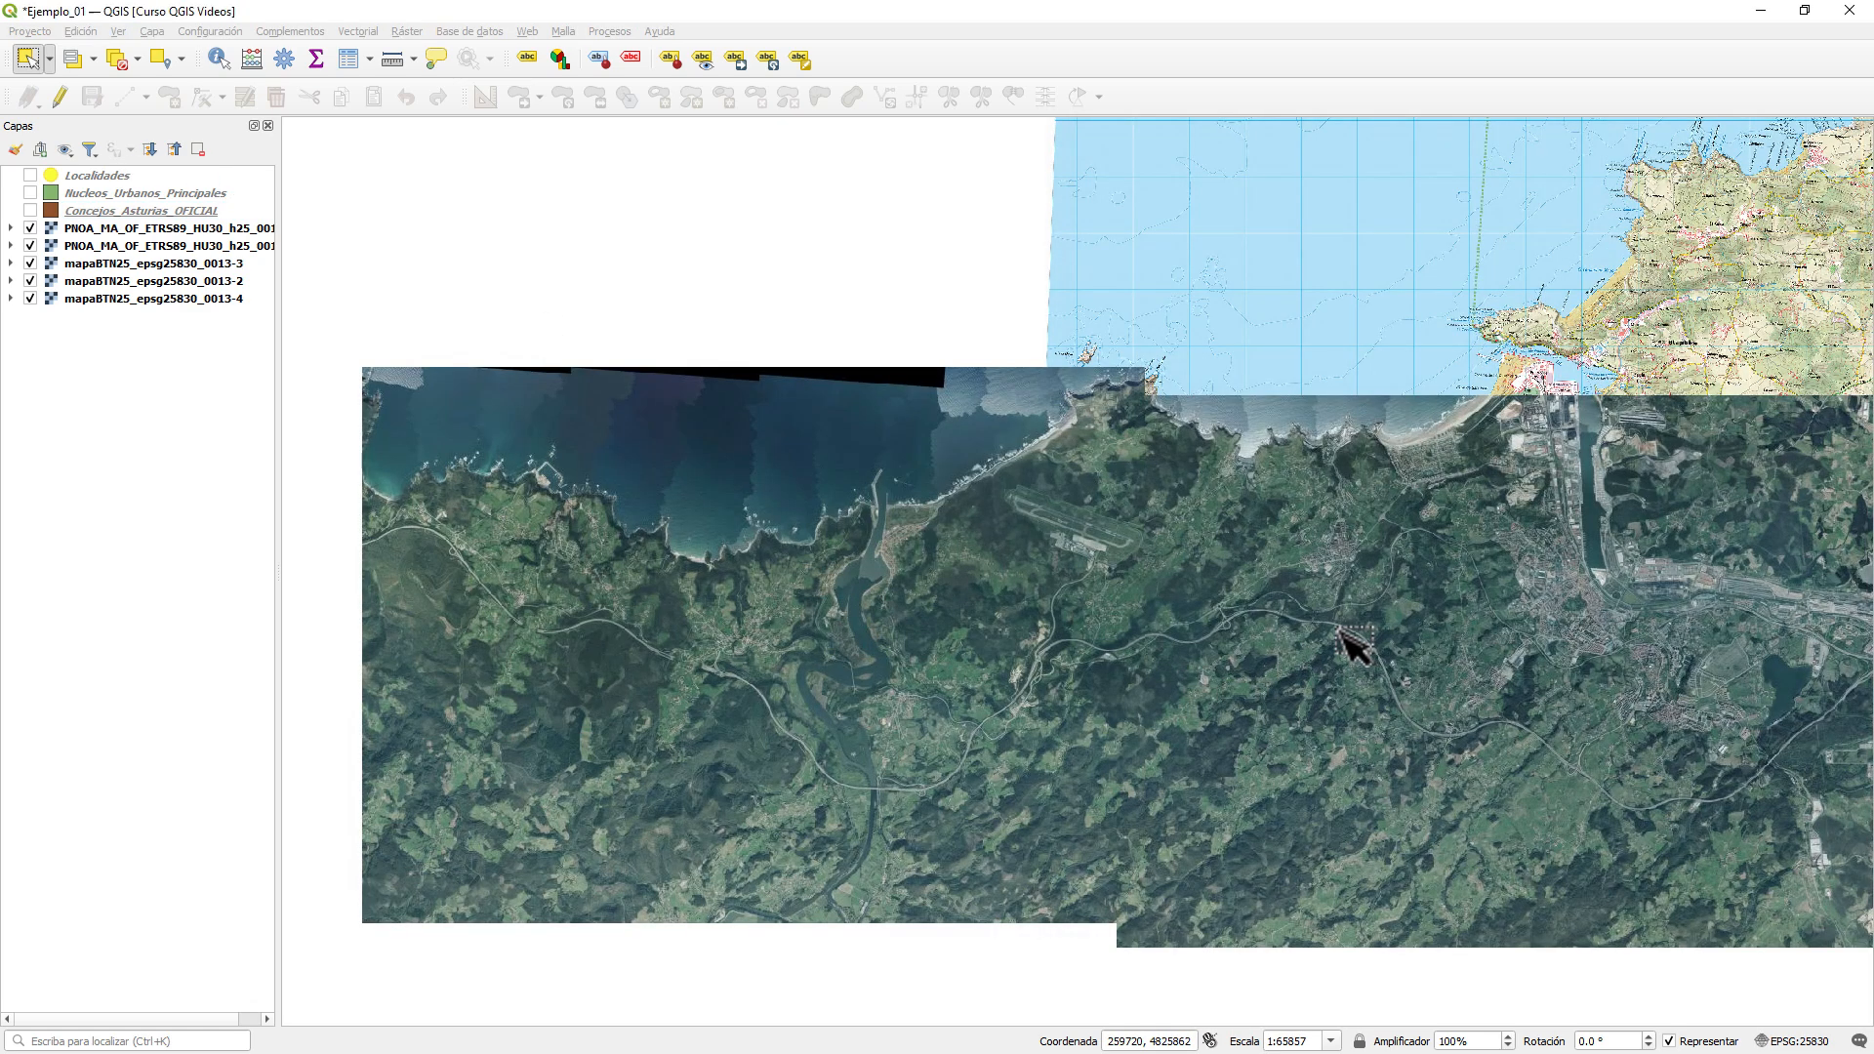
drag(1310, 662, 1286, 639)
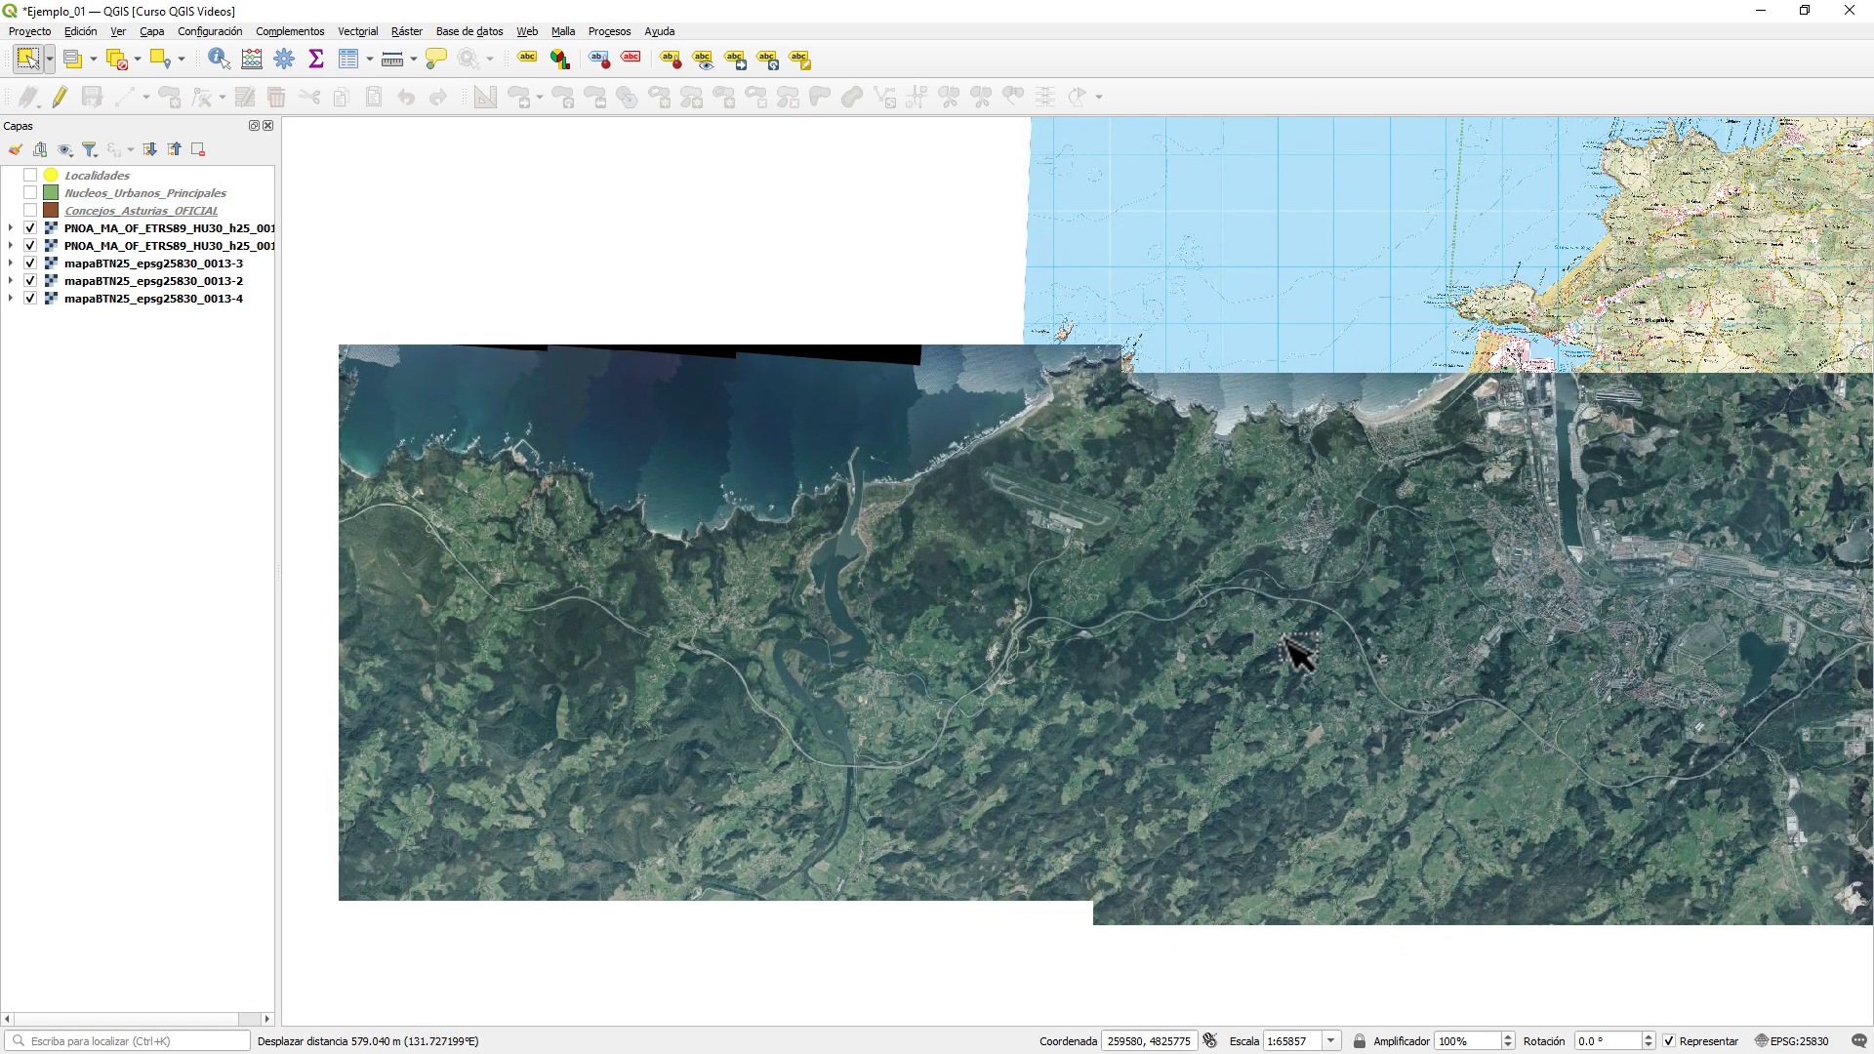
- Set the transparency band of the mapaBTN25_epsg25830_0013-4 layer to Banda 4: Band #3
click(152, 266)
click(184, 245)
click(192, 229)
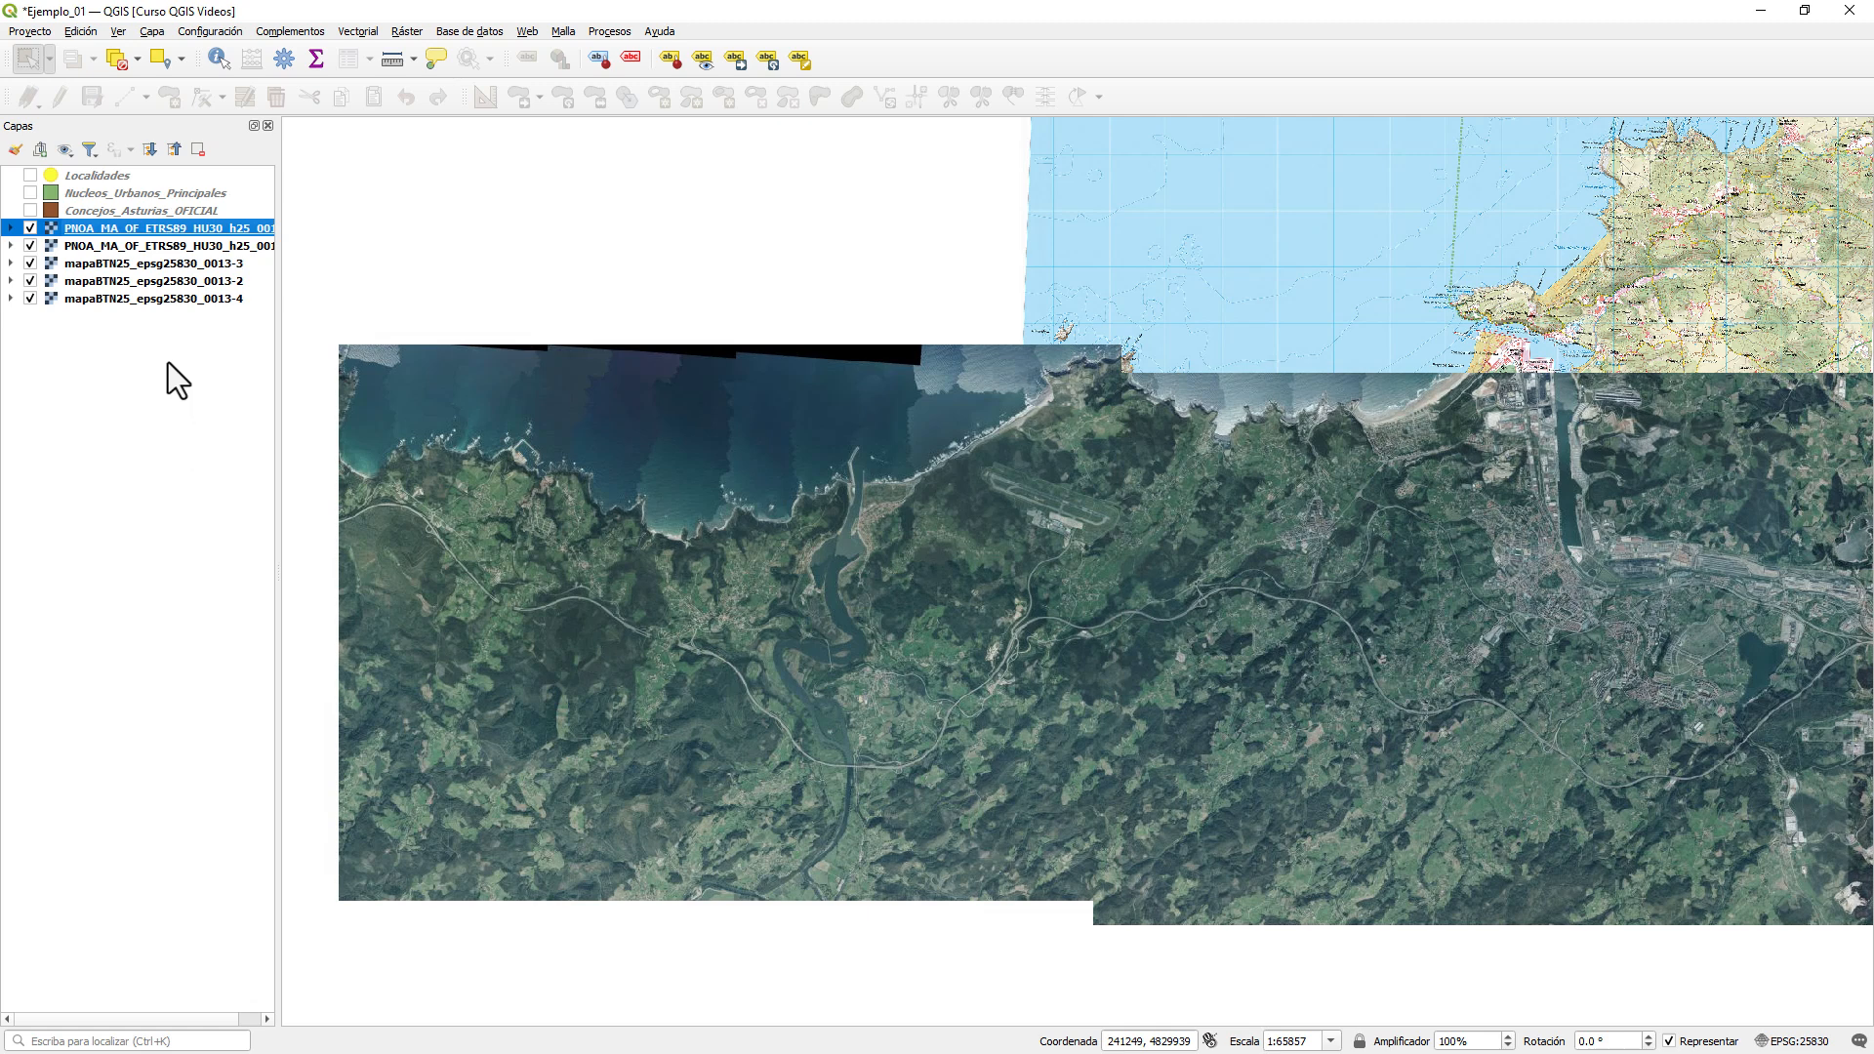
right_click(192, 297)
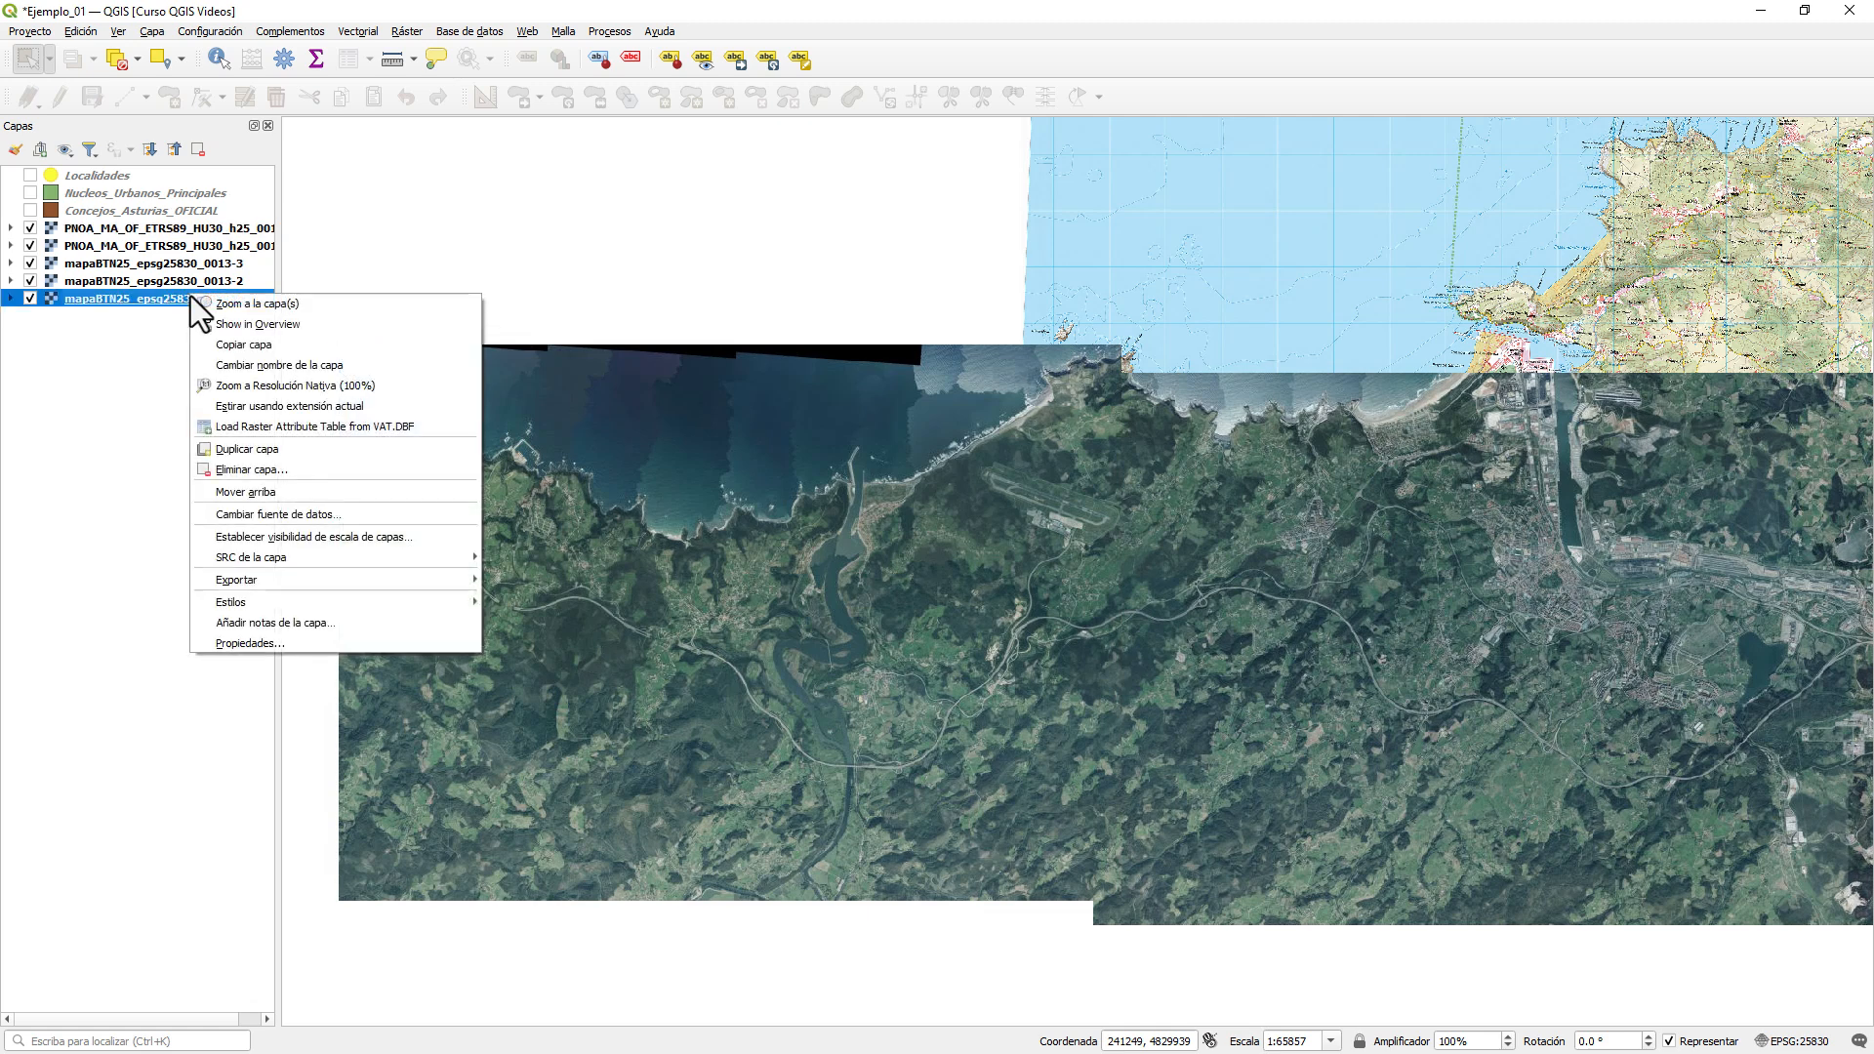
click(252, 642)
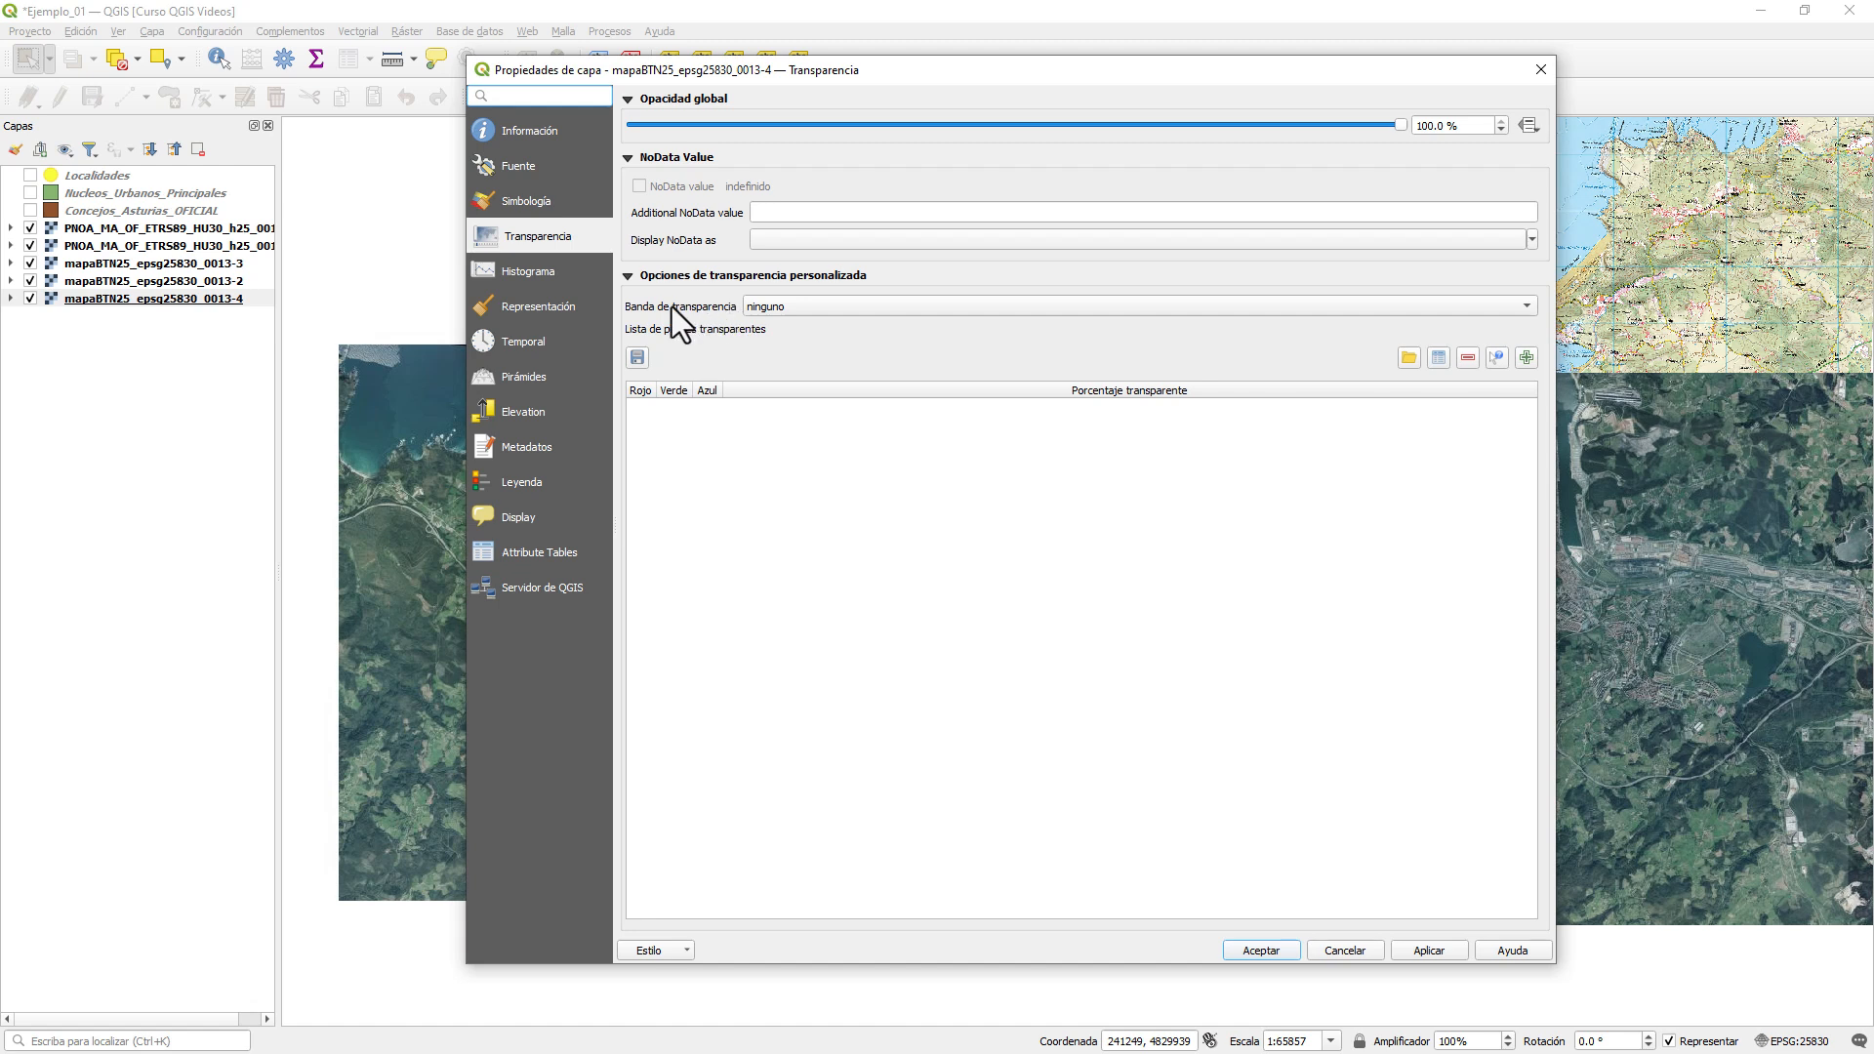
click(787, 307)
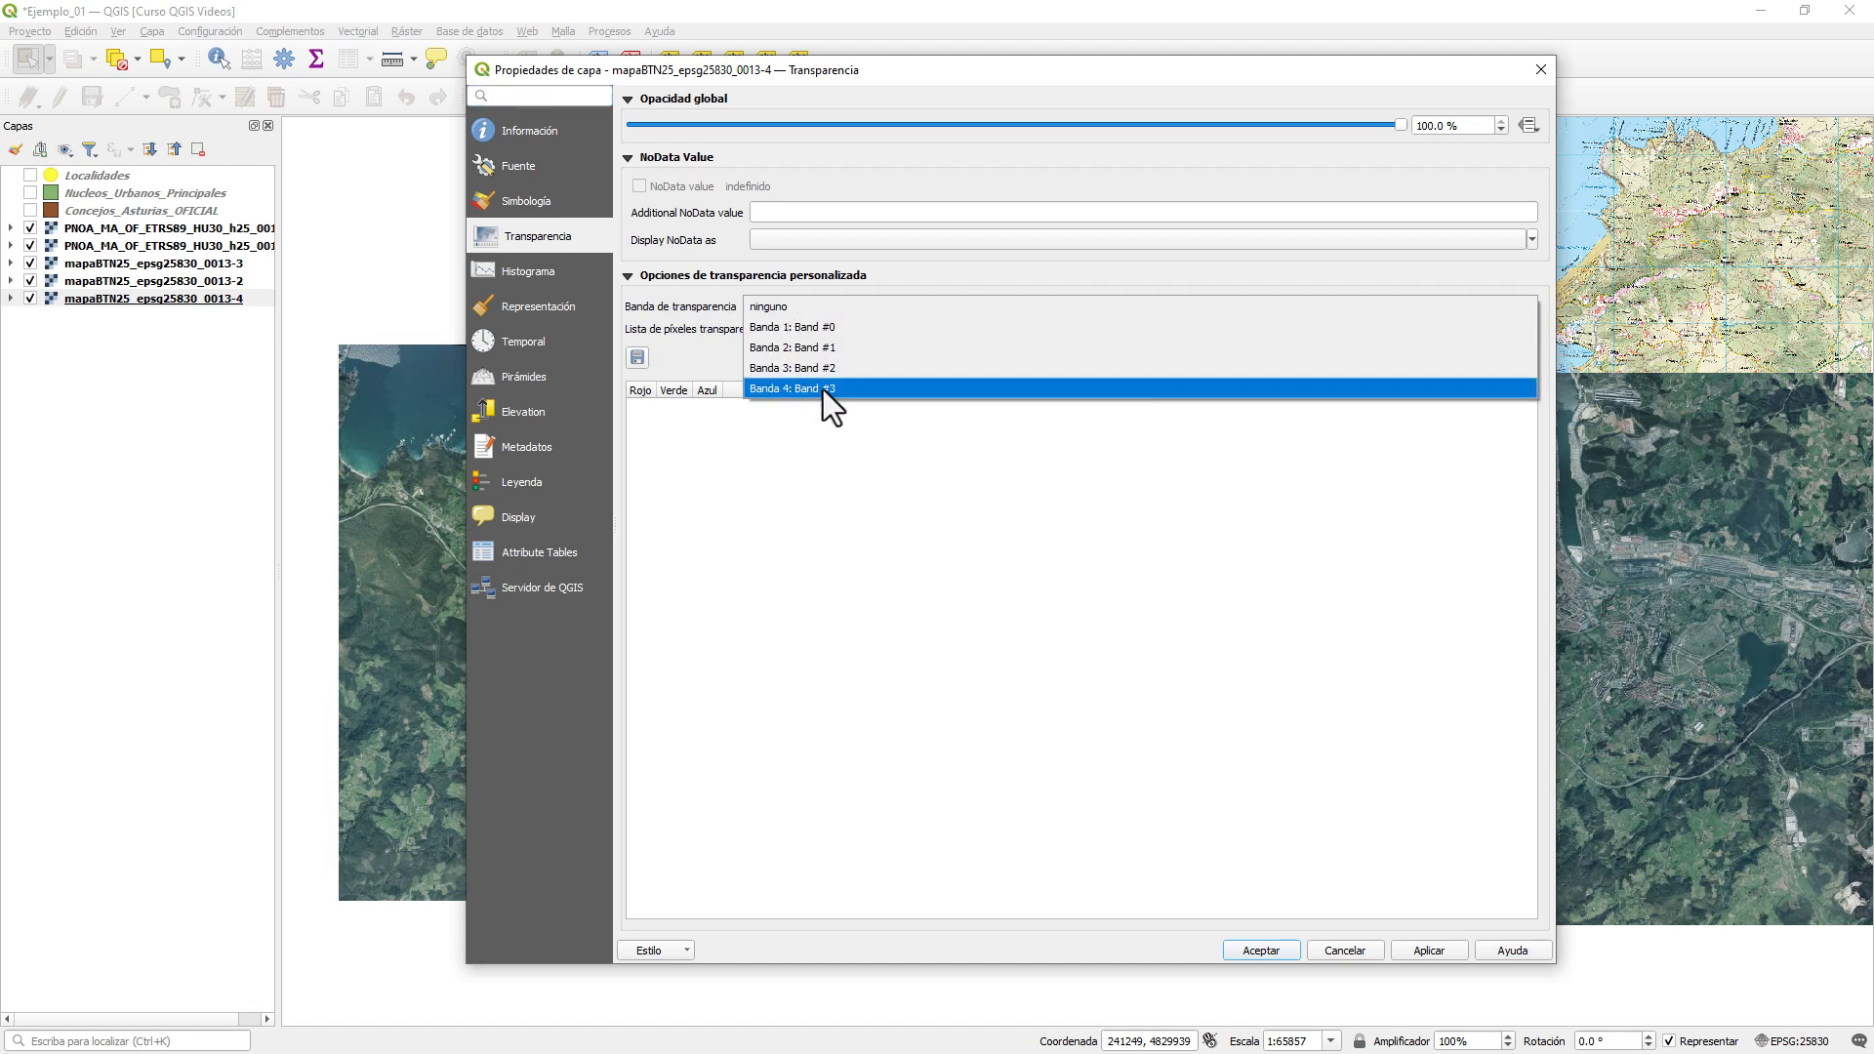
click(893, 469)
click(1285, 952)
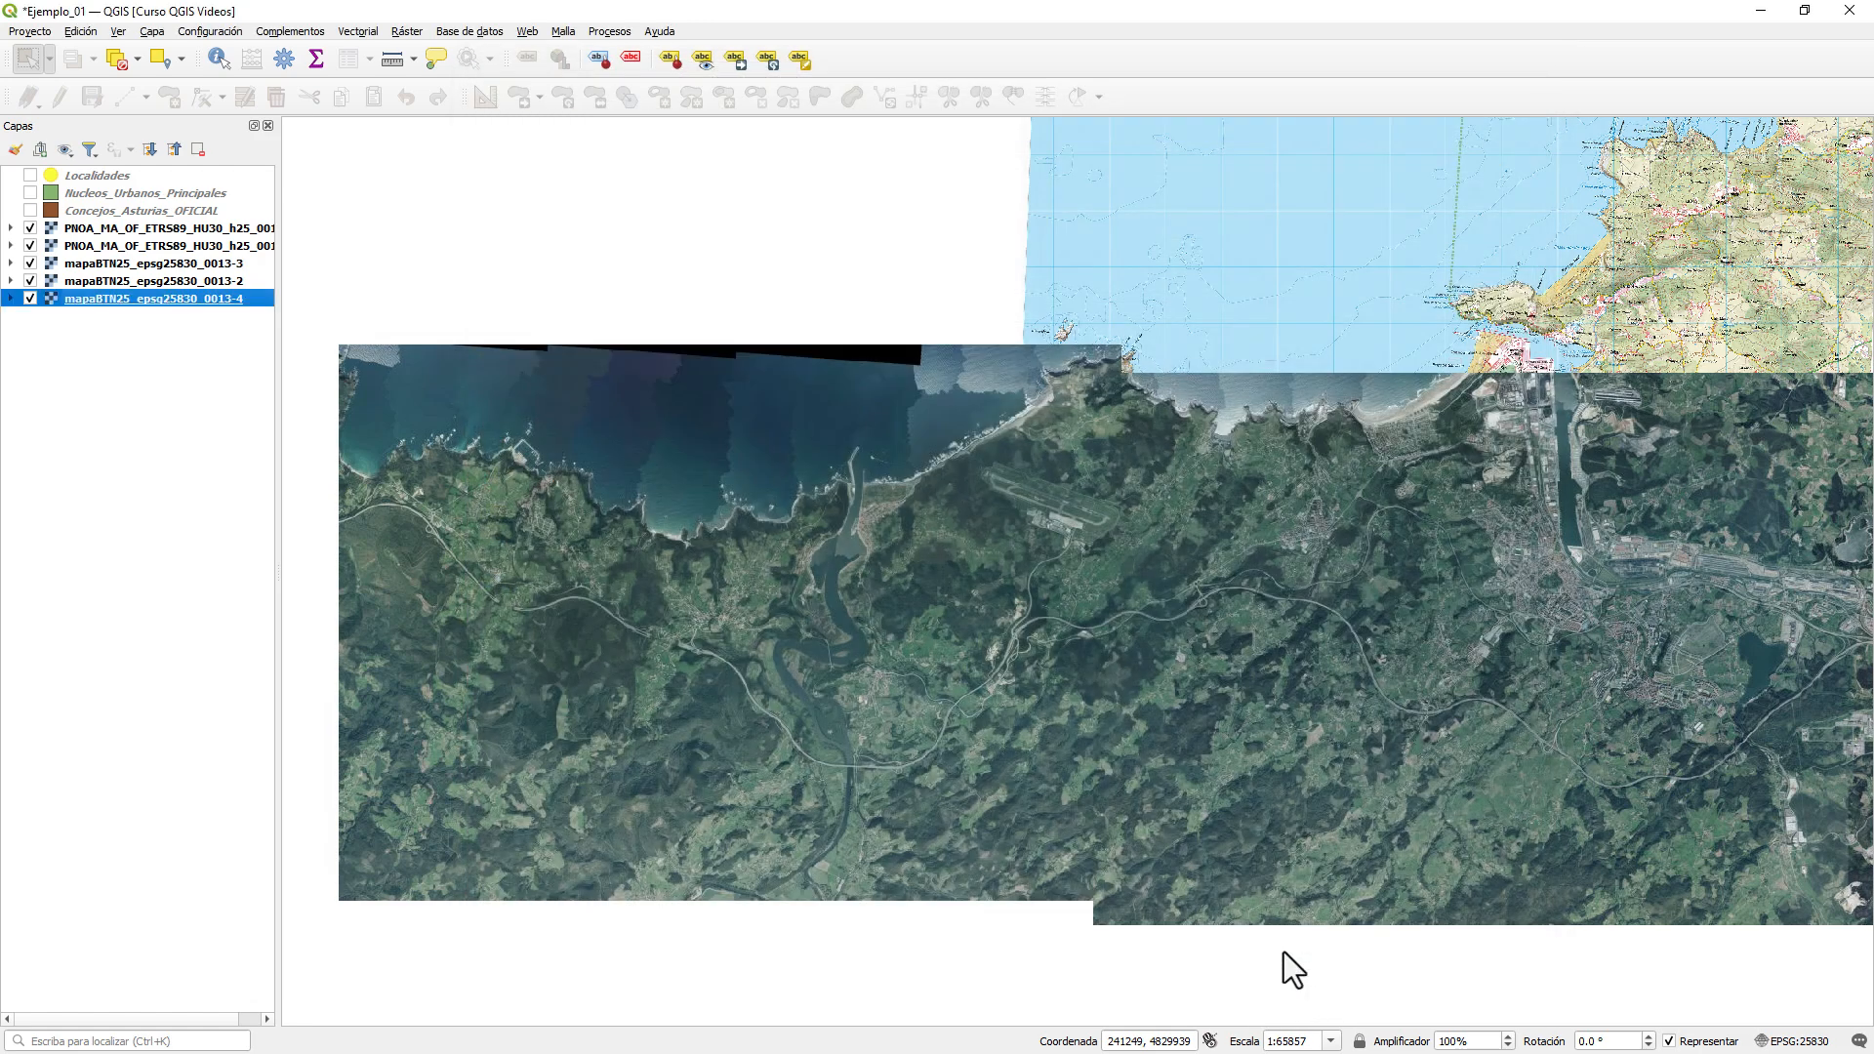
- Check the transparency band in the properties of the mapaBTN25_epsg25830_0013-2 and mapaBTN25_epsg25830_0013-3 layers
click(203, 281)
right_click(203, 281)
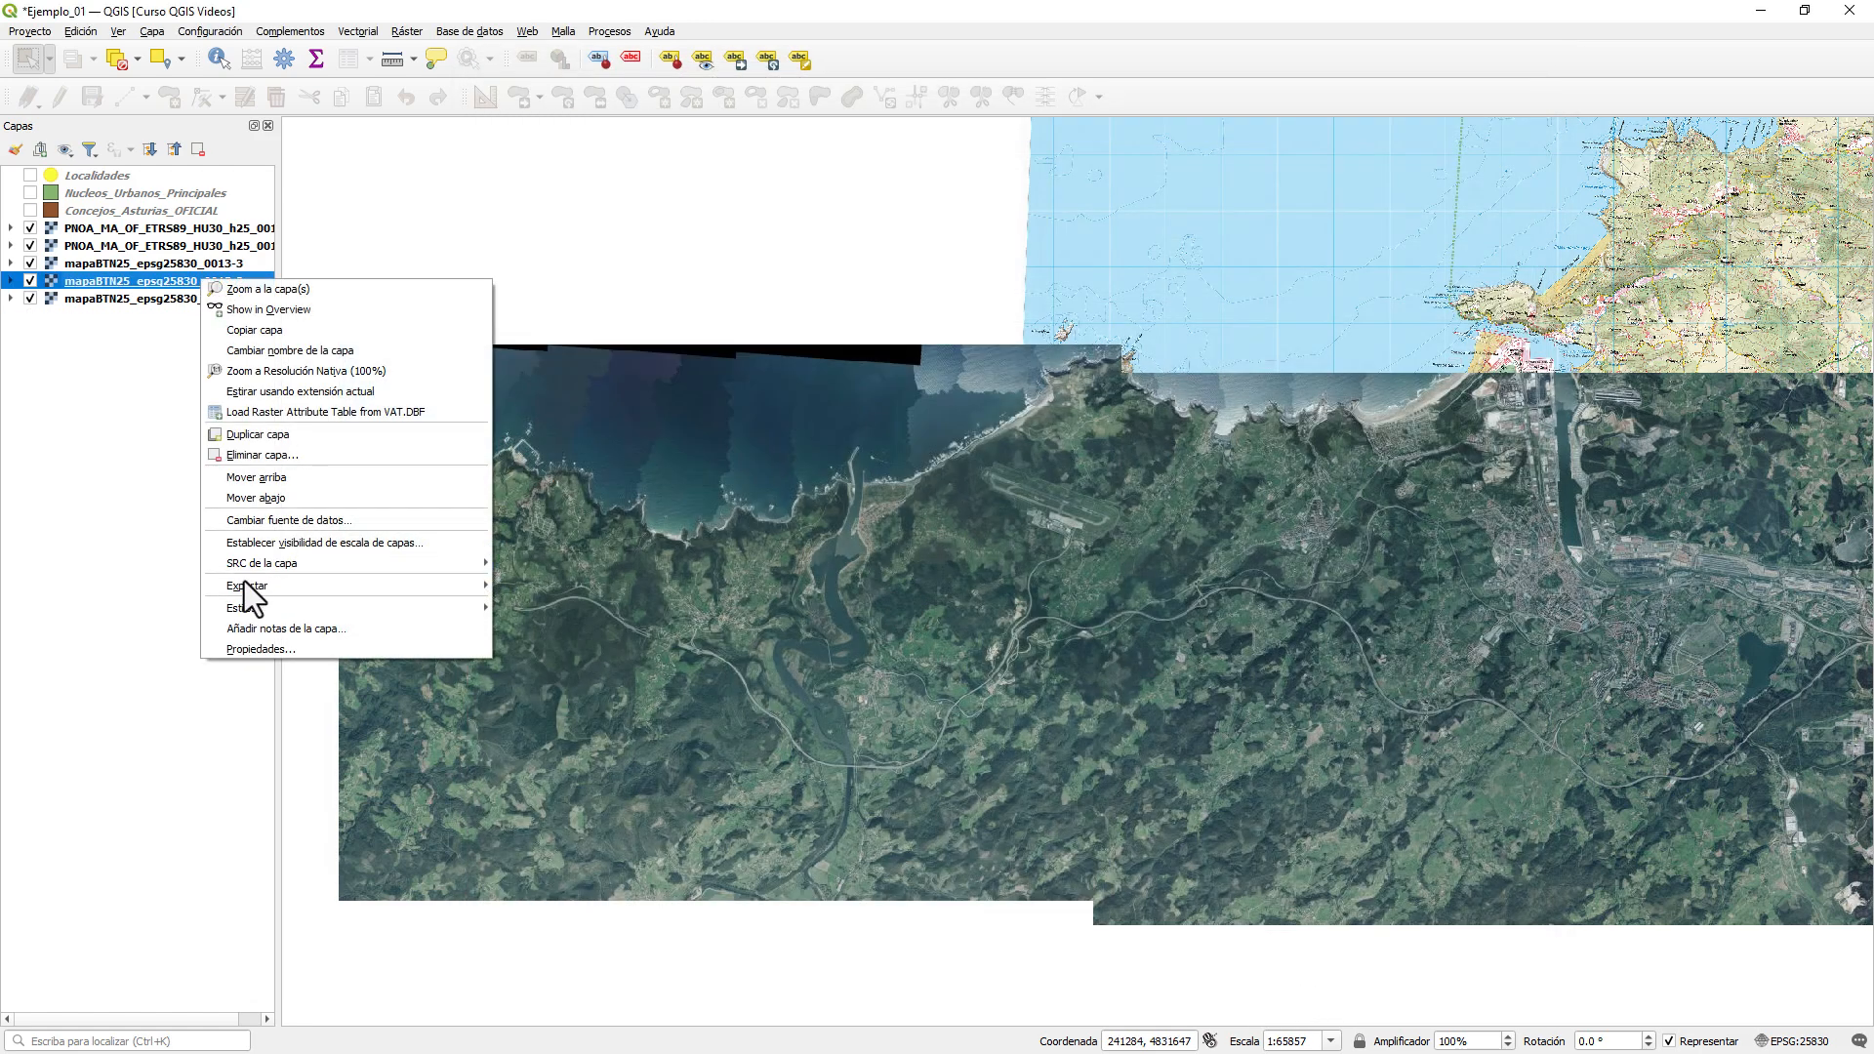
click(261, 647)
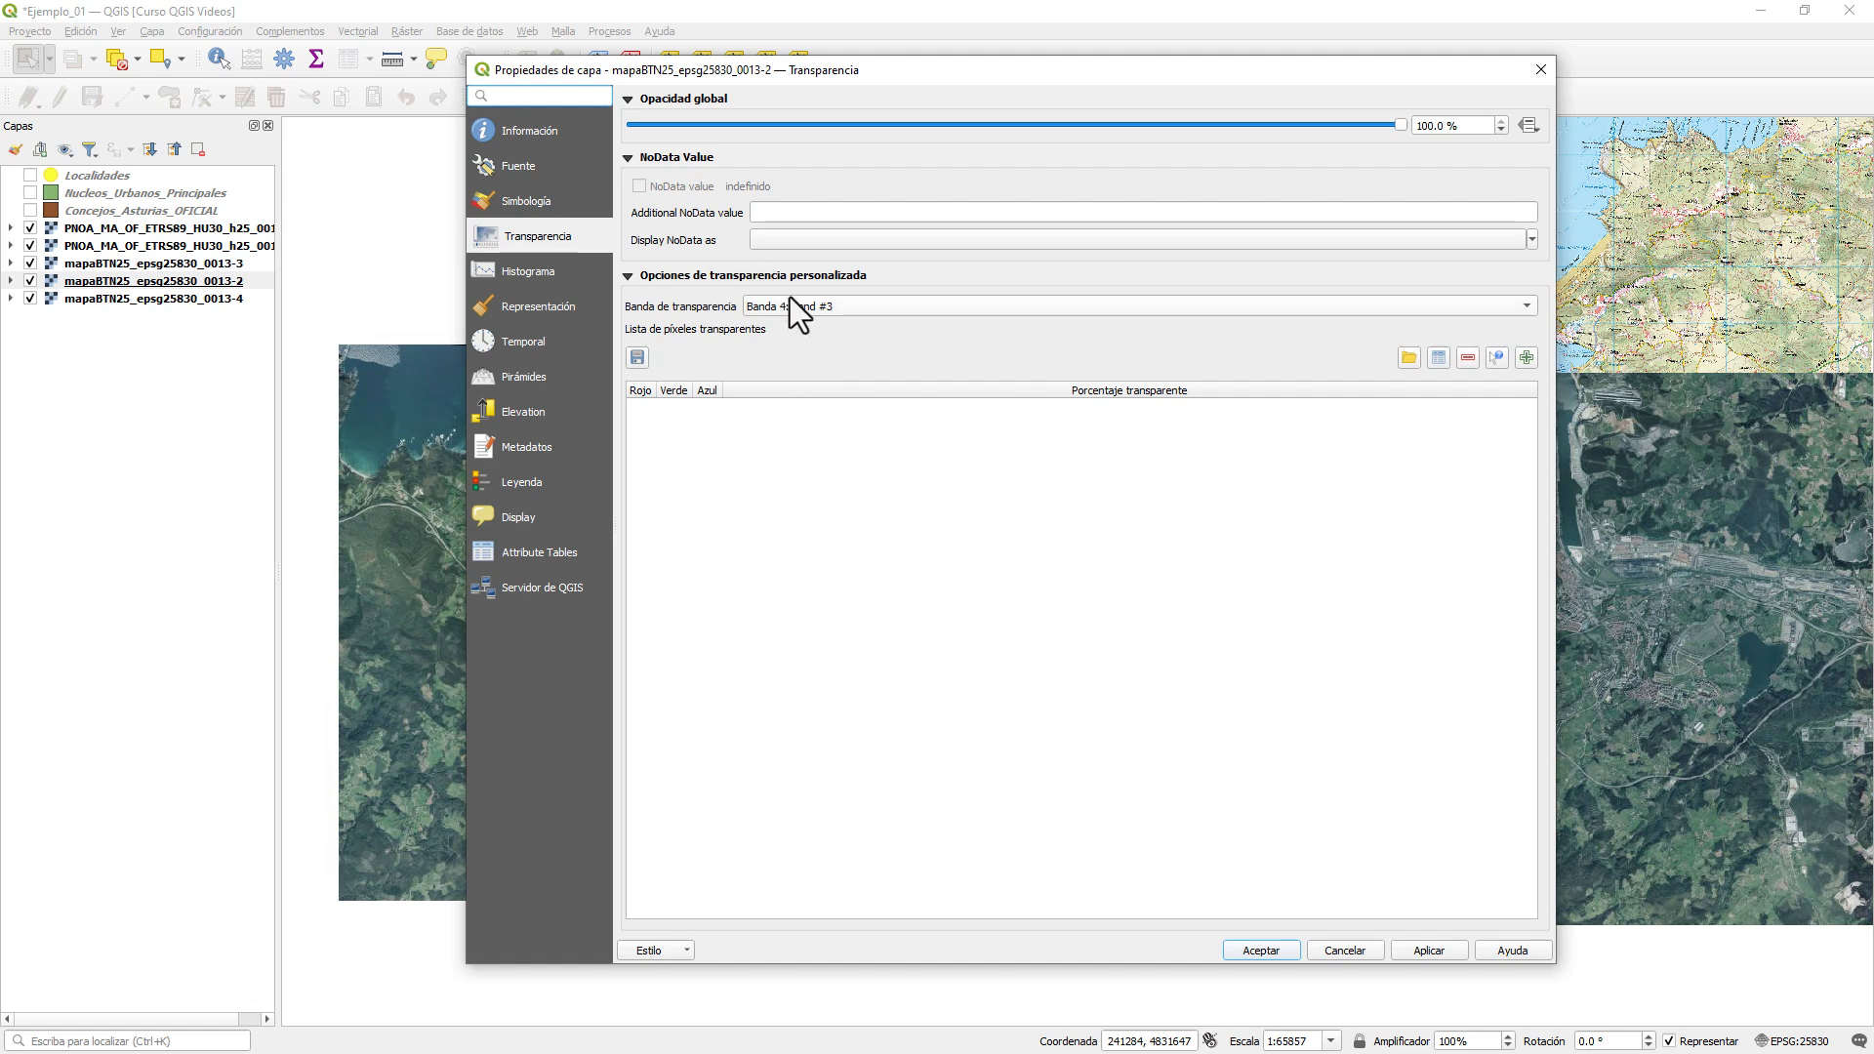
click(1253, 954)
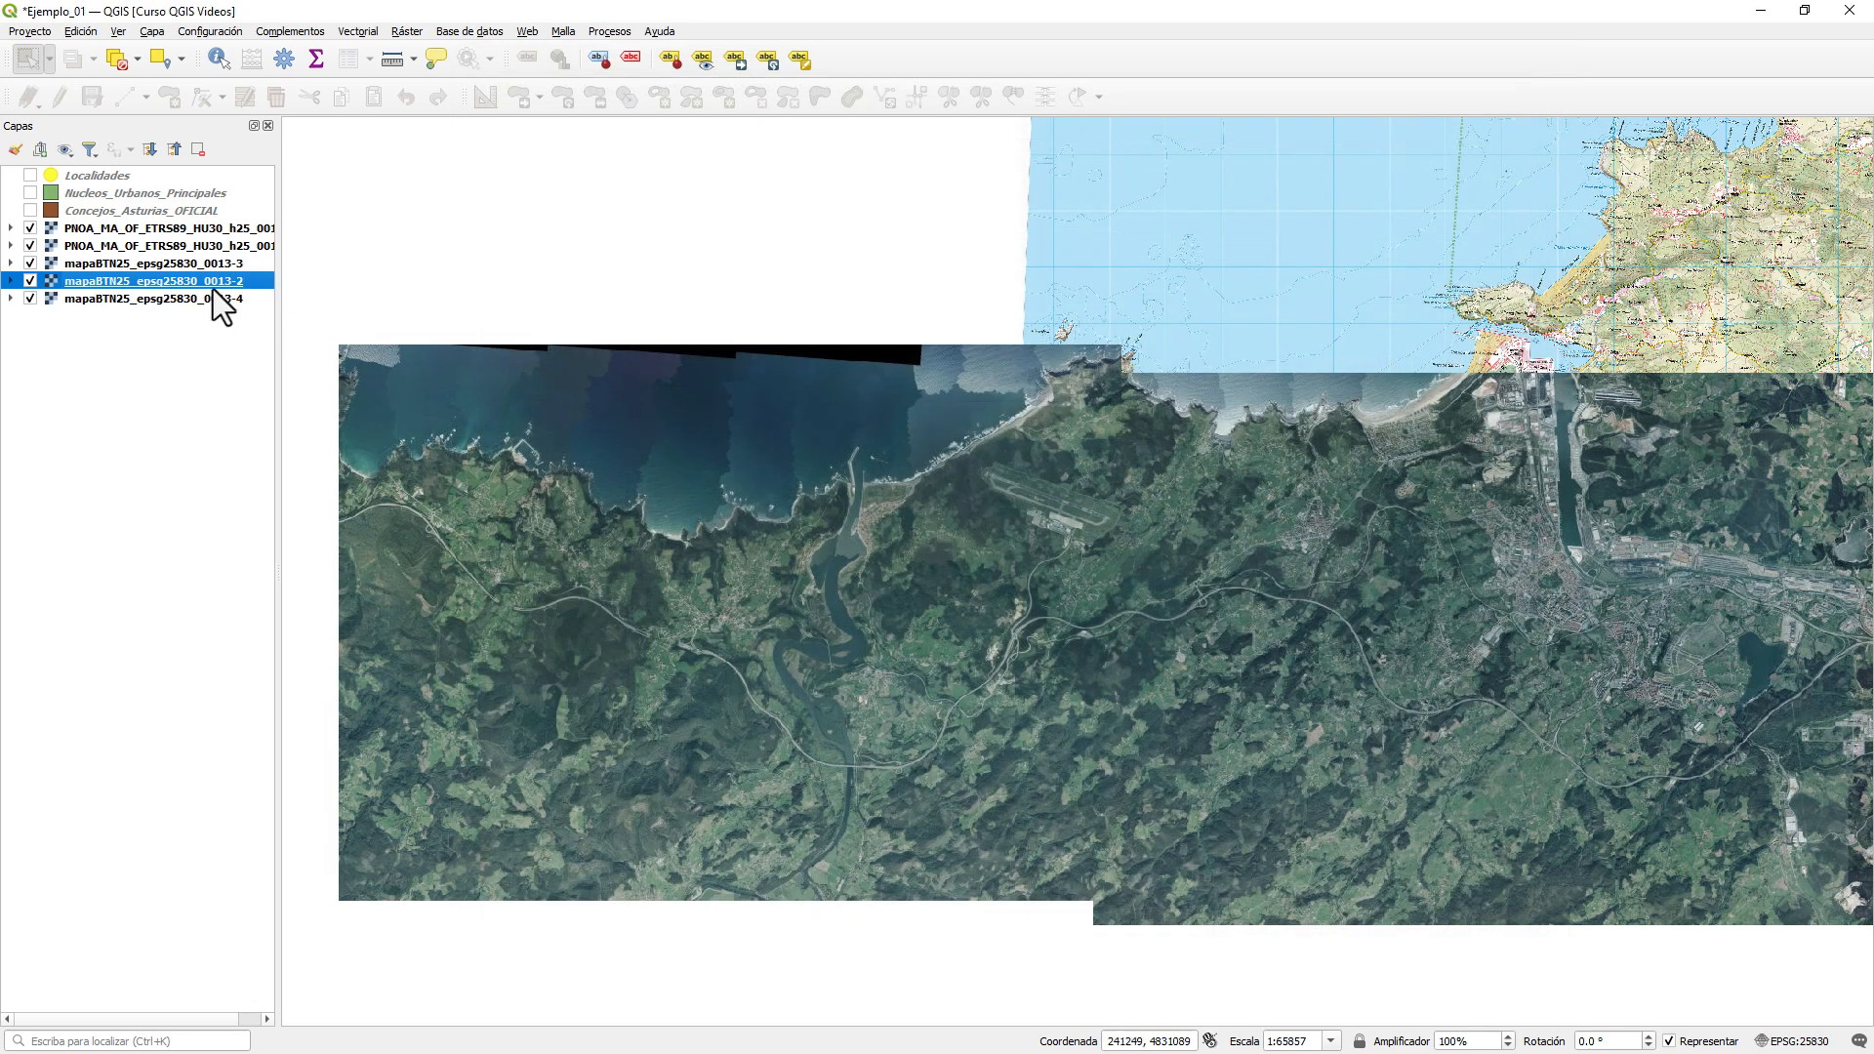
click(197, 251)
right_click(197, 265)
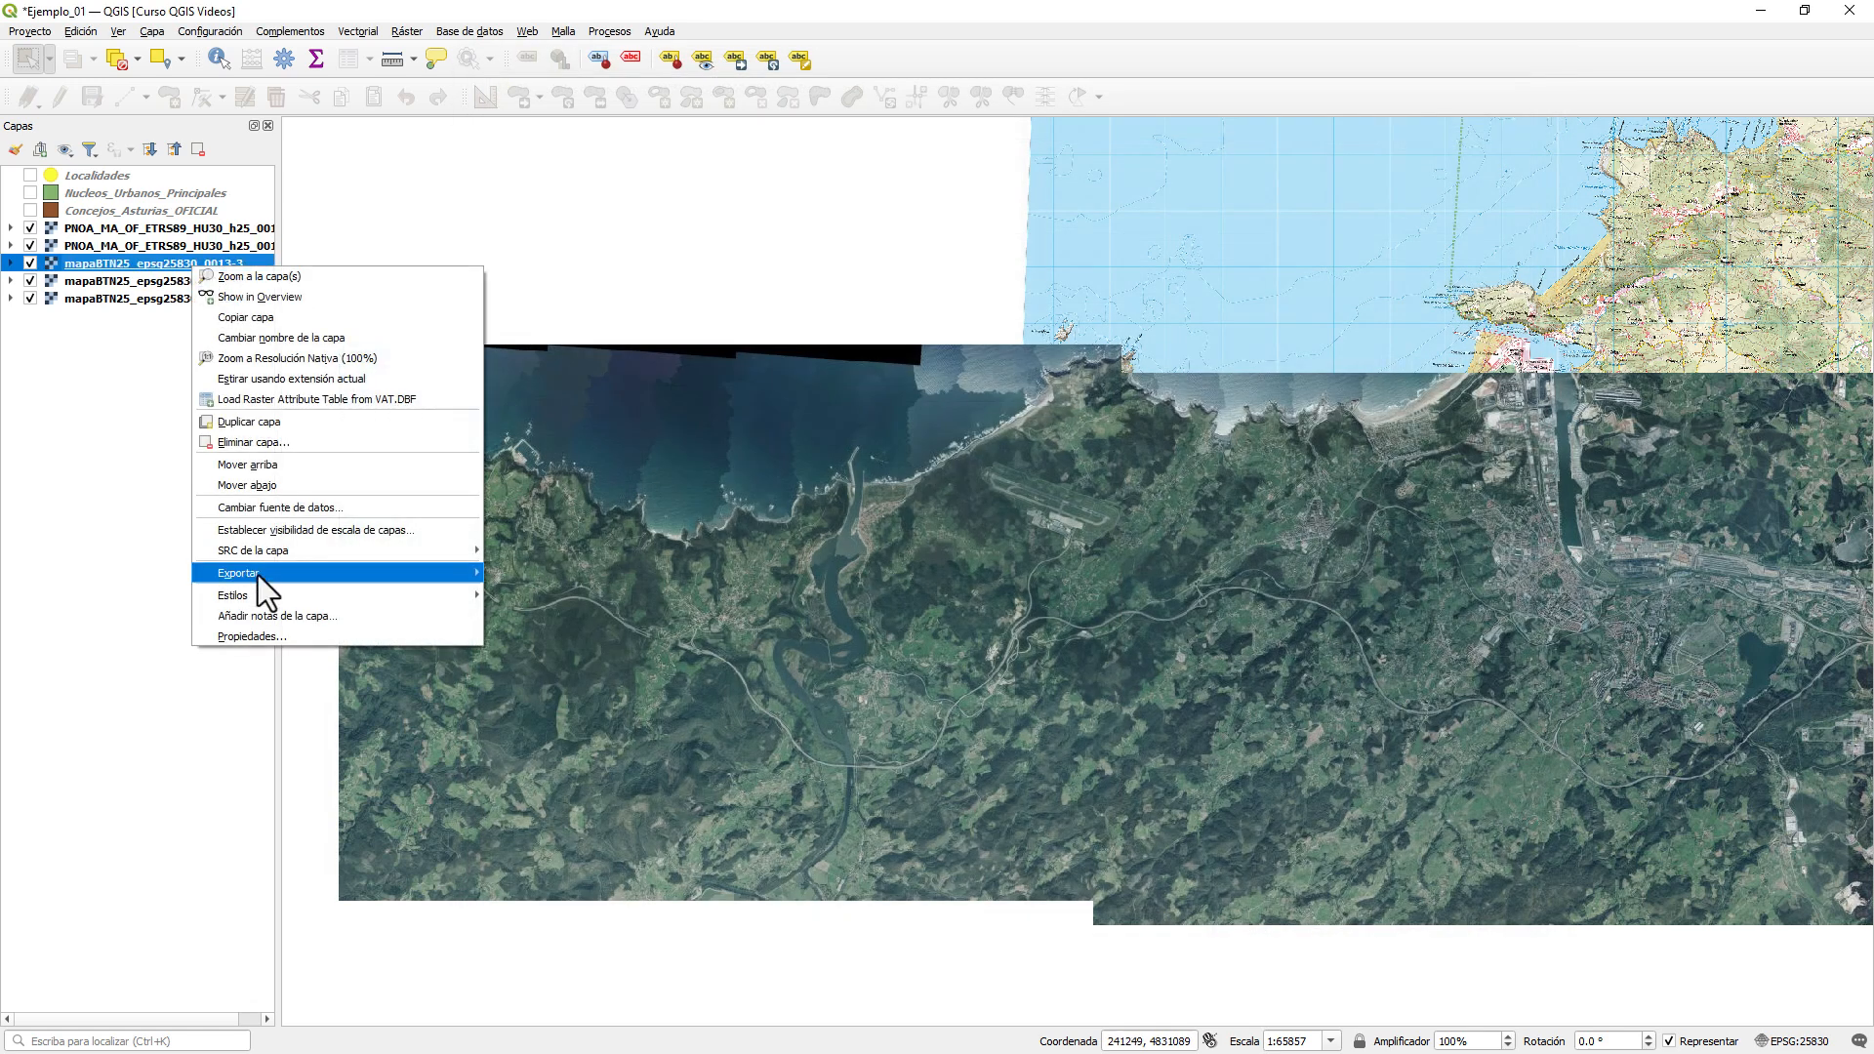
click(284, 637)
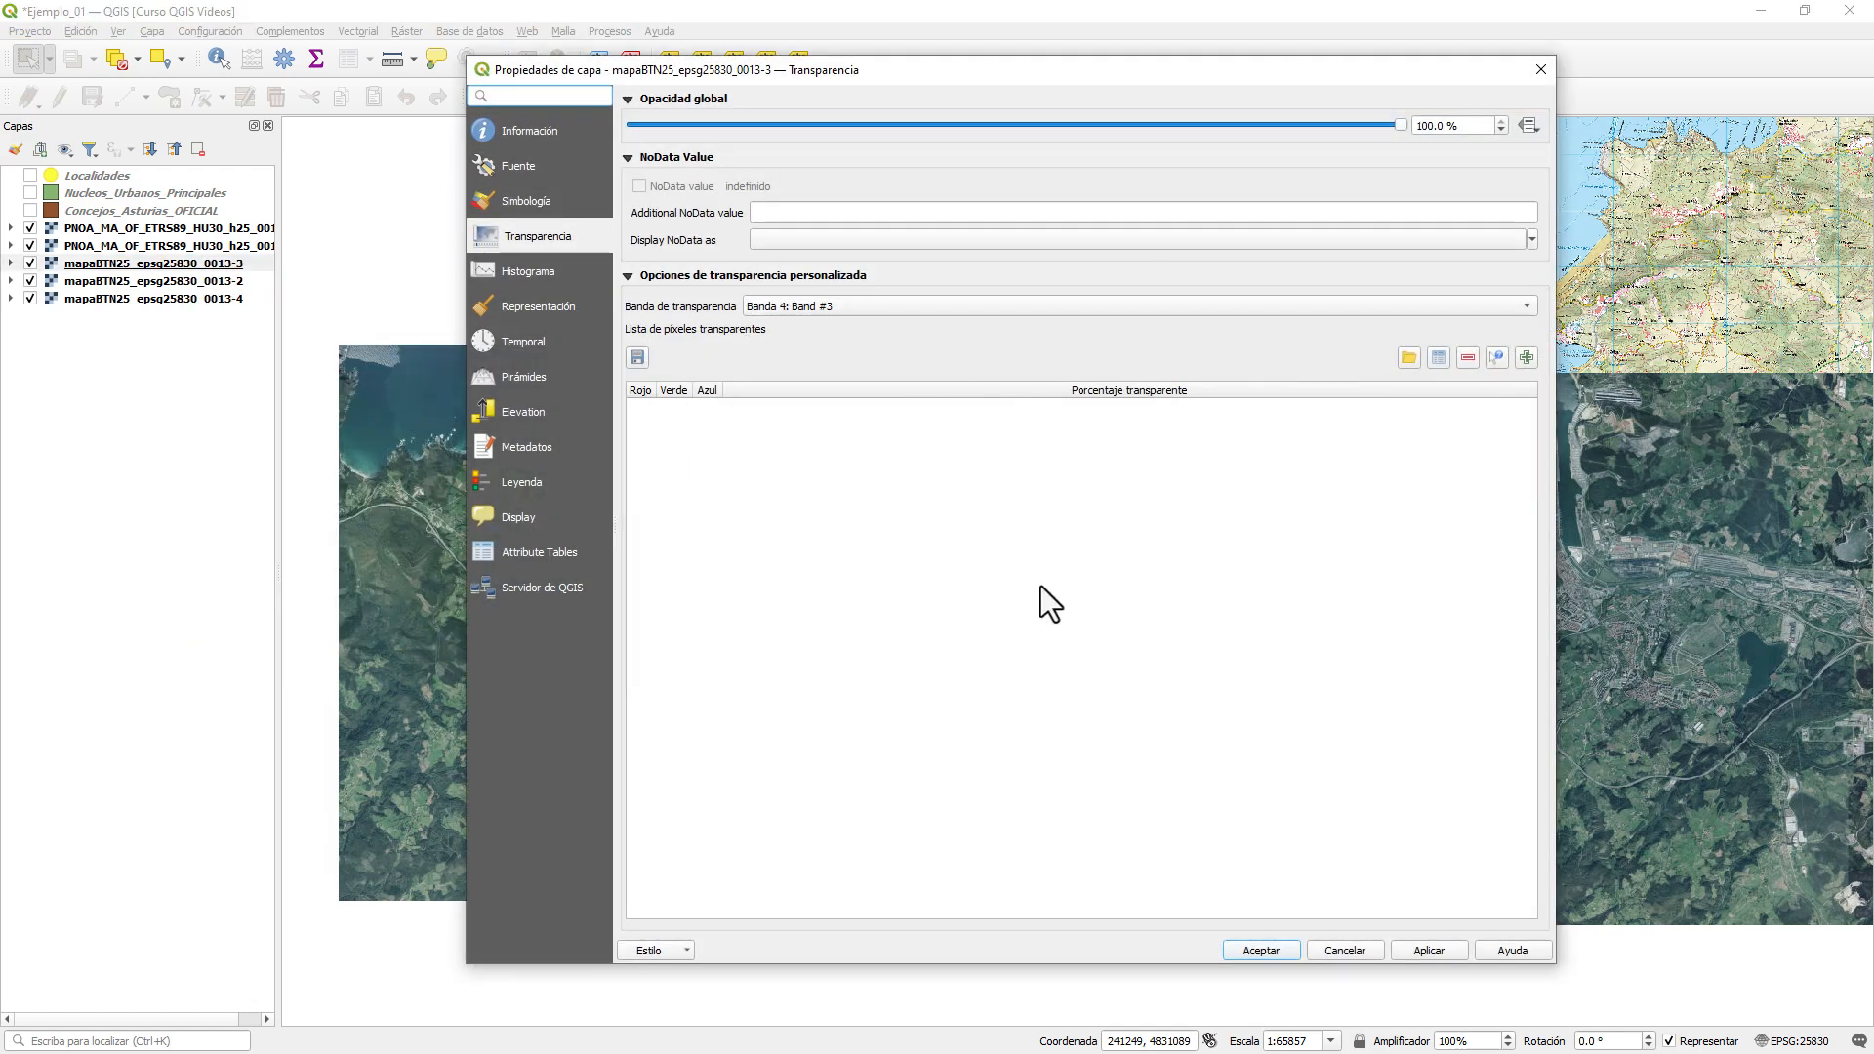
click(1261, 951)
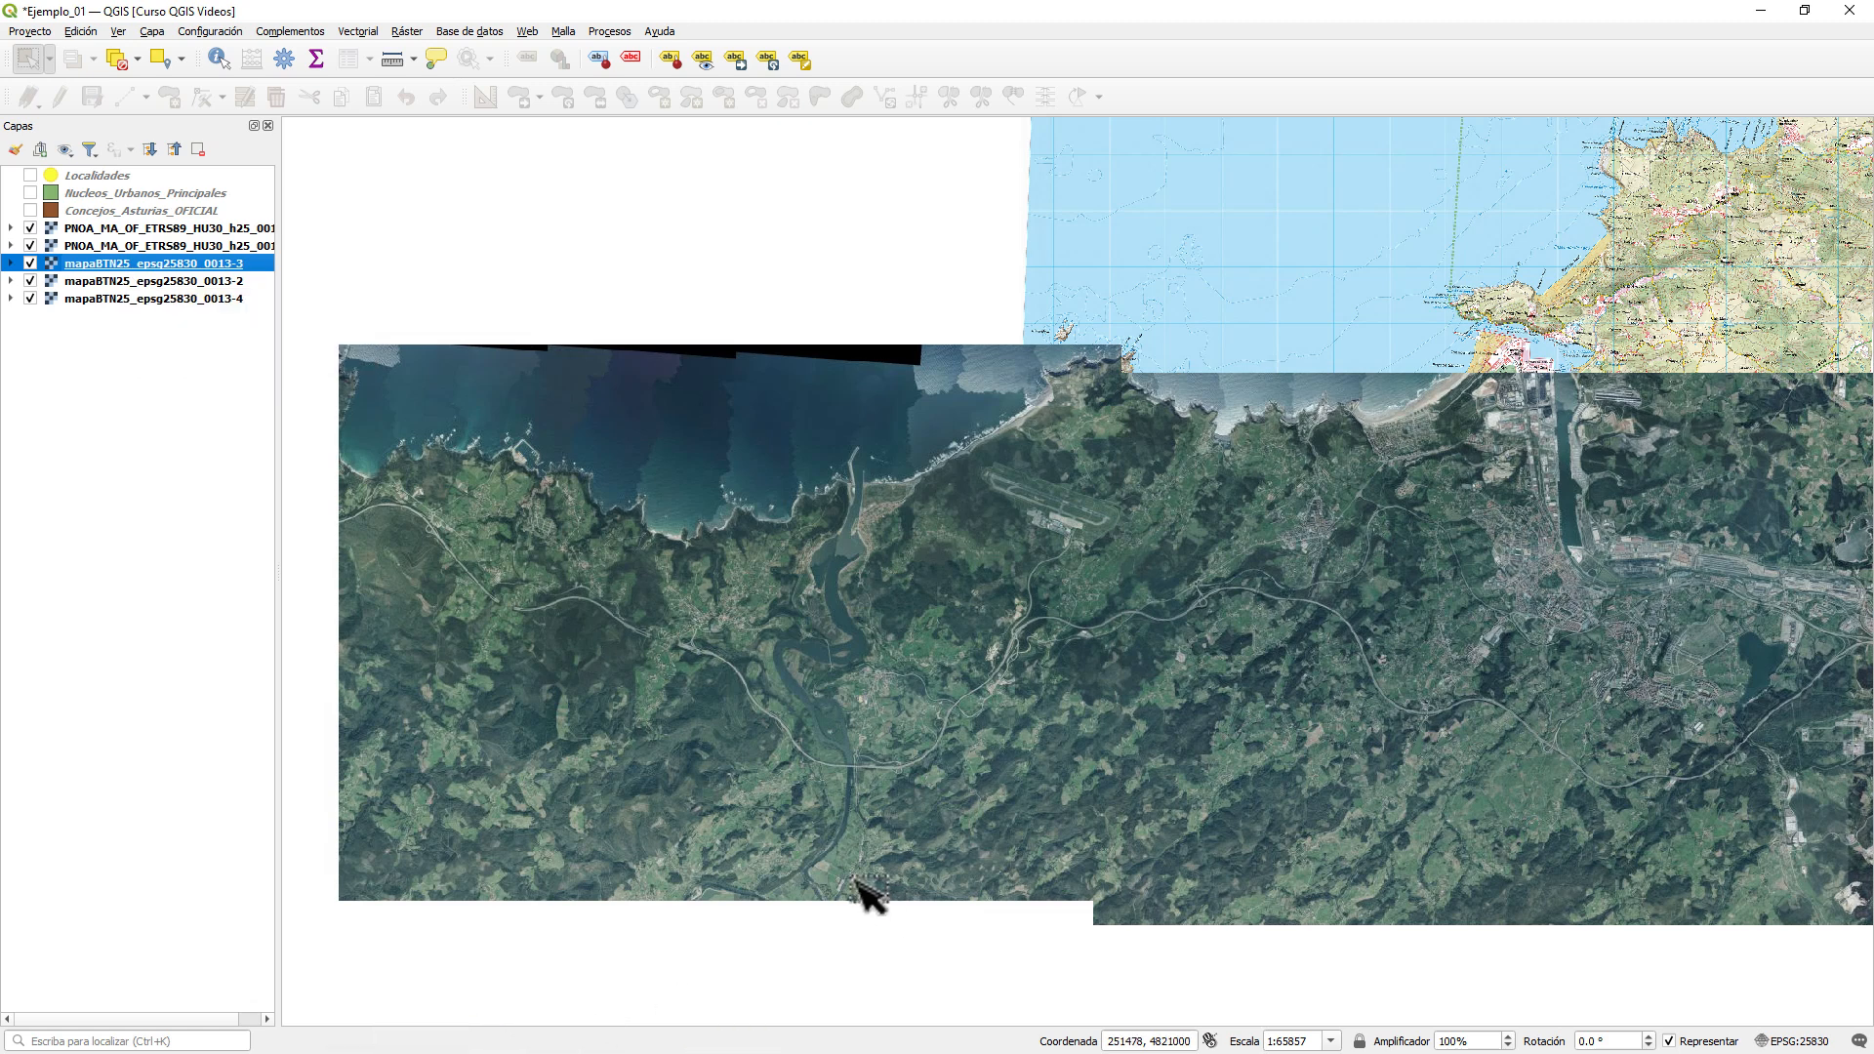
- Widen the layer list to show full names, then group the three mapaBTN25 layers under the name MTN25
drag(950, 531, 908, 531)
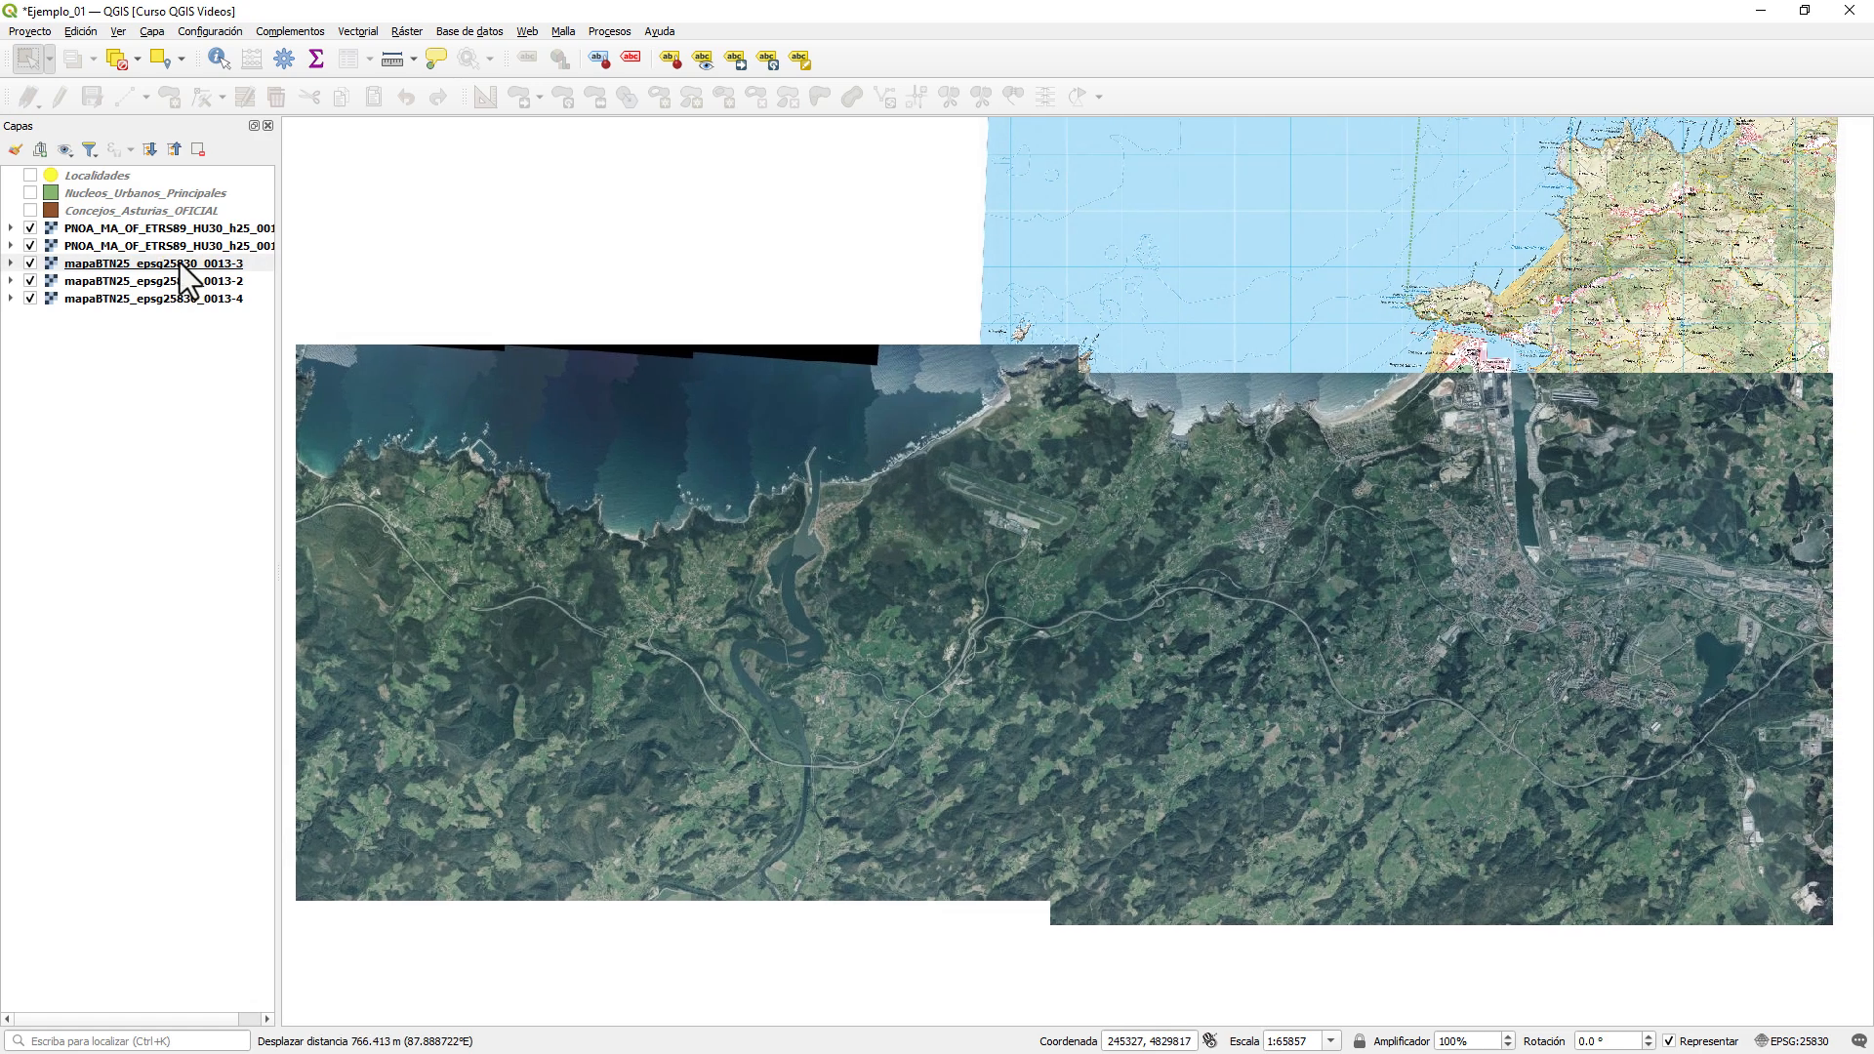
drag(279, 160, 351, 199)
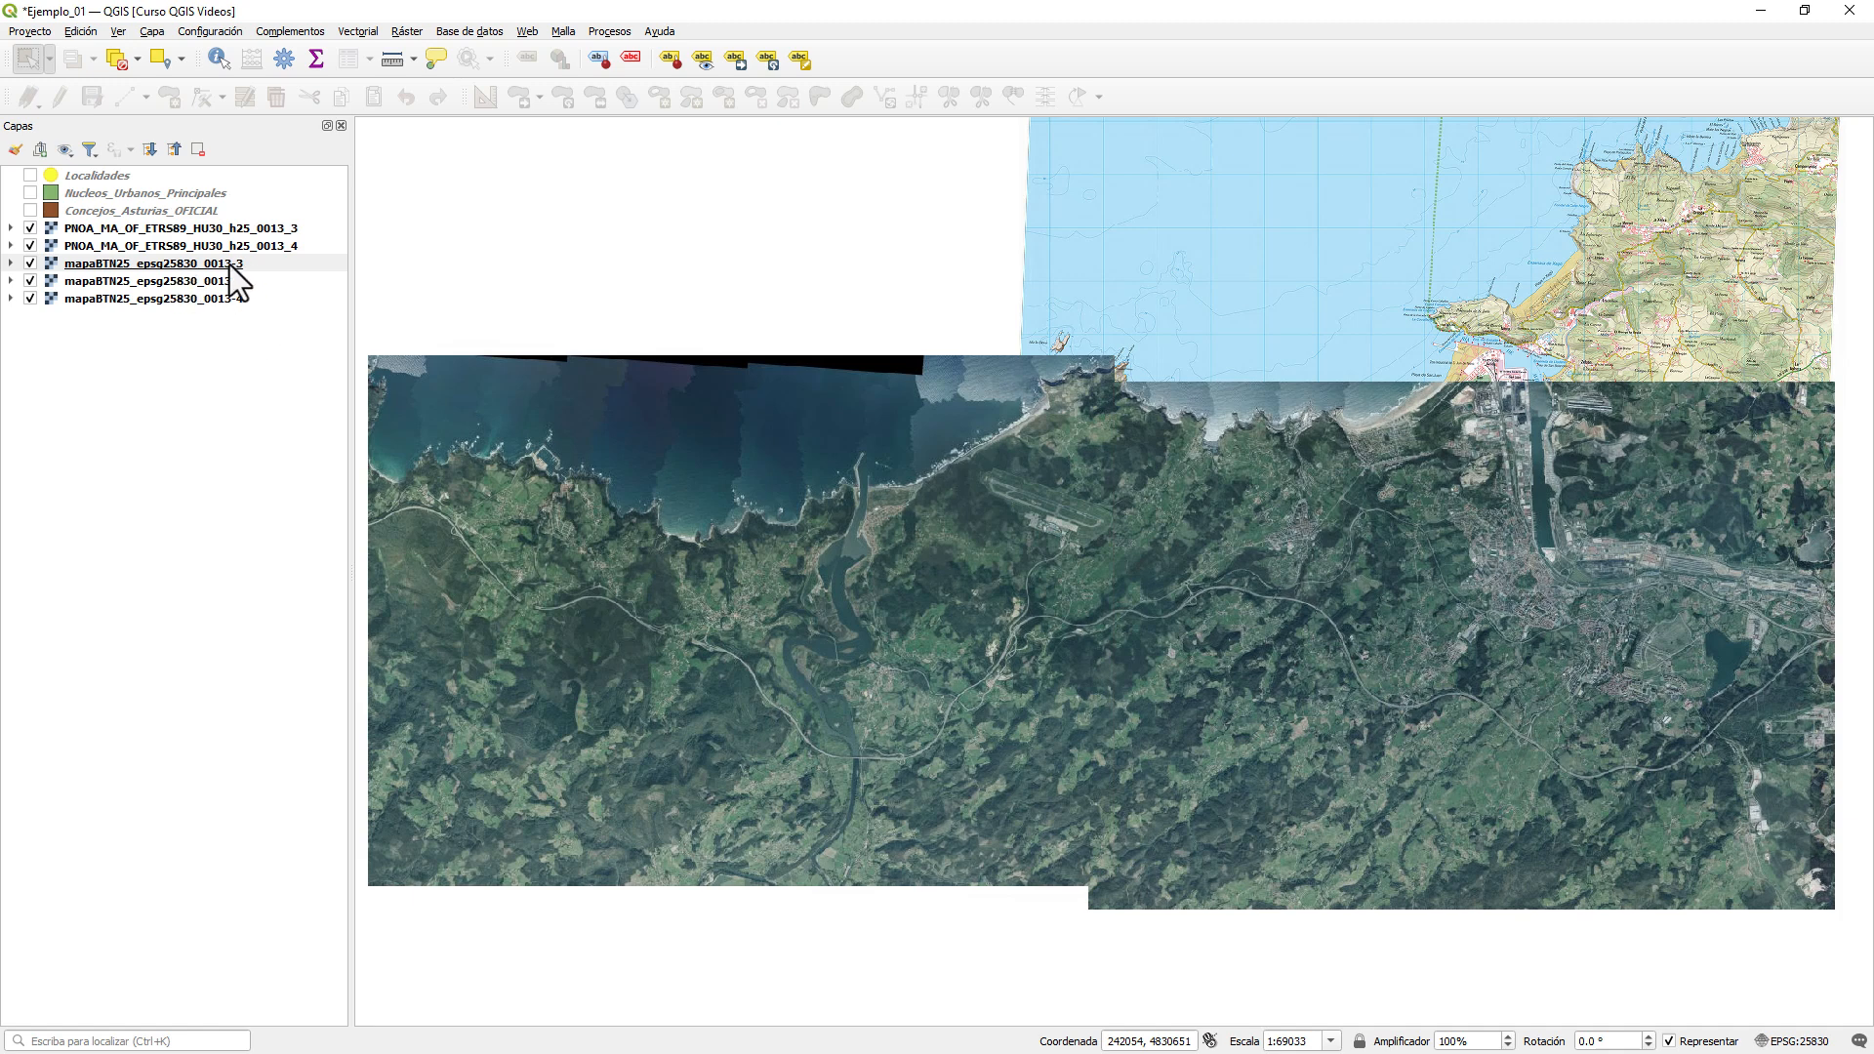
click(231, 264)
ctrl+click(238, 283)
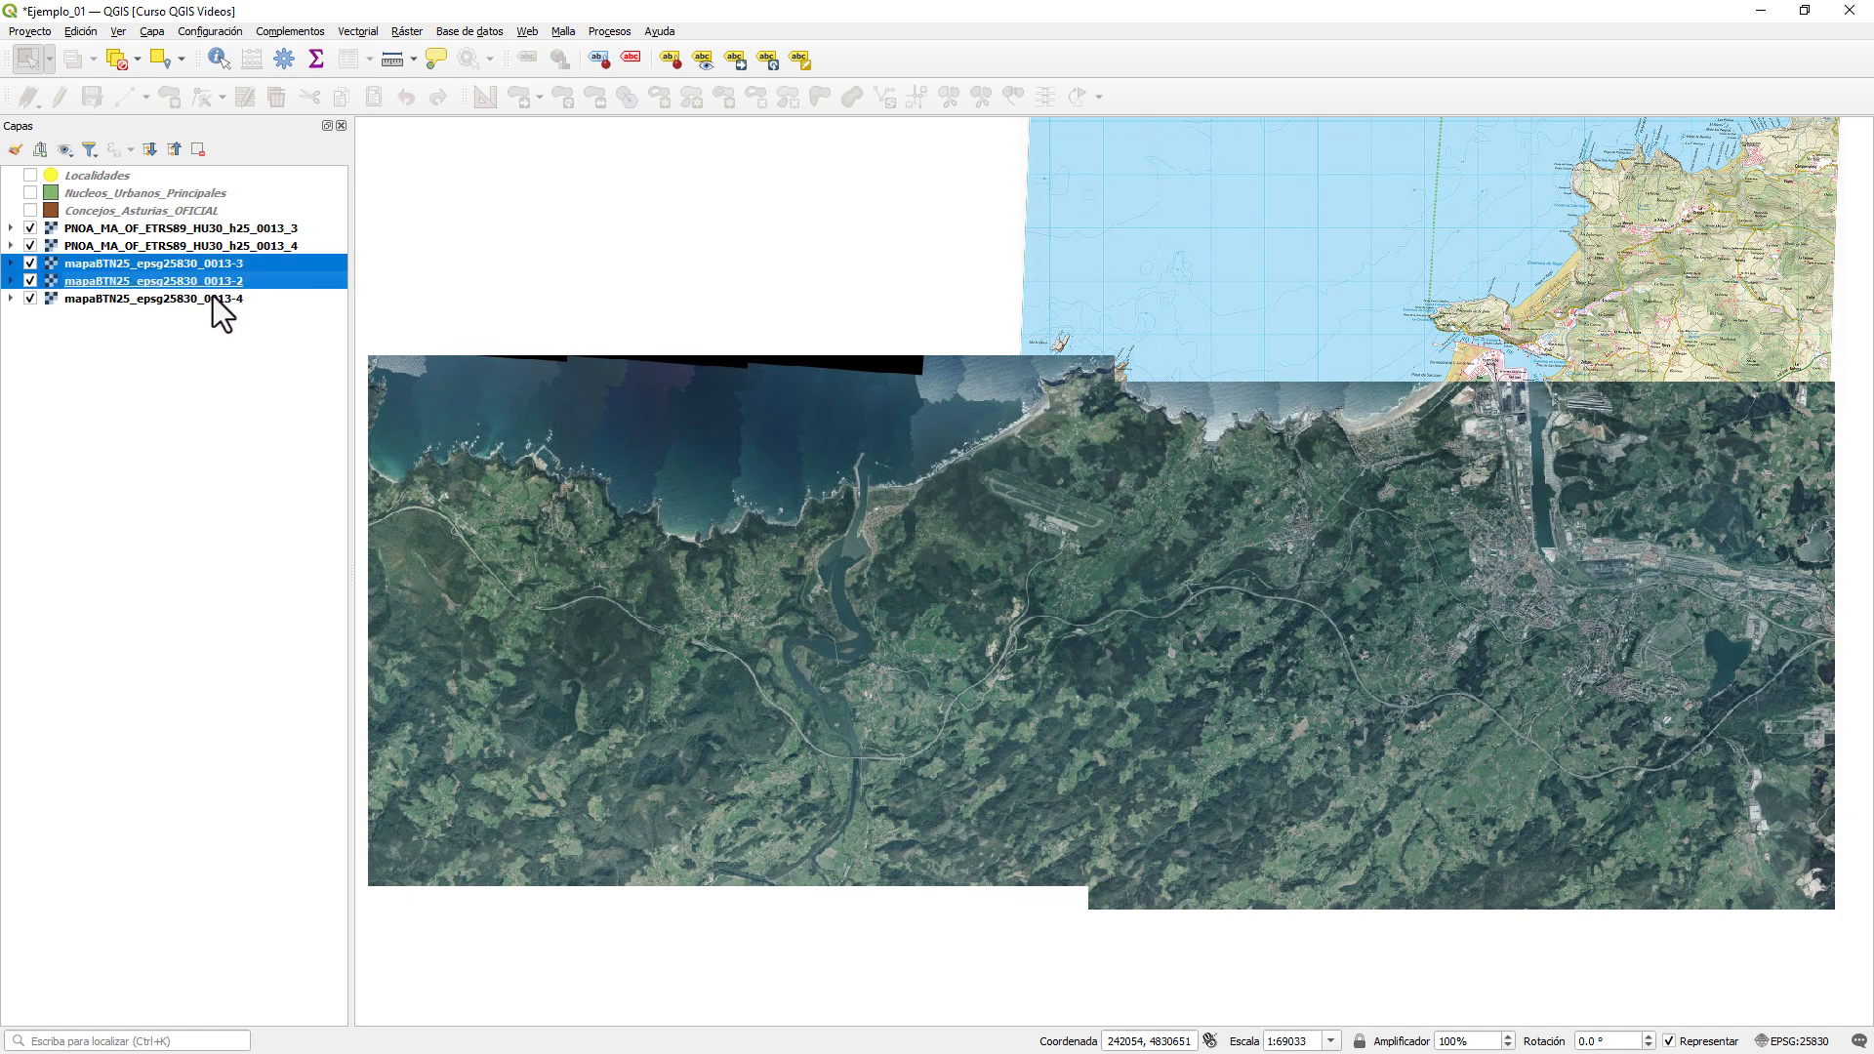
ctrl+click(137, 301)
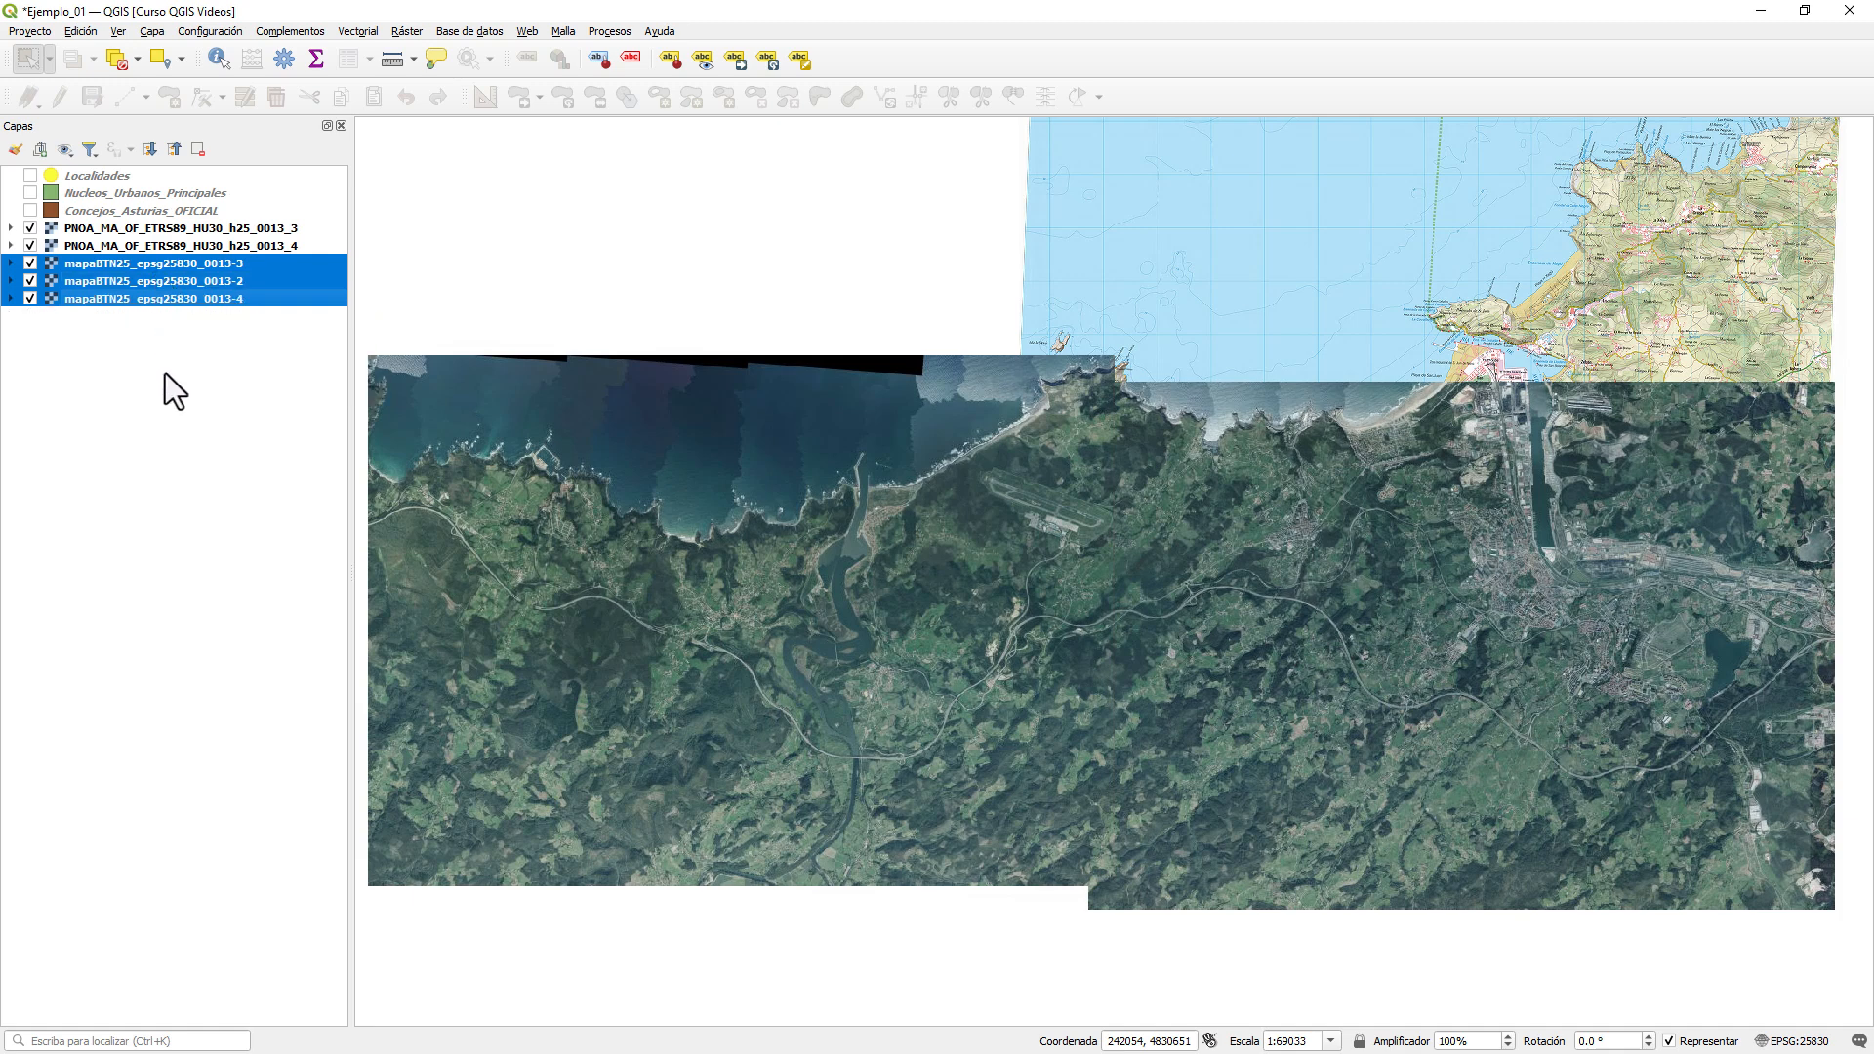
right_click(159, 263)
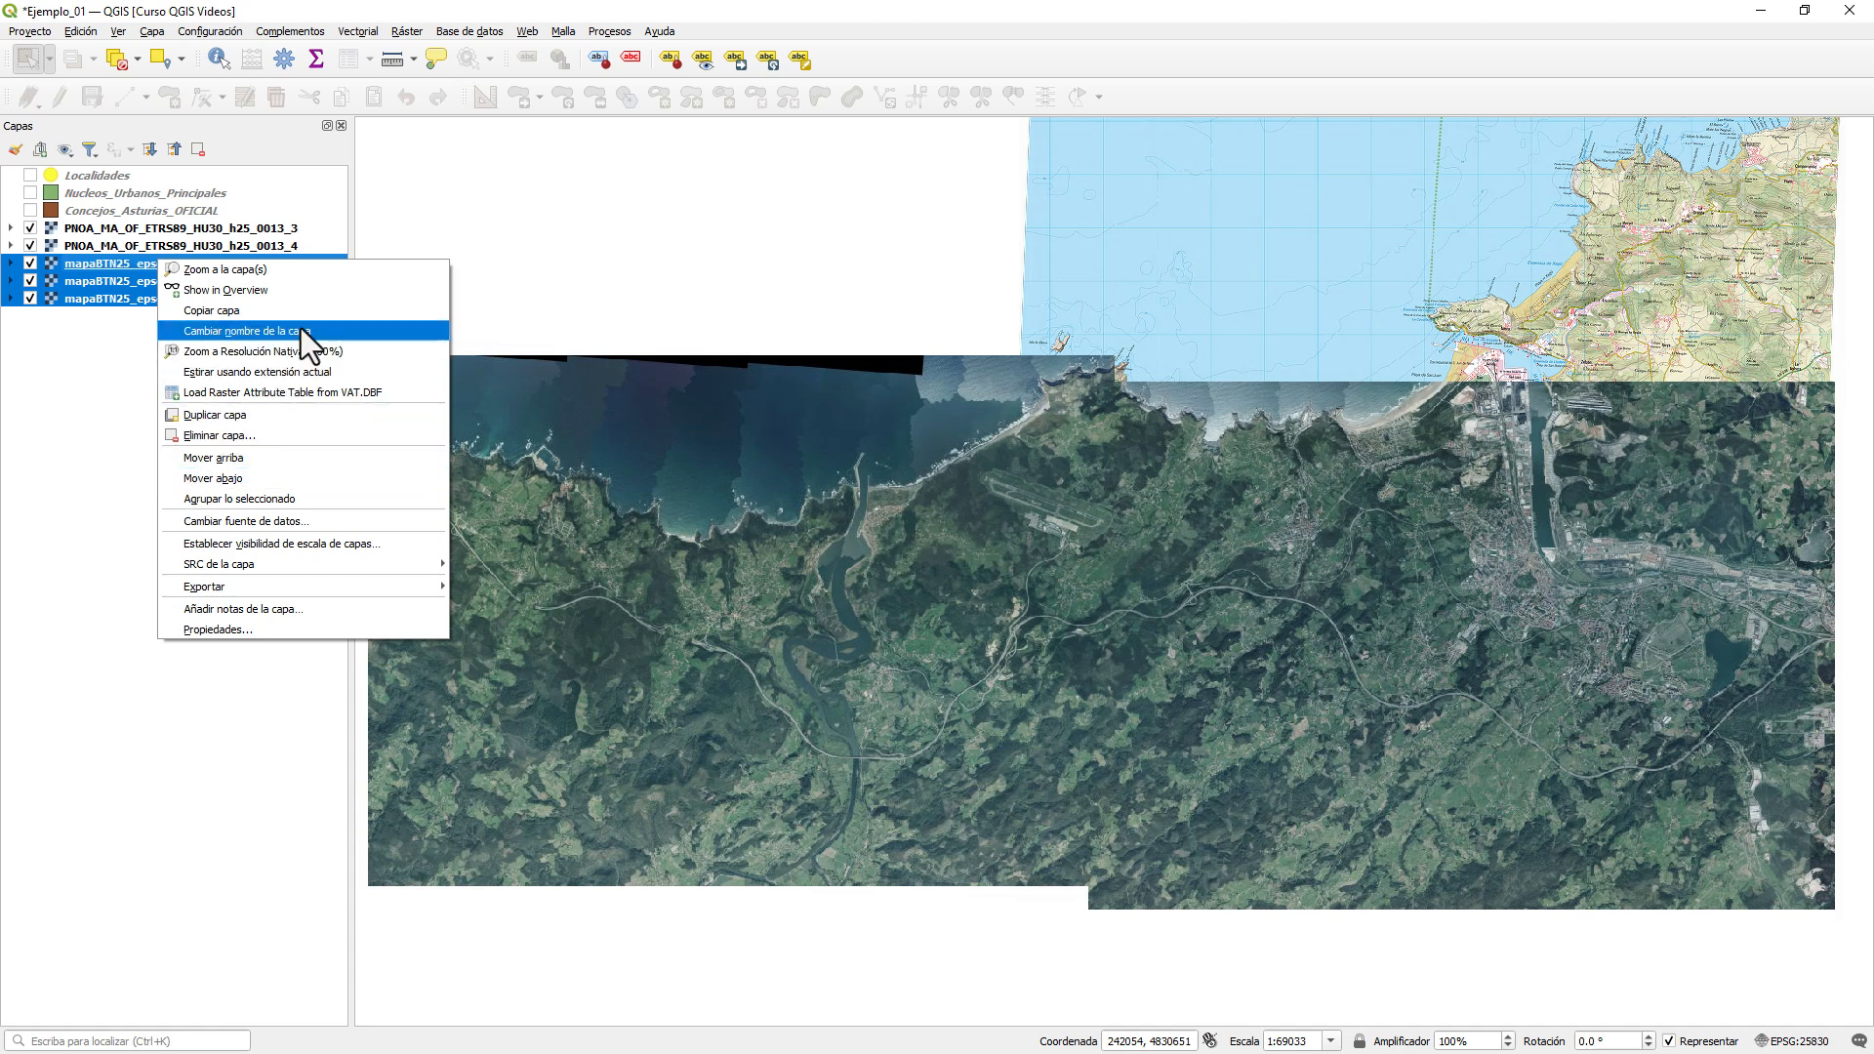
click(266, 500)
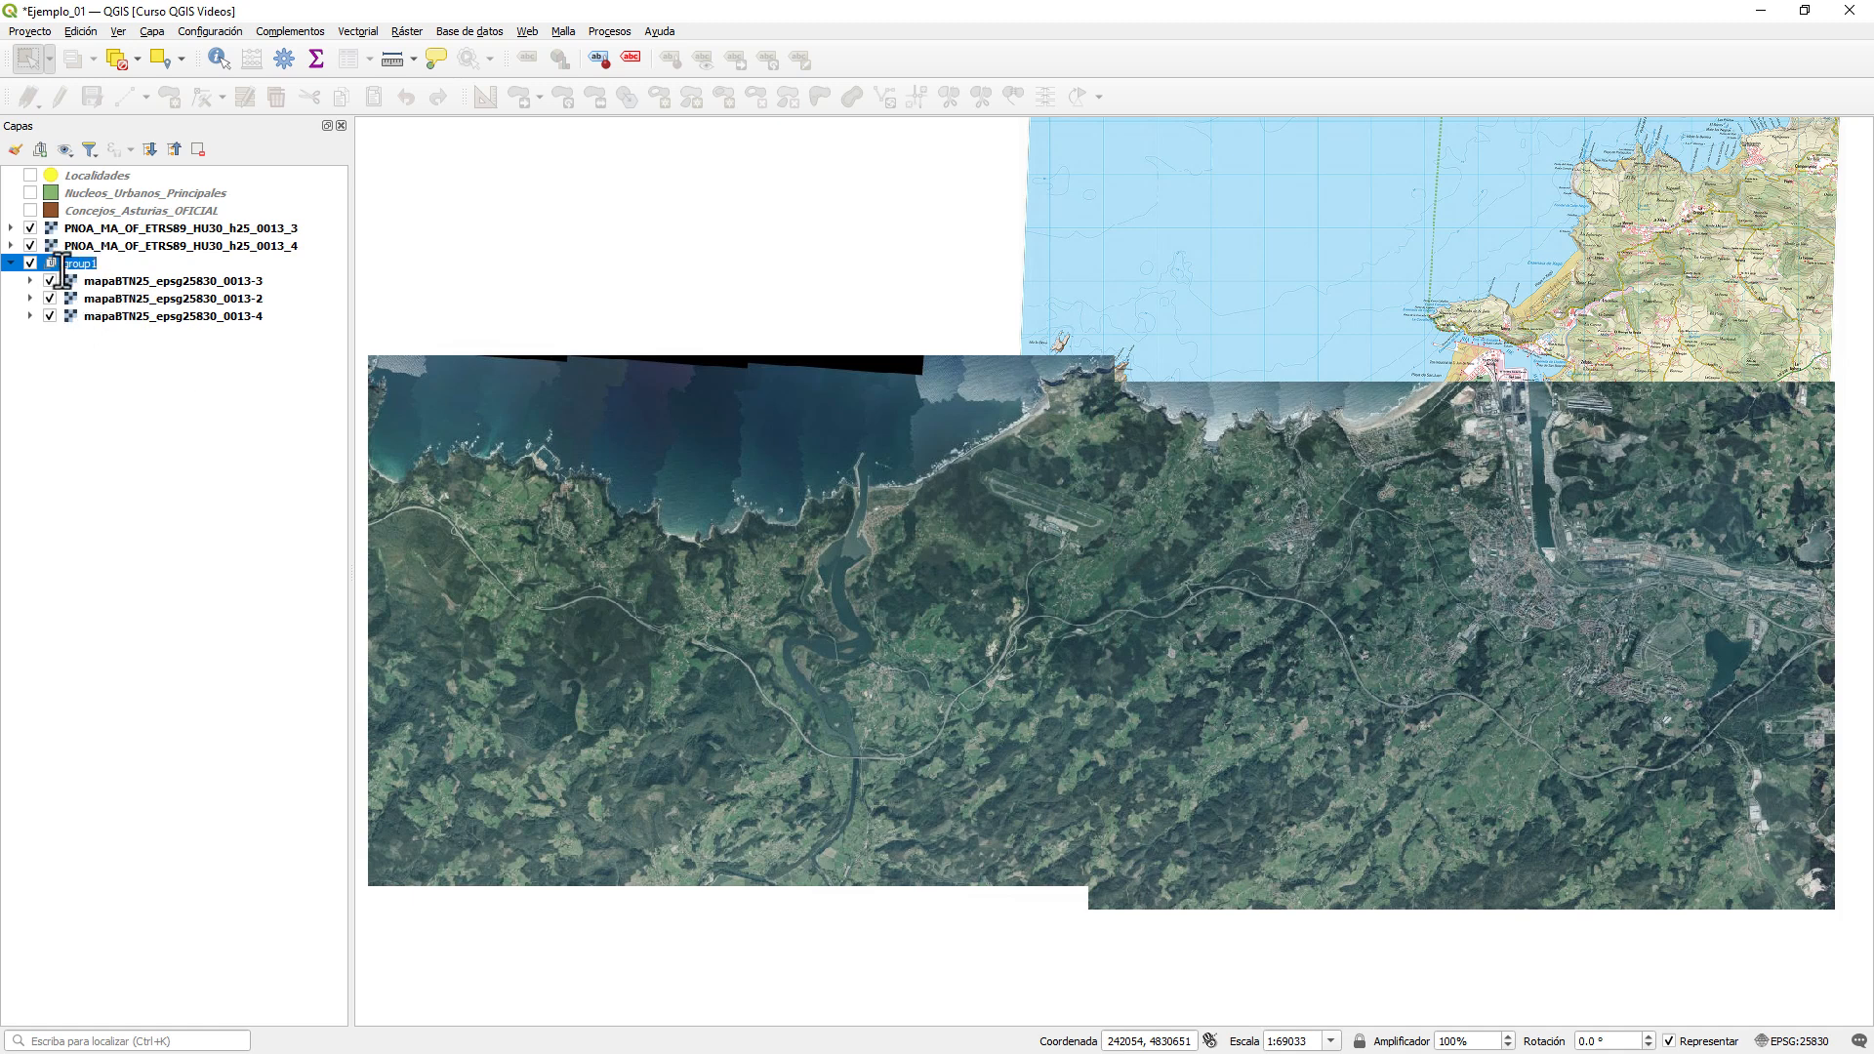
text(mTN25)
key(Return)
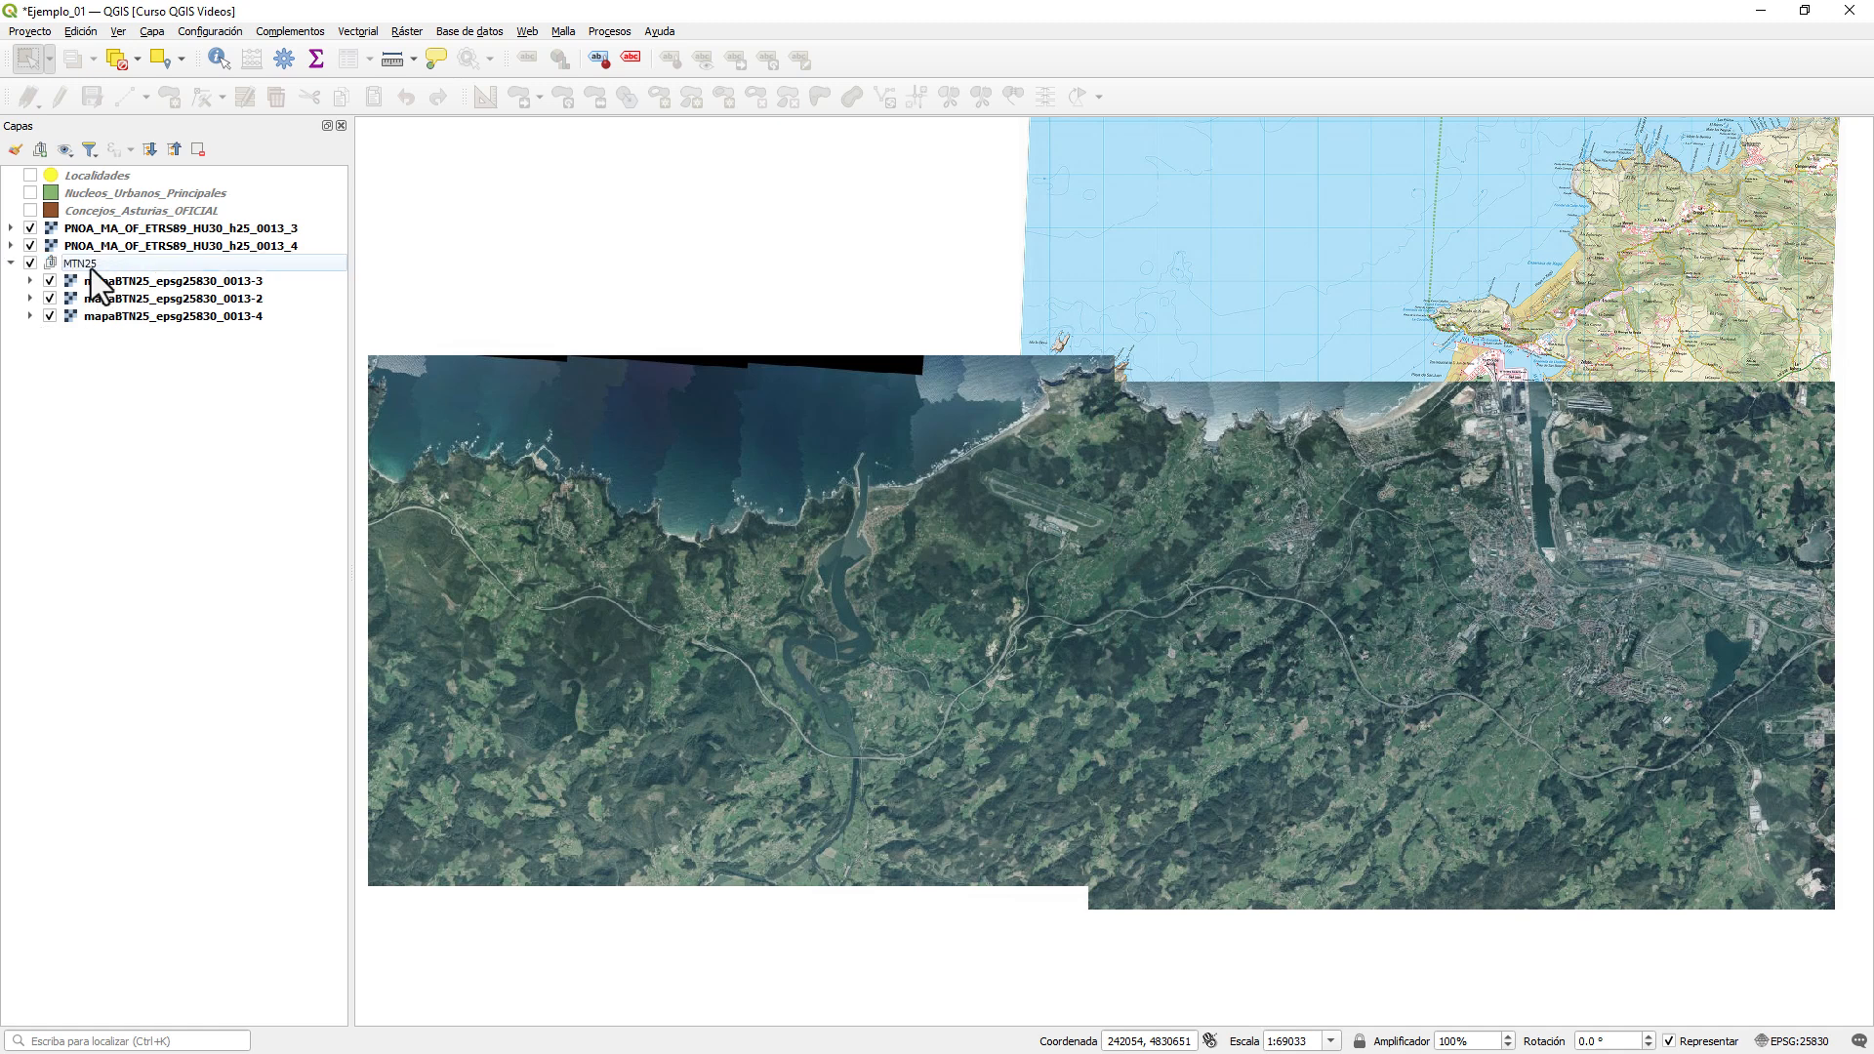
- Toggle the visibility of the MTN25 group off and on twice
click(30, 265)
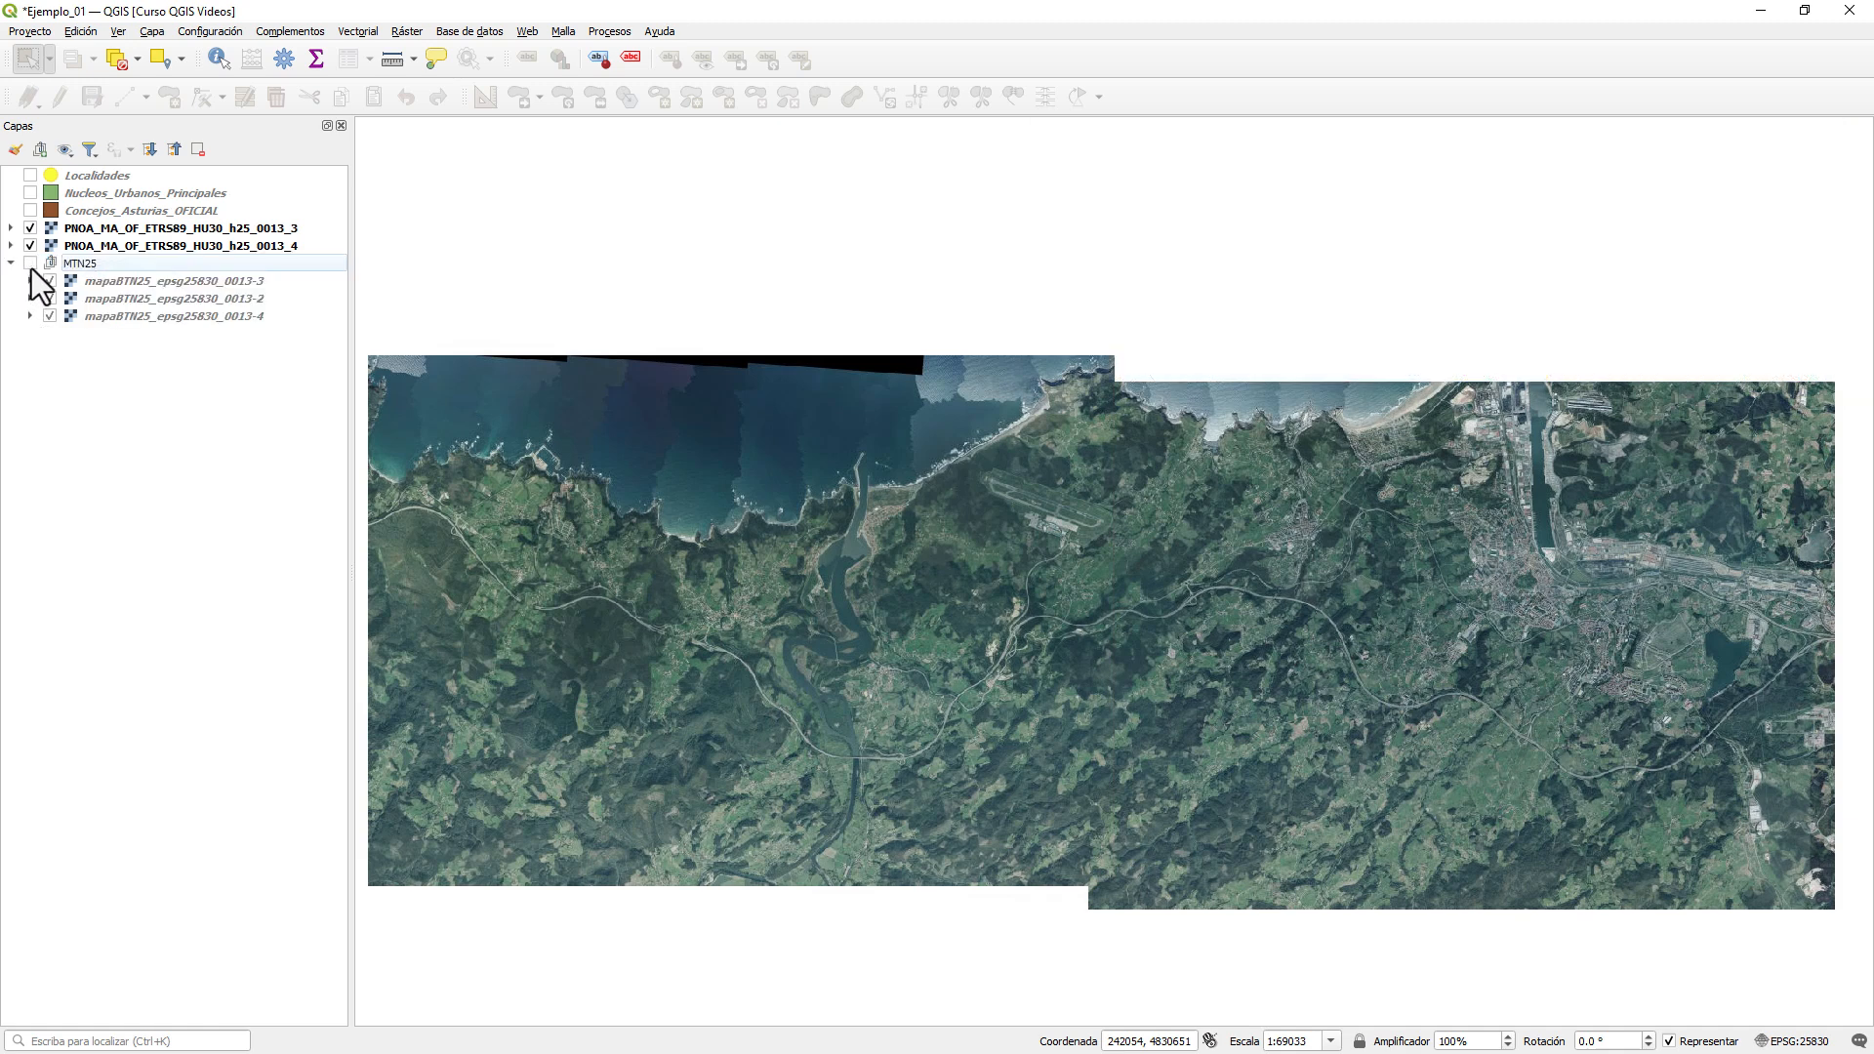
click(31, 267)
click(32, 267)
click(31, 267)
- Hide both PNOA orthophoto layers and the MTN25 group
click(30, 246)
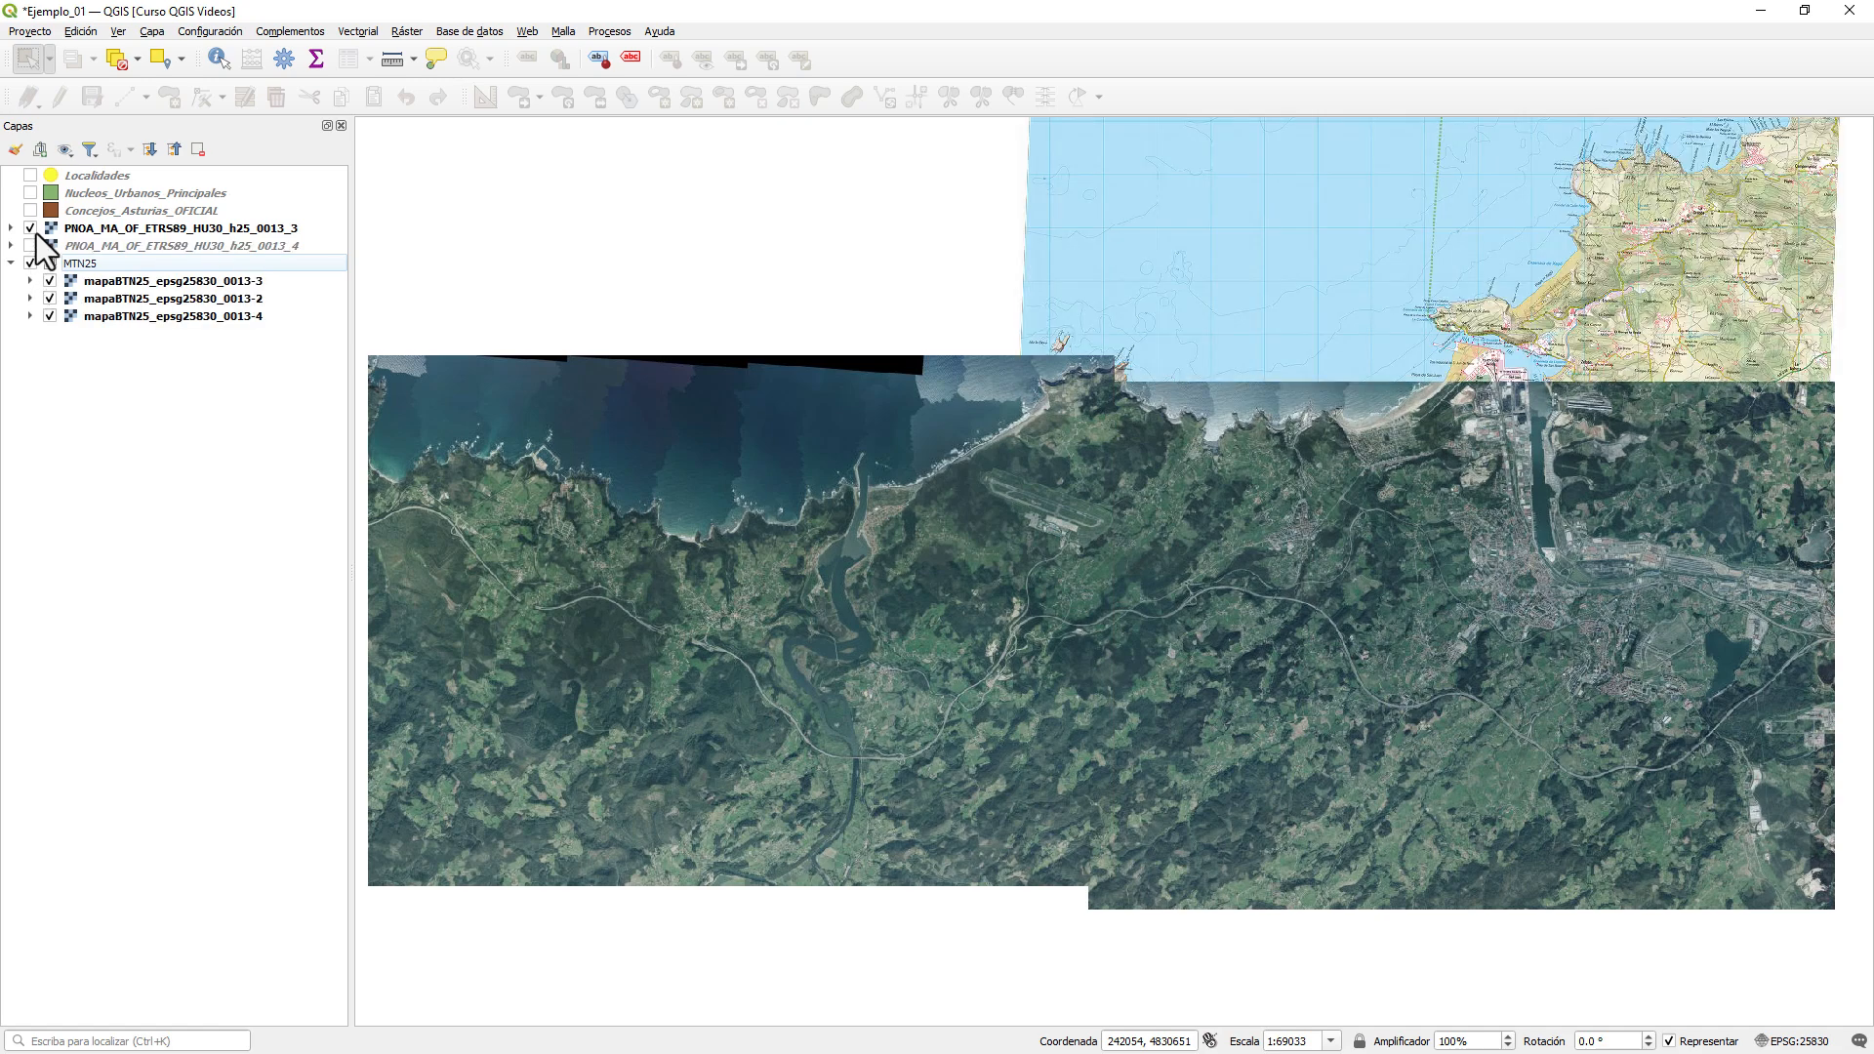
click(30, 229)
click(31, 268)
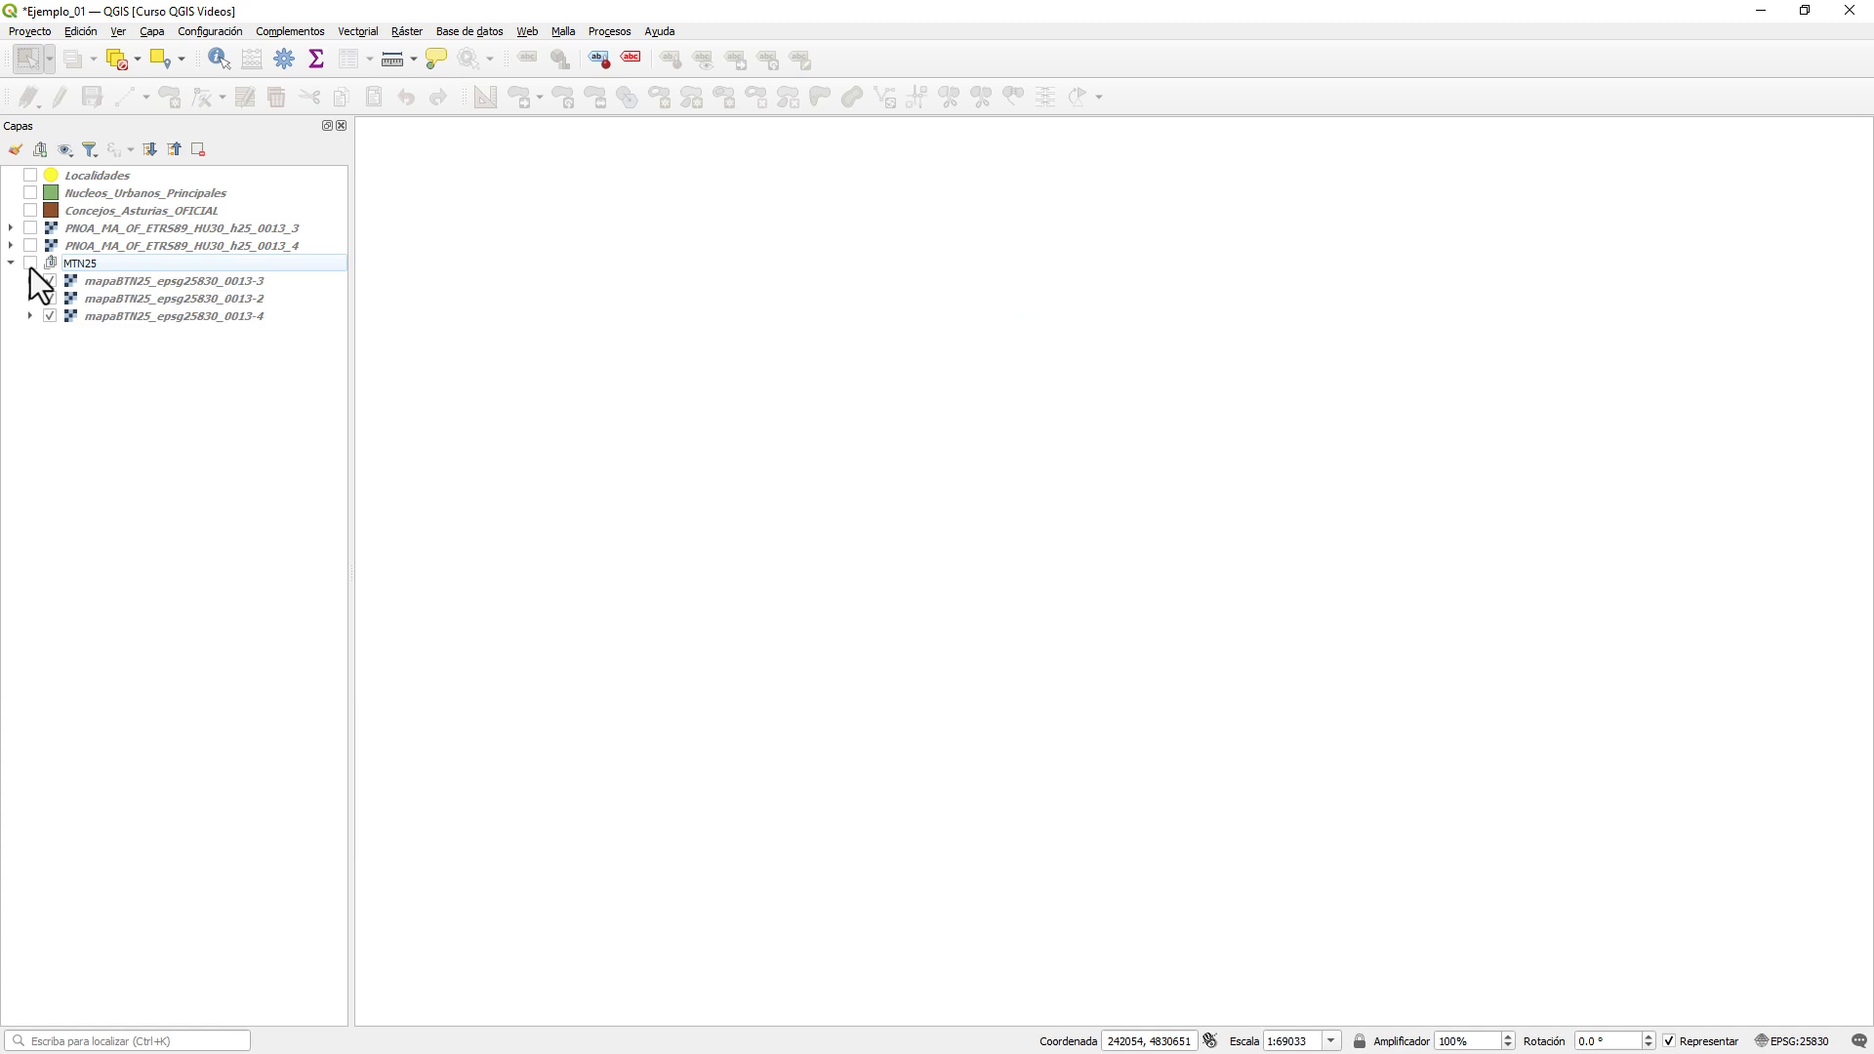
click(31, 267)
click(31, 268)
- Group the PNOA_MA_OF_ETRS89_HU30_h25_0013_3 and PNOA_MA_OF_ETRS89_HU30_h25_0013_4 layers under the name PNOA MA
click(104, 230)
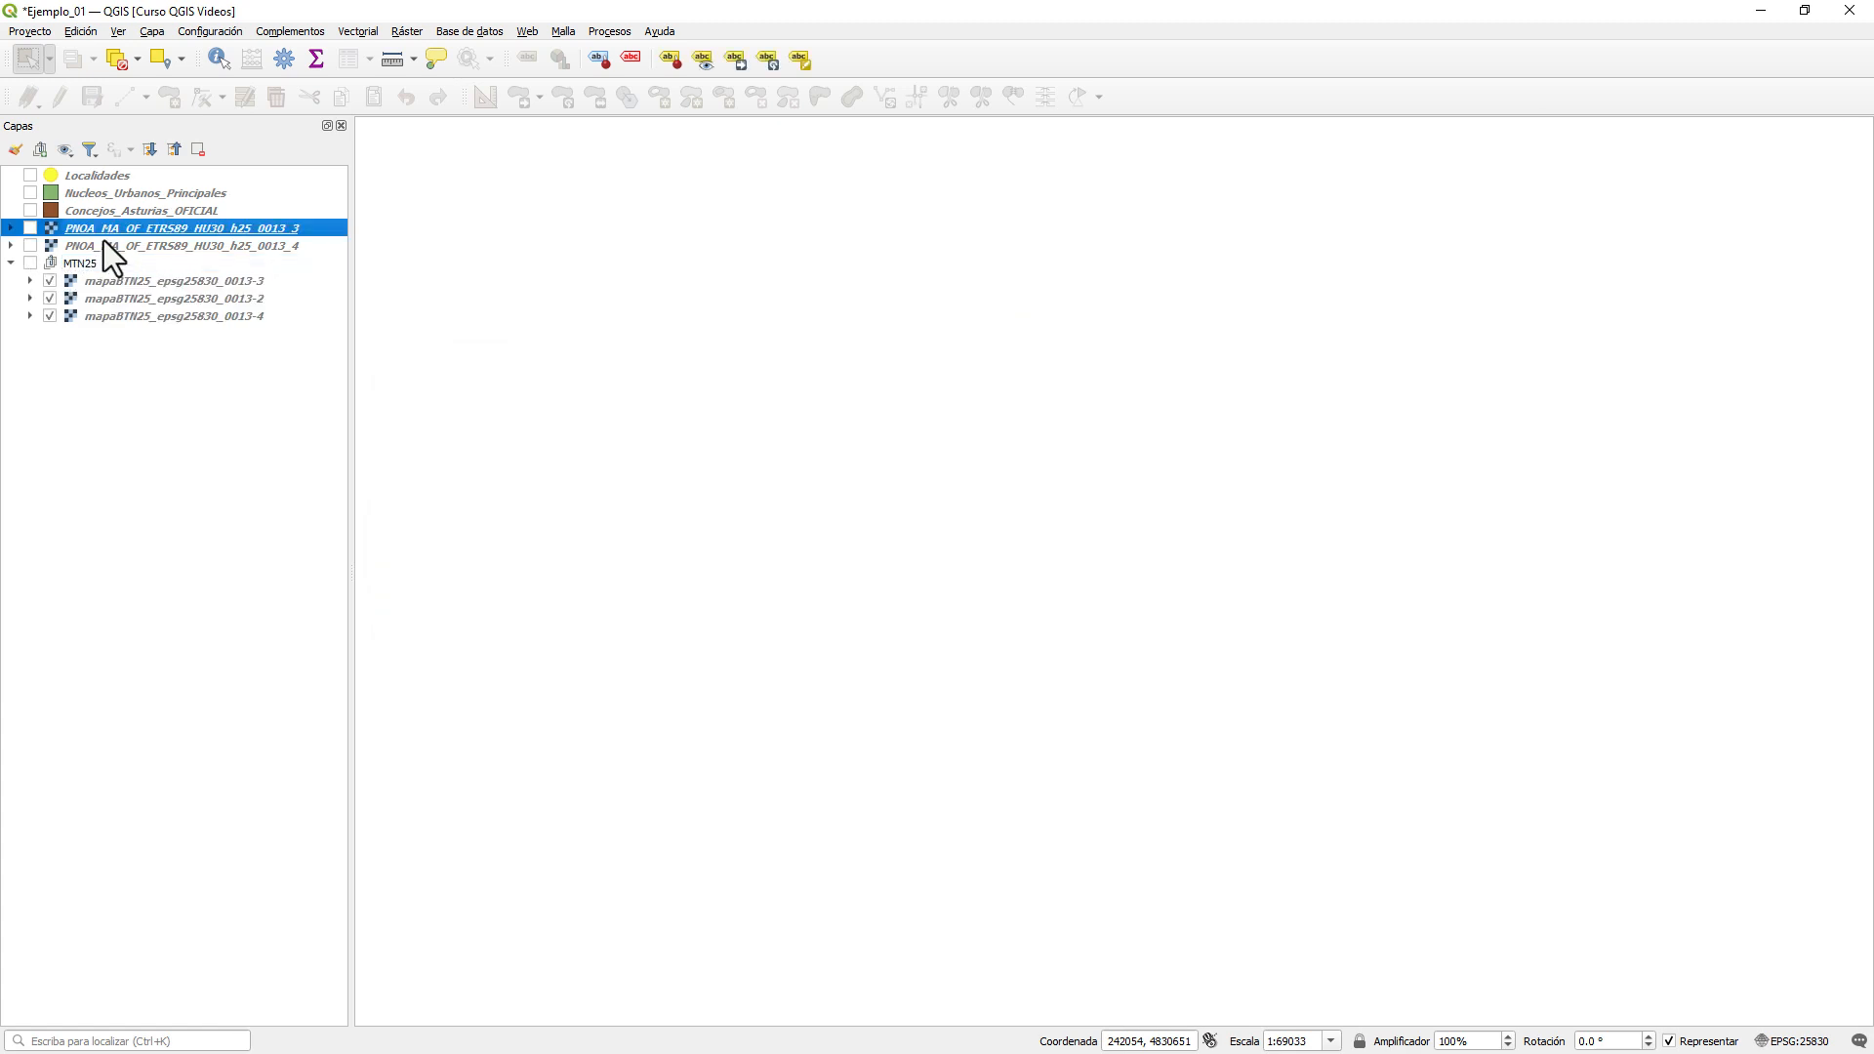
ctrl+click(130, 246)
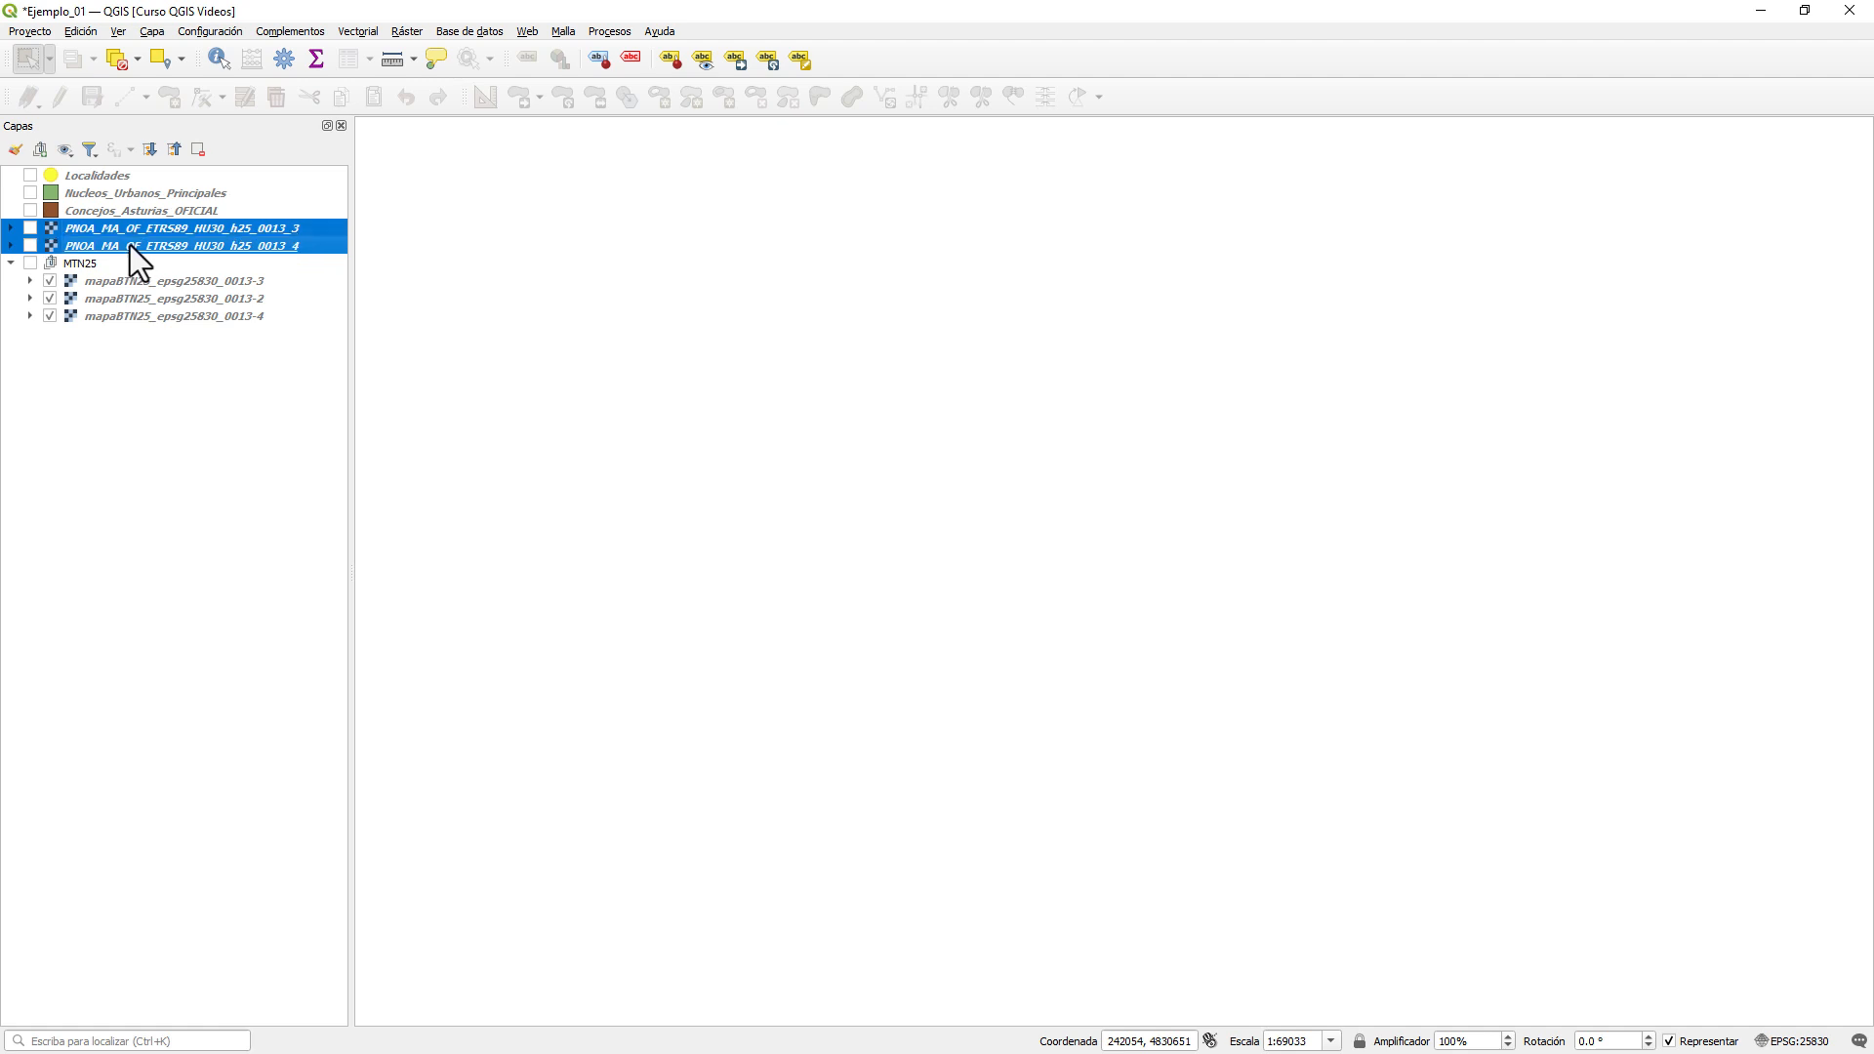
right_click(133, 246)
click(244, 504)
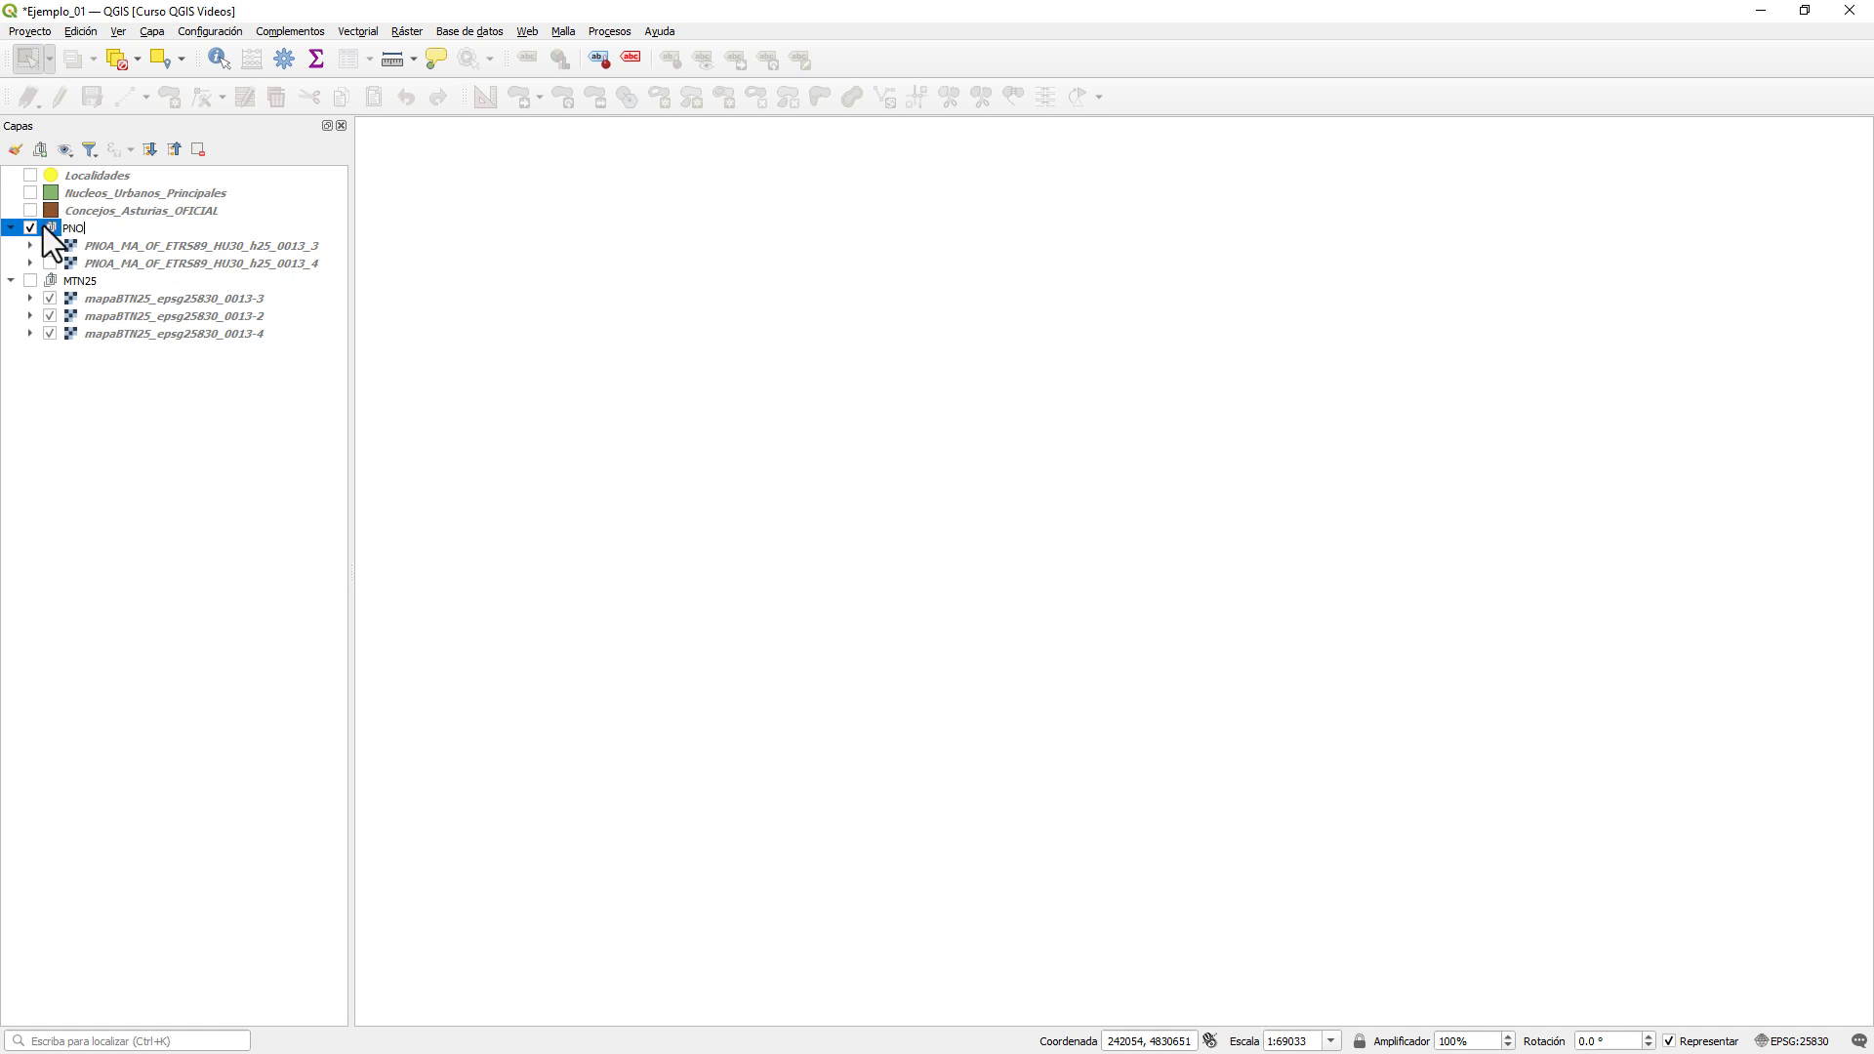
text(PNOA MA)
key(Return)
- Show both orthophotos inside the PNOA MA group, then toggle the group's visibility off and on
click(49, 246)
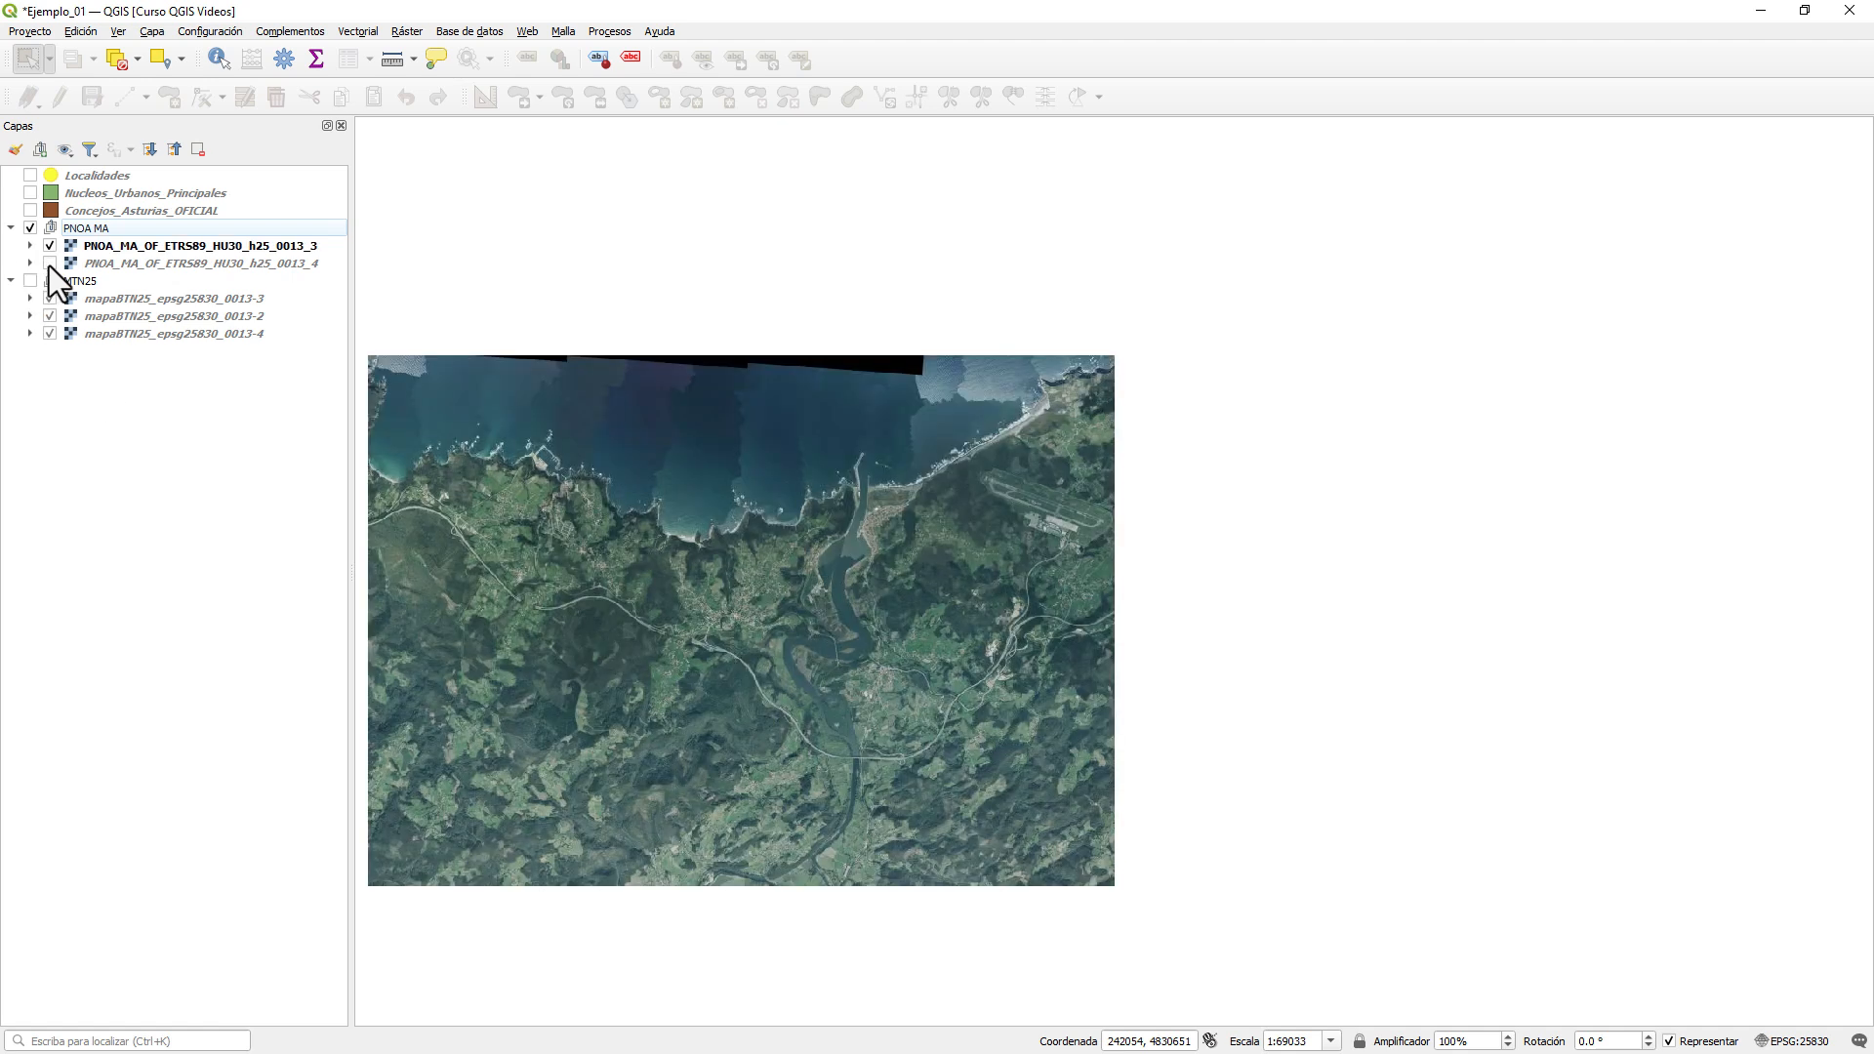
click(49, 263)
click(33, 228)
click(34, 228)
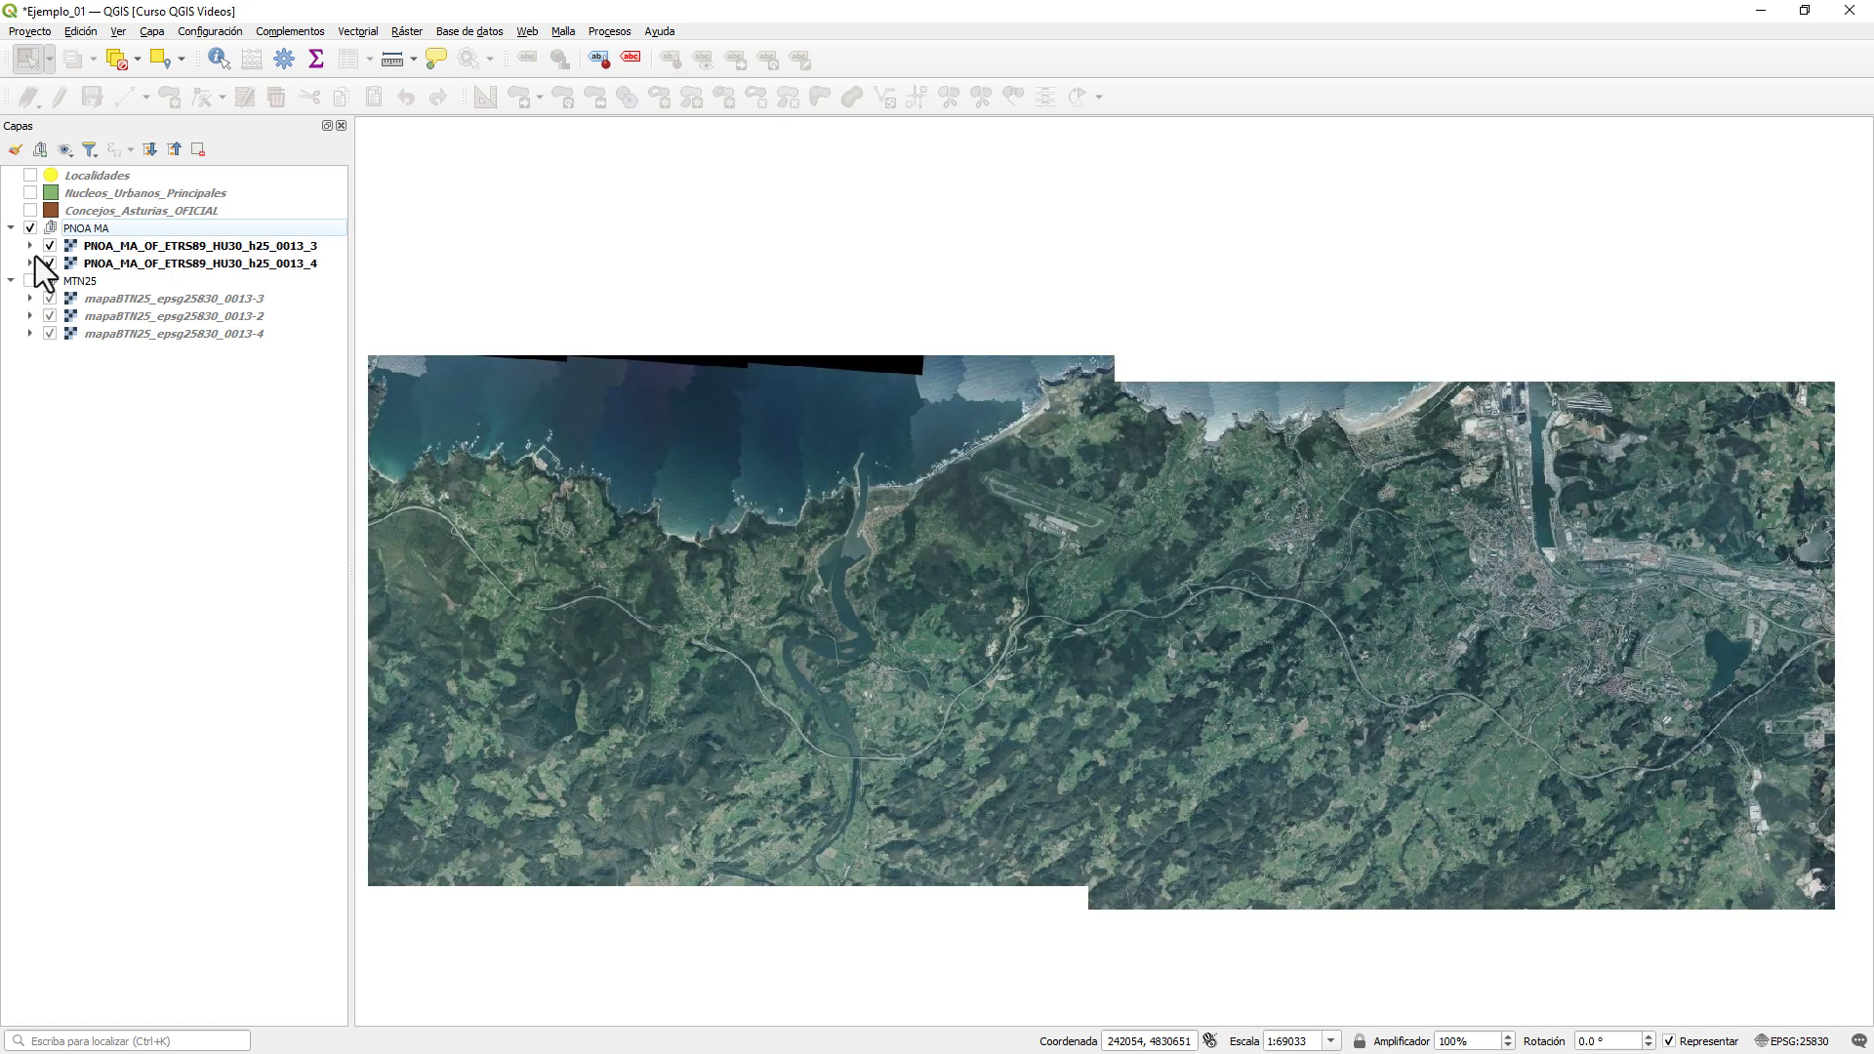
- Toggle the MTN25 and PNOA MA groups on and off, leaving both groups visible
click(29, 281)
click(29, 281)
click(33, 229)
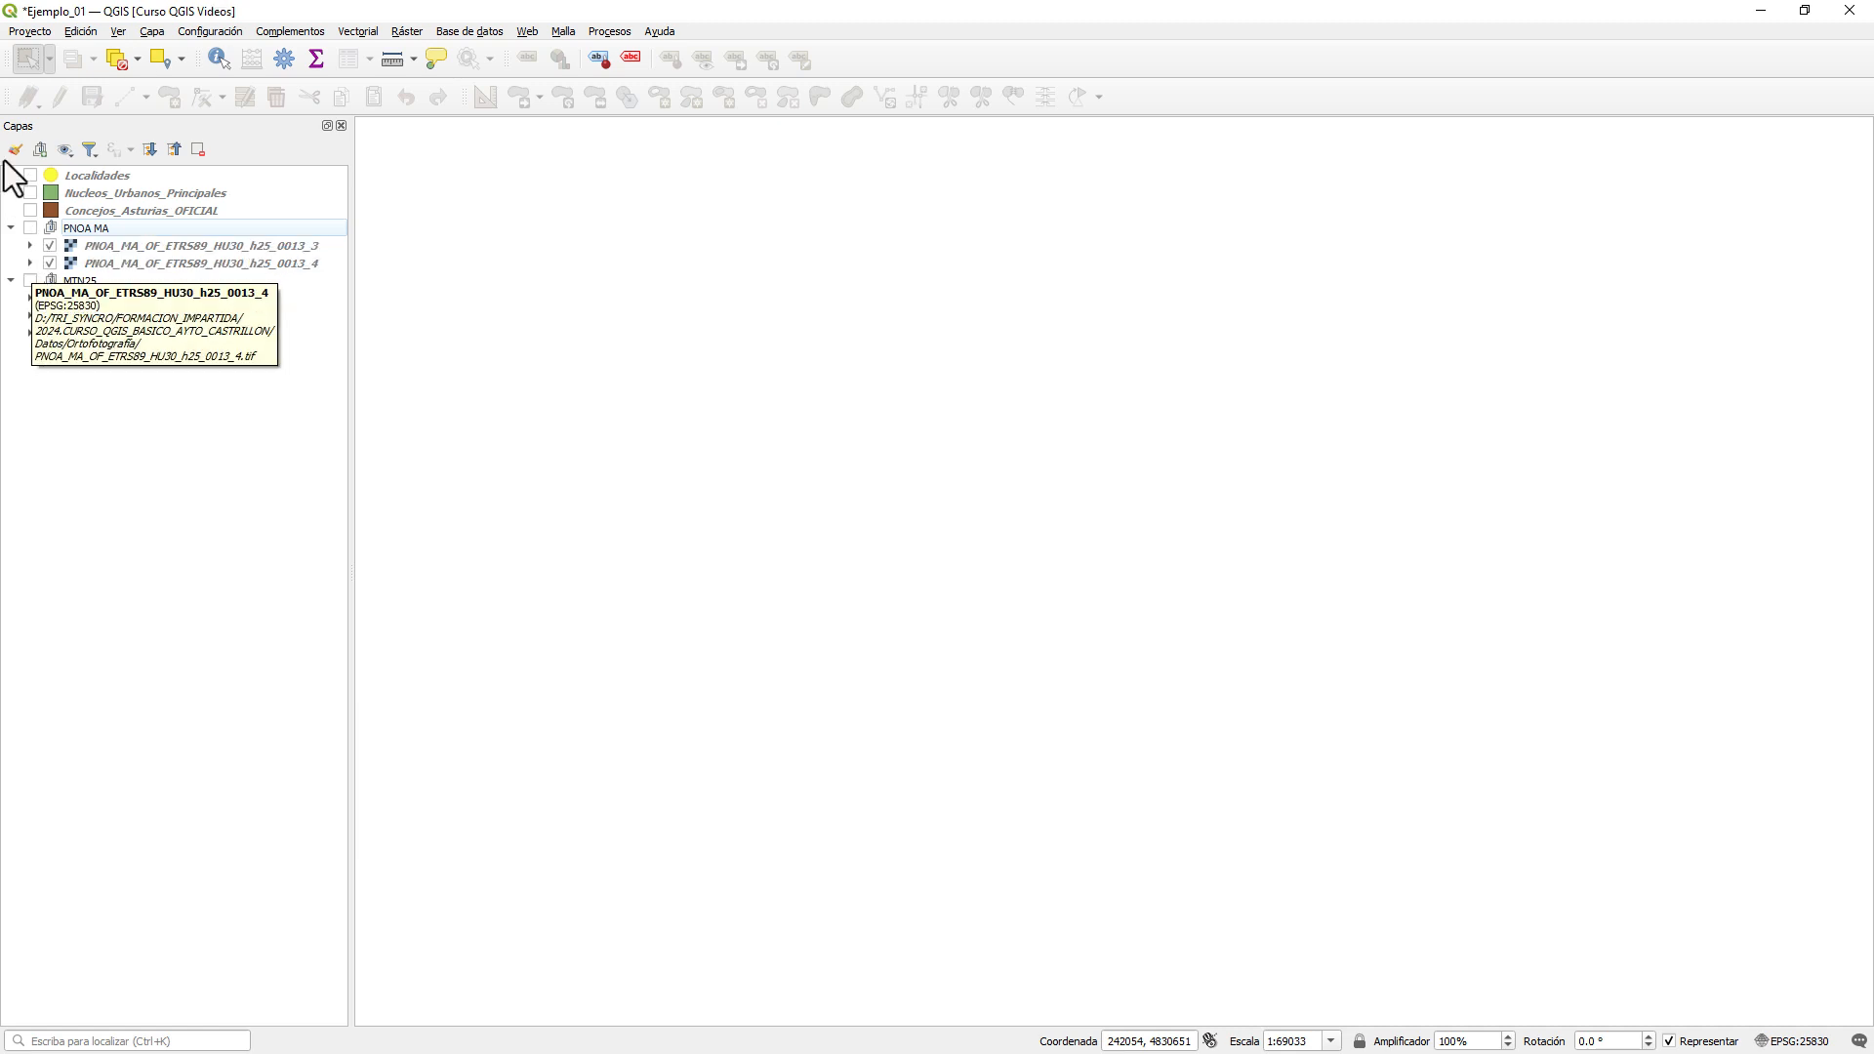
click(29, 281)
click(30, 228)
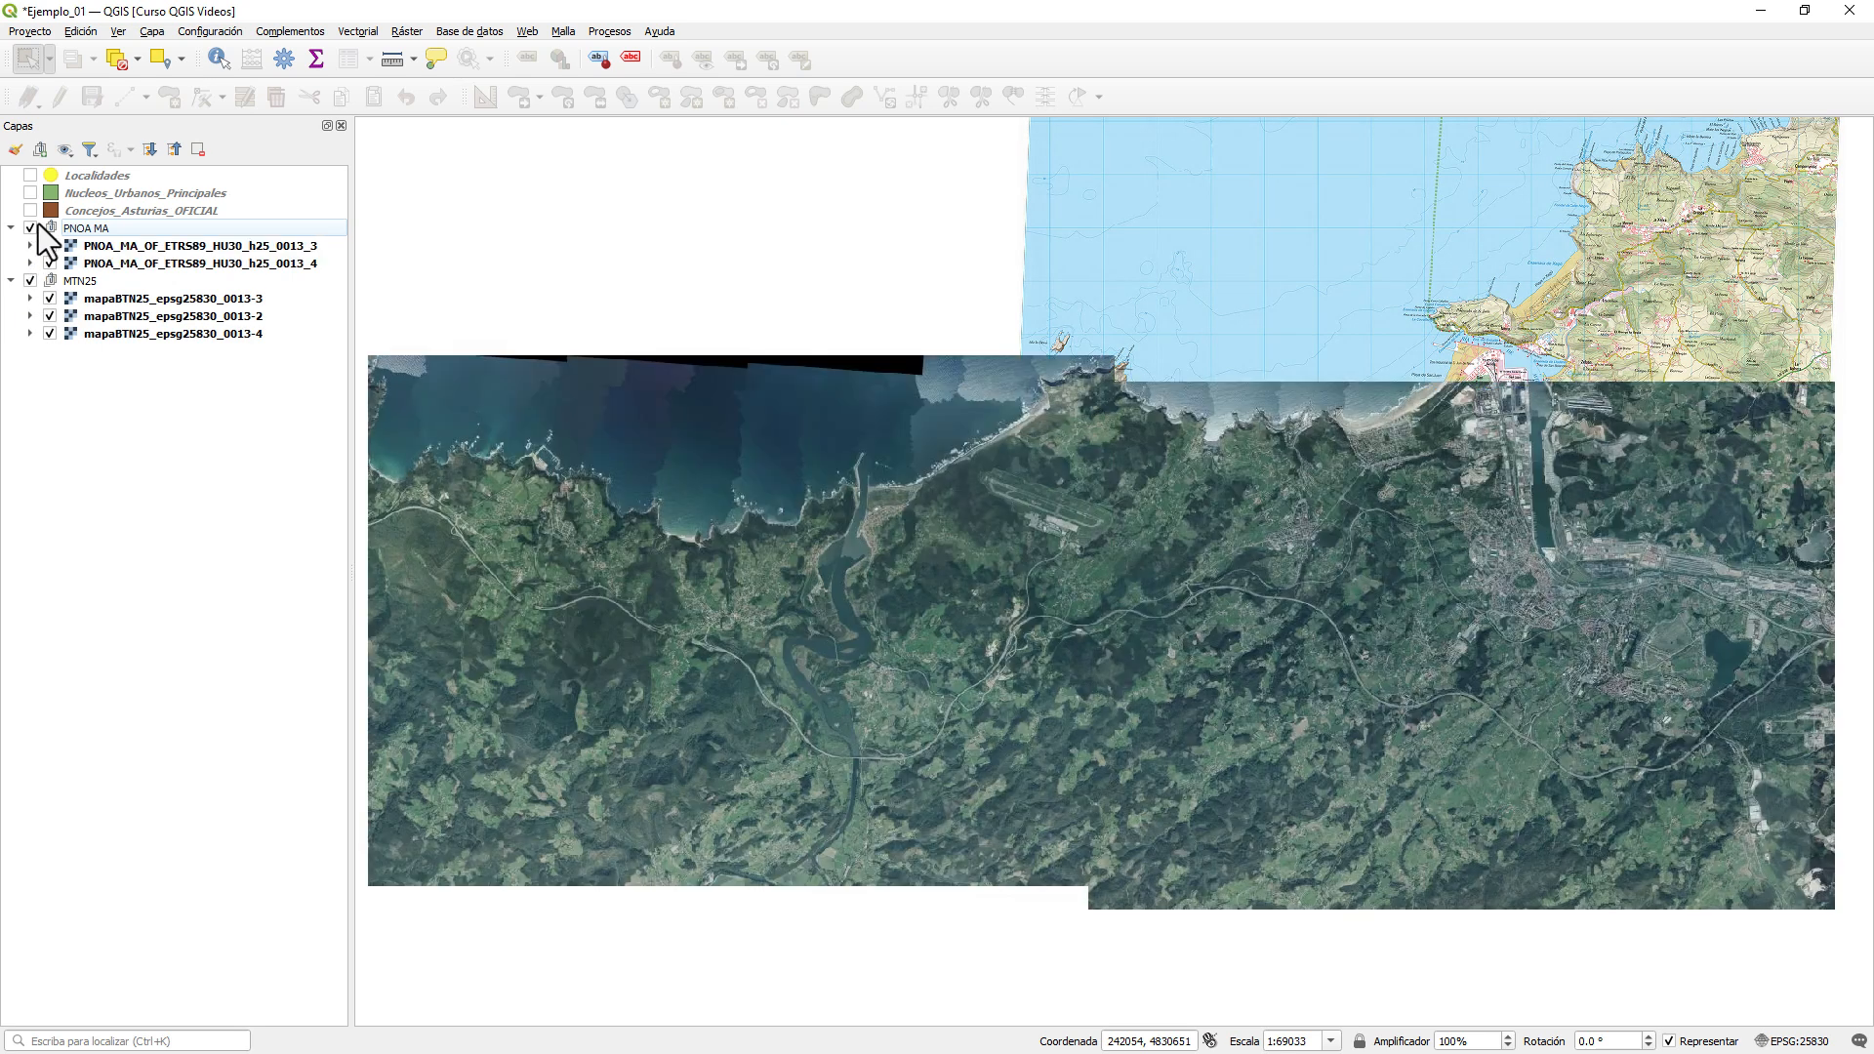
- Group the Localidades, Nucleos_Urbanos_Principales and Concejos_Asturias_OFICIAL layers under the name ENTIDADES ADMIN
drag(108, 178, 114, 211)
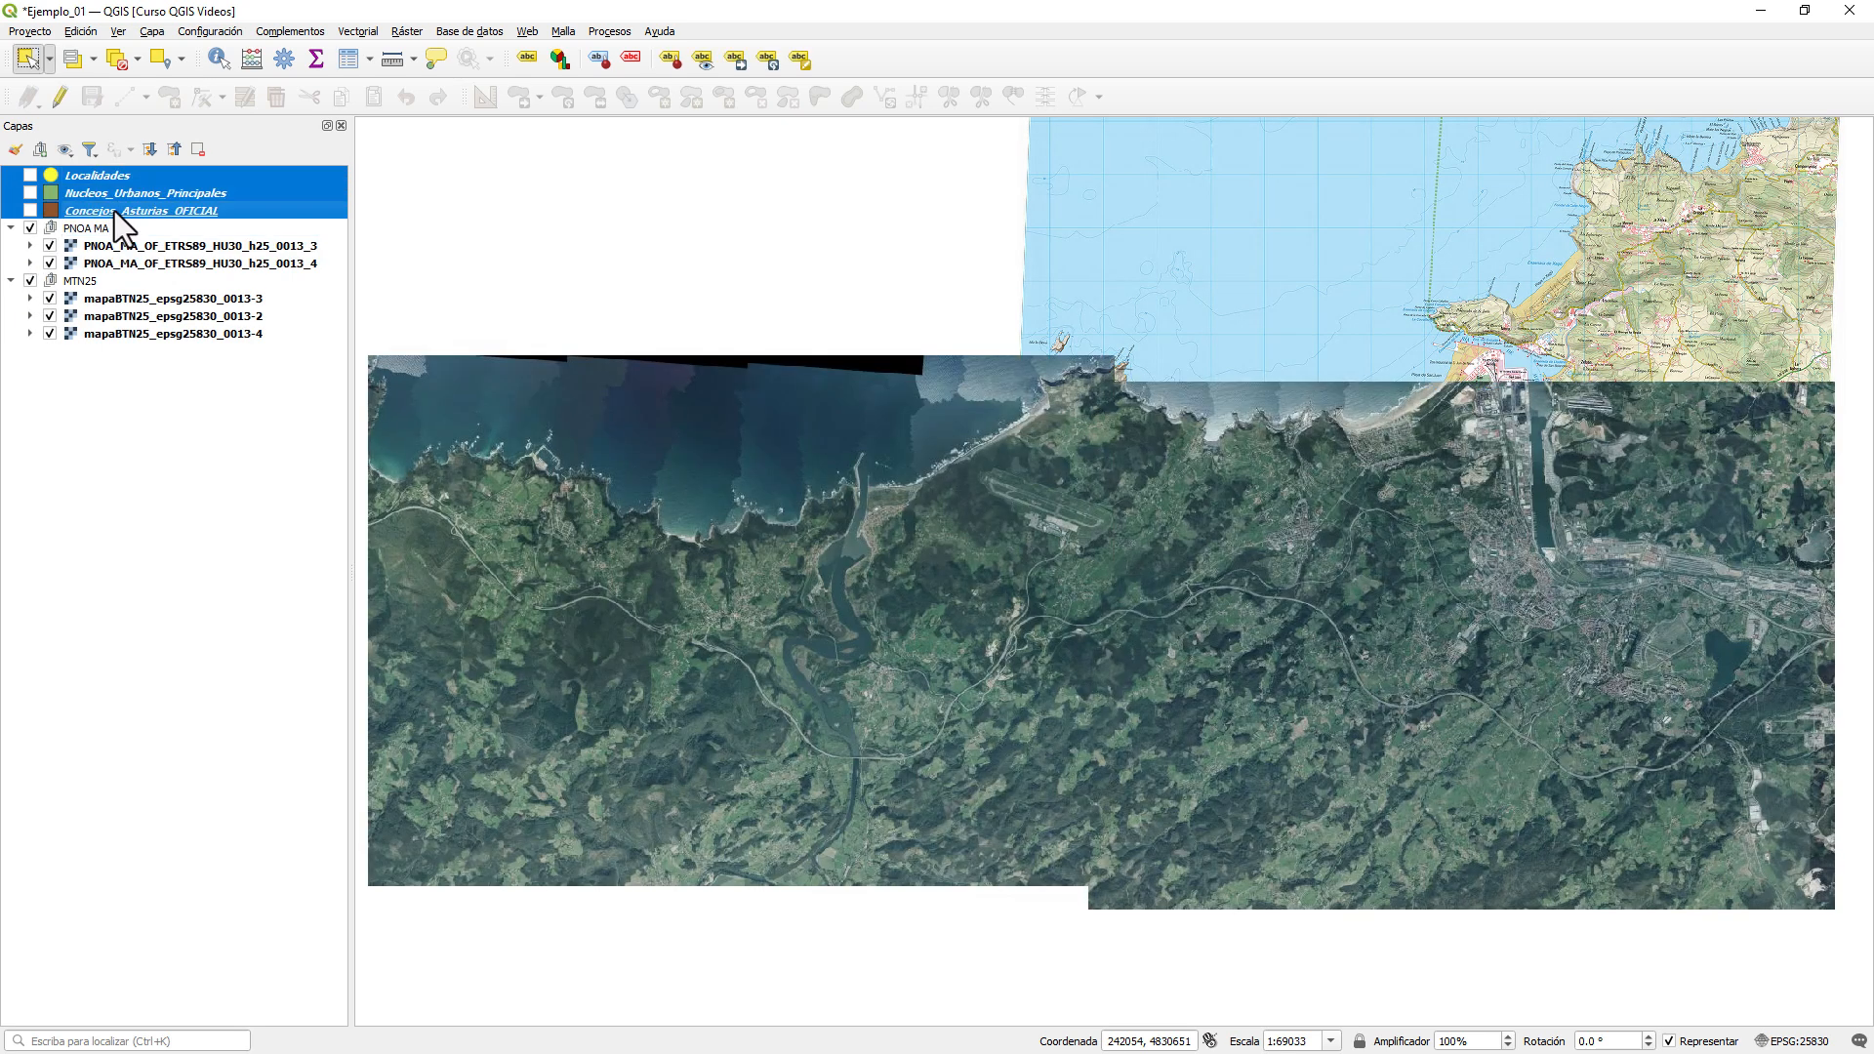
right_click(114, 211)
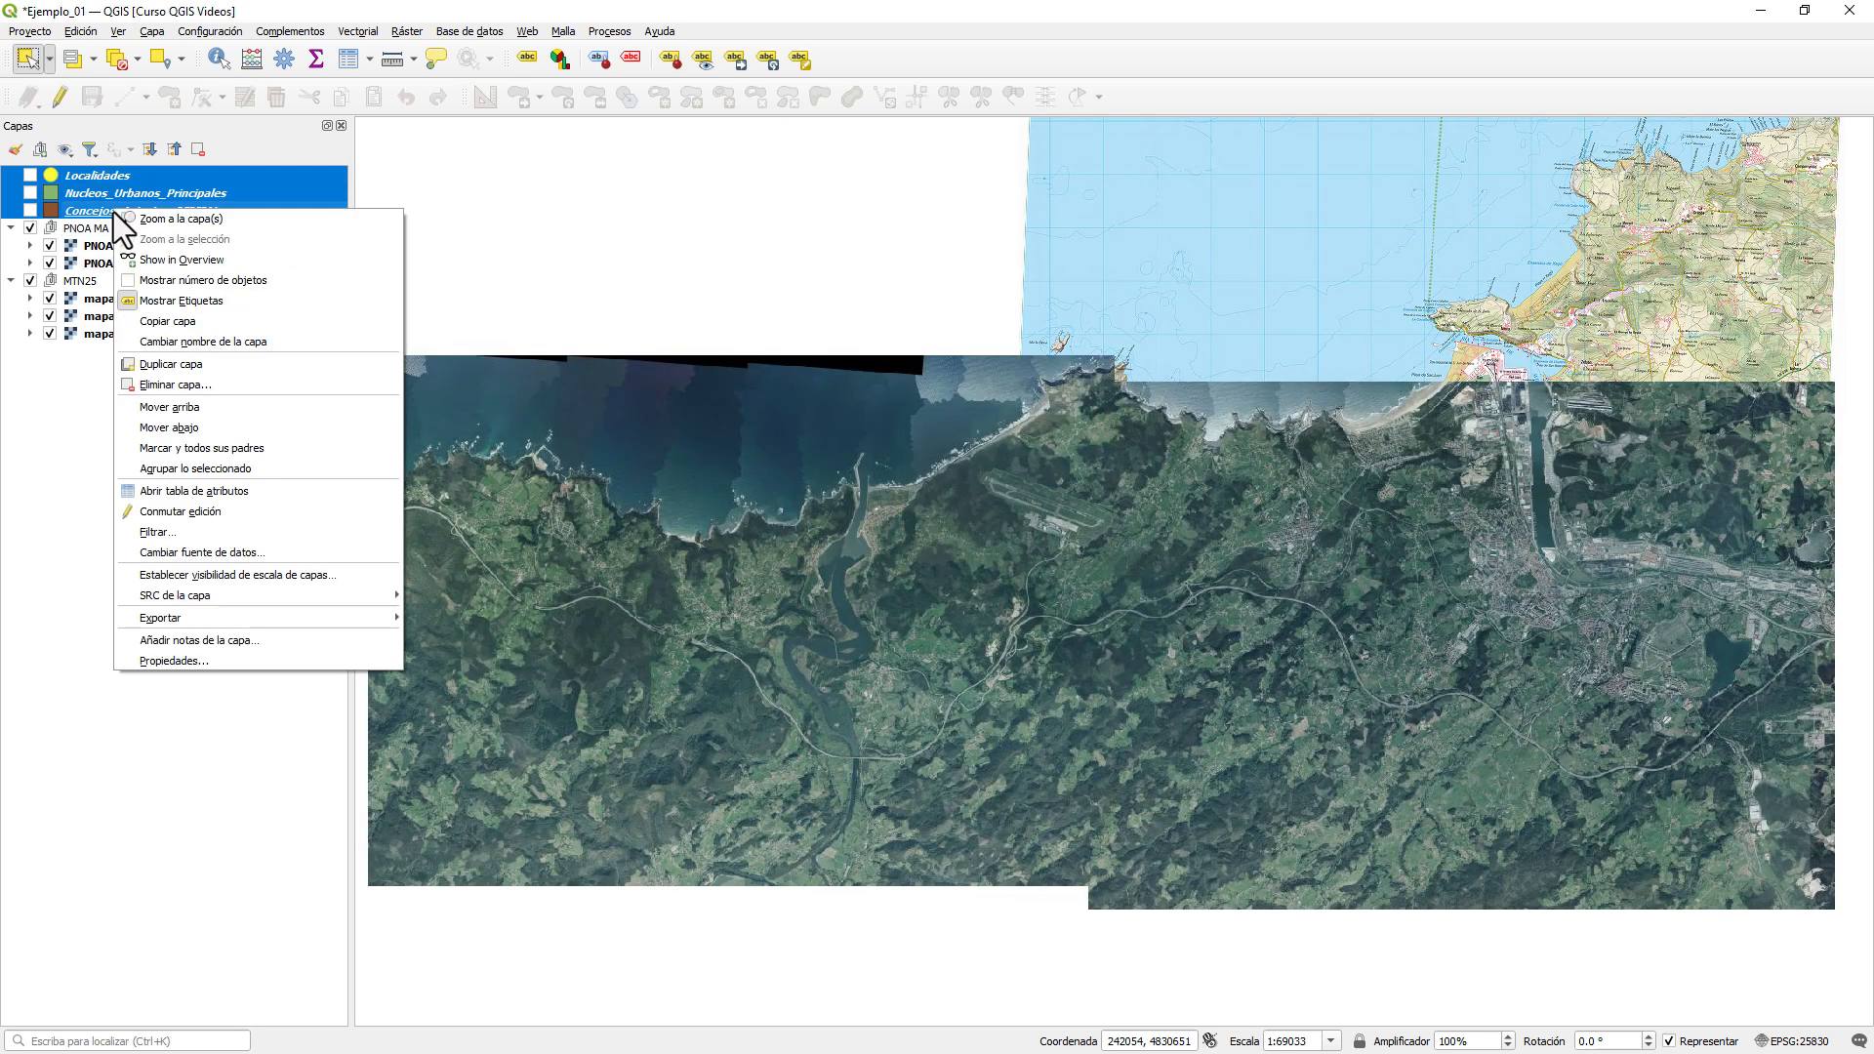
click(186, 467)
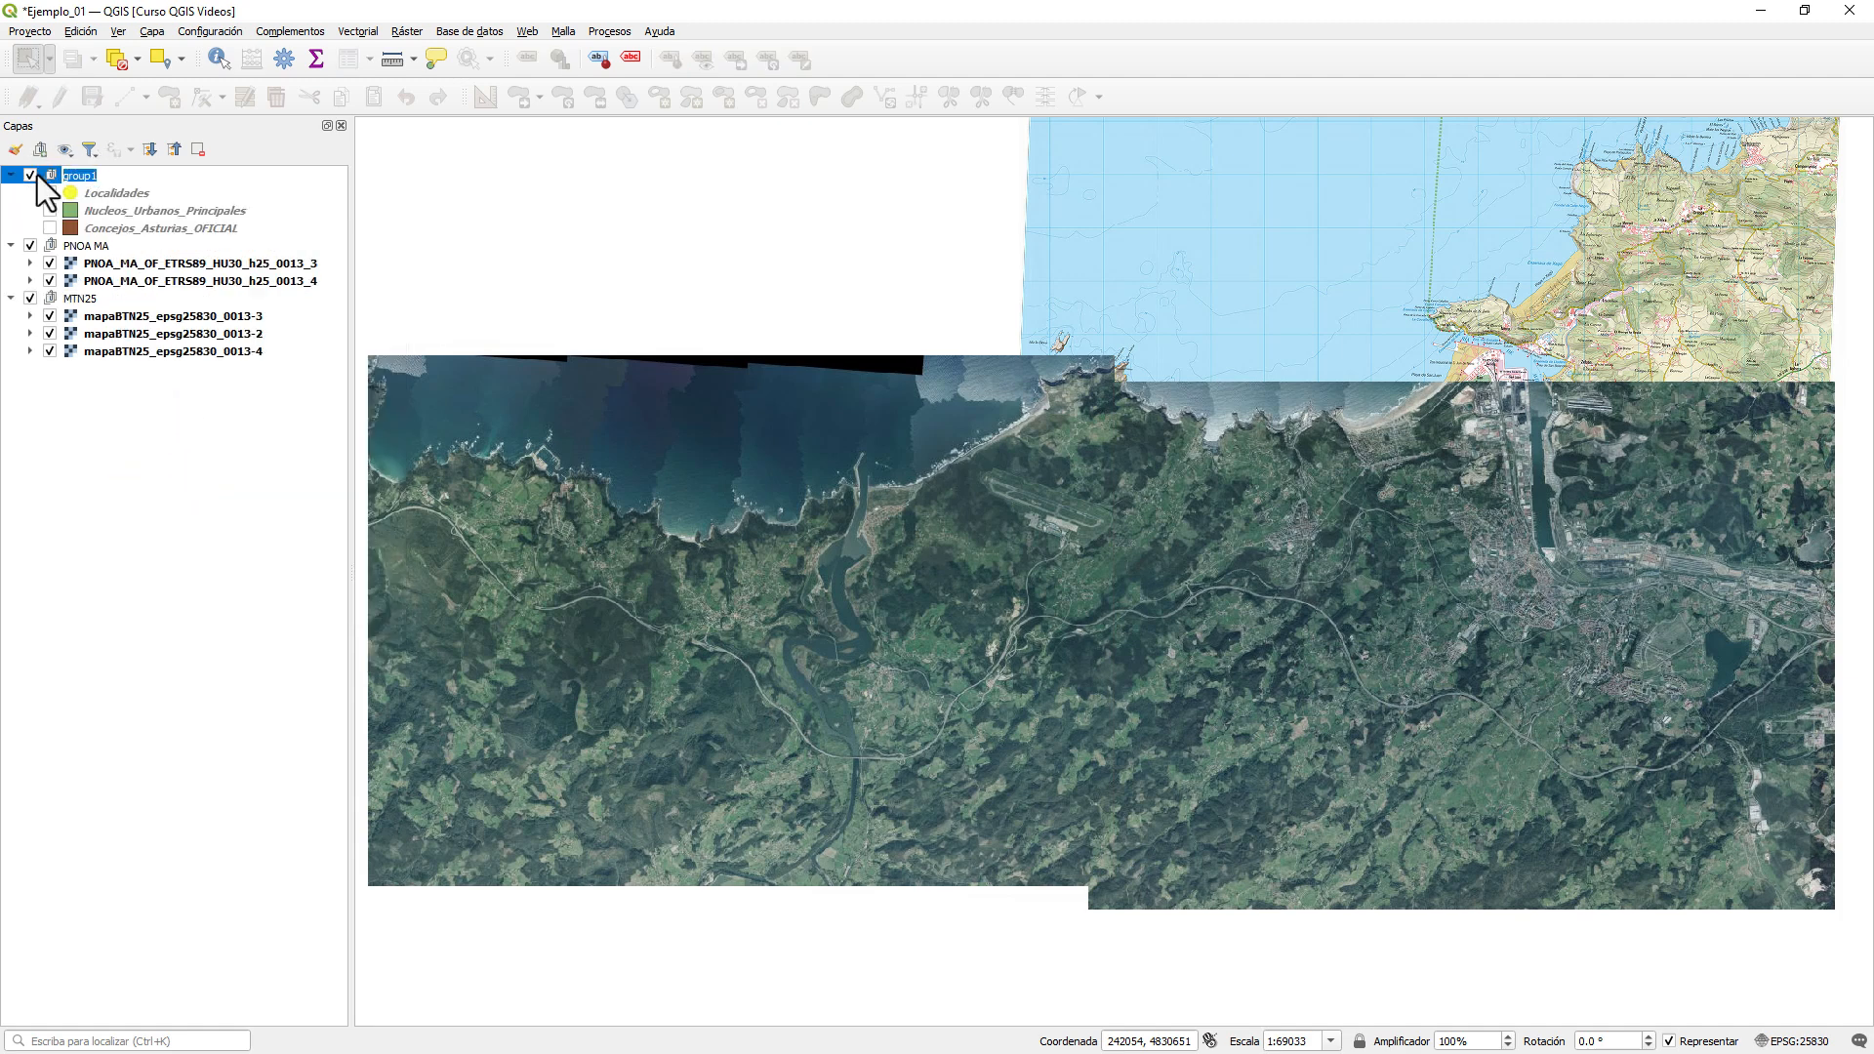
text(ENTIDADESD)
key(BackSpace)
text(ADMIN)
key(Return)
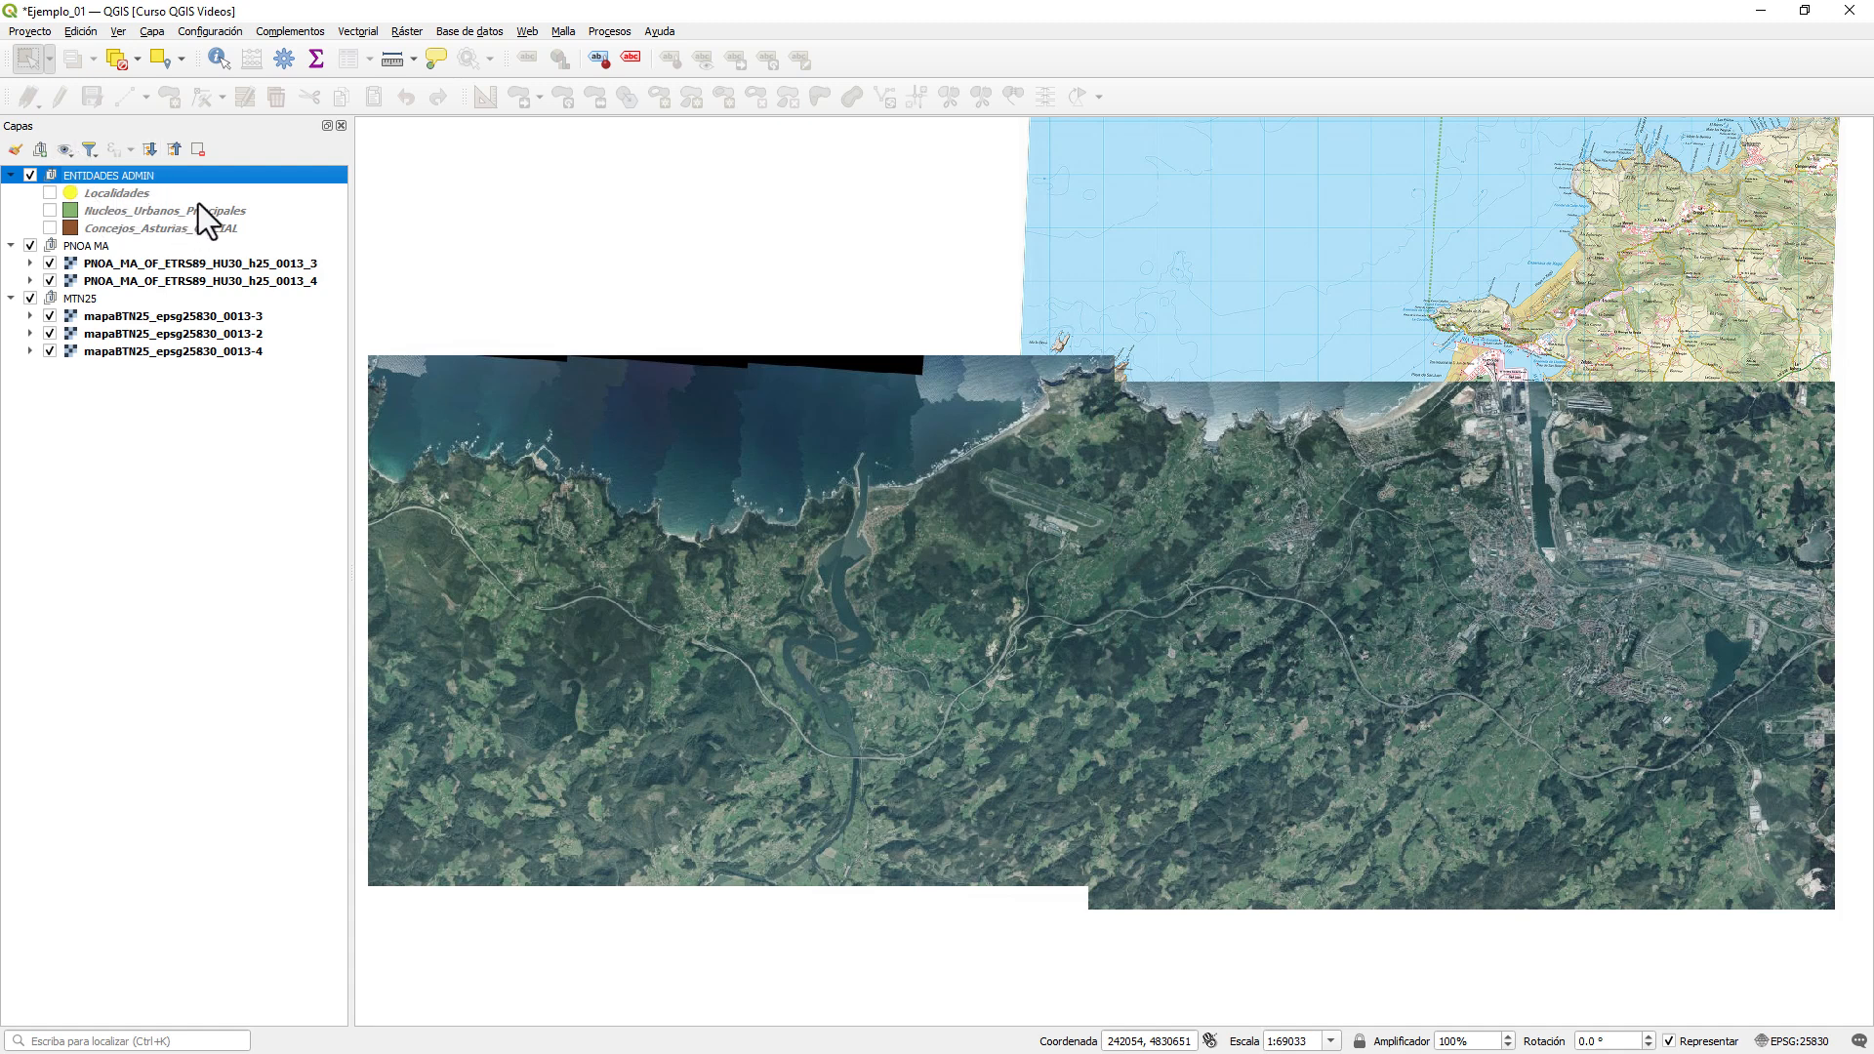
- Narrow the layer list slightly and review the options offered for the MTN25 group and its mapaBTN25_epsg25830_0013-3 layer
mouse_move(188, 207)
mouse_move(1208, 564)
mouse_down()
mouse_move(1096, 584)
mouse_move(1176, 565)
mouse_up()
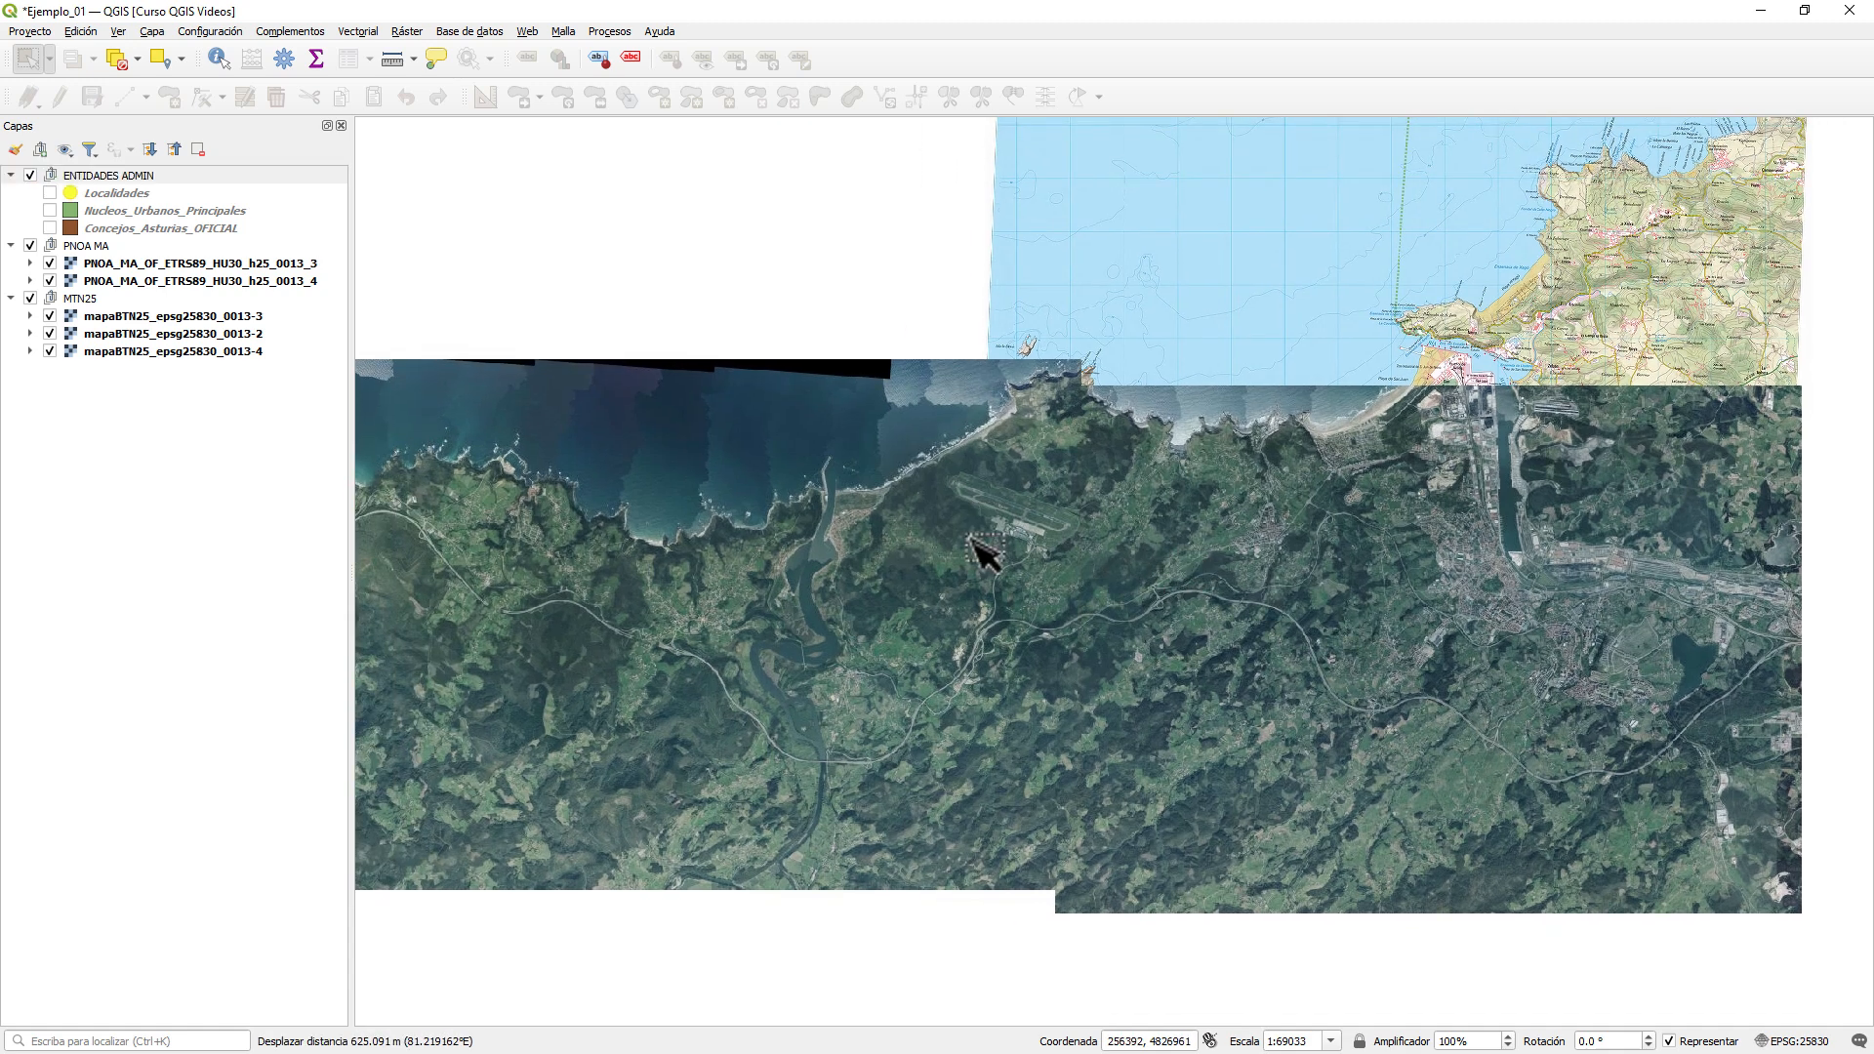
drag(352, 201, 341, 201)
right_click(84, 296)
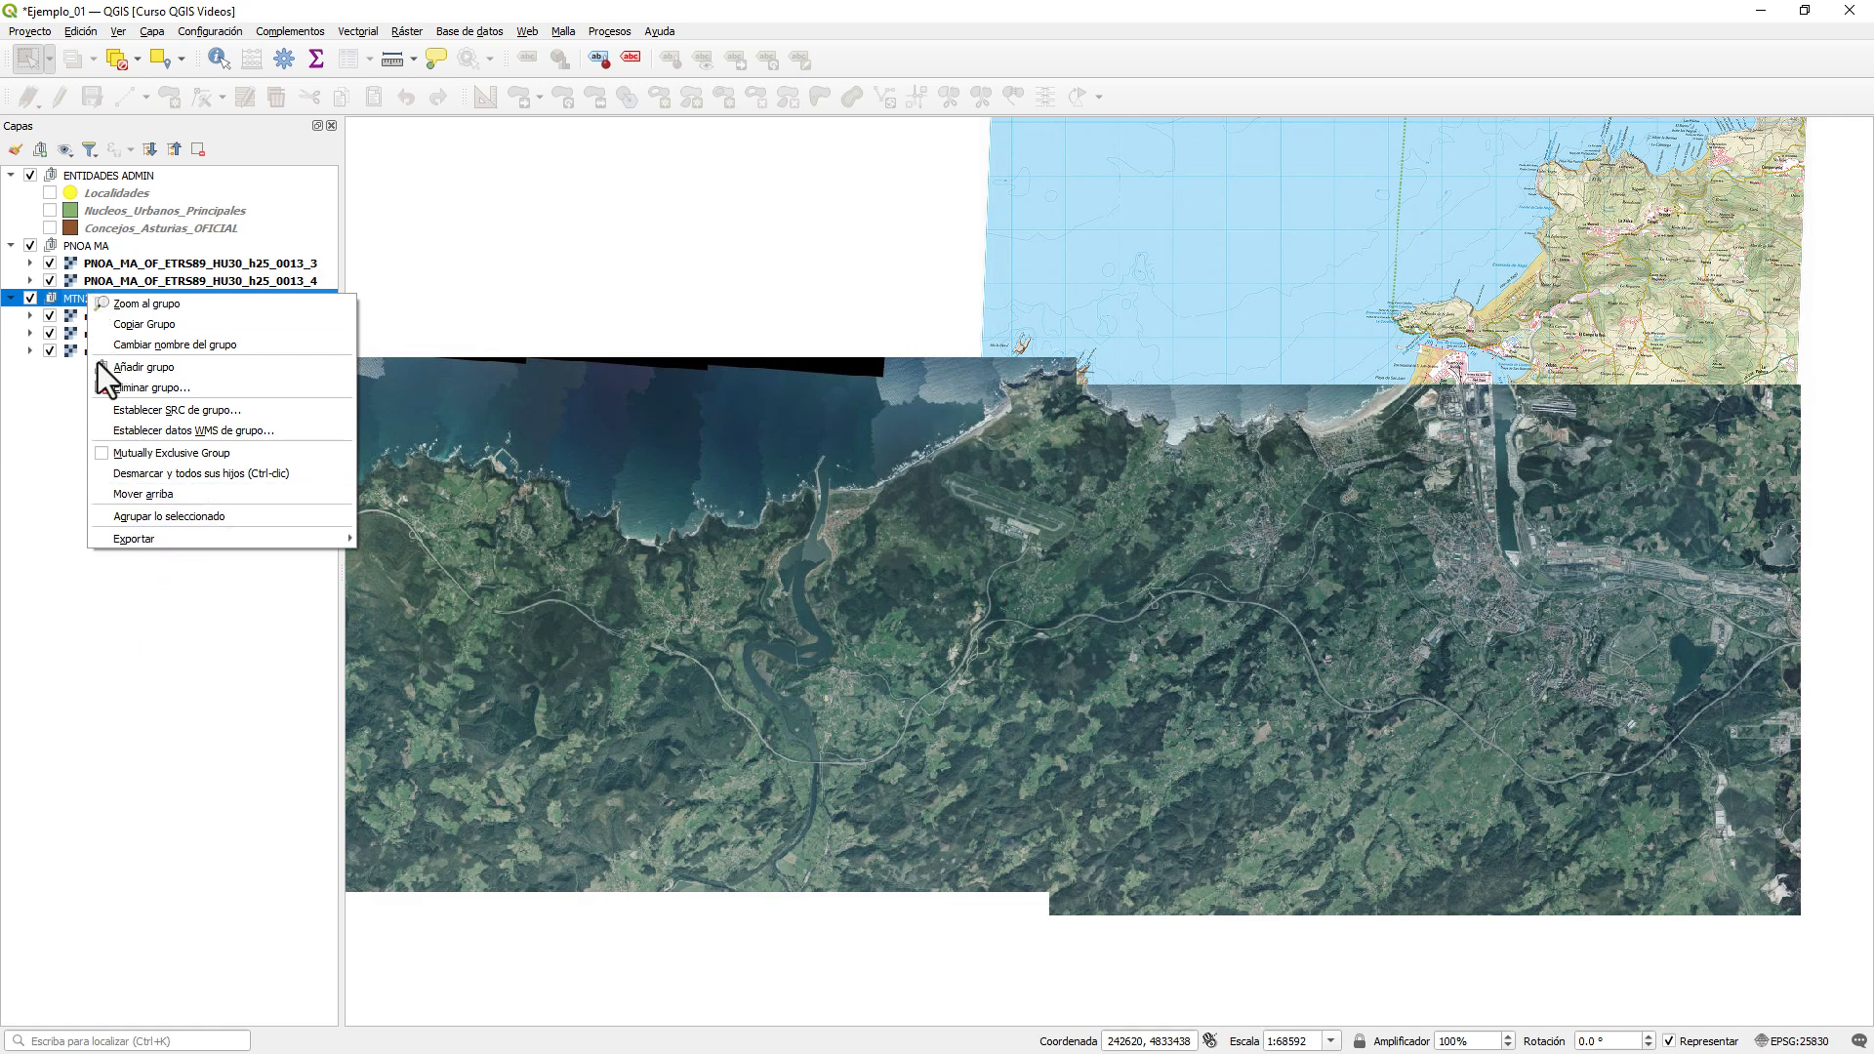
click(85, 462)
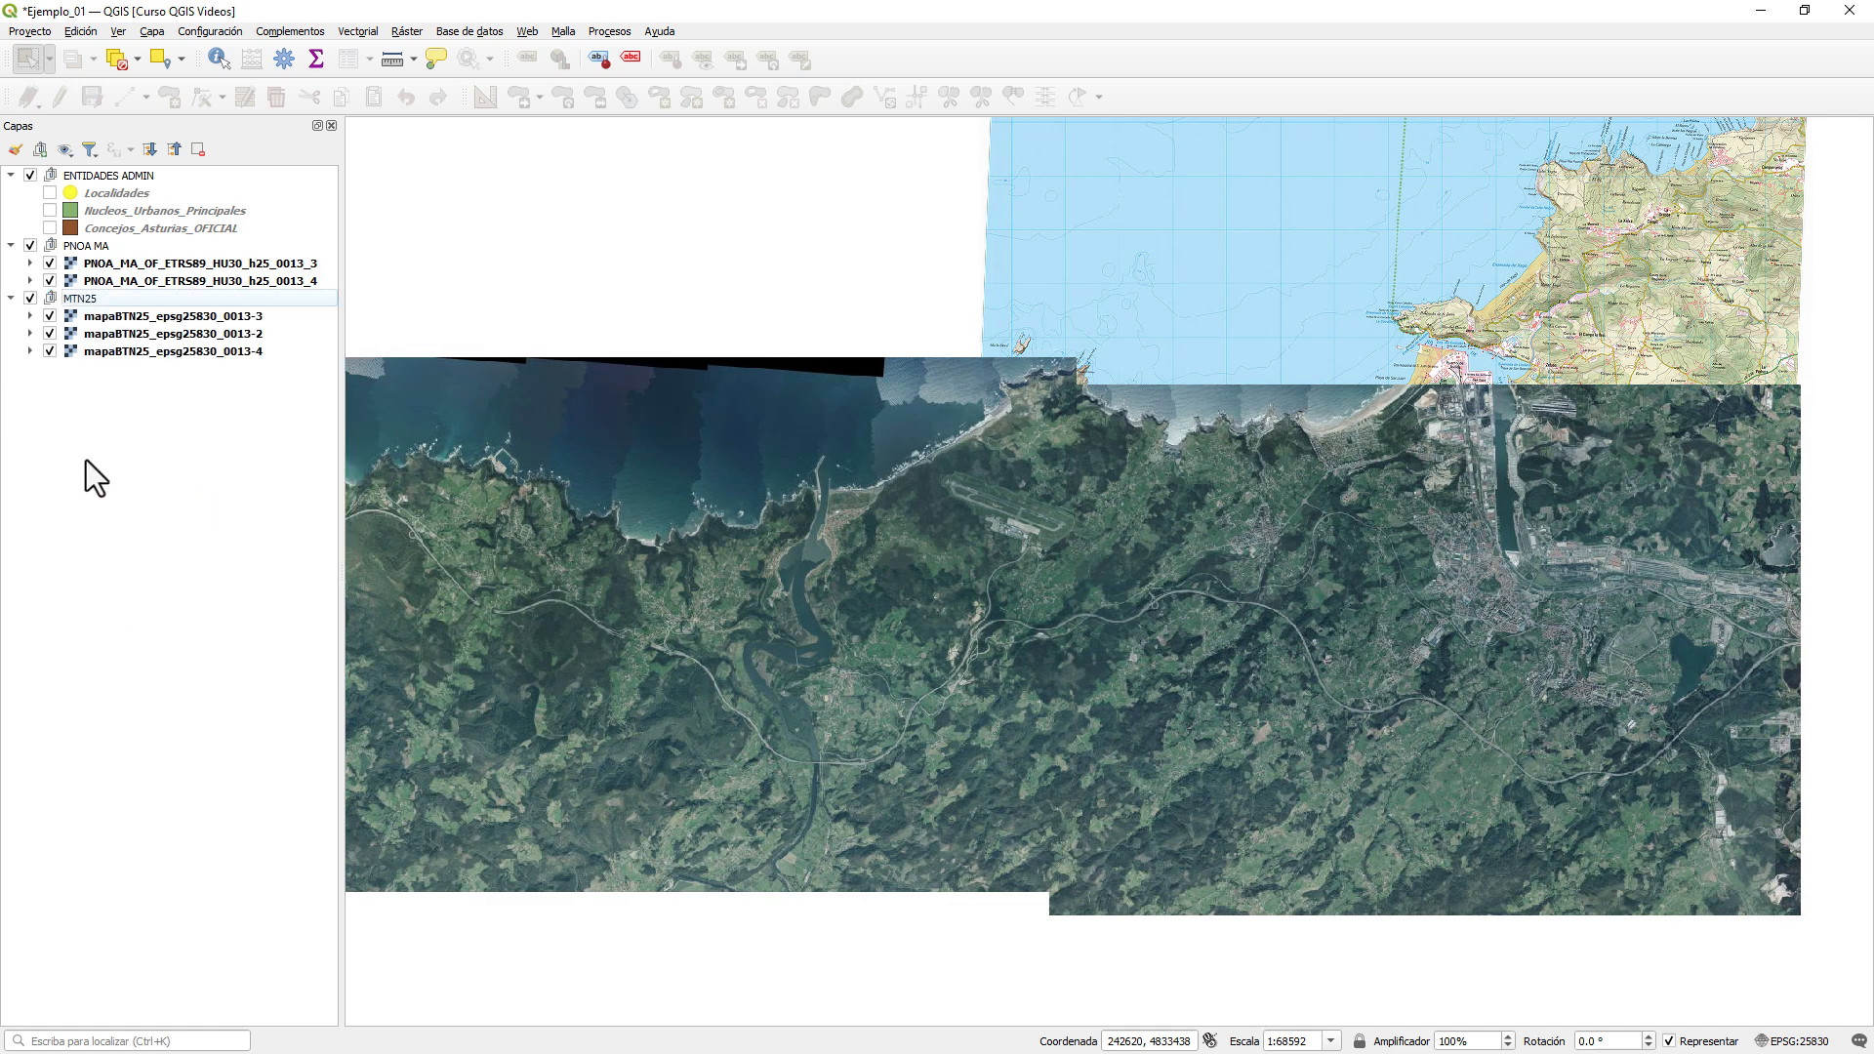
right_click(143, 320)
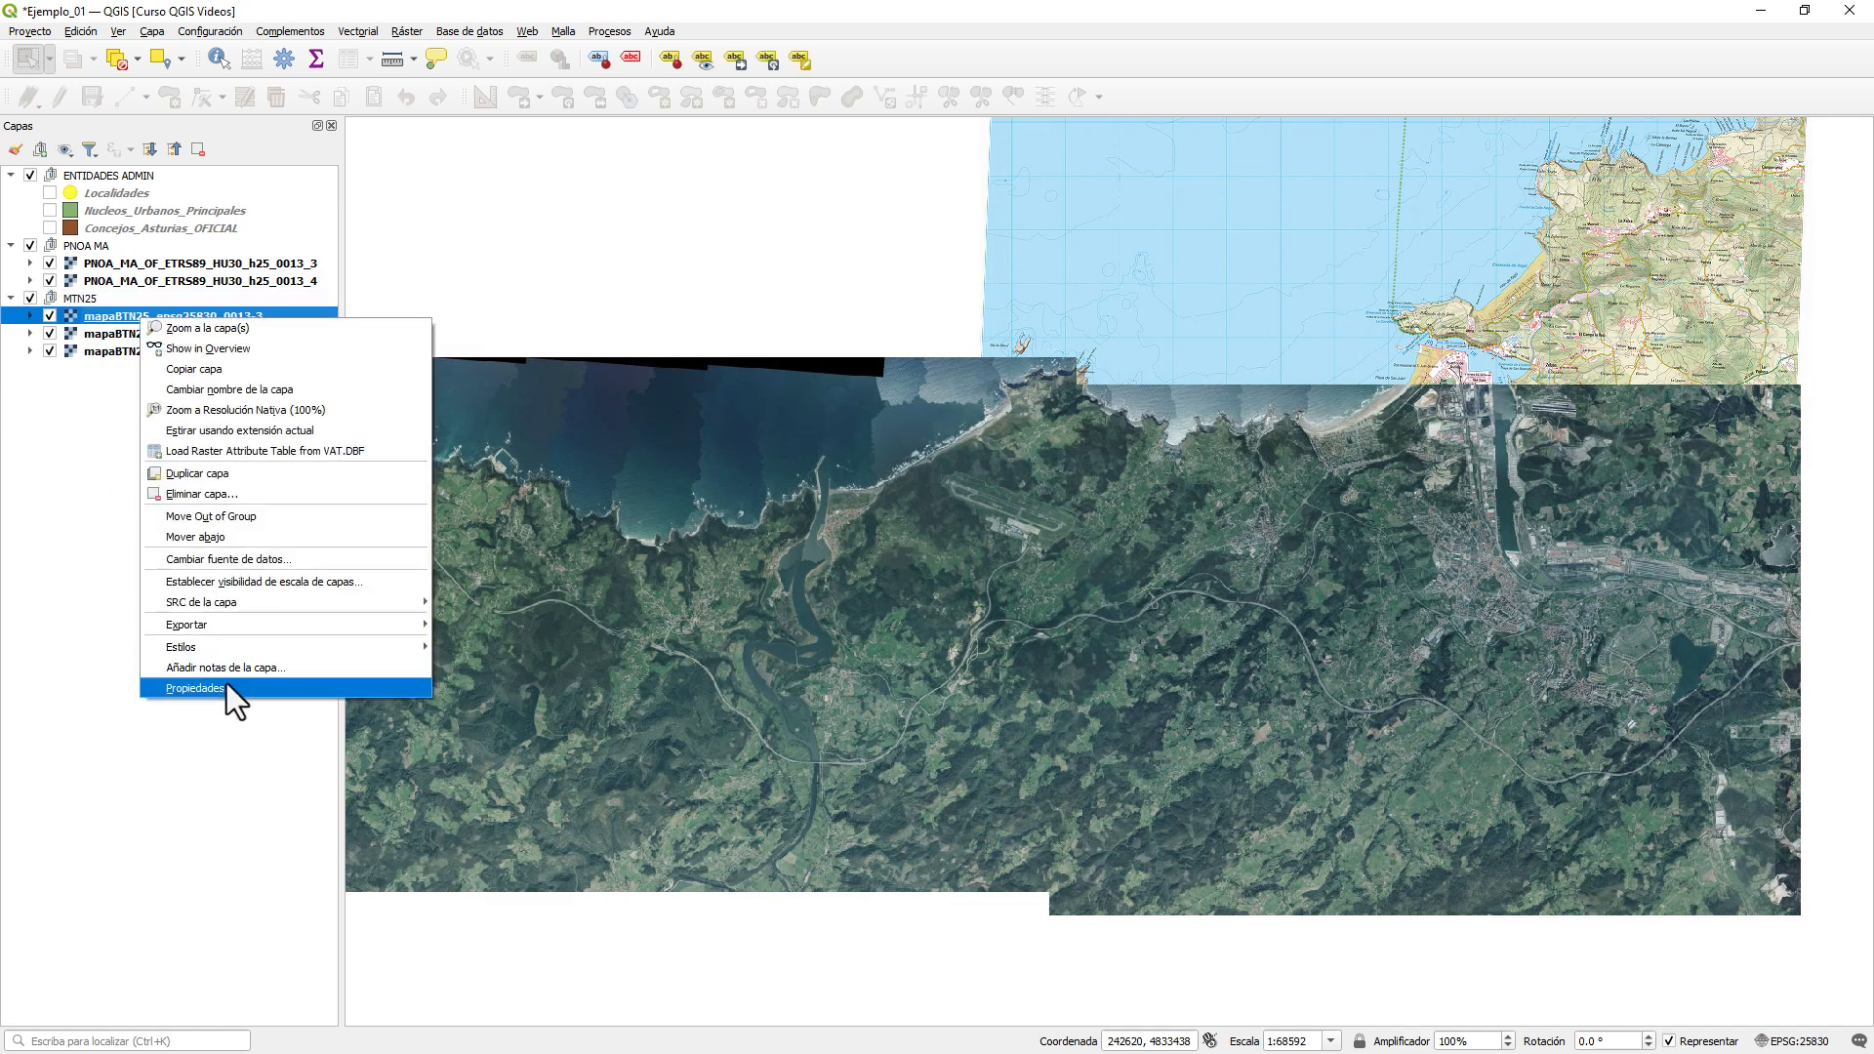
- Set the global opacity of the PNOA_MA_OF_ETRS89_HU30_h25_0013_3 layer to 50 %
right_click(127, 265)
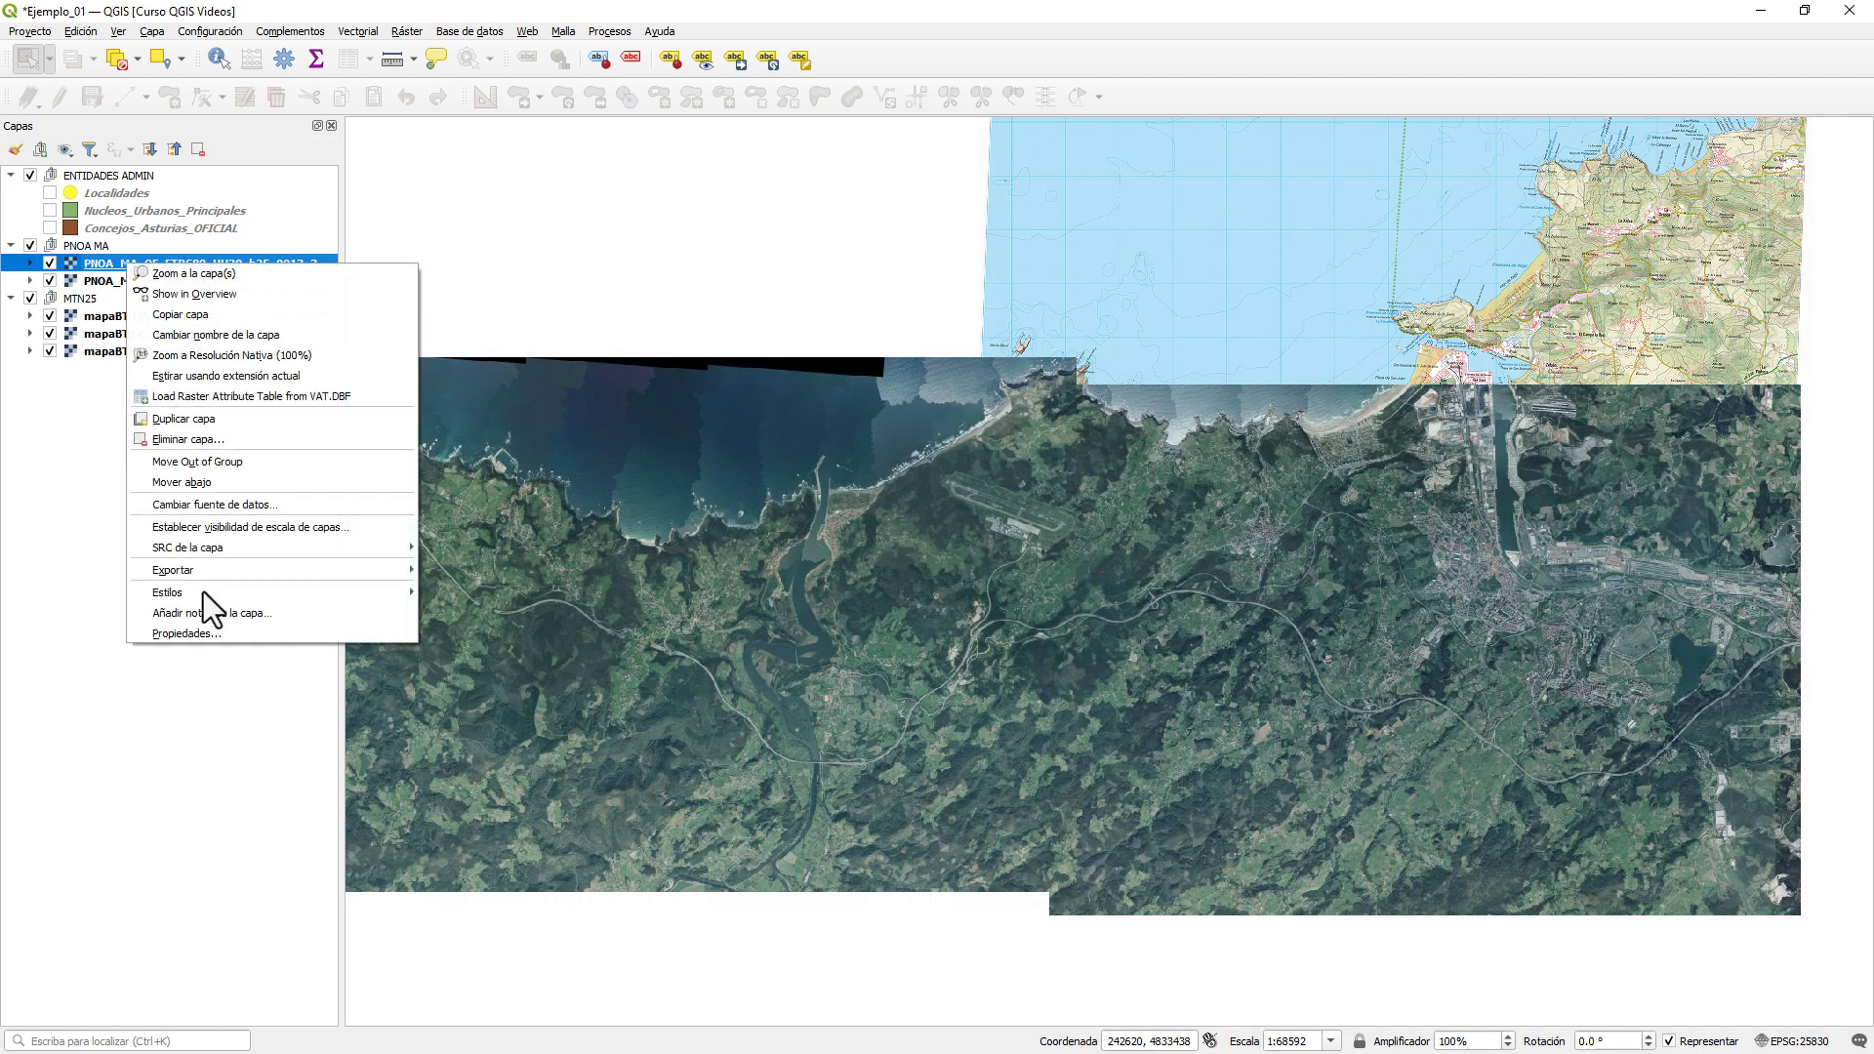
click(227, 634)
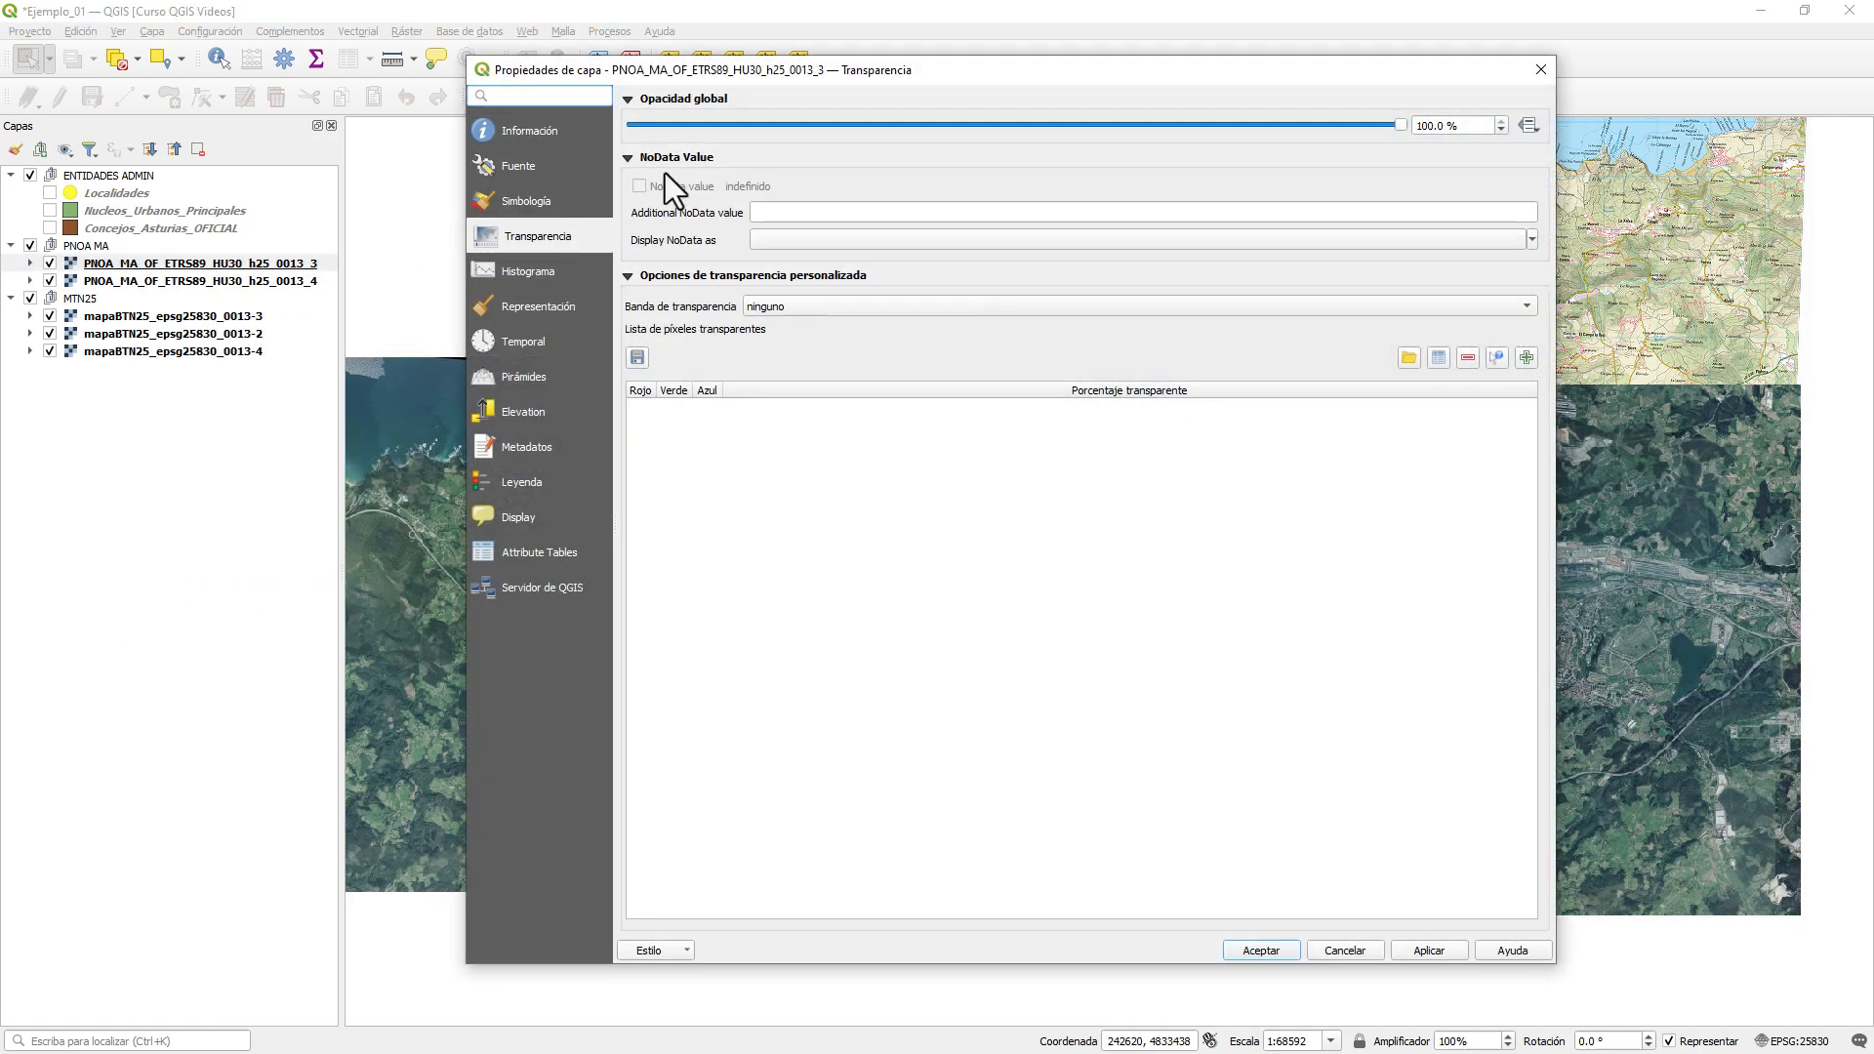
drag(1474, 125, 1357, 124)
text(50)
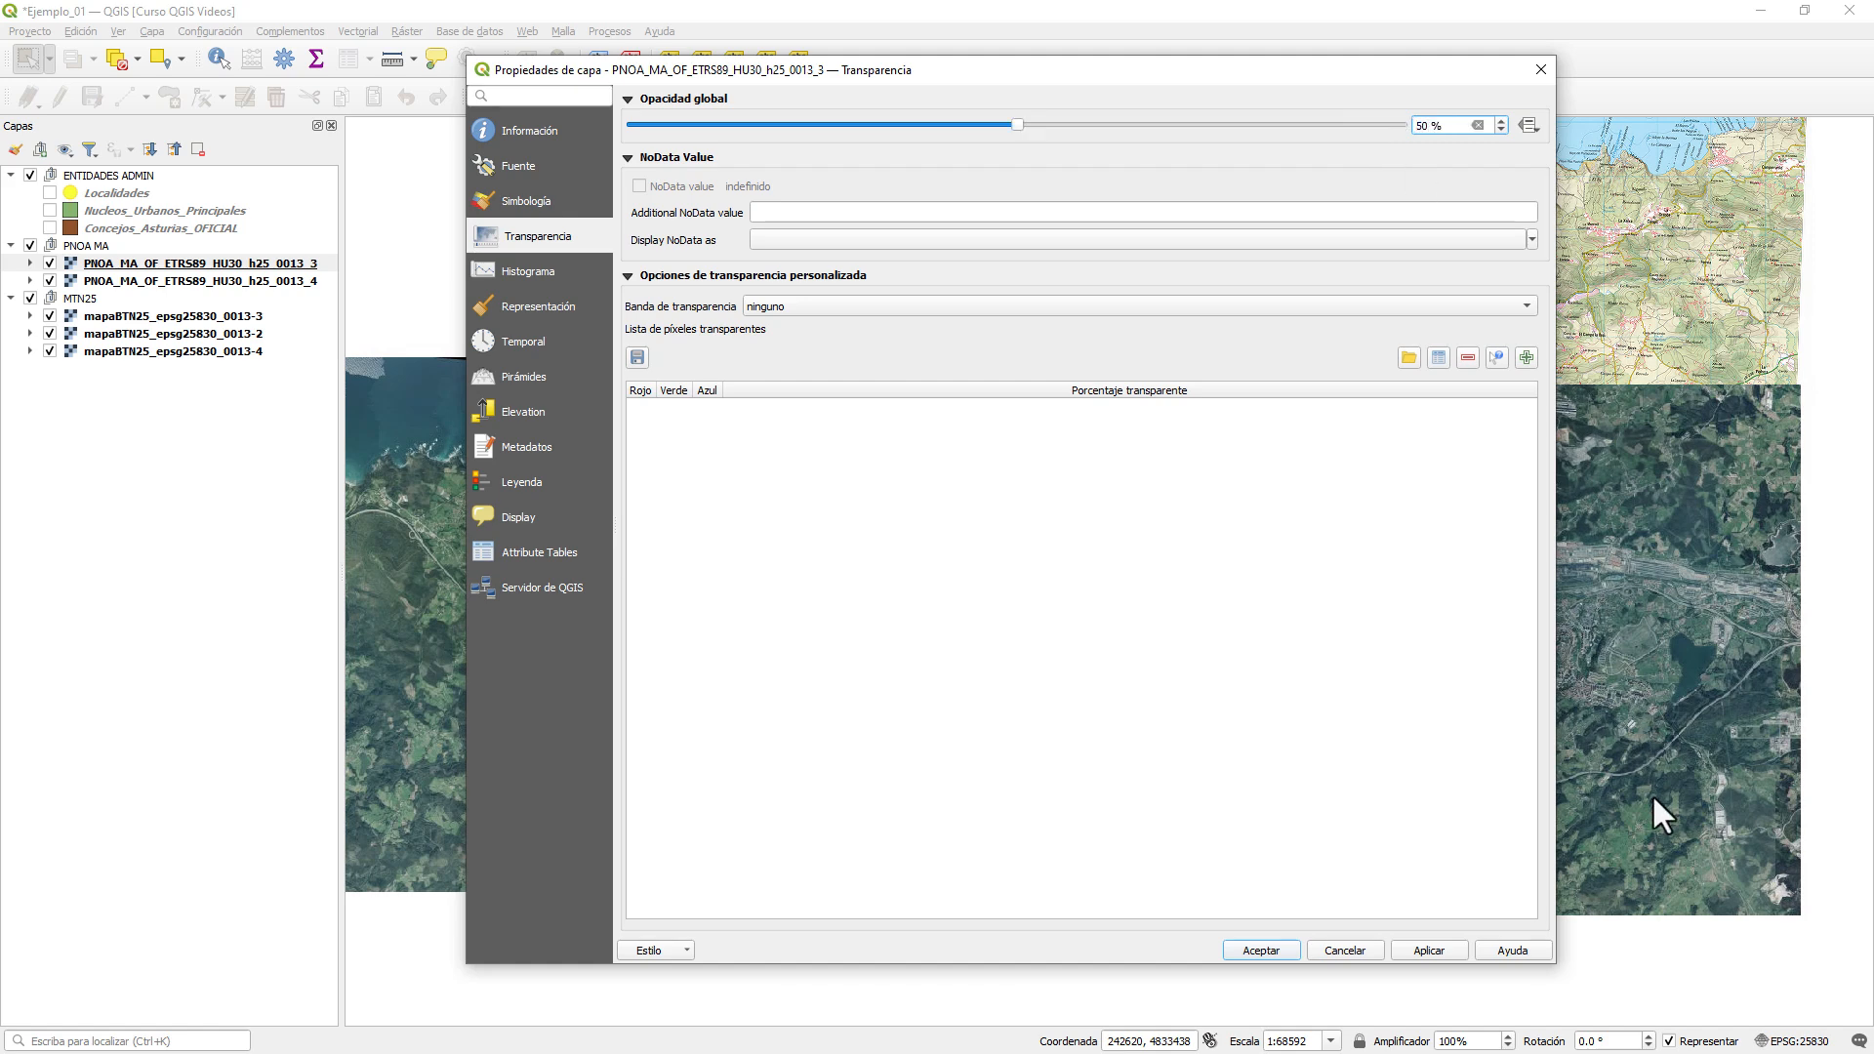
click(1262, 950)
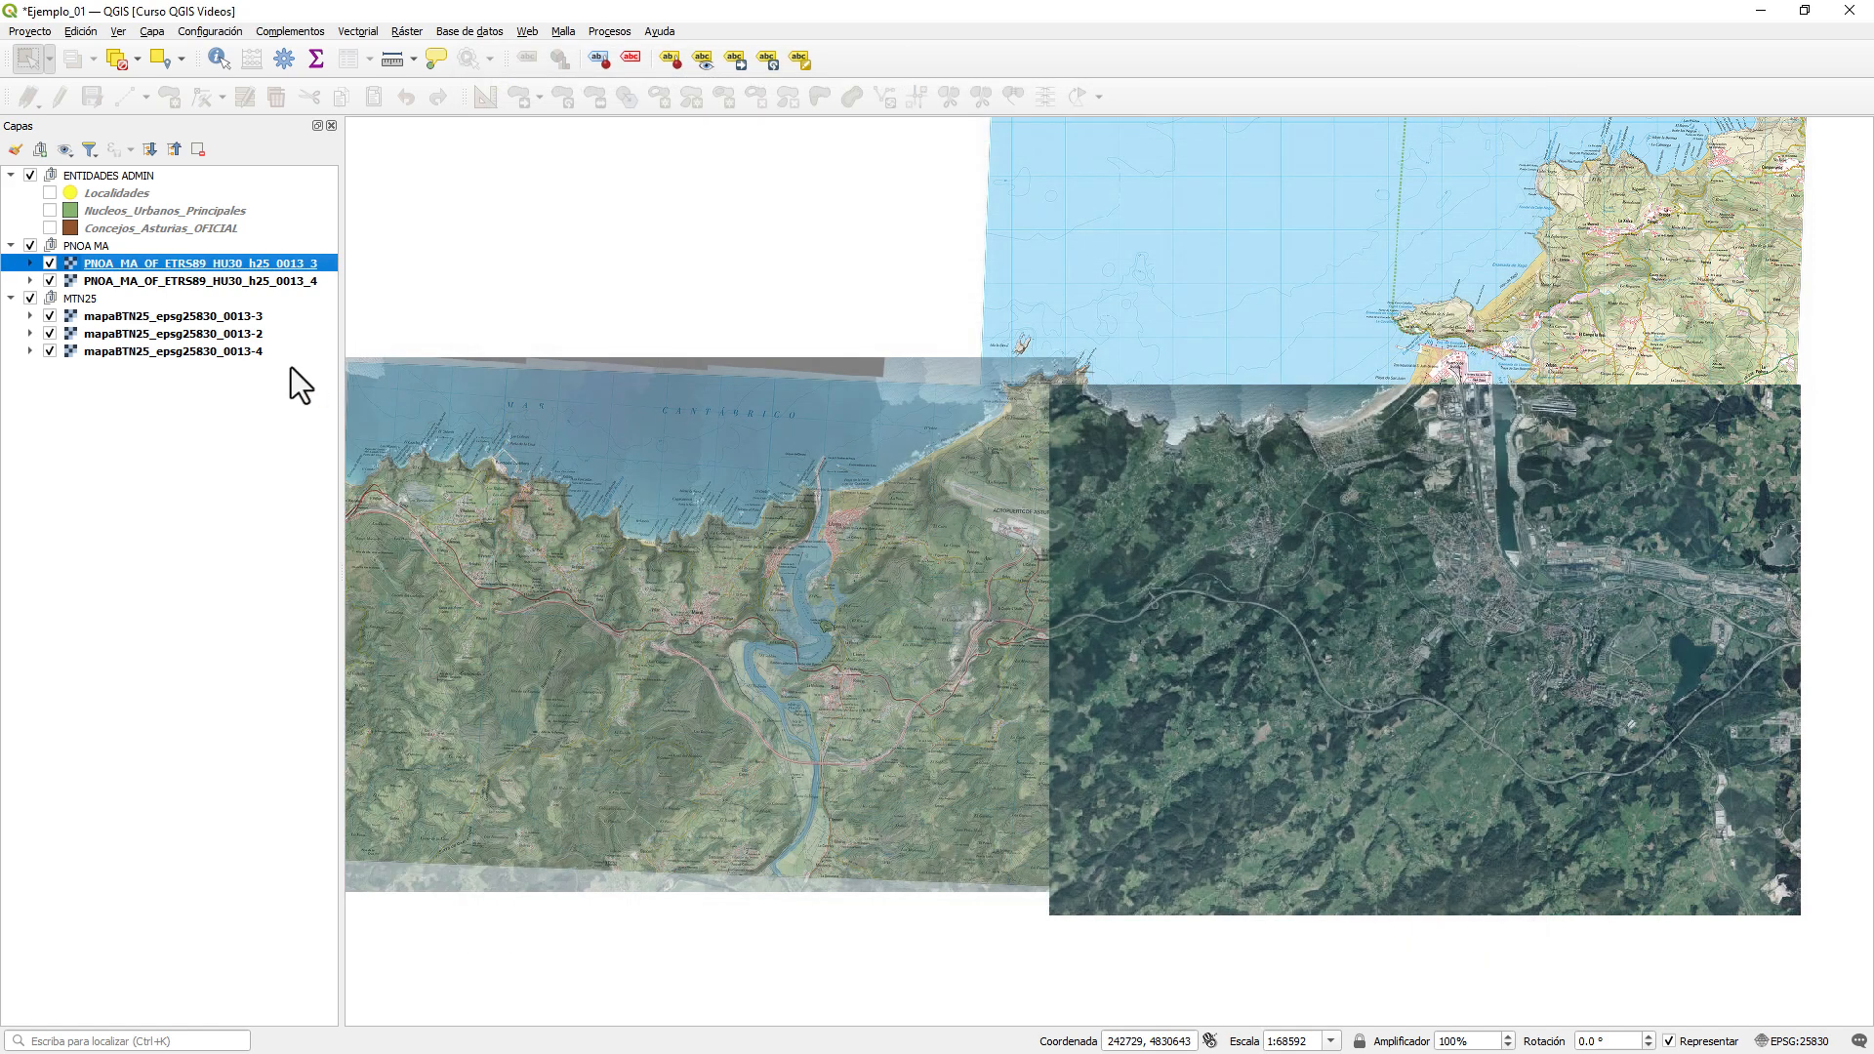
- Set the global opacity of the PNOA_MA_OF_ETRS89_HU30_h25_0013_4 layer to 50 %
right_click(233, 276)
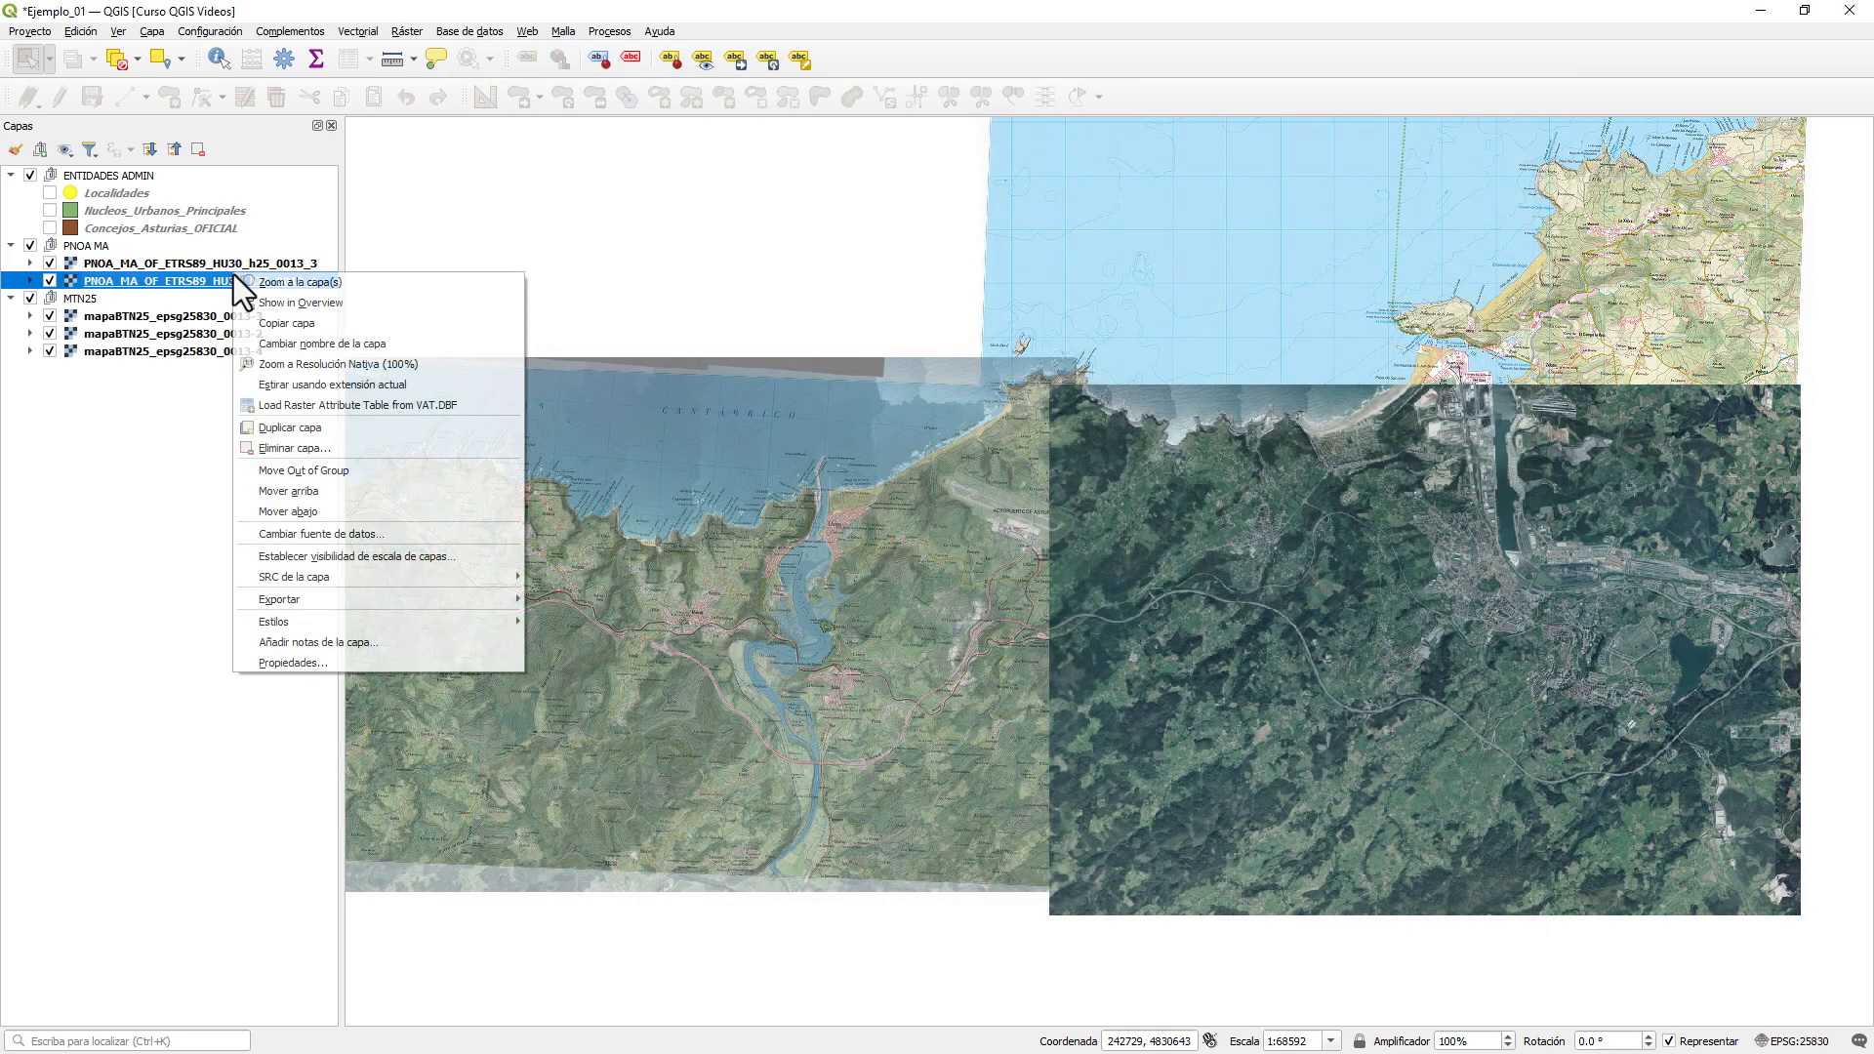
click(300, 656)
double_click(1454, 125)
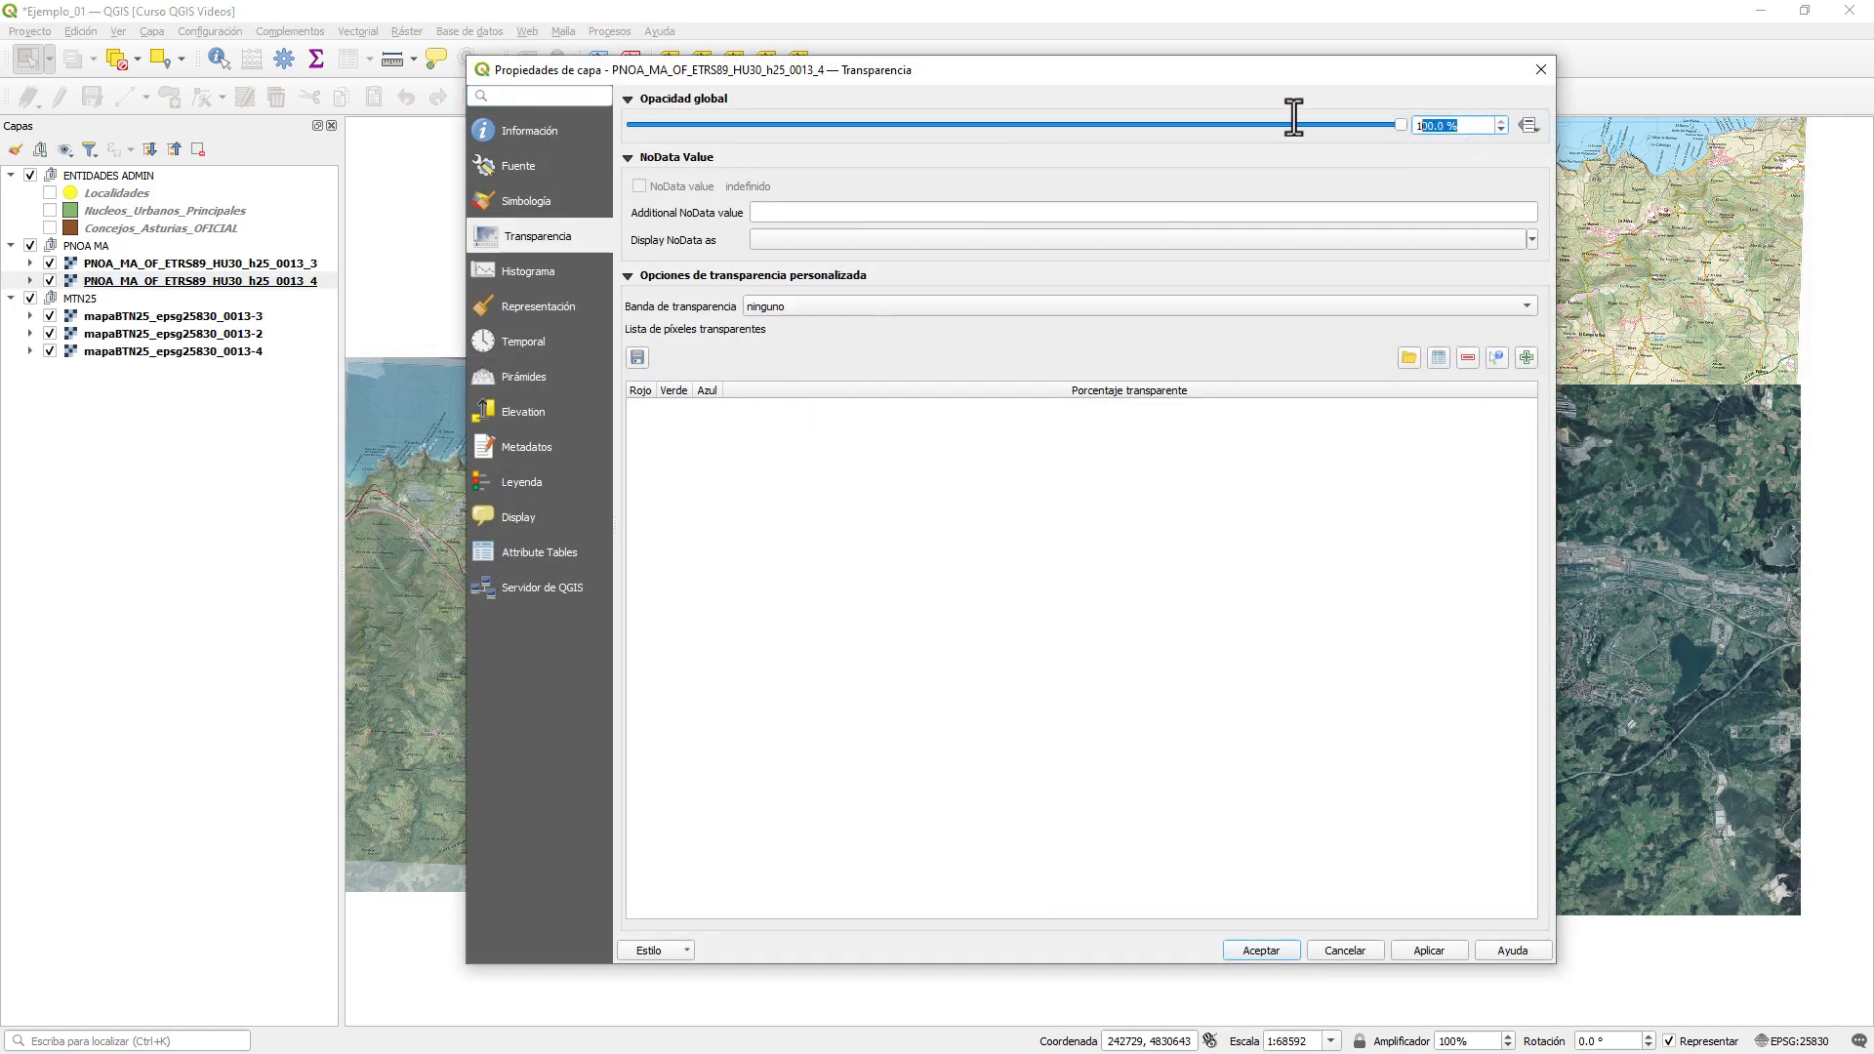
text(50)
key(Return)
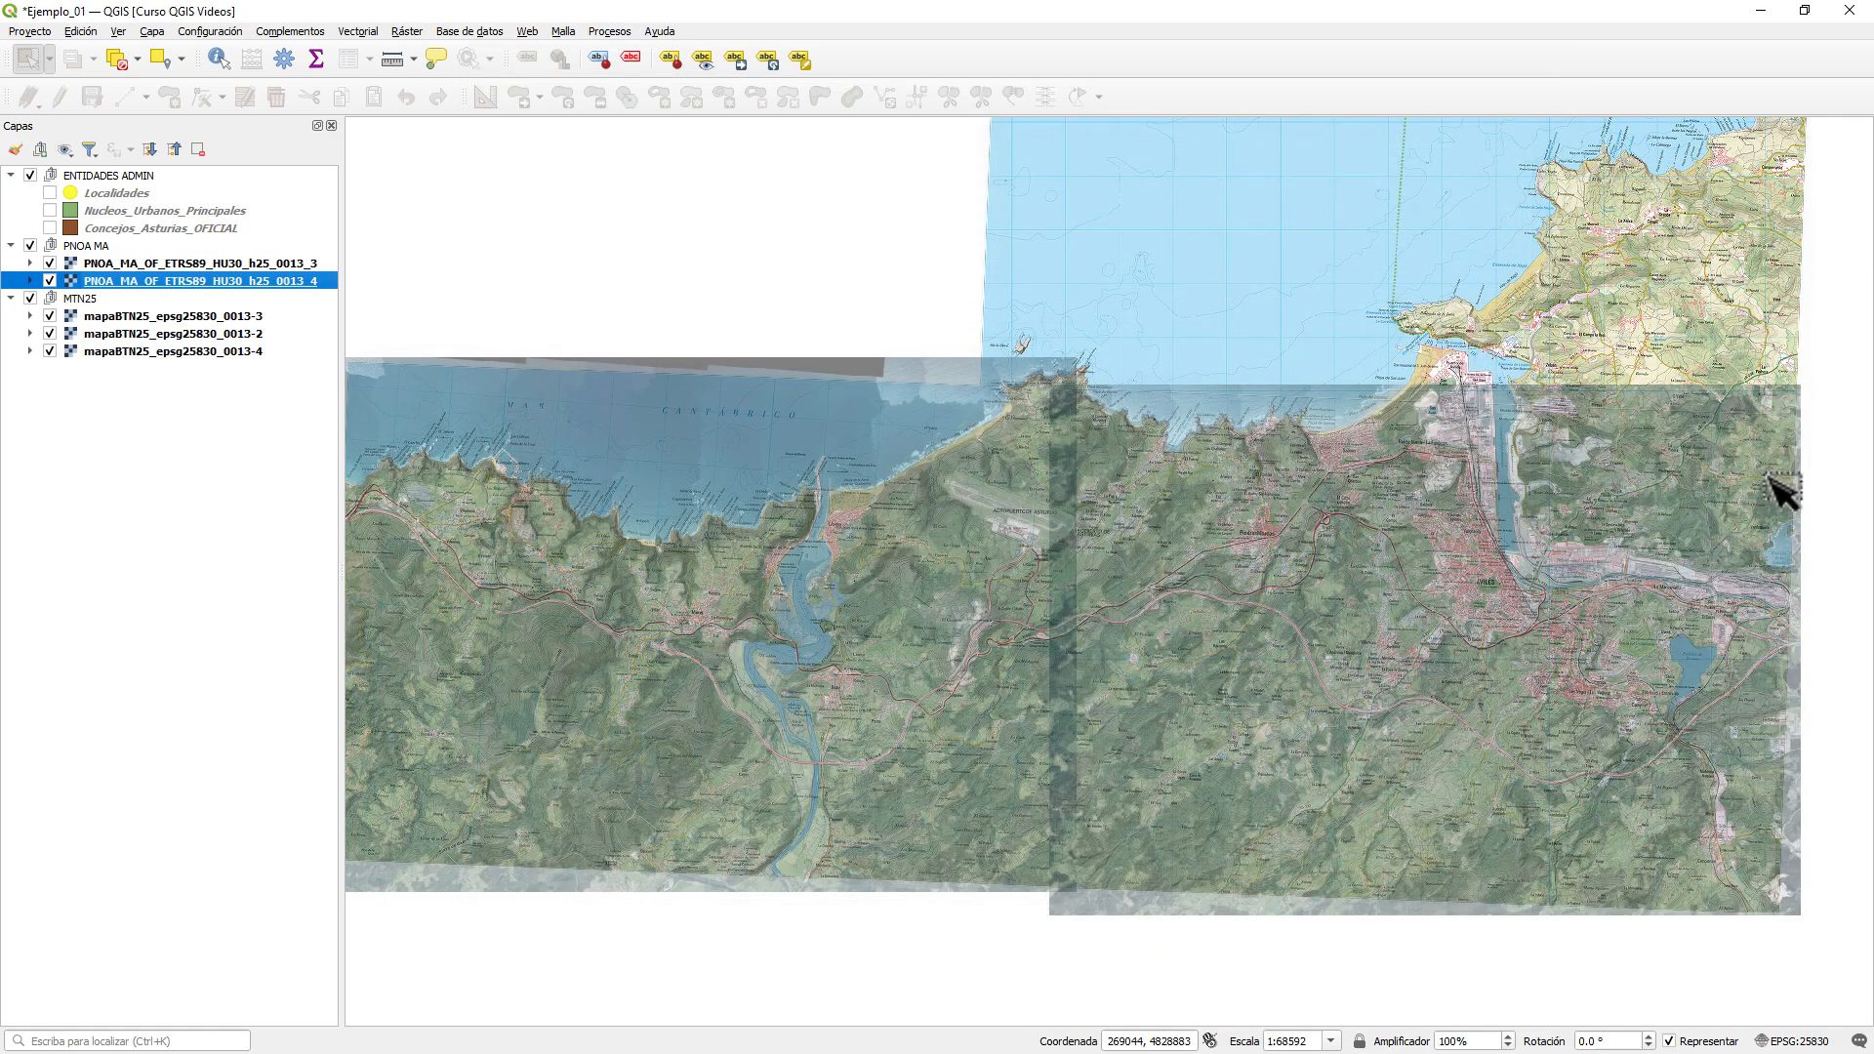
- Examine at several scales how the semi-transparent orthophotos overlay the MTN25 maps around Avilés
scroll(1478, 732, up, 1)
scroll(1293, 430, up, 2)
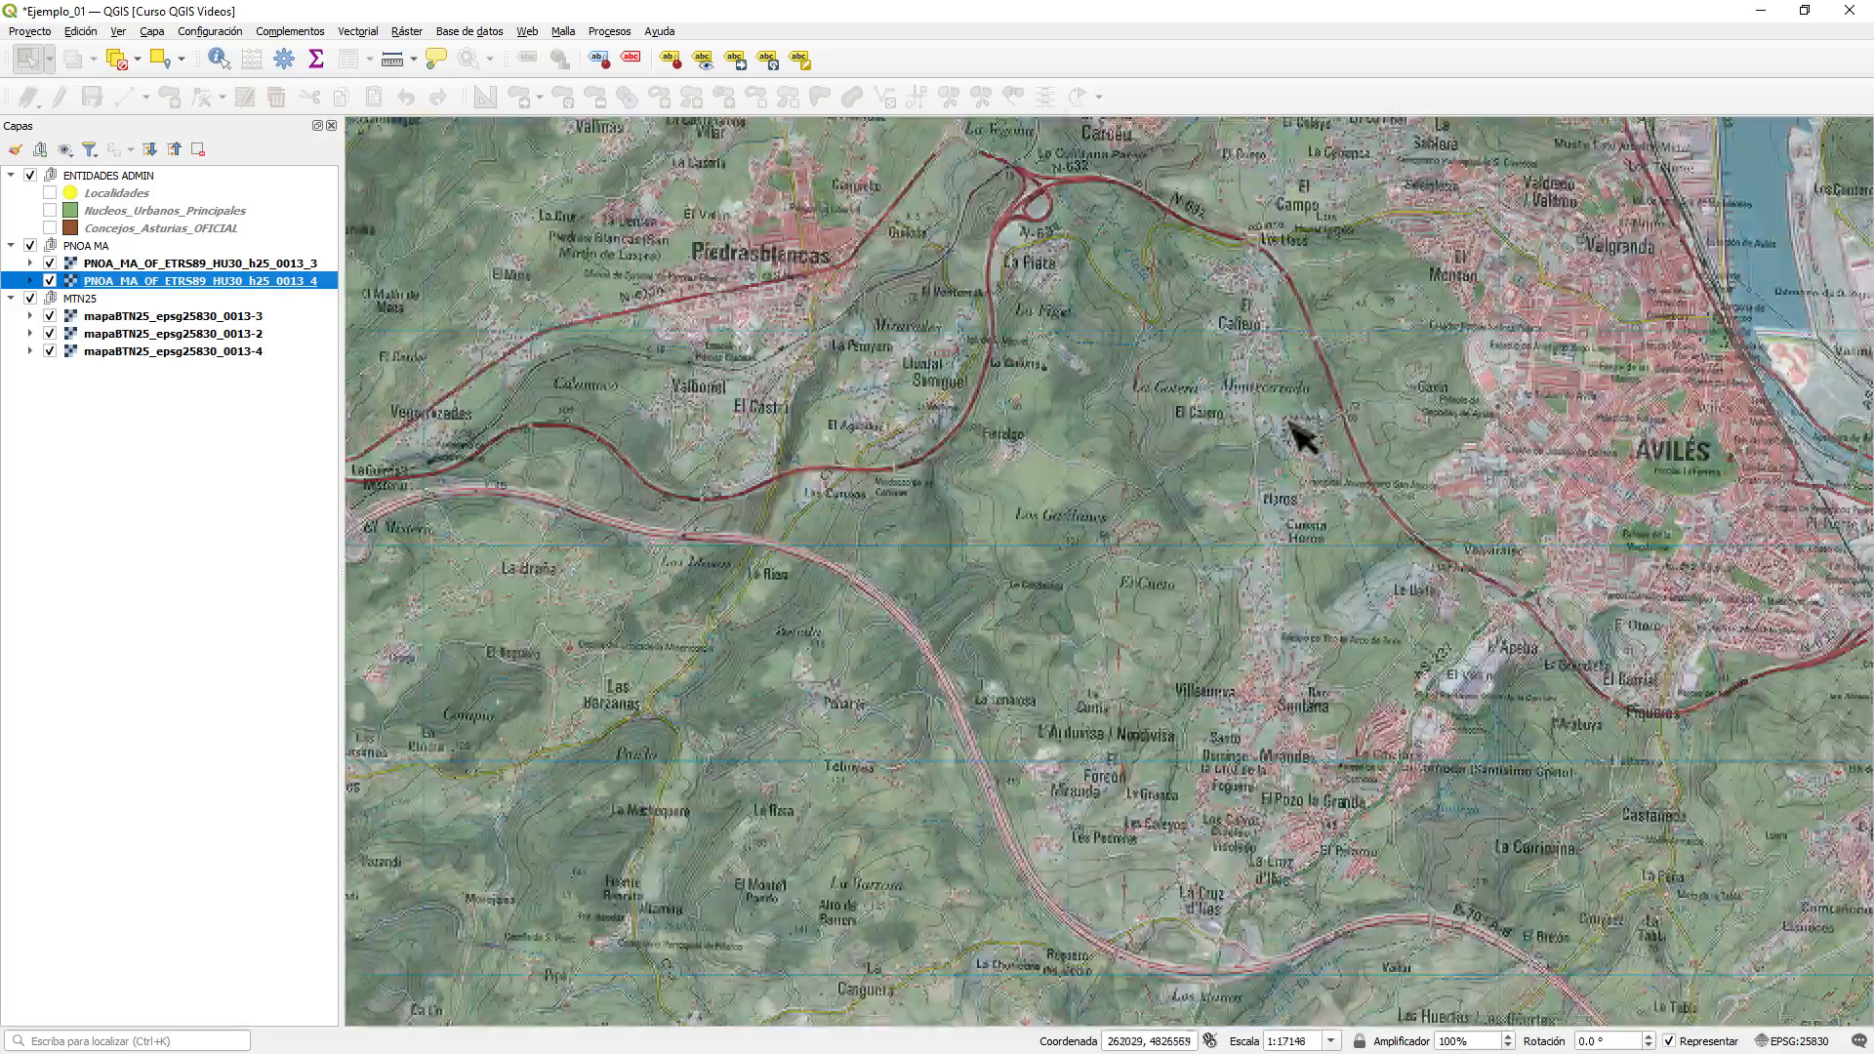
scroll(1051, 460, down, 3)
scroll(1191, 458, up, 1)
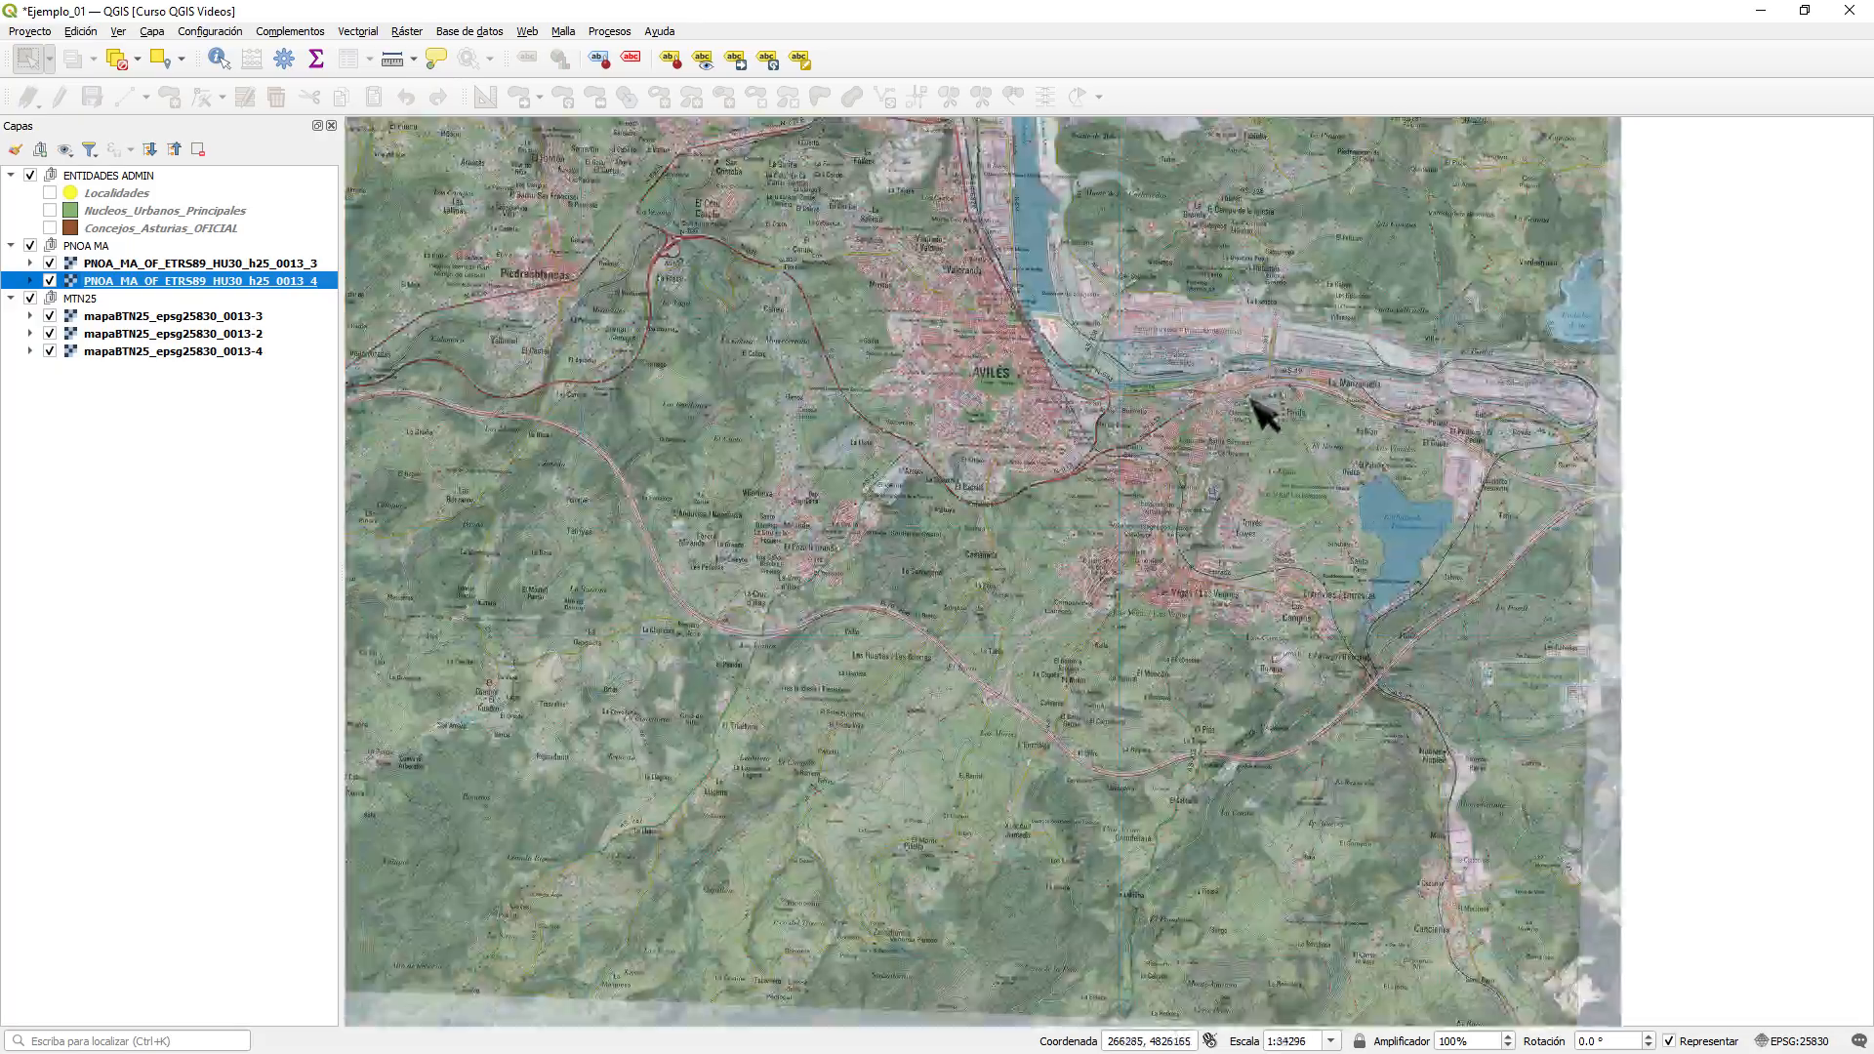
scroll(975, 410, up, 1)
scroll(907, 420, up, 1)
scroll(923, 444, down, 1)
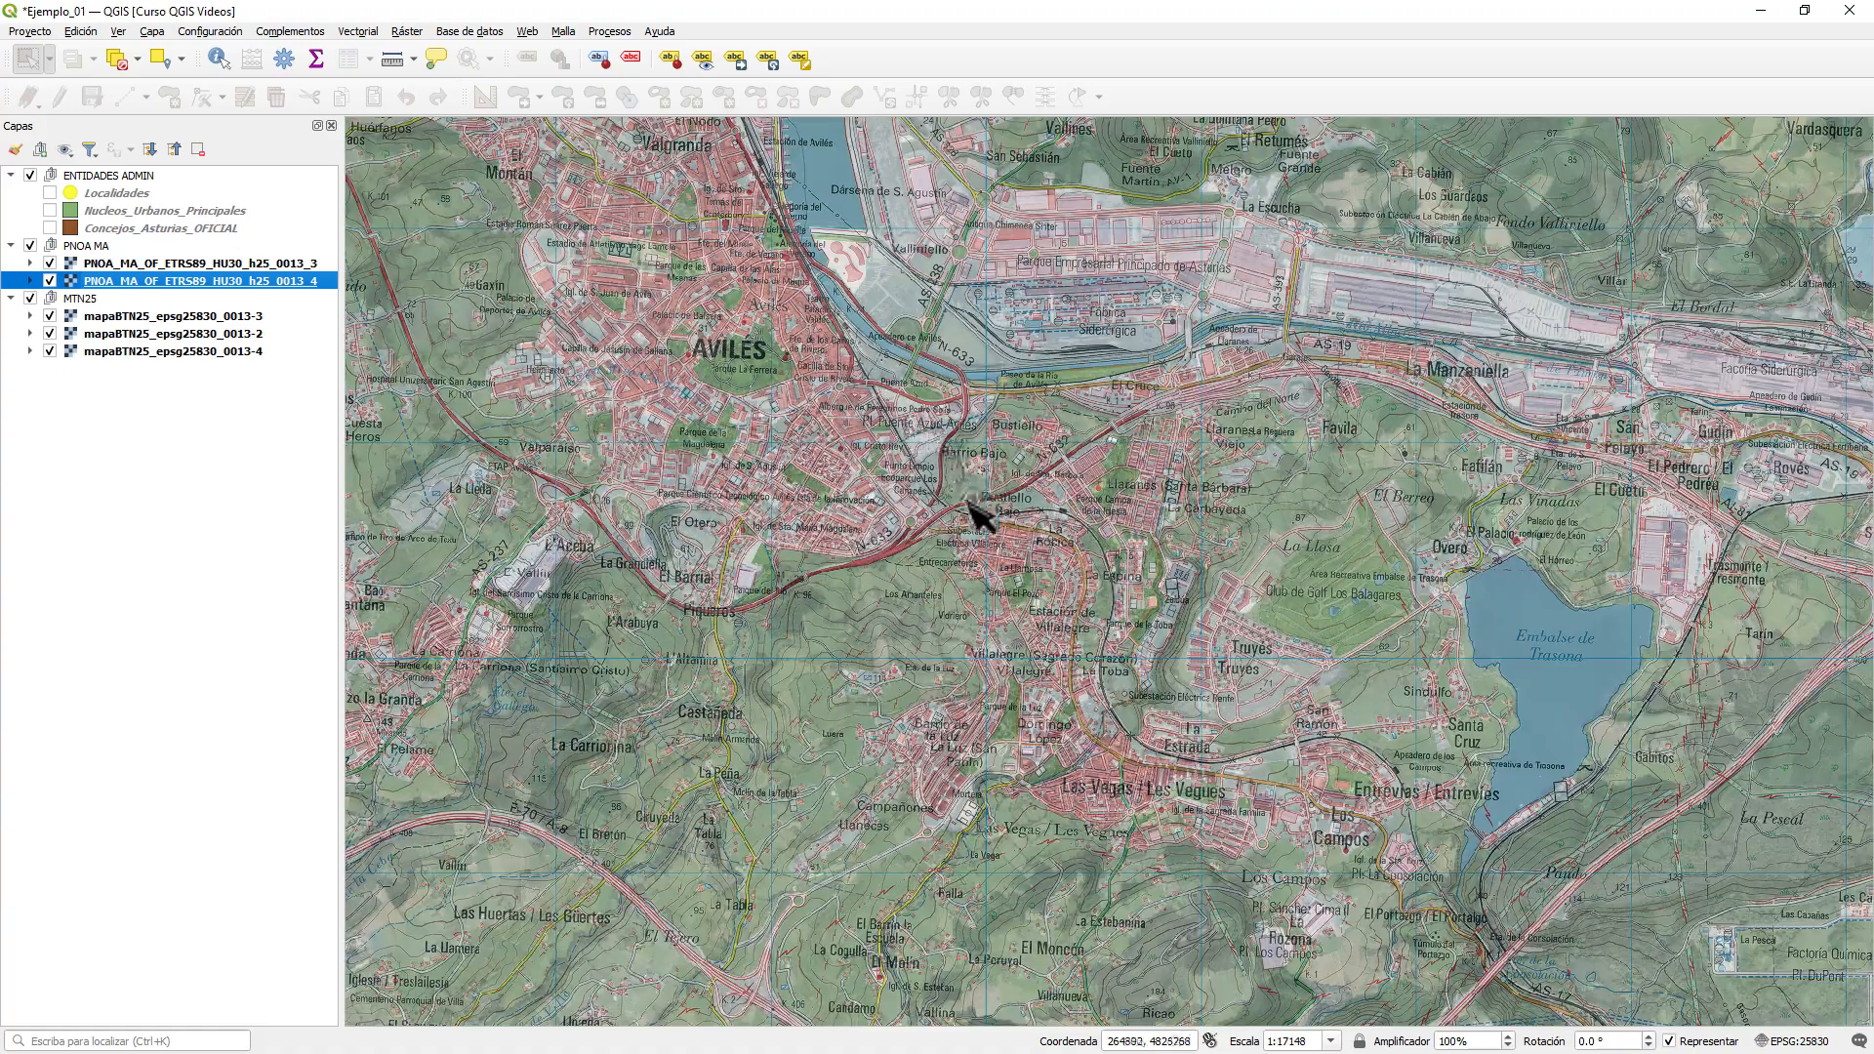
scroll(1020, 527, down, 1)
scroll(1131, 606, up, 1)
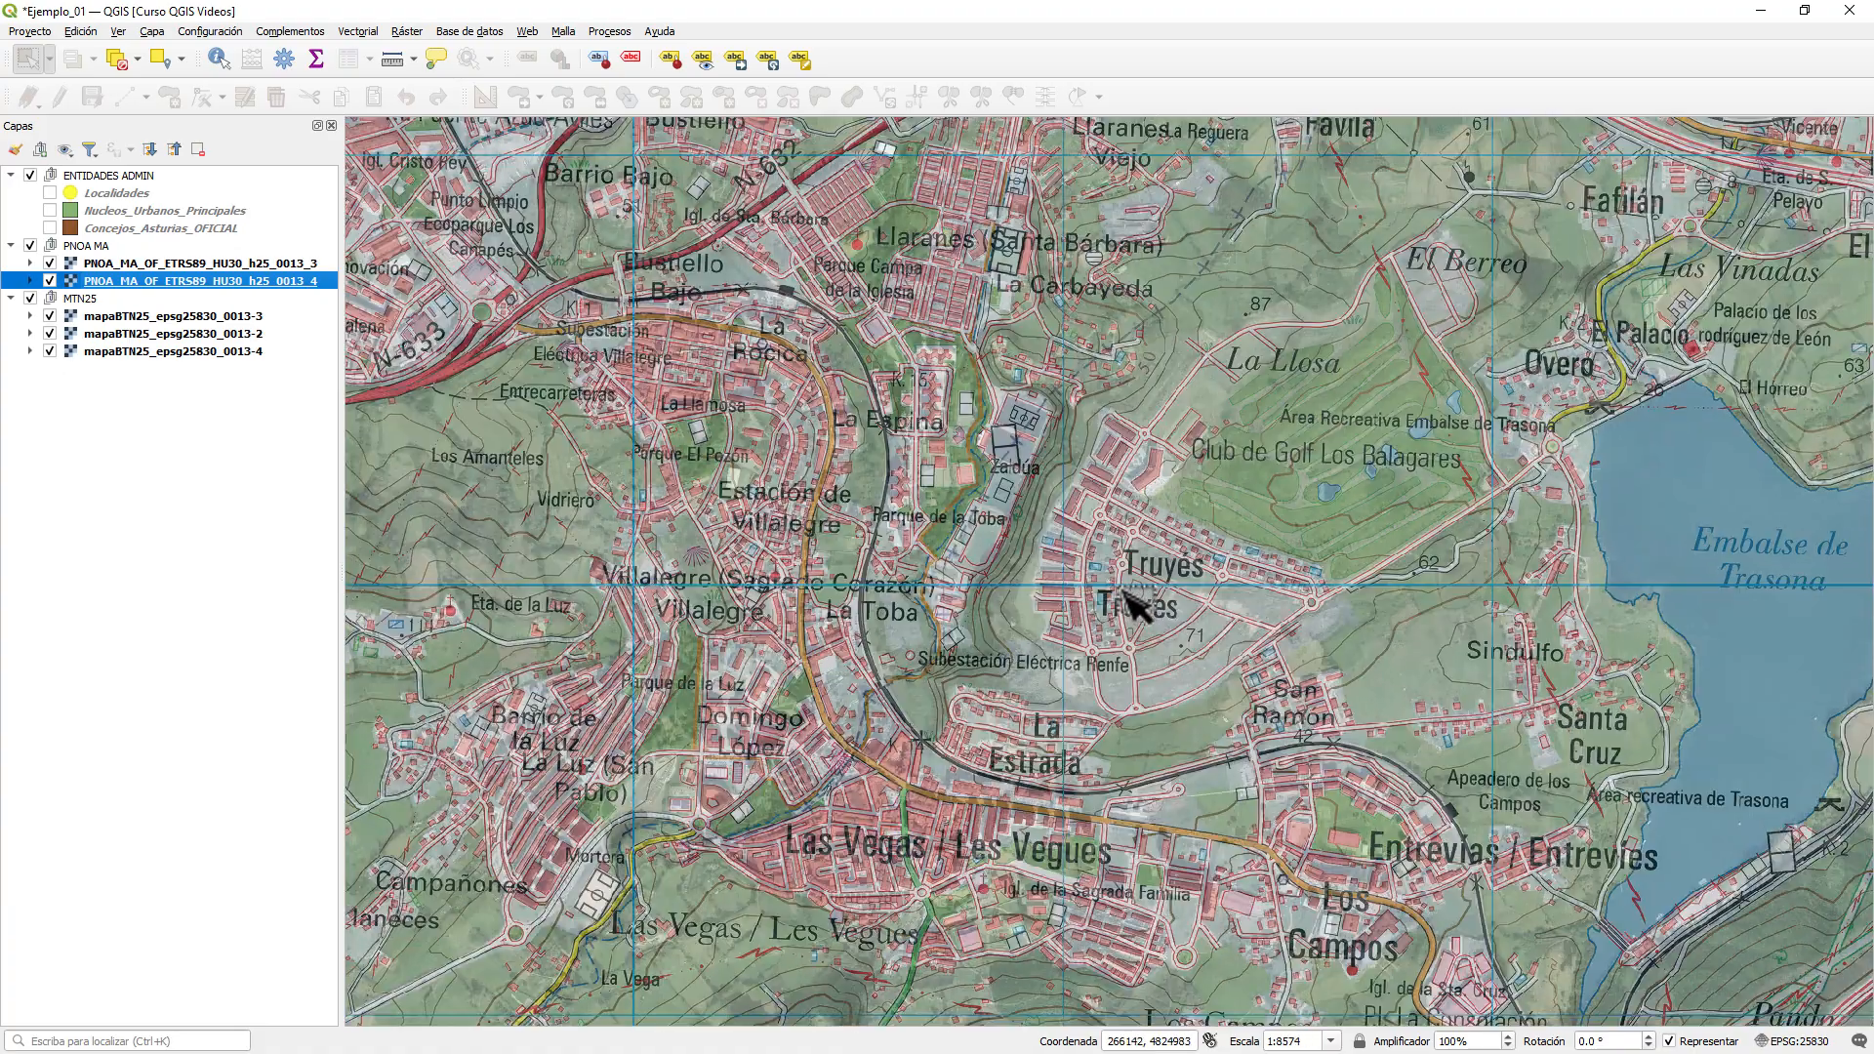
scroll(1132, 720, down, 1)
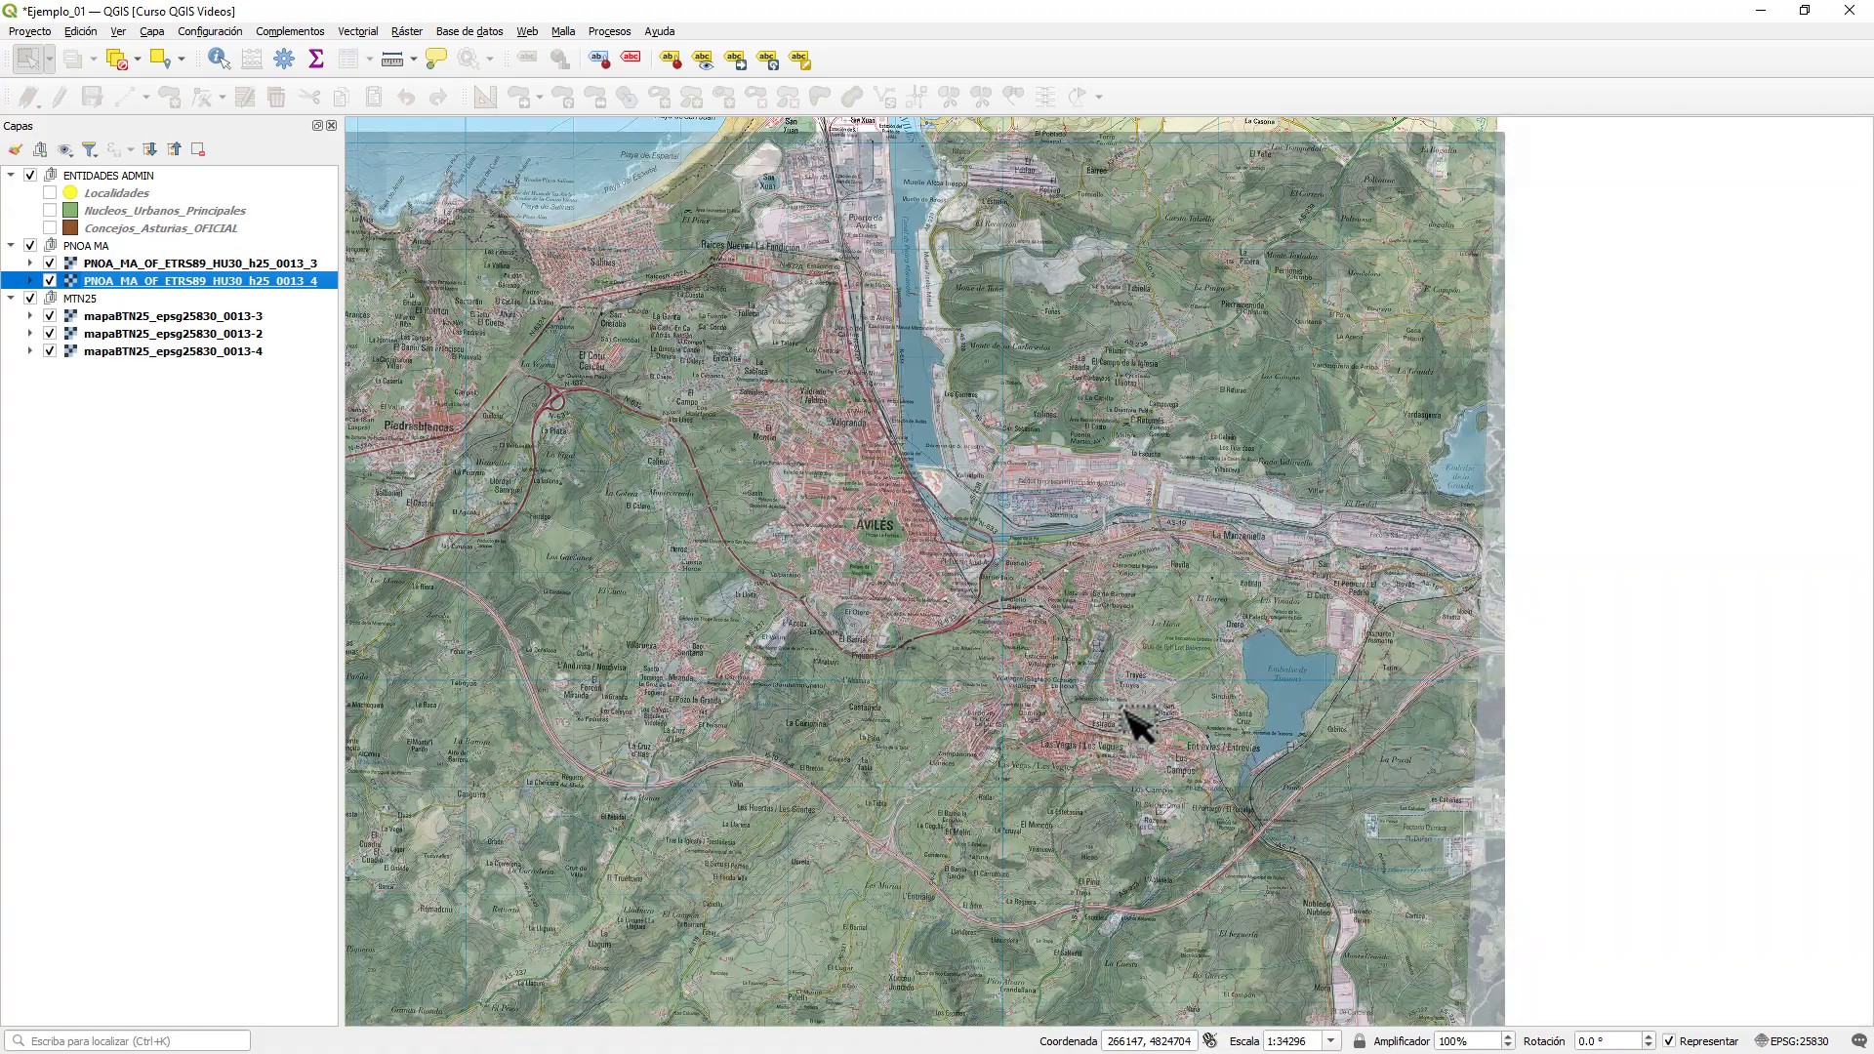
scroll(1130, 720, down, 1)
drag(883, 703, 1200, 642)
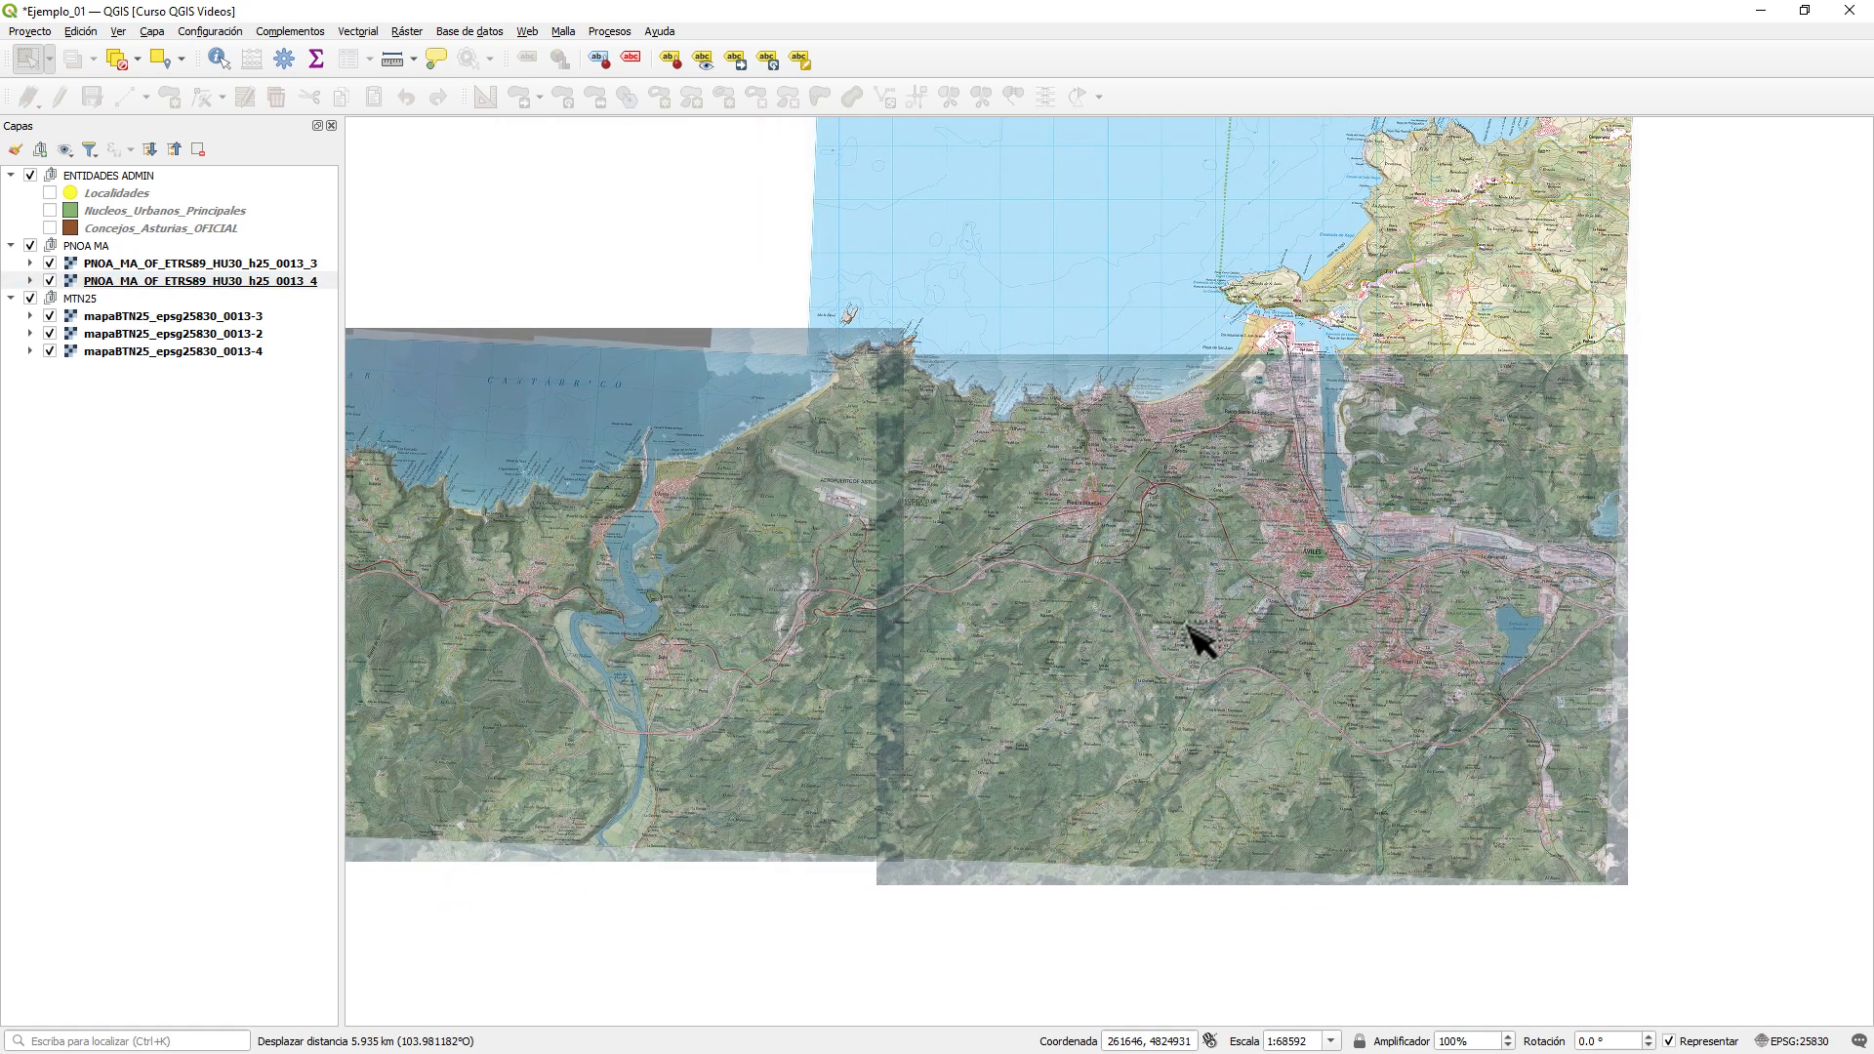
- Turn on the Localidades, Nucleos_Urbanos_Principales and Concejos_Asturias_OFICIAL layers over the raster groups
click(50, 193)
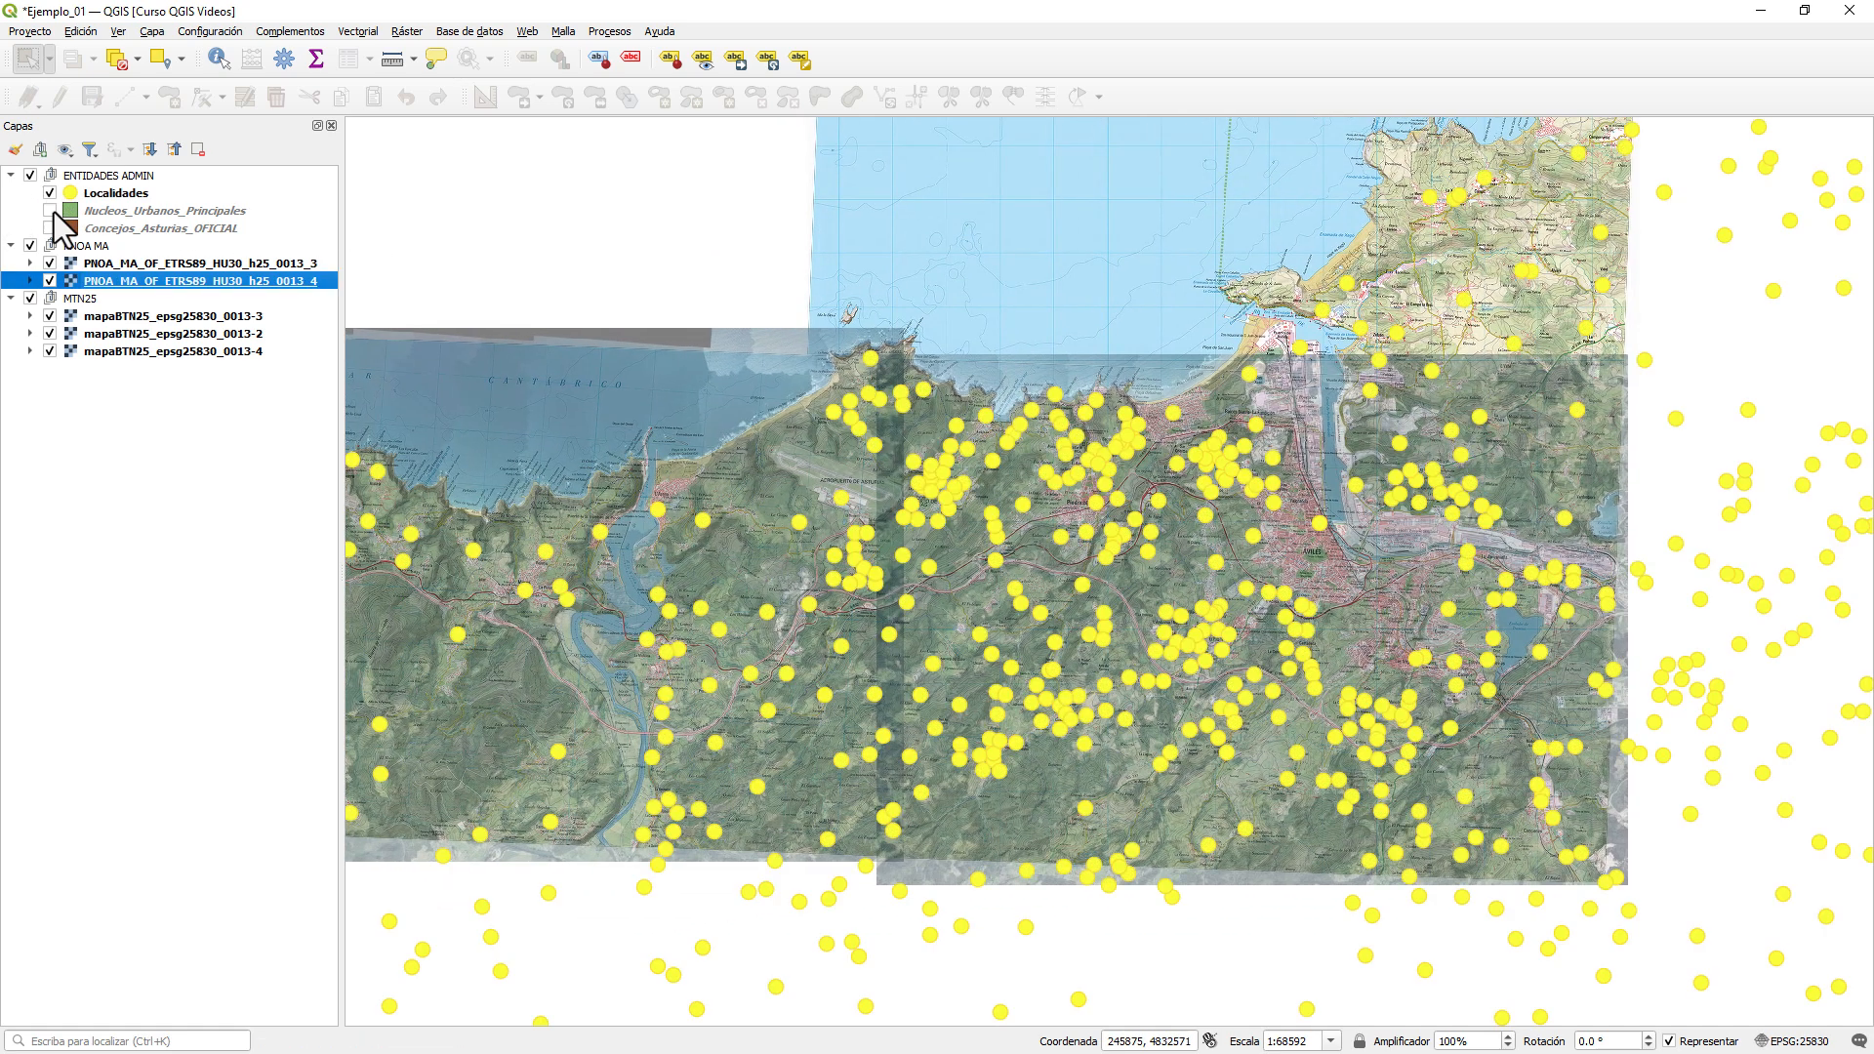
click(50, 210)
click(50, 228)
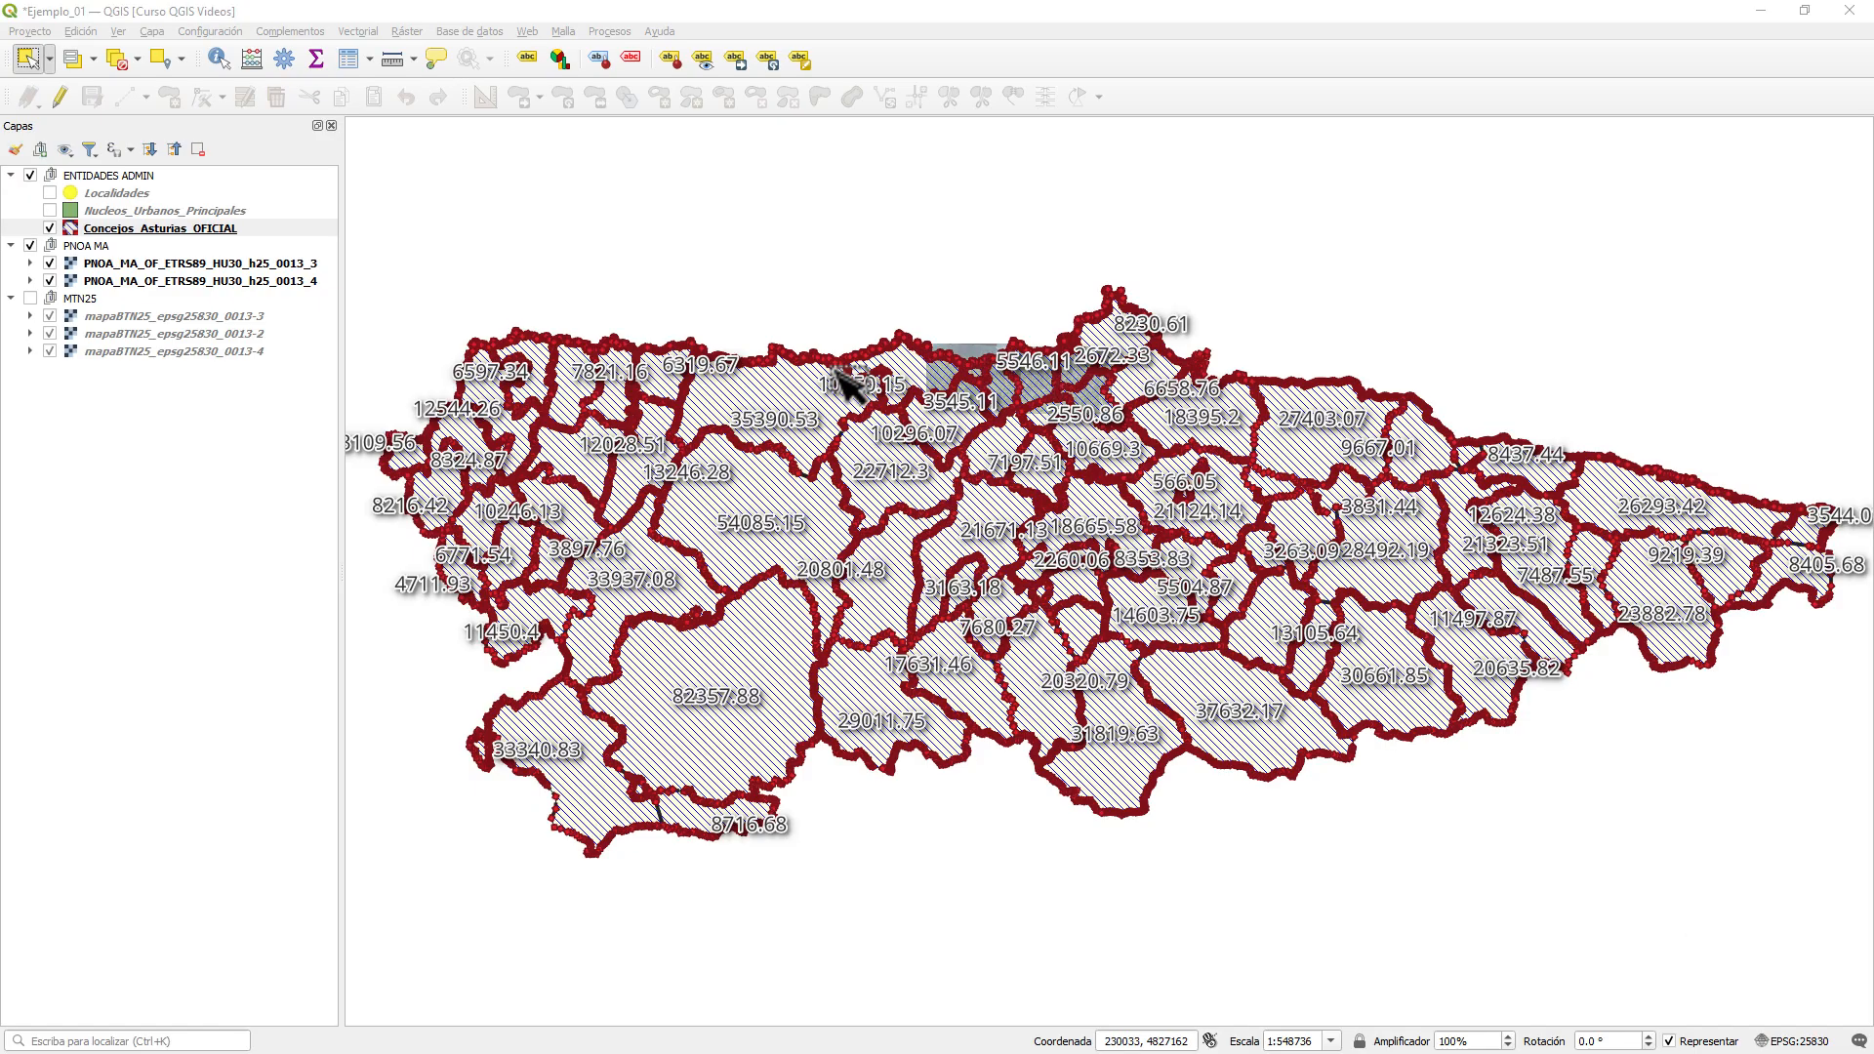
- Narrow the layer list to enlarge the map area and reposition the view of the Asturias municipalities
drag(341, 260, 162, 260)
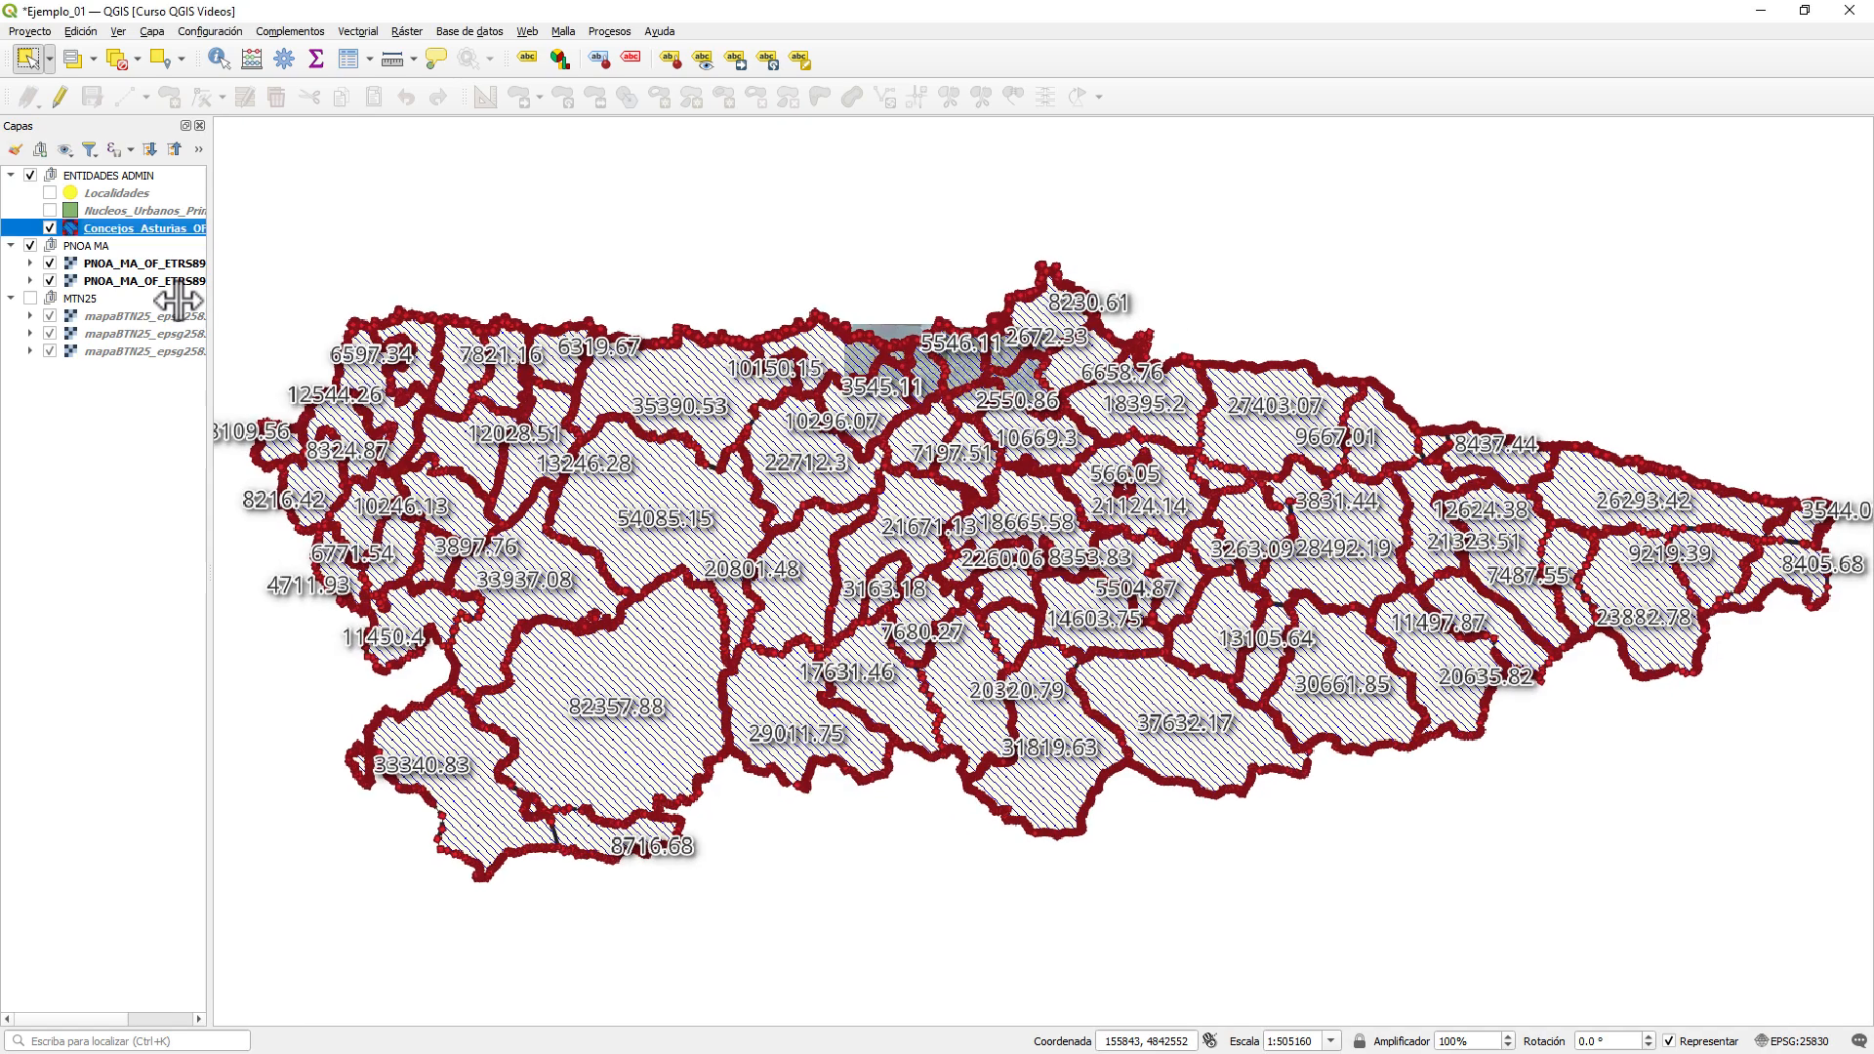
mouse_move(789, 418)
mouse_down()
mouse_move(967, 436)
mouse_move(879, 360)
mouse_move(783, 419)
mouse_up()
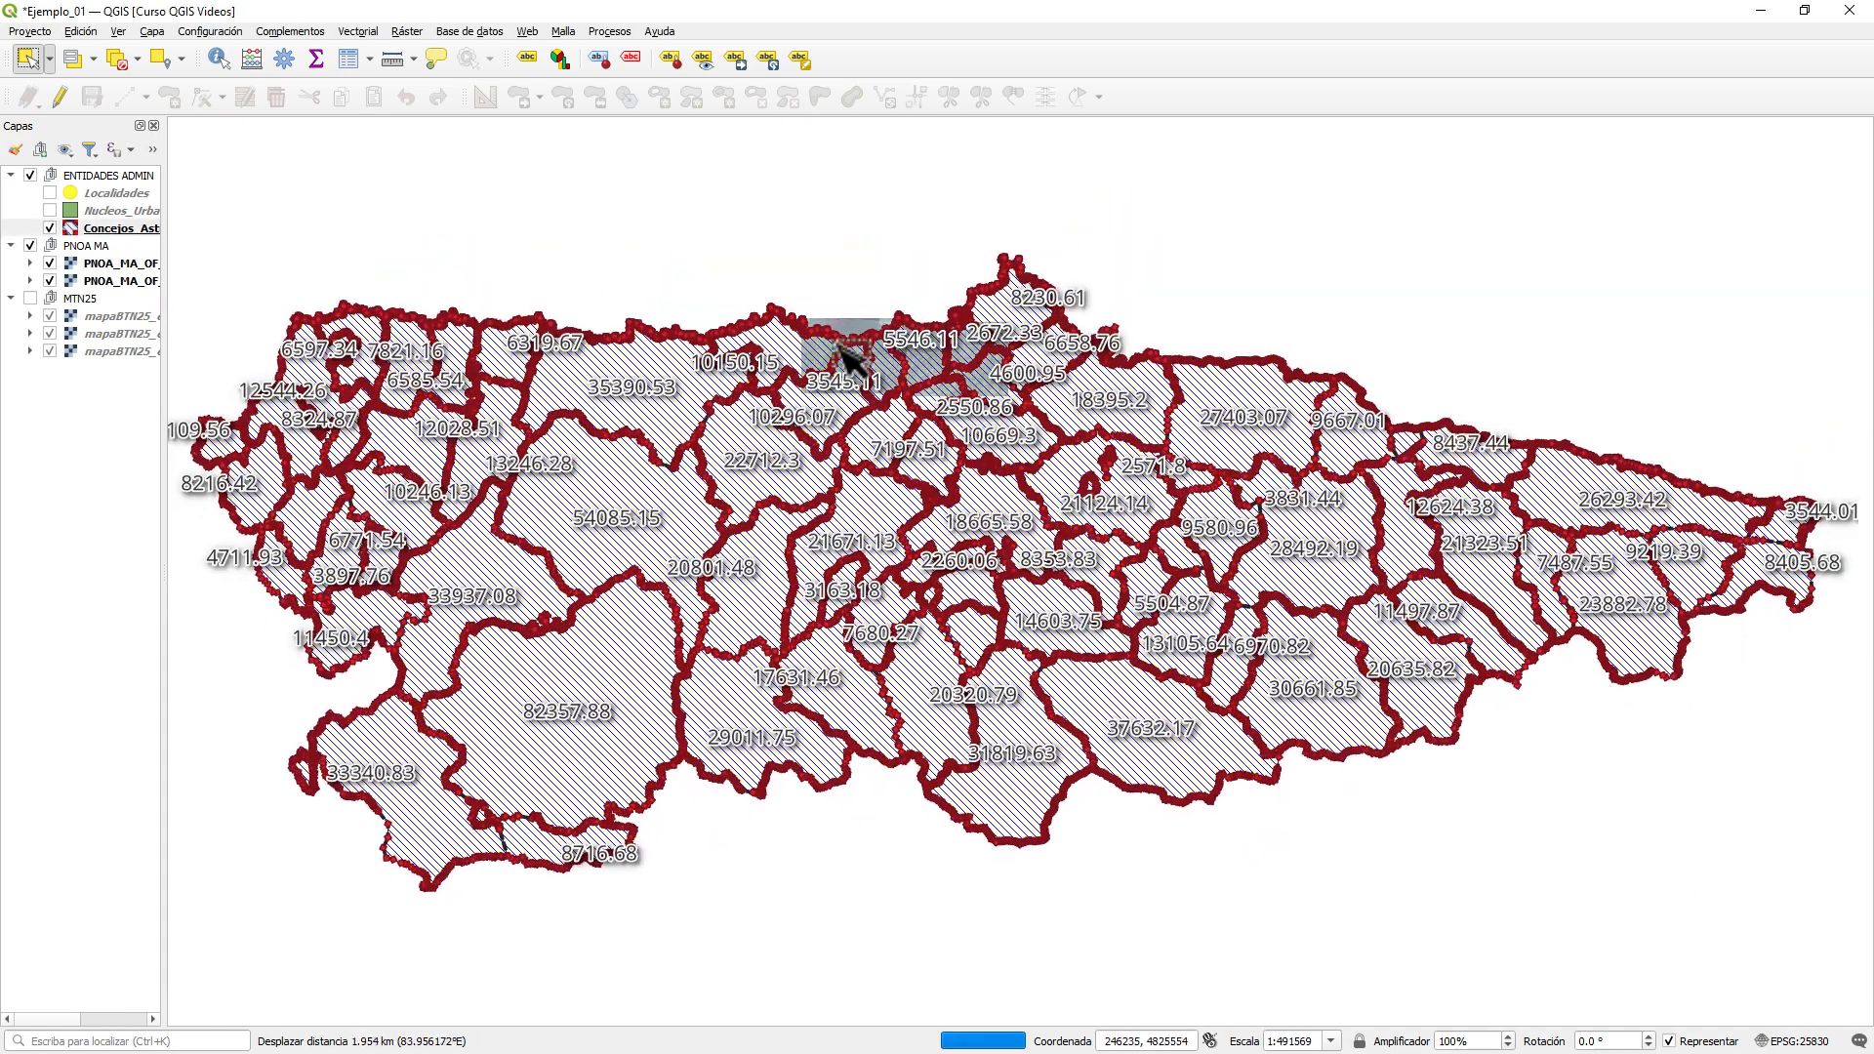
drag(860, 343, 791, 324)
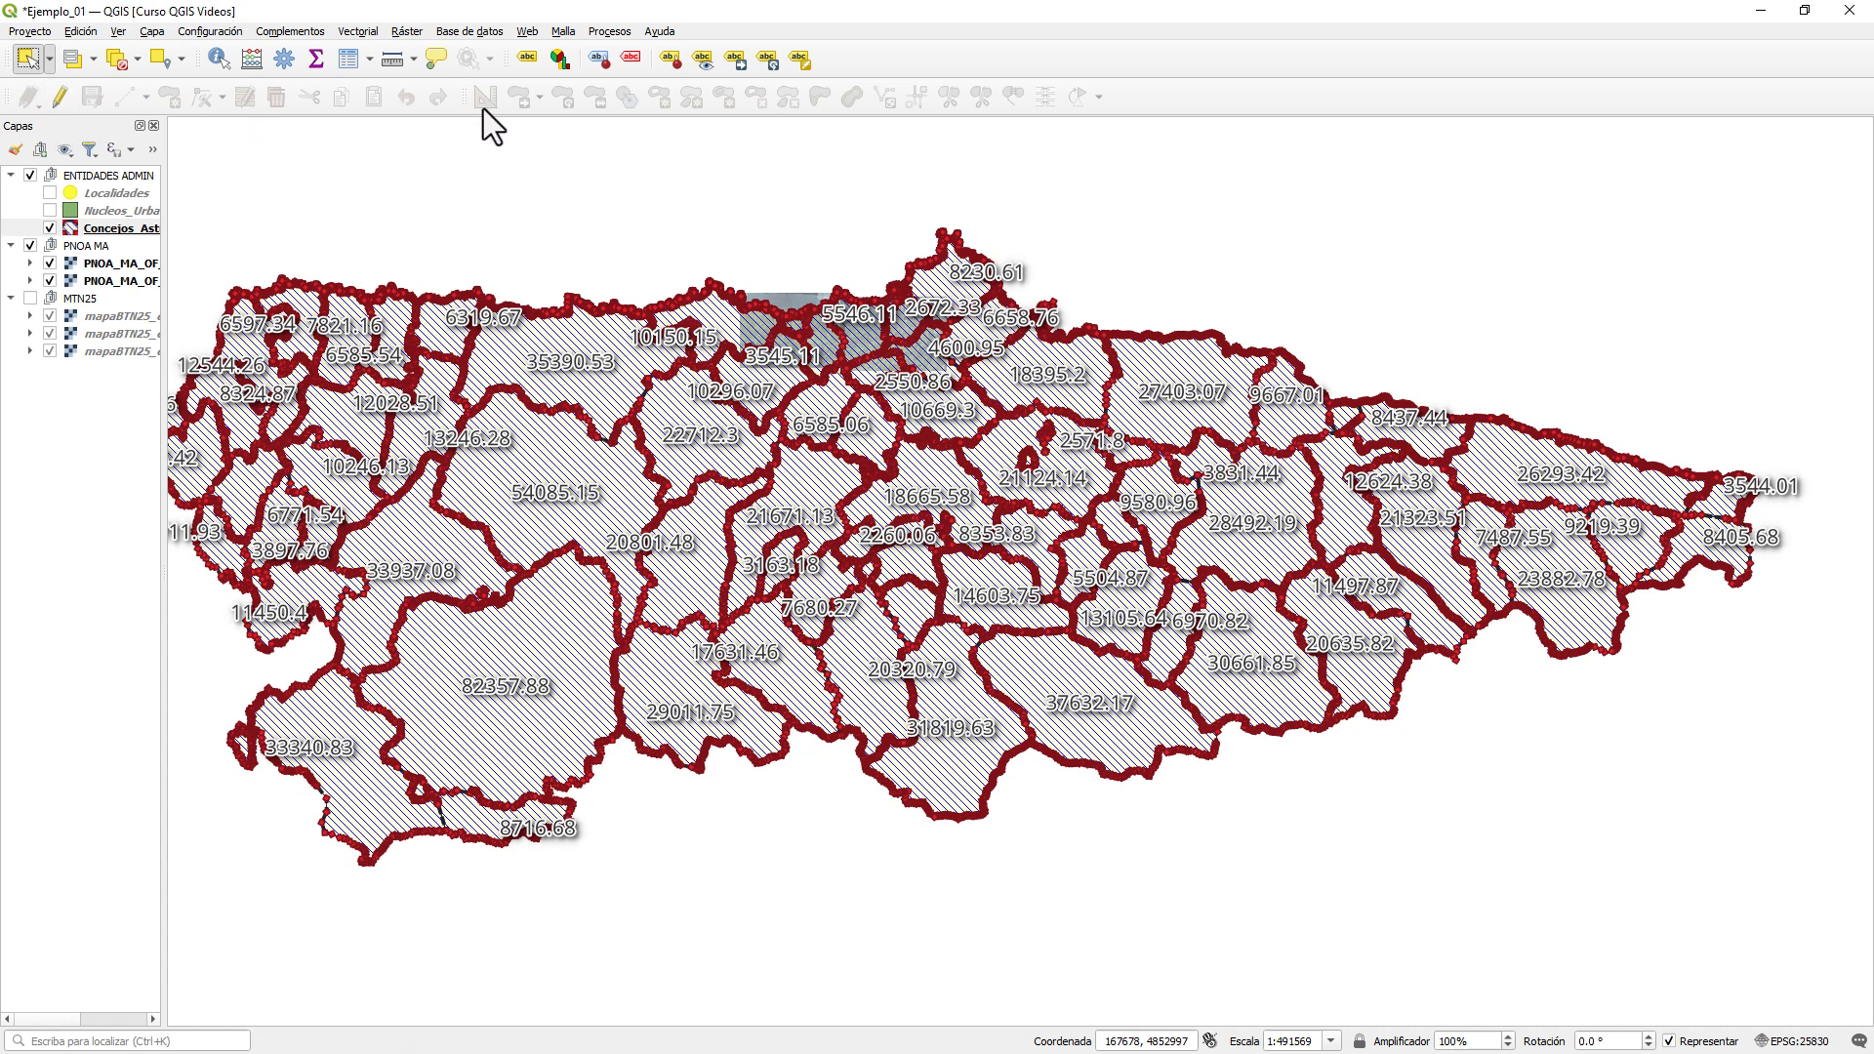
- Show the Navegación de mapas toolbar and place it floating over the map canvas
click(119, 30)
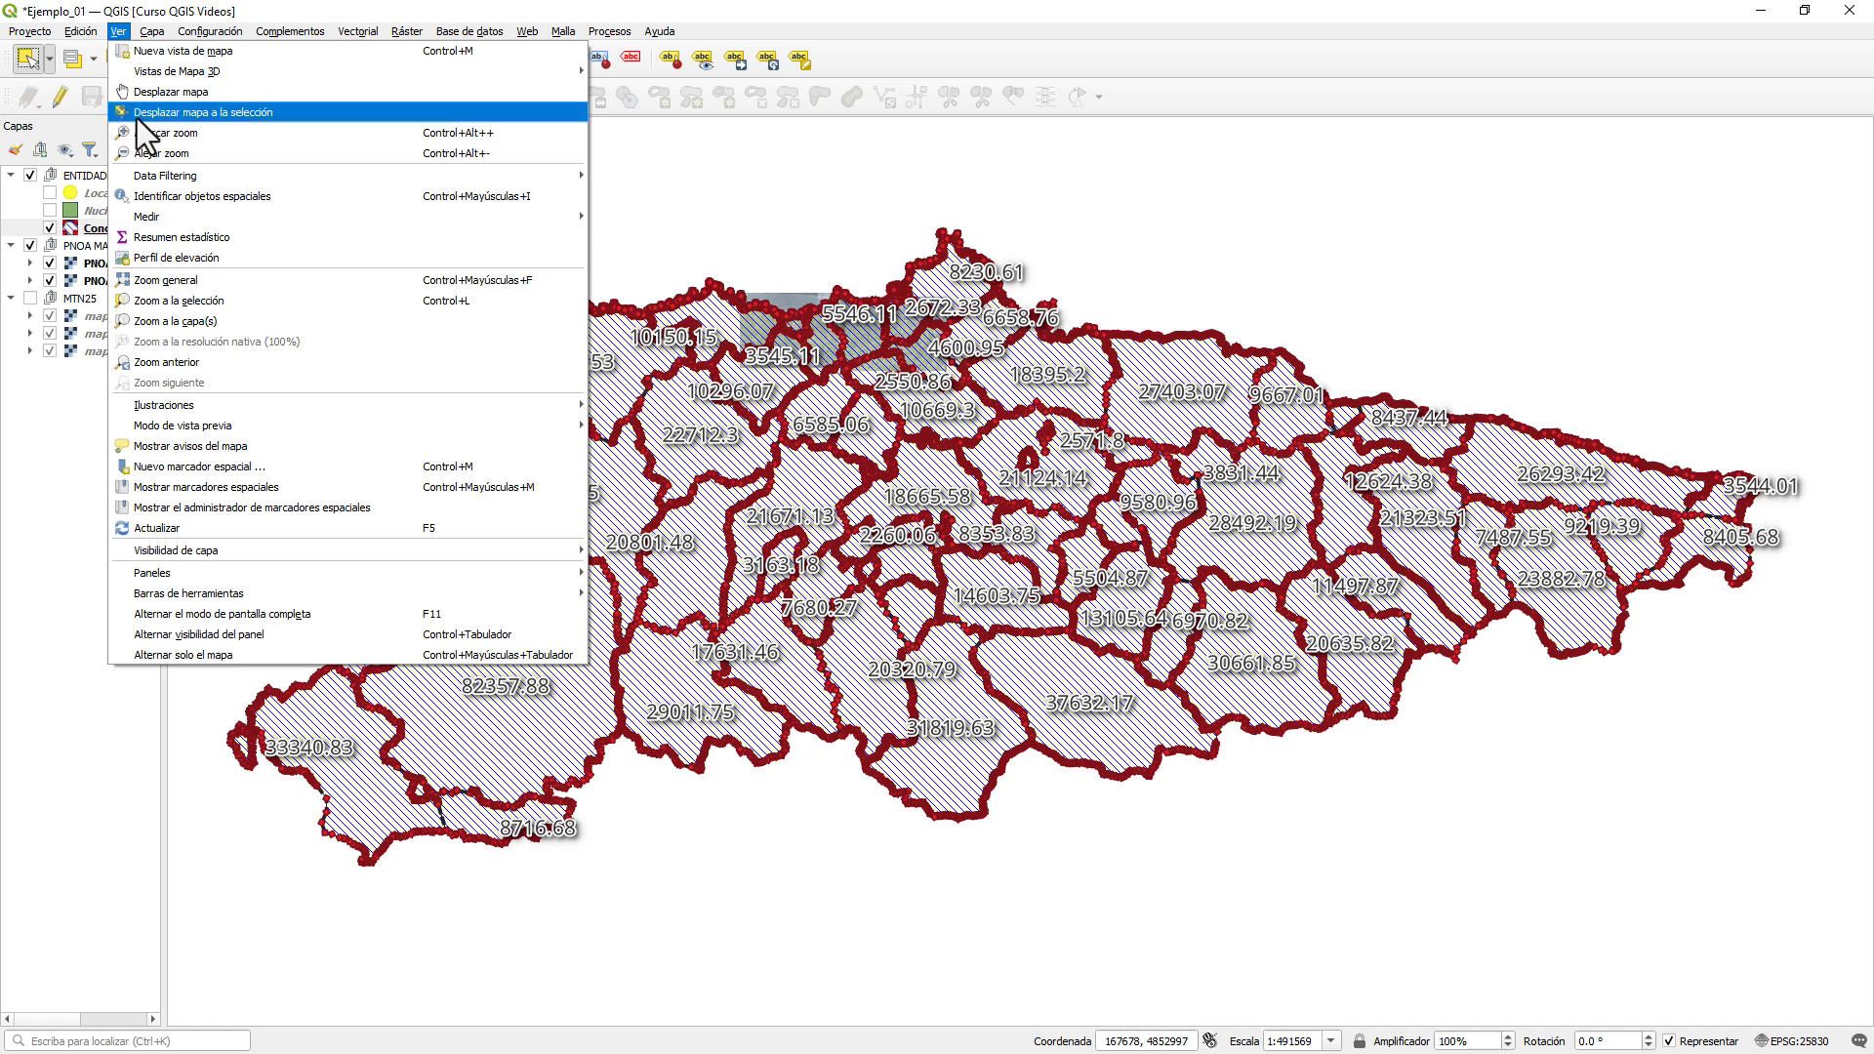
mouse_move(280, 595)
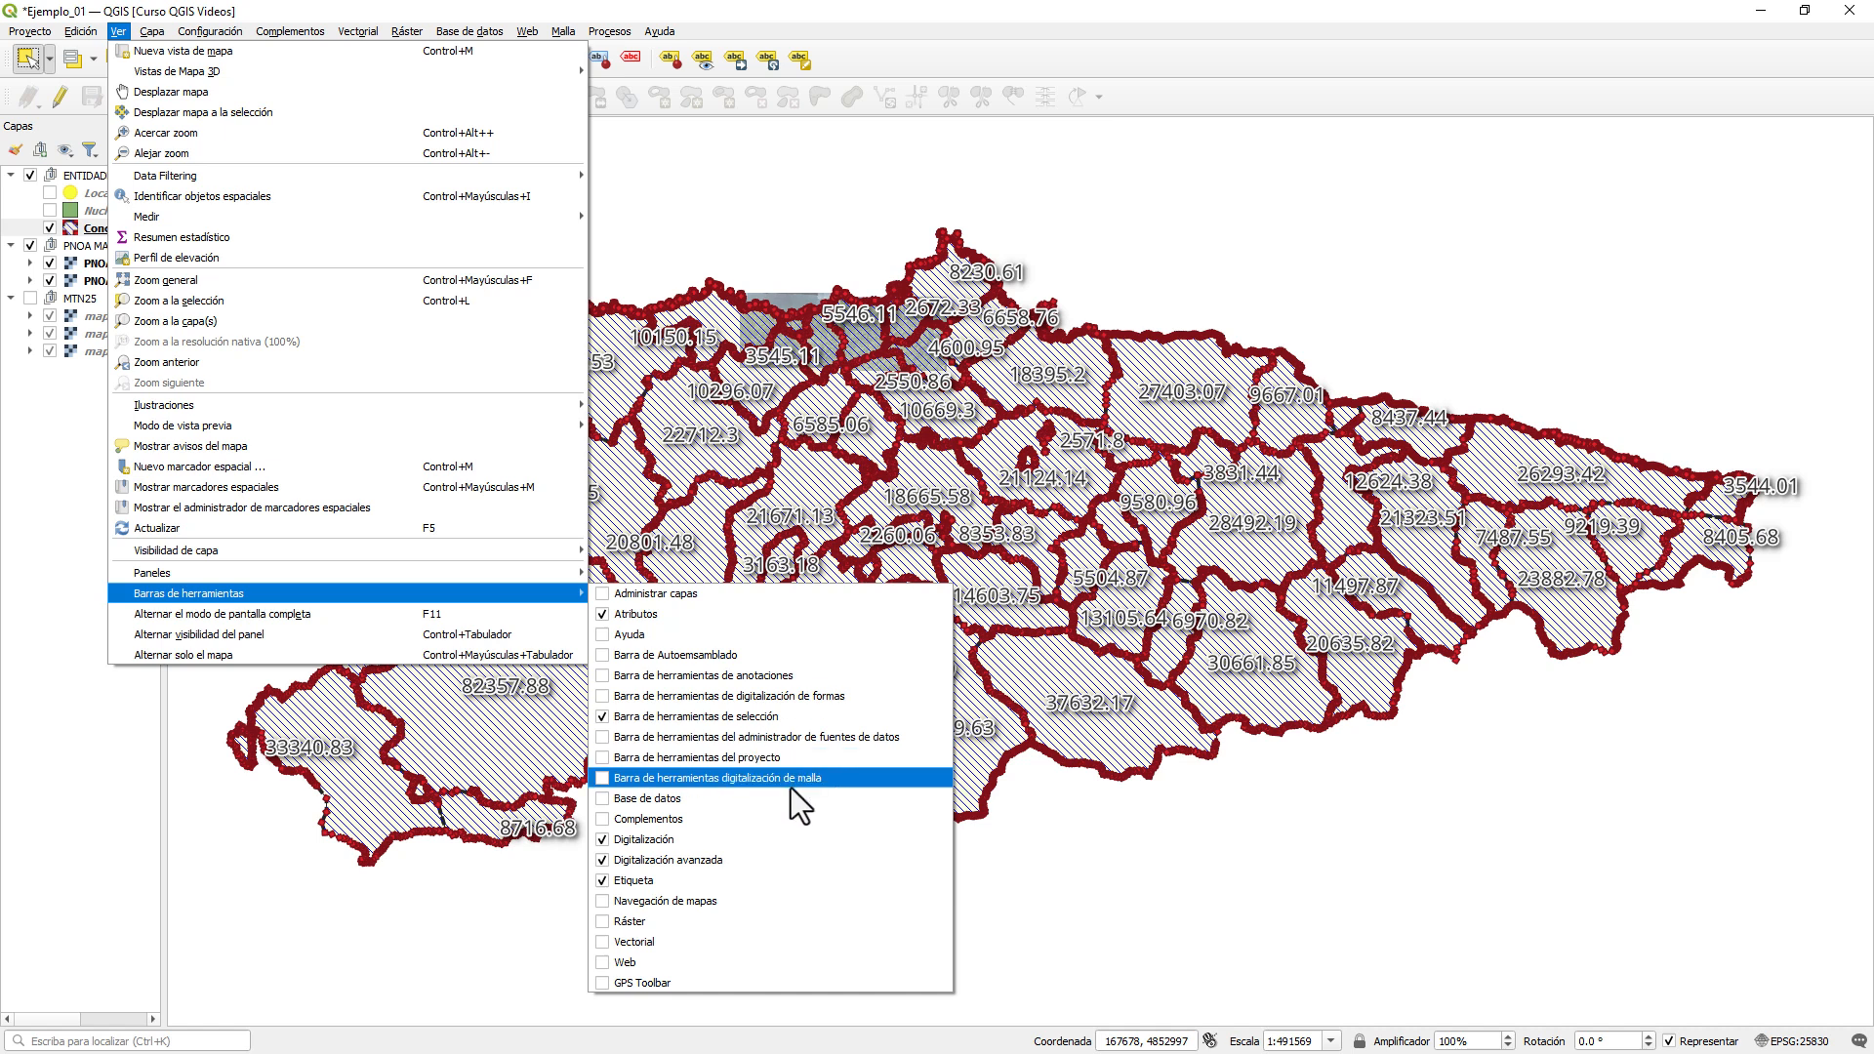
mouse_move(330, 573)
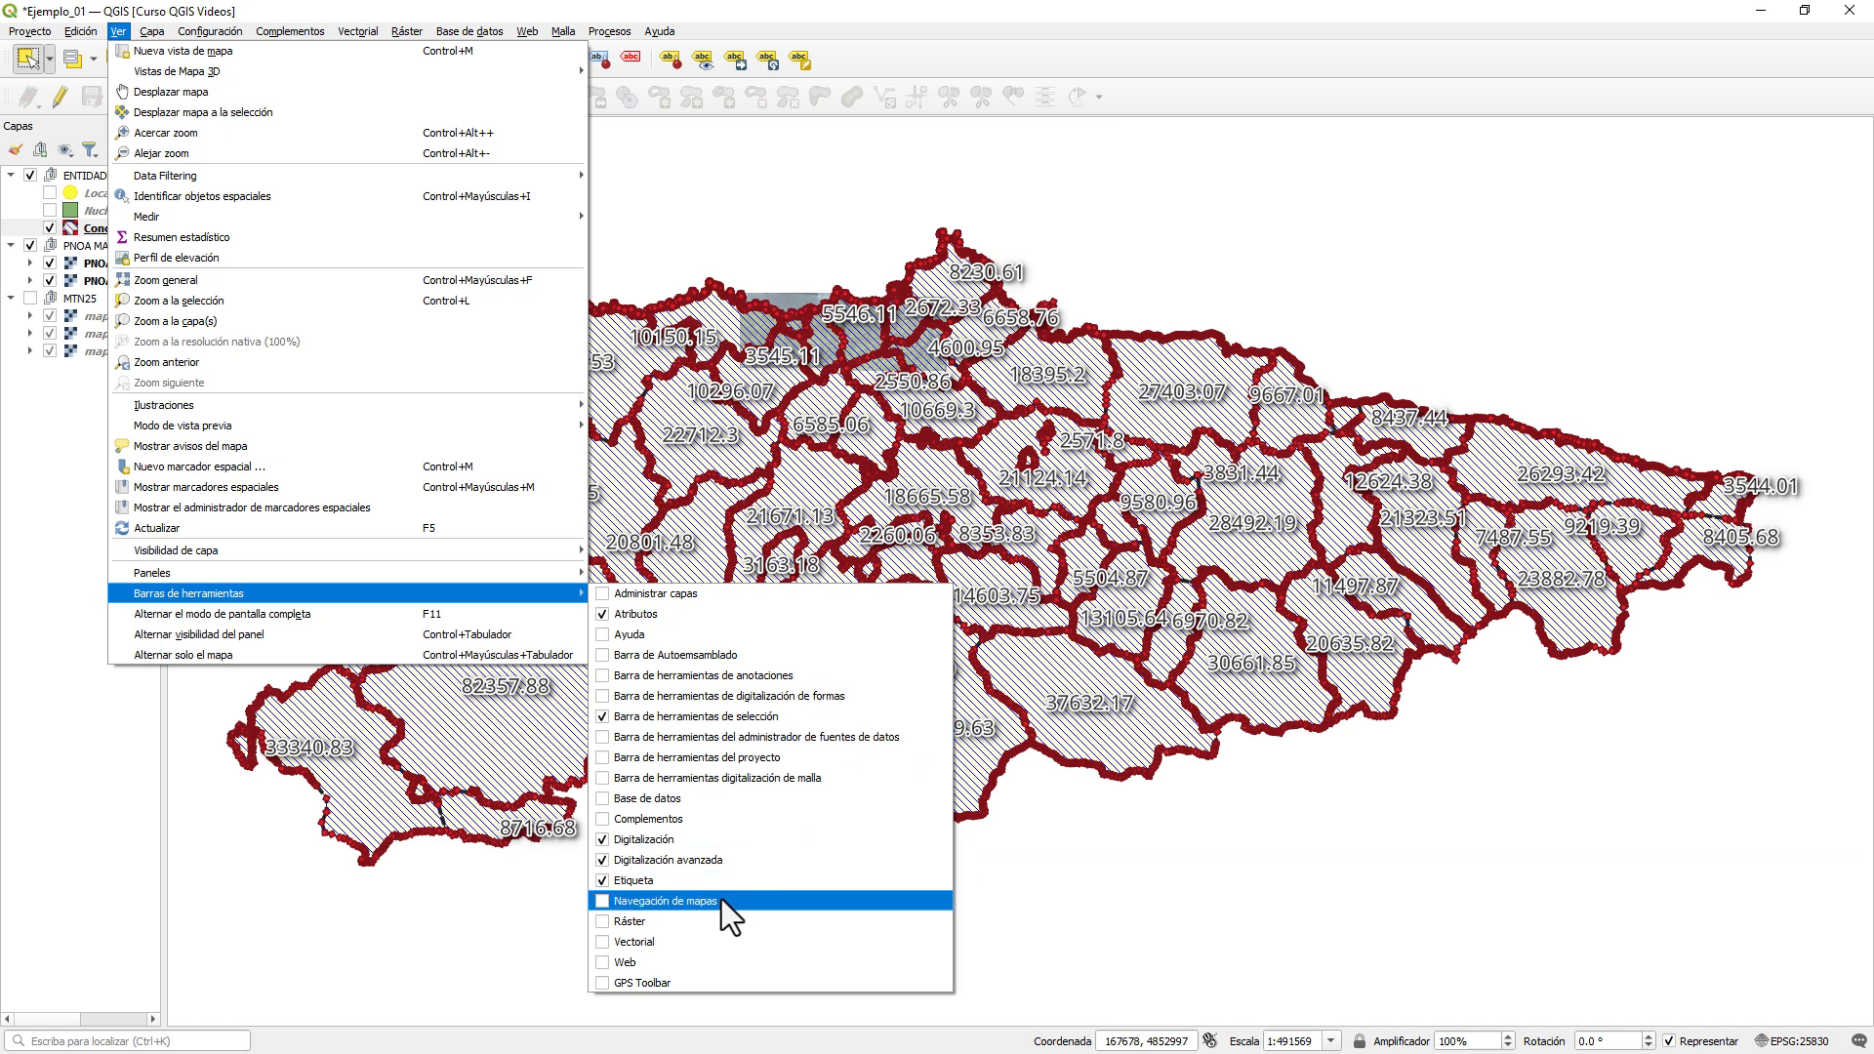
click(605, 900)
drag(10, 57, 1128, 222)
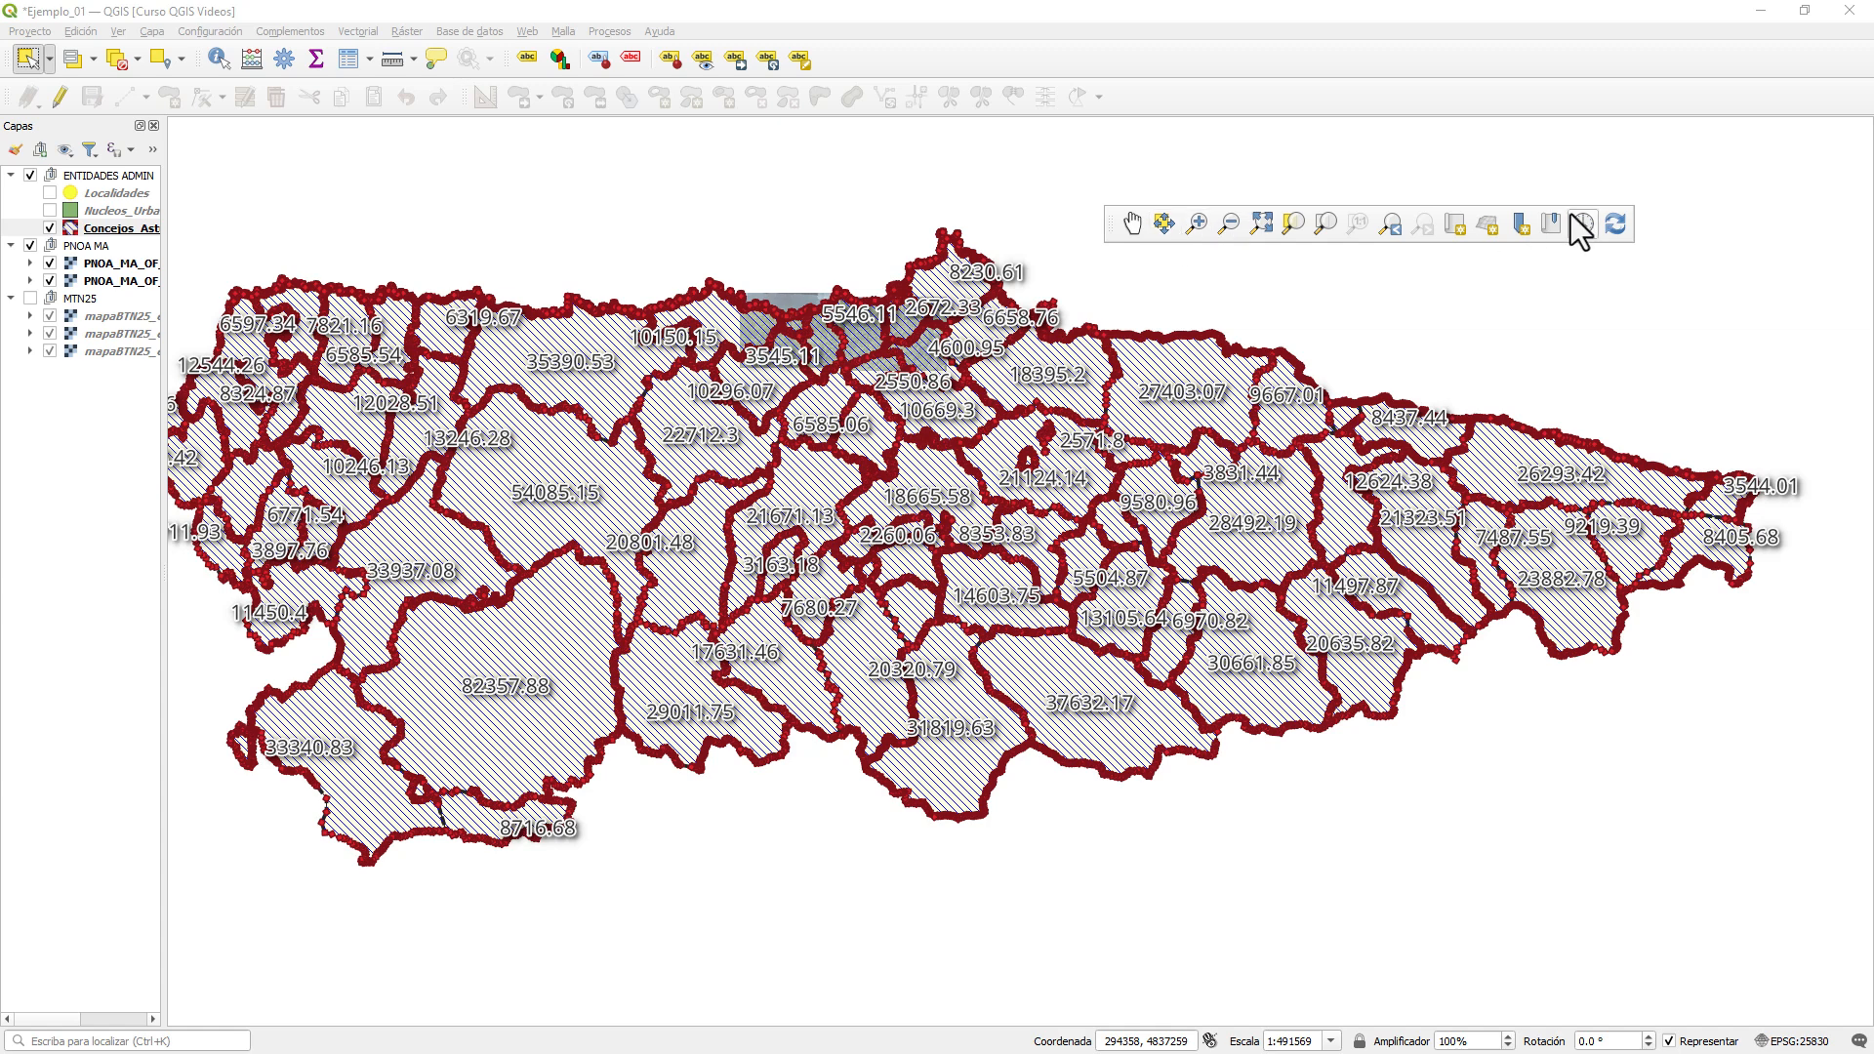
- Select the QUIRÓS municipality in the Concejos_Asturias_OFICIAL layer and pan the map to the selection
click(1134, 230)
mouse_move(1107, 373)
mouse_down()
mouse_move(503, 423)
mouse_move(928, 421)
mouse_move(1119, 388)
mouse_up()
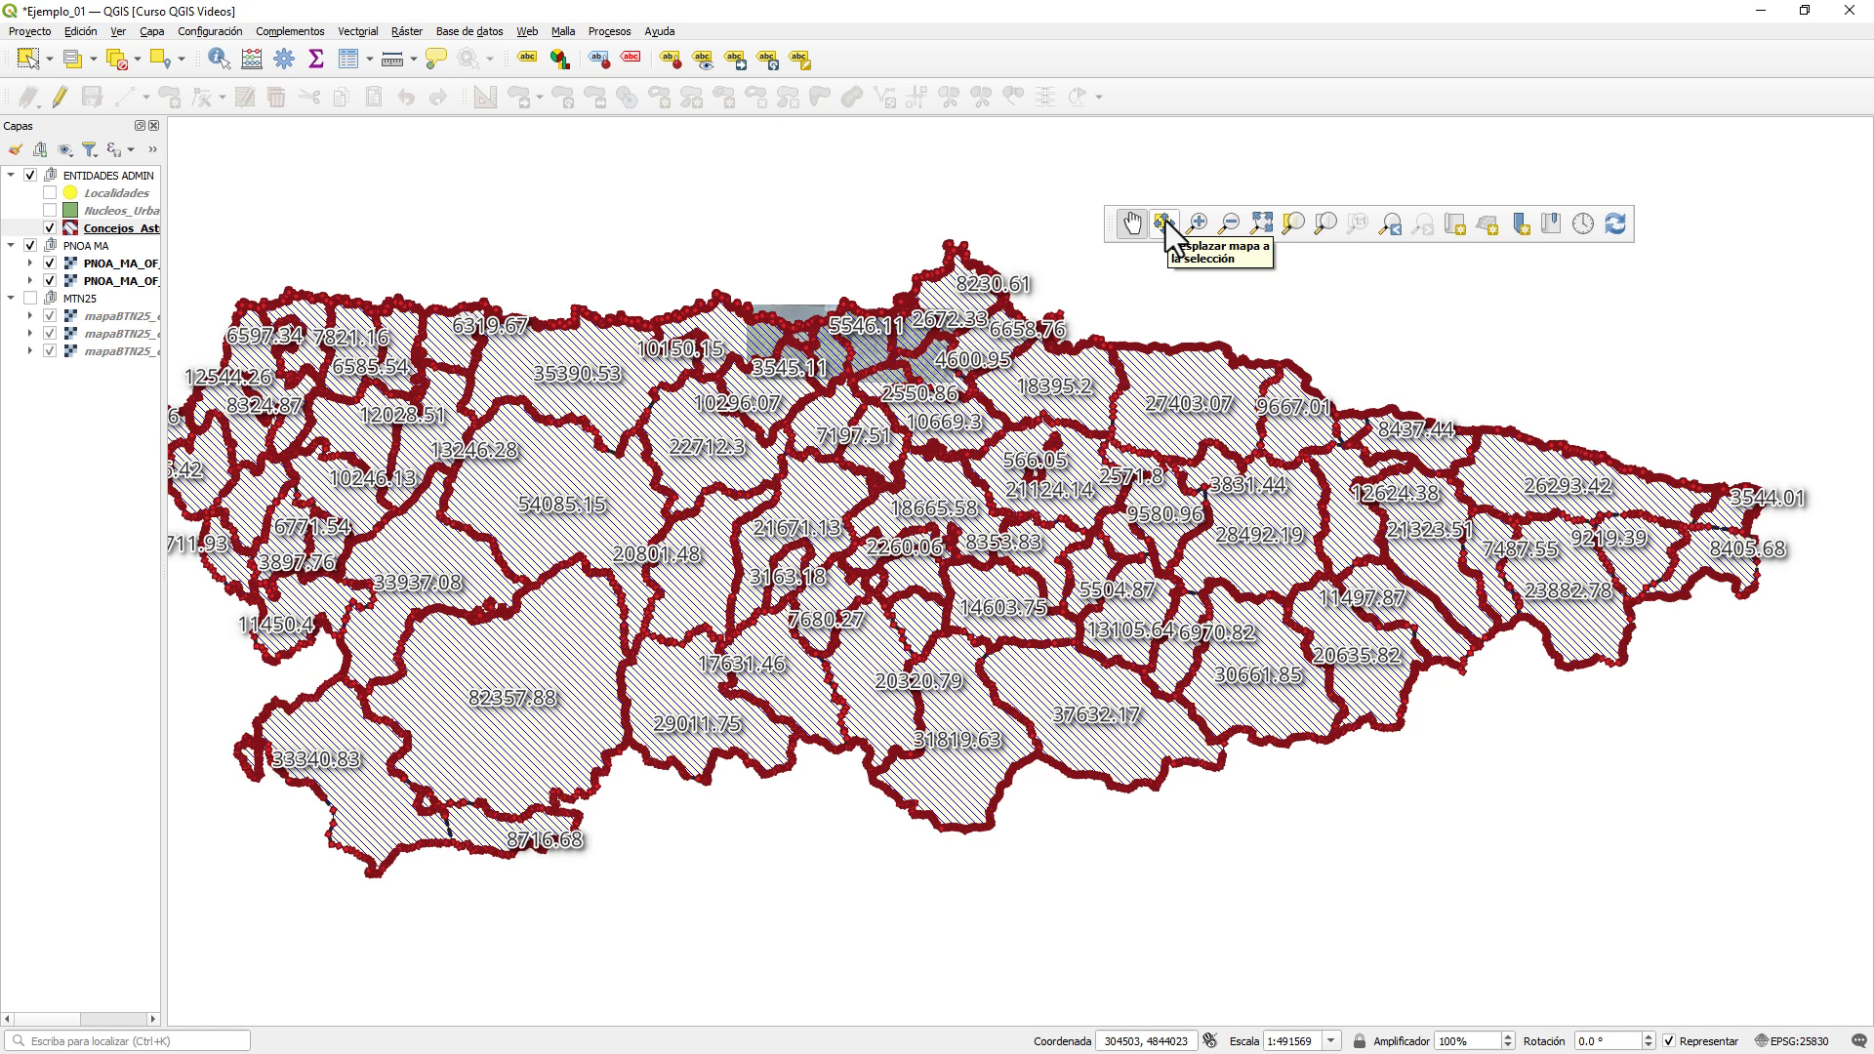
click(124, 213)
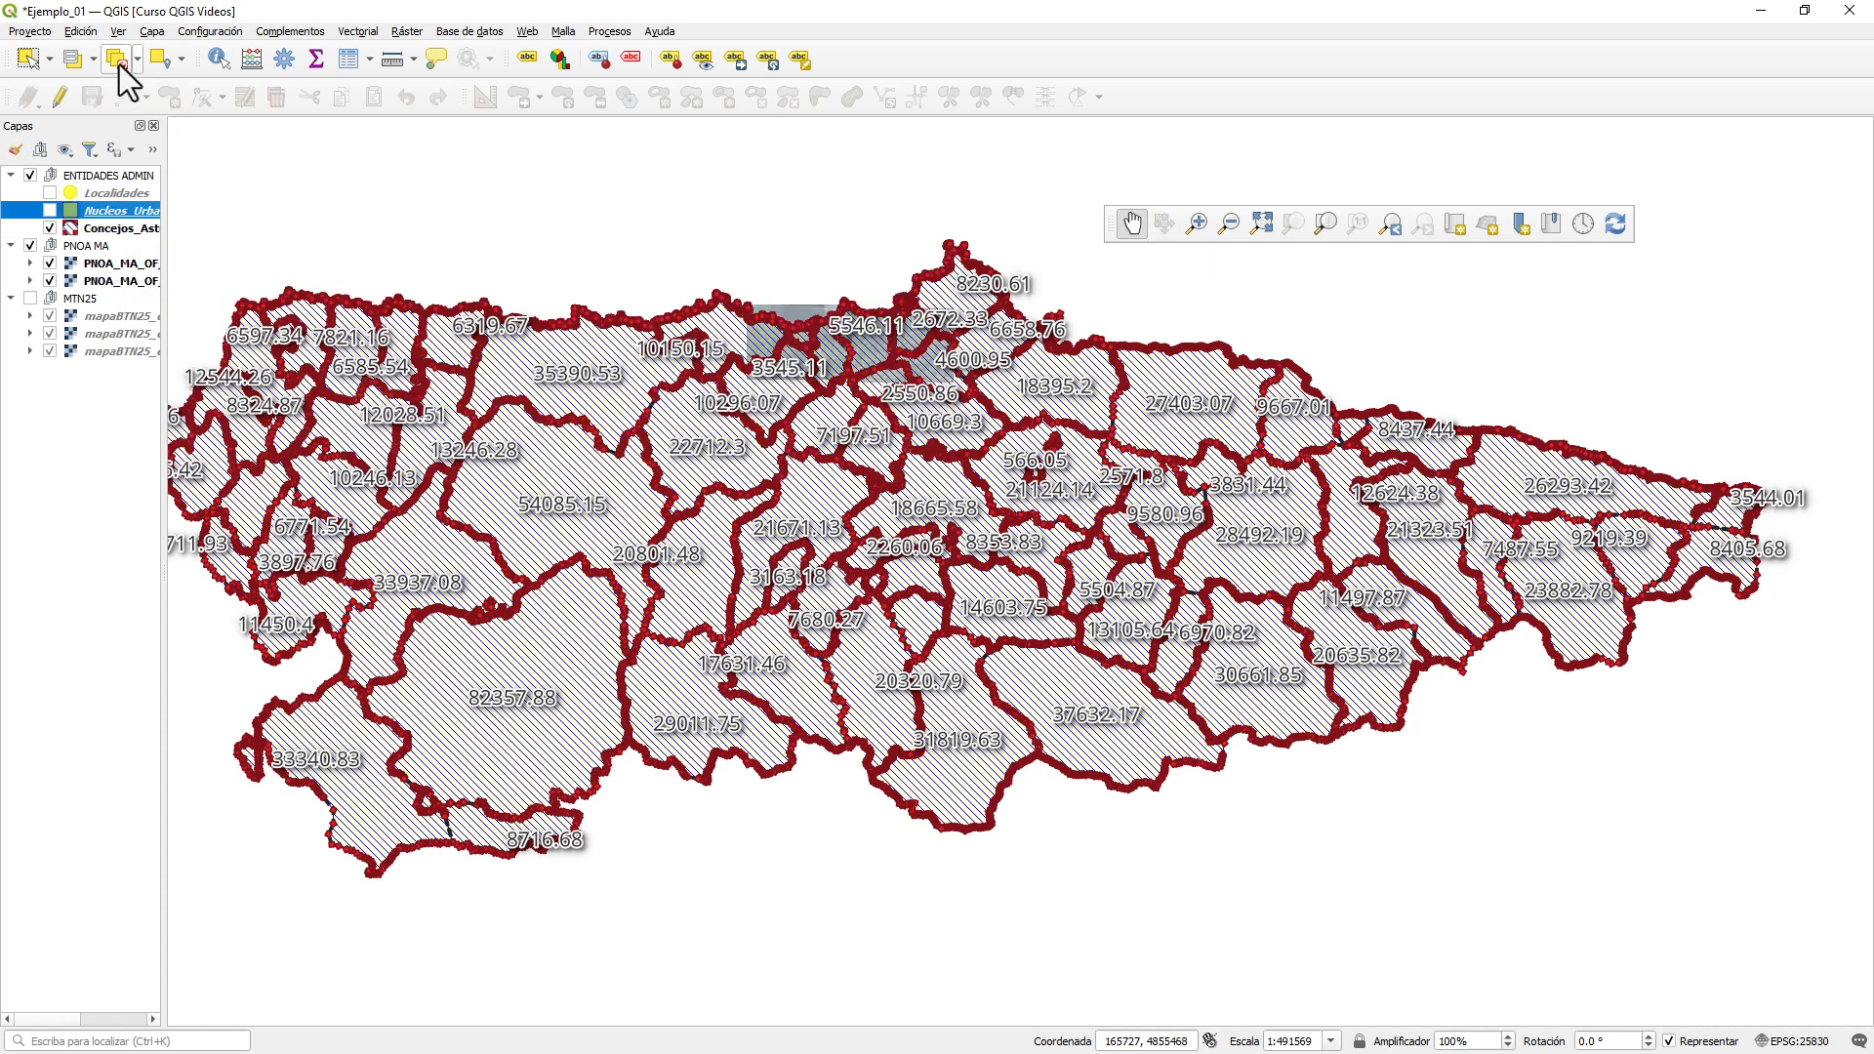
click(27, 58)
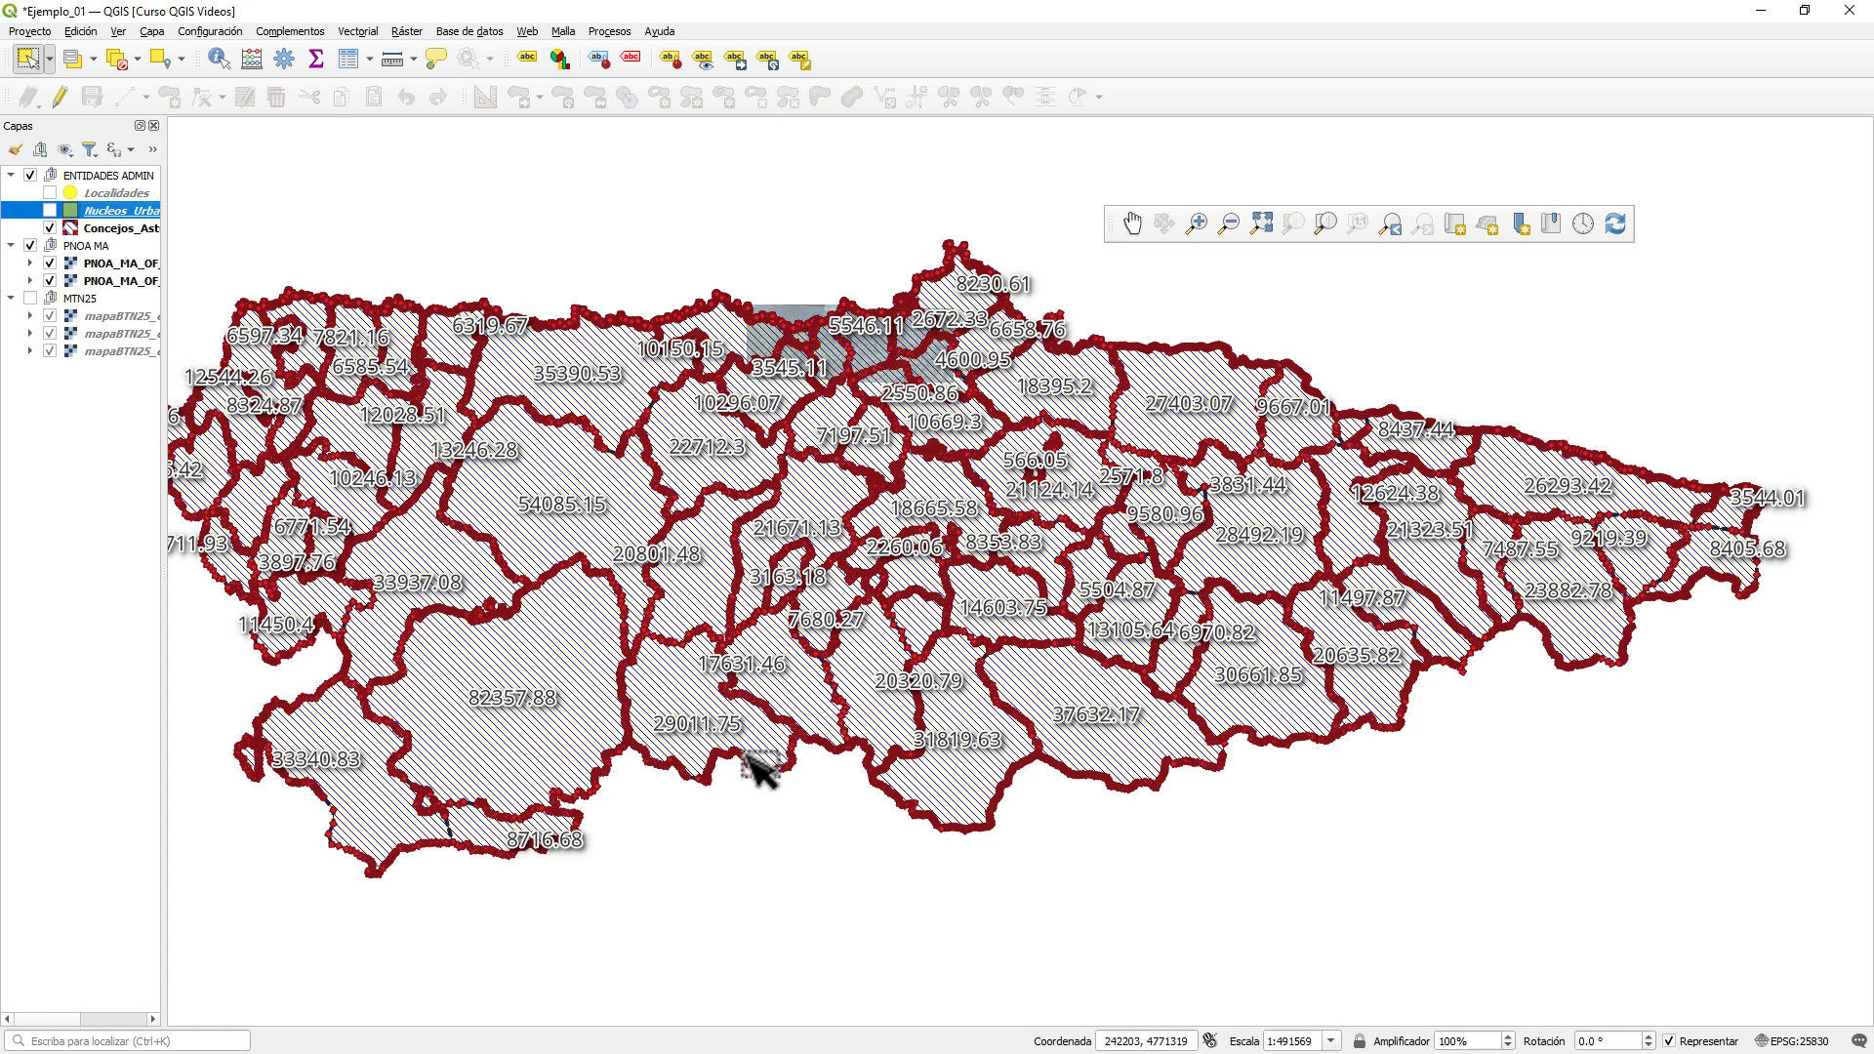
click(874, 589)
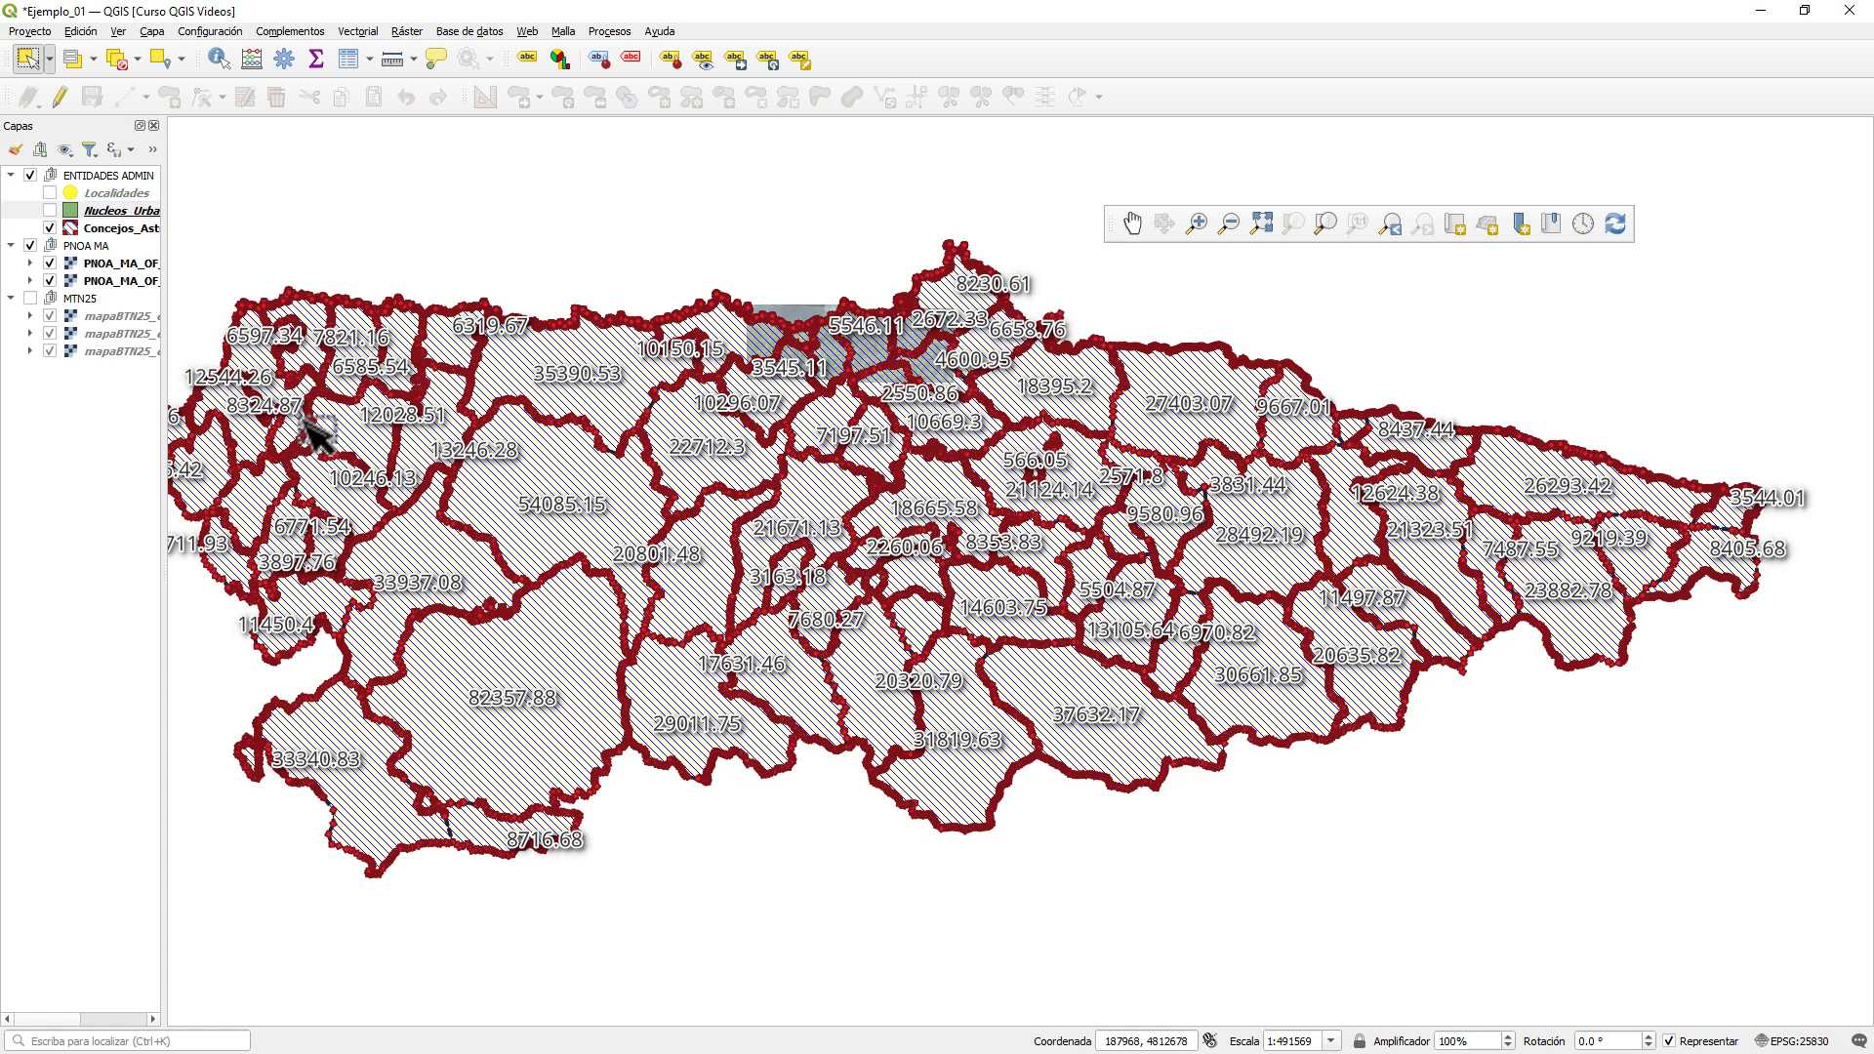
click(117, 228)
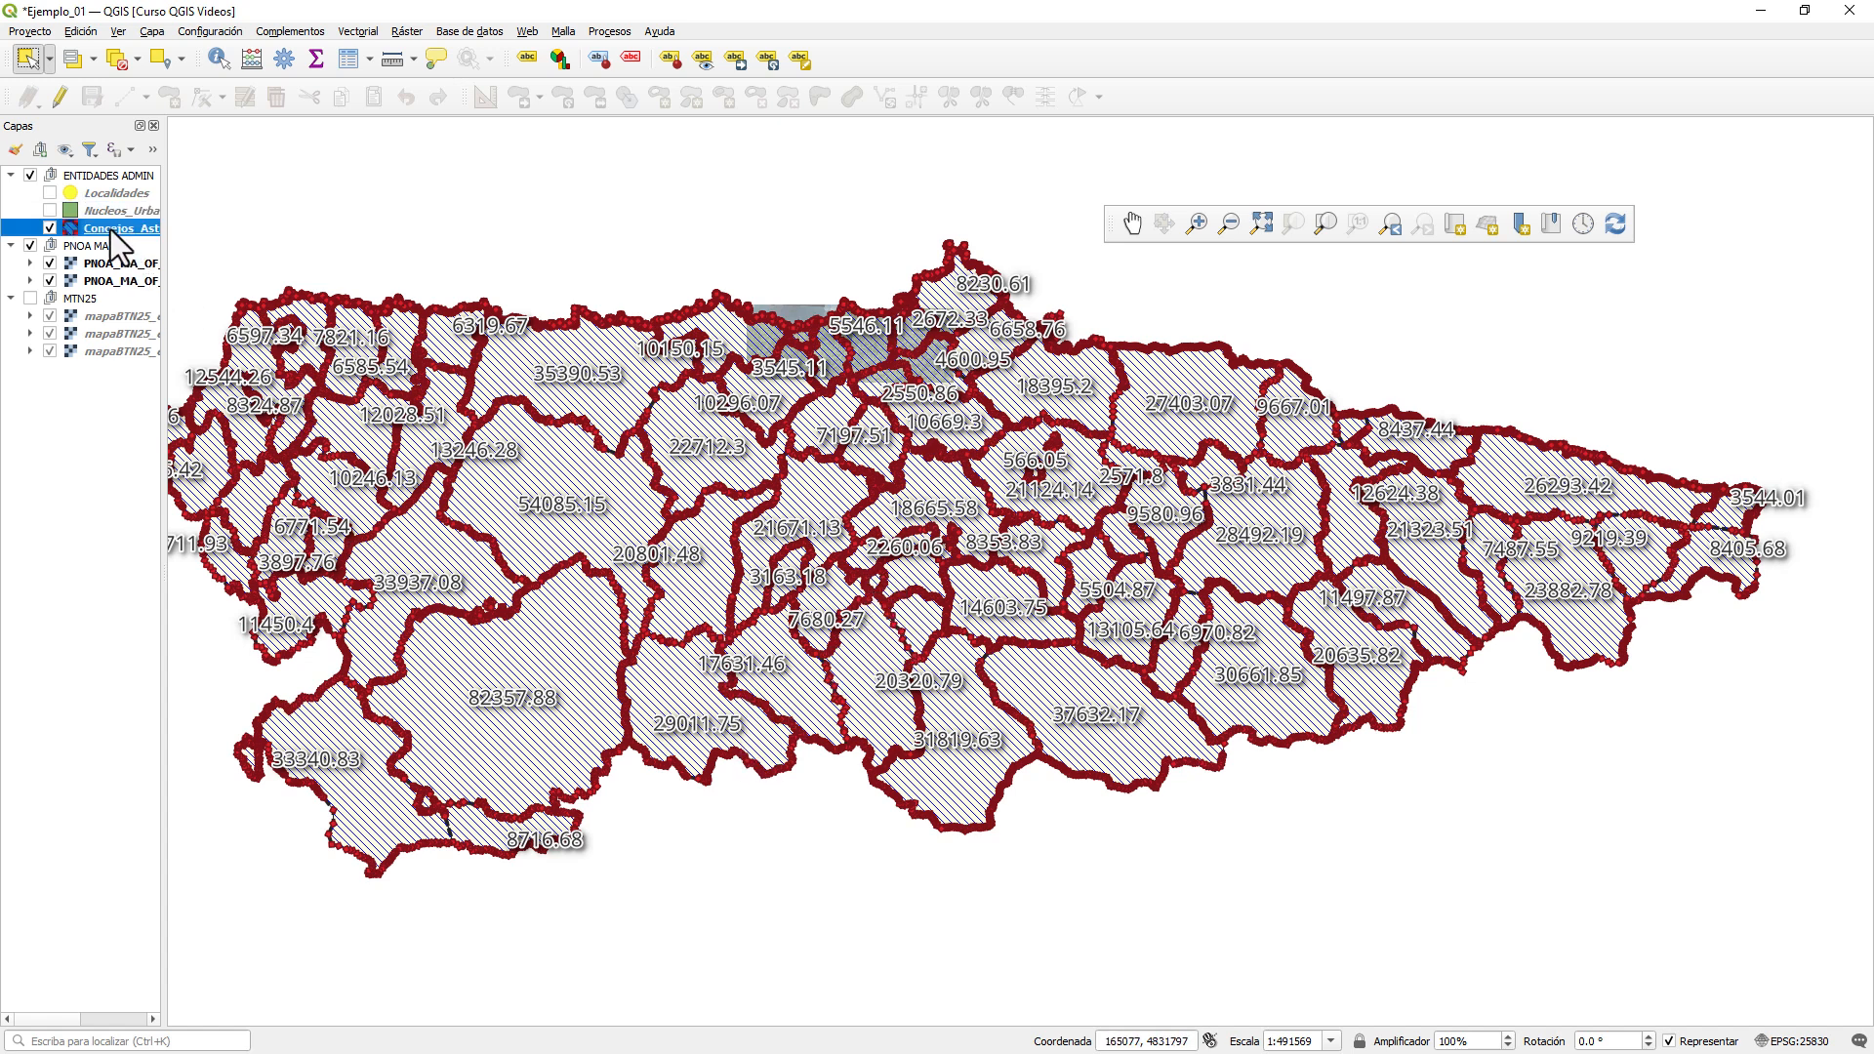
click(879, 584)
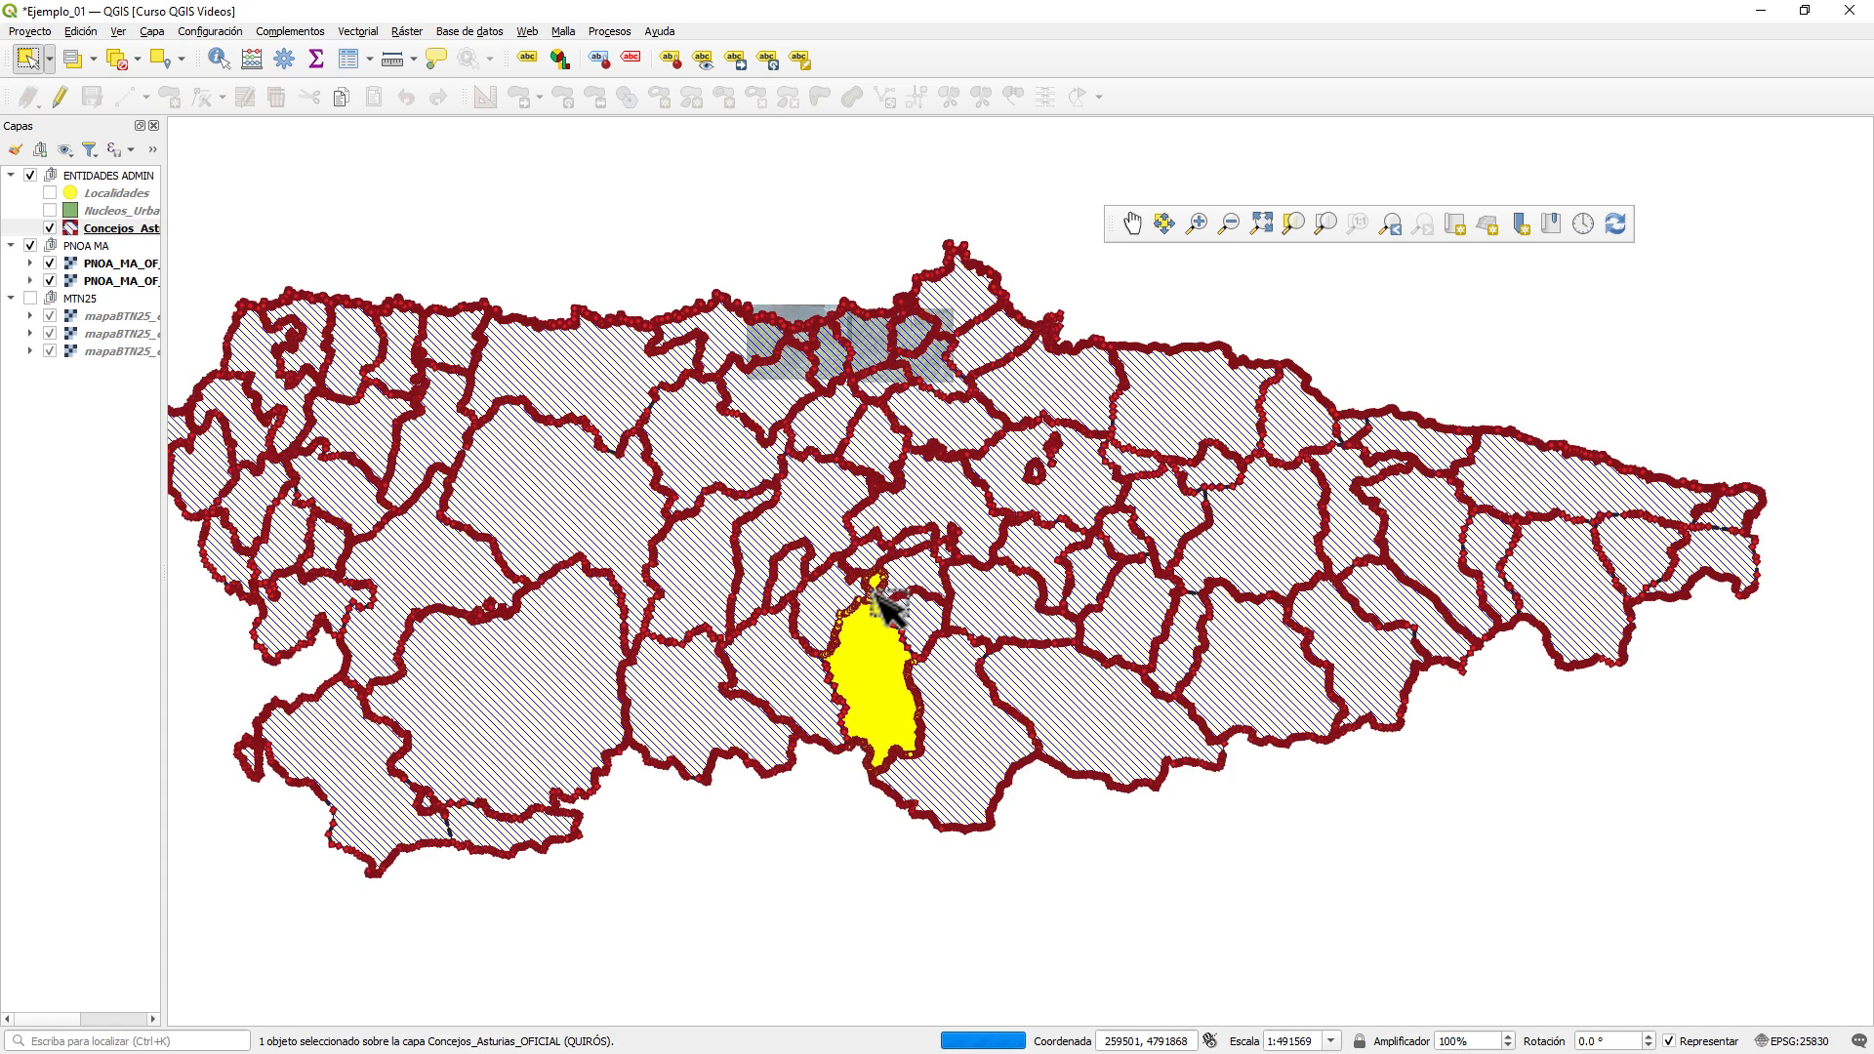
click(1165, 226)
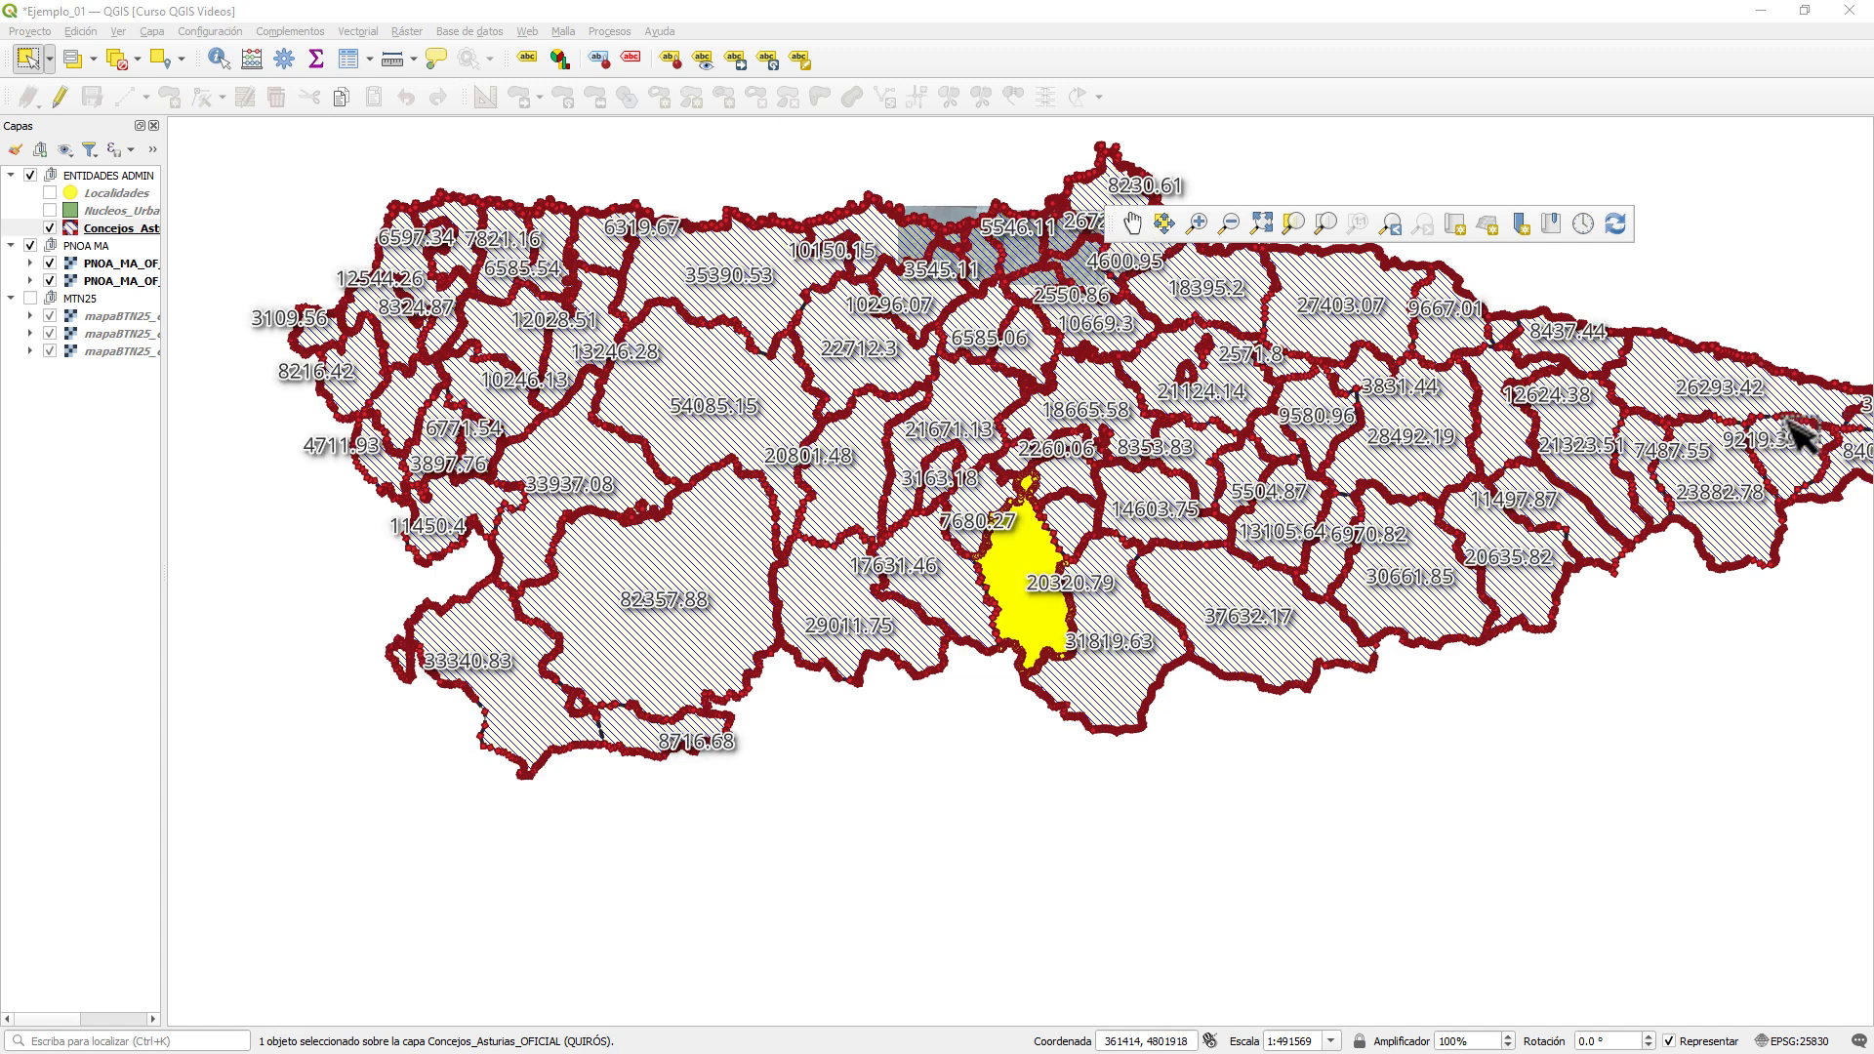
- Select the VILLANUEVA DE OSCOS municipality and bring the map back to it from a close view of the region's eastern end
click(379, 402)
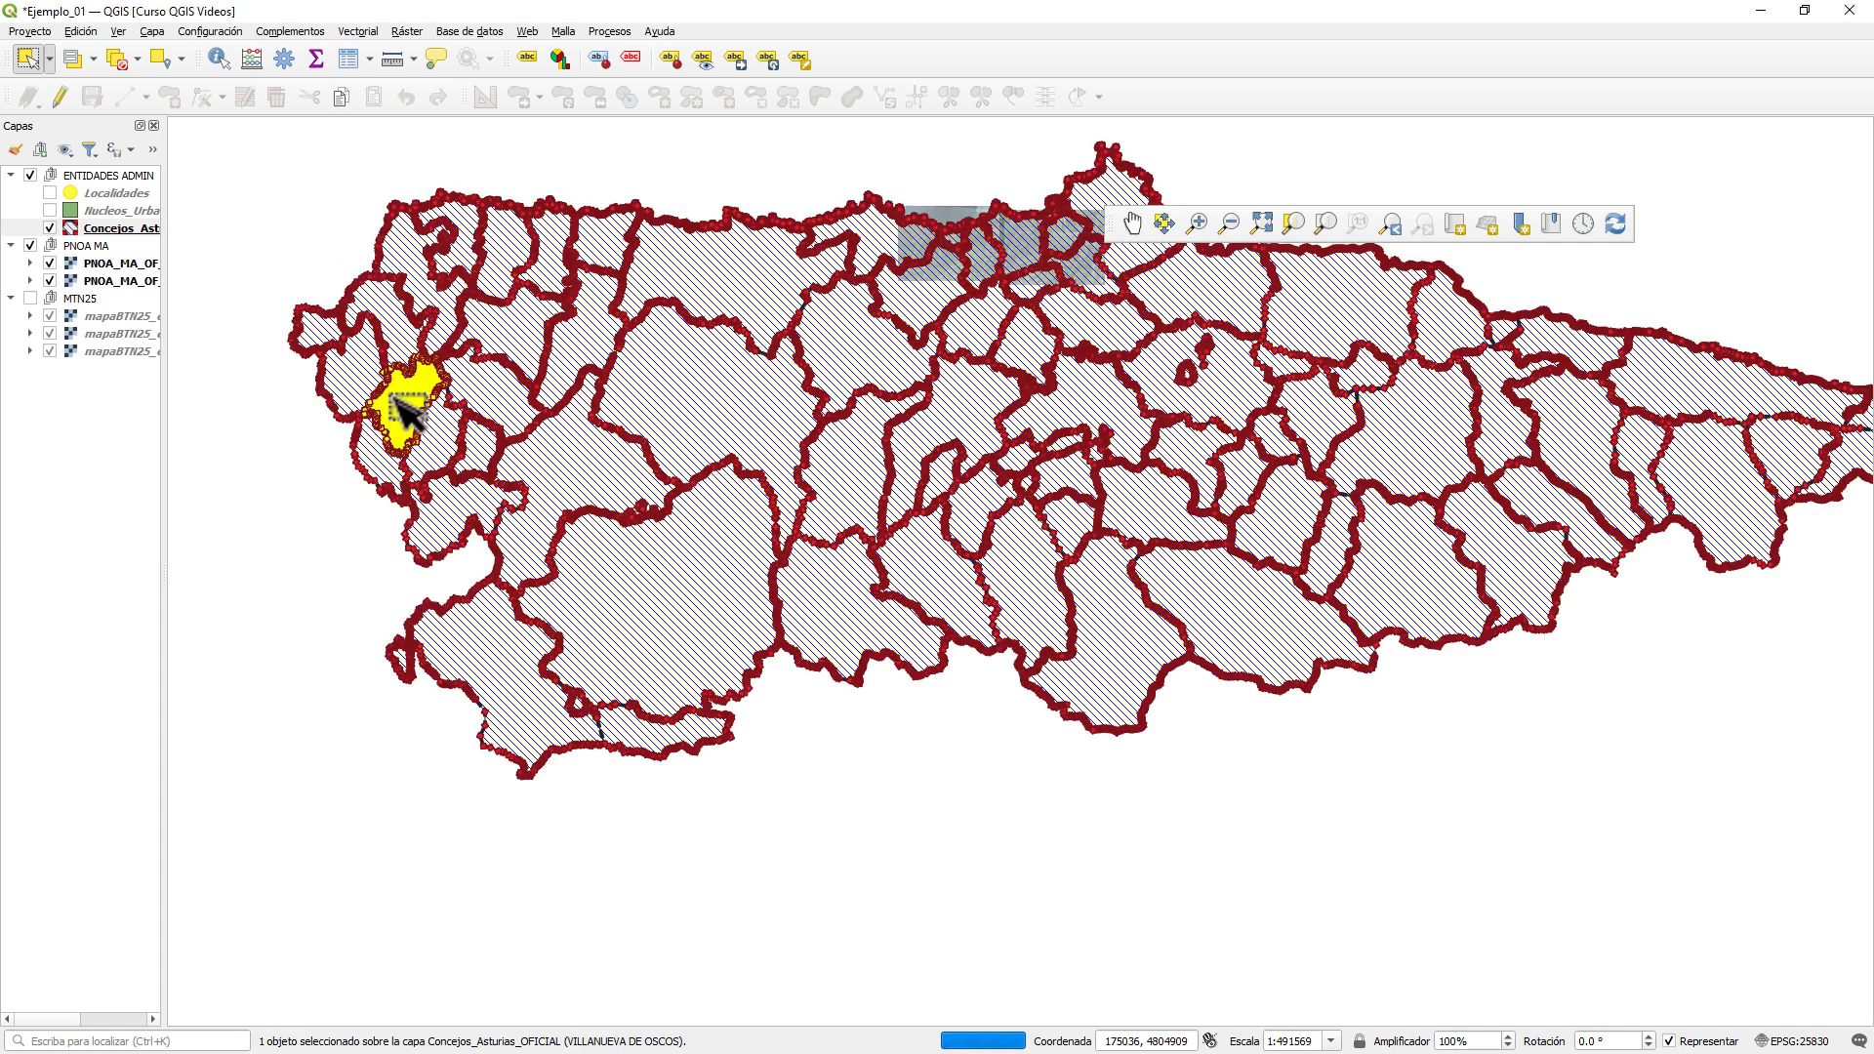
drag(1491, 451, 929, 536)
scroll(1308, 540, up, 1)
scroll(1296, 527, up, 2)
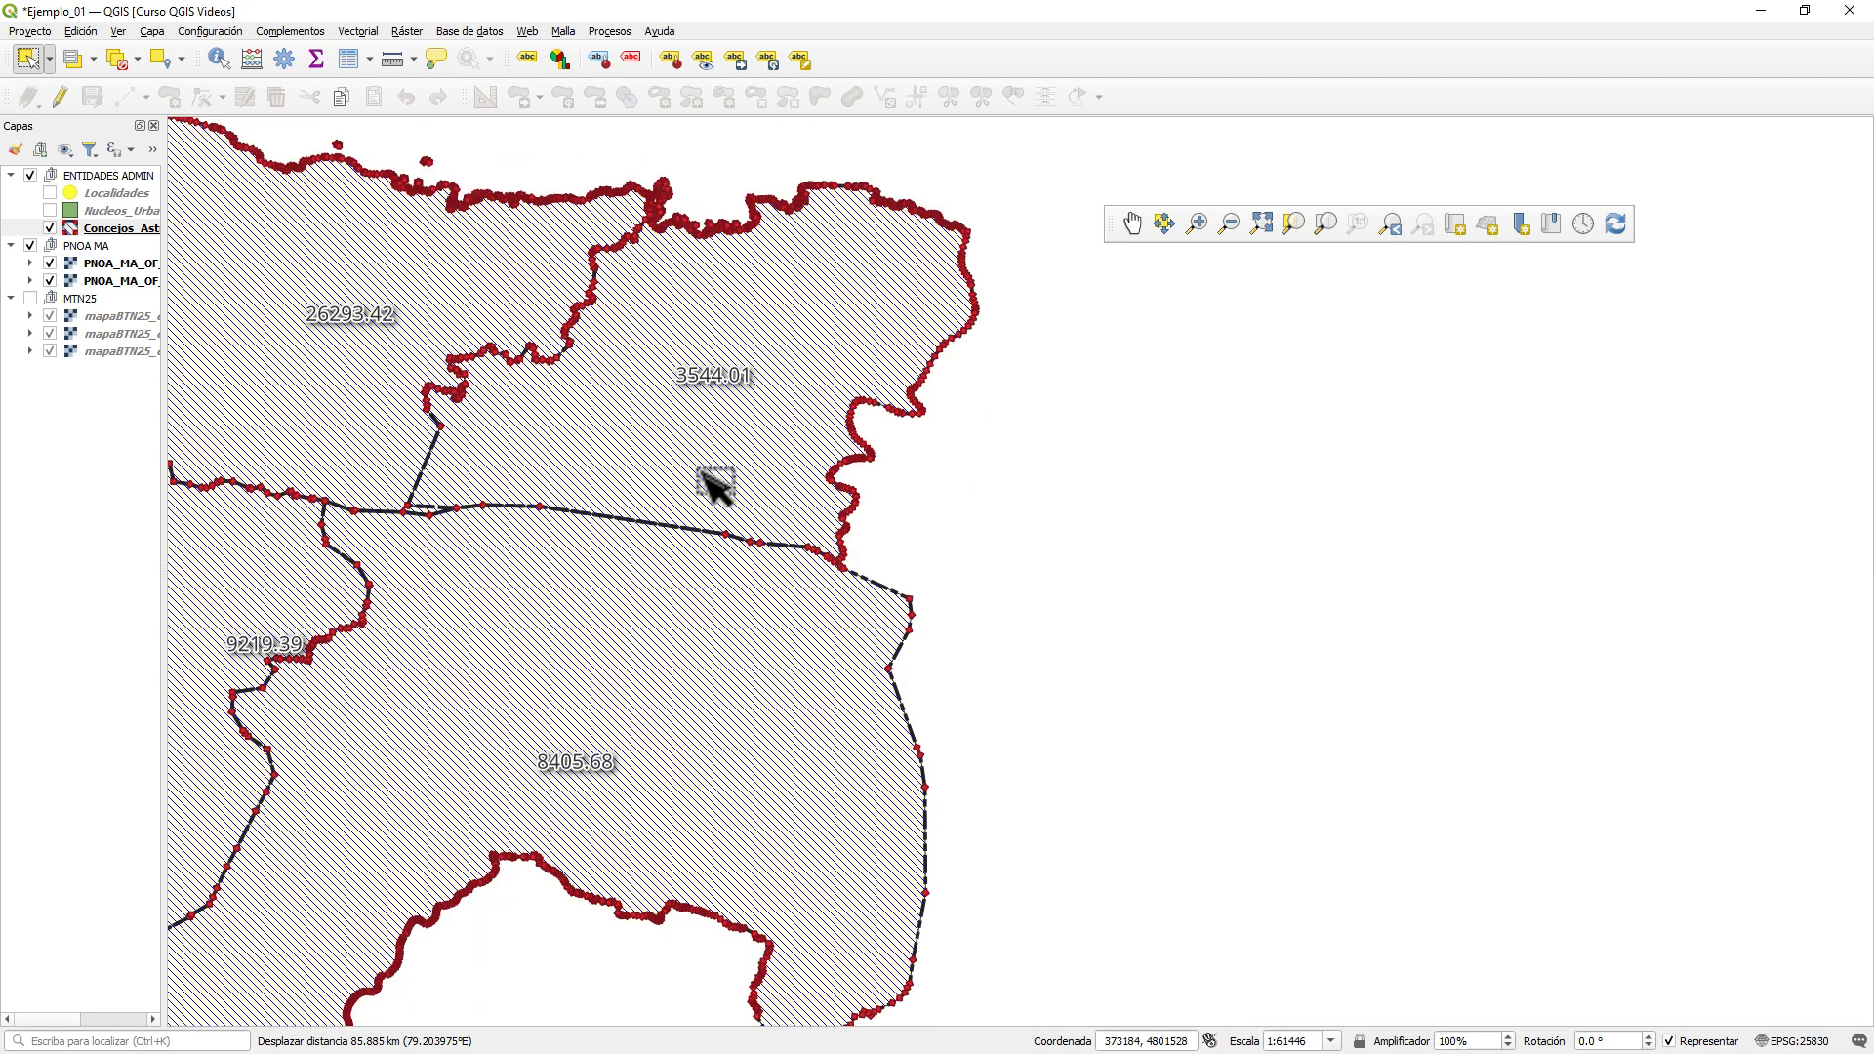
click(1166, 222)
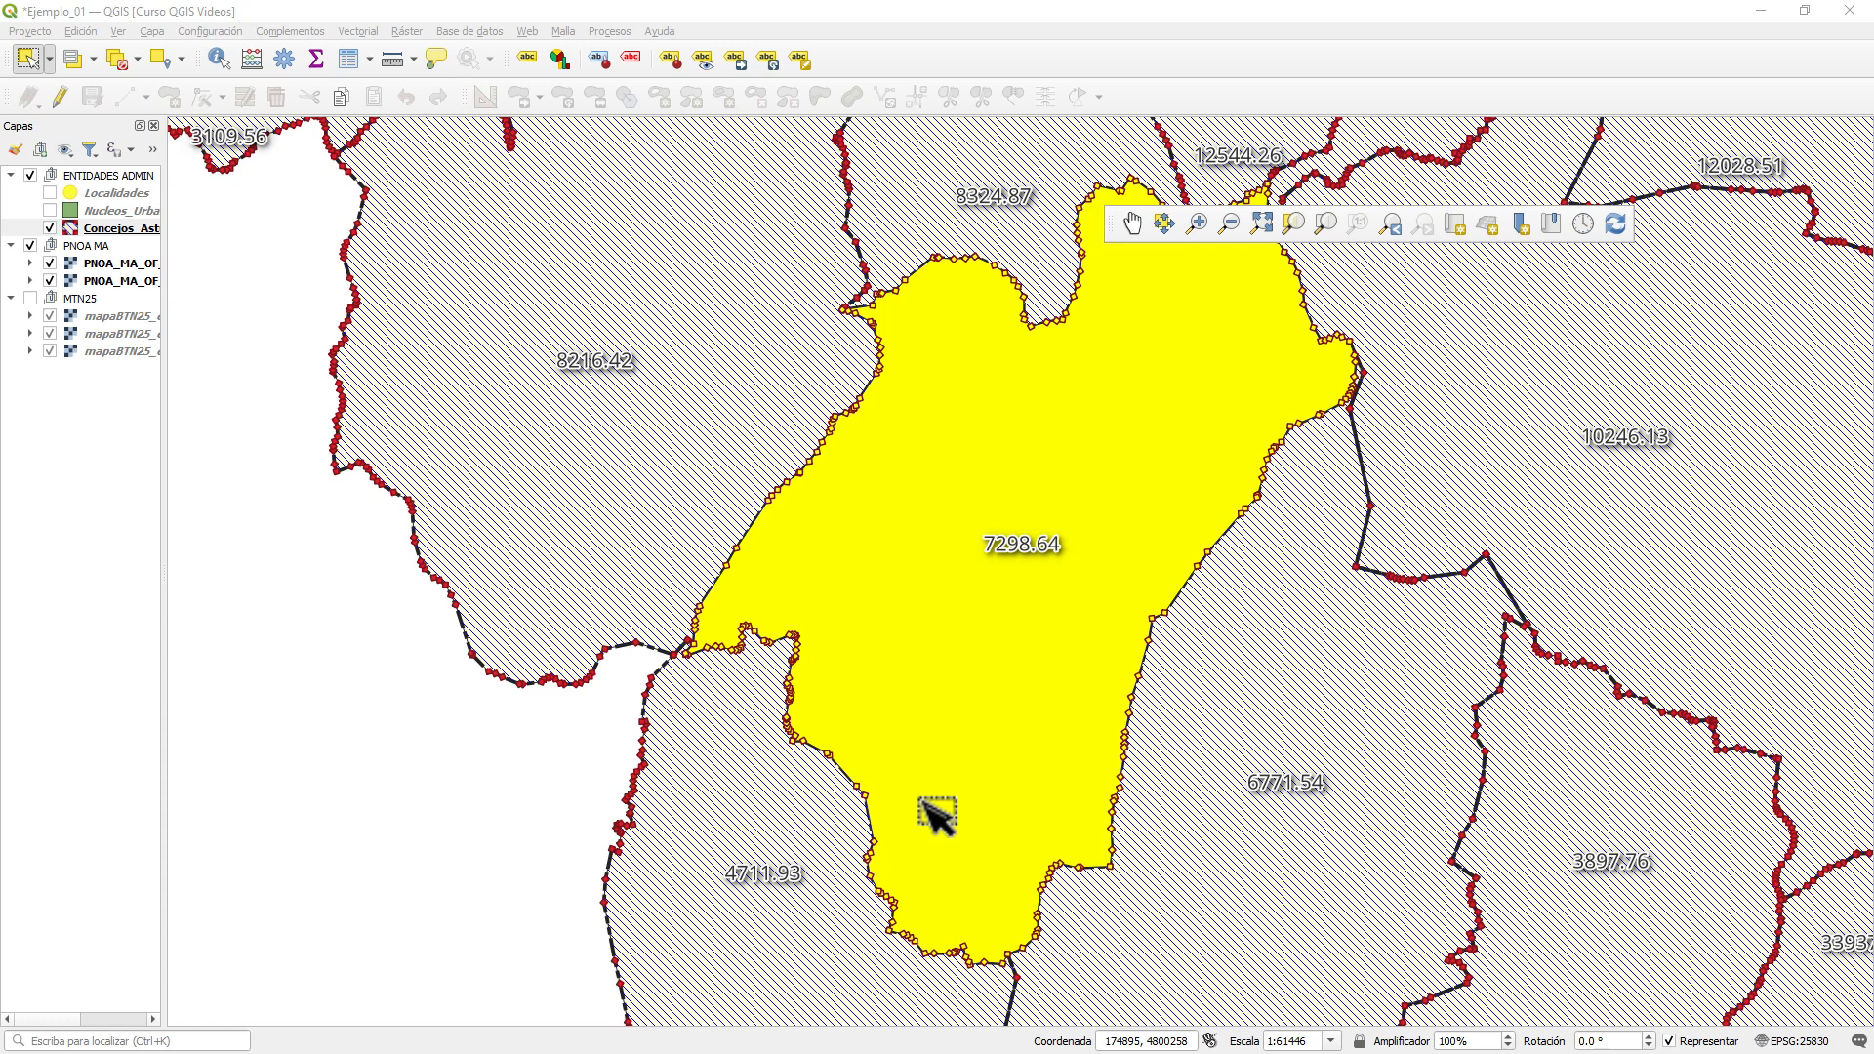
- Magnify the selected municipality with the zoom-in tool, and return to a wider view with the zoom-out tool
click(1197, 224)
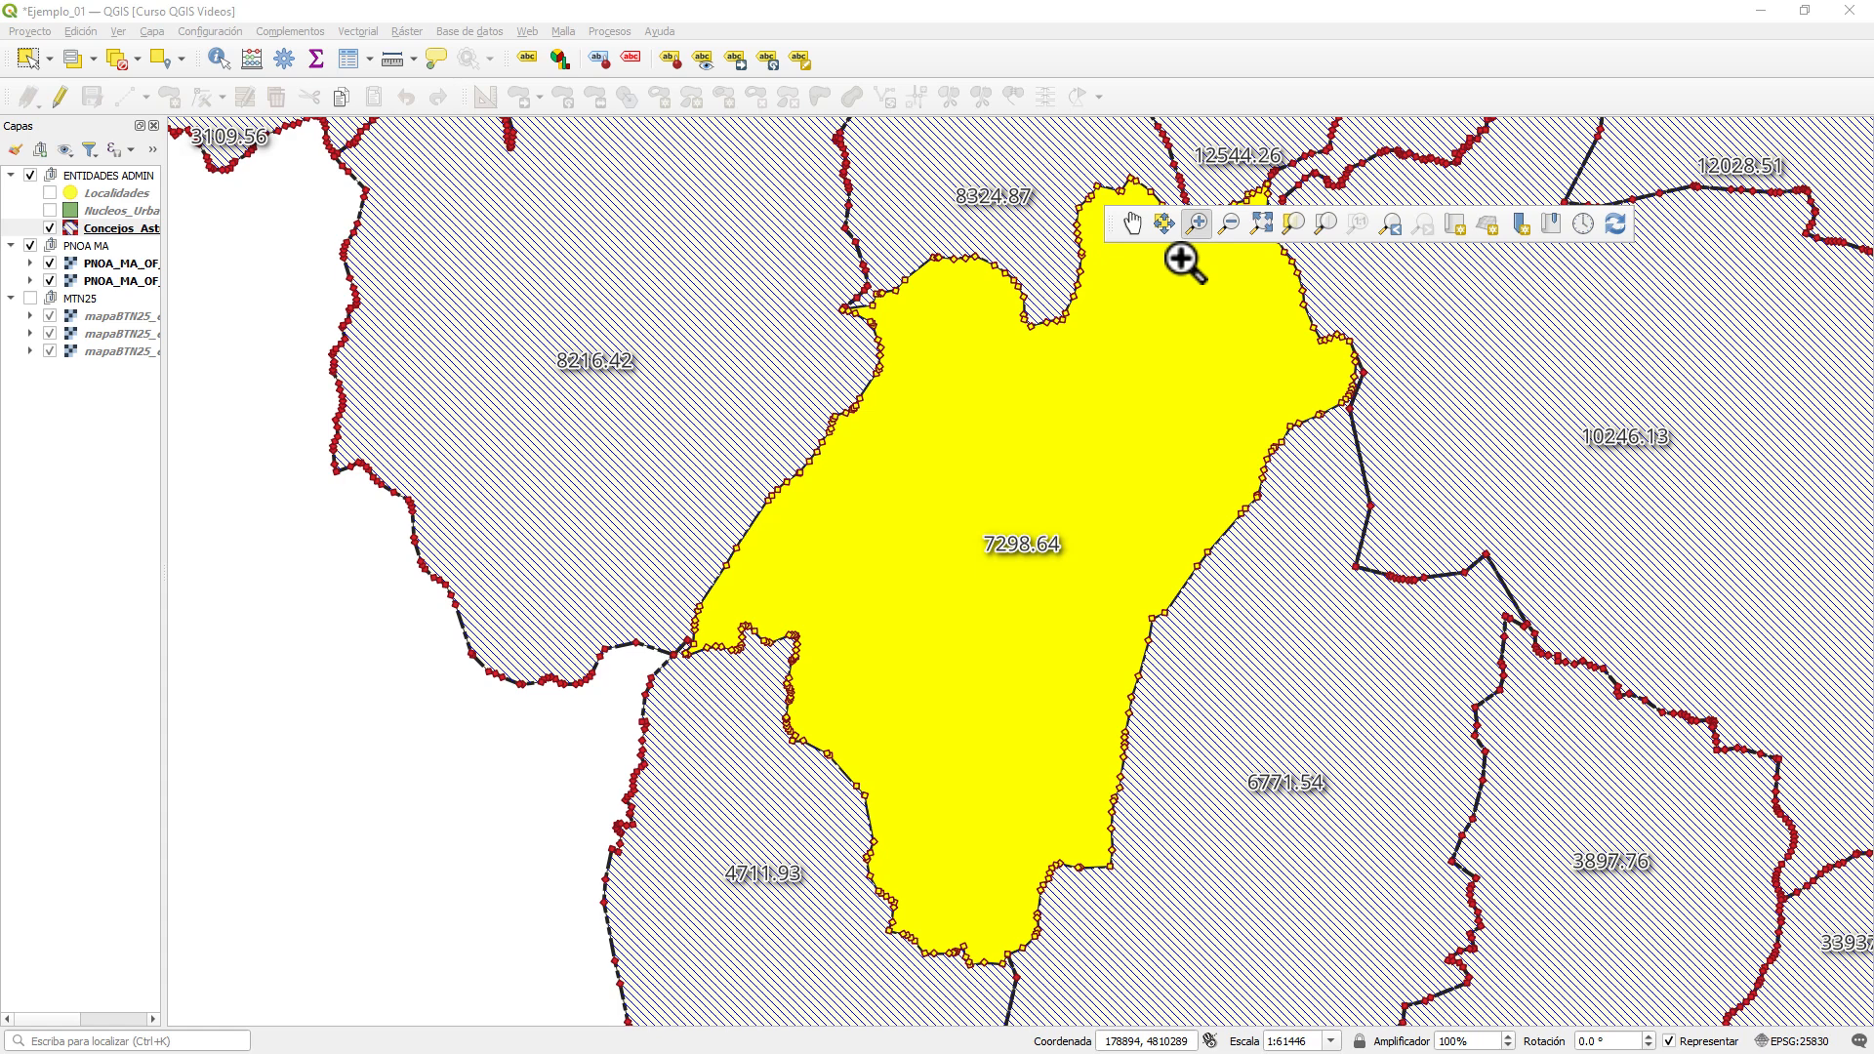
click(1114, 511)
click(888, 469)
click(1232, 224)
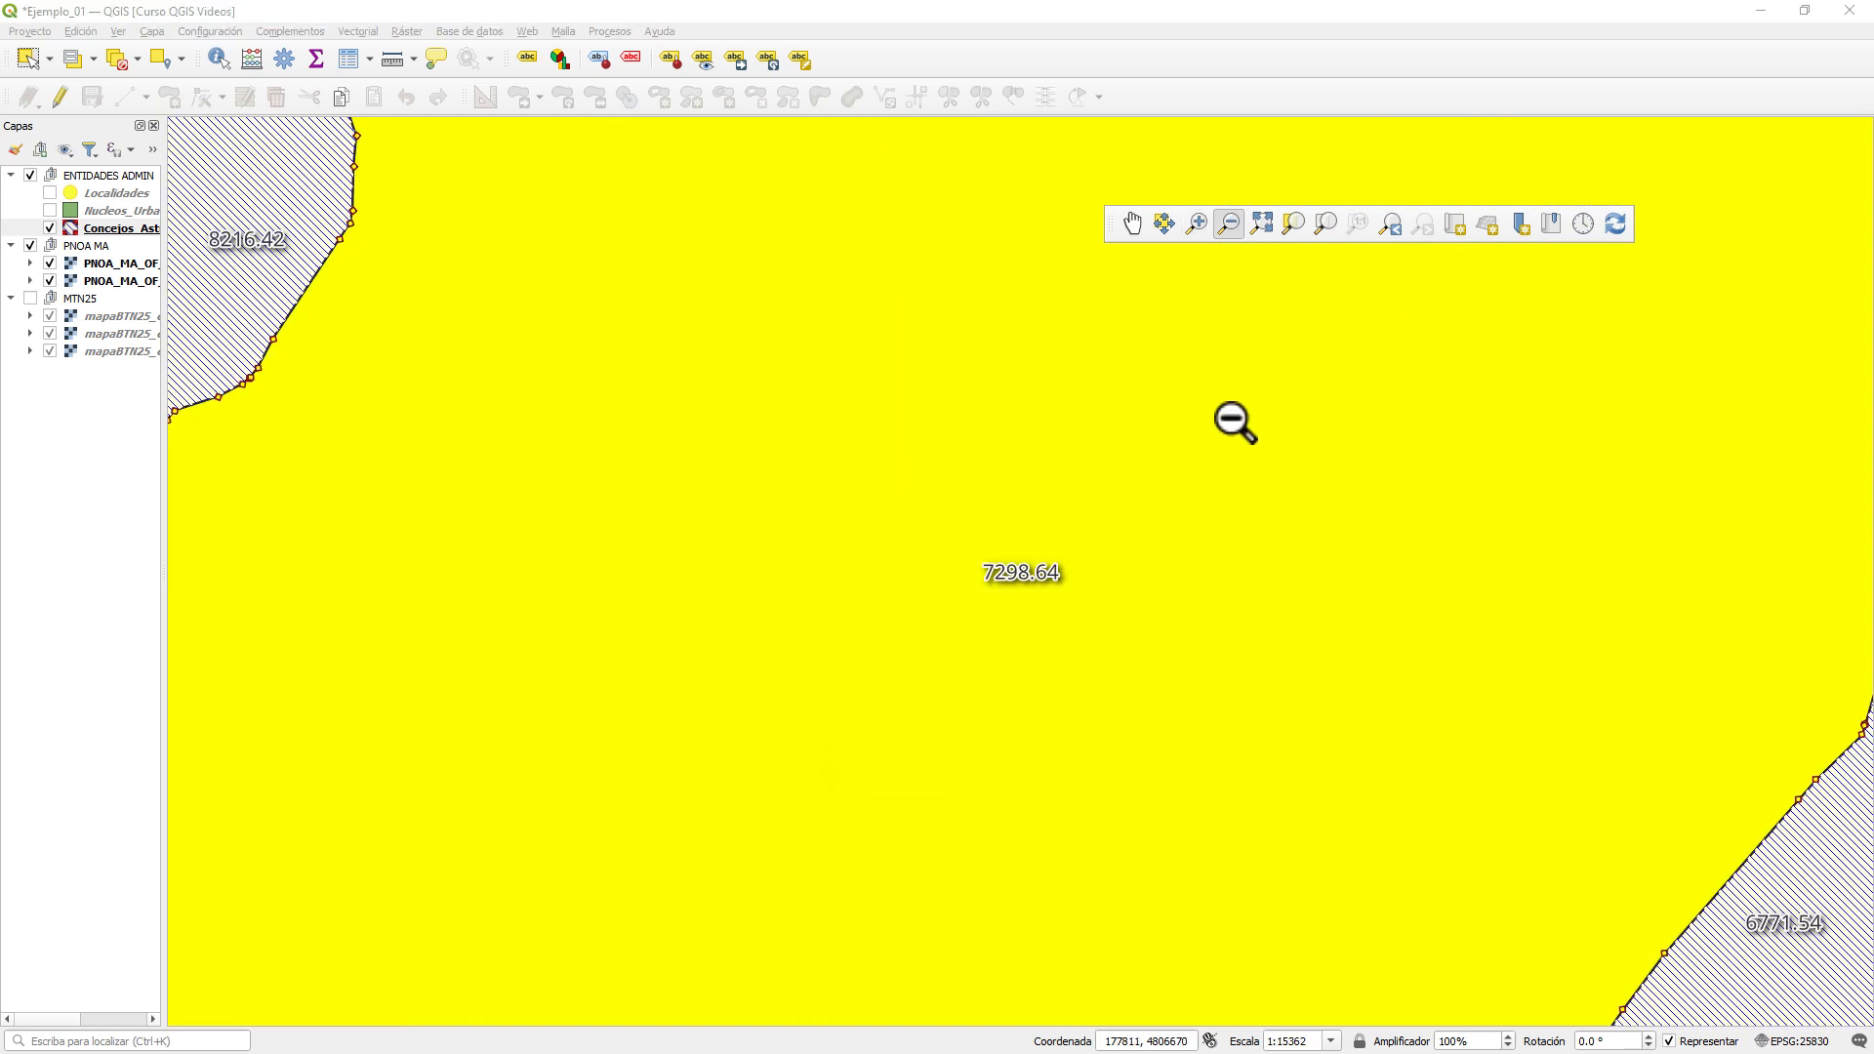
click(1231, 418)
click(1231, 414)
click(1174, 411)
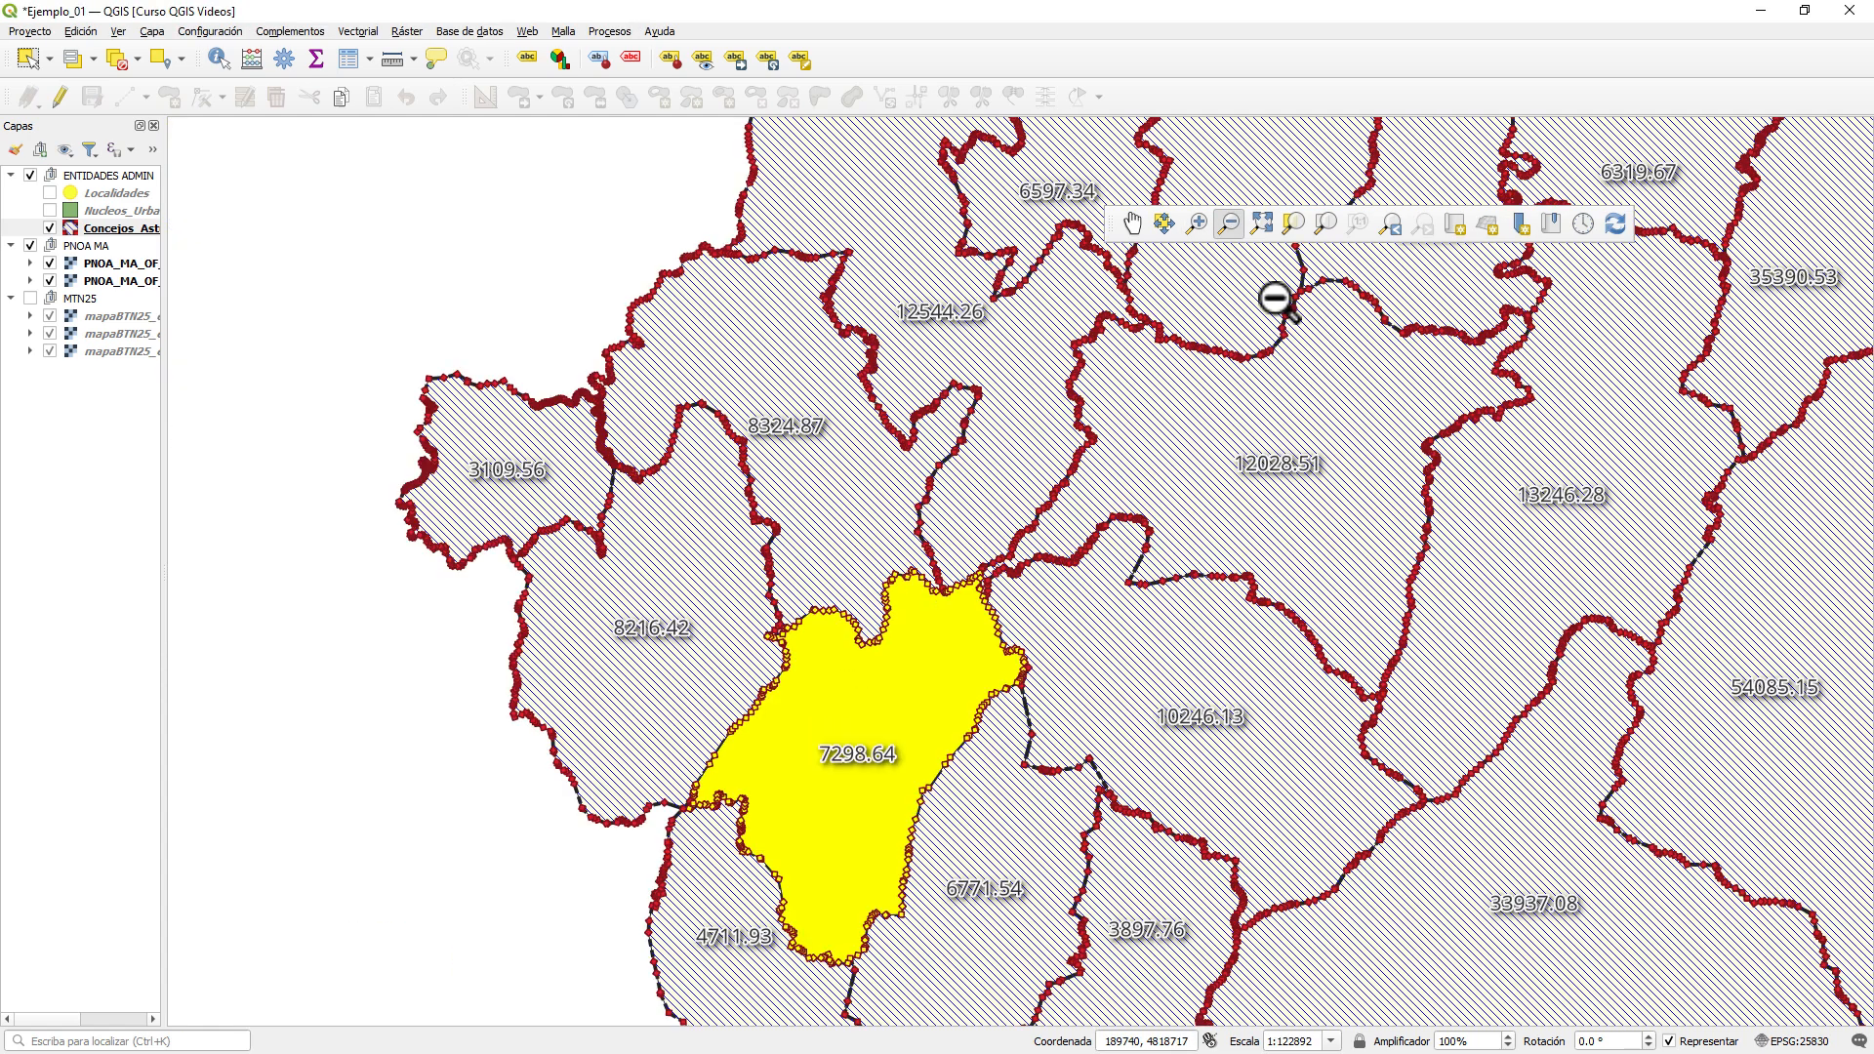
- View the map at full extent, at the selection, at the layer extent, and through the previous and next zooms
click(1263, 223)
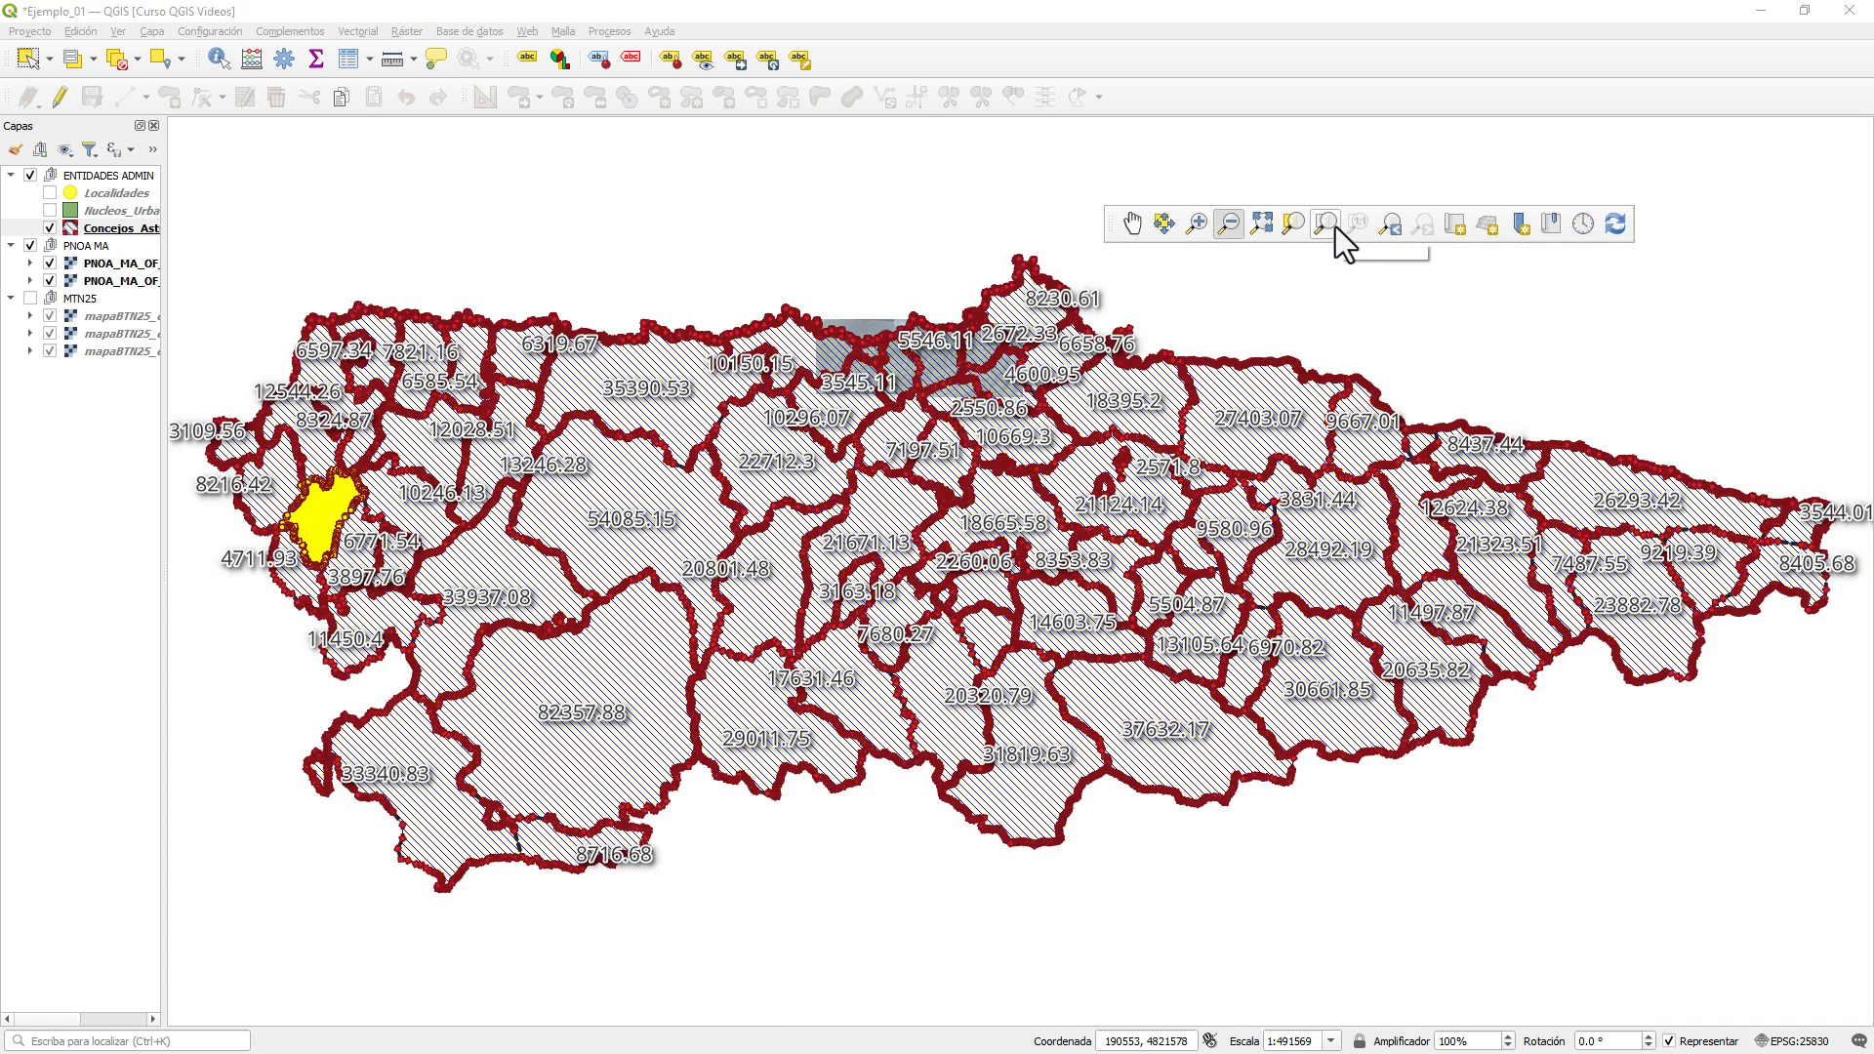
click(1261, 224)
click(1296, 224)
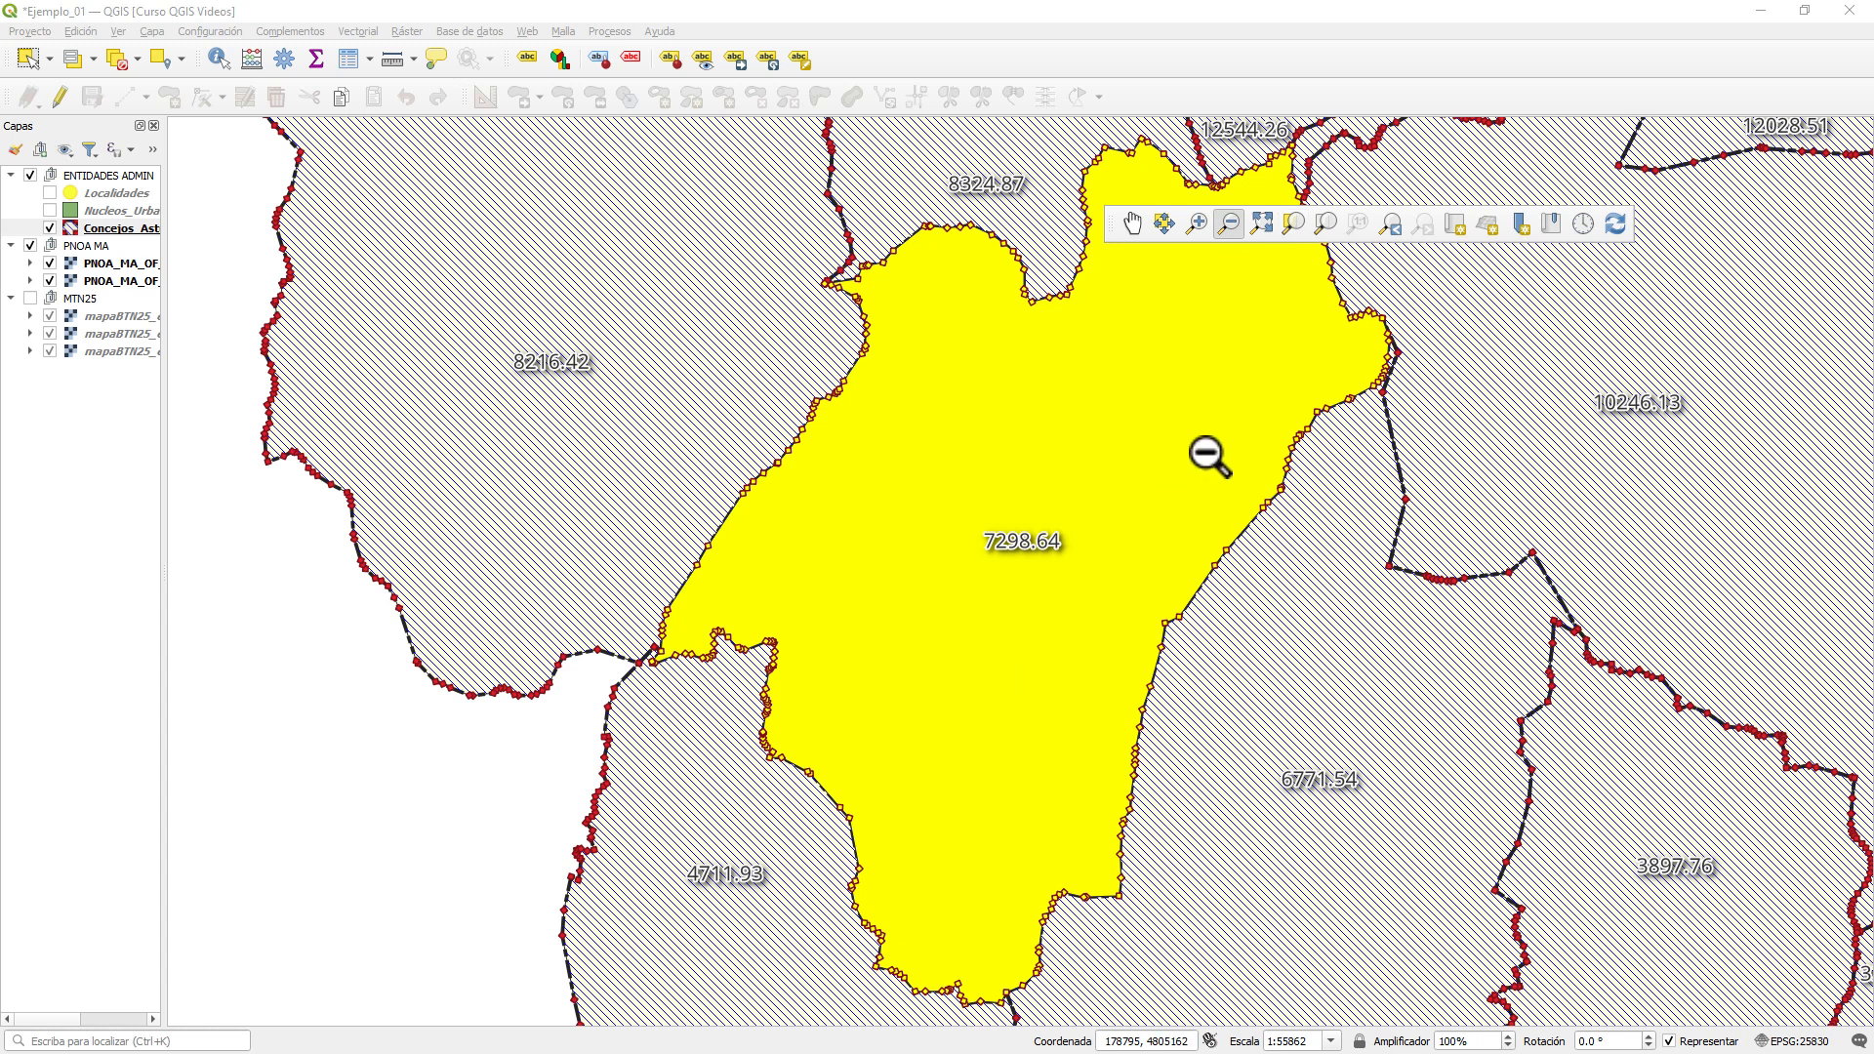
click(1324, 224)
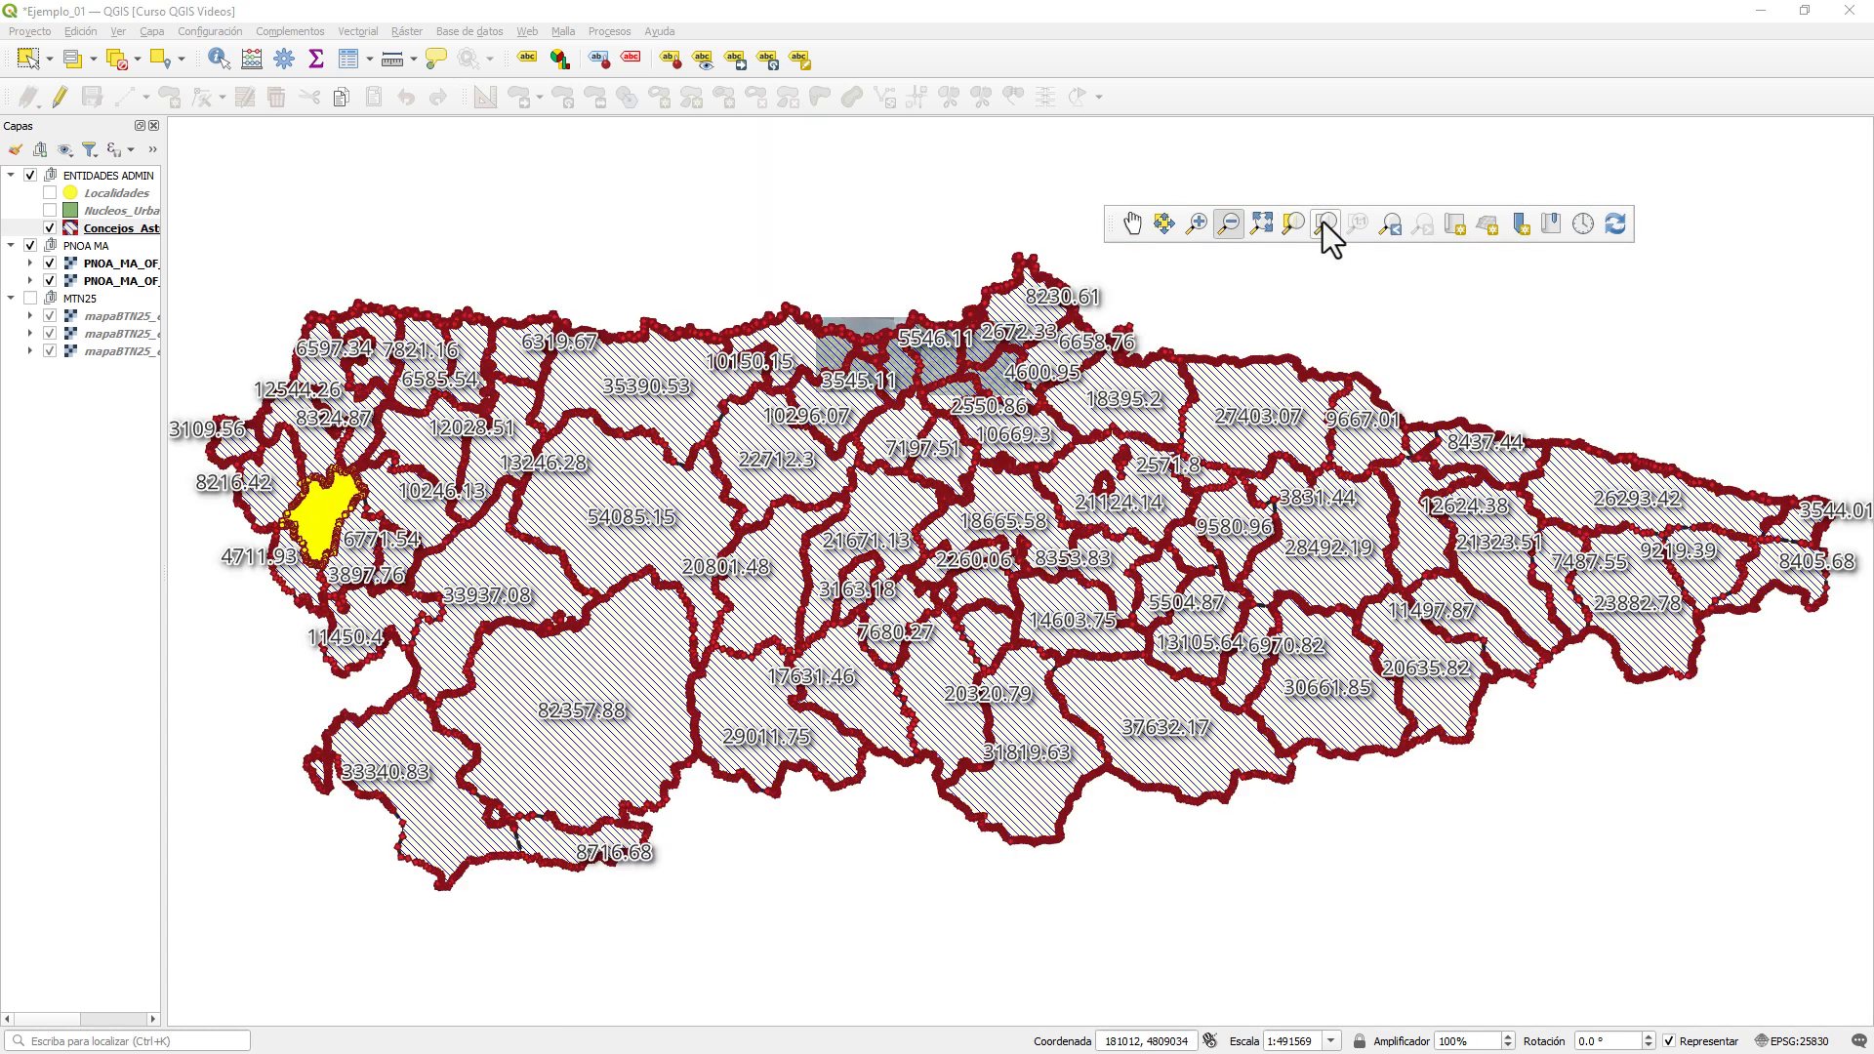
click(1394, 224)
click(1426, 223)
- Save a spatial bookmark named M1 for a closer view of the area south of the selected municipality
scroll(313, 628, up, 2)
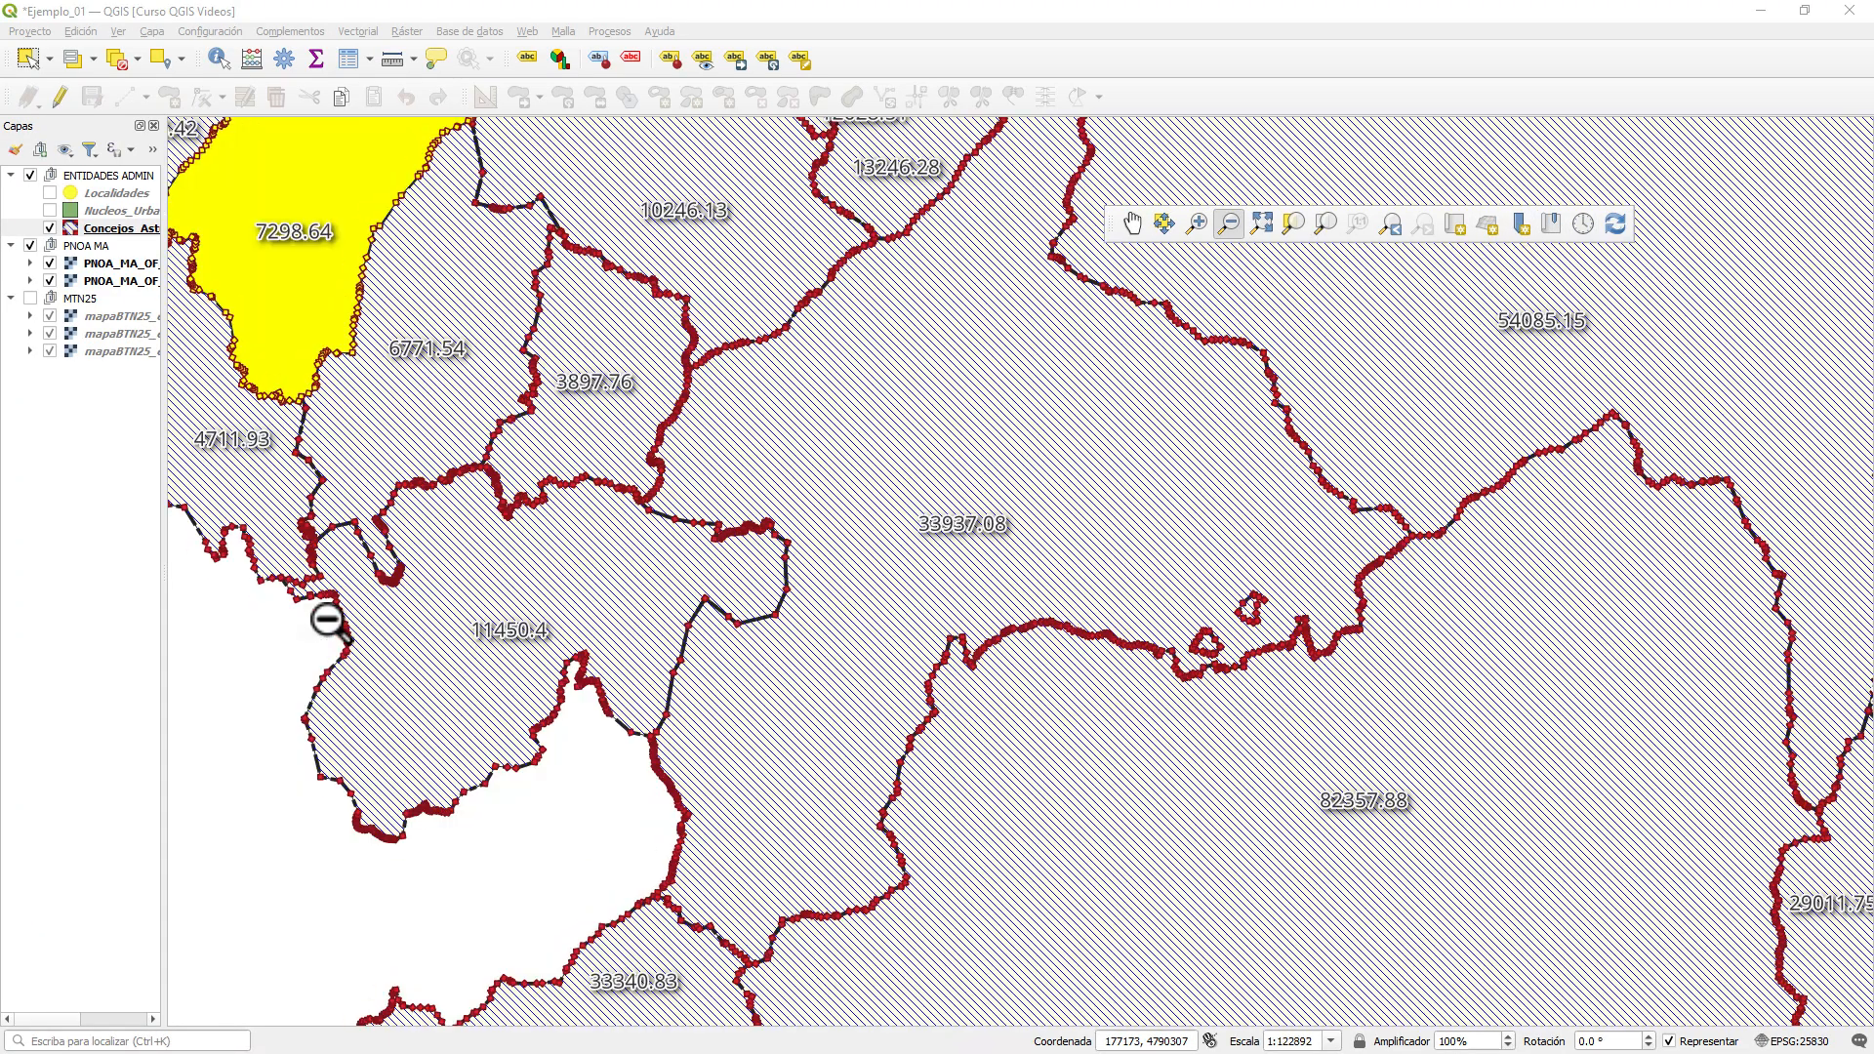
drag(422, 619, 631, 596)
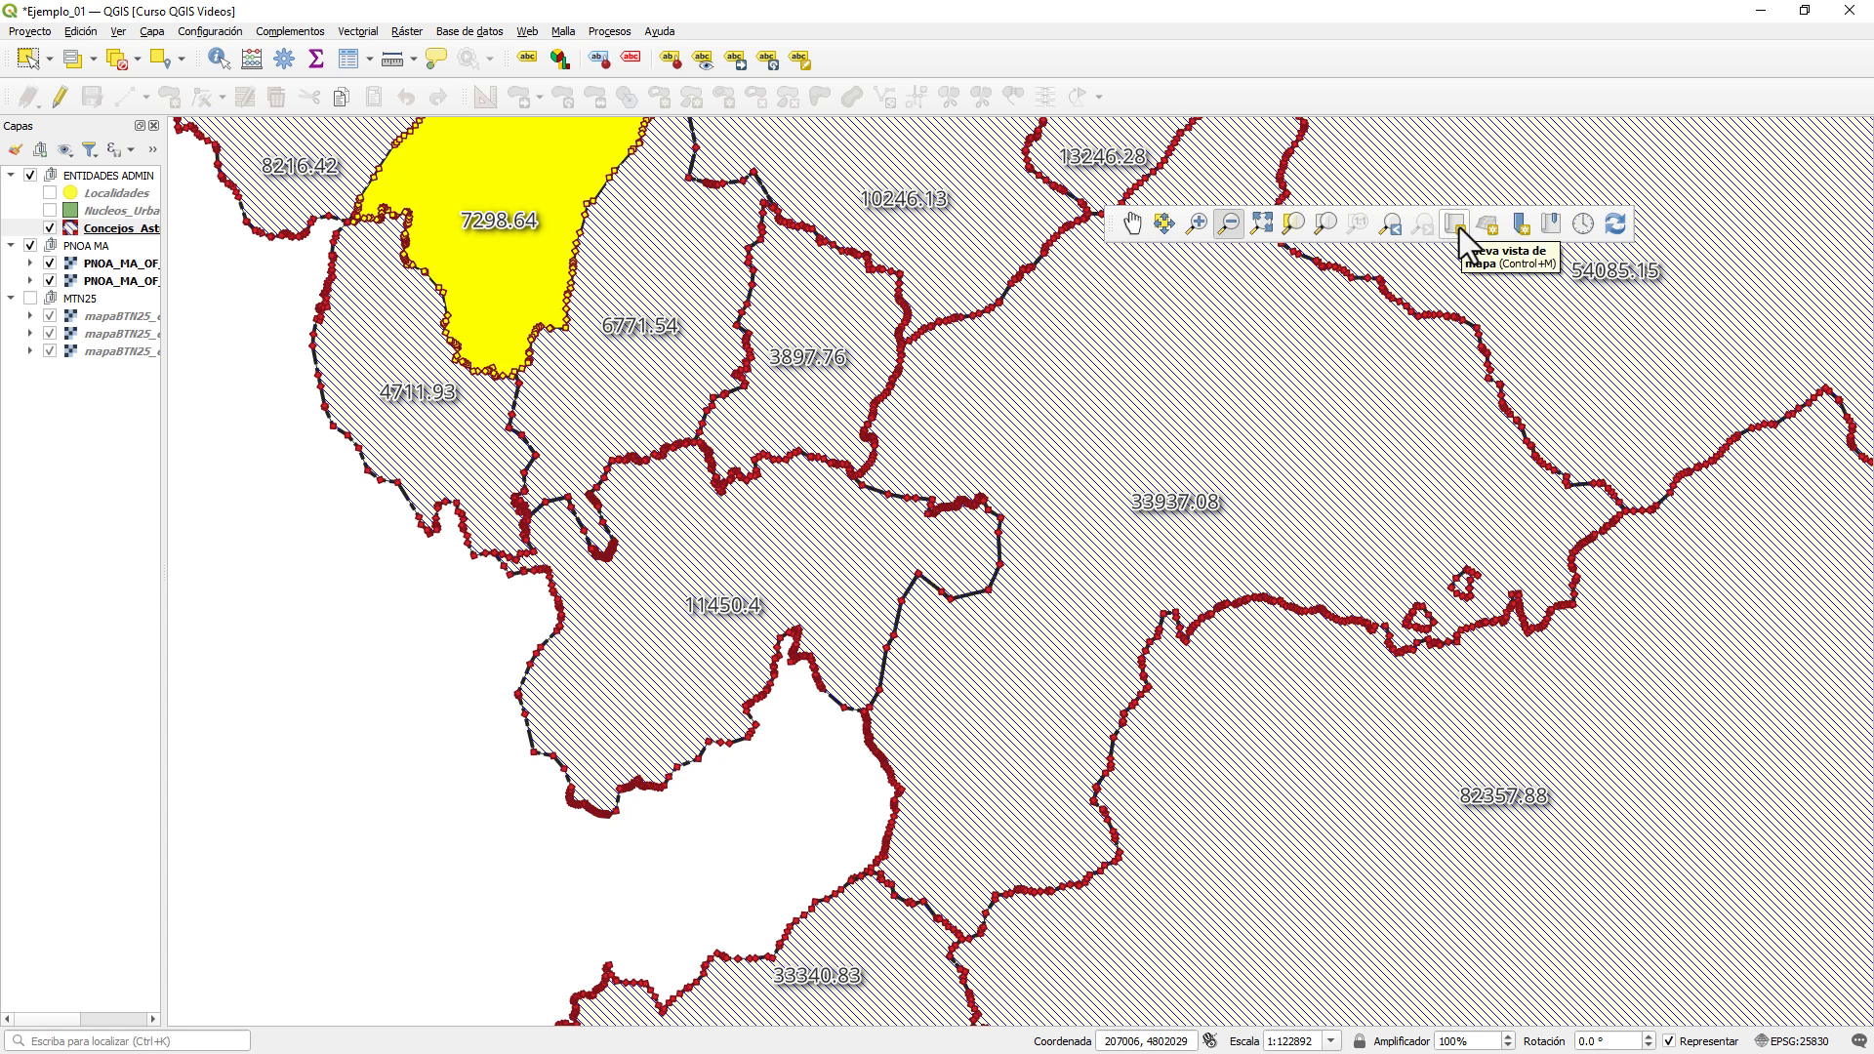
click(1521, 225)
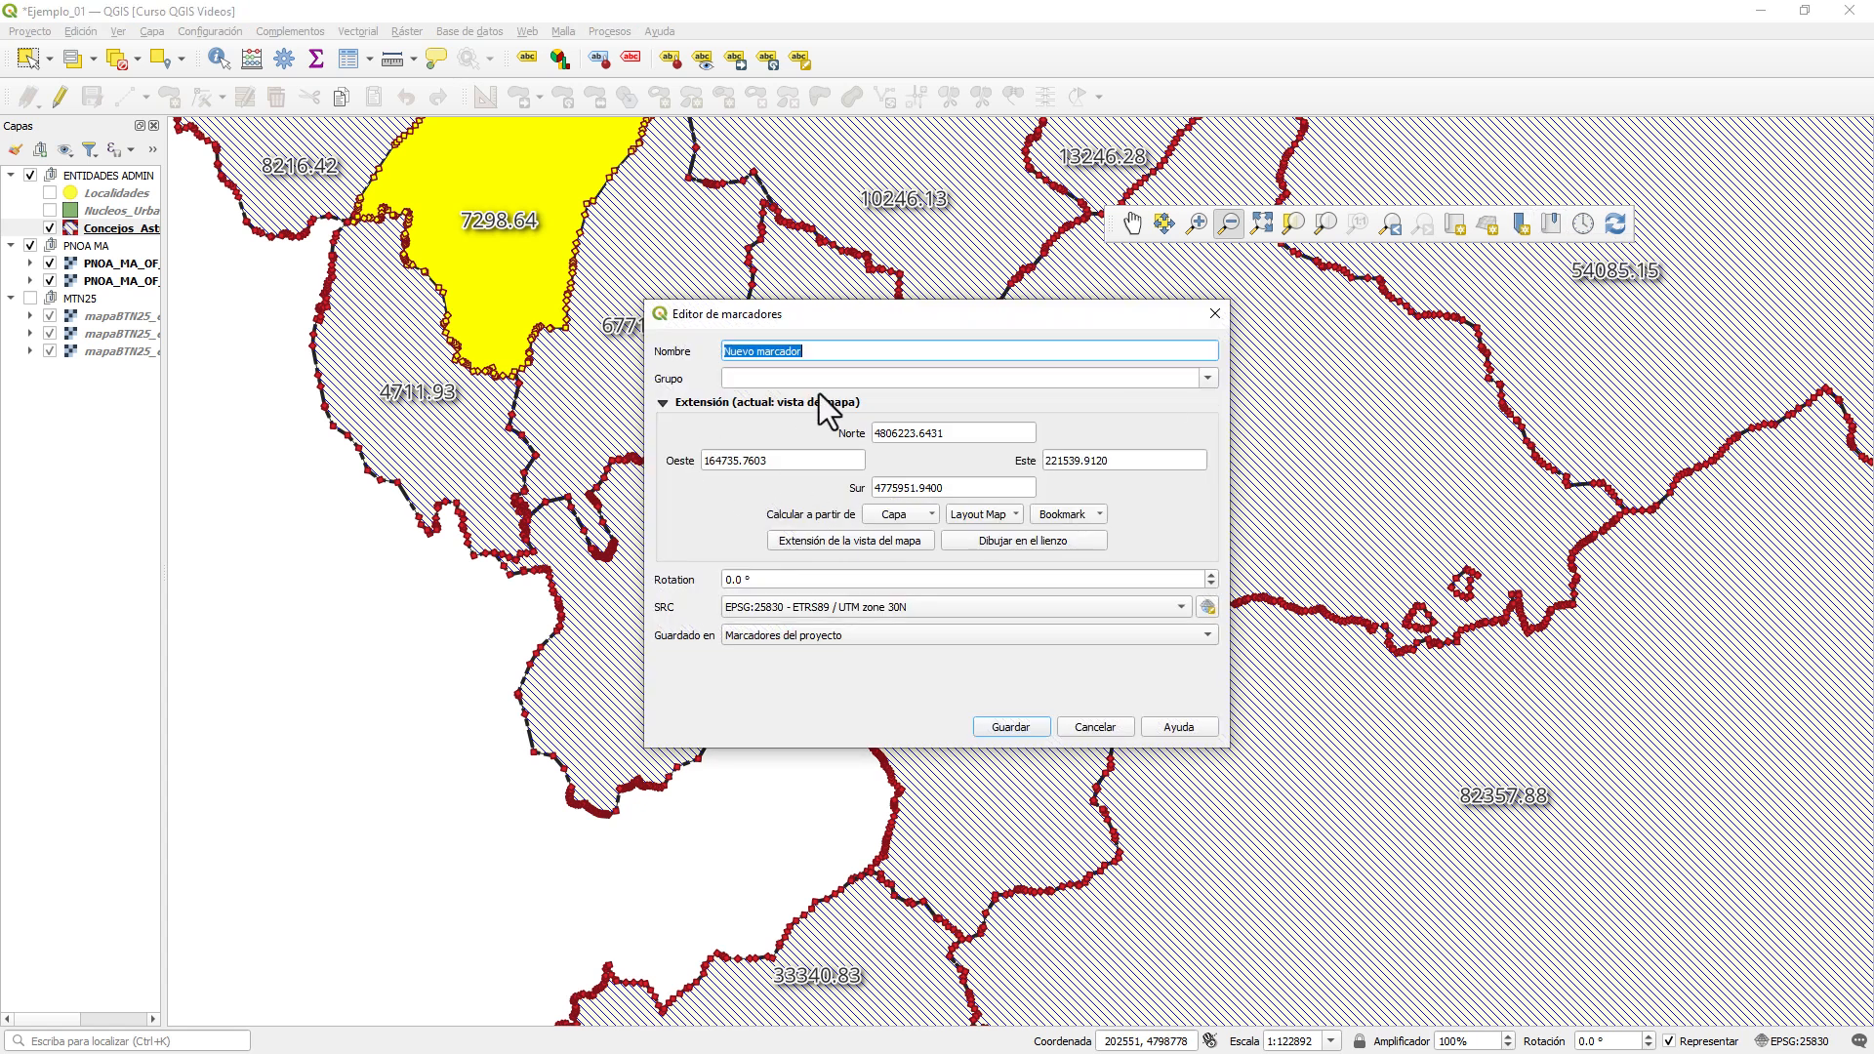
text(M1)
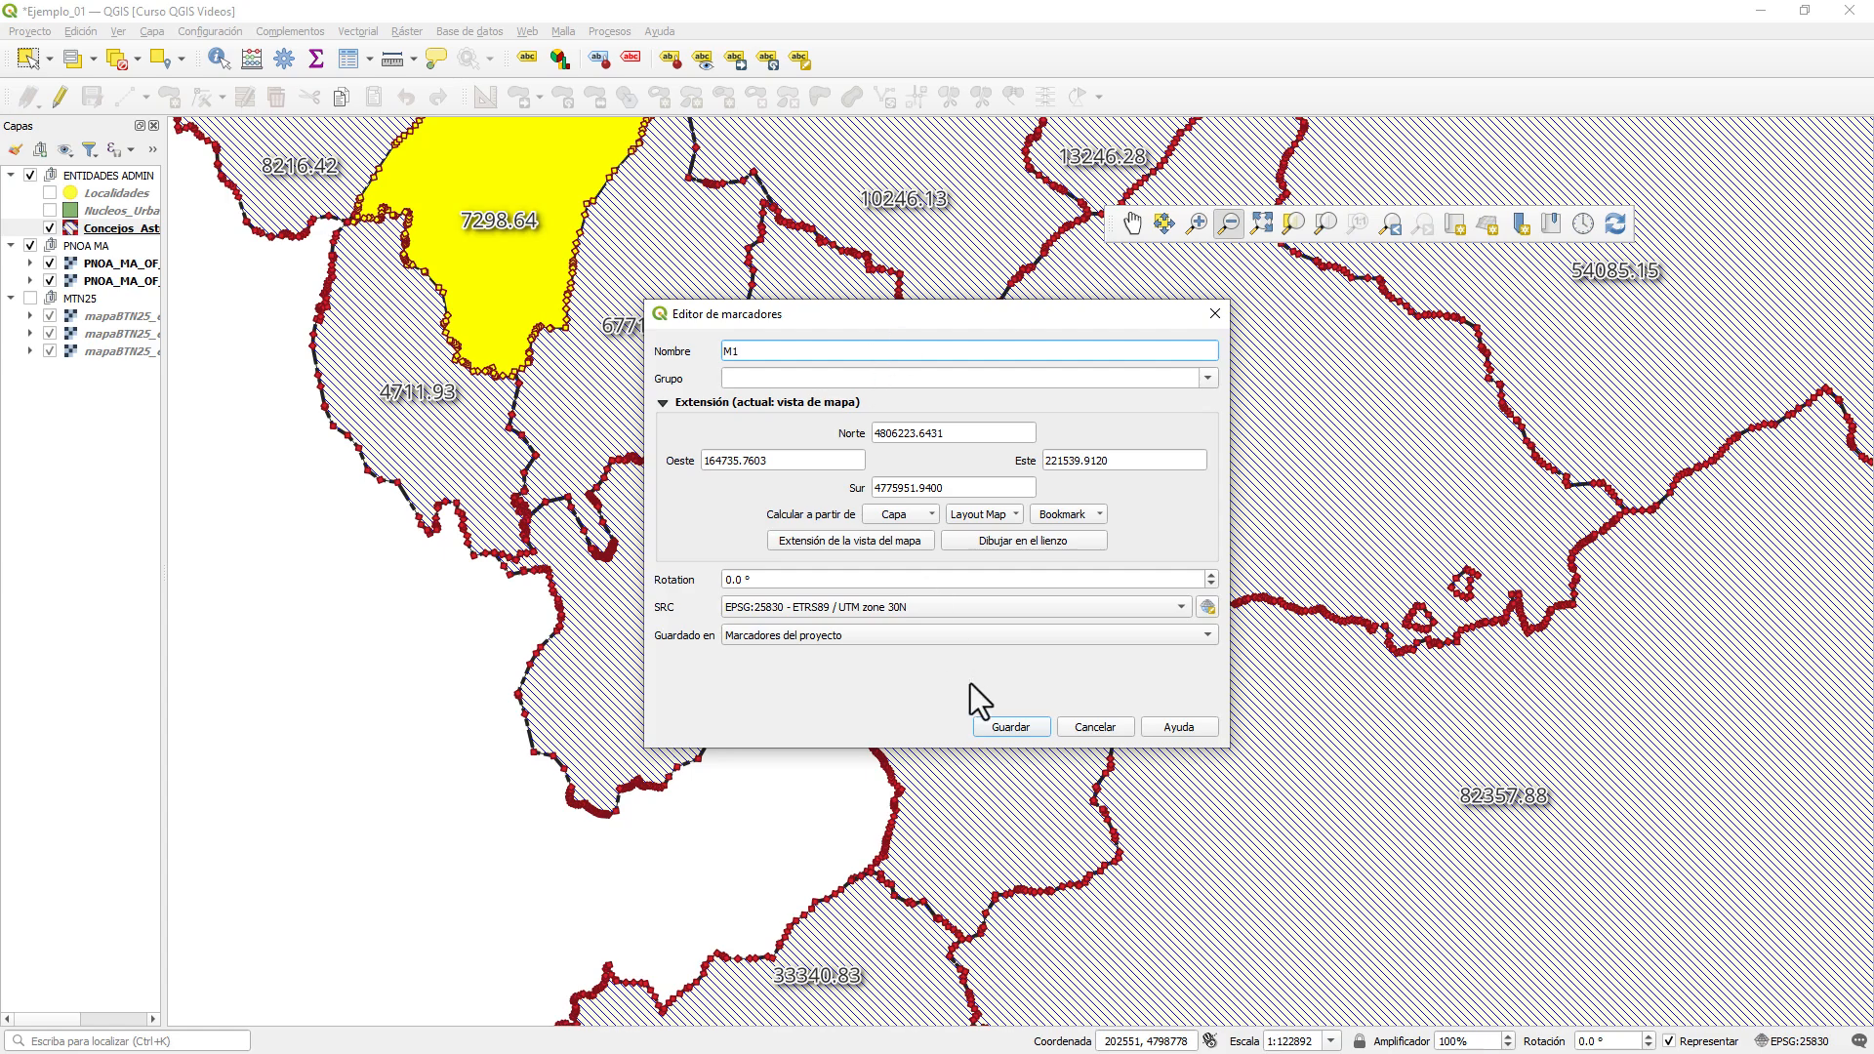
click(1015, 729)
- Save a spatial bookmark named M2 for a close view of the municipalities in eastern Asturias
scroll(766, 597, down, 3)
scroll(766, 598, up, 1)
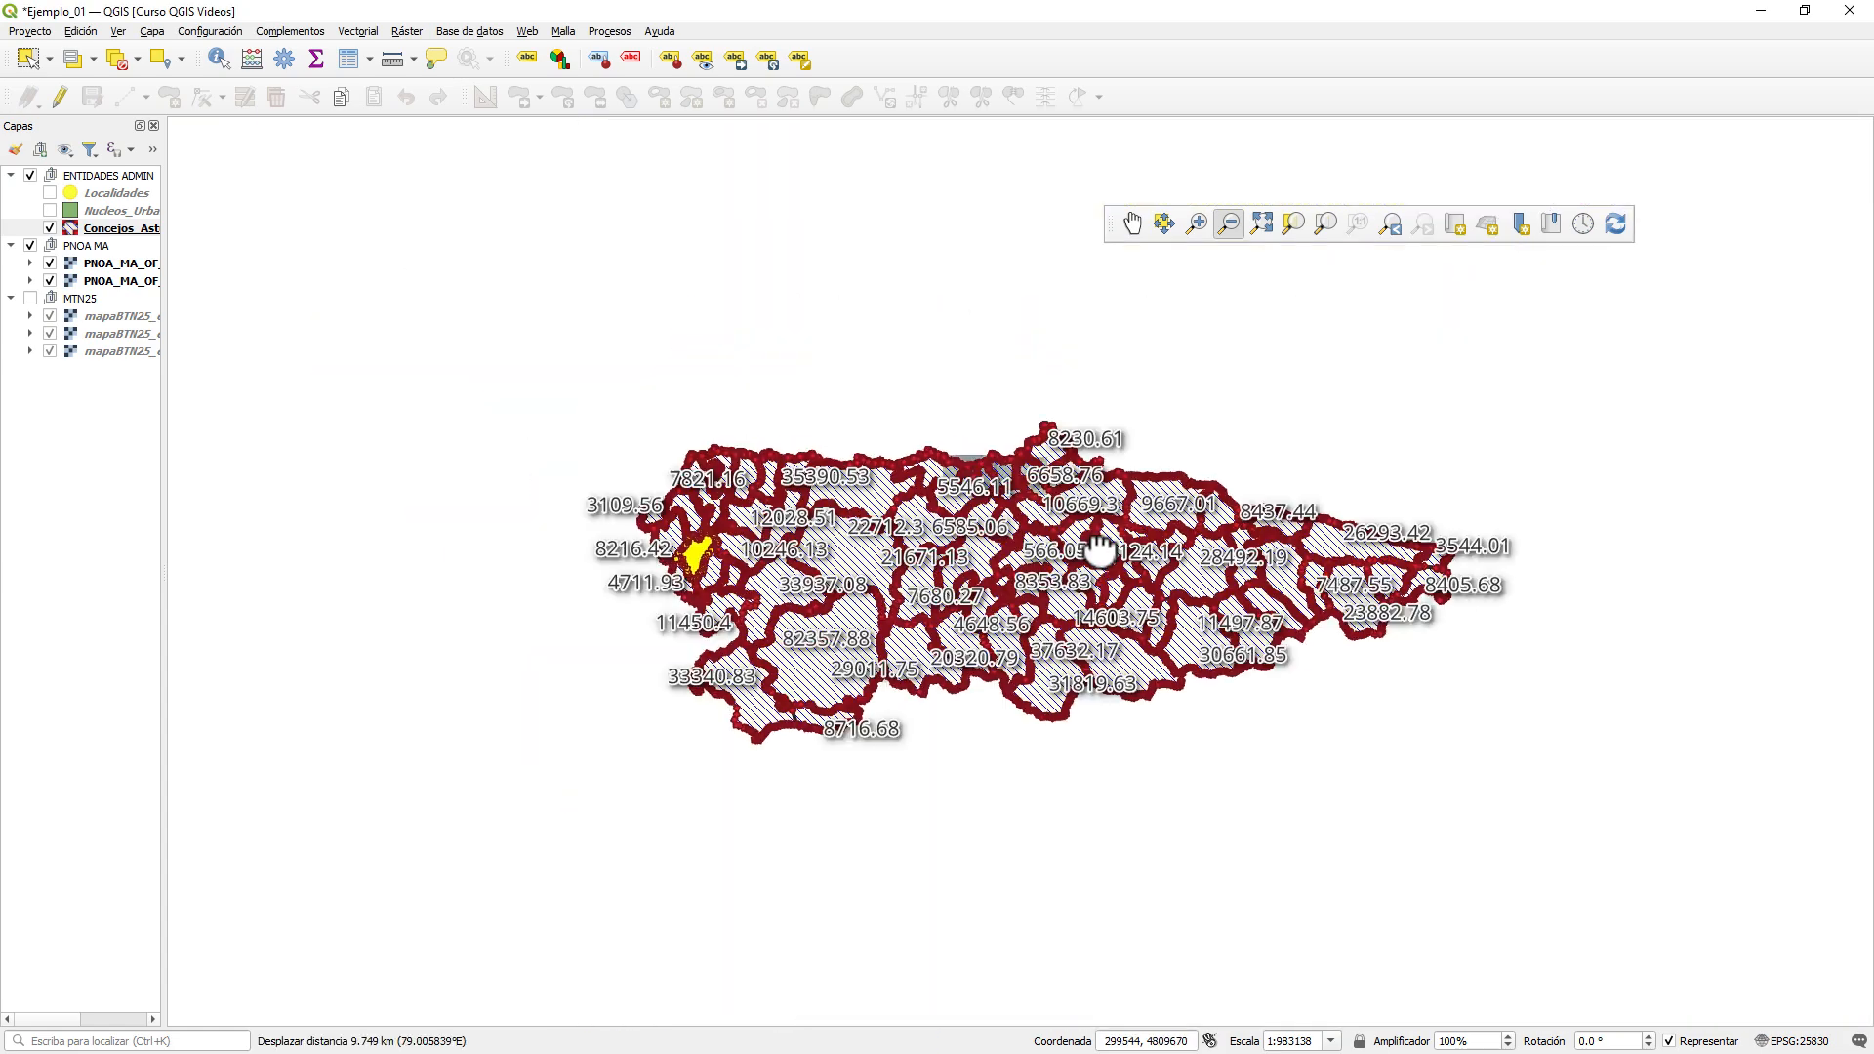
scroll(1242, 567, up, 4)
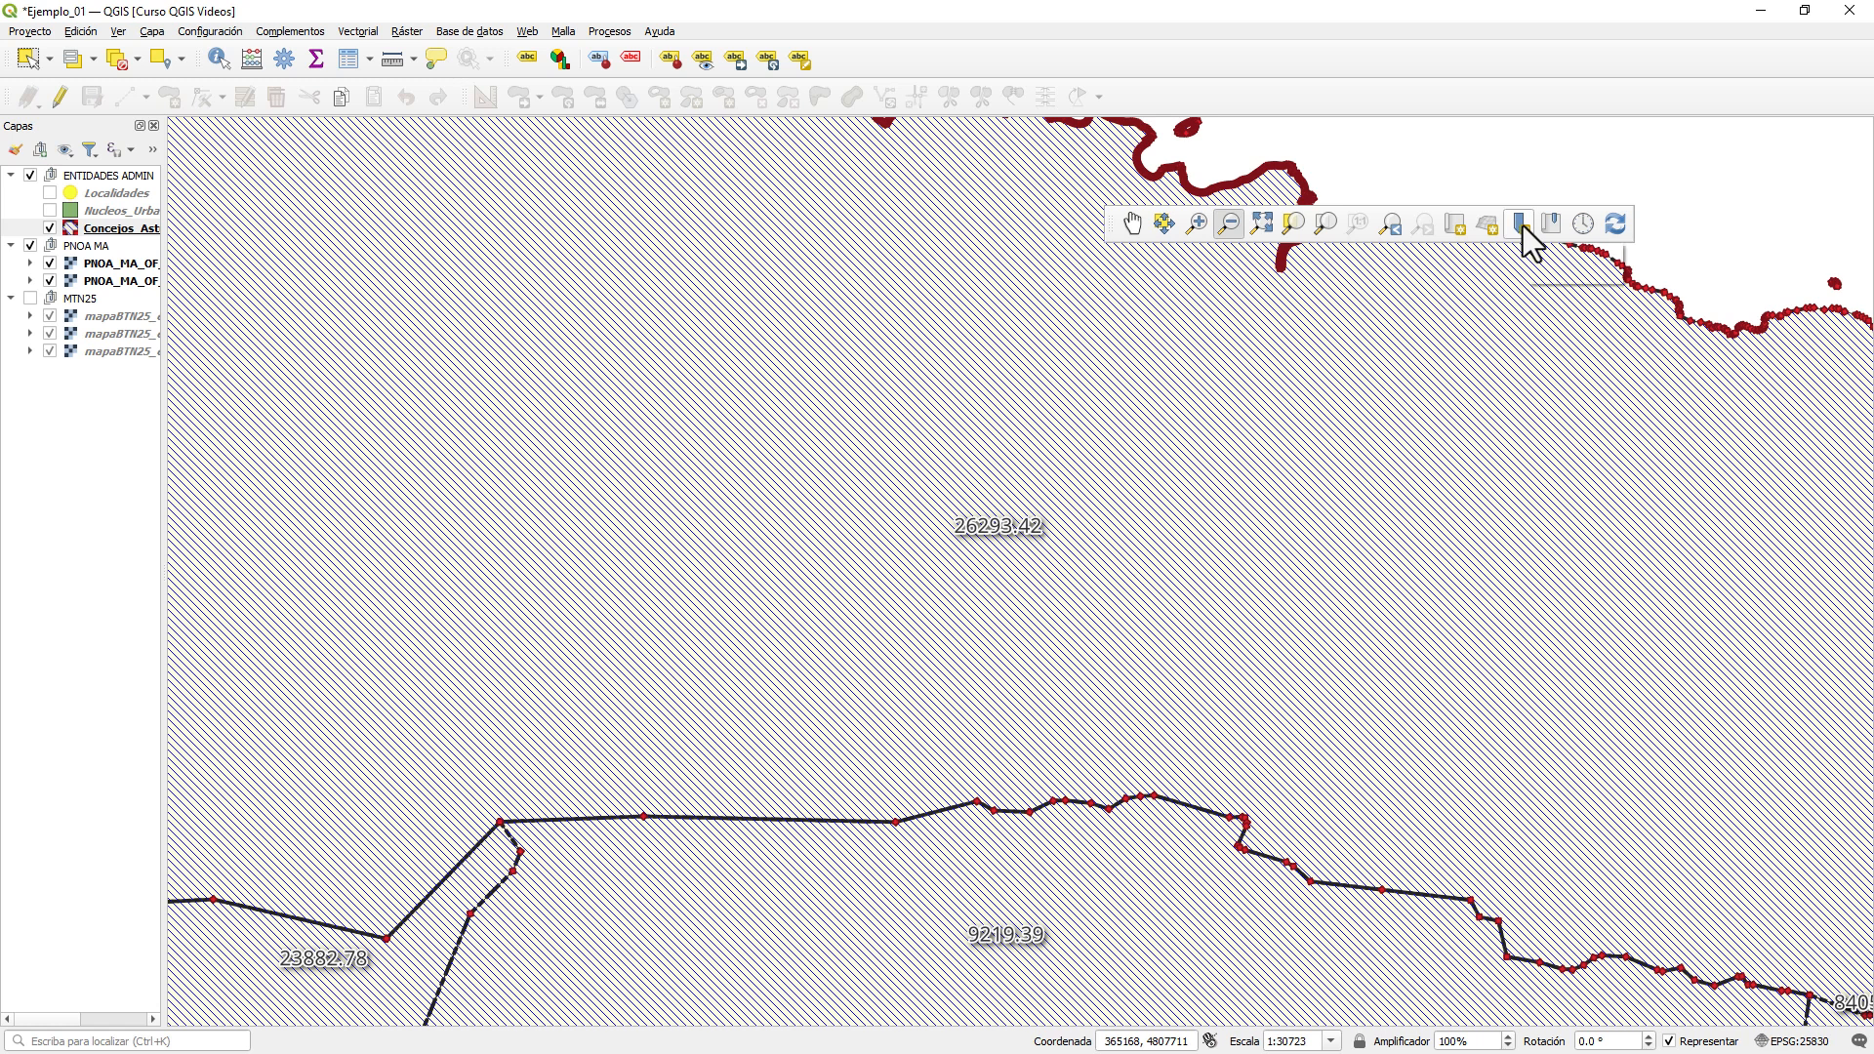
click(1523, 226)
text(Mie)
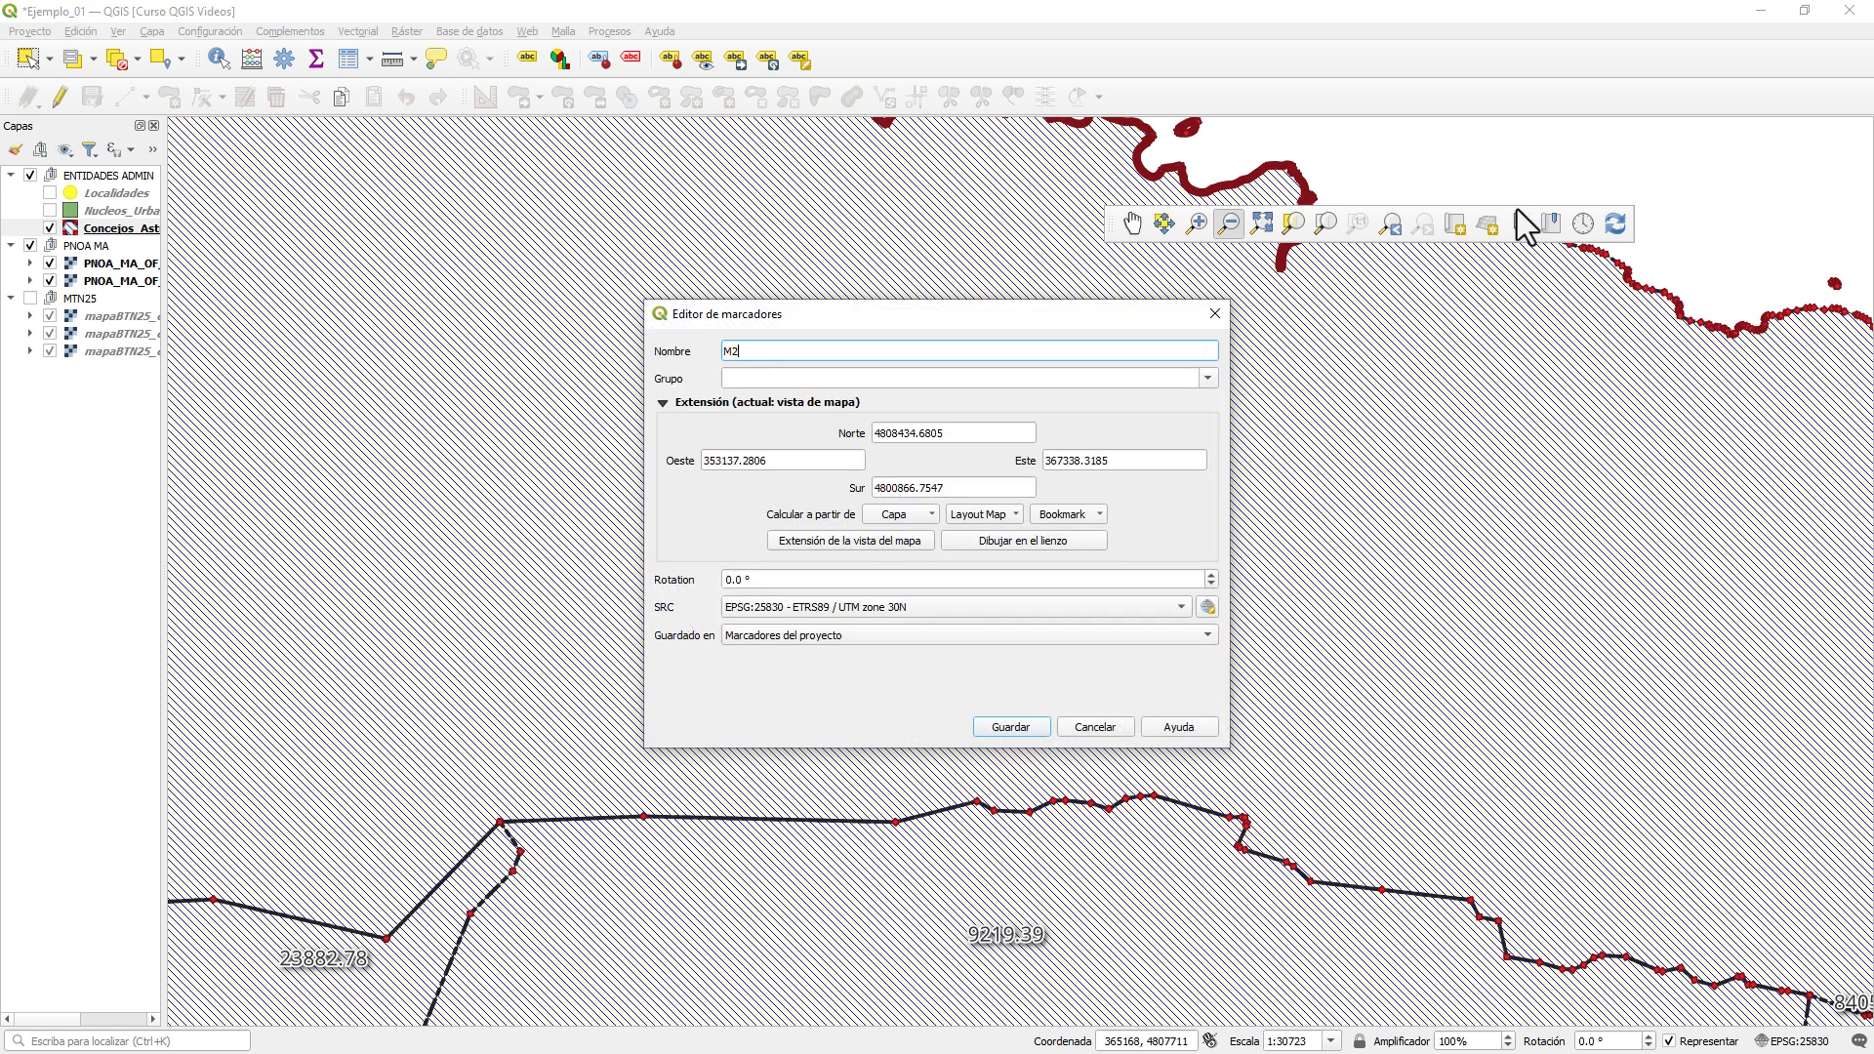
click(988, 730)
- Save a spatial bookmark named M3 for a 1:960 view of the coastal buildings on the PNOA orthophoto
scroll(1006, 683, down, 5)
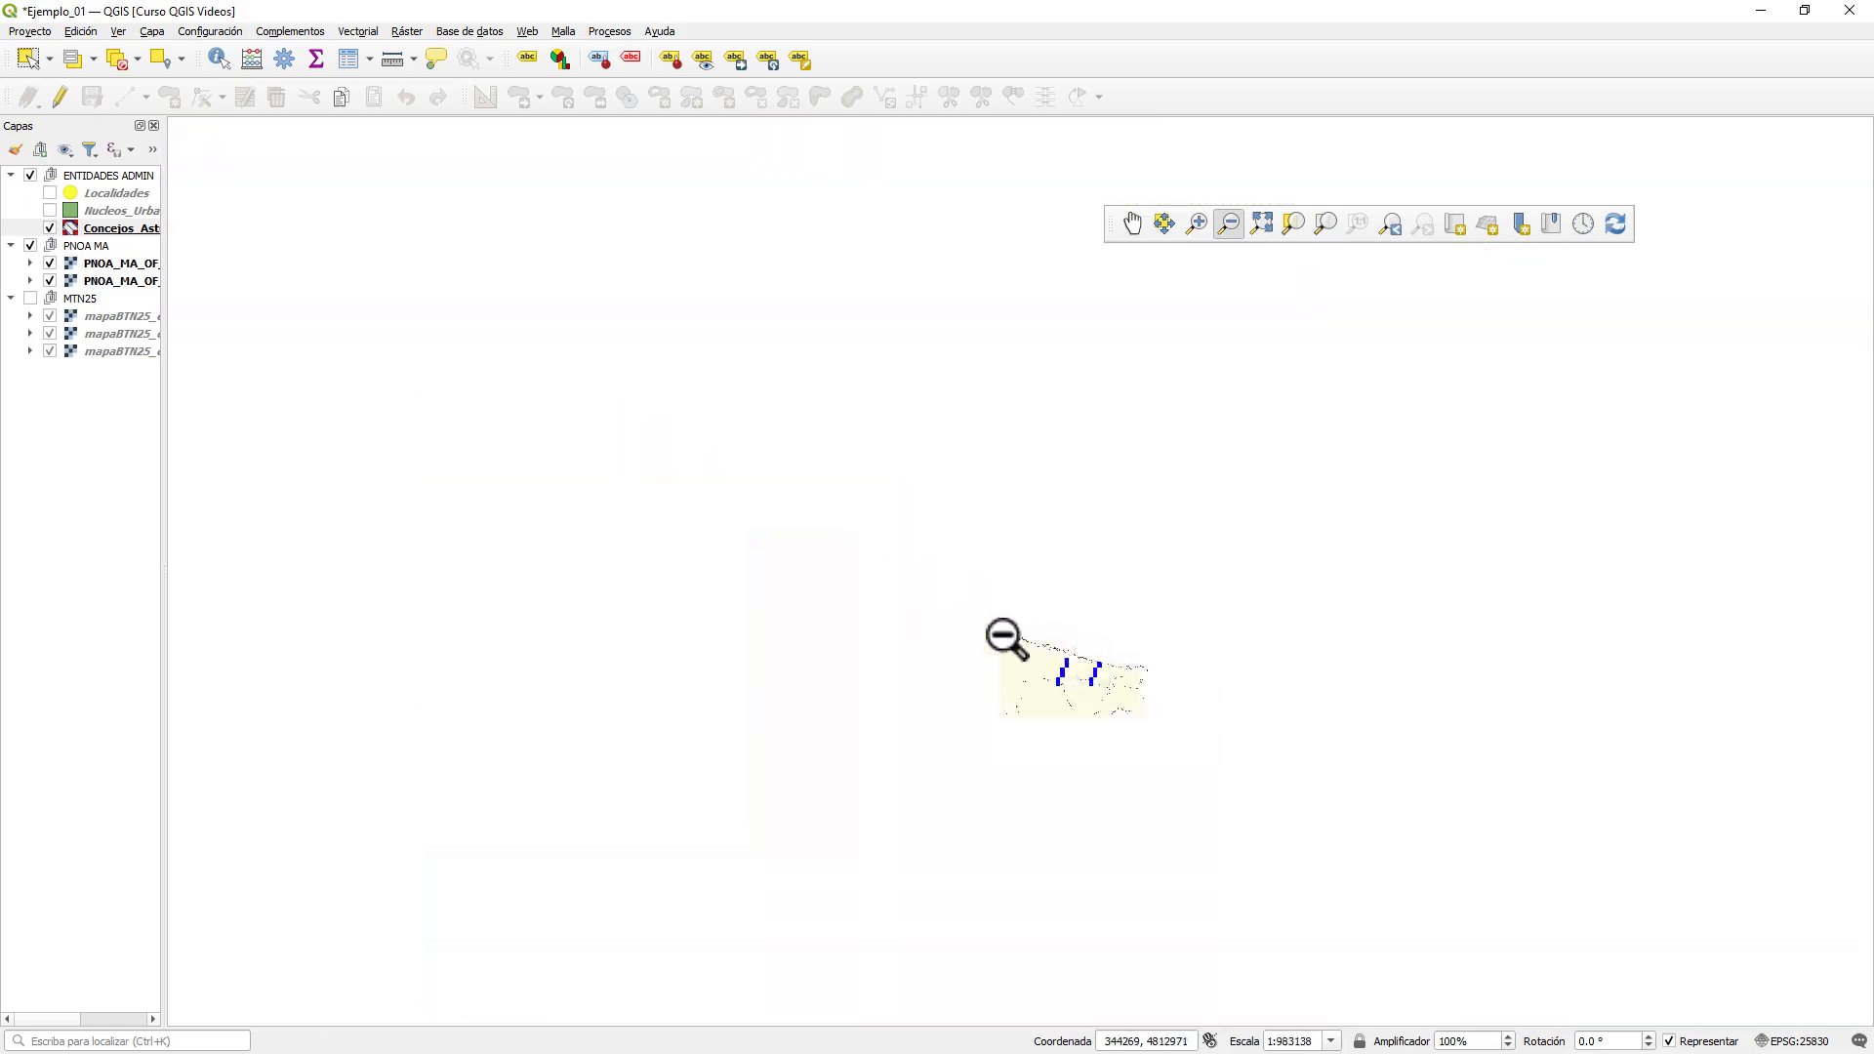
scroll(683, 586, up, 5)
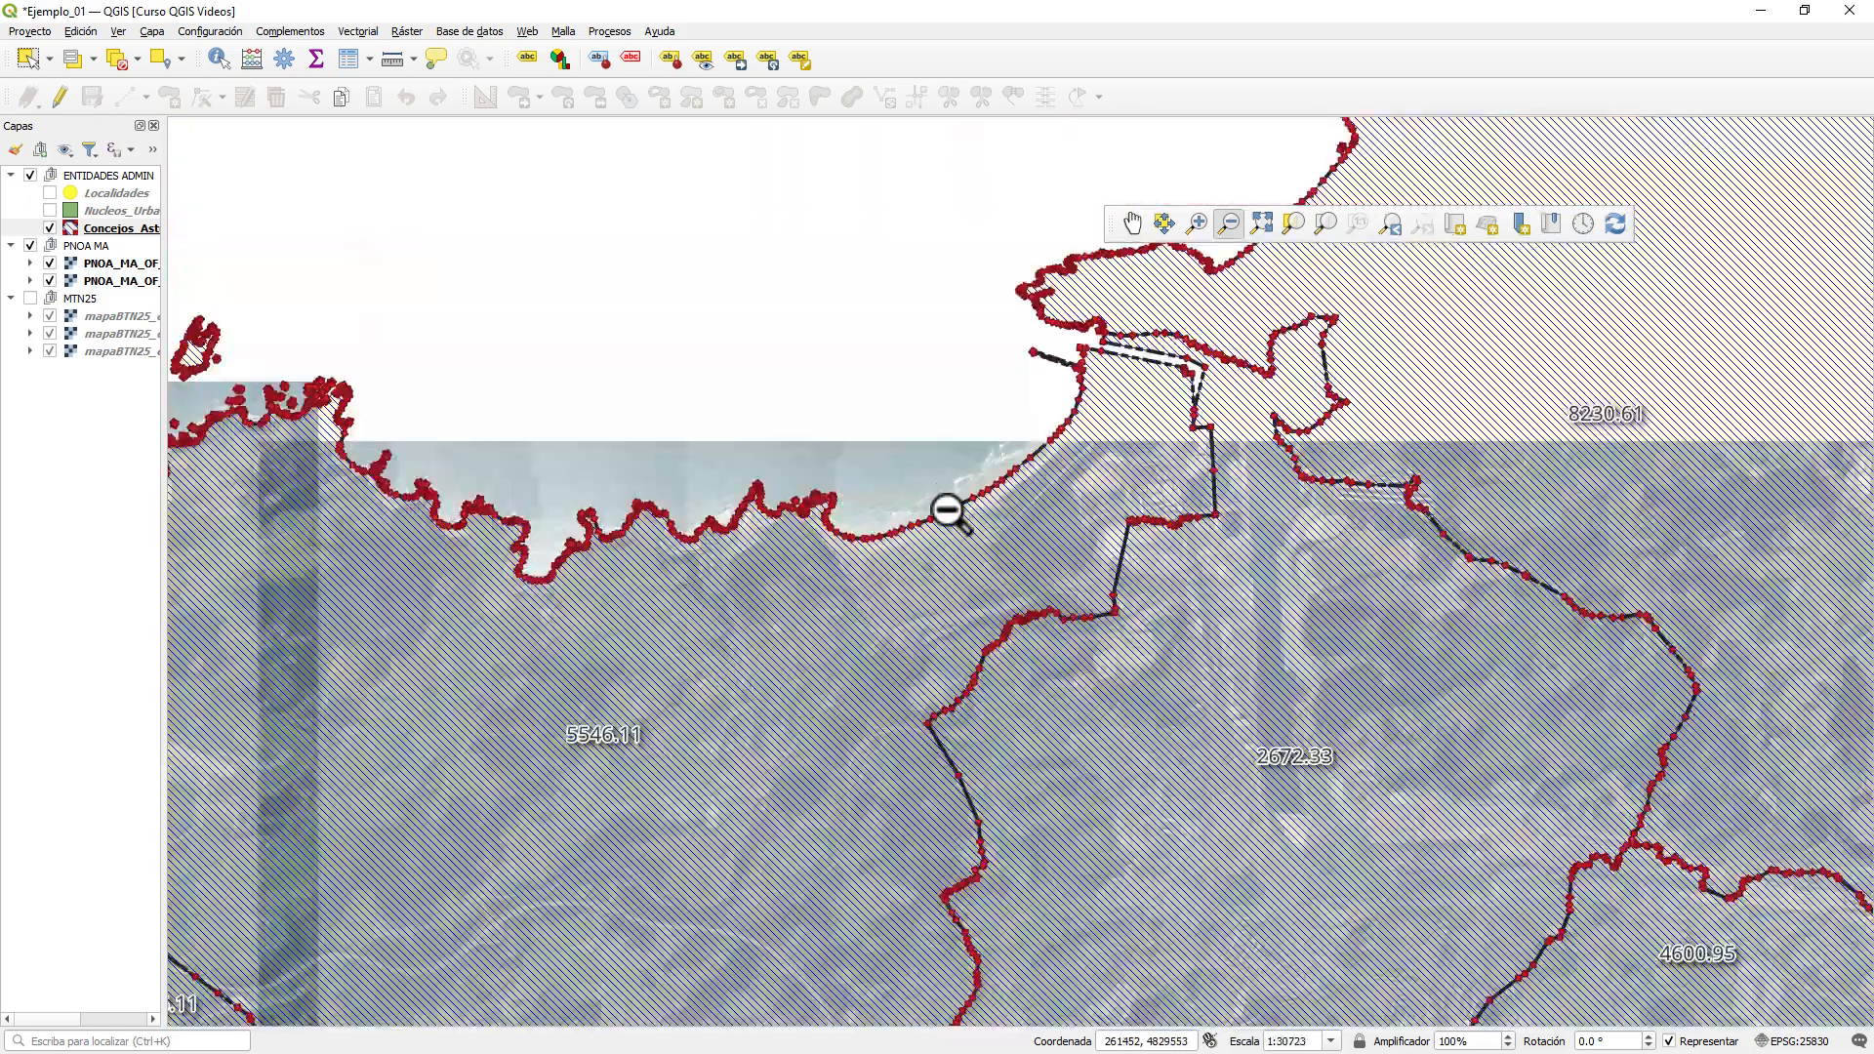
scroll(951, 527, up, 5)
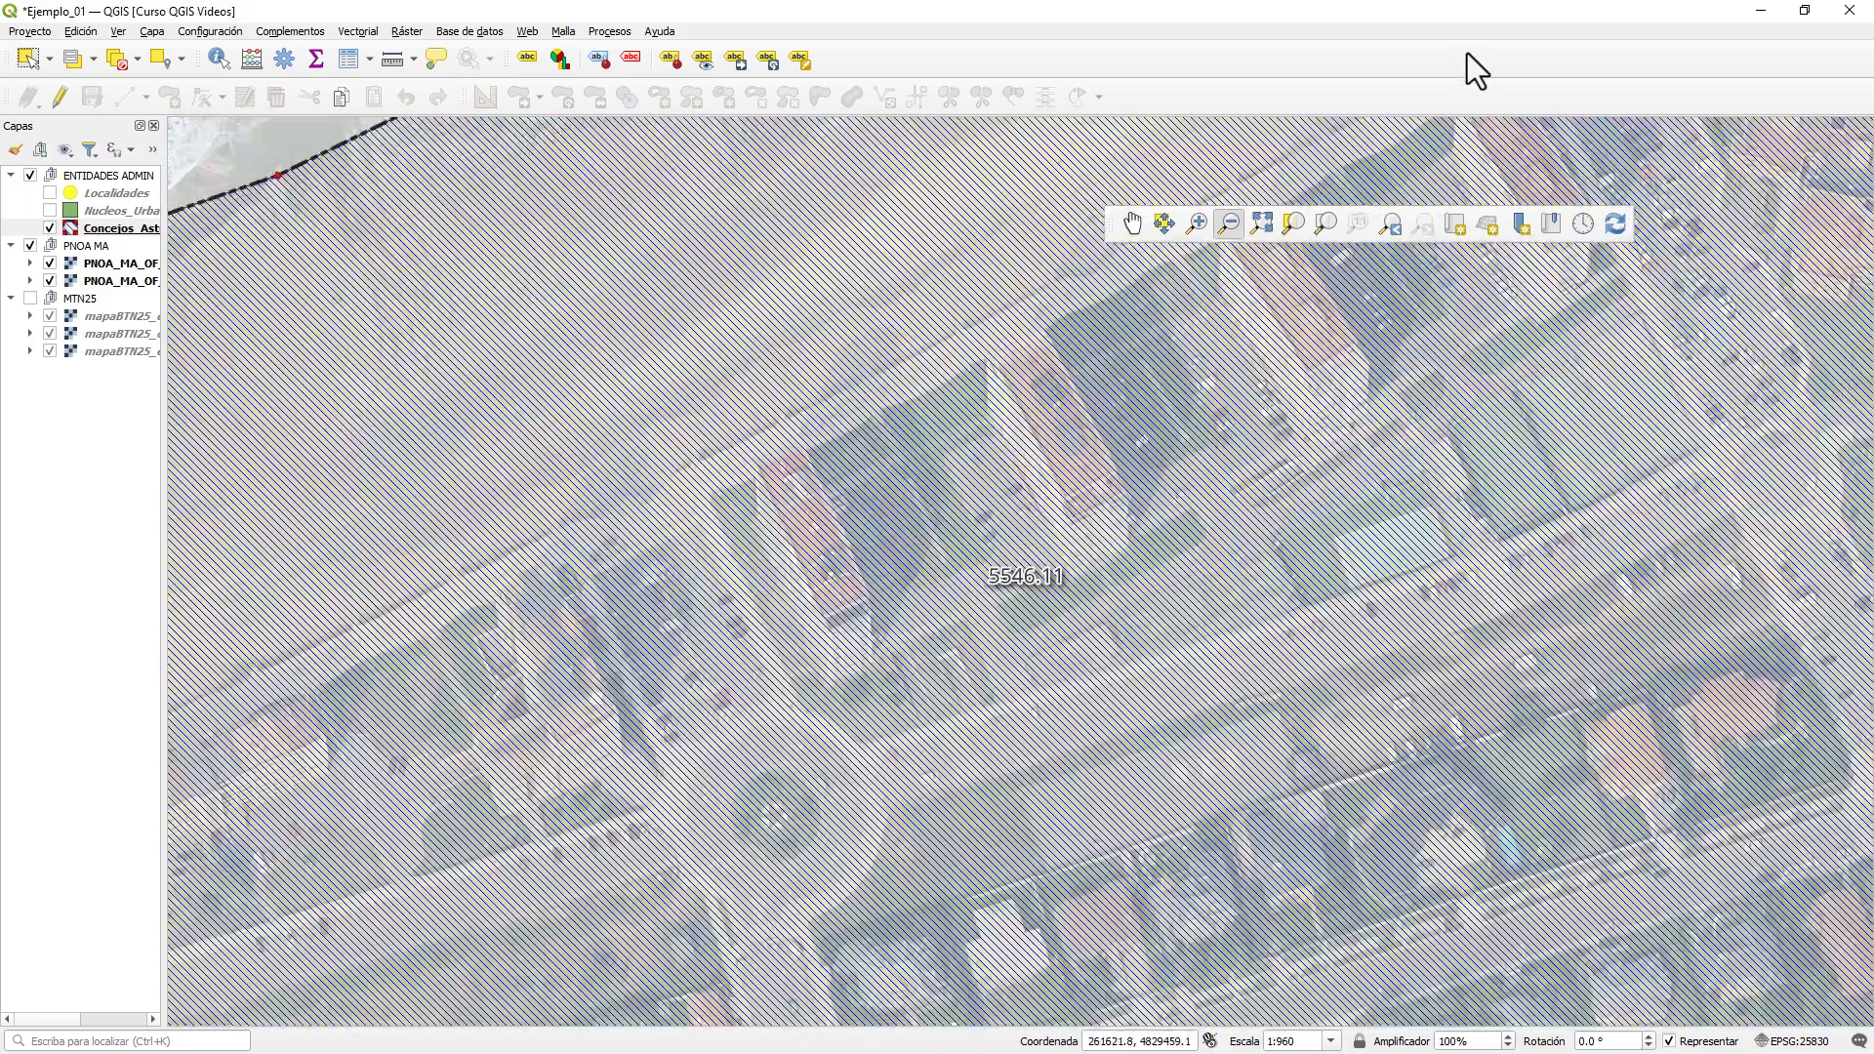
click(1521, 224)
text(M2)
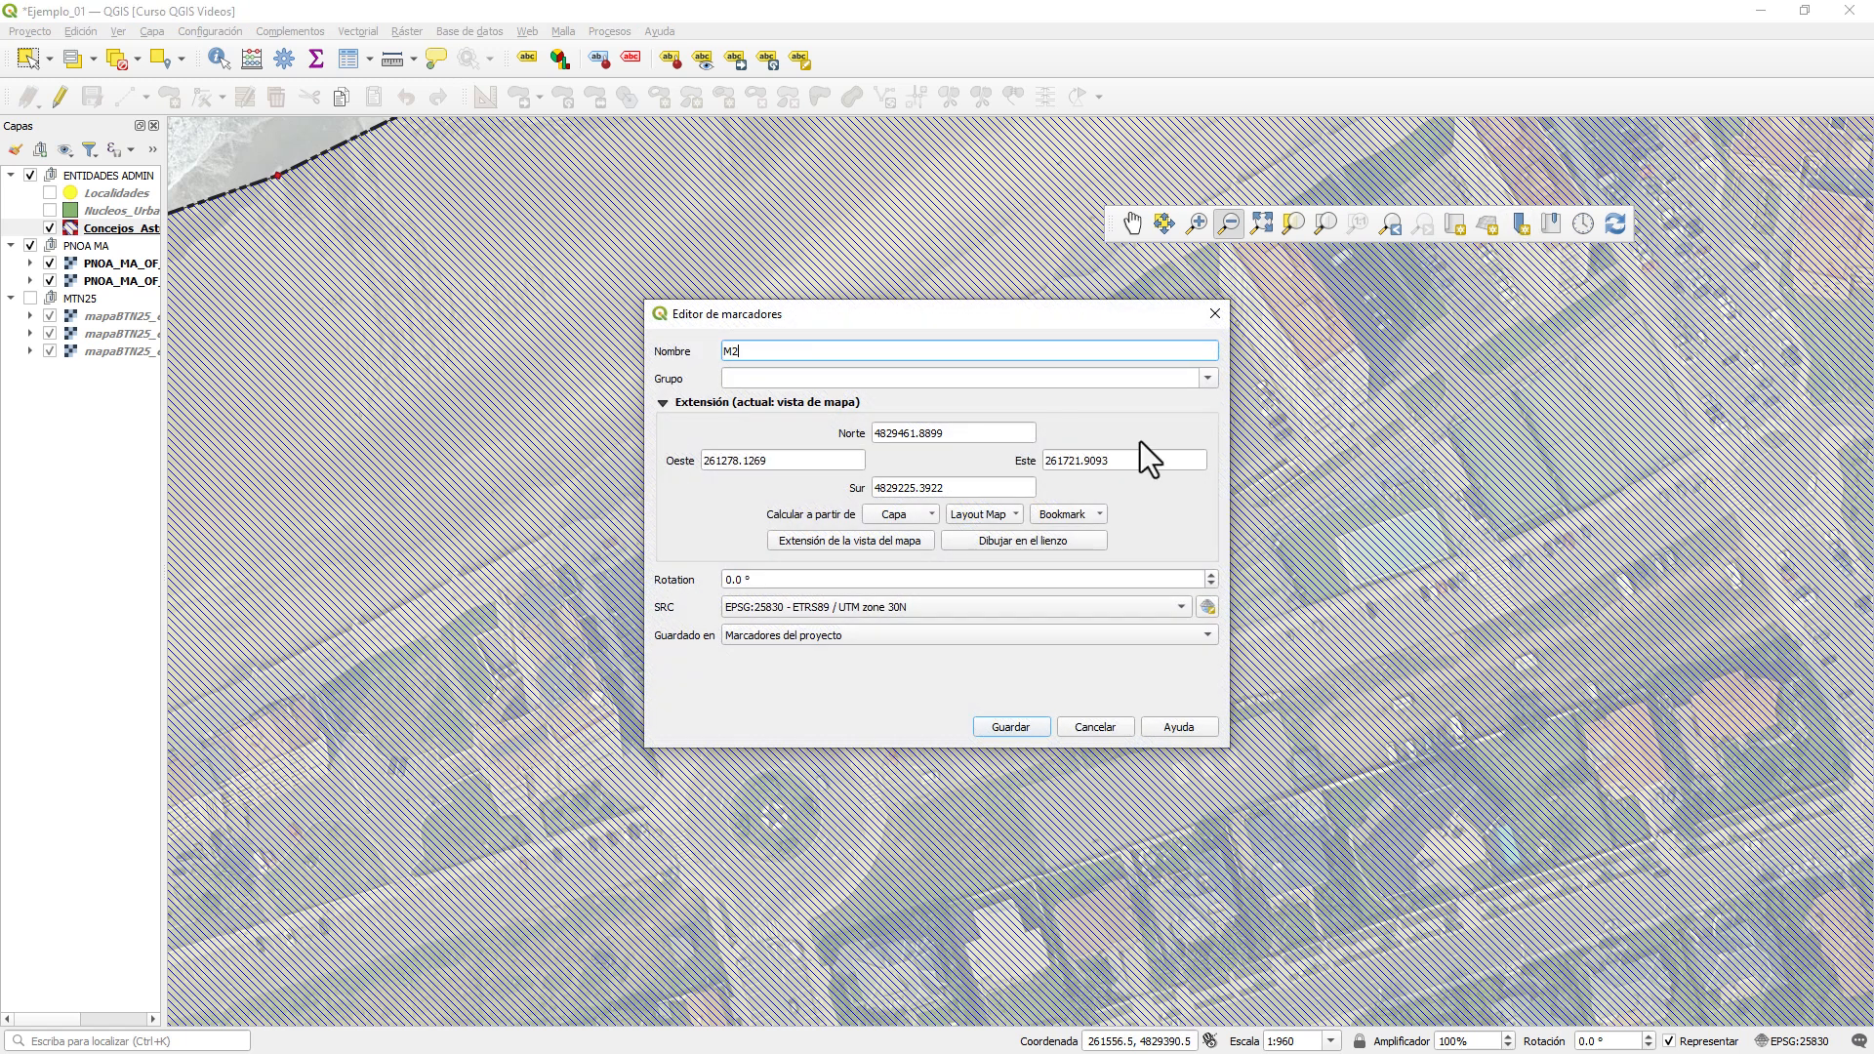
key(BackSpace)
text(3)
click(1000, 725)
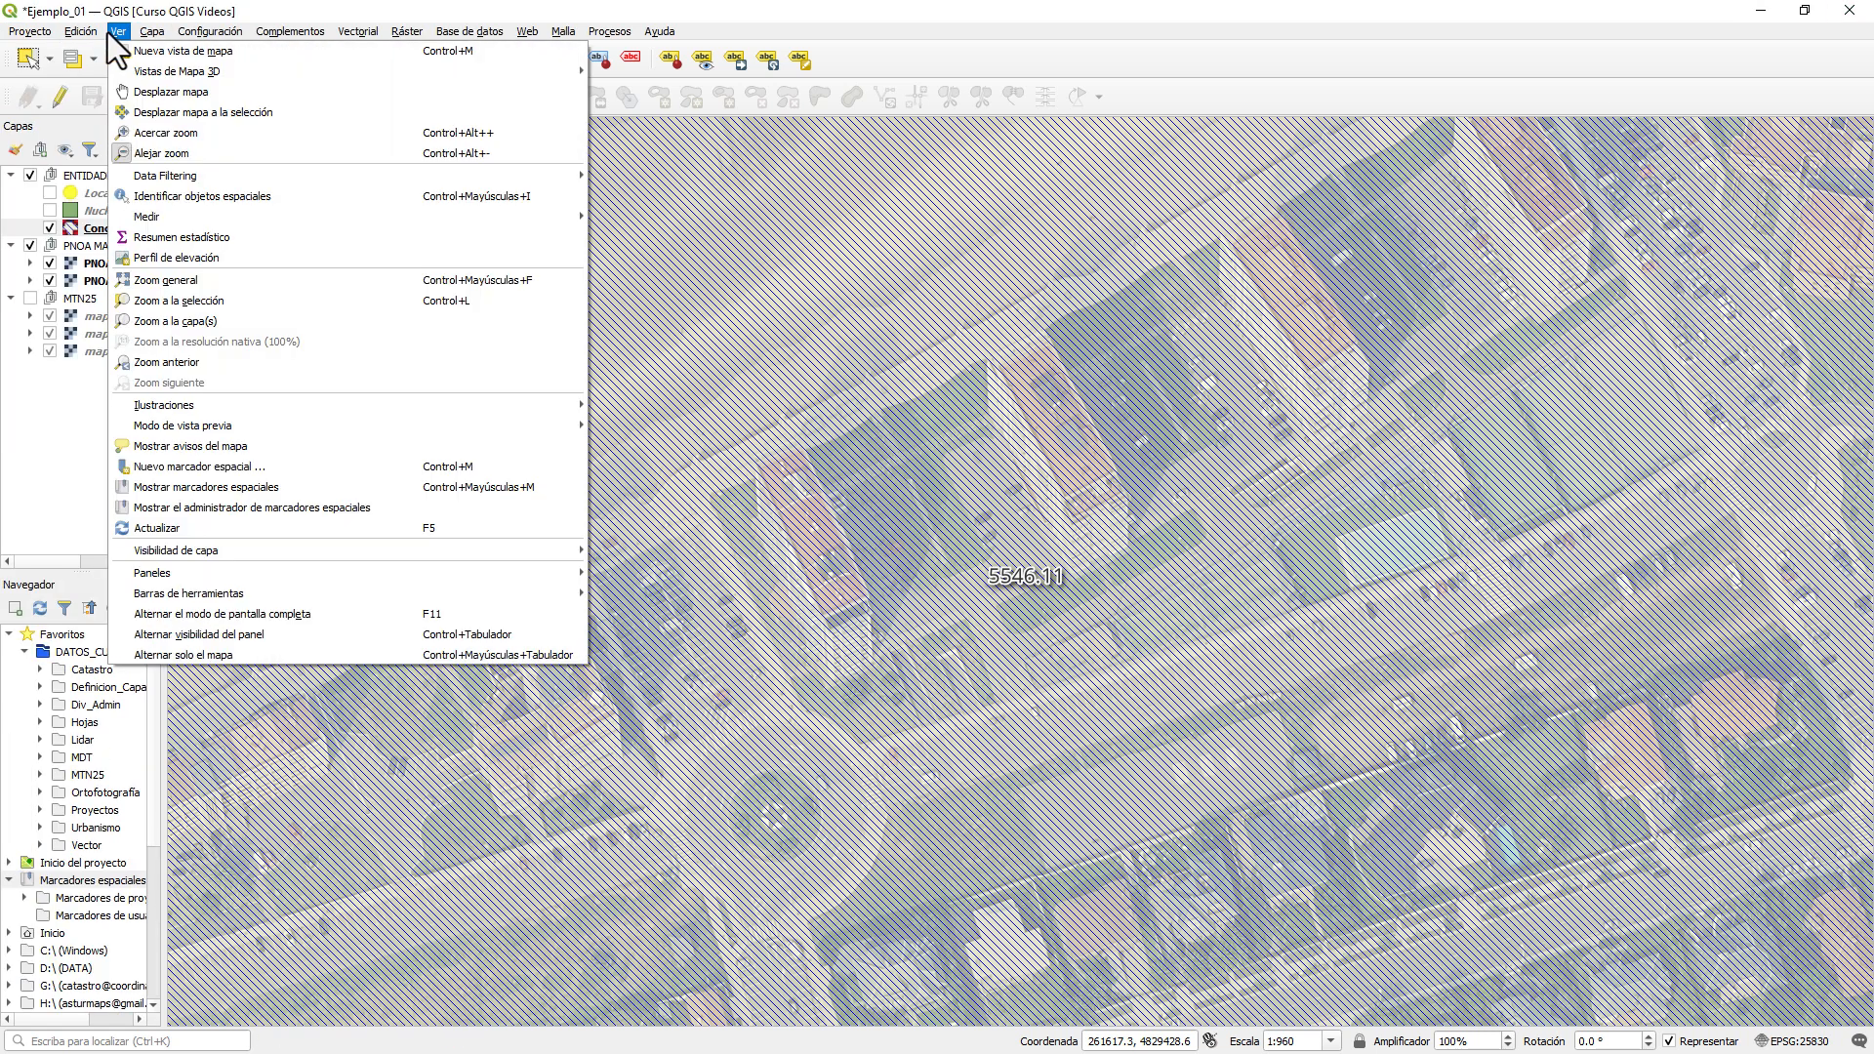
- Show the spatial bookmark manager, widen the side panels and give the browser panel more height
click(199, 507)
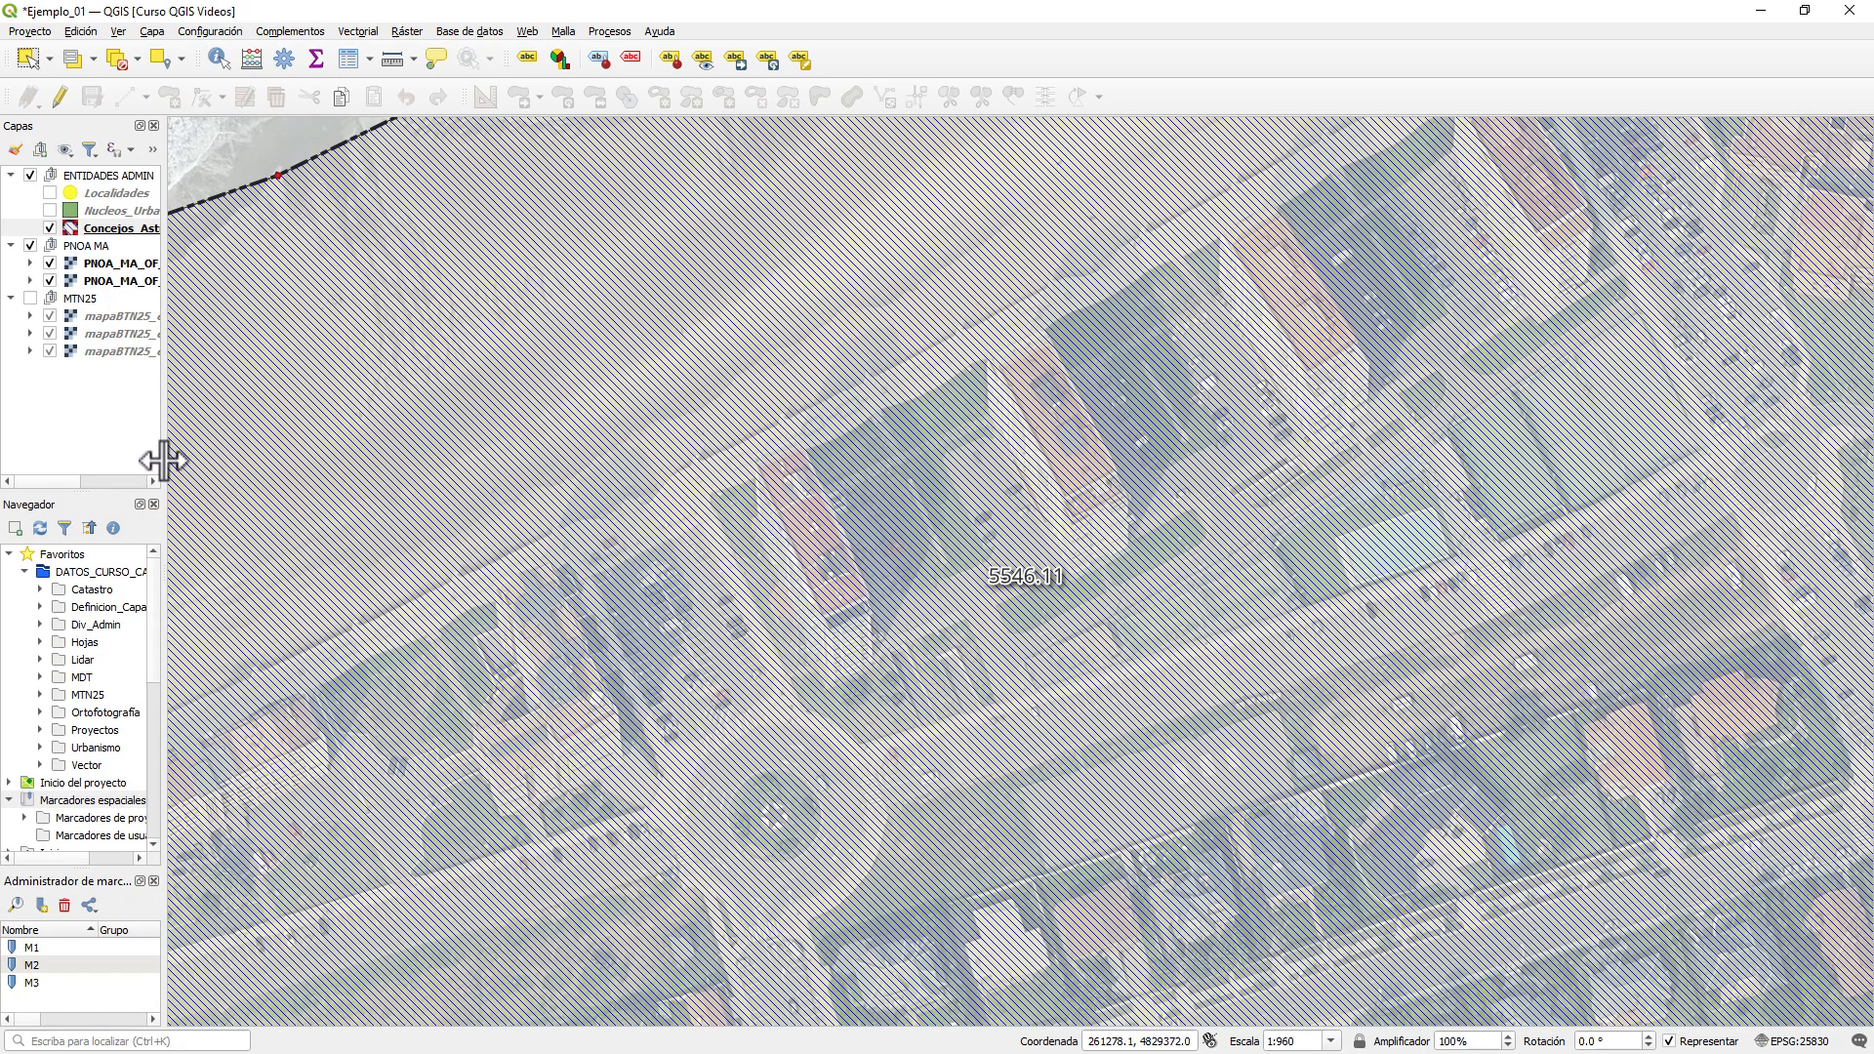
drag(161, 457, 448, 464)
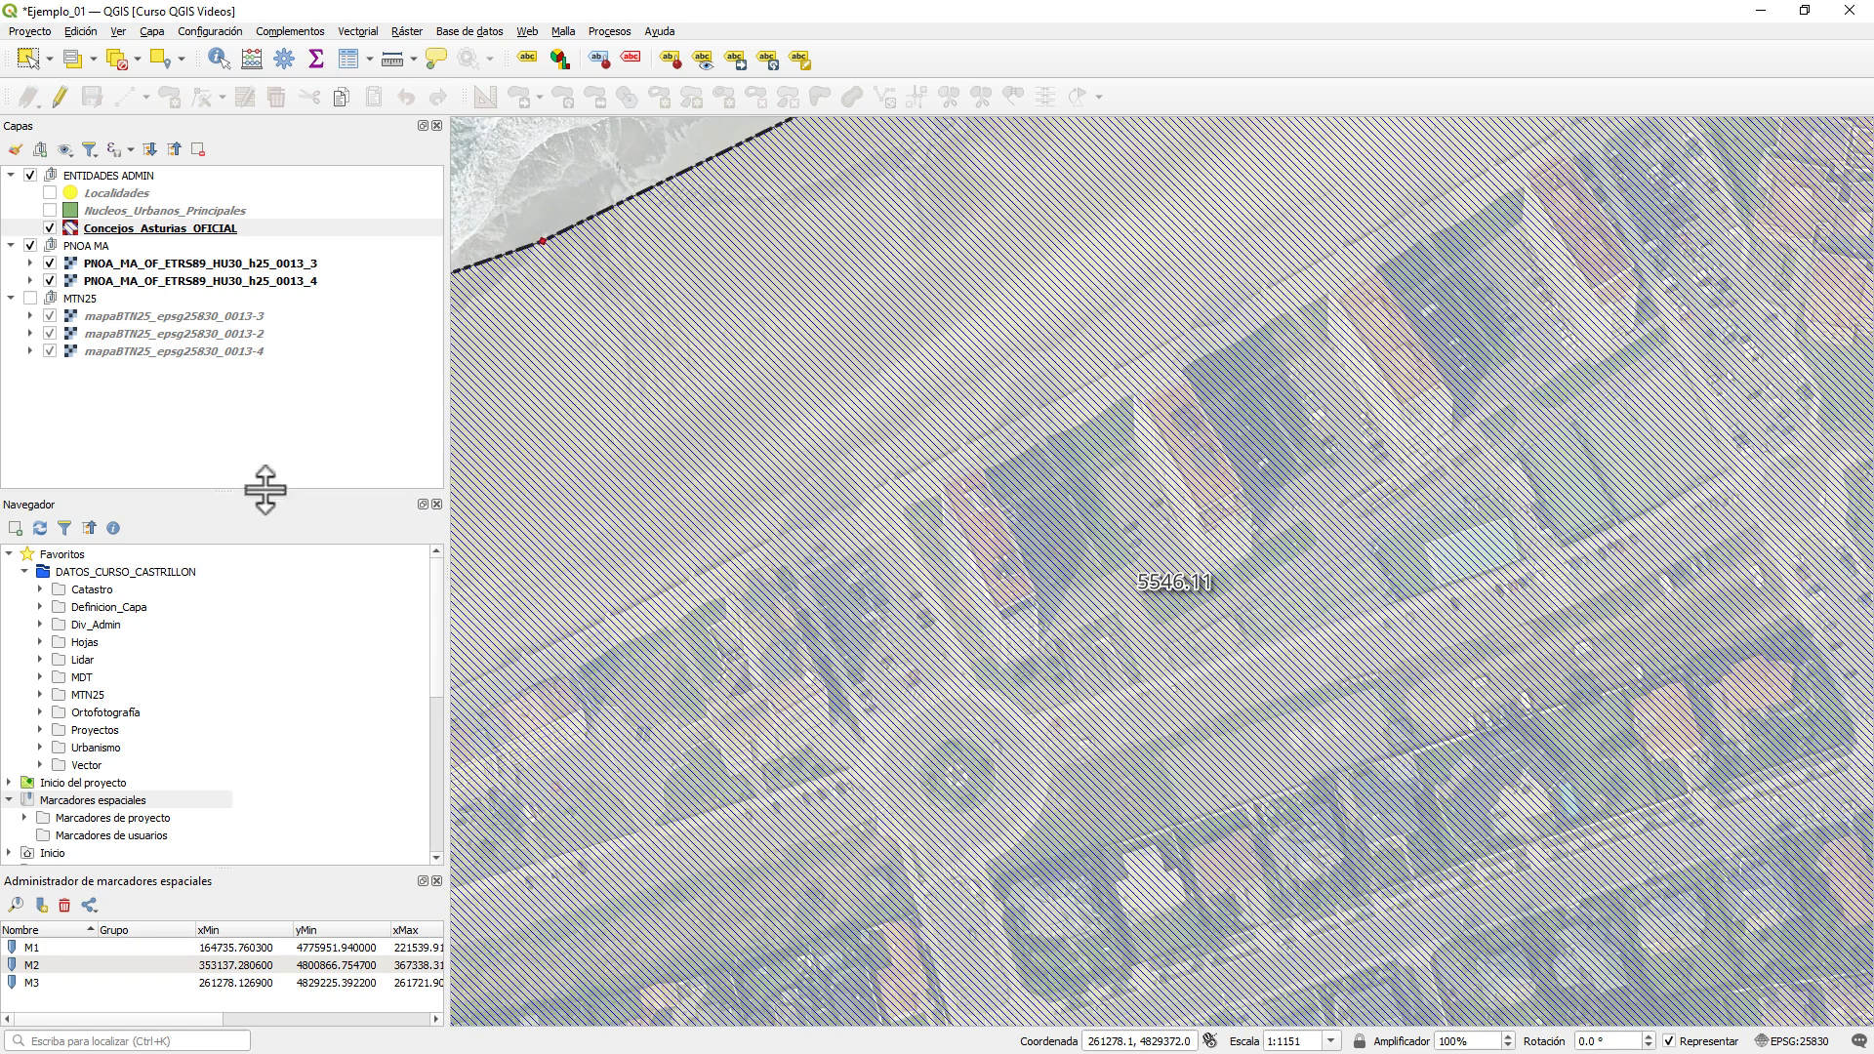
drag(260, 493, 260, 398)
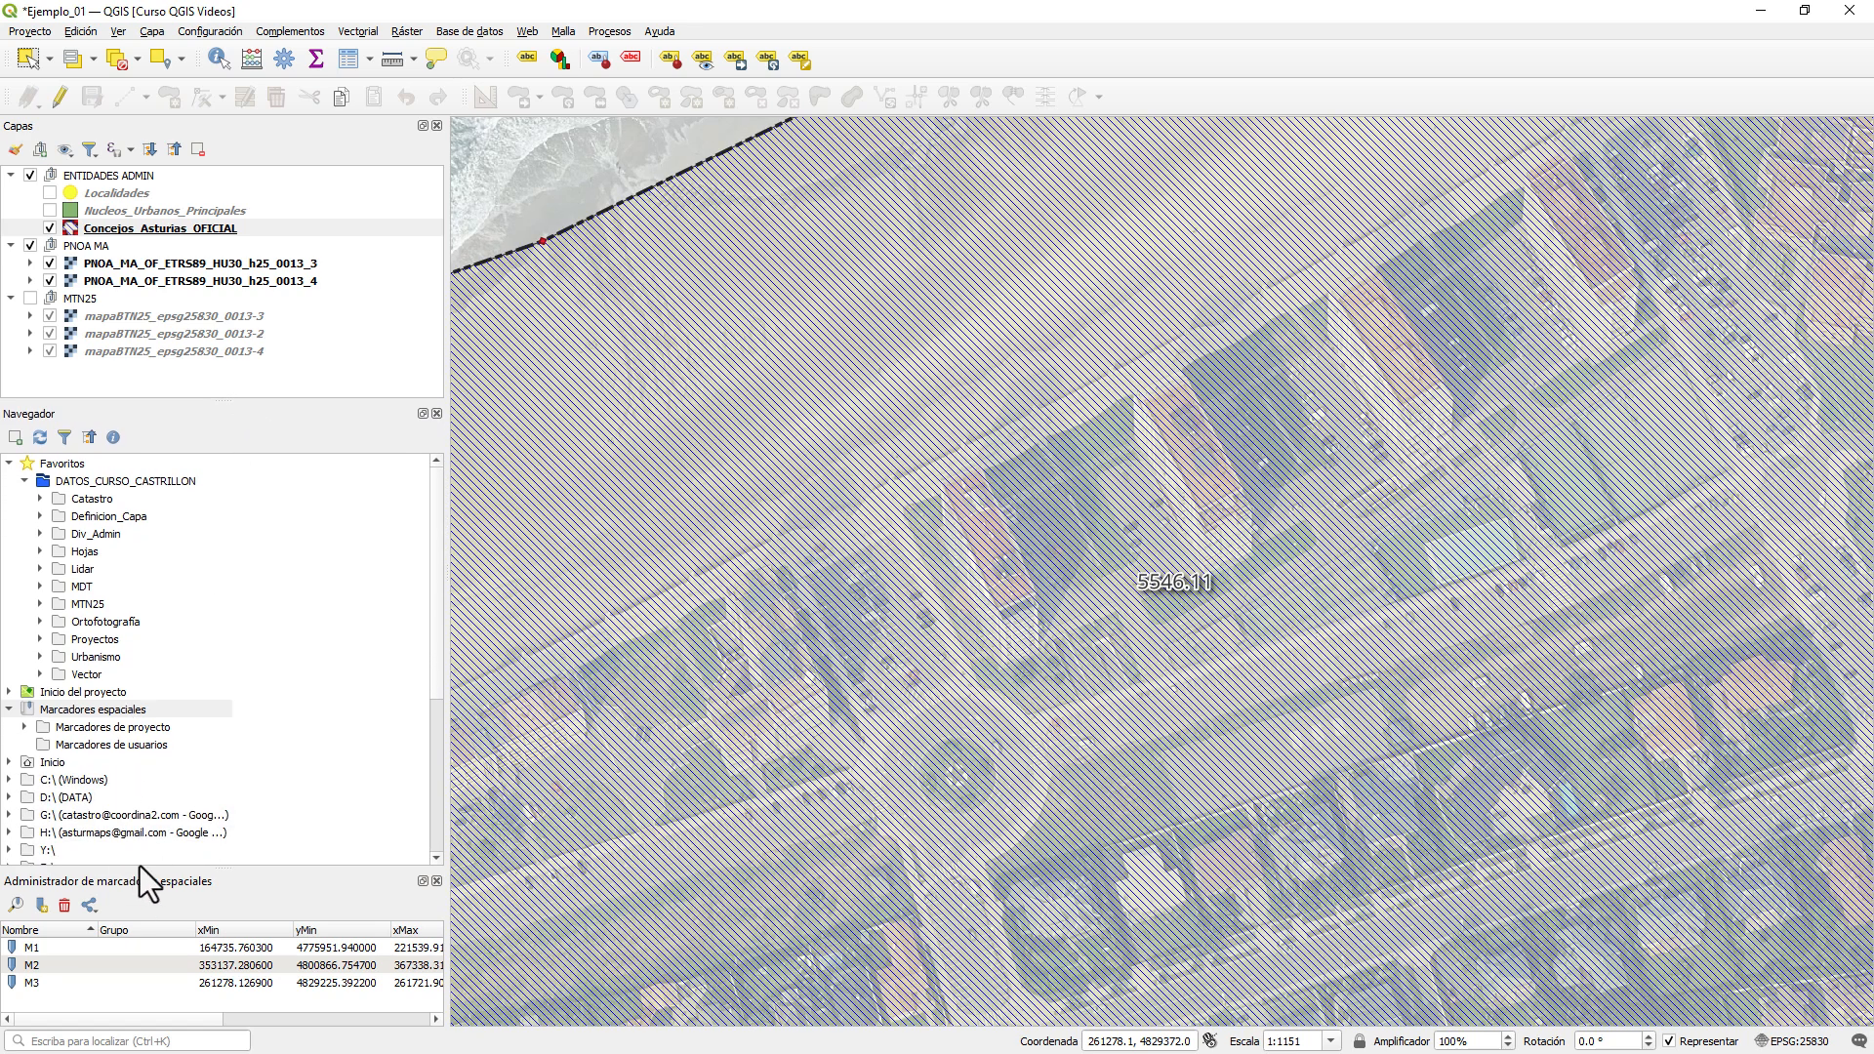
- Give the spatial bookmark manager more height and jump the map between bookmarks M1, M2 and M3
drag(139, 865, 126, 531)
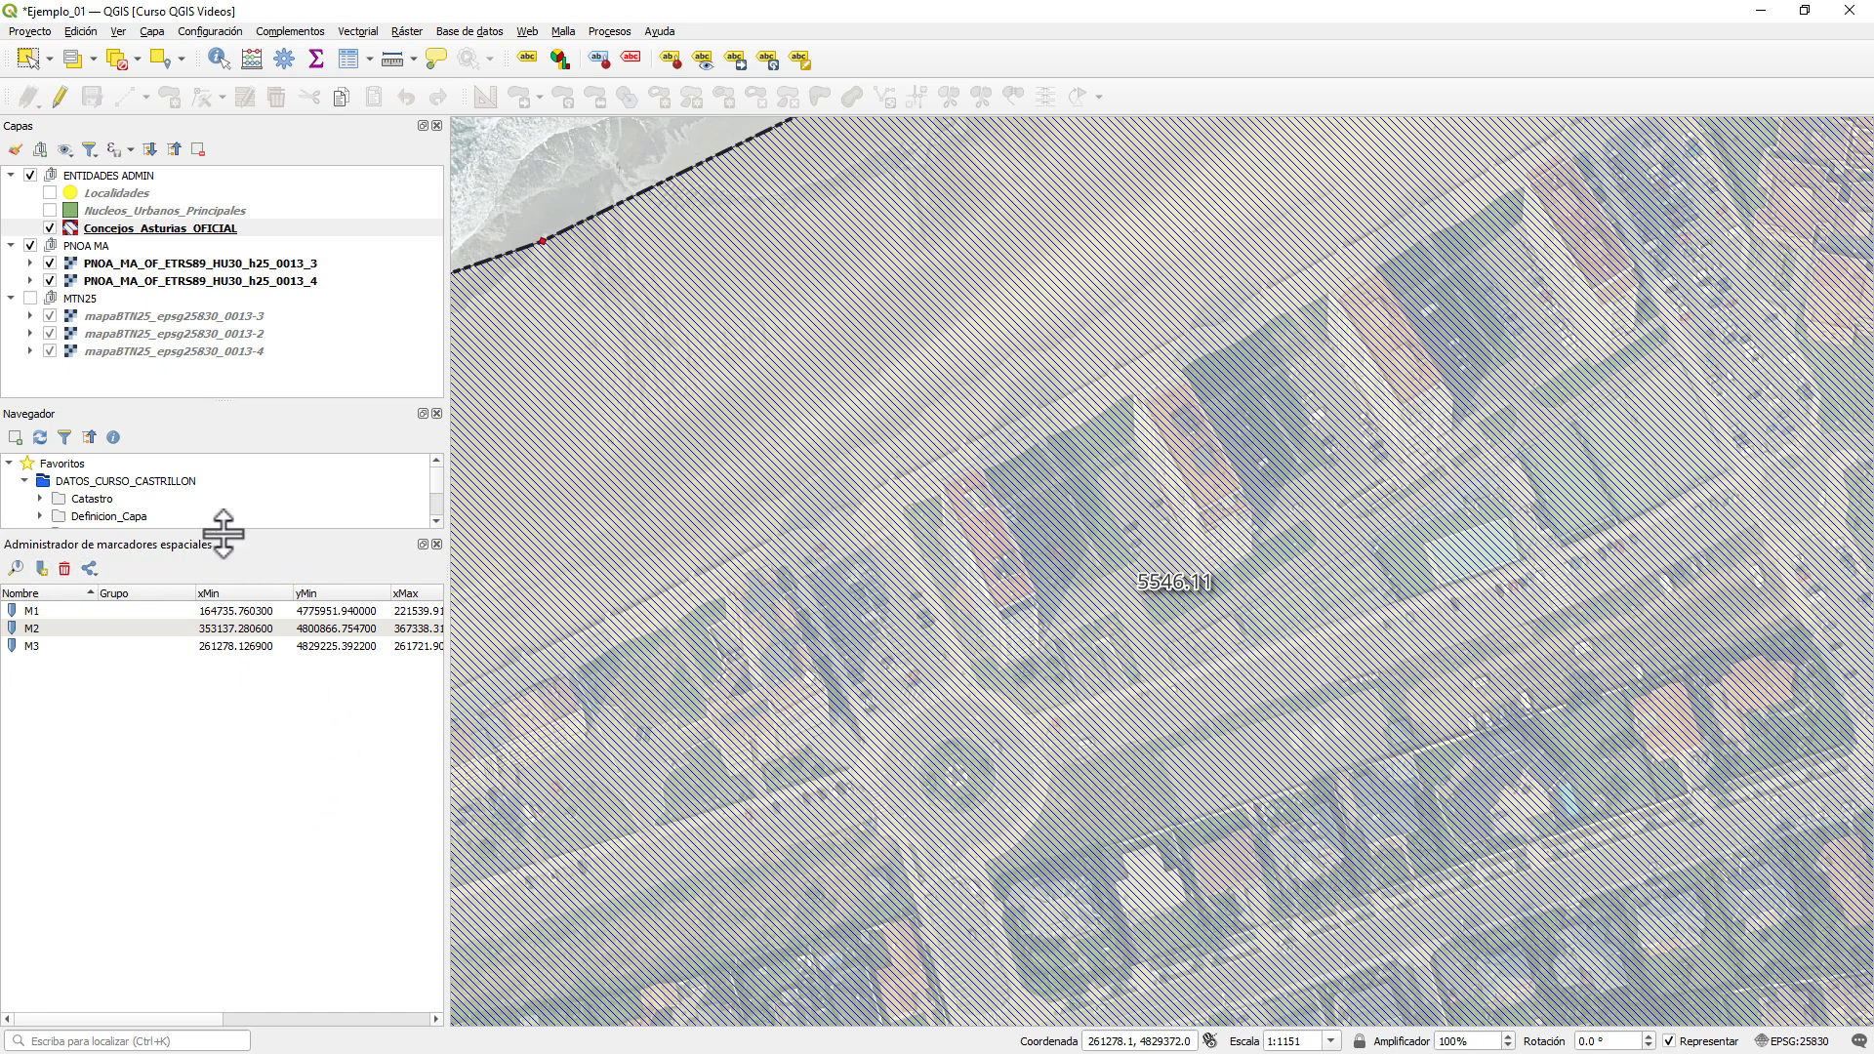
double_click(49, 617)
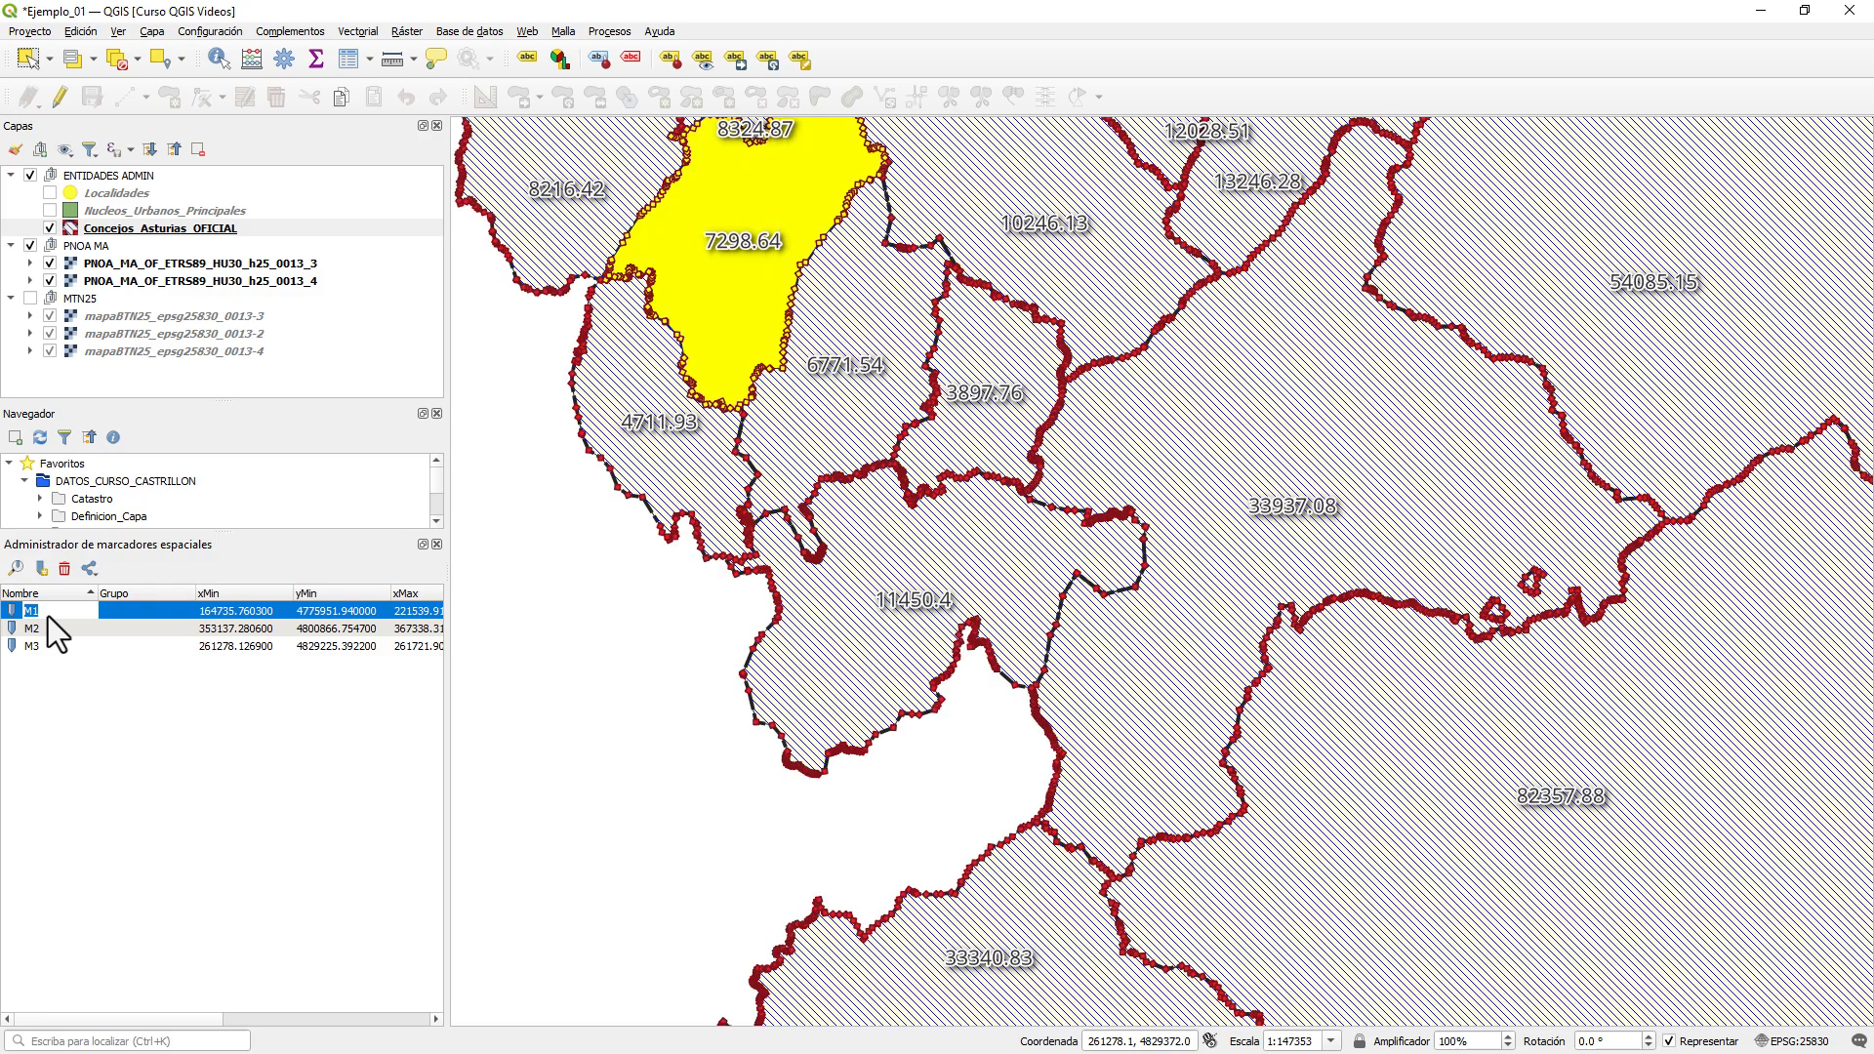
double_click(49, 624)
double_click(49, 648)
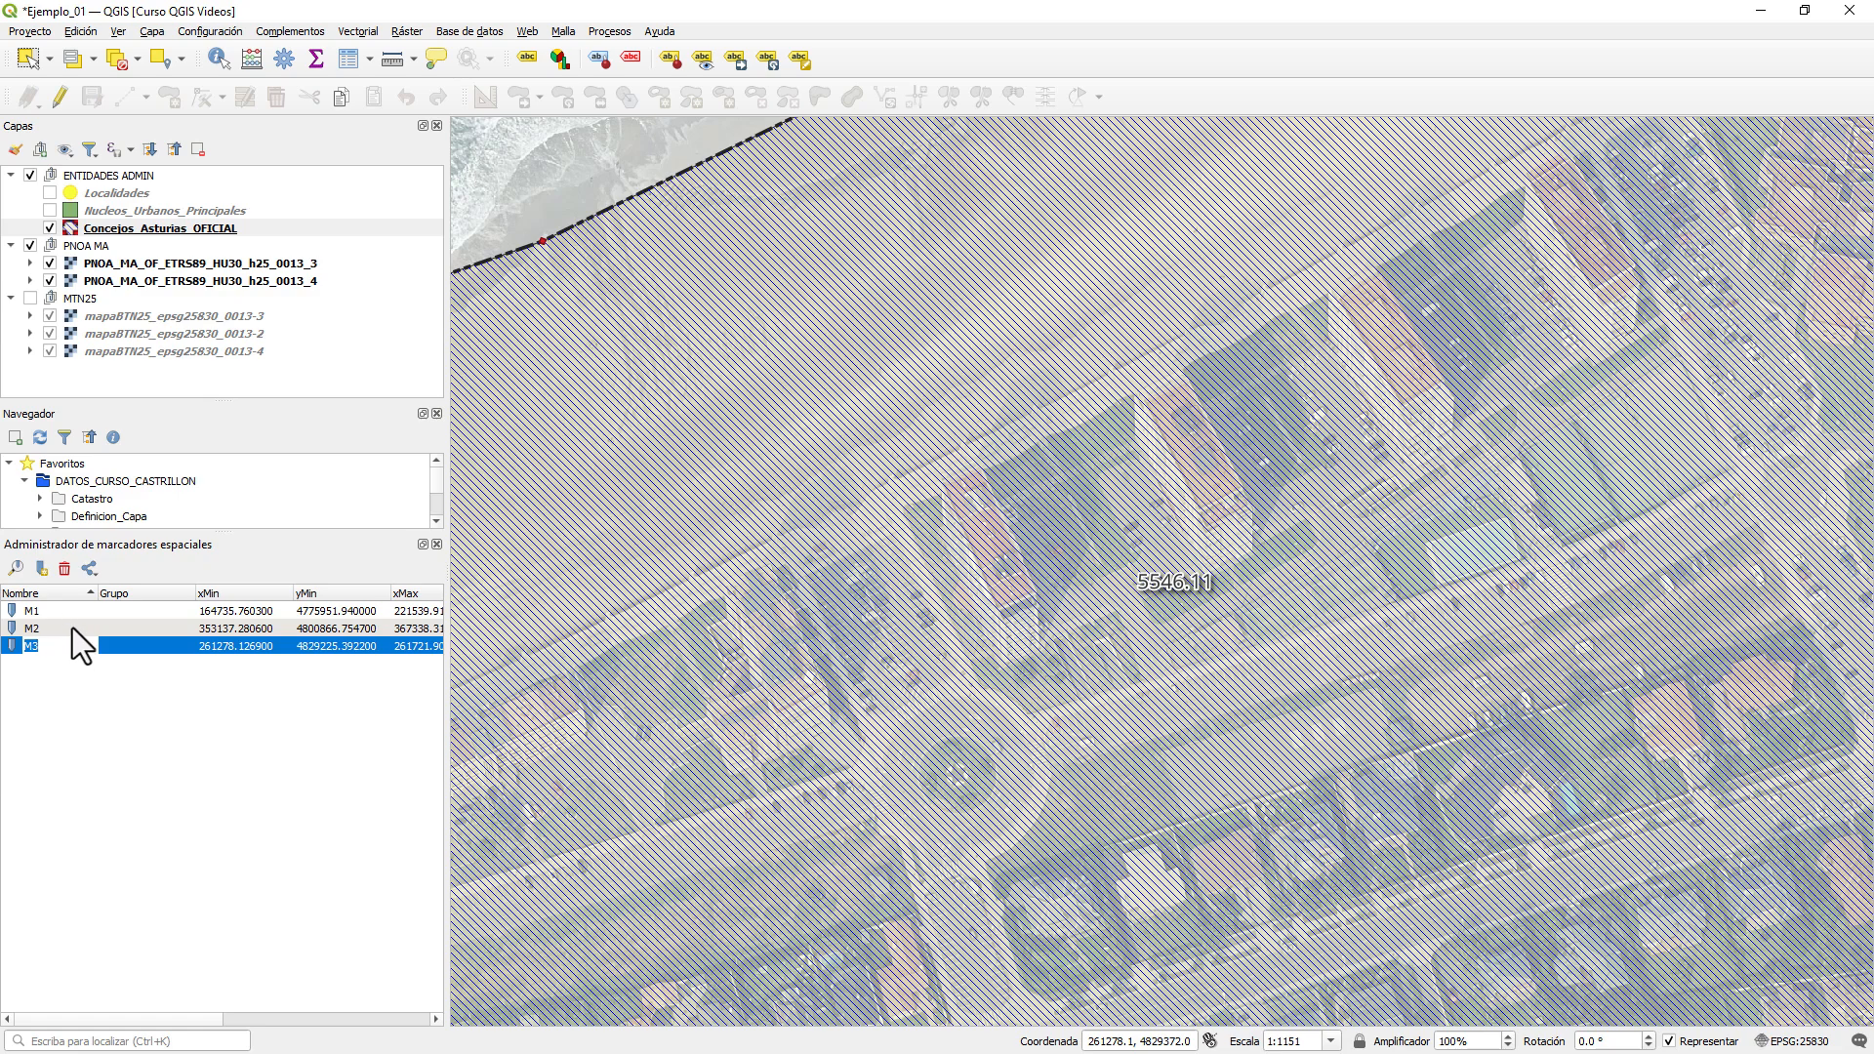
double_click(72, 628)
double_click(56, 611)
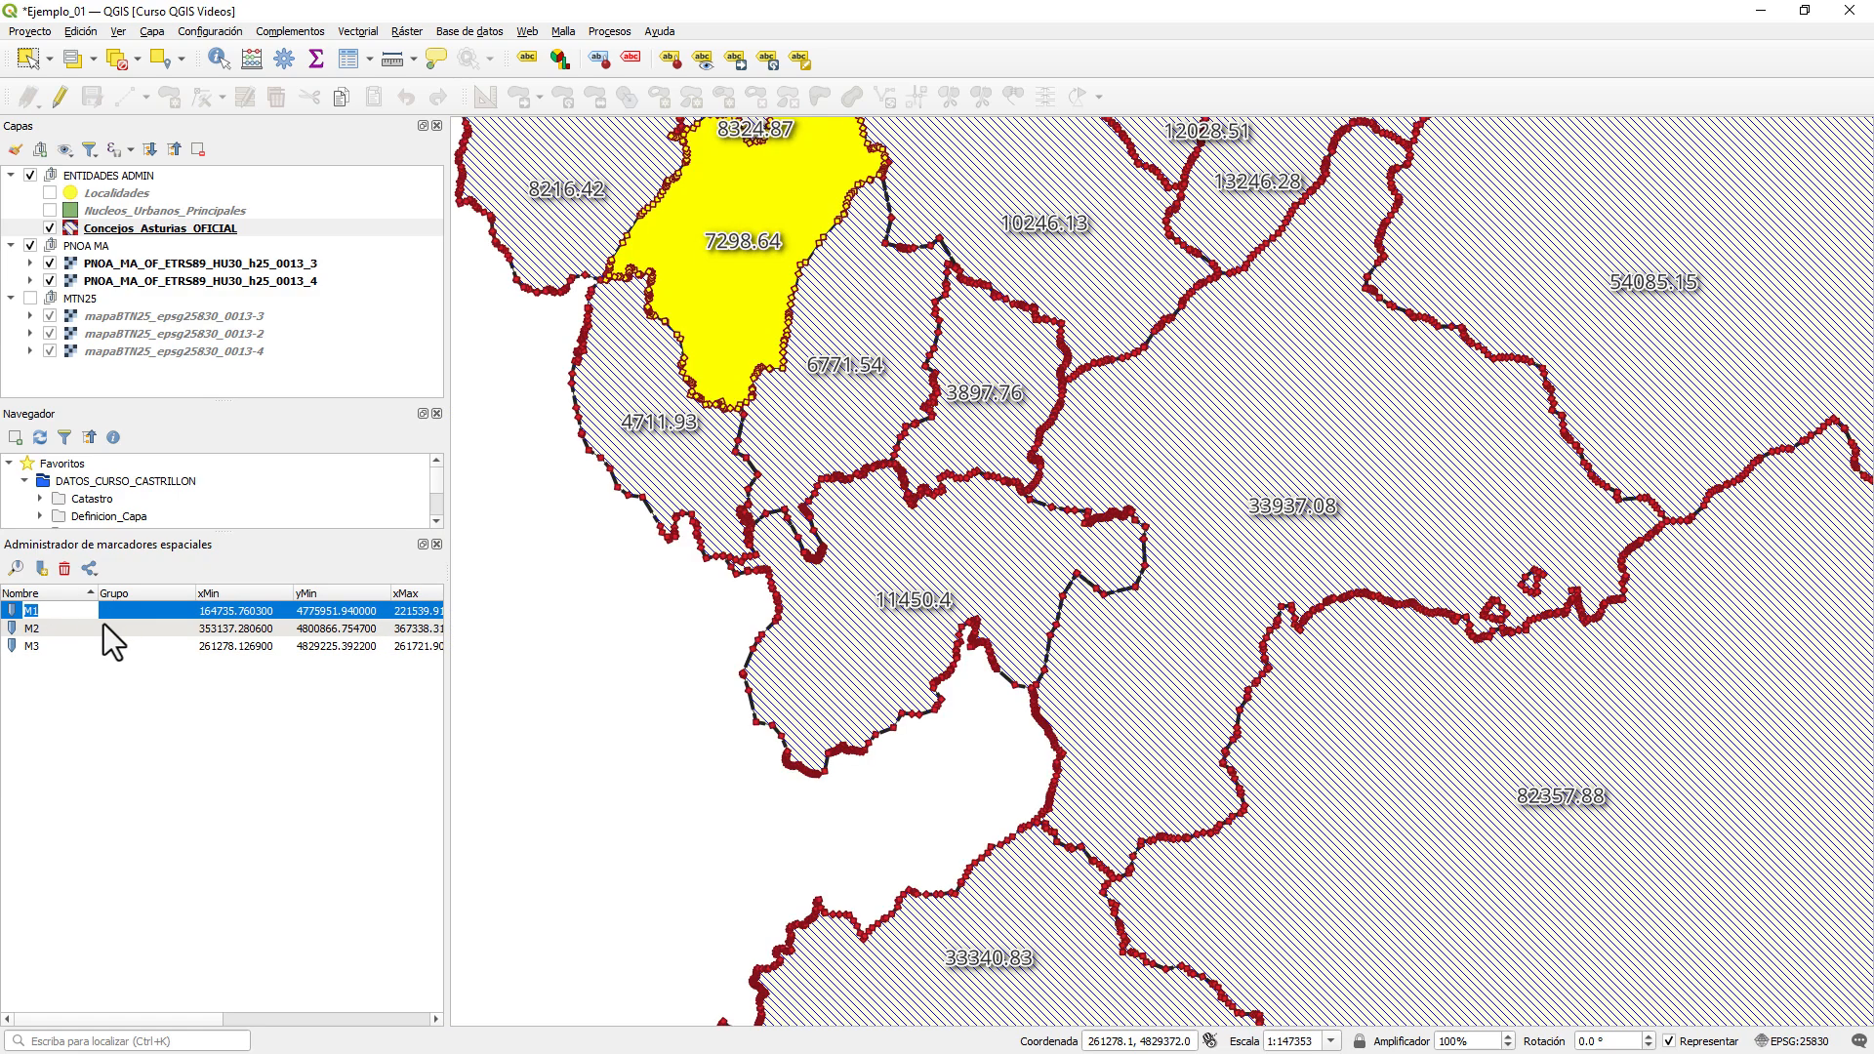
drag(120, 634, 120, 647)
double_click(120, 646)
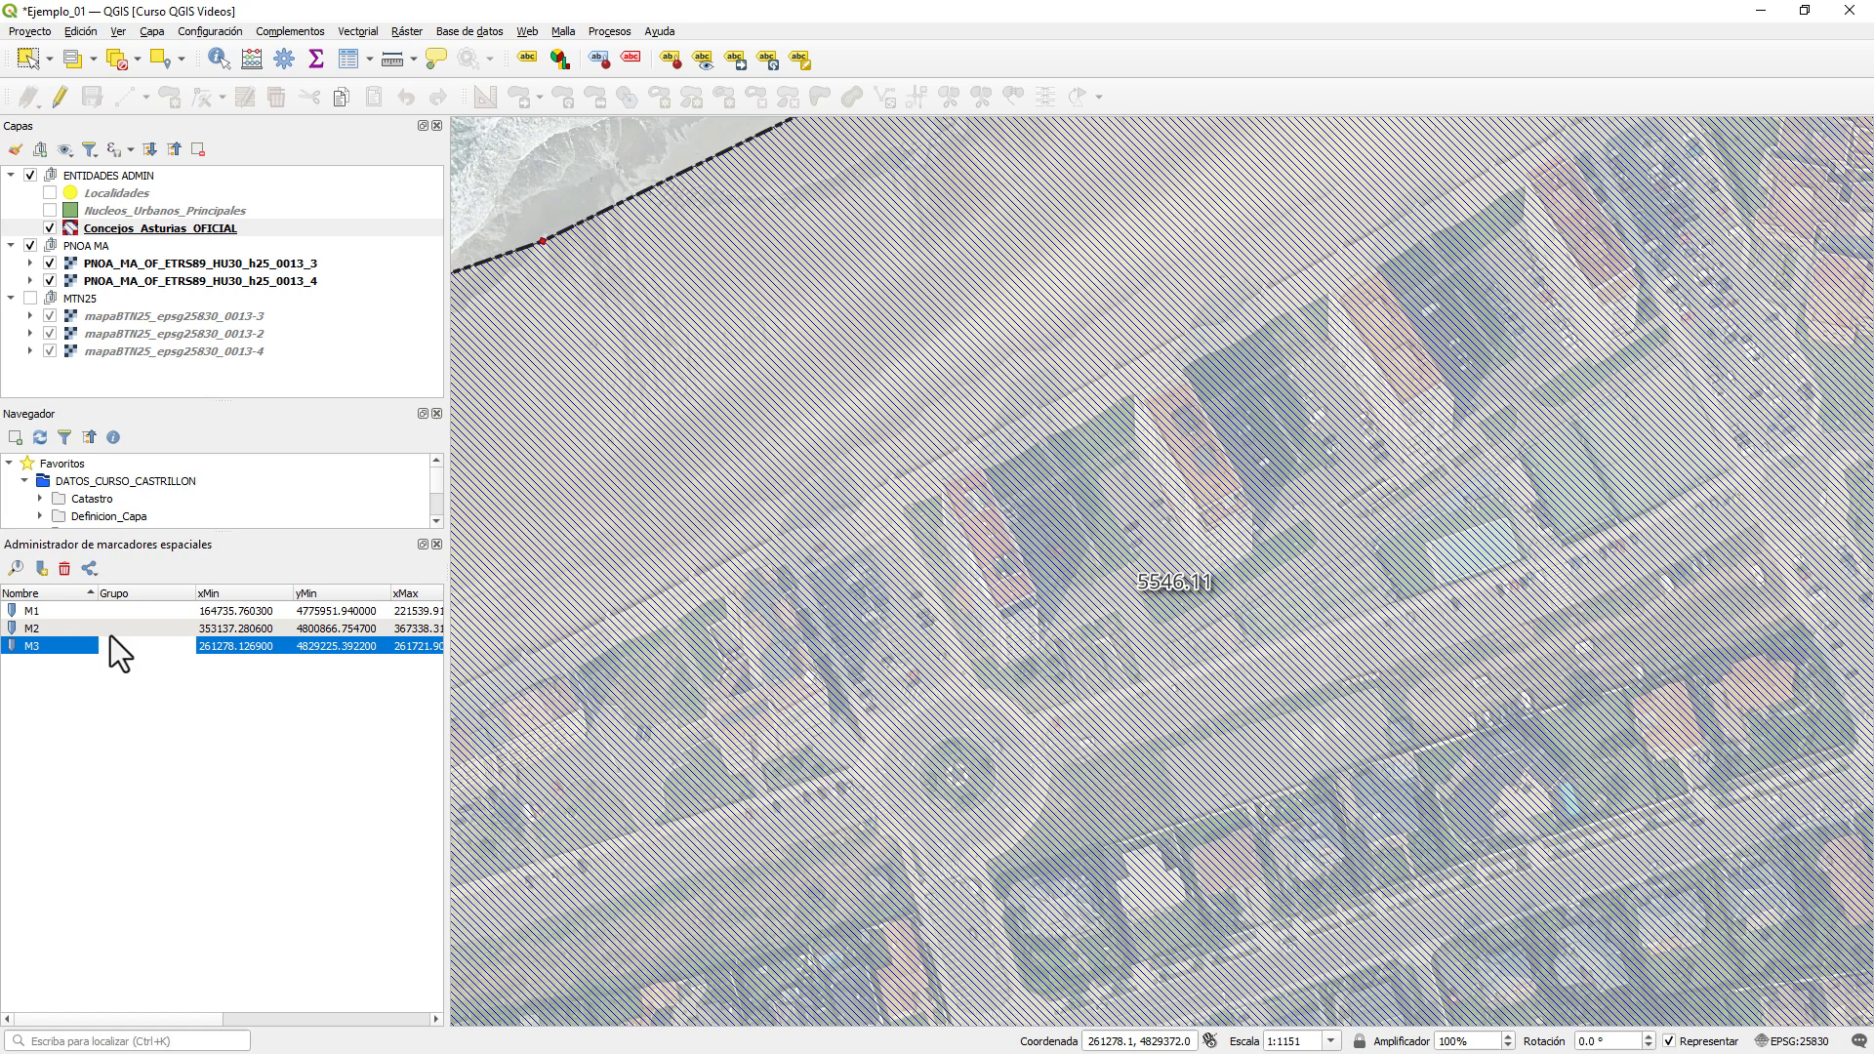
click(84, 629)
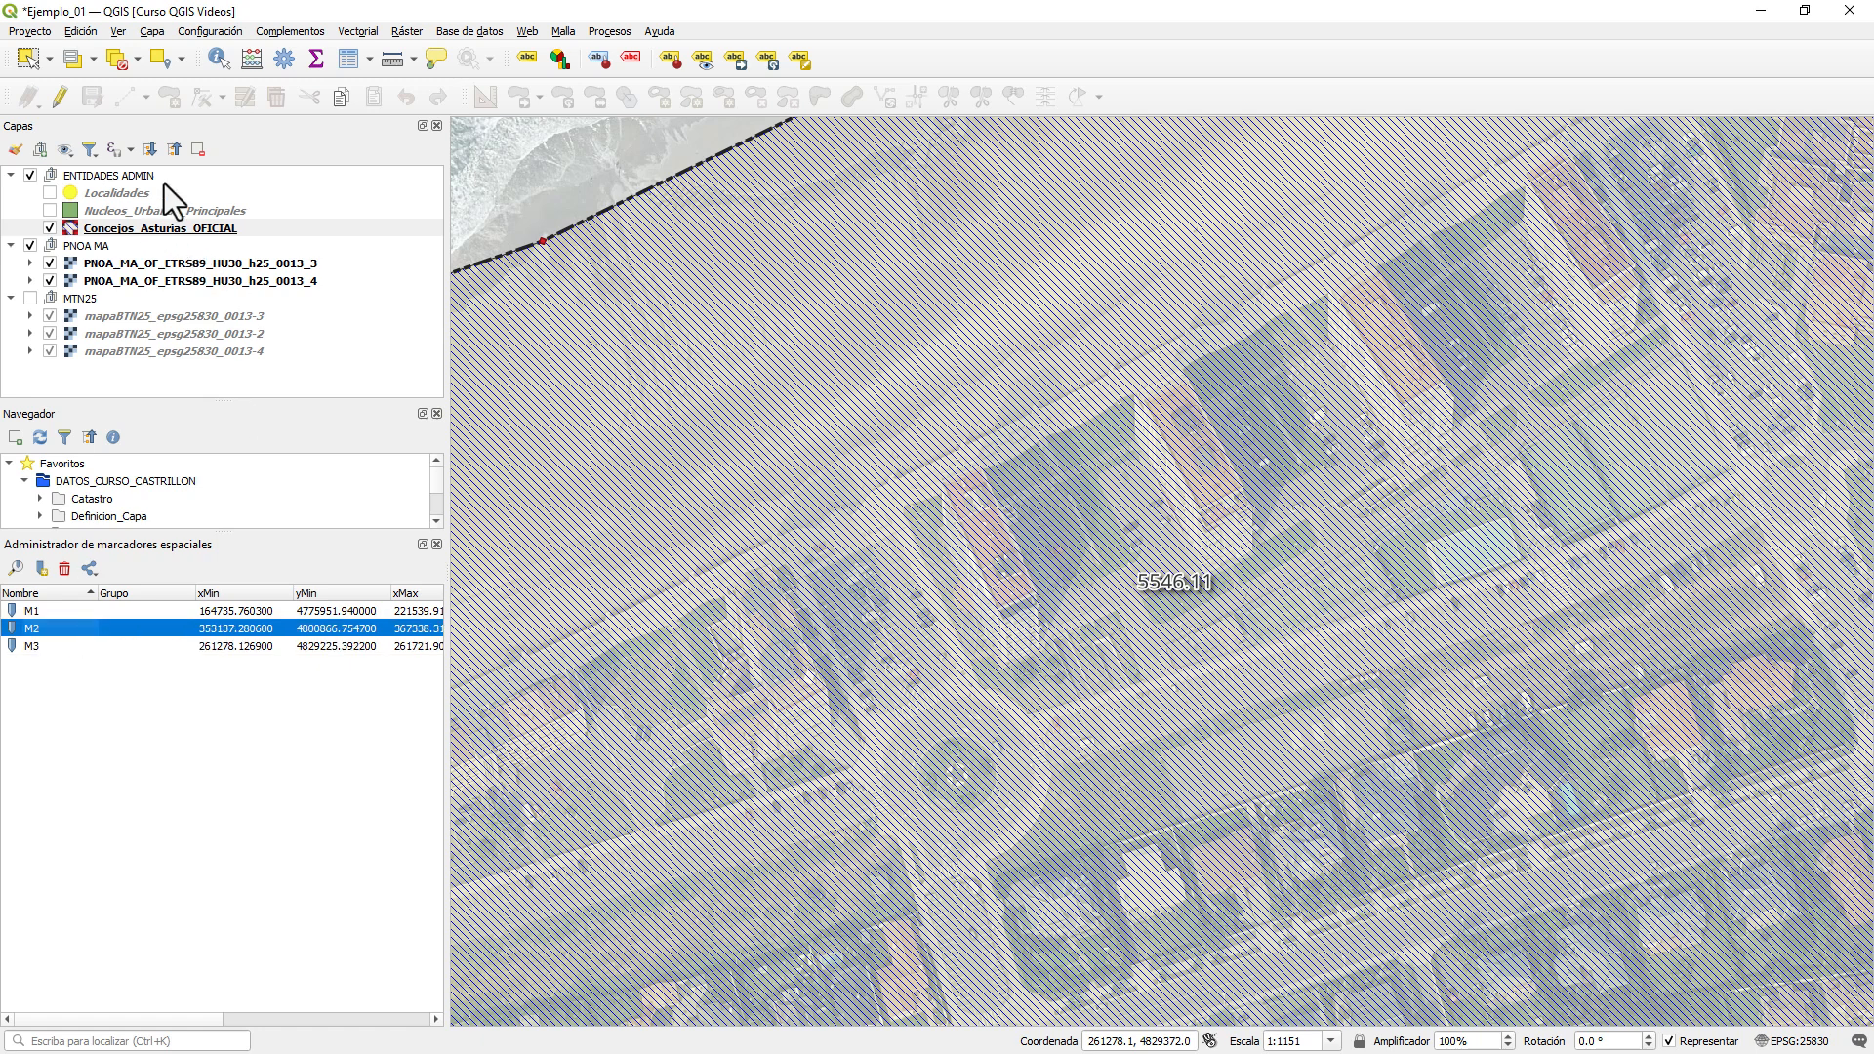
- Save the Ejemplo_01 project
click(29, 31)
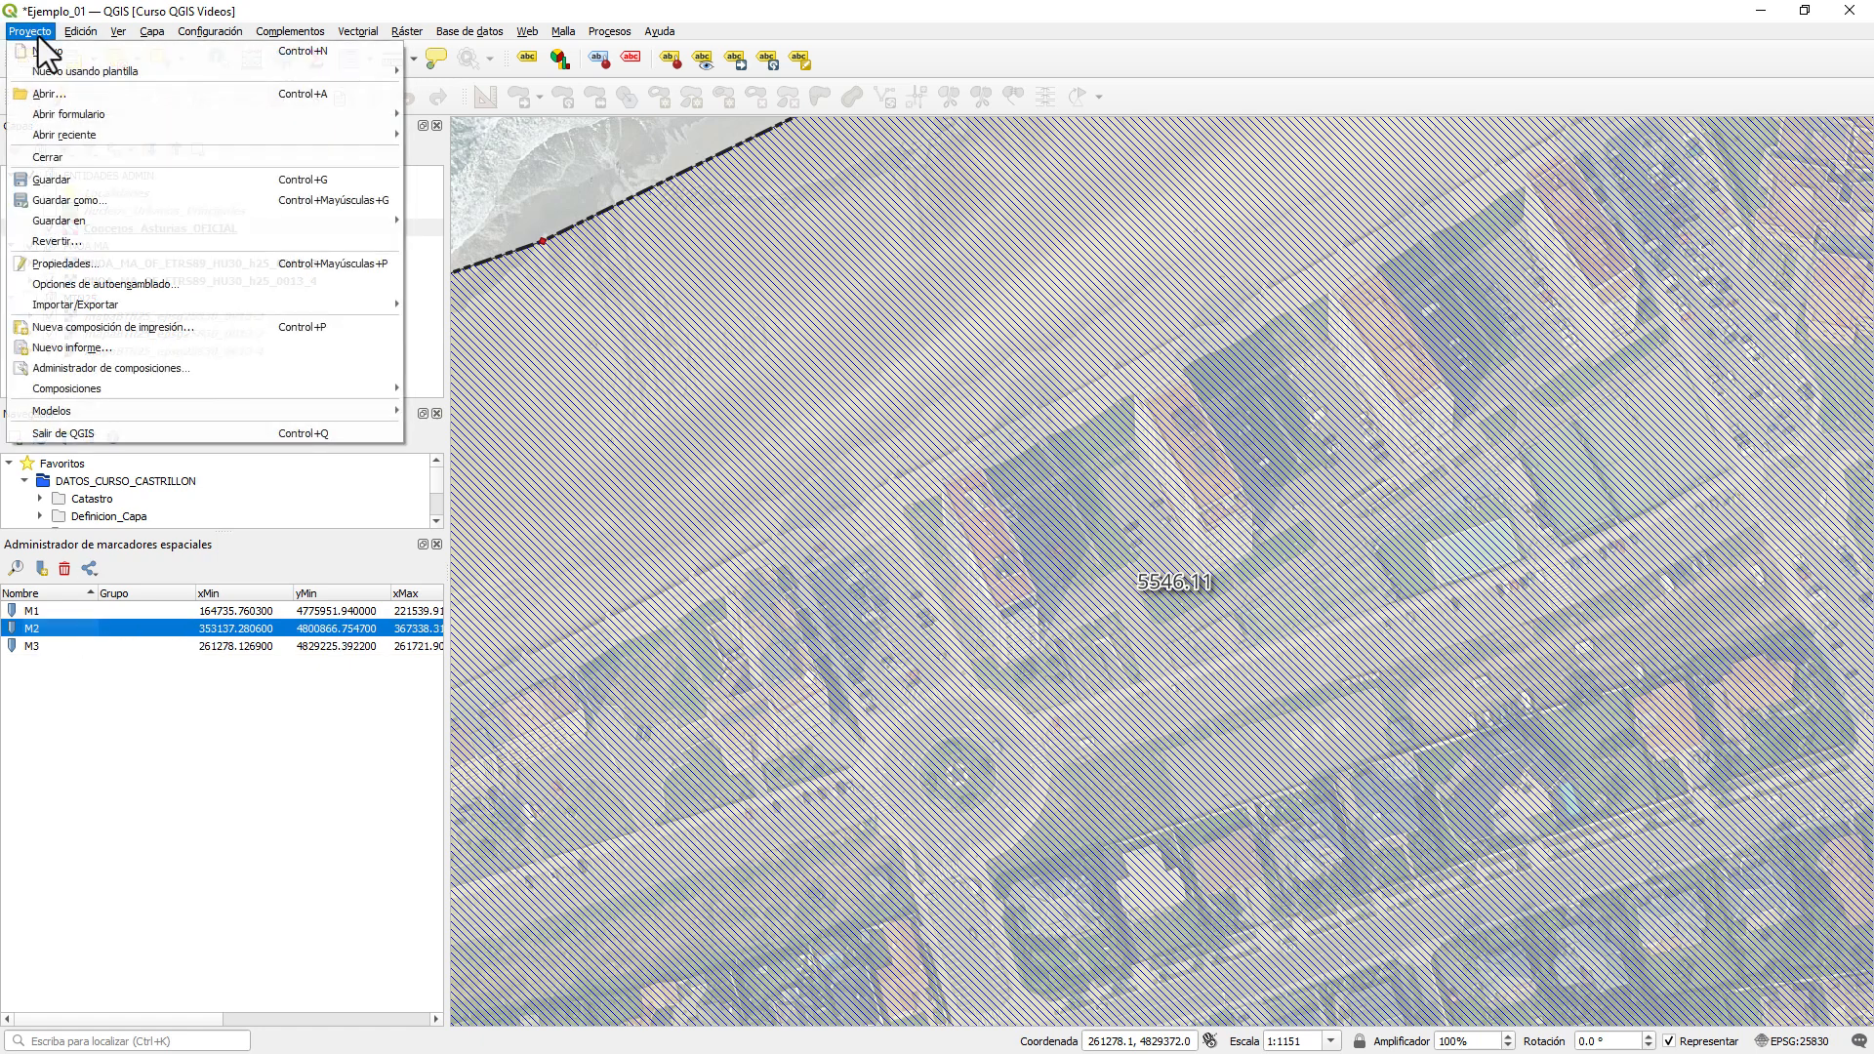
click(68, 184)
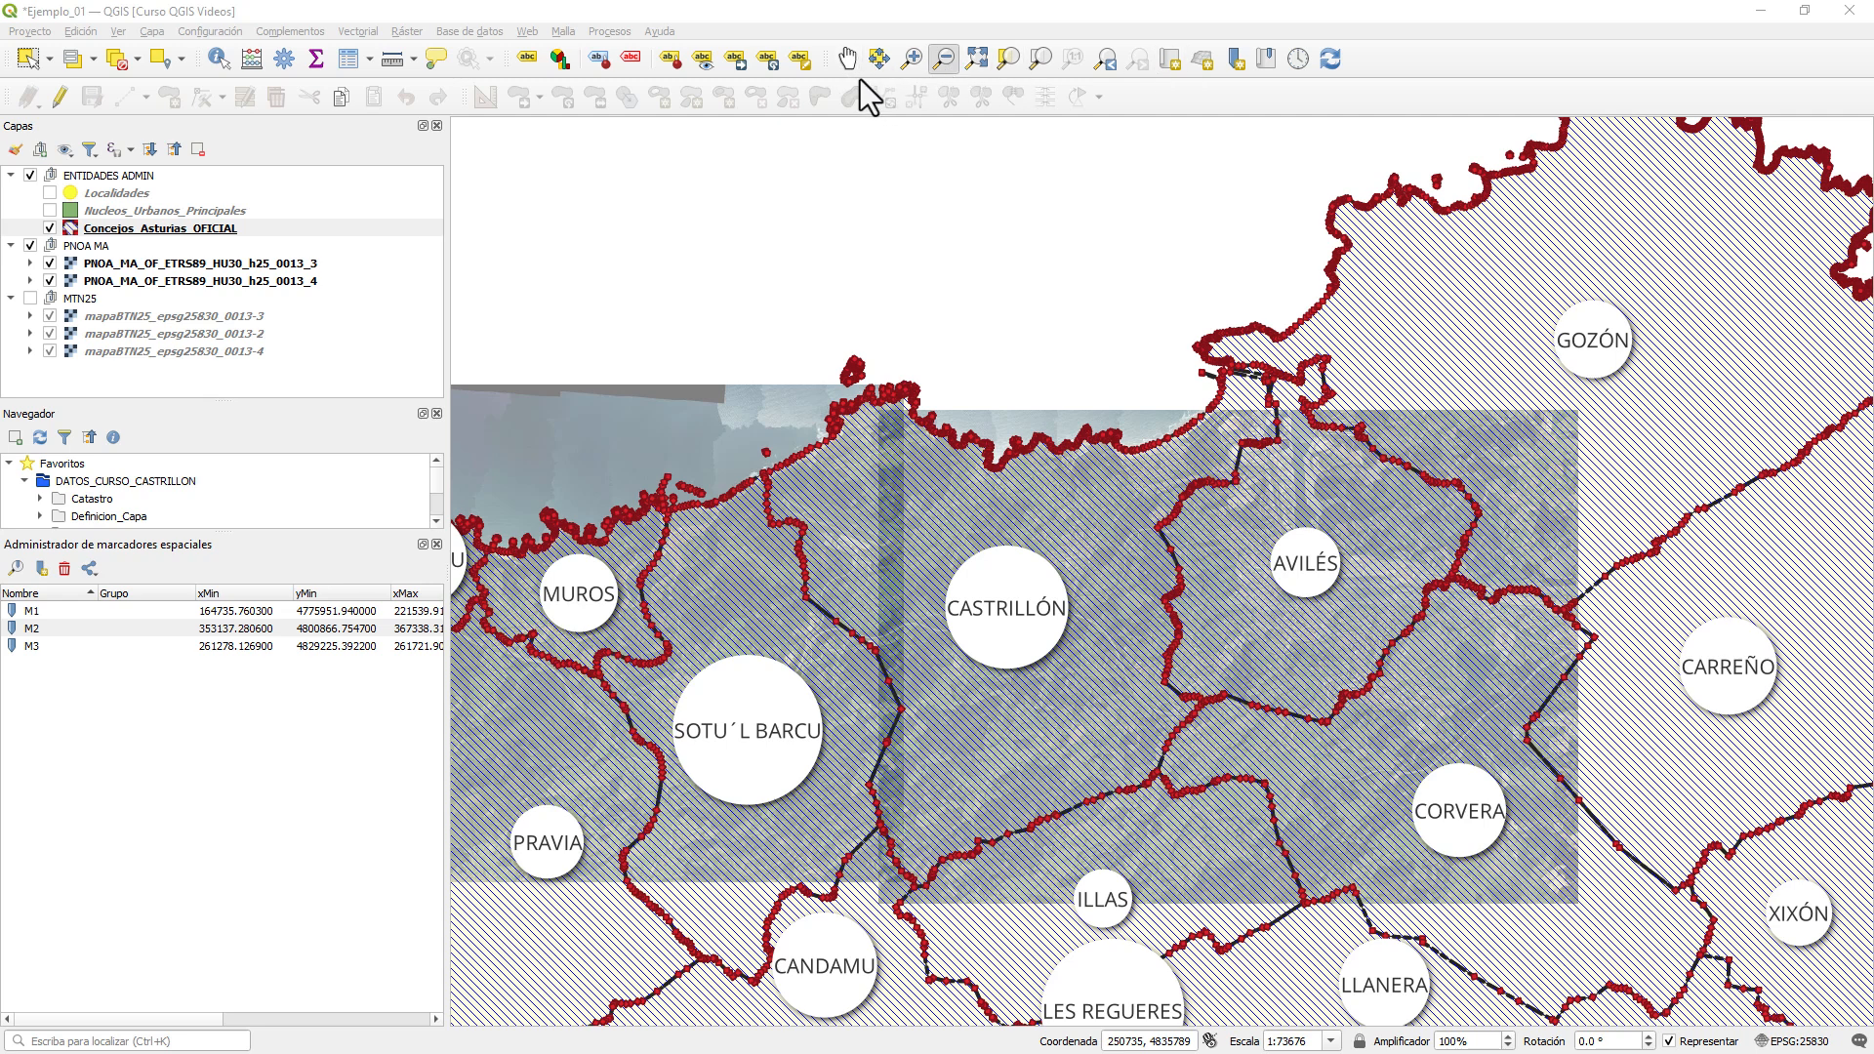
- Float the map navigation toolbar over the map and save a spatial bookmark named L1 for the view around Castrillón and Avilés
drag(828, 58, 707, 214)
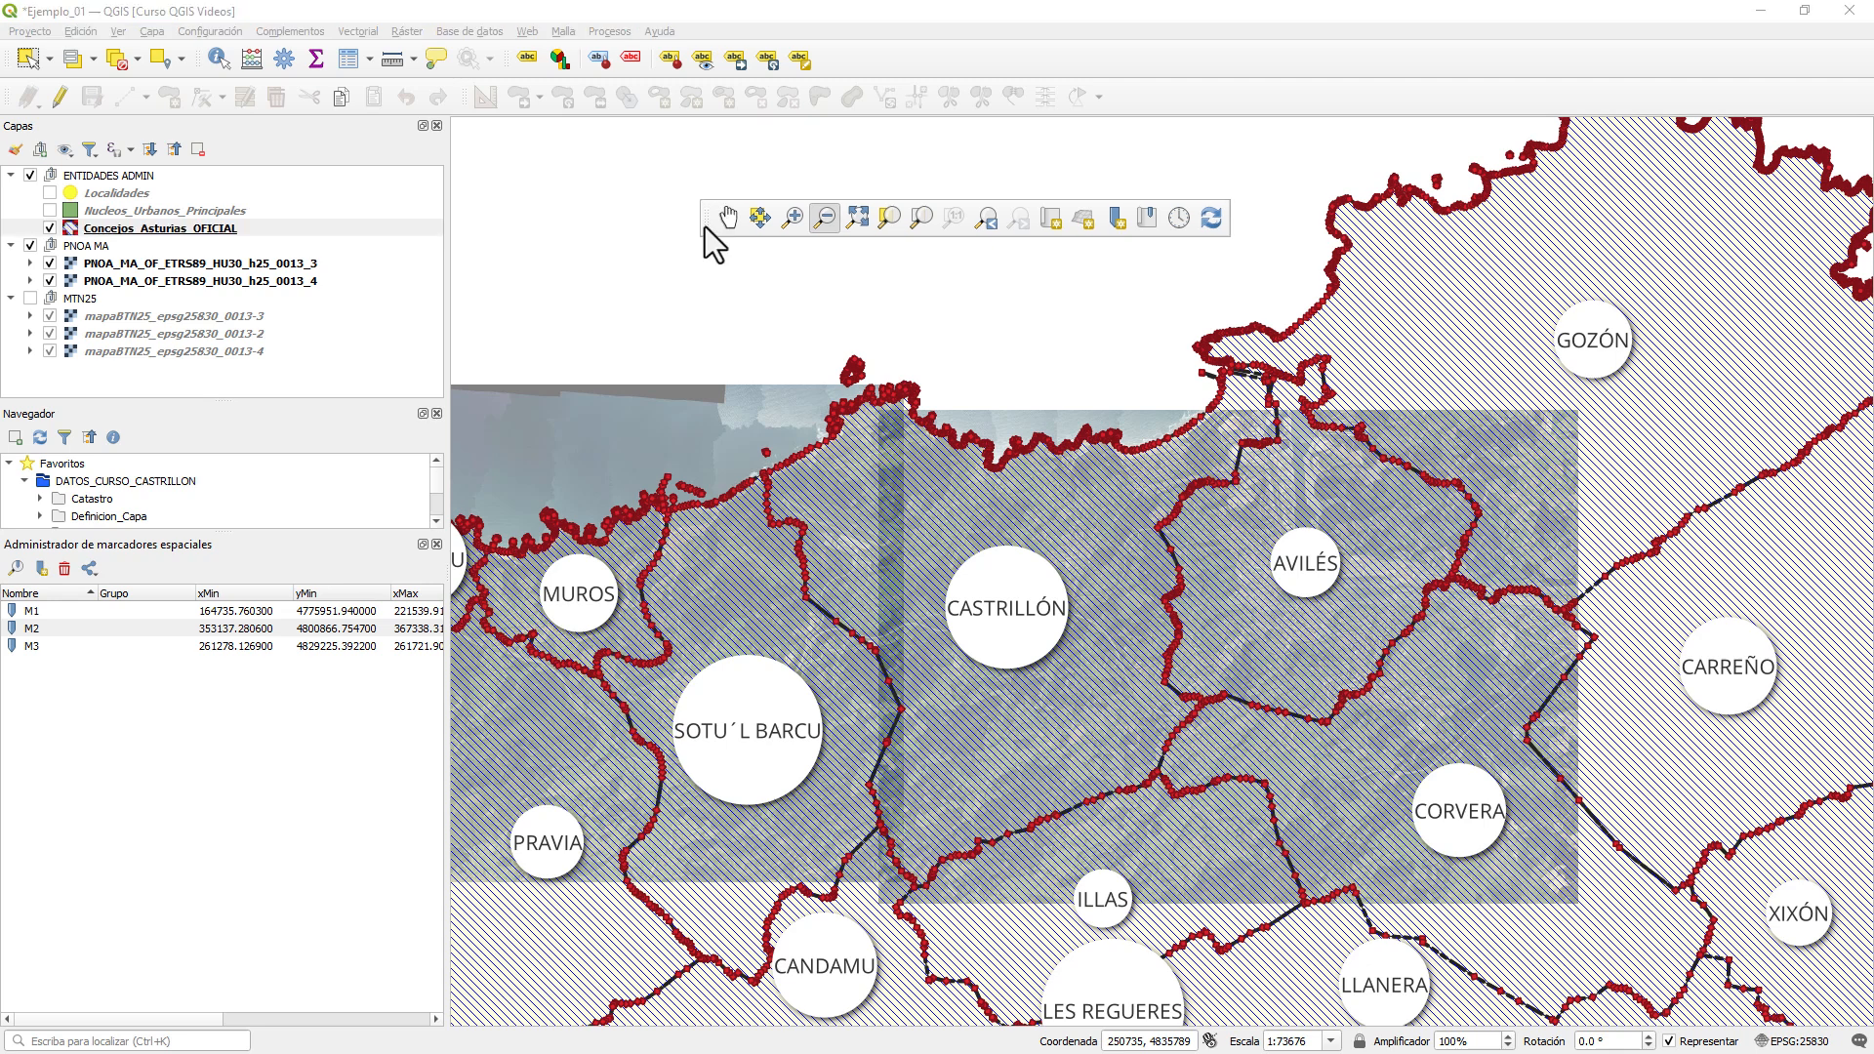
click(1113, 220)
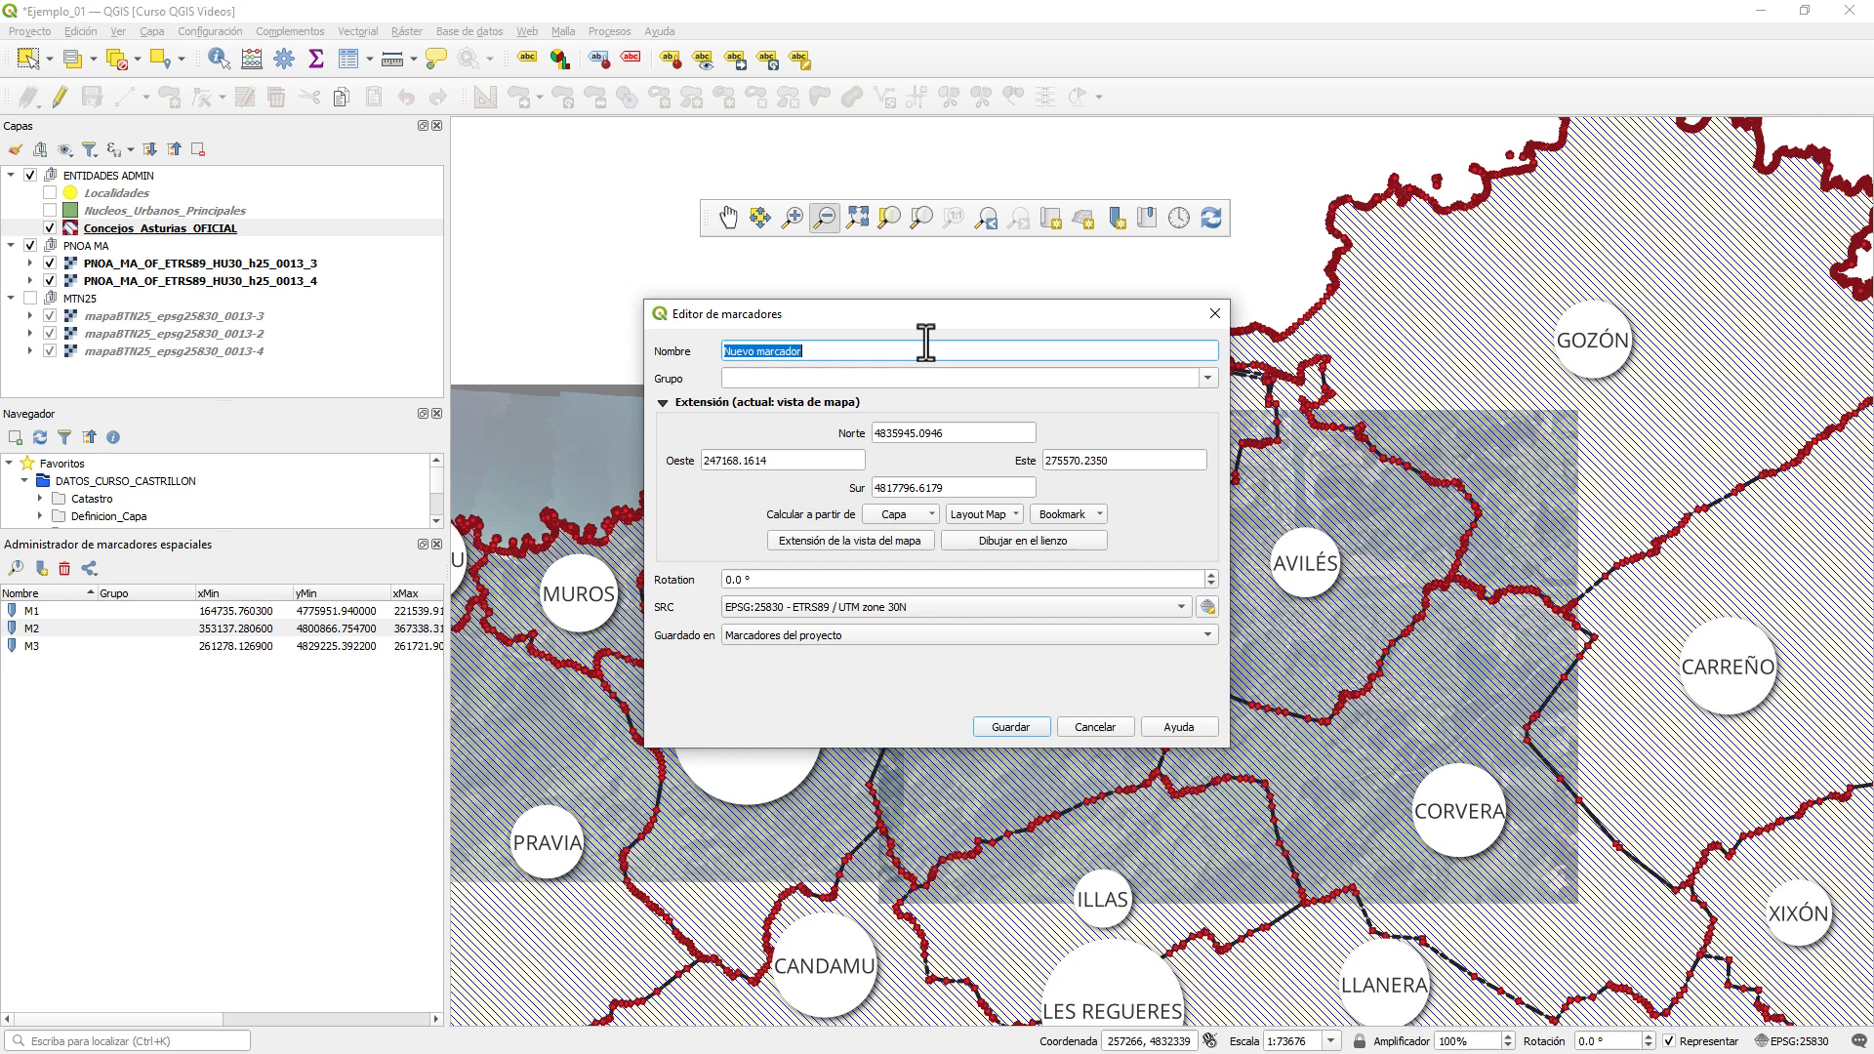
text(L1)
click(1010, 728)
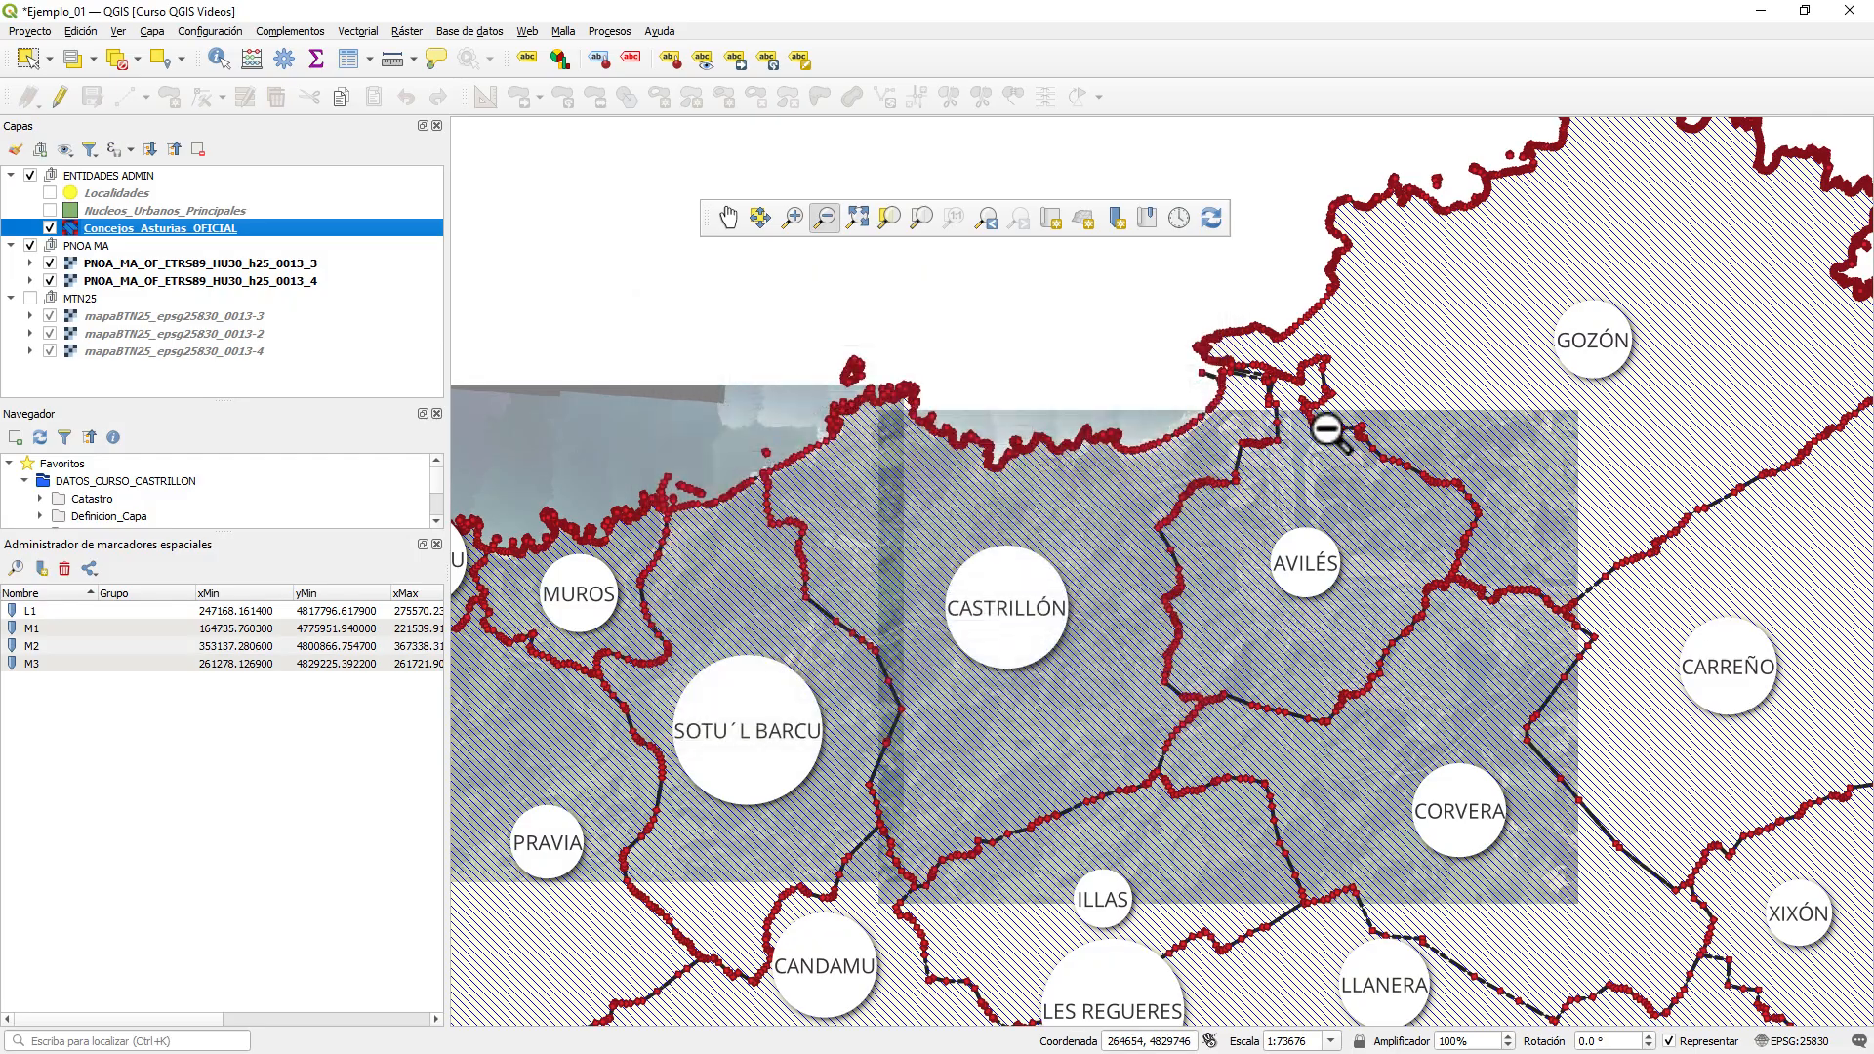
- Save a spatial bookmark named L2 for a 1:1151 close view in Avilés at the edge of the water
scroll(1214, 469, up, 5)
scroll(1184, 475, up, 1)
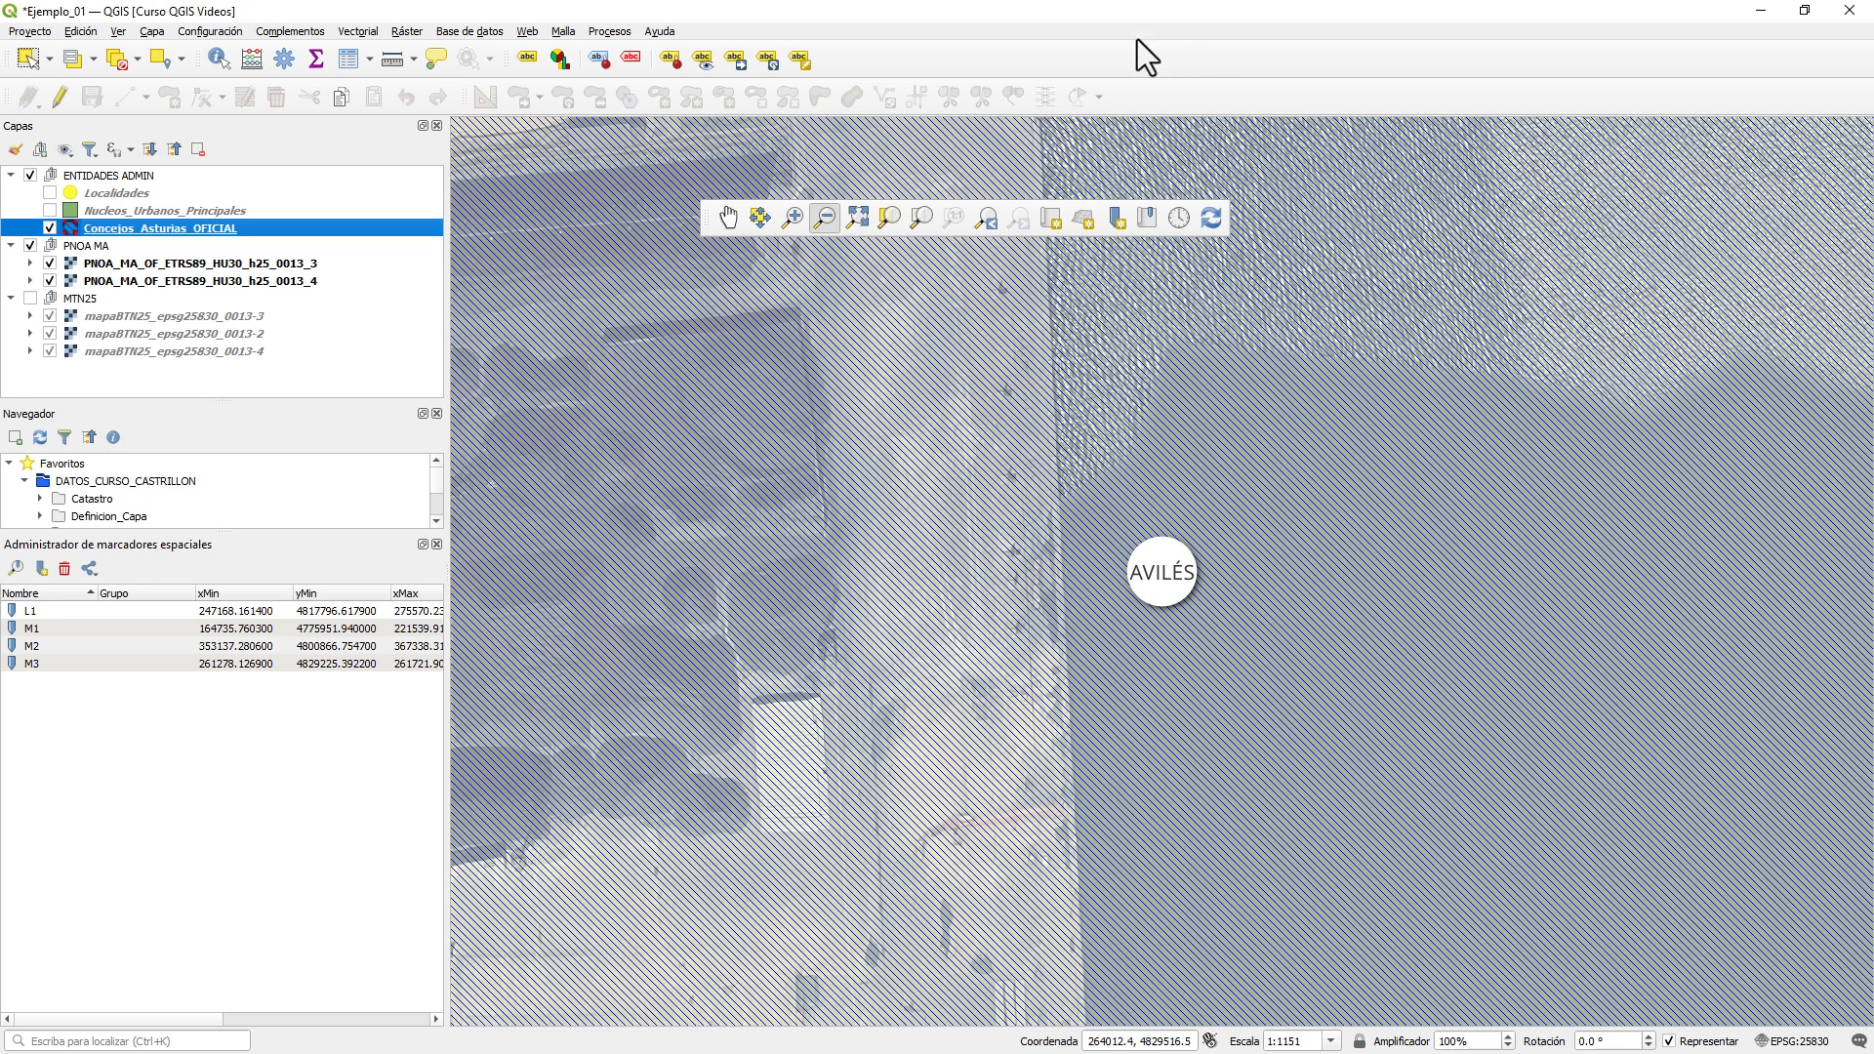
click(1117, 217)
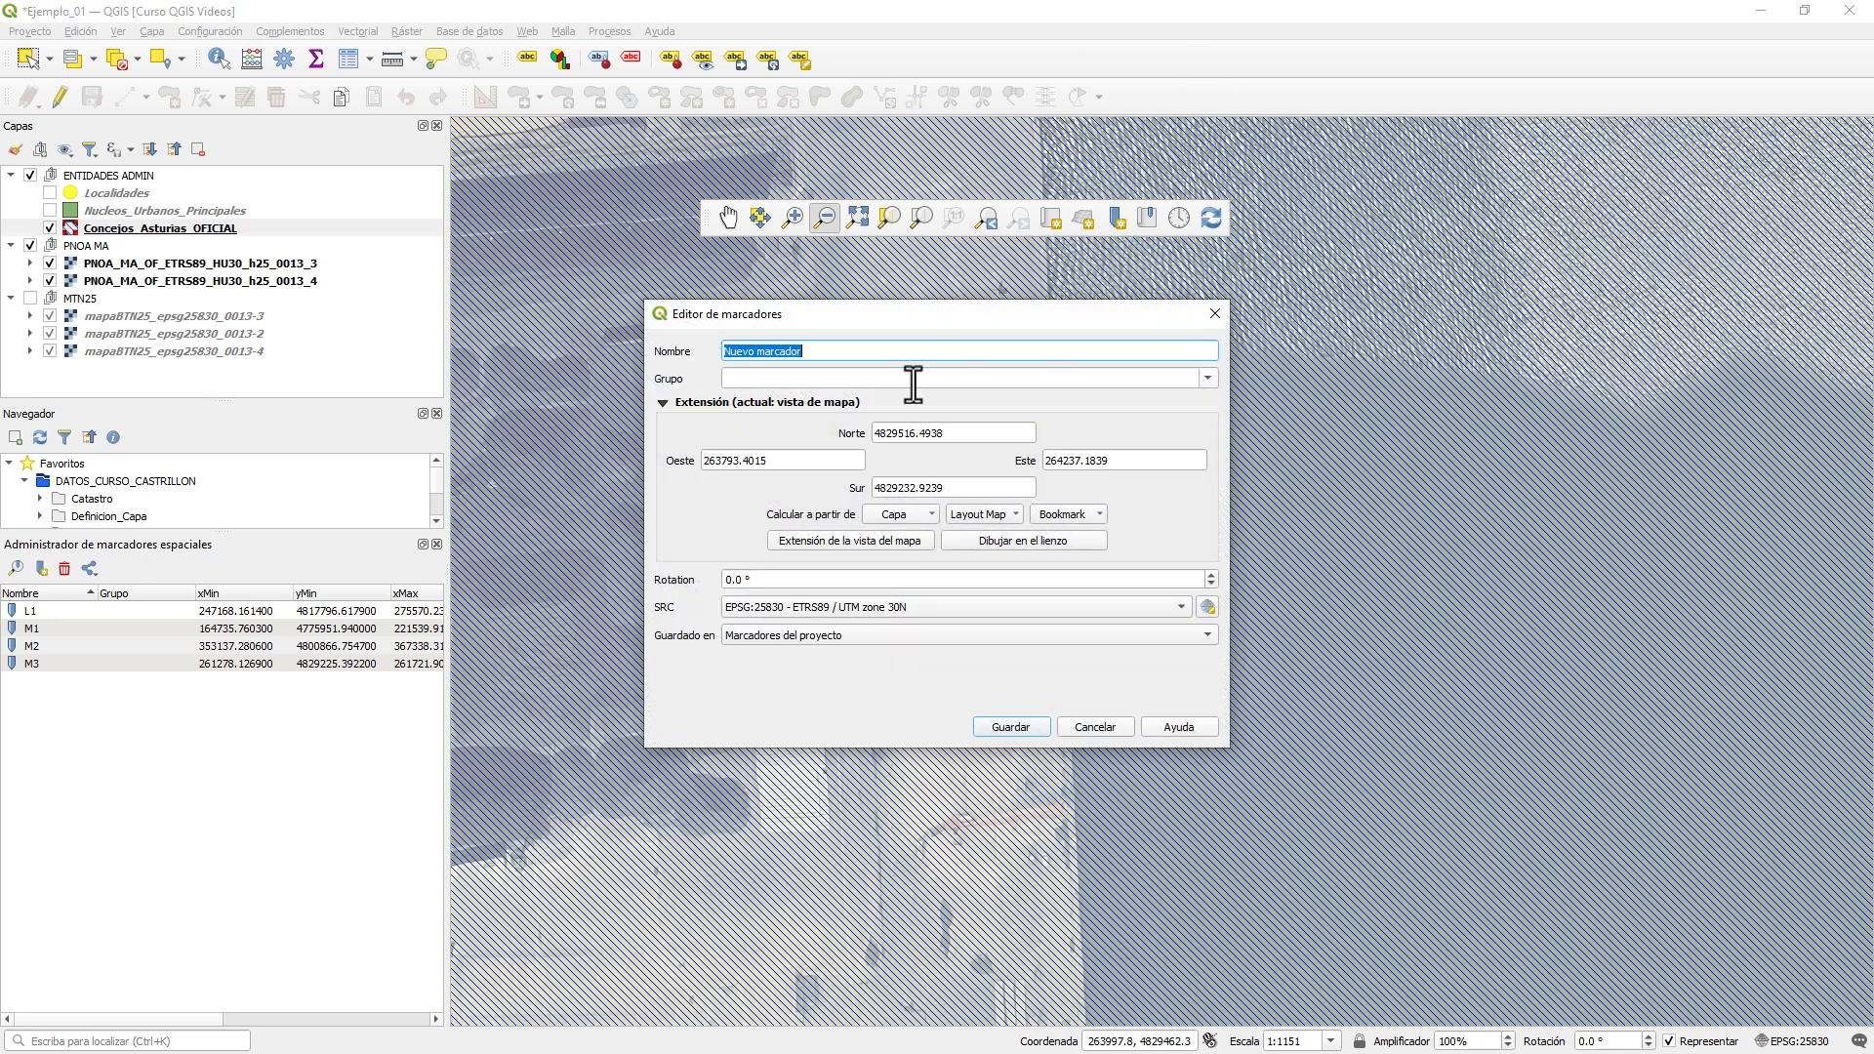
text(L2)
click(1011, 727)
- Save a spatial bookmark named L3 for a 1:13814 view inside the Villaviciosa municipality
scroll(1188, 589, down, 8)
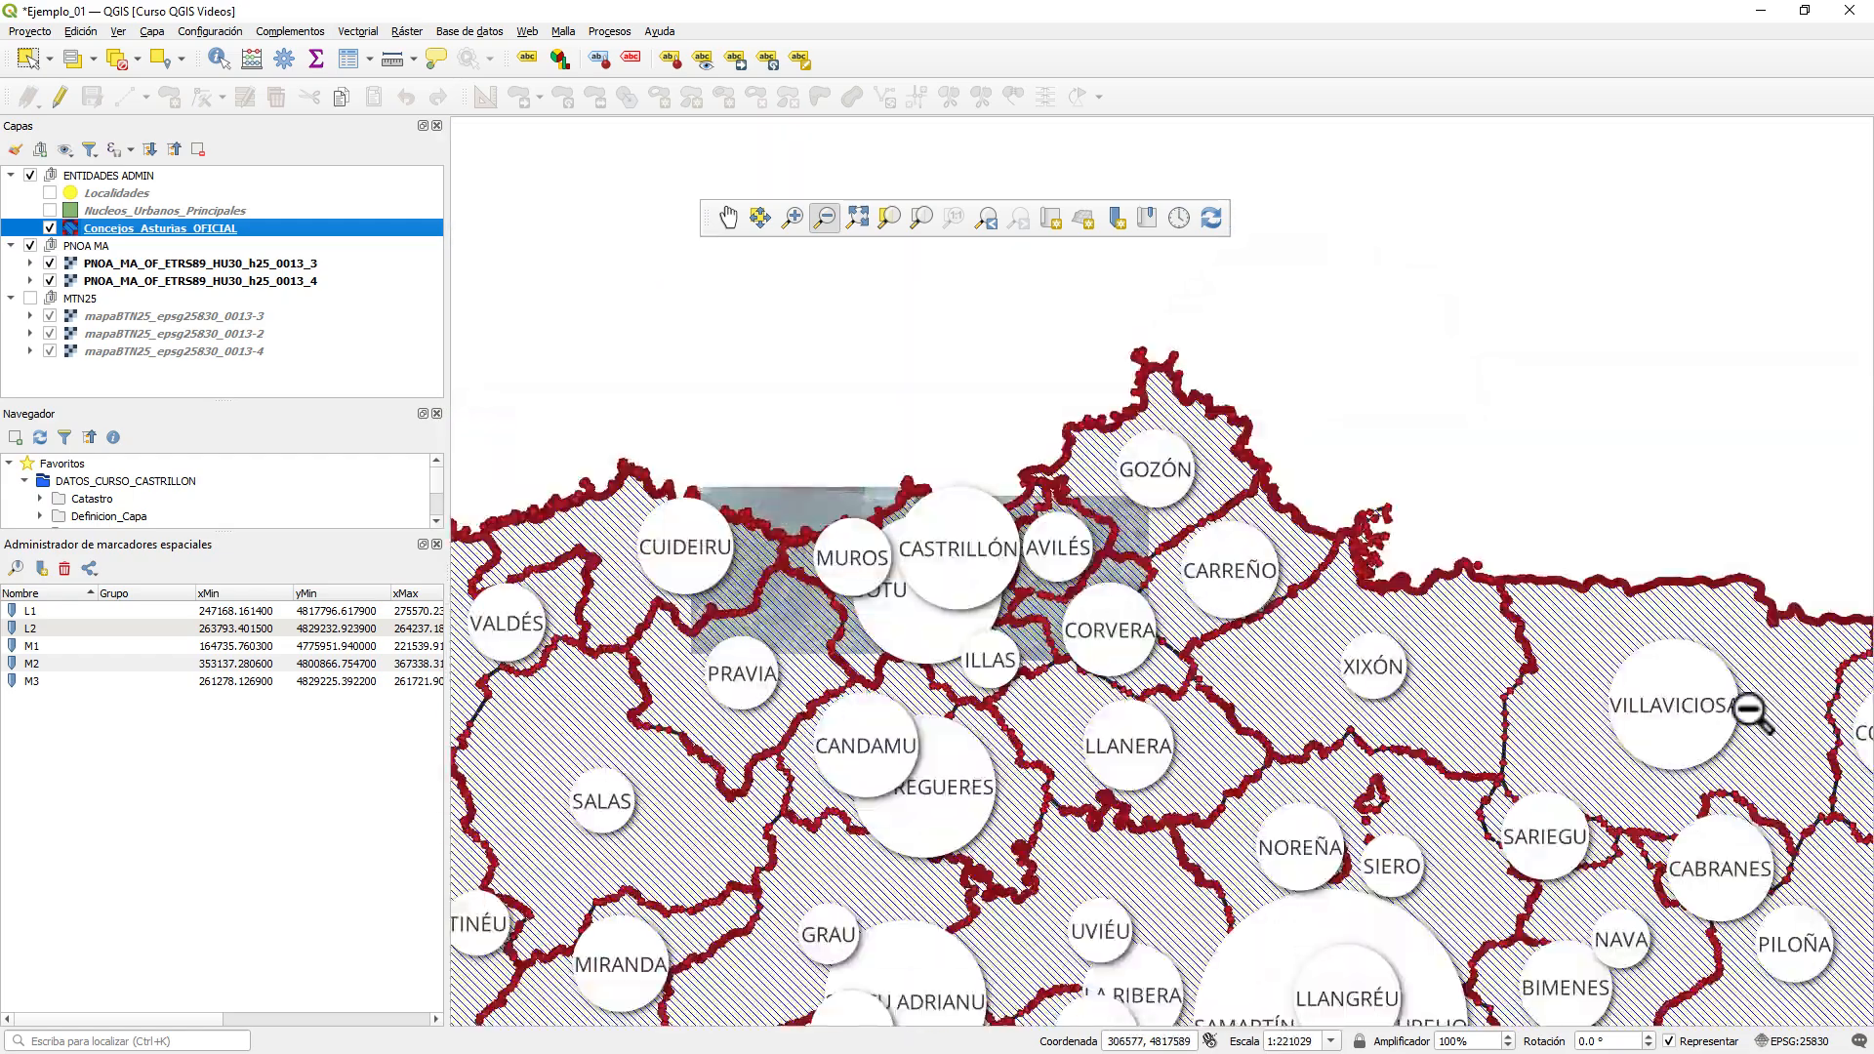
scroll(1673, 719, up, 2)
scroll(1298, 517, up, 2)
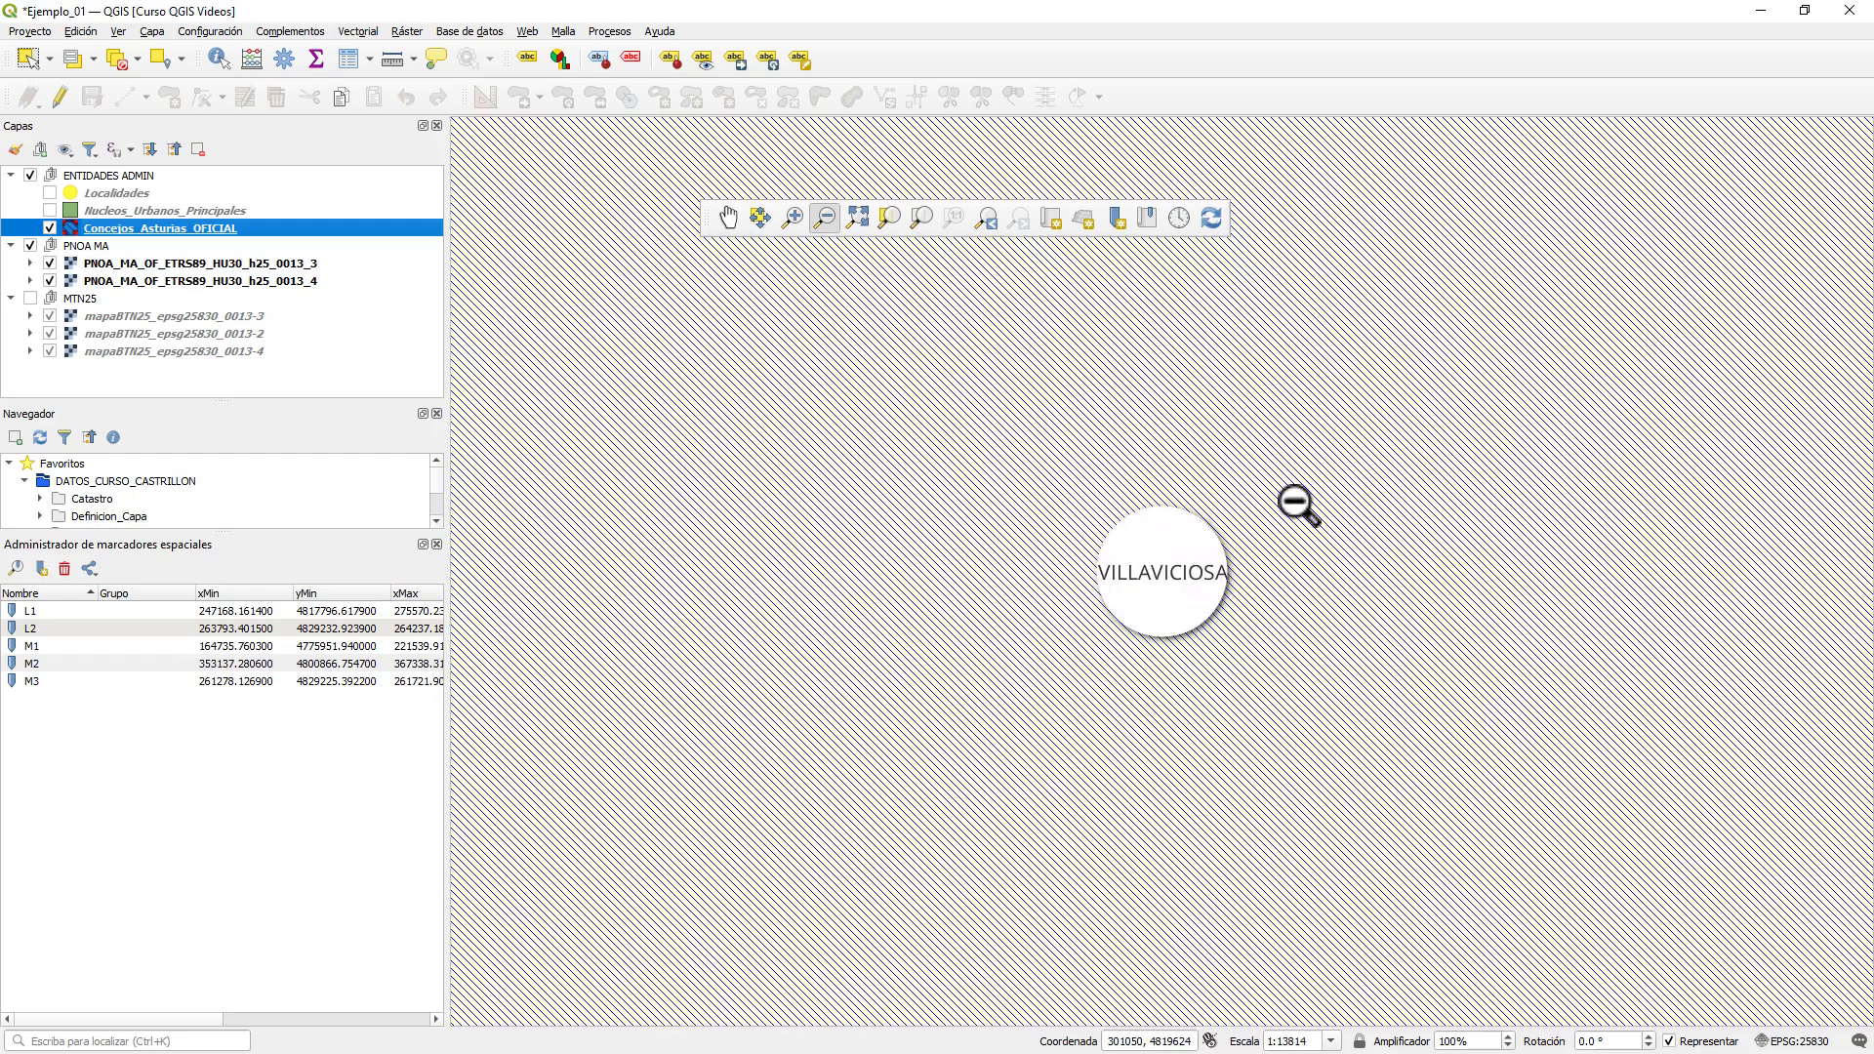
click(1116, 218)
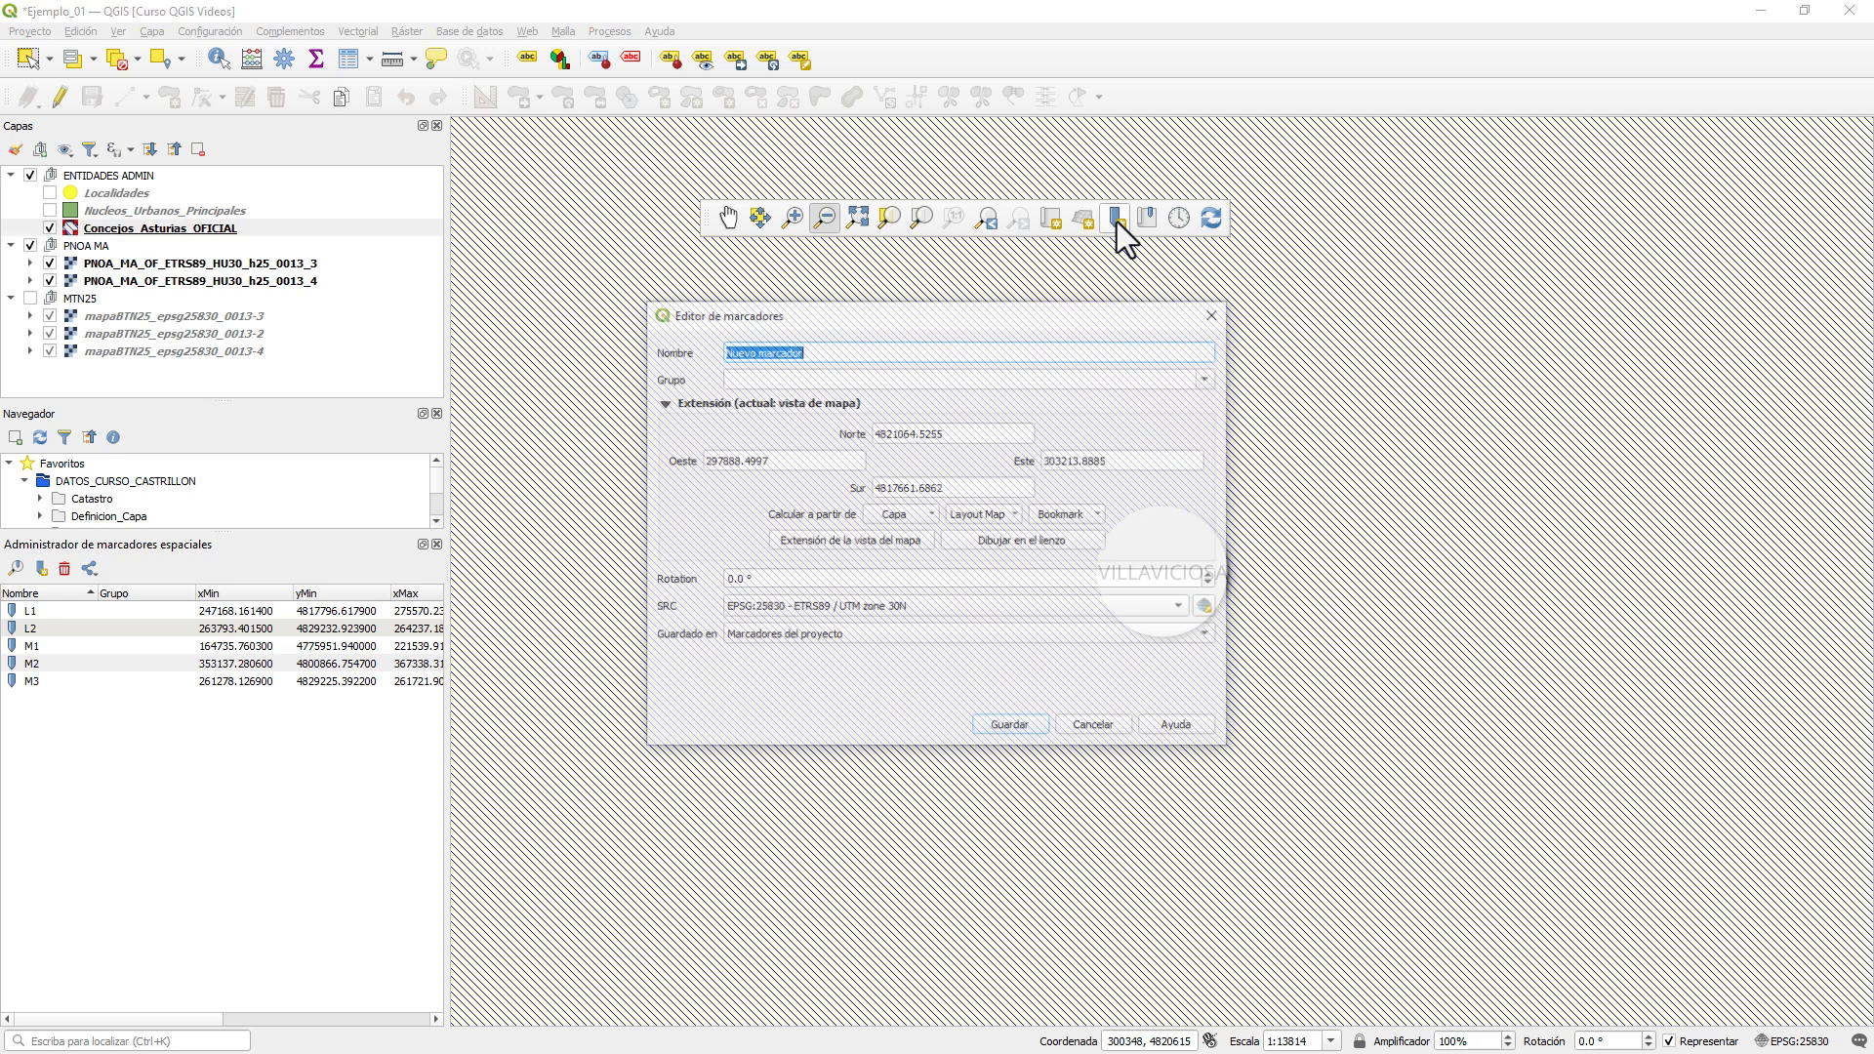
text(L3)
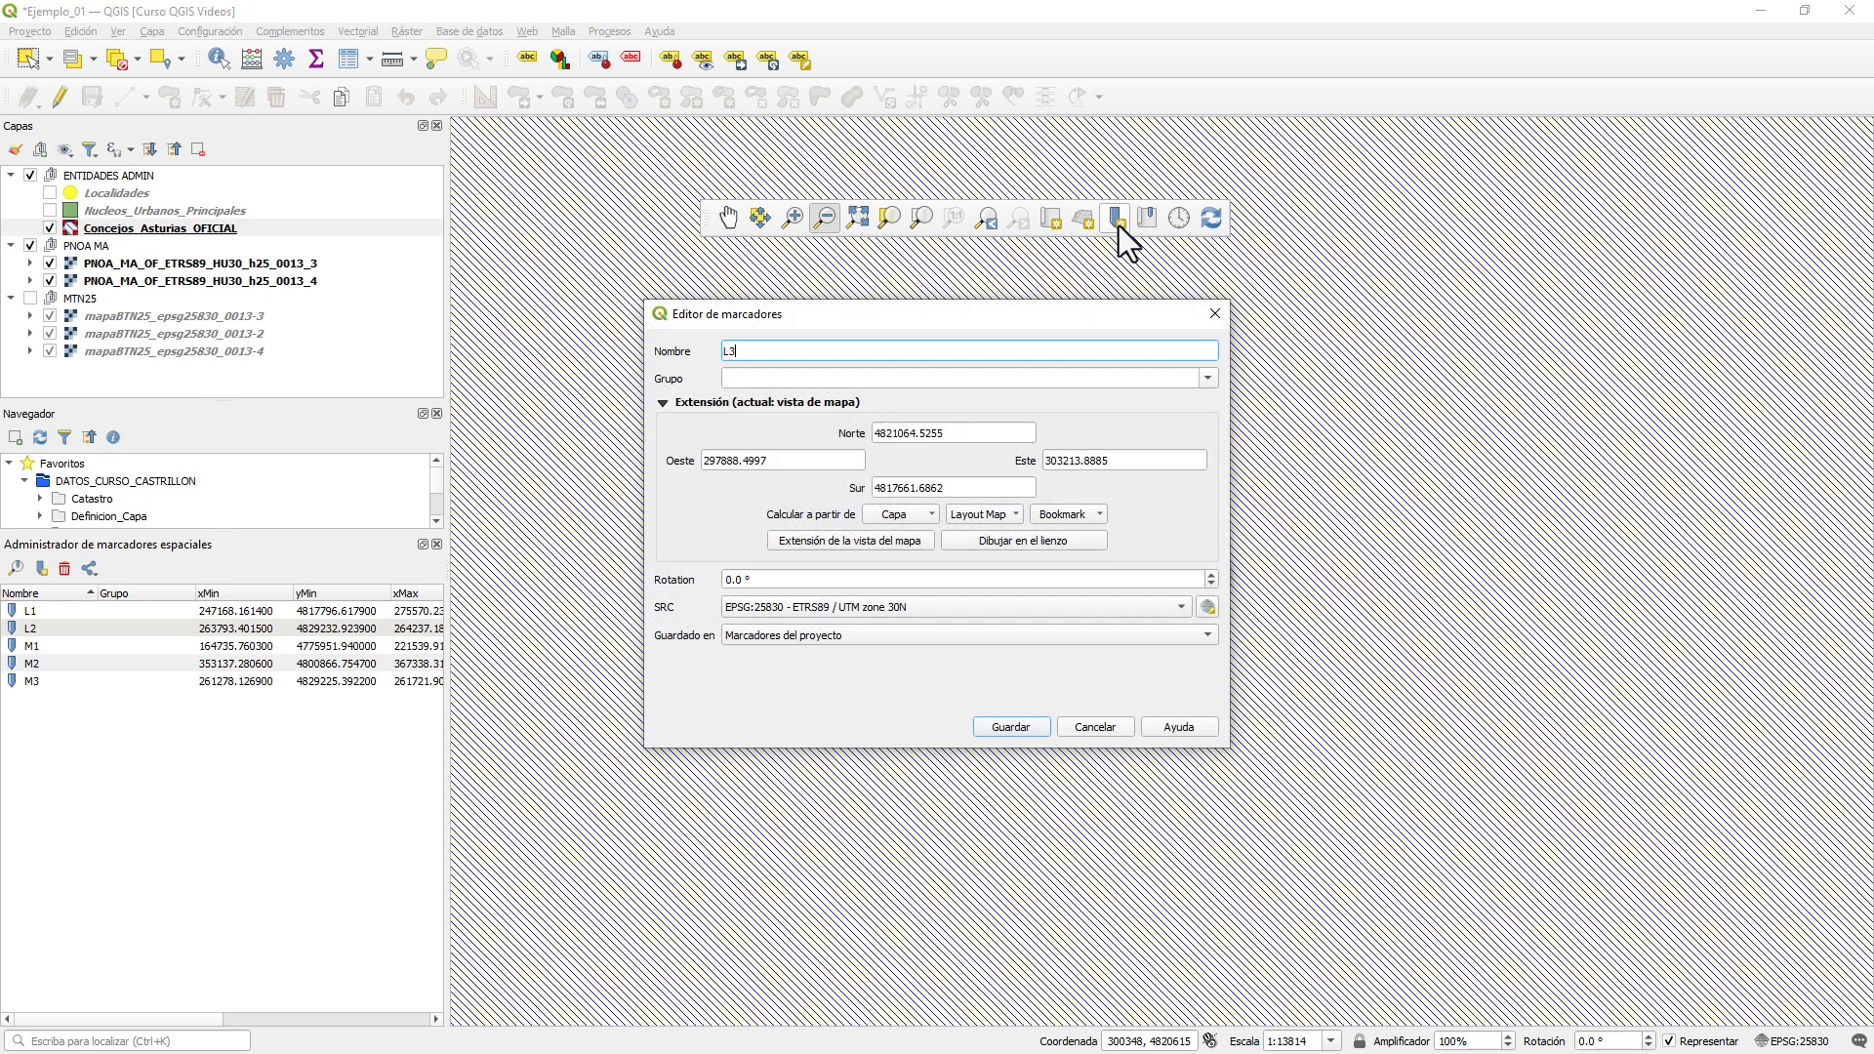
click(1010, 728)
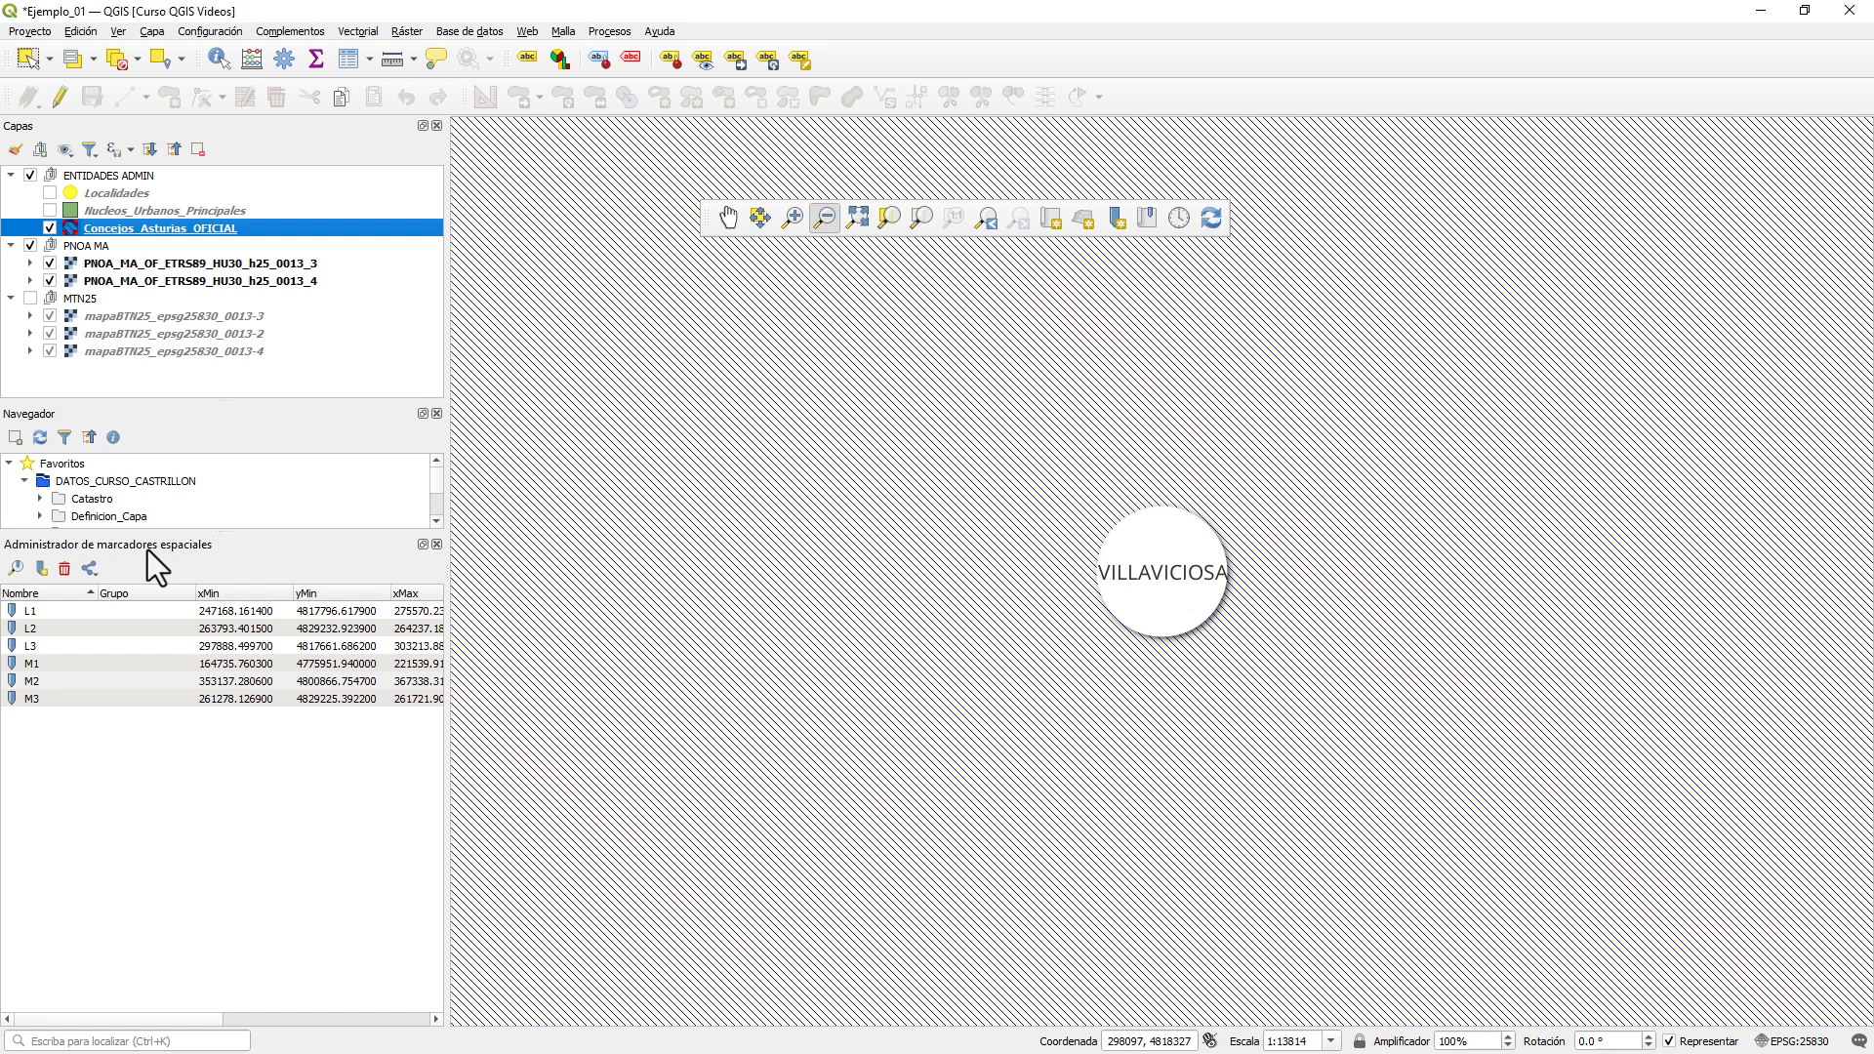
- Close the spatial bookmark manager and show it again
click(437, 545)
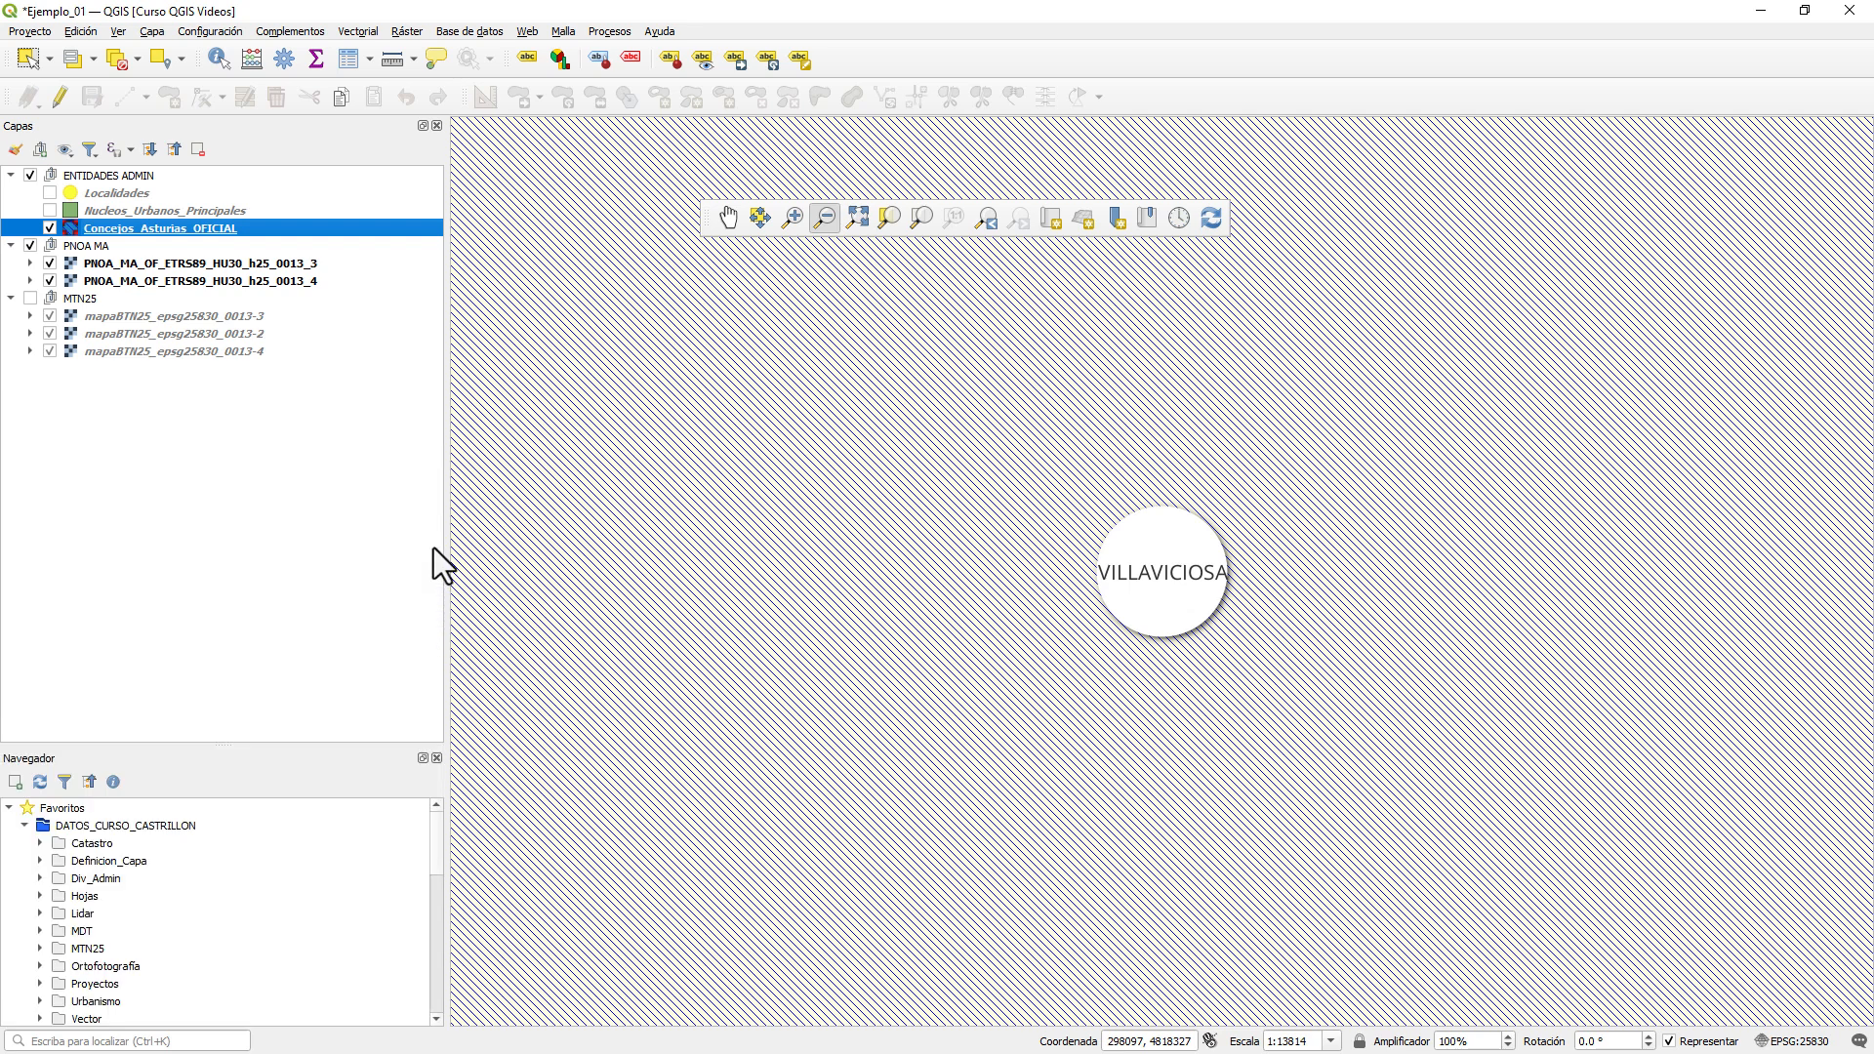
click(121, 33)
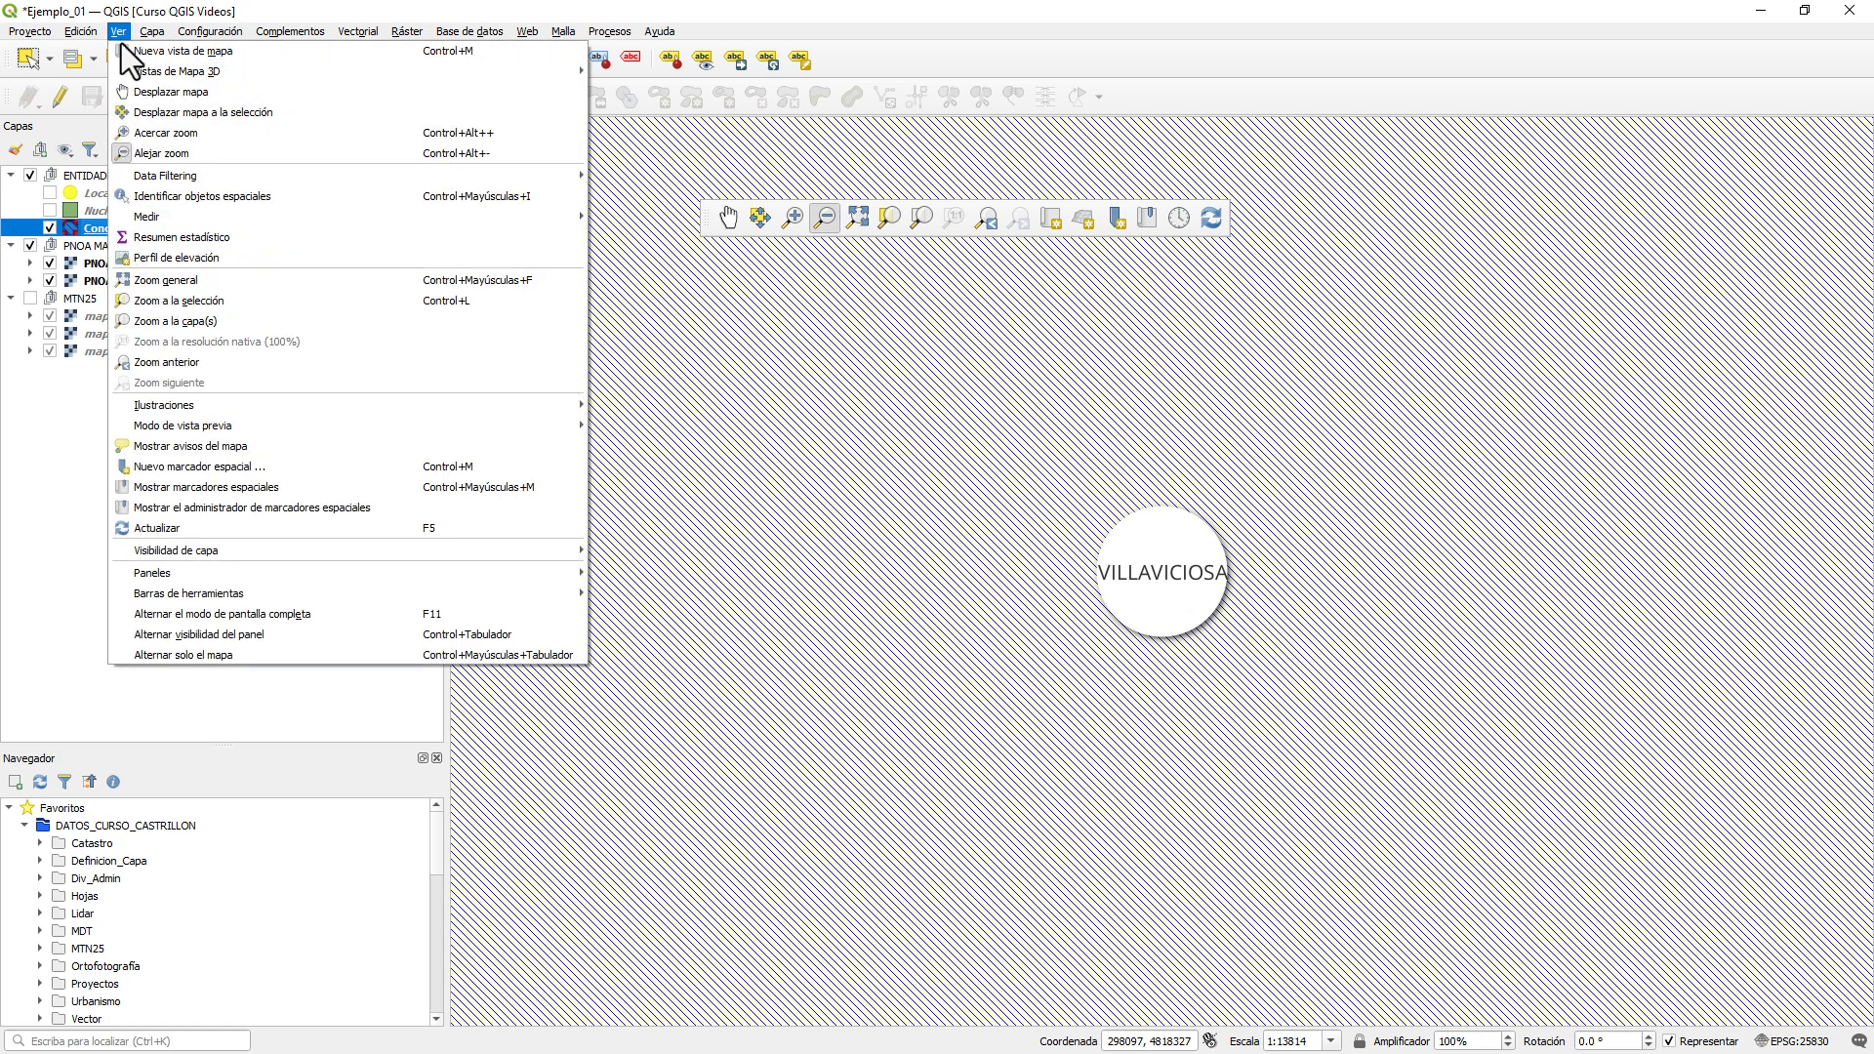
click(196, 509)
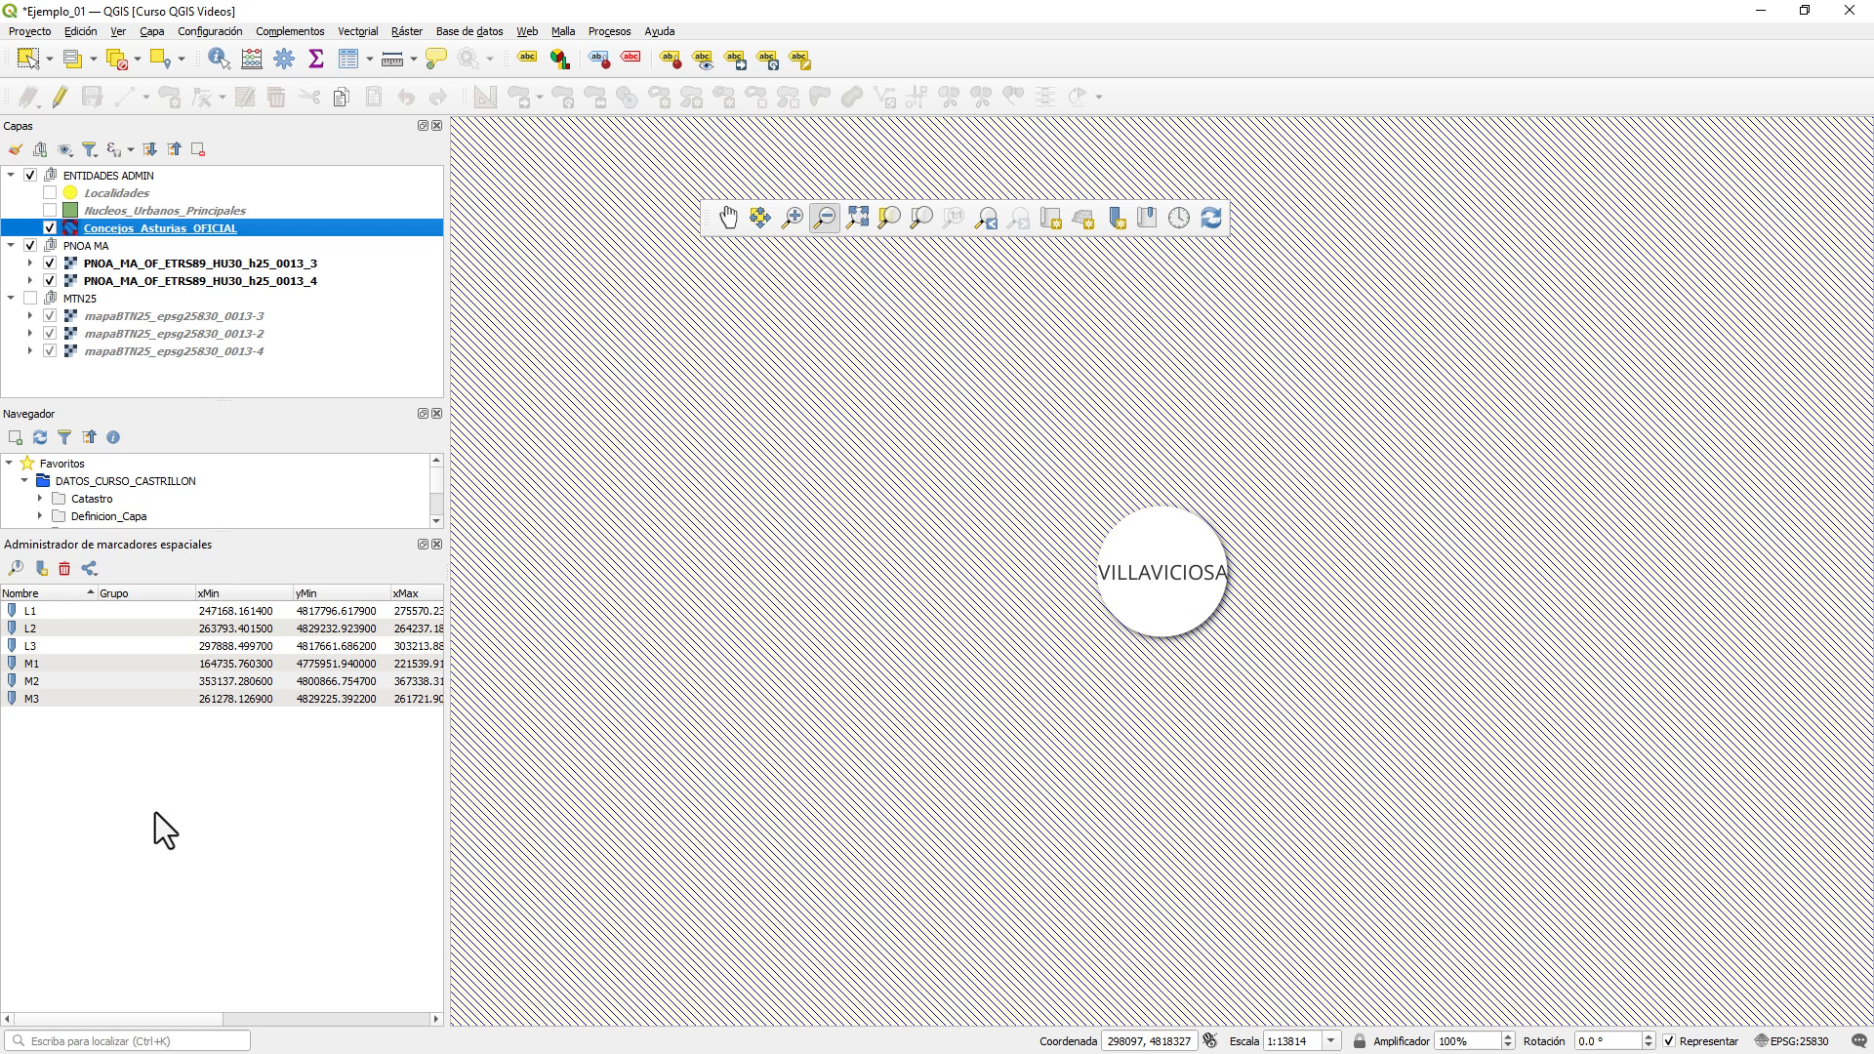
- Zoom the map to the saved bookmarks L1, L2 and L3 in turn
double_click(68, 611)
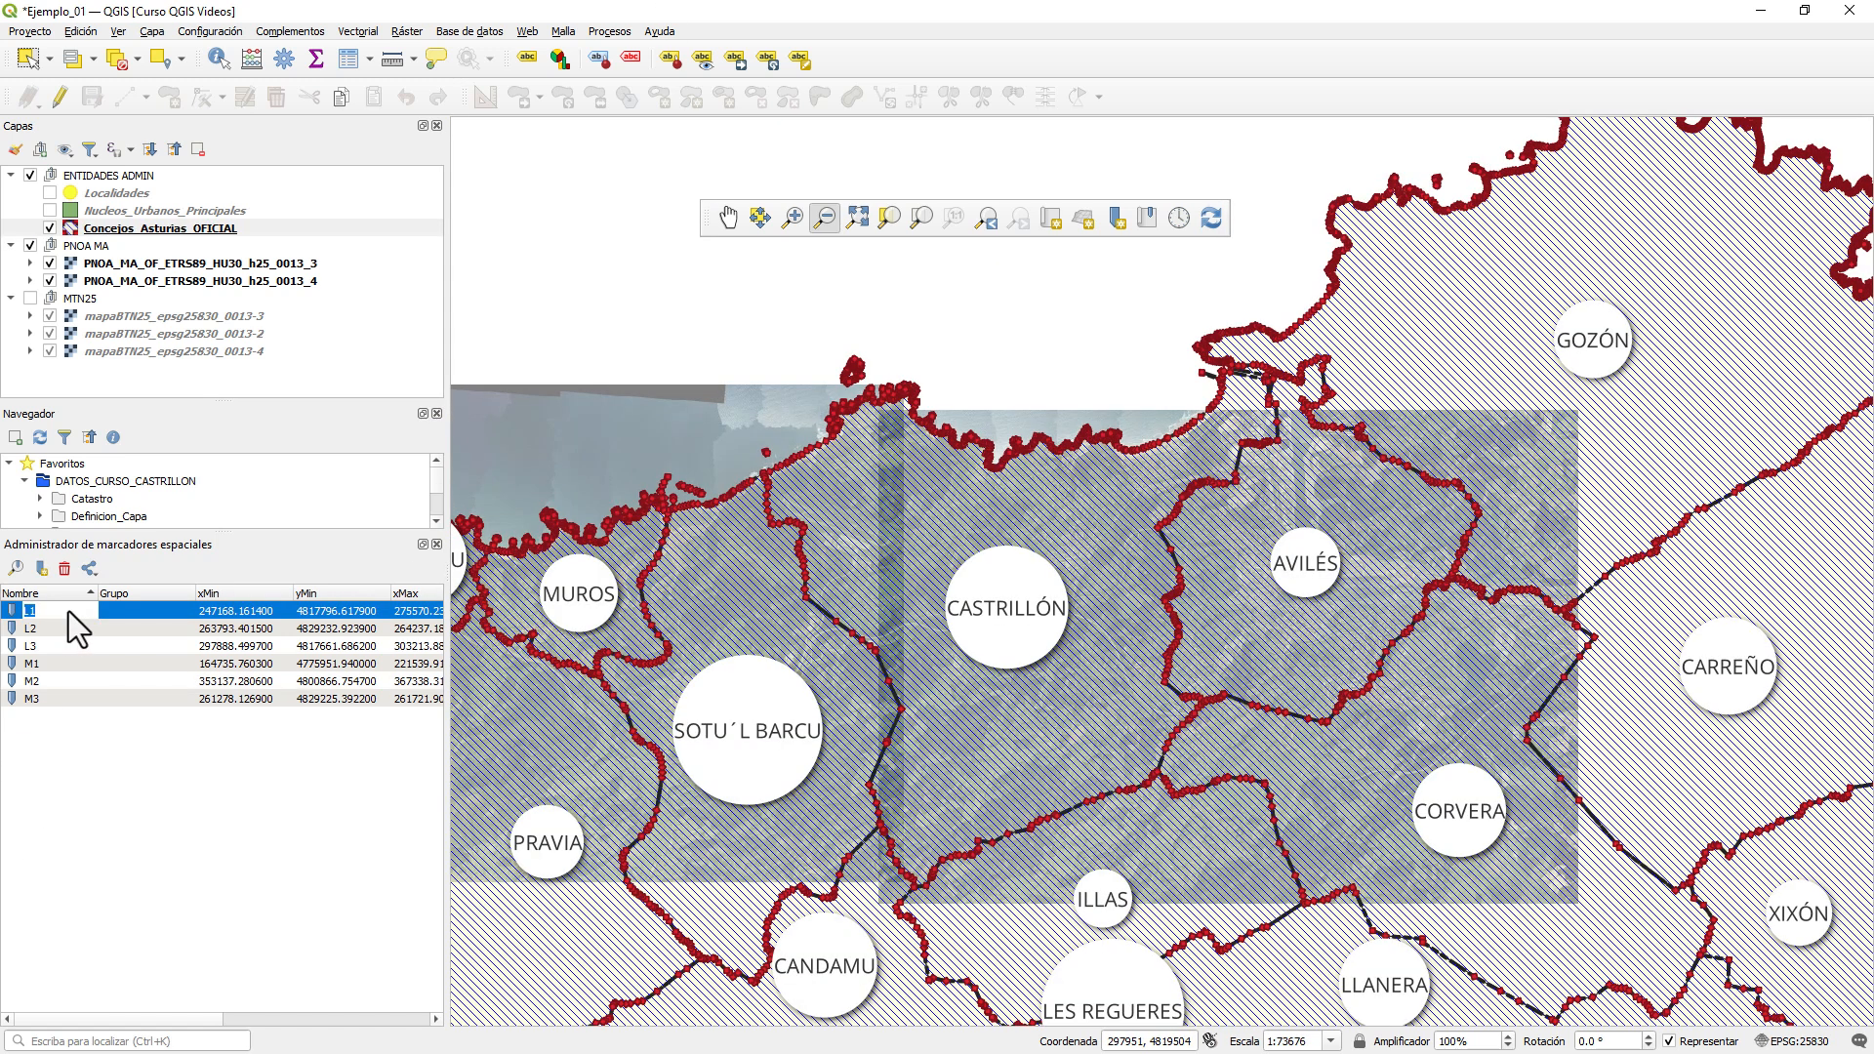
double_click(50, 629)
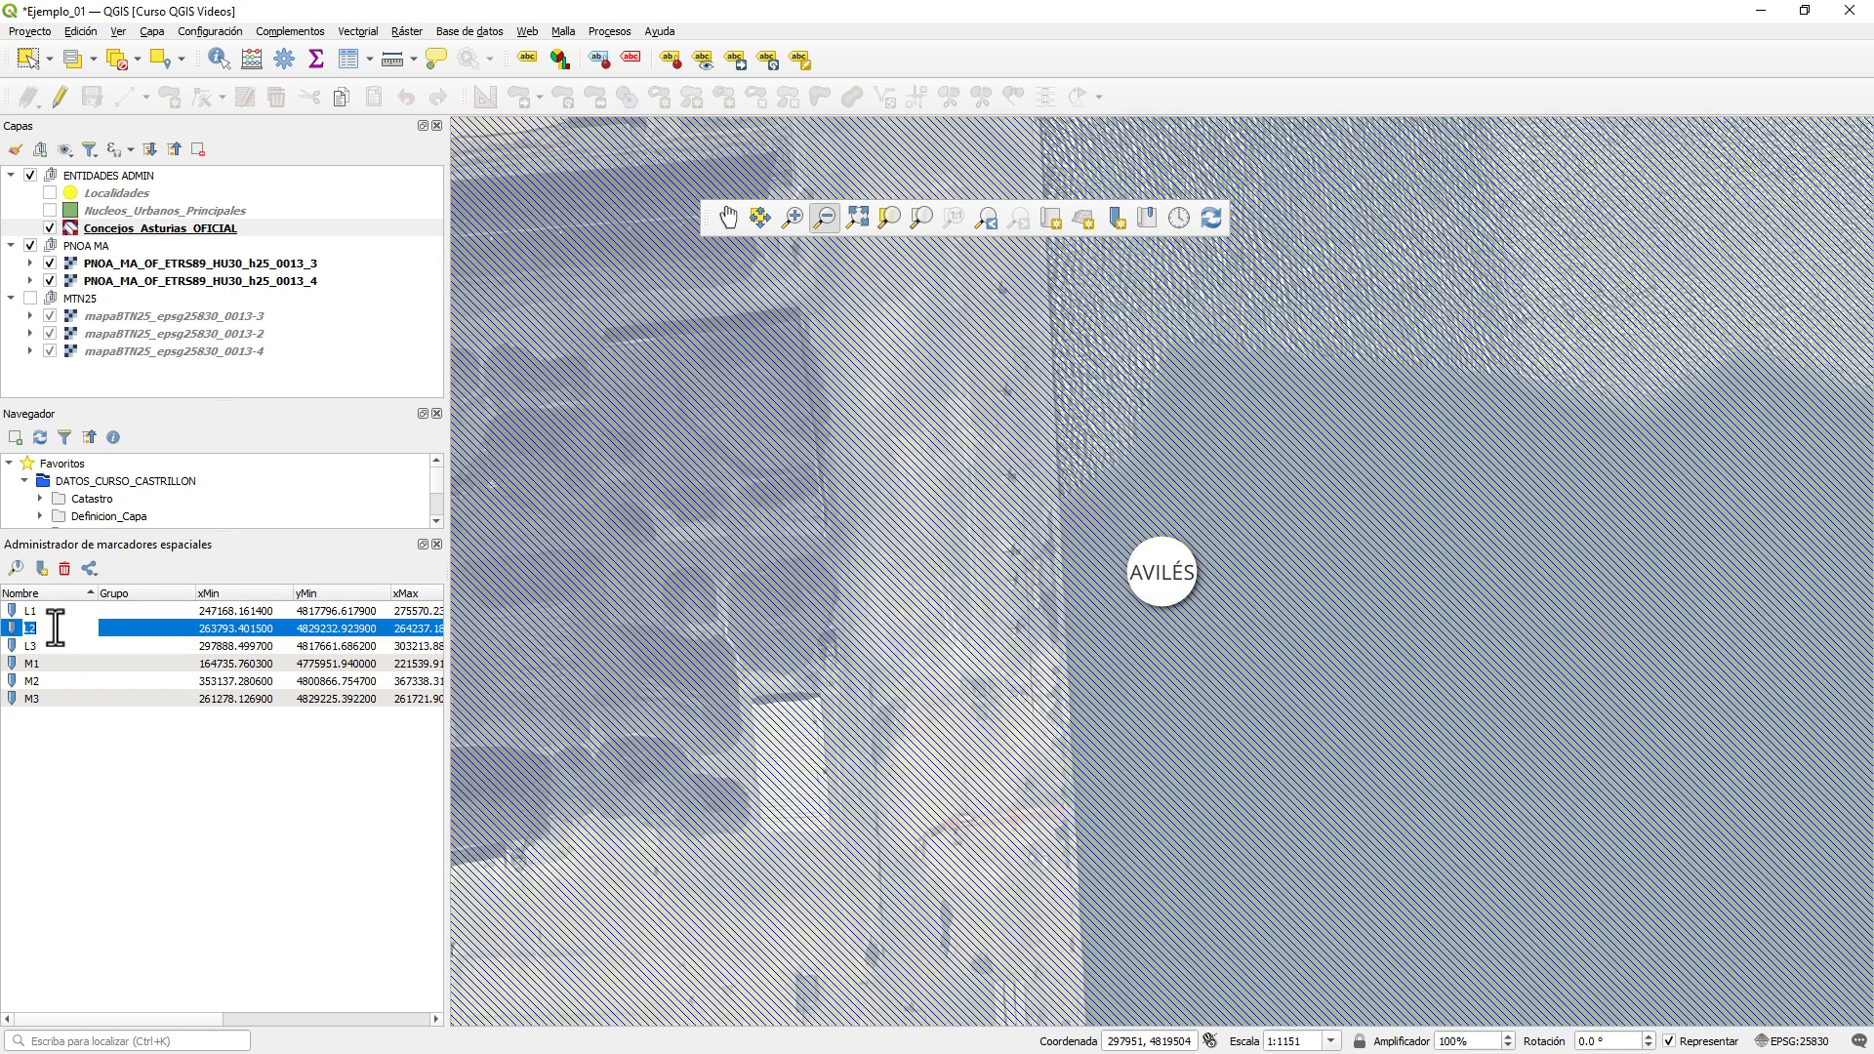
double_click(50, 646)
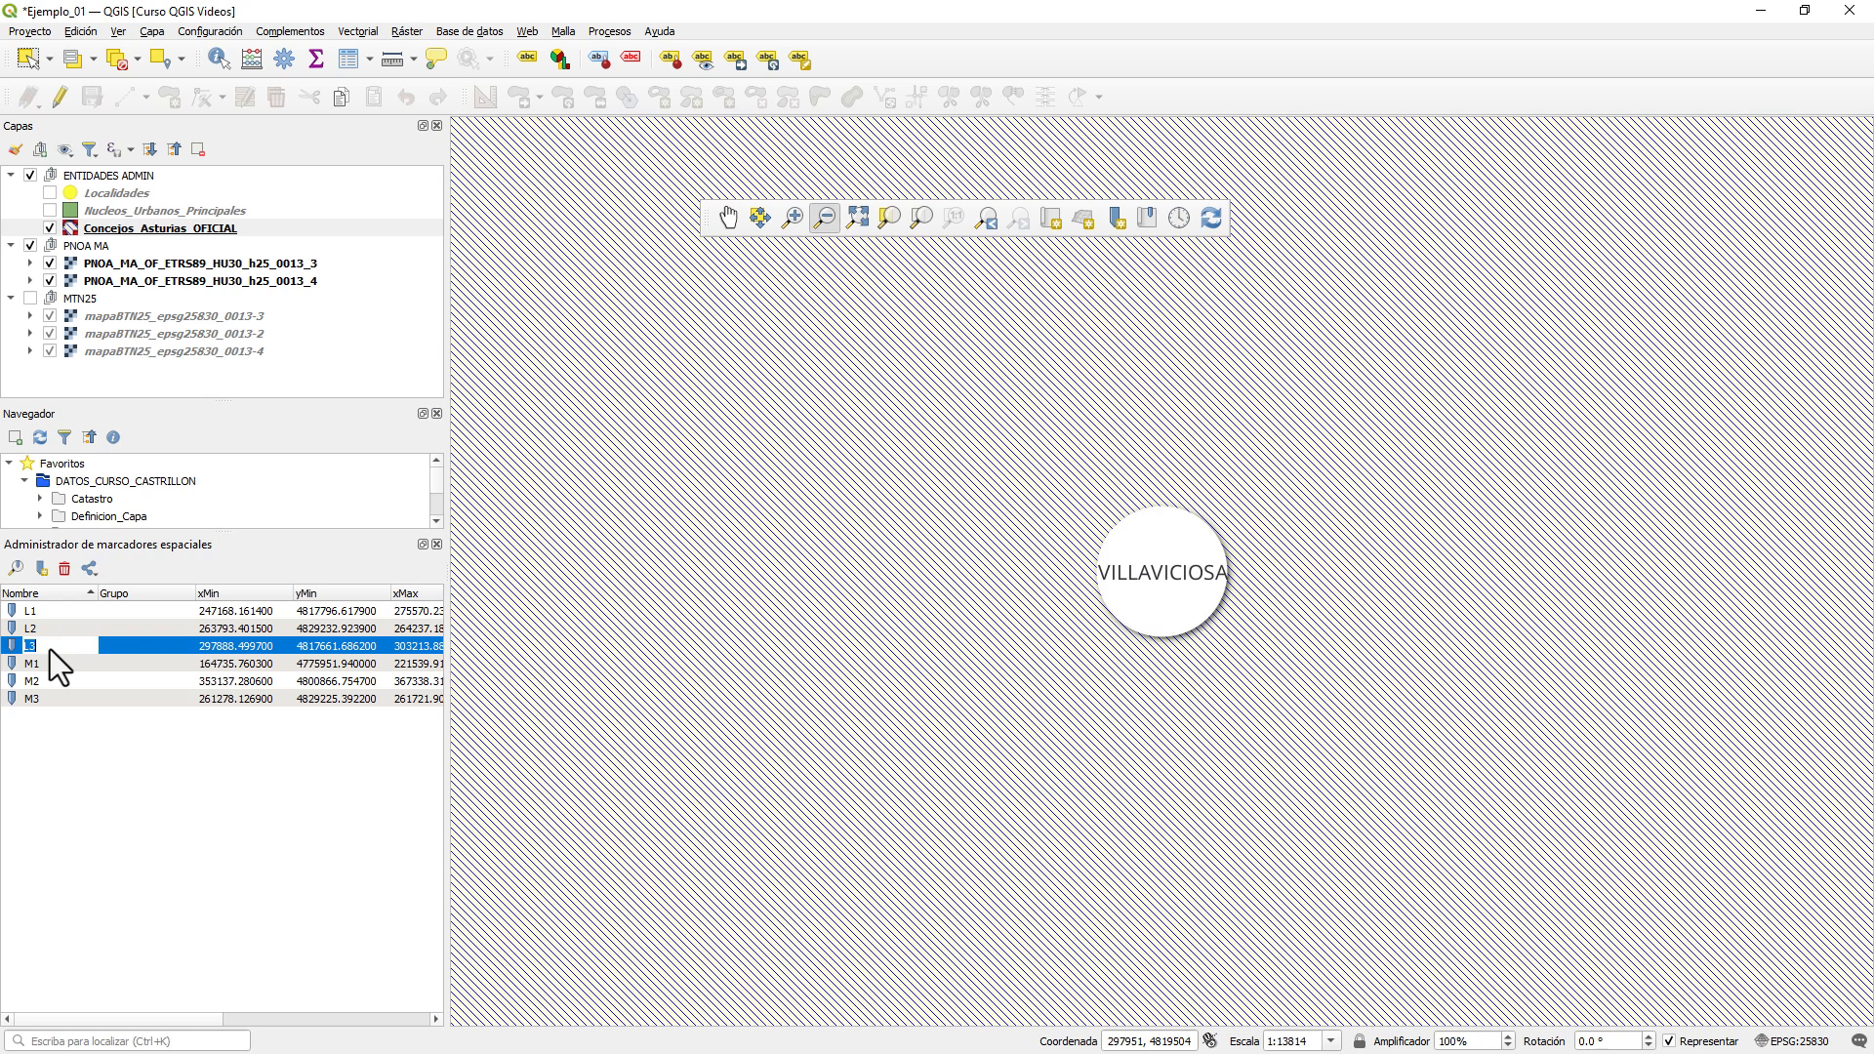